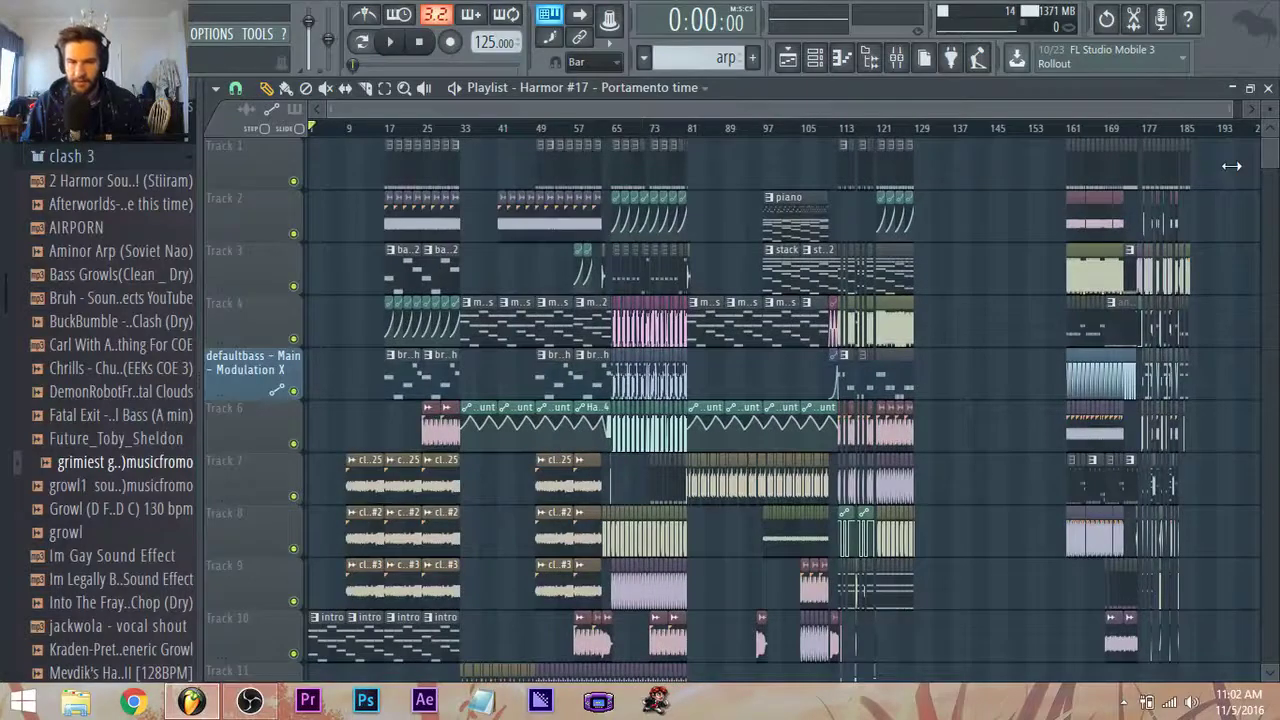
Play the song from the beginning, look over the playlist's tracks, and briefly check the recording in OBS.
scroll(1230, 166, up, 1)
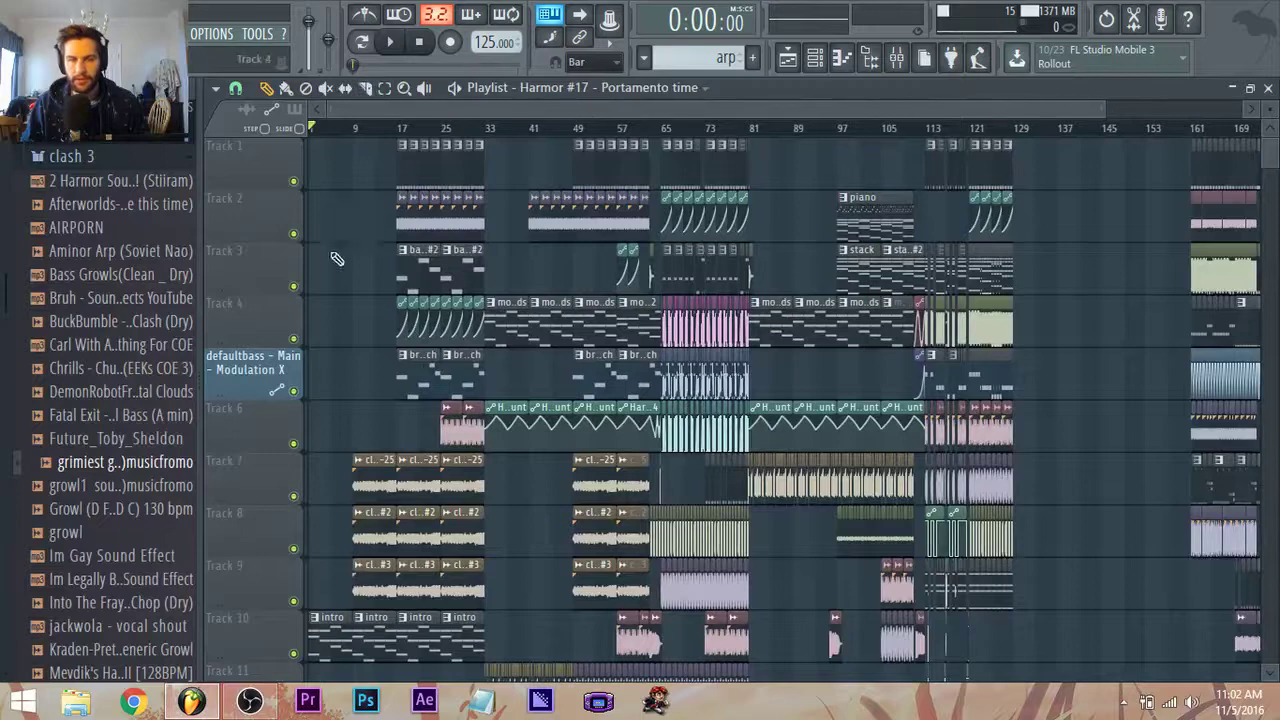
scroll(363, 373, down, 4)
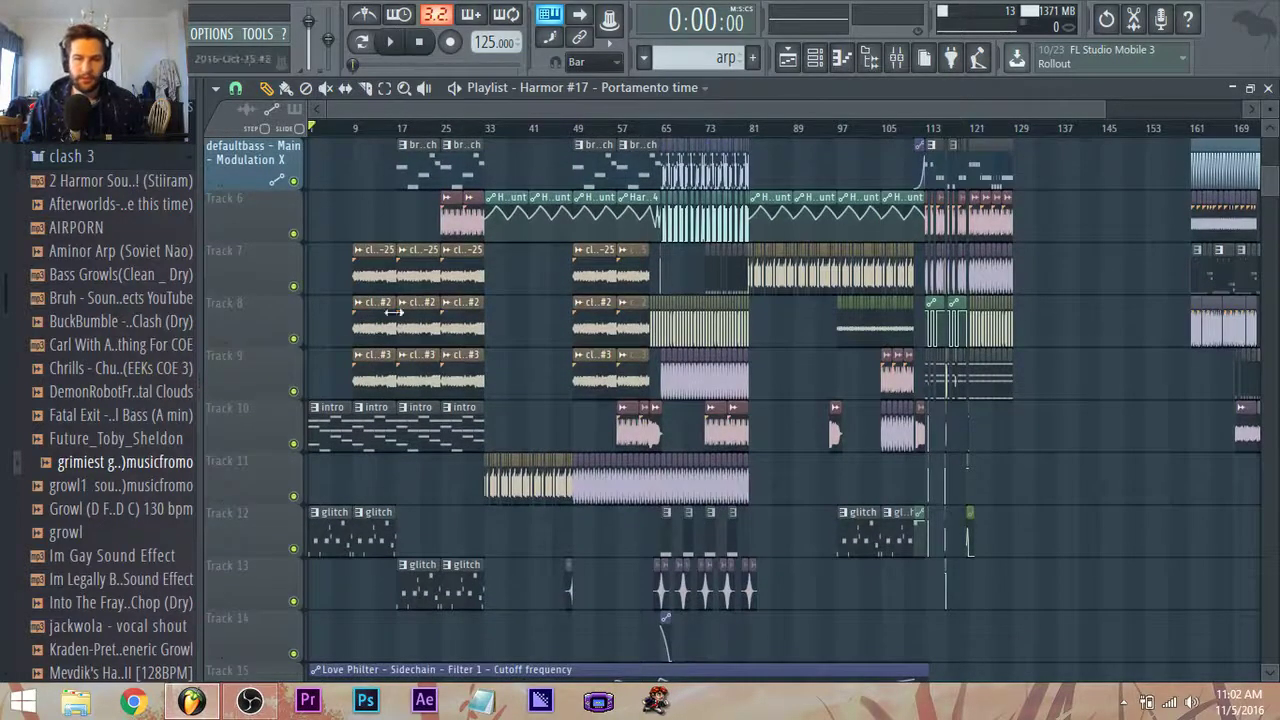
drag(1102, 110, 862, 110)
scroll(399, 335, down, 1)
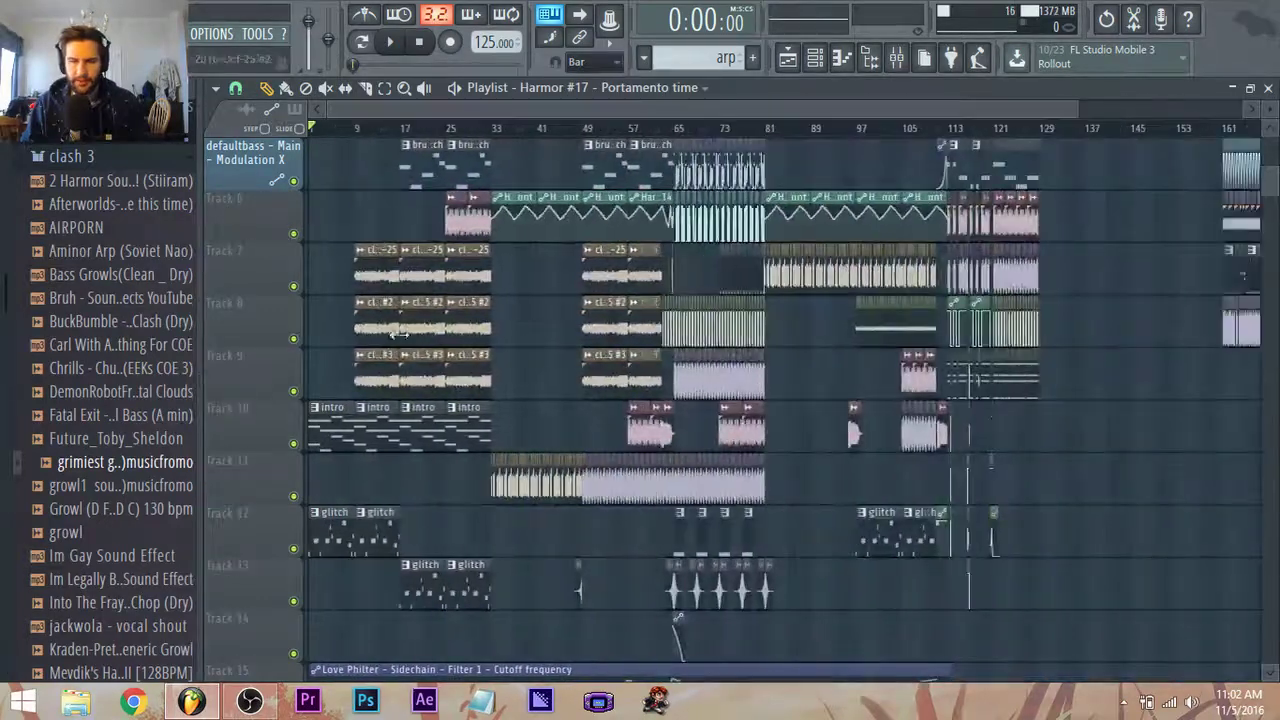
scroll(366, 206, up, 4)
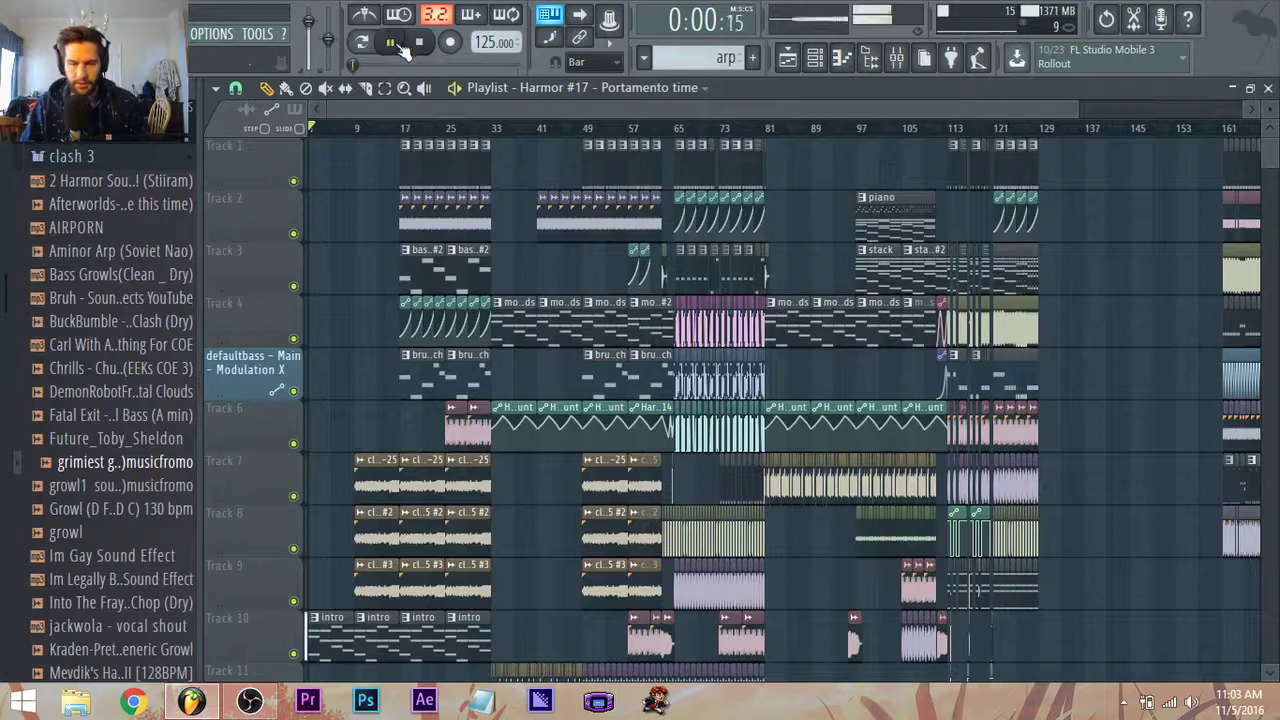
click(254, 710)
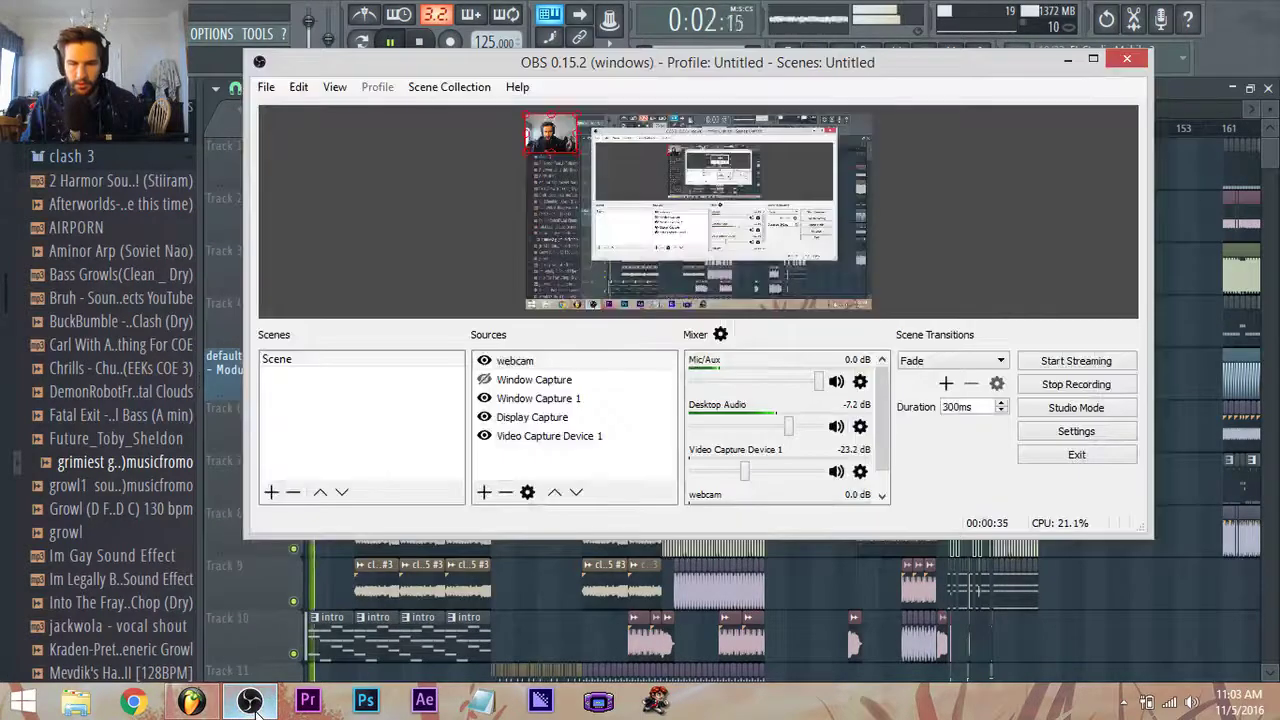
click(254, 710)
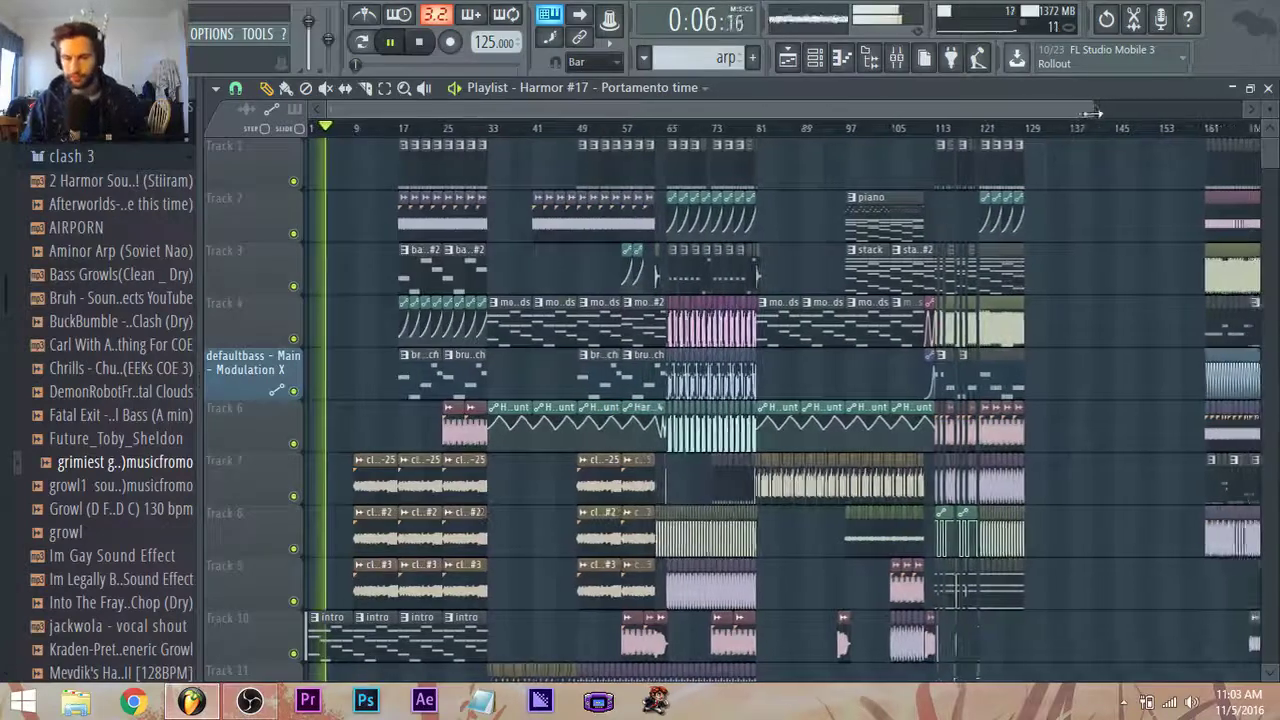
drag(1076, 113, 1145, 112)
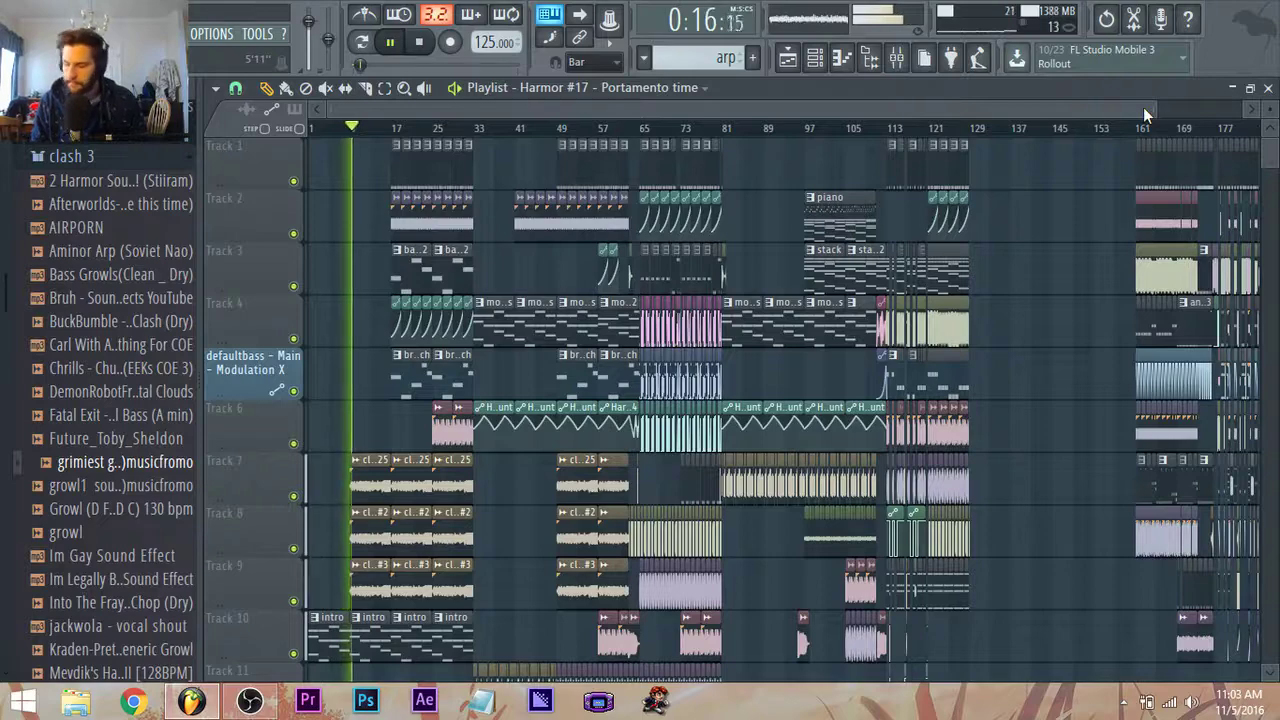
scroll(420, 490, down, 3)
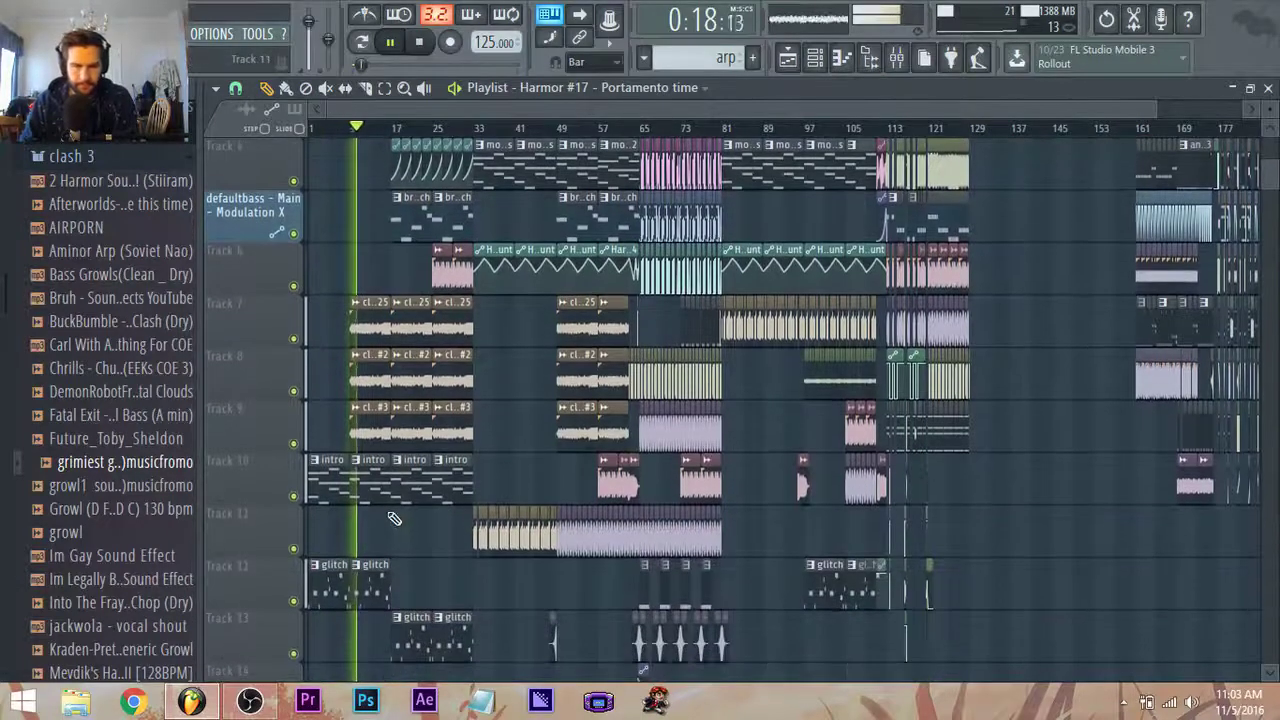
scroll(352, 547, up, 3)
scroll(354, 541, down, 3)
scroll(358, 532, up, 3)
In the glitch pattern, shorten the Marker #9 vocal chop note at bar 7 to about a quarter of a bar.
double_click(430, 437)
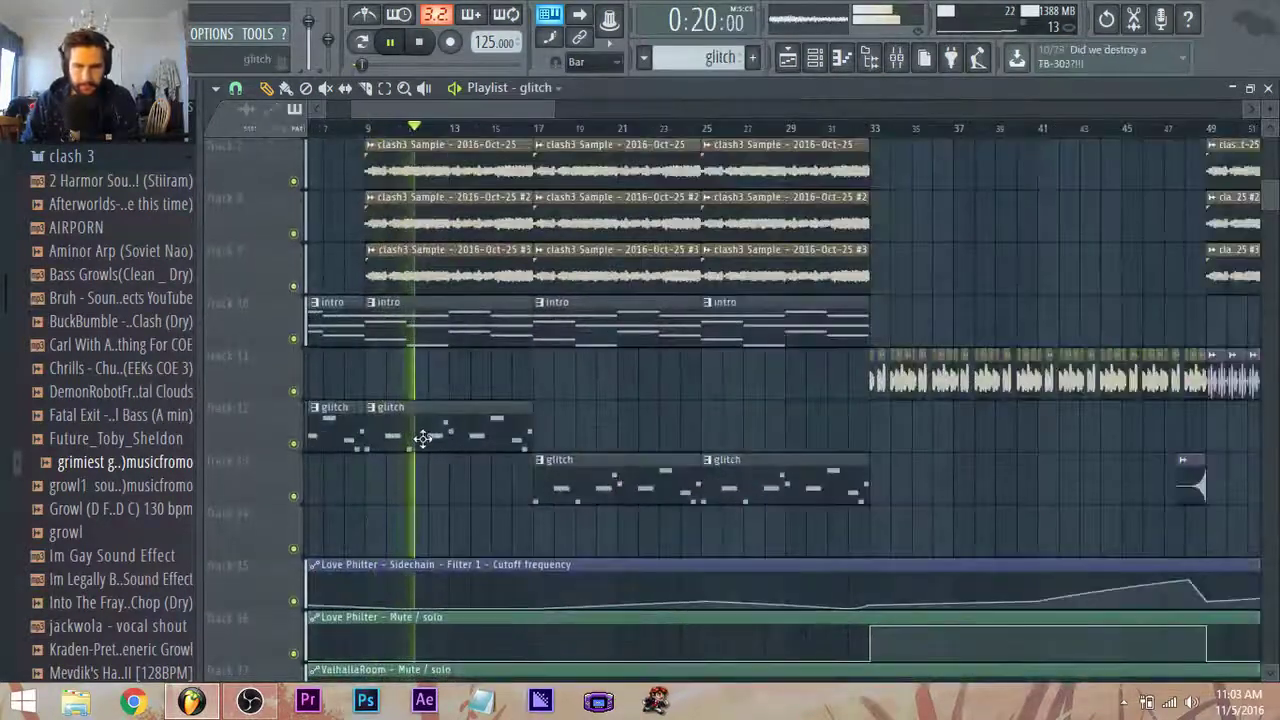
scroll(471, 334, up, 5)
scroll(485, 333, down, 5)
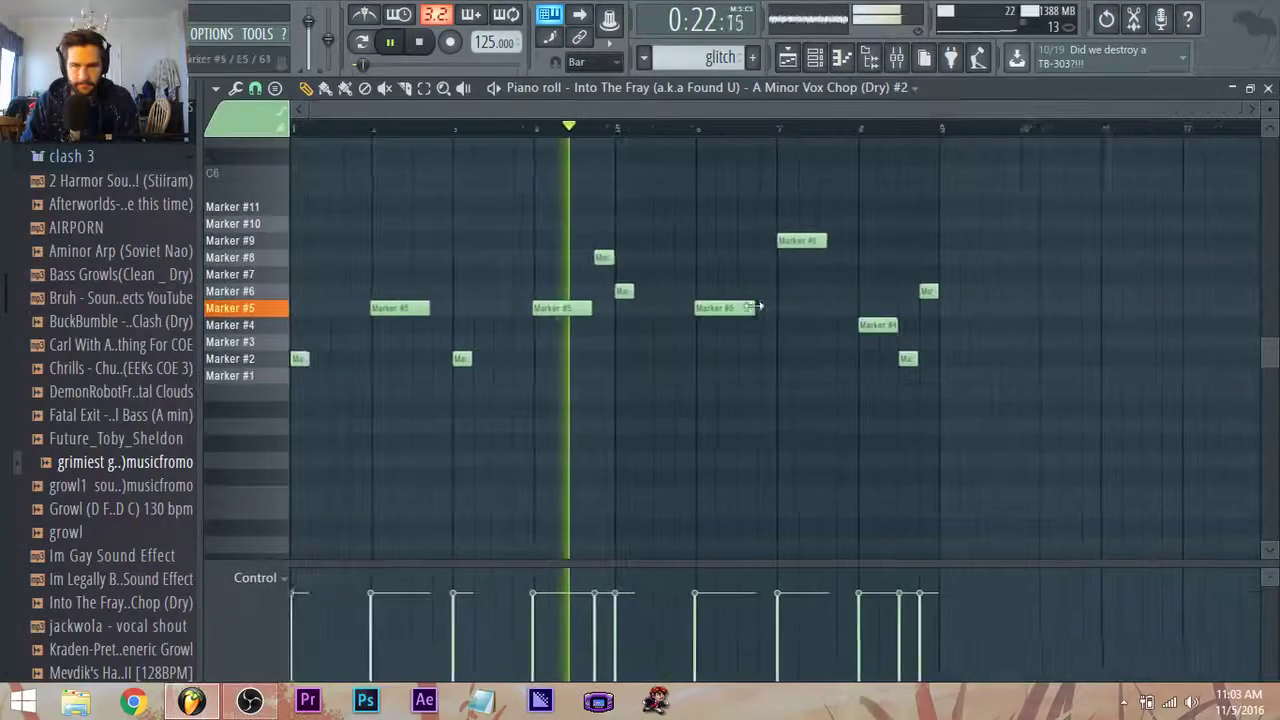
scroll(800, 355, up, 1)
scroll(800, 371, down, 2)
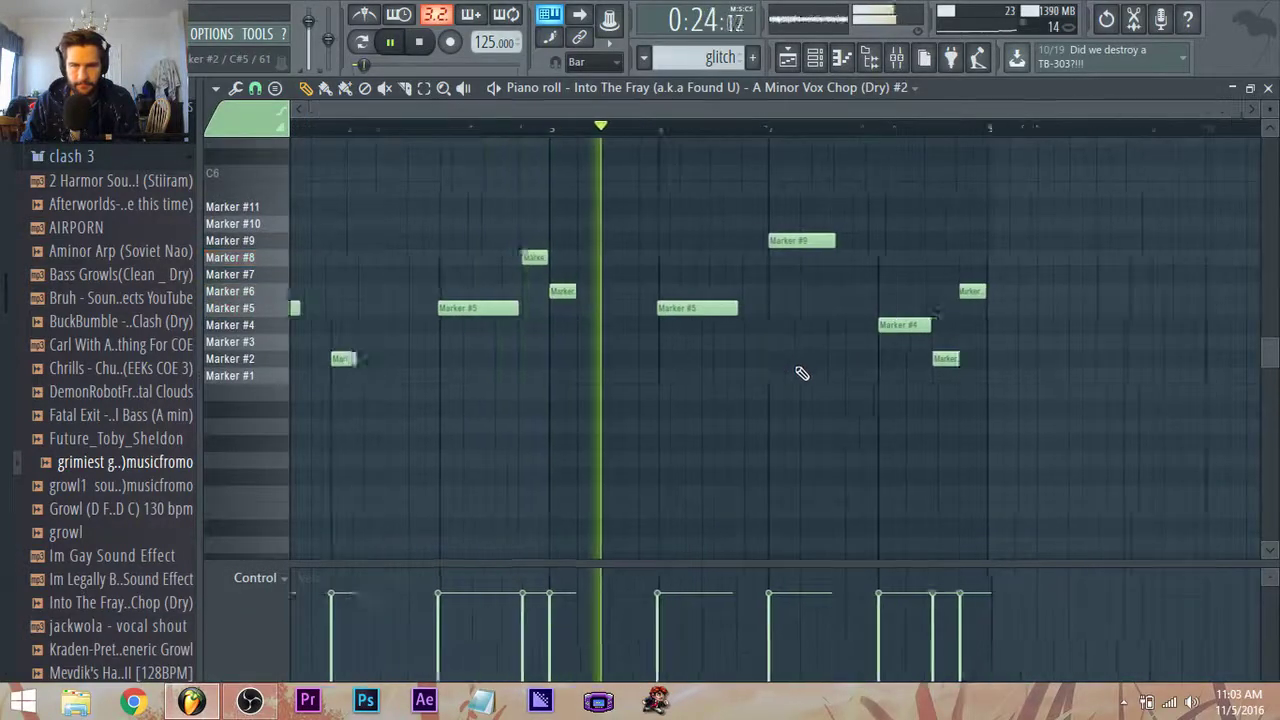
scroll(866, 372, up, 3)
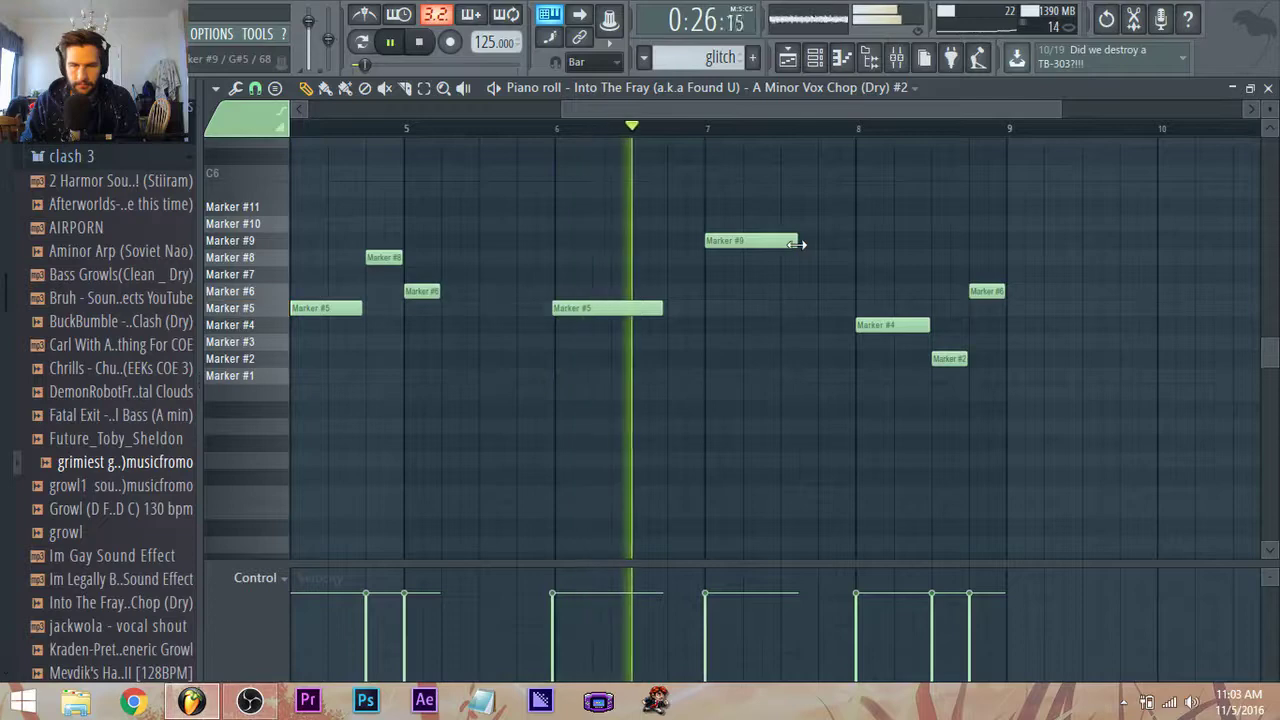
drag(799, 242, 743, 262)
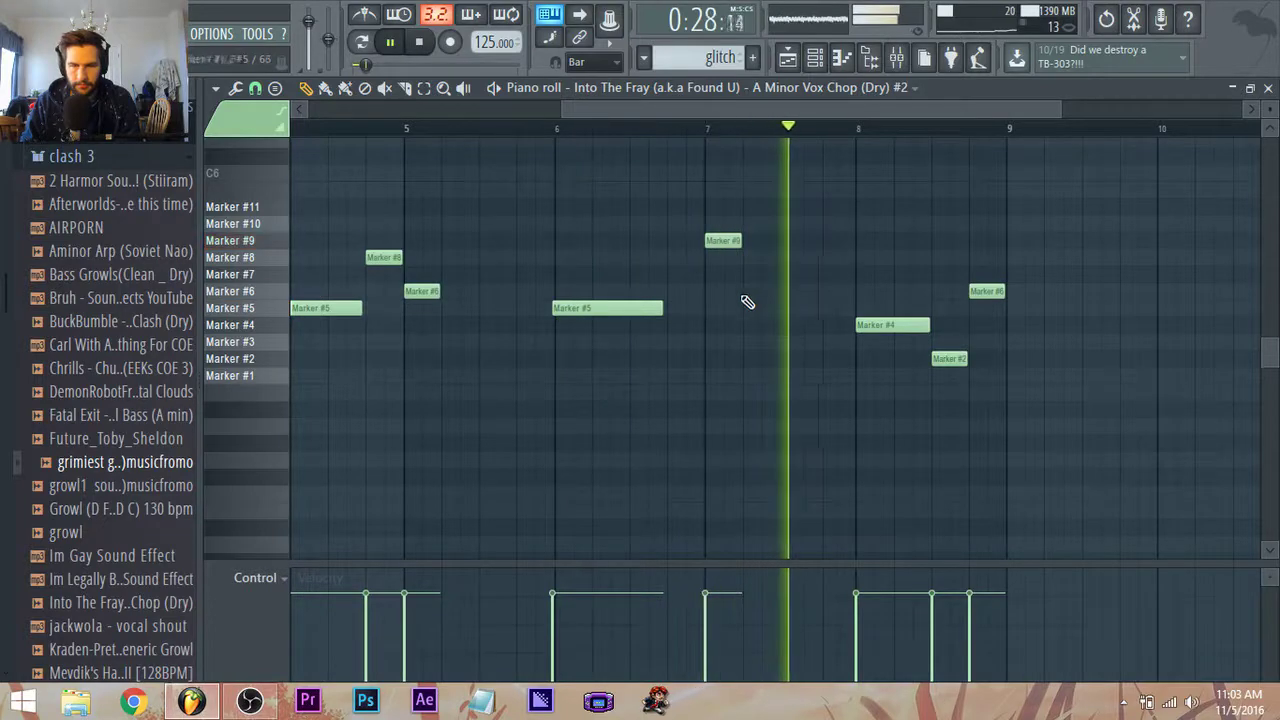
click(789, 60)
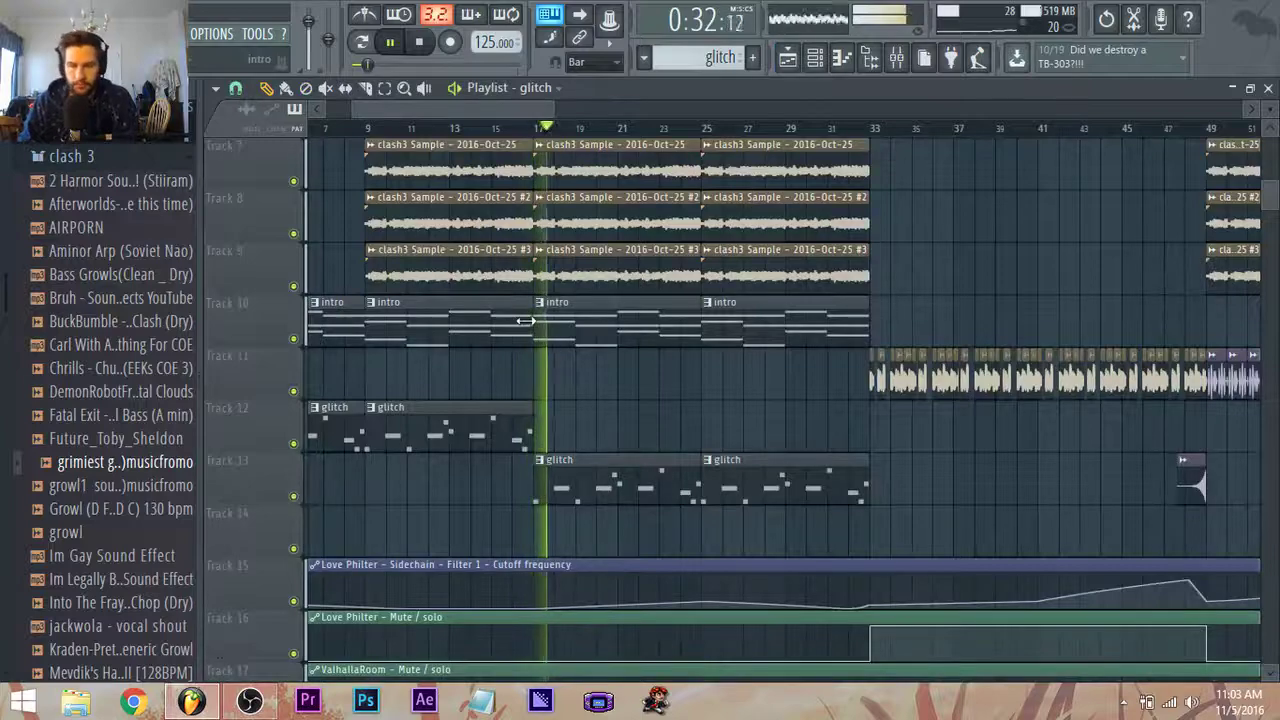
In the glitch pattern, extend the Marker #9 note at bar 7 and add a short B4 slide note beneath its end.
scroll(540, 313, down, 1)
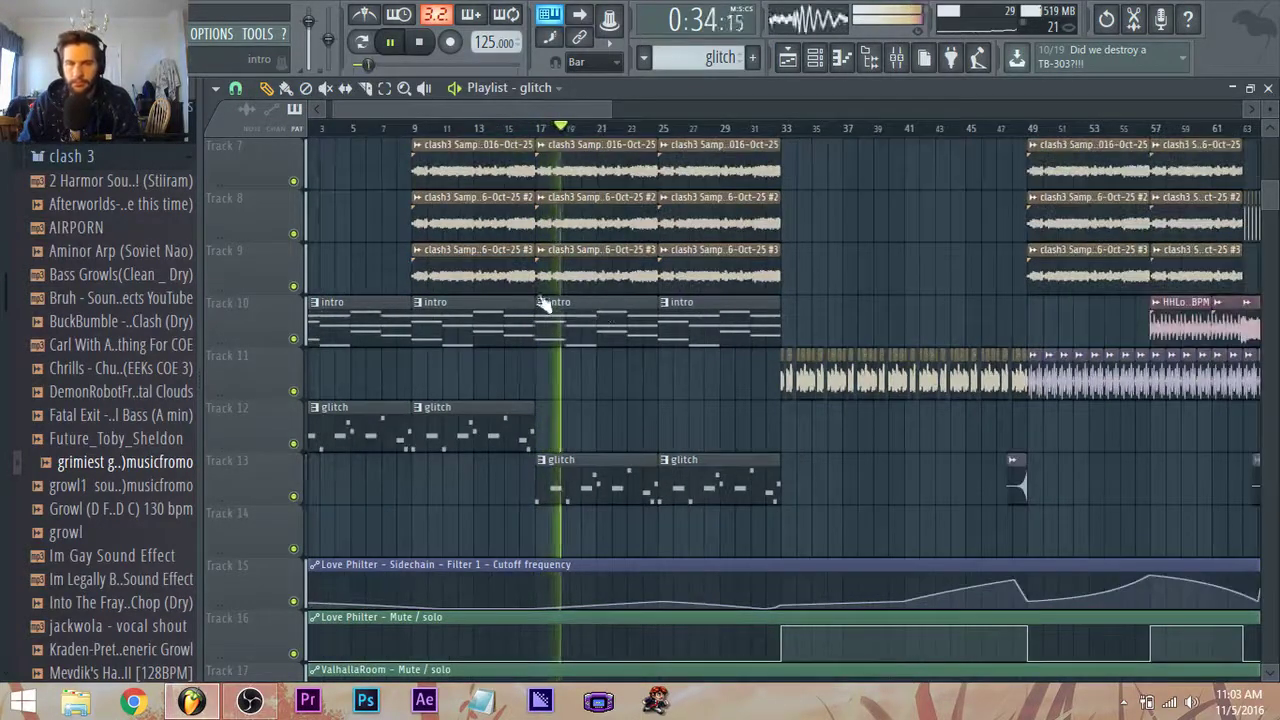
click(816, 62)
click(789, 60)
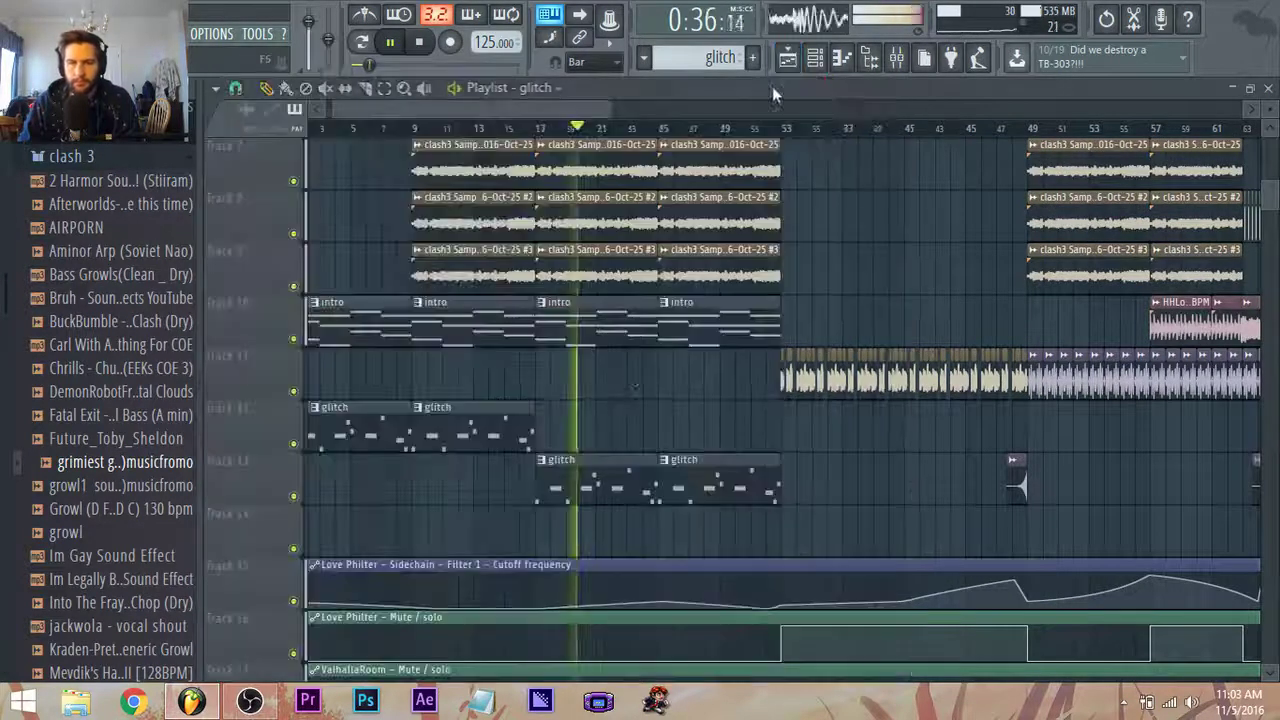
double_click(598, 460)
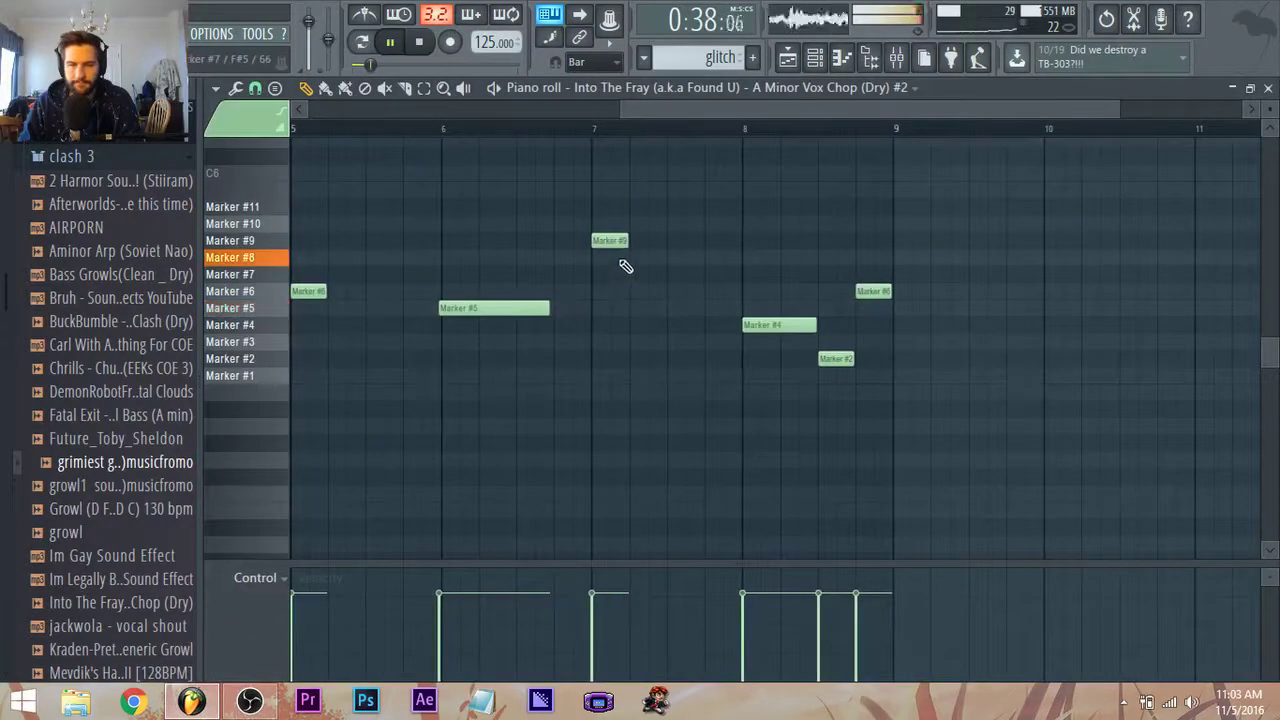
click(614, 392)
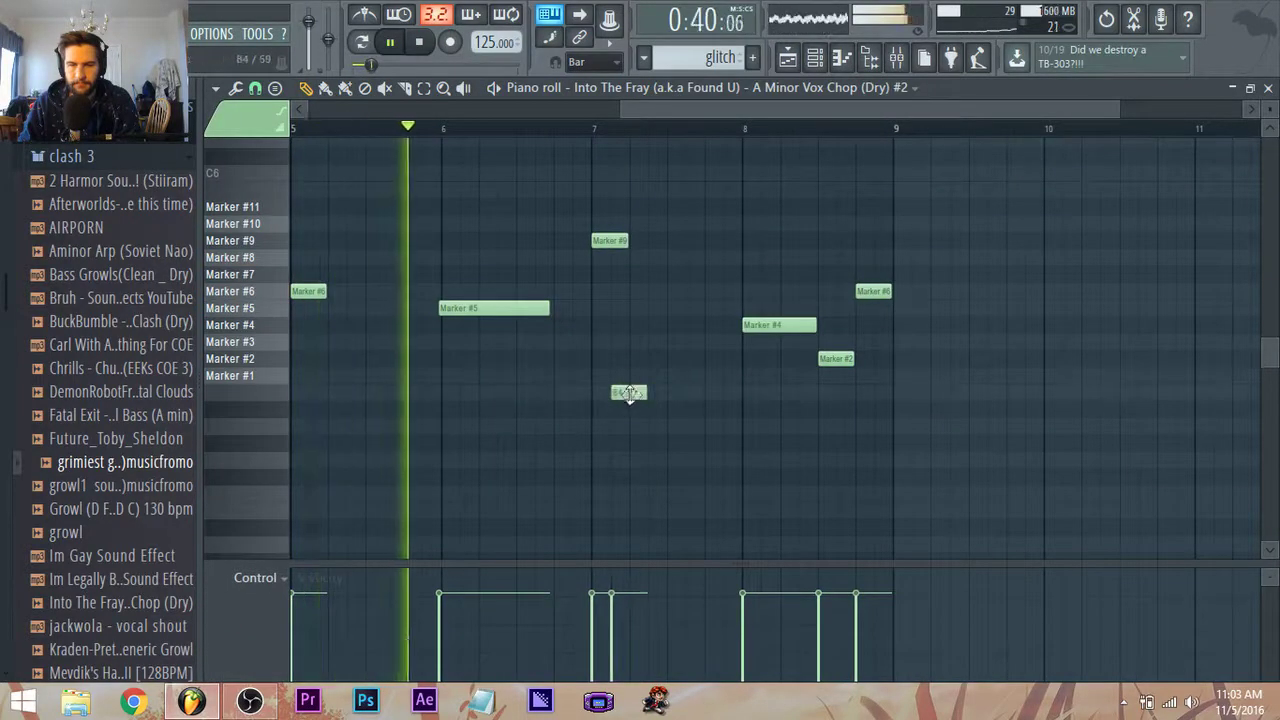
double_click(614, 392)
click(569, 322)
click(737, 455)
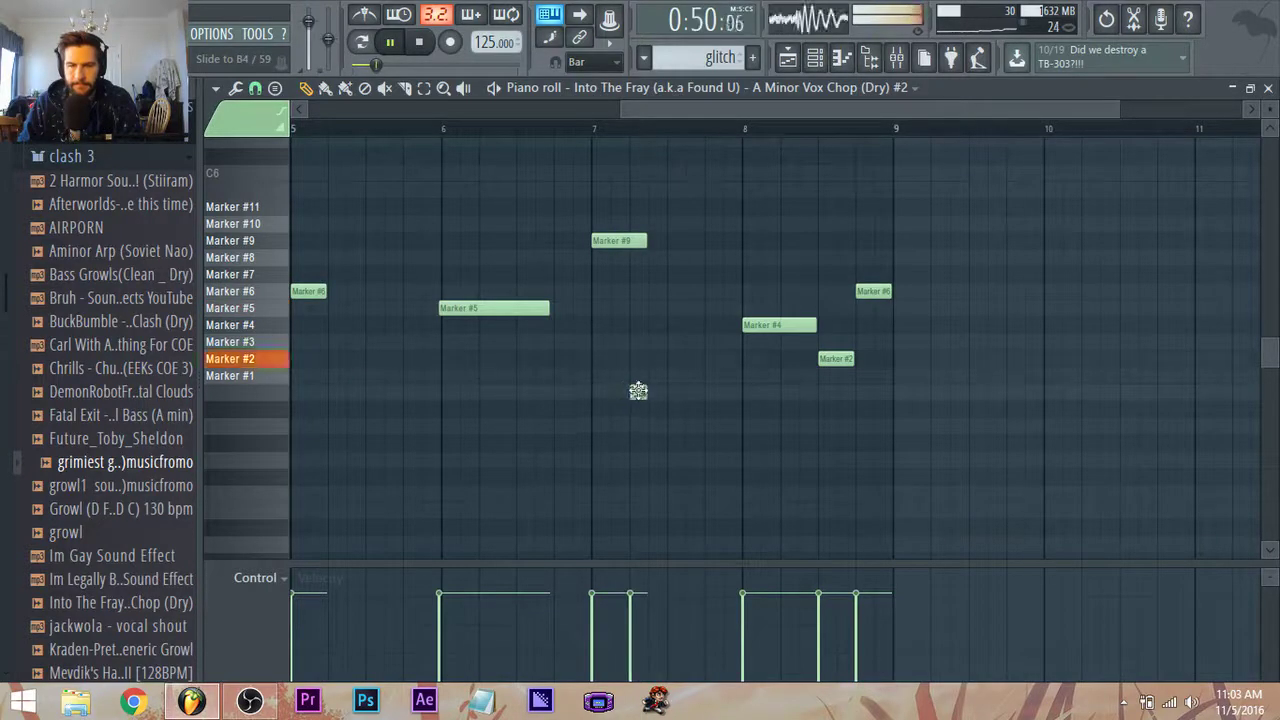
click(788, 57)
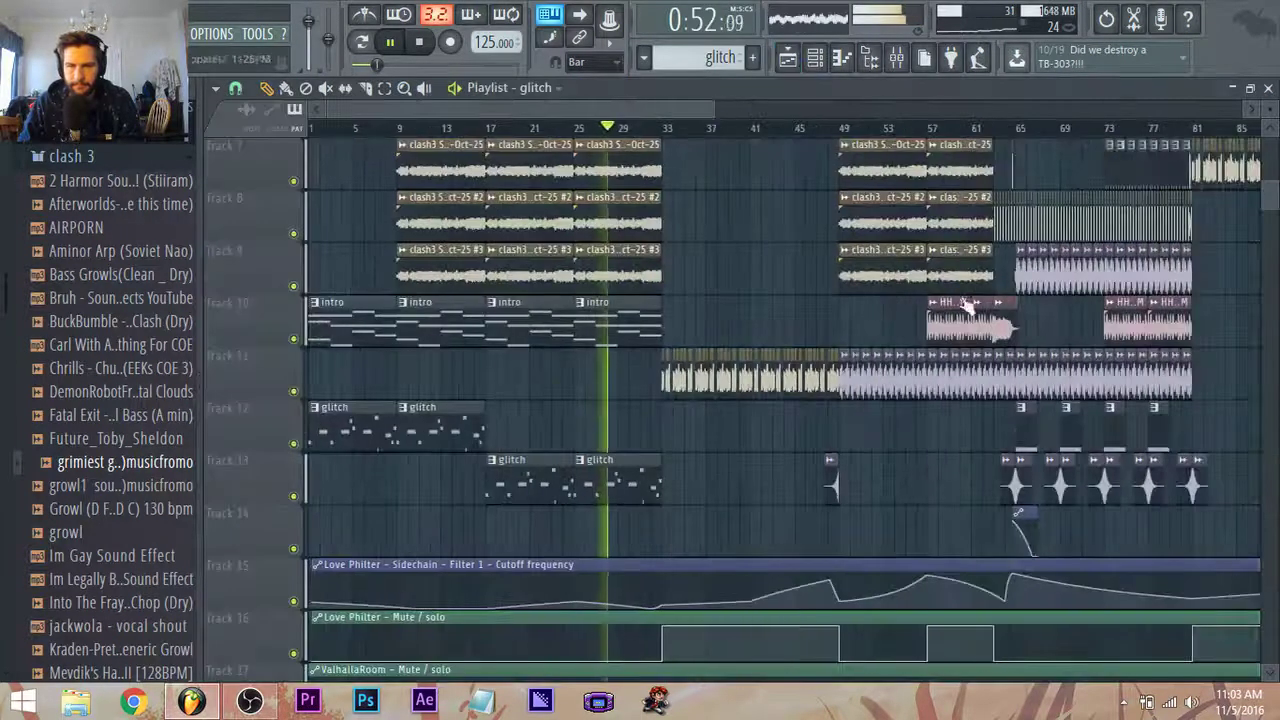
Place the piano pattern on Track 12 of the playlist, starting at bar 33.
scroll(988, 283, up, 3)
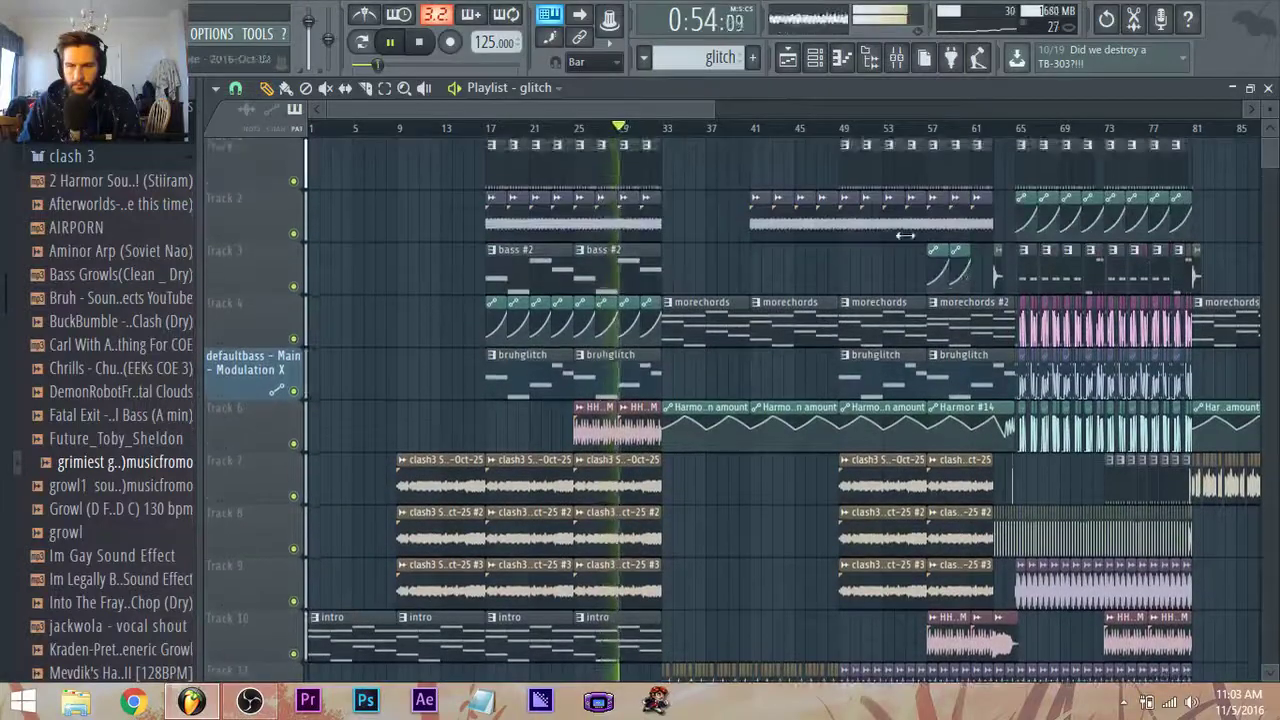
ctrl+scroll(1109, 286, down, 2)
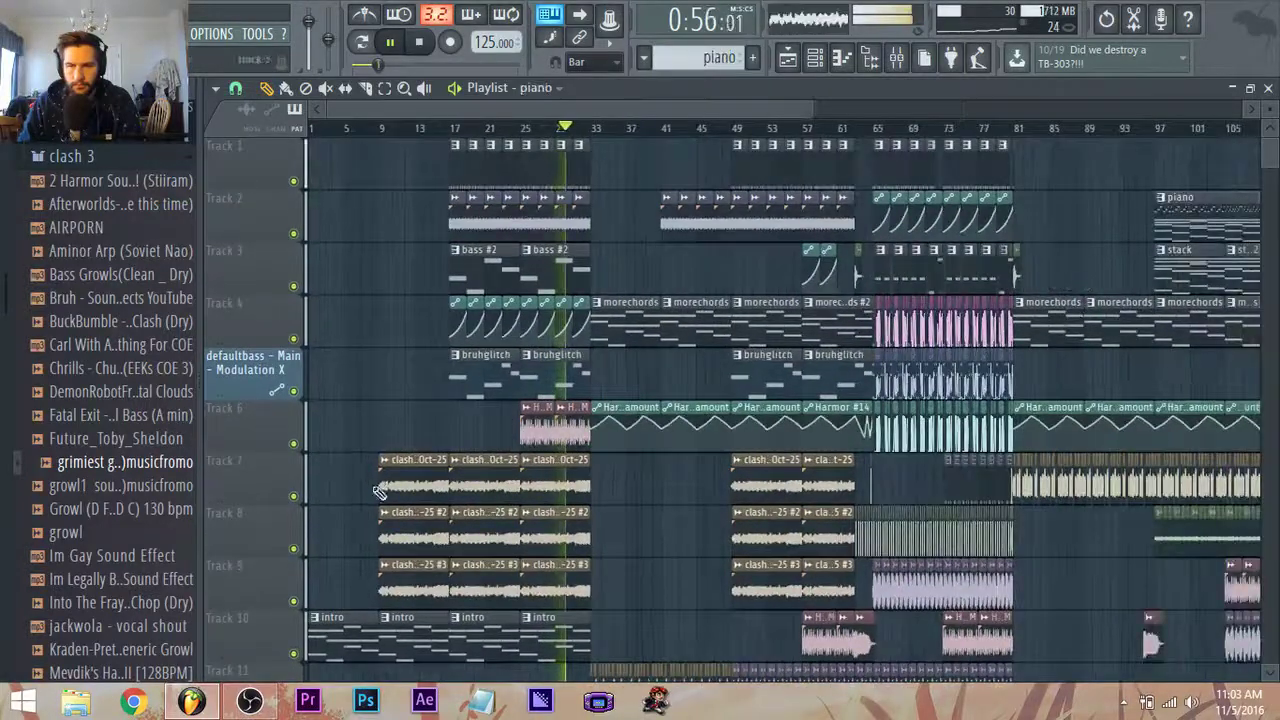
scroll(380, 492, down, 5)
ctrl+scroll(563, 495, up, 2)
click(550, 490)
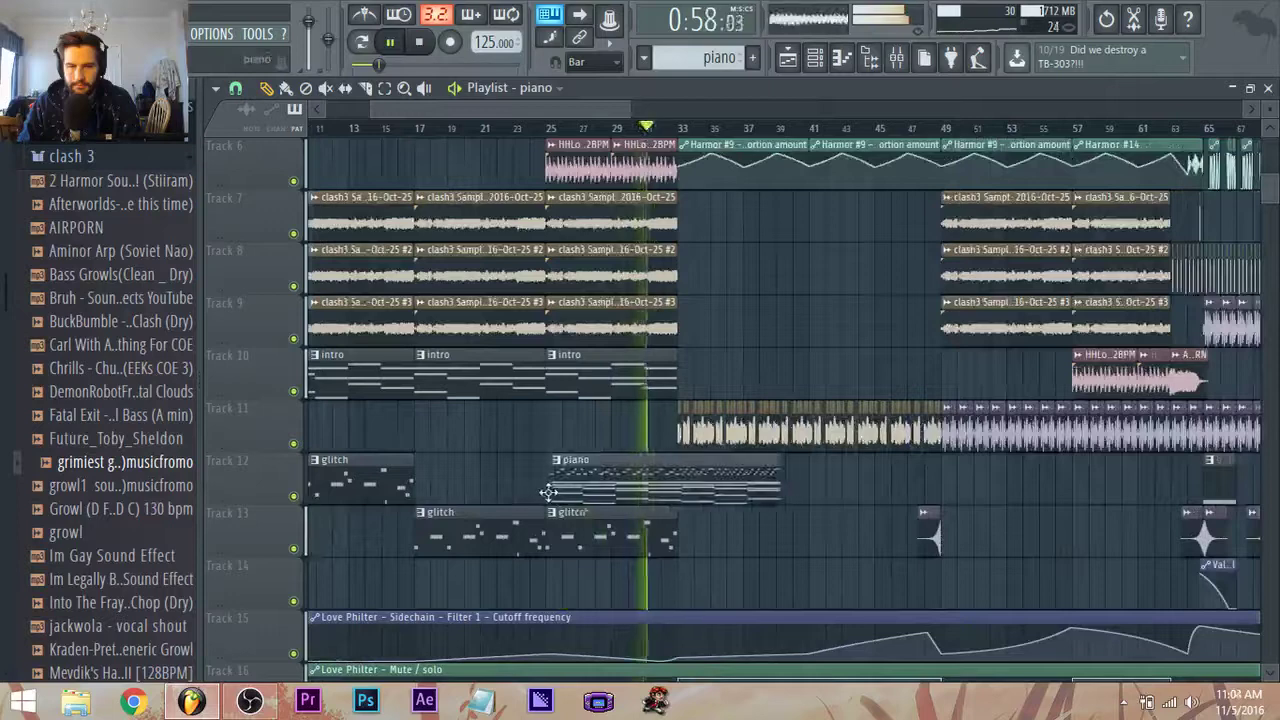
drag(548, 490, 674, 489)
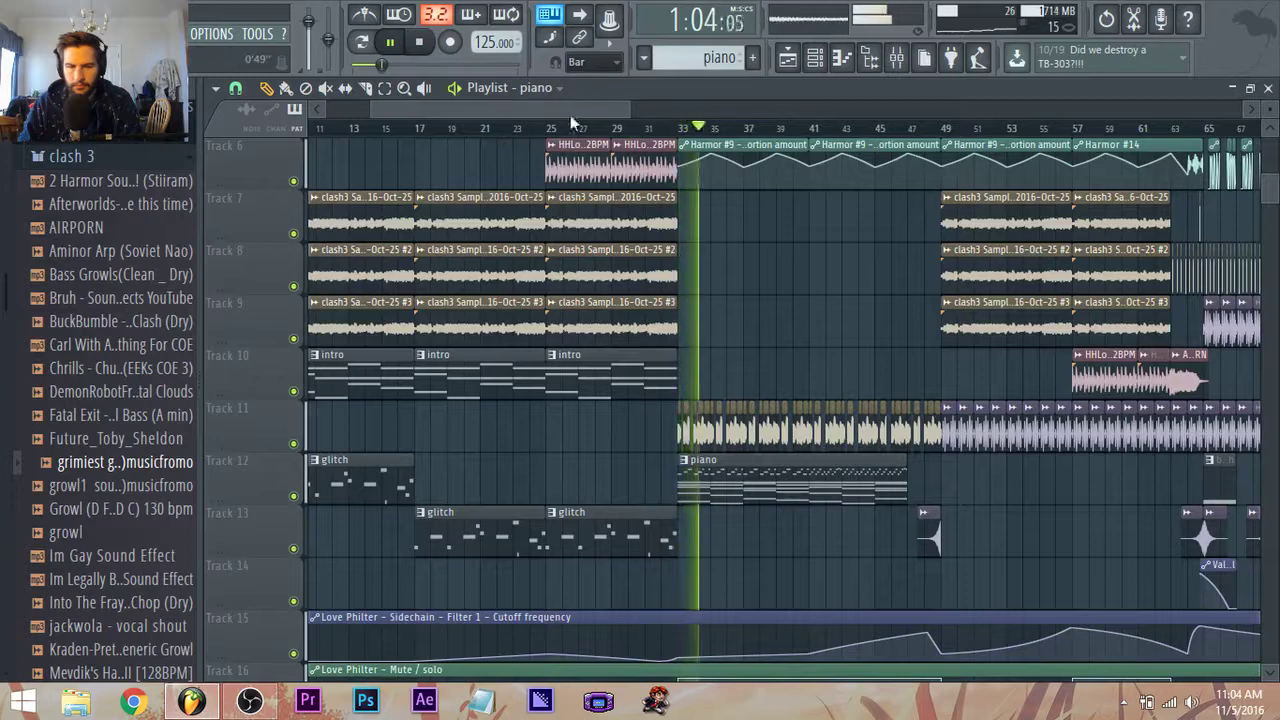
Cut all the high arpeggio notes around A6, C7 and E7 from the piano pattern's Kontakt 5 part, keeping the chords.
drag(570, 110, 612, 133)
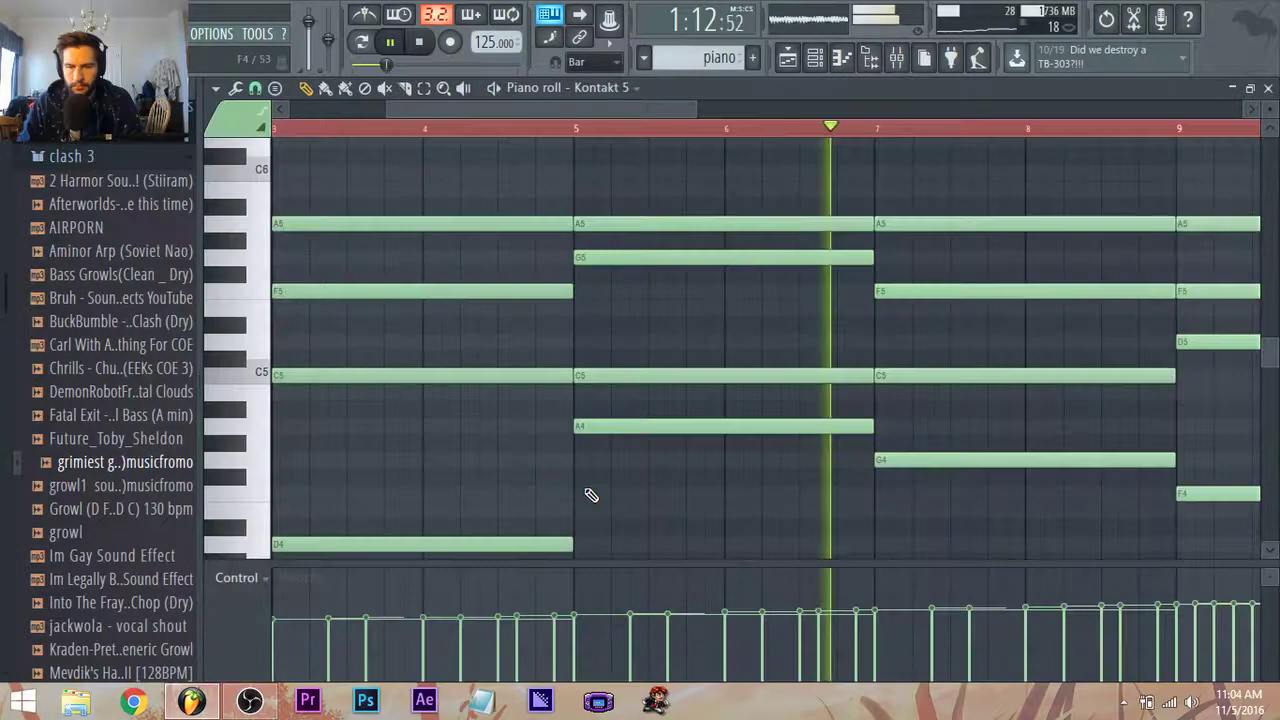
double_click(584, 487)
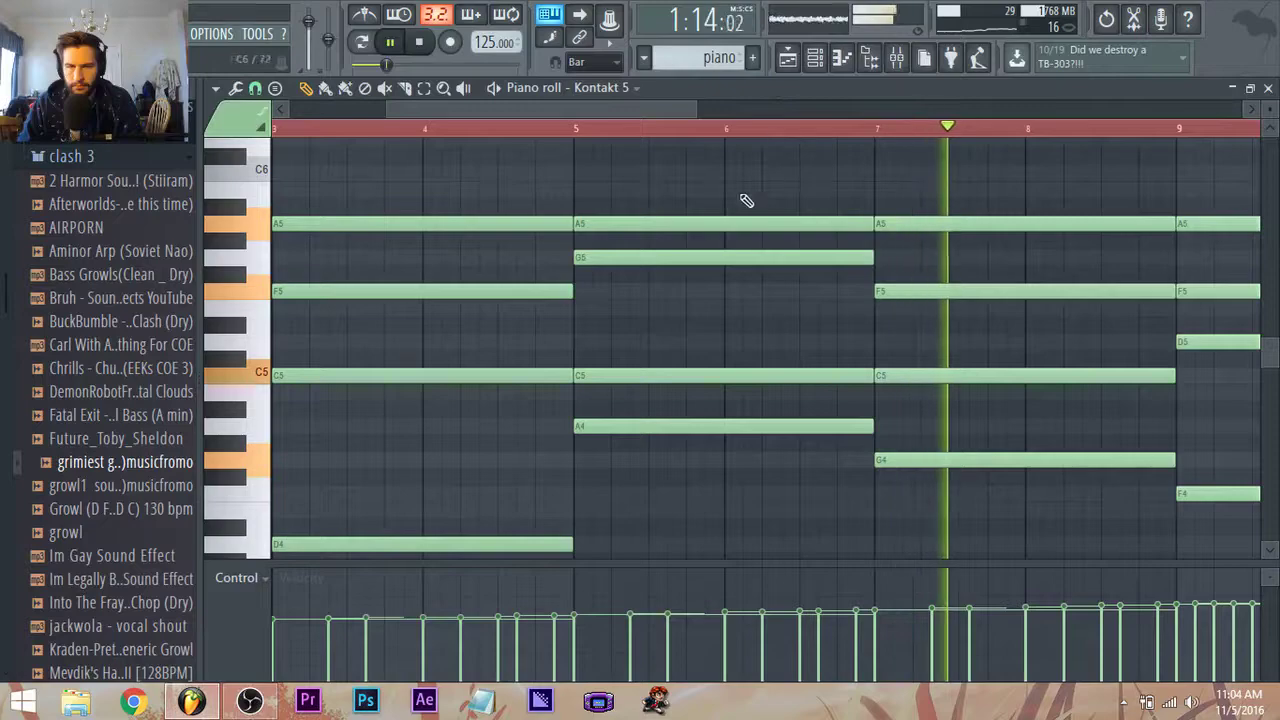
scroll(738, 385, up, 7)
scroll(713, 431, down, 3)
key(ctrl+a)
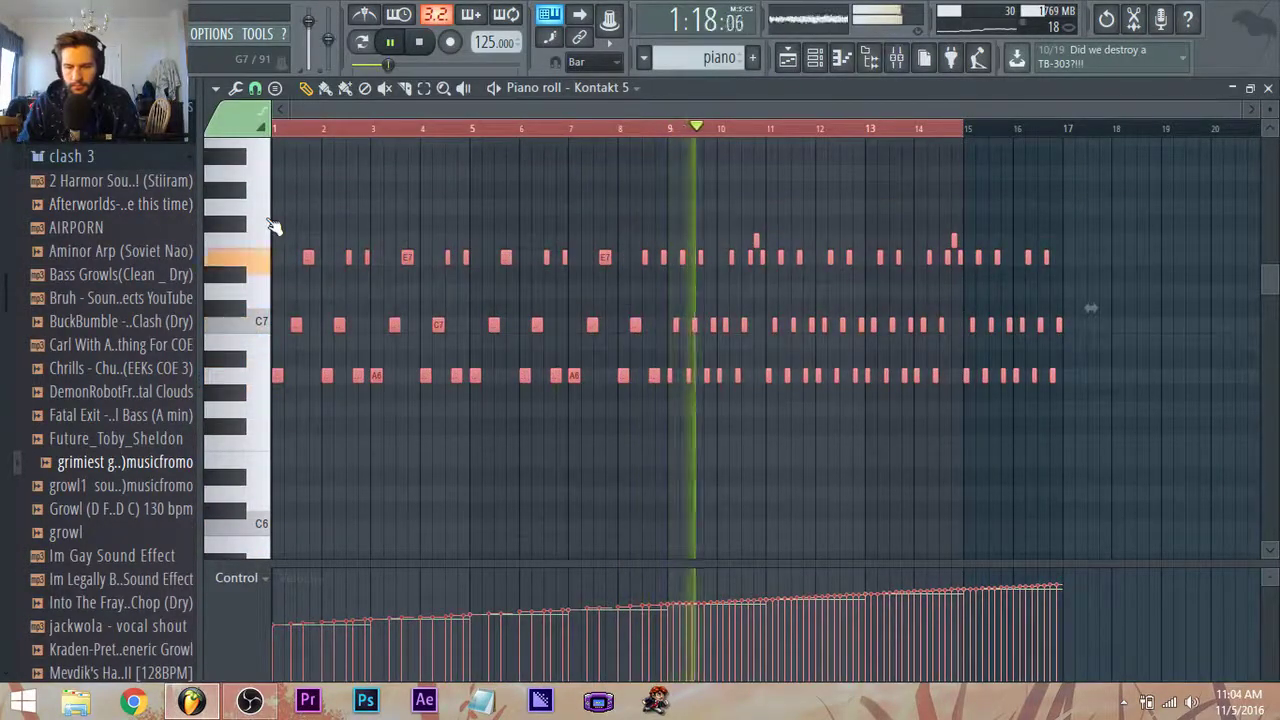
key(Delete)
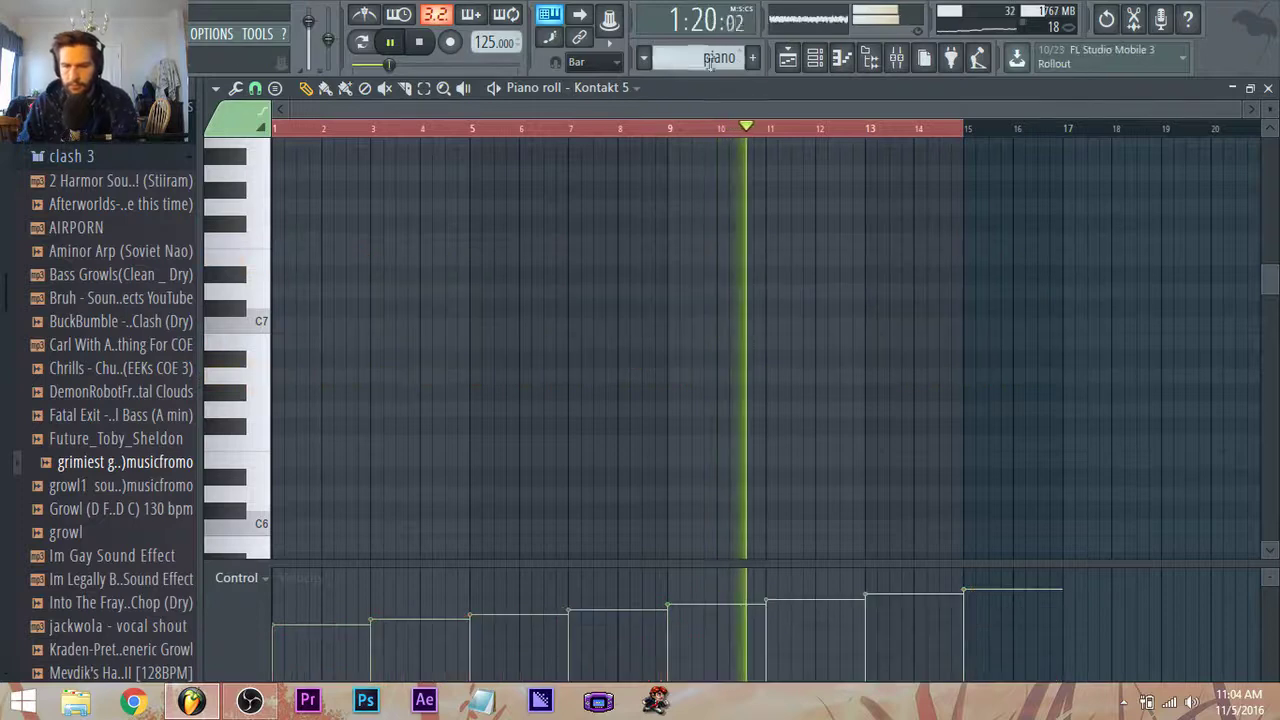
click(788, 58)
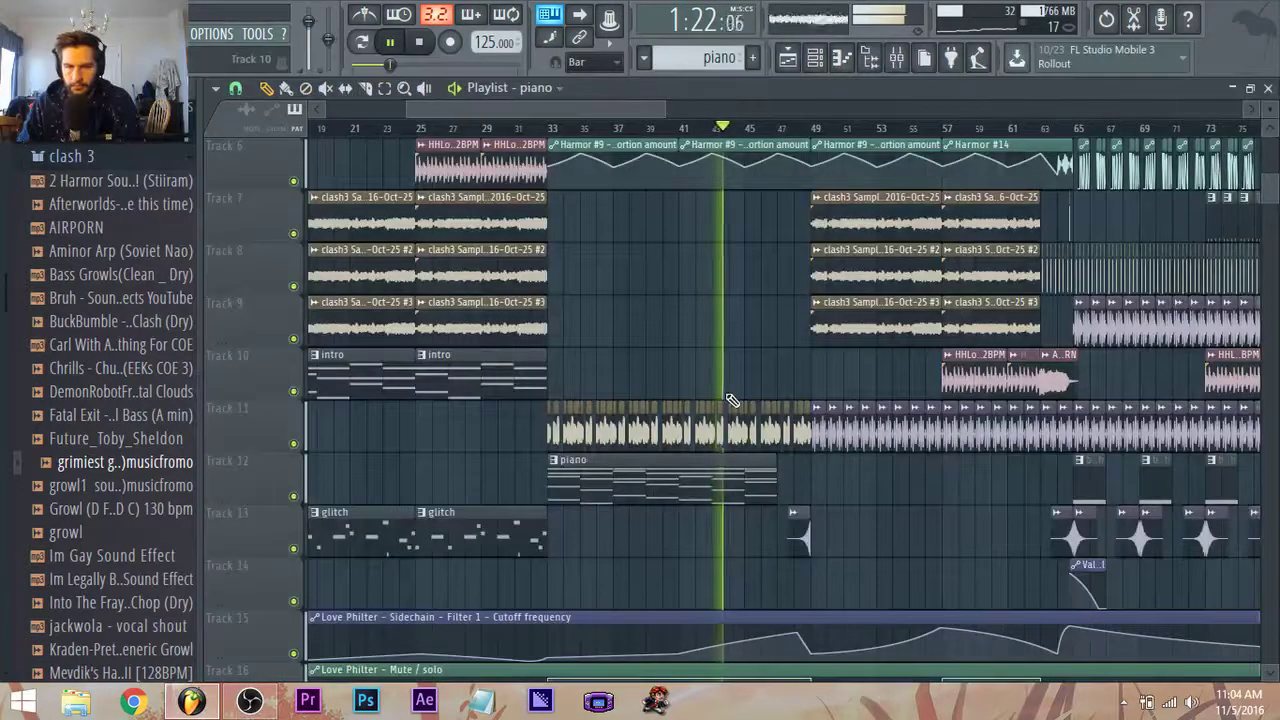
Create a new pattern named highpiano.
click(897, 59)
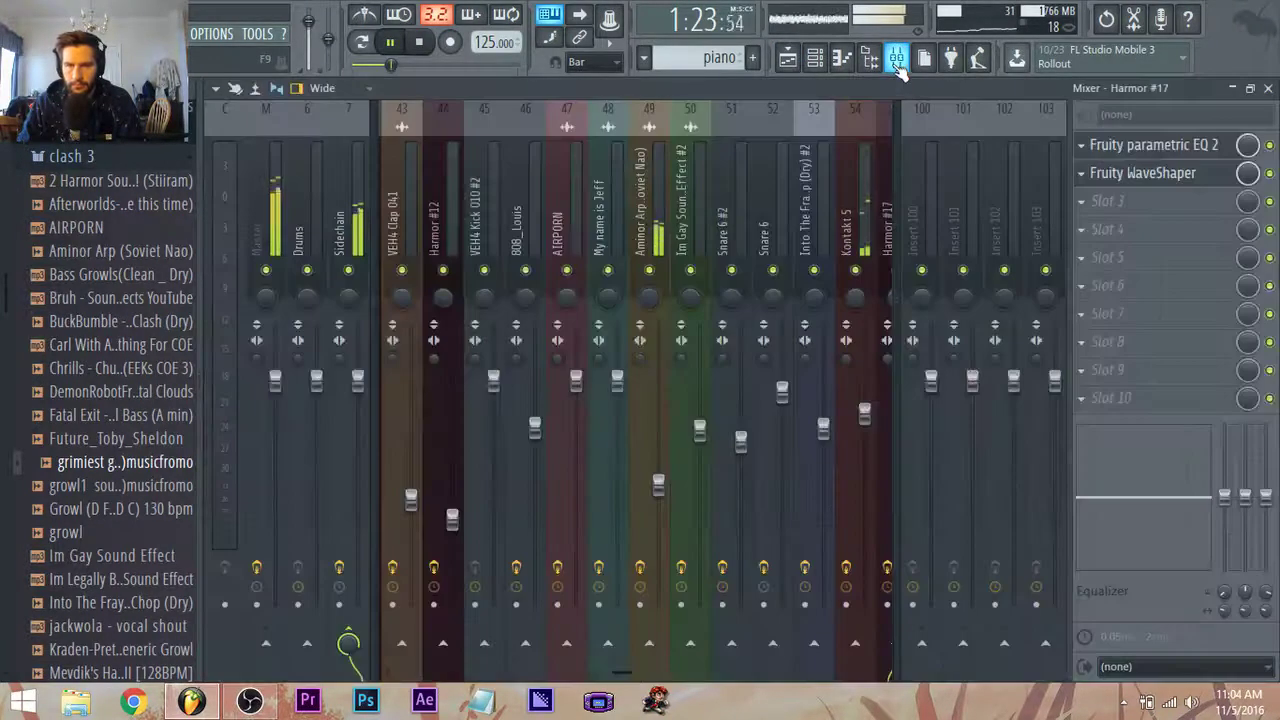
click(706, 60)
click(938, 135)
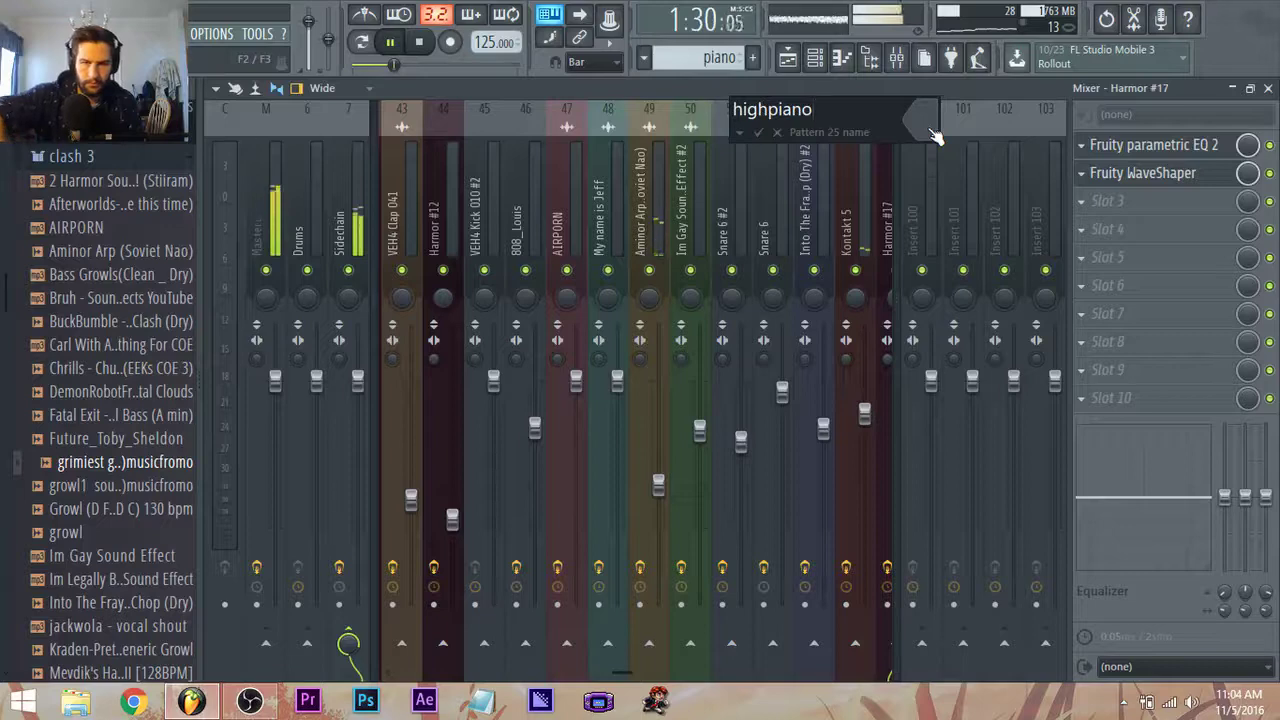
key(Return)
Paste the cut high arpeggio notes into the Kontakt 5 channel of the highpiano pattern, starting at bar 1.
click(815, 58)
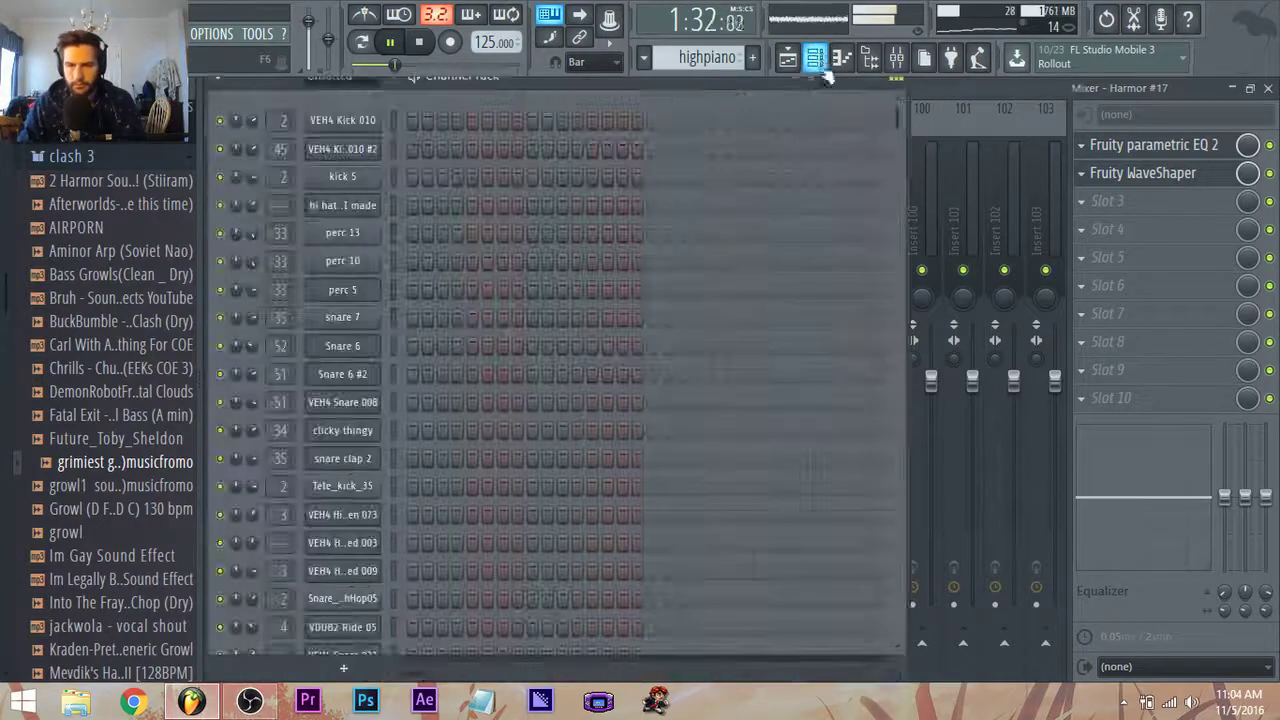
scroll(491, 525, down, 15)
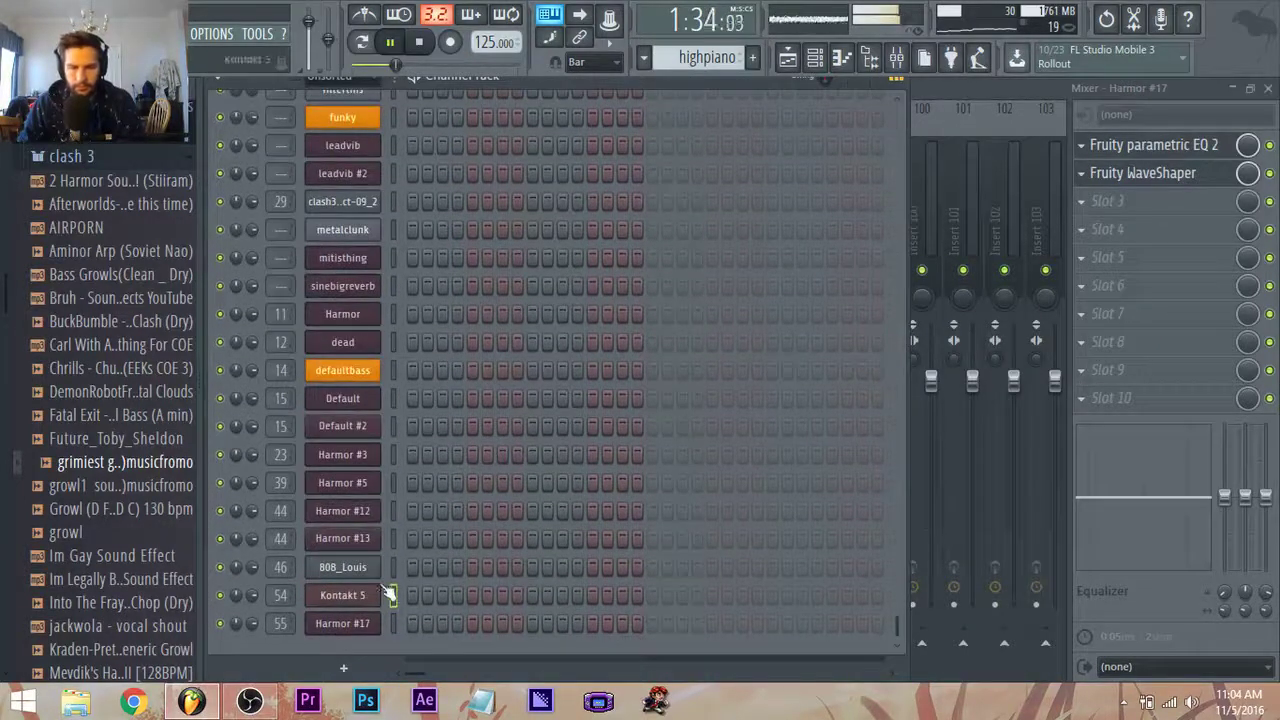
right_click(389, 594)
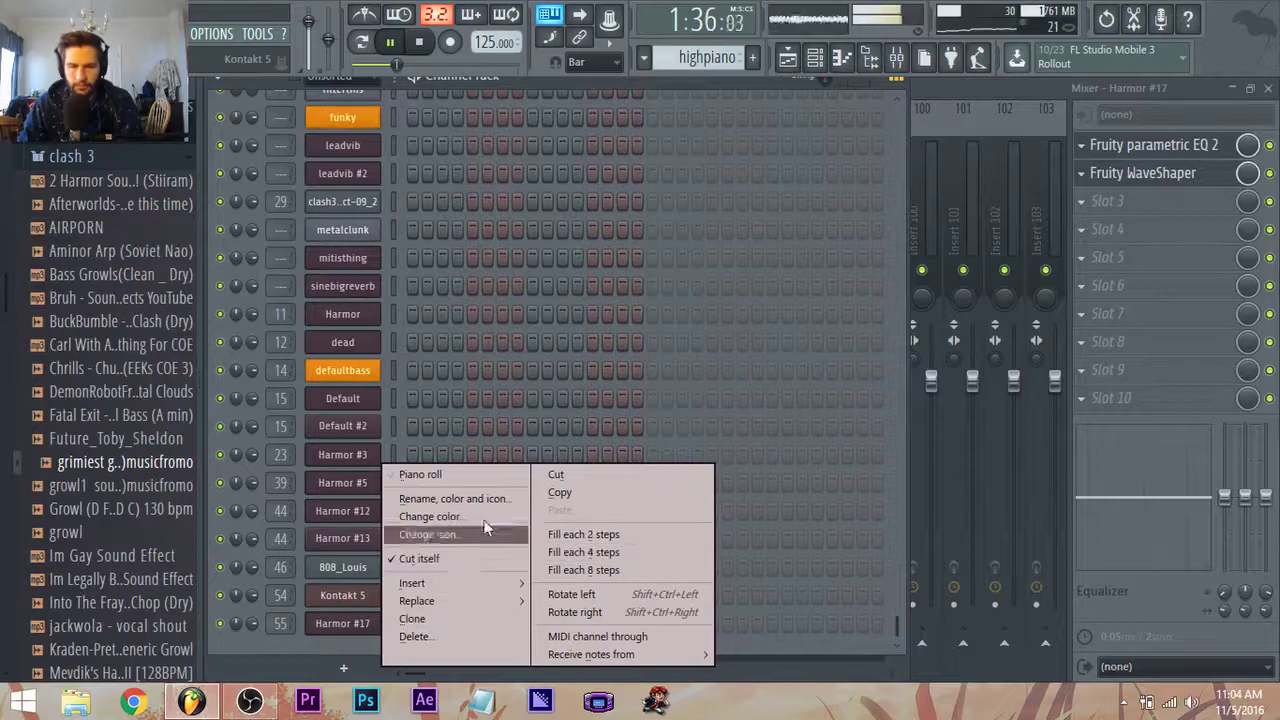
click(462, 476)
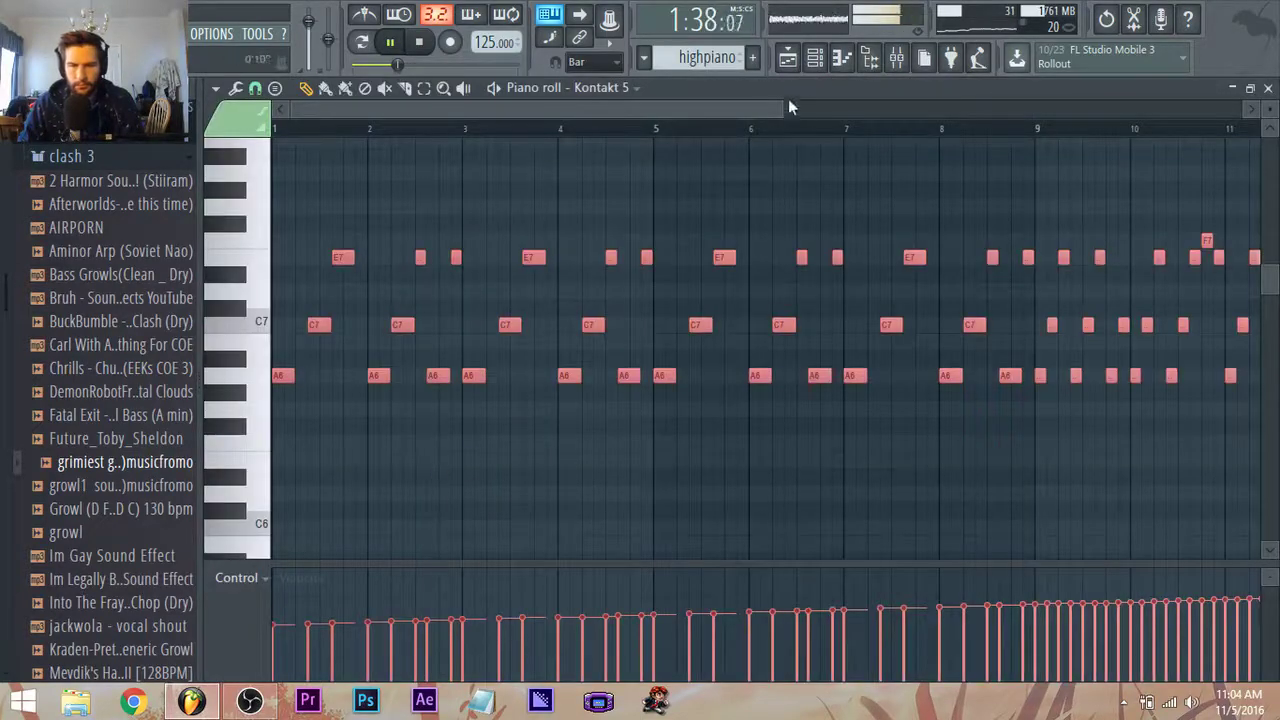
Place a second piano pattern clip on Track 12 of the playlist, starting at bar 49.
click(788, 58)
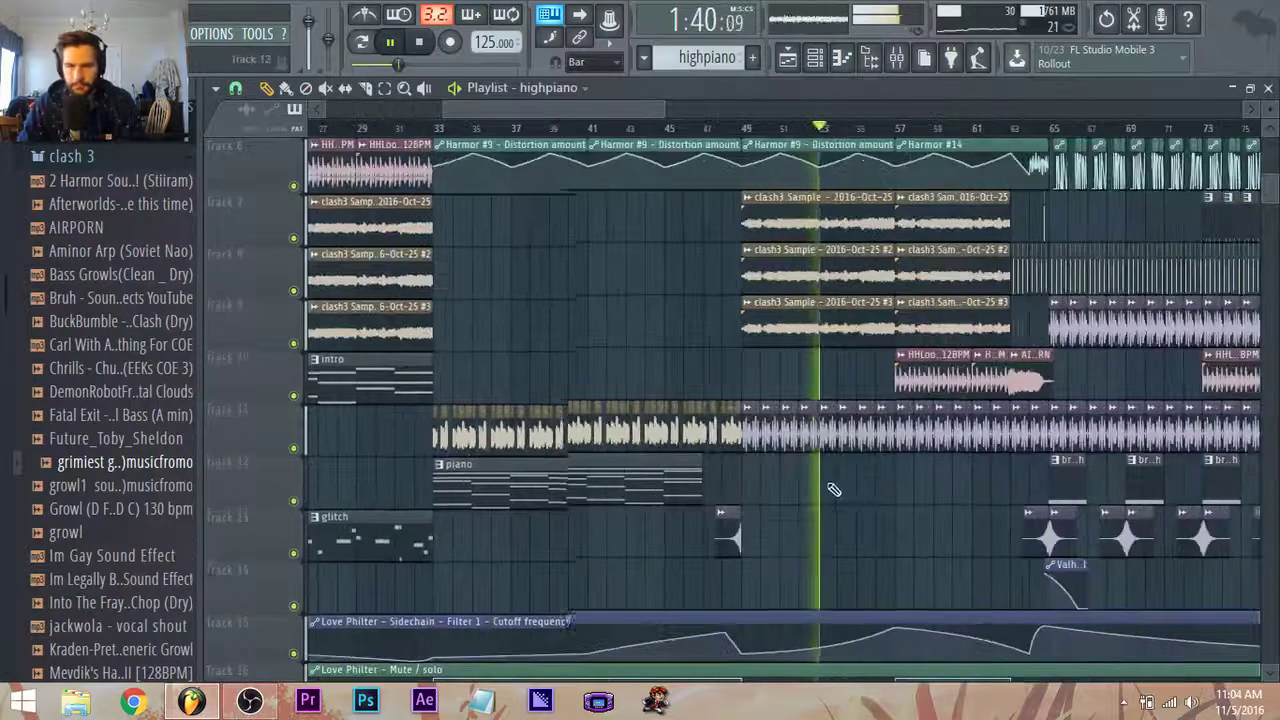
scroll(833, 487, up, 1)
scroll(740, 488, down, 5)
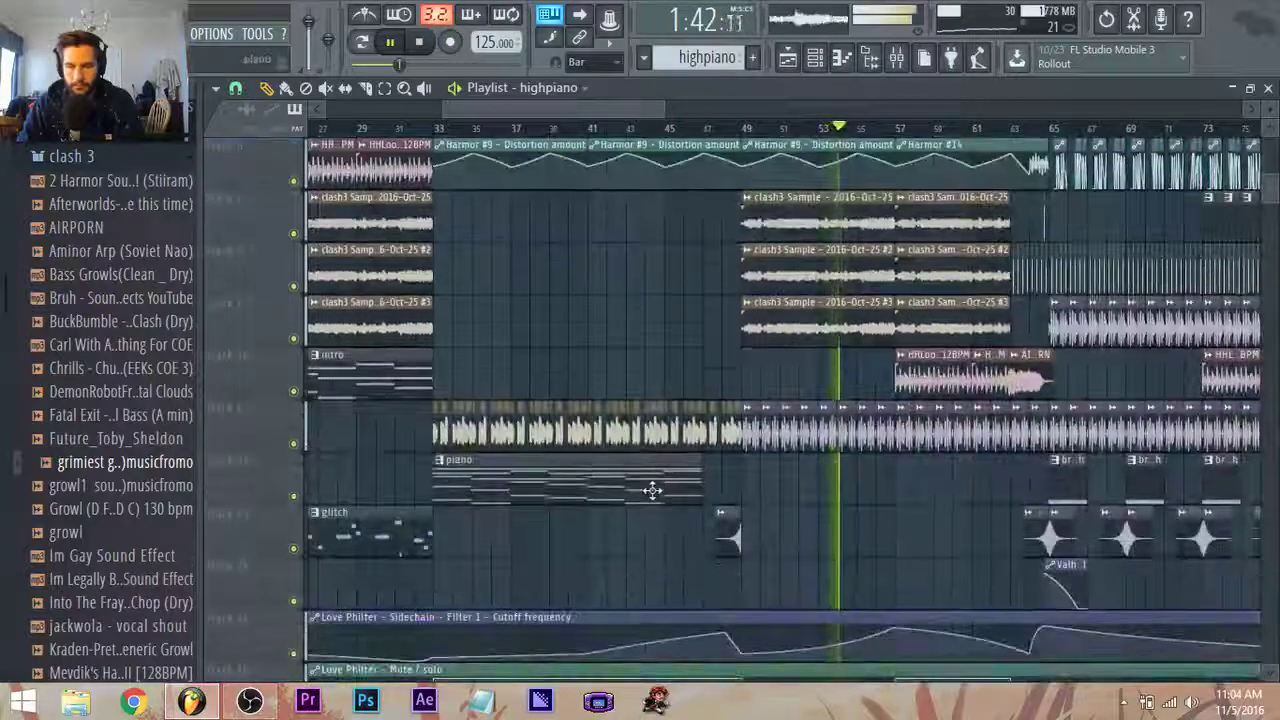
click(651, 490)
click(743, 482)
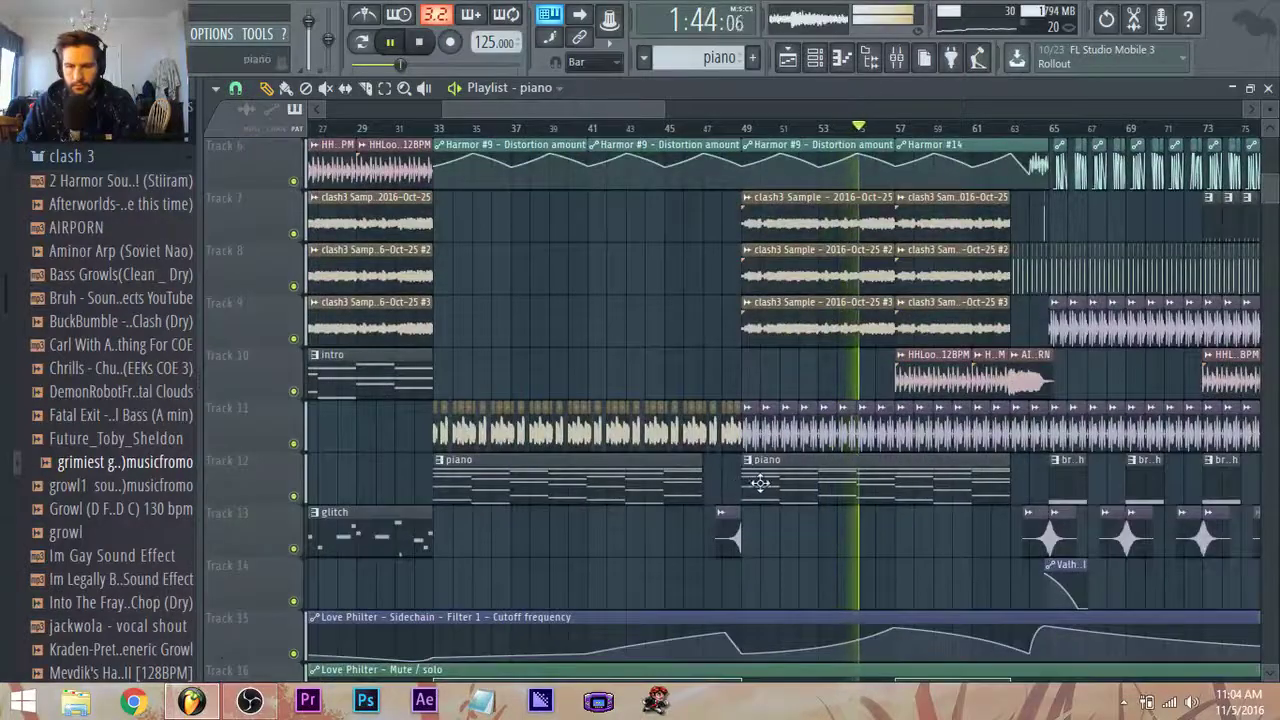
Inspect the effects loaded on the Kontakt 5 mixer track and return to the playlist.
scroll(958, 358, down, 3)
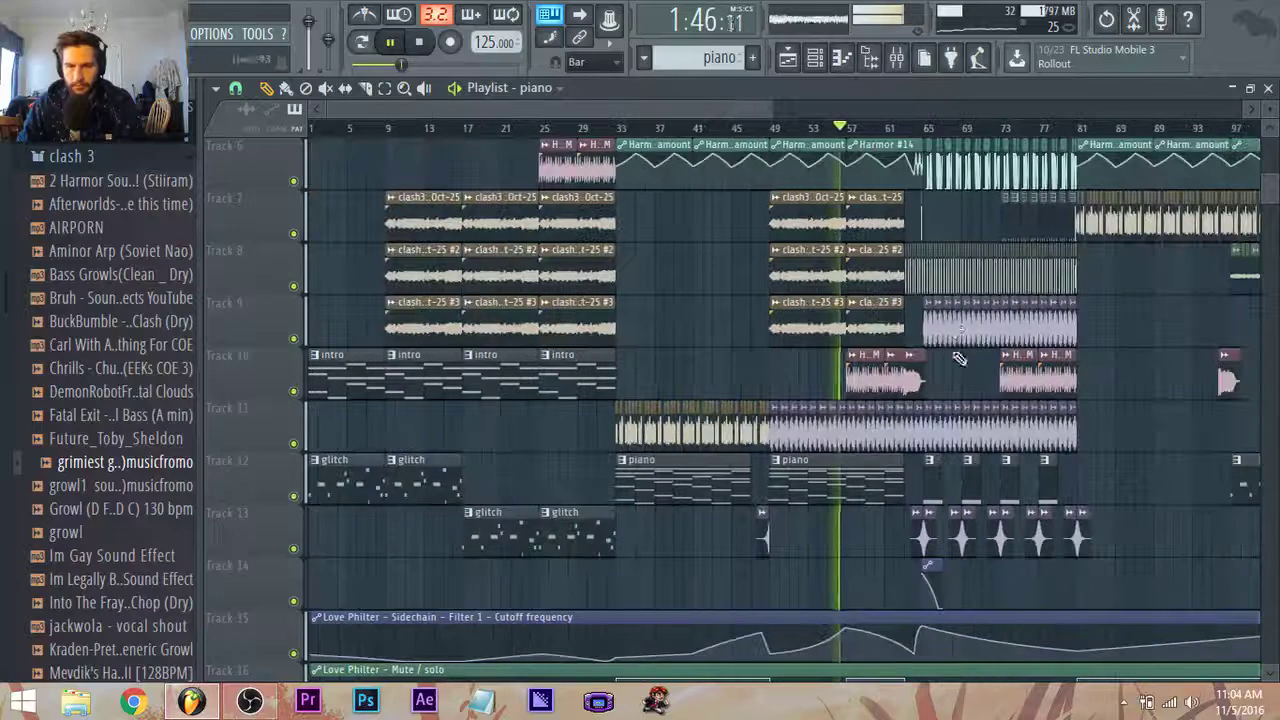
drag(692, 111, 772, 138)
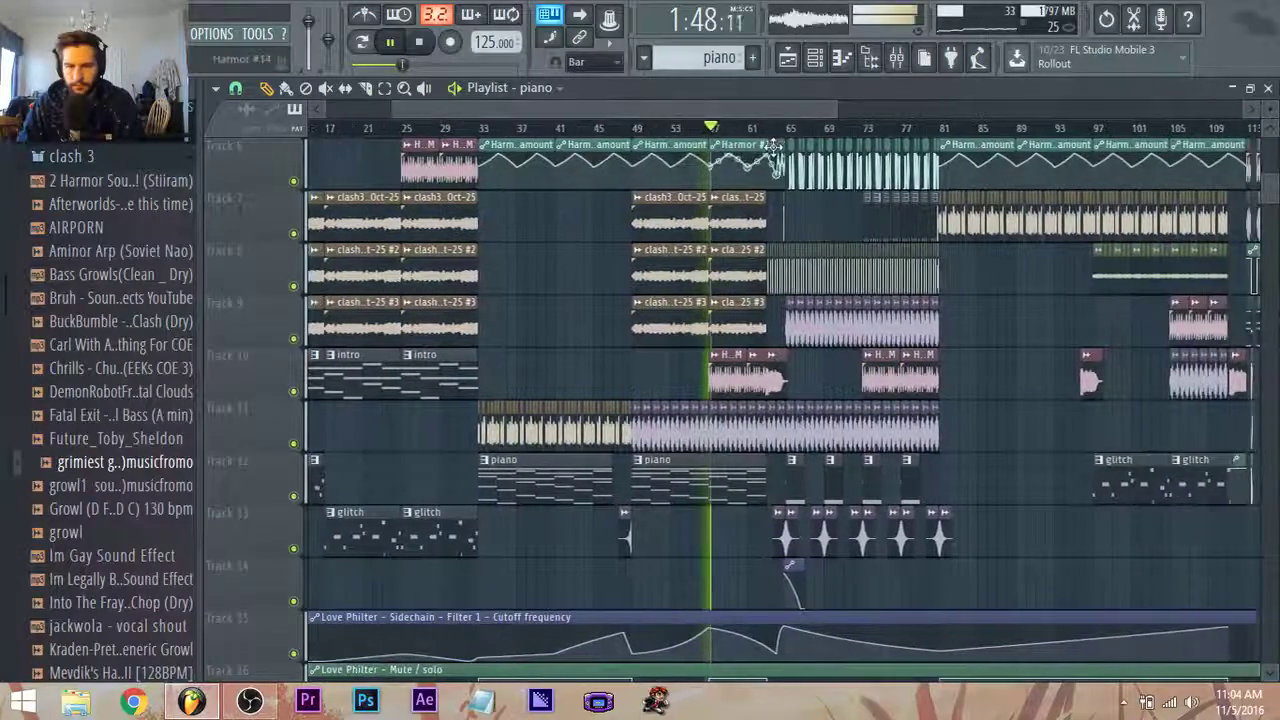
click(896, 58)
click(855, 235)
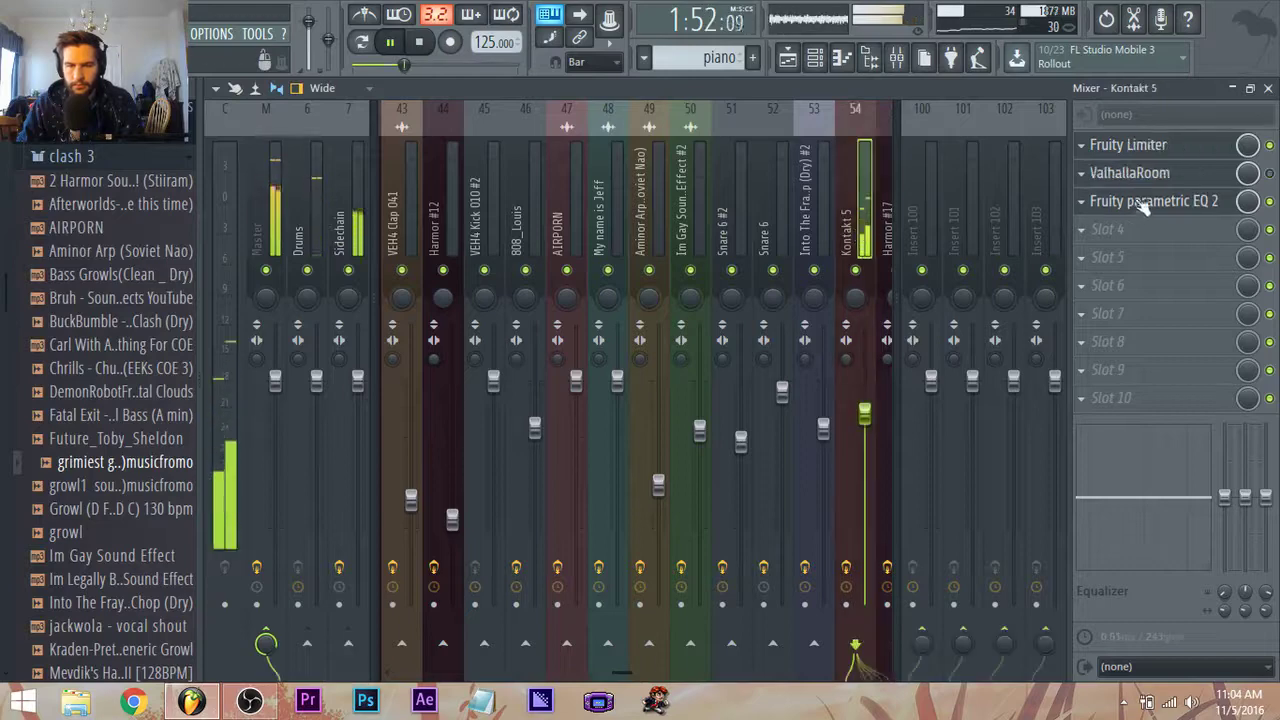
click(787, 58)
Extend the first piano clip on Track 12 so that it ends at bar 49, where the second one starts.
scroll(760, 395, down, 5)
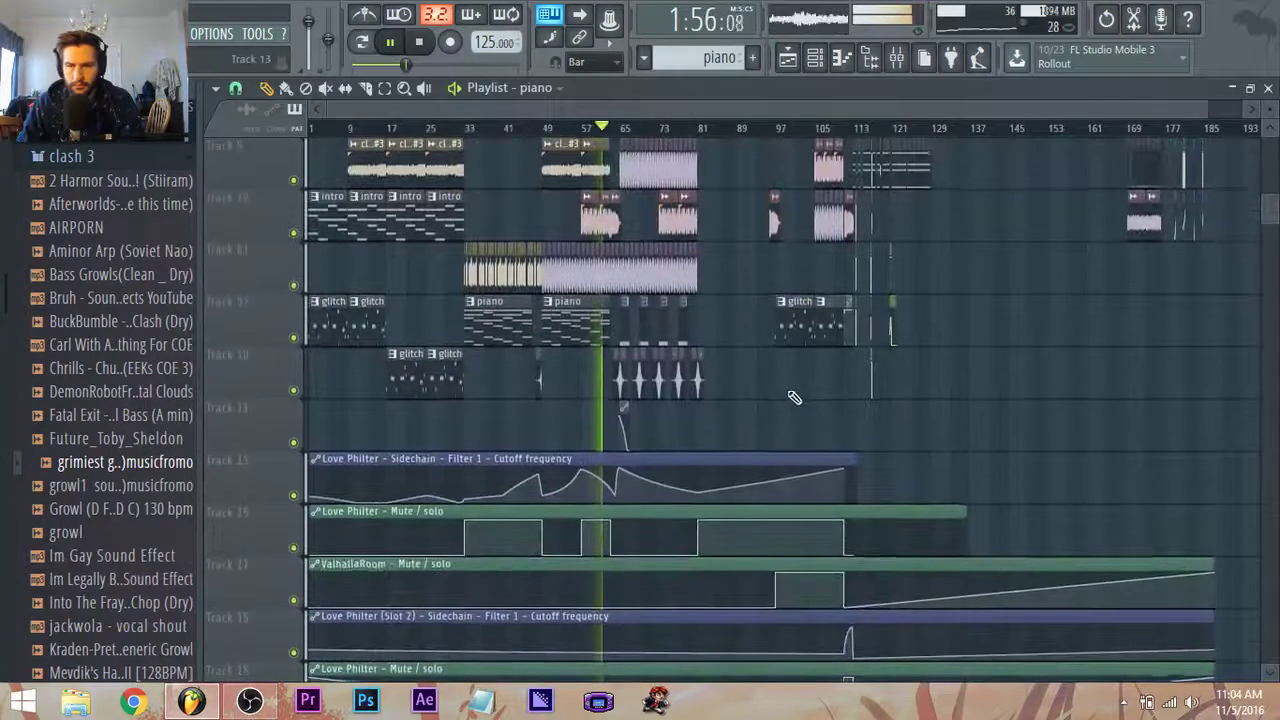
scroll(352, 581, up, 2)
scroll(455, 567, up, 1)
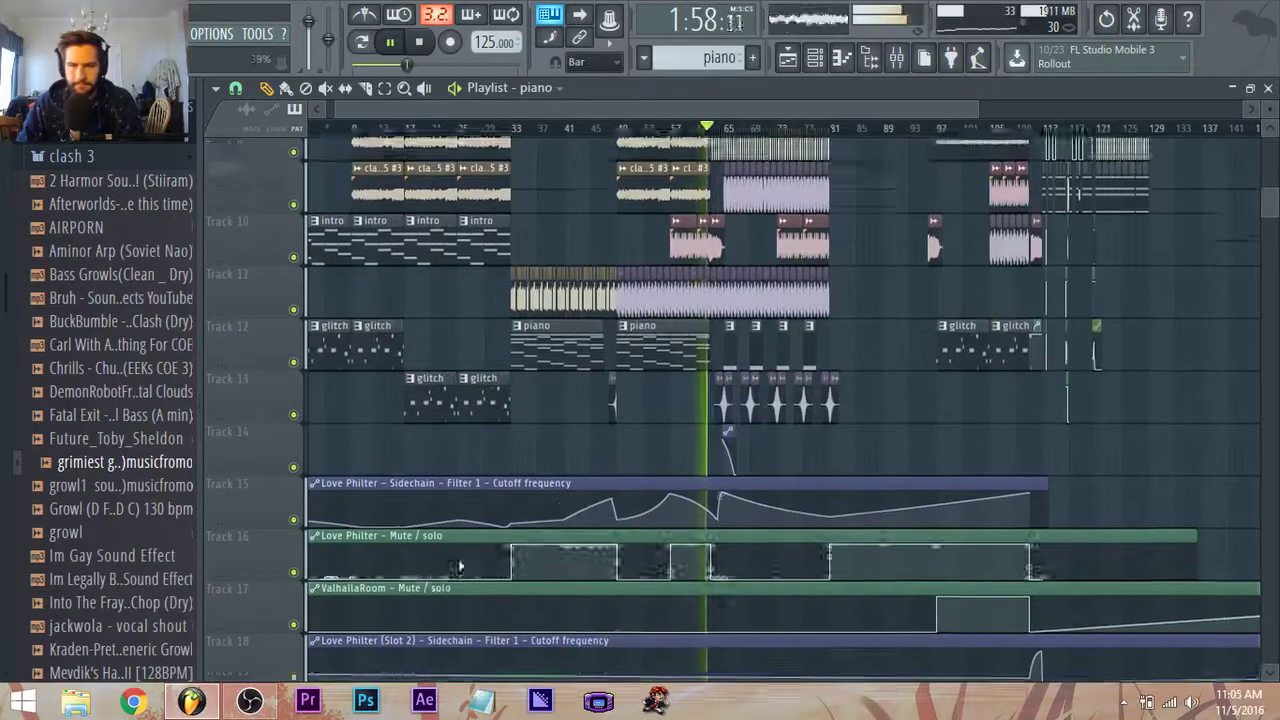
scroll(584, 391, up, 1)
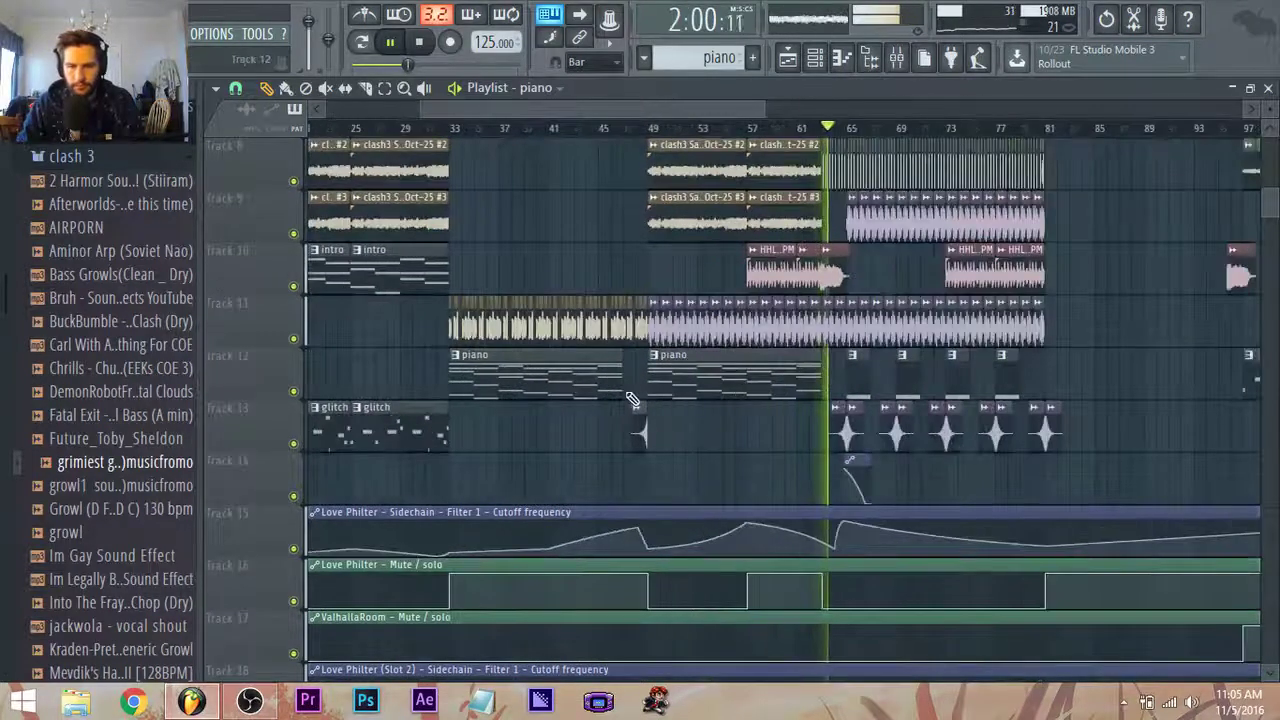
drag(622, 386, 634, 386)
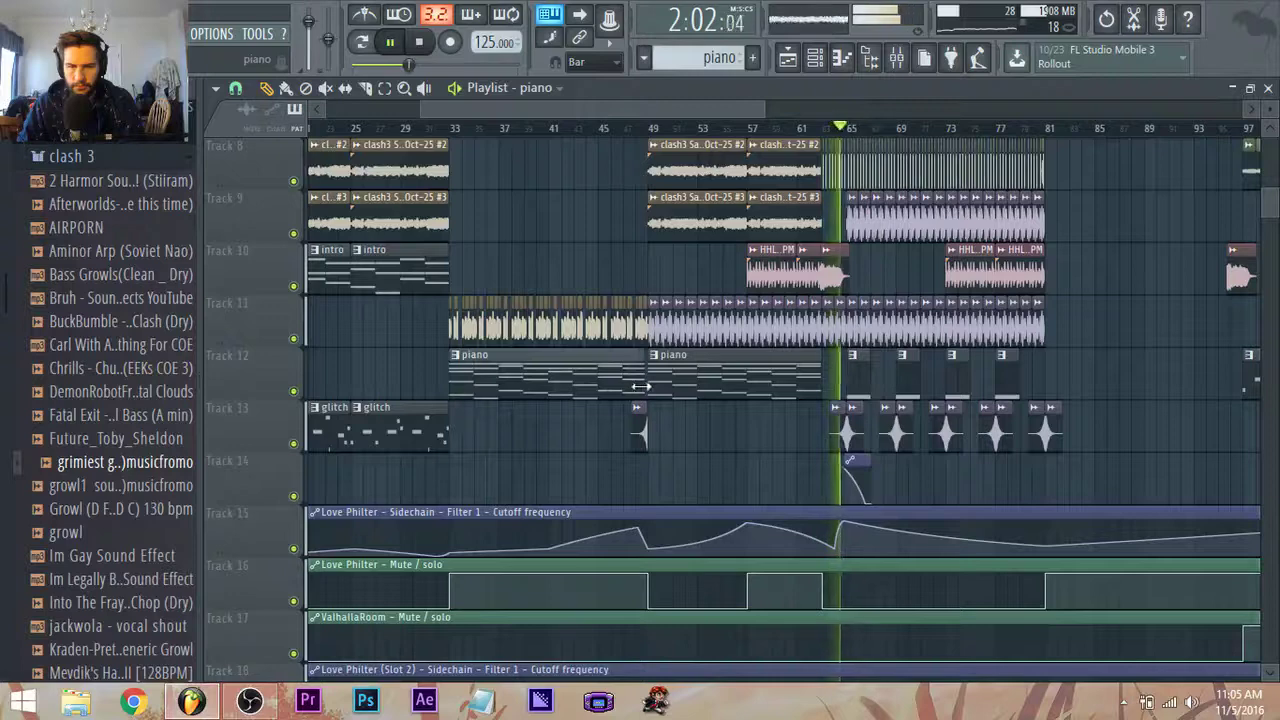
Reshape the ValhallaRoom Mute / solo automation on Track 17 so it jumps up at bar 33, holds, and drops at bar 63.
scroll(634, 370, down, 2)
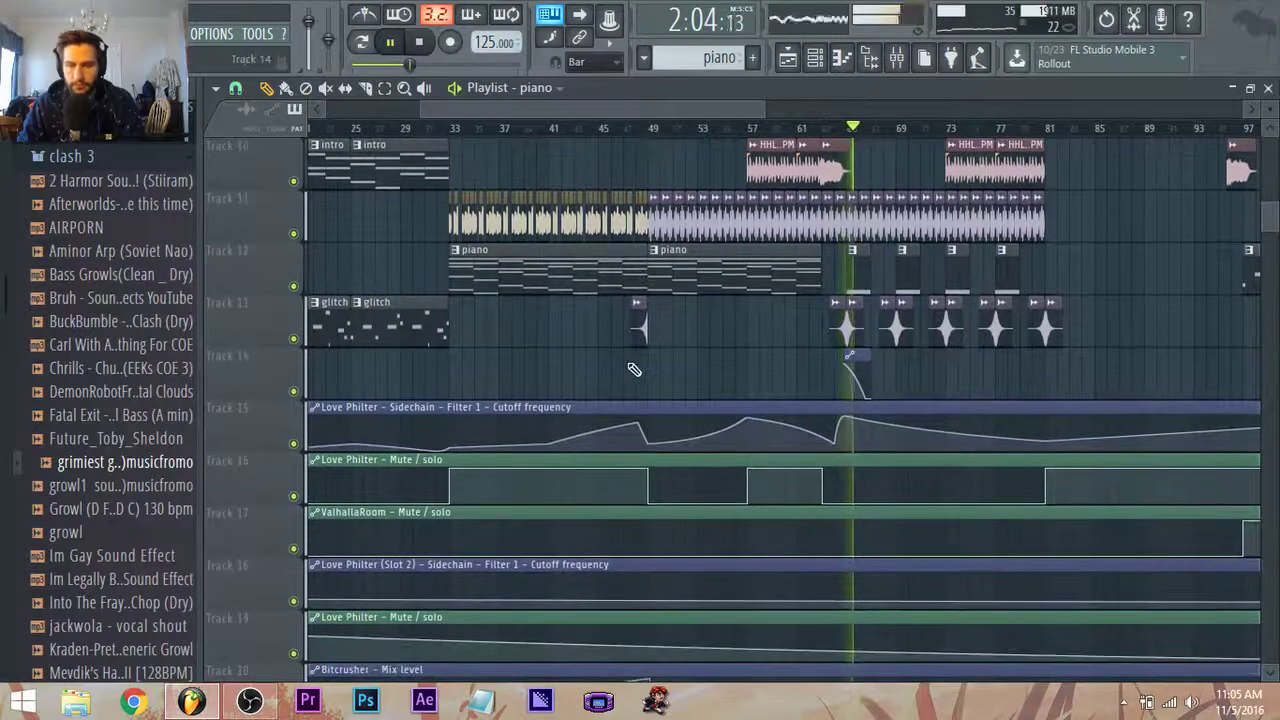
scroll(588, 383, down, 3)
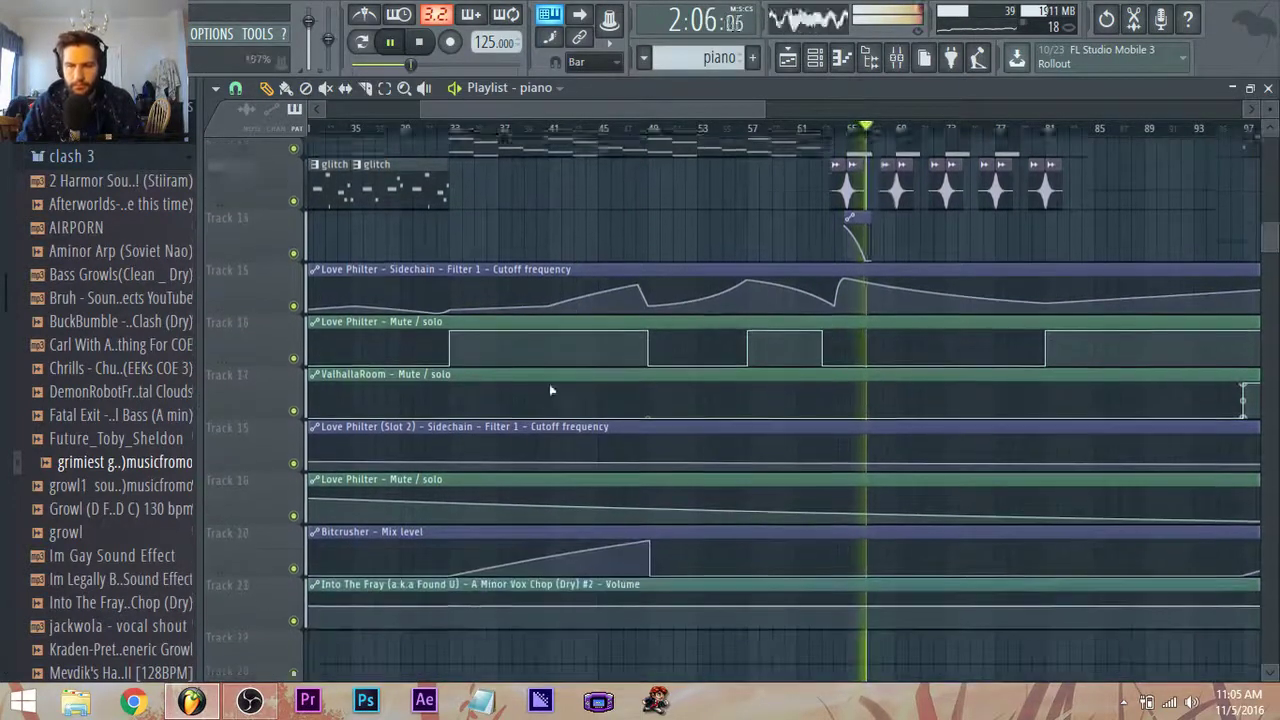
scroll(466, 393, up, 2)
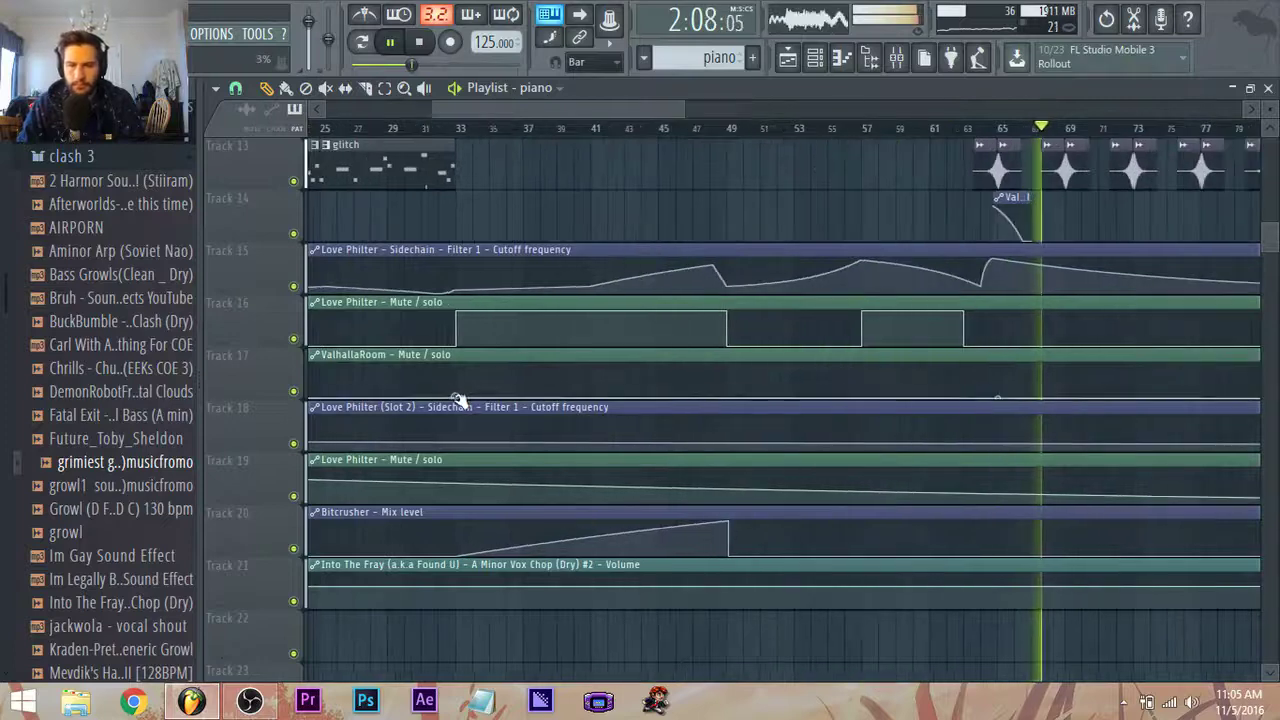
right_click(457, 397)
right_click(472, 386)
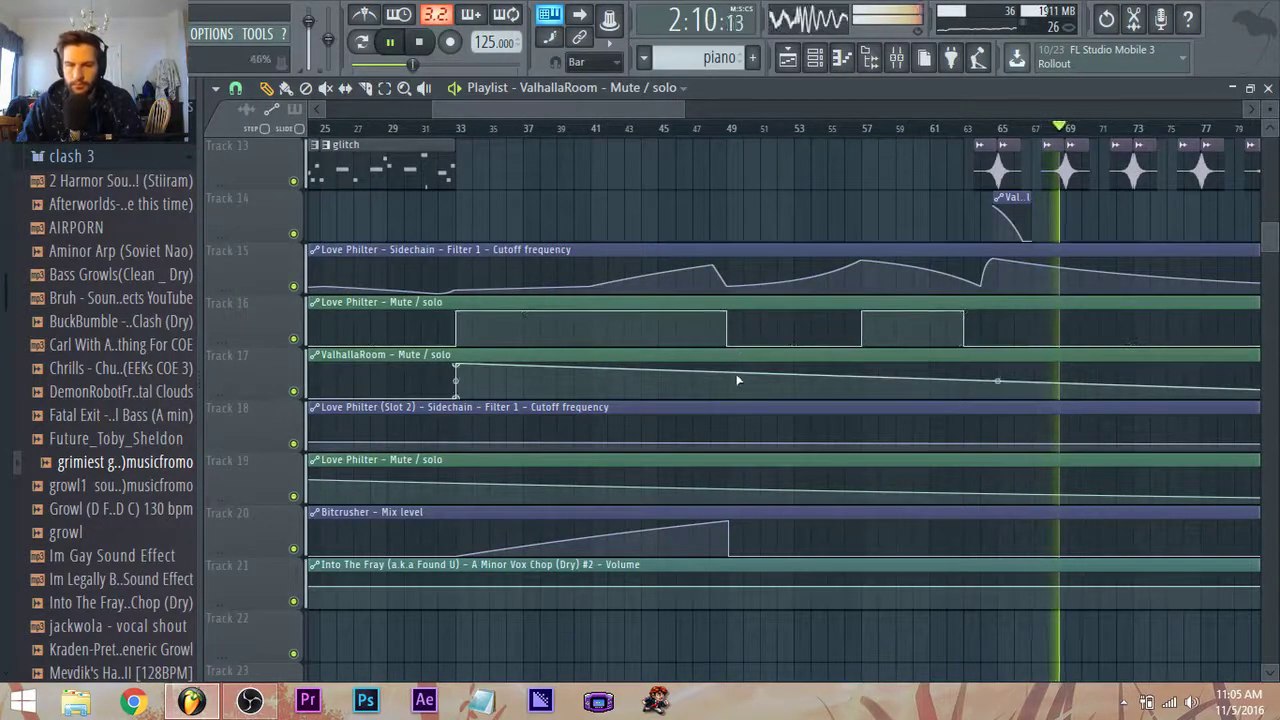
scroll(845, 381, up, 3)
drag(973, 528, 971, 568)
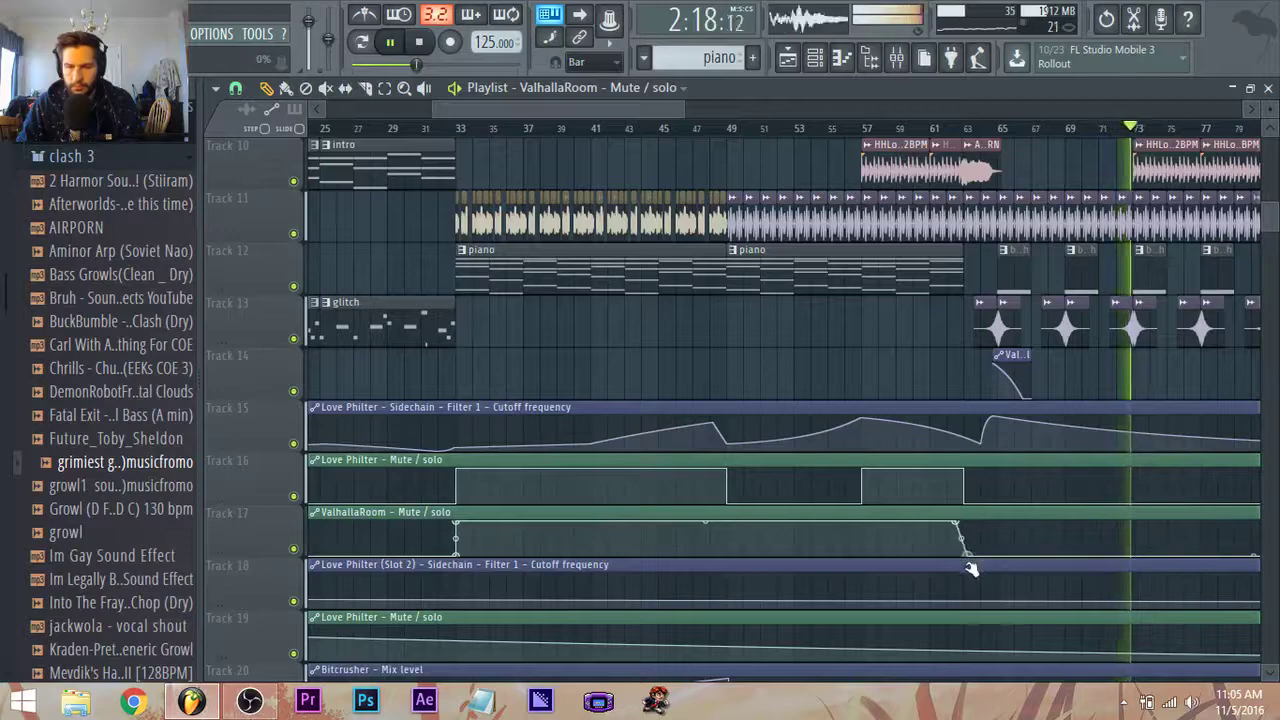
scroll(970, 518, up, 3)
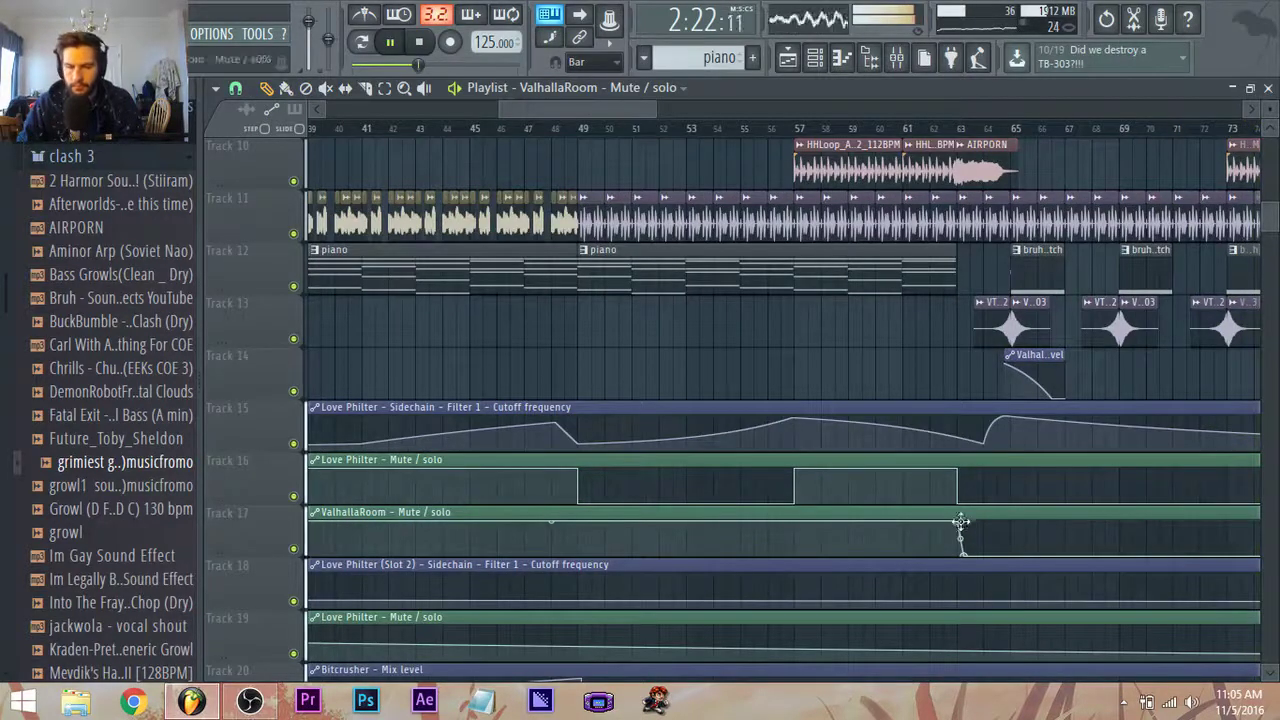
Pick the glitch pattern and place a clip of it on Track 14, about half a bar before bar 73.
scroll(740, 440, down, 5)
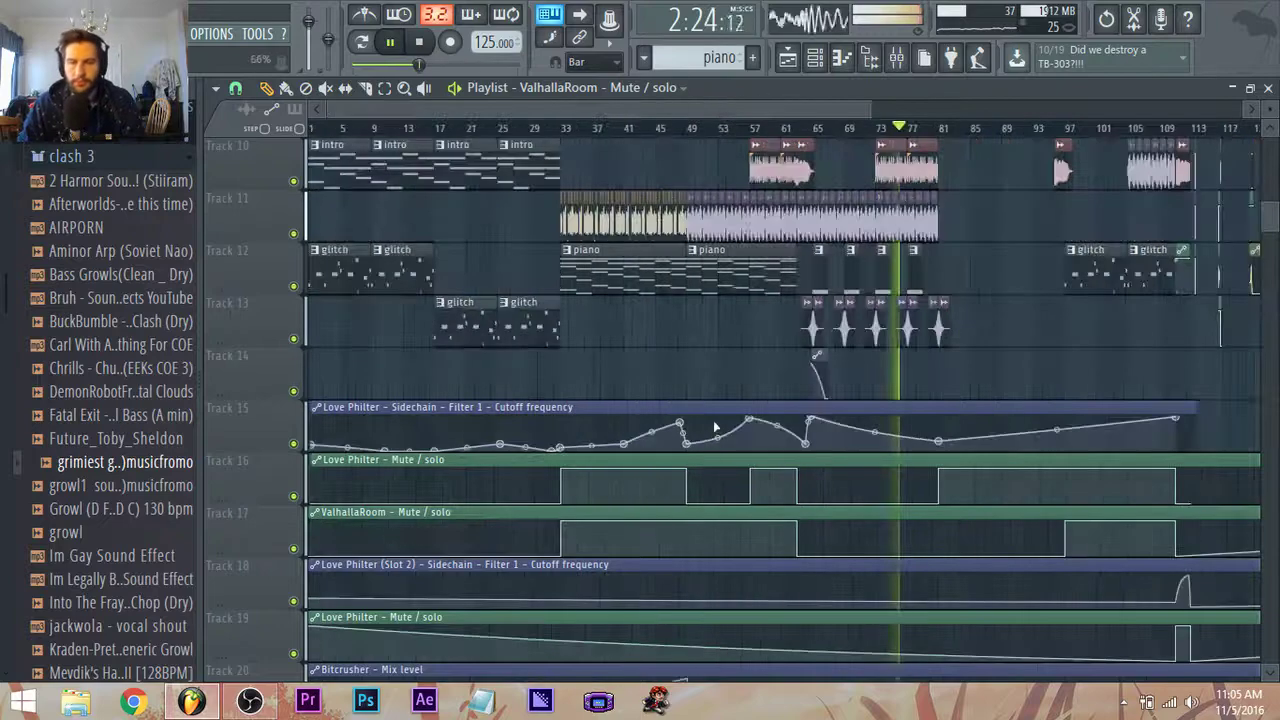
scroll(557, 334, up, 3)
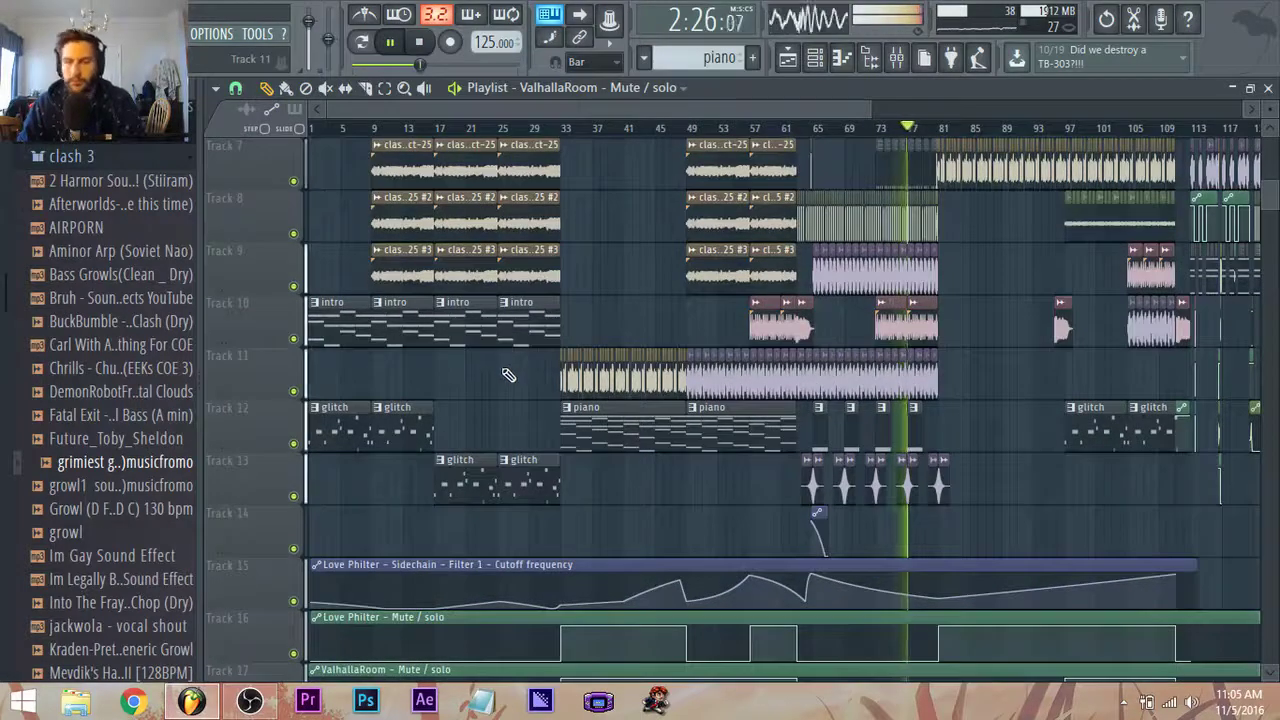
scroll(505, 373, up, 3)
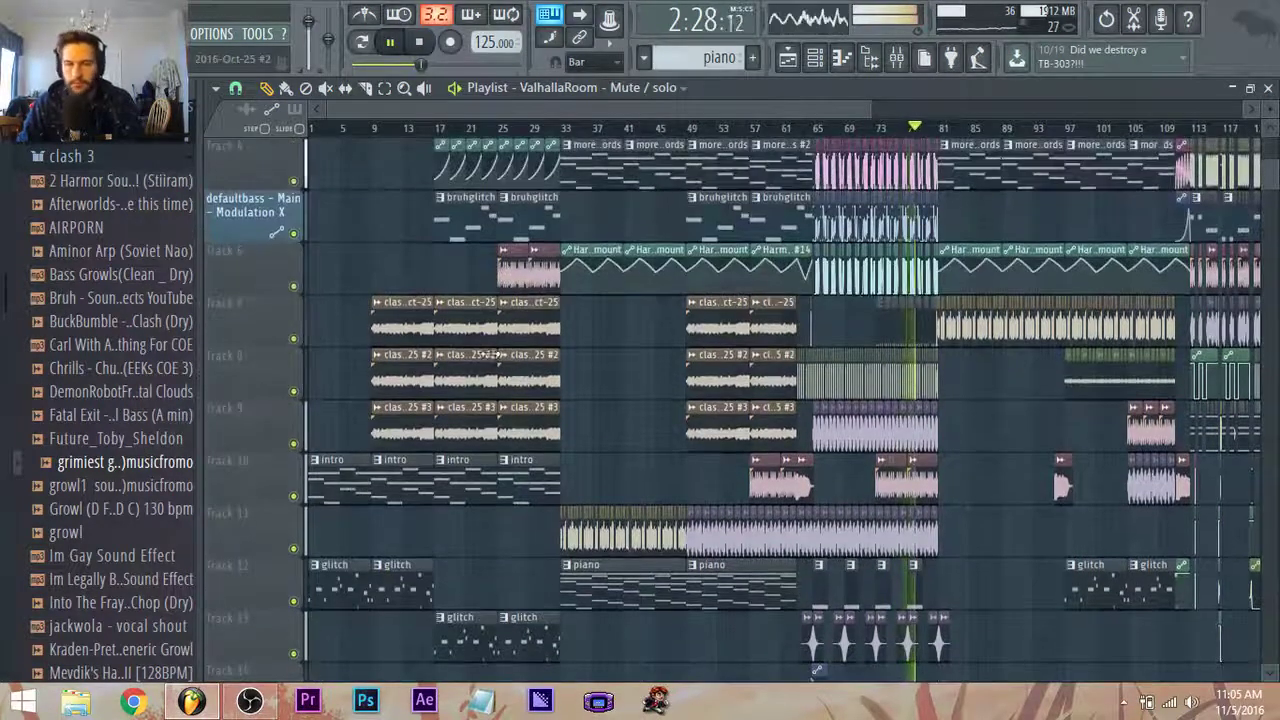
scroll(1060, 550, down, 3)
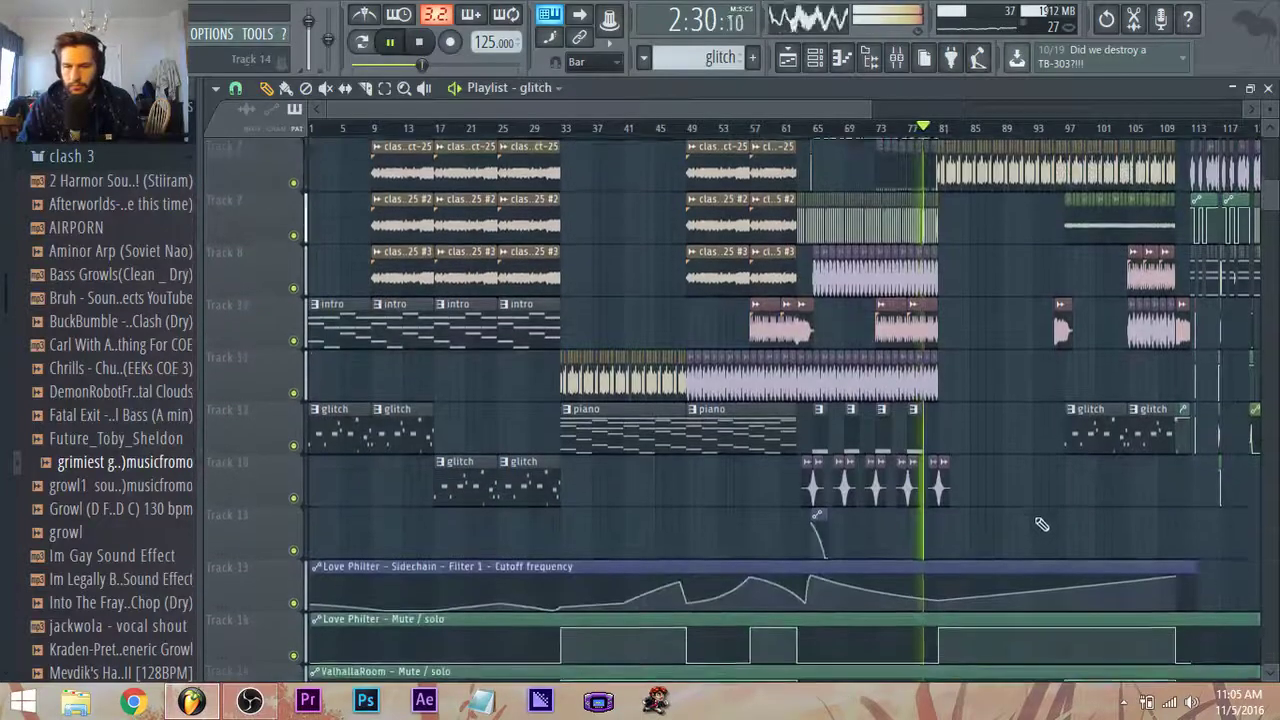
scroll(1074, 526, up, 3)
scroll(636, 402, up, 1)
key(space)
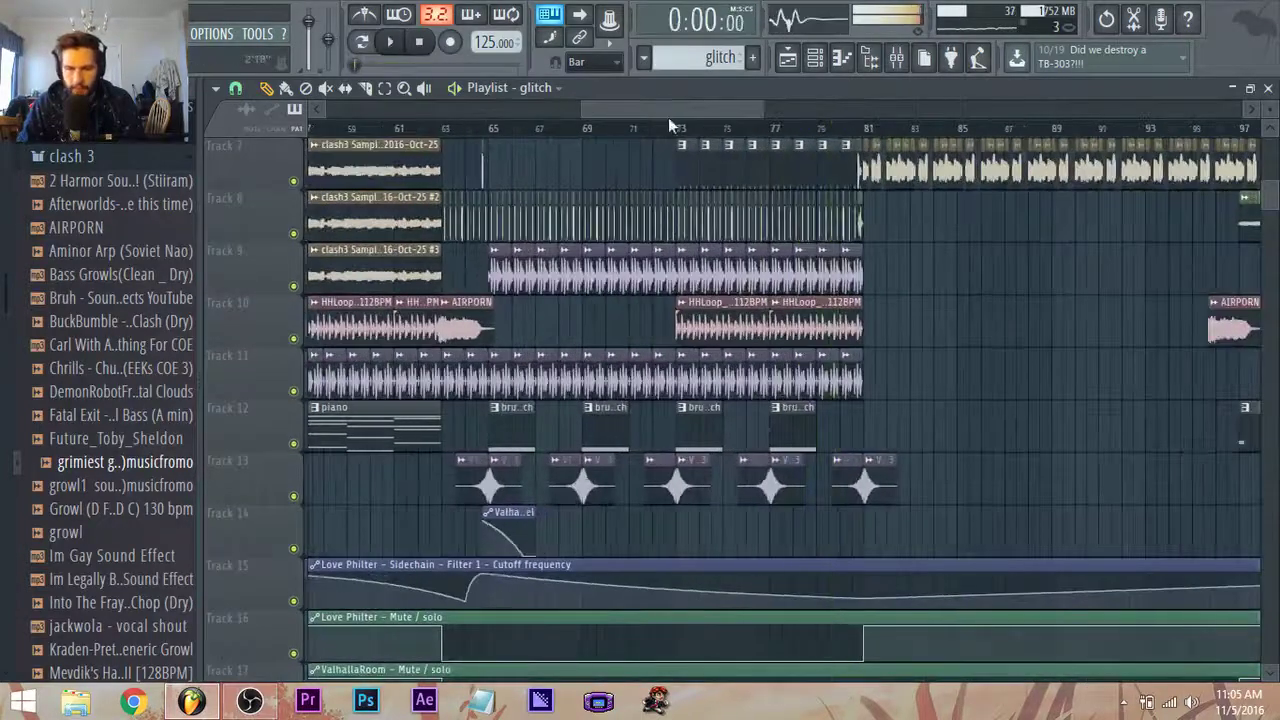
key(space)
scroll(674, 522, up, 1)
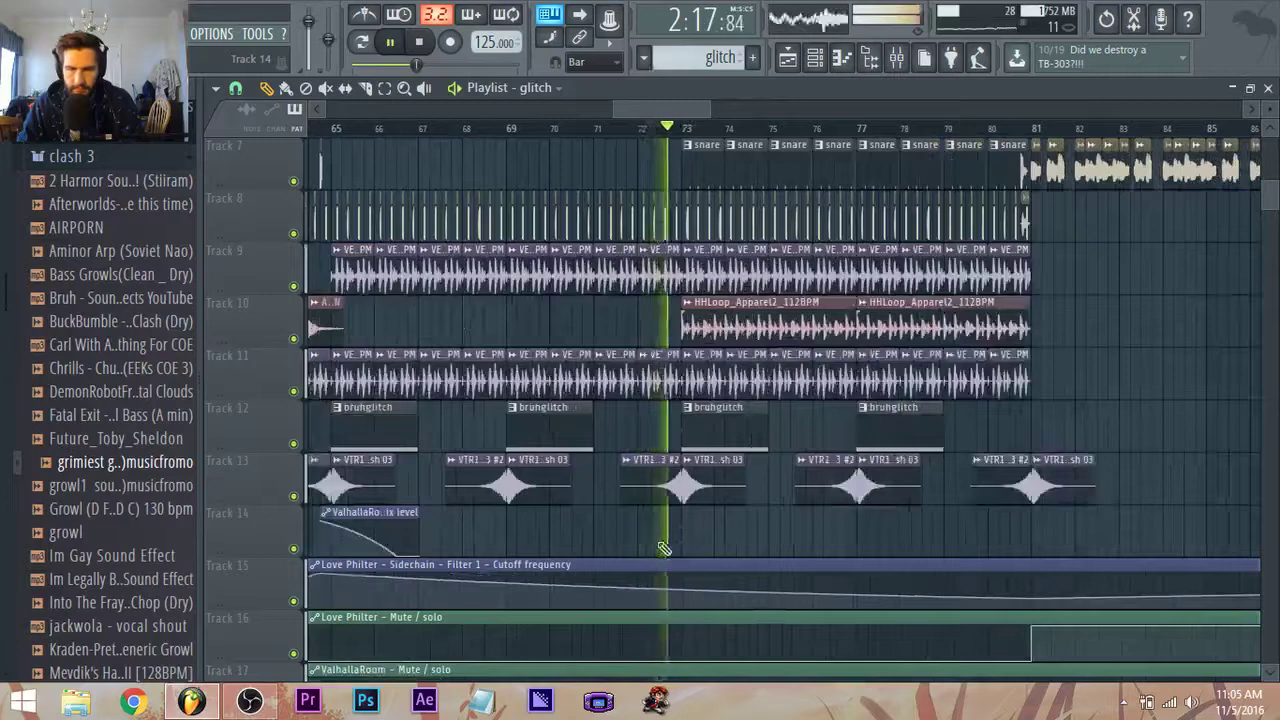
key(space)
click(662, 542)
key(space)
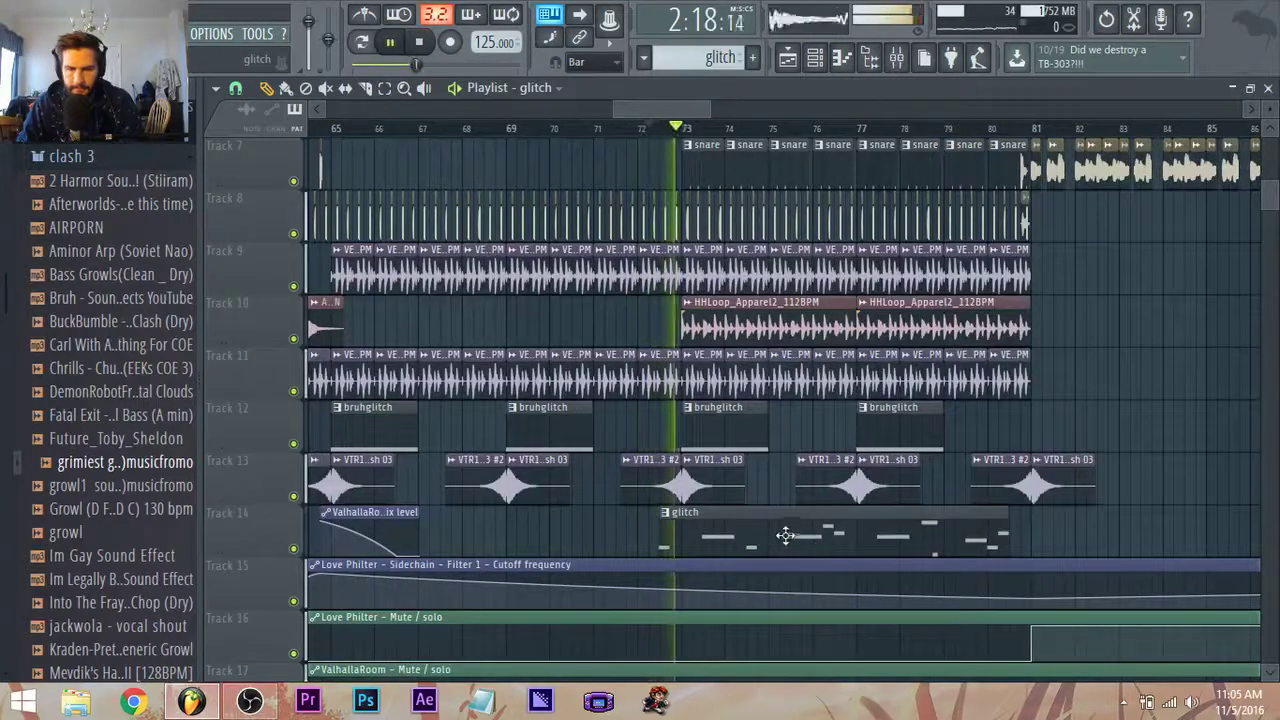
Shift the Track 14 glitch clip's contents one bar earlier, shorten the clip to about three quarters of a bar, and audition it.
drag(708, 521, 677, 527)
key(space)
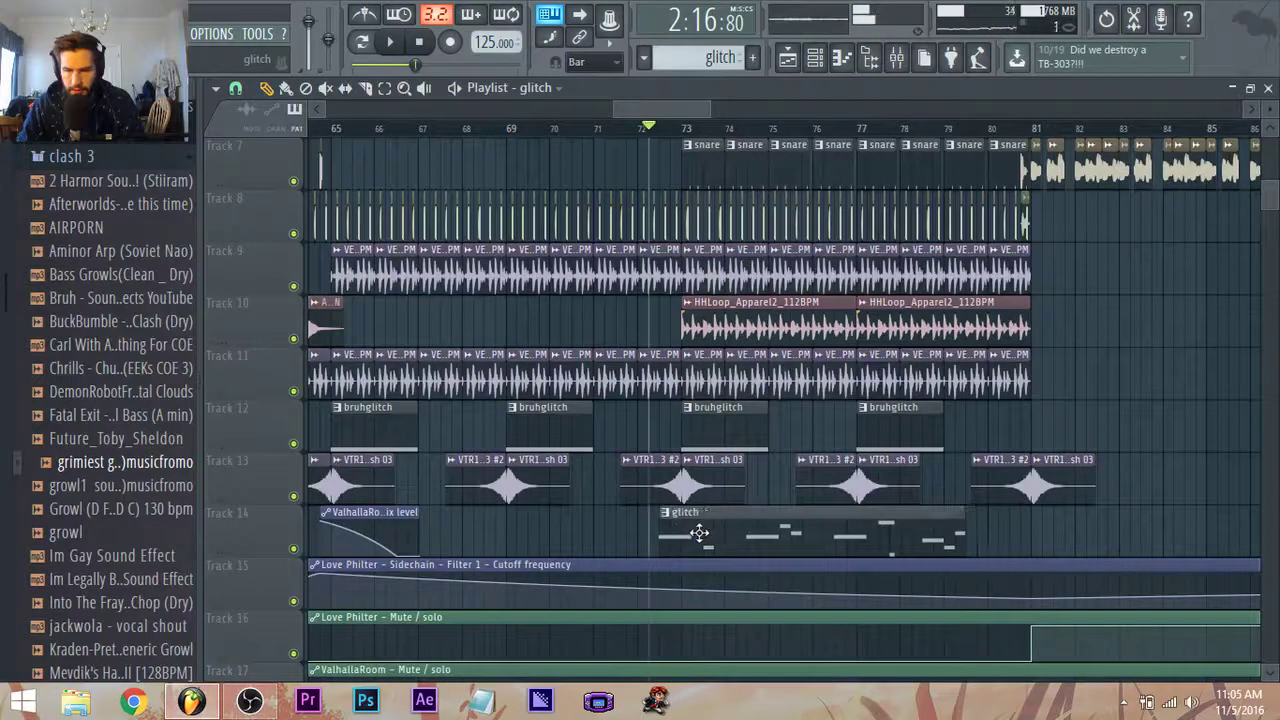
drag(960, 529, 692, 538)
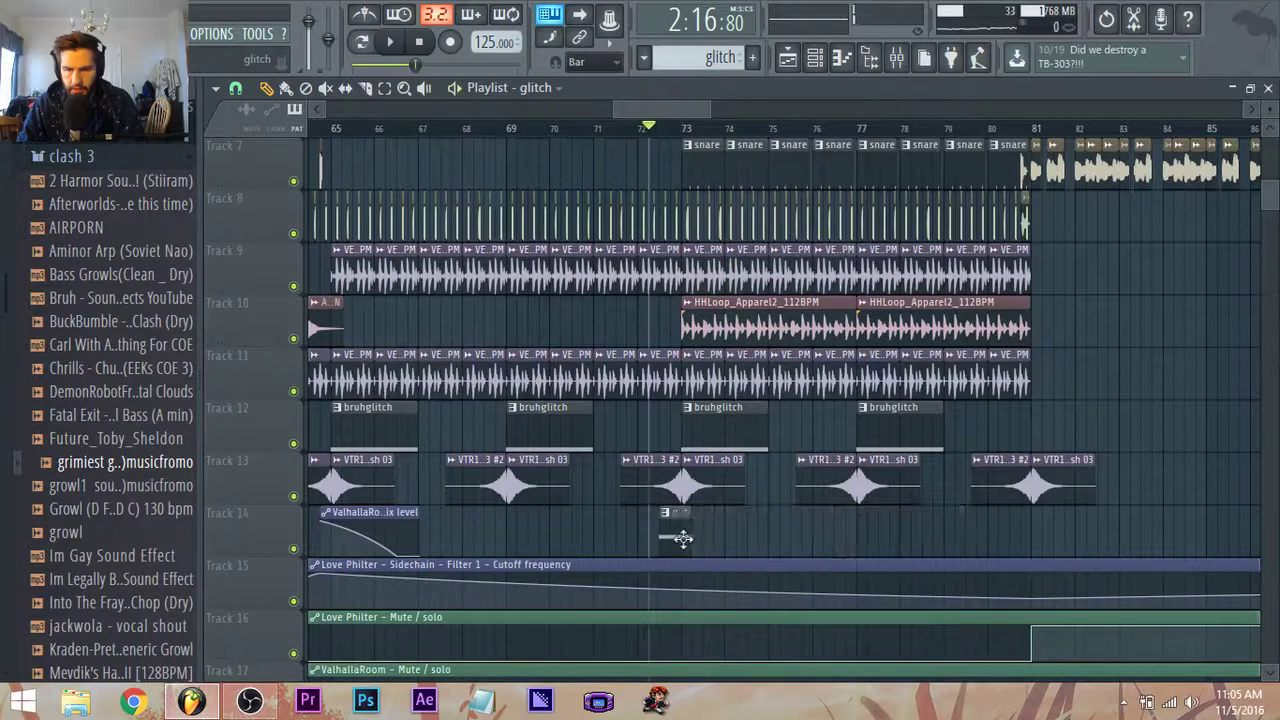
key(space)
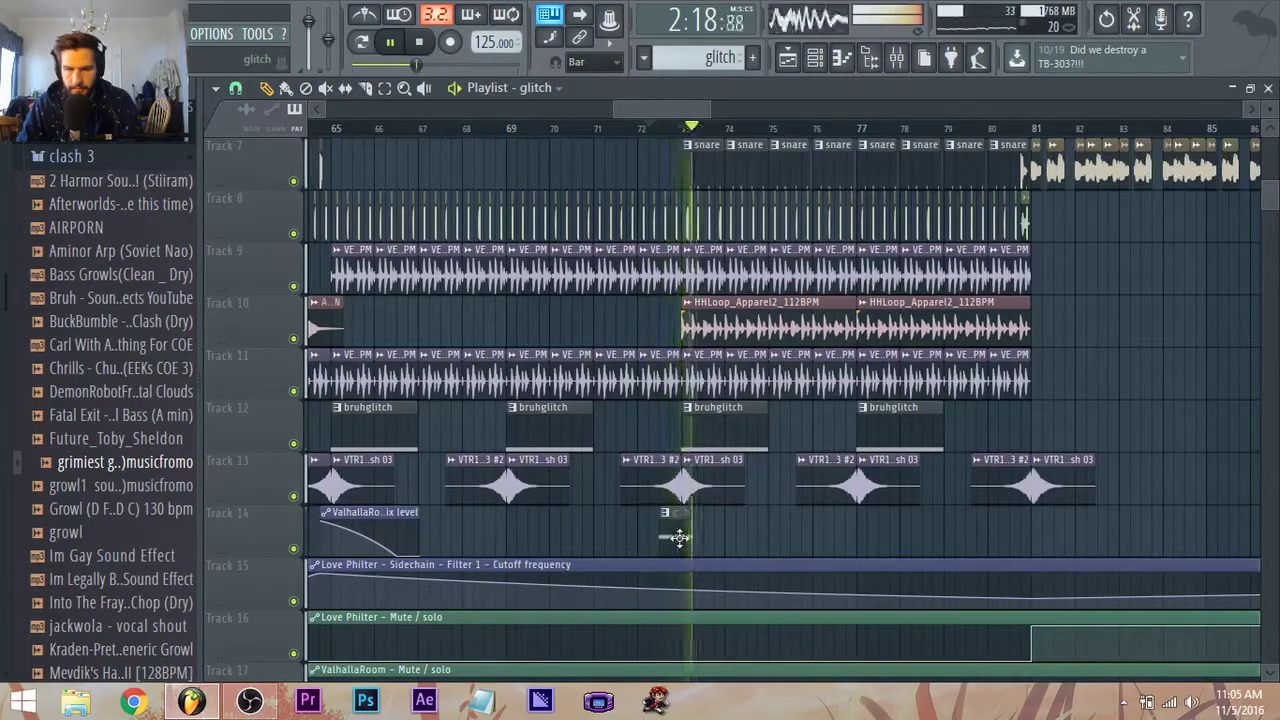
Try the shortened glitch clip at bar 73 on Track 14 and check its pattern.
drag(680, 539, 702, 539)
key(space)
key(space)
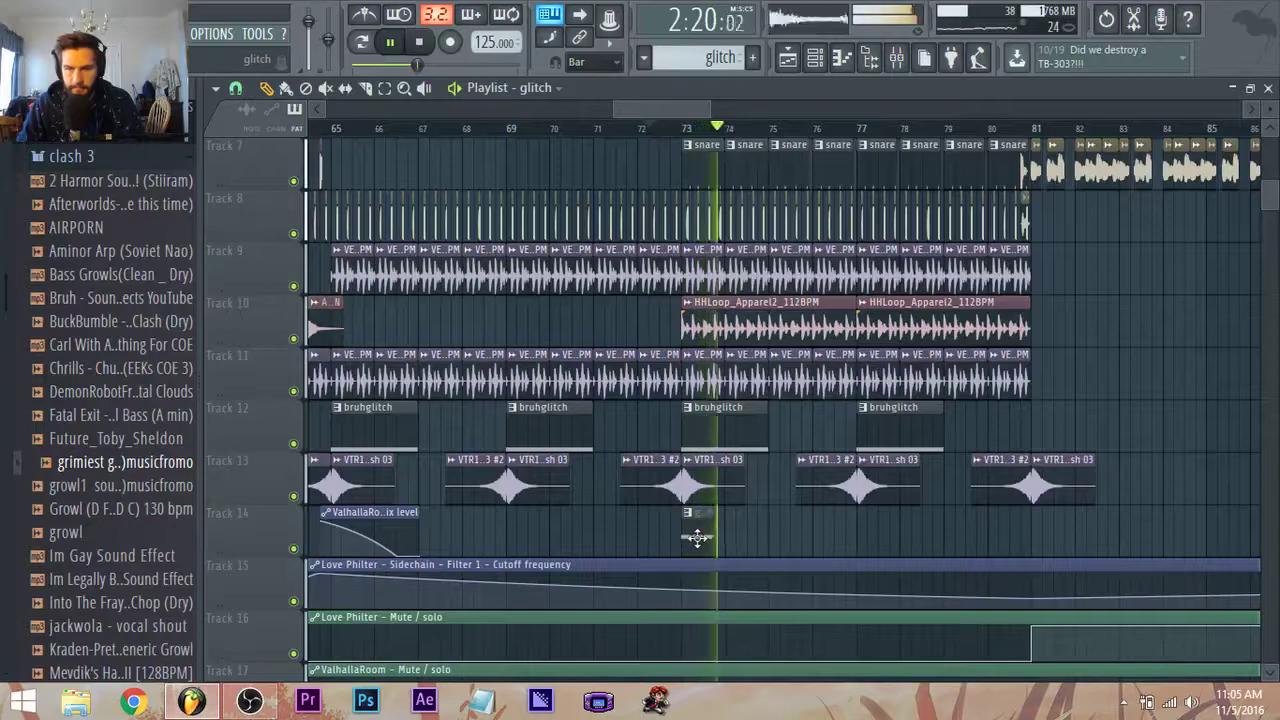
double_click(692, 535)
click(788, 57)
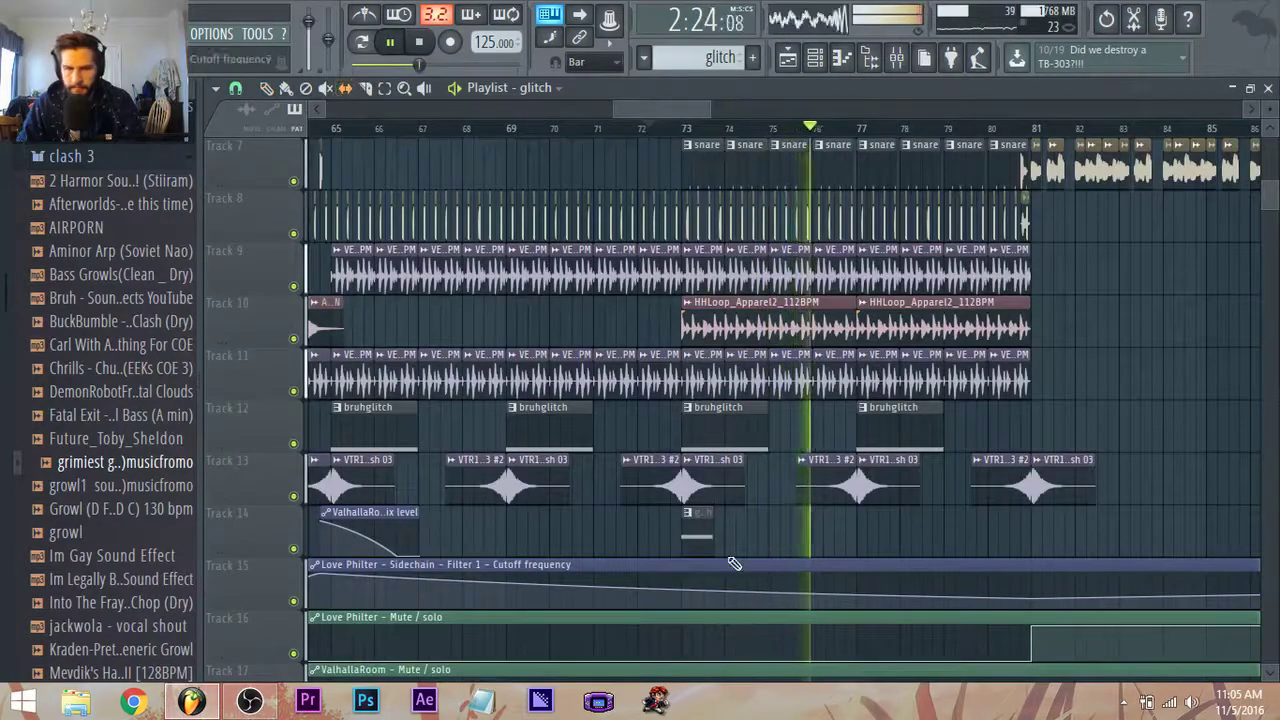
Move the Track 14 glitch clip back to half a bar before bar 73 and slip its contents to isolate a short chop.
drag(694, 514, 677, 516)
key(space)
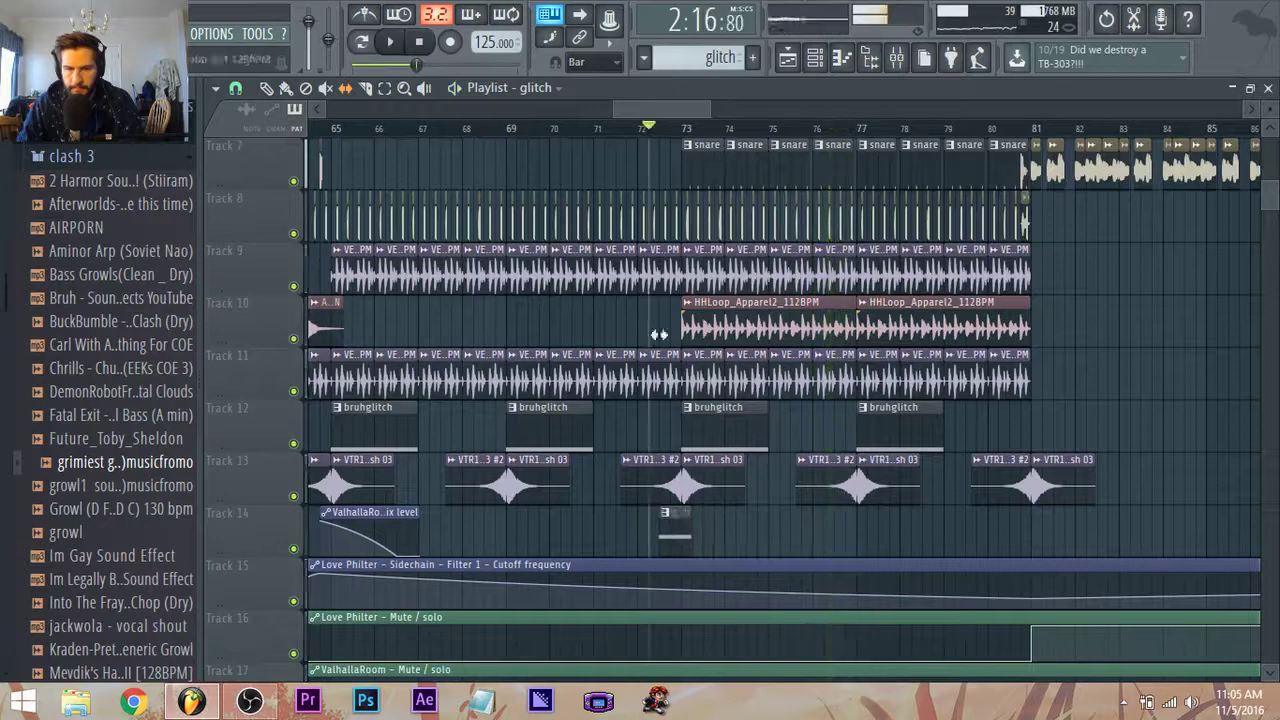
key(space)
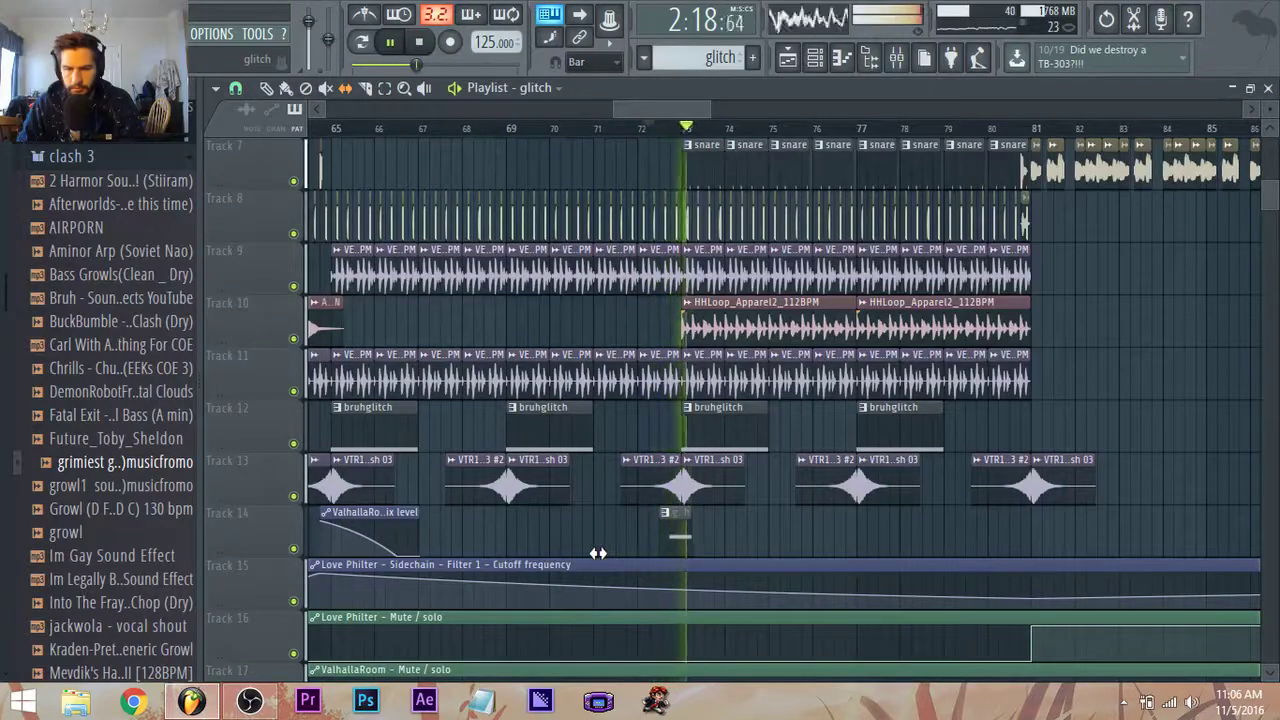
key(space)
key(space)
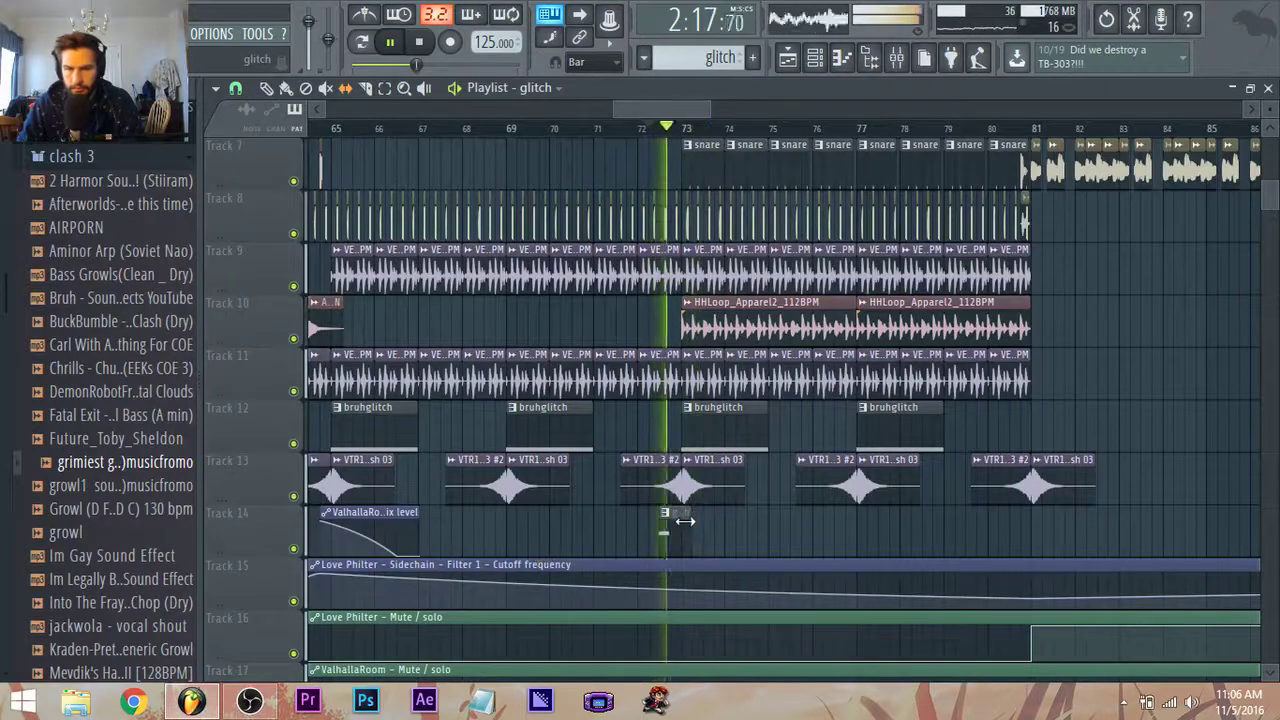
Trim the glitch clip on Track 14 to about a quarter of a bar and position it at bar 73.
click(236, 88)
click(280, 288)
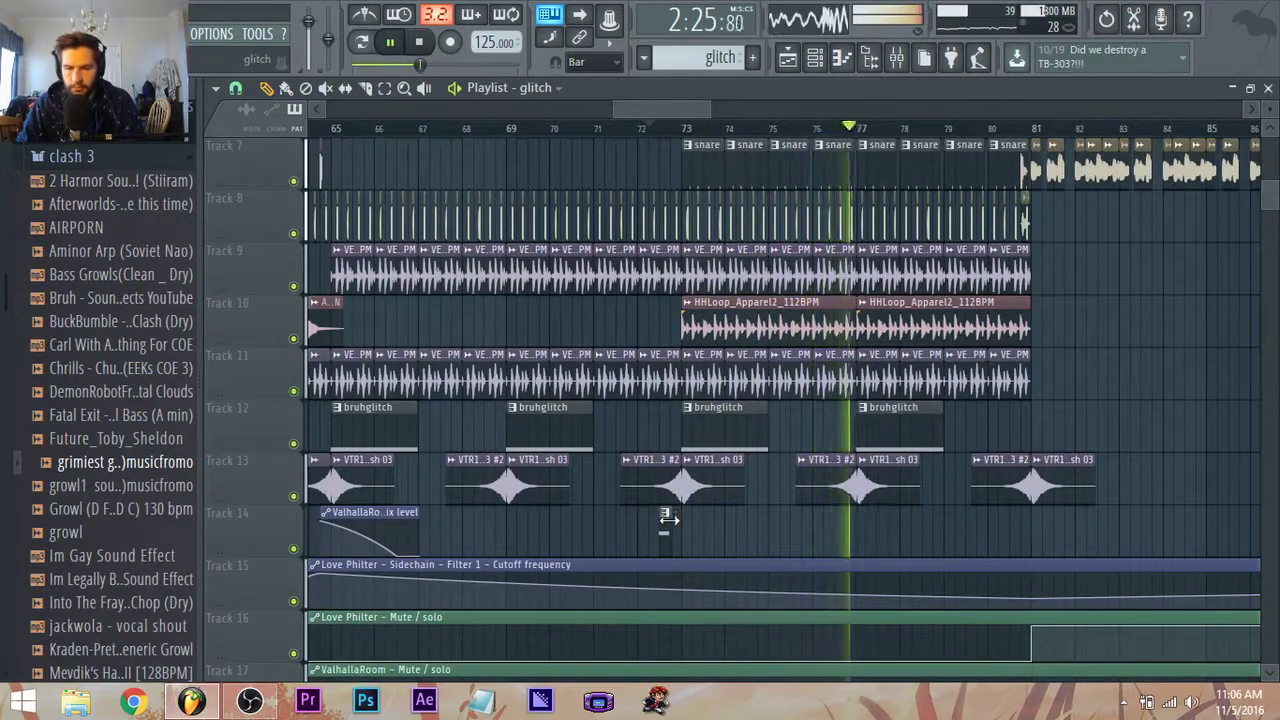
scroll(685, 525, up, 4)
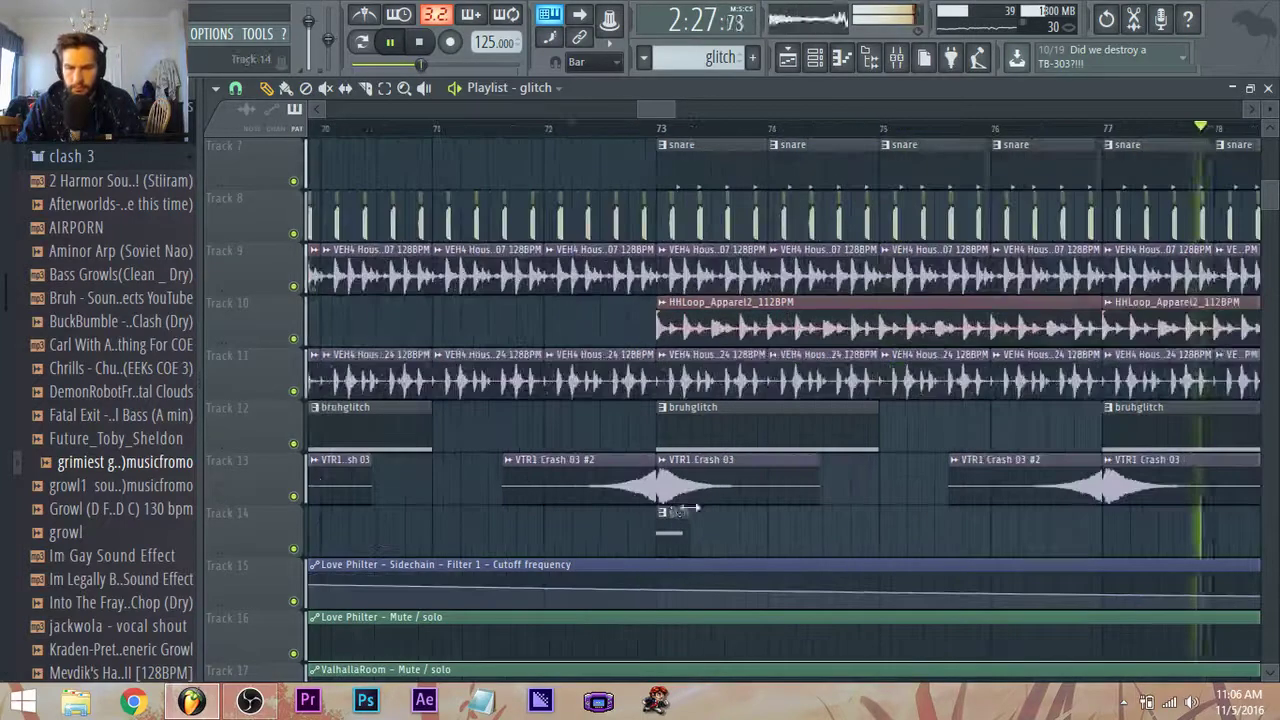
Lower the volume fader of the Into The Fray vocal chop on mixer insert 53.
click(888, 54)
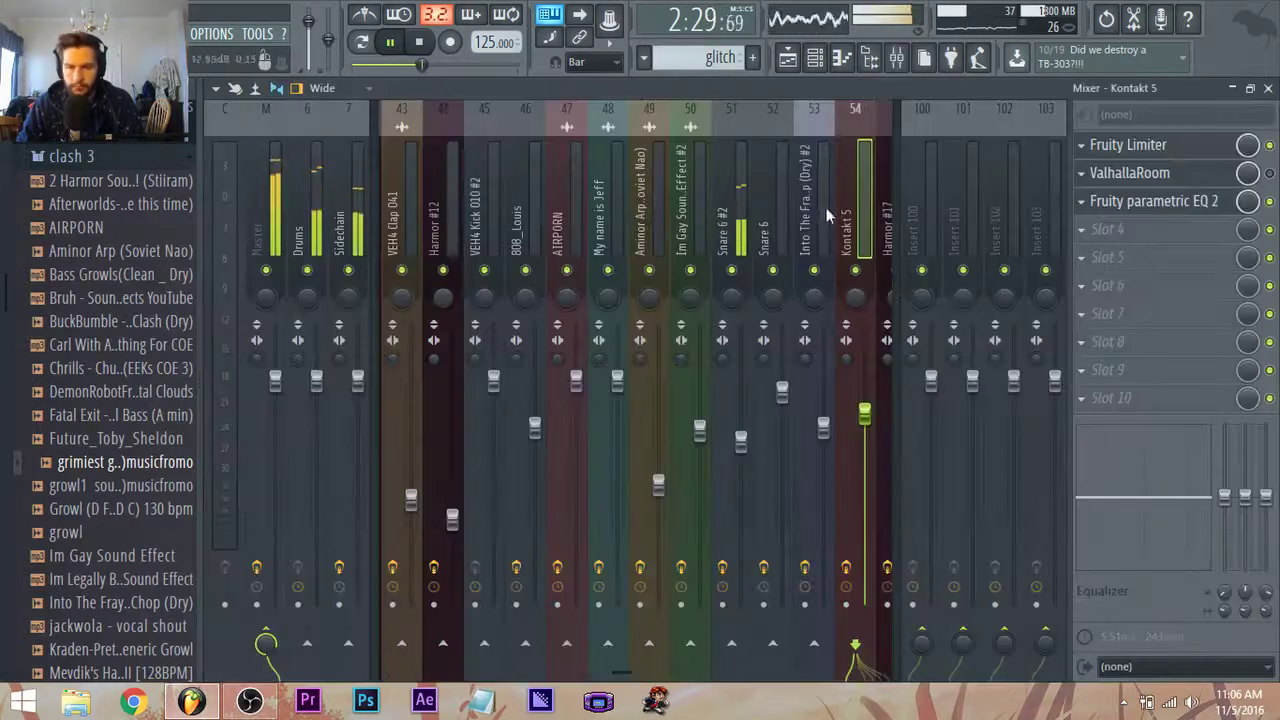
scroll(800, 200, right, 3)
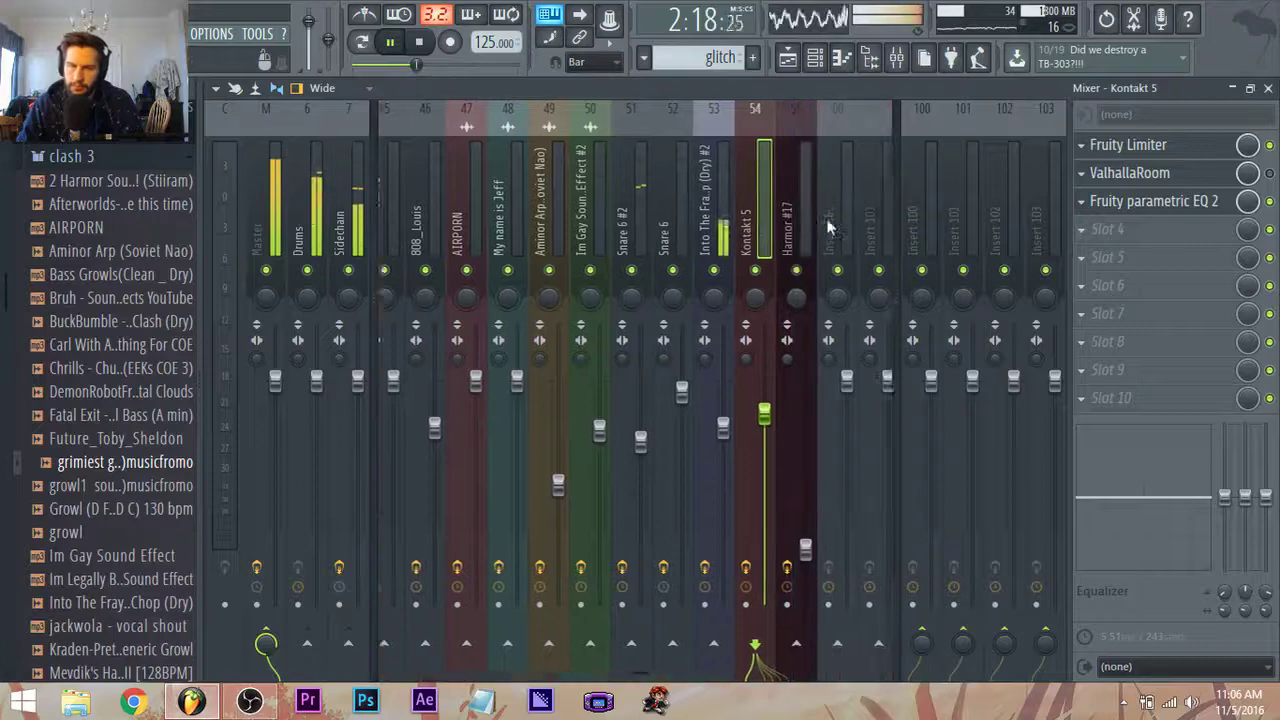
click(700, 245)
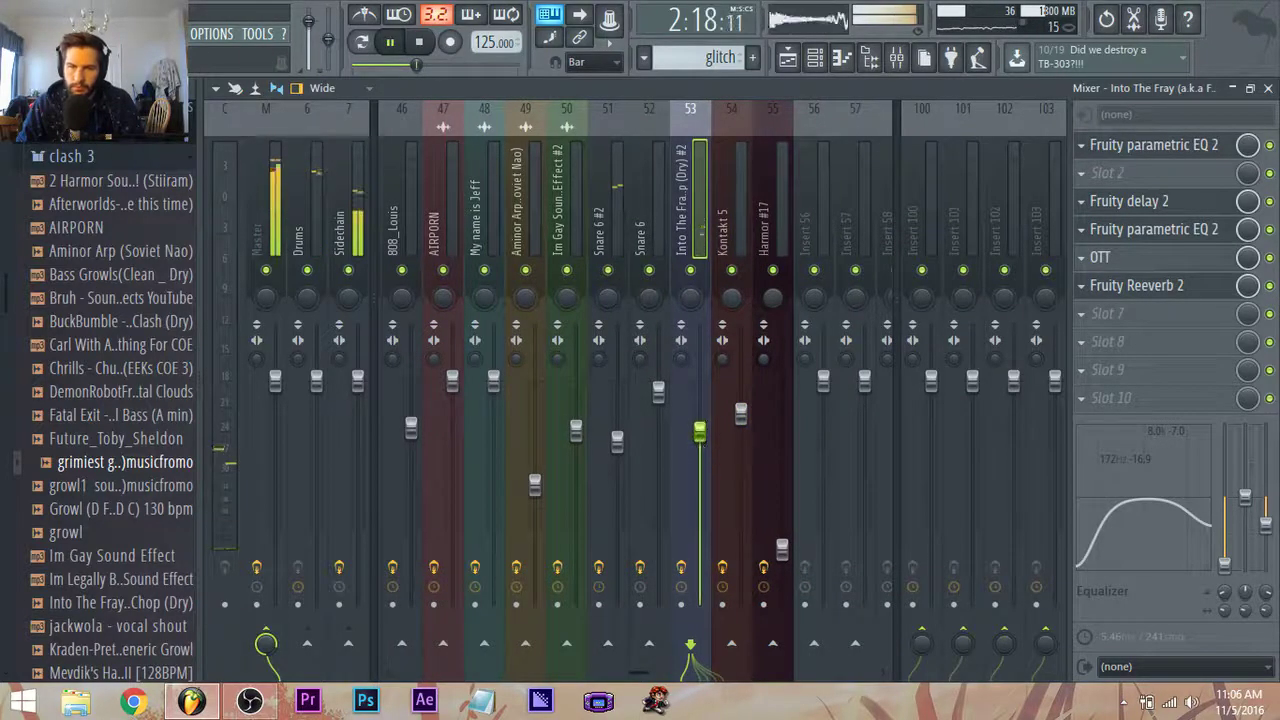
drag(700, 431, 708, 498)
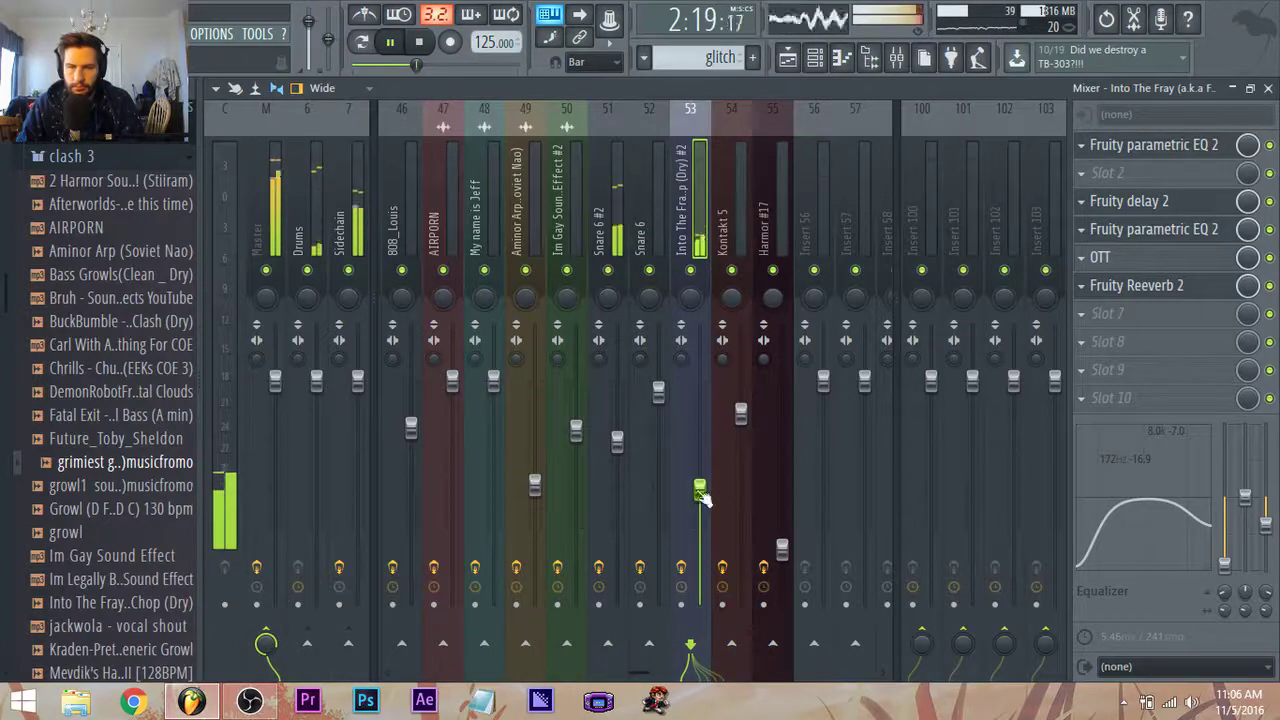
Place the highpiano pattern on Track 5 of the playlist, starting at bar 97.
key(F5)
scroll(729, 387, down, 6)
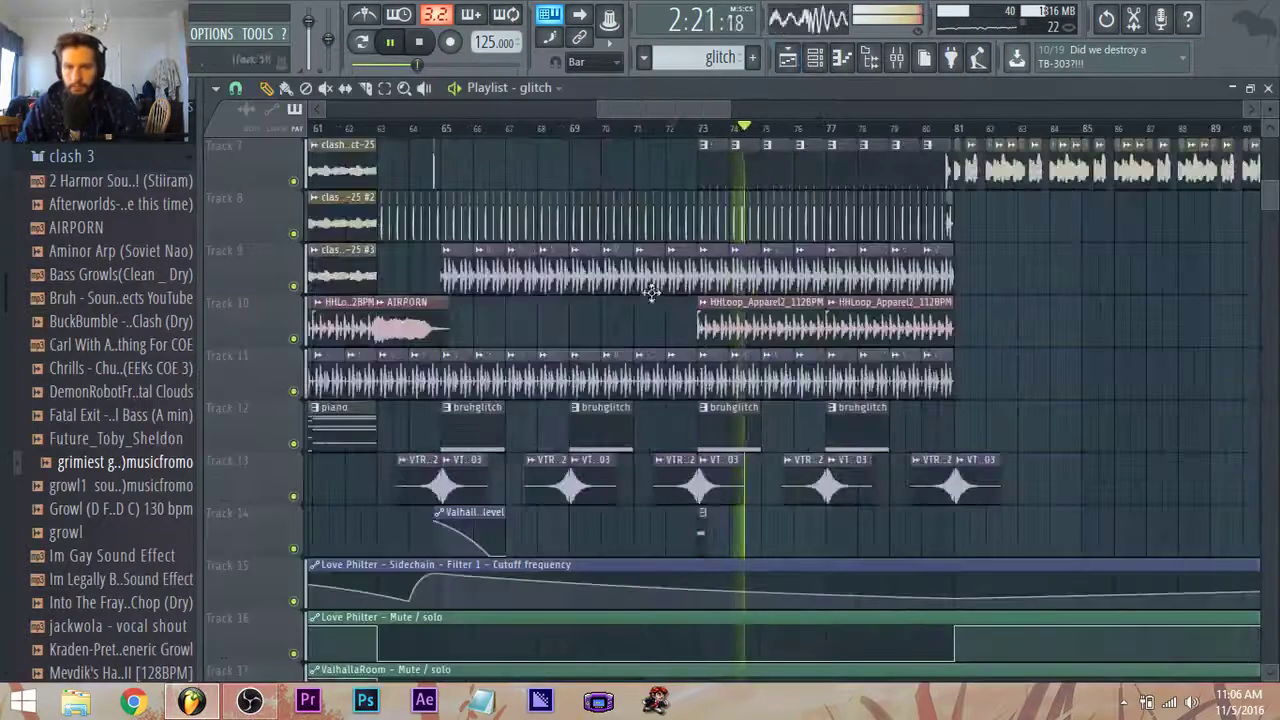
drag(654, 109, 700, 134)
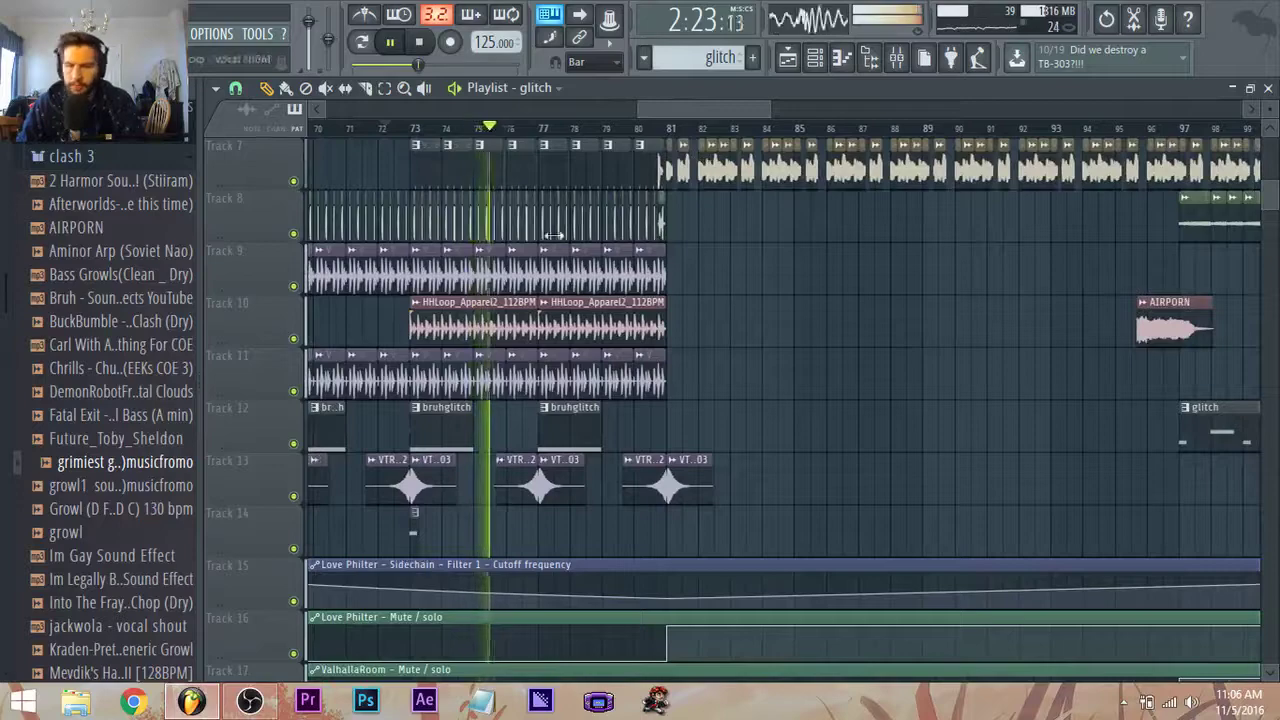
scroll(688, 268, down, 2)
scroll(906, 255, up, 3)
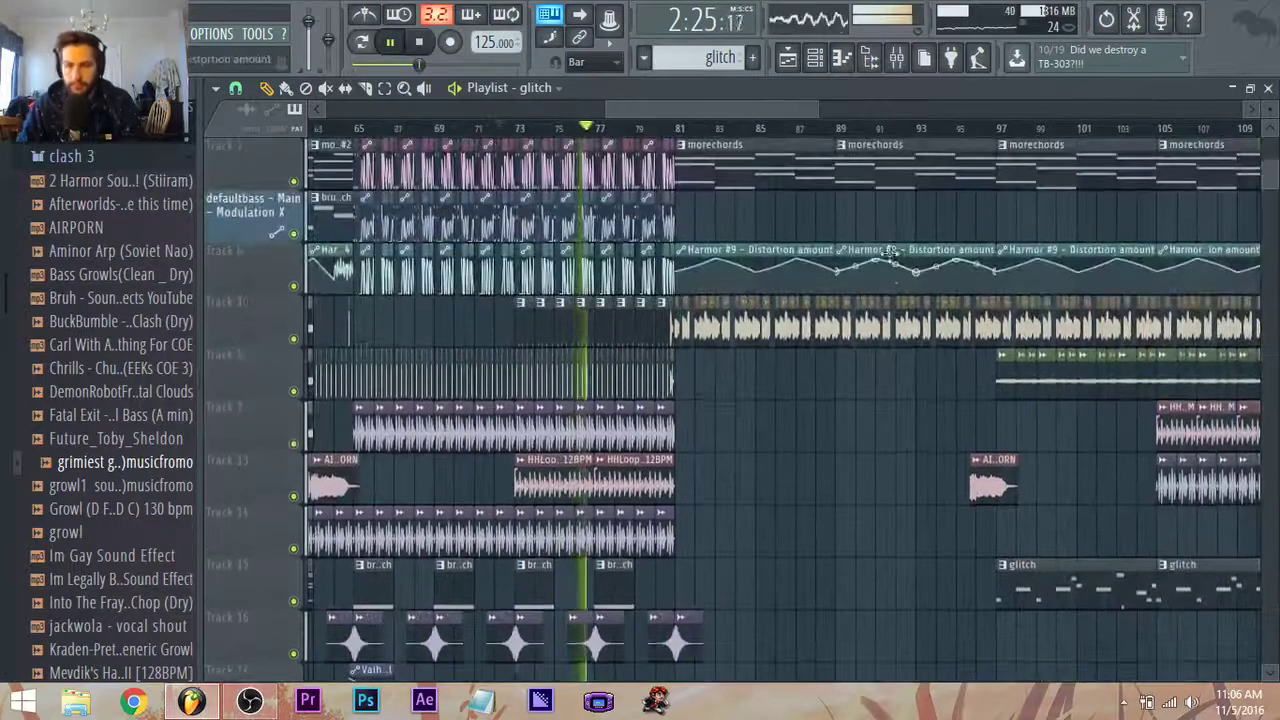
scroll(906, 288, down, 3)
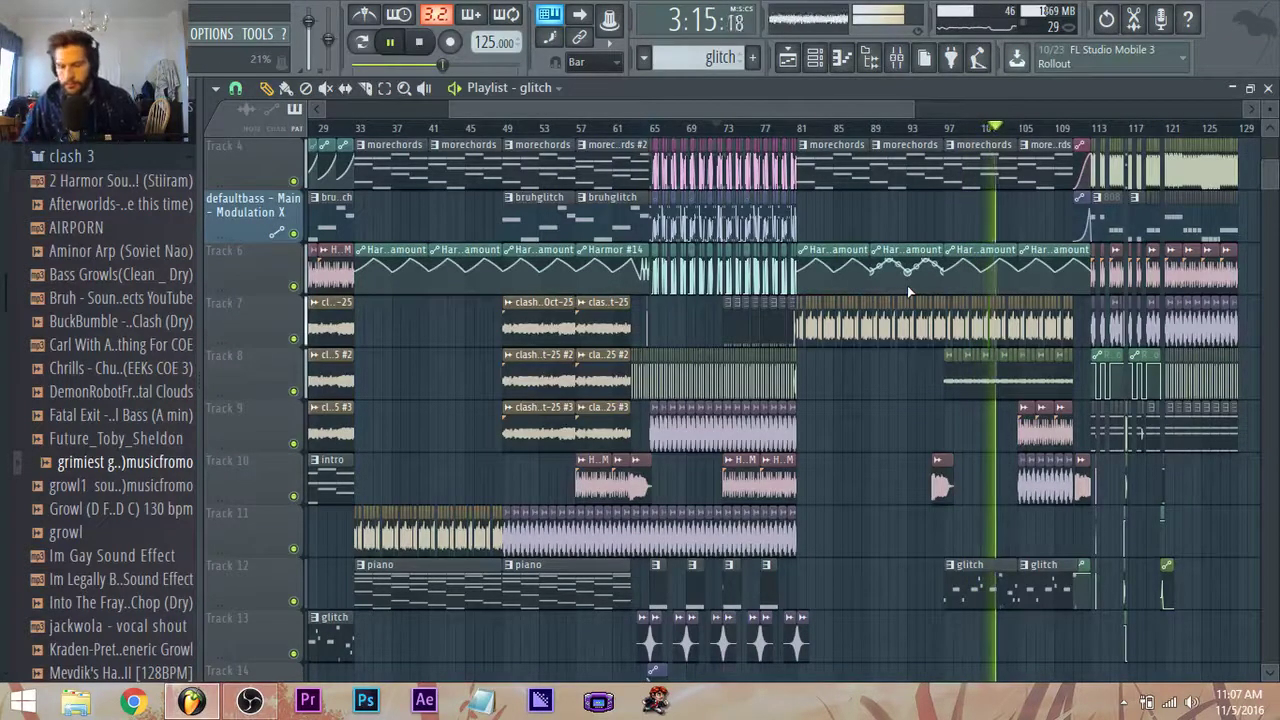
drag(728, 110, 792, 114)
scroll(686, 68, up, 1)
click(687, 68)
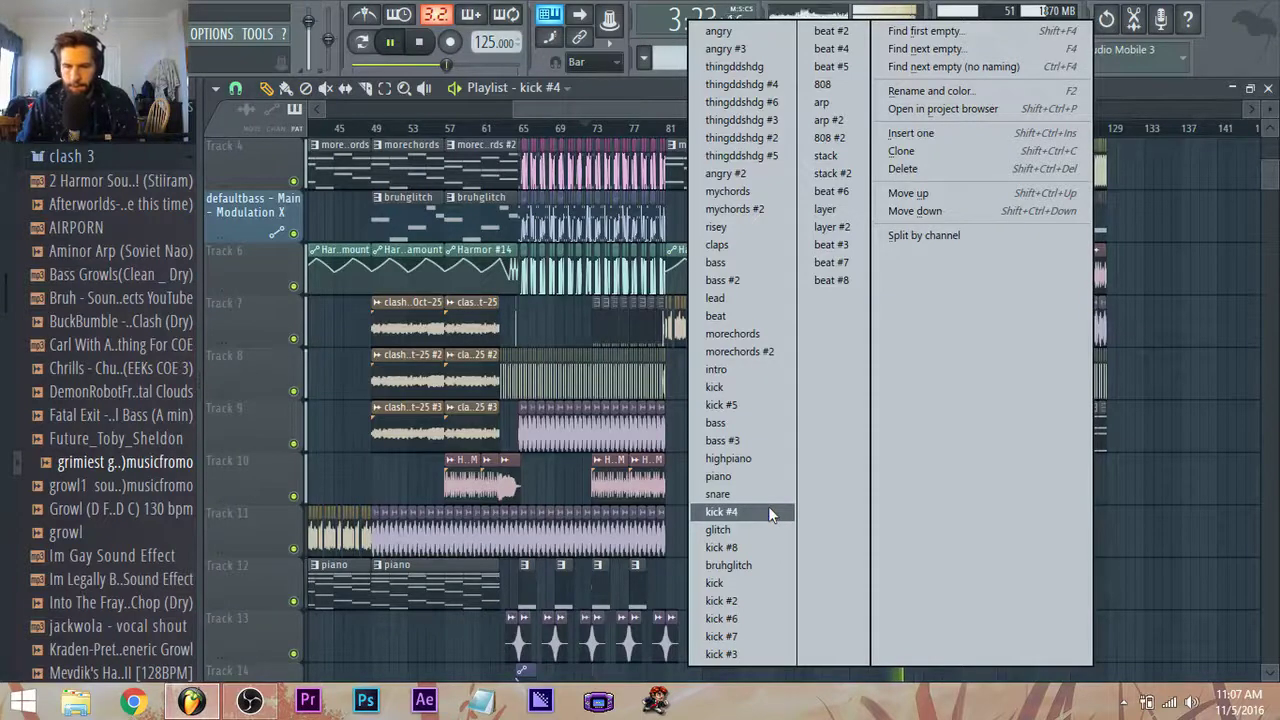
click(728, 458)
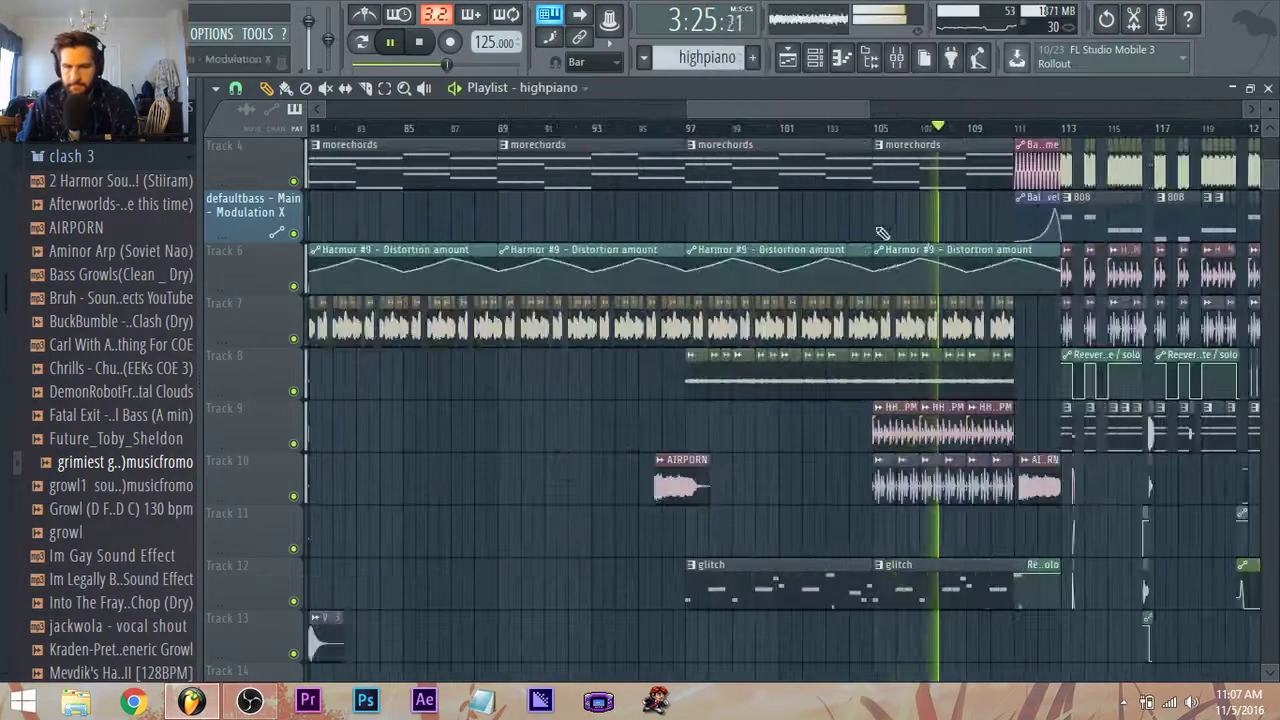
drag(880, 233, 688, 222)
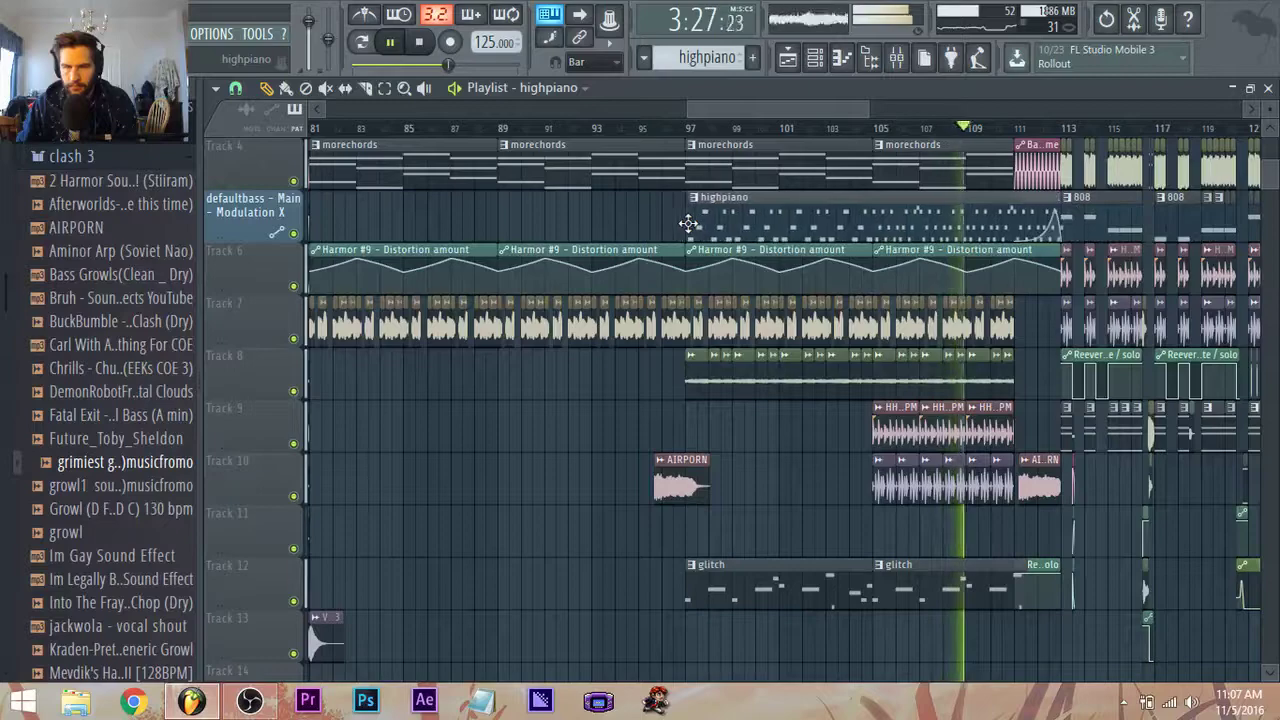
Trim the end of the highpiano clip on Track 5 back to bar 111, where the Balance level automation starts.
scroll(695, 220, up, 2)
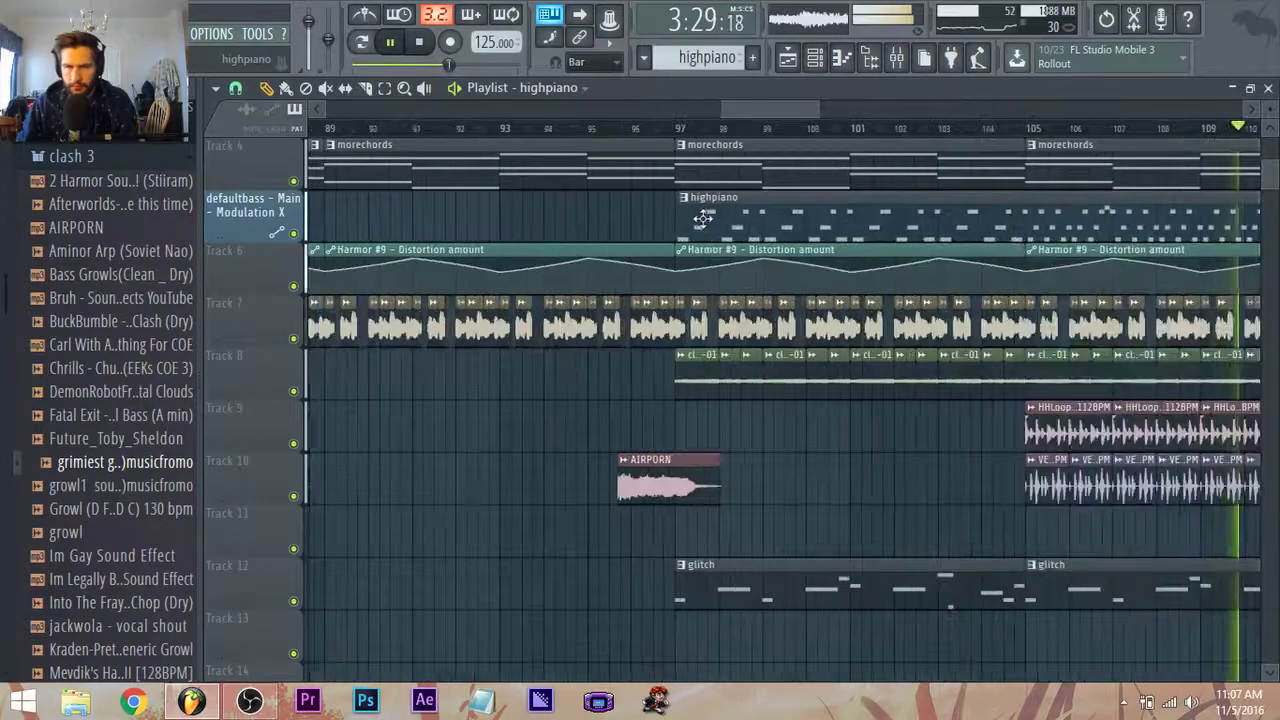
scroll(703, 219, up, 1)
scroll(711, 226, down, 4)
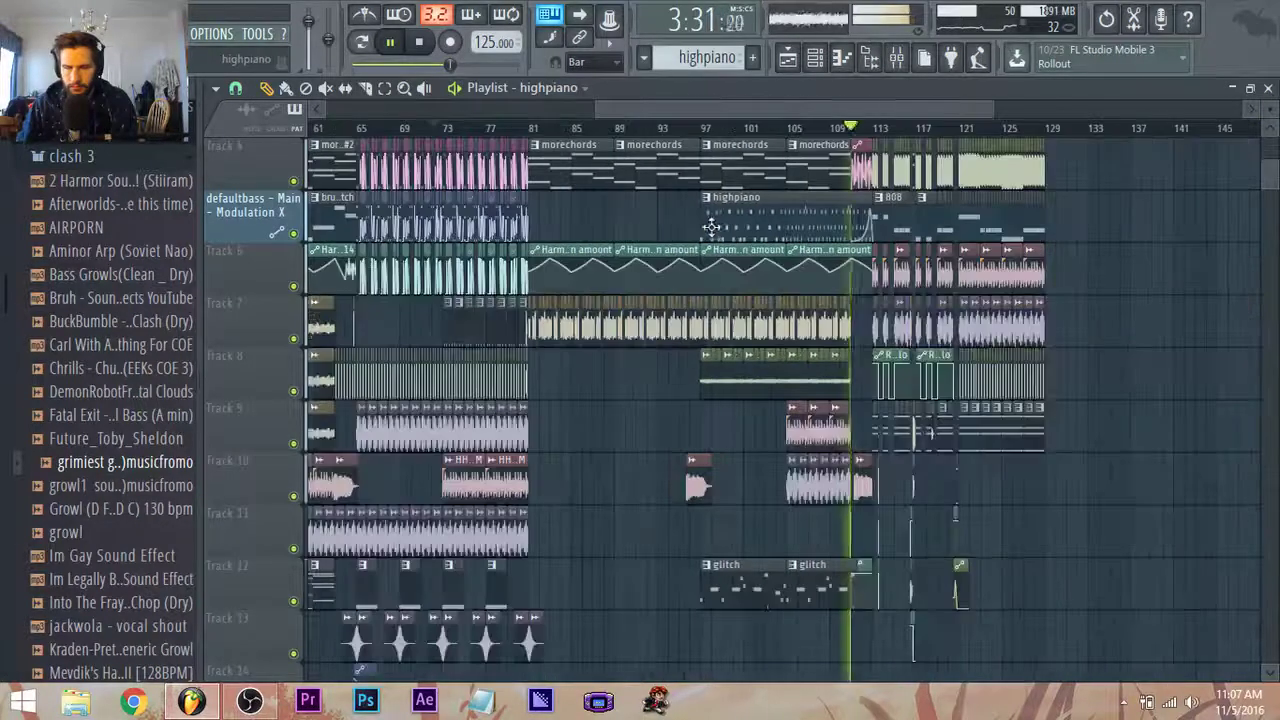
scroll(858, 255, up, 2)
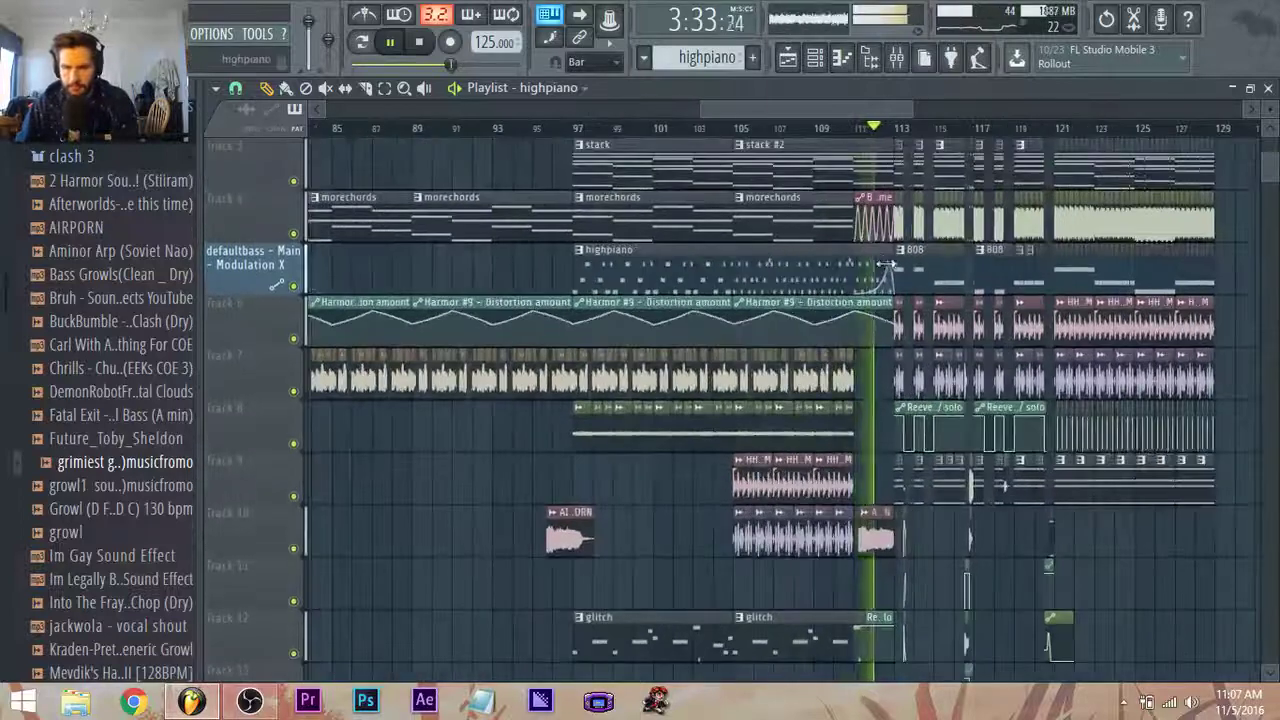
drag(886, 264, 853, 268)
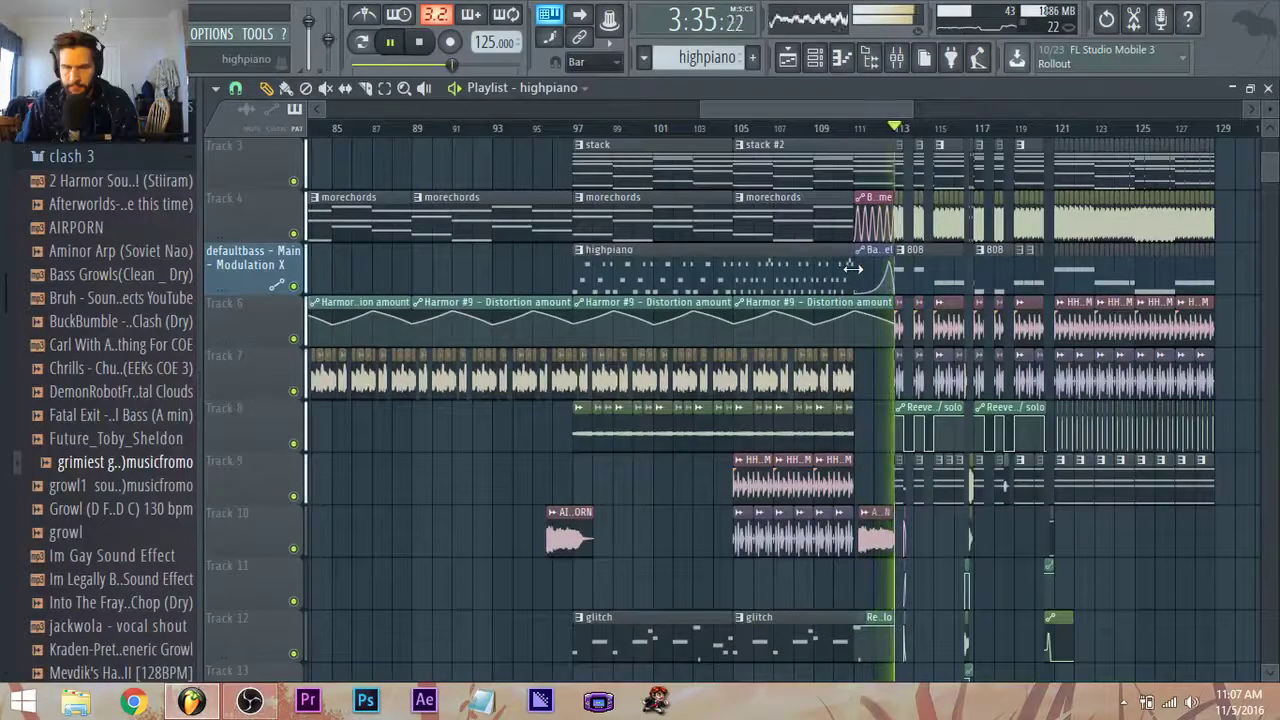
Examine the arrangement from about bar 105 to bar 129 during playback, checking the drop's stack, 808, drum and arp layers.
scroll(853, 268, down, 3)
drag(849, 113, 891, 136)
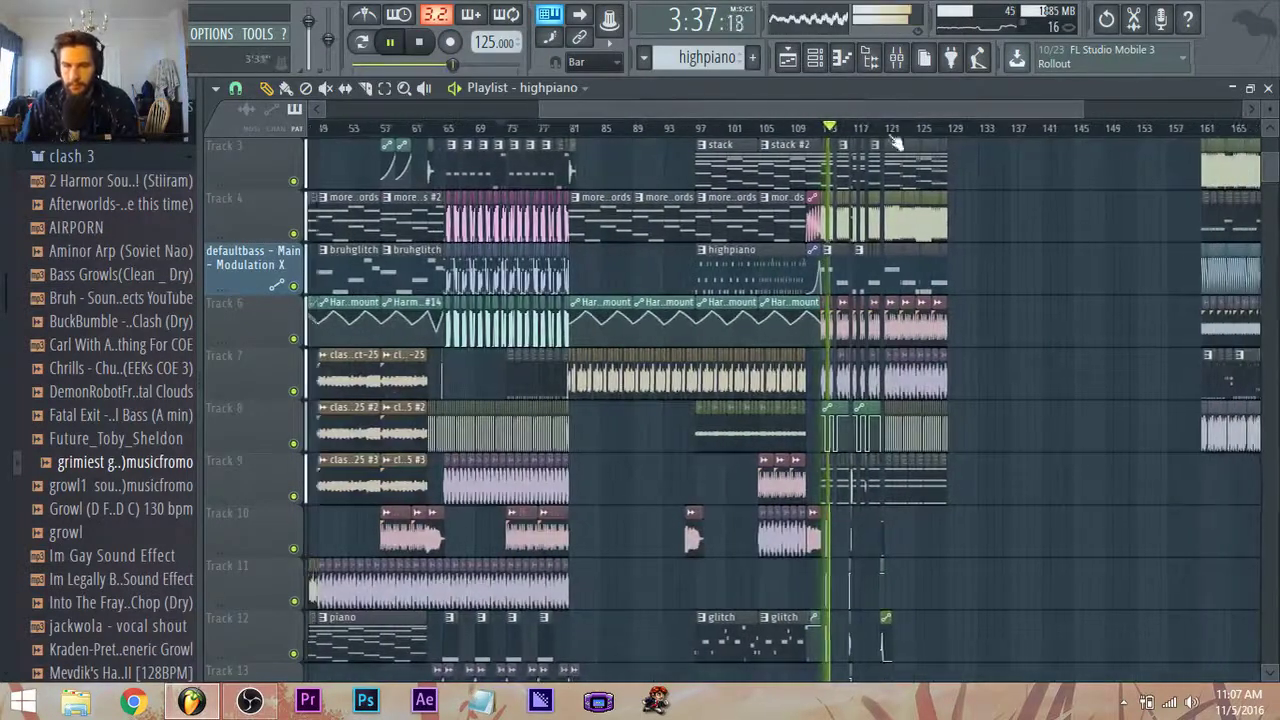
scroll(1043, 366, up, 2)
scroll(491, 423, right, 1)
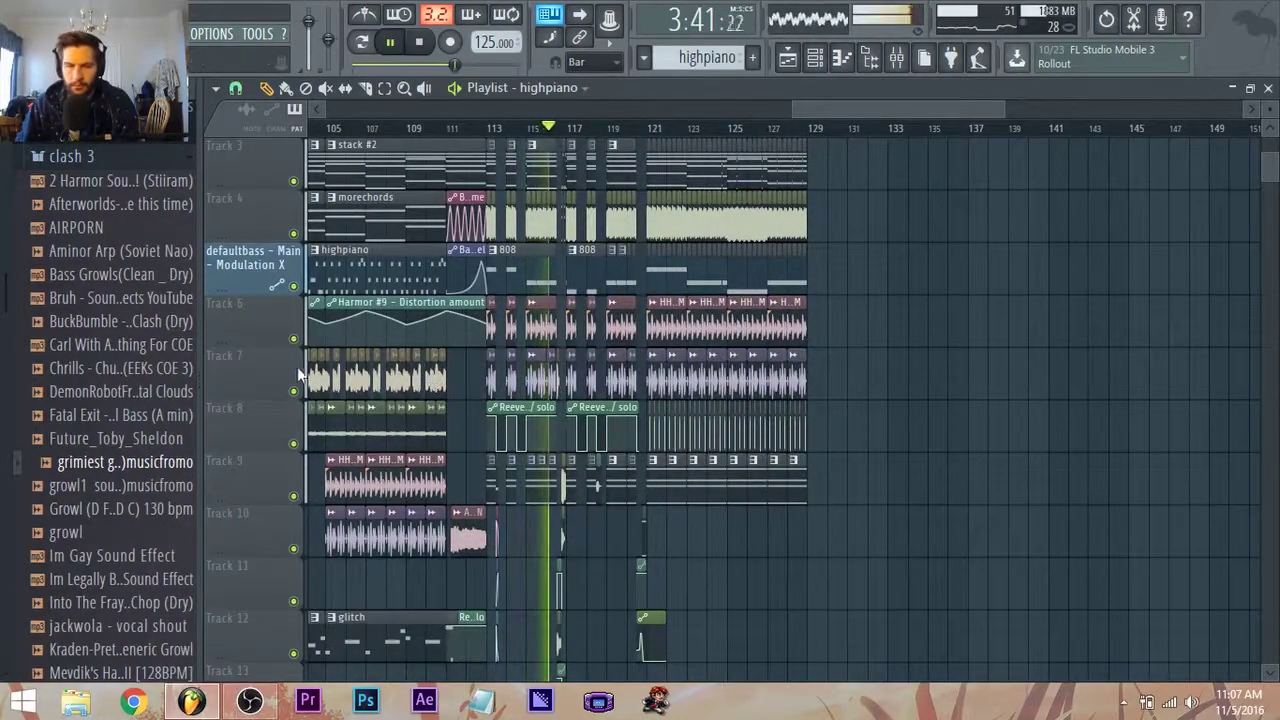
scroll(300, 374, up, 1)
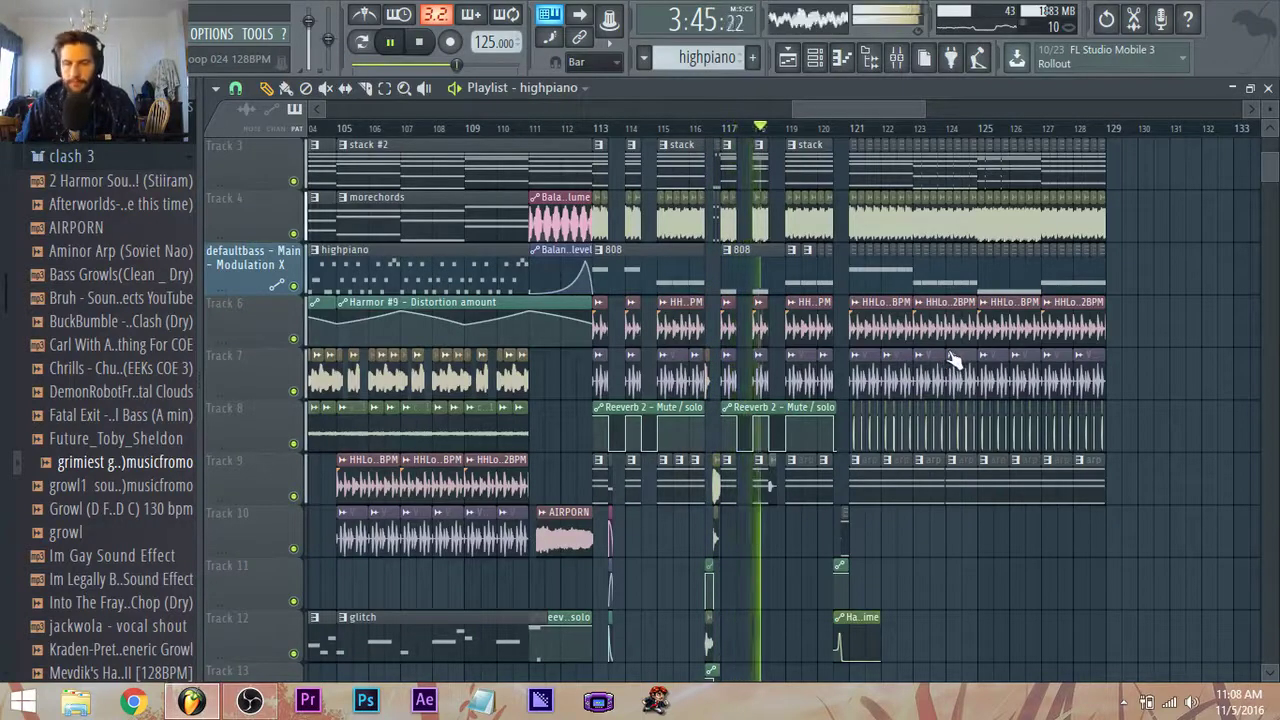
scroll(975, 400, down, 1)
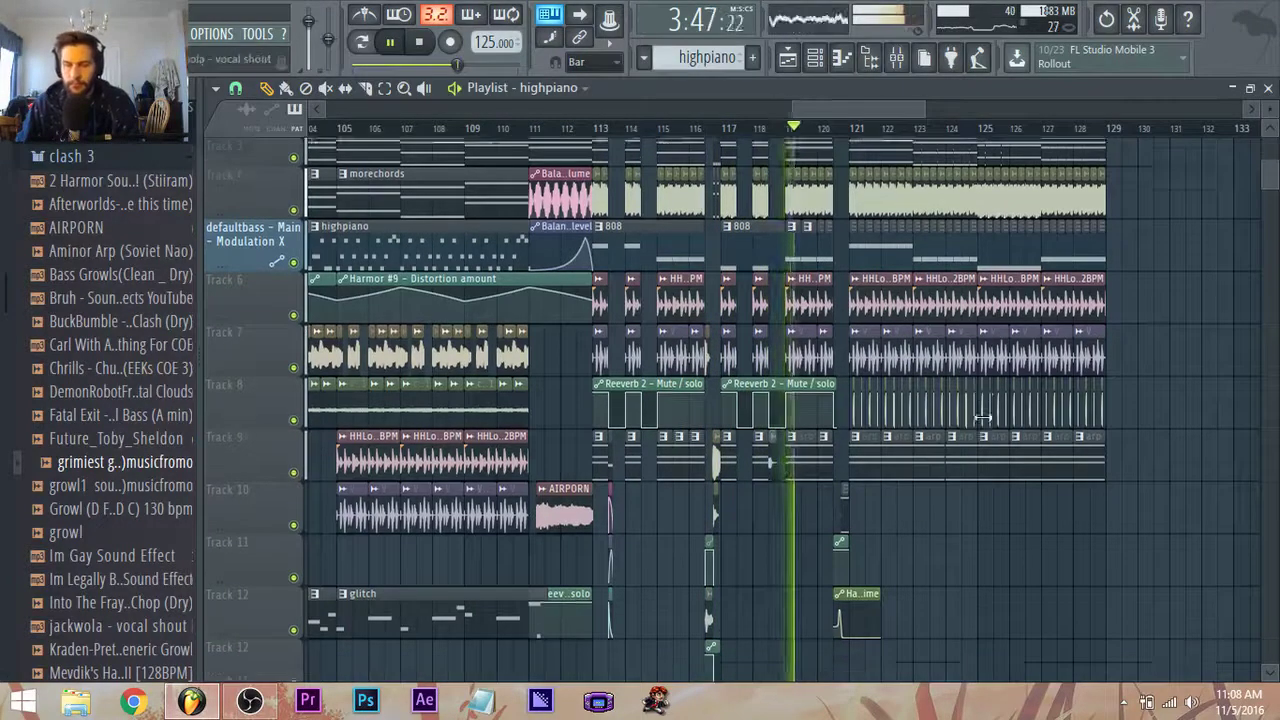
scroll(985, 416, down, 2)
scroll(990, 414, up, 3)
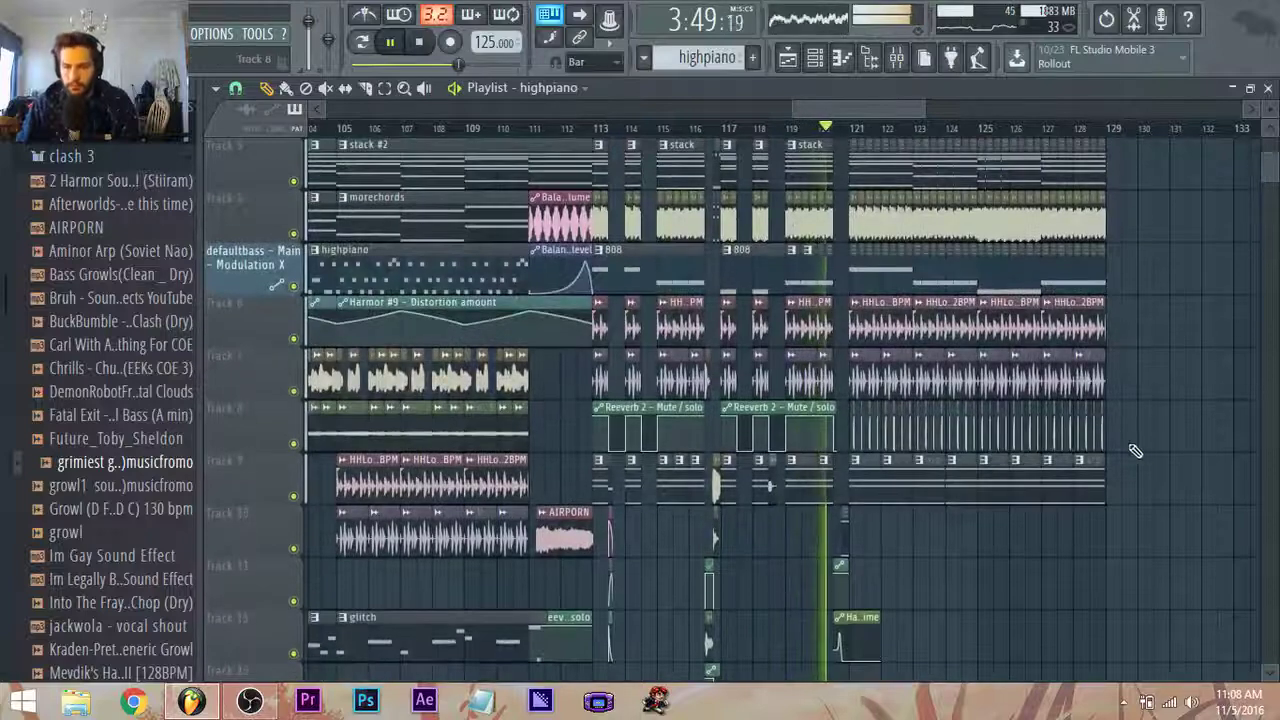
scroll(1135, 450, up, 2)
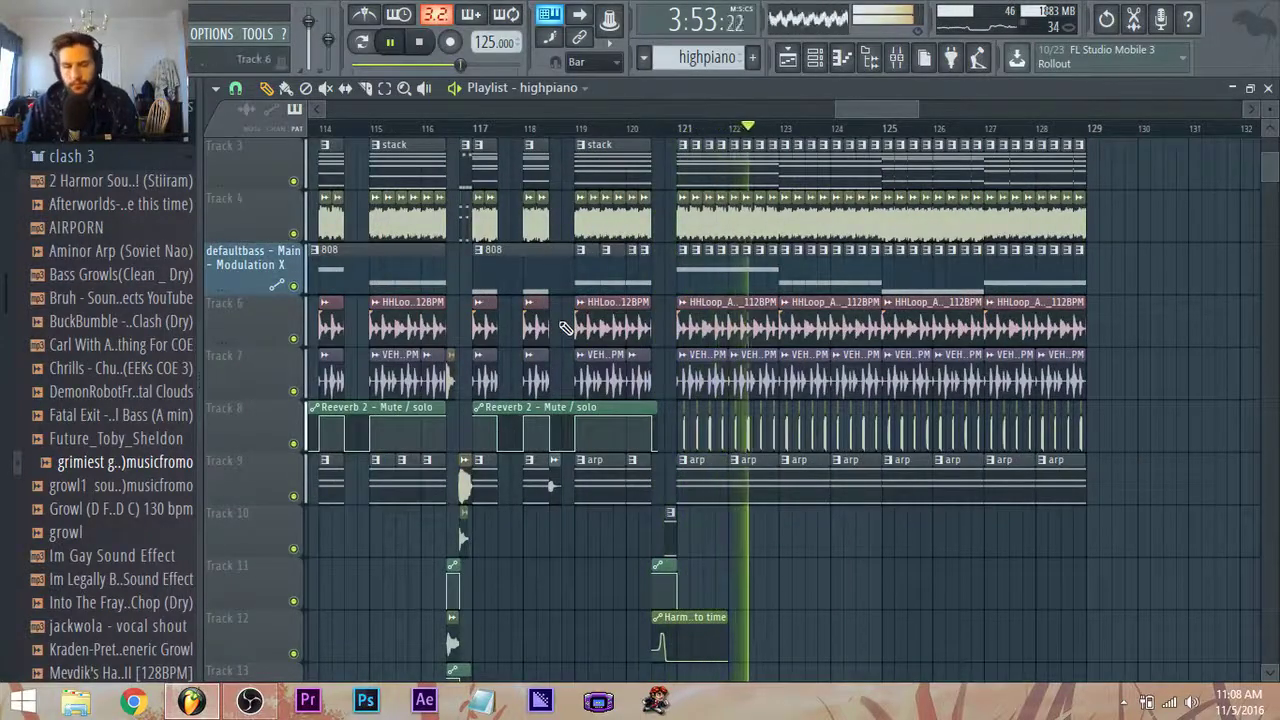
Remove the low-mid boost from Harmor #17 by lowering band 3 of its Parametric EQ 2 and shifting it to a lower frequency.
click(897, 57)
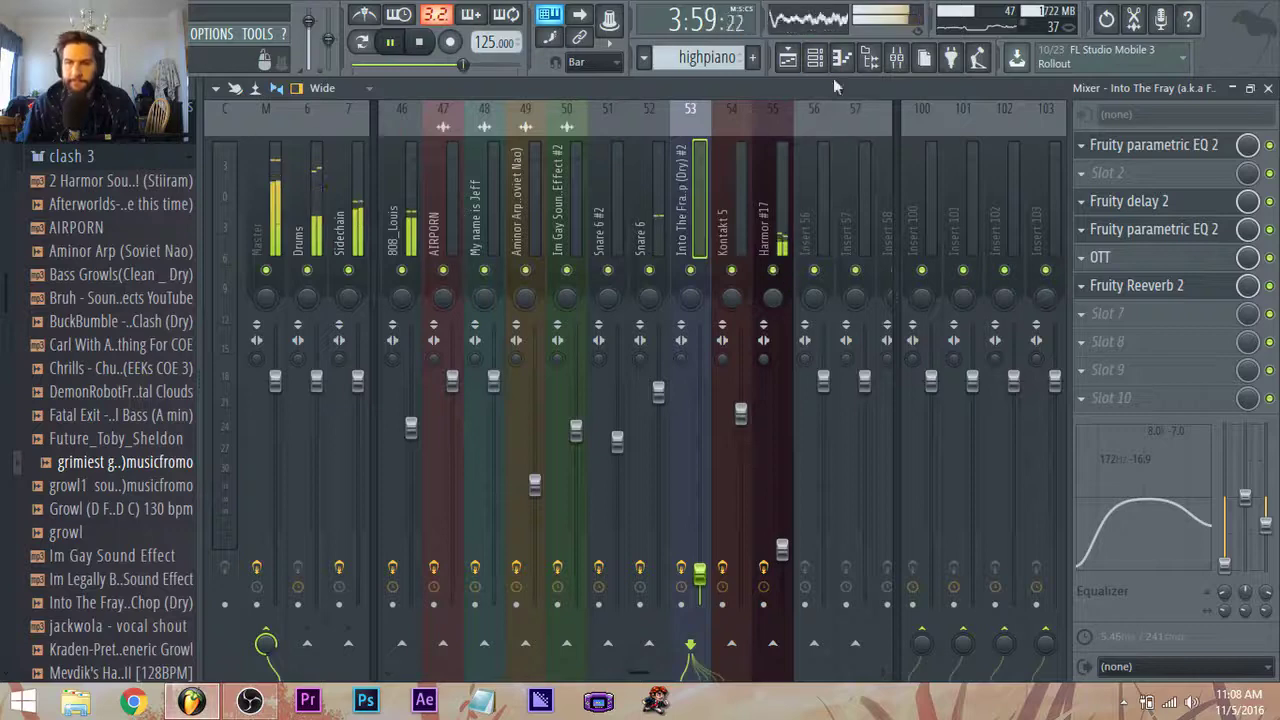
click(773, 200)
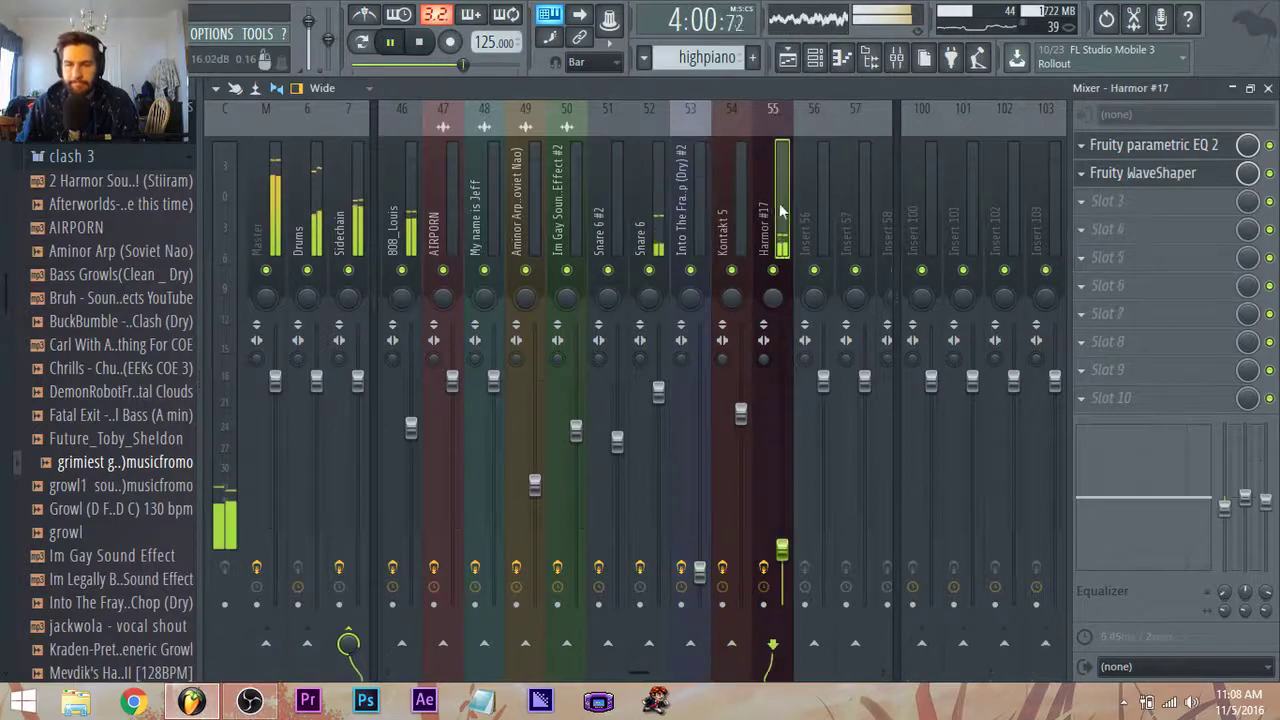
click(1147, 168)
click(1145, 150)
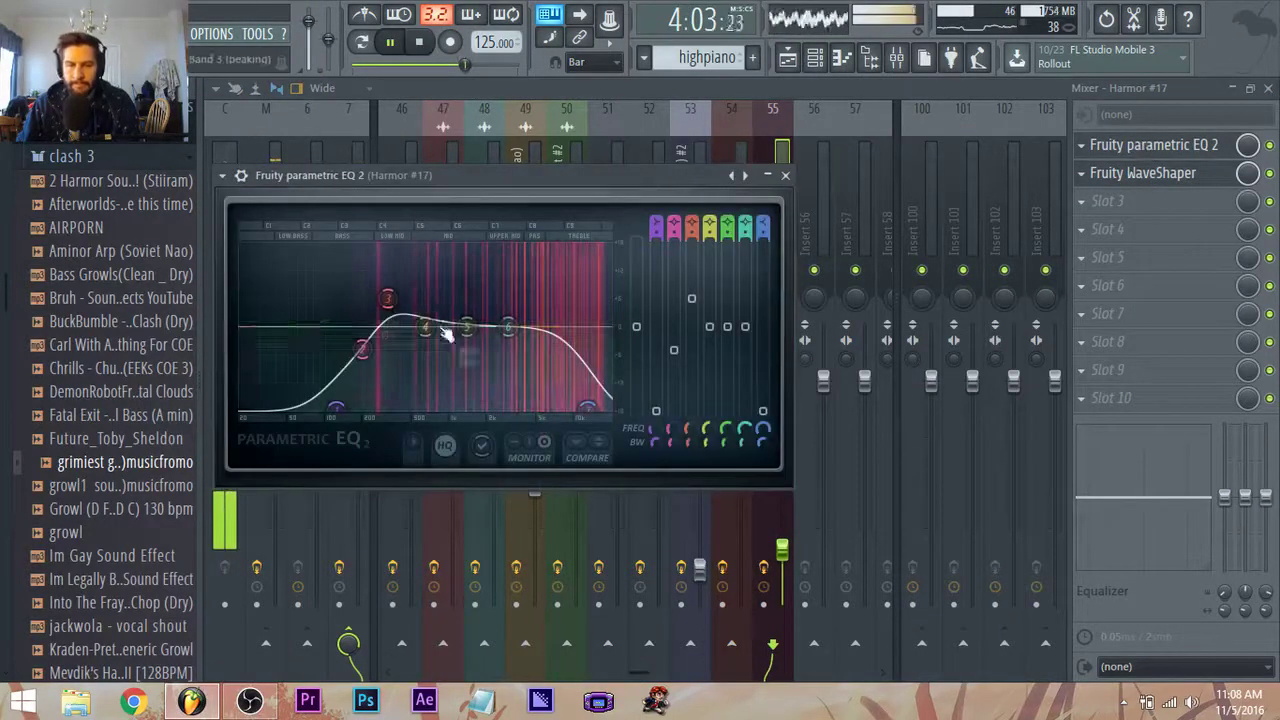
drag(389, 295, 363, 316)
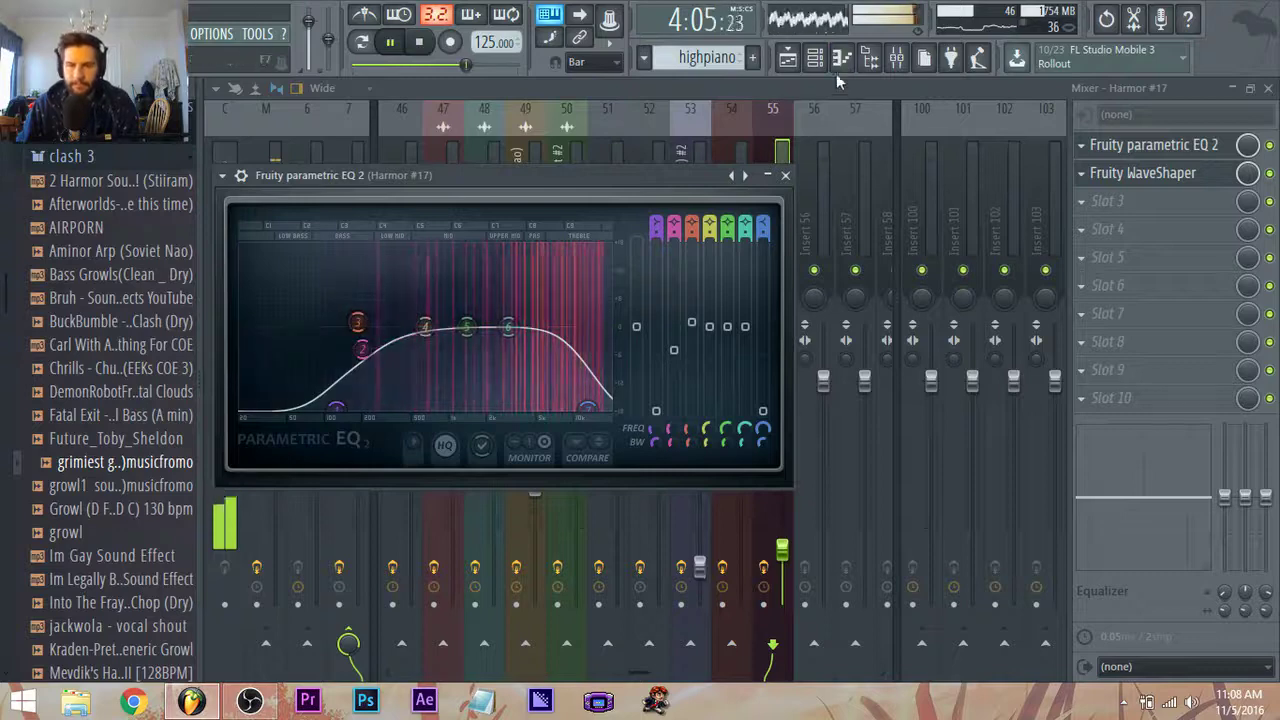
Stop playback near bar 121 and move Harmor #17's Parametric EQ 2 below Fruity WaveShaper in its effects chain.
click(788, 57)
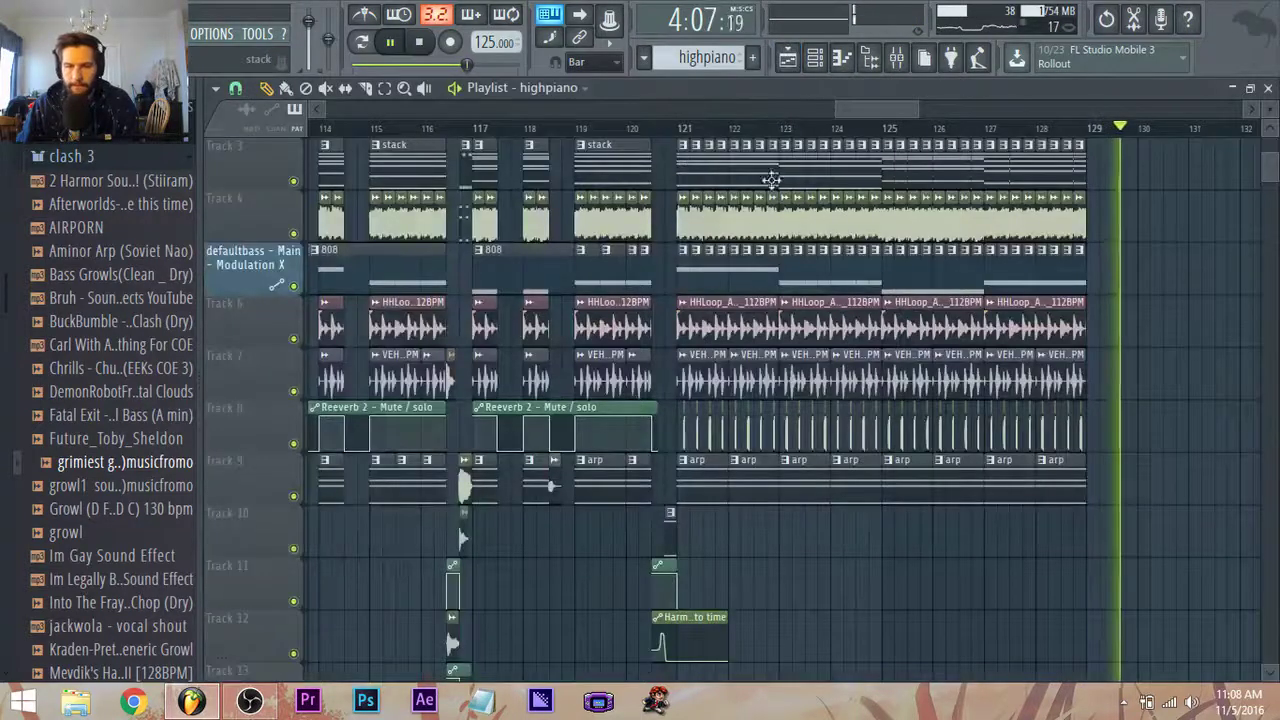
key(space)
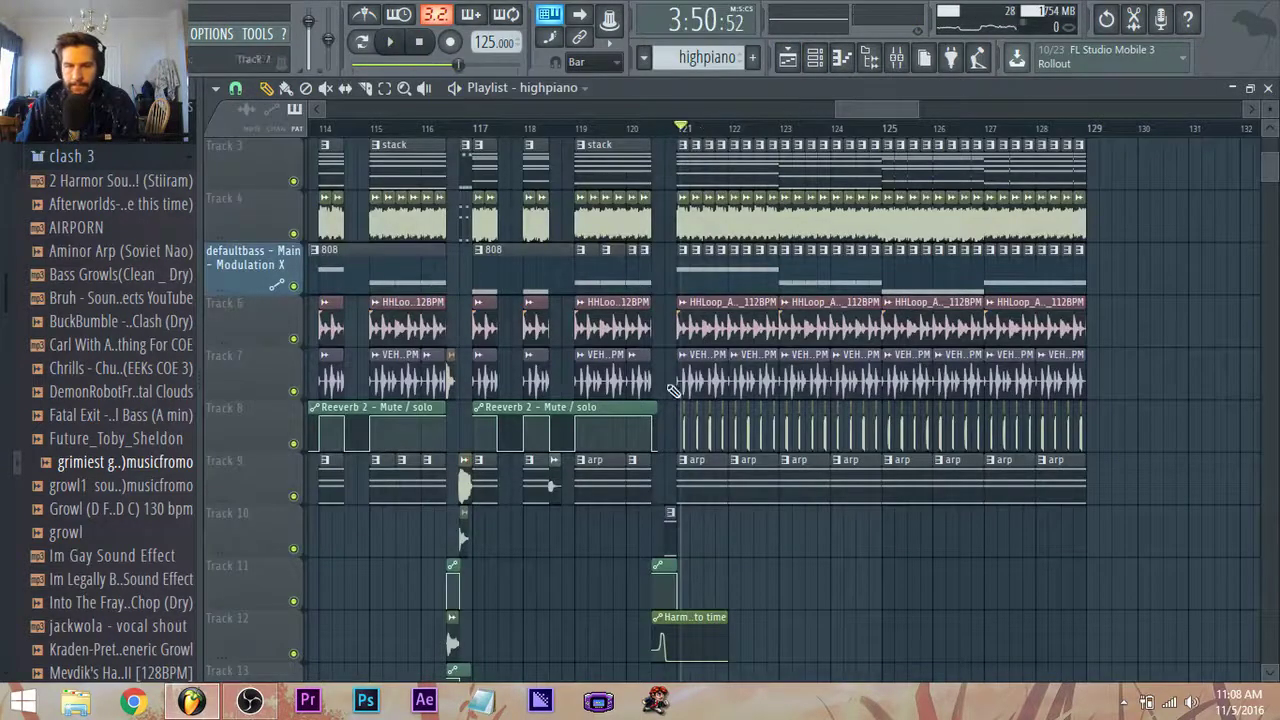
scroll(675, 242, up, 3)
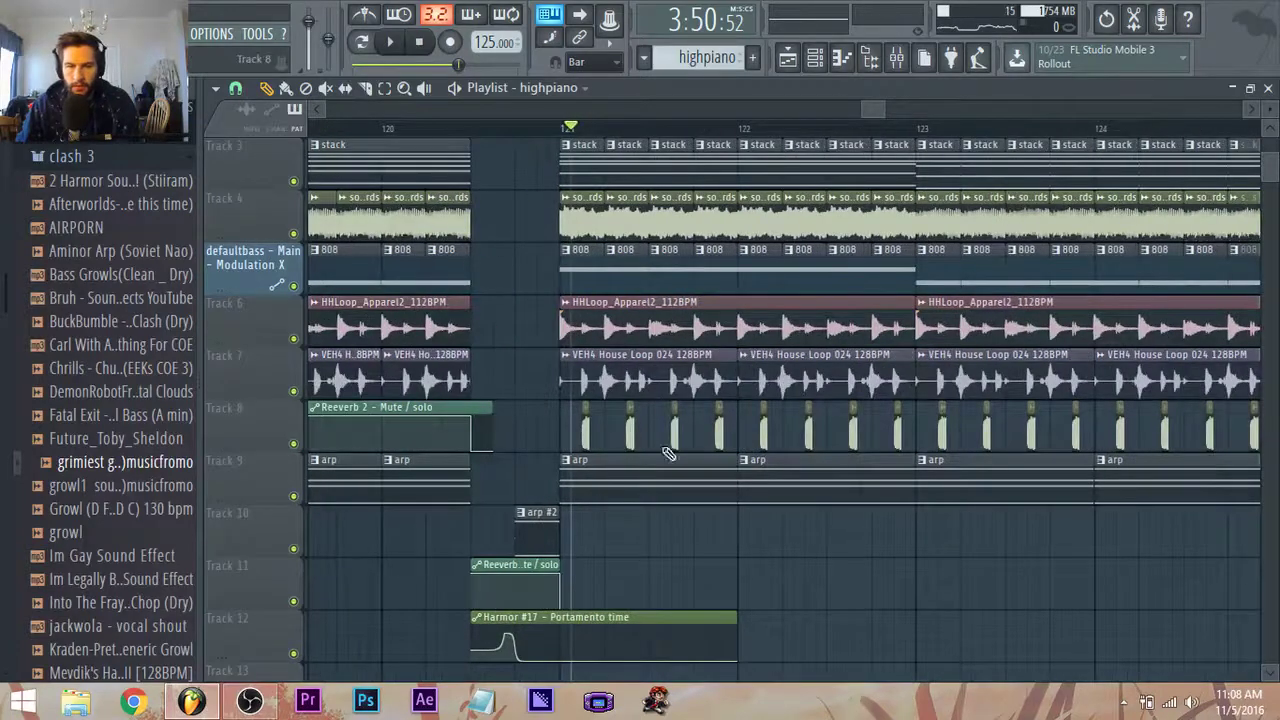
click(897, 58)
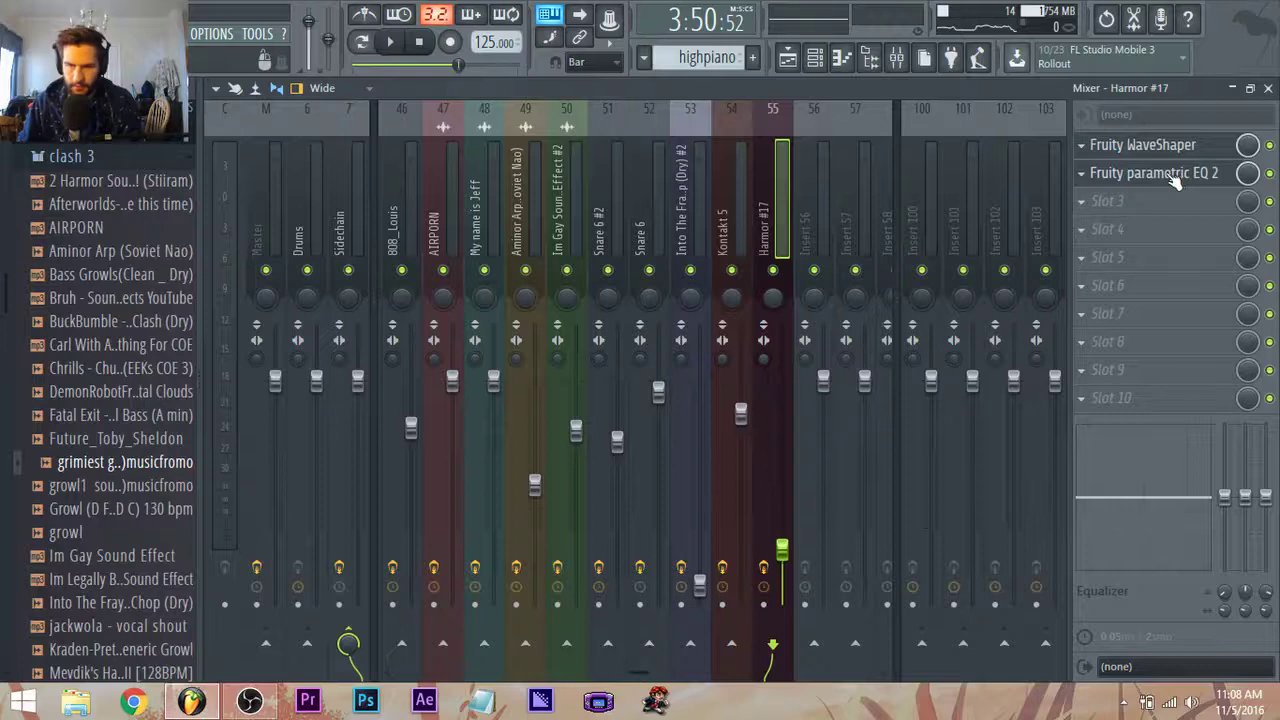
click(1175, 180)
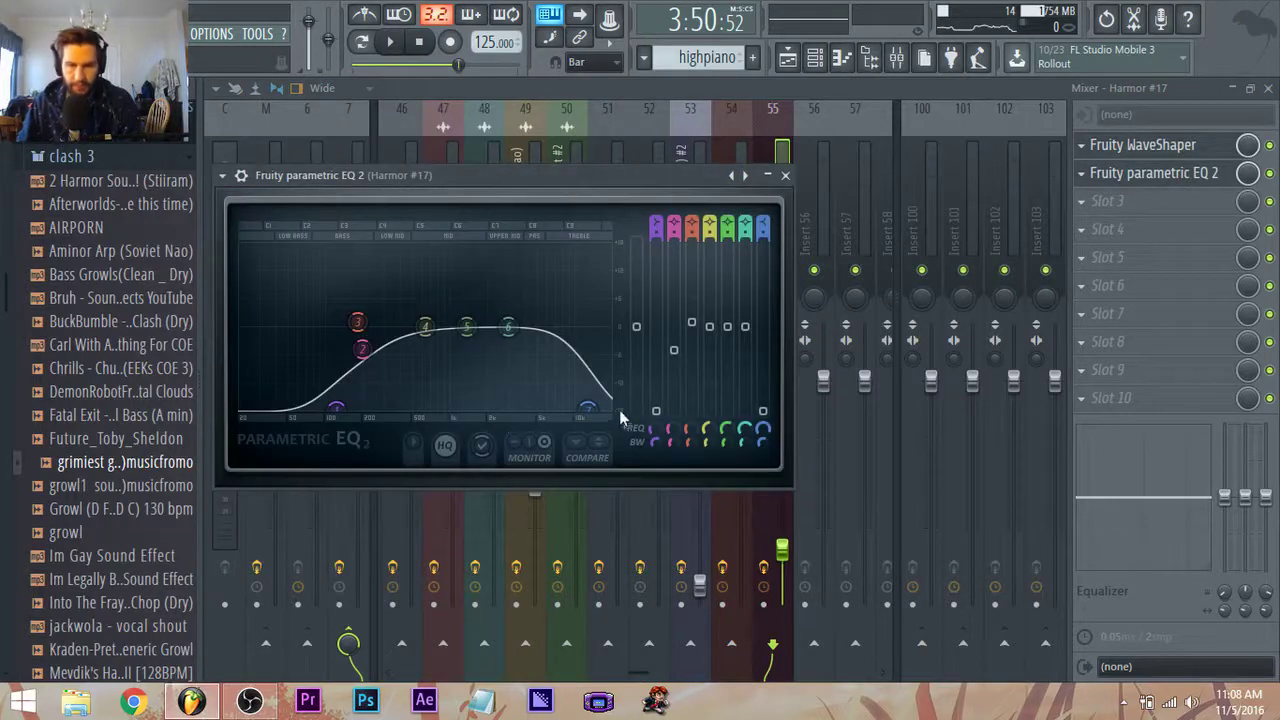
Soften Harmor #17's highs during playback by lowering EQ bands 5 and 6 and shifting both up into the treble range.
key(space)
drag(509, 328, 569, 351)
drag(468, 328, 548, 338)
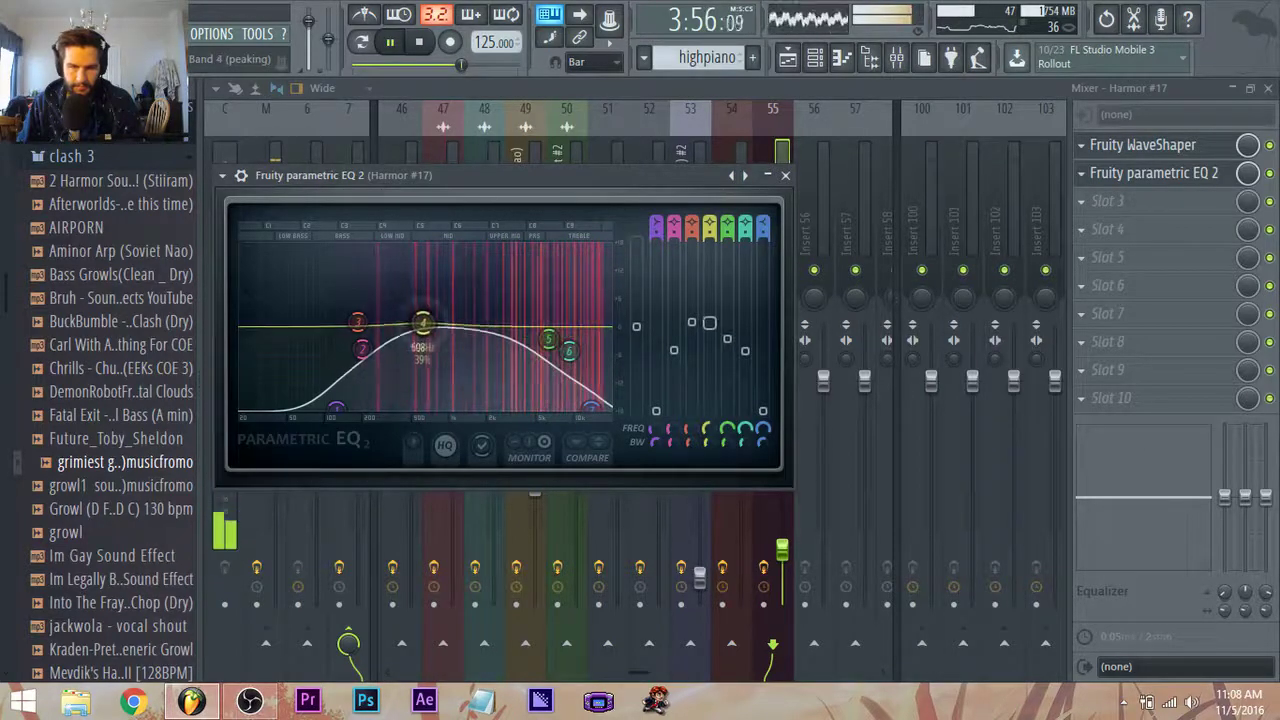
key(space)
Add two points to Harmor #17's Fruity WaveShaper curve, one steepening its lower part and one in its upper part.
click(1125, 145)
key(space)
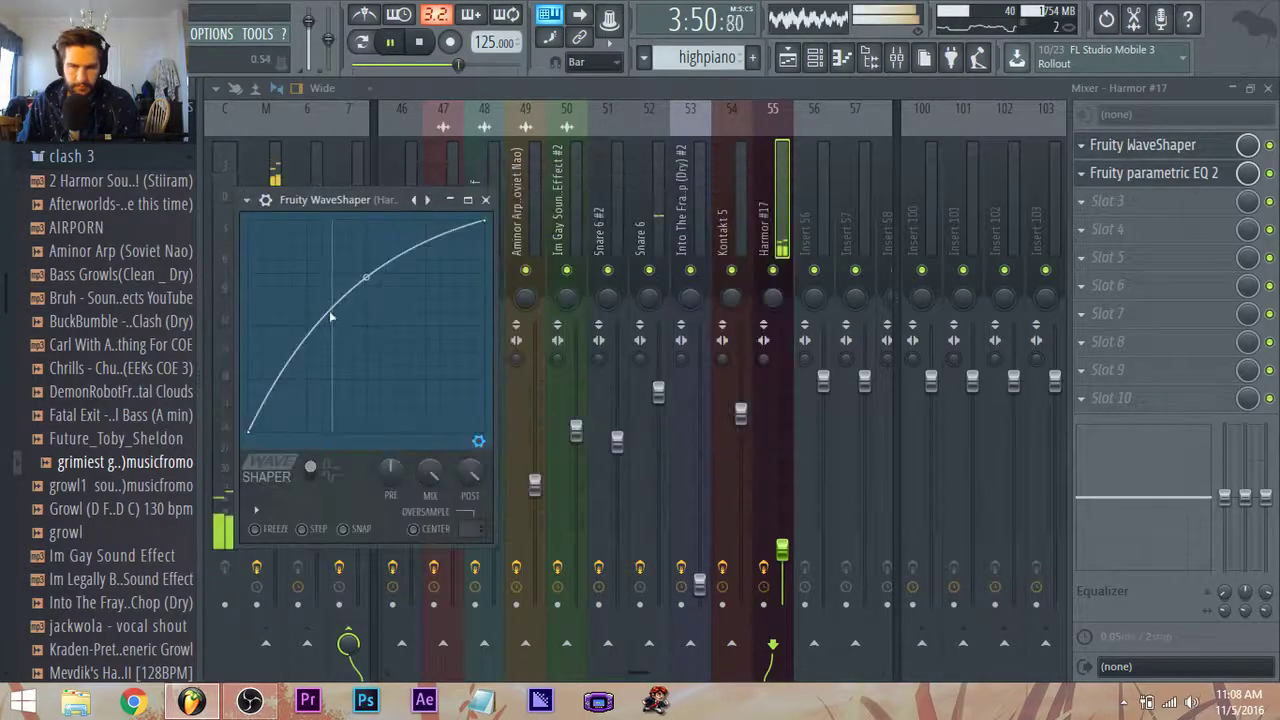
right_click(329, 311)
drag(332, 311, 299, 329)
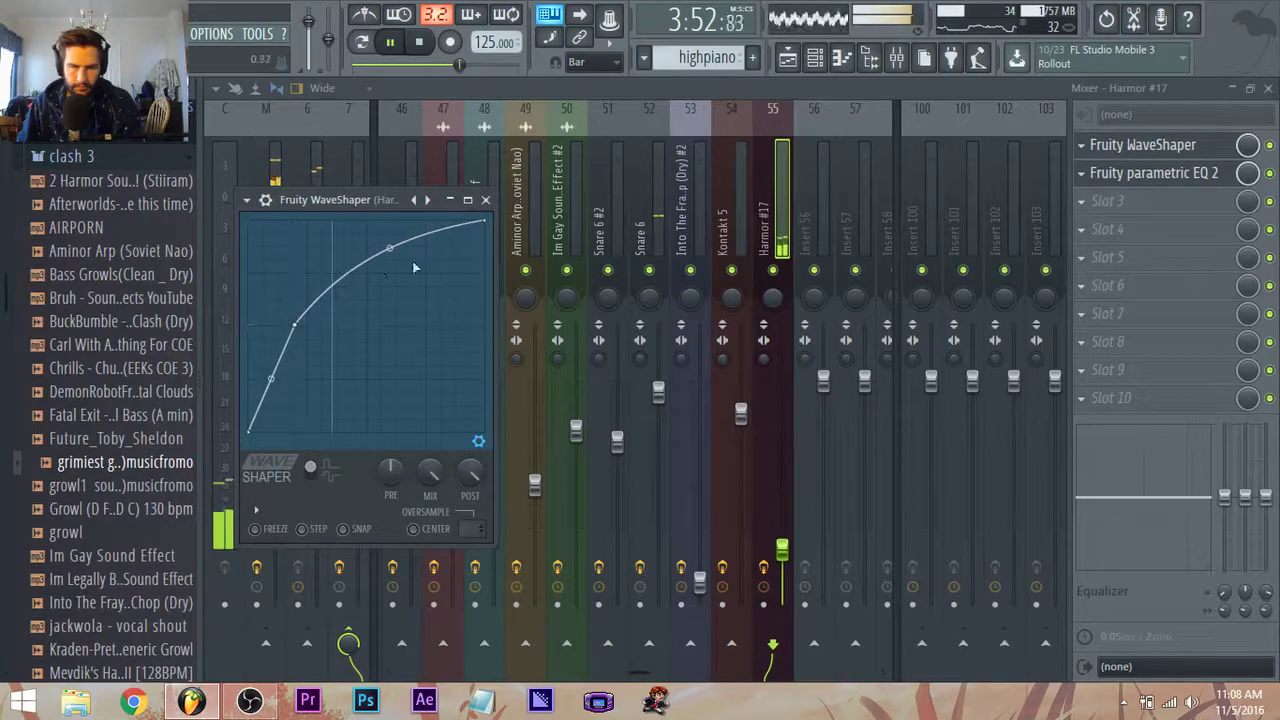
right_click(378, 248)
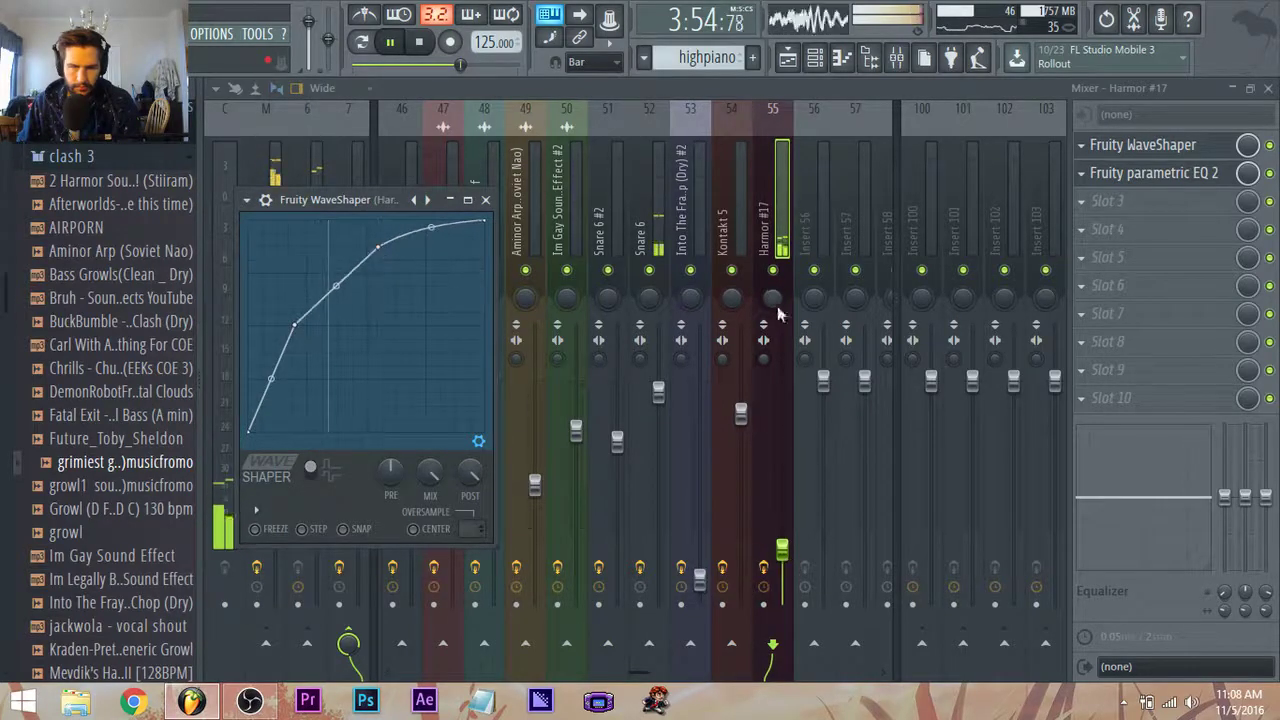
Solo the Harmor #17 mixer track and switch its Fruity WaveShaper to bipolar mode.
right_click(773, 270)
click(1147, 170)
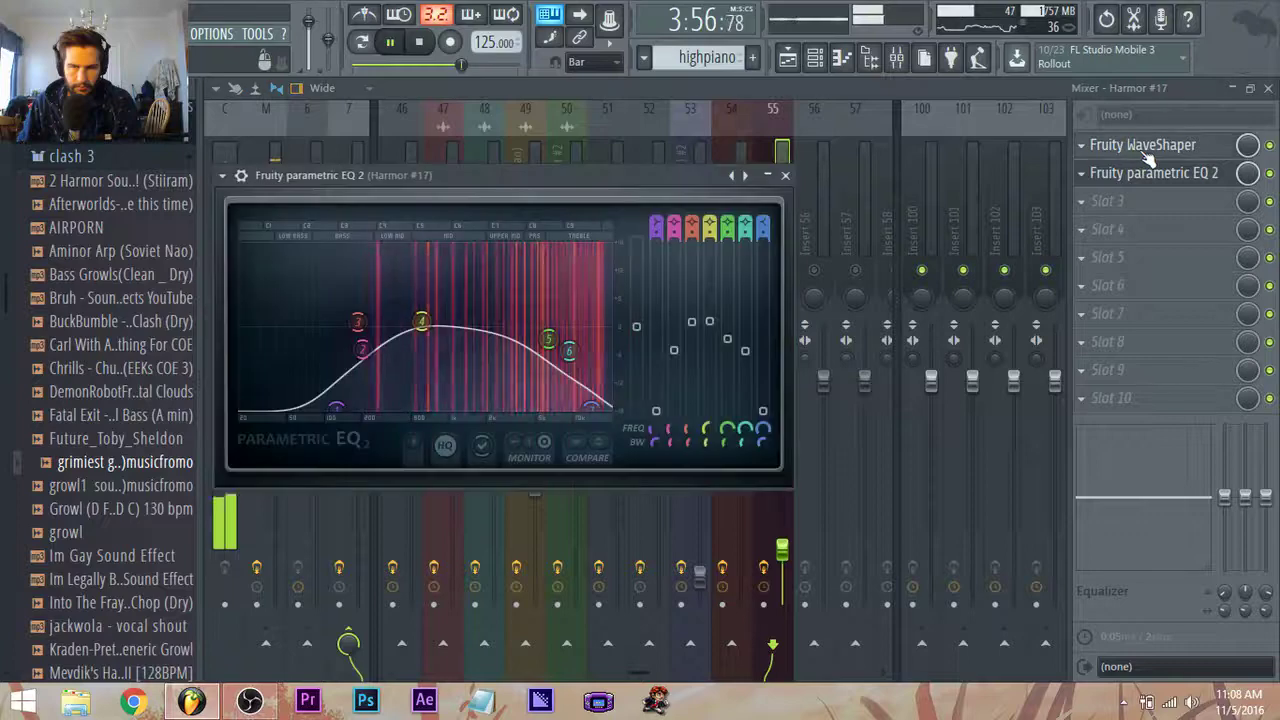
click(1146, 150)
click(324, 481)
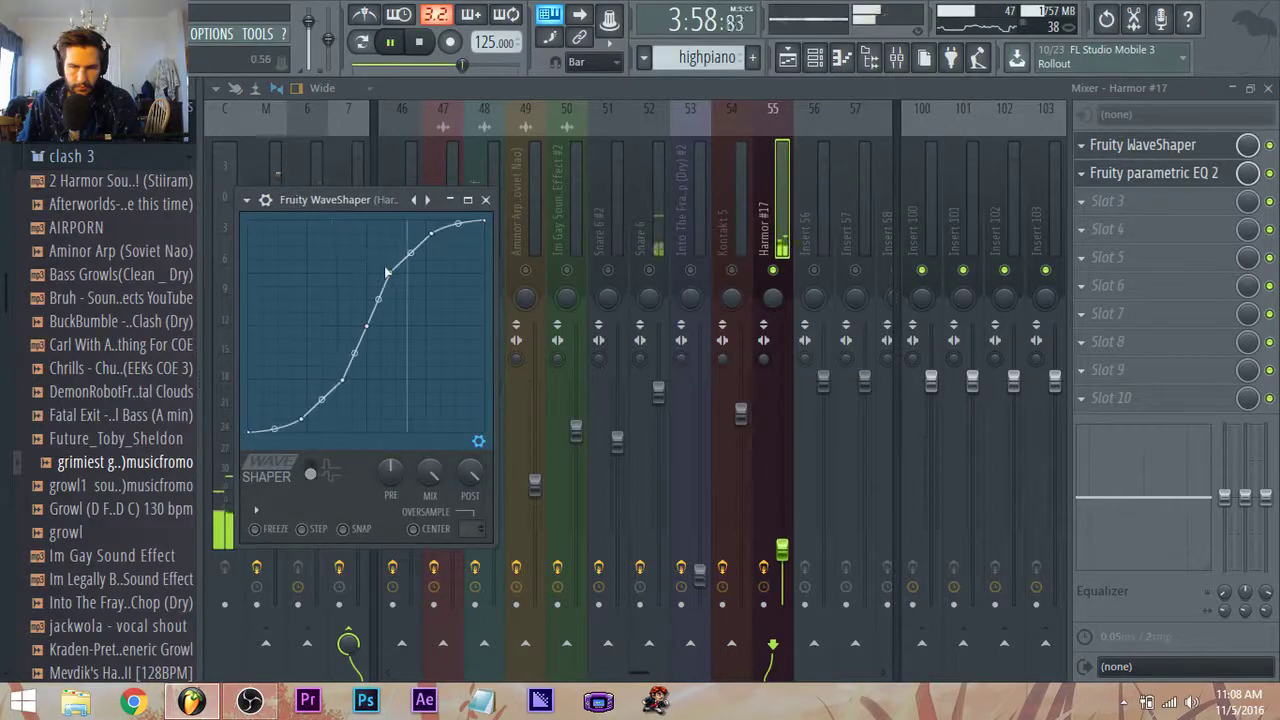
Try steepening the upper half of Harmor #17's WaveShaper curve by moving its two points closer to the centre, then stop playback.
drag(387, 241, 386, 264)
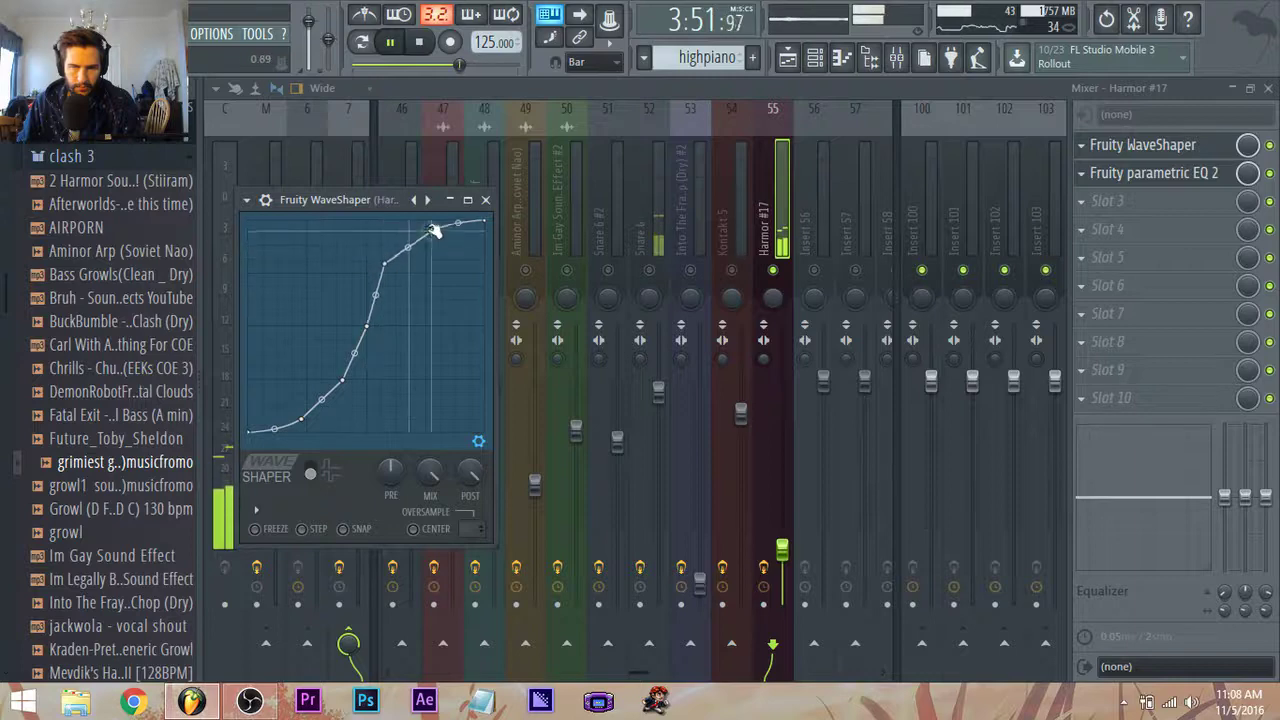
drag(434, 230, 390, 274)
key(space)
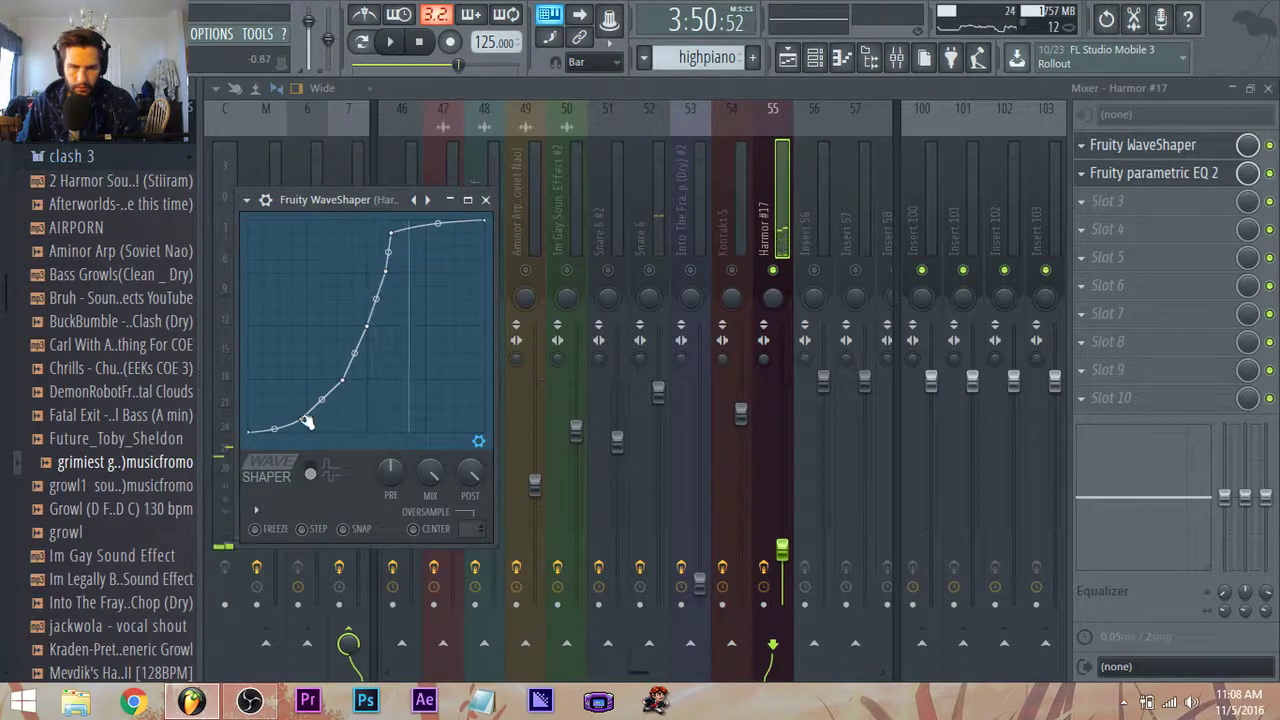
Delete the two points in the lower half of the WaveShaper curve, bow the remaining segment upward, and resume playback.
right_click(305, 421)
click(341, 368)
right_click(342, 352)
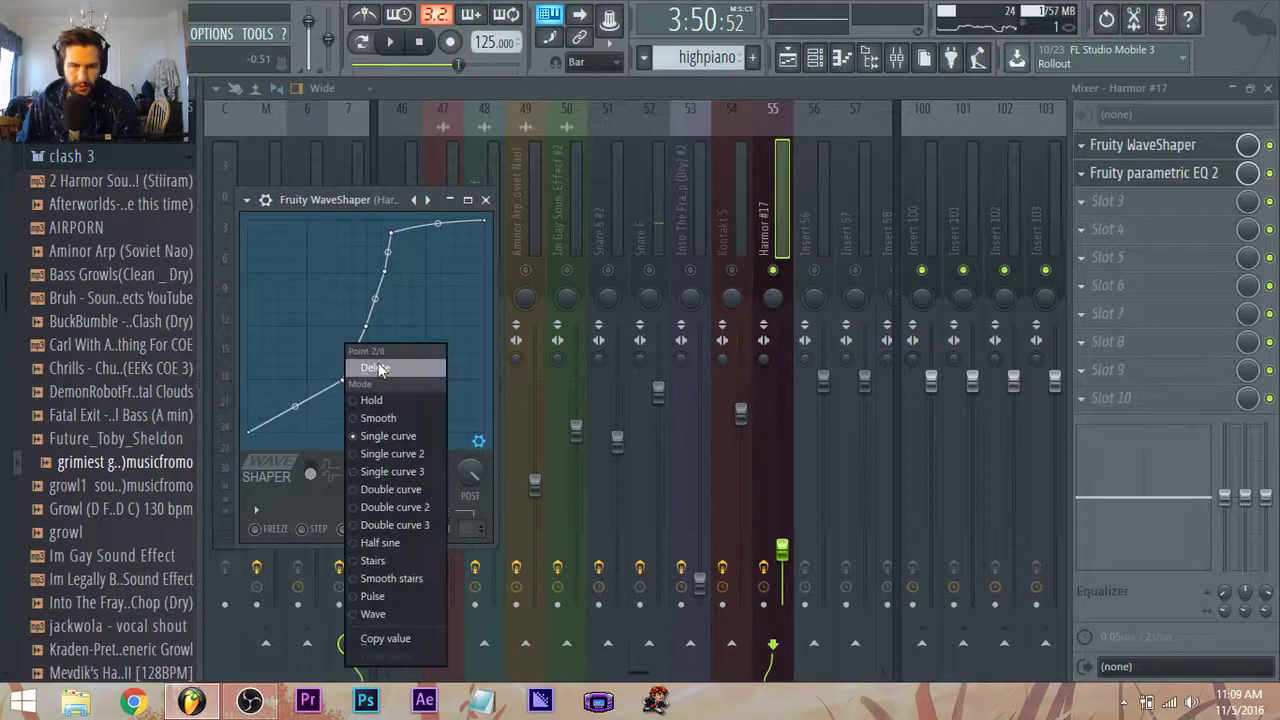
click(346, 367)
key(space)
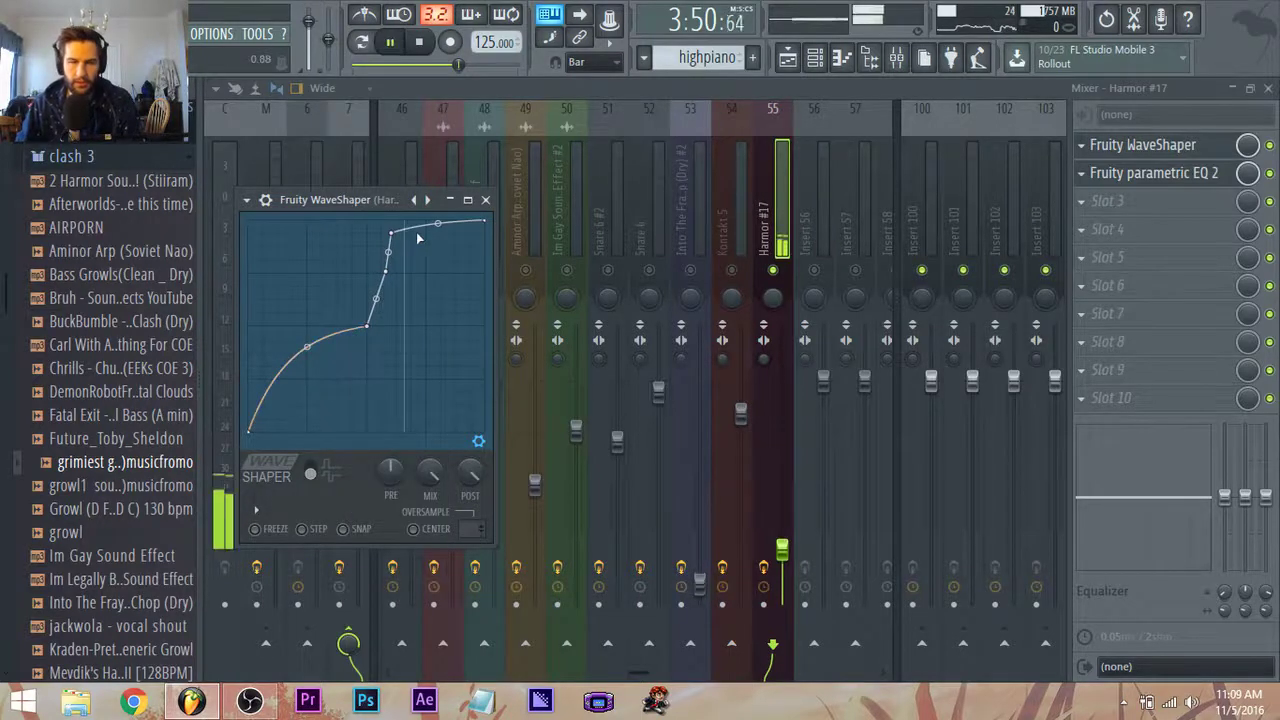
Shift the WaveShaper curve's upper point outward and pull the point beside the centre far down to form a sharp notch.
drag(397, 231, 406, 245)
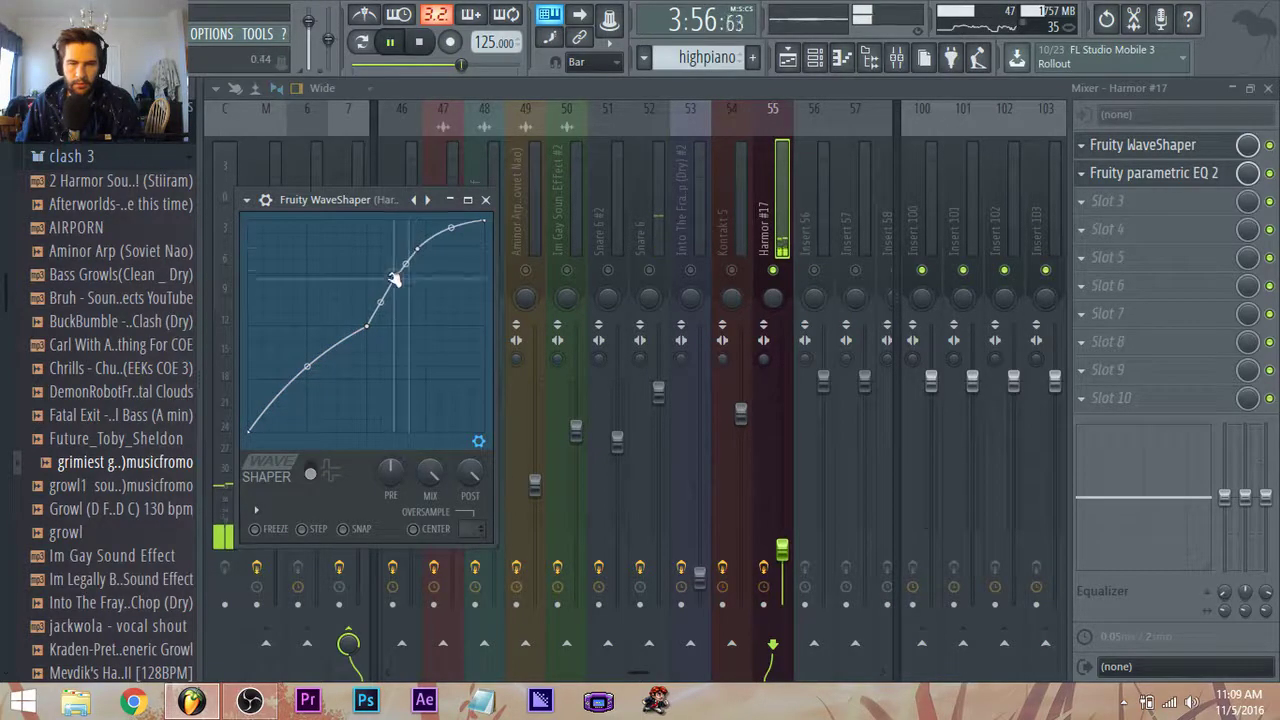
drag(395, 280, 399, 381)
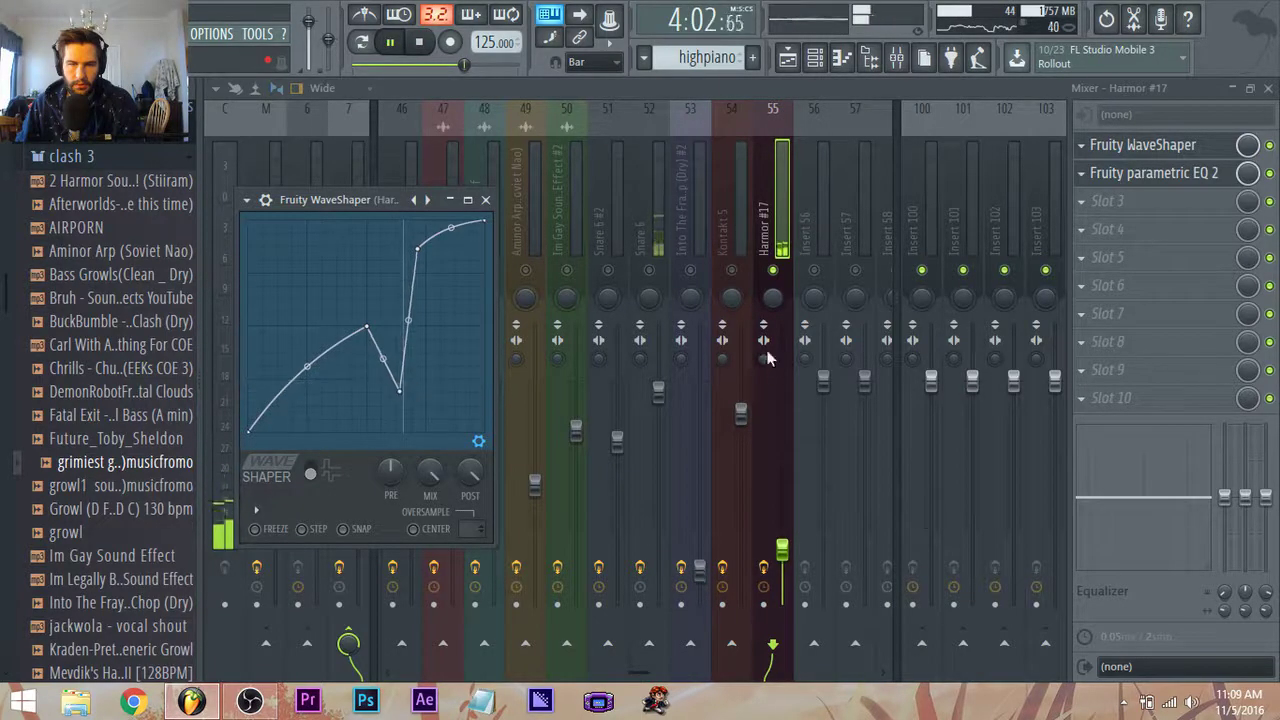
key(Escape)
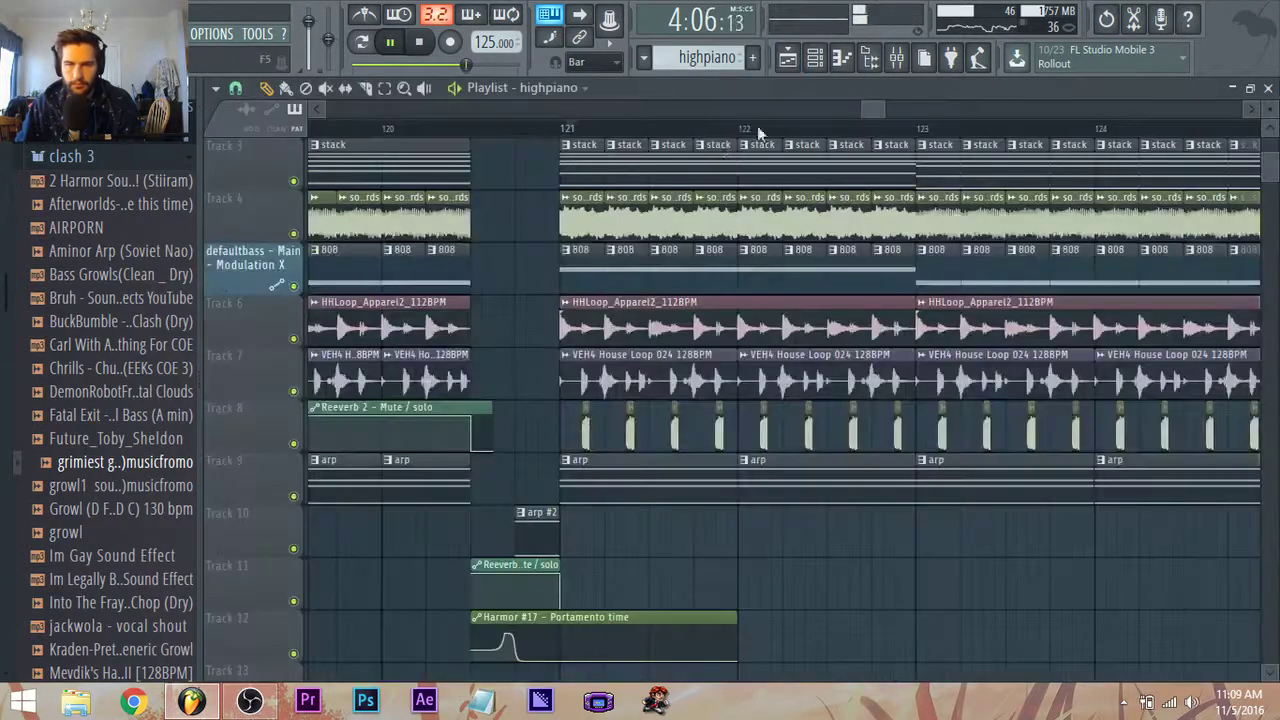
Return to the playlist and play back the section between bars 113 and 129.
click(788, 57)
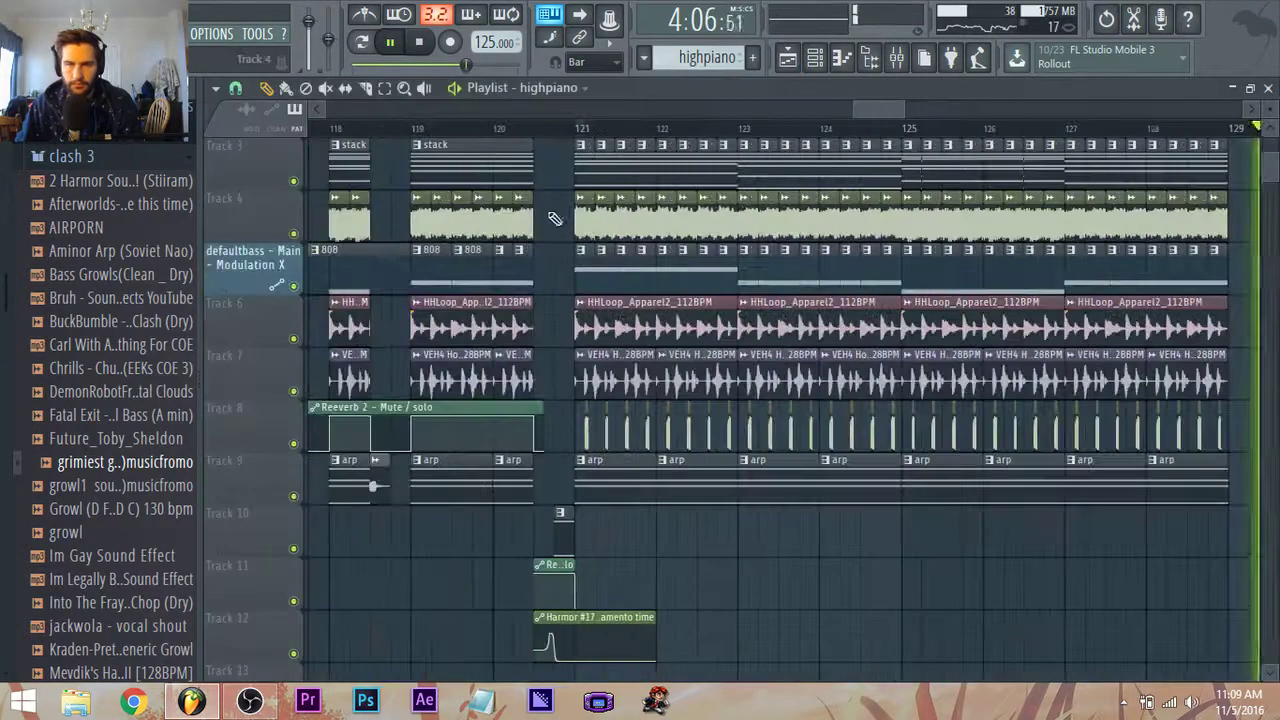
scroll(496, 120, down, 2)
key(space)
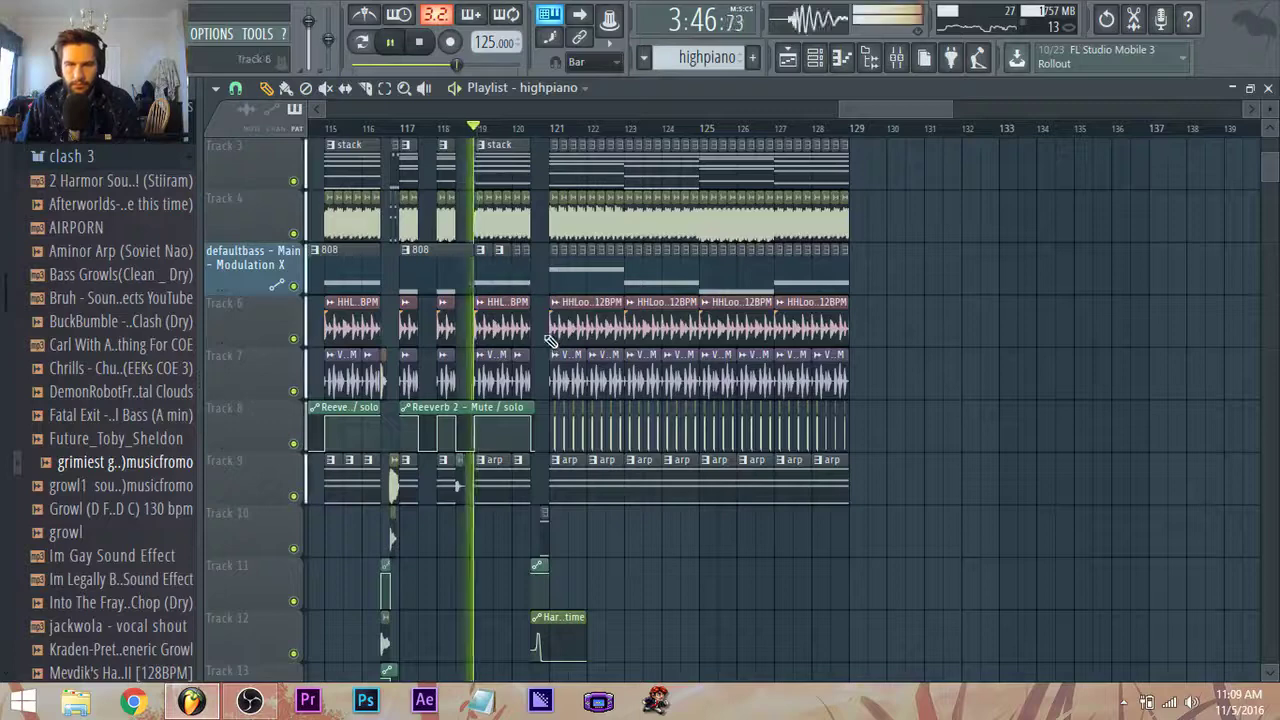
drag(924, 108, 695, 129)
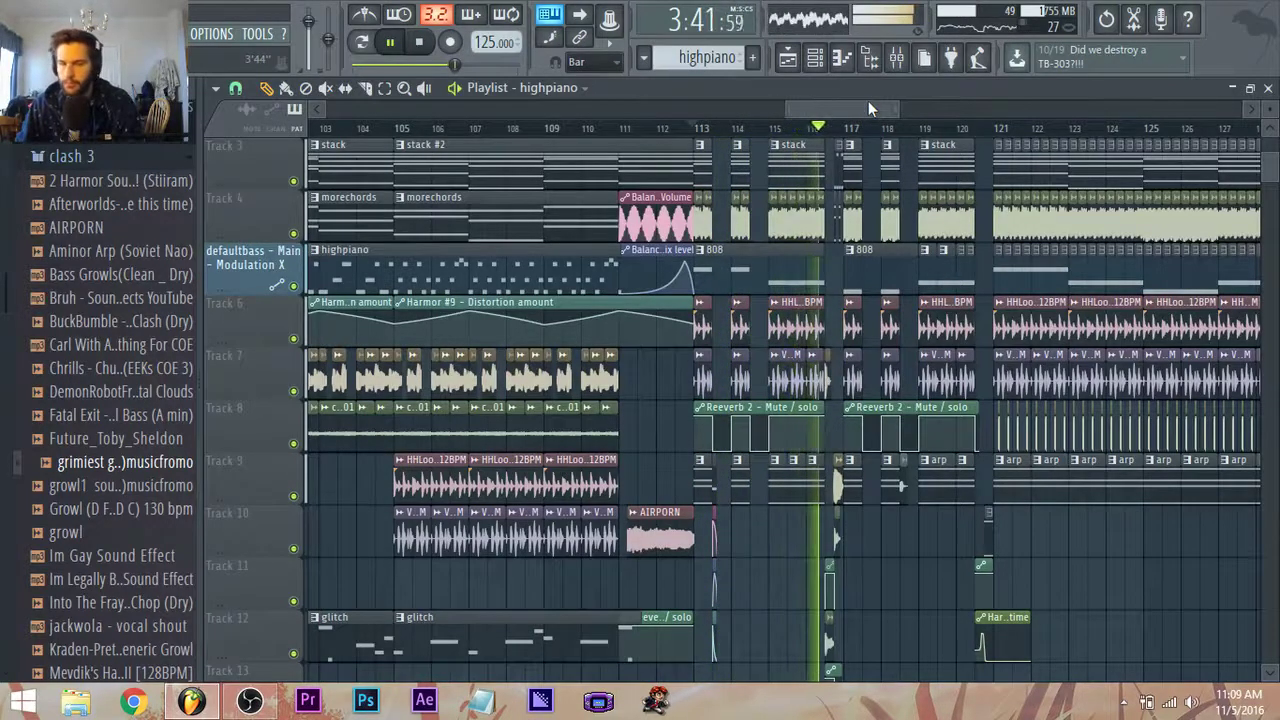
Examine the arrangement's earlier sections, especially the drum and glitch clips around bars 57 to 113, and stop playback.
scroll(357, 563, down, 5)
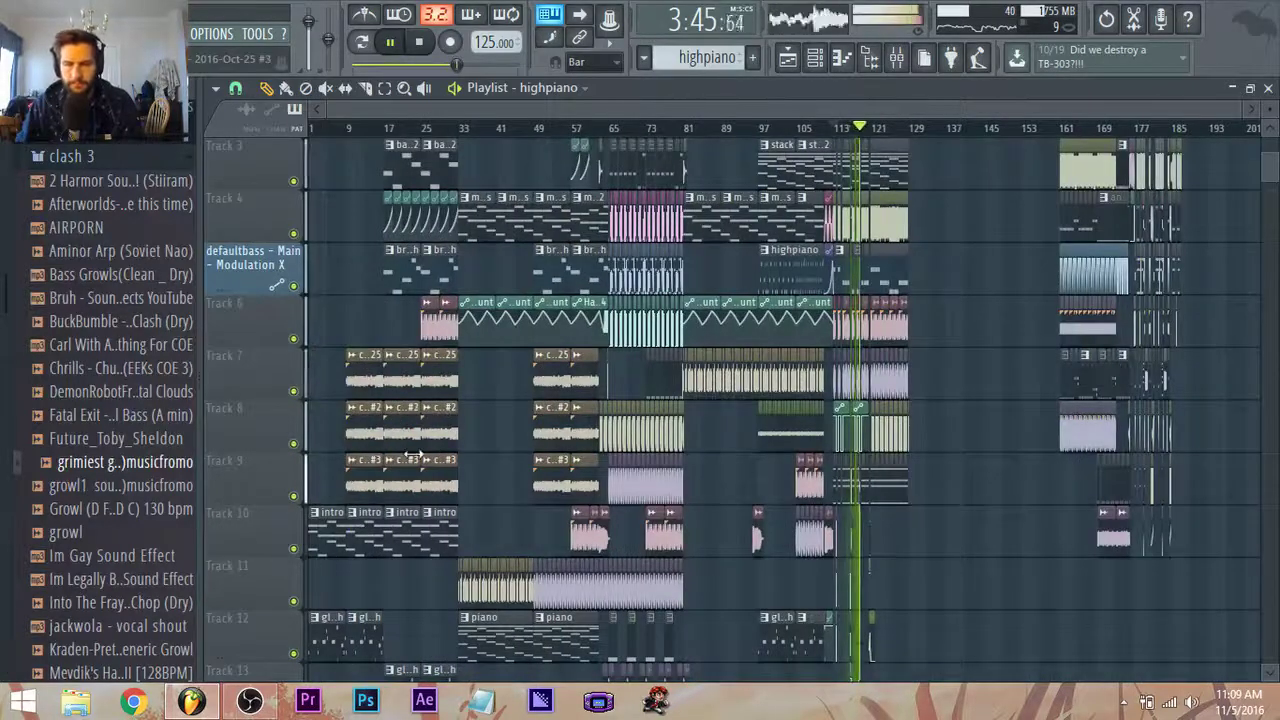
scroll(500, 460, up, 2)
scroll(648, 474, up, 5)
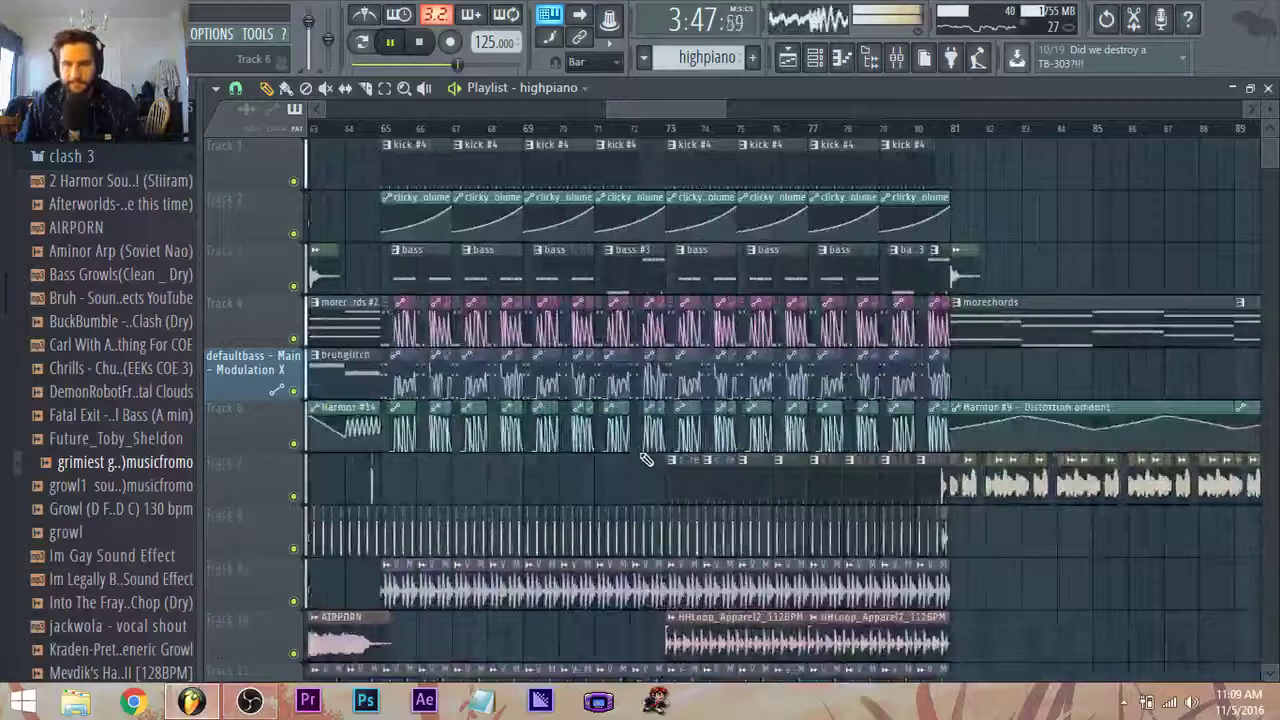
scroll(645, 460, down, 6)
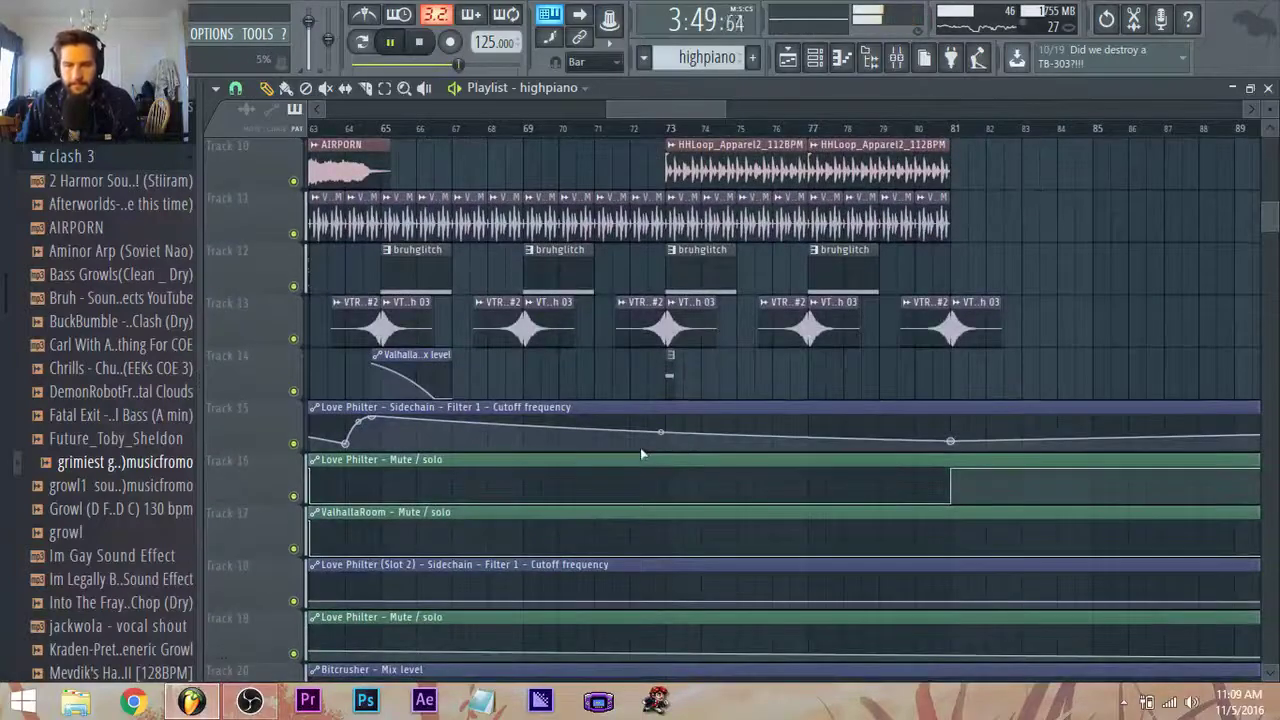
scroll(642, 449, up, 5)
scroll(648, 452, down, 3)
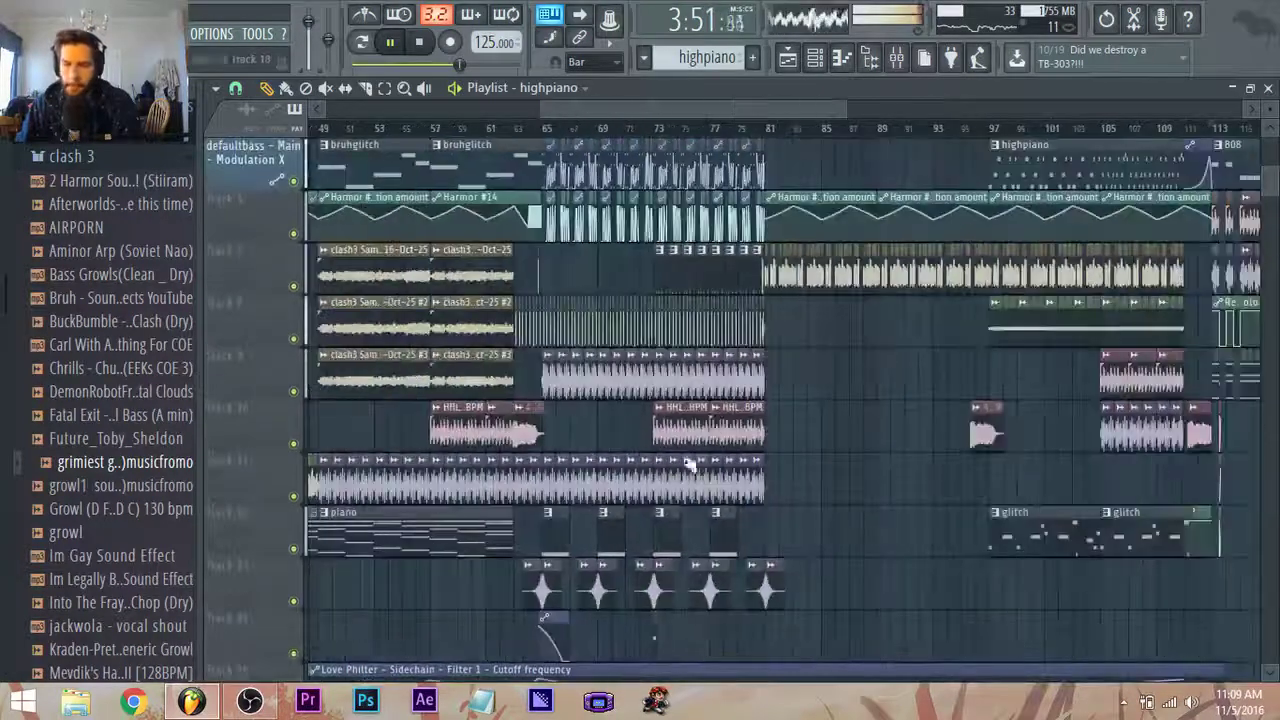
scroll(1250, 522, down, 2)
scroll(1236, 536, up, 9)
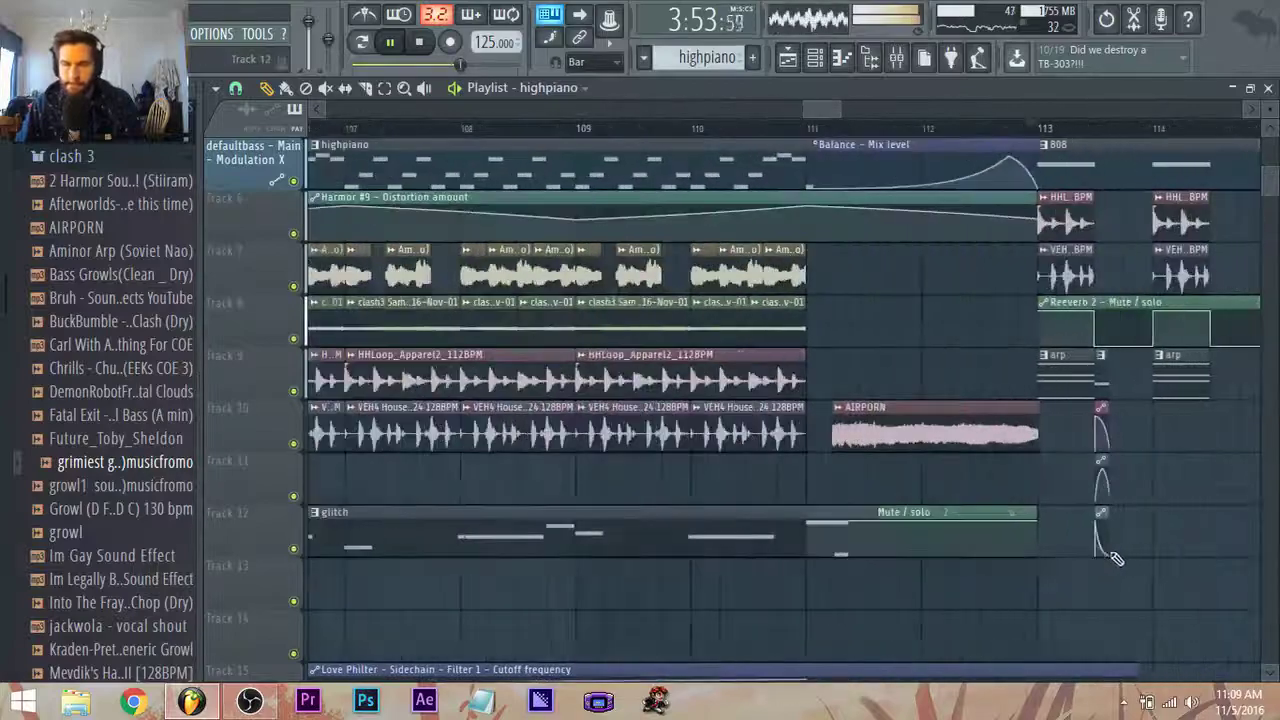
scroll(1051, 565, down, 3)
scroll(1050, 566, down, 4)
key(space)
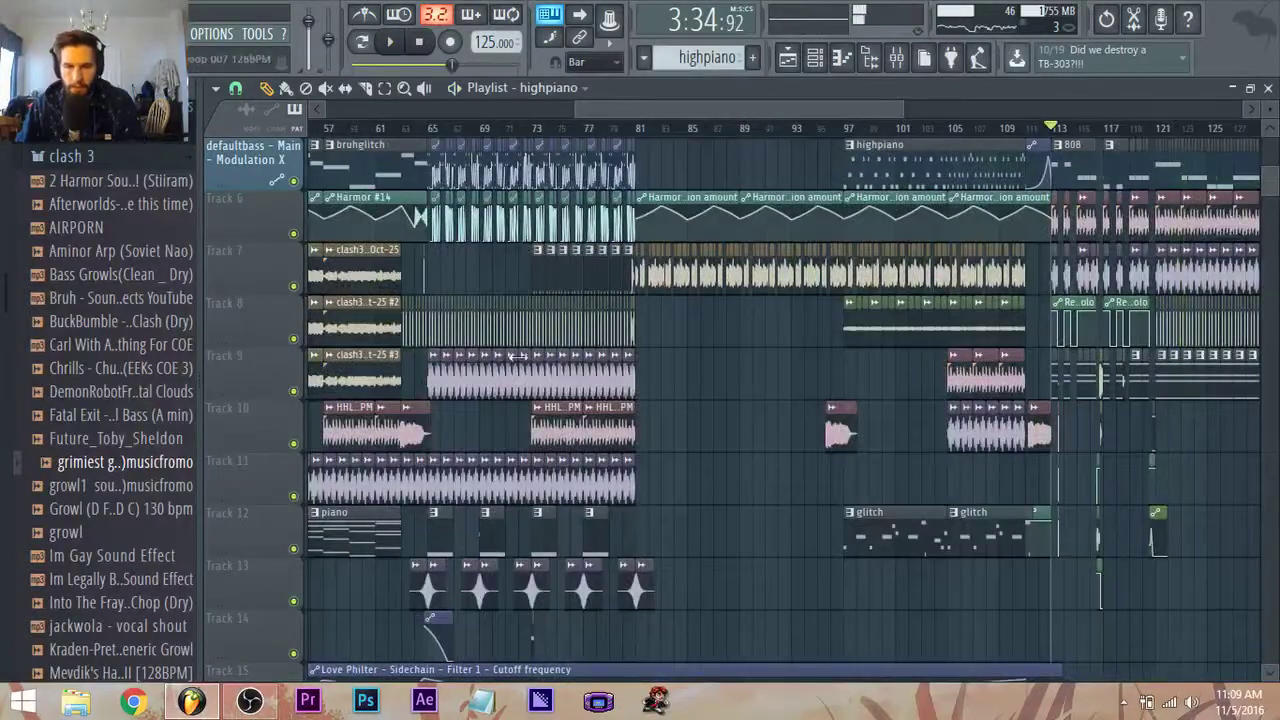
Pick up the snare pattern from the clips near bars 73 to 80 and place it on Track 10 at bar 121.
scroll(517, 357, up, 4)
click(514, 263)
scroll(517, 274, down, 6)
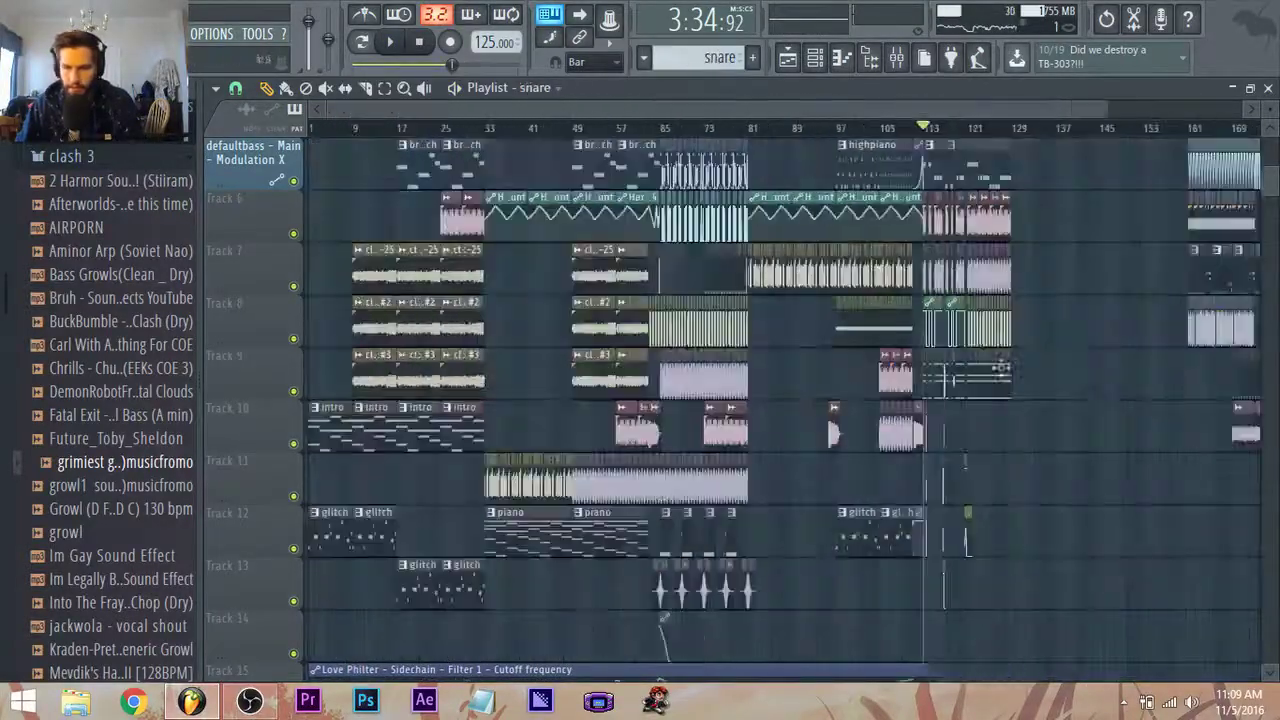
scroll(1158, 418, up, 3)
scroll(705, 463, up, 3)
scroll(712, 480, up, 3)
scroll(729, 517, up, 3)
scroll(729, 517, down, 1)
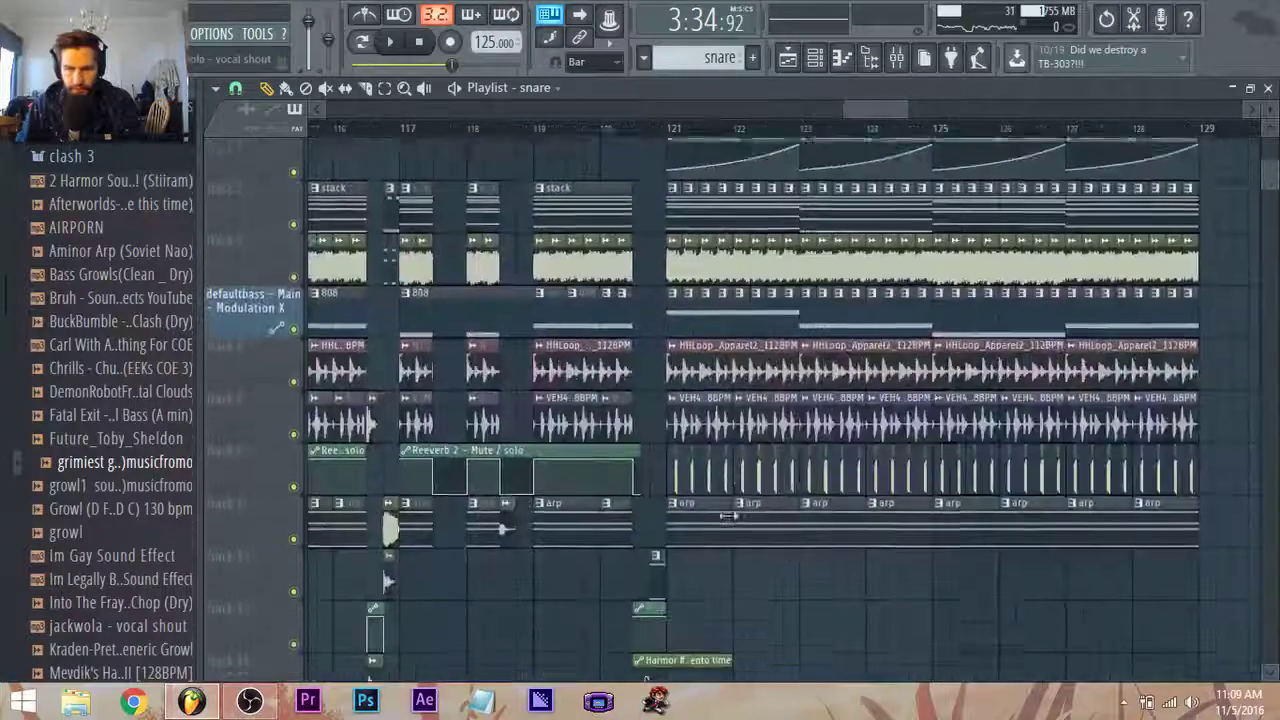
scroll(729, 516, down, 2)
click(681, 478)
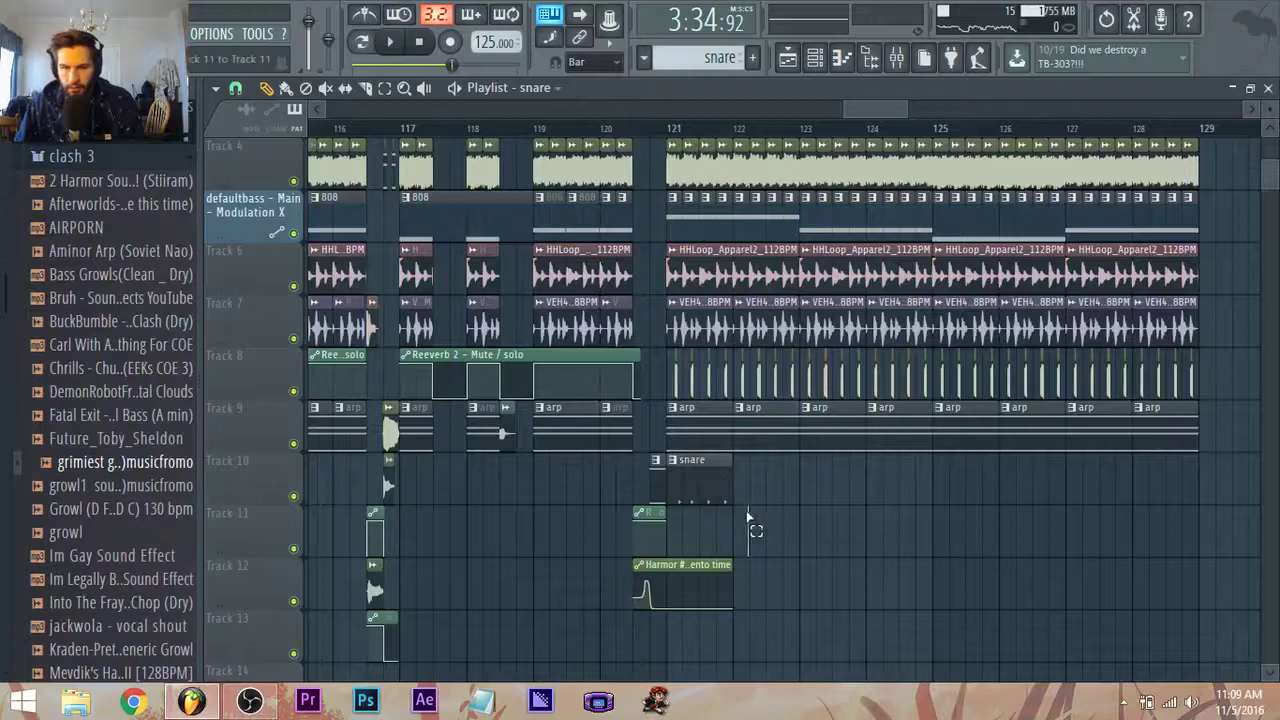
Repeat the snare clip back to back along Track 10 up to bar 129.
key(ctrl+b)
key(ctrl+b)
key(ctrl+b)
key(ctrl+b)
key(ctrl+b)
key(ctrl+b)
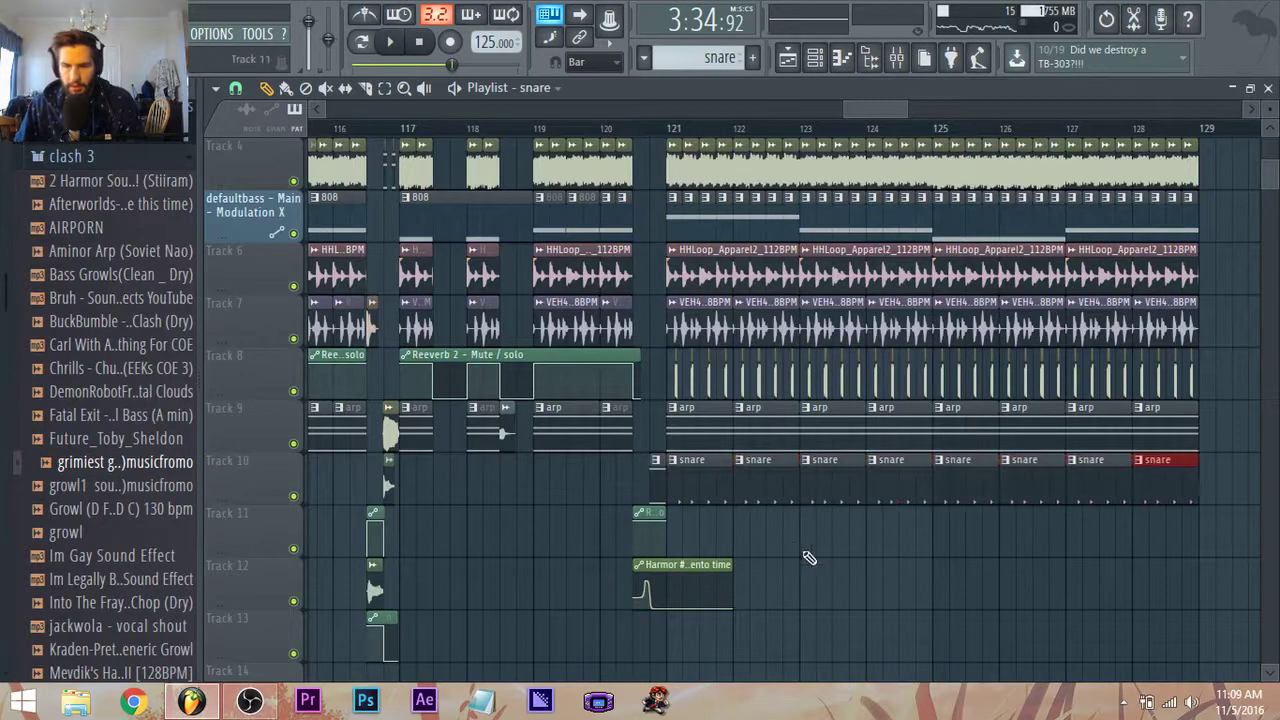
Add a second arp #2 clip on Track 10 directly before the existing one ahead of bar 121, and audition the gap from there.
scroll(866, 108, down, 3)
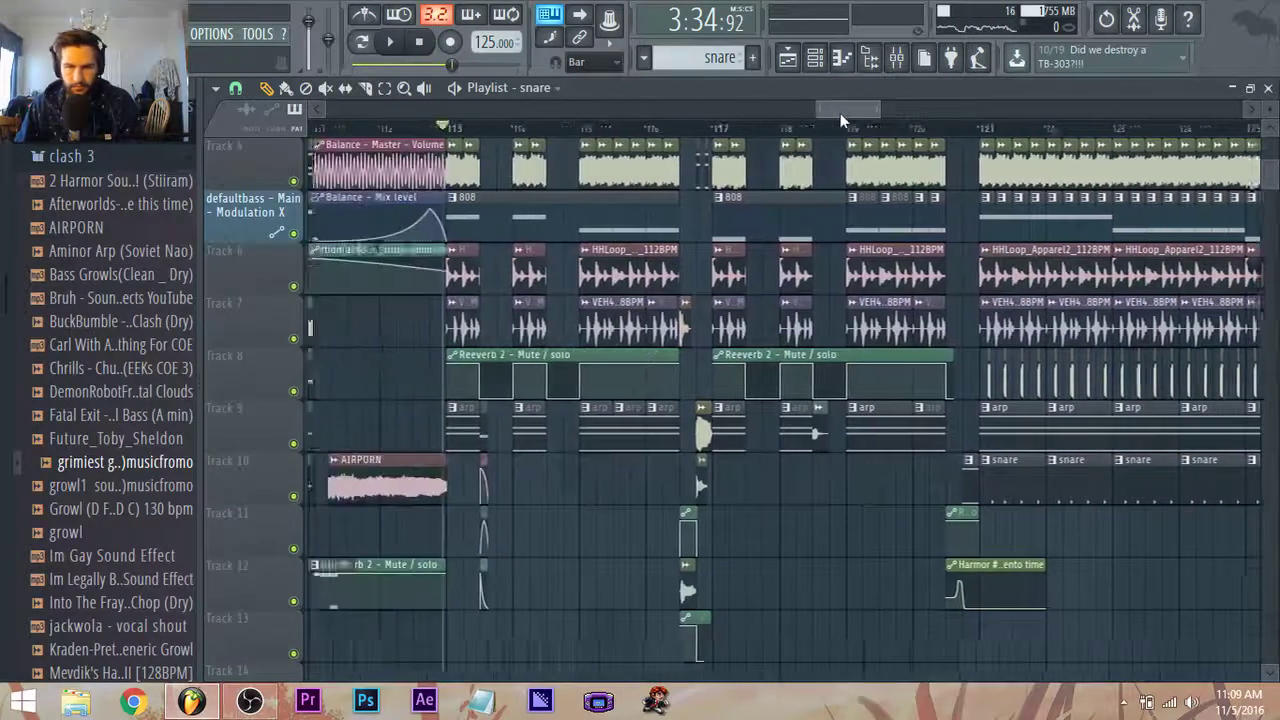
scroll(530, 425, down, 1)
scroll(410, 464, down, 6)
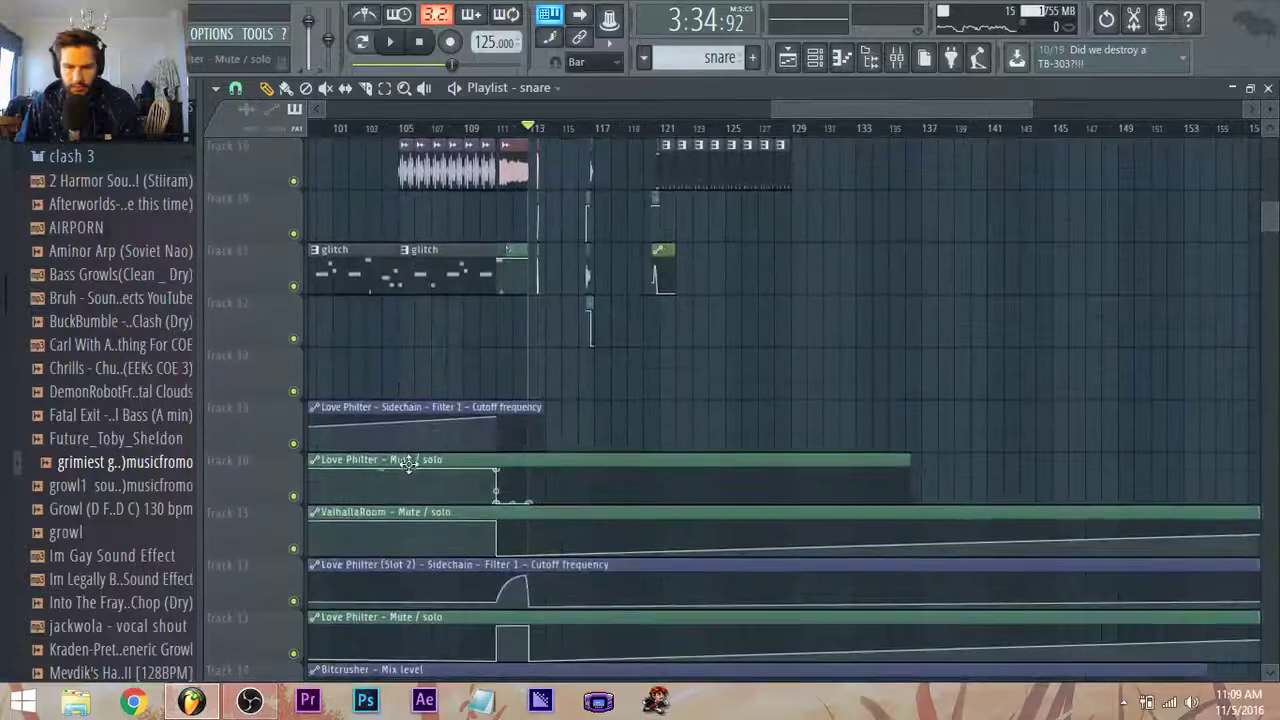
scroll(410, 464, up, 3)
scroll(655, 466, up, 5)
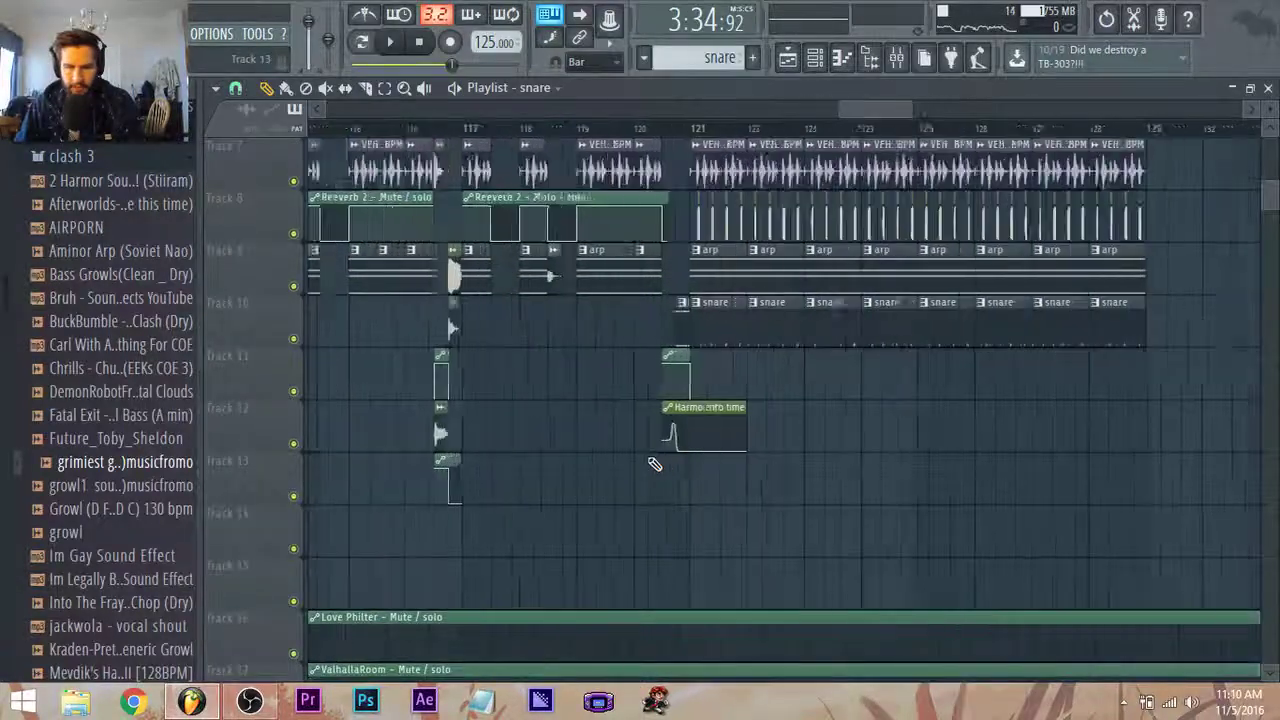
double_click(698, 325)
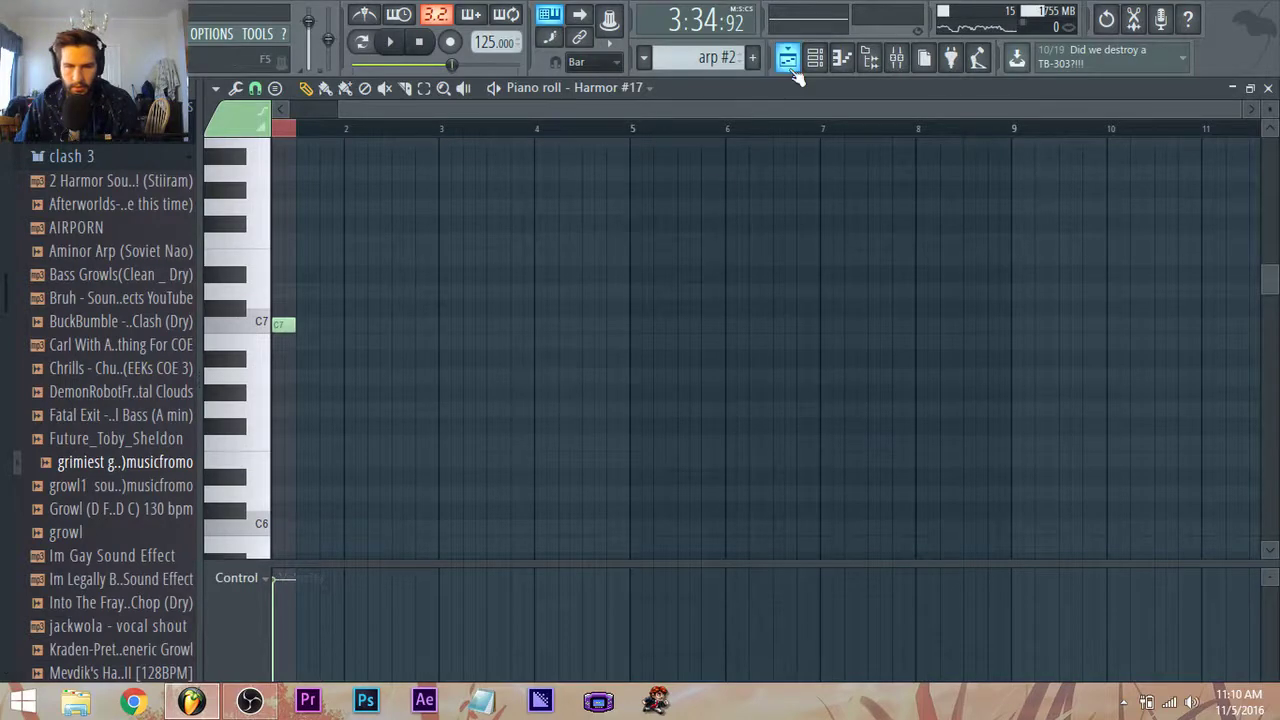
click(790, 63)
click(677, 132)
key(space)
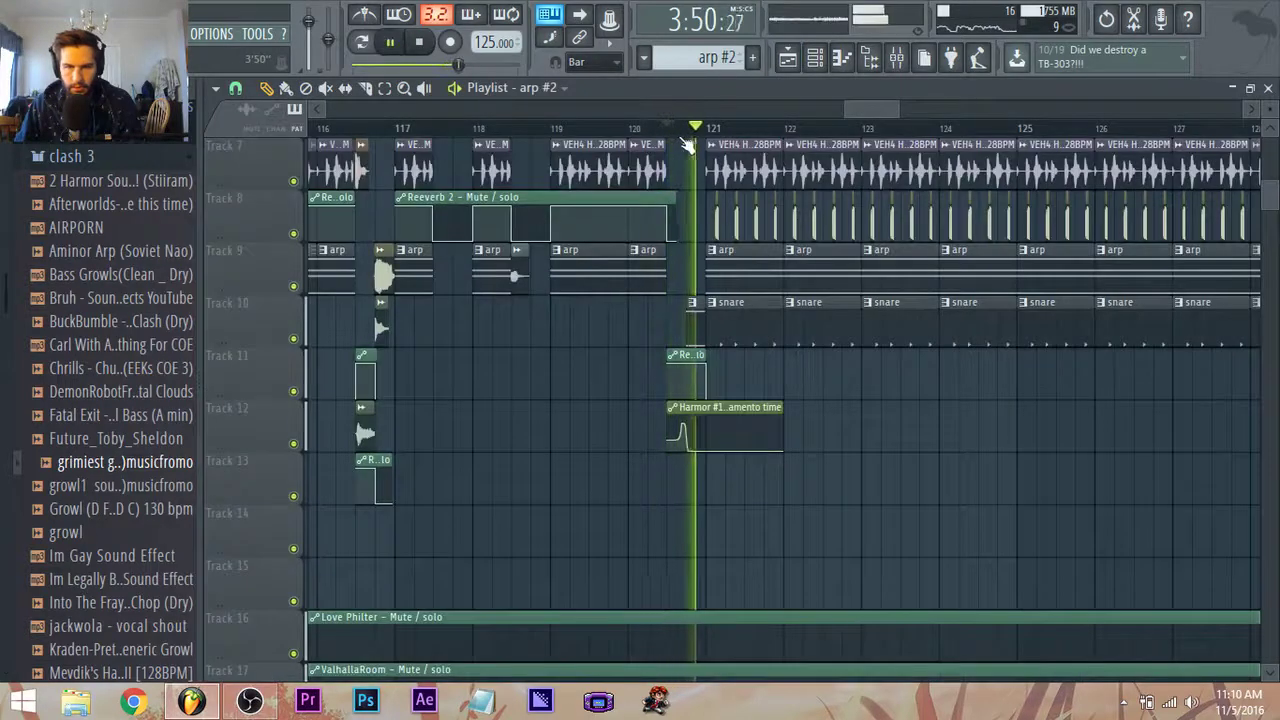
key(space)
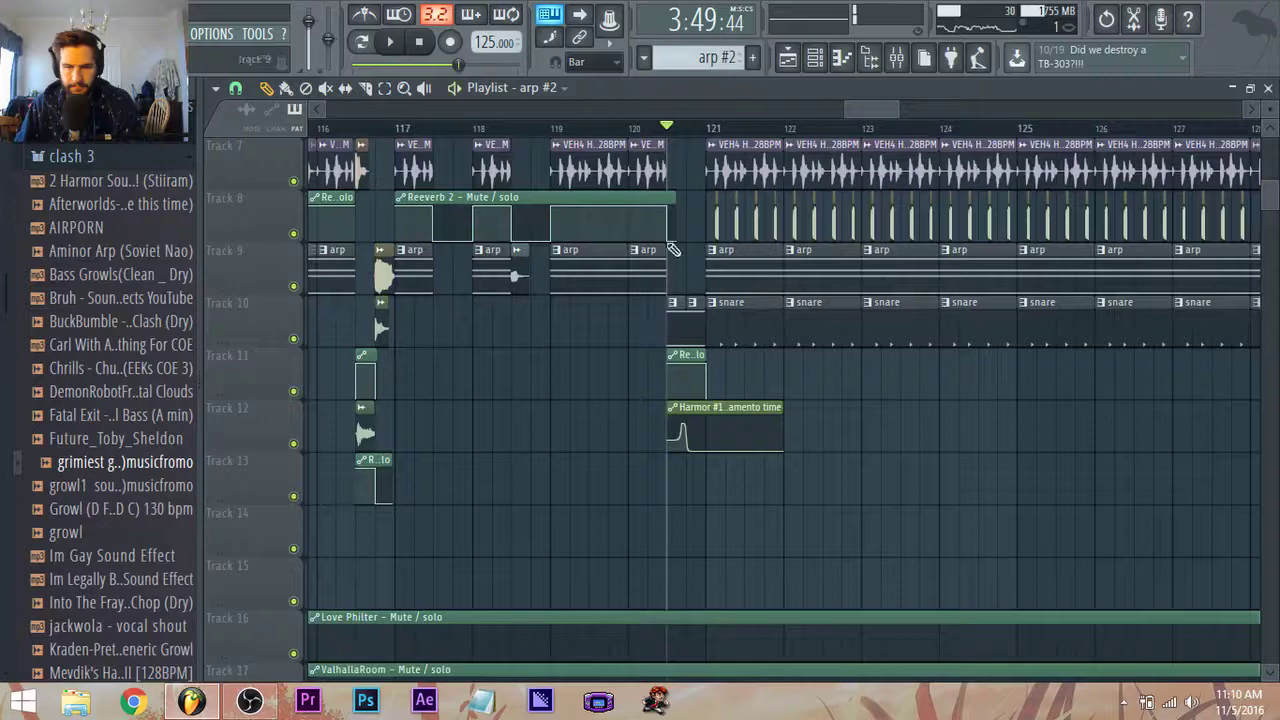
key(space)
key(space)
Shorten the Harmor #17 Portamento time automation clip on Track 12 so it ends at bar 121.
scroll(722, 430, up, 3)
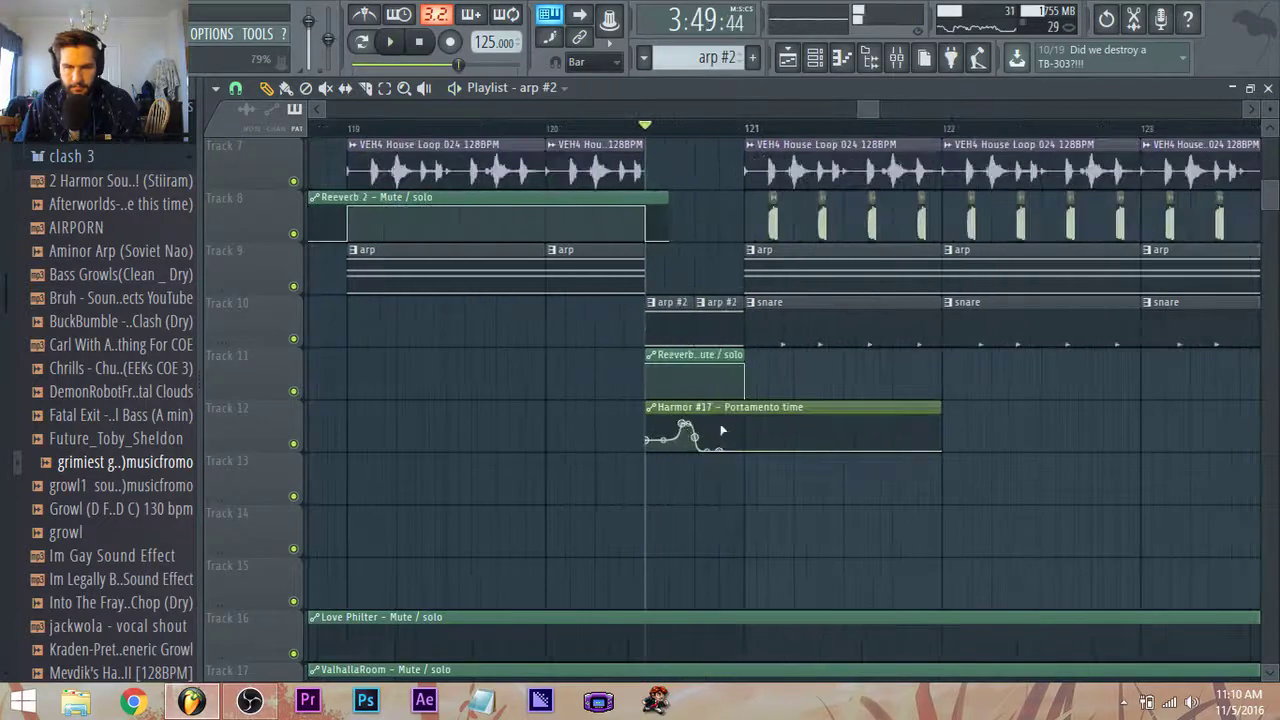
drag(943, 408, 779, 423)
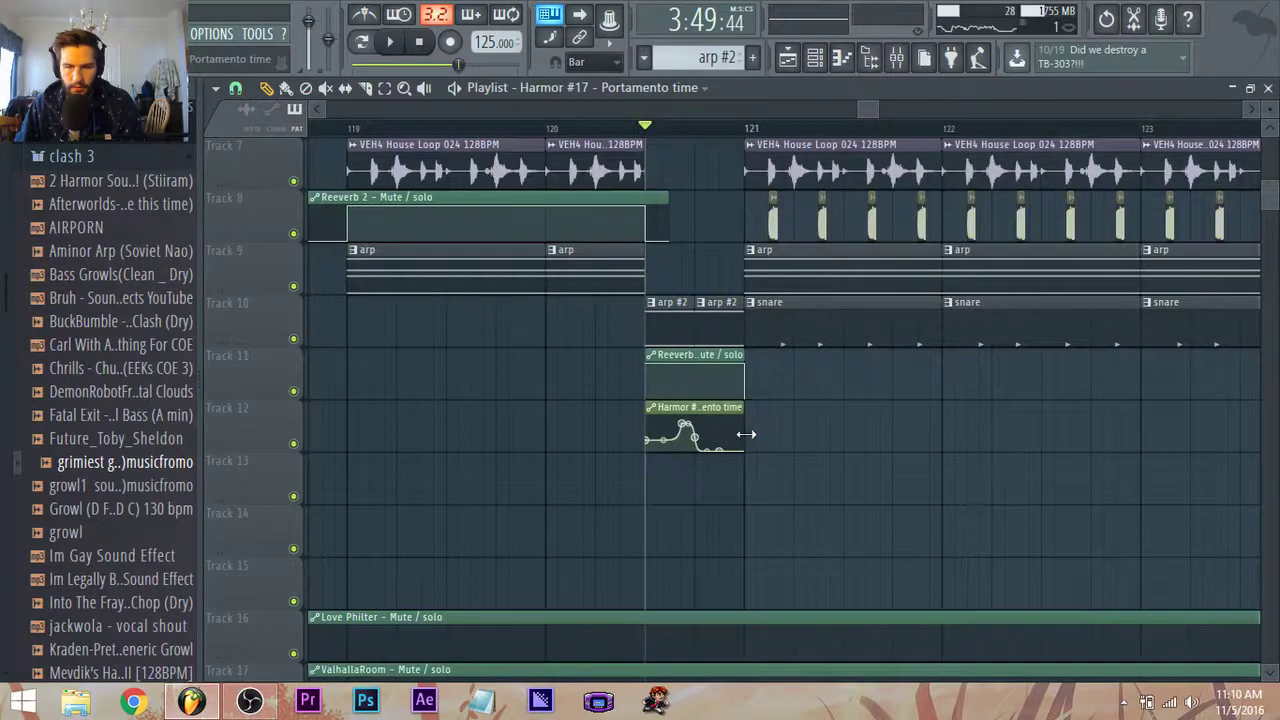
scroll(678, 440, up, 3)
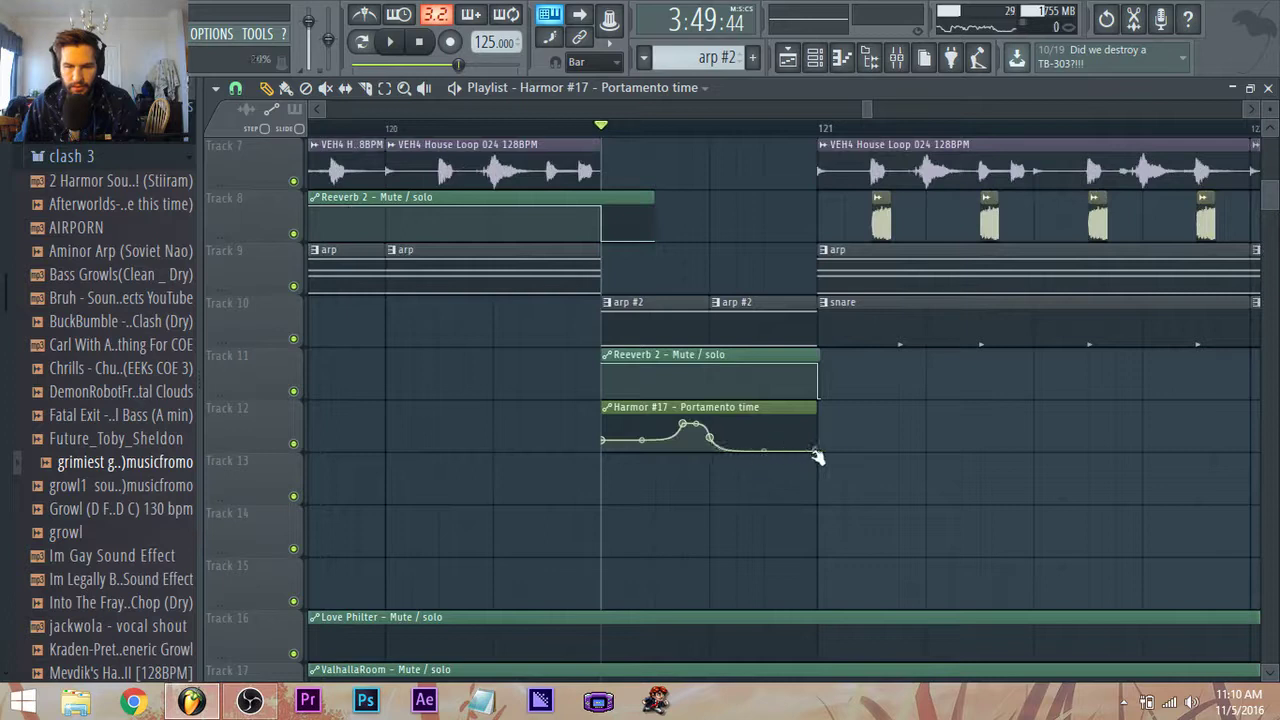
Remove the hump from the Portamento time automation by deleting its two middle points, and raise its end into a gentle upward slope.
key(space)
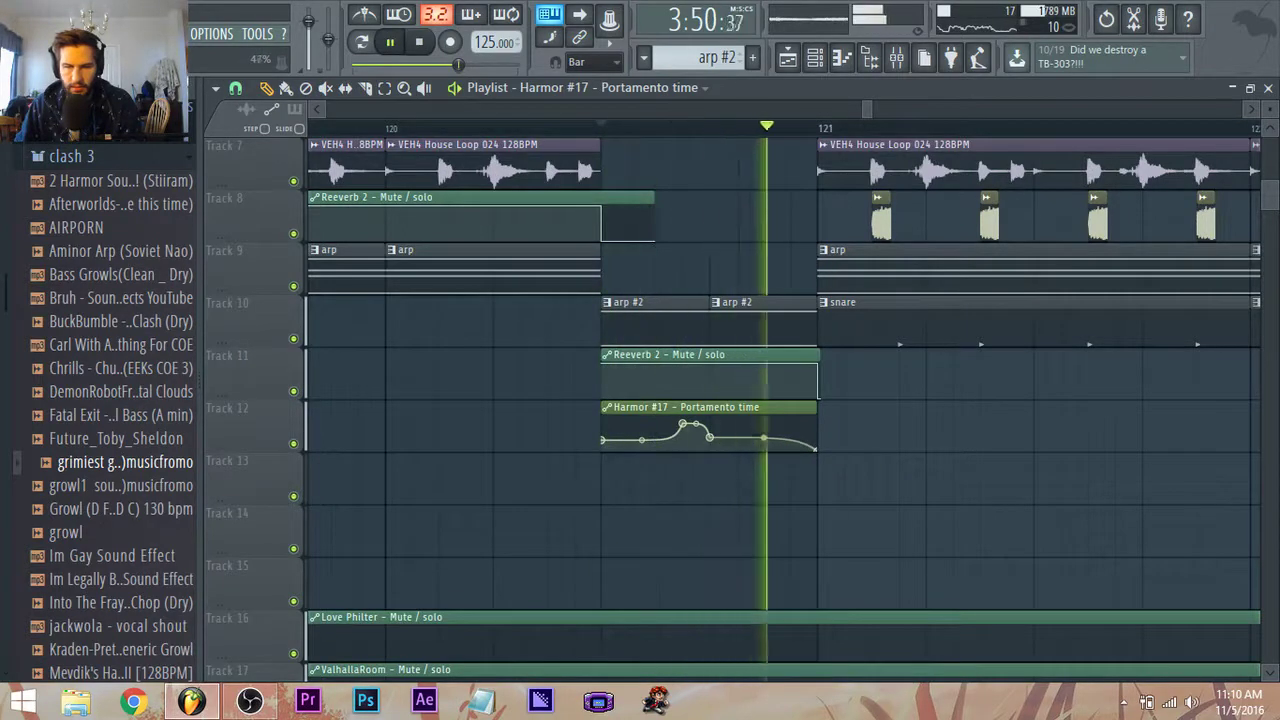
drag(646, 440, 683, 439)
key(space)
key(space)
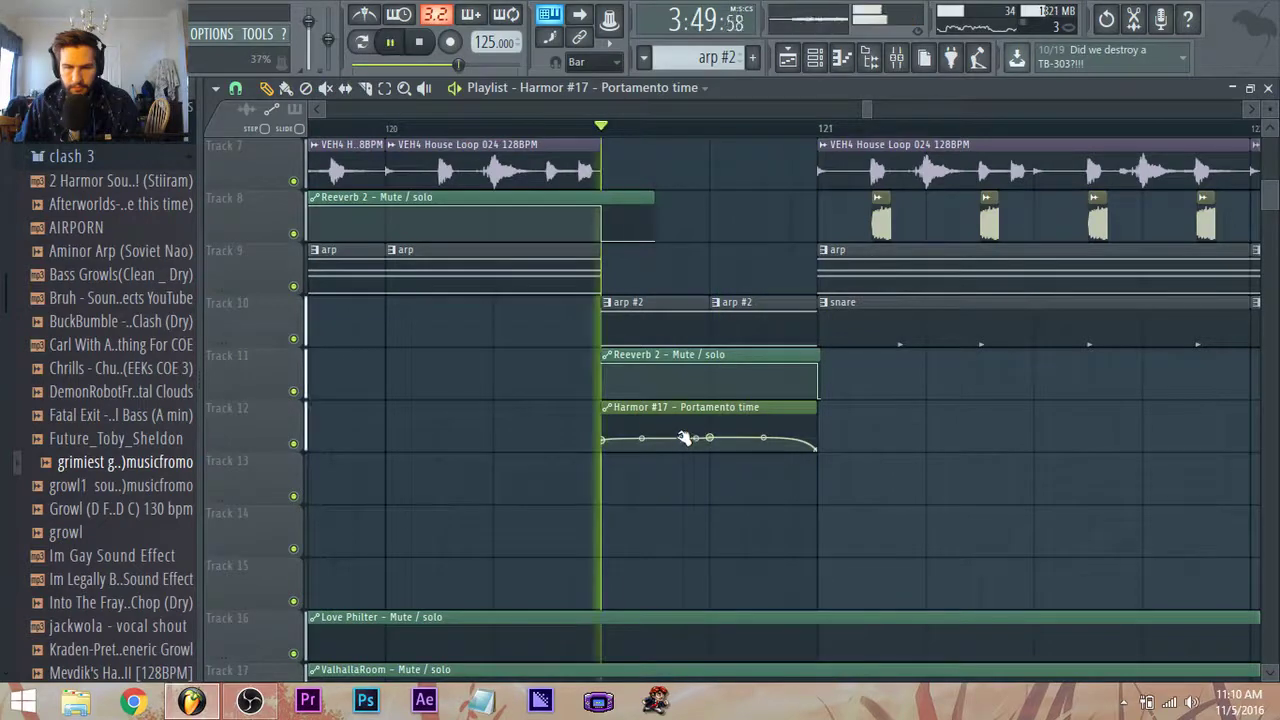
right_click(711, 439)
click(744, 367)
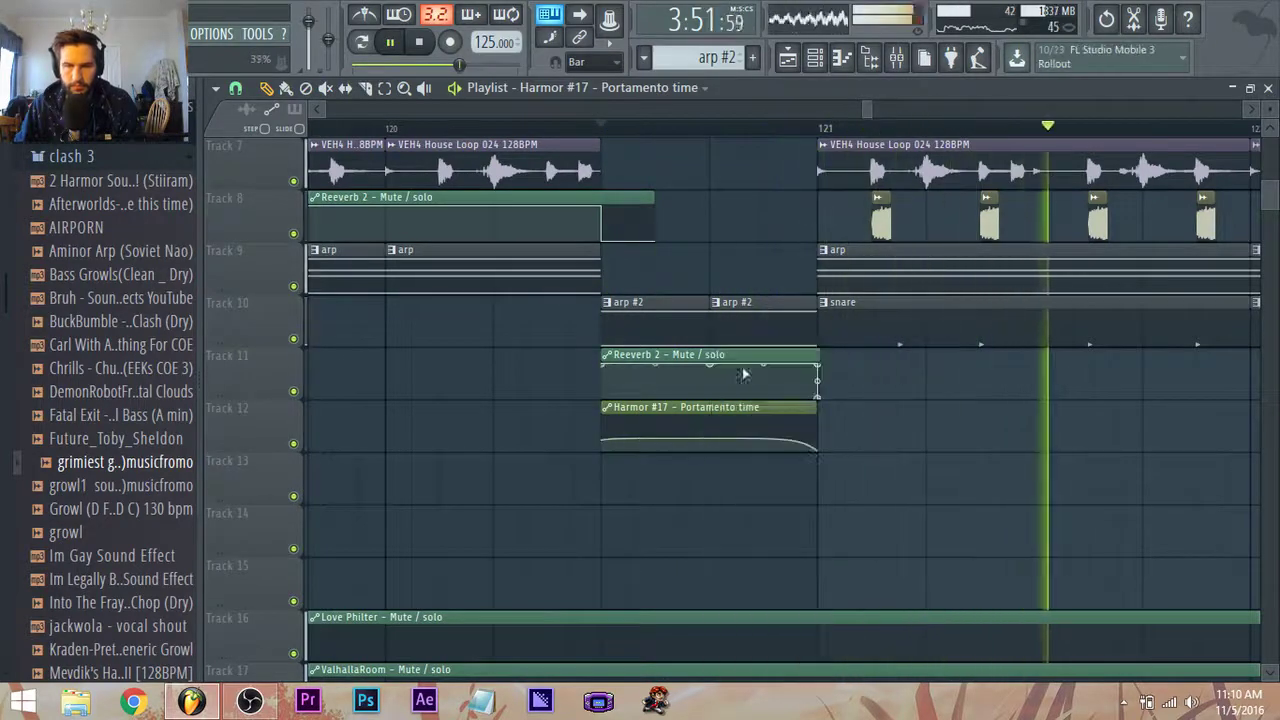
right_click(684, 438)
click(738, 368)
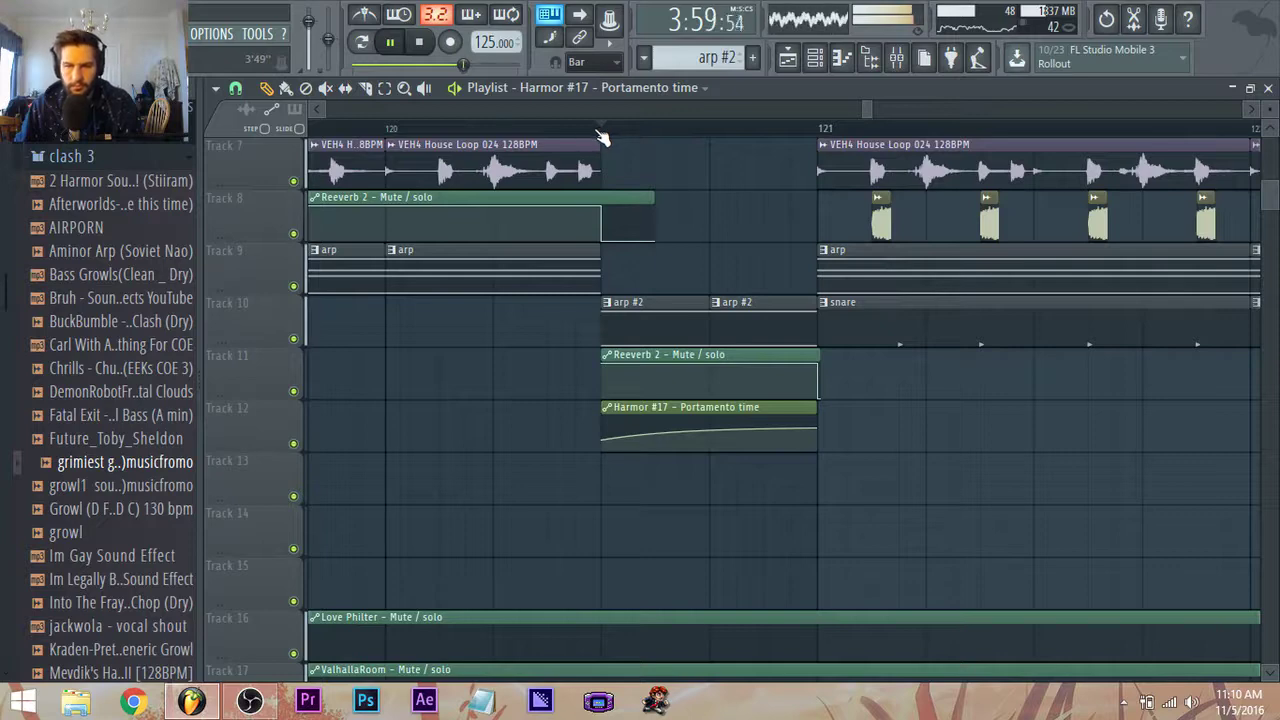
Reshape the Harmor #17 Portamento time automation into a falling curve by raising its start and lowering its end, auditioning from the clip's start.
click(601, 130)
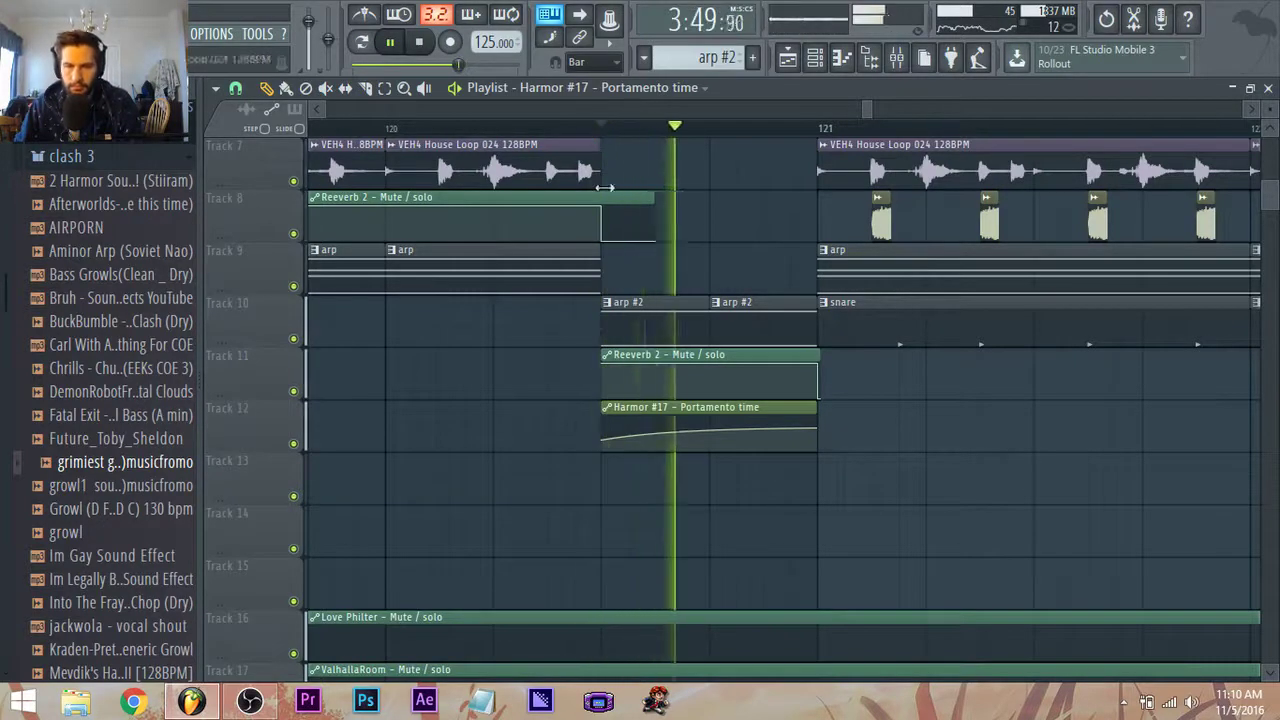
key(space)
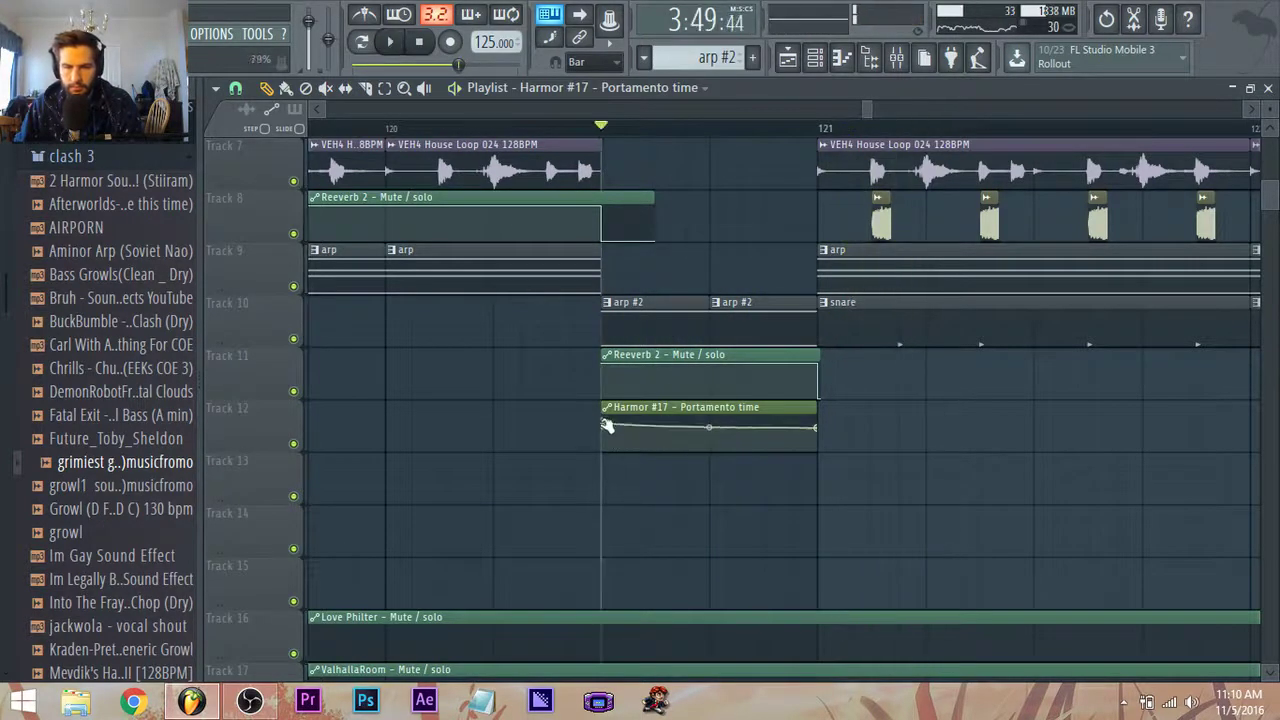
drag(603, 424, 603, 419)
key(space)
drag(817, 428, 819, 438)
key(space)
key(space)
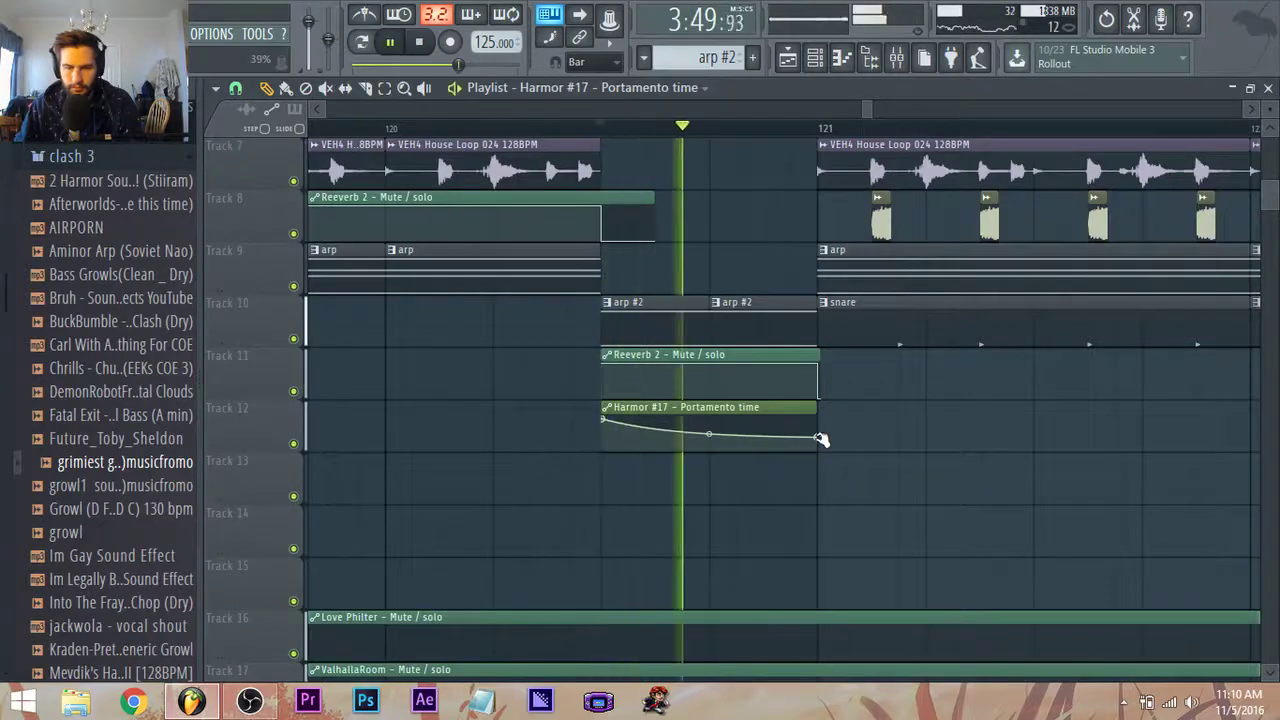
Preview samples in the clash 3 folder, from 2 Harmor Sounds and Afterworlds through Aminor Arp and Bass Growls to Bruh - Sound Effects YouTube.
scroll(647, 540, down, 5)
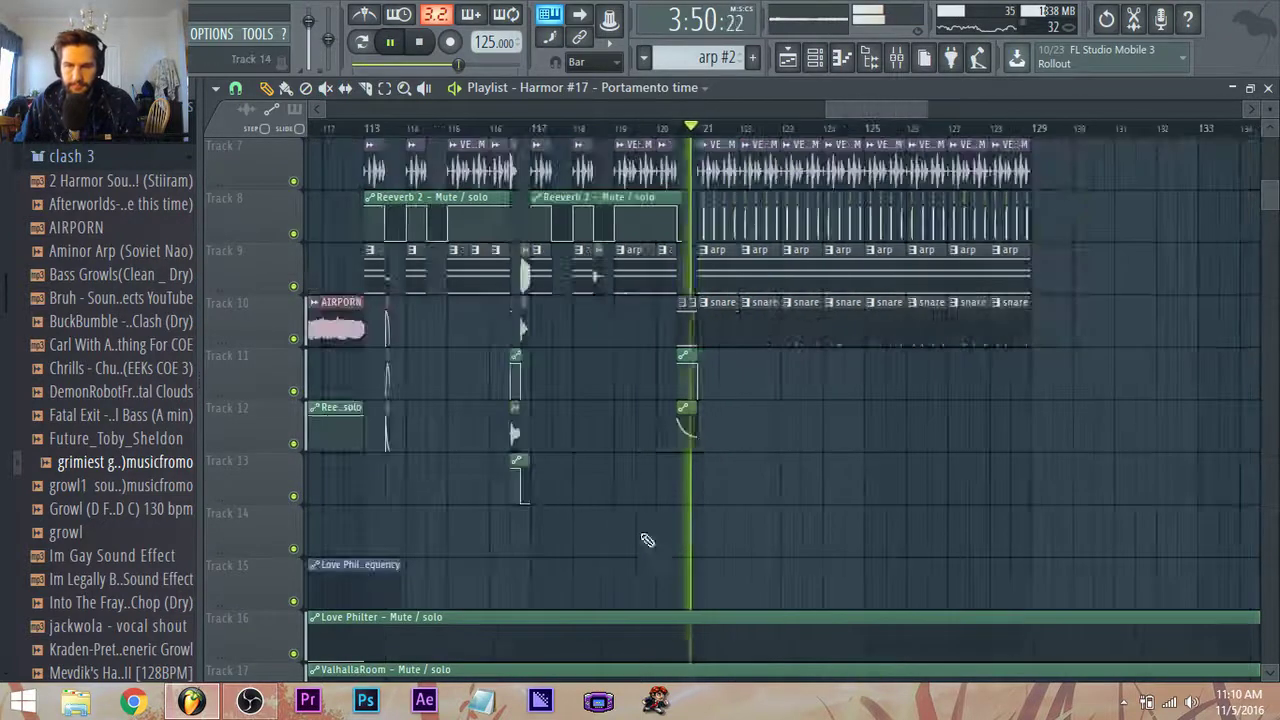
scroll(647, 540, down, 8)
key(space)
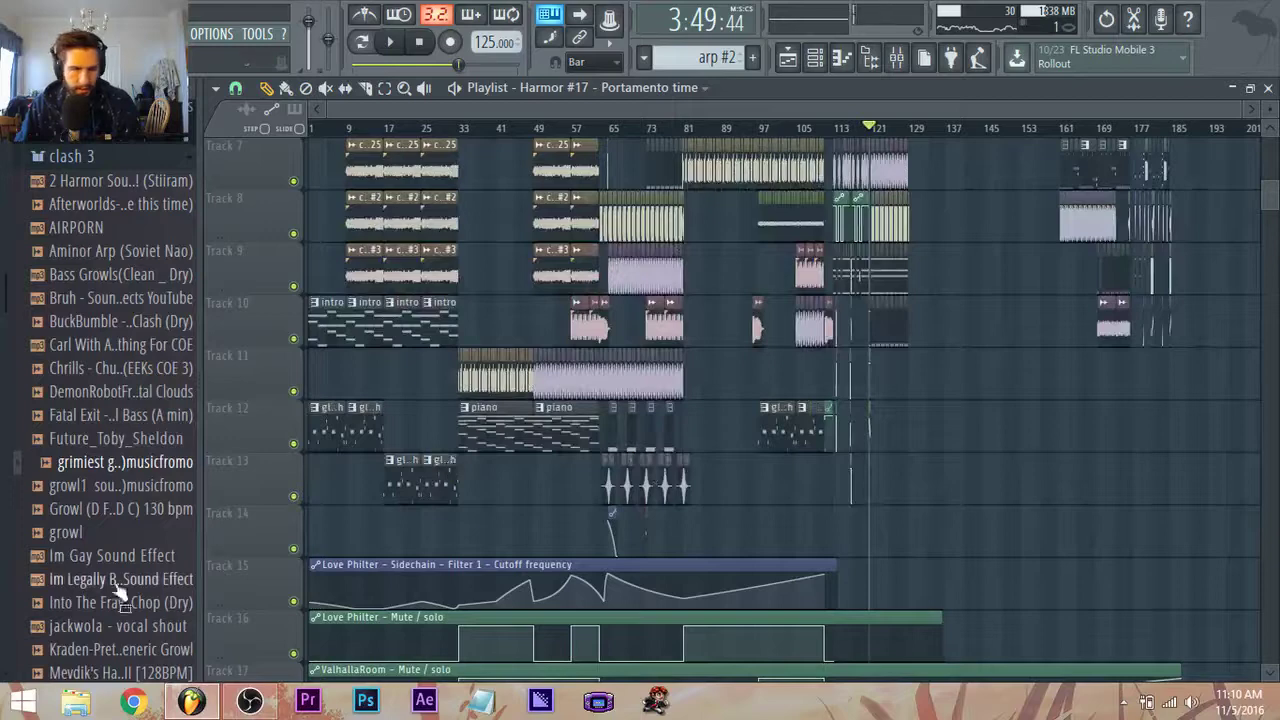
click(150, 180)
click(128, 204)
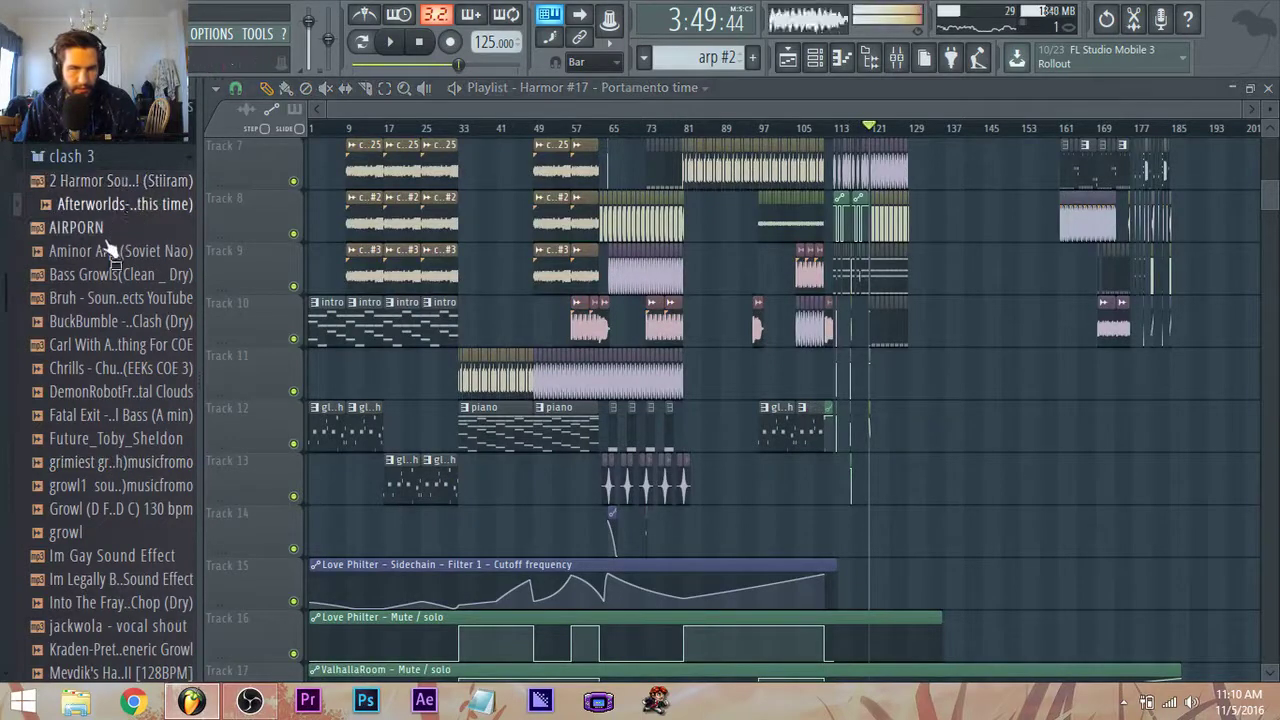
click(105, 250)
click(110, 274)
click(115, 298)
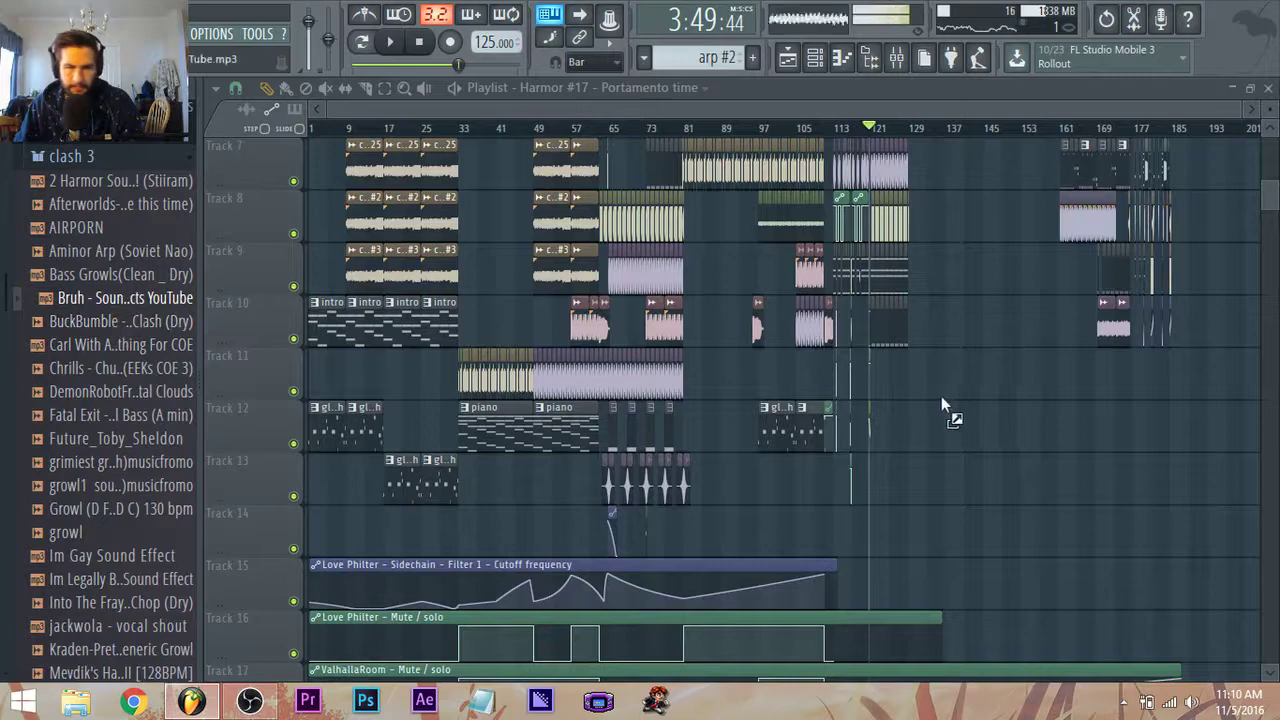
Place the Bruh - Sound Effects YouTube sample on Track 13 at the gap before bar 121 and trim it to a single vocal hit.
drag(941, 398, 685, 480)
scroll(918, 394, up, 6)
scroll(645, 505, up, 3)
key(space)
key(space)
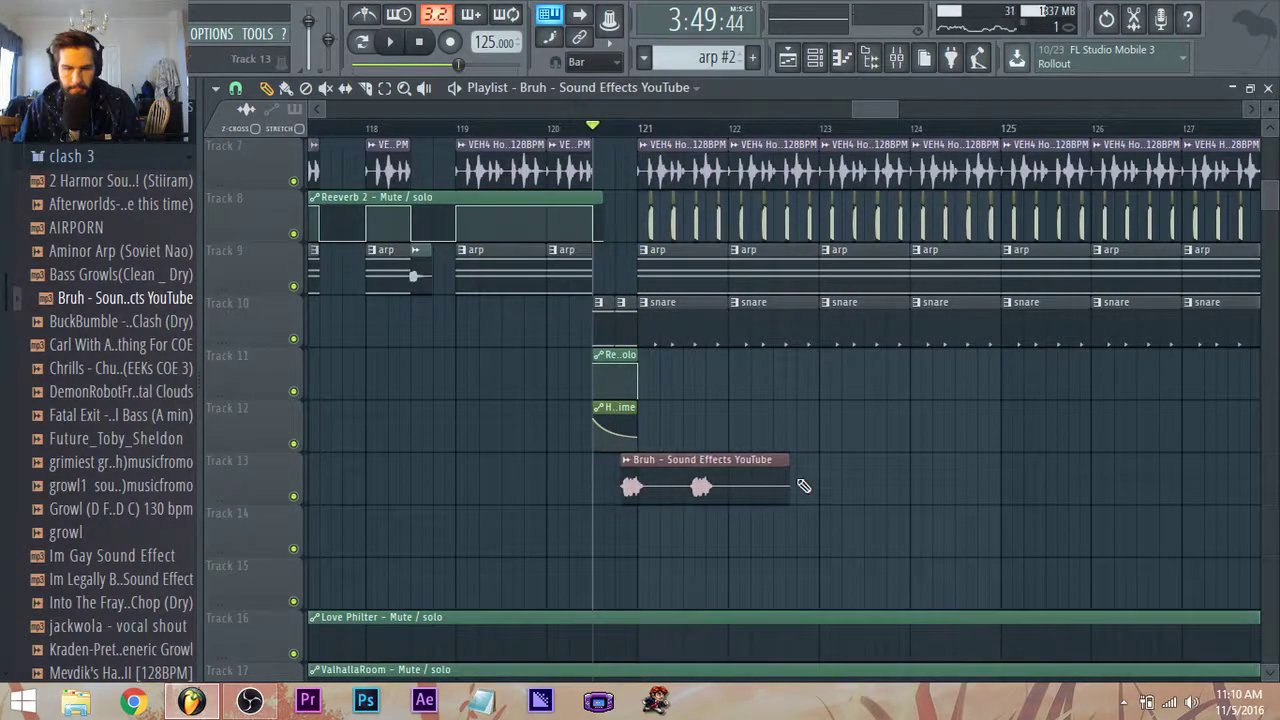
drag(803, 486, 679, 481)
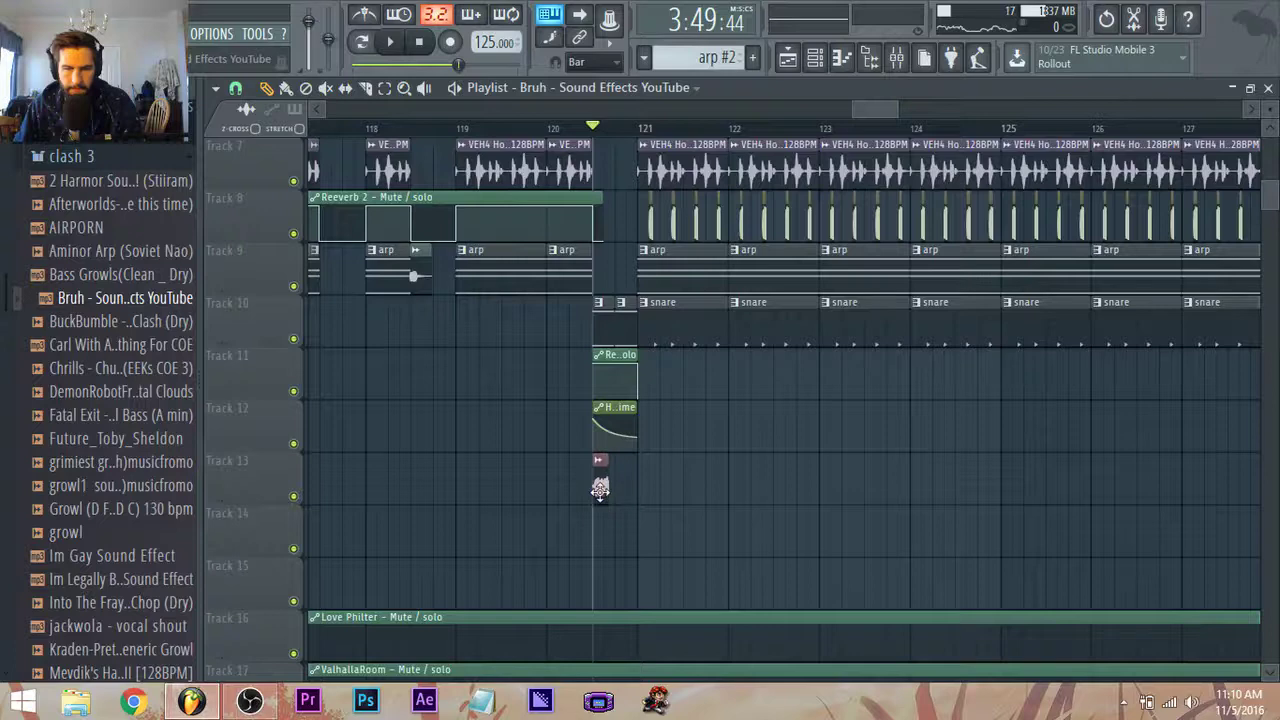
Set the Bruh sample's time stretching mode to Stretch and raise its time multiplier until the clip fills the gap before bar 121.
double_click(600, 490)
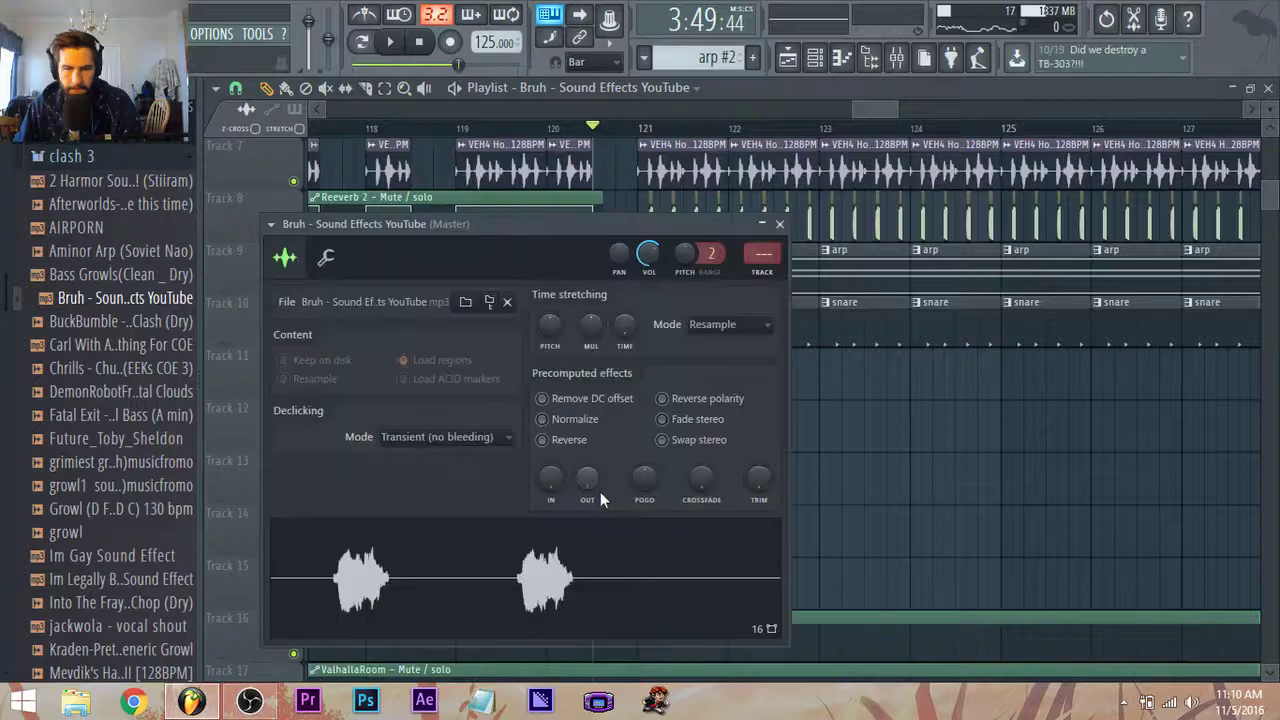
click(712, 326)
click(725, 382)
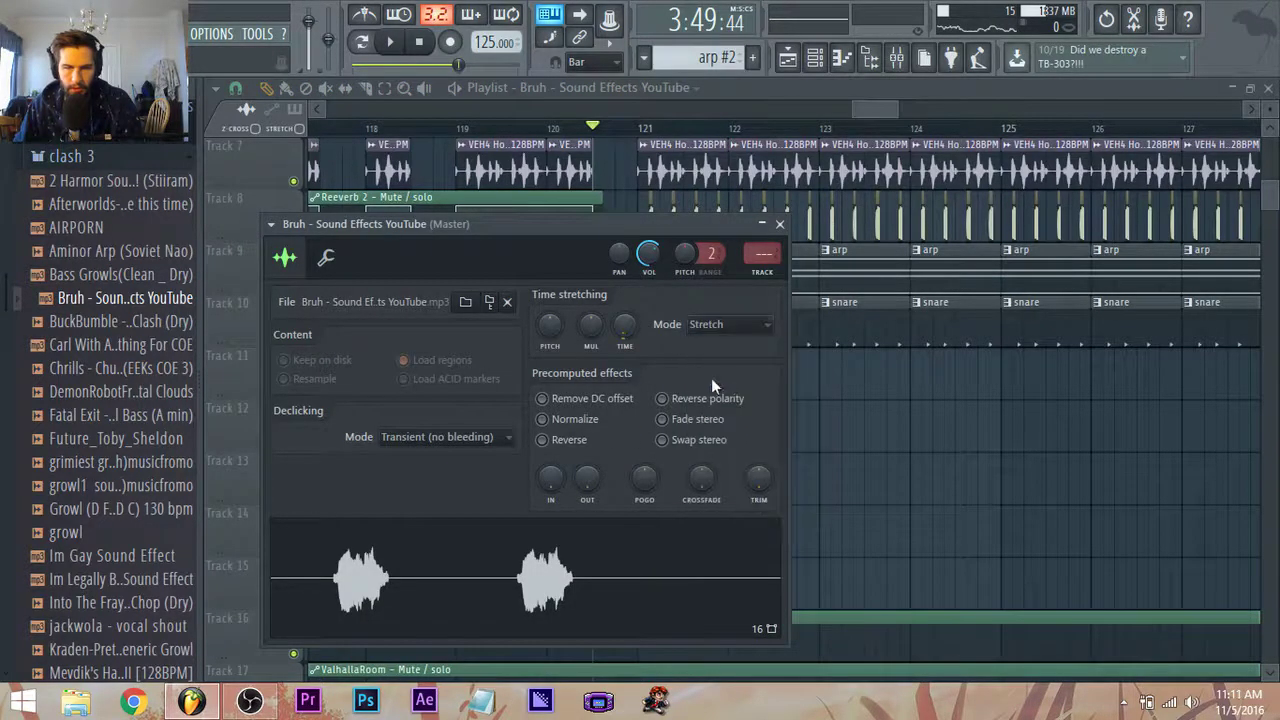
drag(543, 243, 1062, 150)
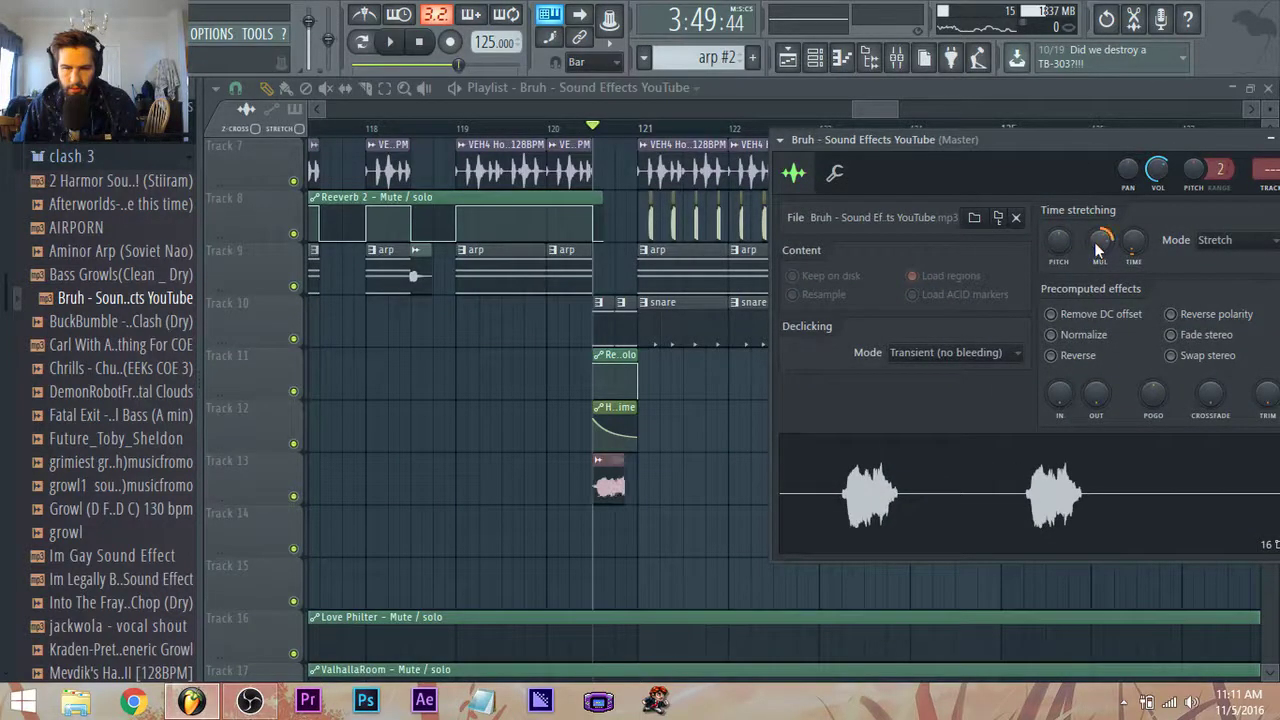
key(space)
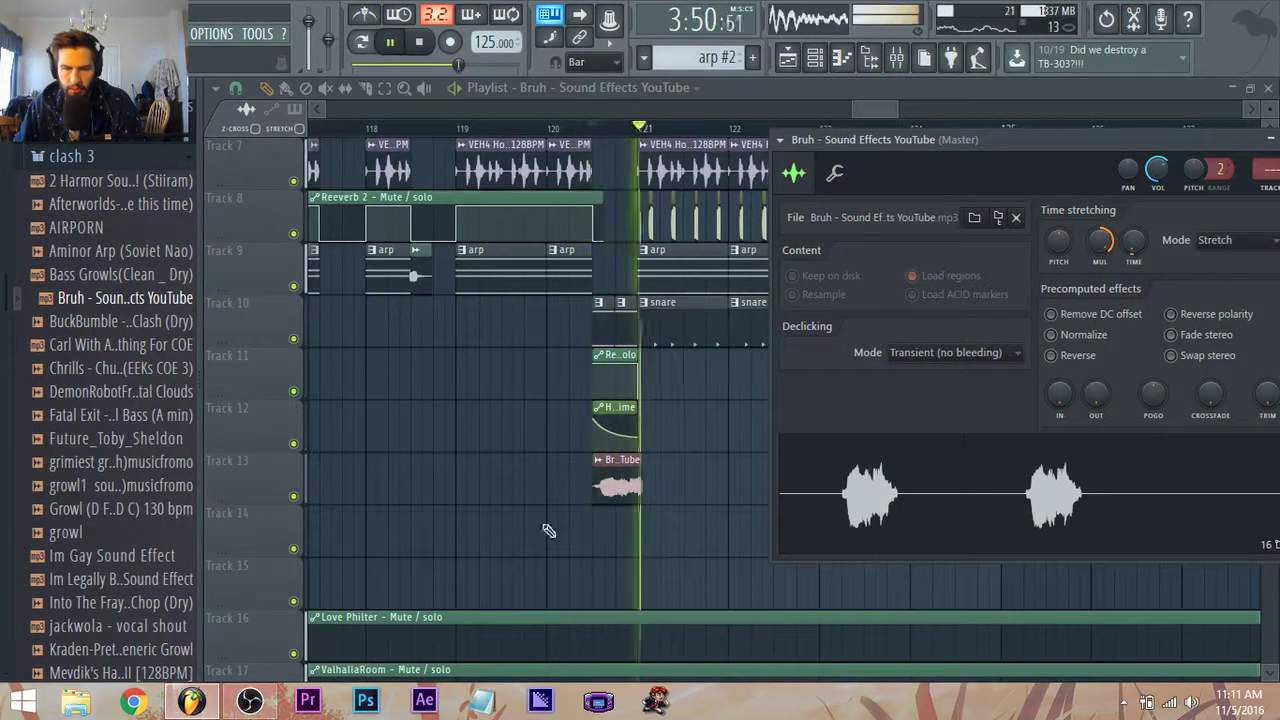
key(space)
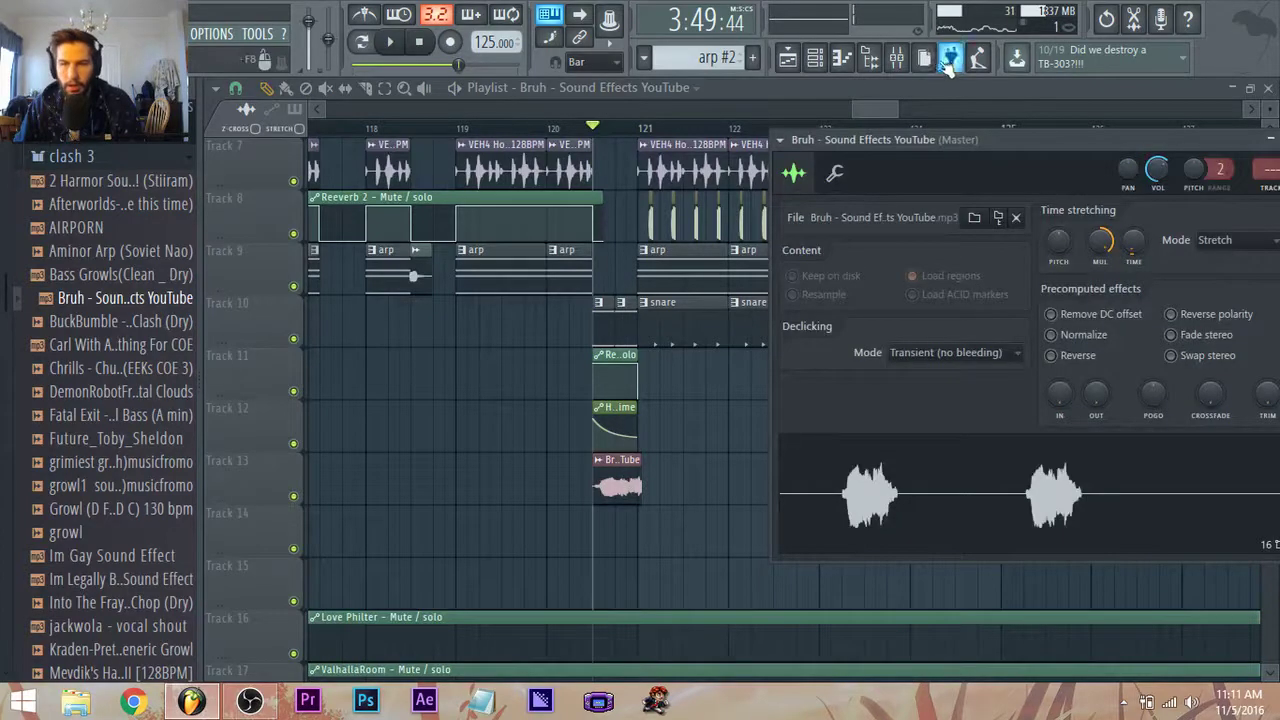
Route the Bruh sample's channel to the Harmor #17 mixer track, insert 55, and audition it.
click(897, 58)
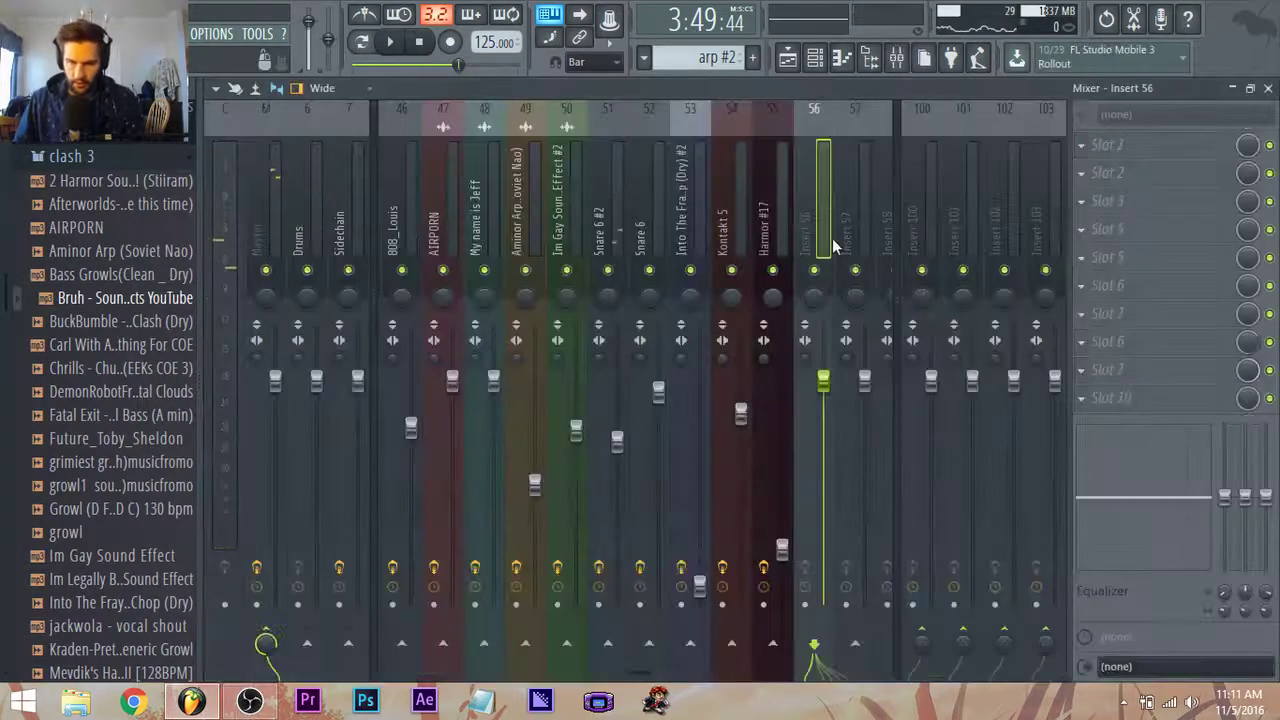
click(780, 240)
right_click(780, 243)
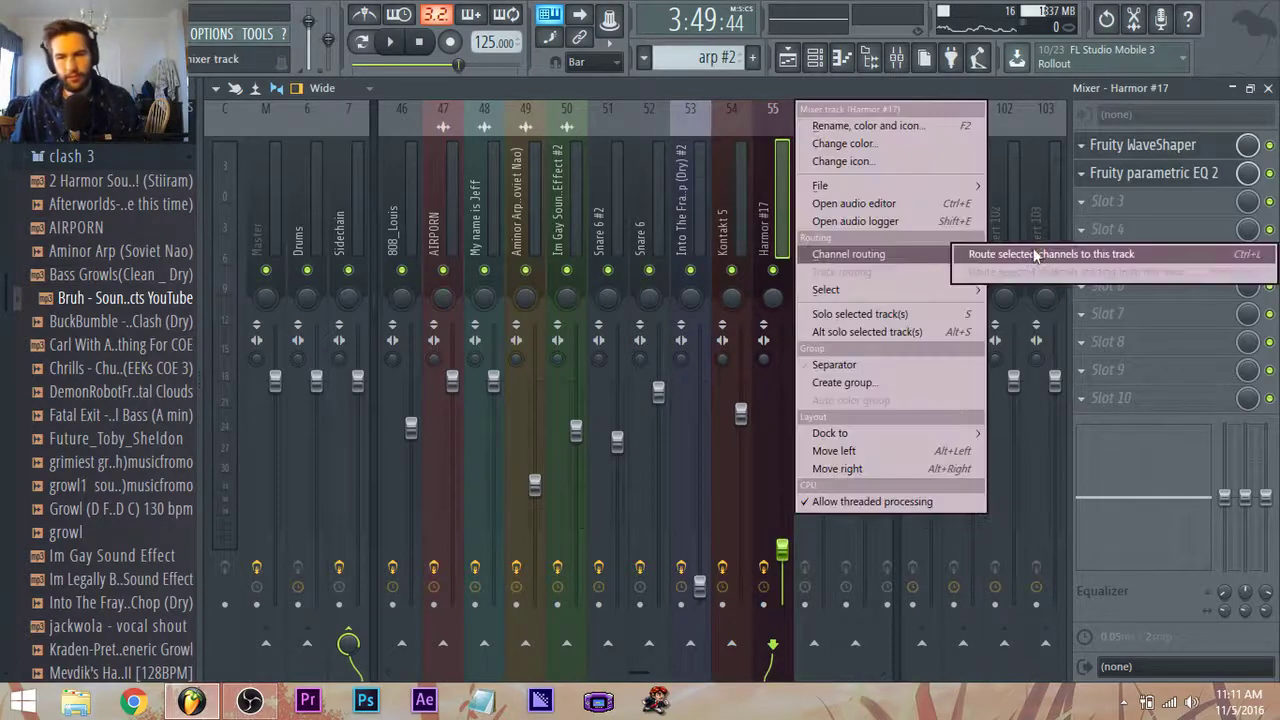
mouse_move(860, 254)
click(1030, 252)
key(space)
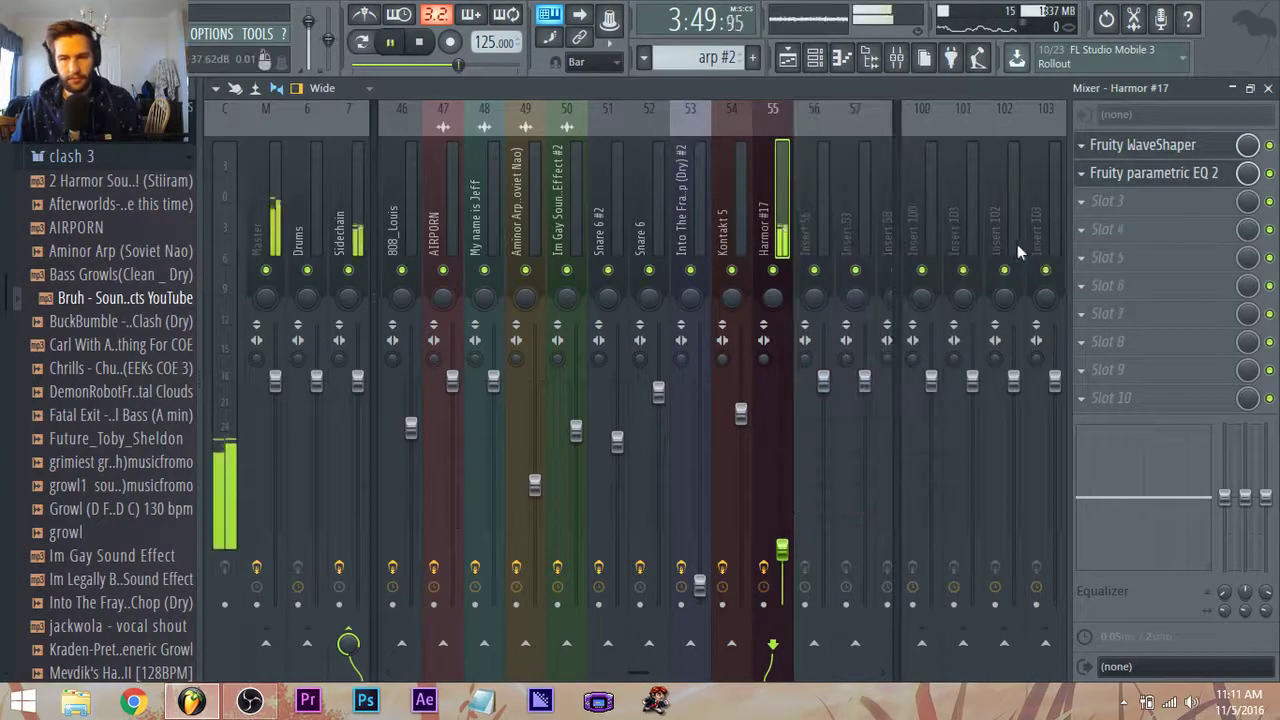
Raise the Bruh sample's channel volume and replay the gap before bar 121 to check it.
click(787, 58)
key(space)
double_click(617, 487)
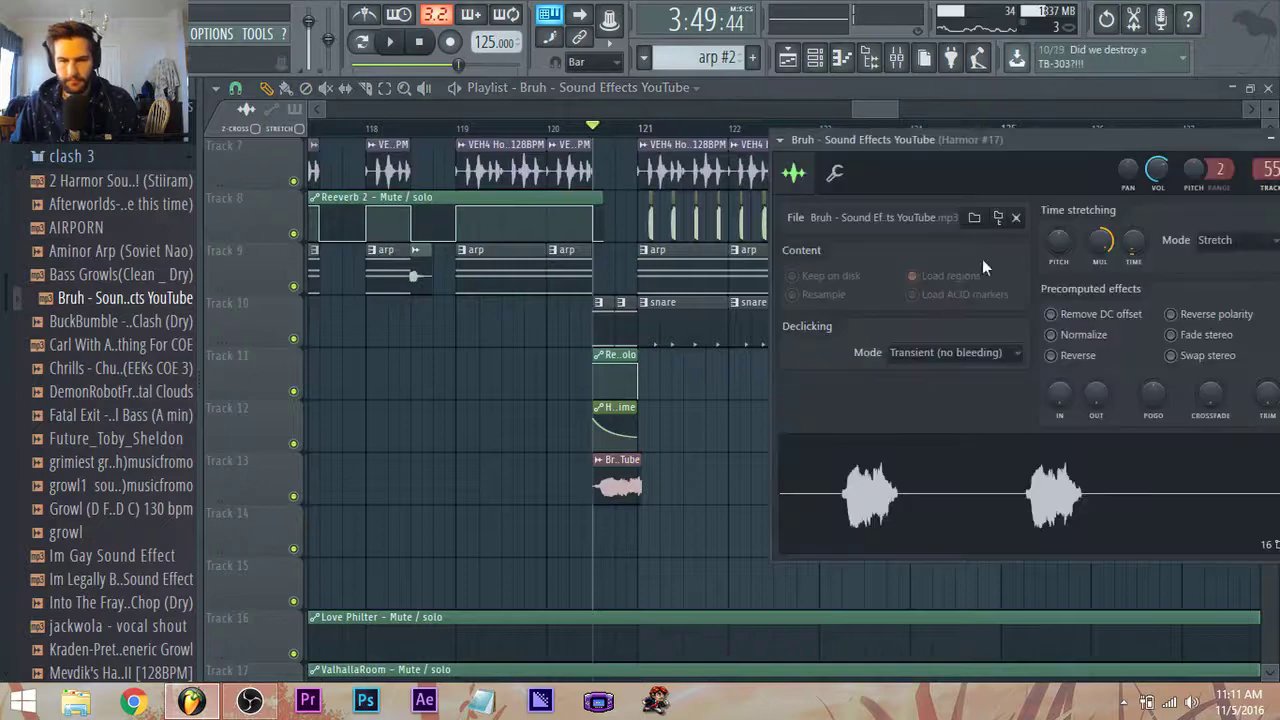
key(space)
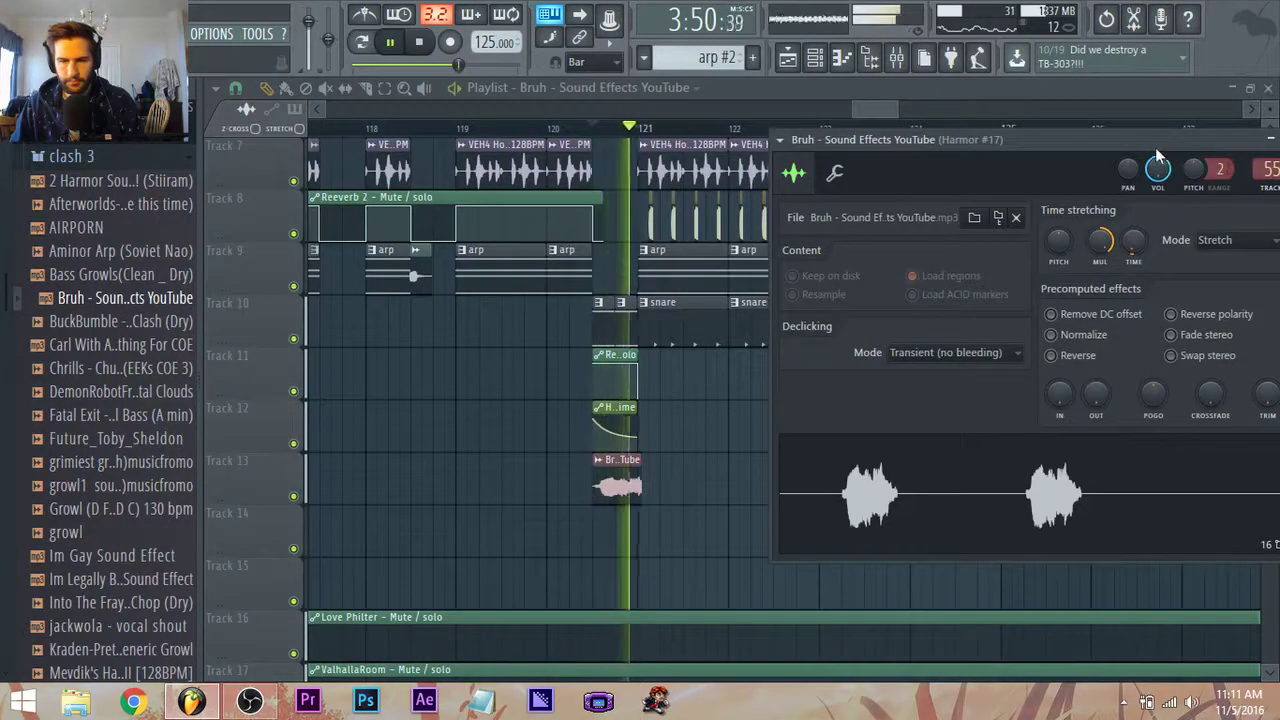
key(space)
key(space)
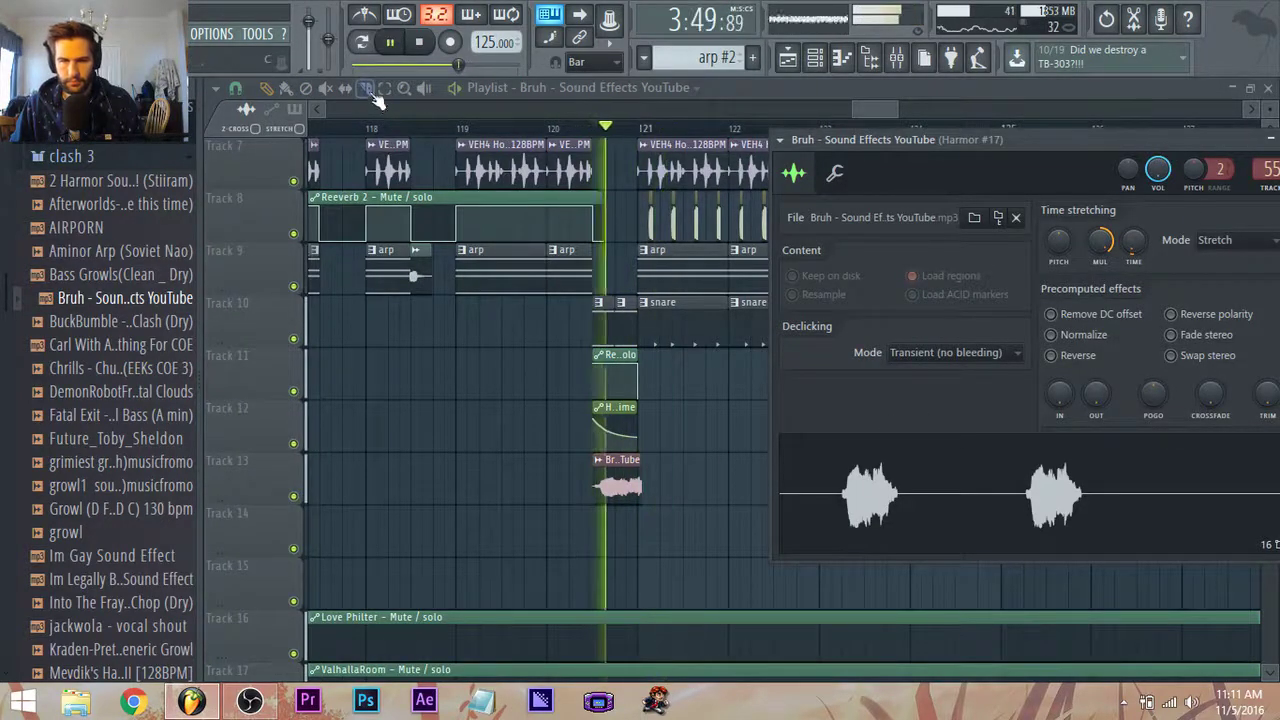
Slice the Bruh clip on Track 13 at bar 121 and delete the leftover piece after the cut.
click(366, 89)
scroll(655, 457, up, 3)
drag(622, 453, 622, 486)
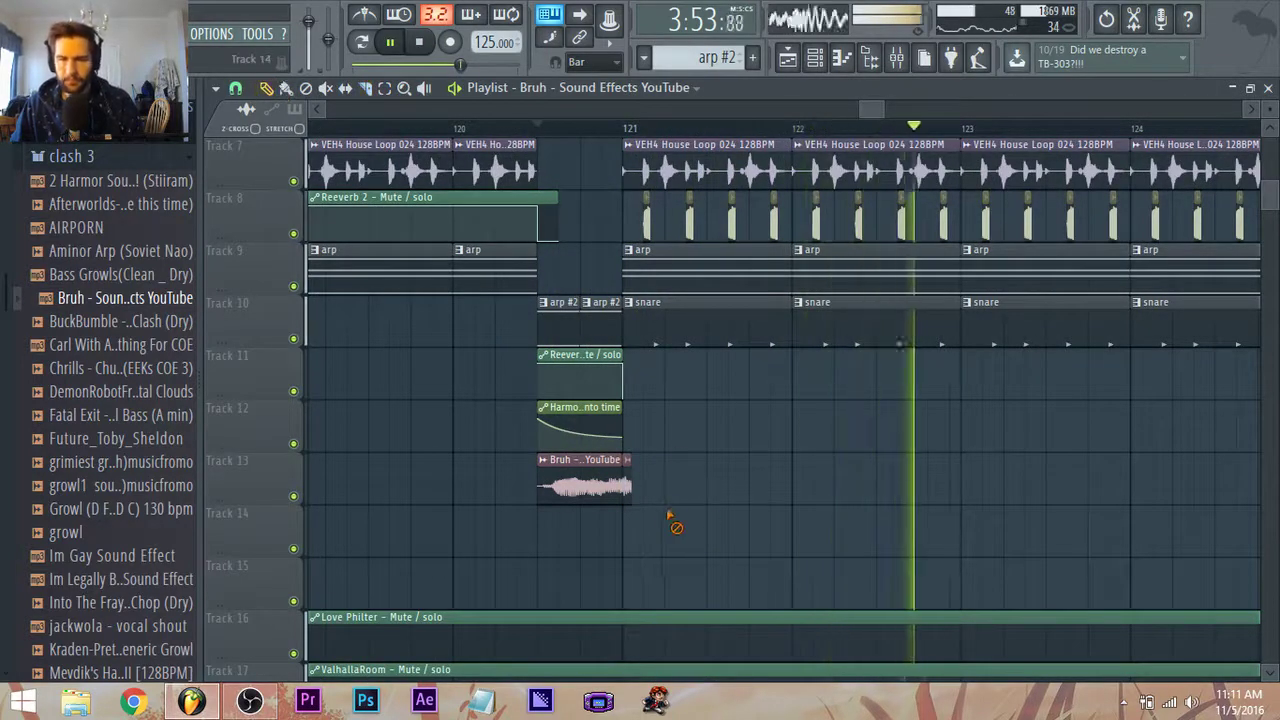
right_click(629, 498)
Lower the Snare 6 #2 mixer track's level slightly while playing it soloed from bar 73, and end the solo.
scroll(650, 540, down, 5)
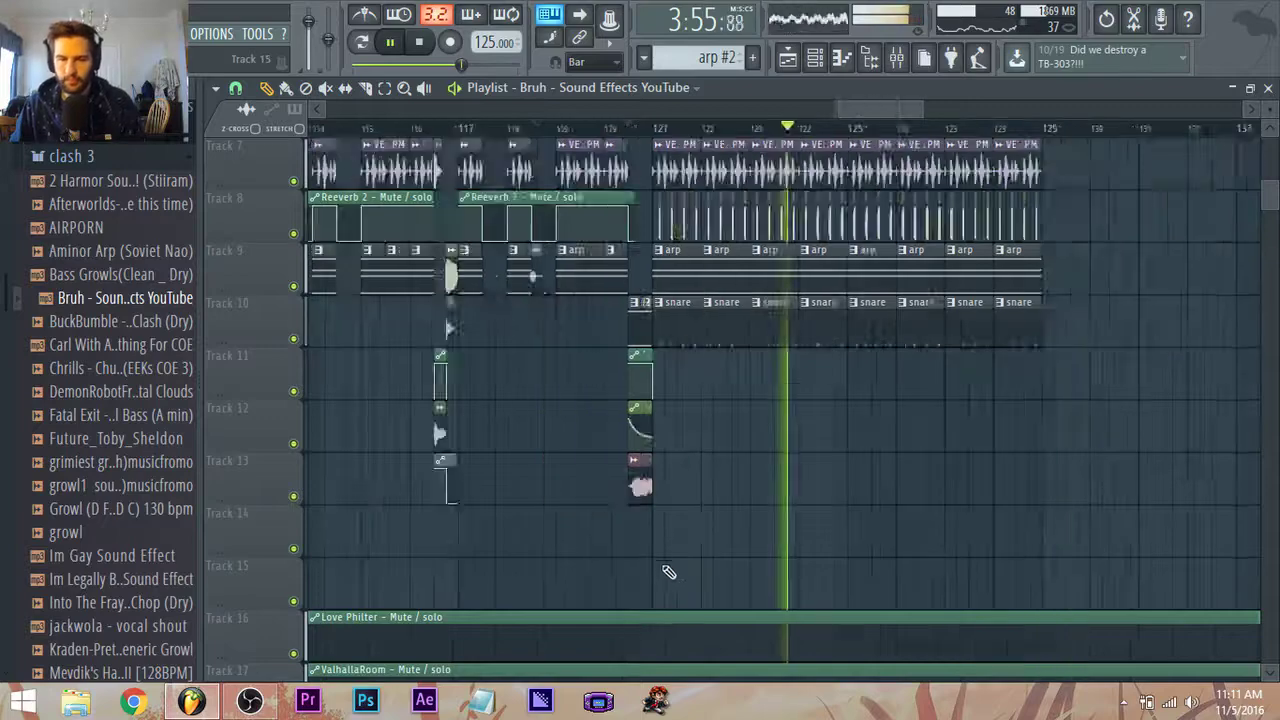
key(space)
drag(769, 118, 634, 130)
scroll(704, 228, up, 3)
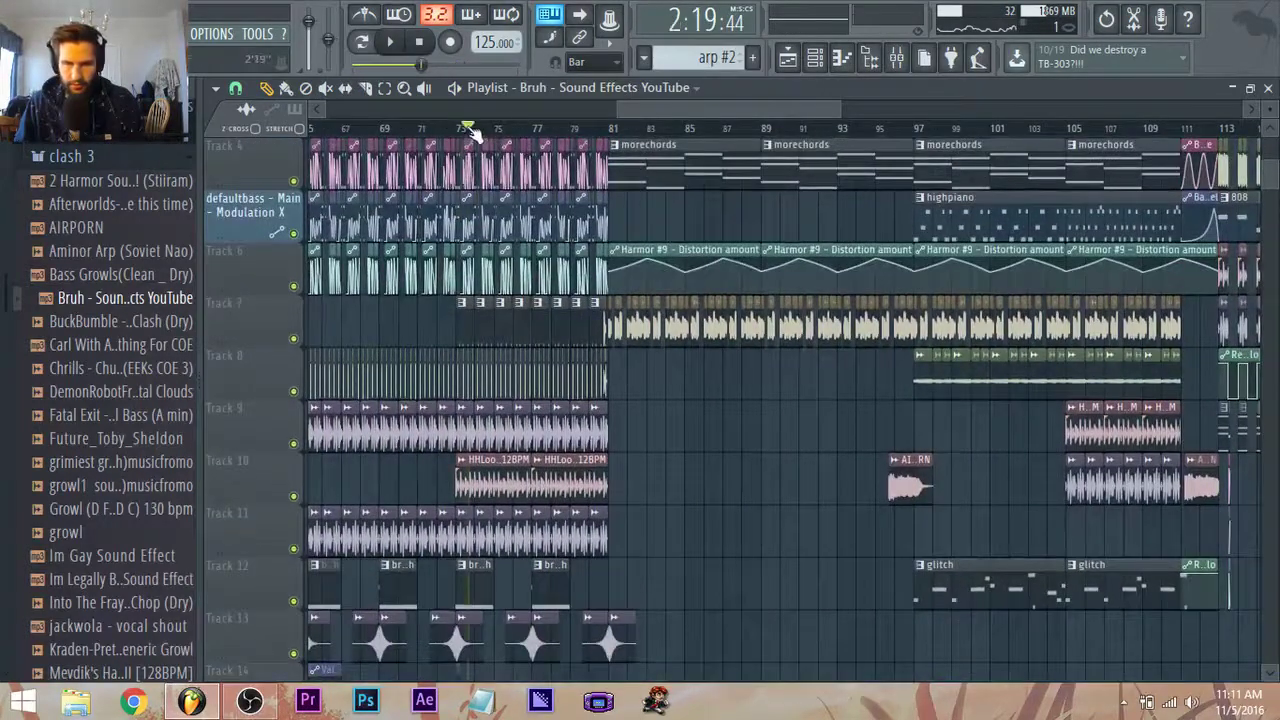
key(space)
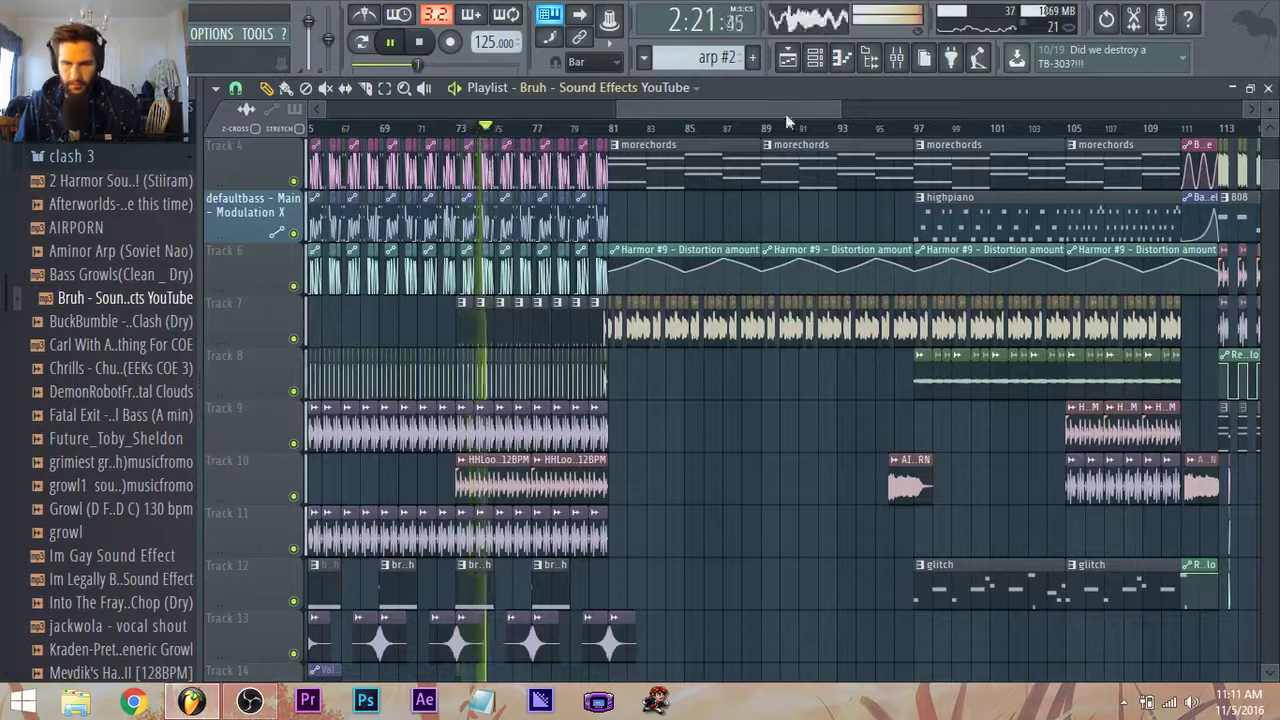
key(space)
click(897, 57)
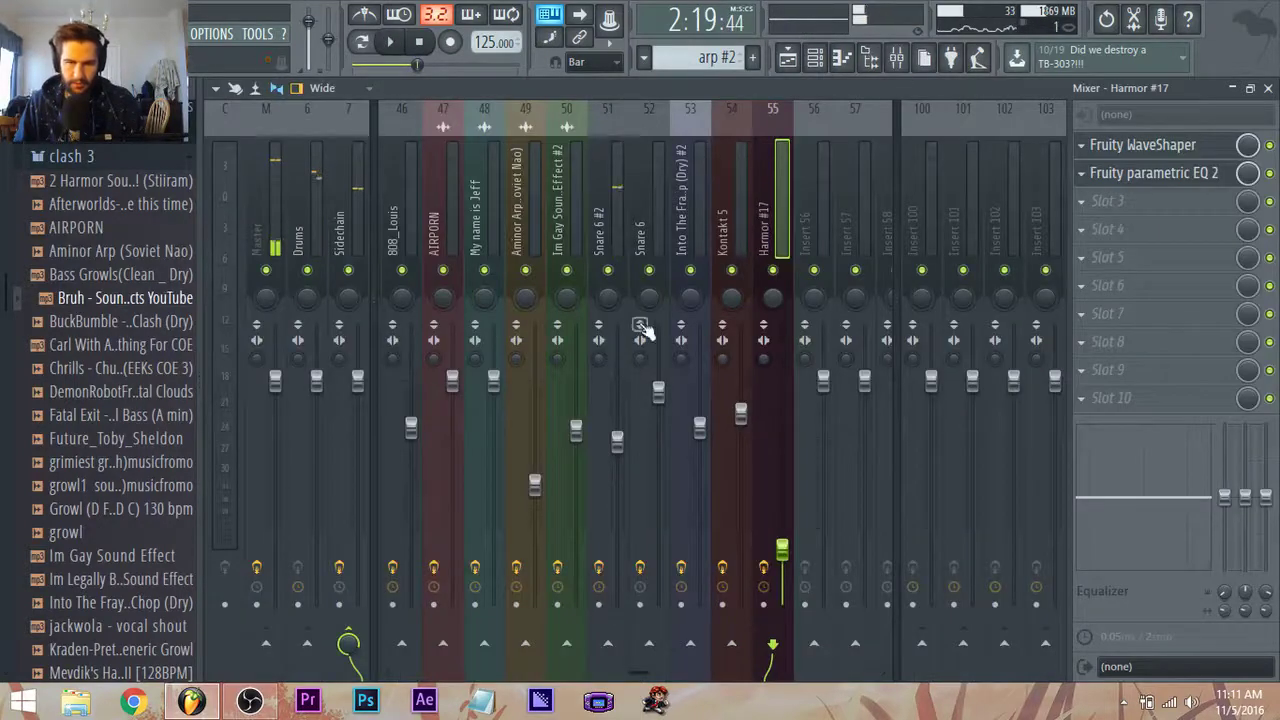
key(space)
drag(617, 440, 618, 470)
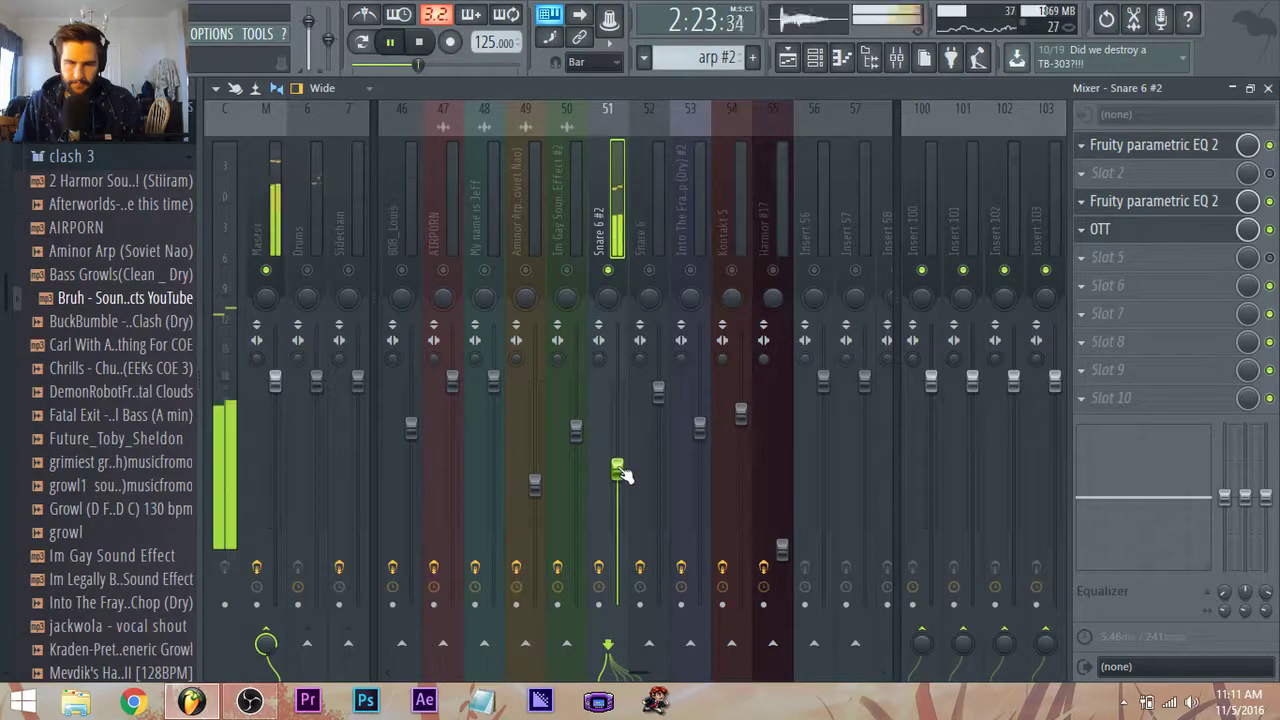
right_click(608, 270)
click(788, 58)
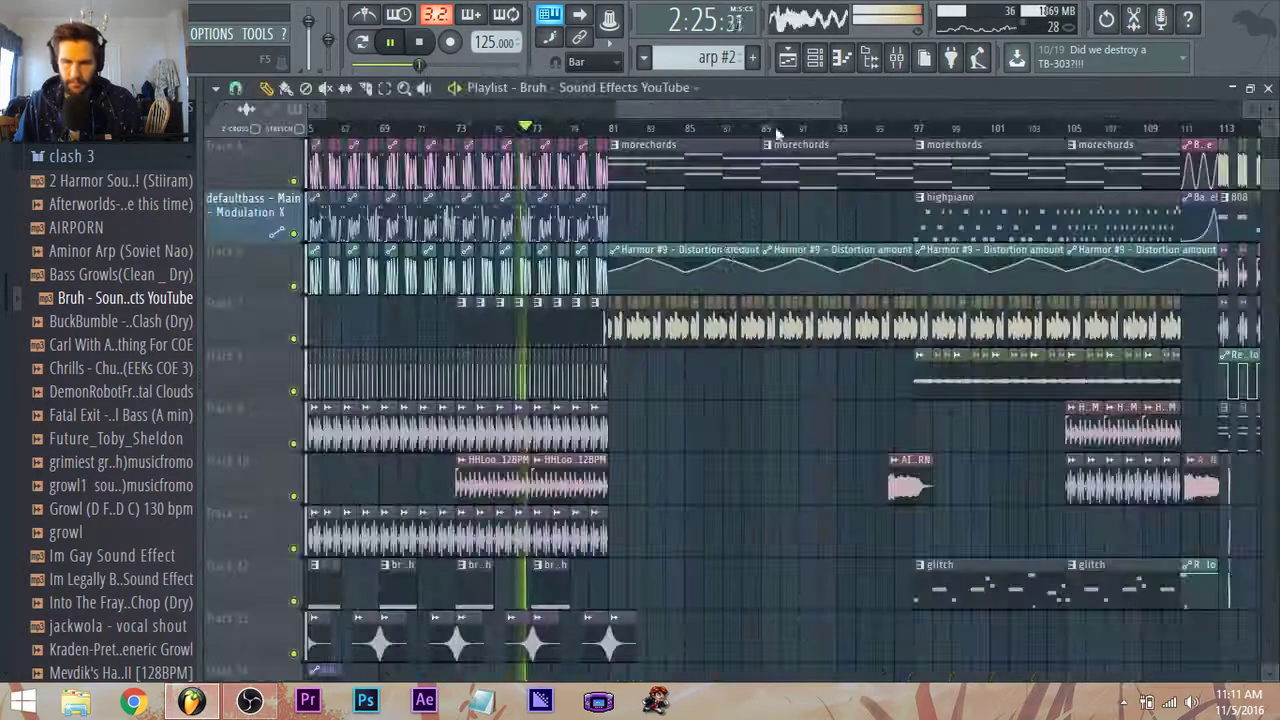
Audition the gap before bar 121 and lengthen the Bruh clip on Track 13 to start just before the gap and run past bar 121.
scroll(774, 277, down, 6)
scroll(991, 351, up, 3)
scroll(872, 355, up, 2)
key(space)
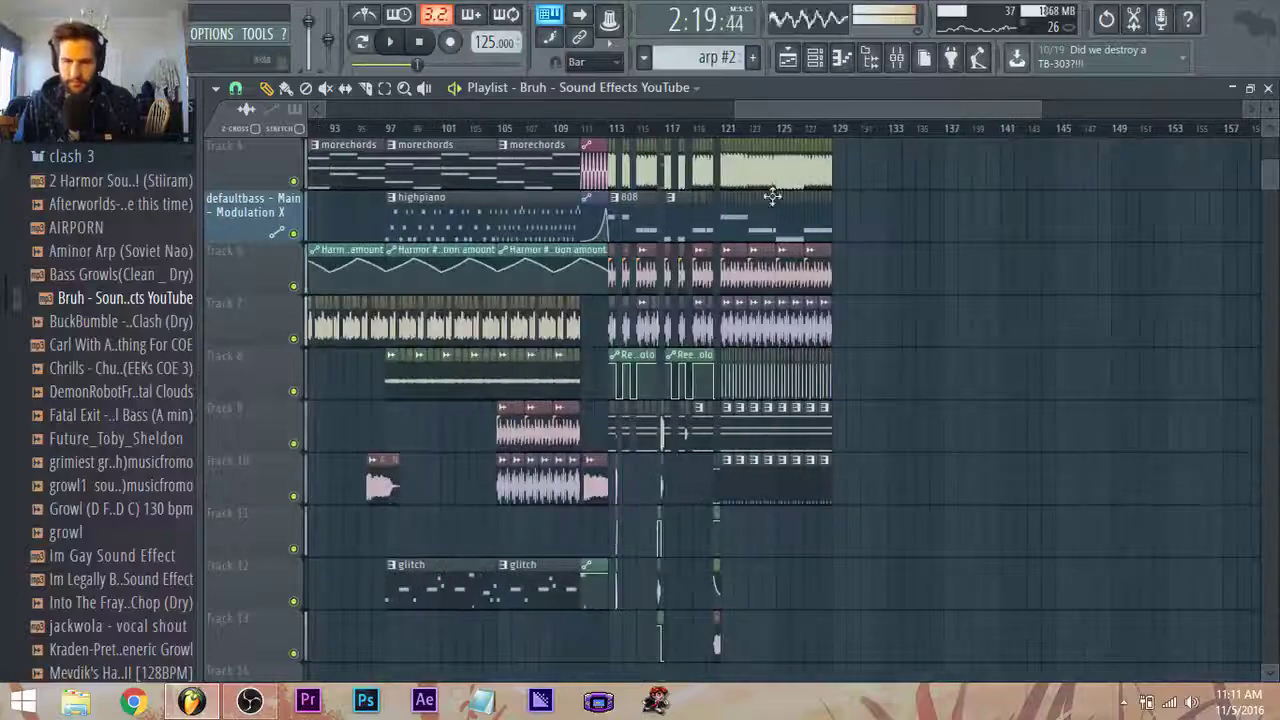
click(718, 128)
key(space)
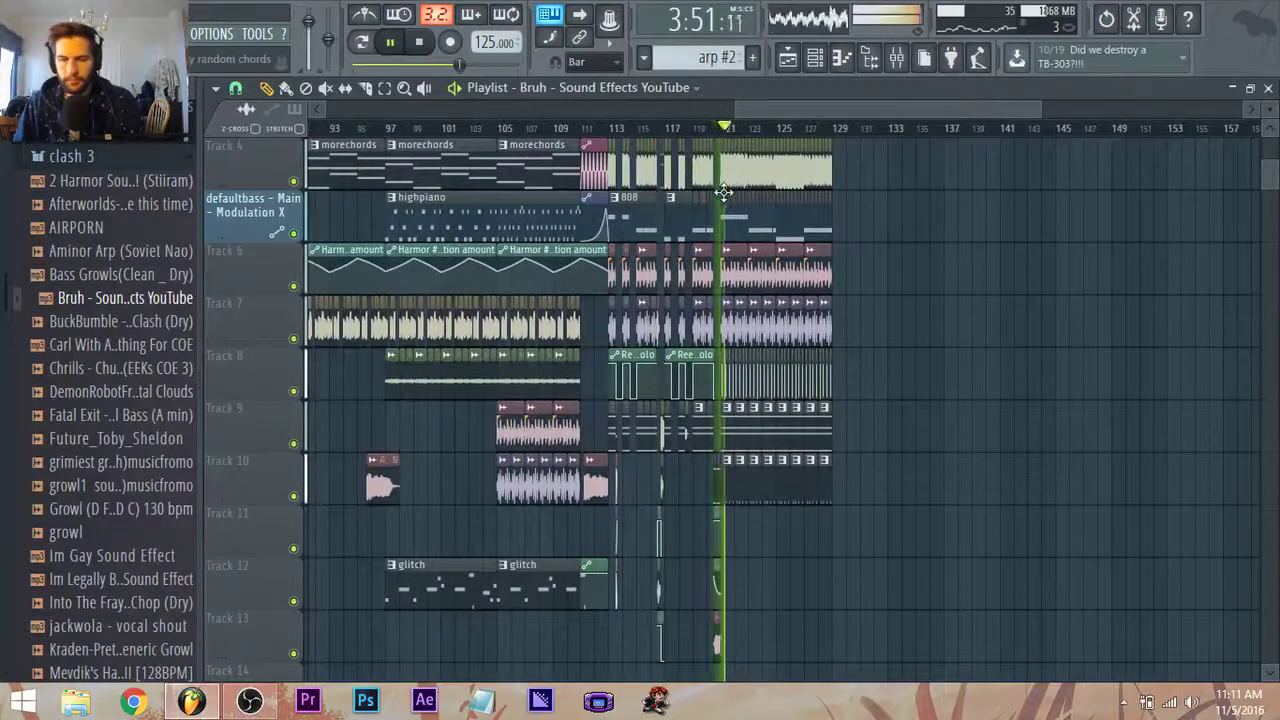
scroll(724, 194, up, 4)
scroll(728, 372, down, 4)
key(space)
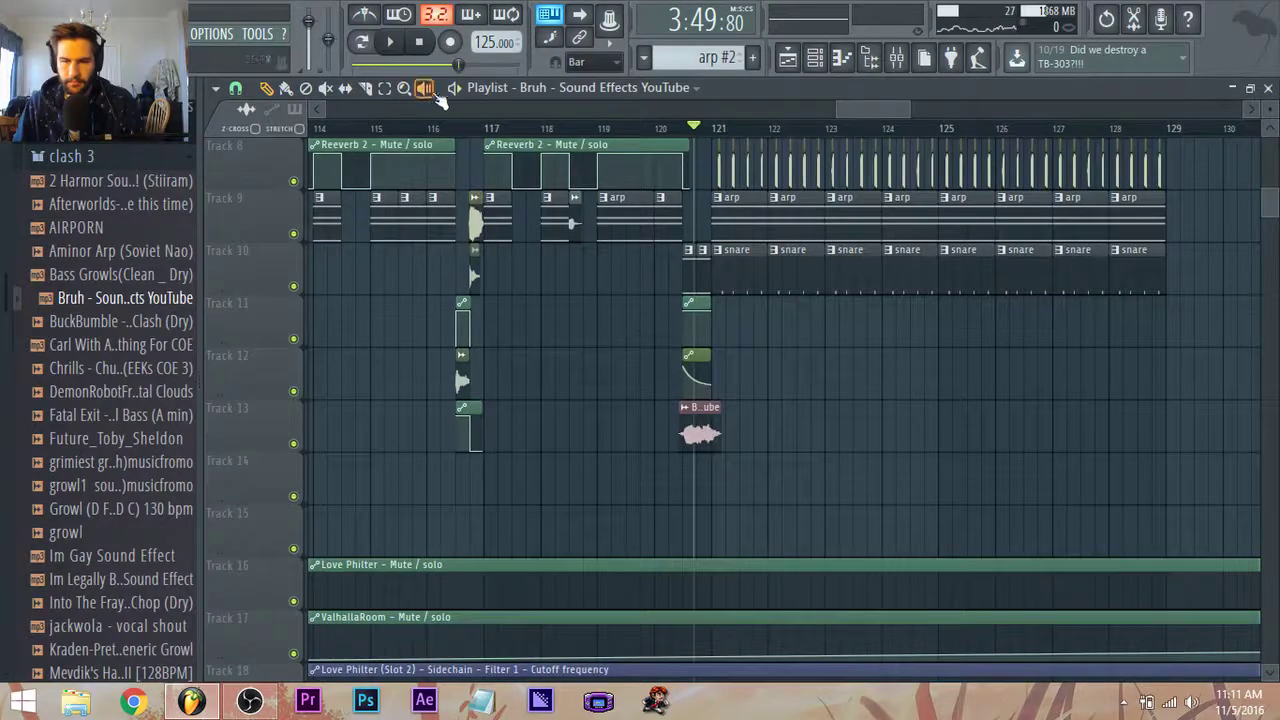
Cut the lengthened Bruh clip on Track 13 at bar 121 again and remove the piece that overruns it.
key(space)
scroll(690, 430, up, 2)
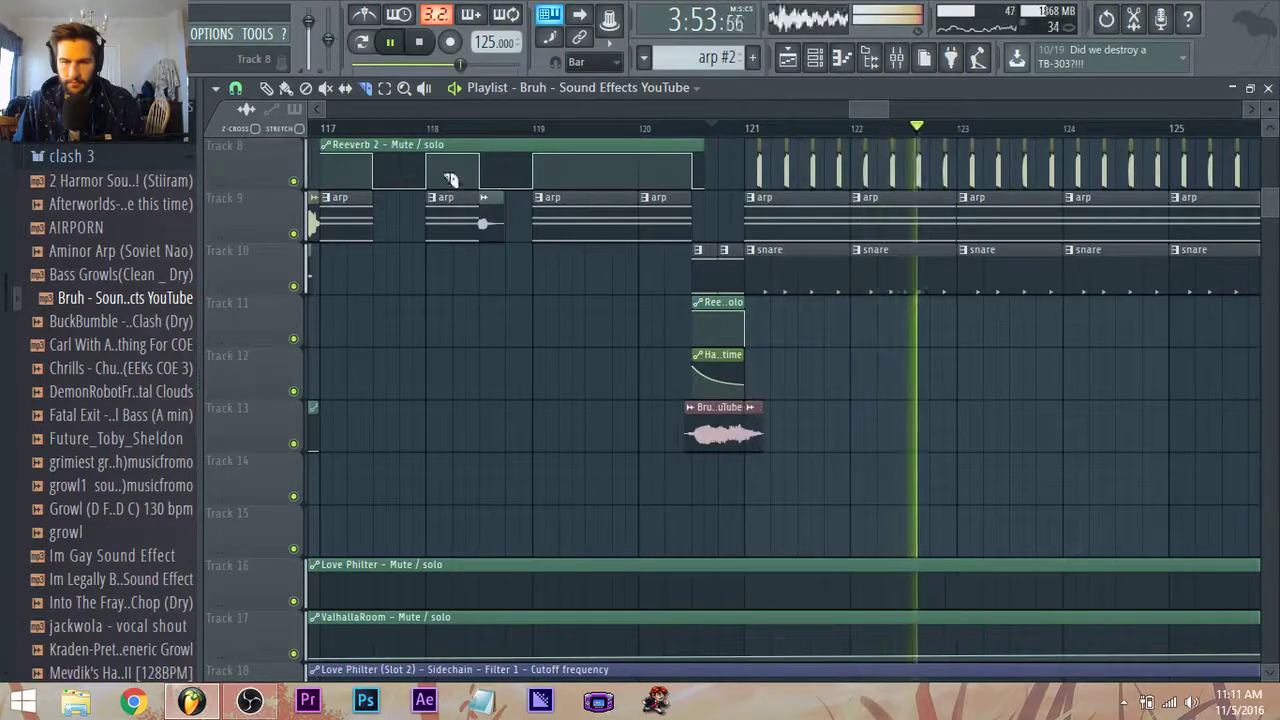
click(266, 88)
right_click(756, 420)
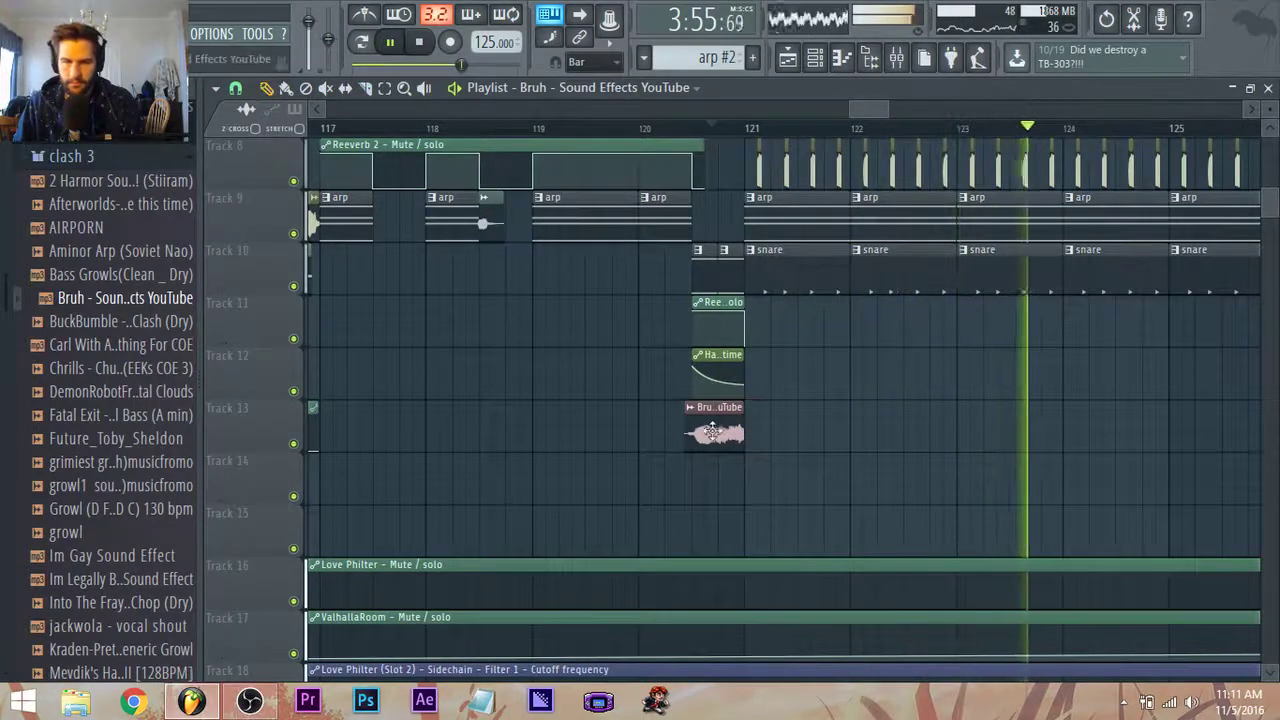
Lower the Bruh sample's time-stretching pitch in its channel settings and switch playback to pattern mode.
scroll(855, 450, down, 5)
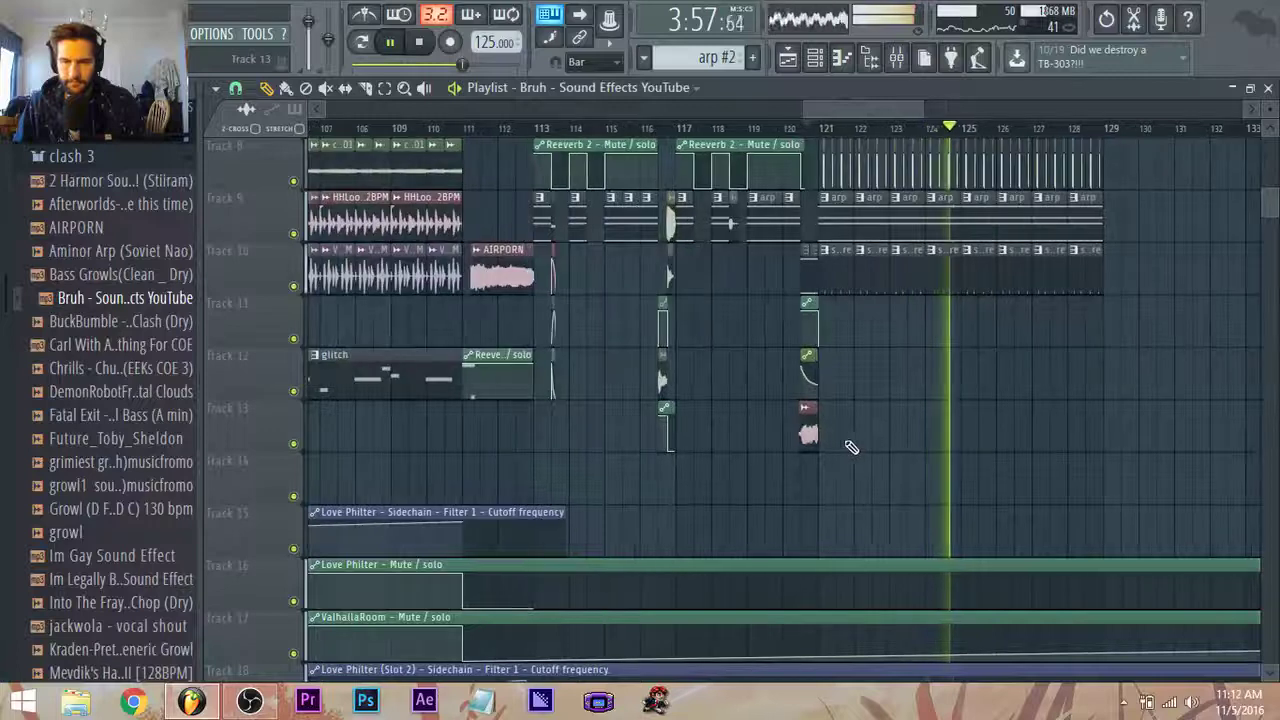
scroll(851, 447, up, 2)
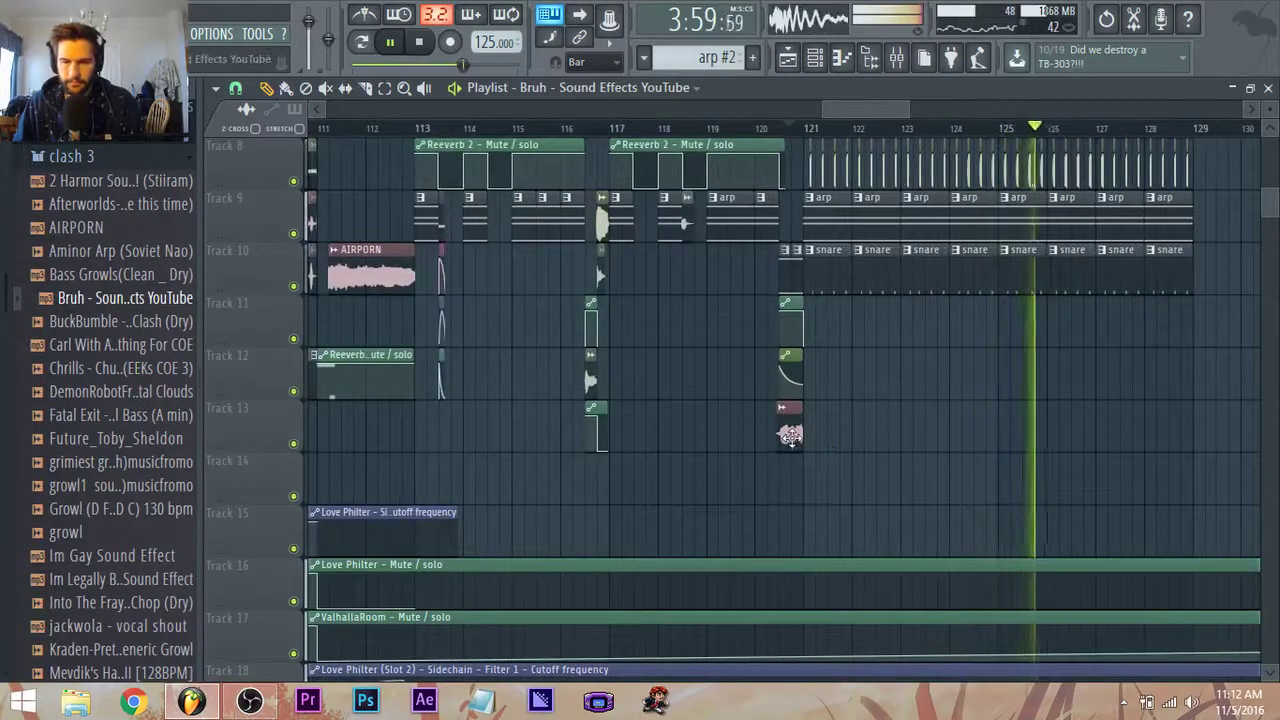
double_click(790, 435)
click(362, 42)
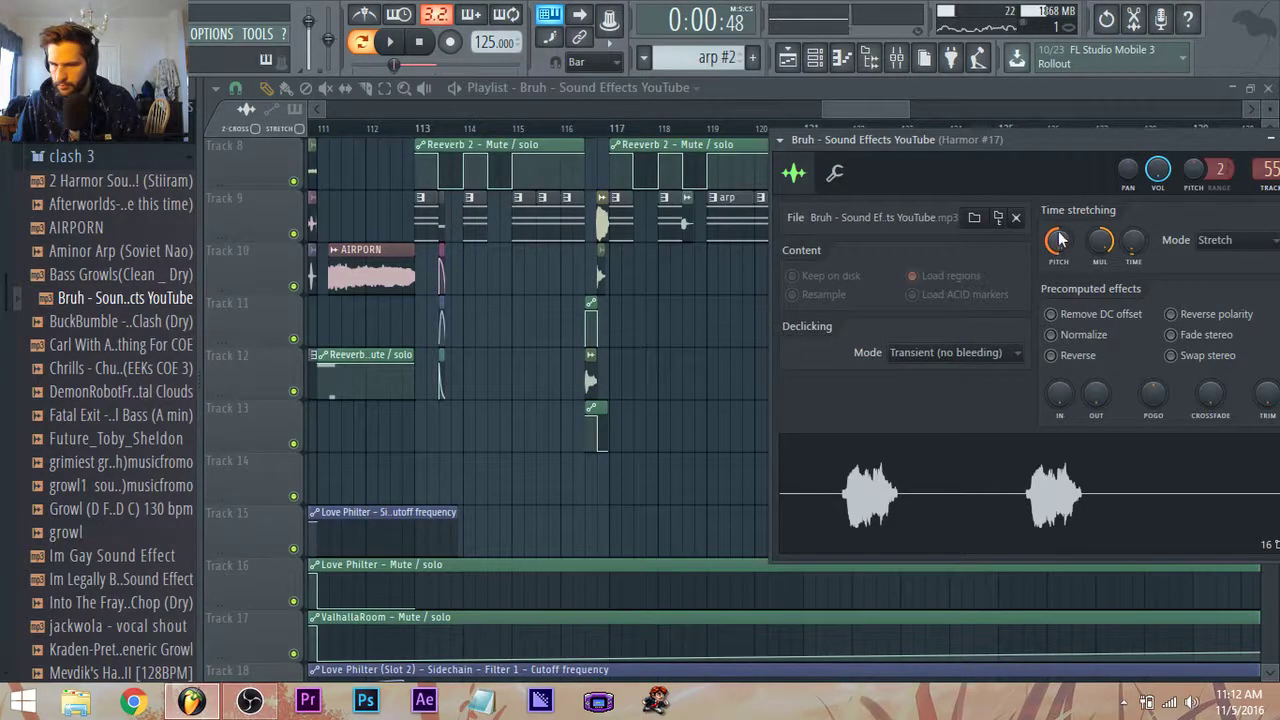
Open the channel settings of the Bruh clip on Track 13 and play the gap before bar 121 several times.
click(857, 104)
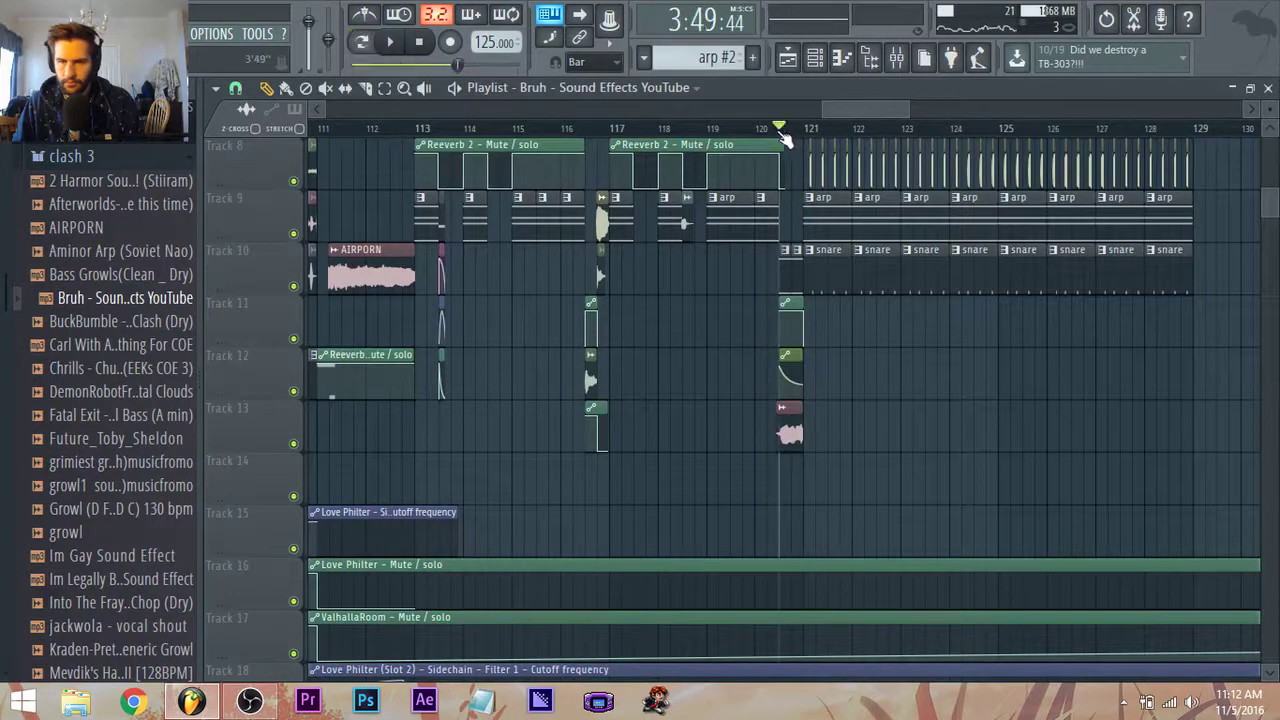
scroll(785, 138, up, 2)
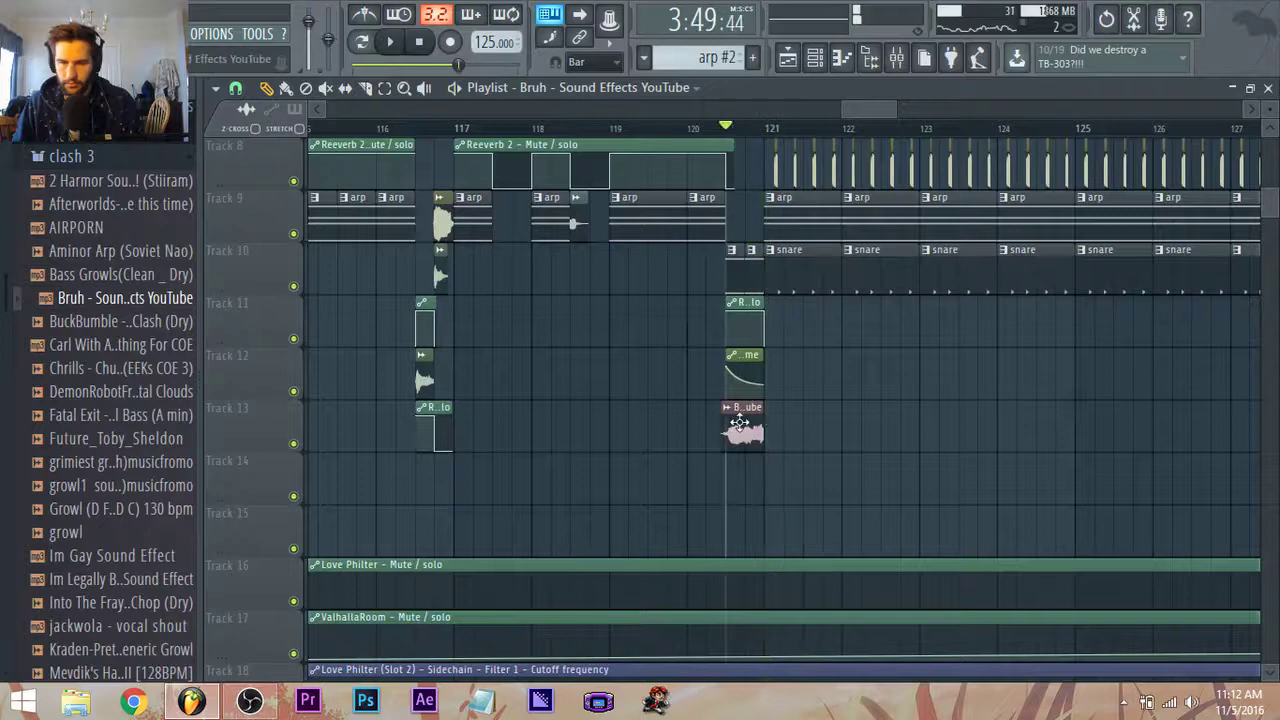
double_click(747, 411)
key(space)
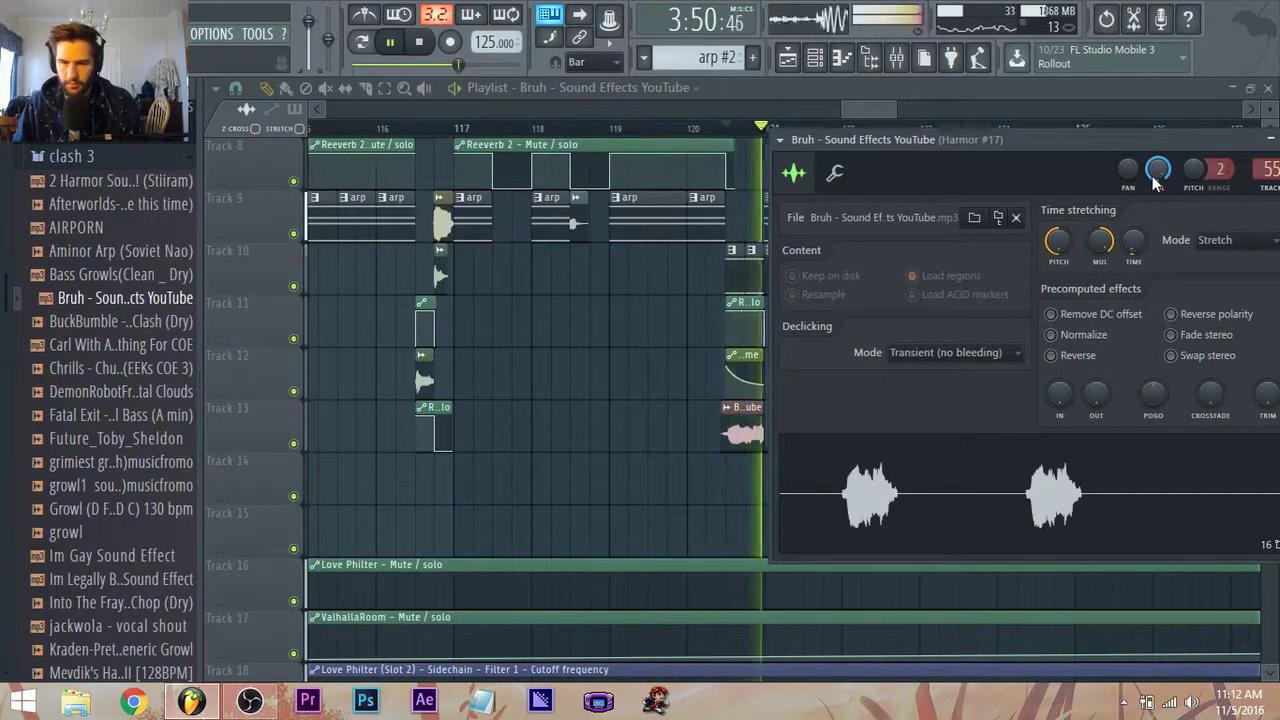
key(space)
key(space)
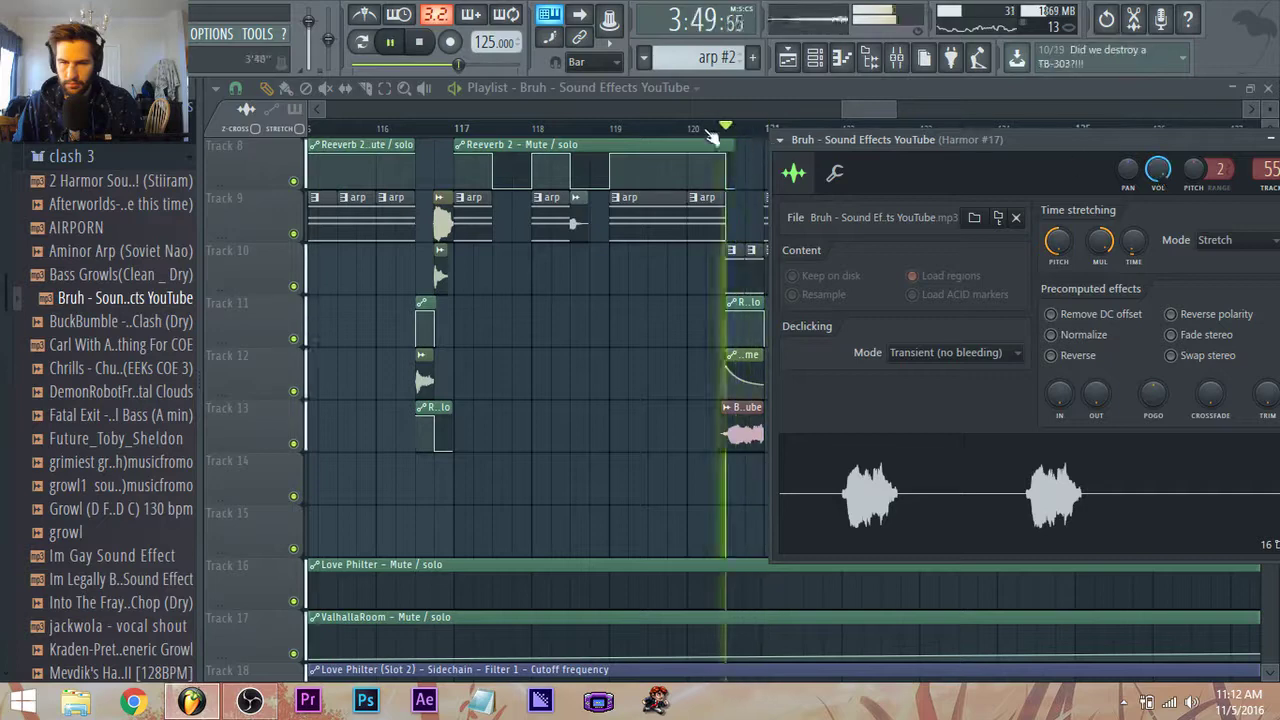
click(607, 128)
scroll(779, 262, up, 3)
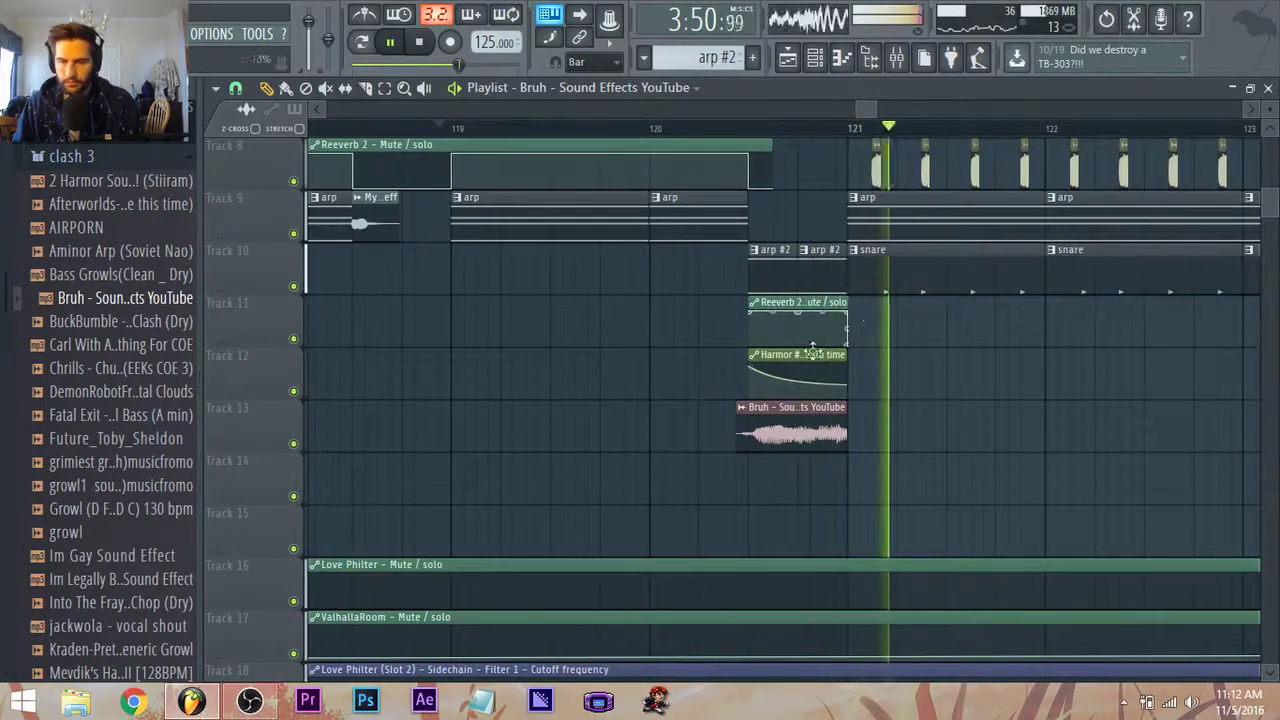
key(space)
Create an automation clip for the Fruity WaveShaper's mix level on the Harmor #17 mixer track and remove its full-length clip from Track 22.
click(906, 62)
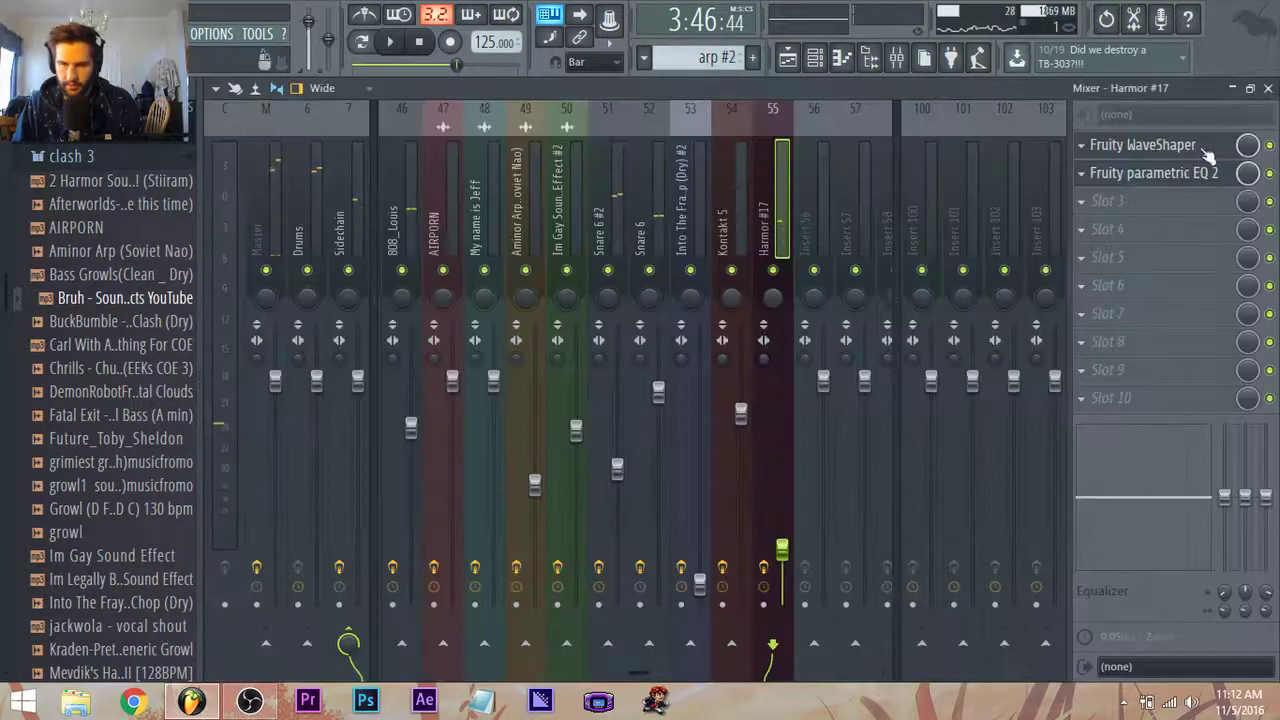
right_click(1262, 148)
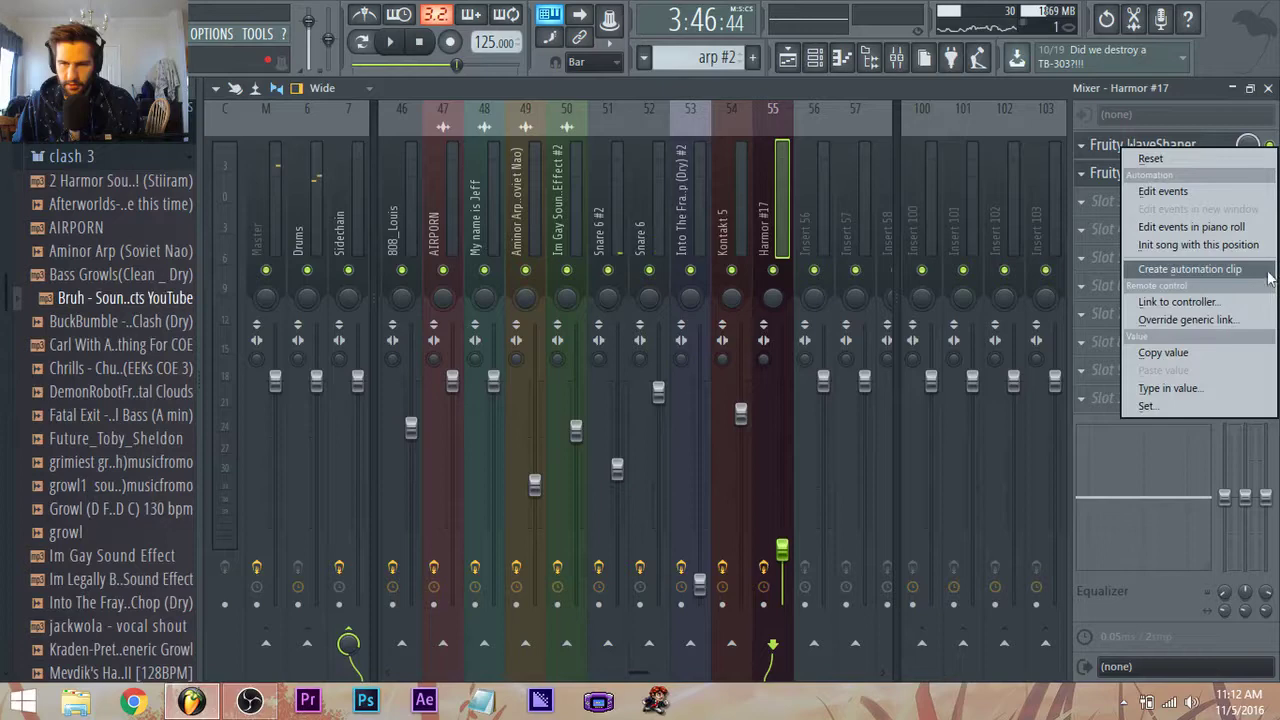
click(1190, 270)
click(786, 58)
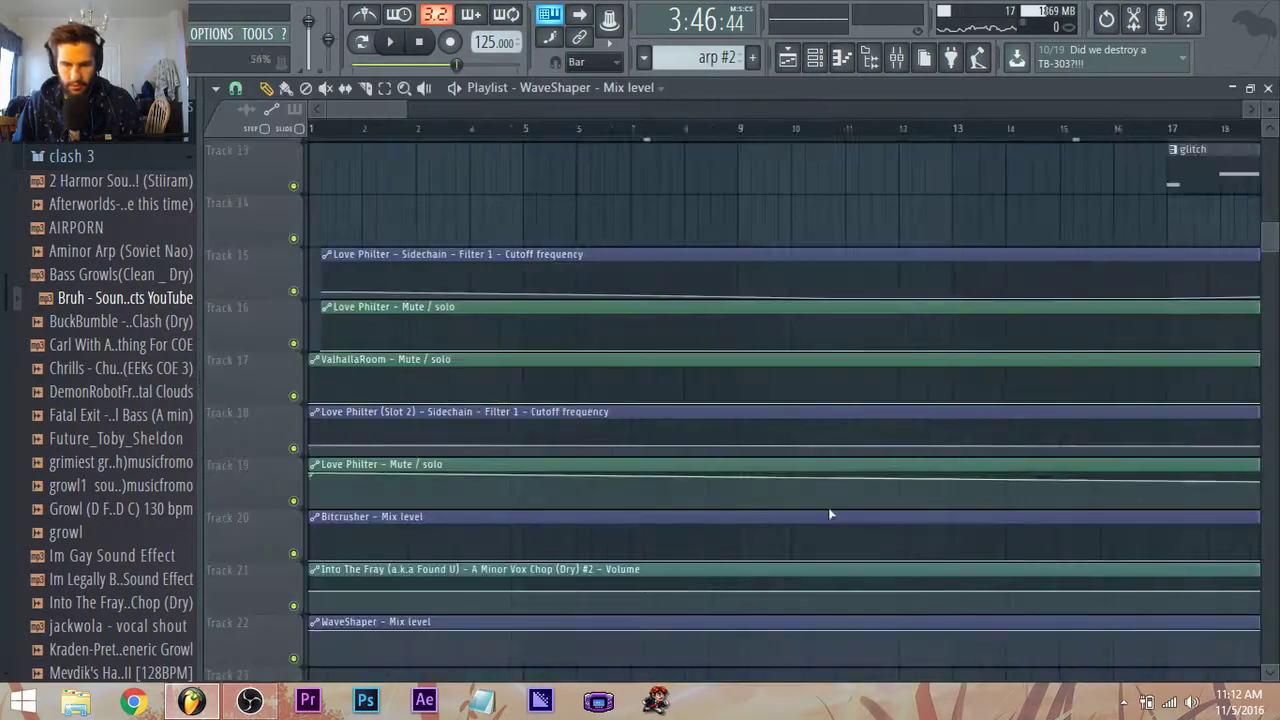
right_click(728, 623)
Place the WaveShaper mix level automation clip on Track 14, beneath the Bruh clip in the gap before bar 121.
scroll(800, 560, down, 7)
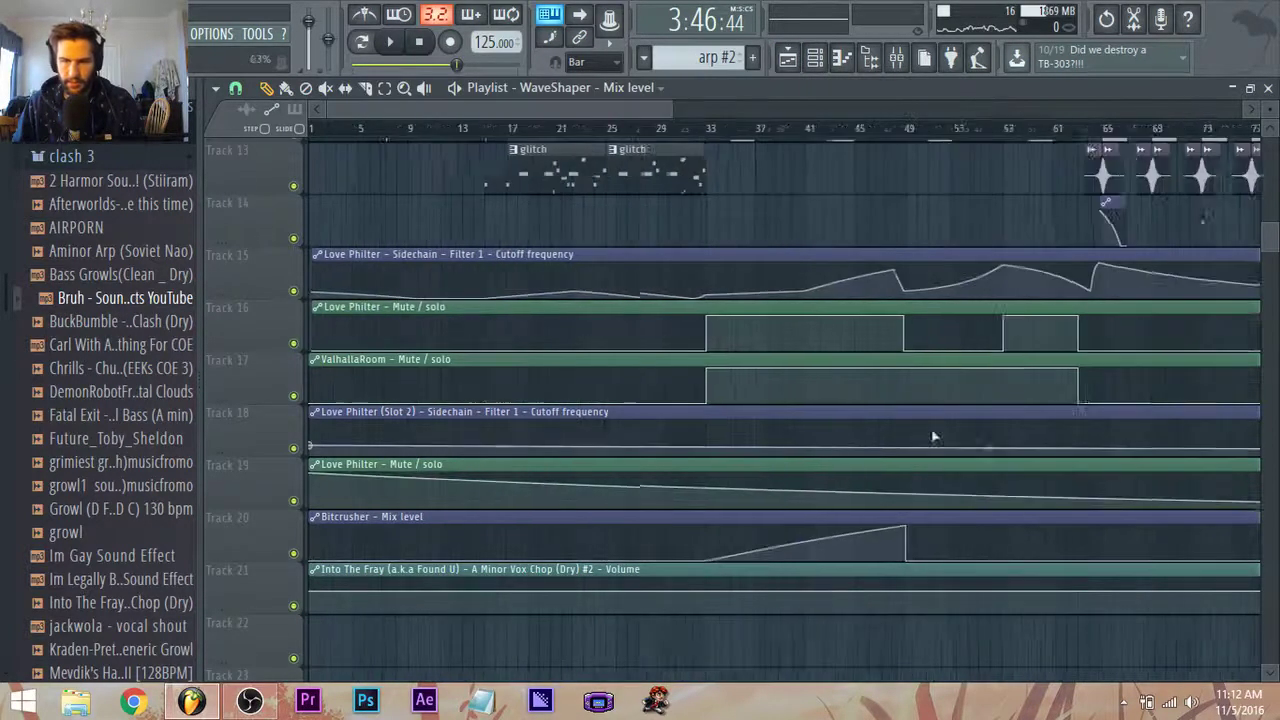
scroll(1095, 403, up, 5)
scroll(1098, 403, right, 4)
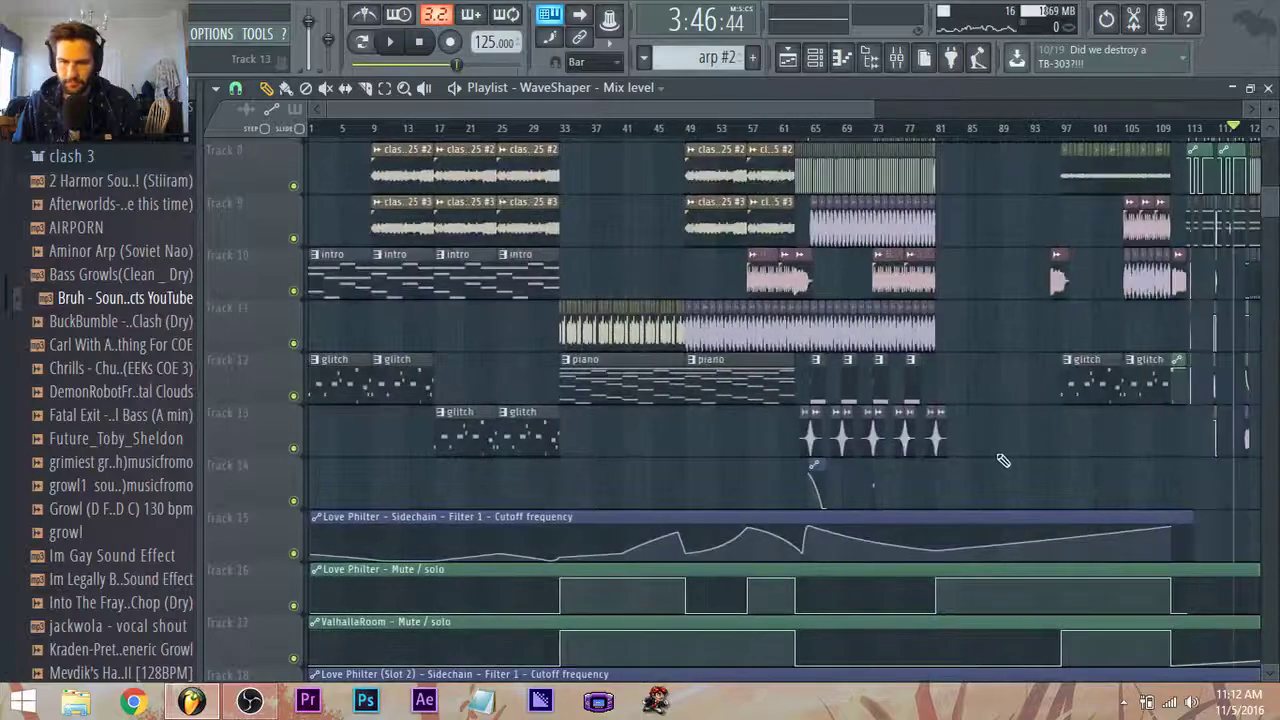
scroll(742, 440, up, 5)
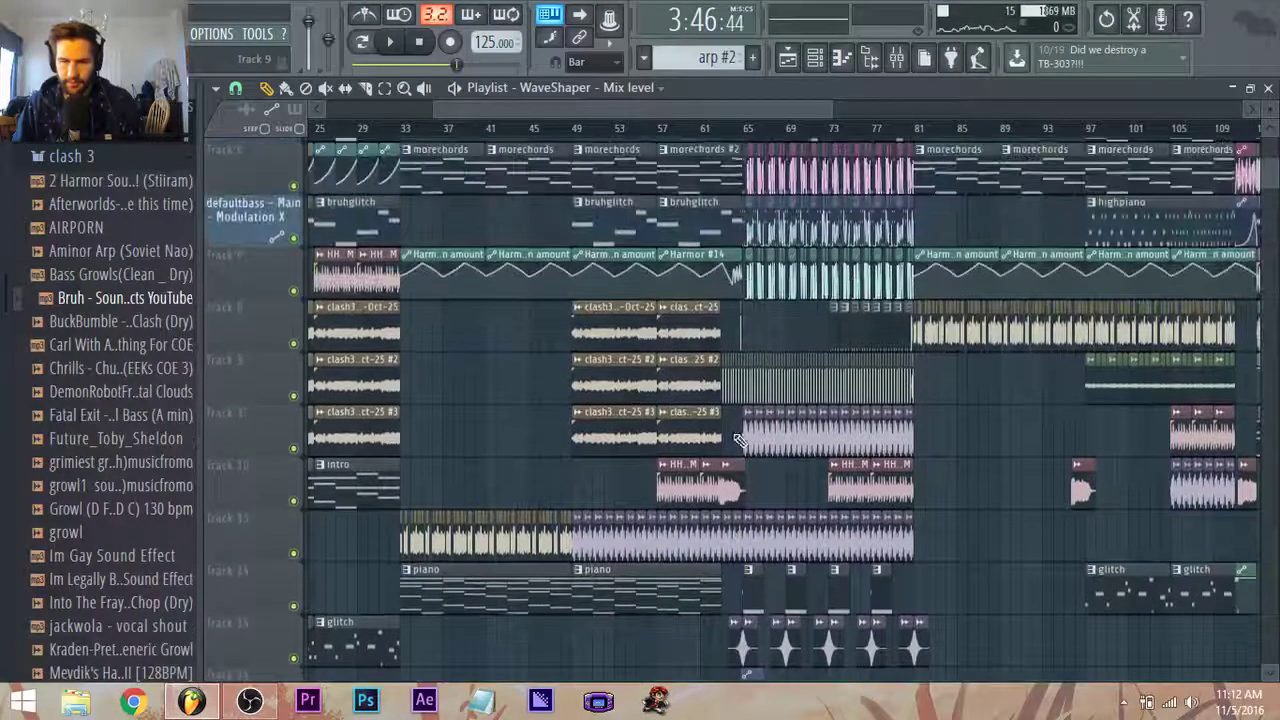
scroll(739, 440, up, 3)
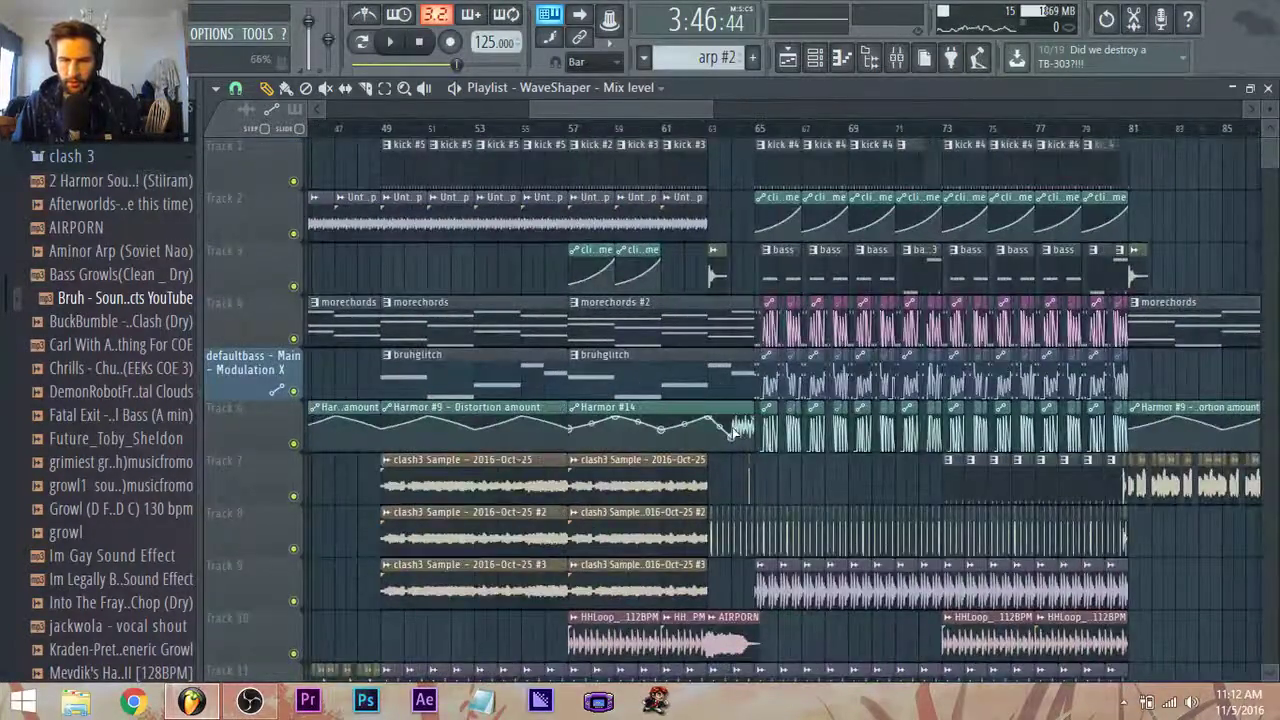
ctrl+scroll(740, 430, down, 5)
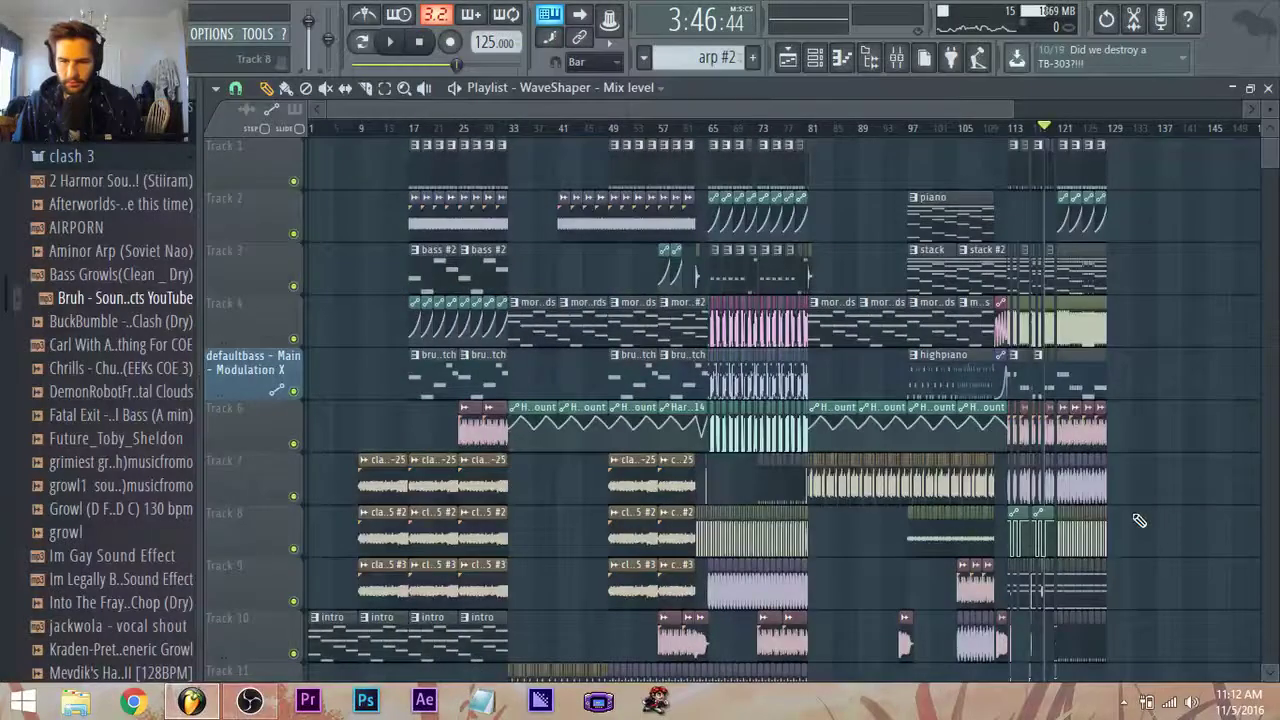
ctrl+scroll(1138, 520, up, 4)
scroll(374, 423, down, 6)
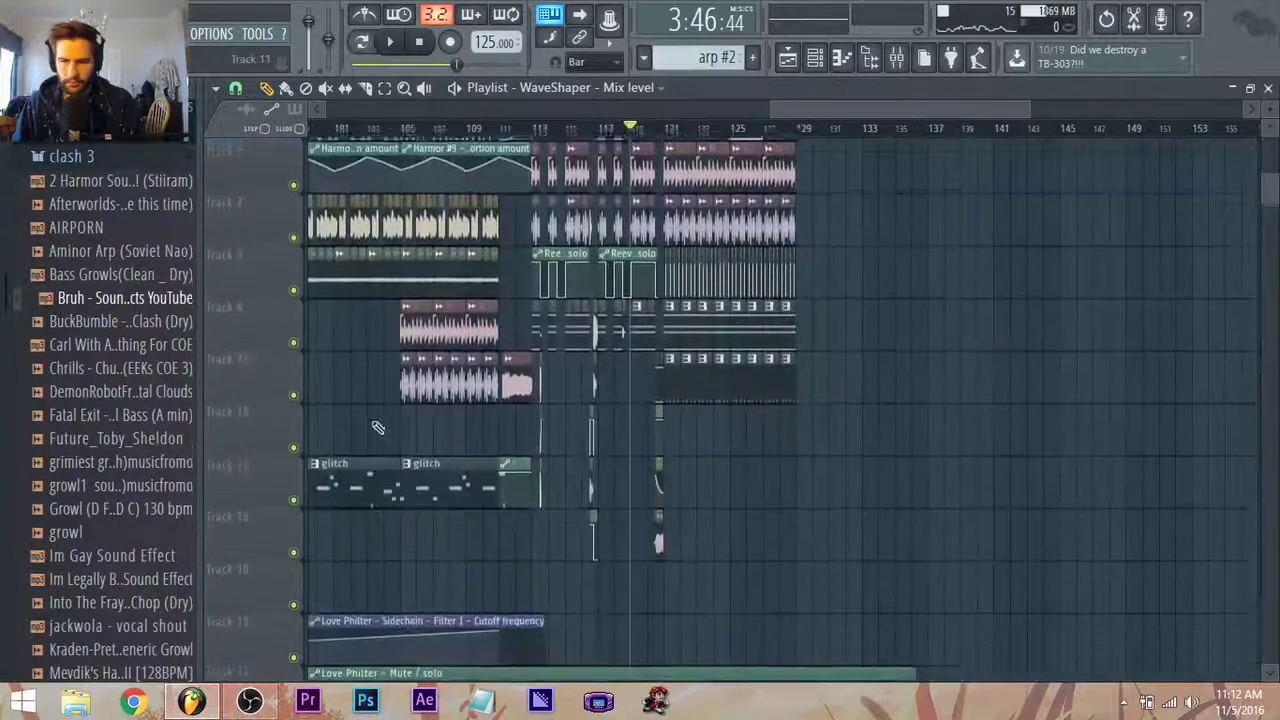
ctrl+scroll(484, 450, up, 2)
ctrl+scroll(706, 458, up, 4)
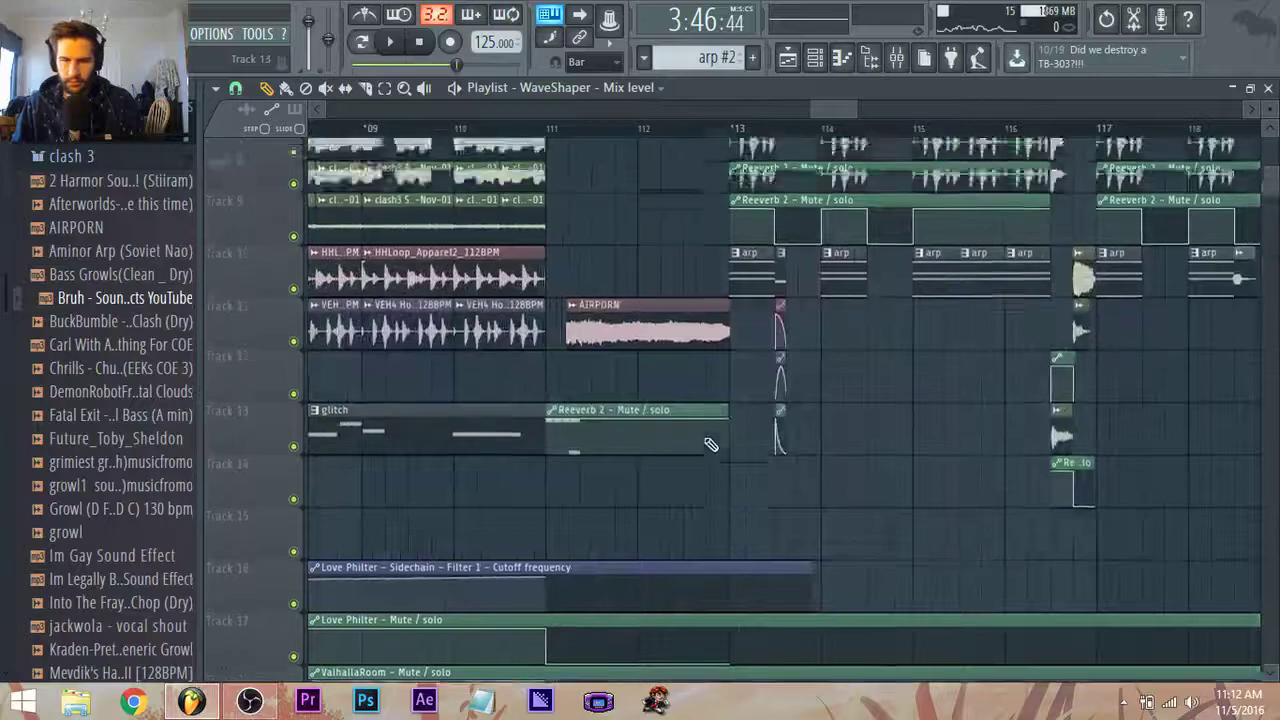
scroll(707, 440, up, 4)
scroll(709, 438, down, 4)
ctrl+scroll(790, 446, down, 5)
ctrl+scroll(1194, 480, down, 2)
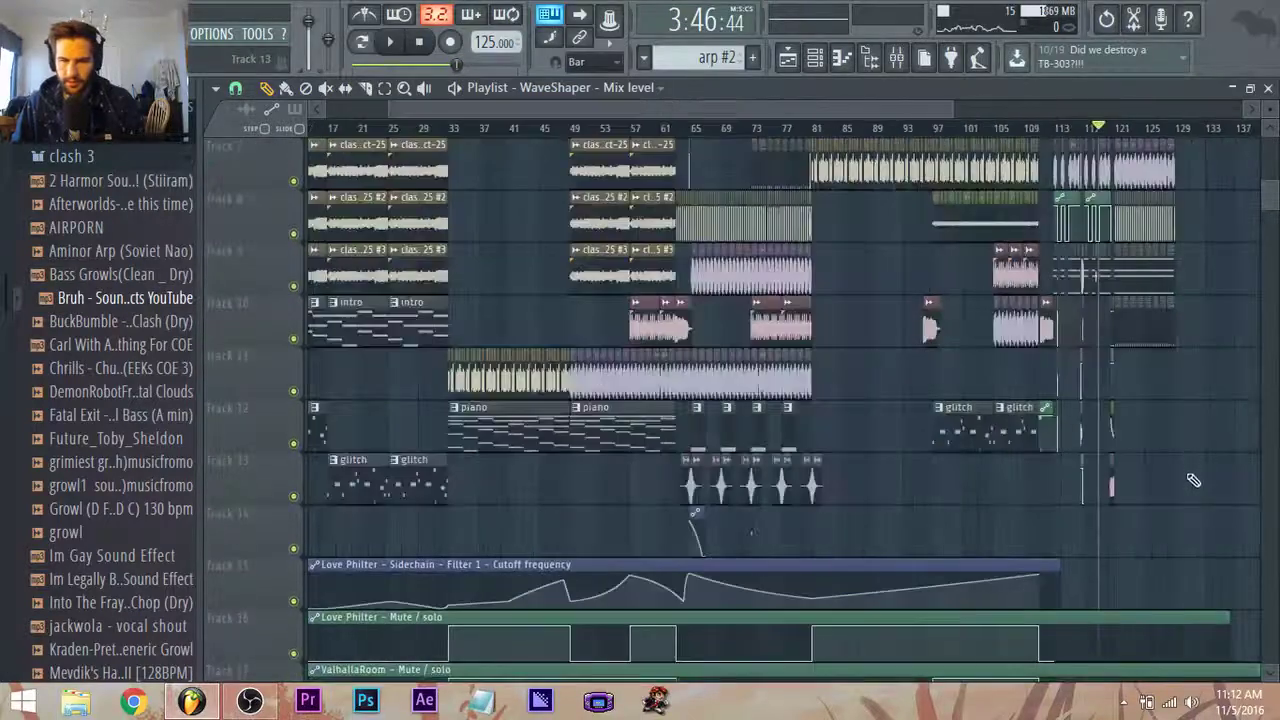
ctrl+scroll(1194, 482, up, 4)
ctrl+scroll(1091, 568, up, 1)
click(562, 540)
ctrl+scroll(480, 544, up, 3)
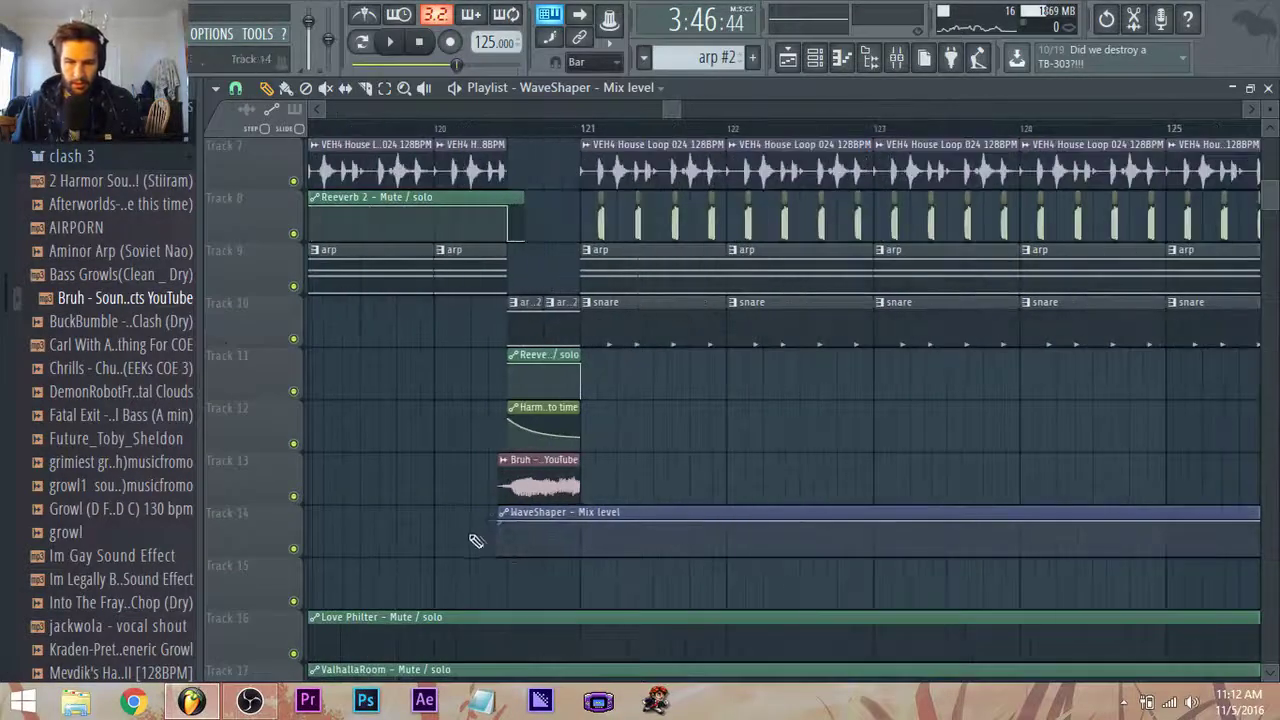
Shape the WaveShaper mix level automation as a curve rising from zero at the gap's start to its high point at bar 121.
drag(519, 528, 562, 513)
key(space)
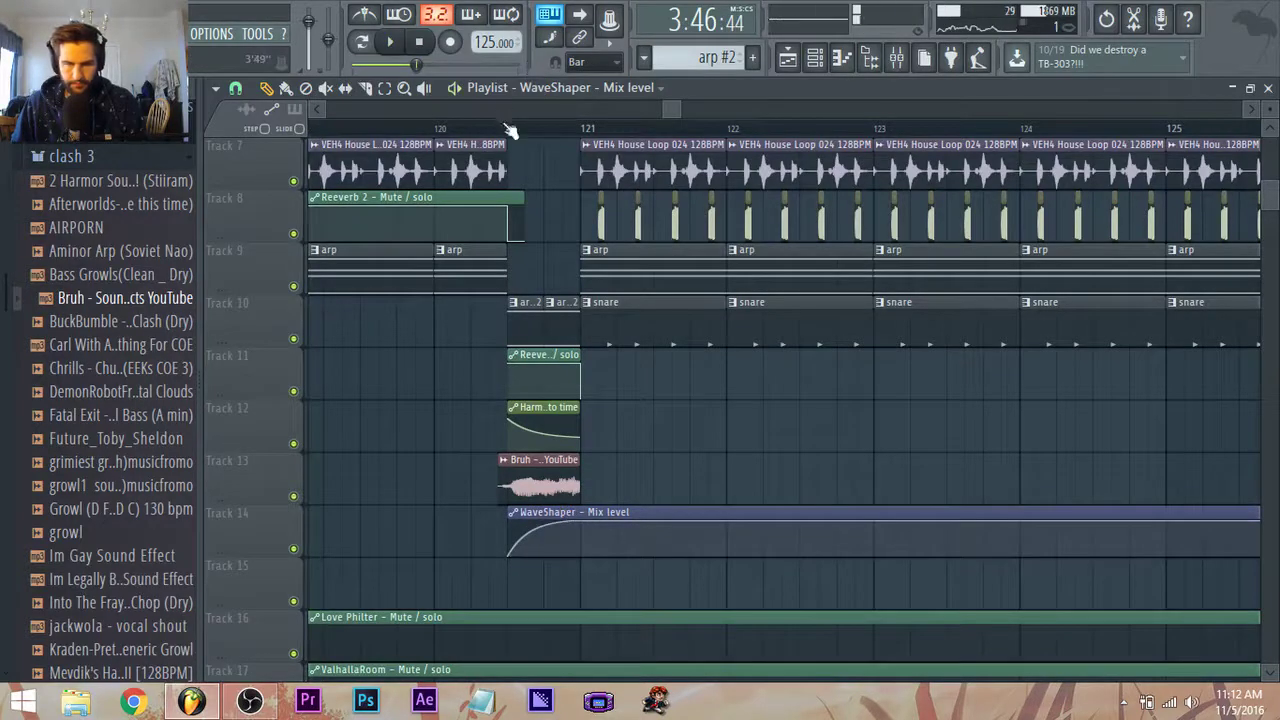
click(507, 127)
key(space)
right_click(540, 525)
key(space)
key(space)
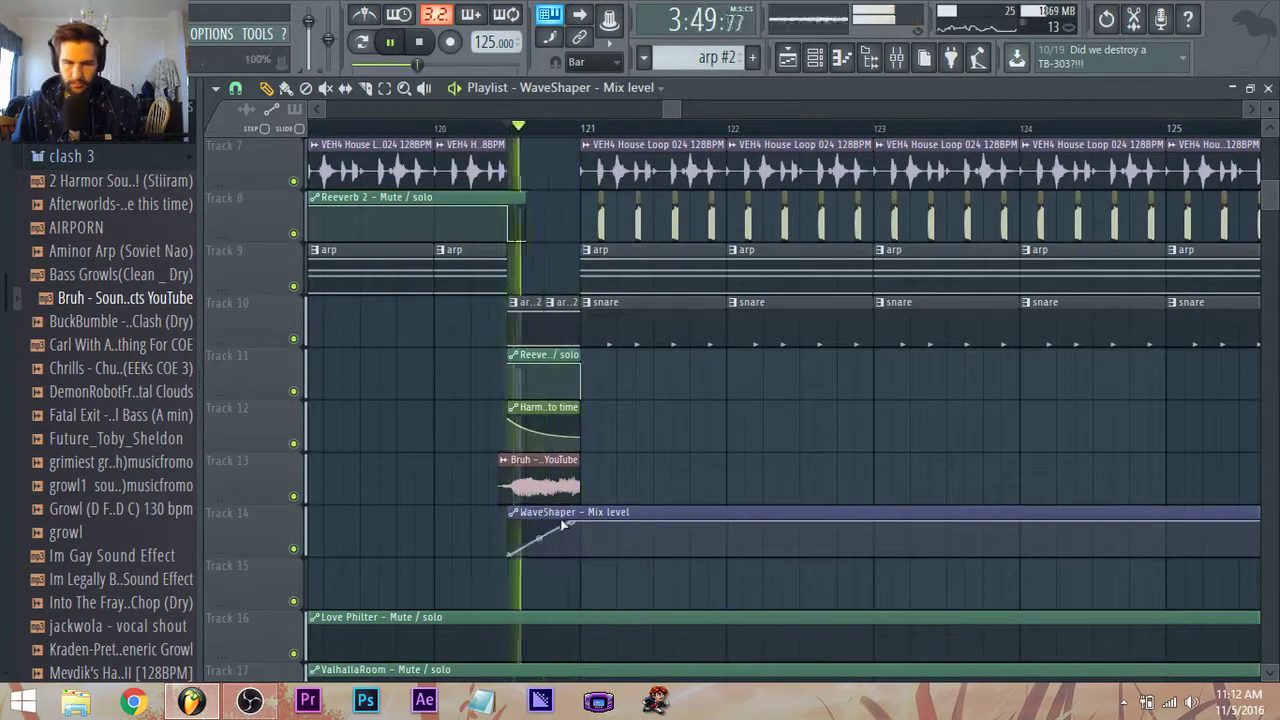
drag(562, 523, 580, 528)
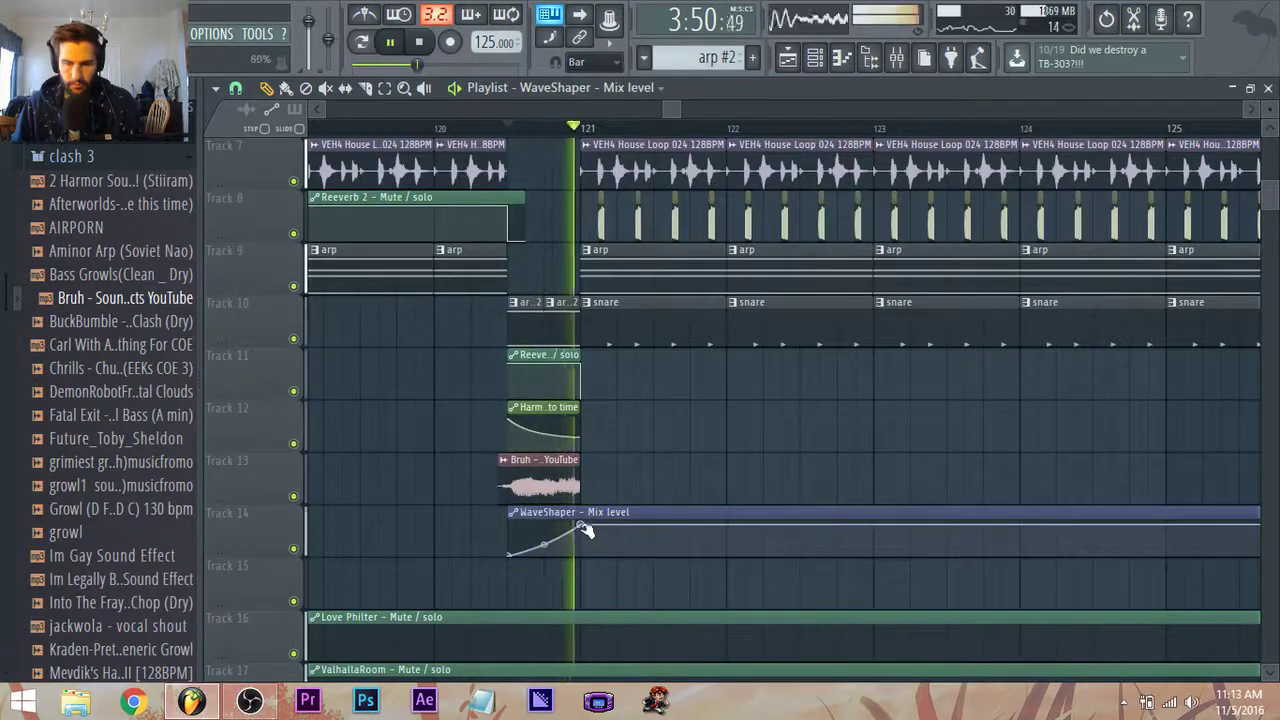
Cut the WaveShaper mix level clip on Track 14 at bar 121 and remove the piece that follows.
key(space)
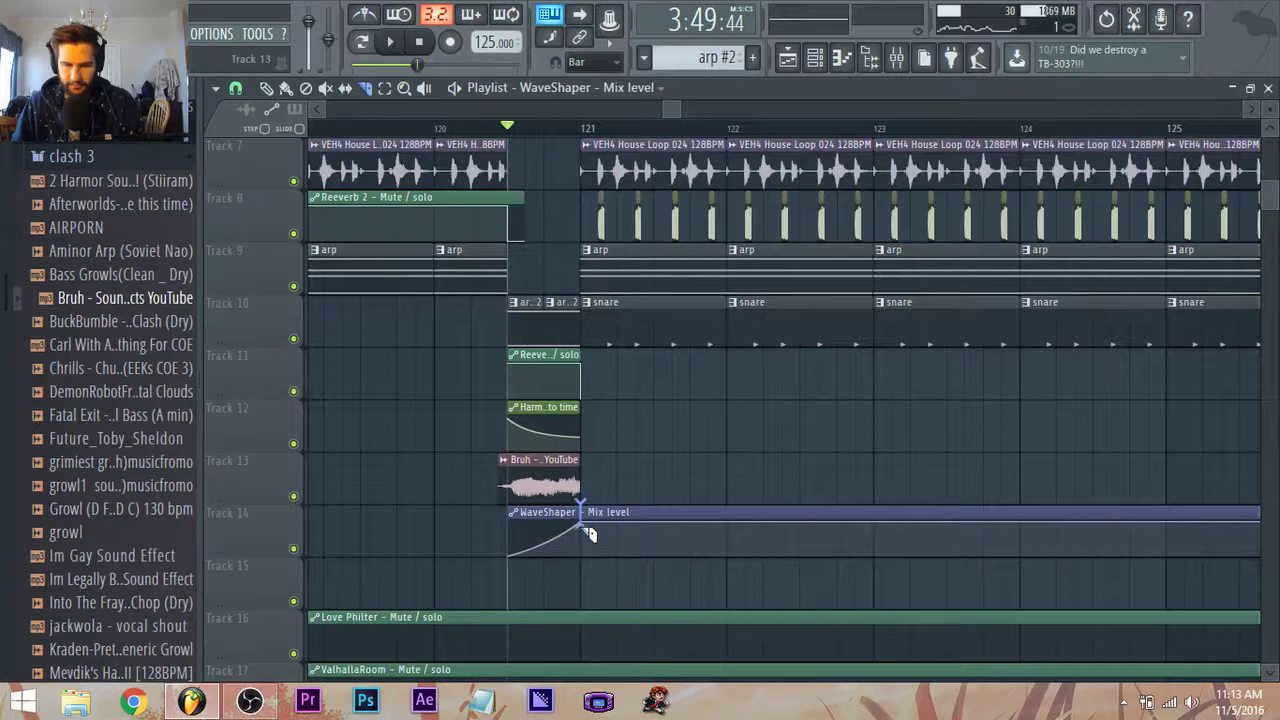
right_click(687, 511)
scroll(449, 446, down, 3)
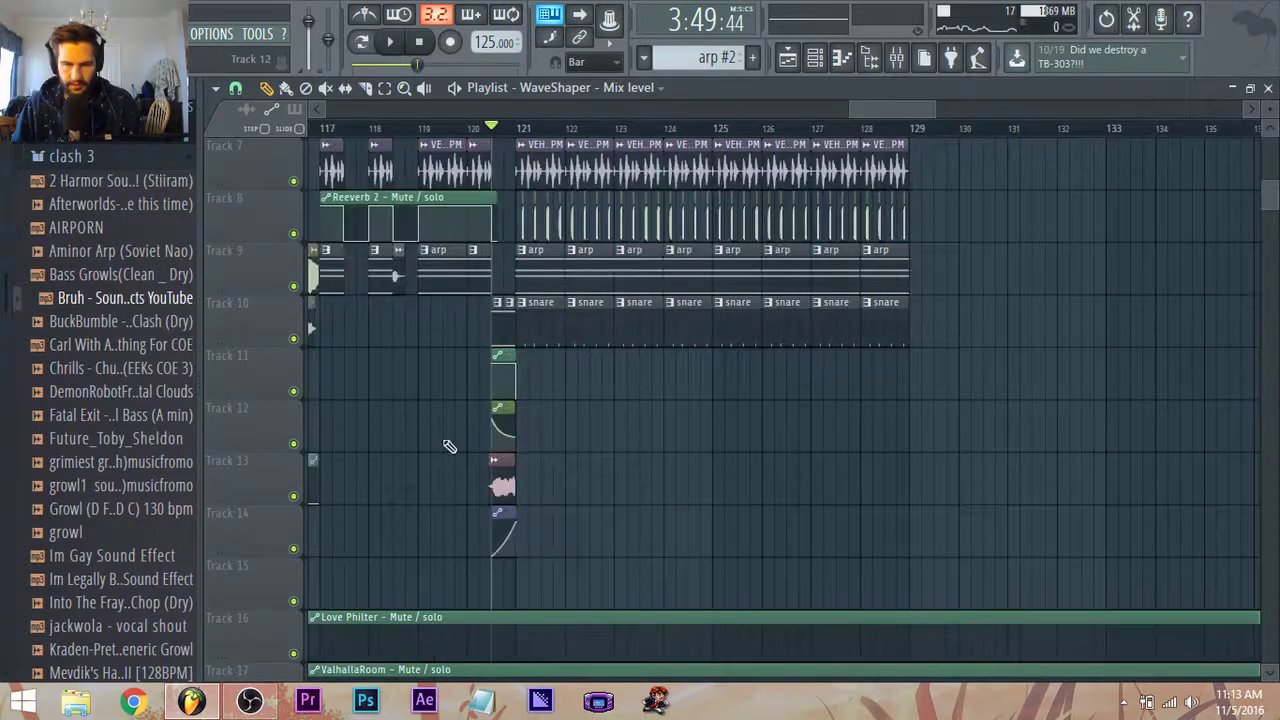
Play the arrangement from bar 119, solo Track 9 briefly to hear it alone, and end the solo.
click(421, 127)
key(space)
drag(891, 109, 873, 112)
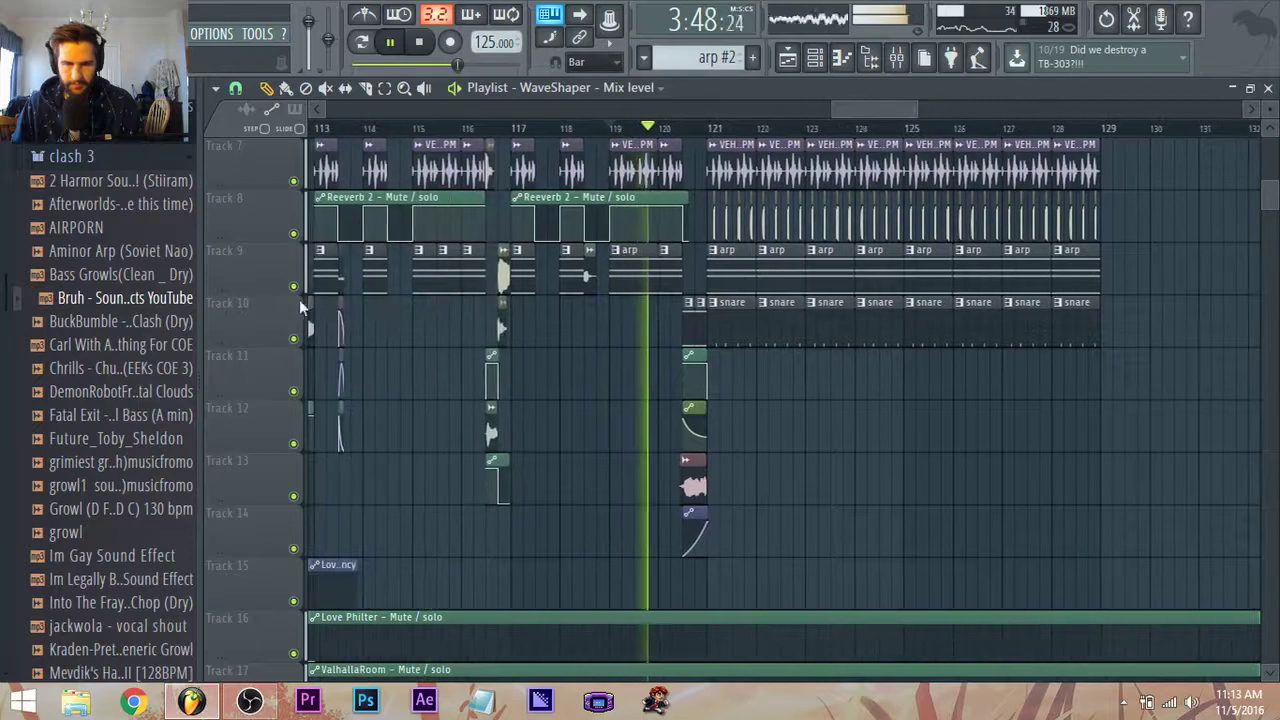
right_click(293, 287)
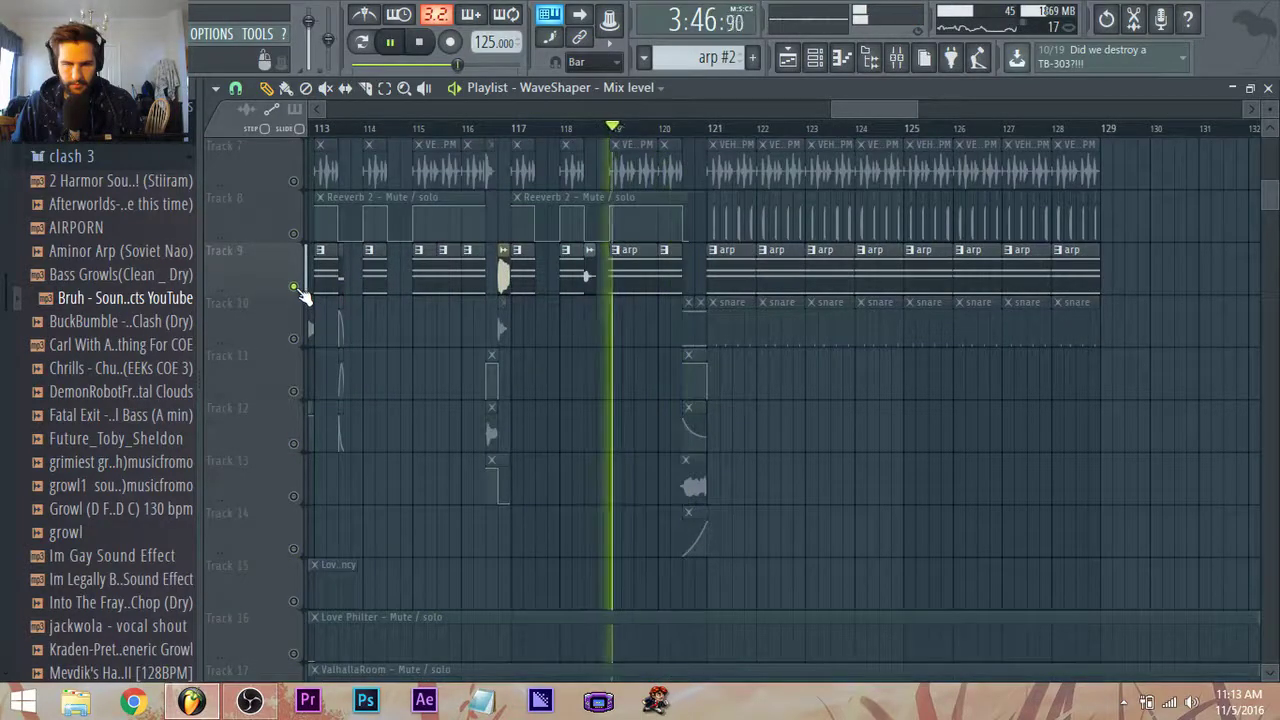
right_click(293, 287)
key(space)
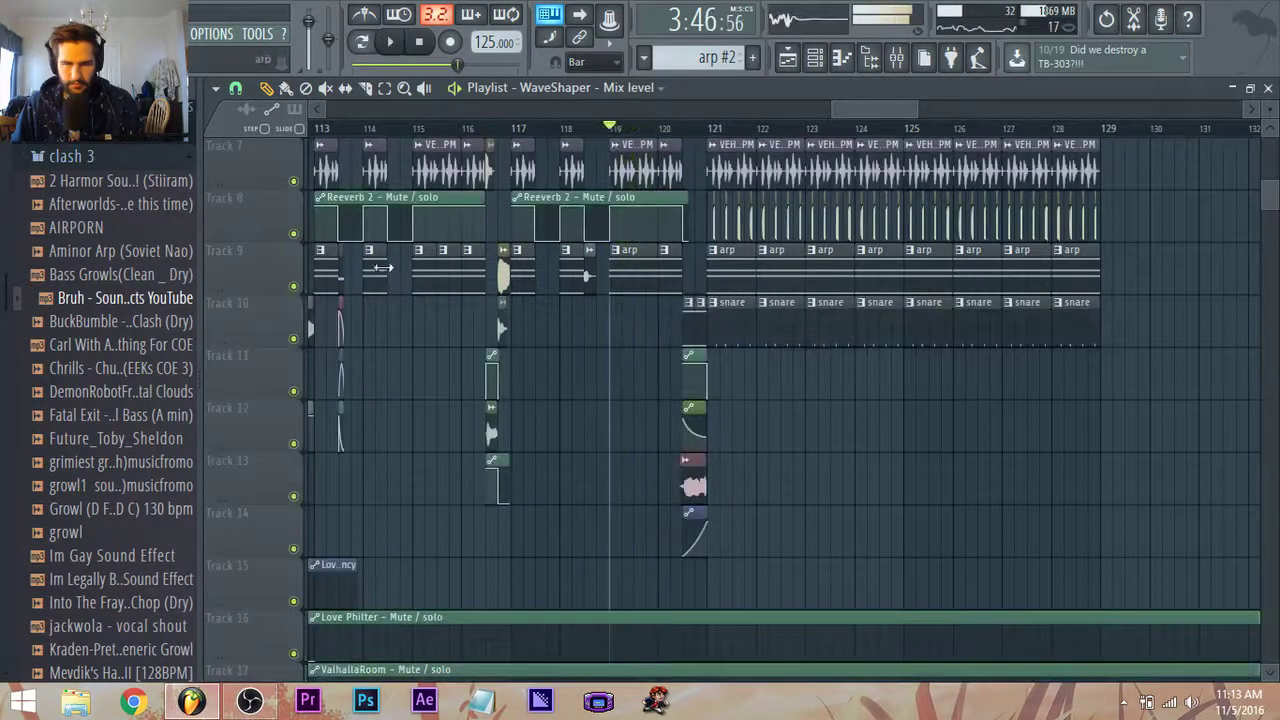
Play the arrangement from bar 113 and replay the short break just before bar 117.
ctrl+scroll(380, 218, down, 3)
click(359, 132)
key(space)
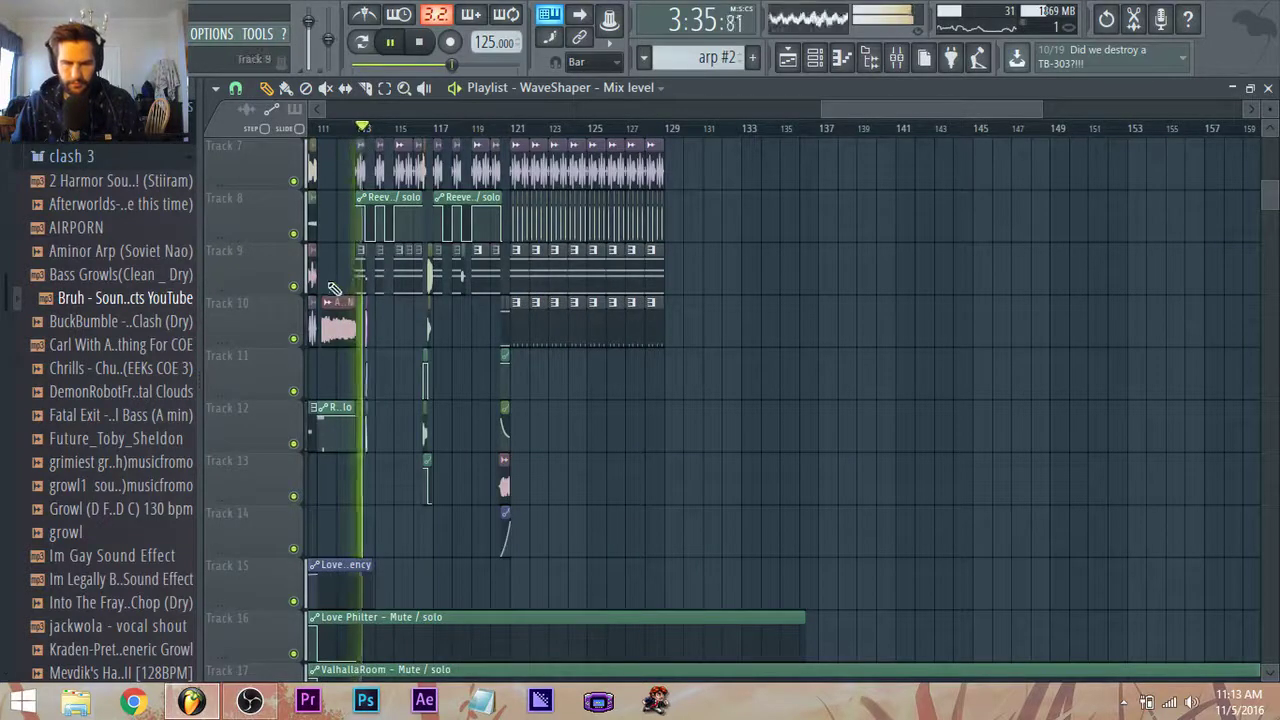
ctrl+scroll(335, 287, up, 3)
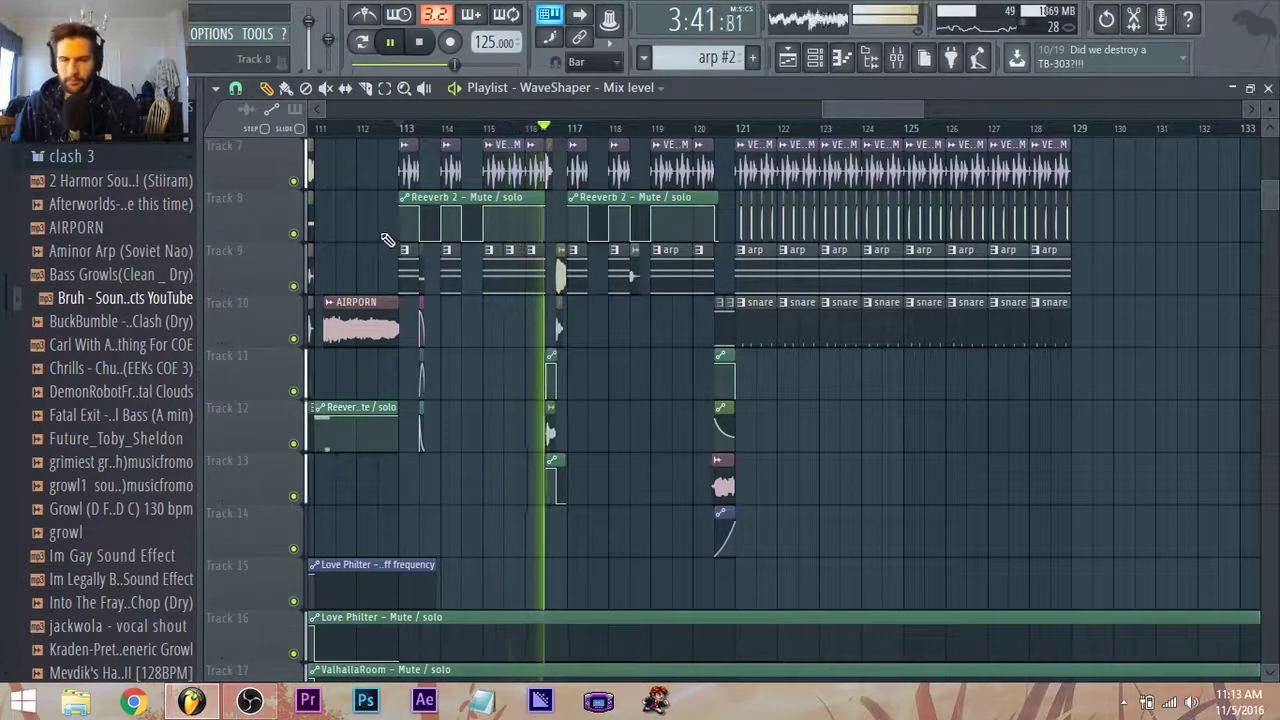
ctrl+scroll(388, 240, up, 2)
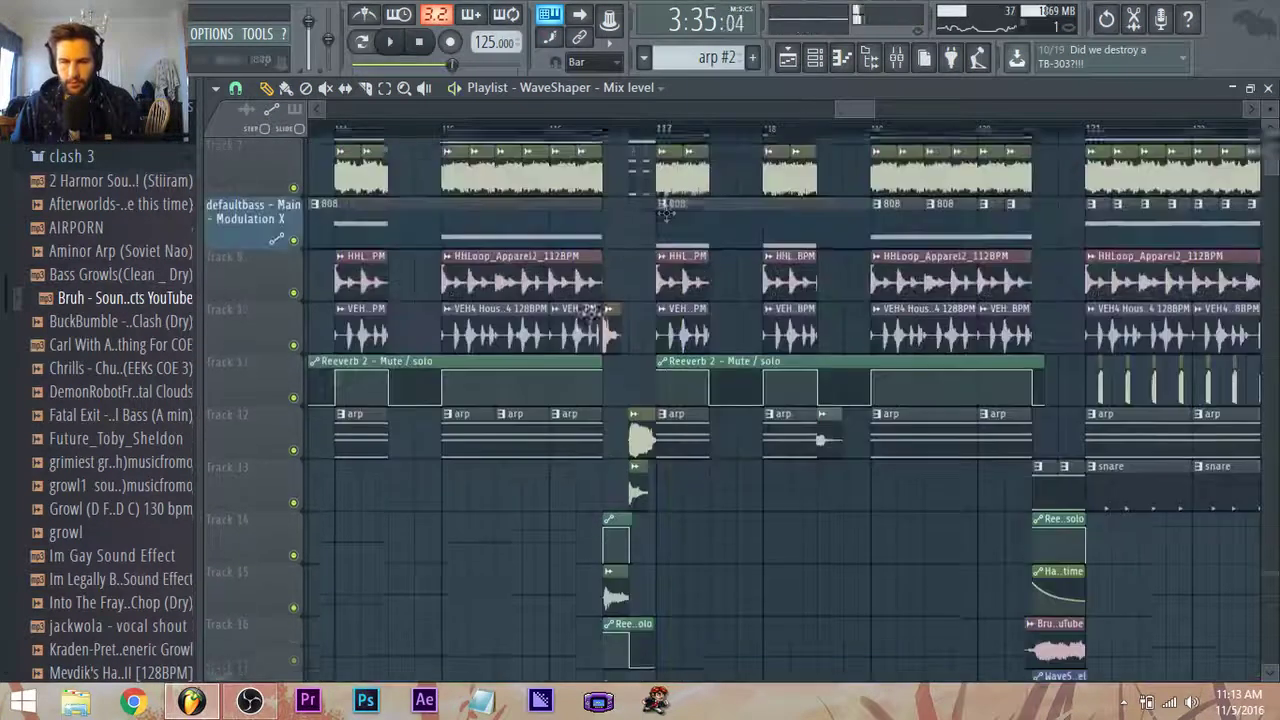
scroll(665, 213, up, 3)
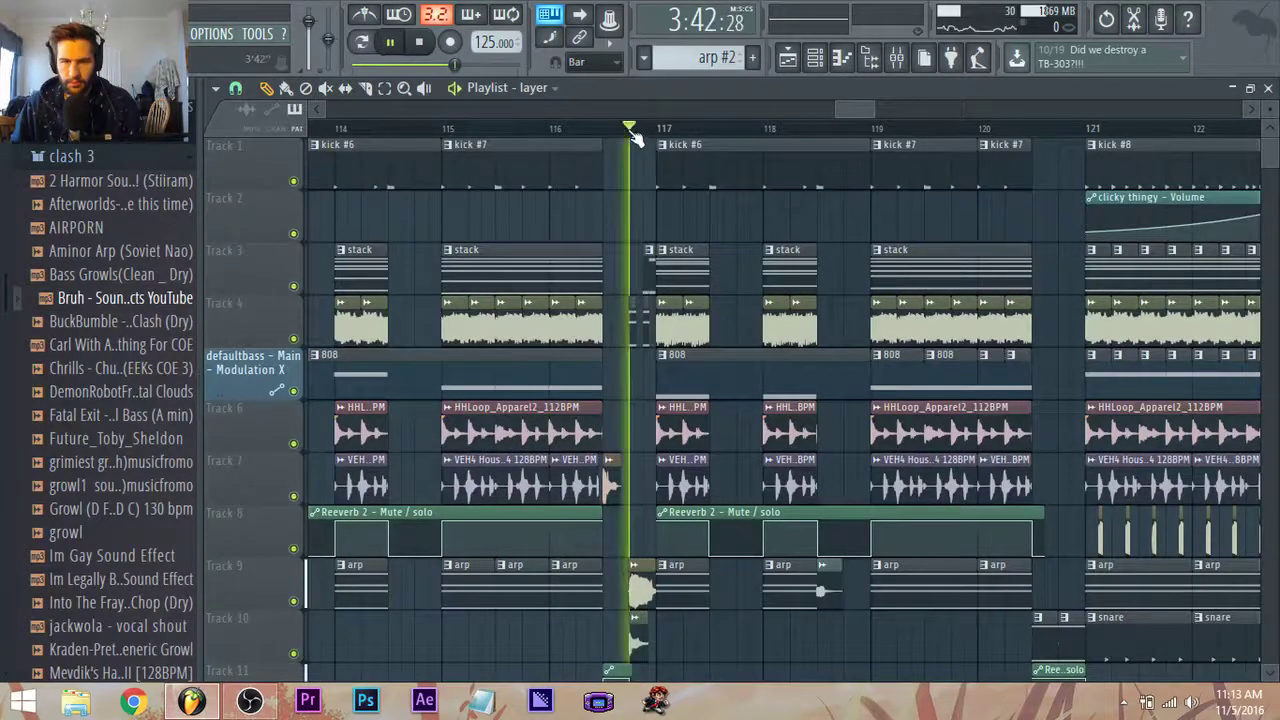
click(593, 133)
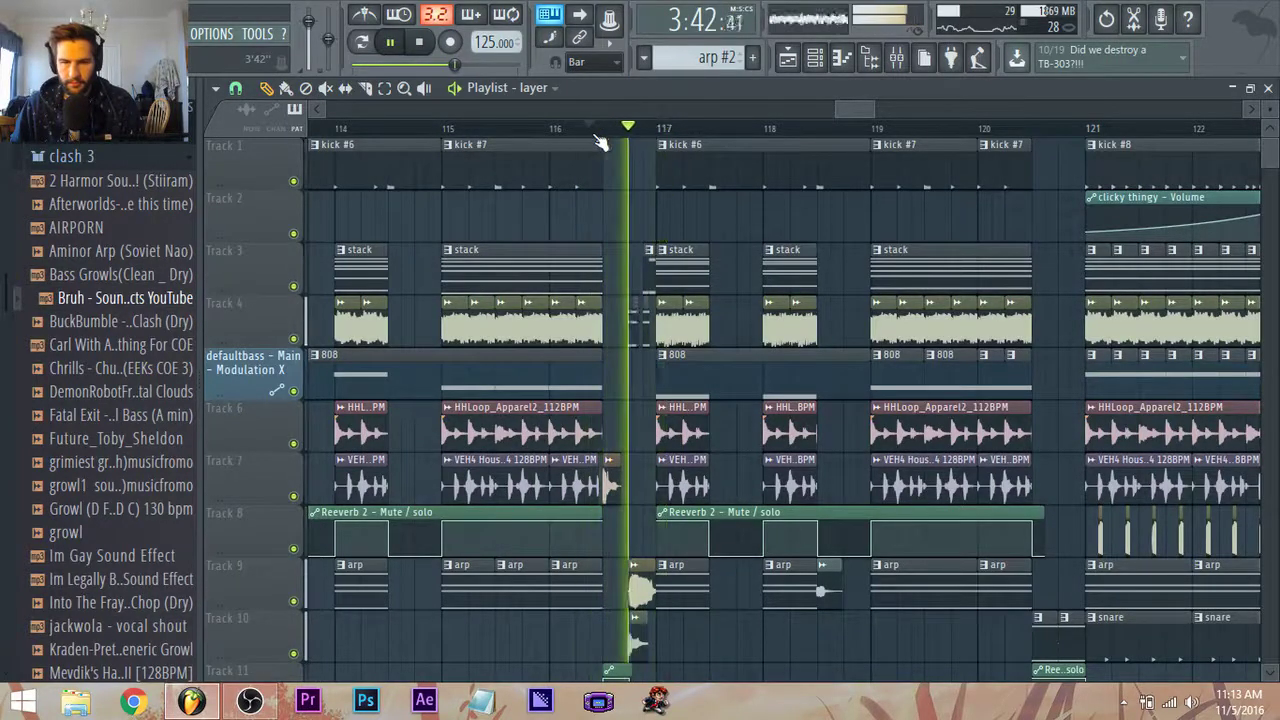
Place a copy of the short thingddshdg #6 clip on Track 10 in the gap before bar 119 and audition it.
click(634, 312)
scroll(900, 490, down, 3)
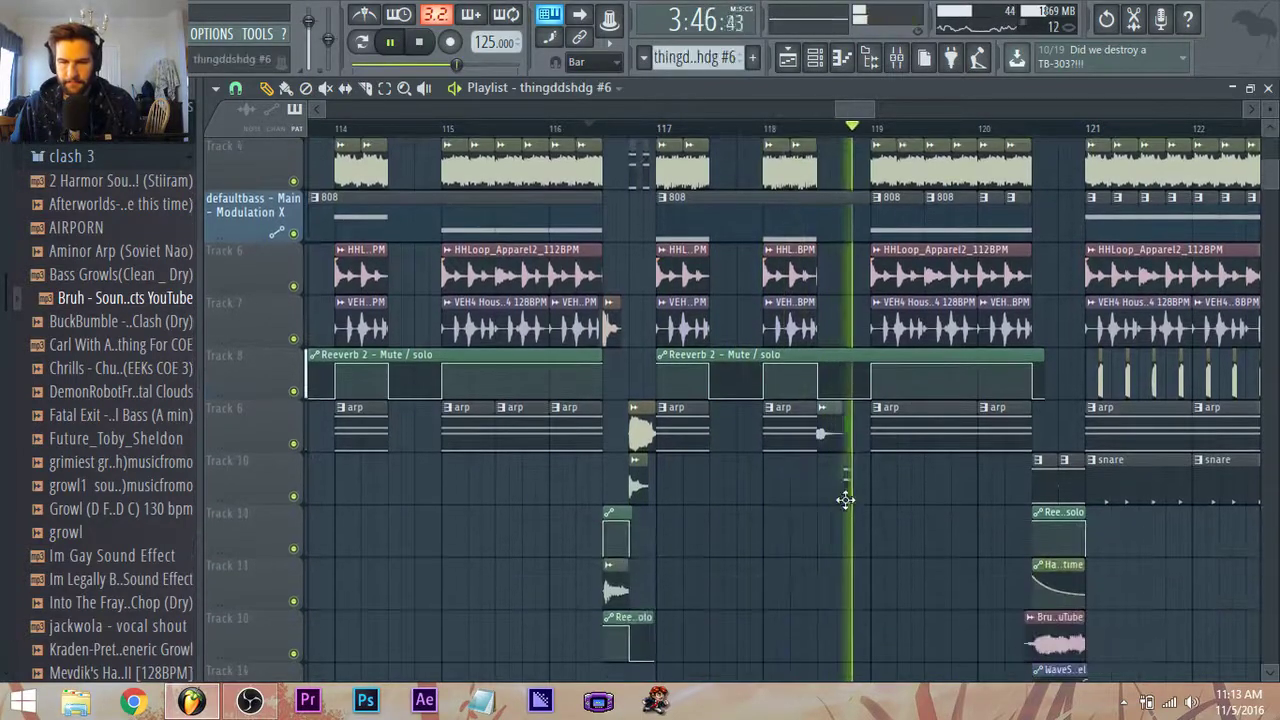
key(space)
key(space)
click(849, 132)
click(816, 132)
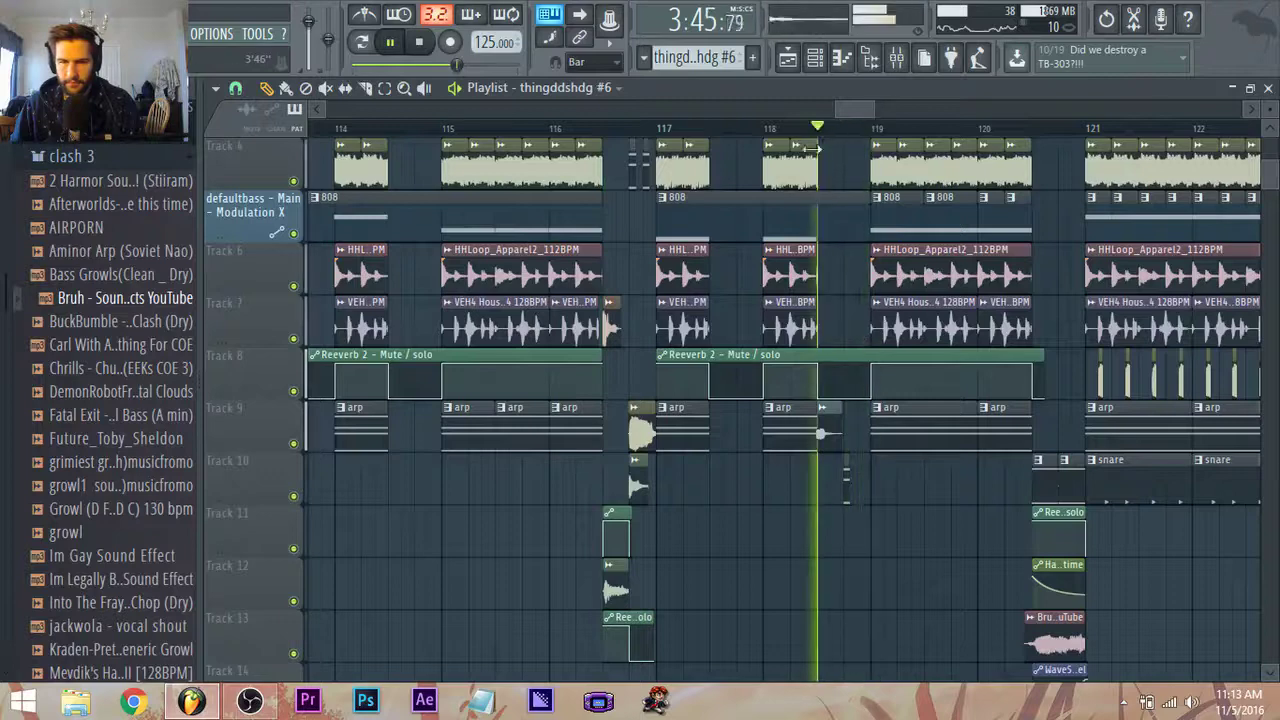
key(space)
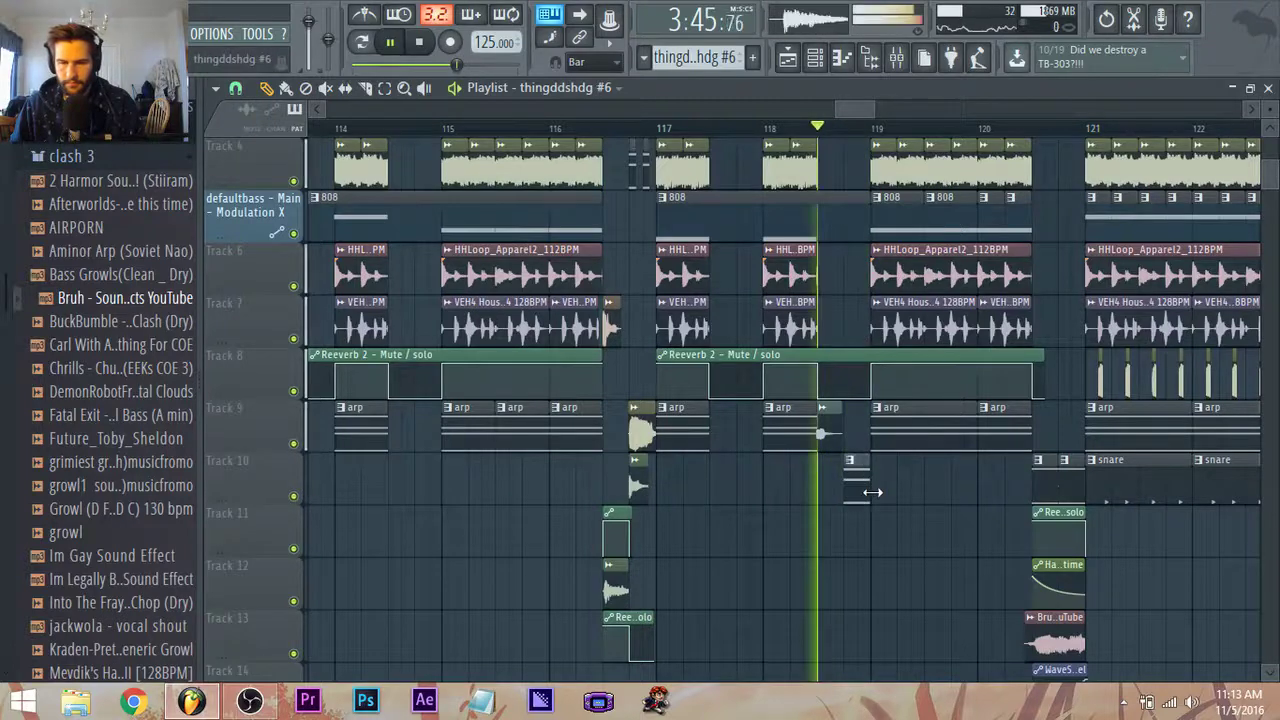
Shift the thingddshdg #6 clip on Track 10 to the start of the gap before bar 119 and add a second short copy.
mouse_move(850, 490)
mouse_down()
mouse_move(823, 490)
mouse_move(864, 488)
mouse_move(836, 490)
mouse_up()
key(space)
key(space)
key(space)
key(space)
click(838, 487)
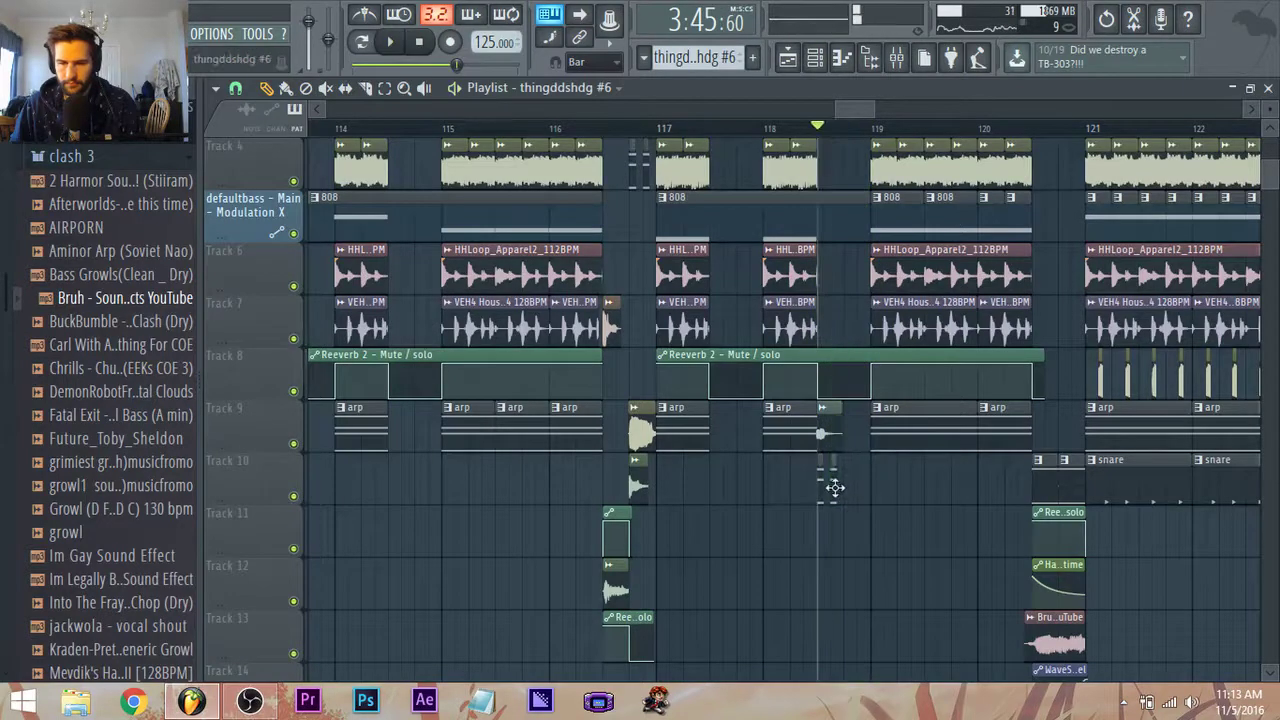
Add a third short thingddshdg #6 clip on Track 10 near the end of the gap and audition the spacing.
key(space)
key(space)
click(856, 487)
key(space)
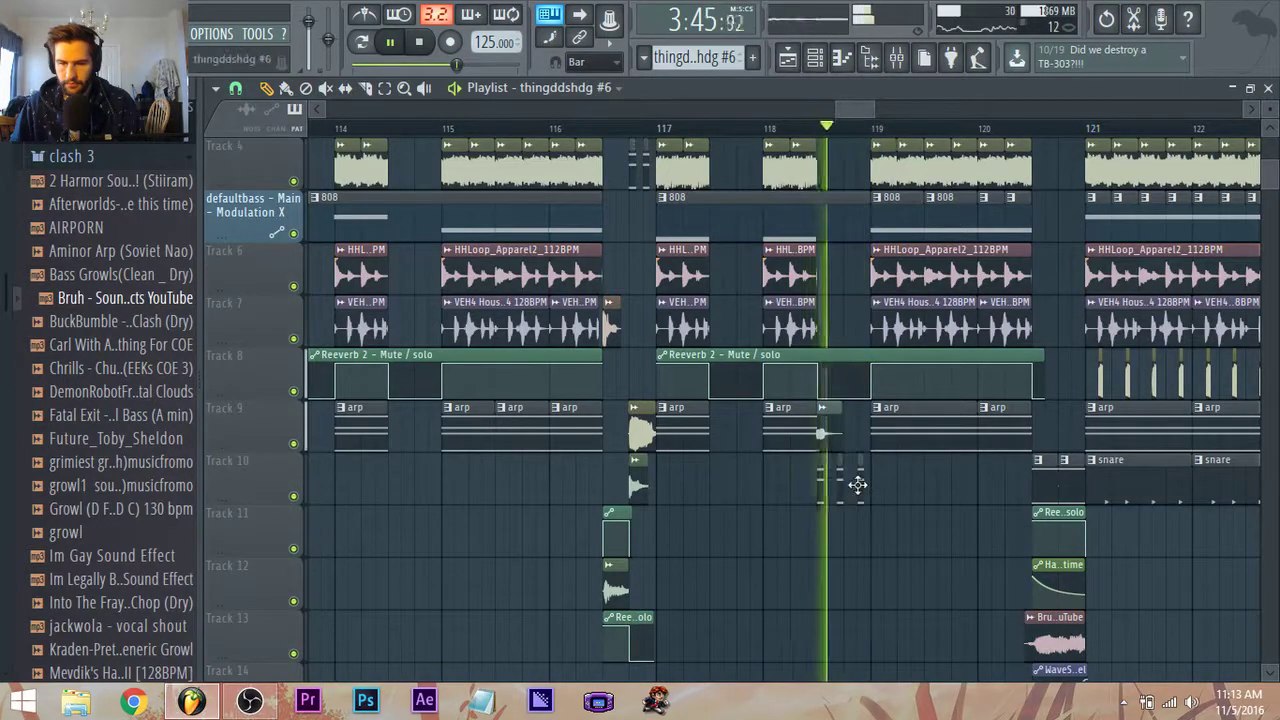
Delete the first two short thingddshdg #6 clips on Track 10 before bar 119 and play on past bar 121.
key(space)
right_click(838, 490)
right_click(822, 492)
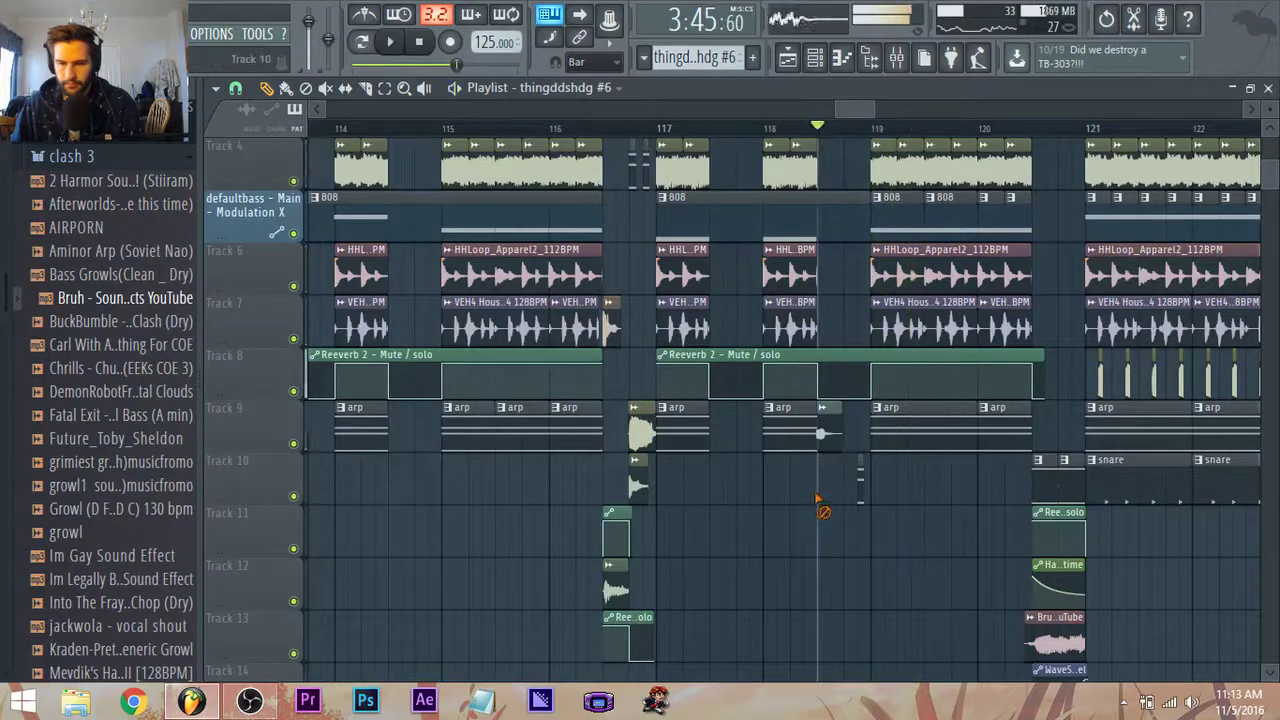
key(space)
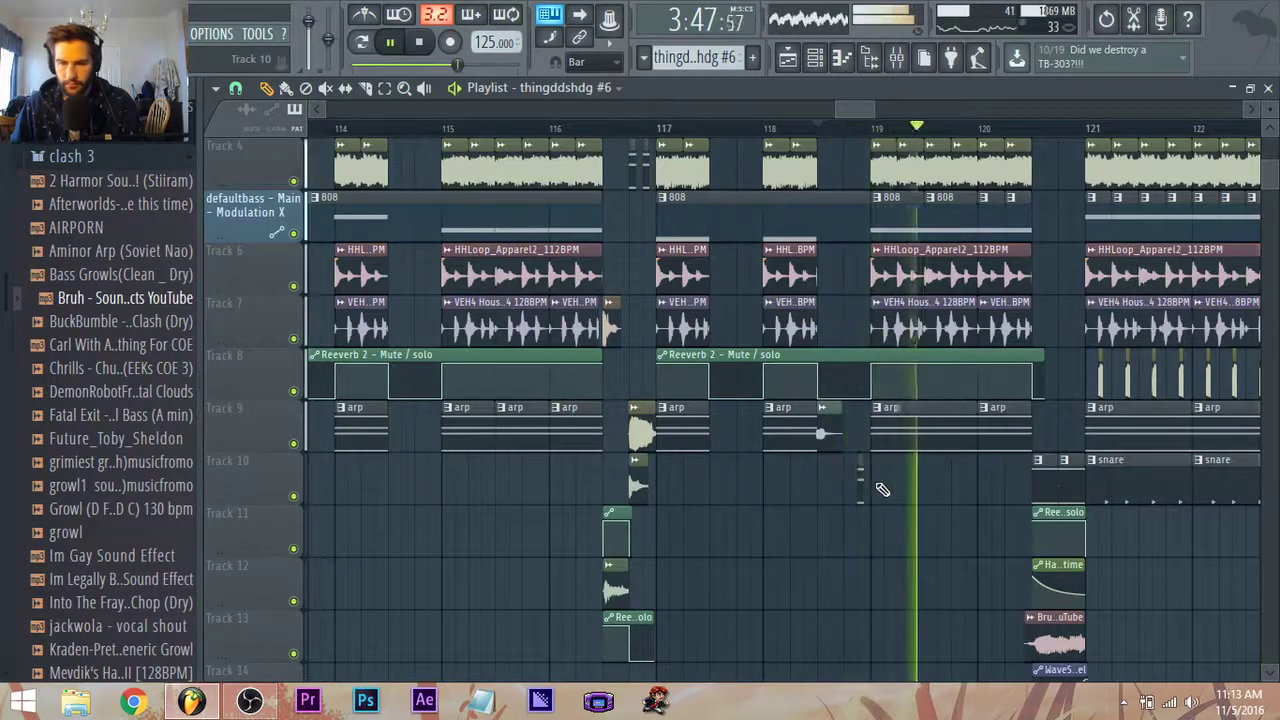
scroll(878, 488, down, 2)
scroll(877, 486, down, 1)
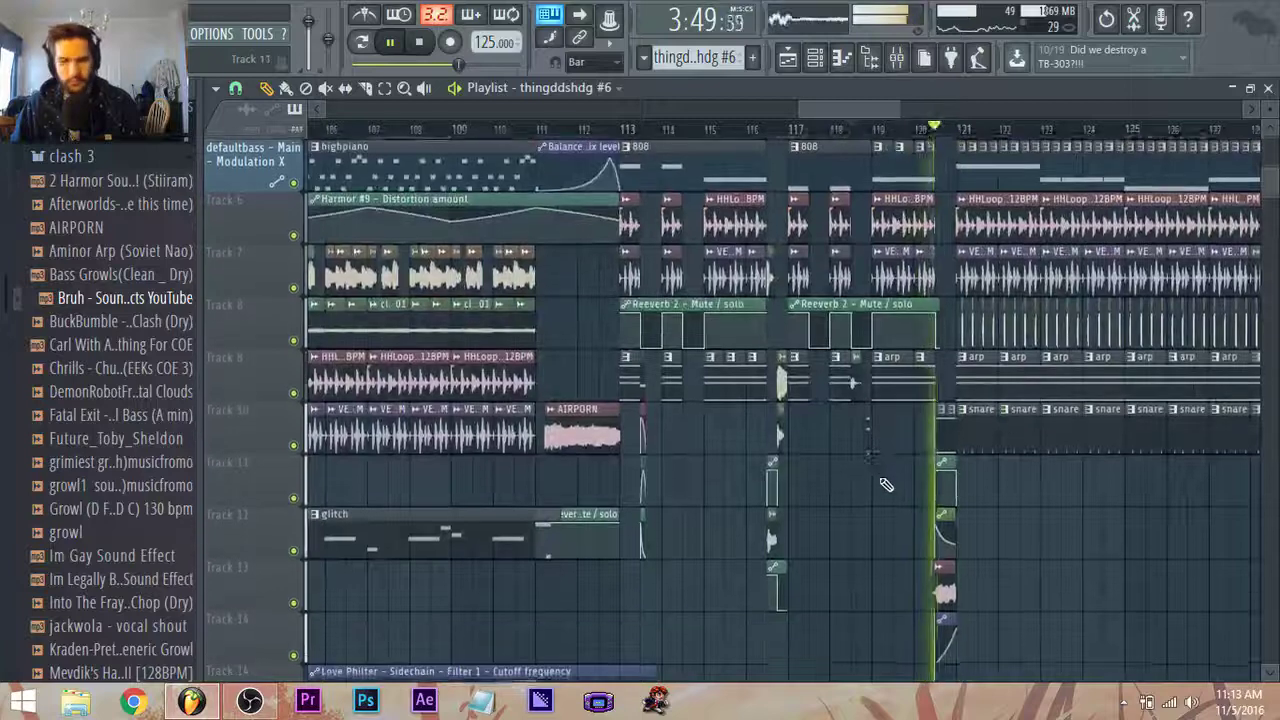
scroll(876, 484, down, 1)
scroll(960, 440, down, 2)
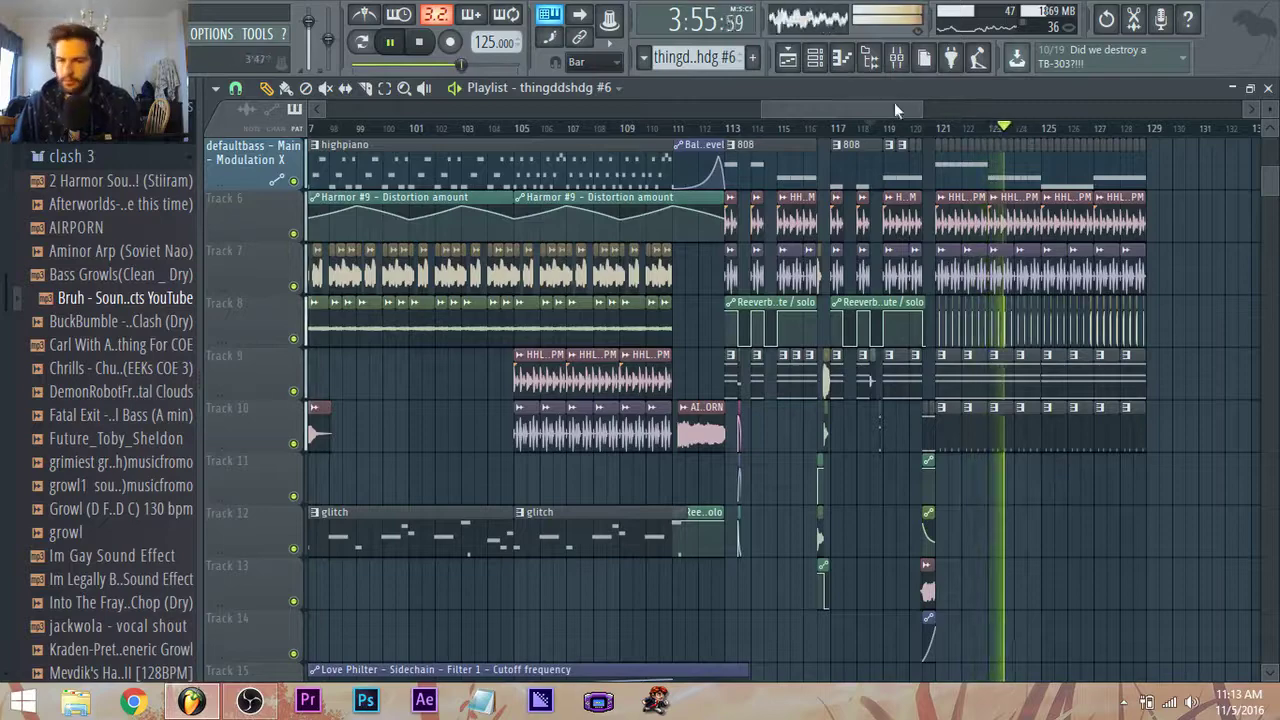
Place a copy of the snare pattern from Track 10 on Track 13 at bar 113.
drag(894, 108, 905, 108)
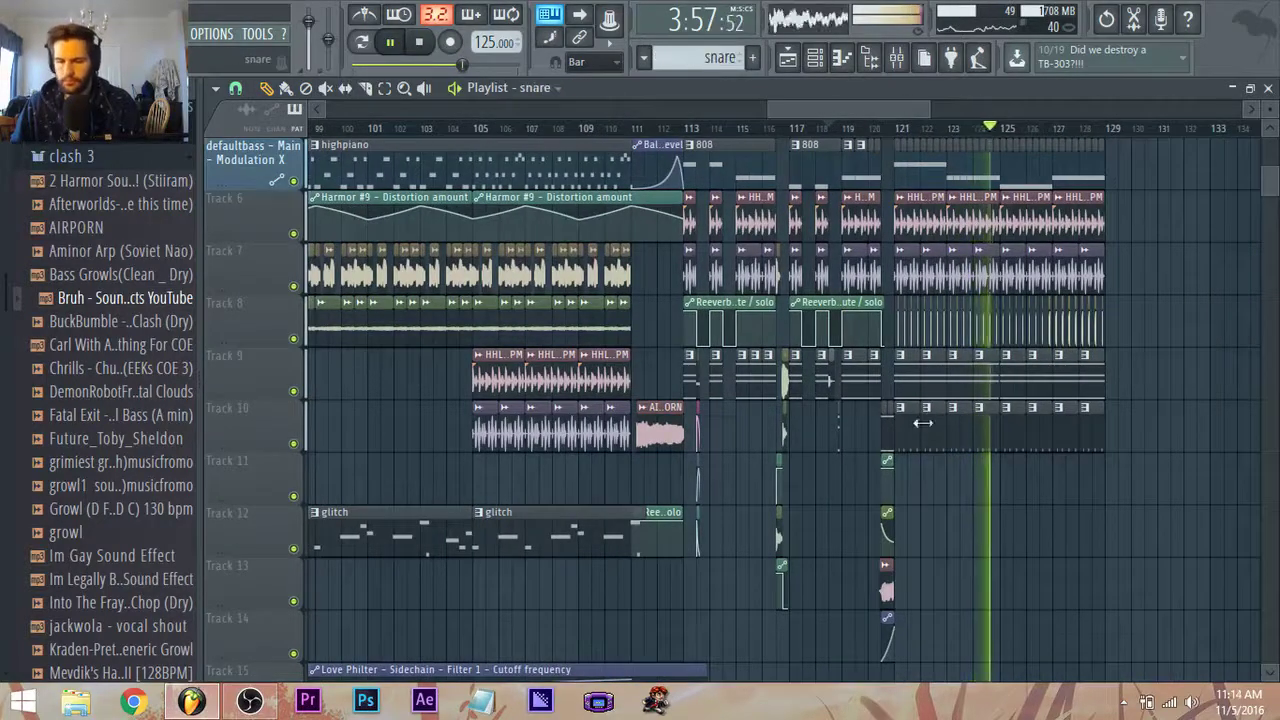
scroll(689, 503, up, 3)
scroll(620, 578, up, 2)
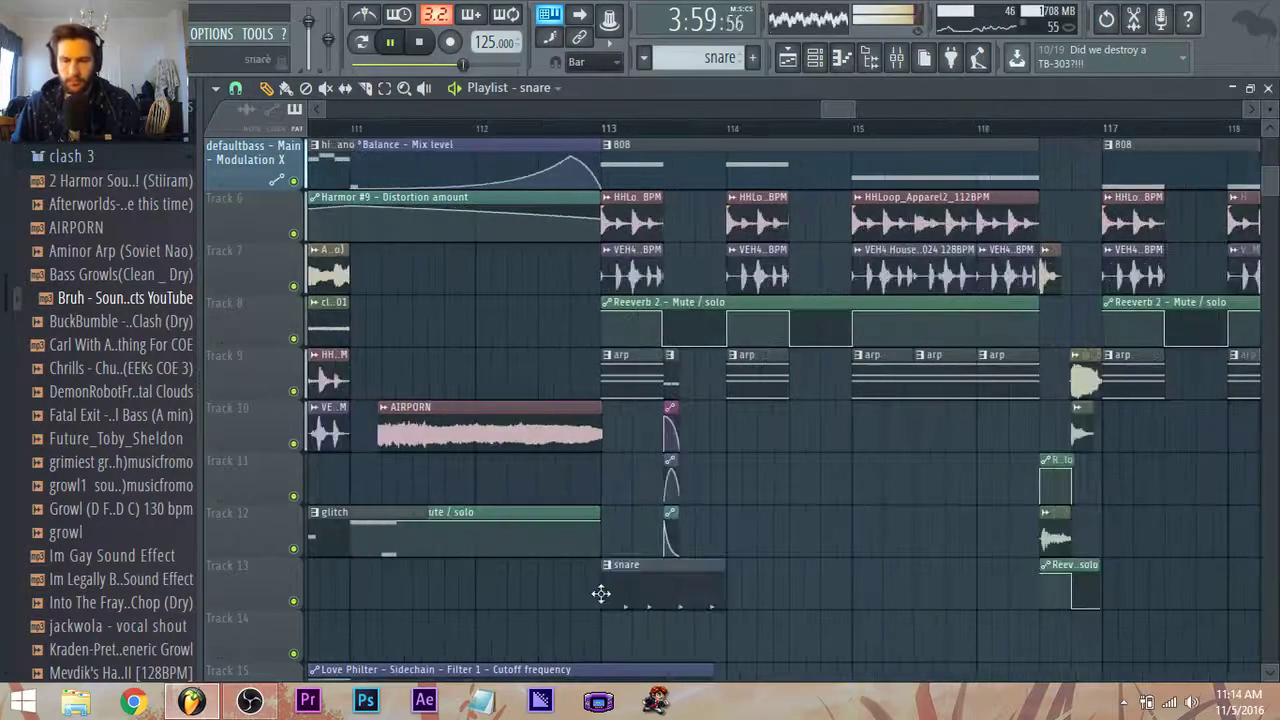
scroll(690, 340, down, 4)
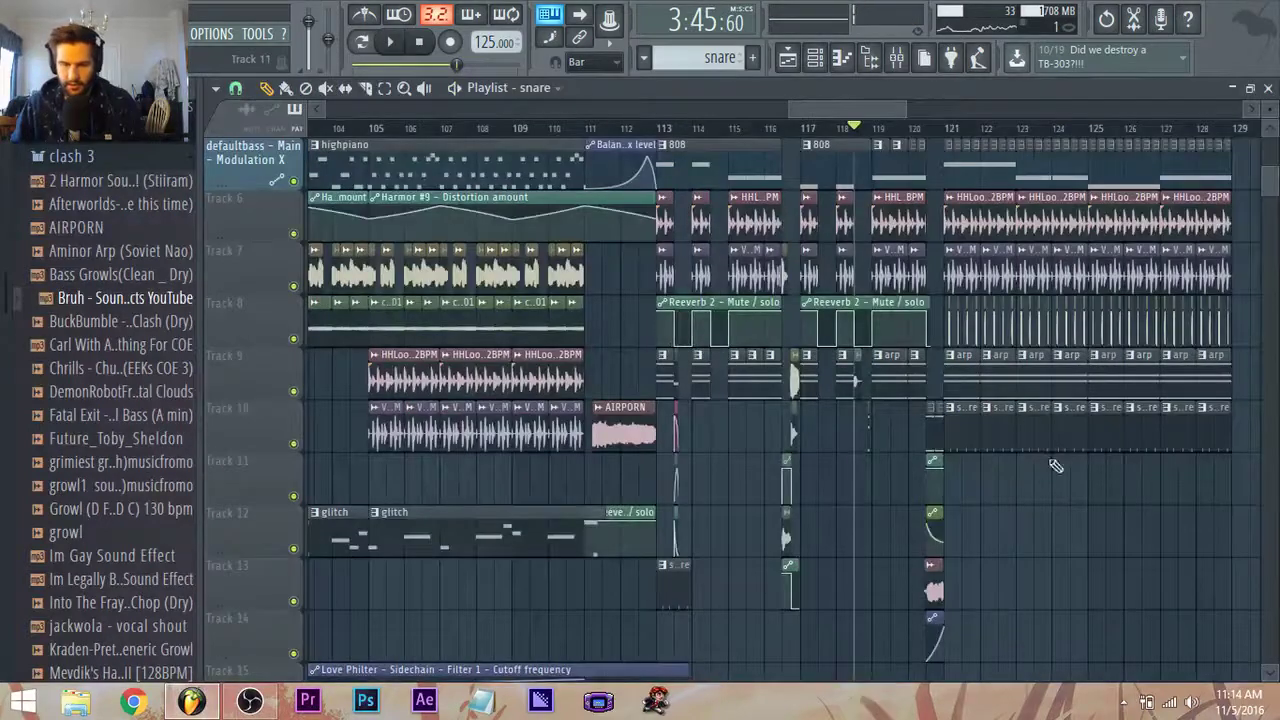
scroll(621, 402, up, 3)
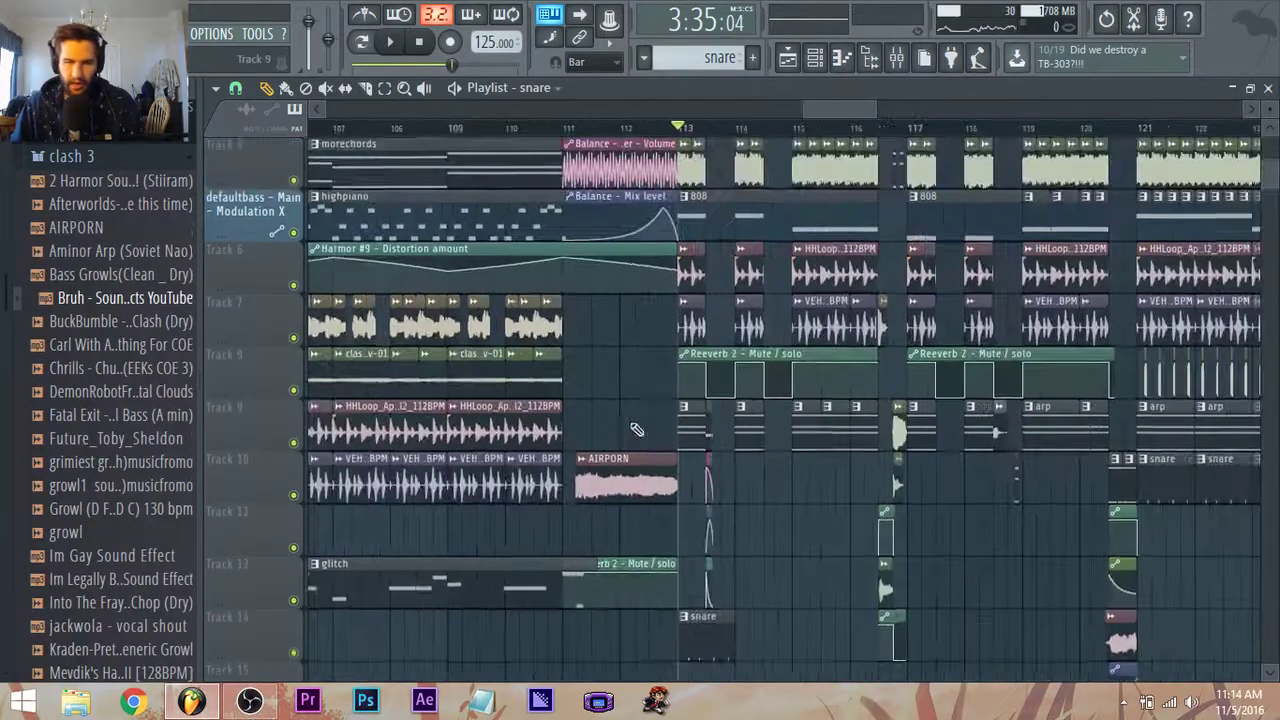
Play from bar 113 and add a second snare clip on Track 13 at bar 114.
key(space)
scroll(733, 473, down, 2)
key(space)
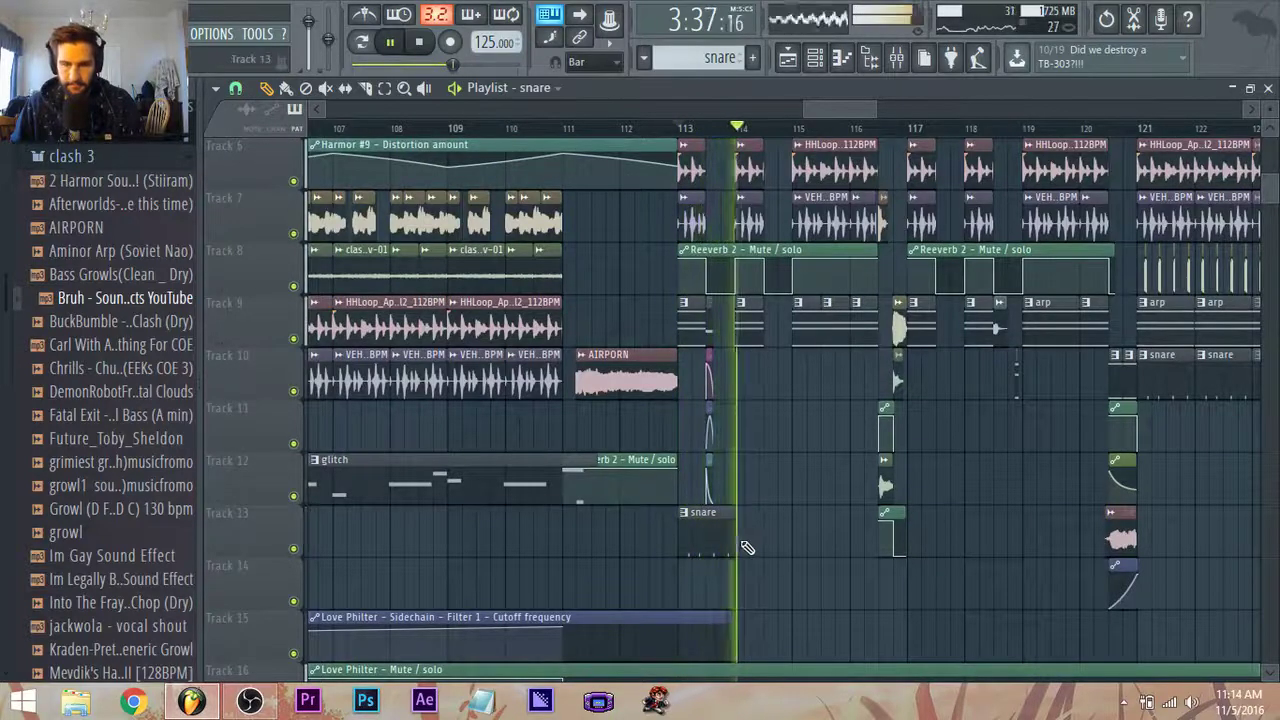
click(740, 540)
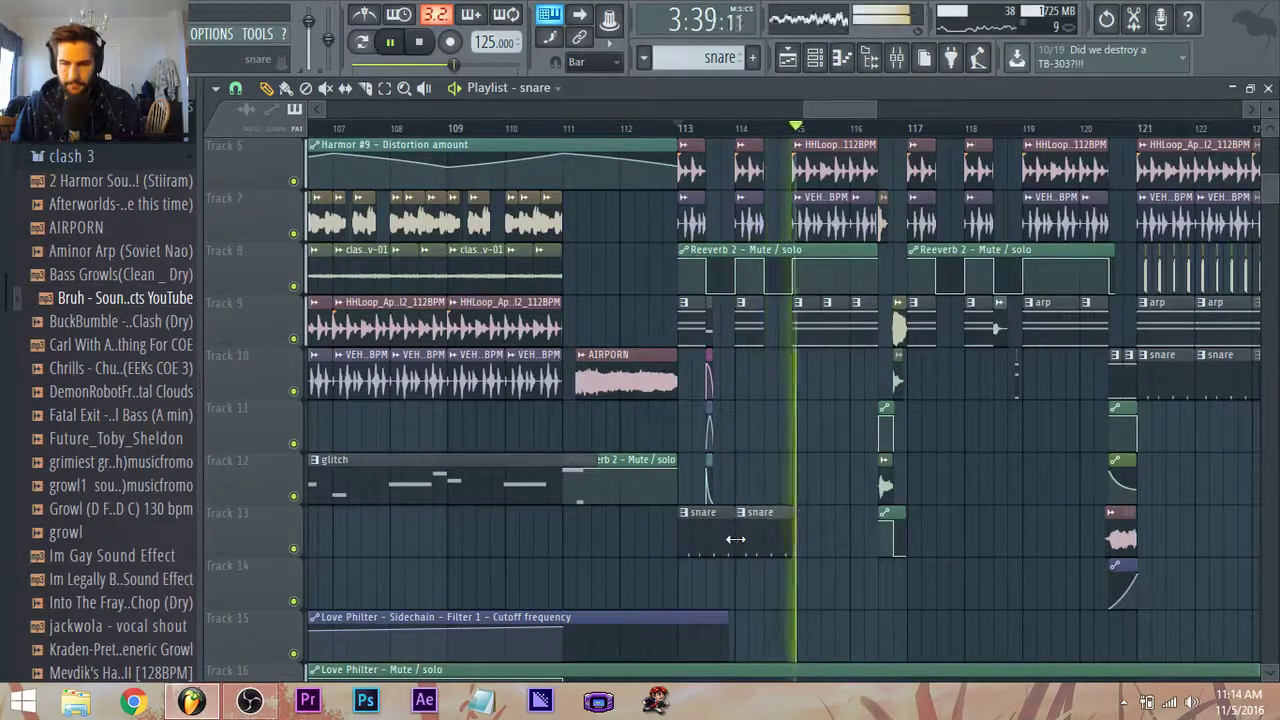
Replace the bar 113 snare clip on Track 13 with one trimmed to about half a bar and audition it.
right_click(698, 540)
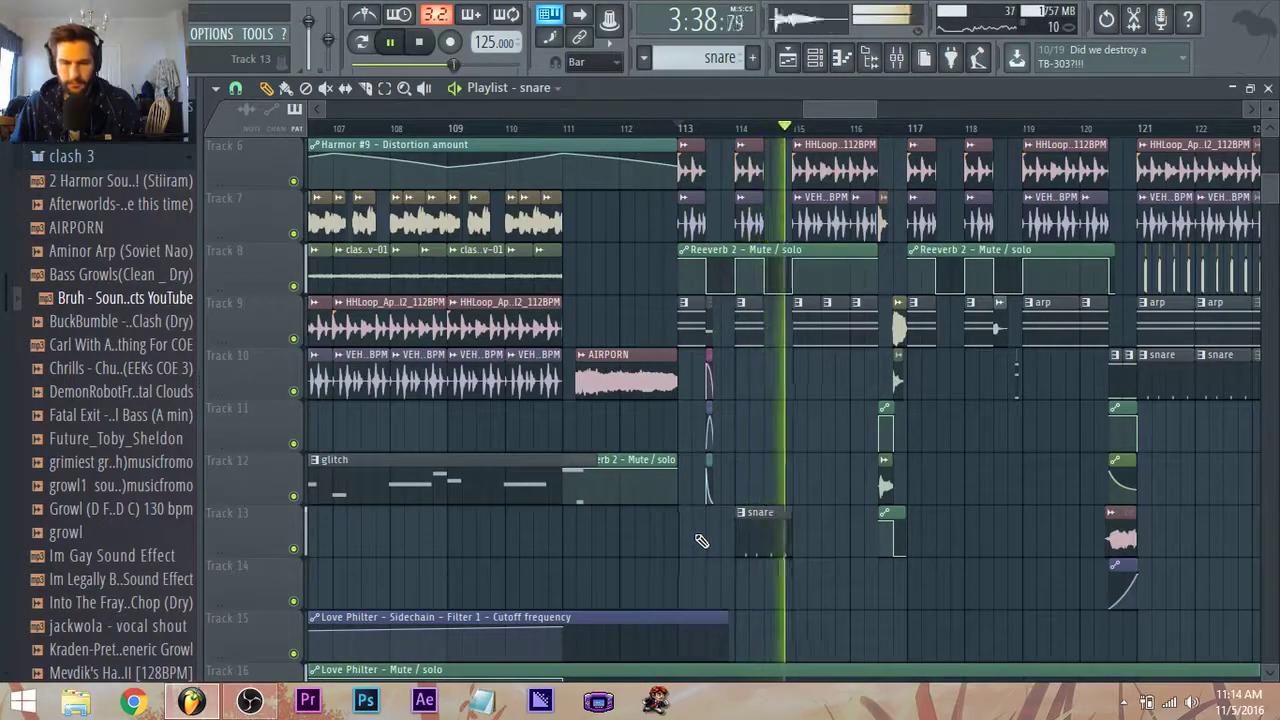
click(682, 537)
key(space)
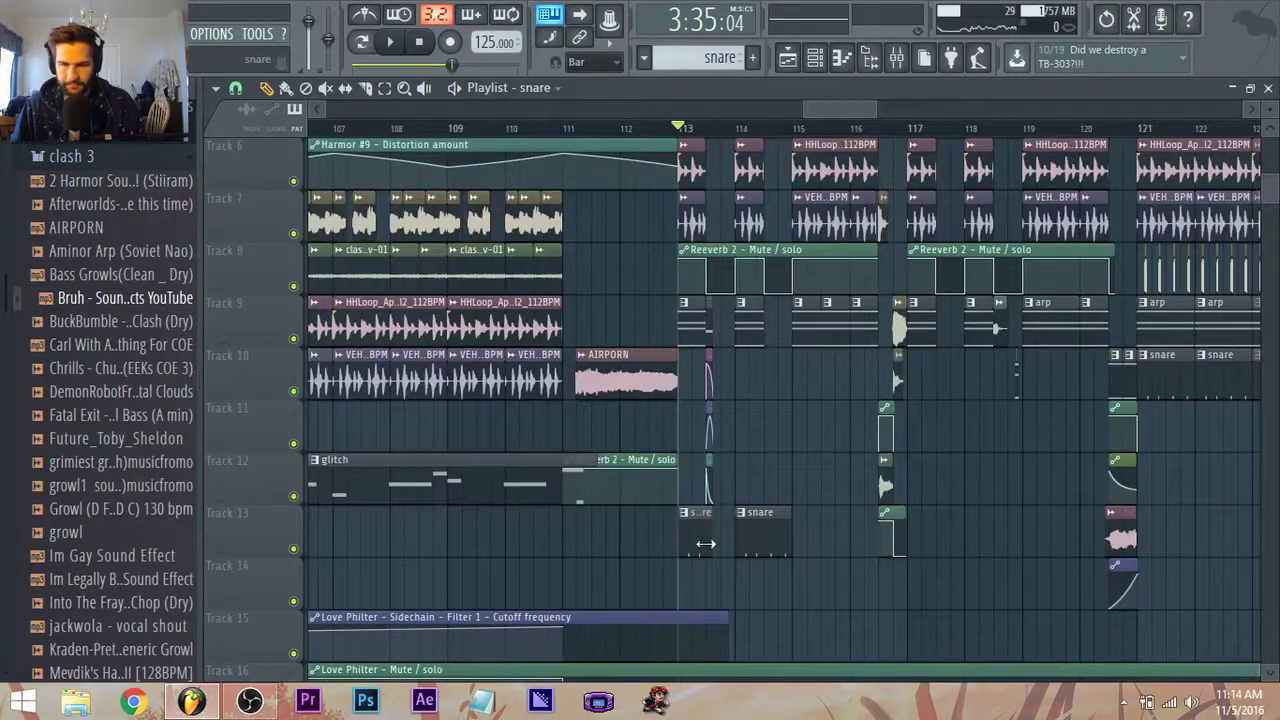
key(space)
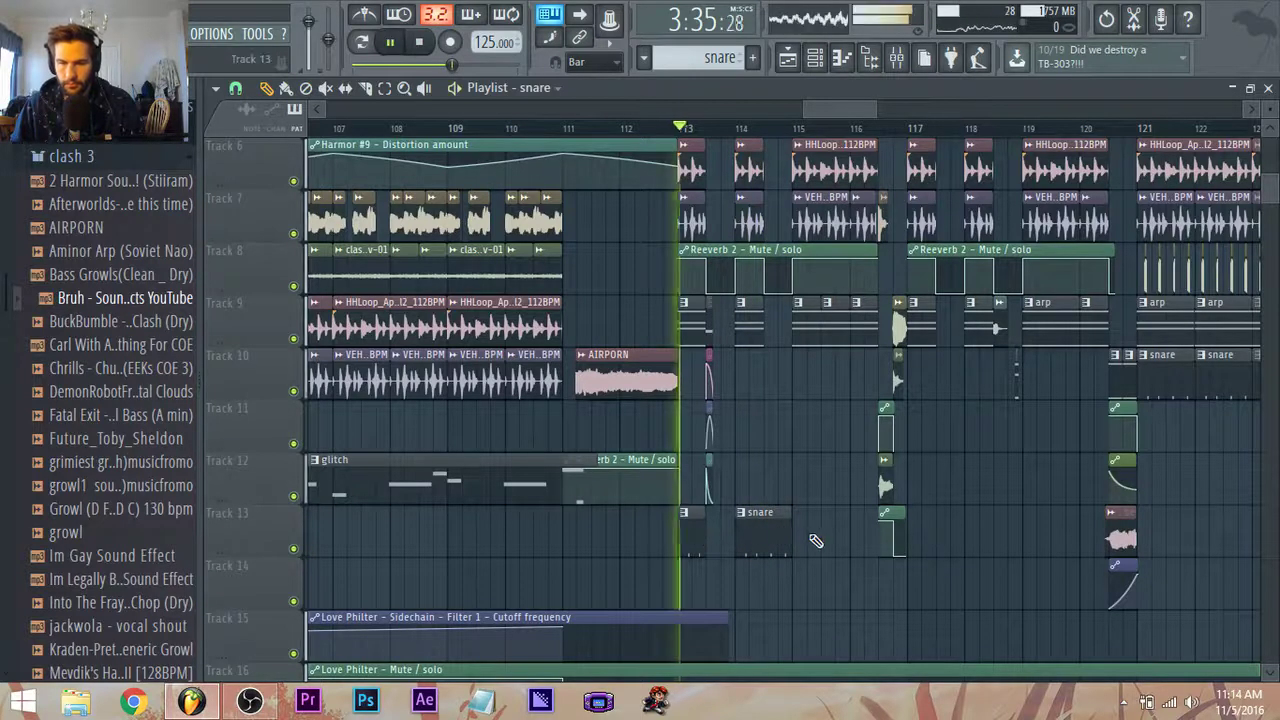
Add a full snare clip at bar 115 and half-bar ones at bars 116, 117 and 118 on Tracks 13 and 14.
click(791, 535)
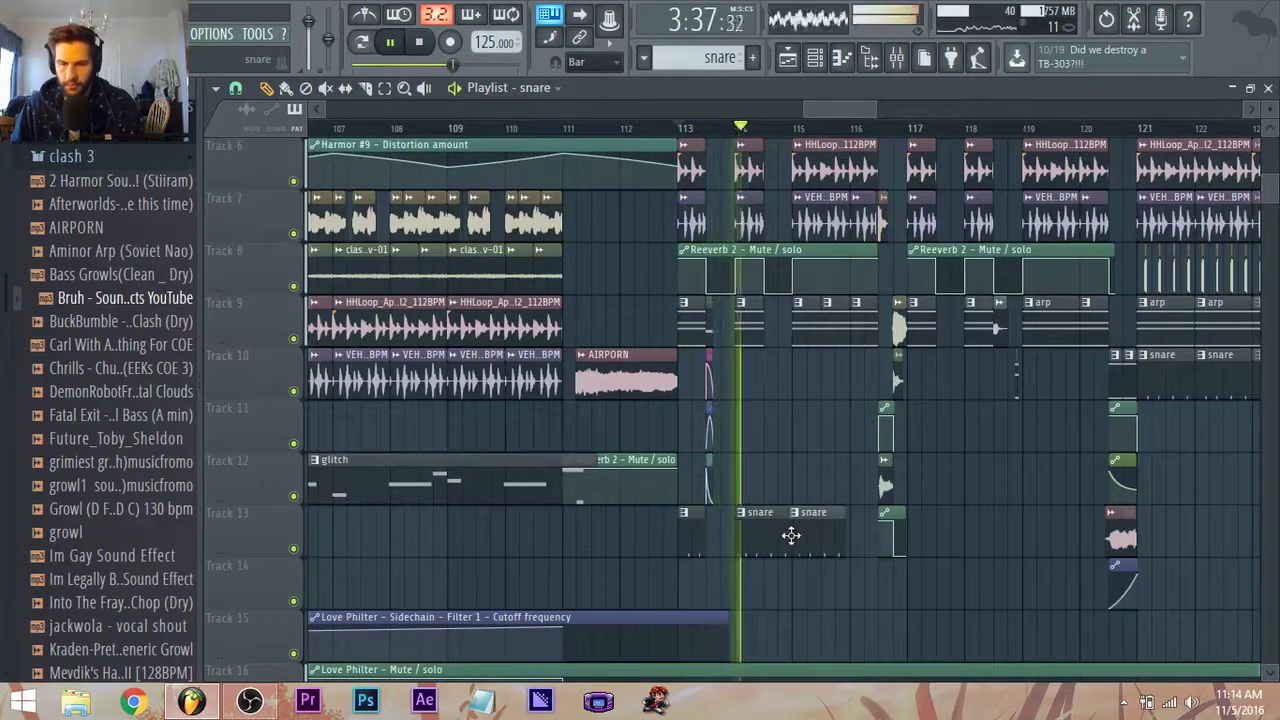
scroll(800, 538, down, 1)
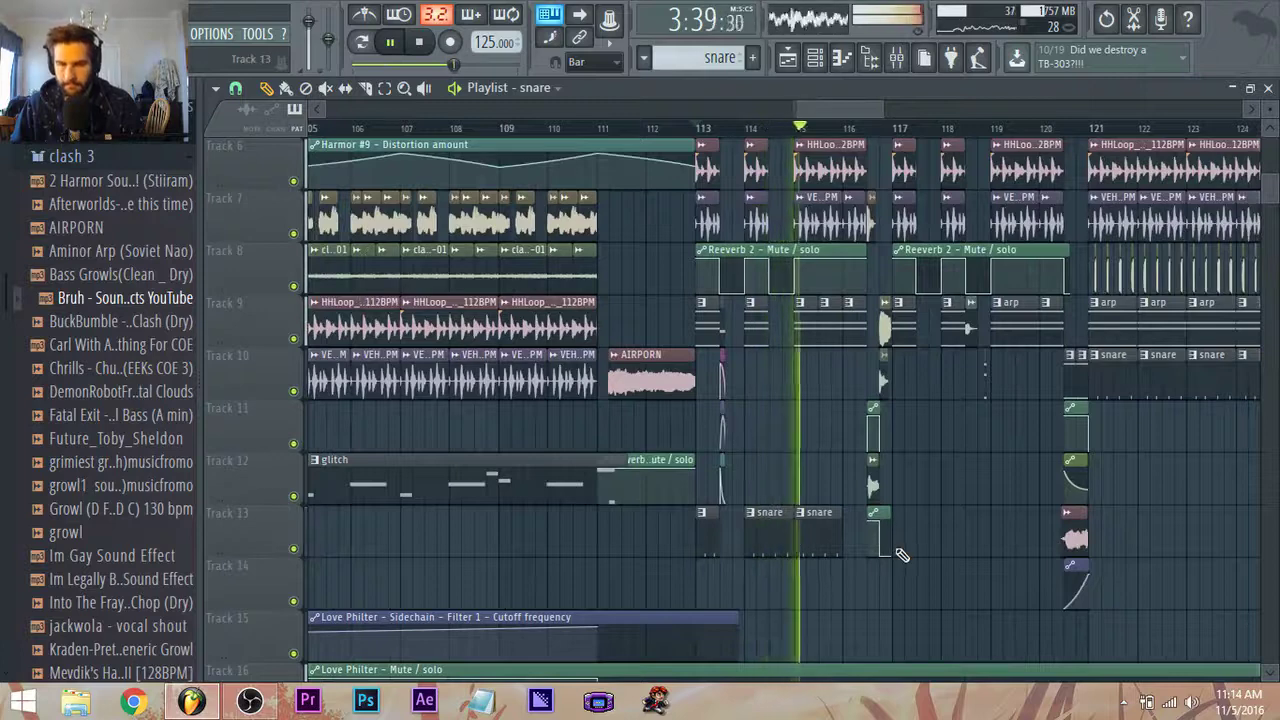
scroll(900, 555, up, 1)
click(815, 587)
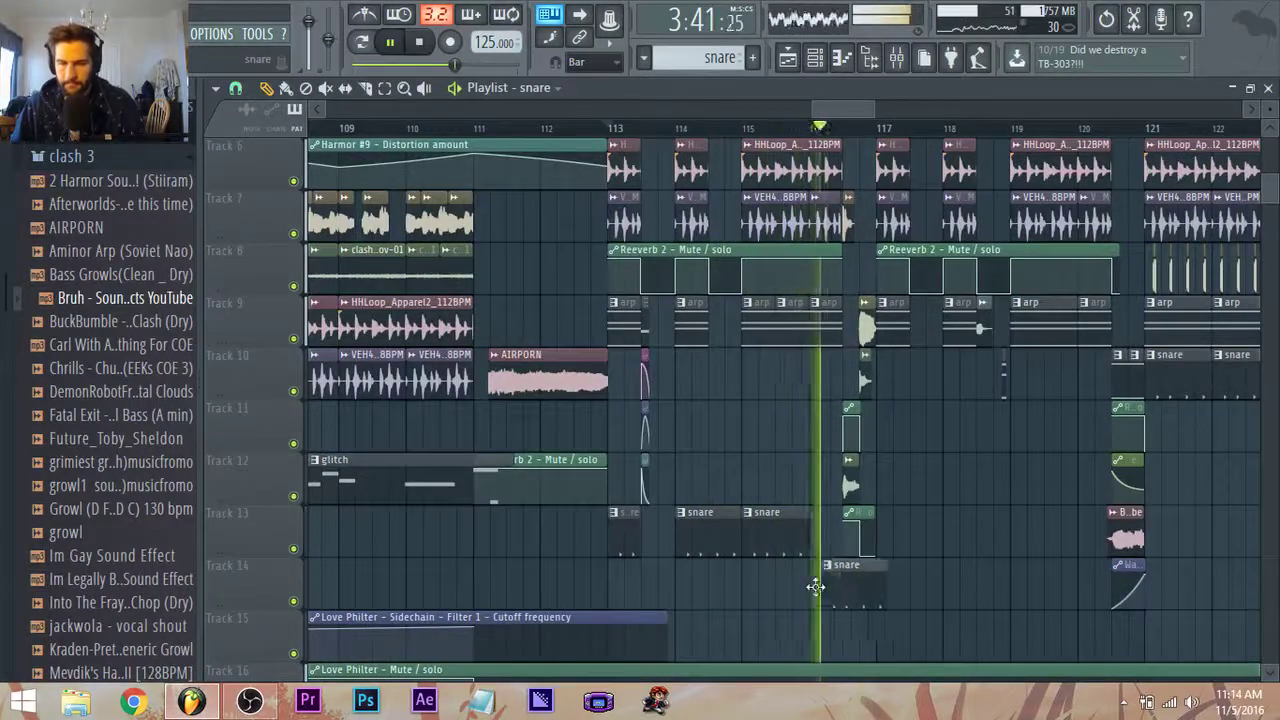
drag(815, 587, 838, 594)
key(space)
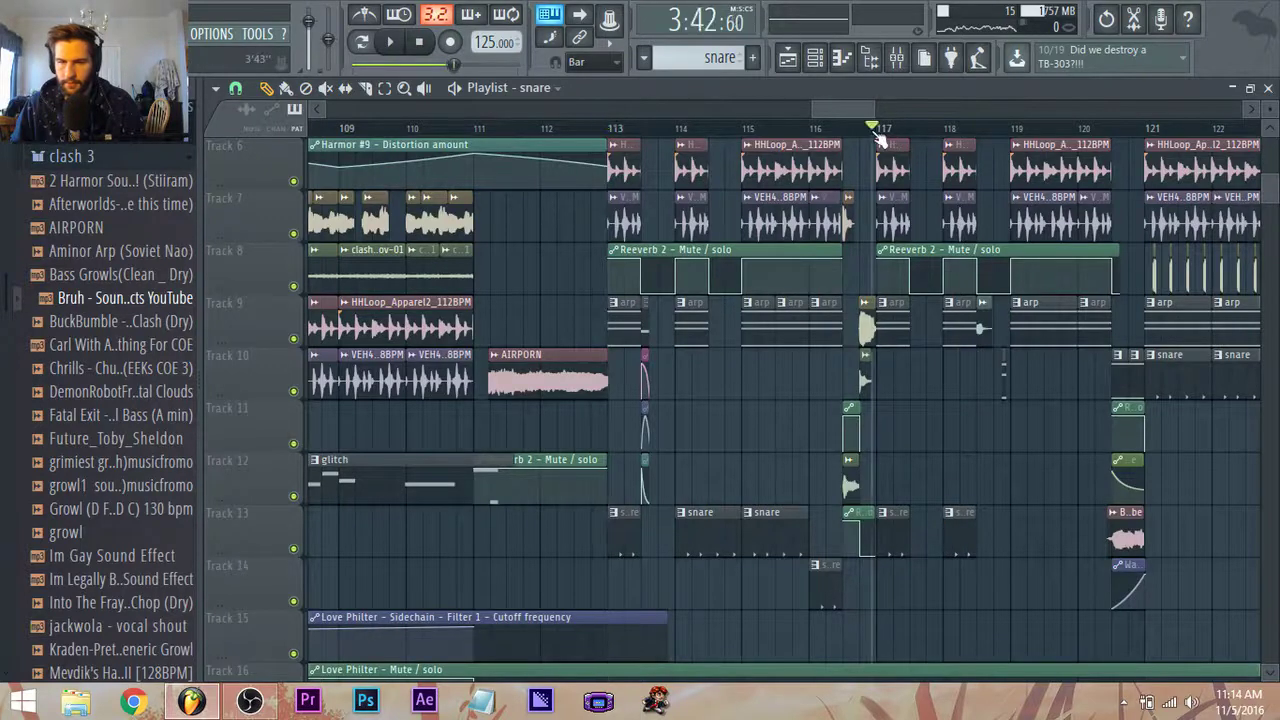
Play from before bar 117 and extend the bar 118 snares on Track 13 to fill up to bar 119.
key(space)
drag(975, 530, 997, 534)
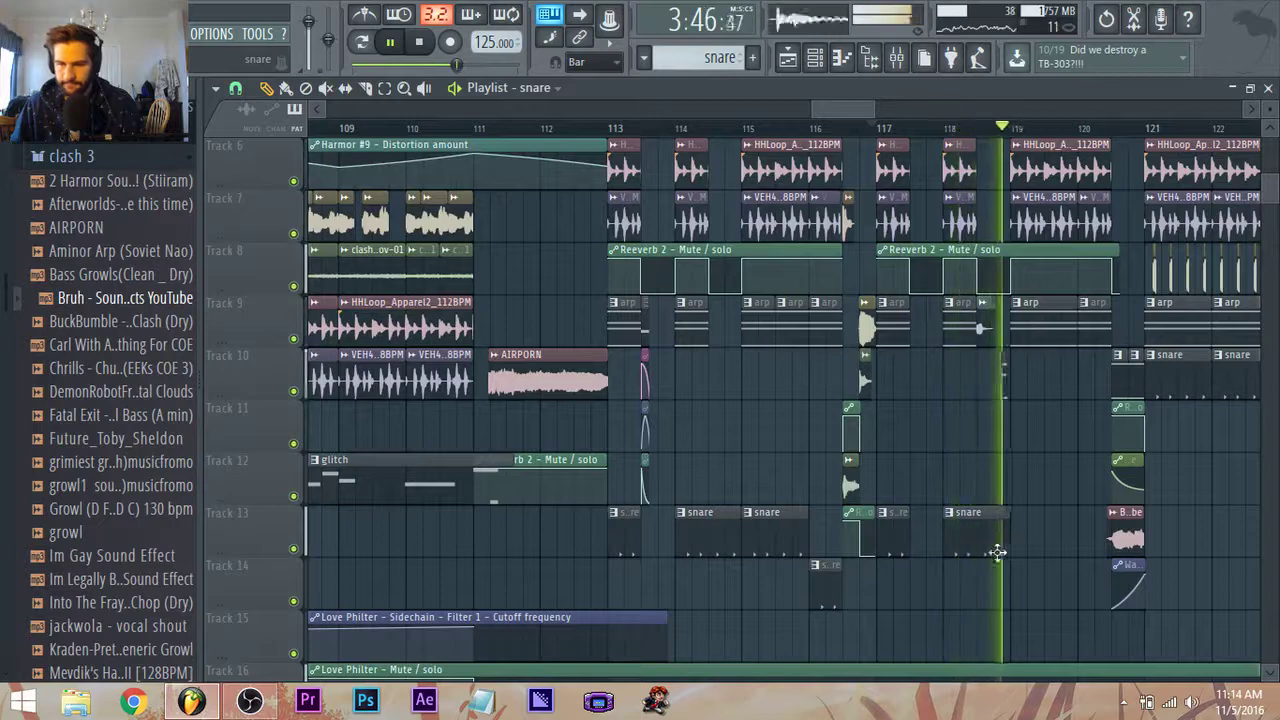
mouse_move(997, 552)
mouse_down()
mouse_move(968, 550)
mouse_move(1006, 542)
mouse_up()
click(385, 89)
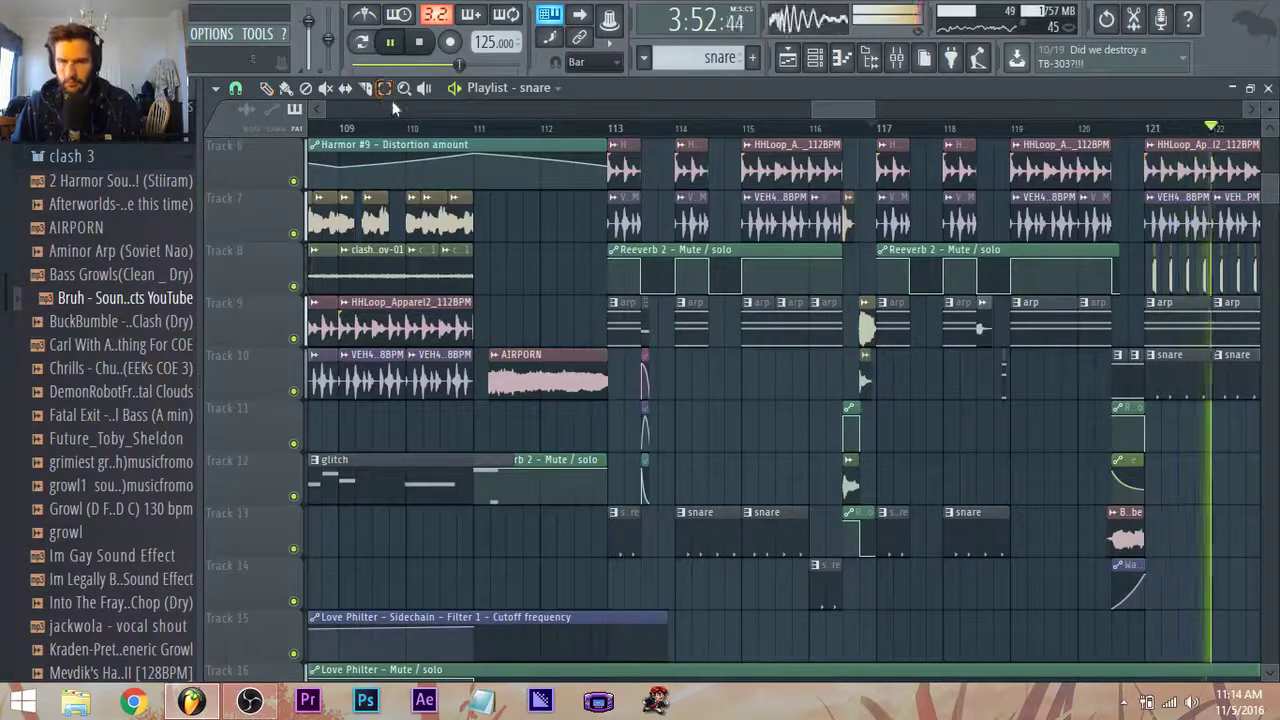
scroll(921, 410, up, 2)
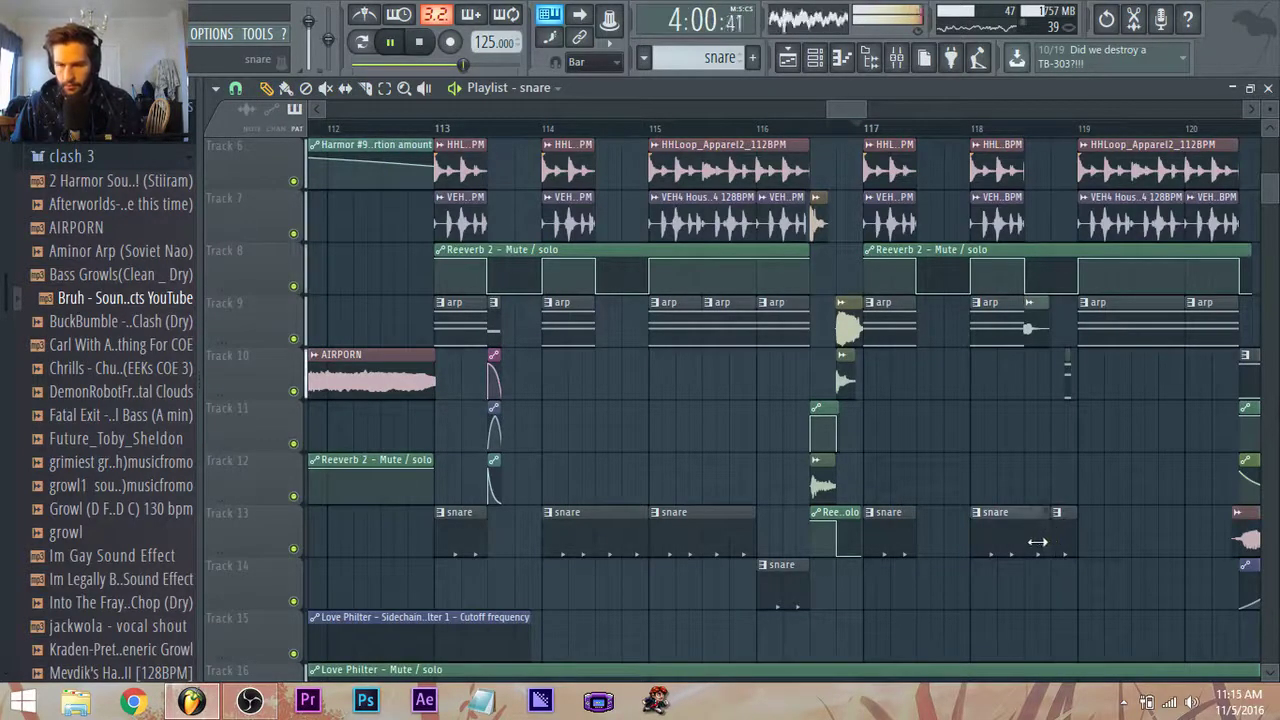
Stop playback and move all the snare clips on Track 10 from bars 121–128 to start at bar 129.
scroll(1015, 530, down, 4)
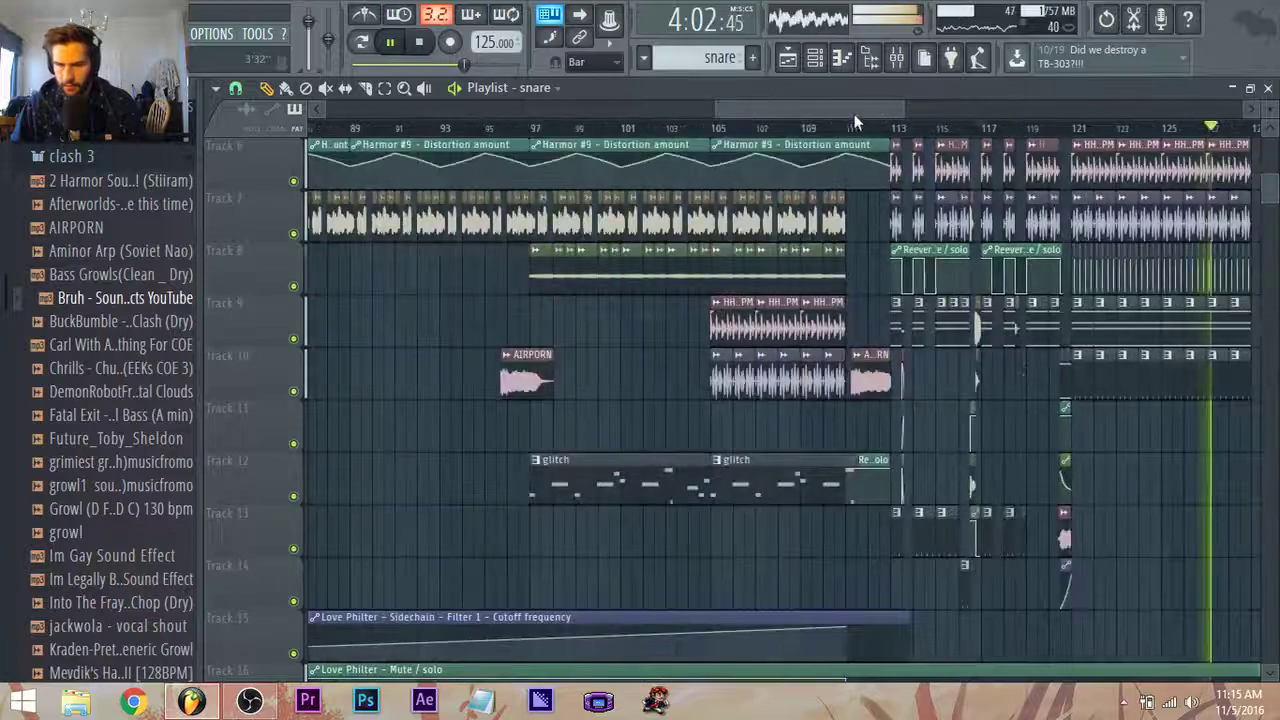
drag(855, 116, 944, 131)
key(space)
scroll(880, 475, up, 2)
scroll(891, 505, up, 3)
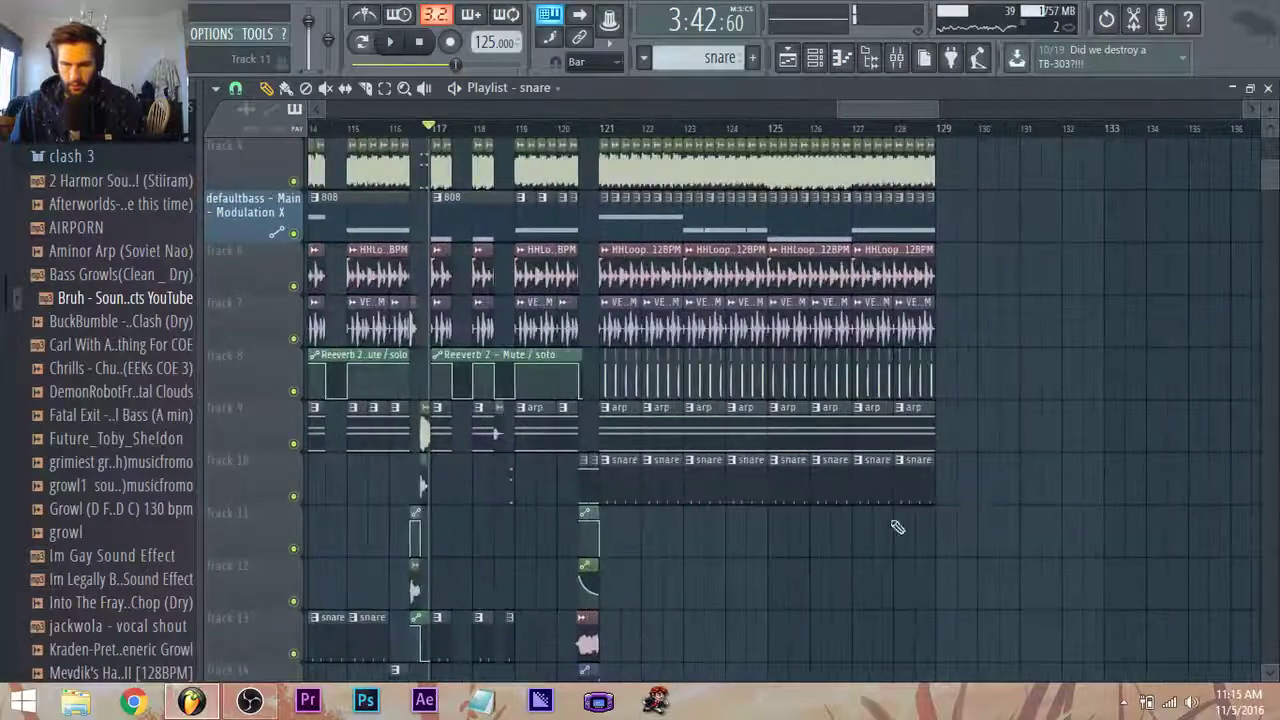
drag(972, 449, 634, 550)
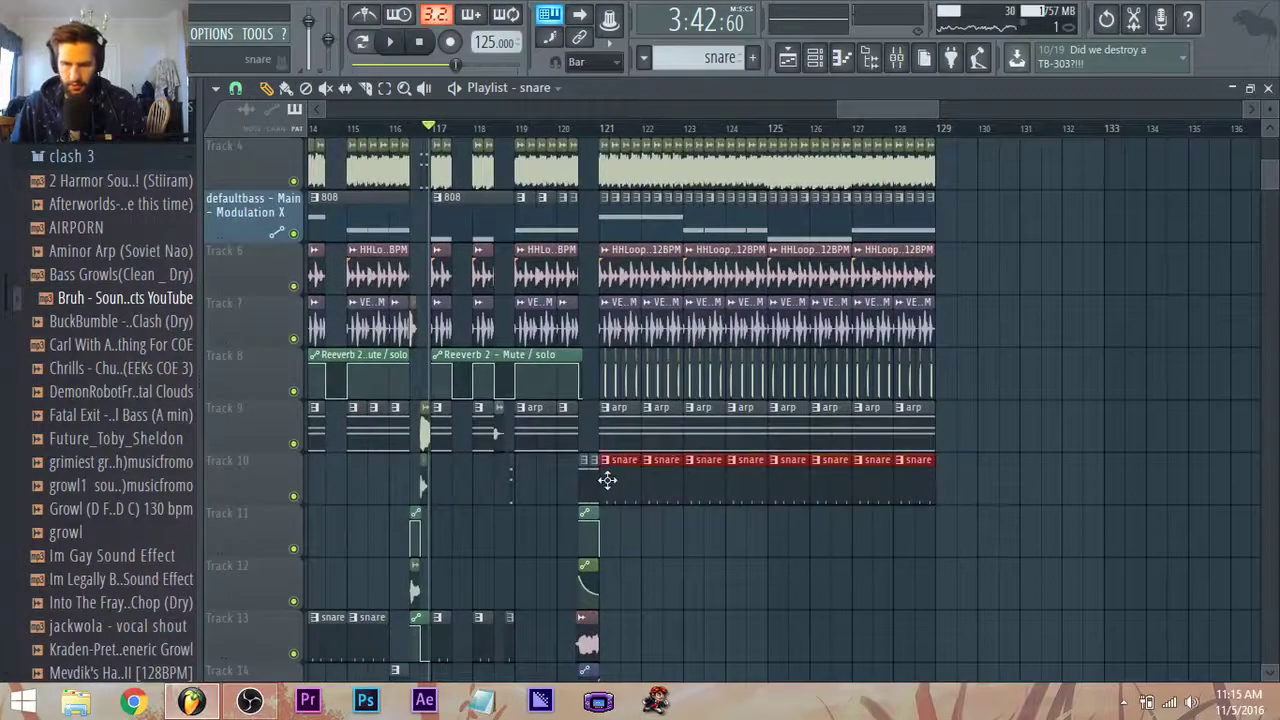
drag(606, 477, 949, 479)
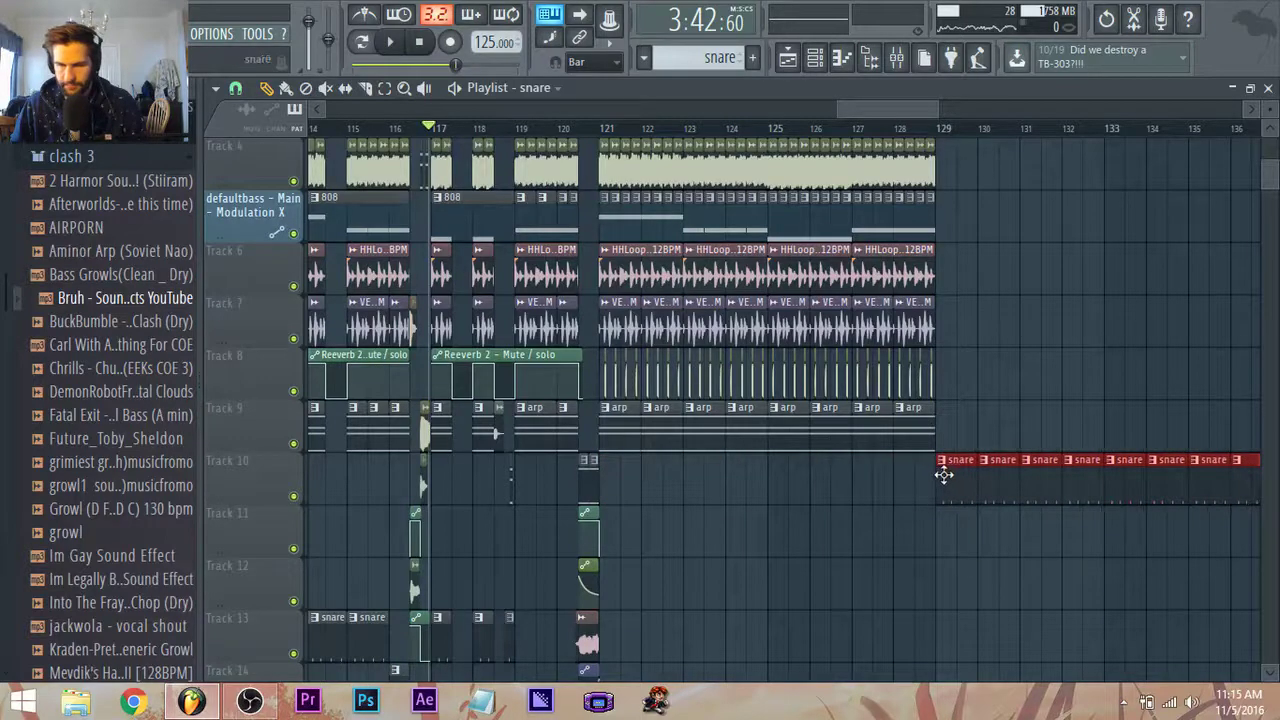
Duplicate every clip on Tracks 1 to 9 between bars 121 and 129 and align the copies to start at bar 129.
scroll(634, 571, up, 1)
drag(614, 558, 896, 137)
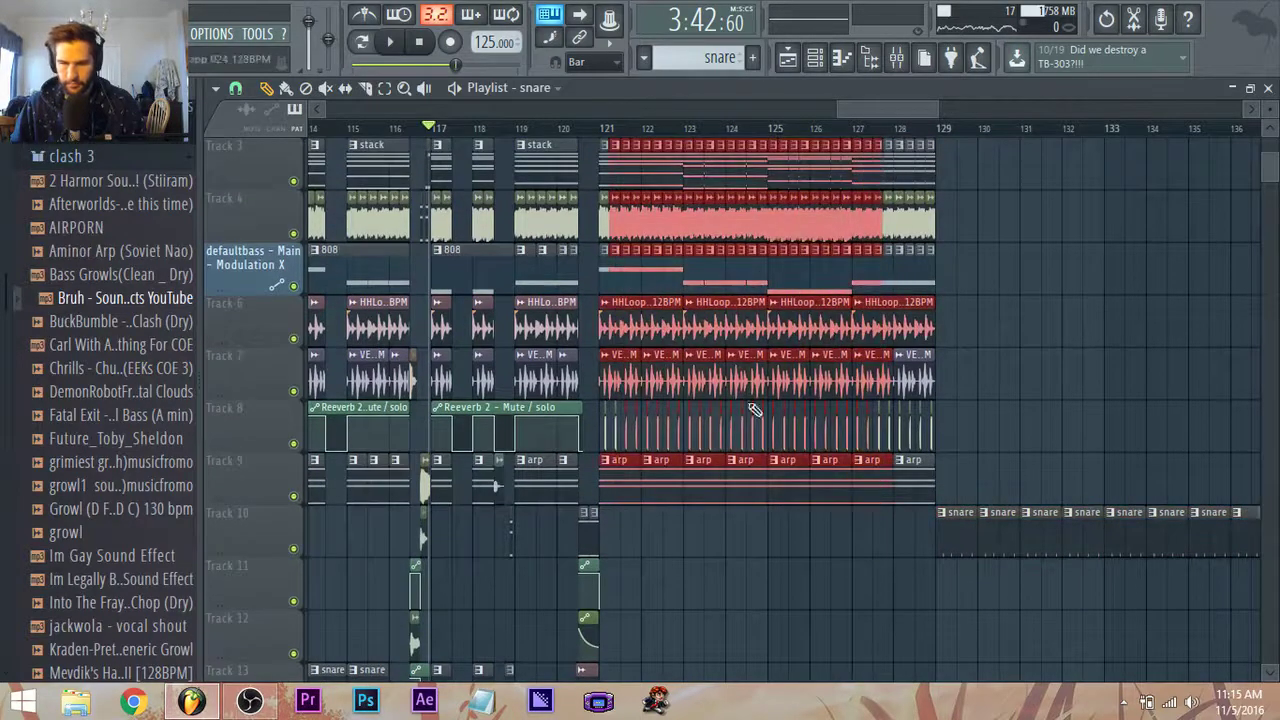
scroll(690, 440, up, 3)
drag(562, 555, 1088, 101)
scroll(935, 188, down, 2)
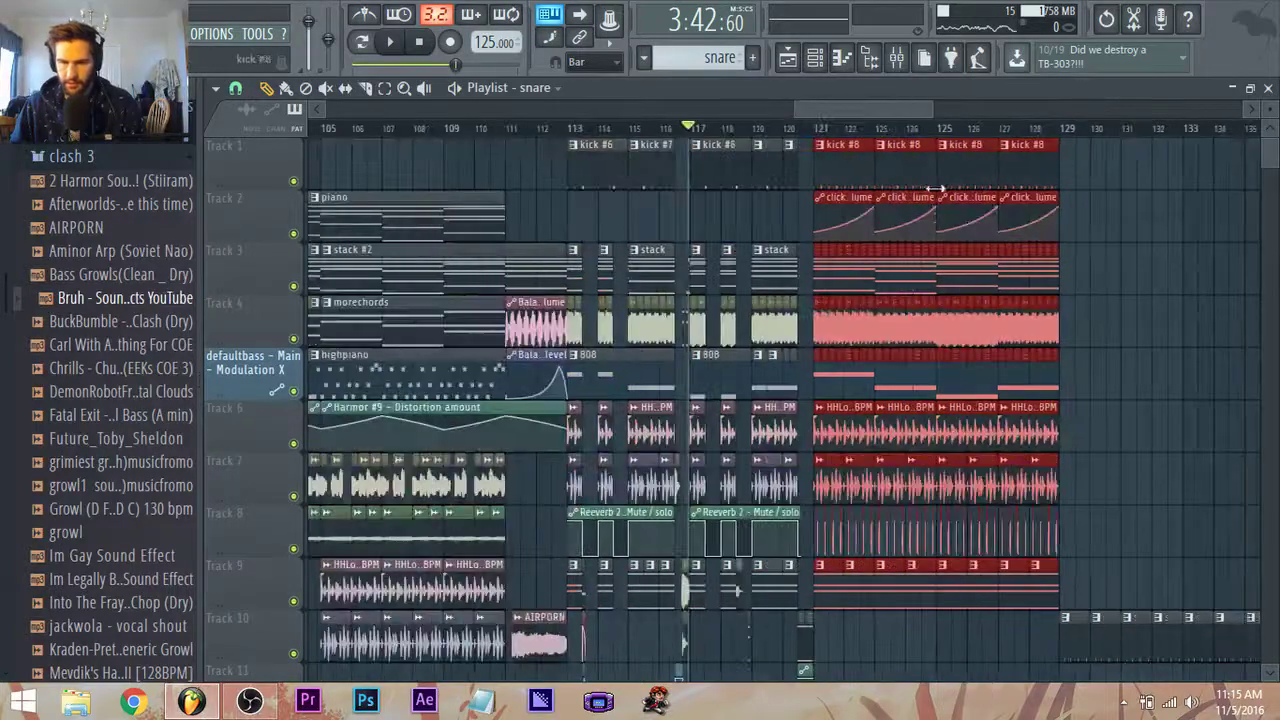
key(ctrl+b)
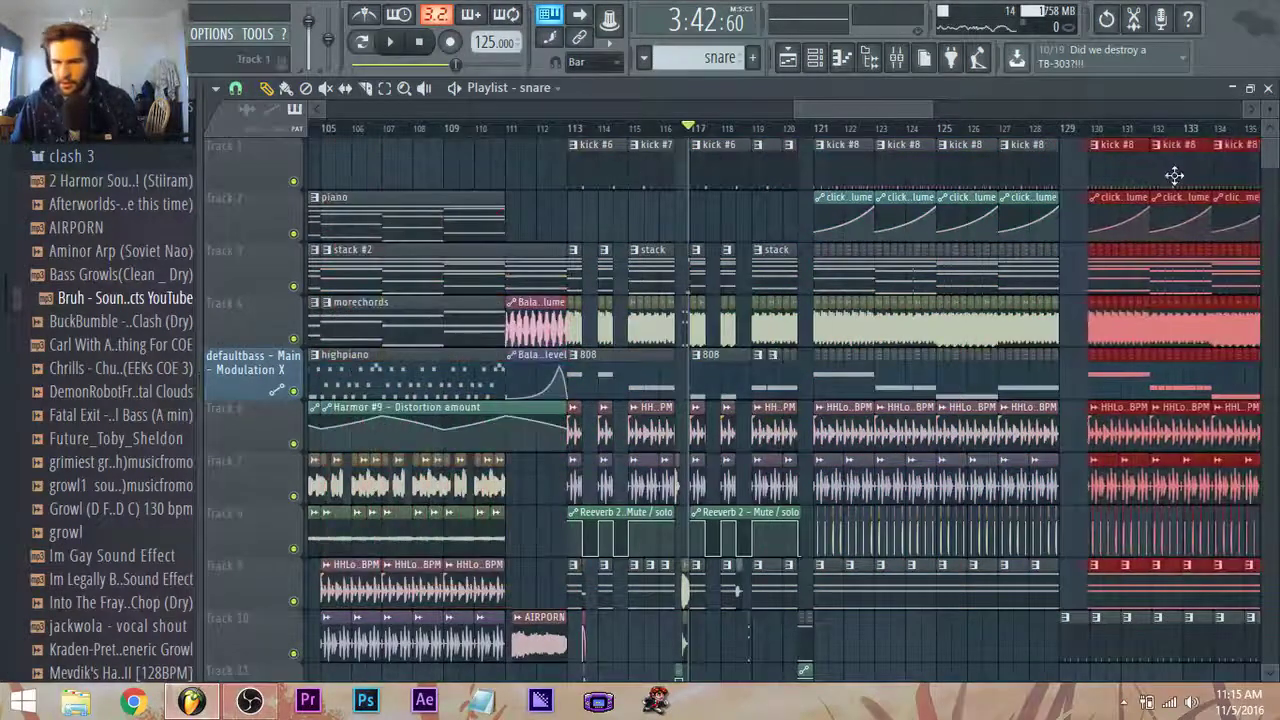
scroll(760, 160, up, 3)
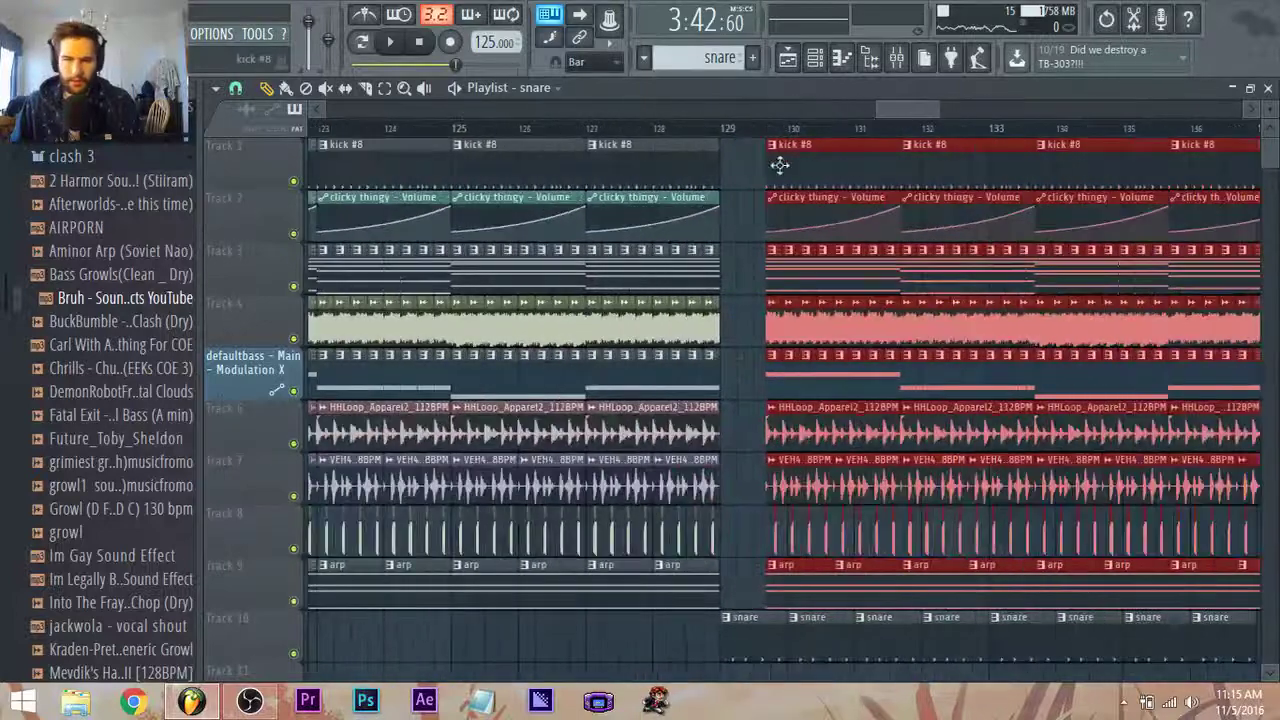
scroll(758, 160, up, 2)
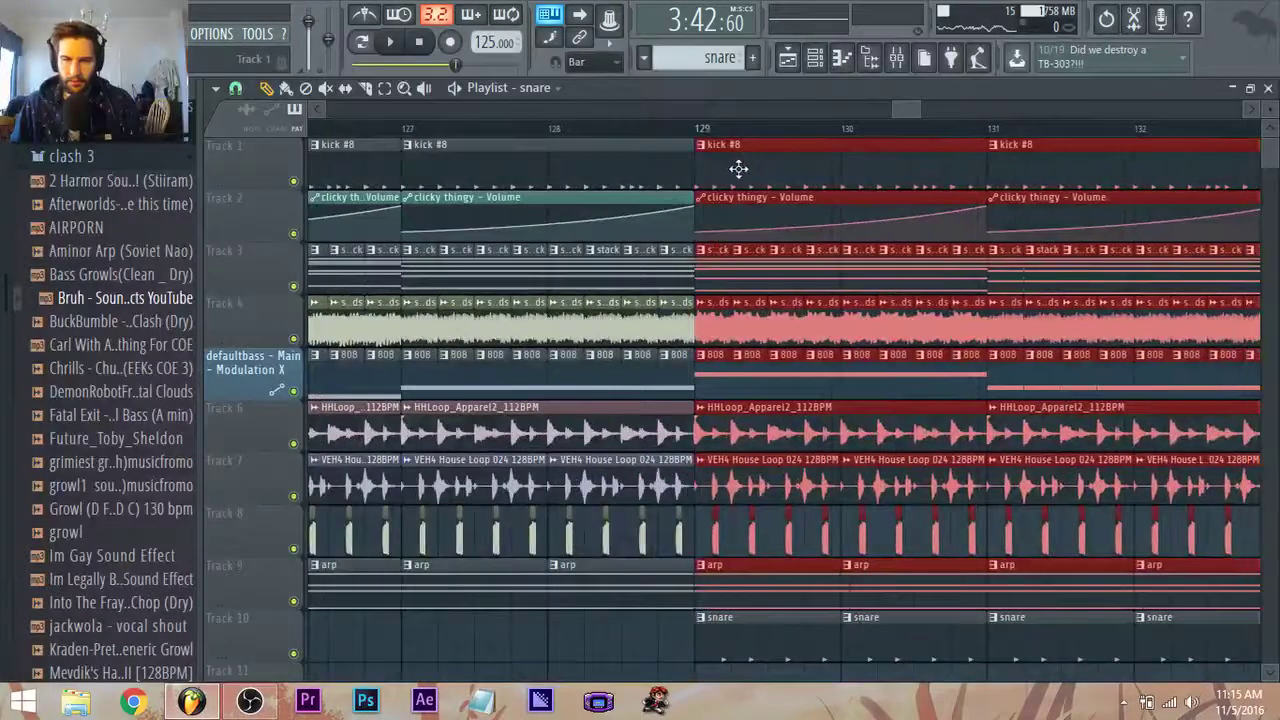
Play the duplicated section from just before bar 129 and review how it runs with the snare clips.
key(space)
scroll(690, 140, down, 4)
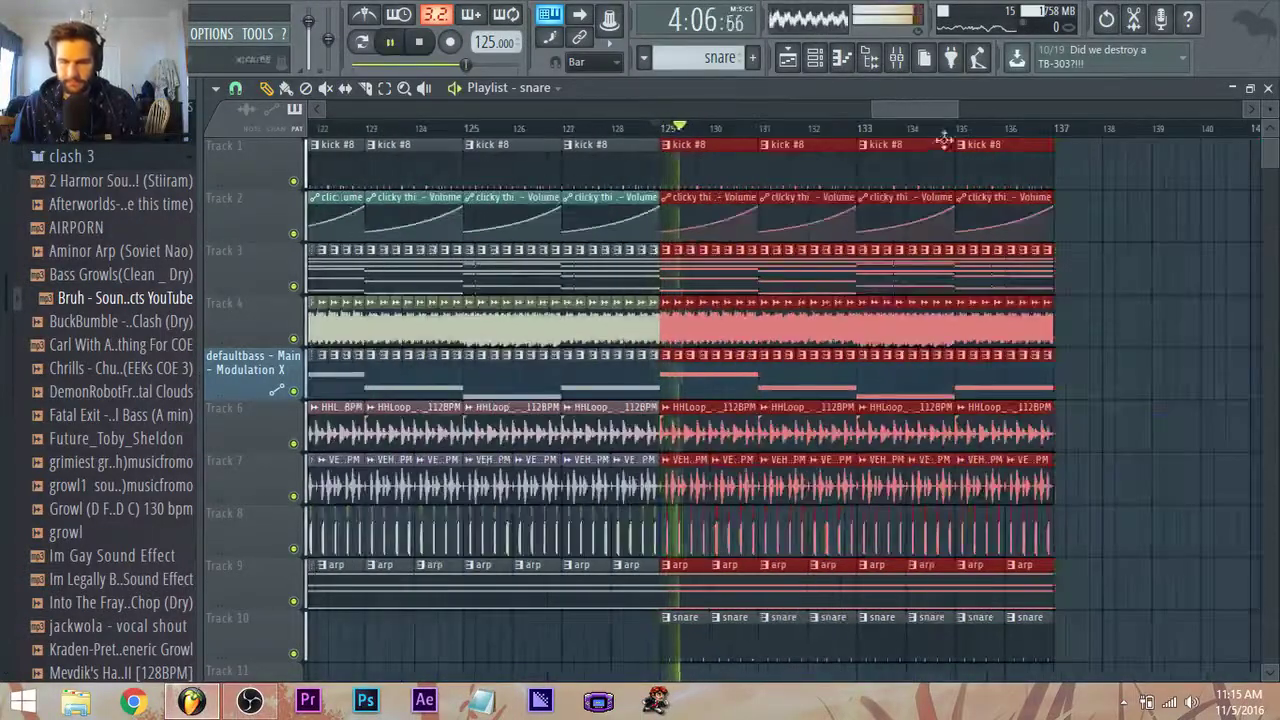
drag(858, 117, 942, 122)
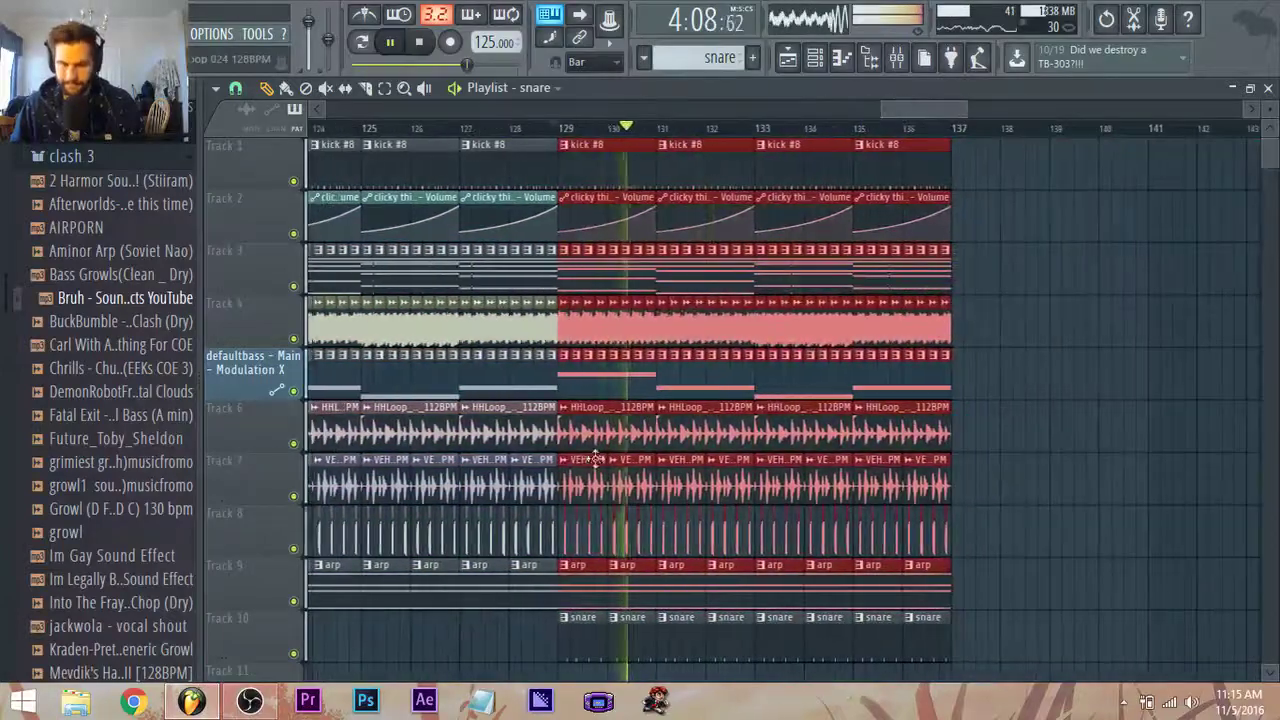
scroll(560, 556, down, 4)
scroll(530, 570, down, 2)
scroll(694, 560, up, 4)
key(space)
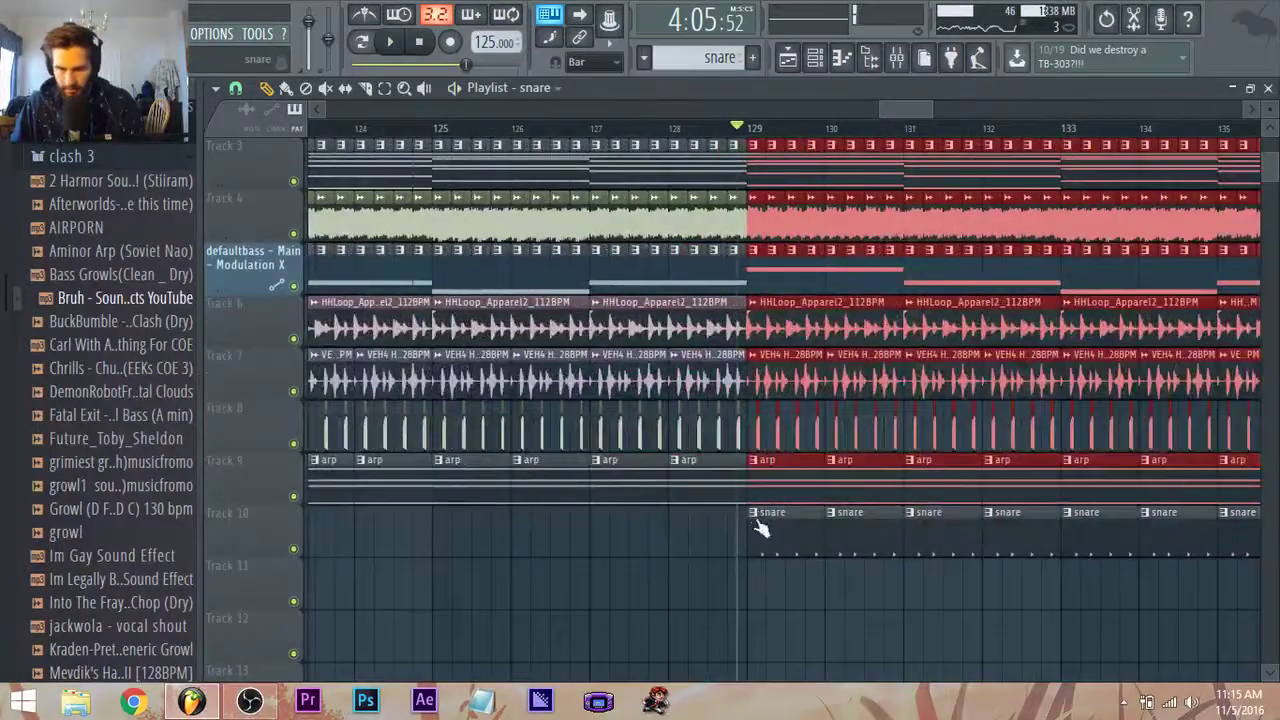
Make the bar 129 snare clip on Track 10 unique, delete the snare clip at bar 130, and open the unique pattern's notes.
click(756, 516)
click(800, 588)
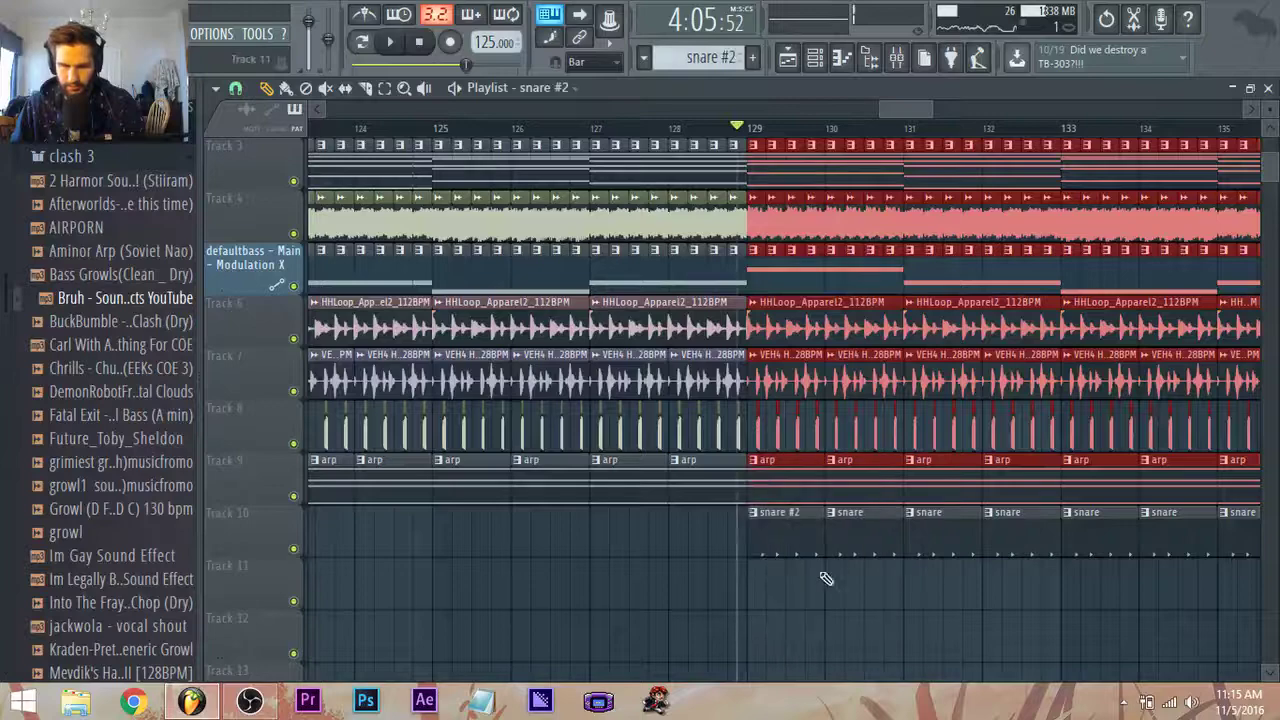
scroll(850, 580, down, 3)
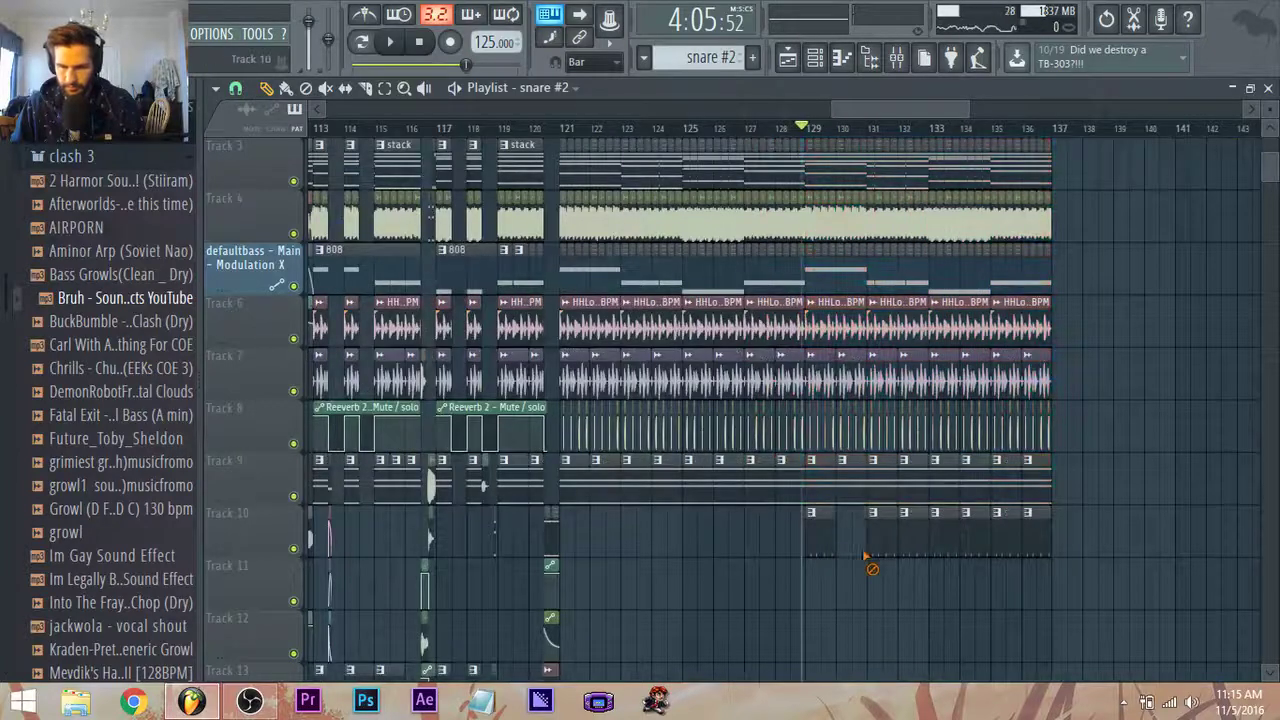
double_click(808, 540)
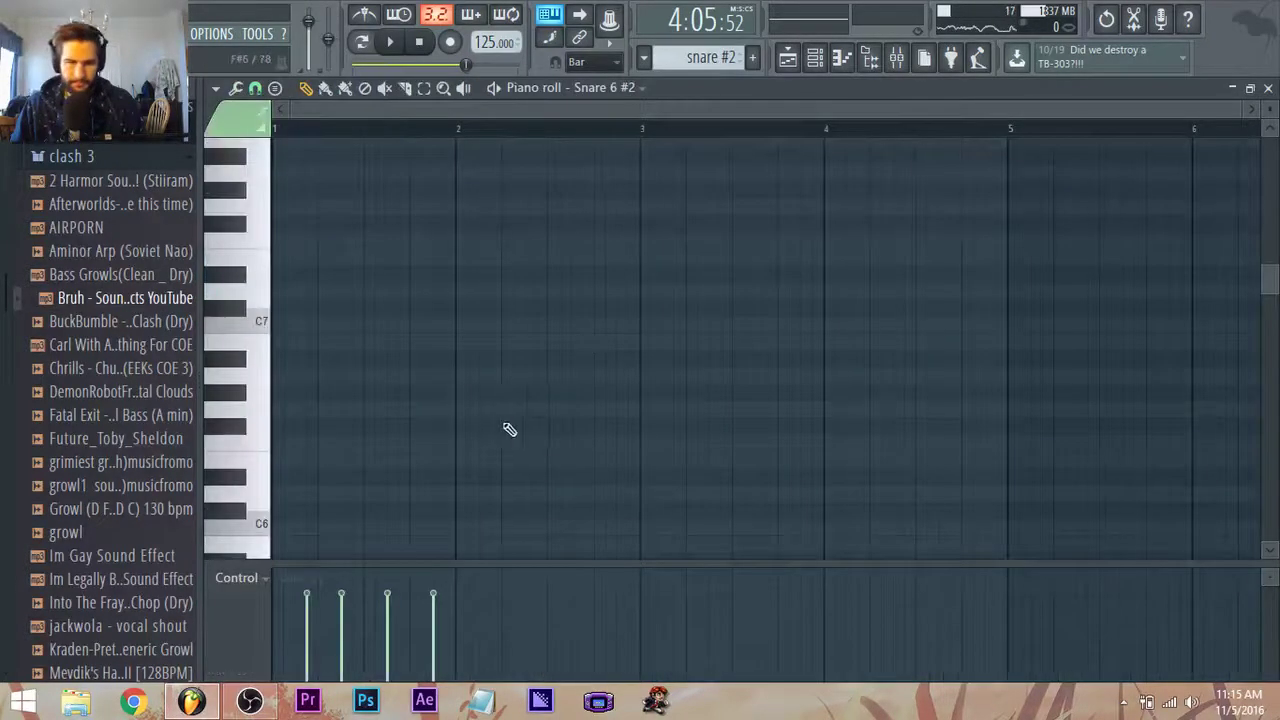
Lower the velocities of the four Snare 6 #2 notes and copy them to the VEH4 Snare 008 channel.
scroll(512, 440, up, 1)
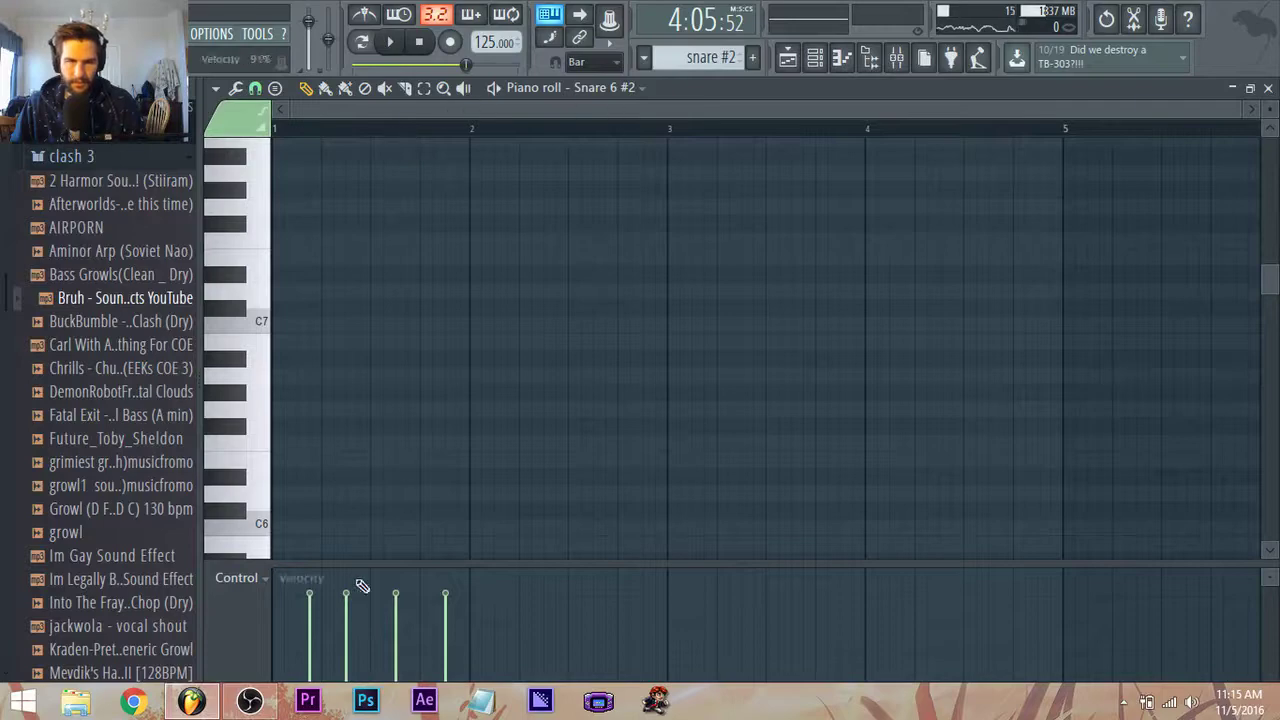
scroll(400, 480, down, 6)
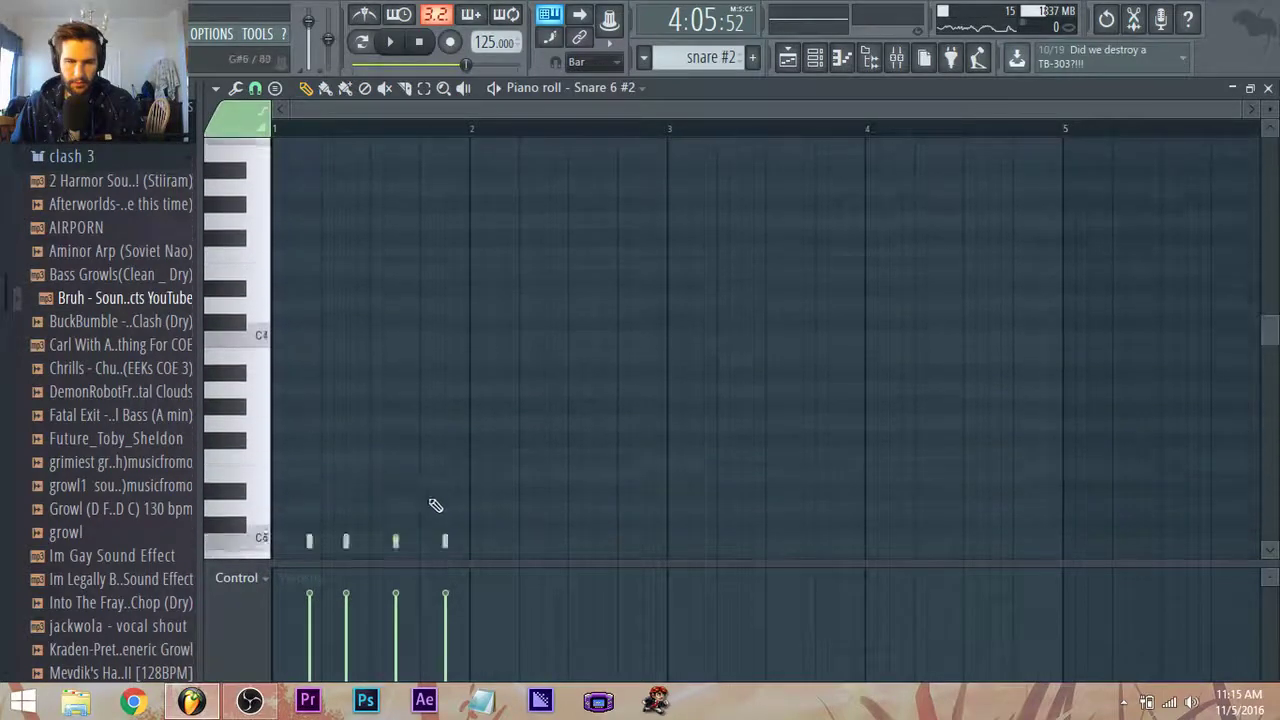
scroll(431, 502, up, 2)
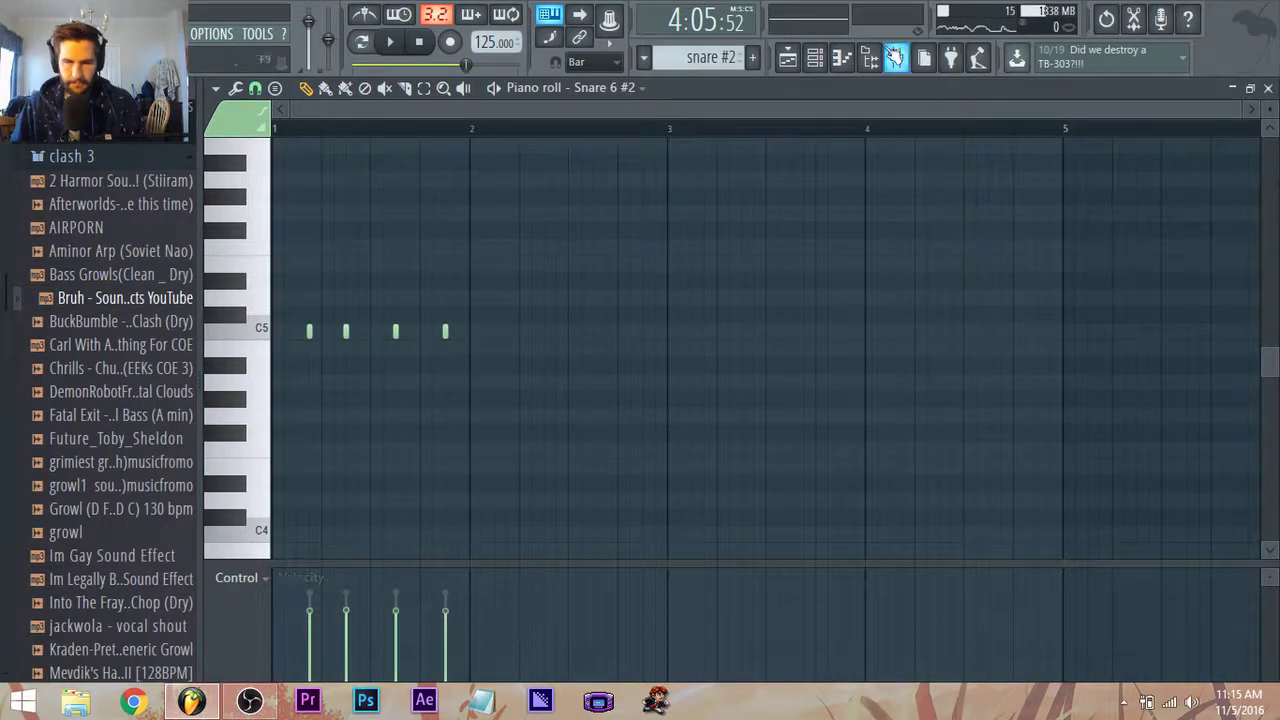
click(815, 58)
scroll(524, 426, up, 8)
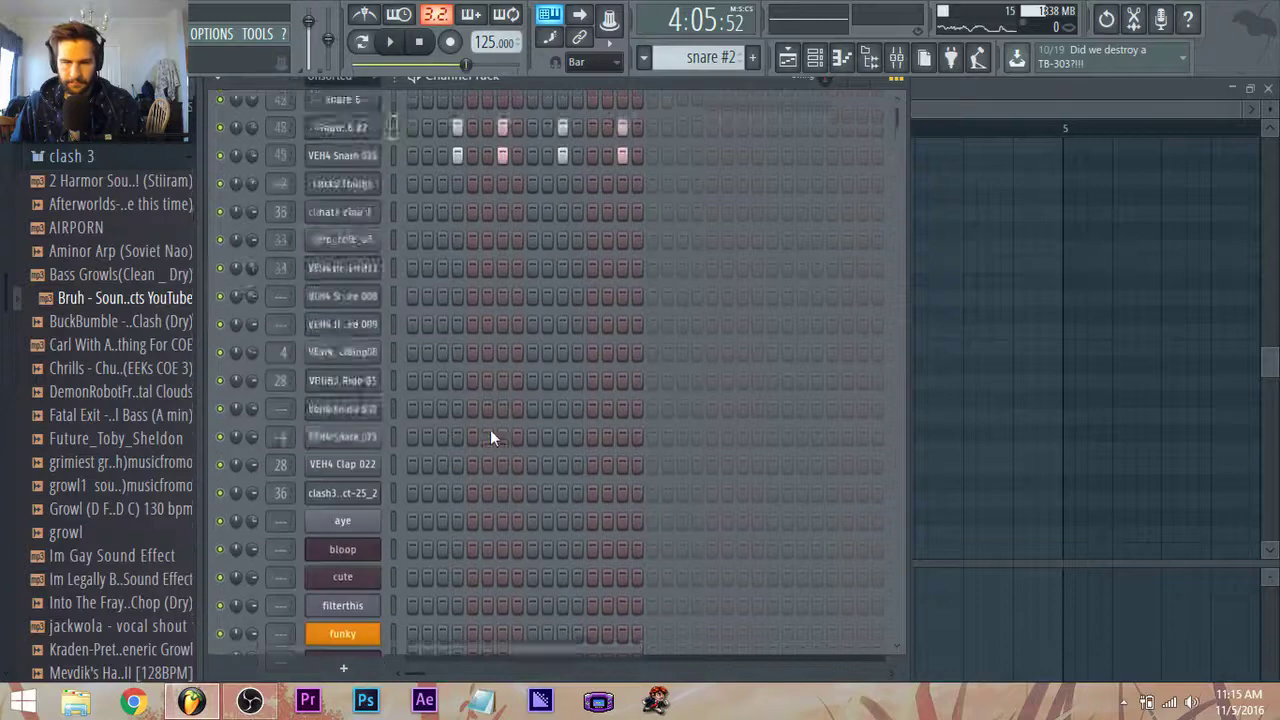
right_click(375, 374)
click(559, 392)
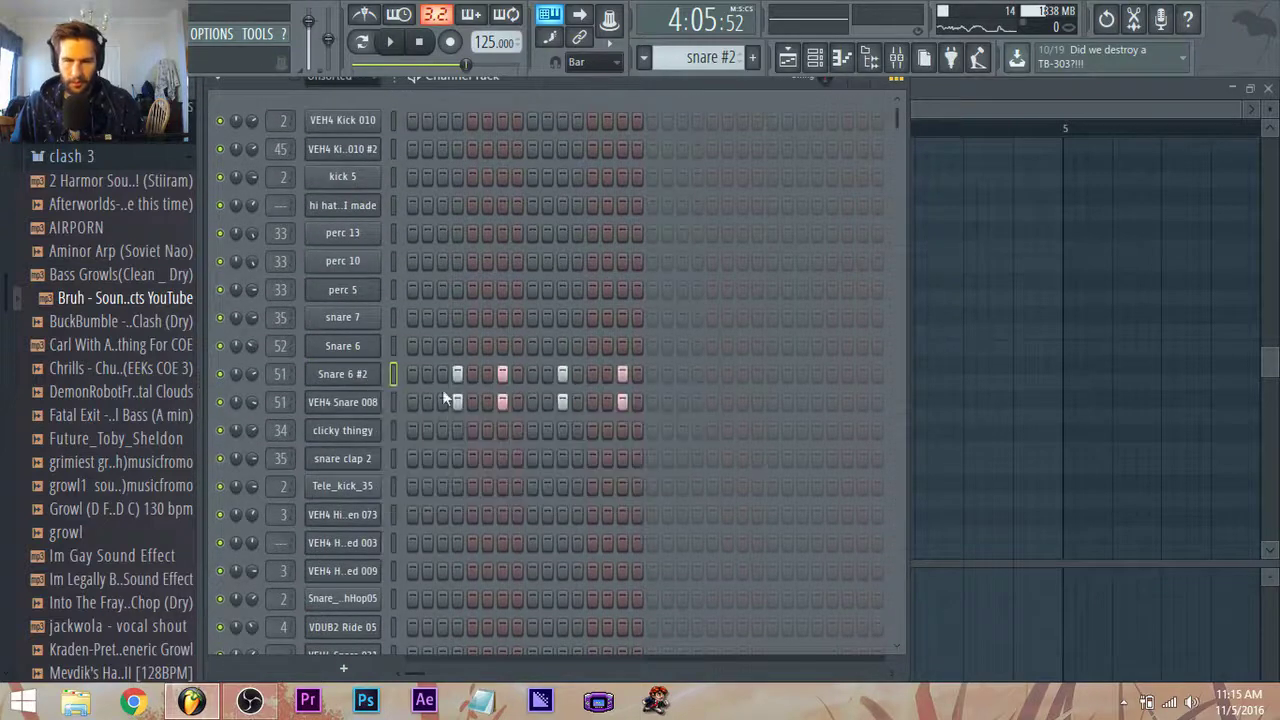
right_click(374, 403)
click(591, 437)
Repeat the snare #2 clip along Track 10 from bar 129 through bar 136 and play the section.
click(788, 57)
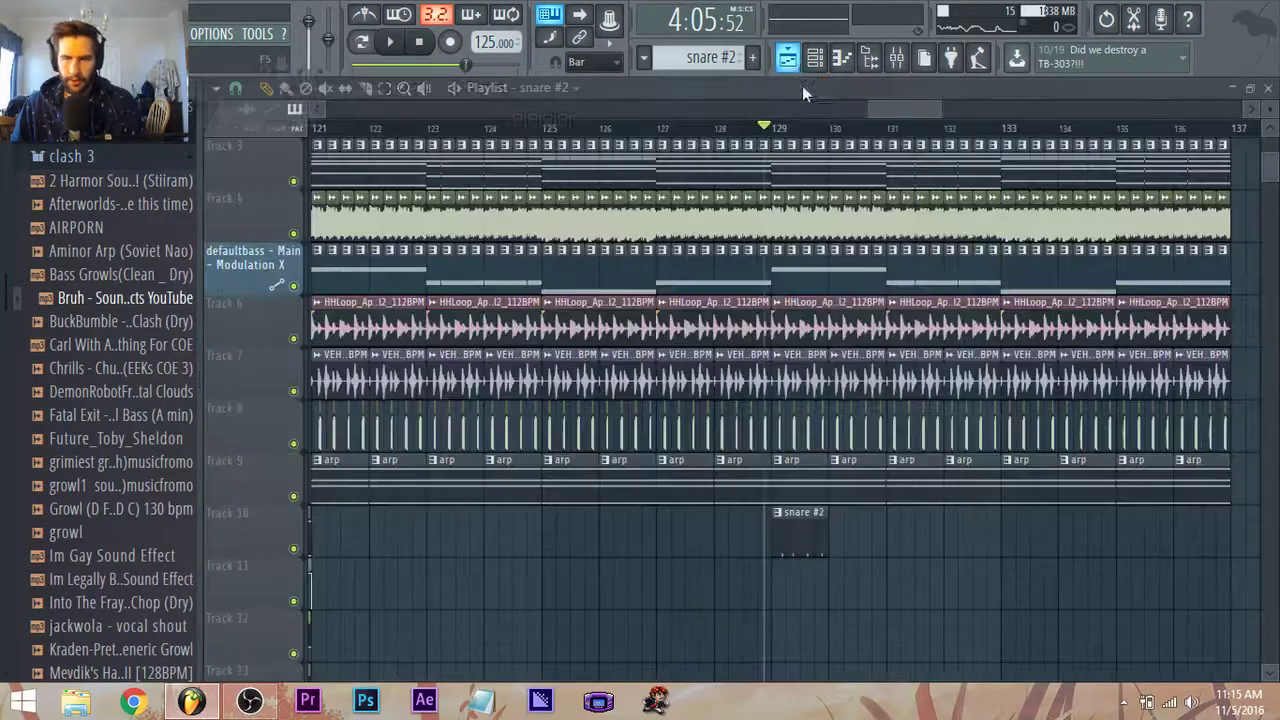
scroll(905, 542, up, 3)
scroll(709, 450, down, 2)
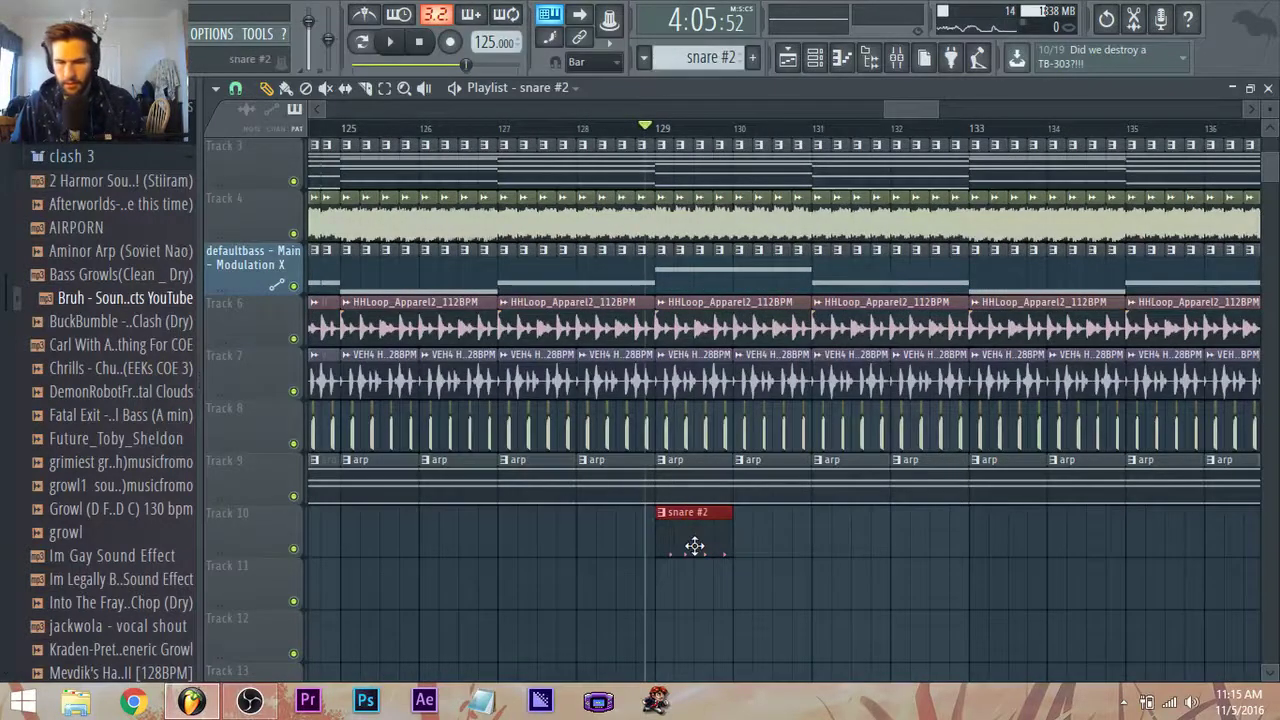
scroll(790, 571, down, 4)
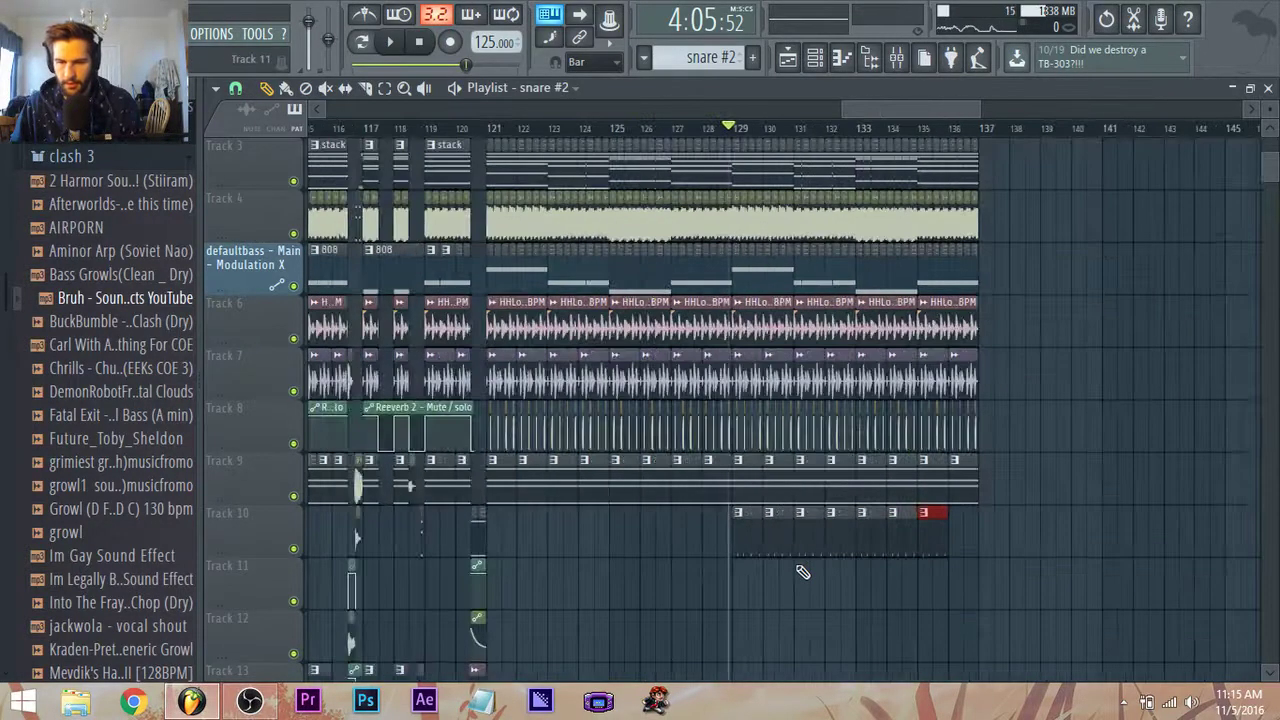
scroll(788, 176, up, 2)
key(space)
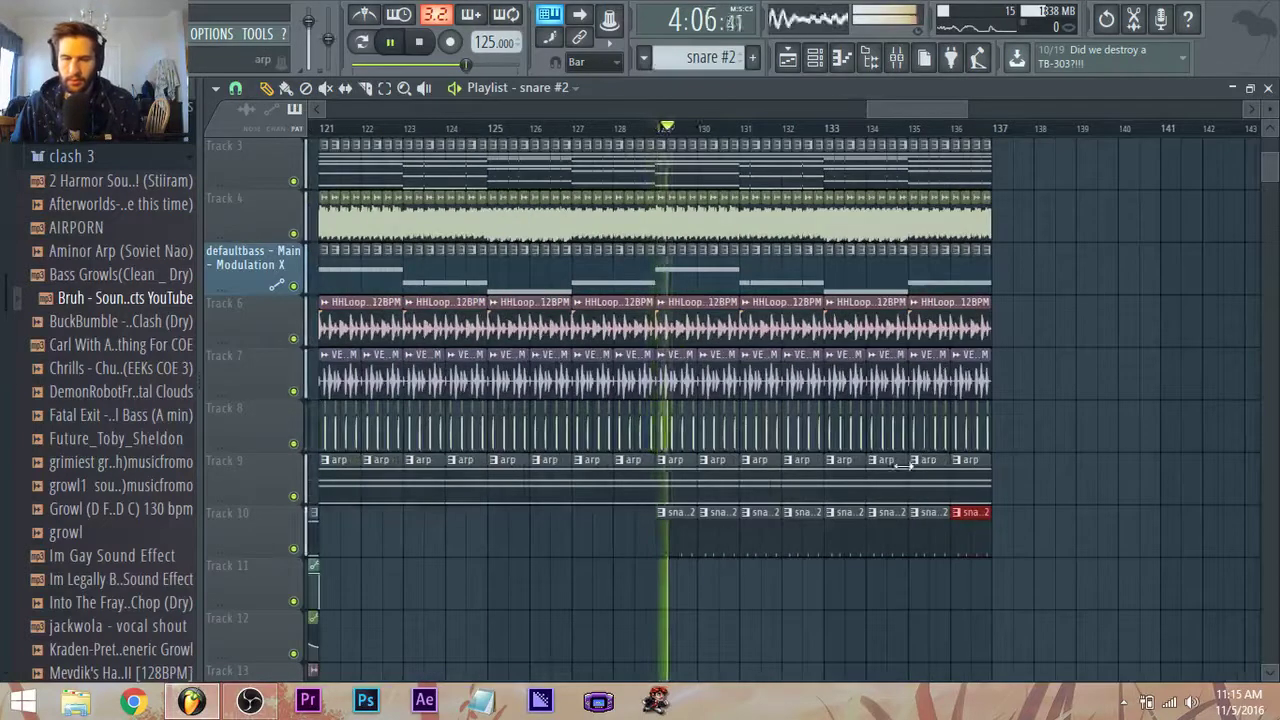
Lower the velocities of all four Snare 6 #2 notes further, to about 34%, while the section plays.
double_click(676, 546)
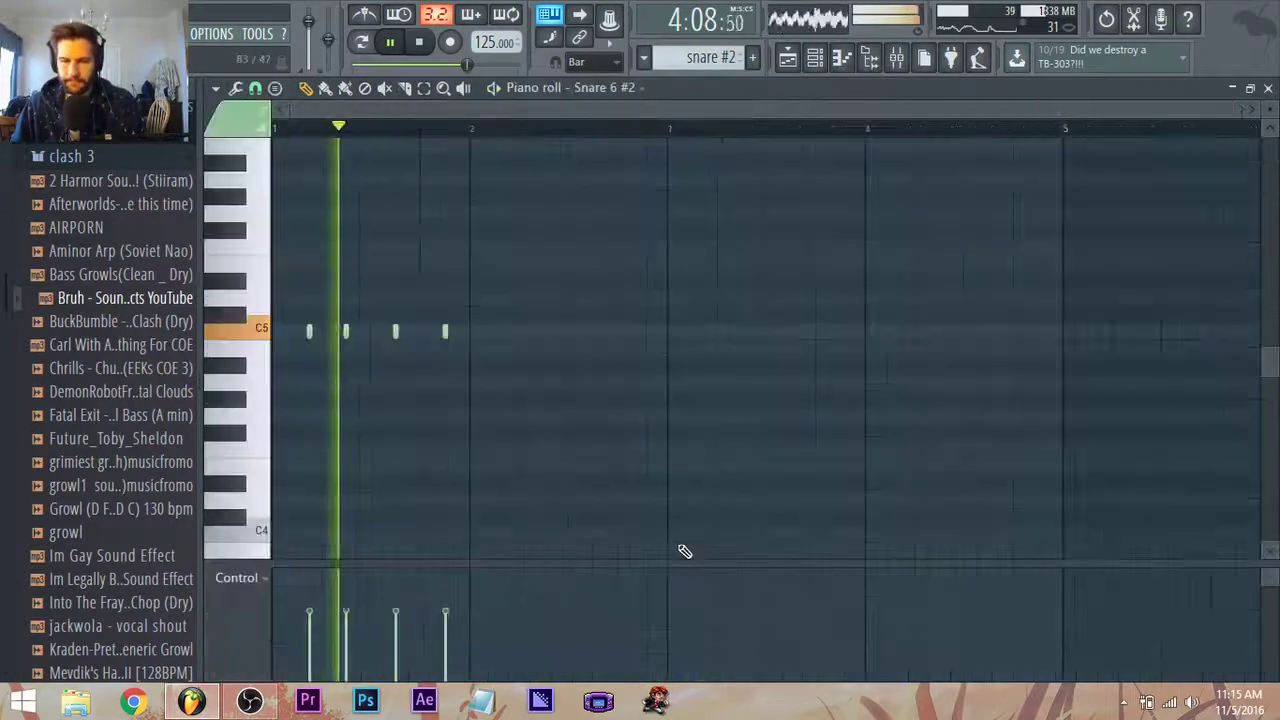
mouse_move(390, 623)
mouse_down()
mouse_move(466, 630)
mouse_move(332, 611)
mouse_move(319, 631)
mouse_move(468, 628)
mouse_move(360, 628)
mouse_move(342, 644)
mouse_move(303, 635)
mouse_move(320, 639)
mouse_move(320, 660)
mouse_move(344, 656)
mouse_move(307, 651)
mouse_move(344, 651)
mouse_move(306, 645)
mouse_move(489, 656)
mouse_up()
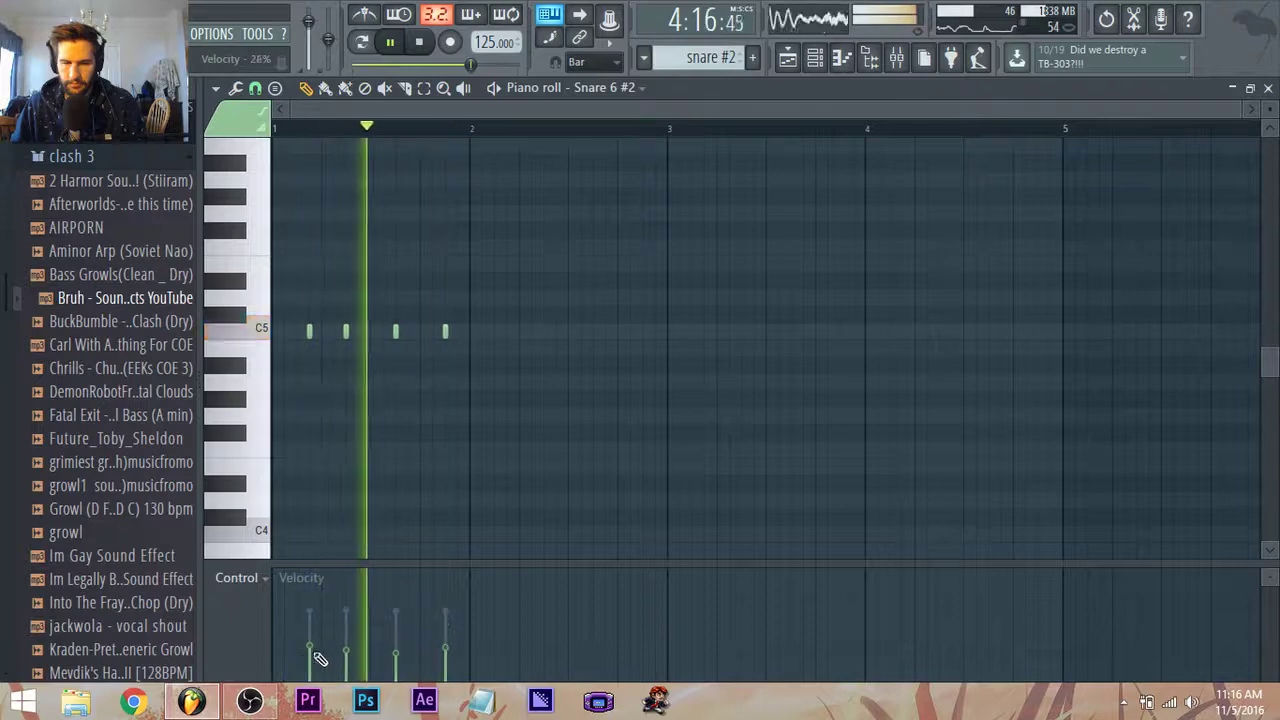
click(815, 57)
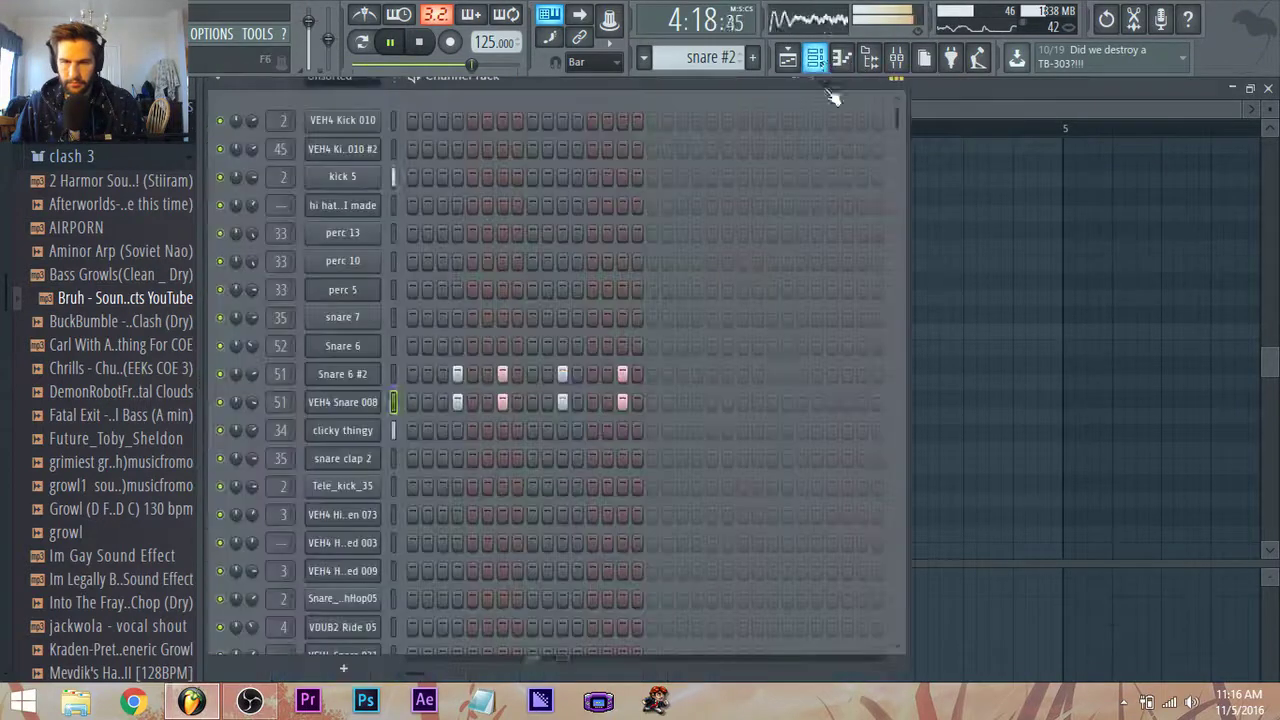
click(374, 380)
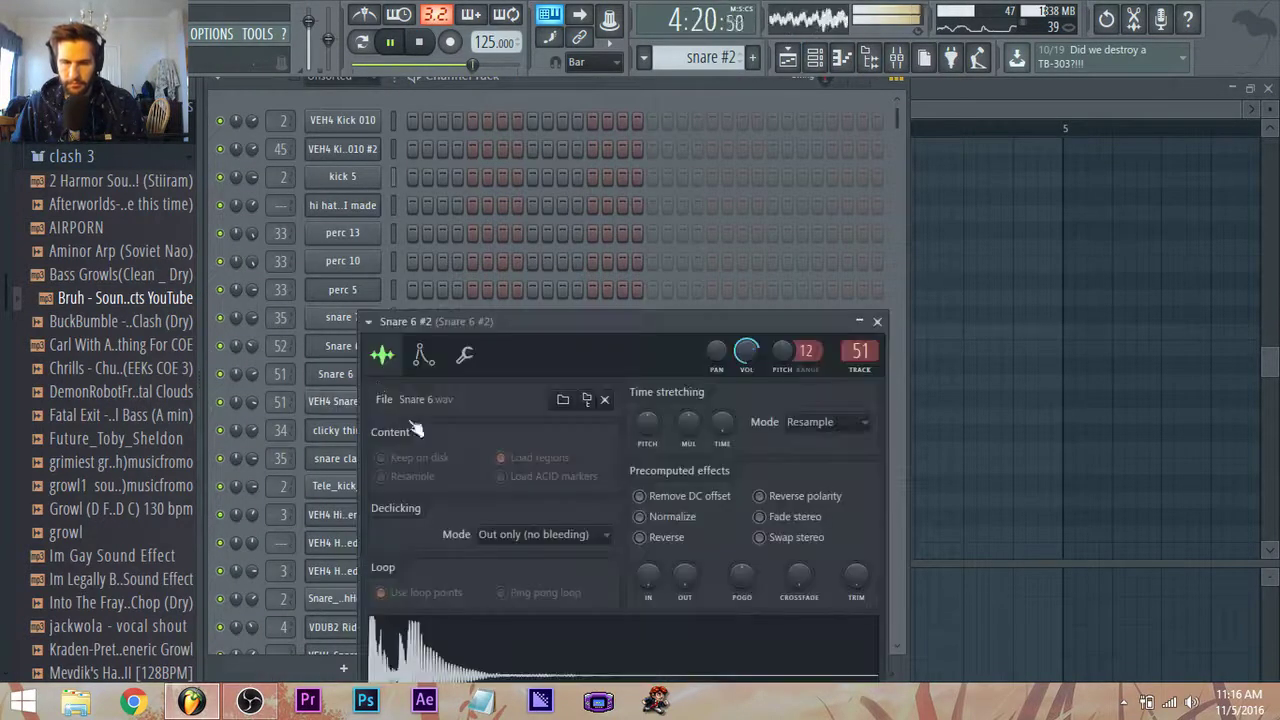
click(637, 84)
right_click(380, 377)
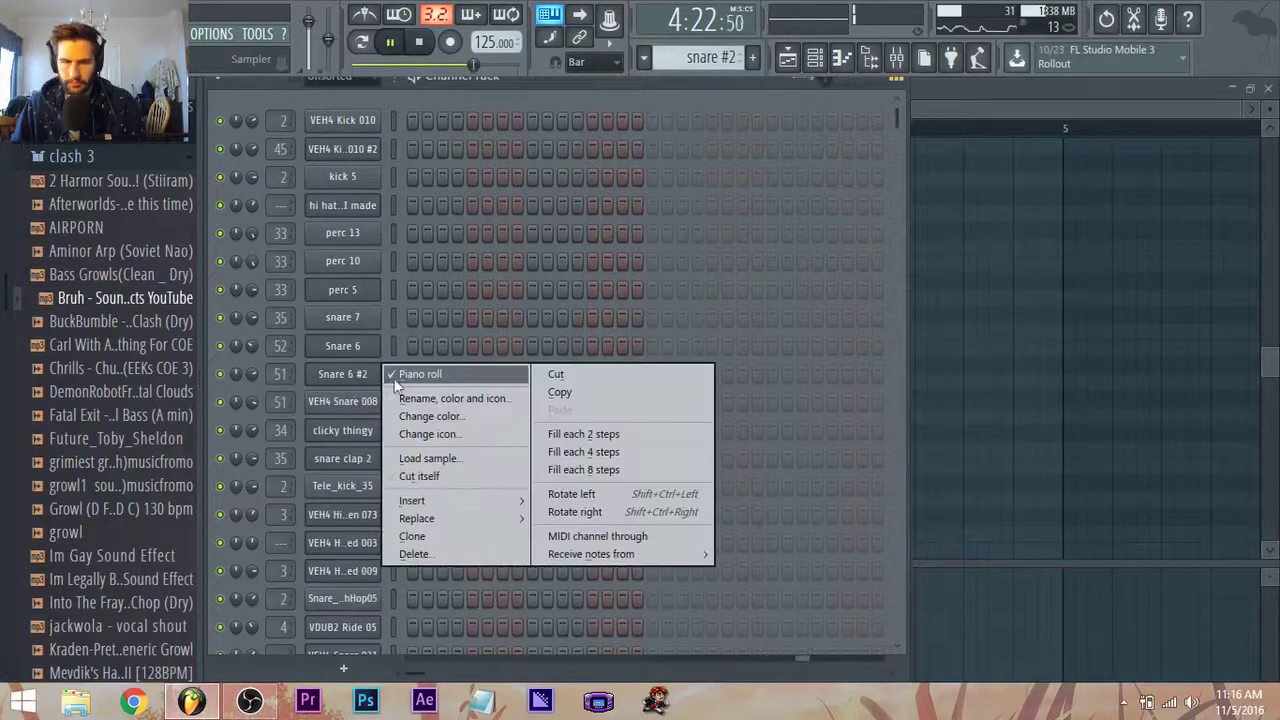
click(390, 376)
right_click(377, 376)
click(399, 373)
key(F7)
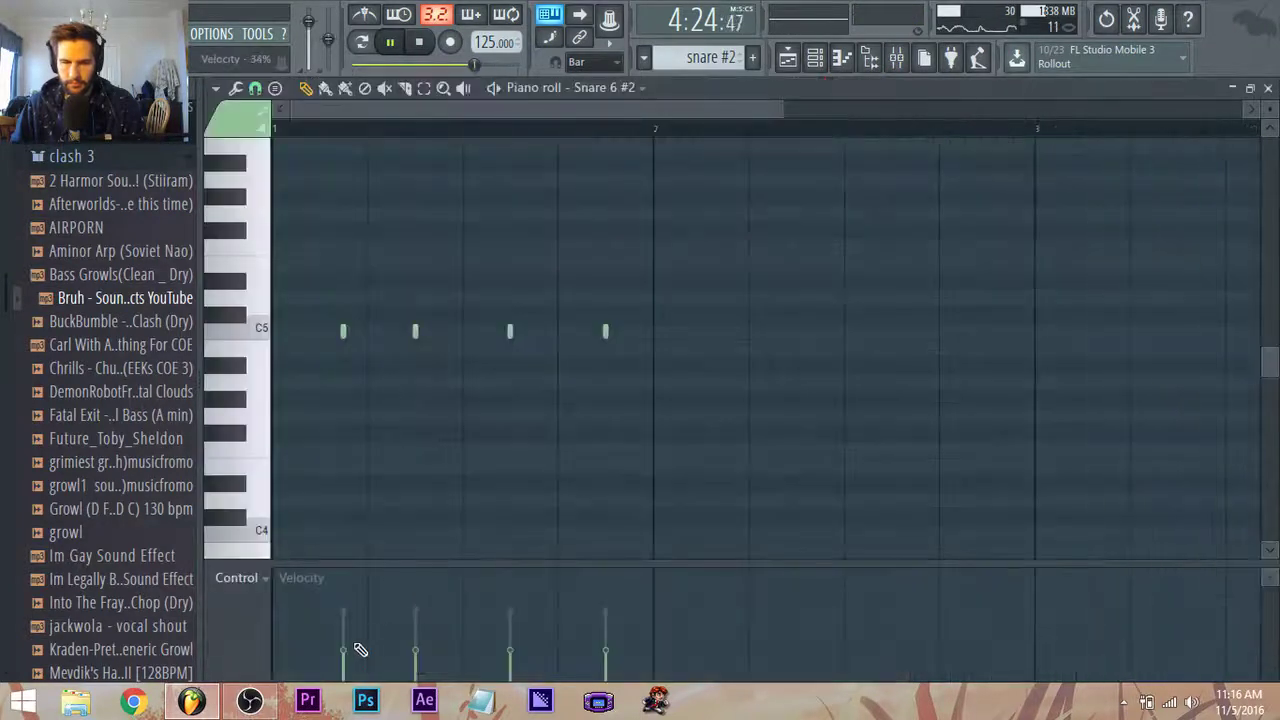
Stop playback and lower the velocities of the four VEH4 Snare 008 notes in the snare #2 pattern.
key(F6)
click(373, 404)
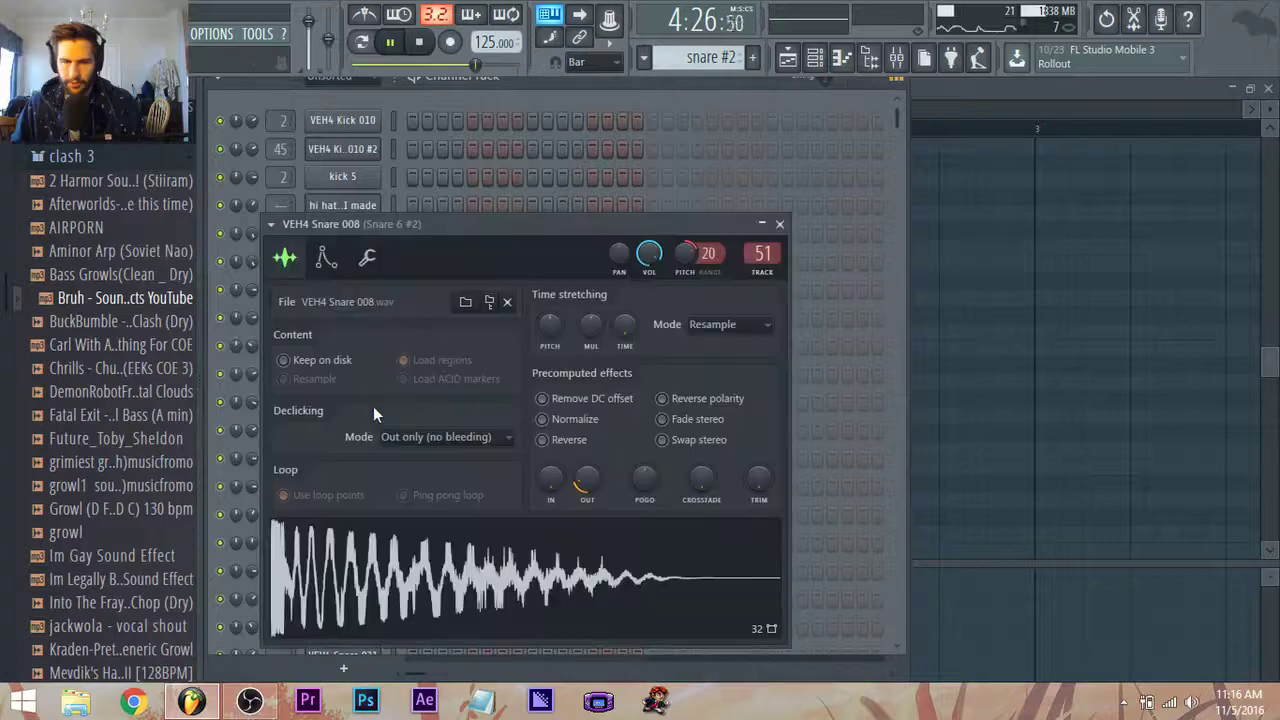
click(373, 400)
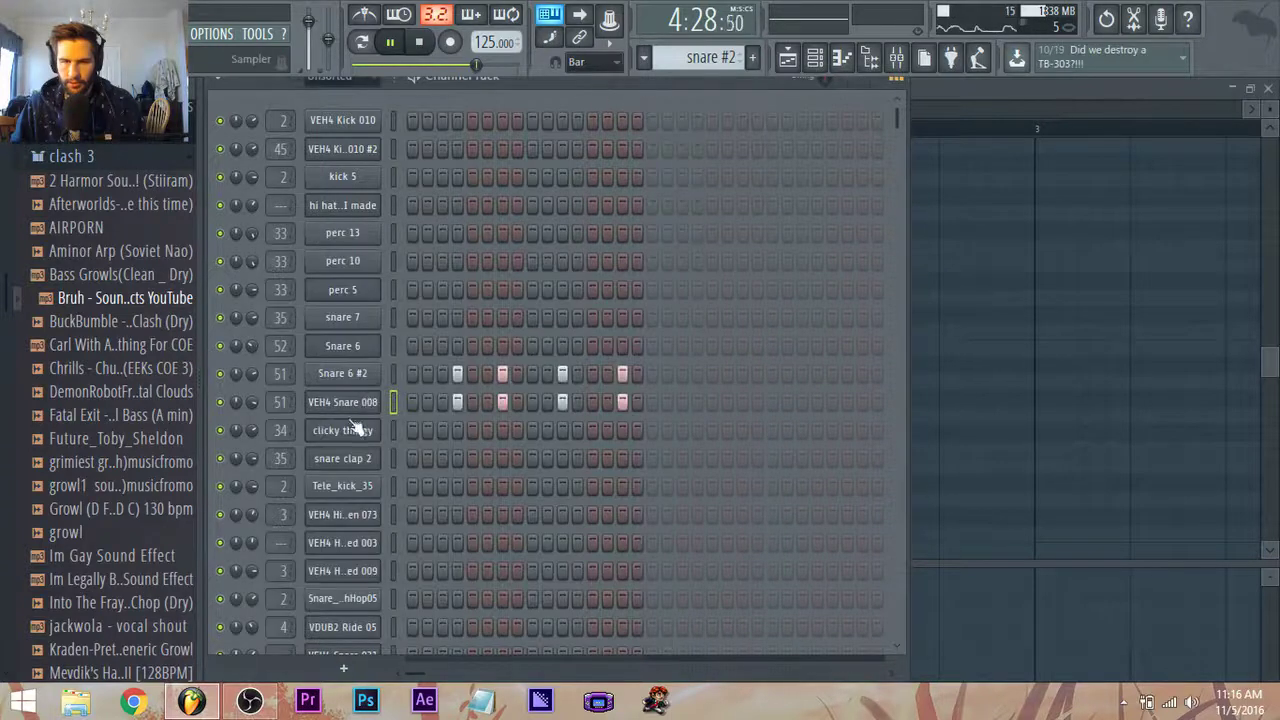
key(space)
right_click(377, 392)
click(400, 404)
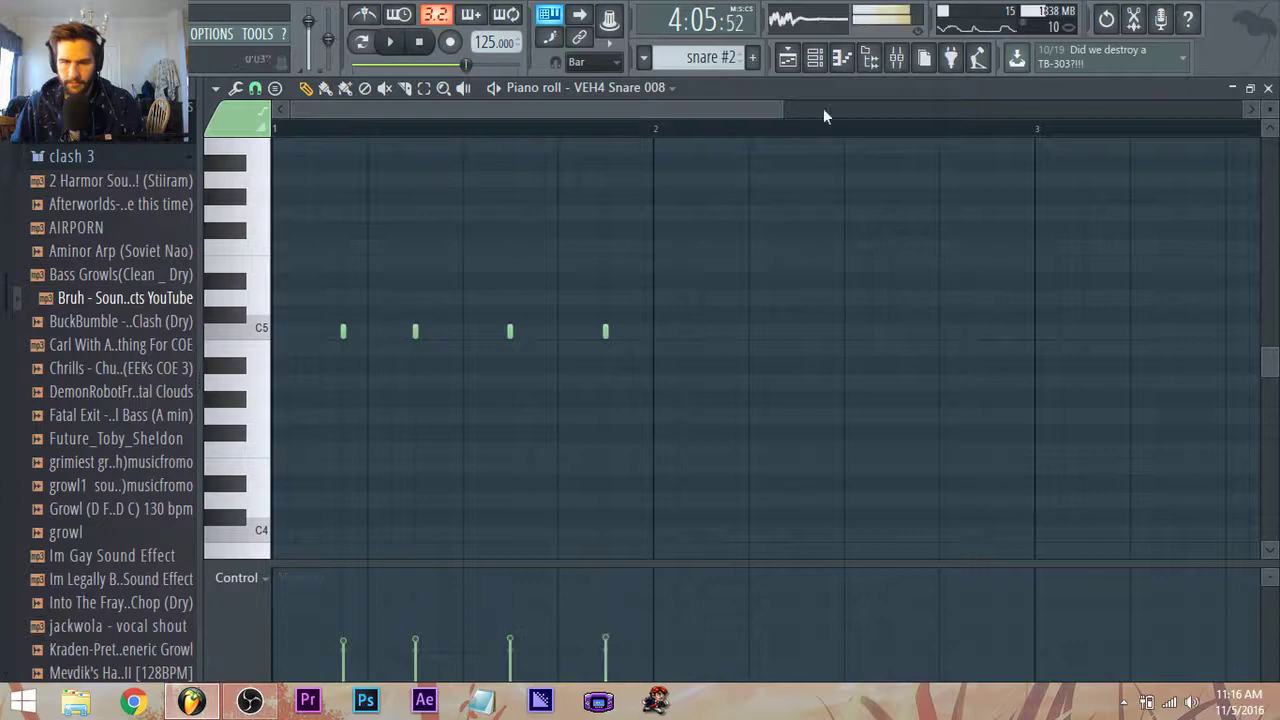
Play the arrangement from just before bar 129 to review the quieter snares, and stop playback.
click(788, 58)
key(space)
scroll(638, 482, down, 1)
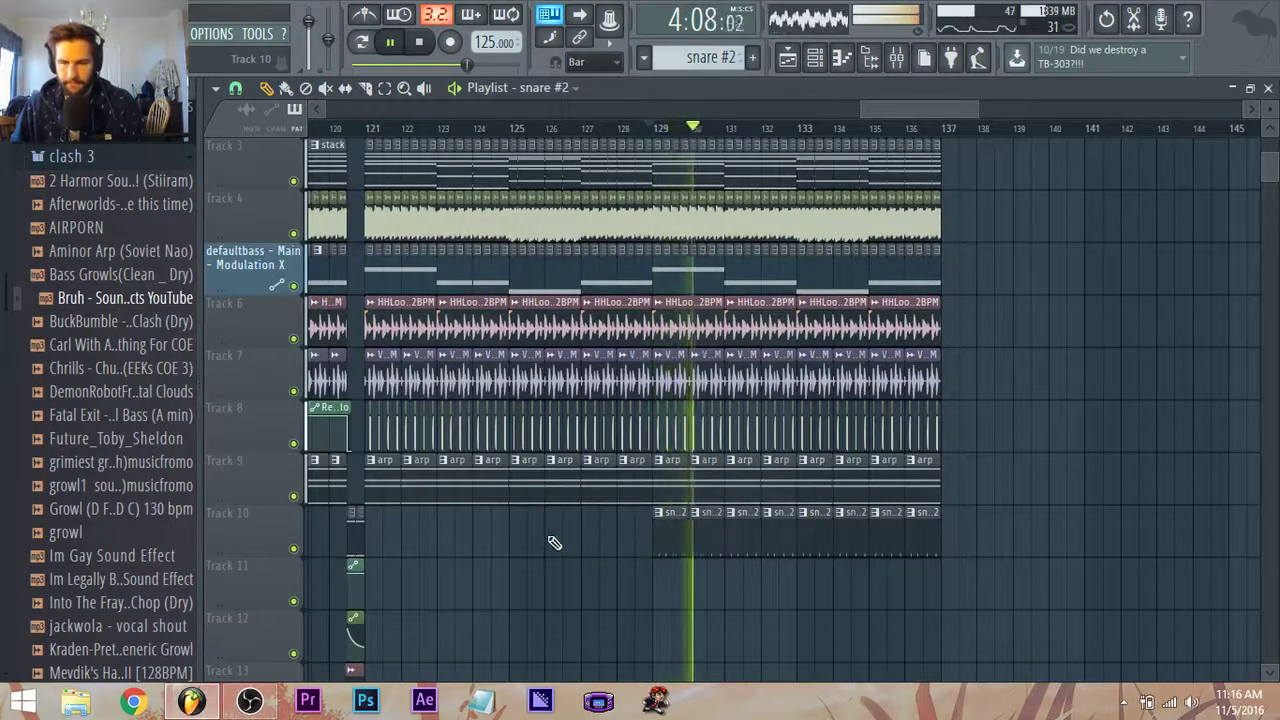
scroll(545, 540, down, 3)
scroll(878, 133, down, 5)
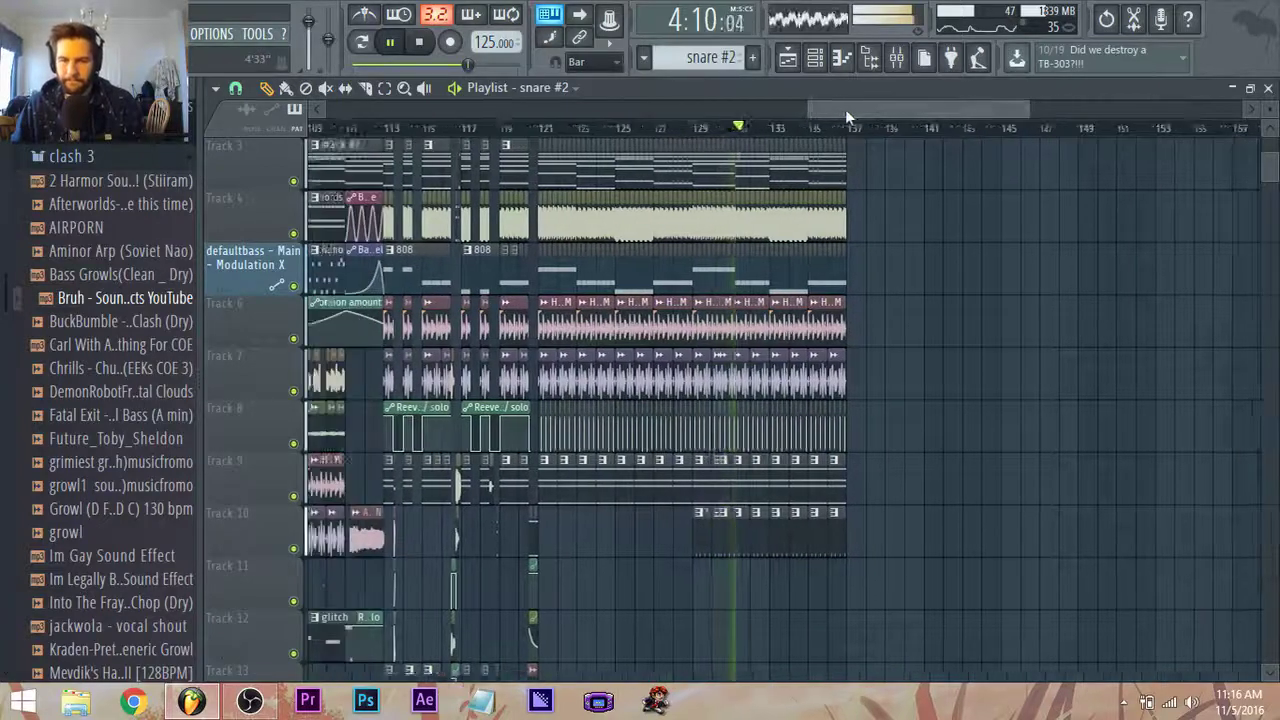
key(space)
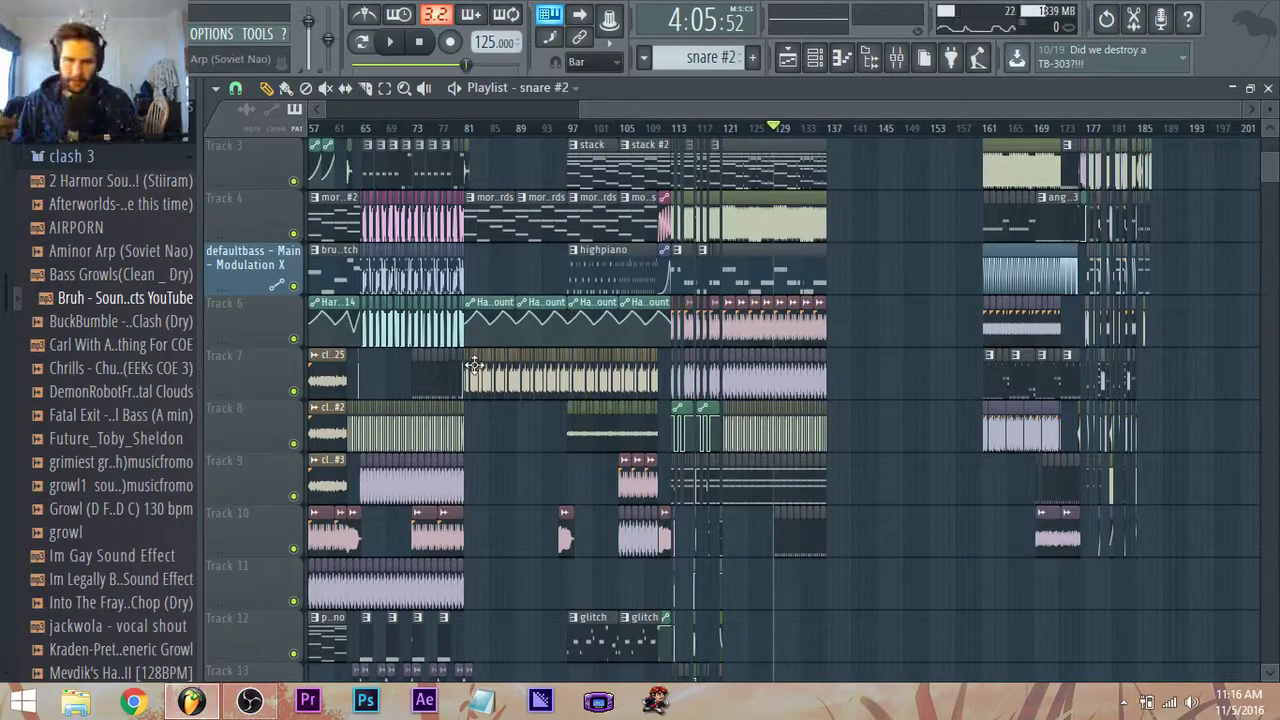
click(24, 34)
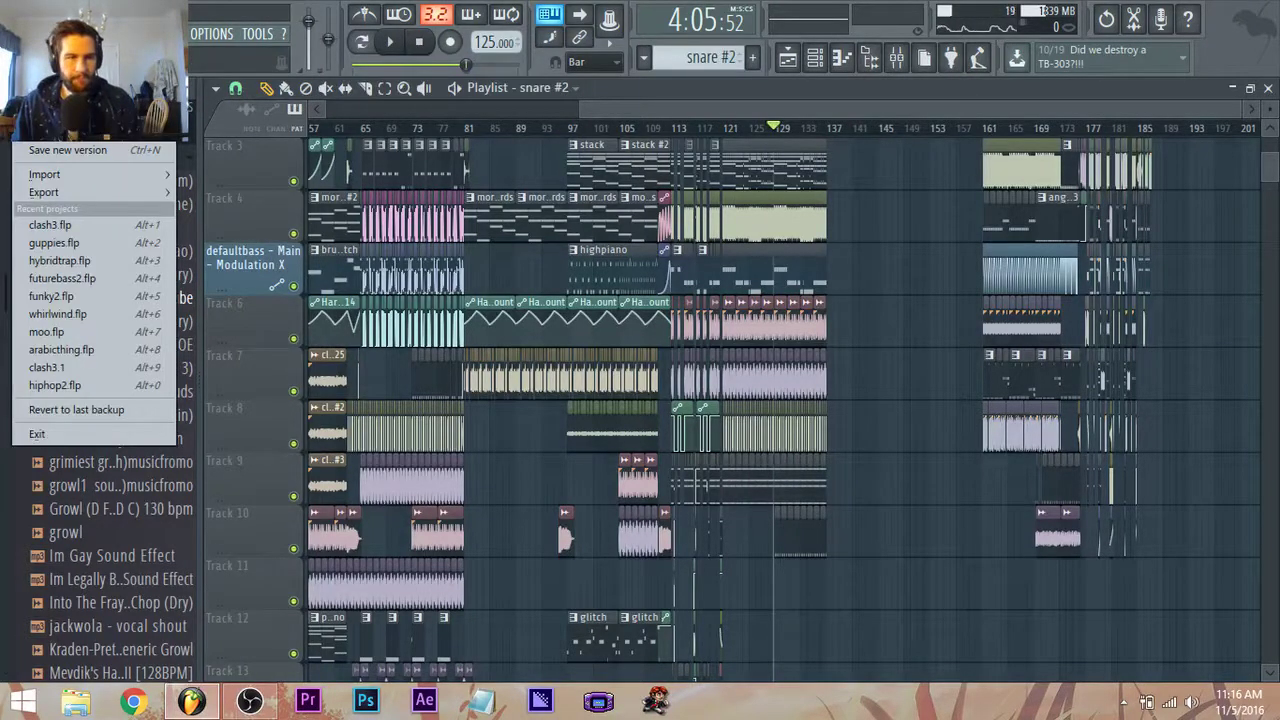
key(Escape)
scroll(766, 320, down, 2)
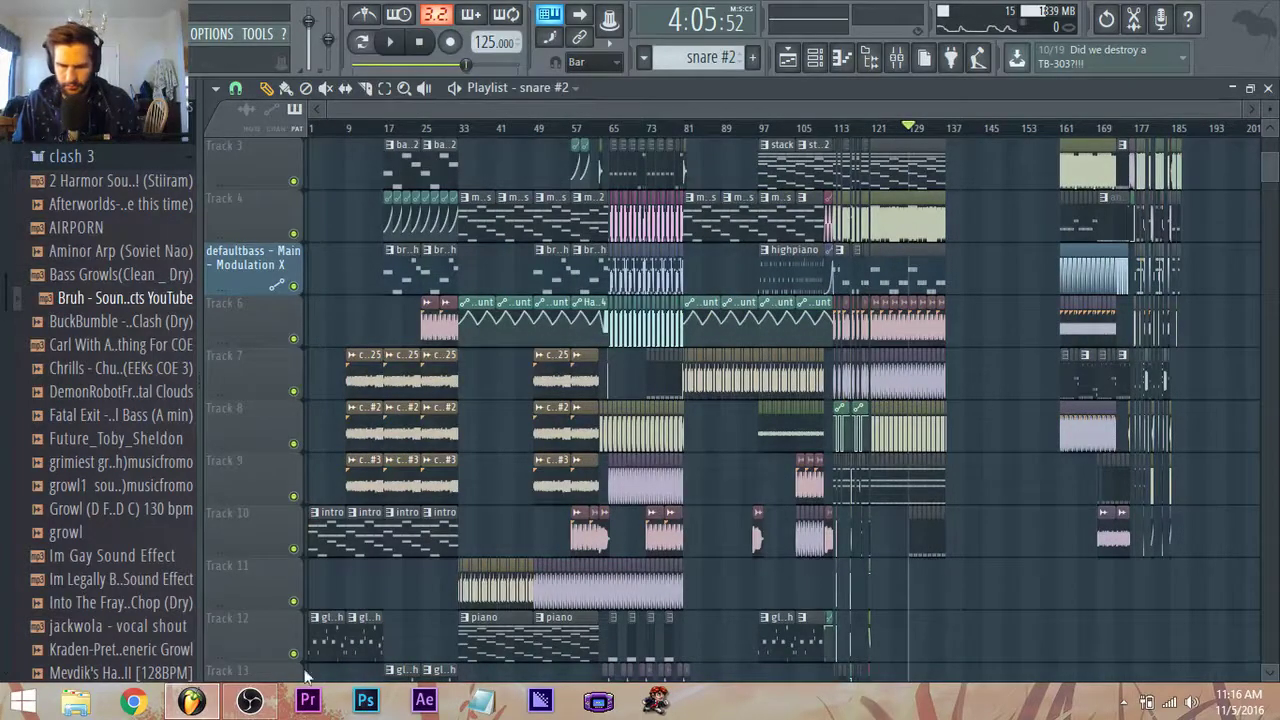
click(250, 703)
click(250, 703)
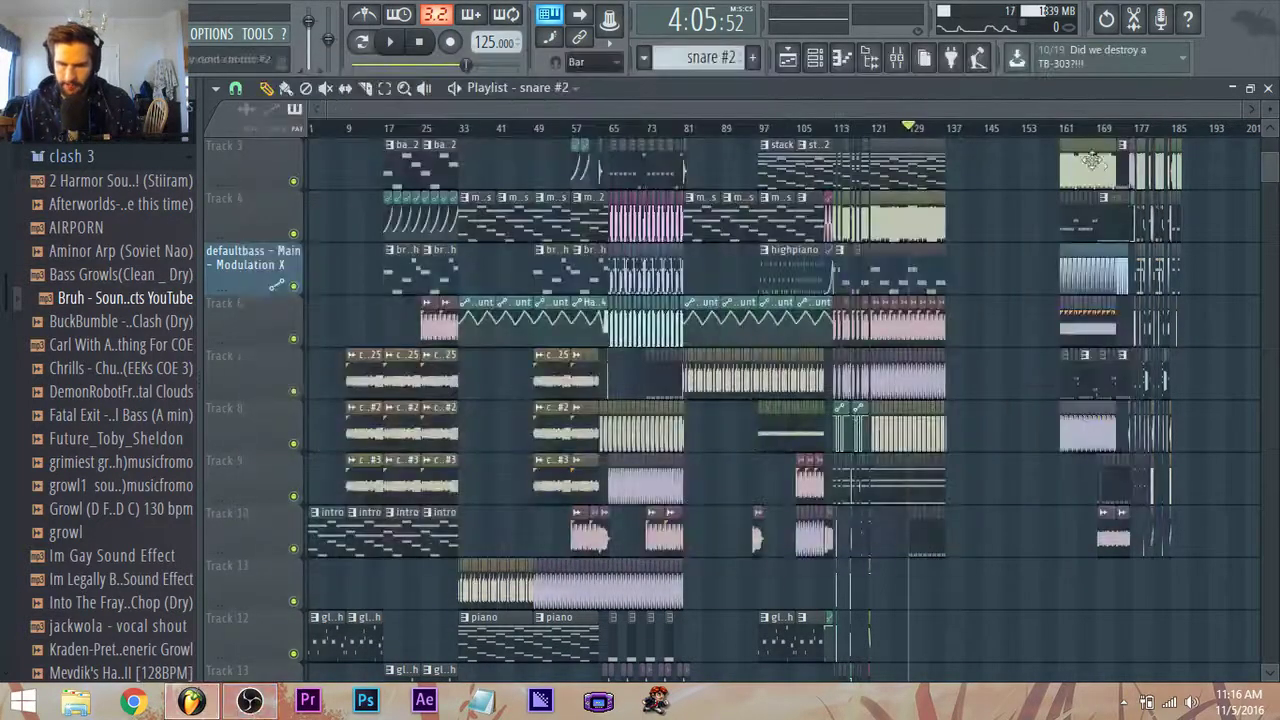
Play the separate section near bar 161 briefly and examine its clips through bar 187.
drag(1016, 107, 1060, 107)
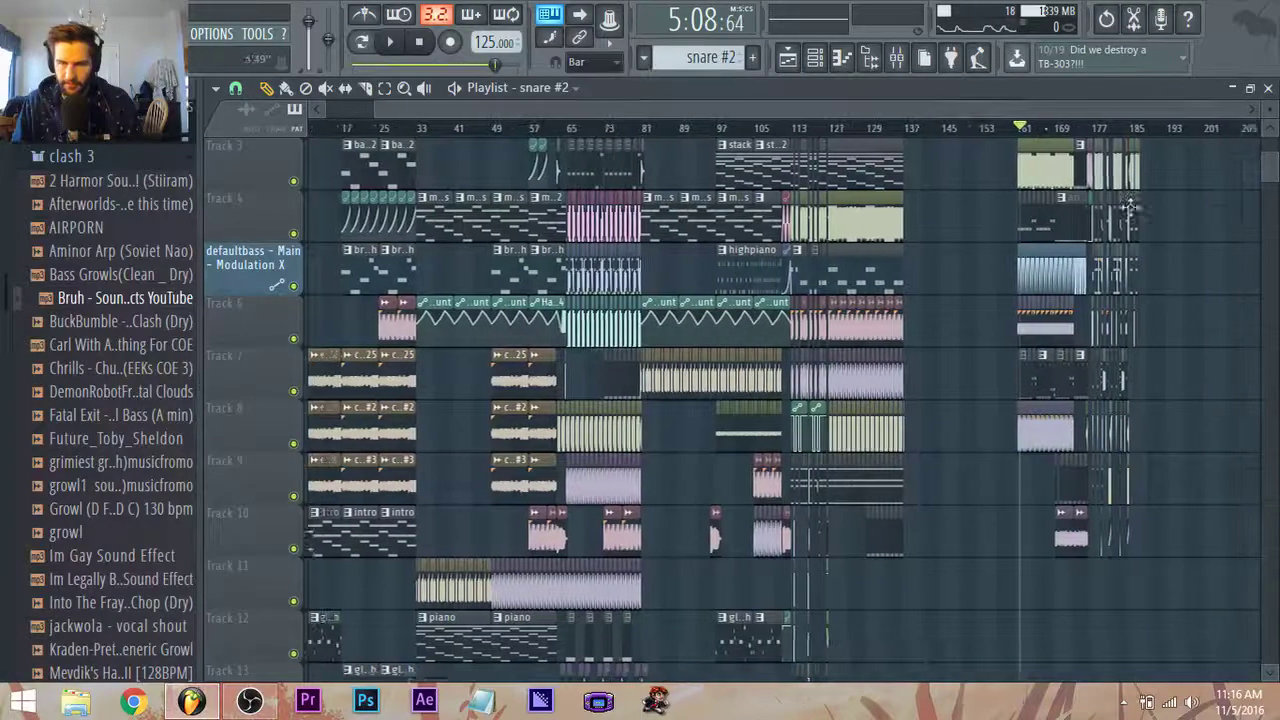
scroll(1237, 303, up, 2)
scroll(1204, 332, up, 3)
key(space)
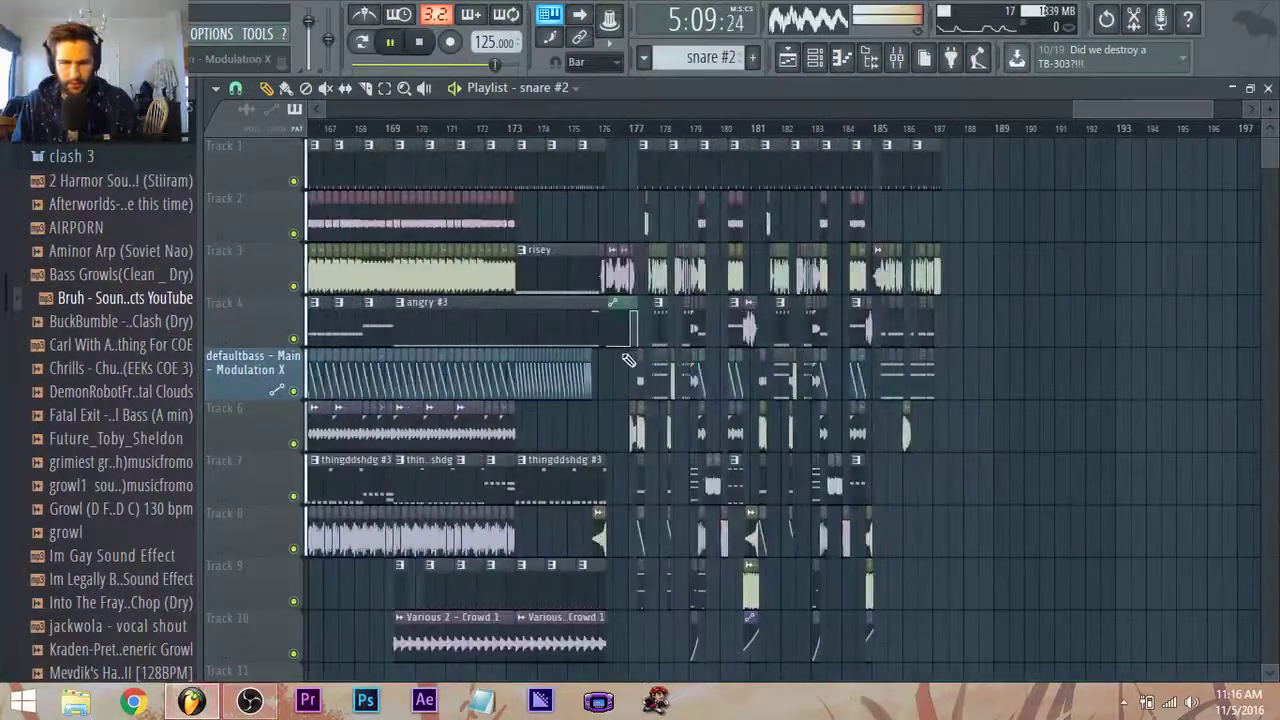
scroll(628, 360, down, 3)
key(space)
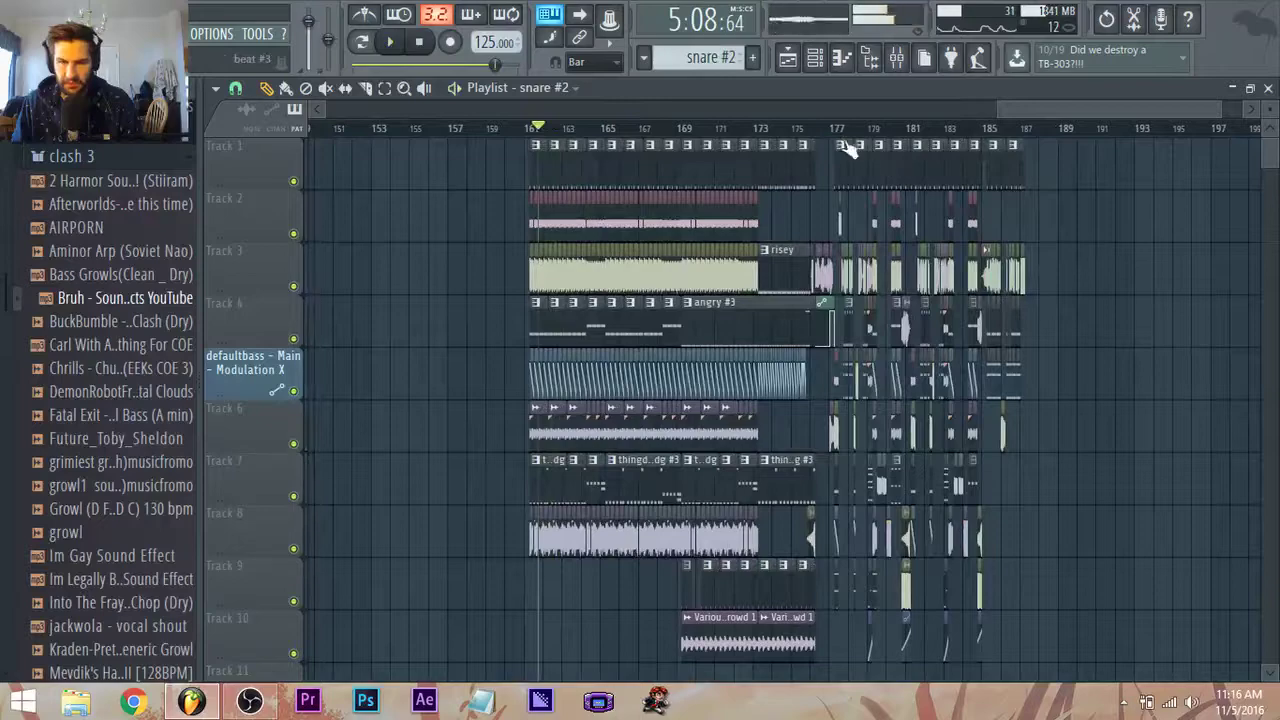
Play the section from bar 177 to about bar 187 to review the existing second drop, and stop playback.
key(space)
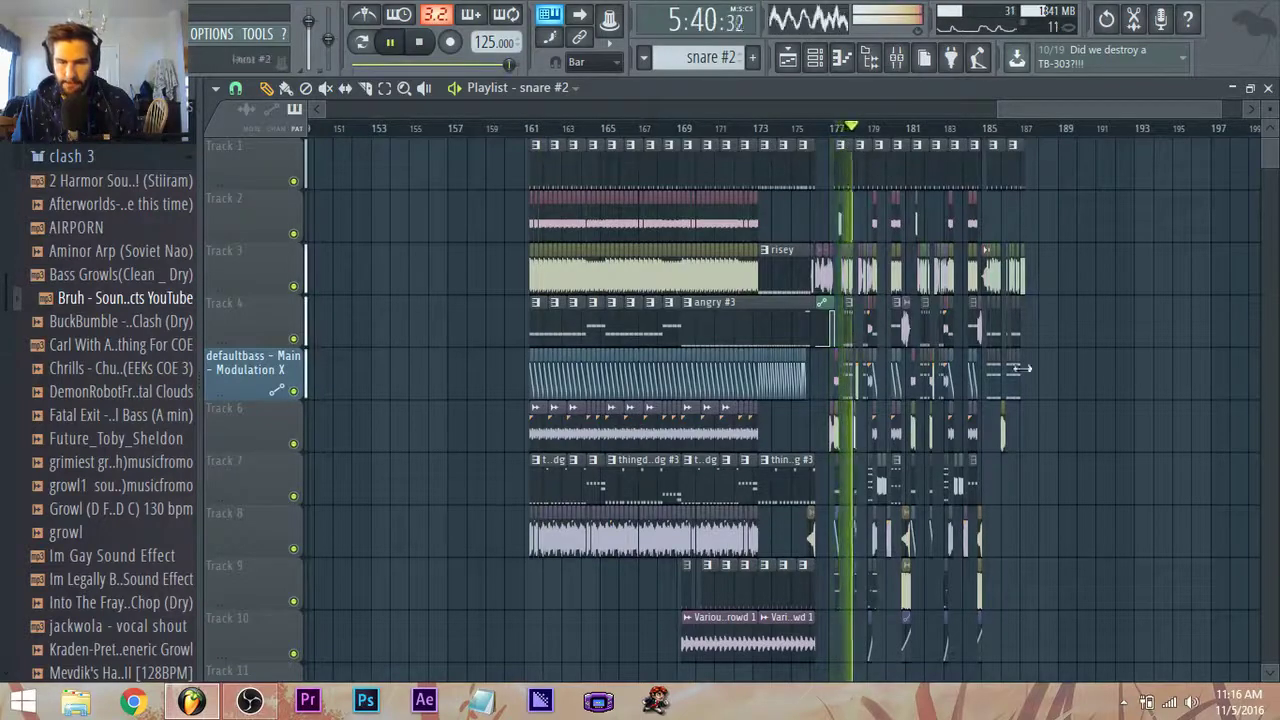
scroll(988, 418, up, 2)
scroll(775, 420, up, 2)
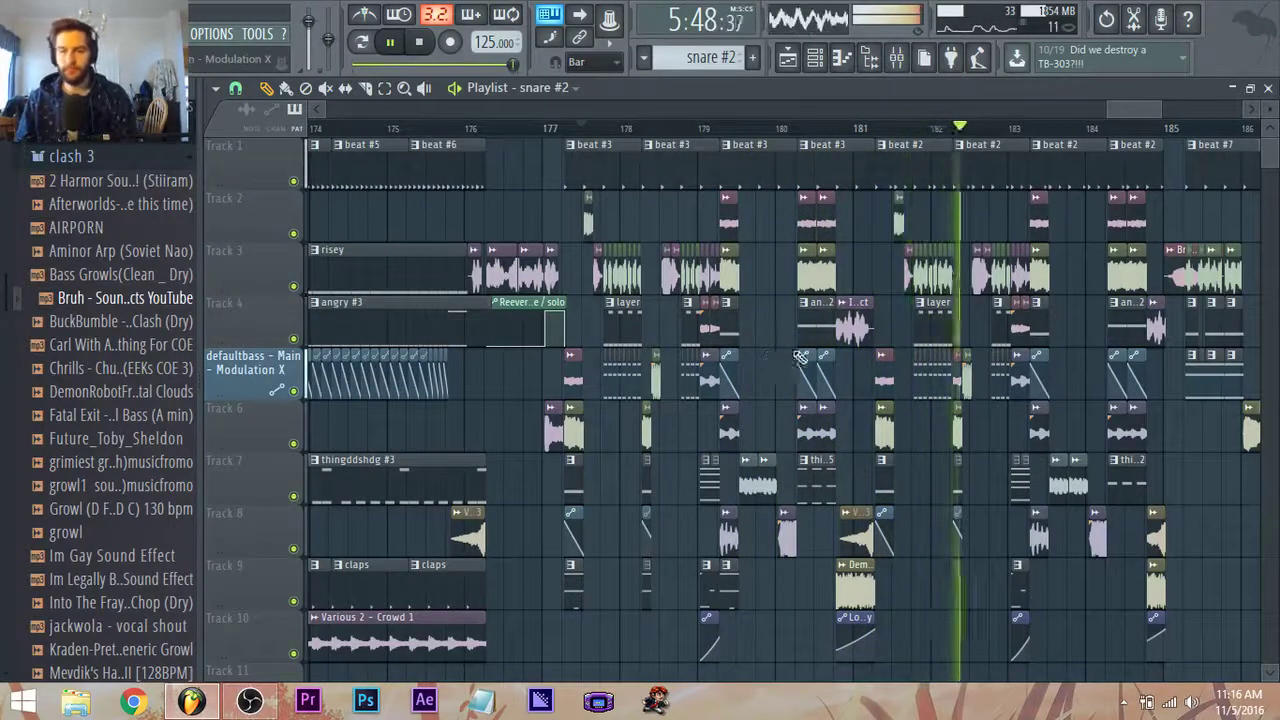
drag(1129, 110, 1139, 109)
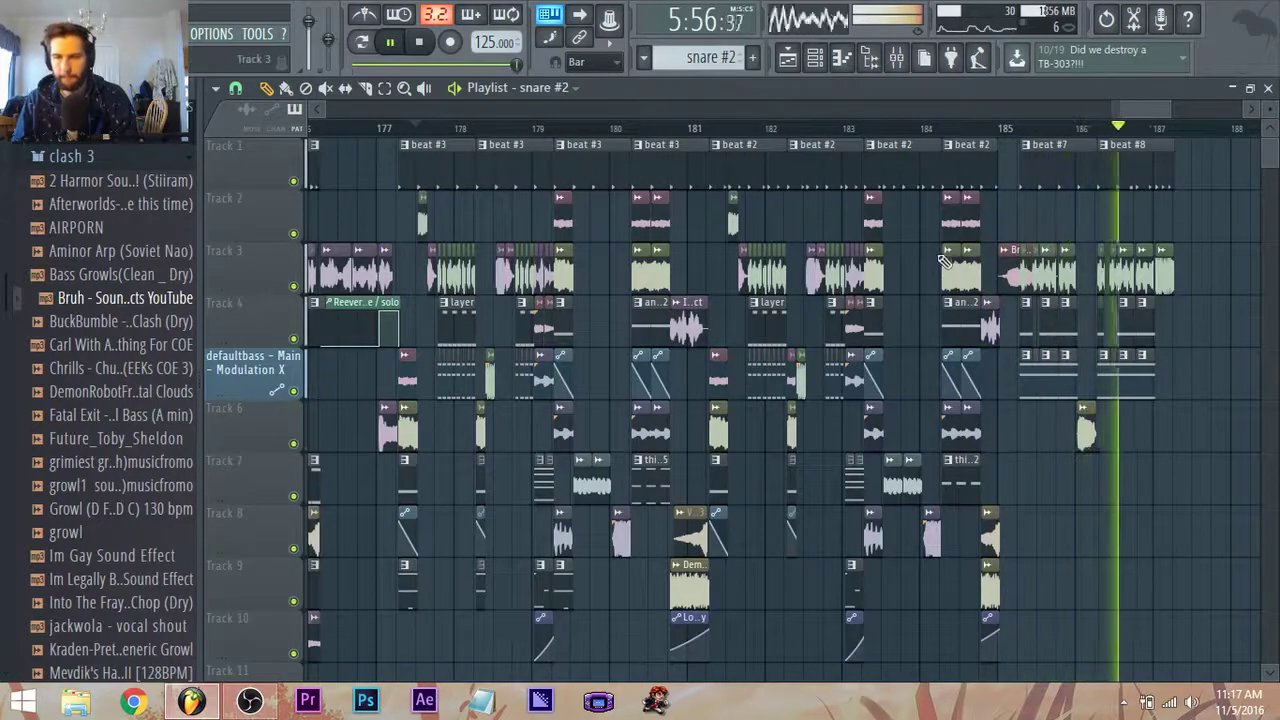
key(space)
scroll(570, 243, down, 3)
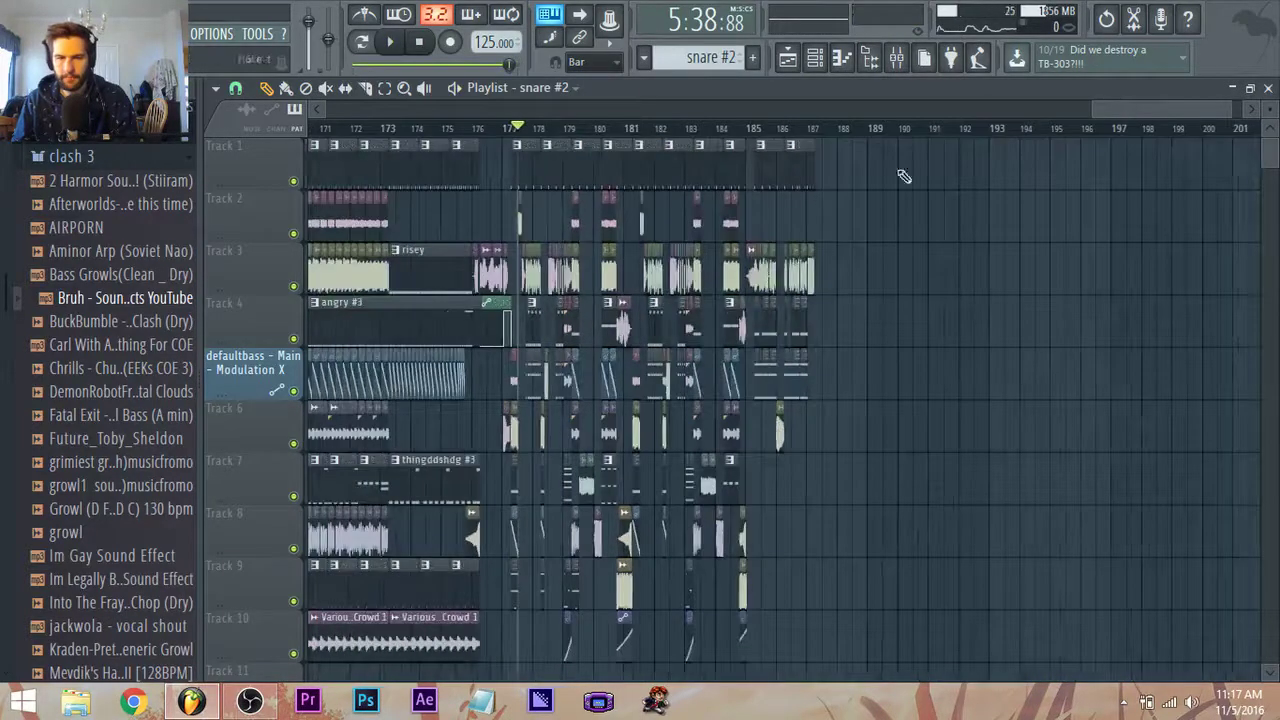
Play the intro from the start of the track, check the mixer levels briefly, and stop playback.
drag(1146, 109, 988, 165)
scroll(806, 306, down, 3)
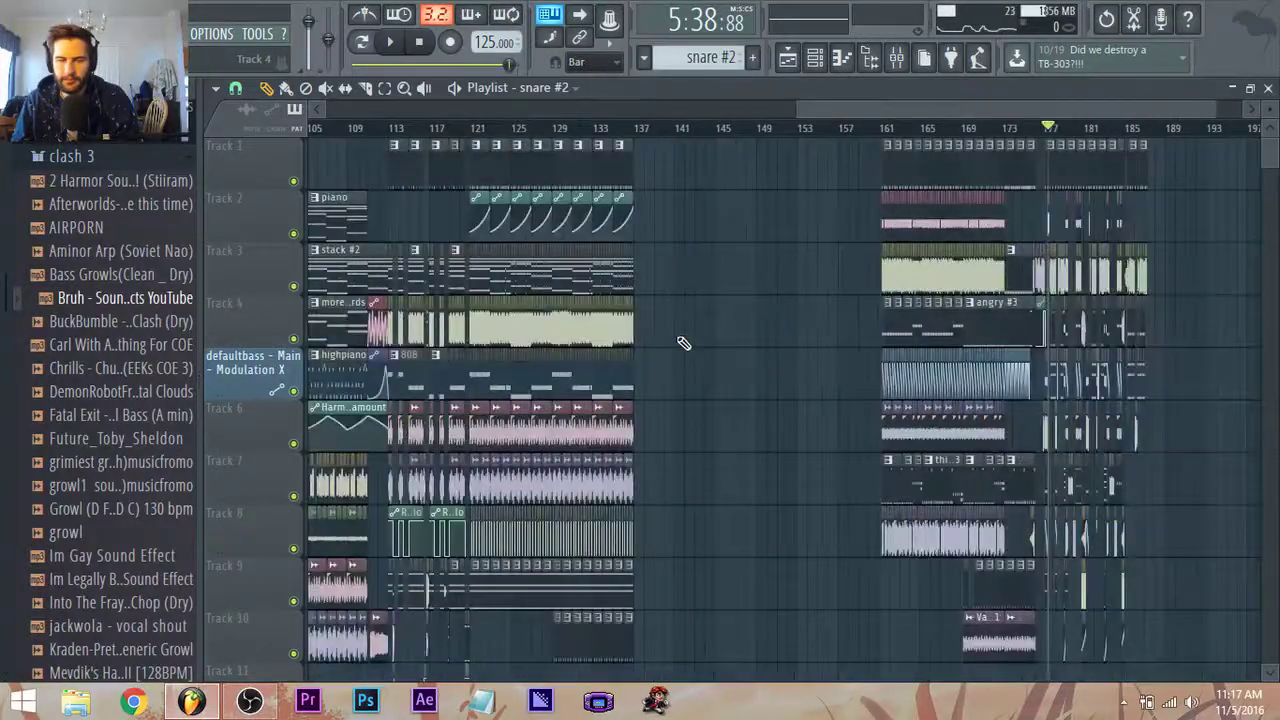
scroll(664, 322, down, 3)
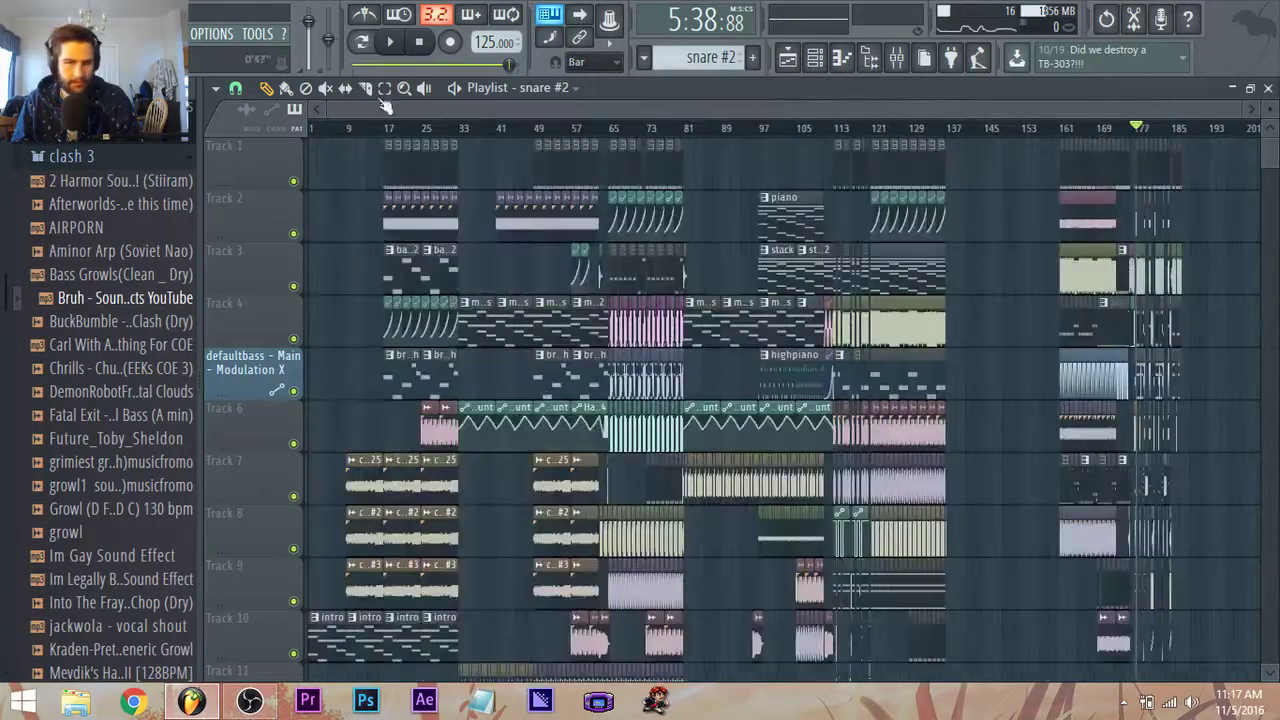
scroll(438, 355, down, 4)
key(space)
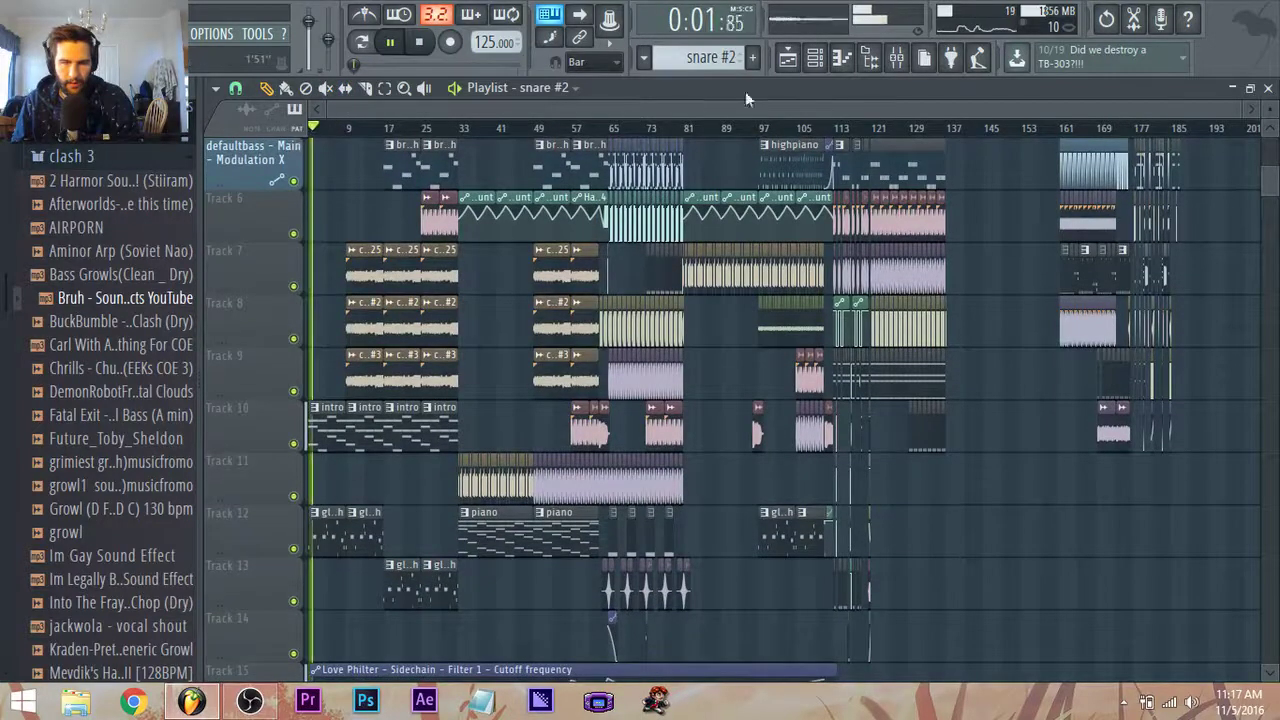
click(897, 59)
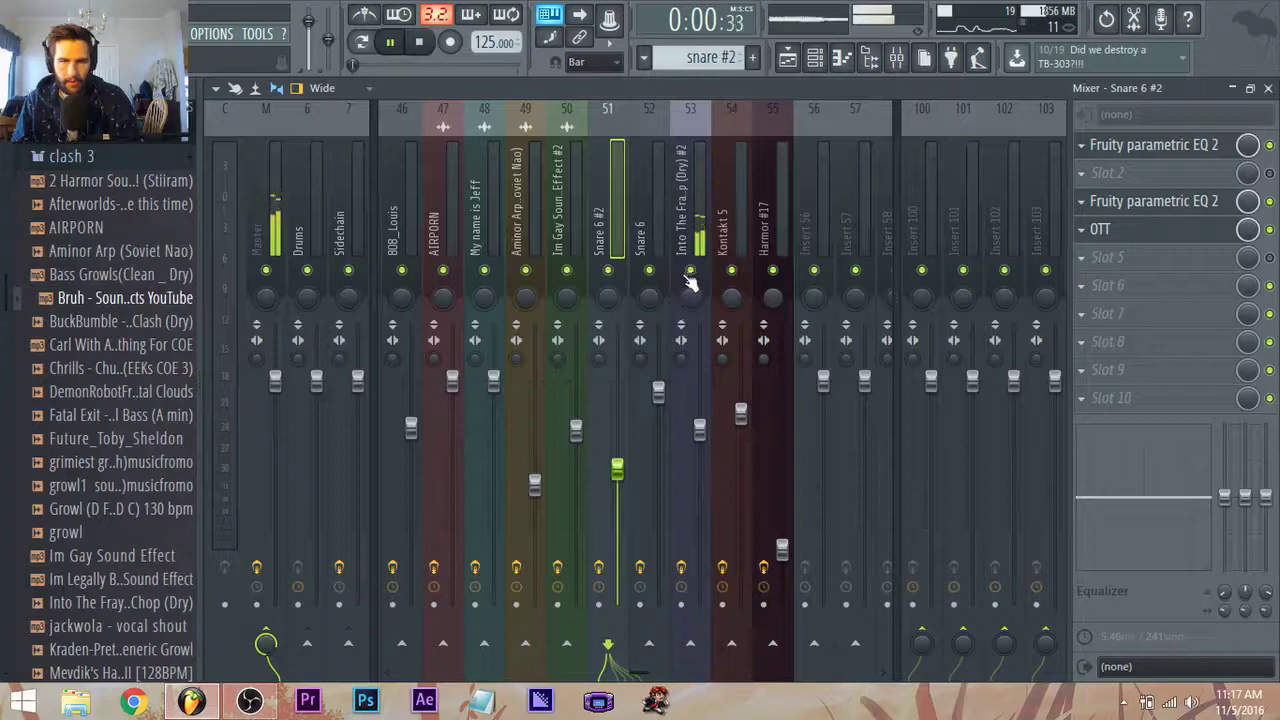
click(787, 59)
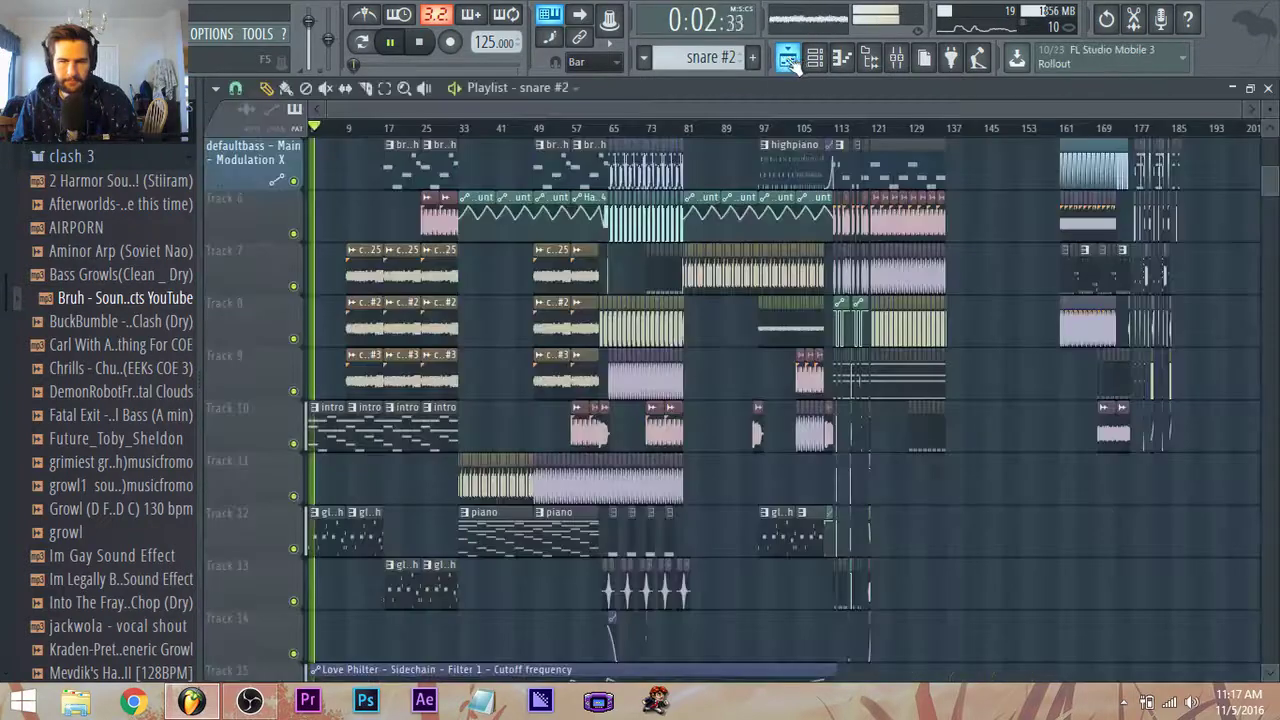
scroll(700, 277, up, 1)
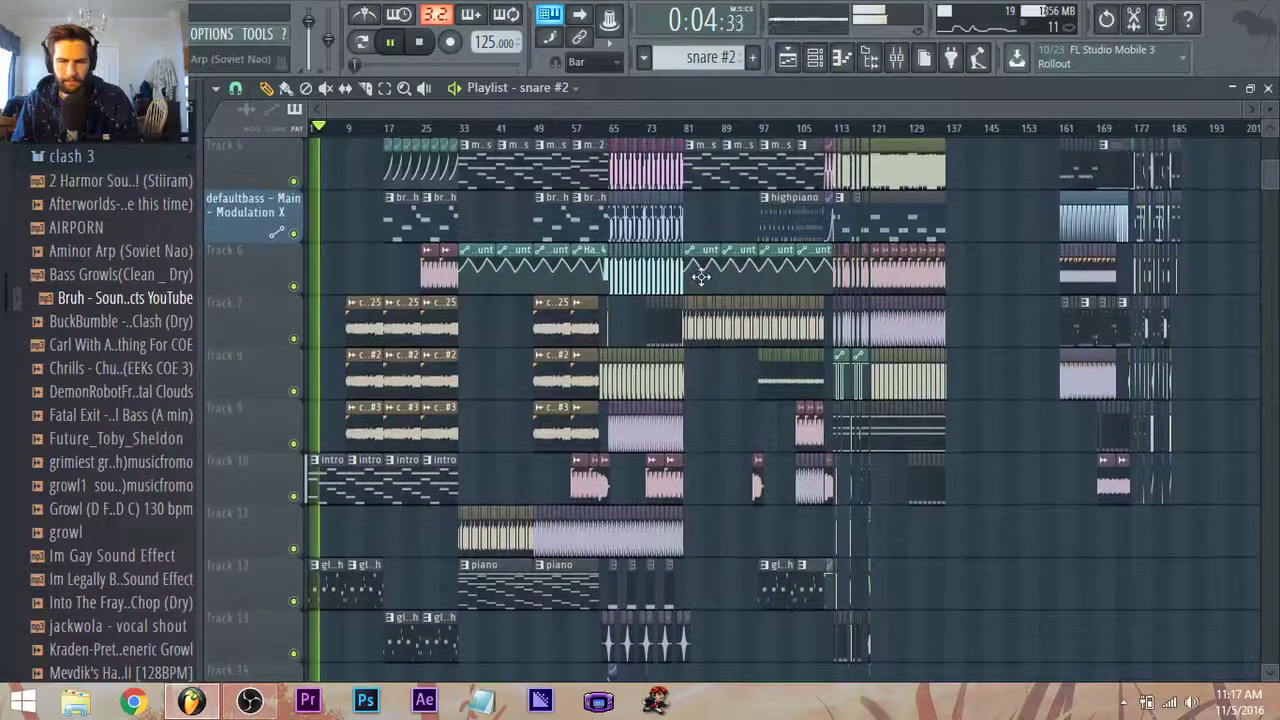
scroll(1047, 333, up, 3)
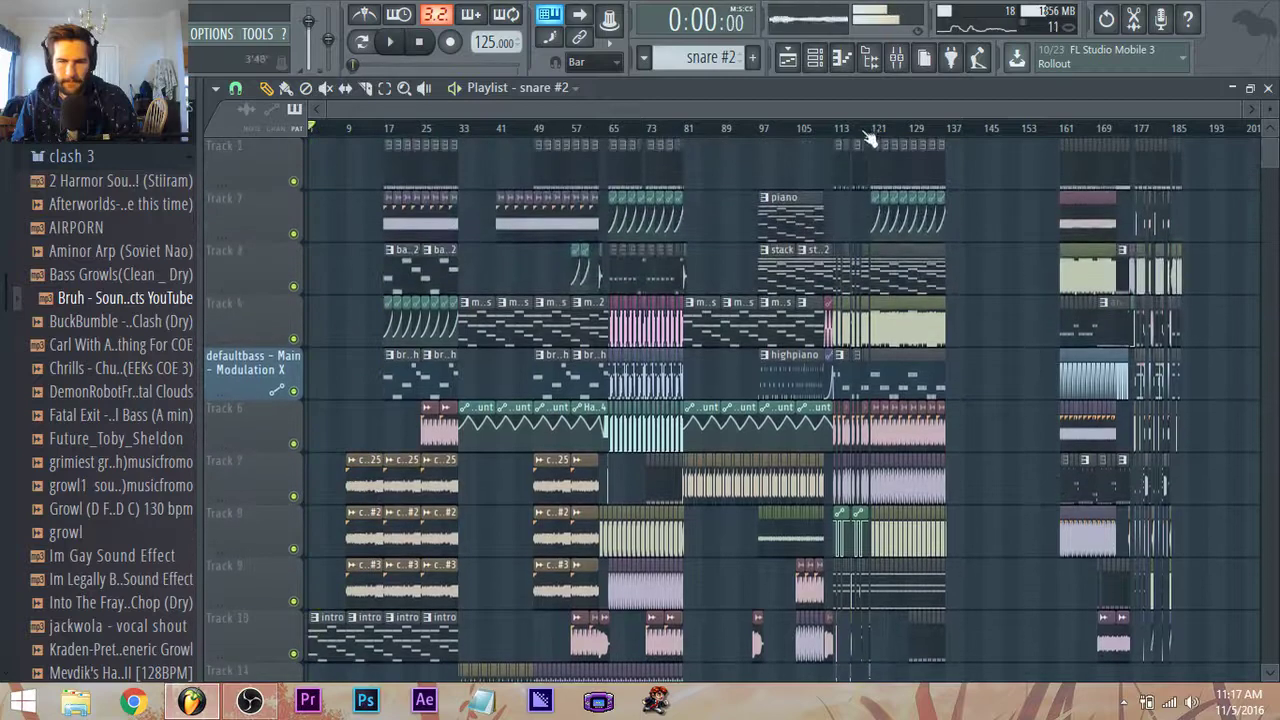
Play the arrangement from about bar 120, and restart playback from about bar 96.
click(866, 130)
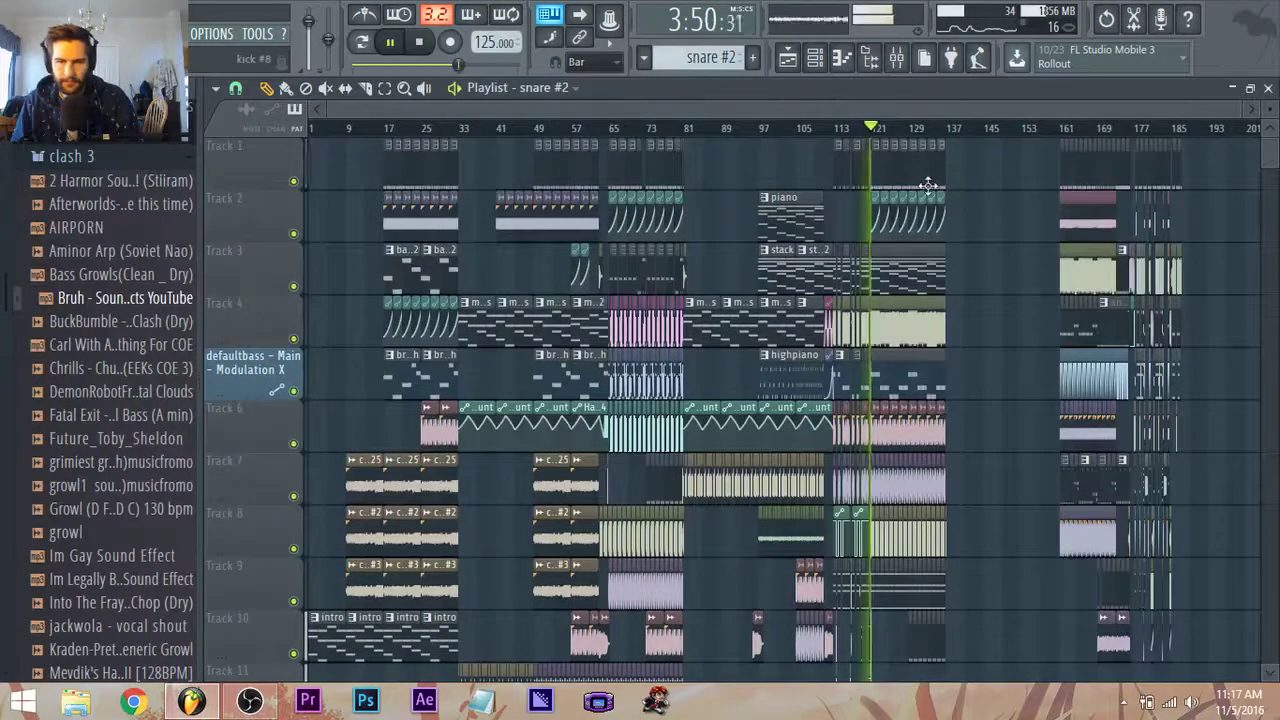
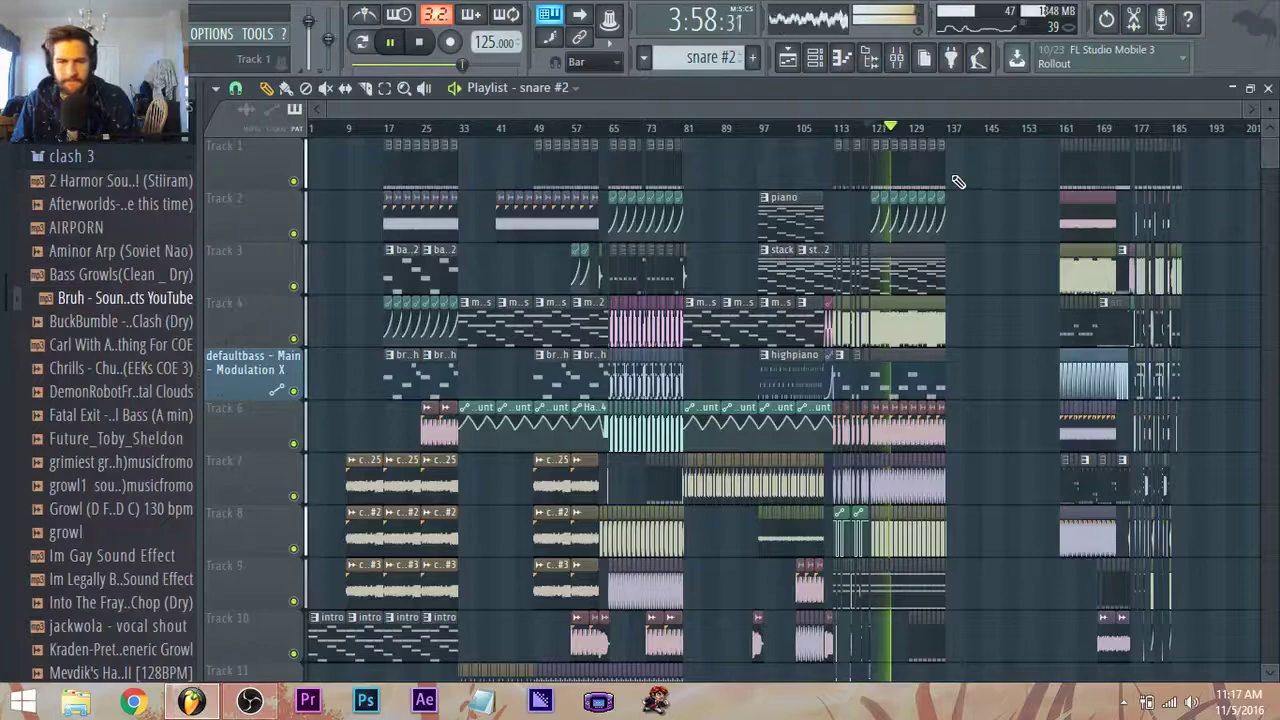
scroll(959, 186, up, 3)
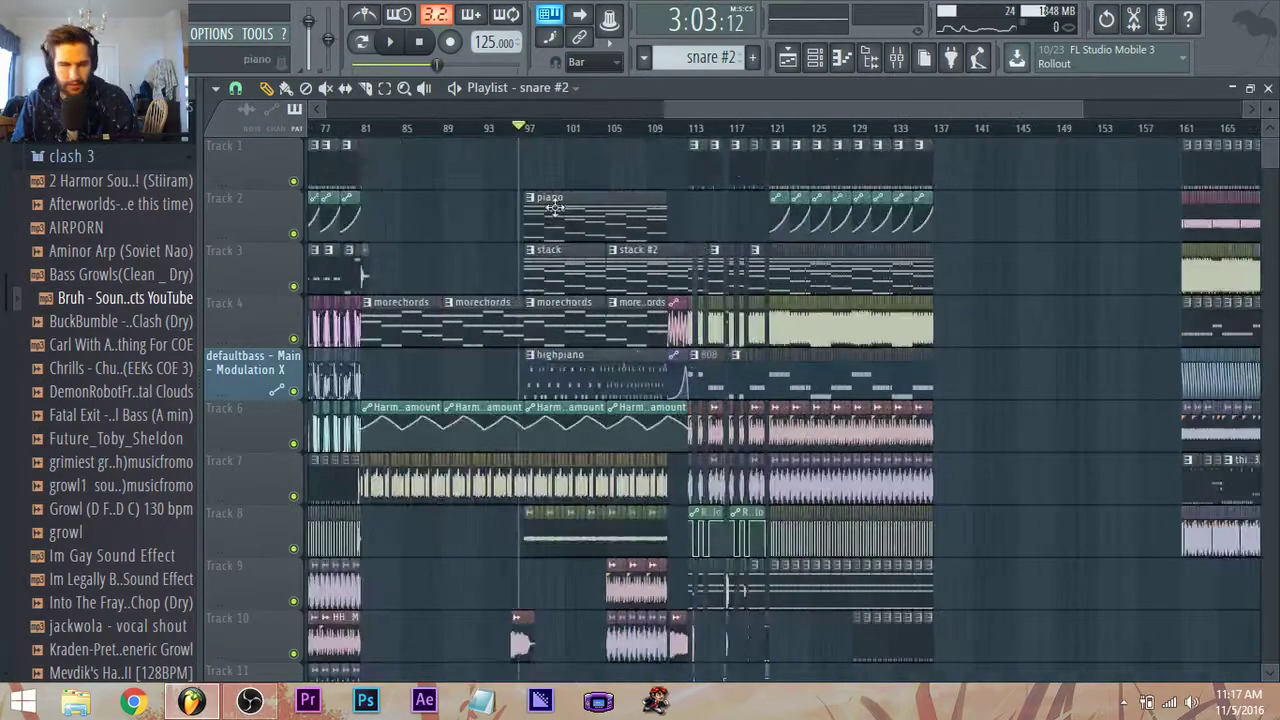
key(space)
Move all the automation clips down three tracks so that they start on Track 18.
scroll(540, 225, down, 6)
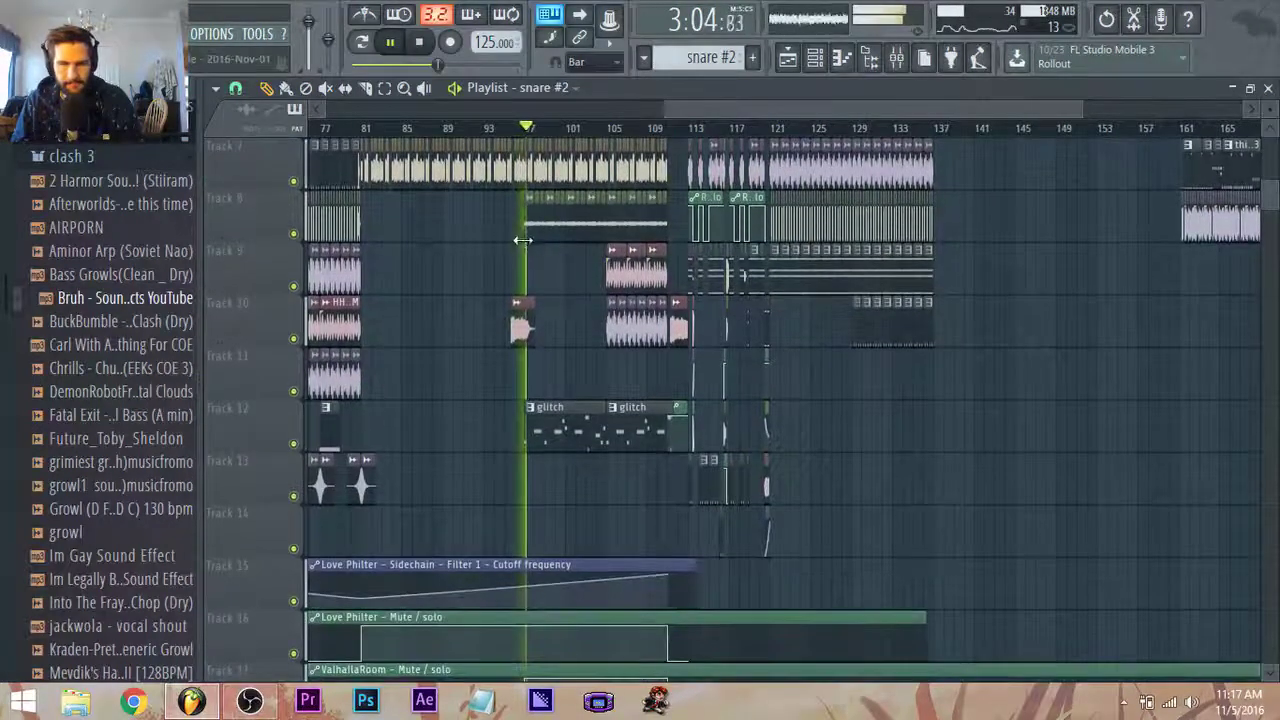
scroll(515, 240, down, 8)
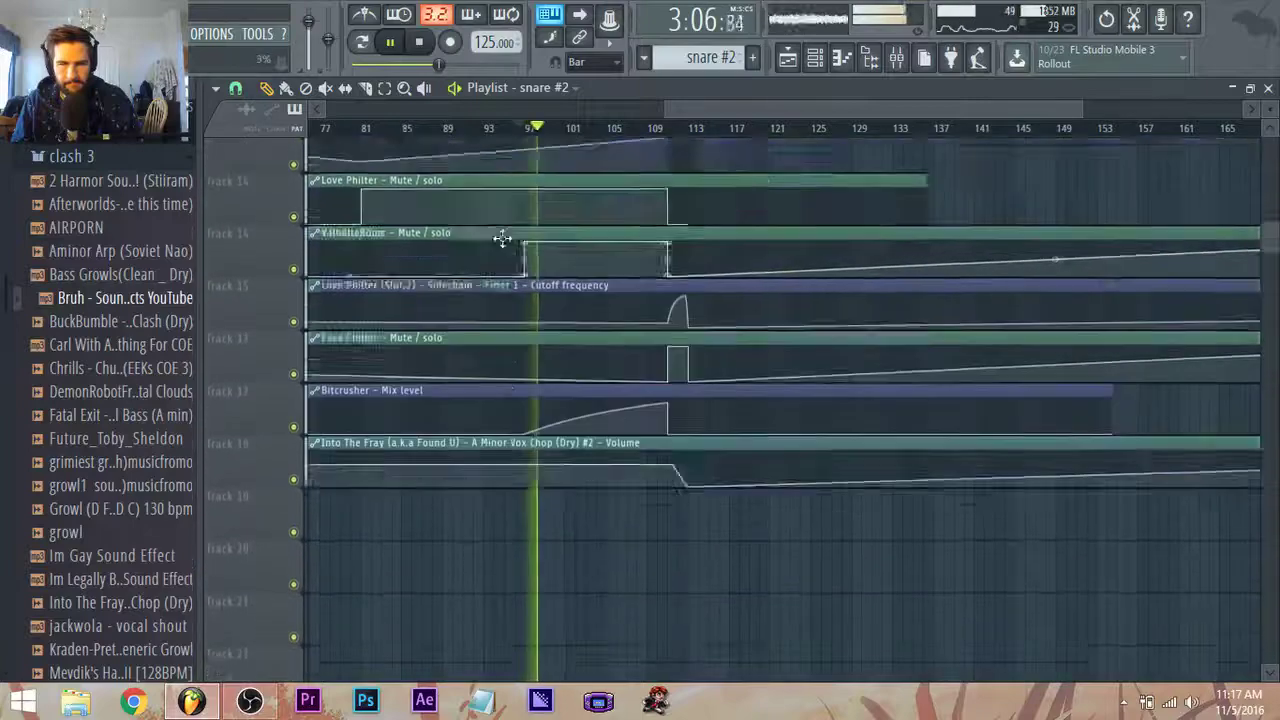
scroll(503, 240, up, 4)
scroll(505, 277, down, 3)
scroll(524, 276, down, 5)
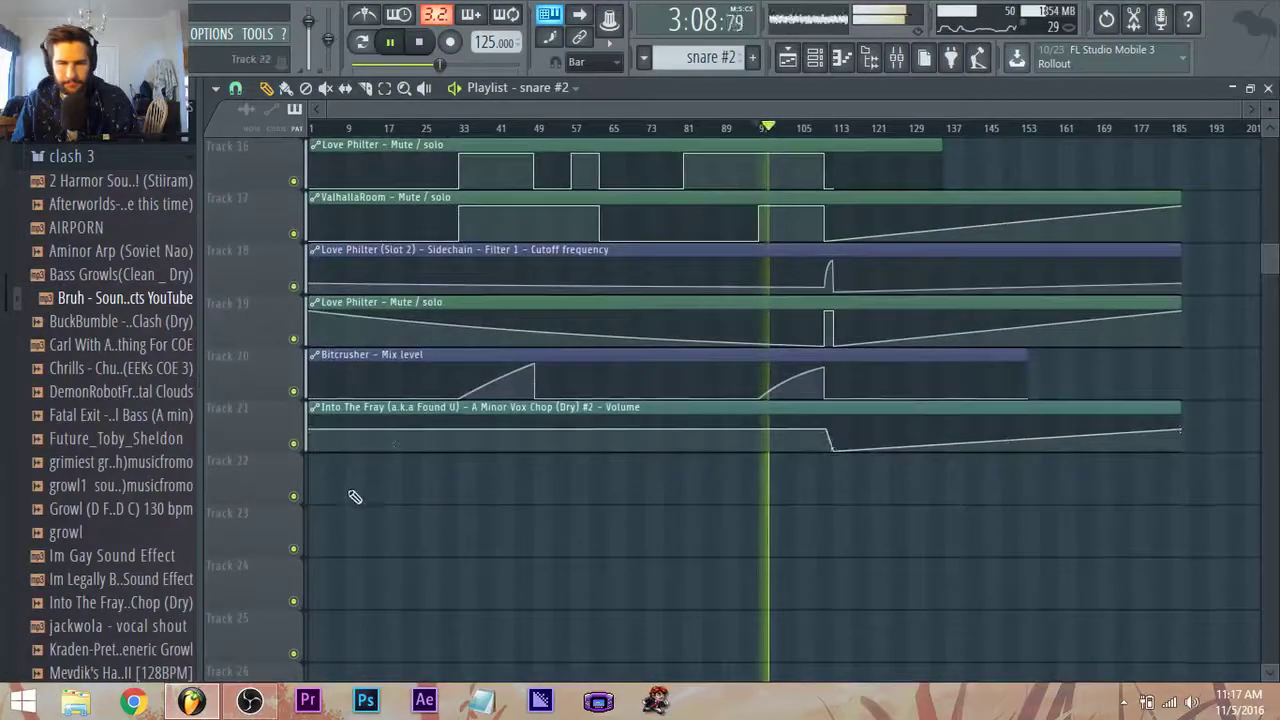
scroll(354, 540, up, 1)
drag(352, 595, 330, 405)
scroll(345, 280, up, 4)
scroll(350, 270, down, 3)
scroll(992, 431, up, 2)
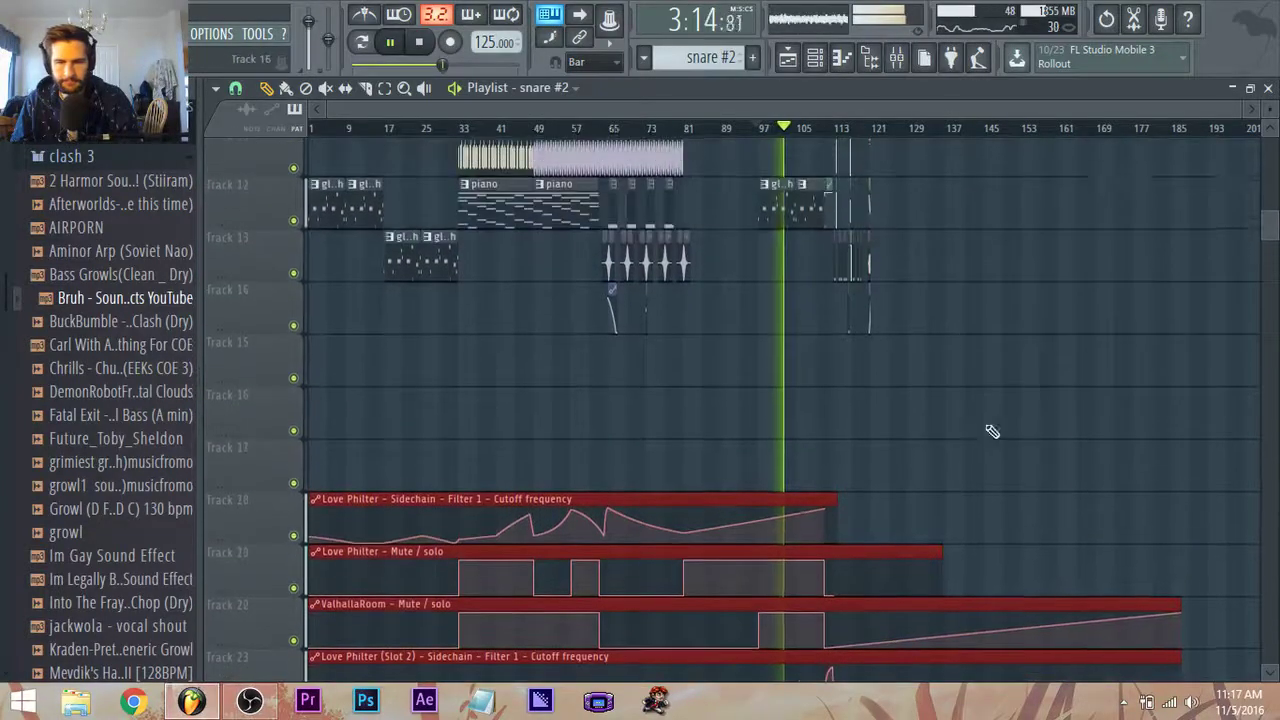
ctrl+click(992, 431)
Review the build-up and the clips around it until about bar 105, and stop playback, resetting the position to the song start.
scroll(929, 366, up, 3)
scroll(955, 350, up, 2)
scroll(953, 352, up, 2)
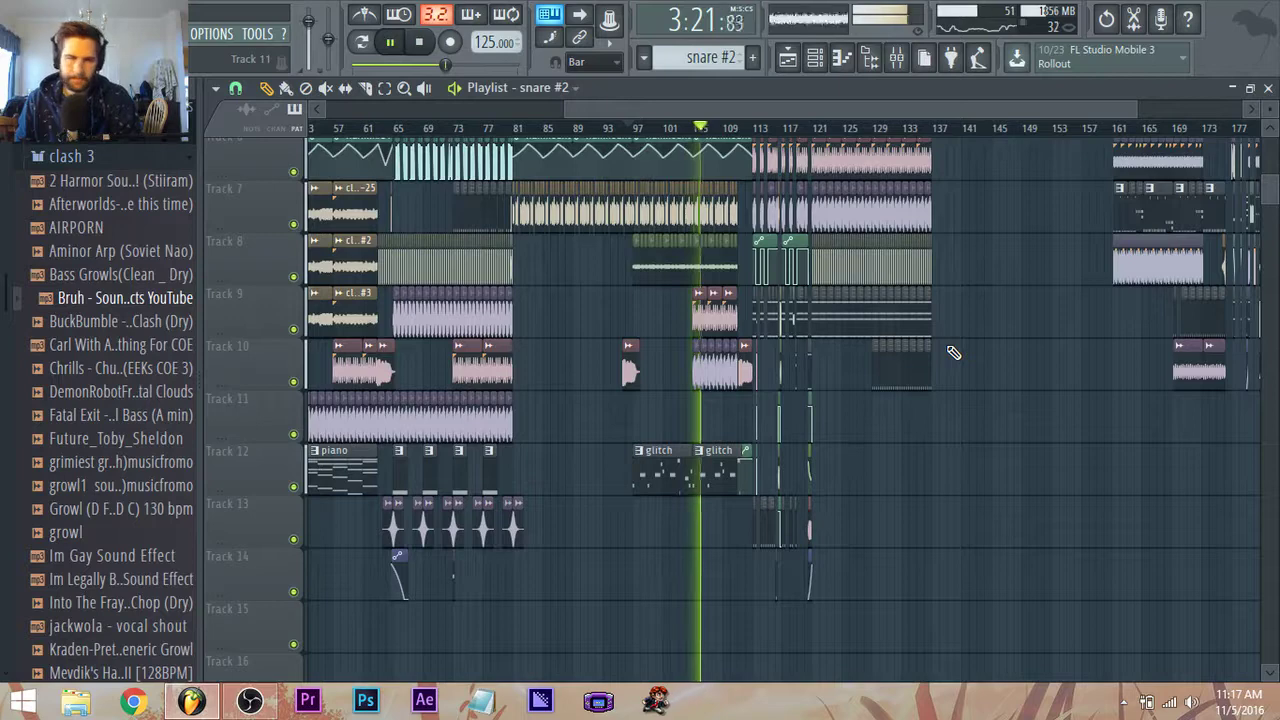
key(space)
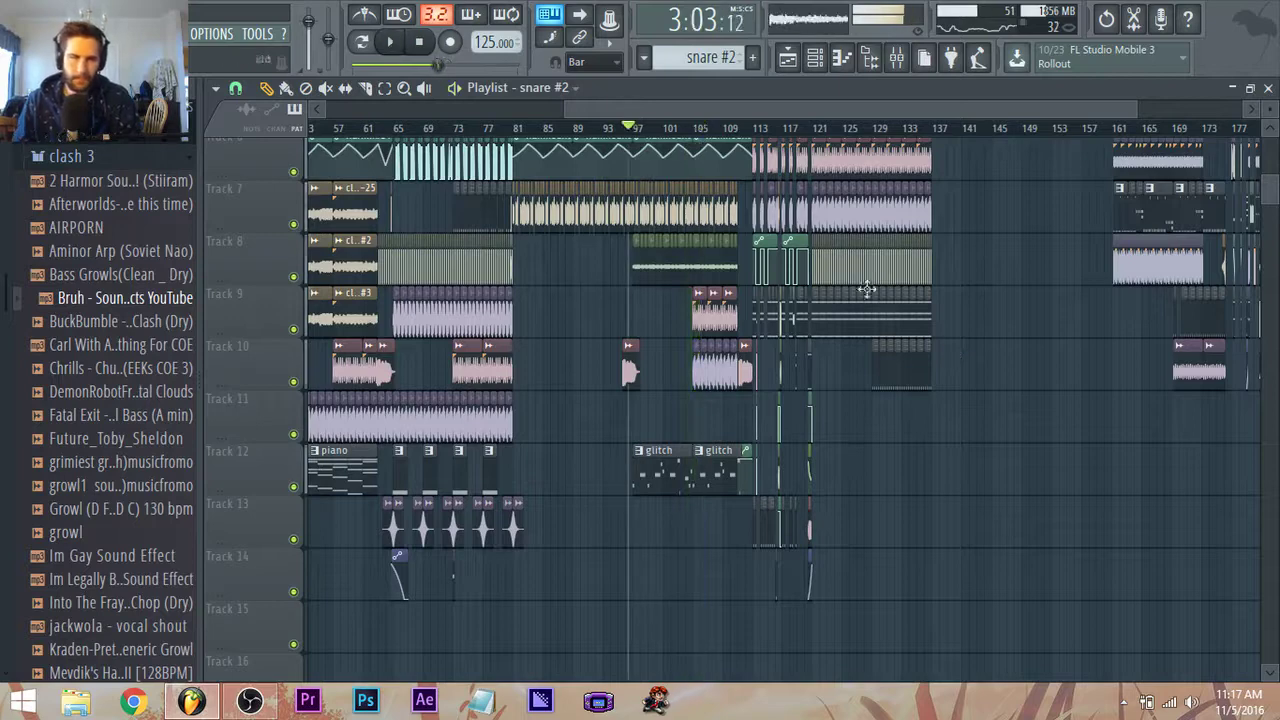
click(420, 47)
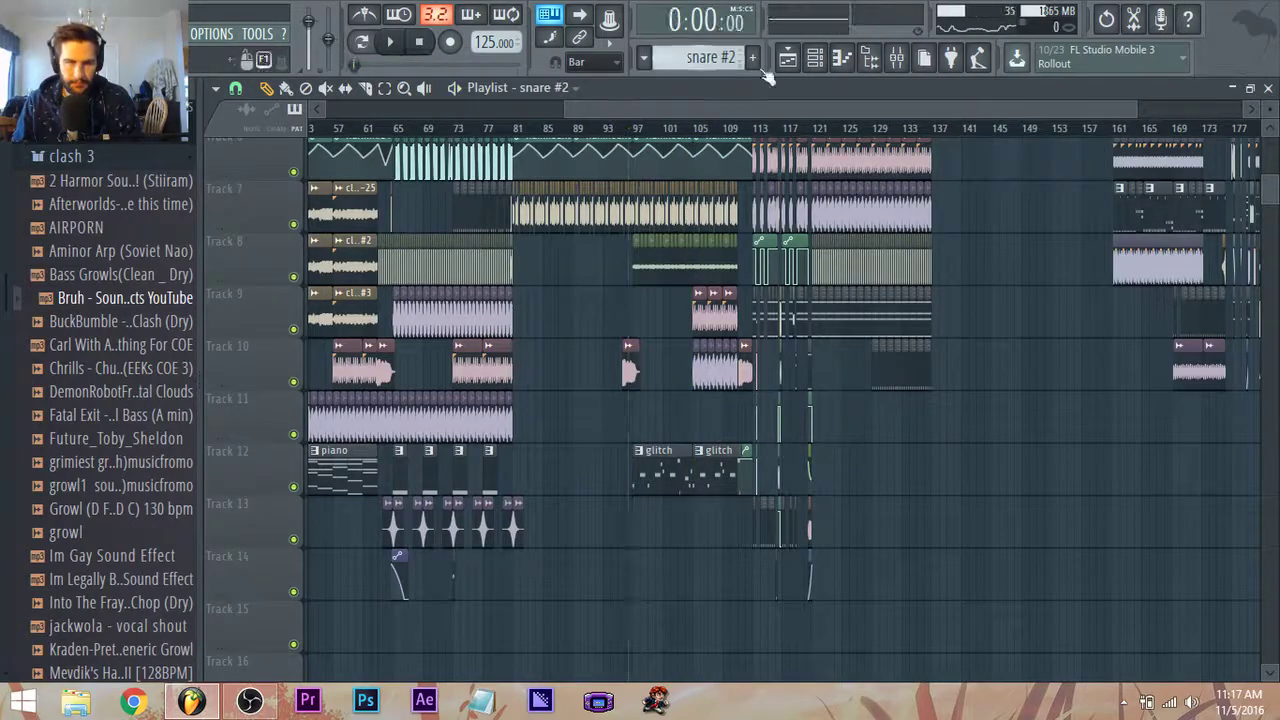
Audition the samples in the clash 3 folder from Aminor Arp through grimiest grime2.
click(125, 251)
click(108, 274)
click(112, 300)
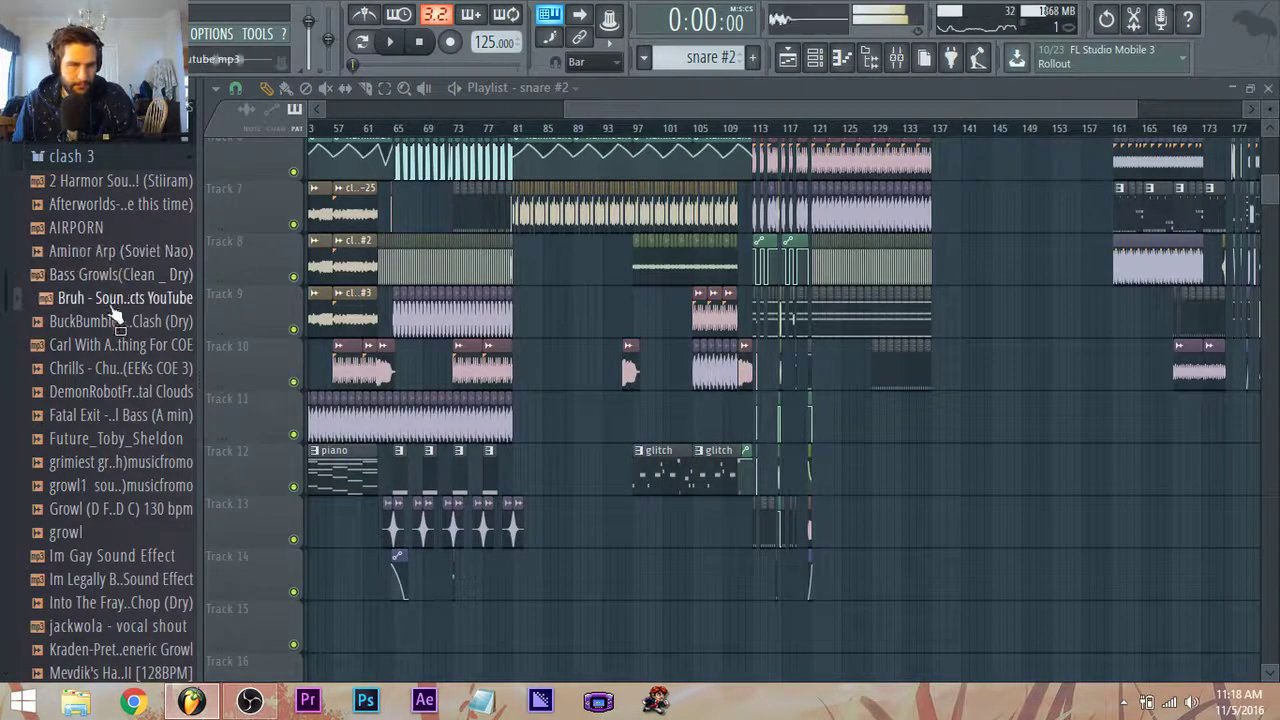
click(120, 343)
click(115, 323)
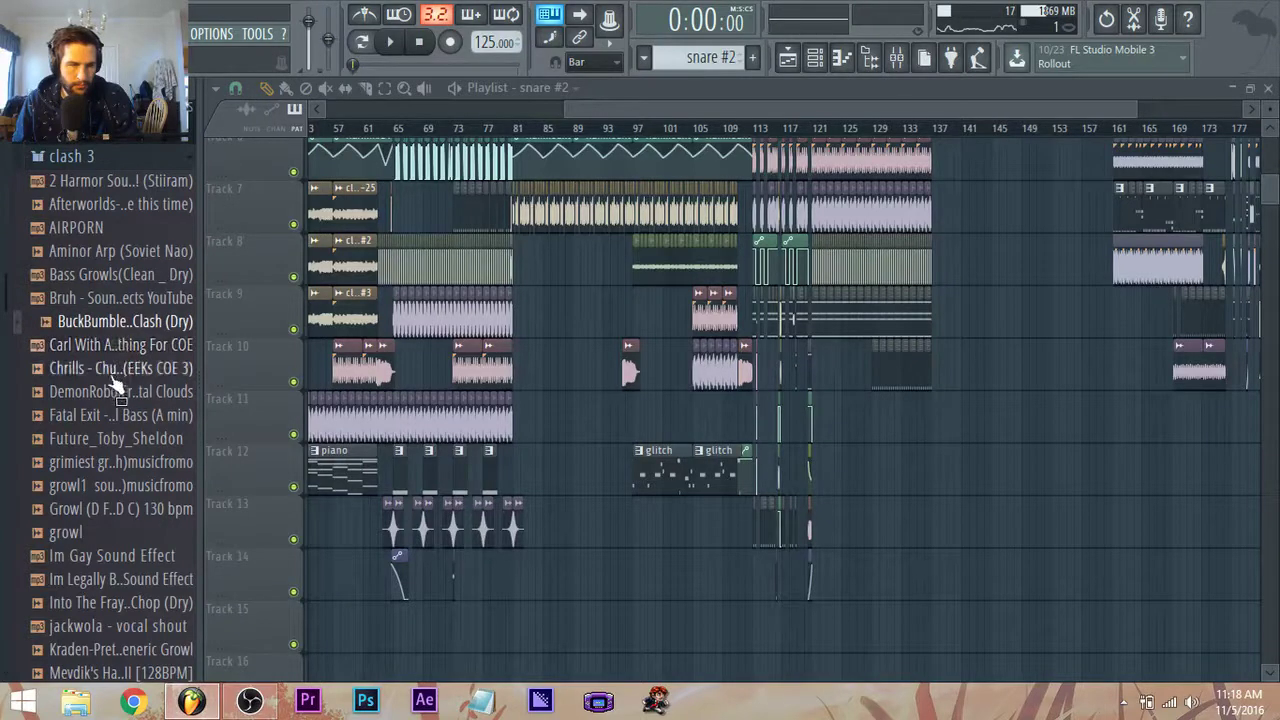
click(113, 372)
click(114, 345)
click(108, 397)
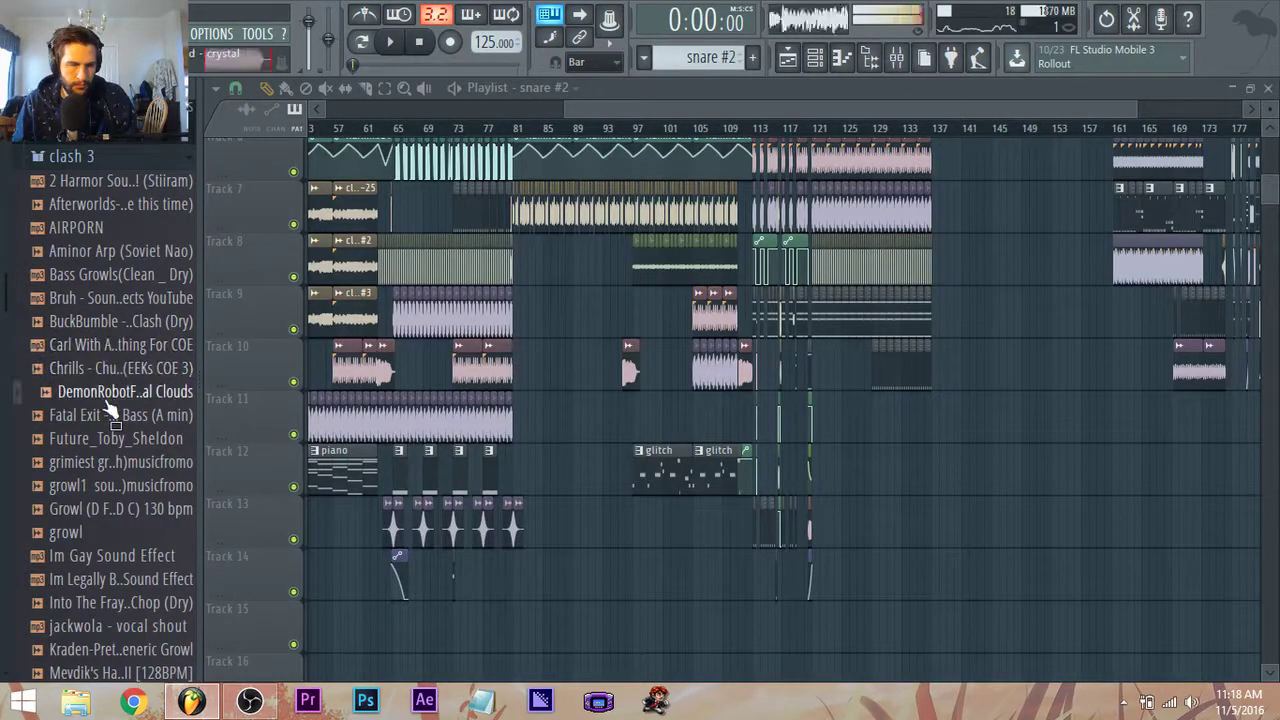
click(110, 412)
click(100, 444)
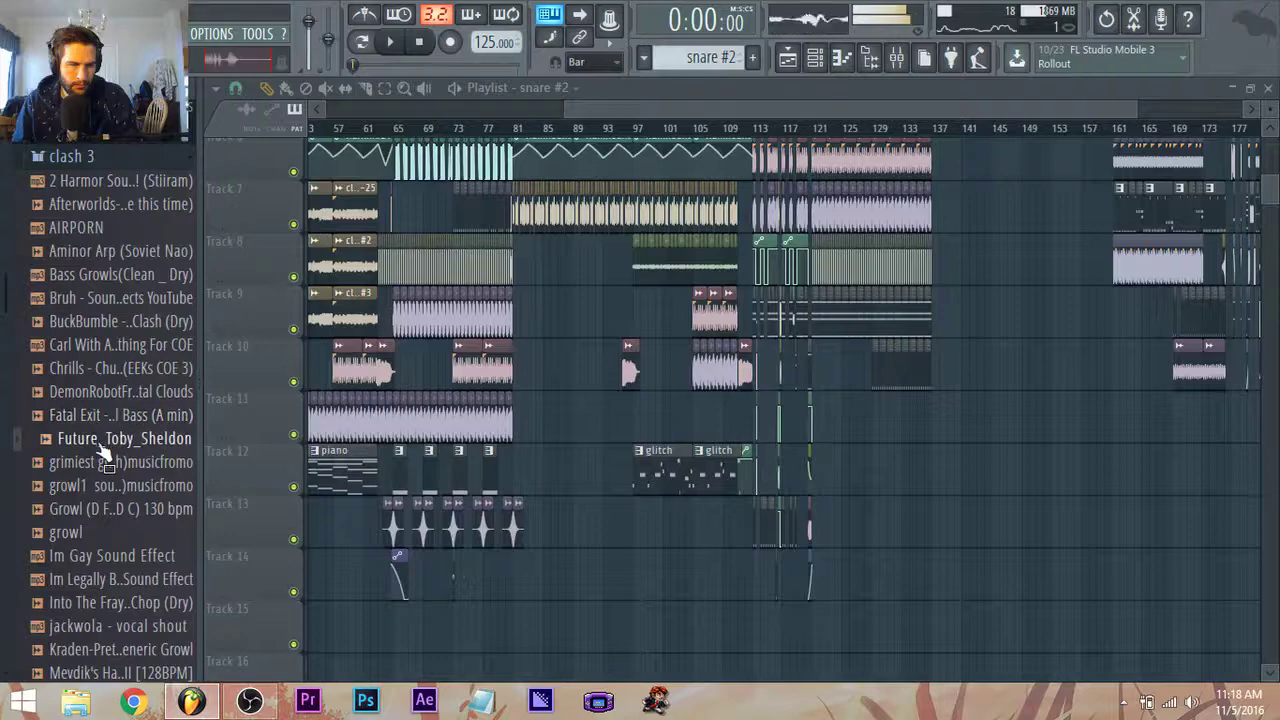
click(98, 463)
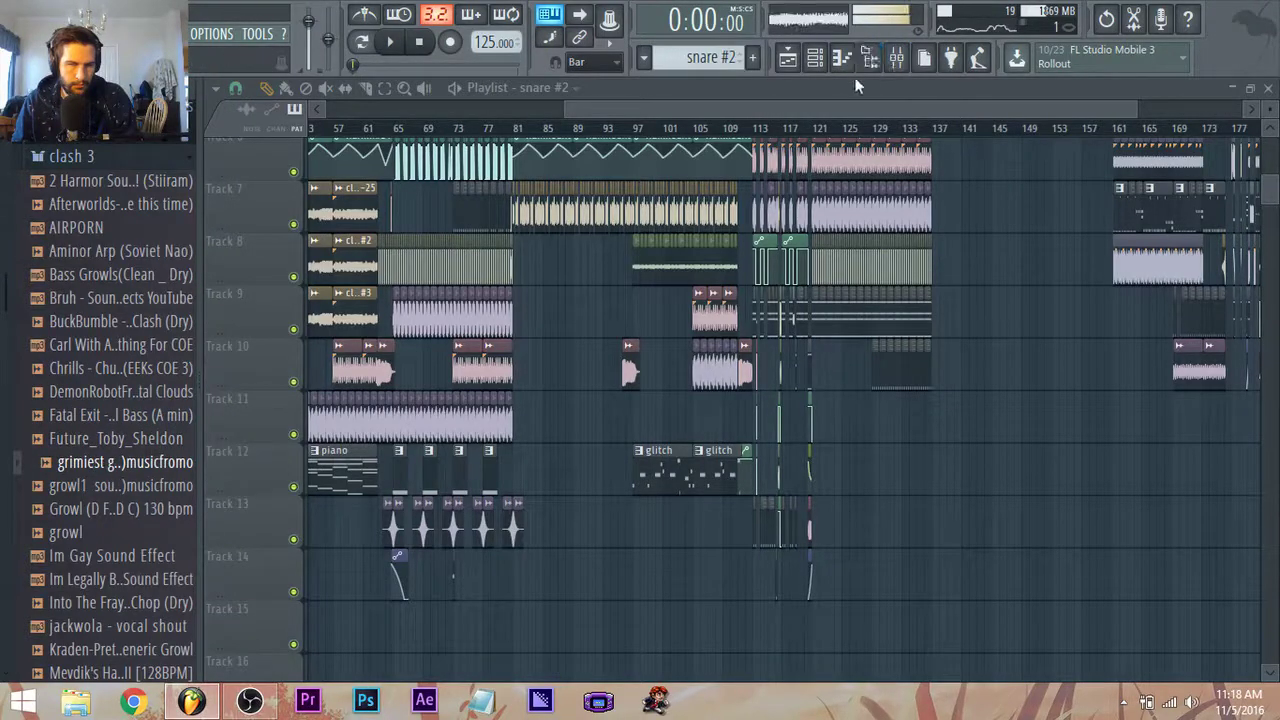
Place the grimiest grime2 sample at bar 1 of Track 14 and set its time stretching mode to Auto.
drag(768, 111, 522, 113)
drag(132, 467, 329, 592)
scroll(360, 500, down, 3)
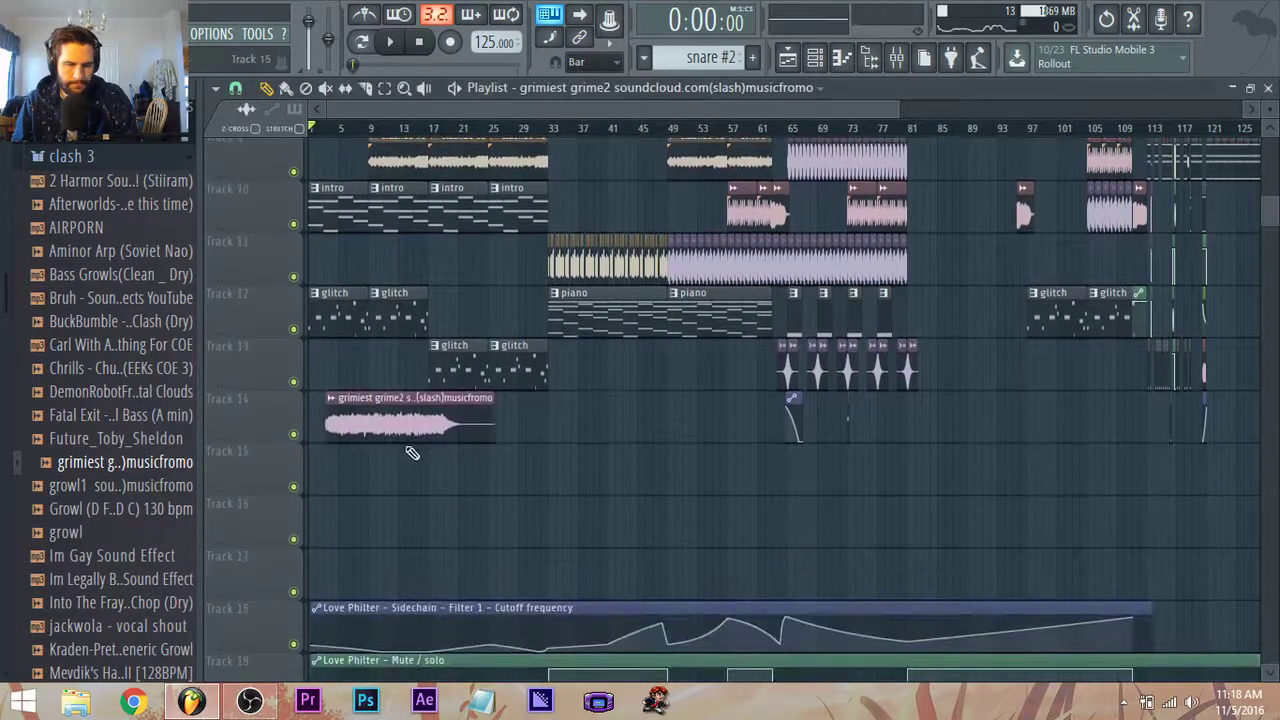
double_click(350, 425)
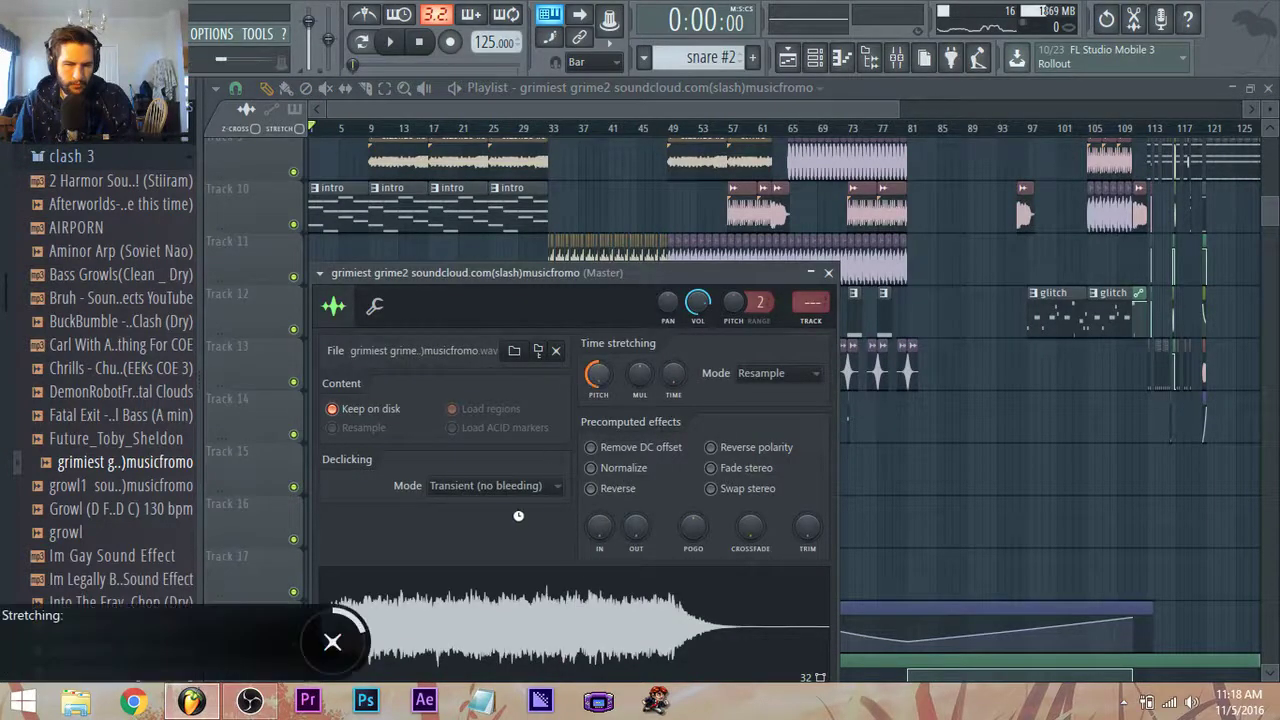
key(Escape)
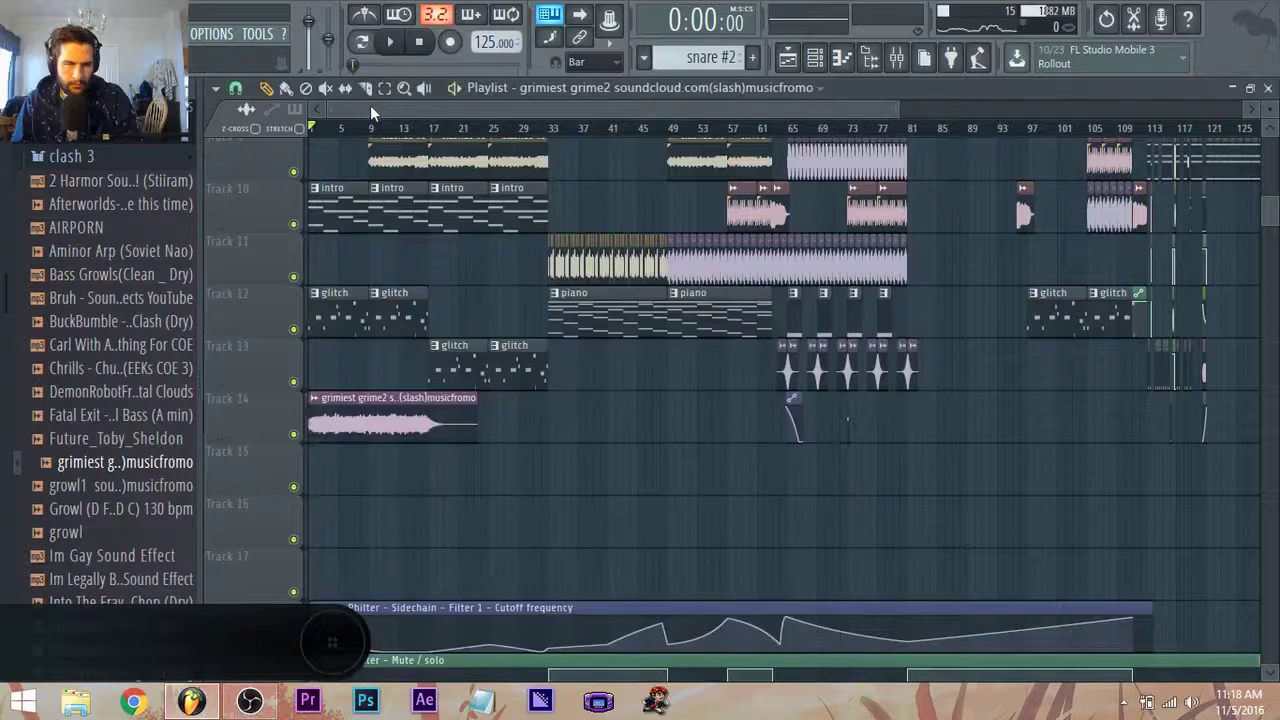
Play the intro from the start with the grimiest grime2 sample and lower the sample's channel volume.
key(space)
double_click(336, 419)
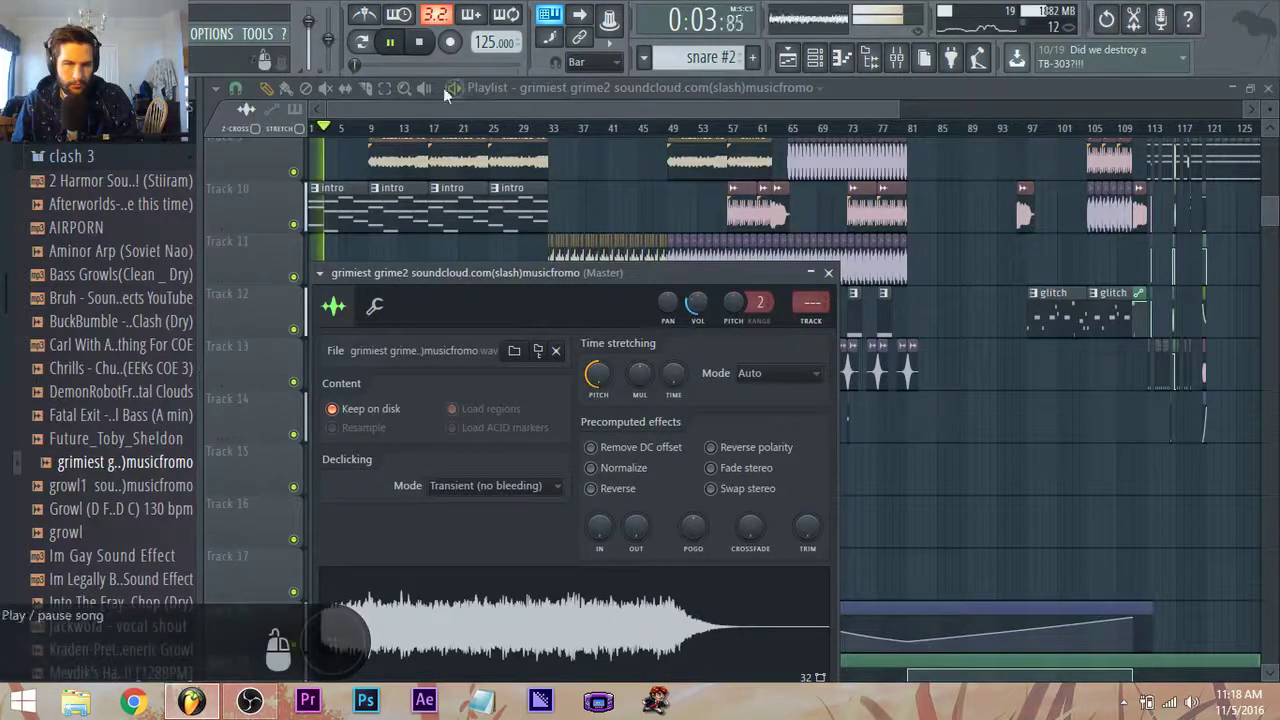
key(Escape)
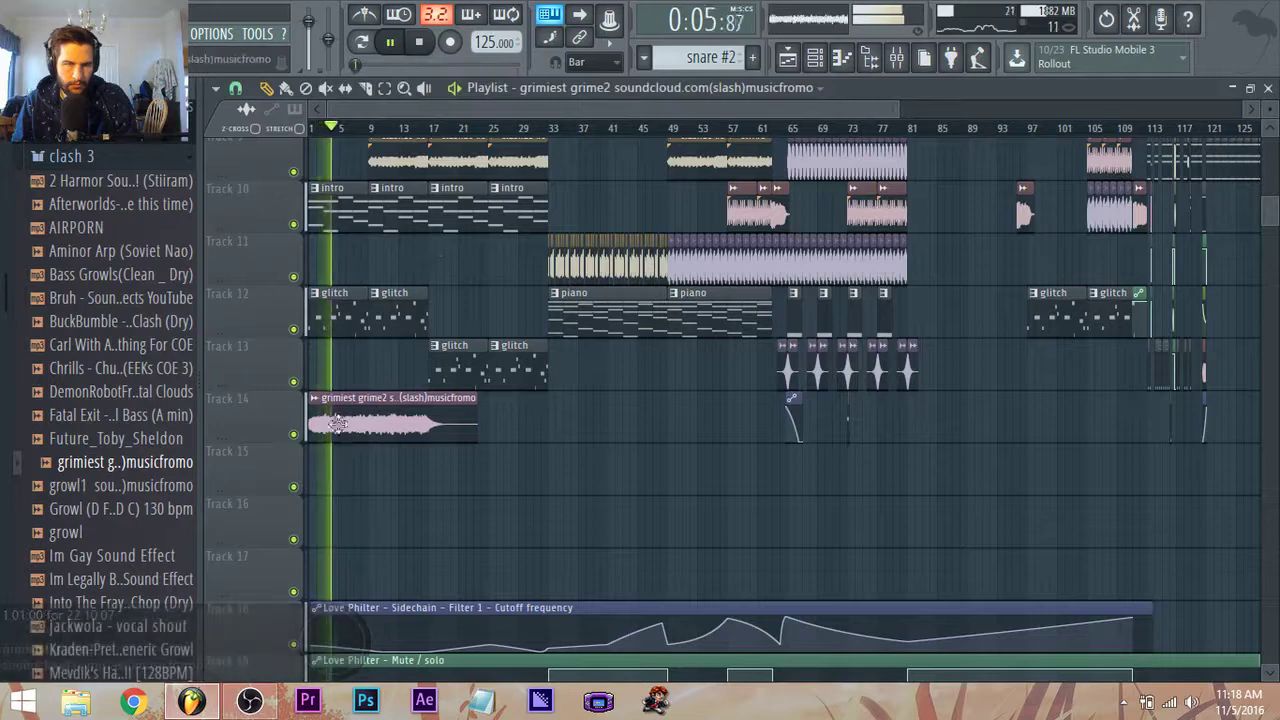
scroll(326, 466, up, 2)
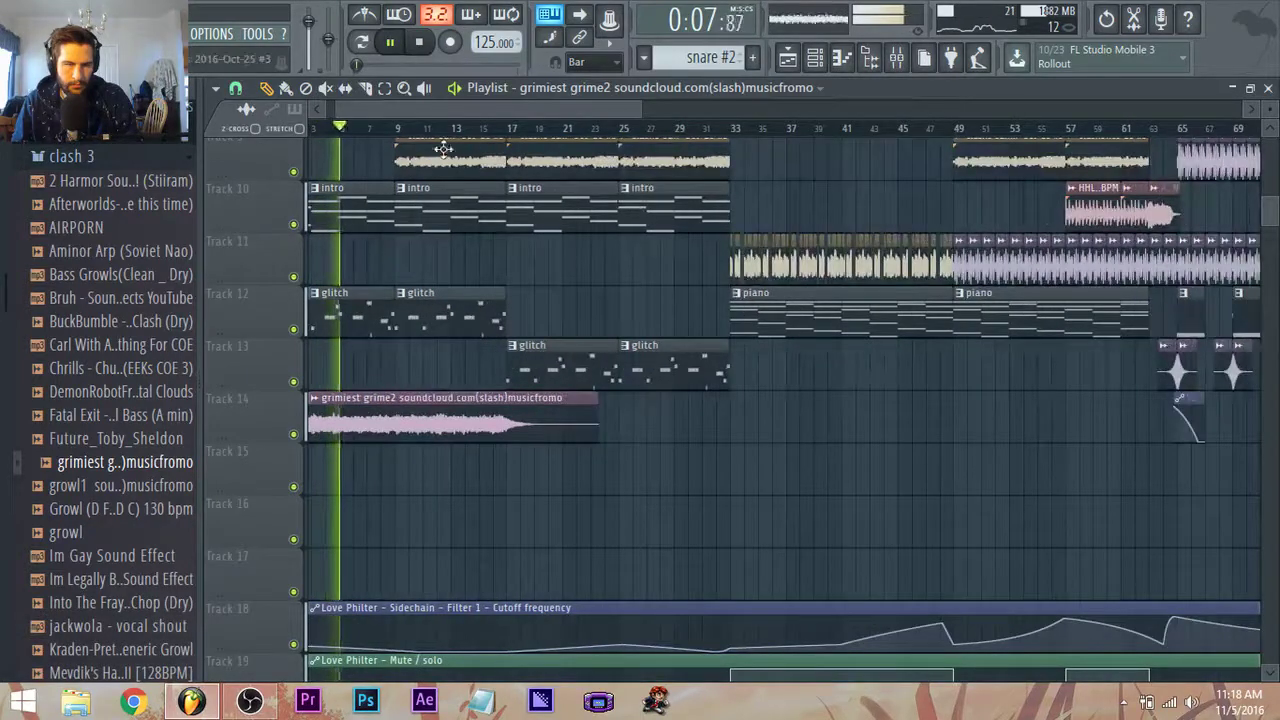
drag(434, 112, 345, 107)
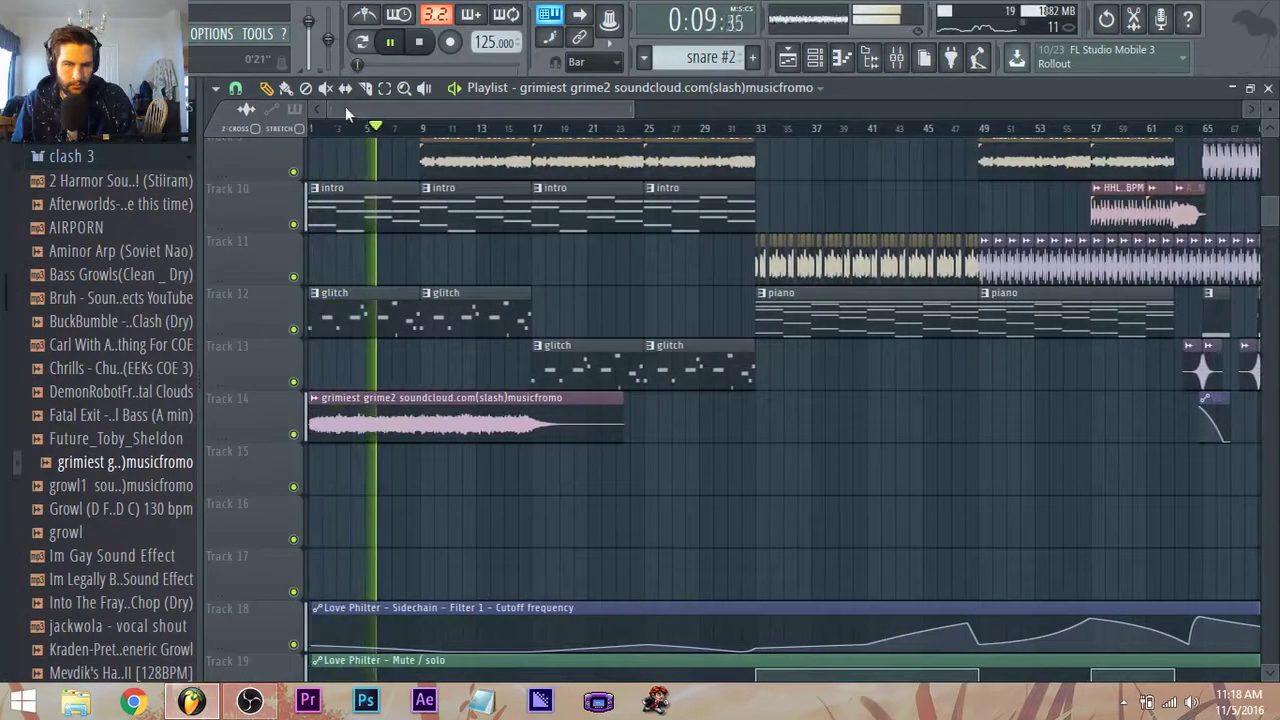
Adjust the channel volume and time-stretching pitch of the grimiest grime2 sample on Track 14, restarting playback to hear it.
double_click(370, 410)
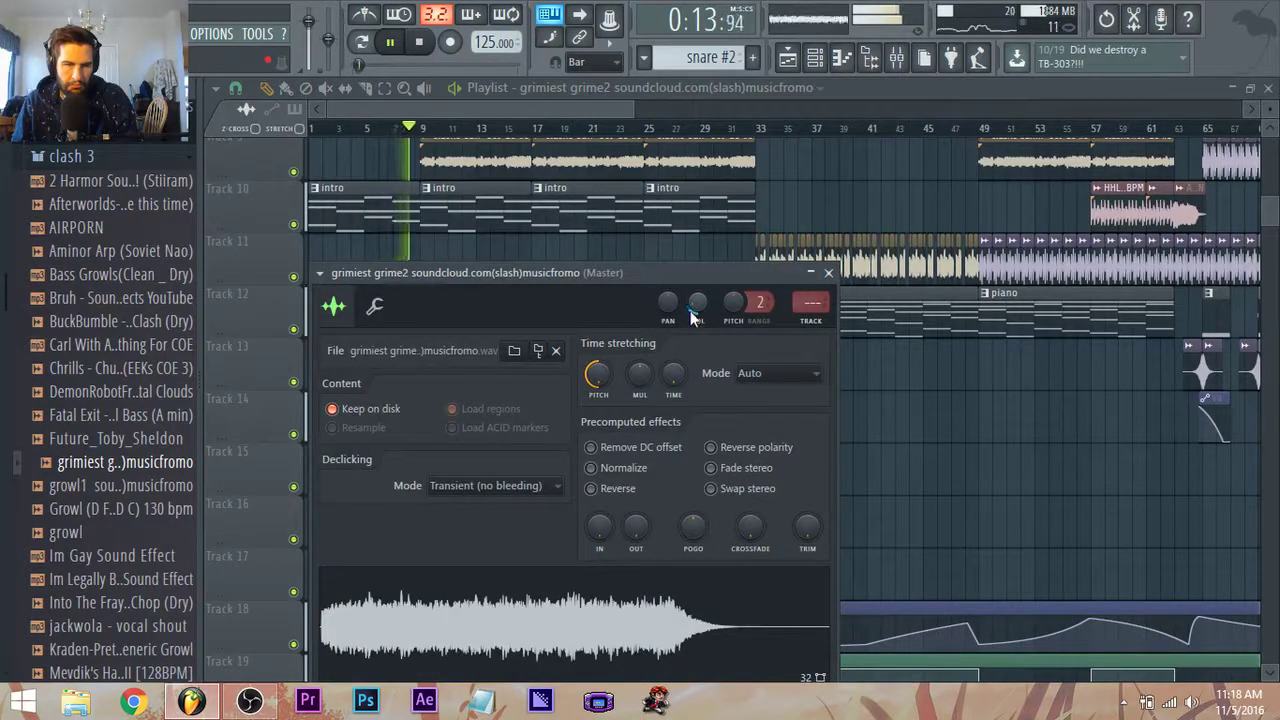
click(547, 100)
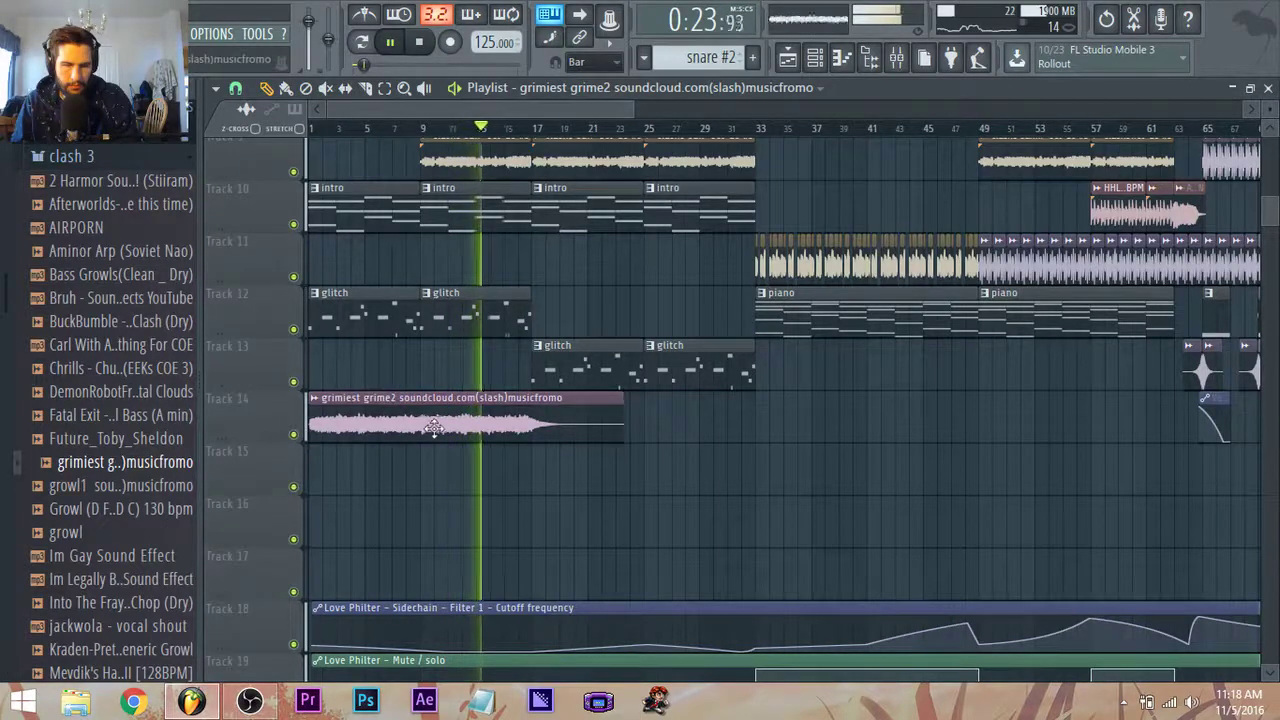
double_click(487, 422)
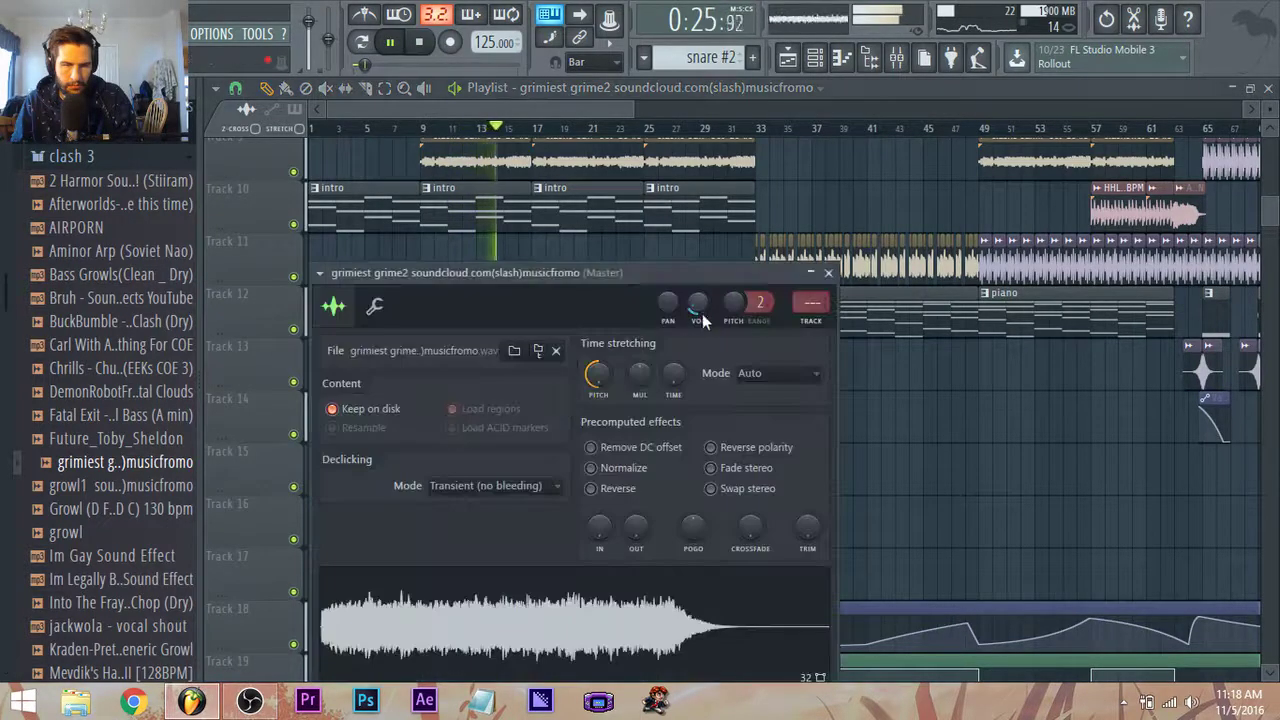
drag(598, 375, 456, 126)
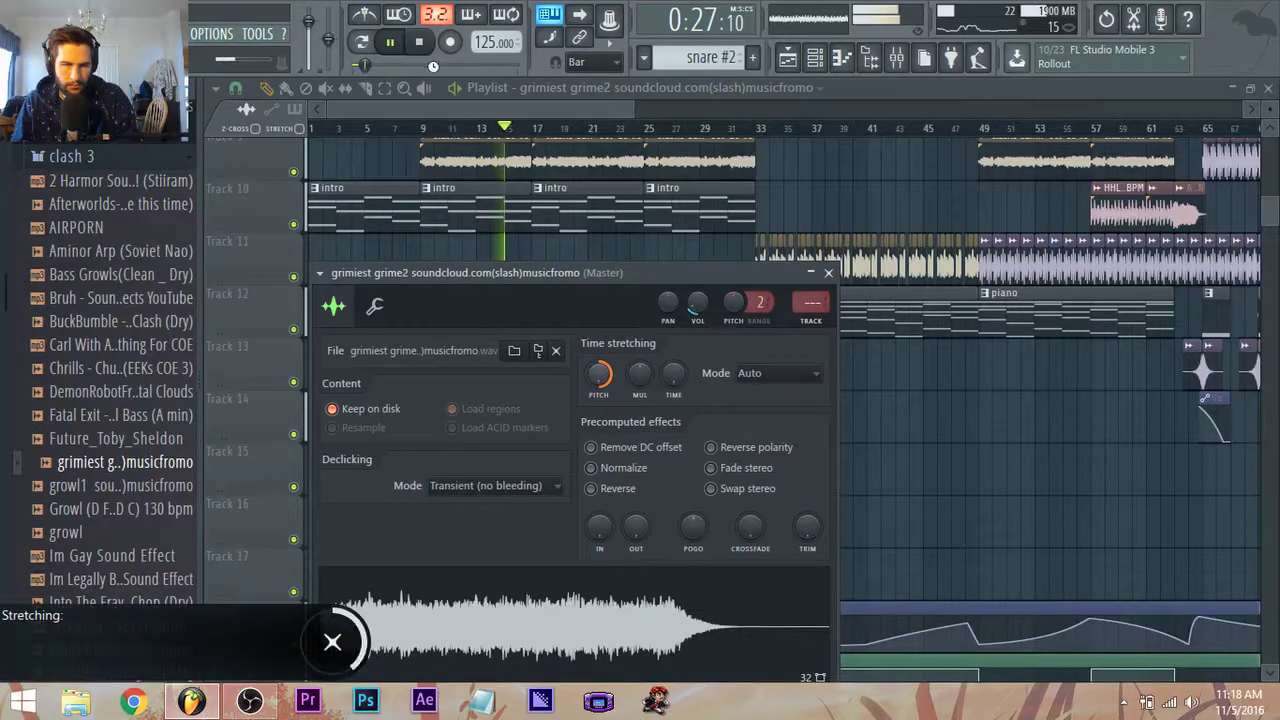
key(space)
key(space)
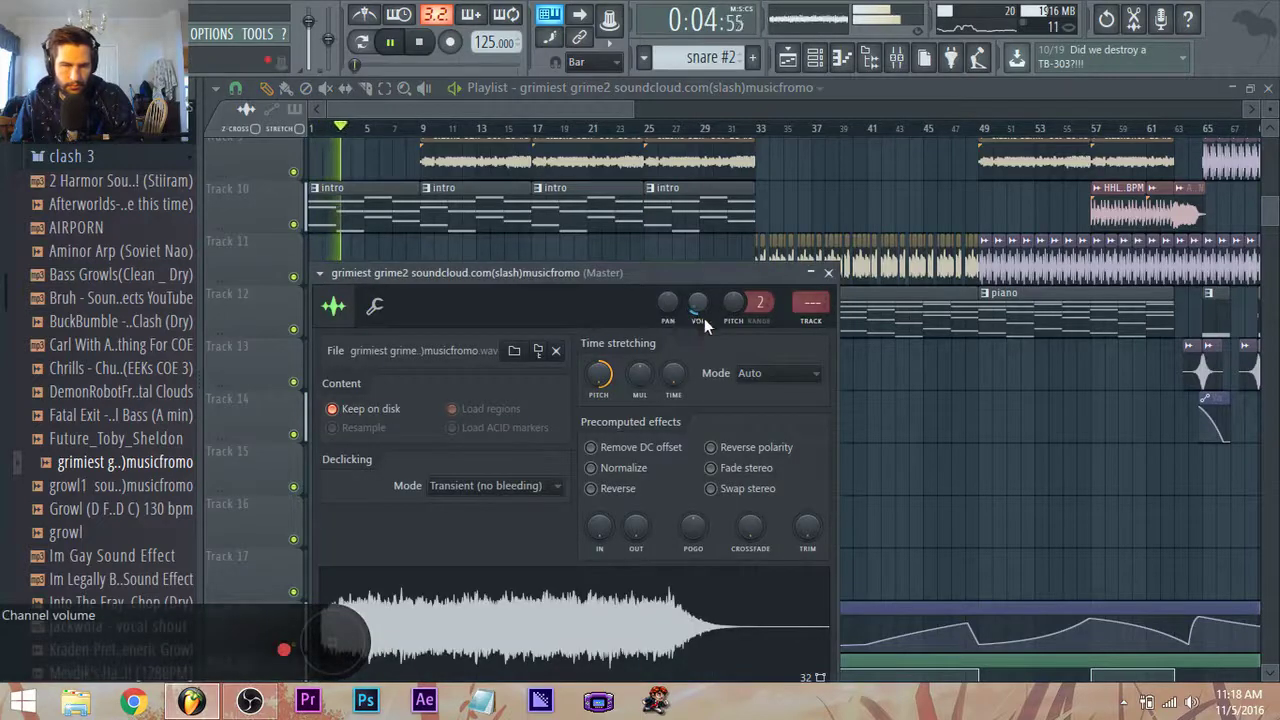
click(501, 111)
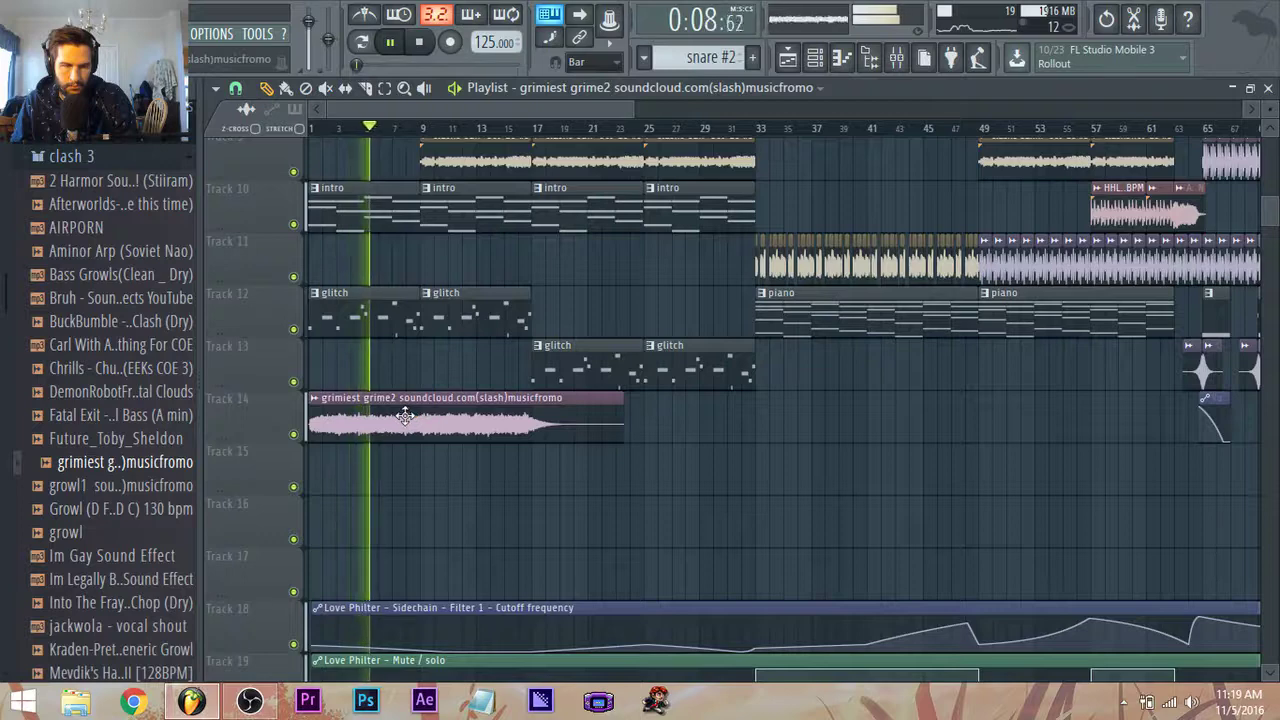
Route the grimiest grime2 sample channel to mixer insert 56.
scroll(400, 480, down, 2)
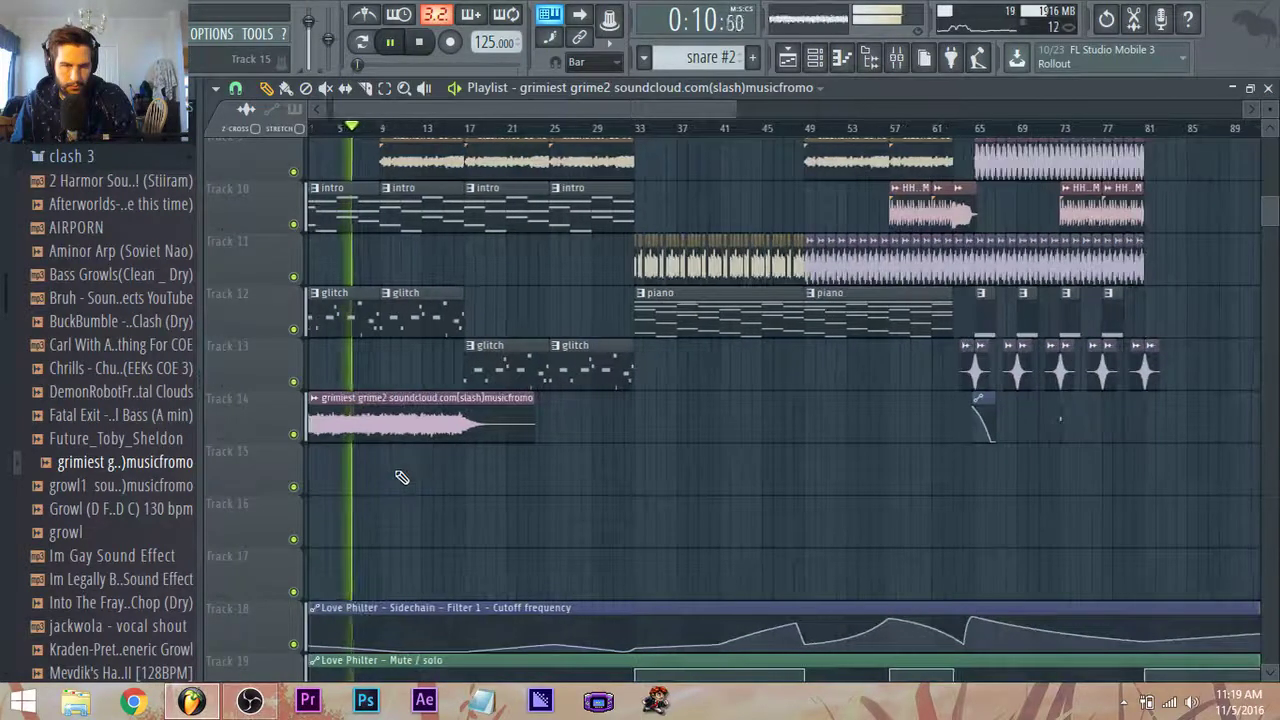
double_click(409, 437)
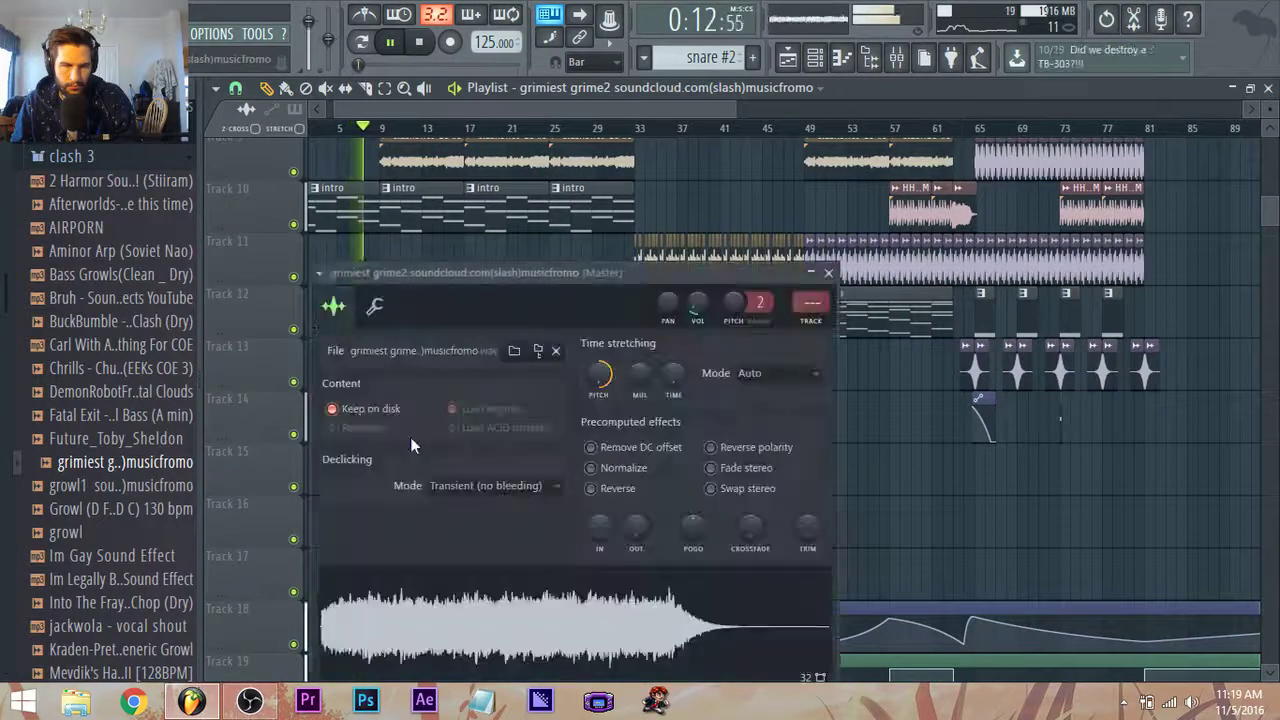
click(897, 57)
click(775, 256)
click(808, 250)
right_click(808, 252)
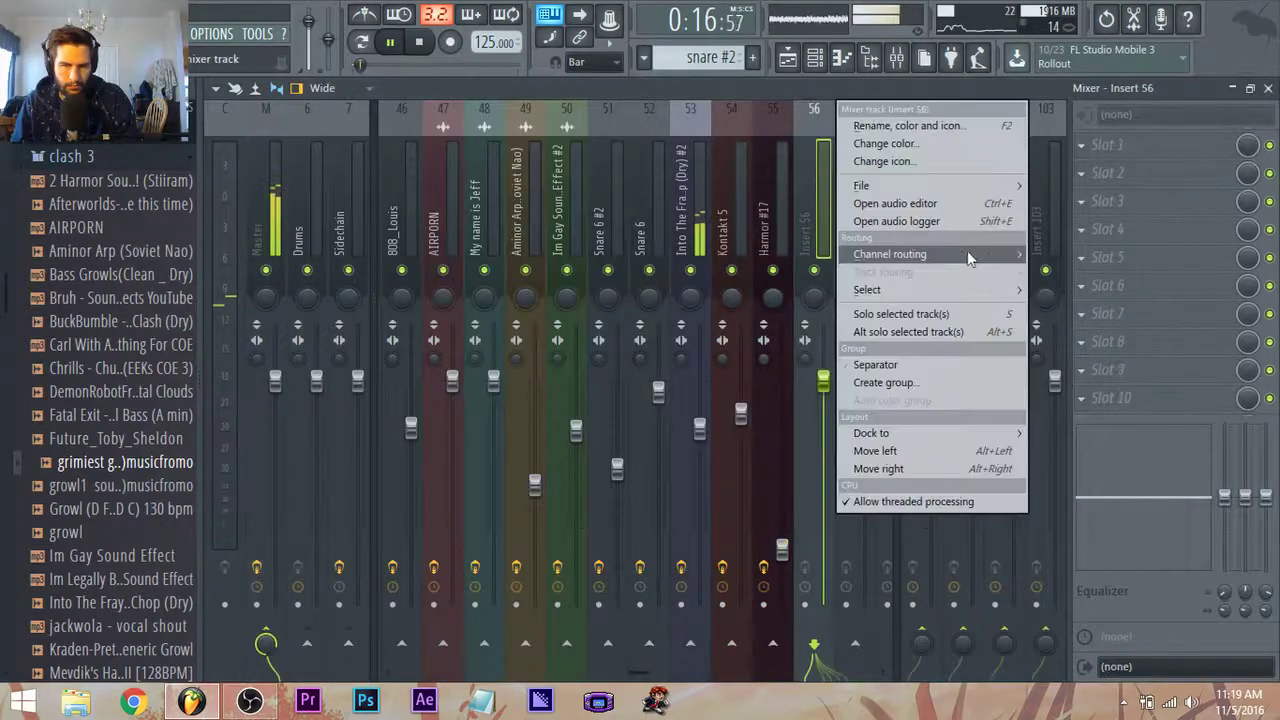
mouse_move(968, 257)
click(1046, 258)
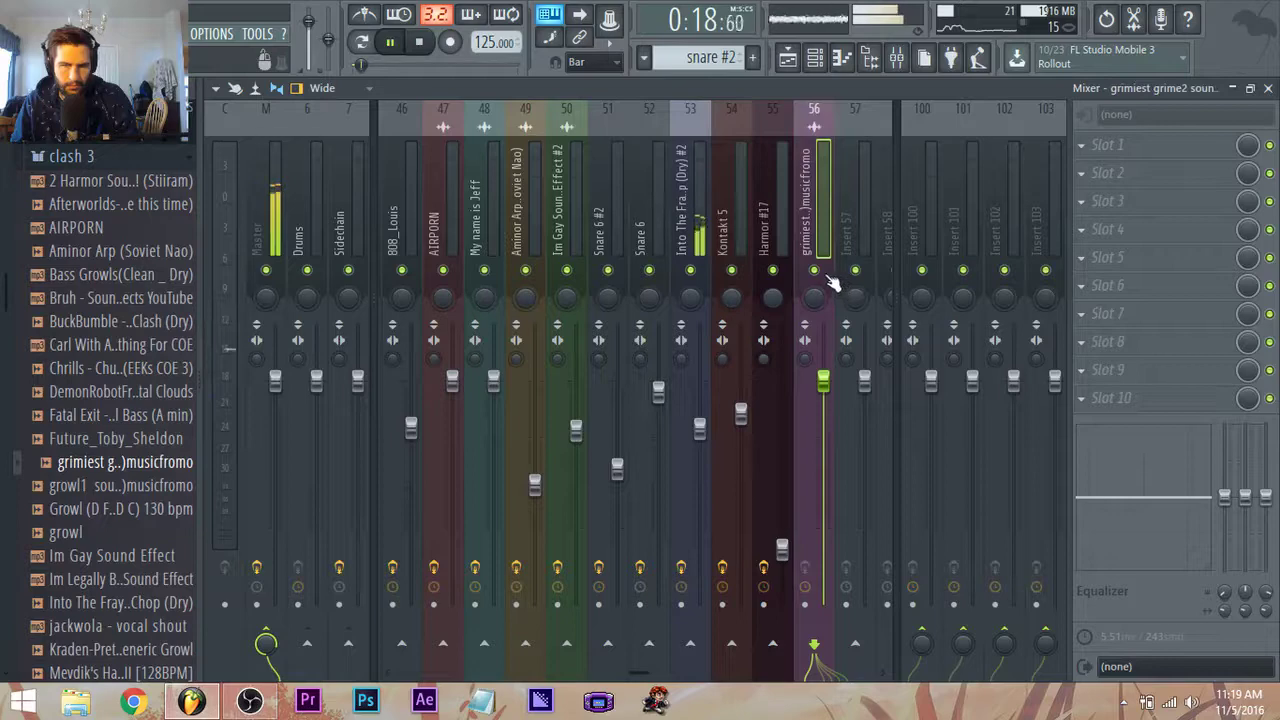
Load Fruity Parametric EQ 2 into slot 1 of mixer track 56 and readjust the grimiest grime2 sample's channel volume.
click(1083, 142)
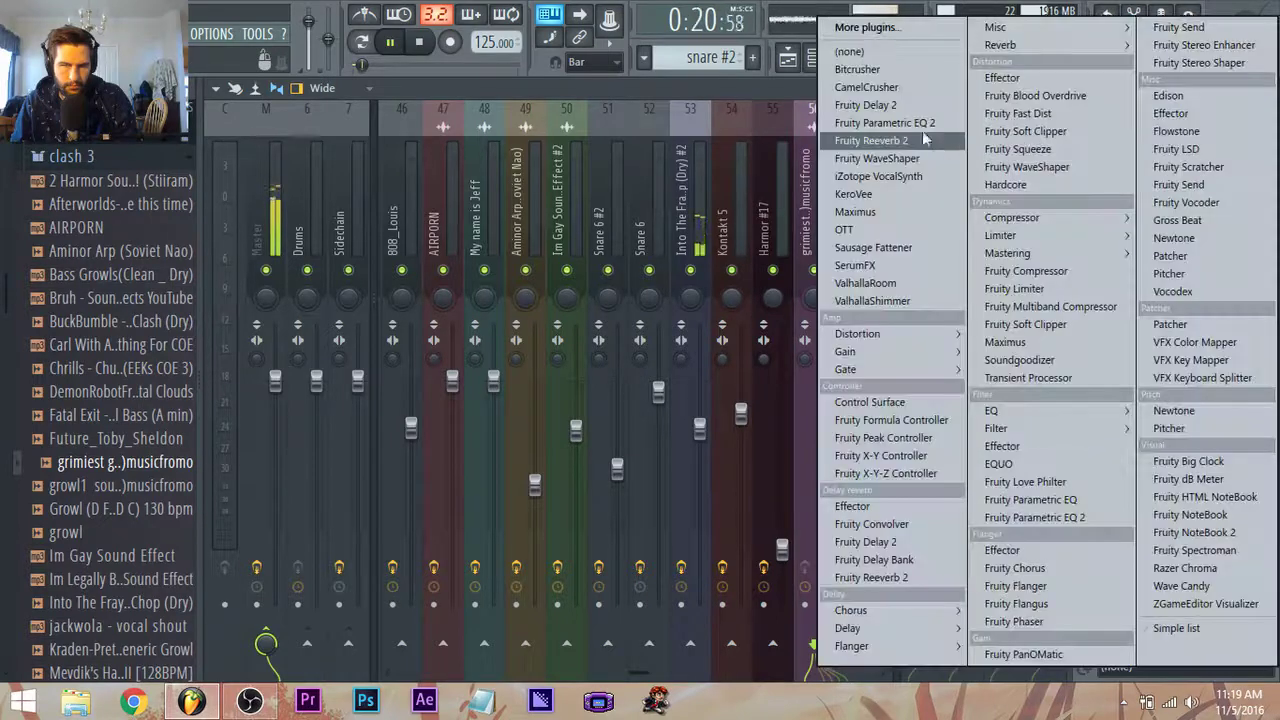
click(907, 123)
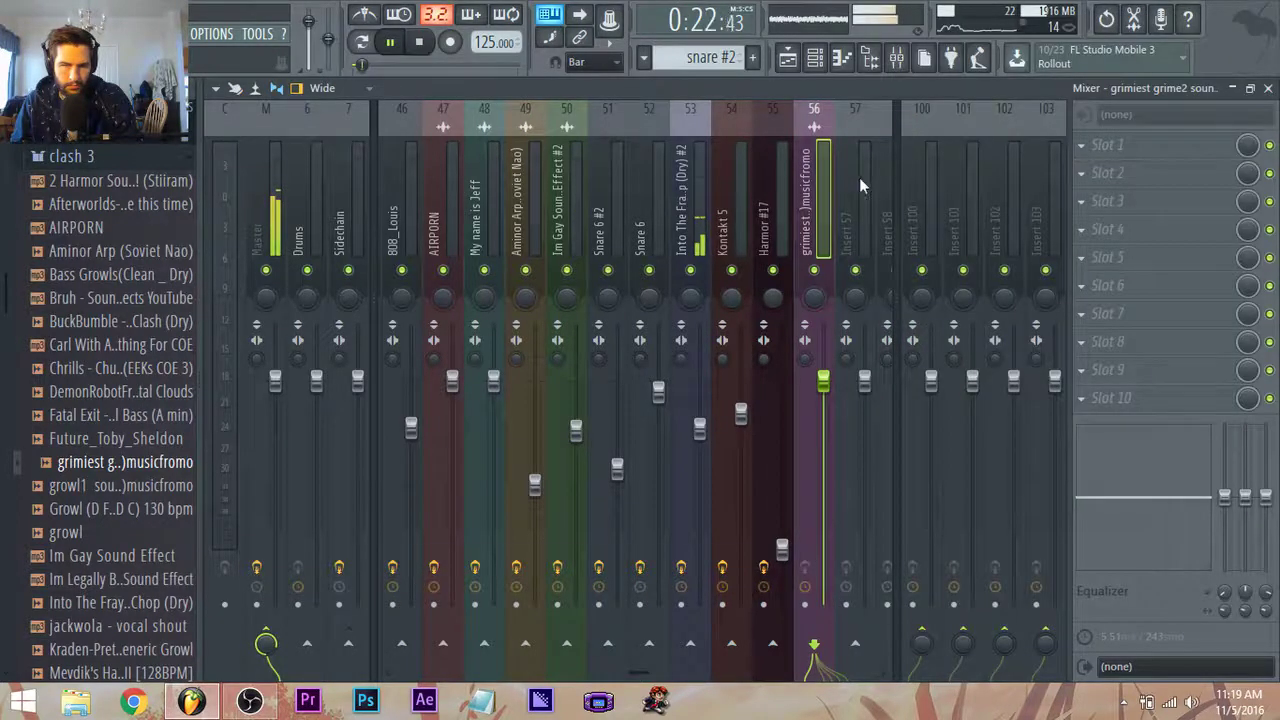
click(788, 58)
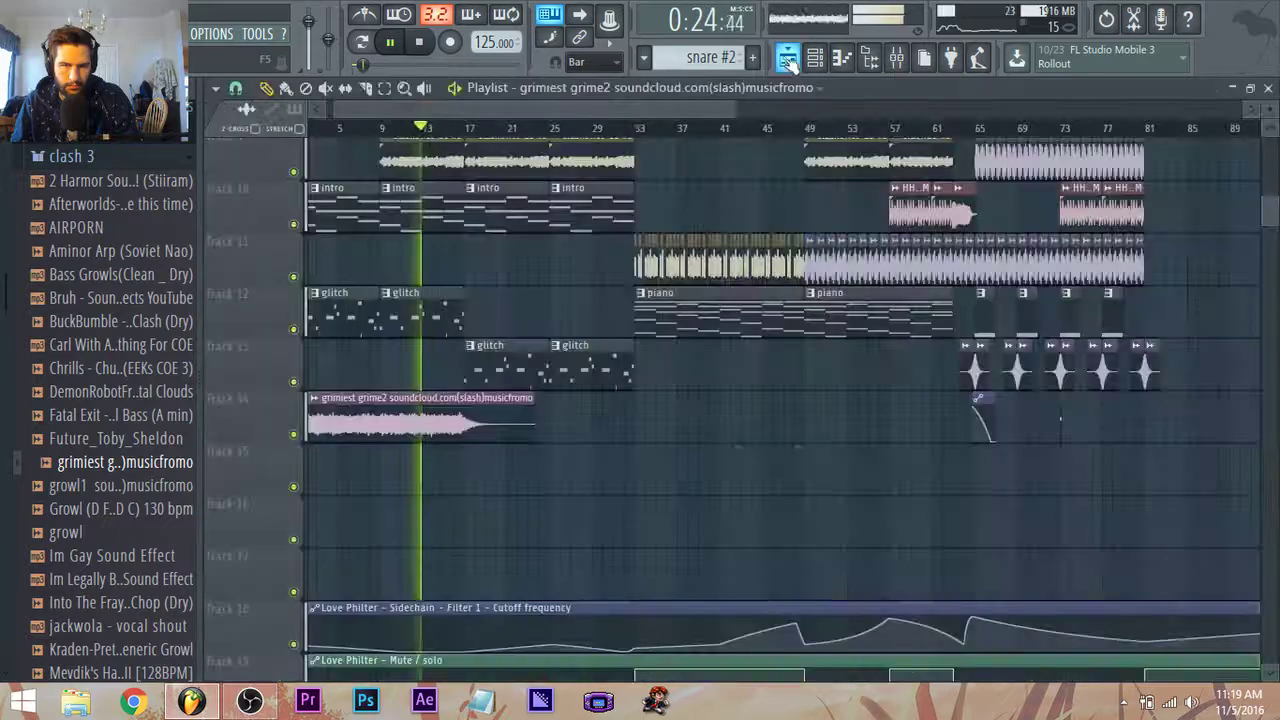
double_click(392, 402)
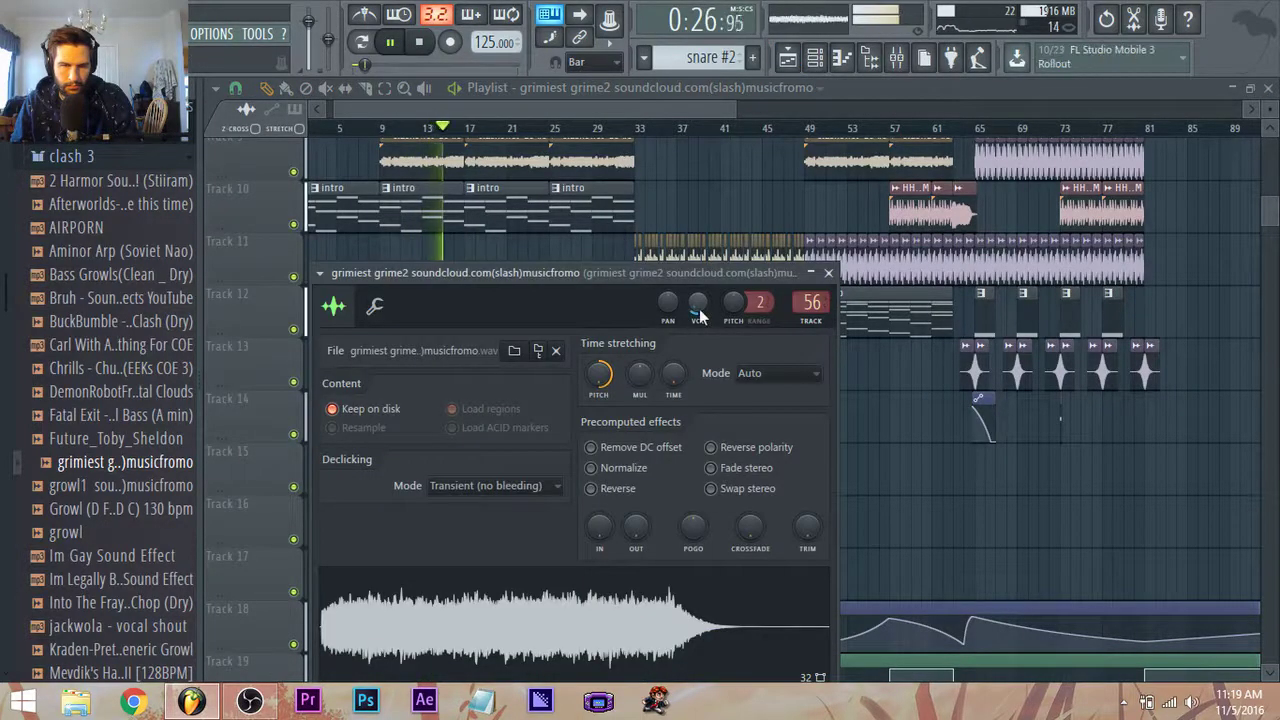
Solo mixer track 56 and open its Fruity Parametric EQ 2.
click(897, 60)
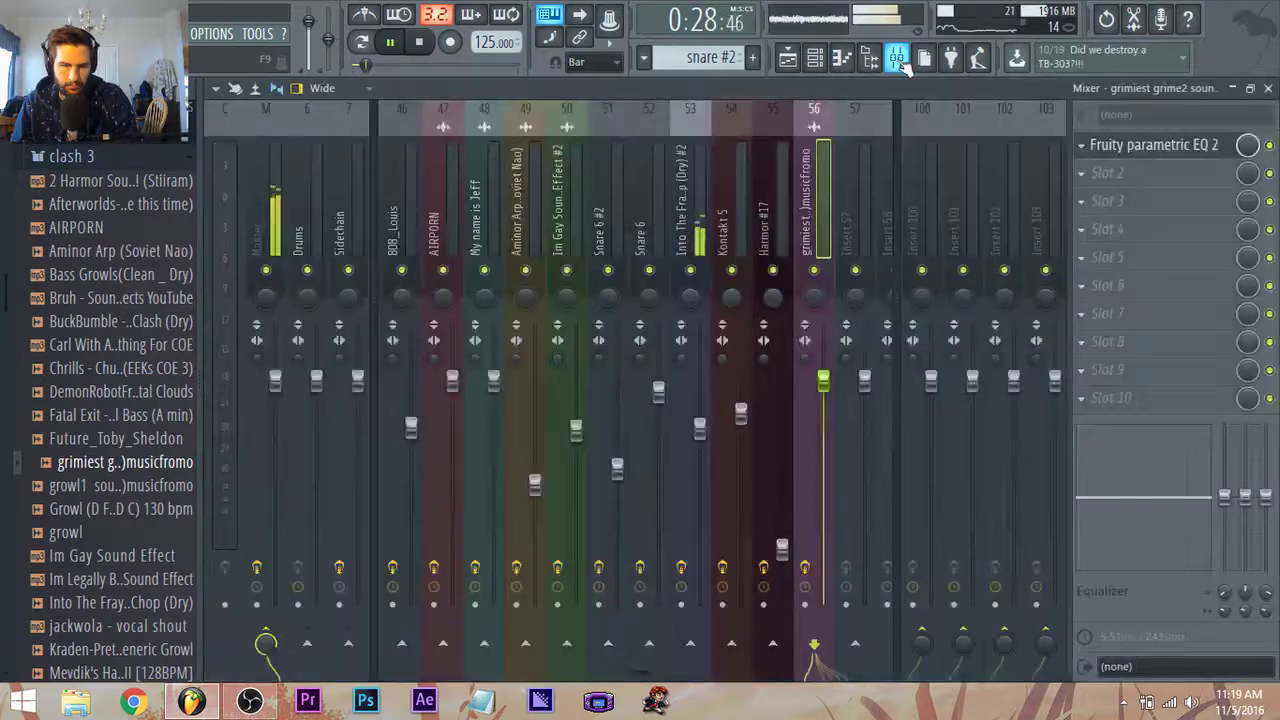
right_click(826, 280)
click(1115, 151)
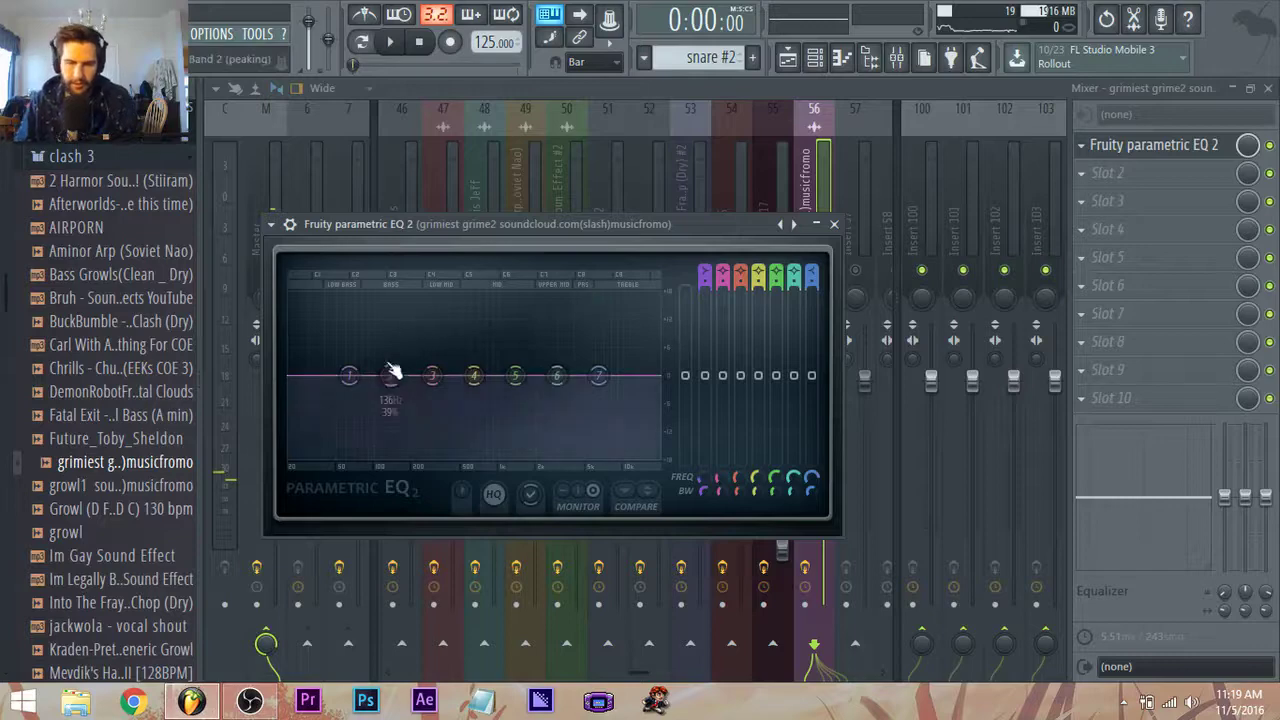
Roll off the sample's low end with EQ band 1, reposition bands 2 to 4, and dip the highs with bands 6 and 7.
drag(350, 377, 425, 454)
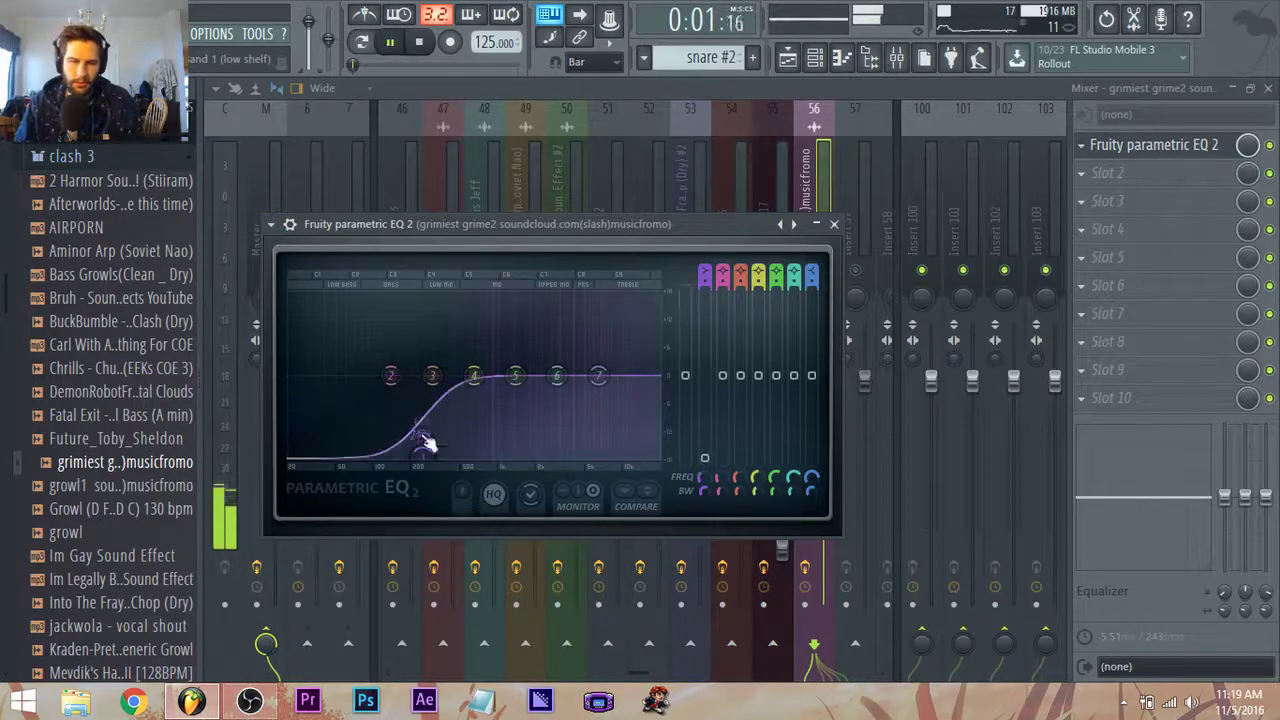
drag(391, 377, 316, 433)
drag(426, 454, 457, 457)
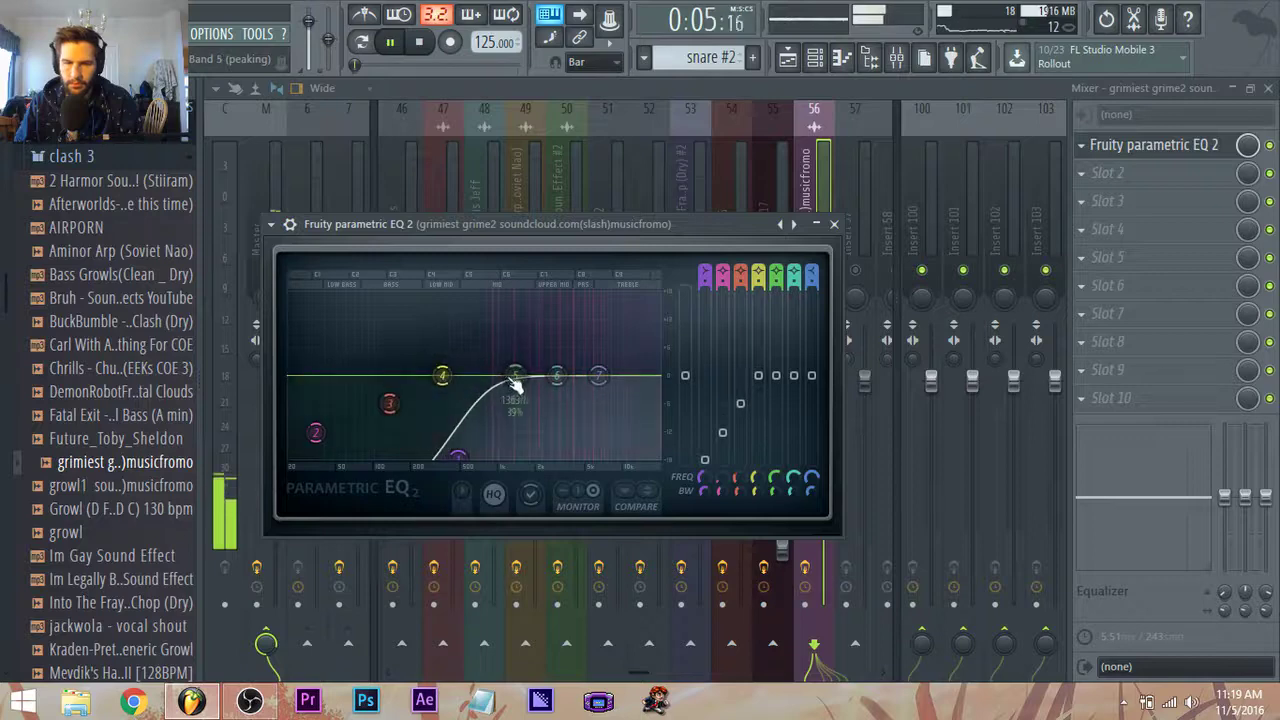
drag(557, 376, 573, 377)
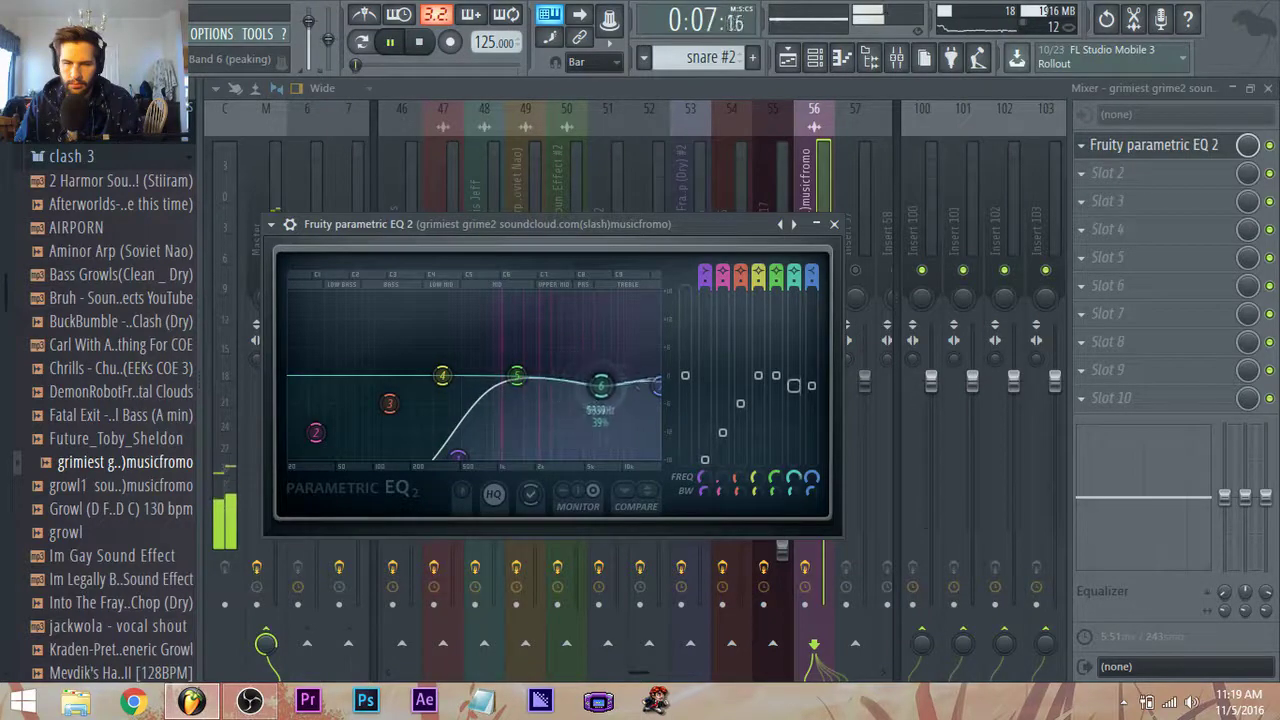
drag(655, 386, 655, 398)
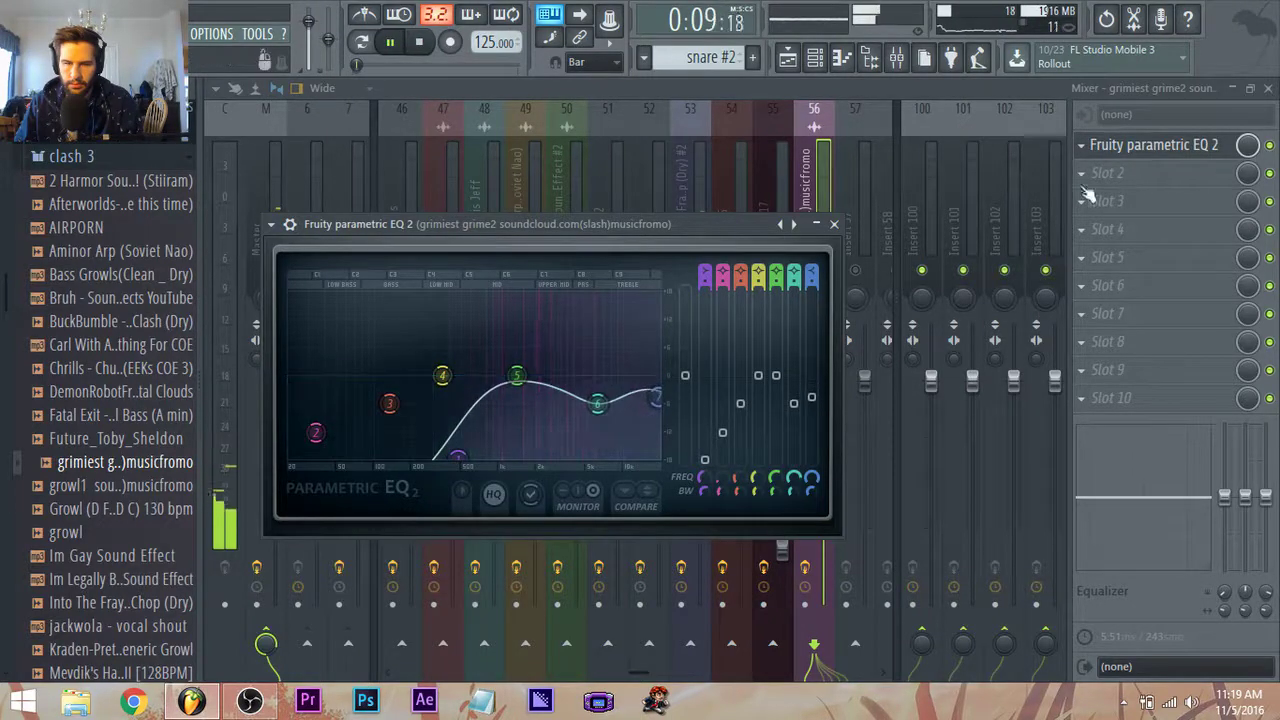
Load Fruity Reeverb 2 into slot 2 of mixer track 56 in place of the mistakenly chosen Fruity WaveShaper.
click(1089, 177)
click(905, 157)
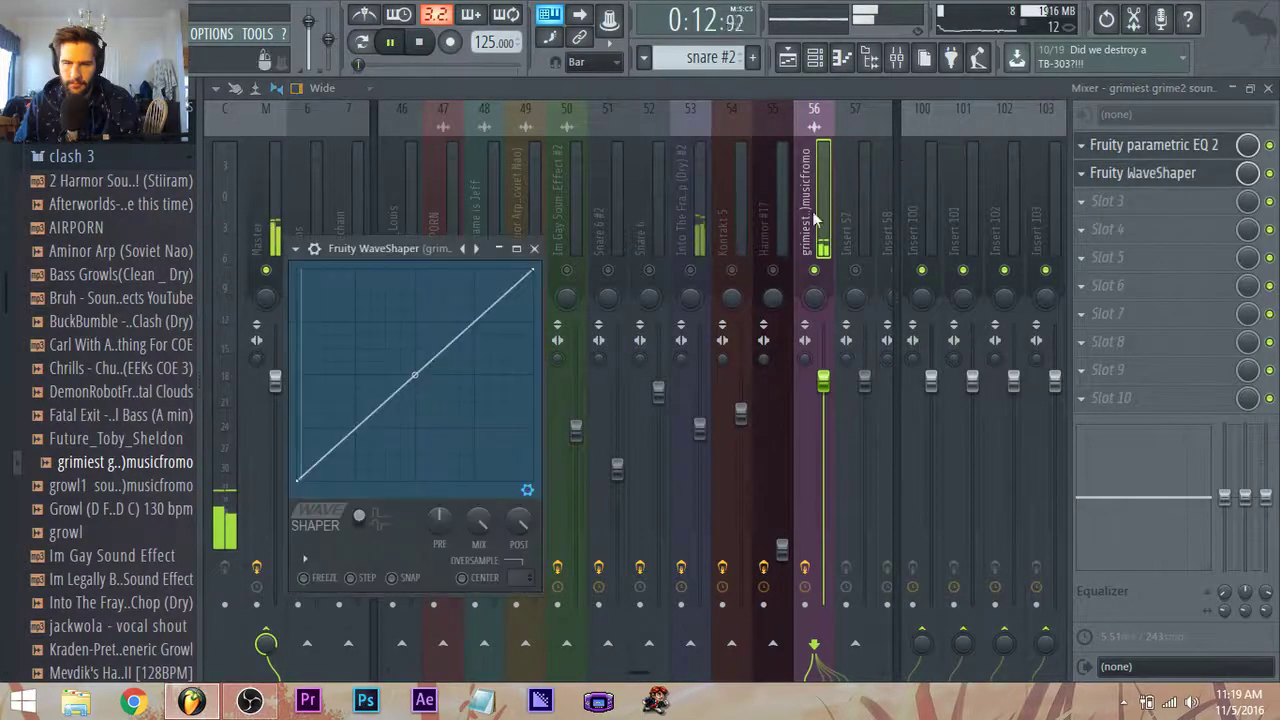
click(1092, 199)
mouse_move(1095, 195)
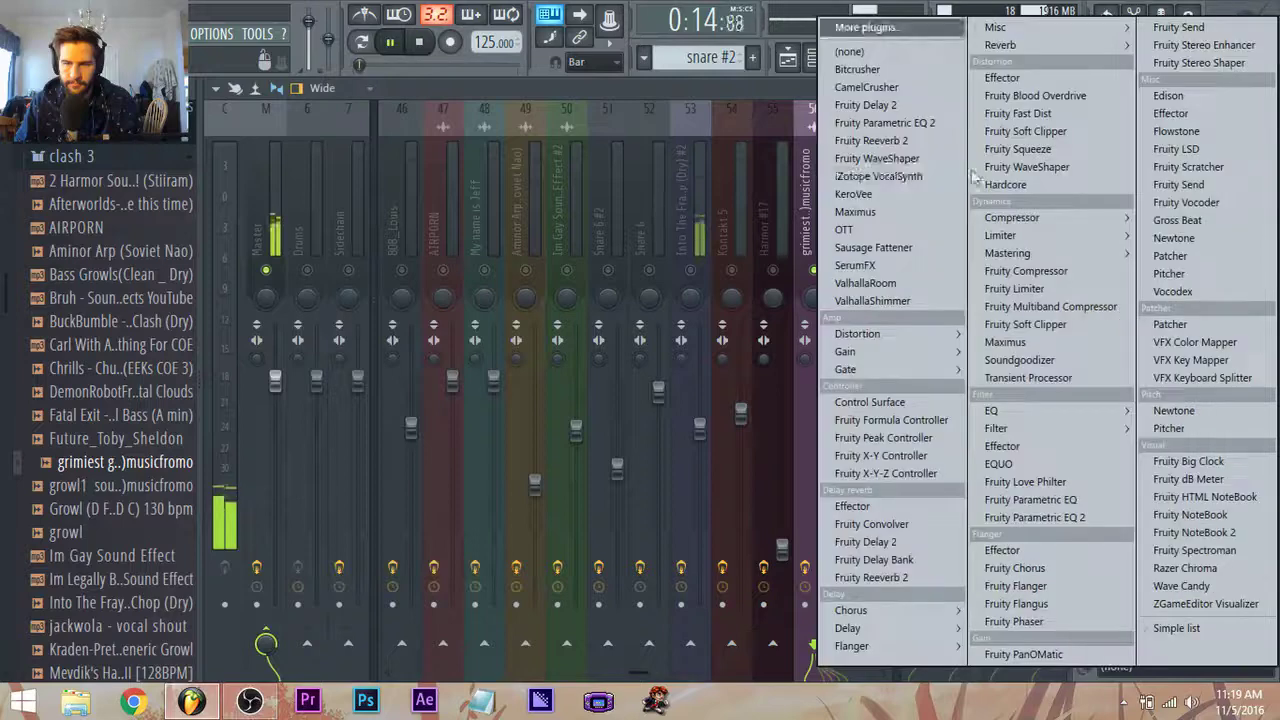
click(917, 157)
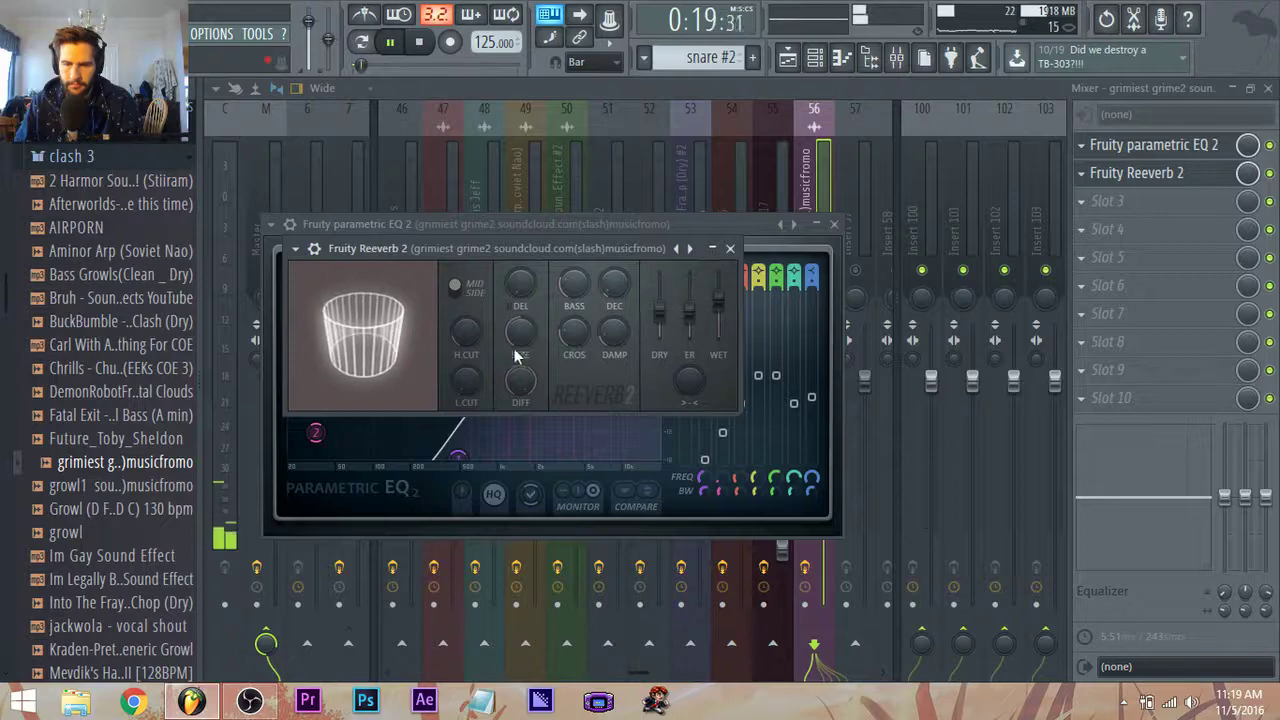
Increase the reverb's room size, lower its dry level and raise its early-reflection and wet levels.
drag(515, 355, 510, 320)
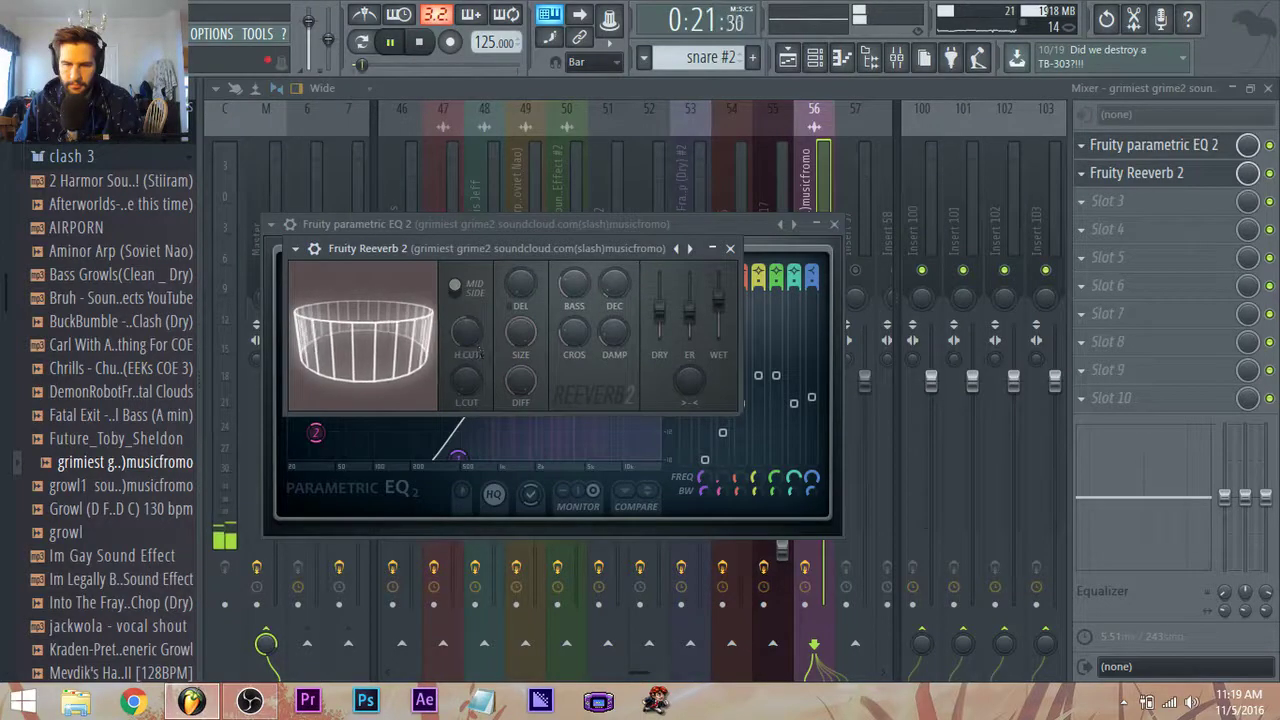
drag(706, 313, 706, 292)
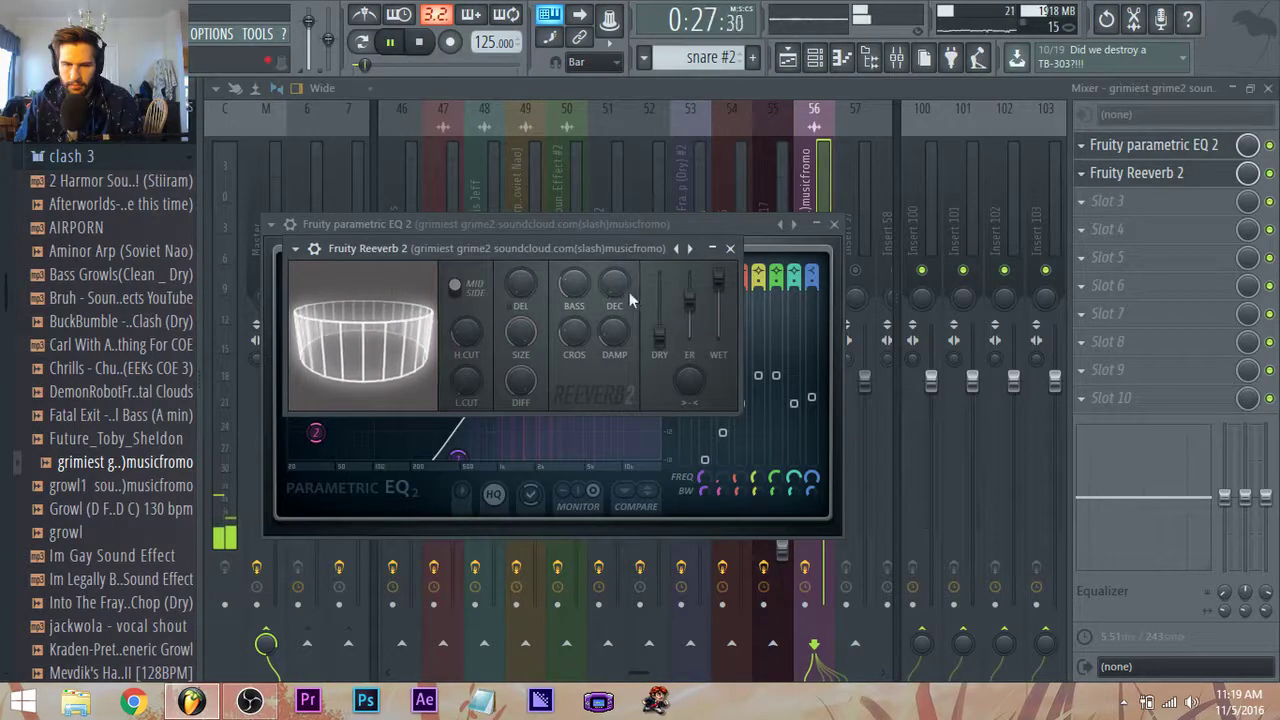
click(730, 248)
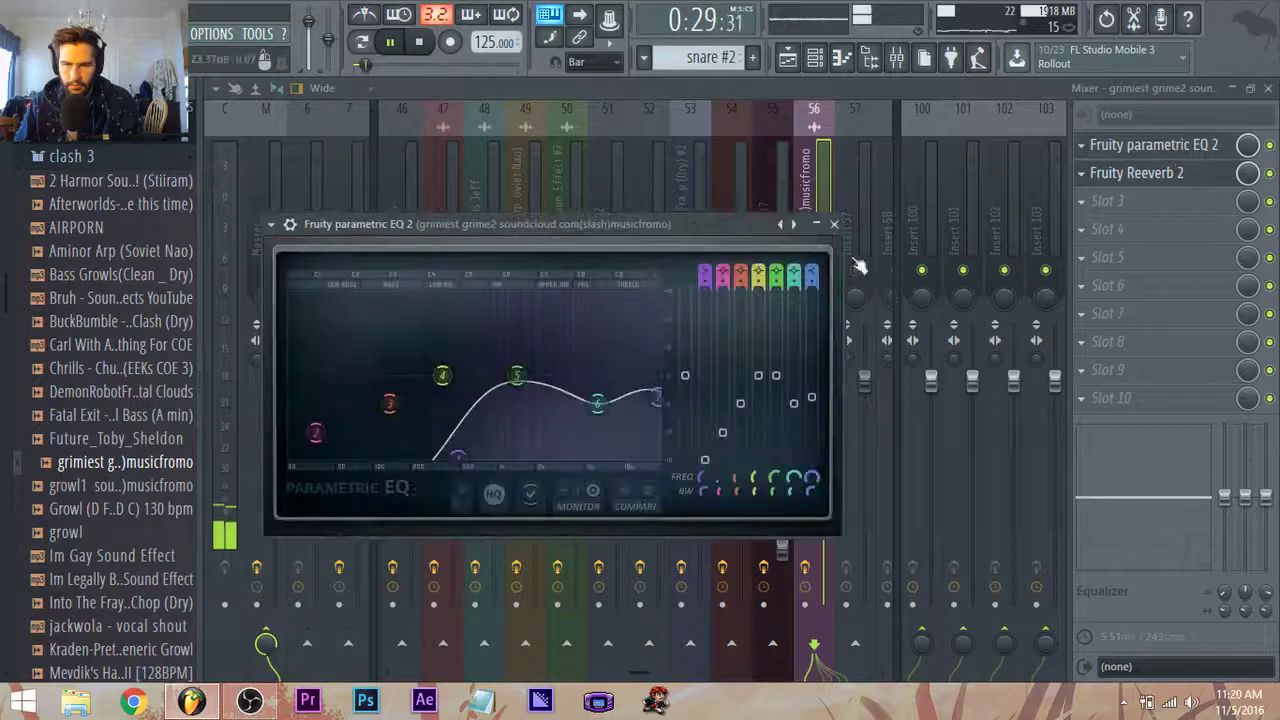
Cut the highs steeply with EQ bands 6 and 7, lower the band 1 low cut frequency and slightly boost bands 4 and 5.
drag(657, 398, 588, 458)
drag(598, 404, 600, 426)
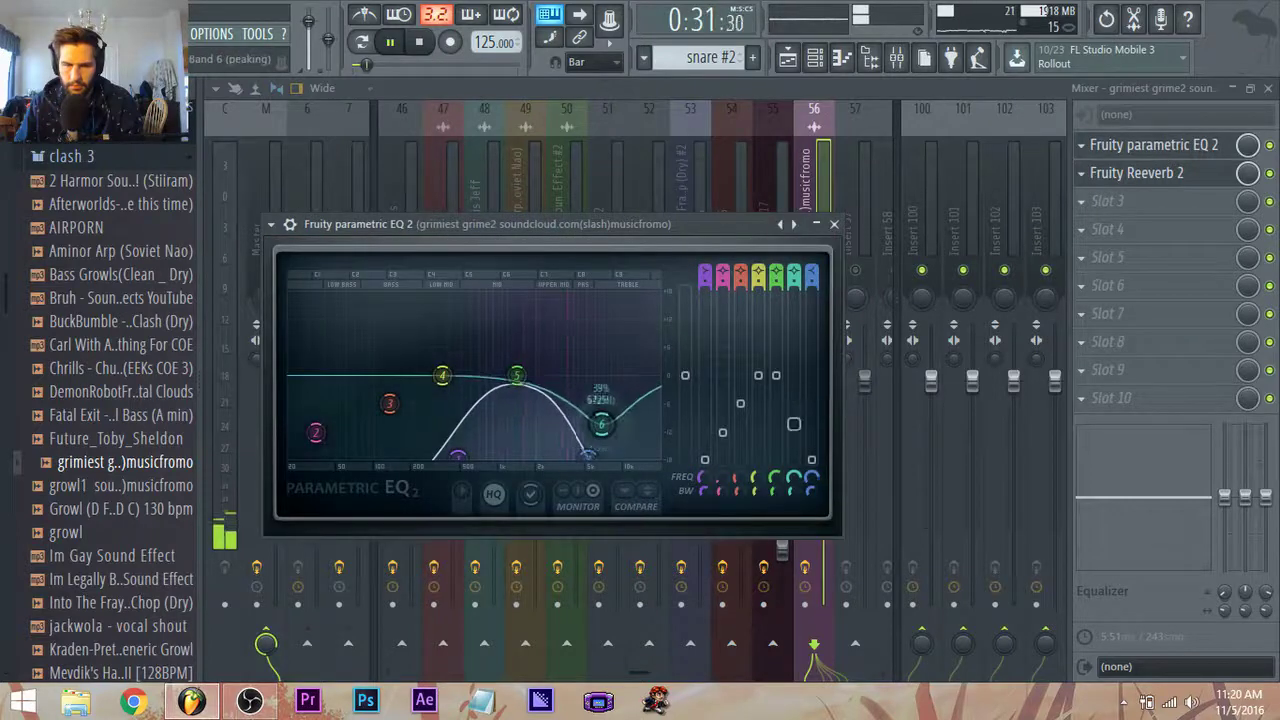
drag(458, 457, 420, 458)
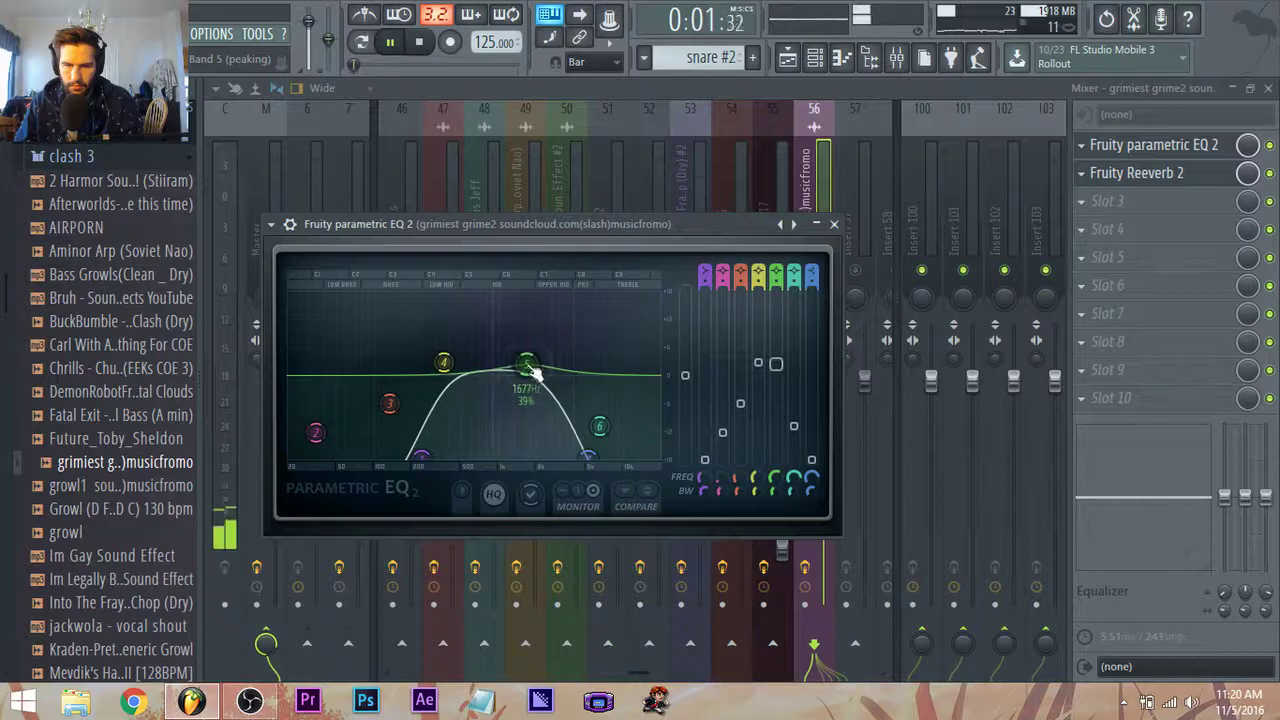
Reset the time-stretching pitch of the grimiest grime2 sample on Track 14 to its default.
click(815, 58)
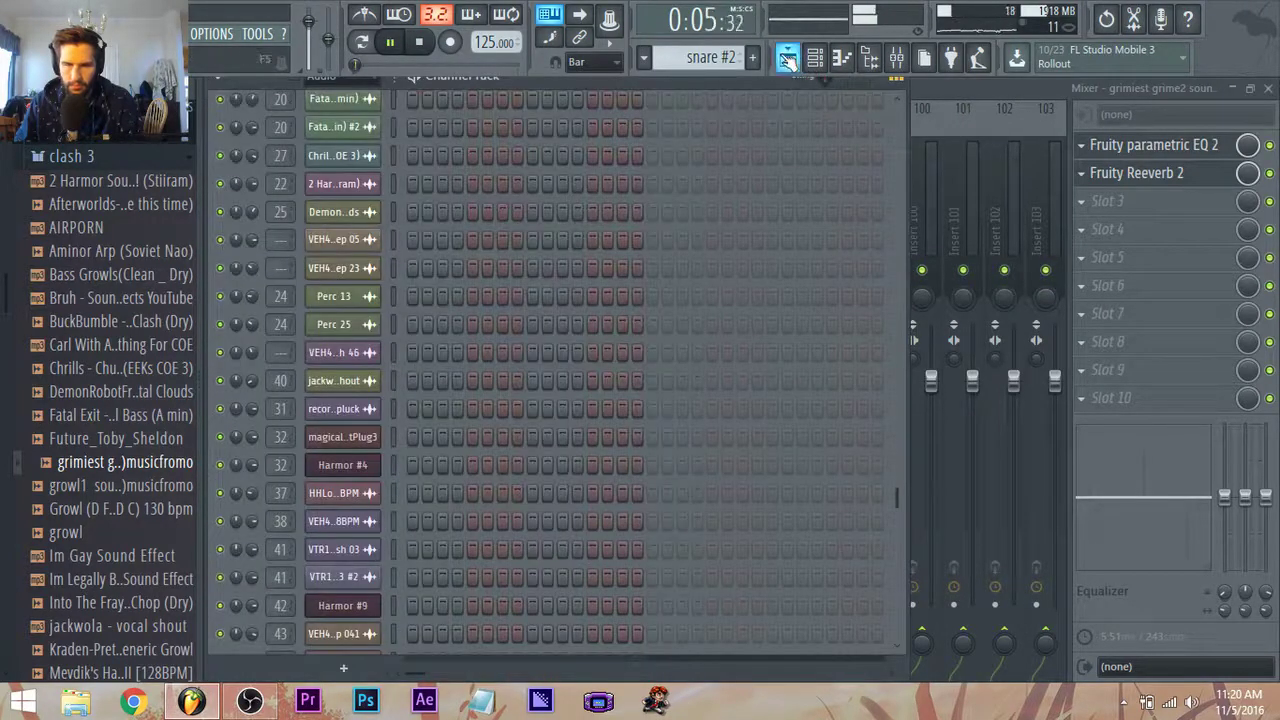
click(788, 58)
double_click(370, 421)
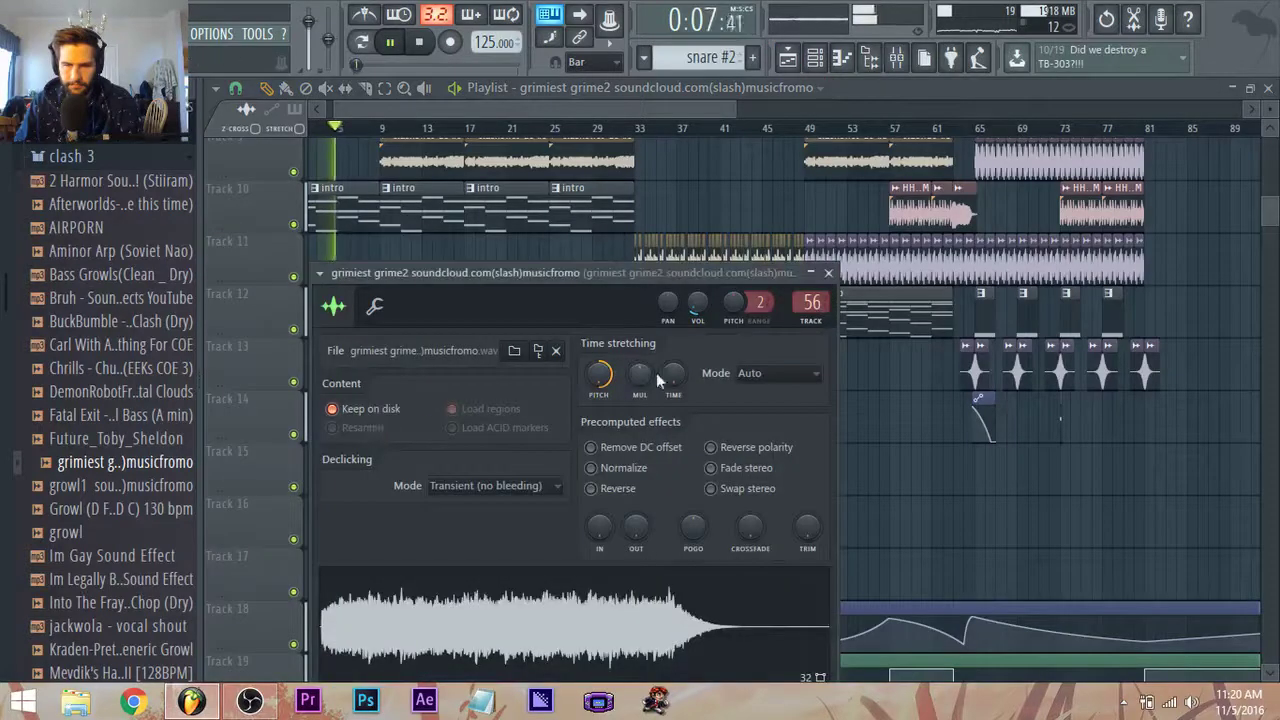
right_click(598, 374)
click(624, 384)
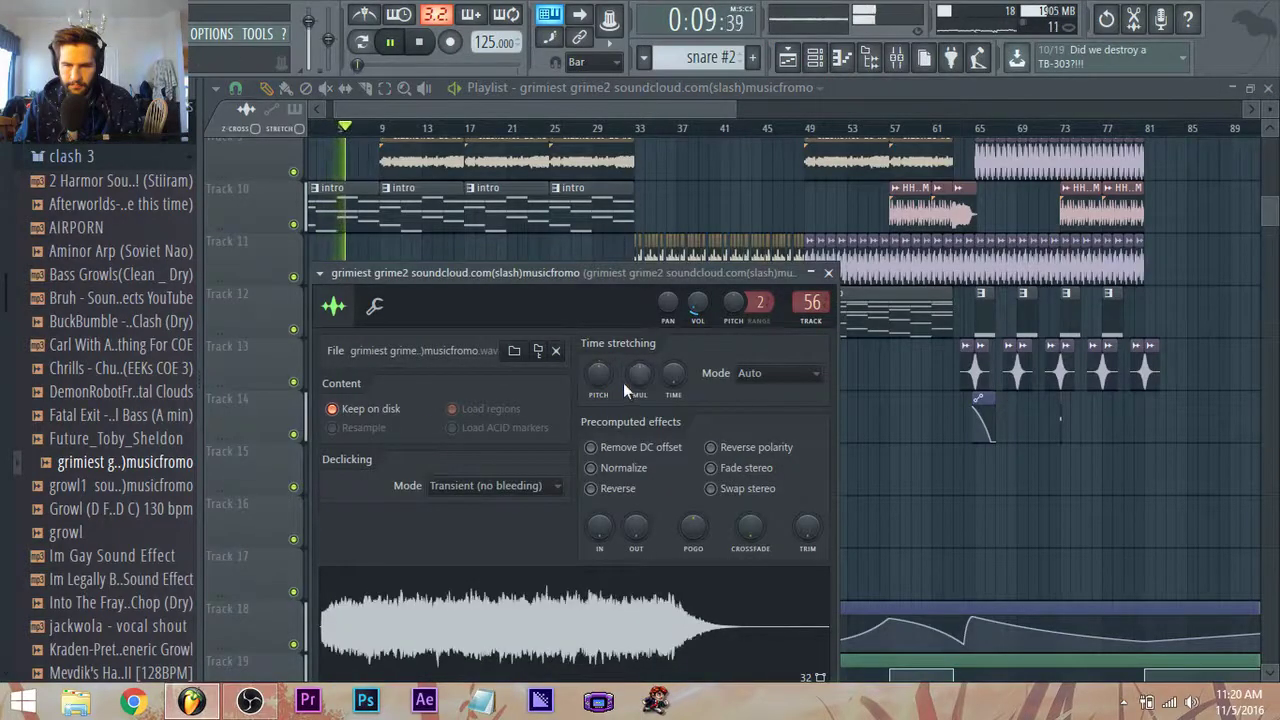
drag(470, 112, 311, 113)
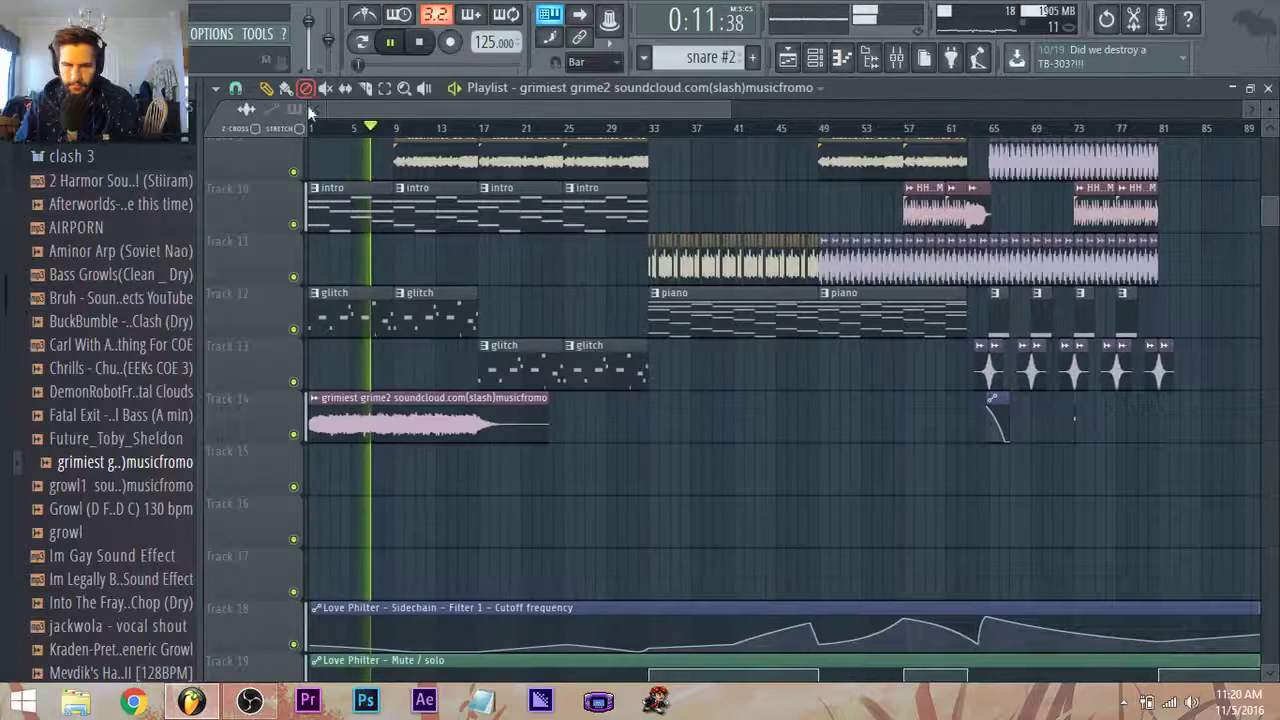
Unsolo mixer track 56 and return to the grimiest grime2 clip in the playlist.
click(897, 60)
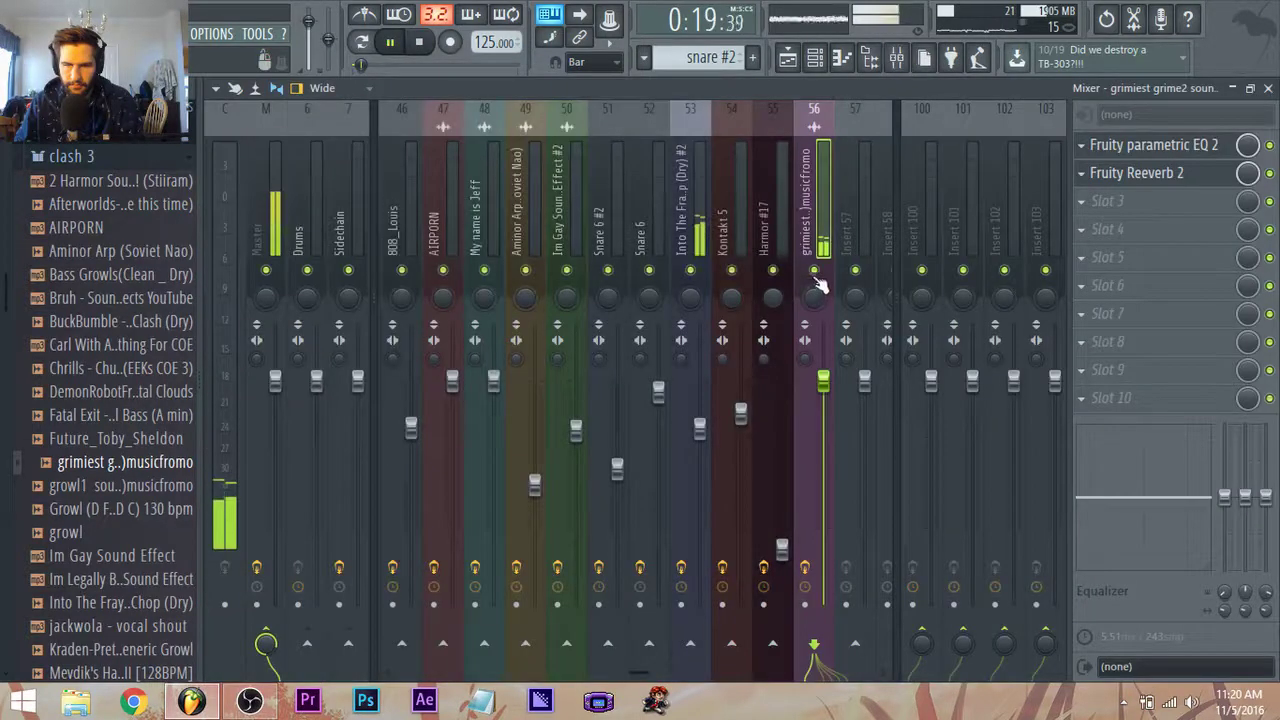
click(787, 62)
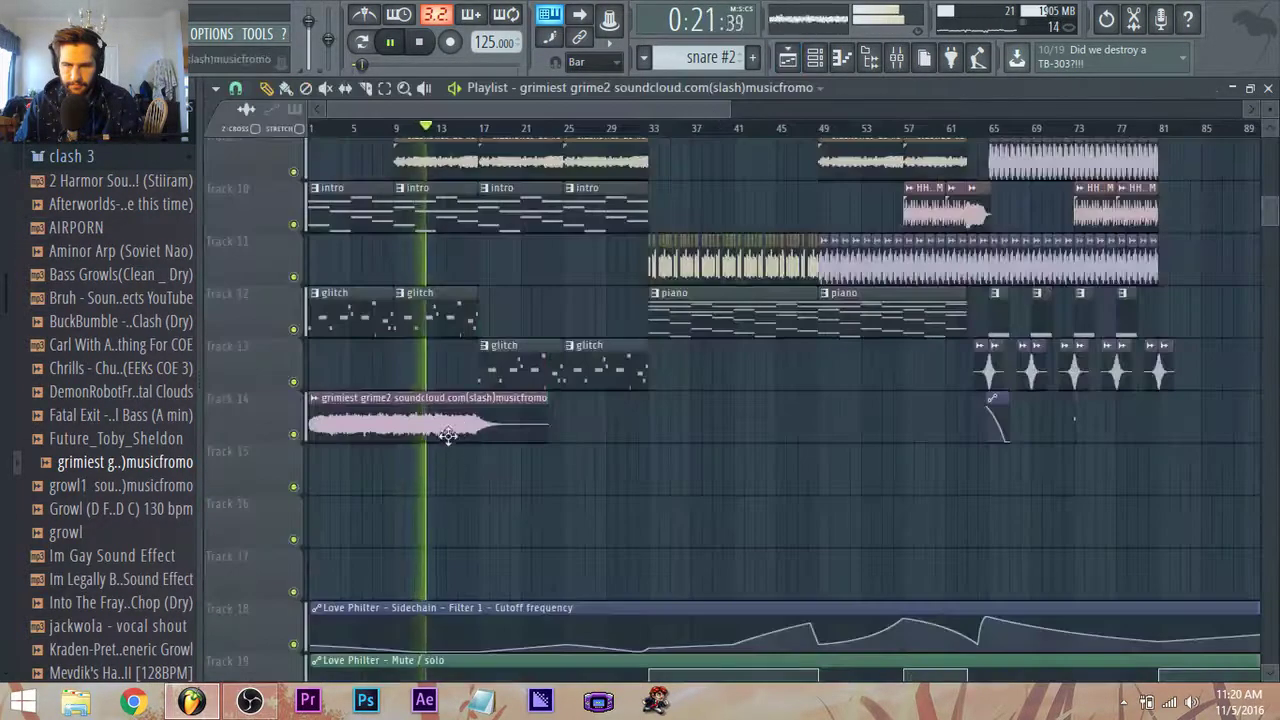
scroll(464, 456, up, 1)
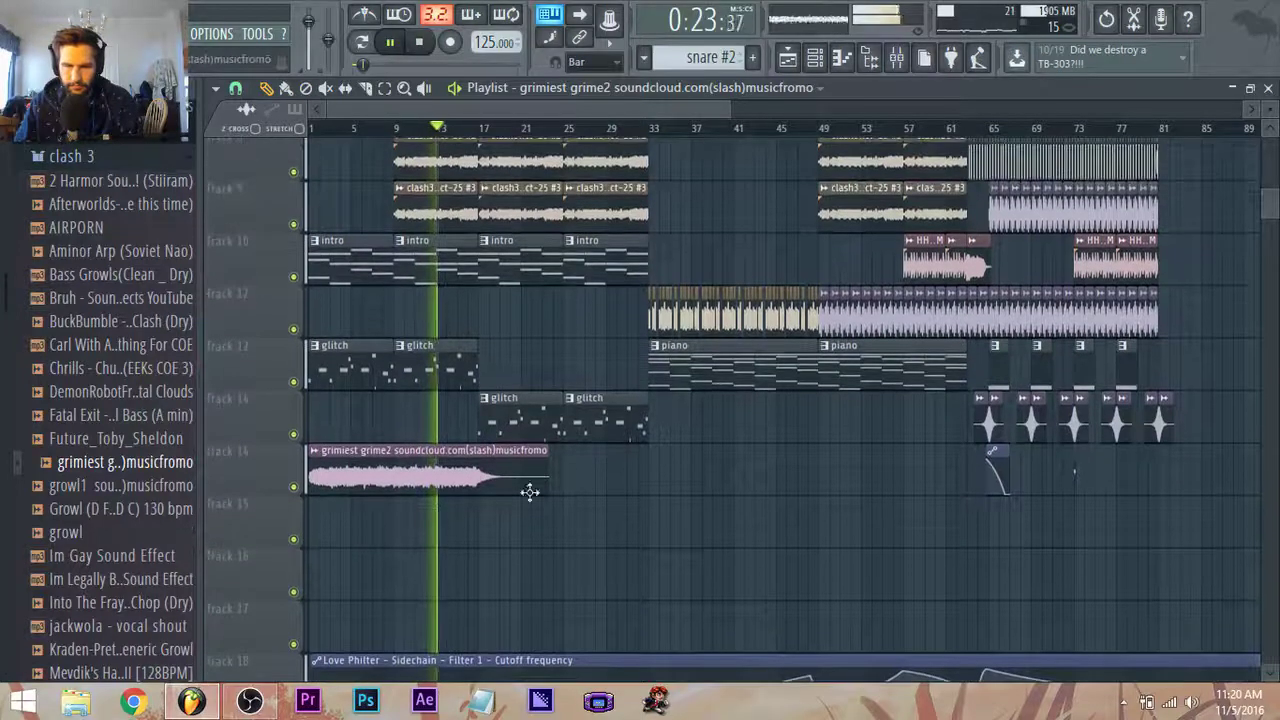
Trim the grimiest grime2 clip on Track 14 to end at bar 17 and add a copy spanning bars 17 to 33.
drag(548, 485, 508, 489)
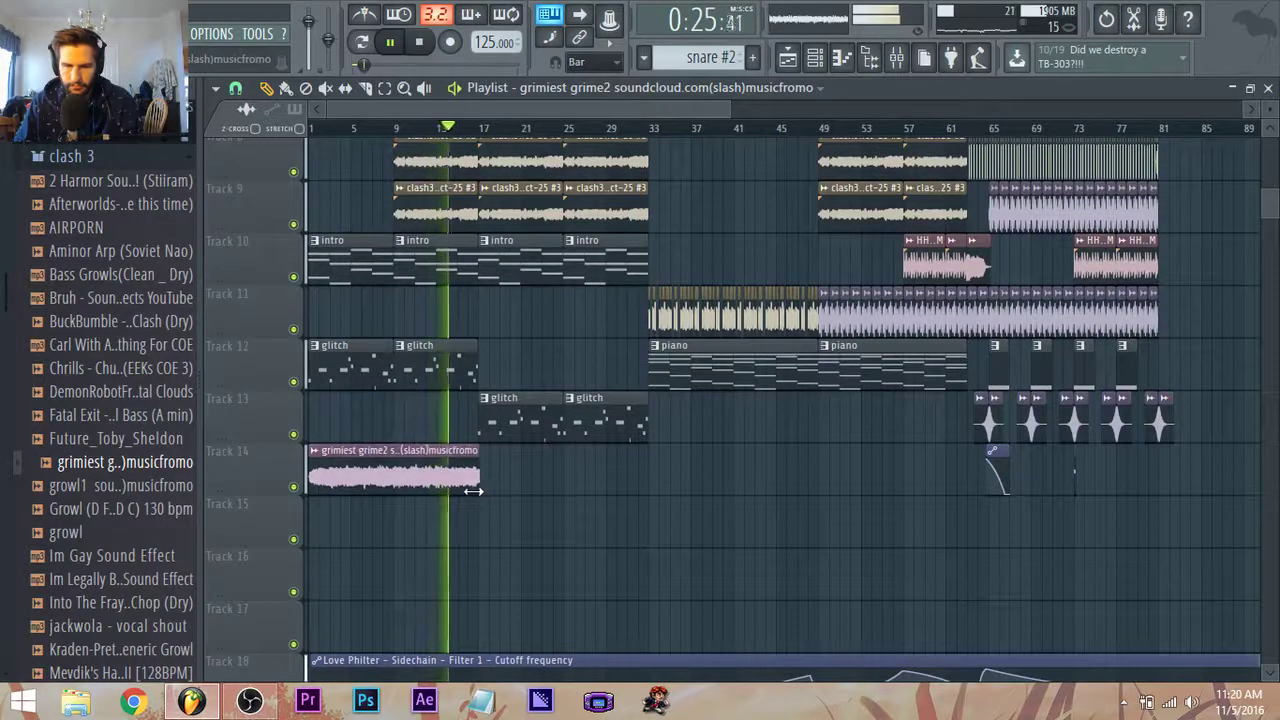
scroll(473, 490, up, 3)
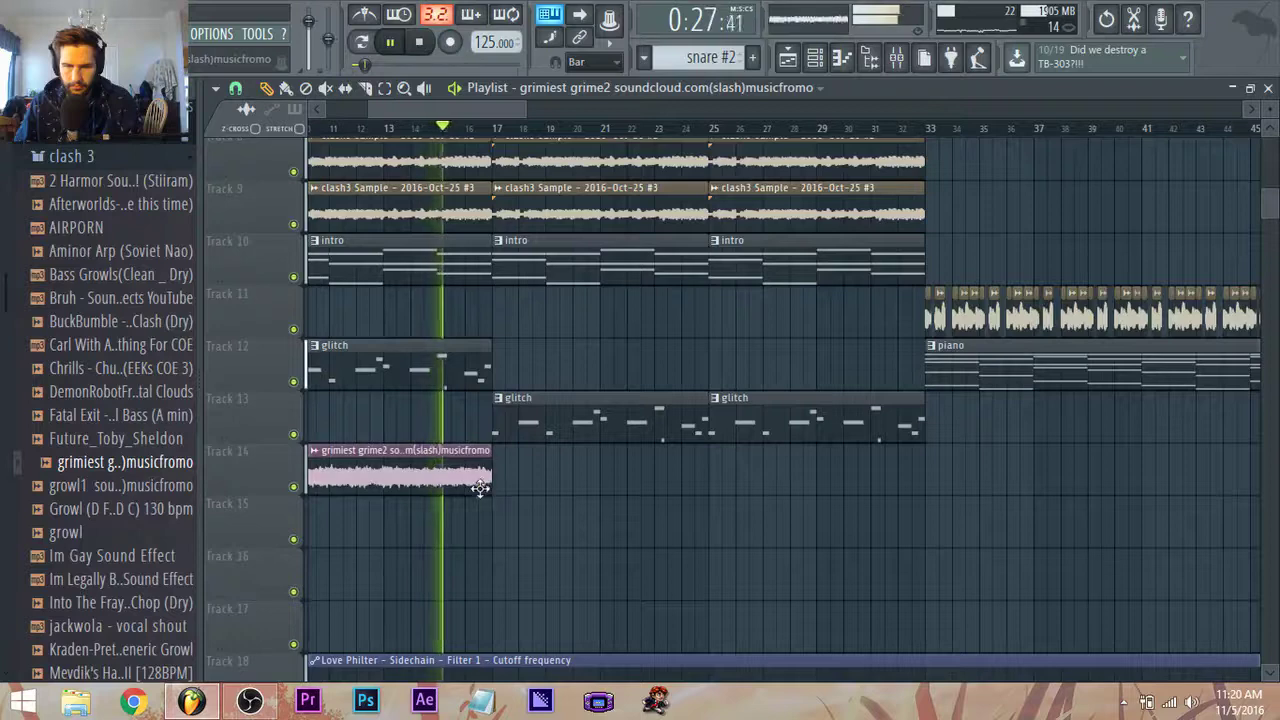
click(494, 487)
scroll(488, 488, down, 3)
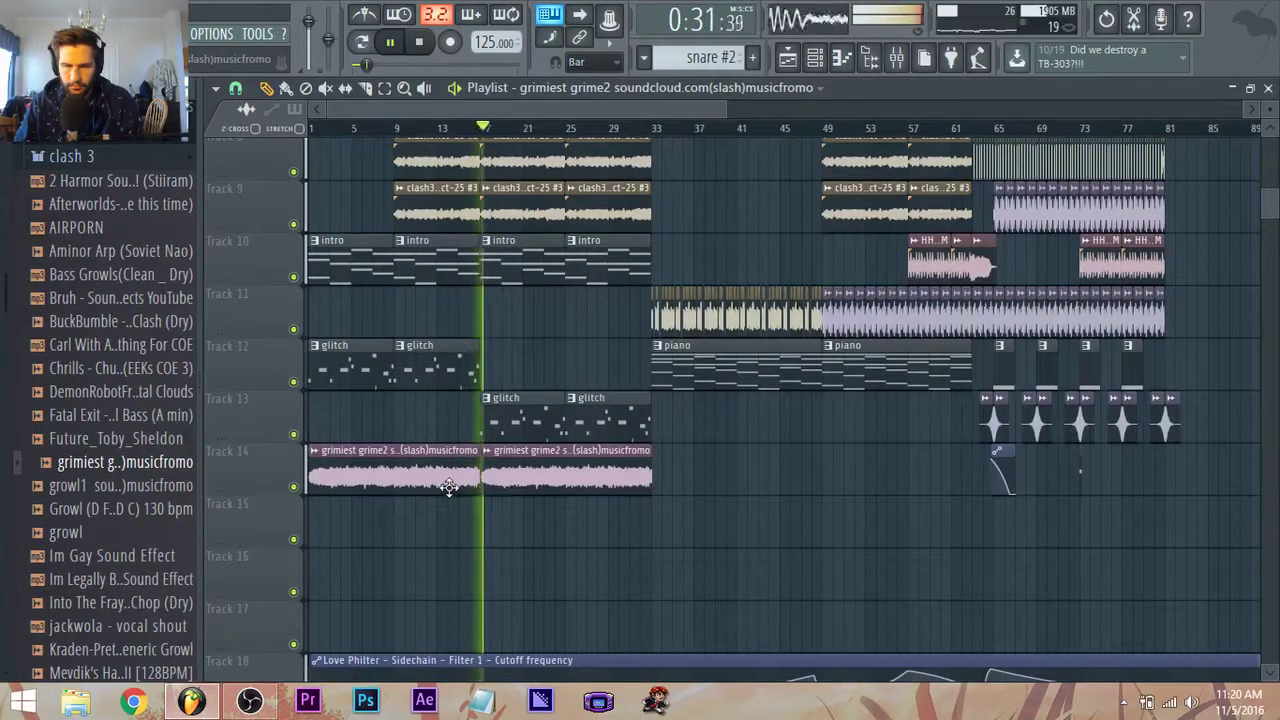
Remove the second grimiest grime2 clip and place it again from bar 17 to bar 33, directly after the first clip.
scroll(470, 467, up, 4)
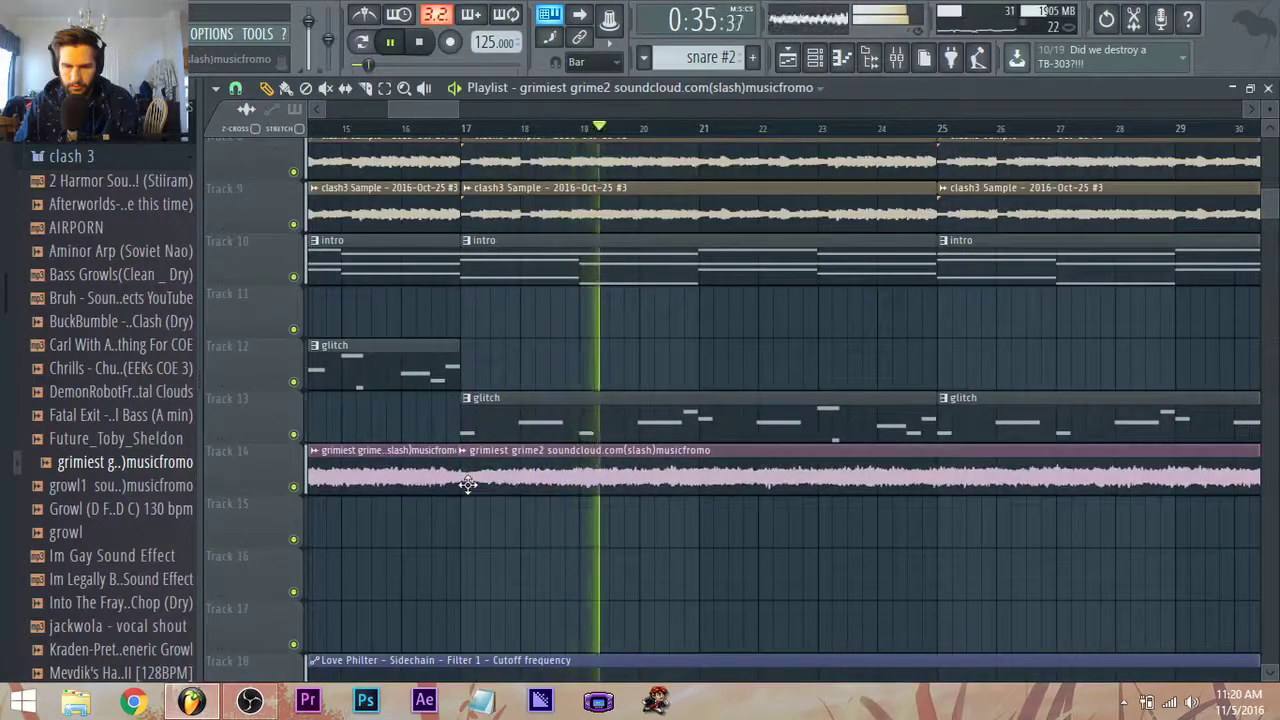
scroll(466, 486, up, 3)
scroll(477, 493, down, 2)
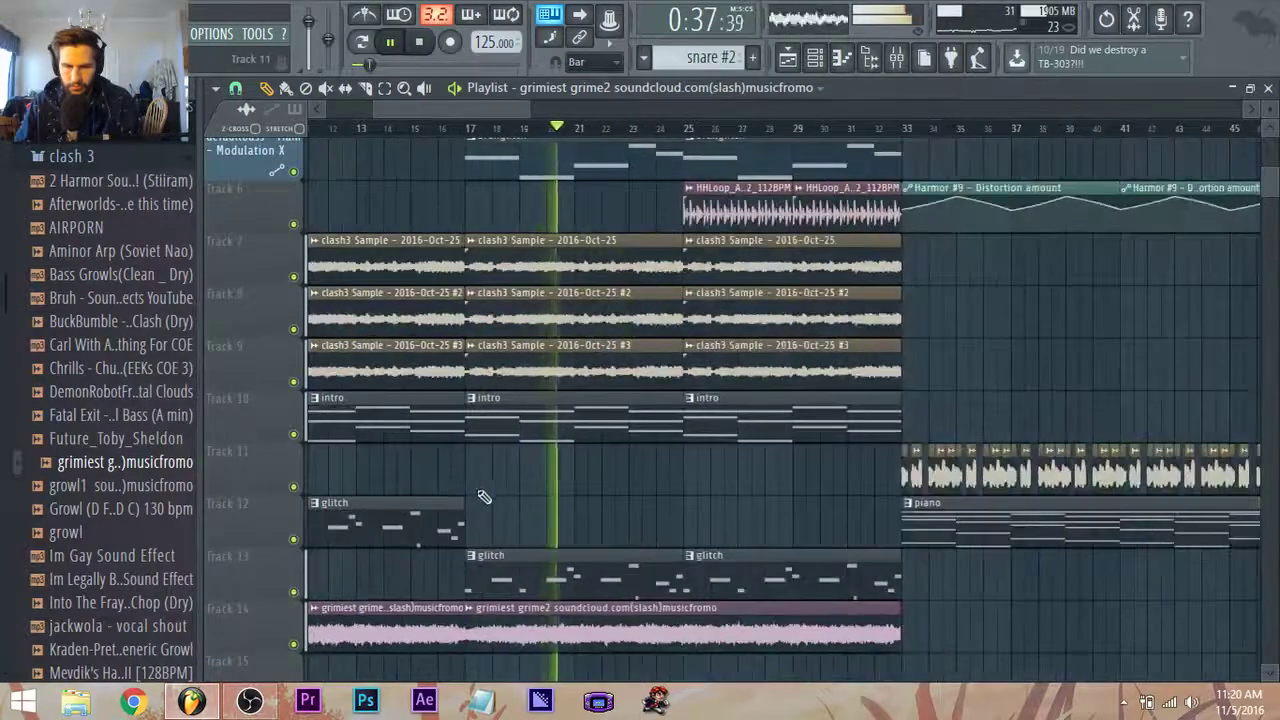
scroll(482, 515, down, 2)
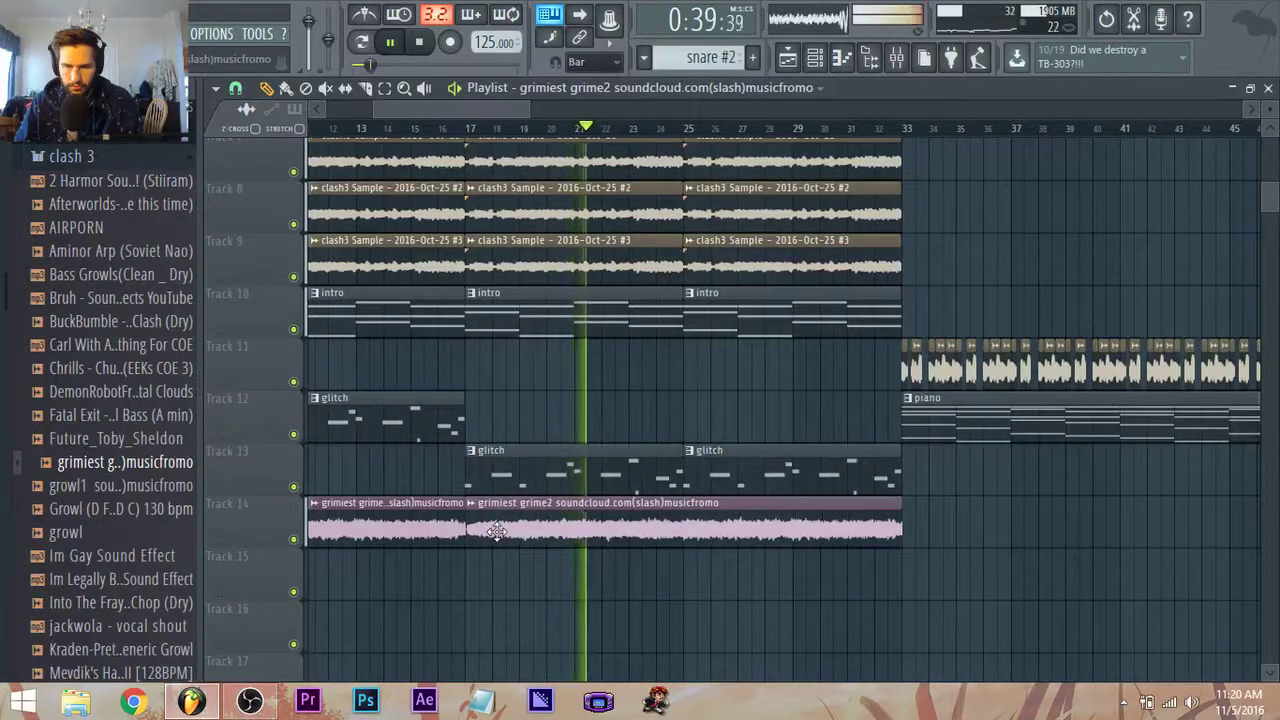
scroll(493, 530, up, 3)
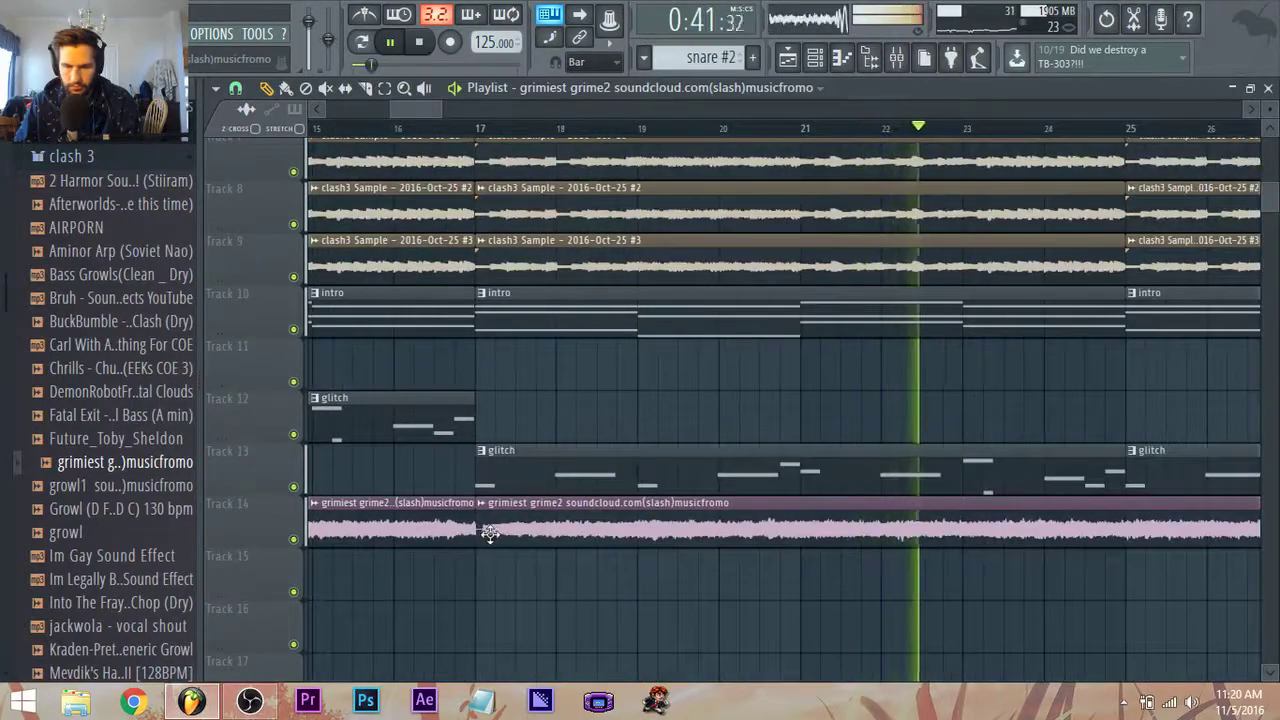
scroll(488, 534, down, 5)
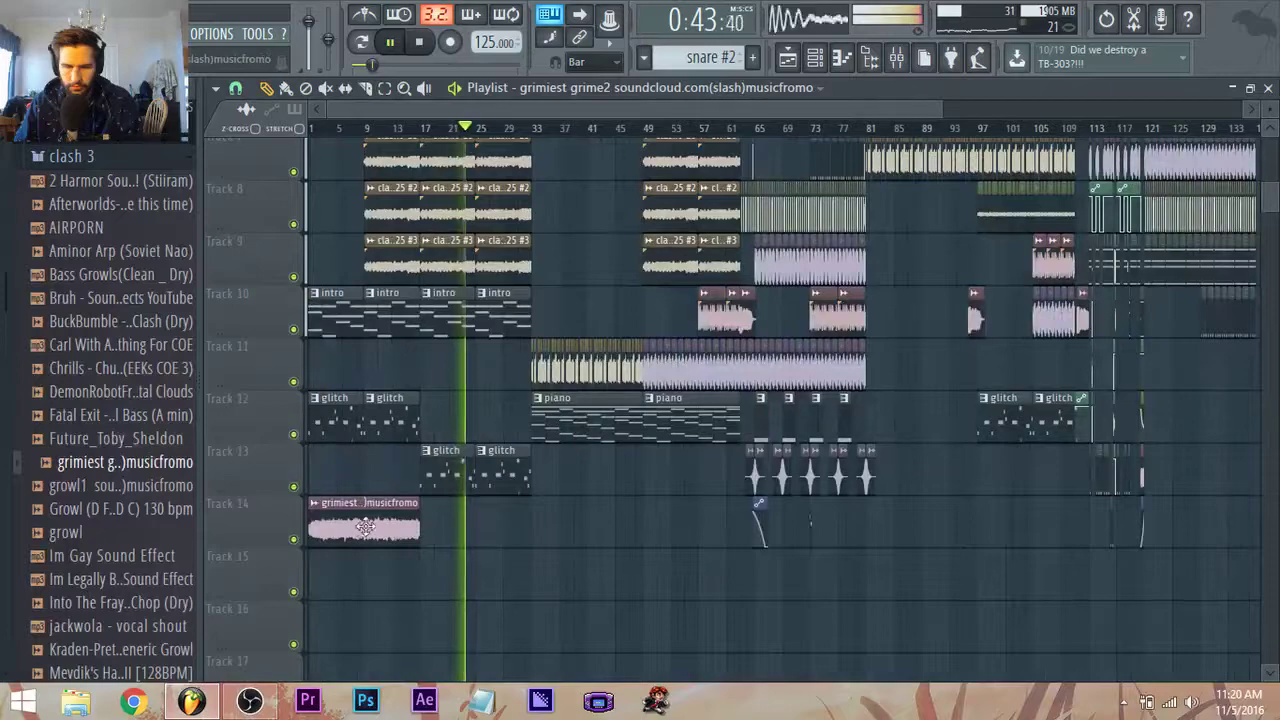
scroll(366, 527, up, 3)
scroll(548, 545, up, 3)
drag(460, 539, 434, 537)
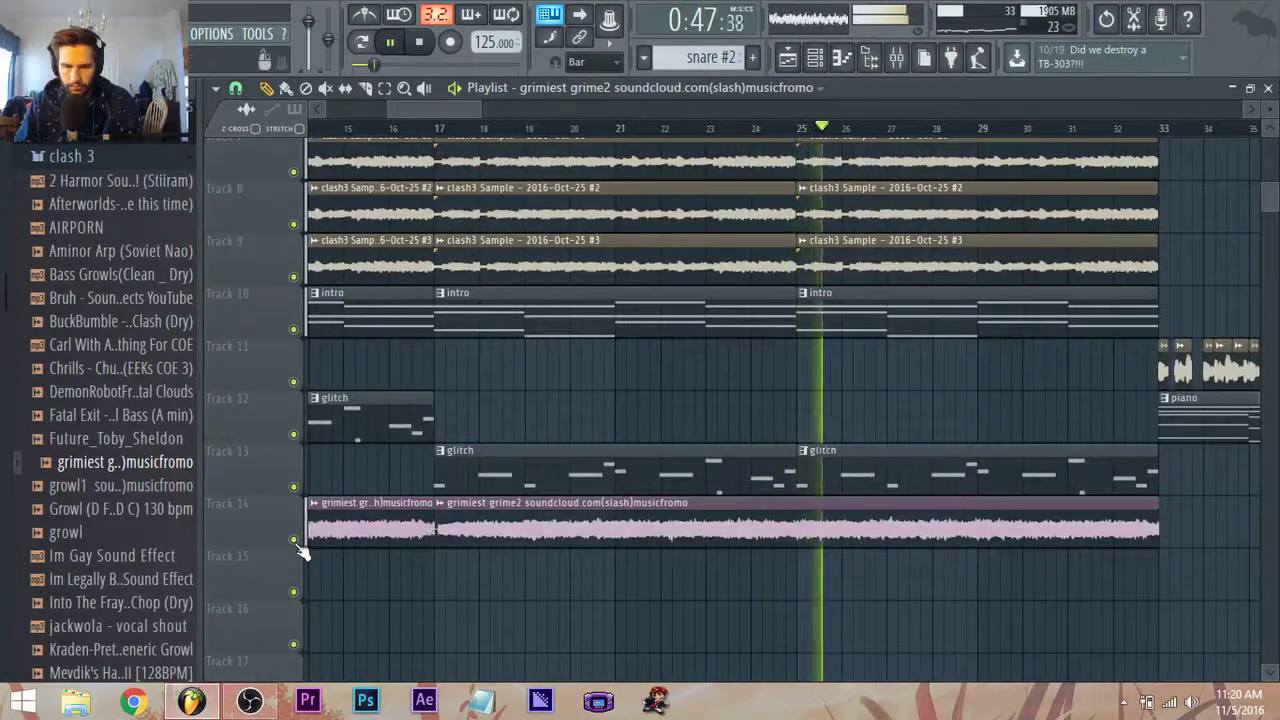
scroll(806, 491, down, 3)
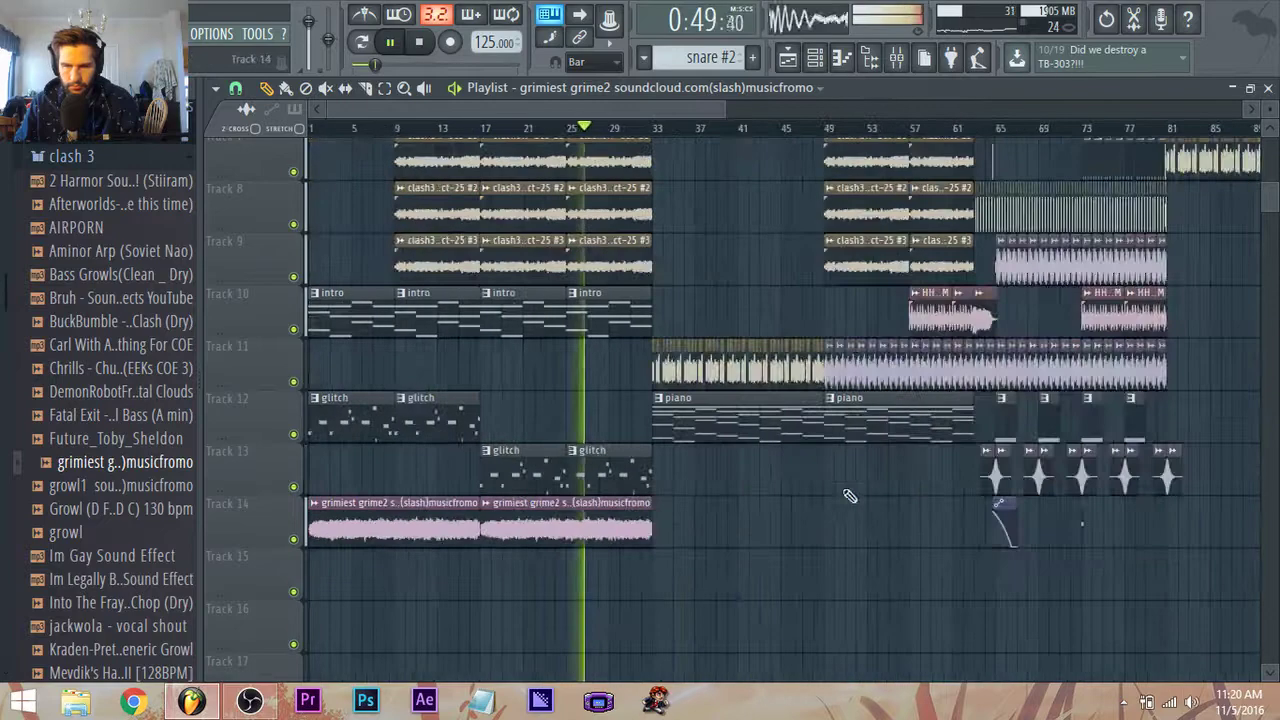
Solo mixer track 56 to hear the grimiest grime2 sample alone, unsolo it and return to the playlist.
click(895, 60)
right_click(815, 271)
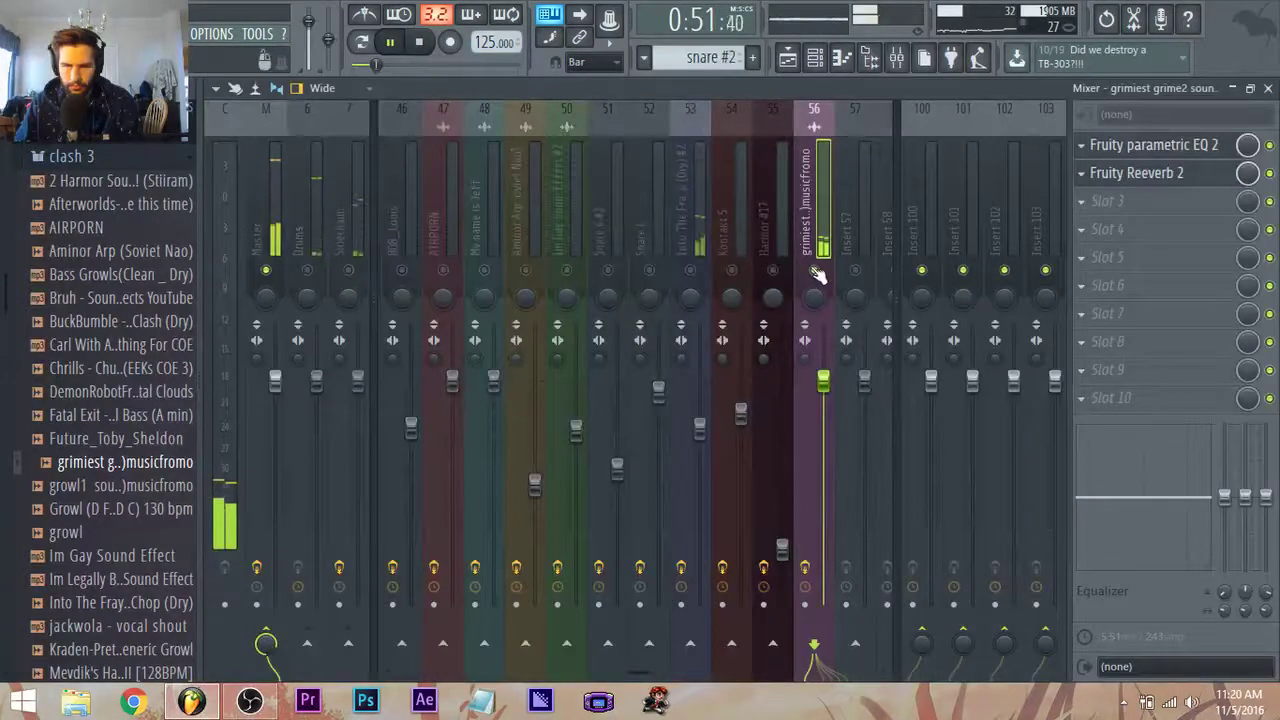
right_click(815, 271)
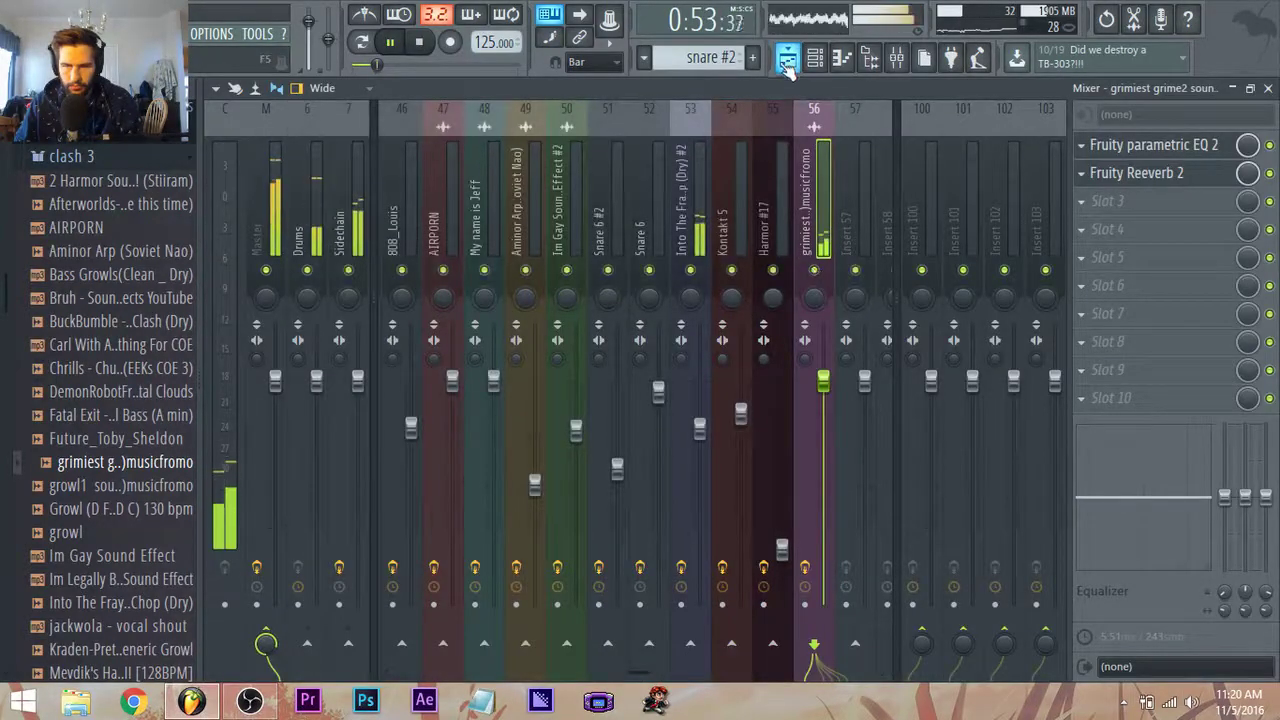
click(787, 60)
Add a third grimiest grime2 clip on Track 14 spanning bars 33 to 49.
scroll(664, 520, up, 3)
drag(668, 520, 646, 521)
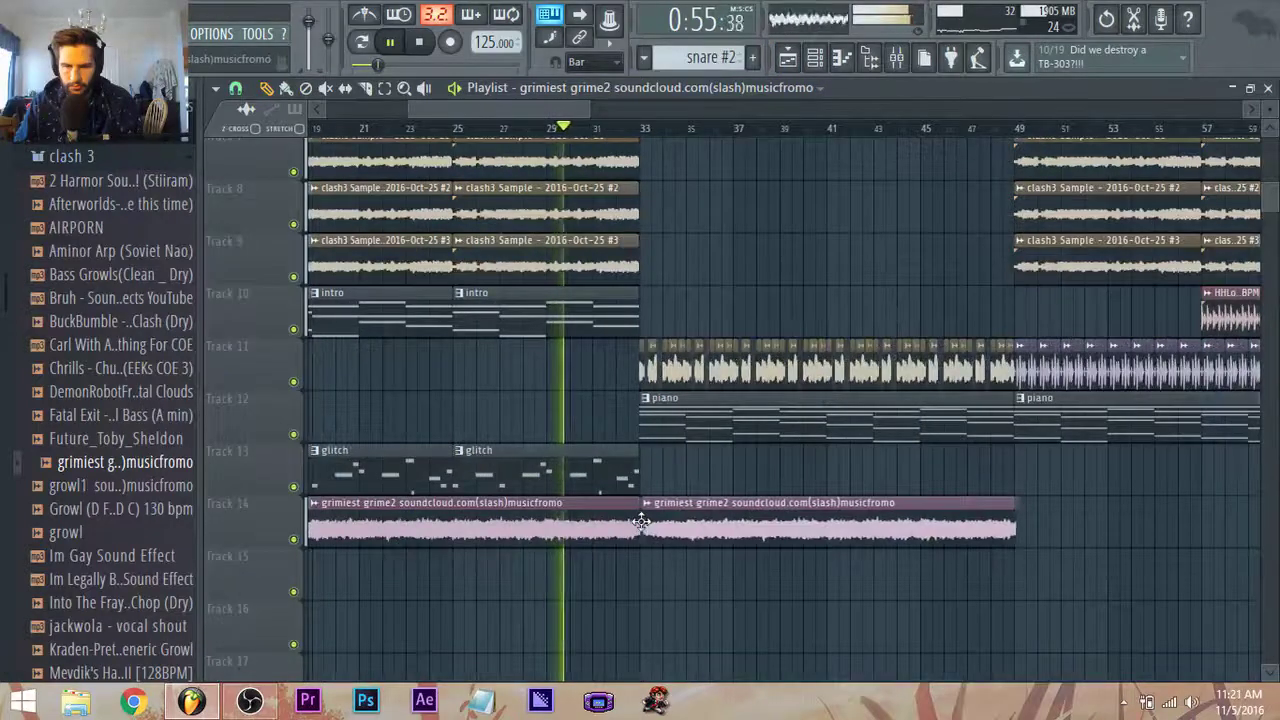
scroll(656, 521, up, 4)
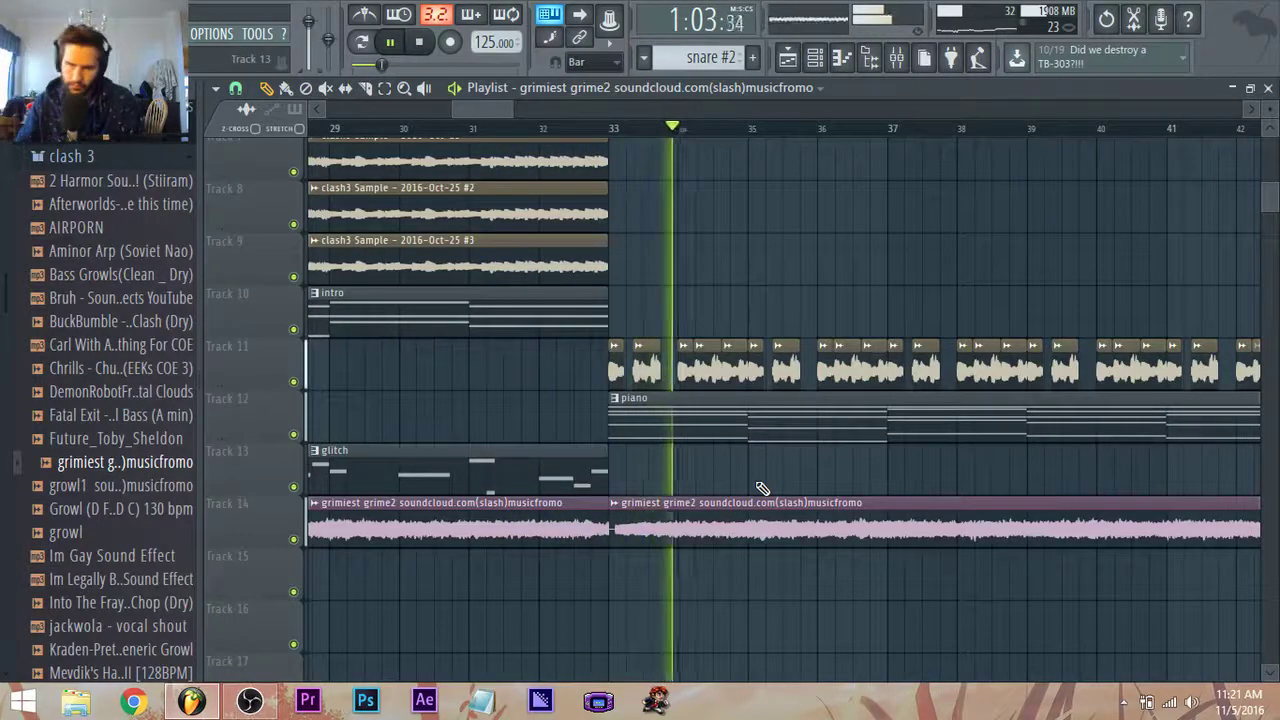
Adjust the end of the second grimiest grime2 clip so it meets the third clip at bar 33.
drag(483, 109, 489, 129)
scroll(580, 294, down, 4)
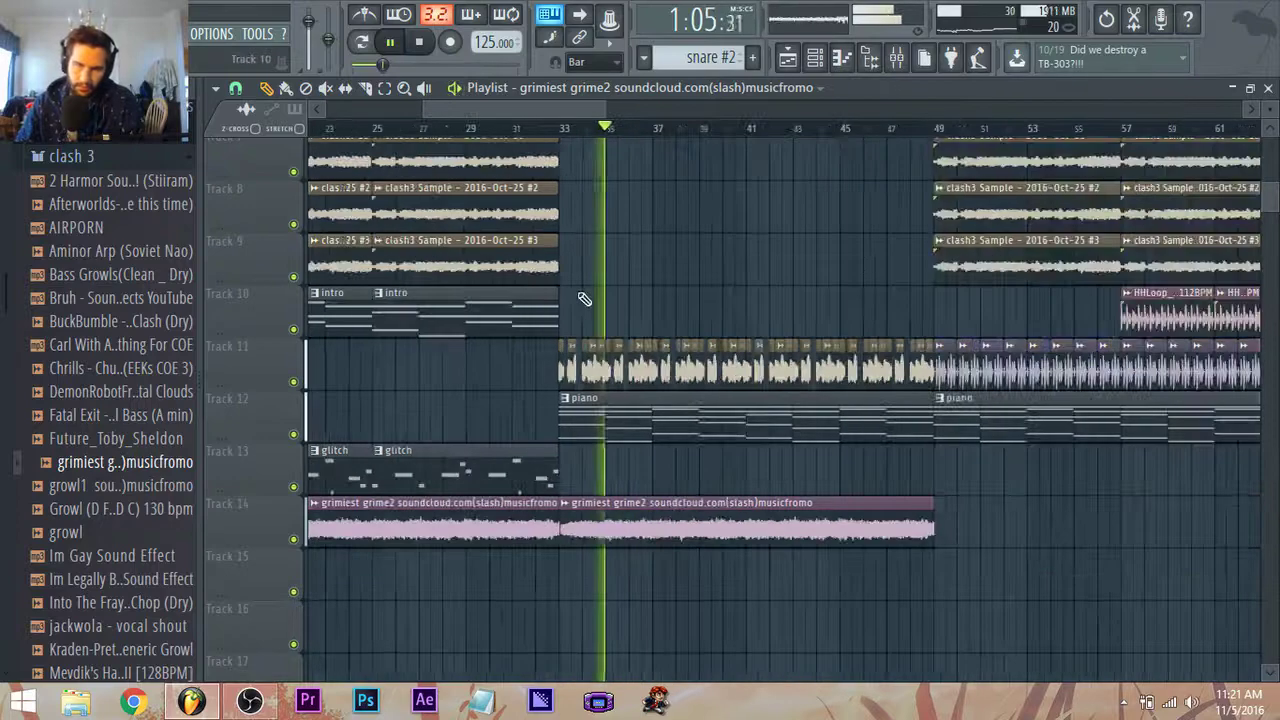
drag(560, 108, 596, 112)
scroll(595, 112, down, 1)
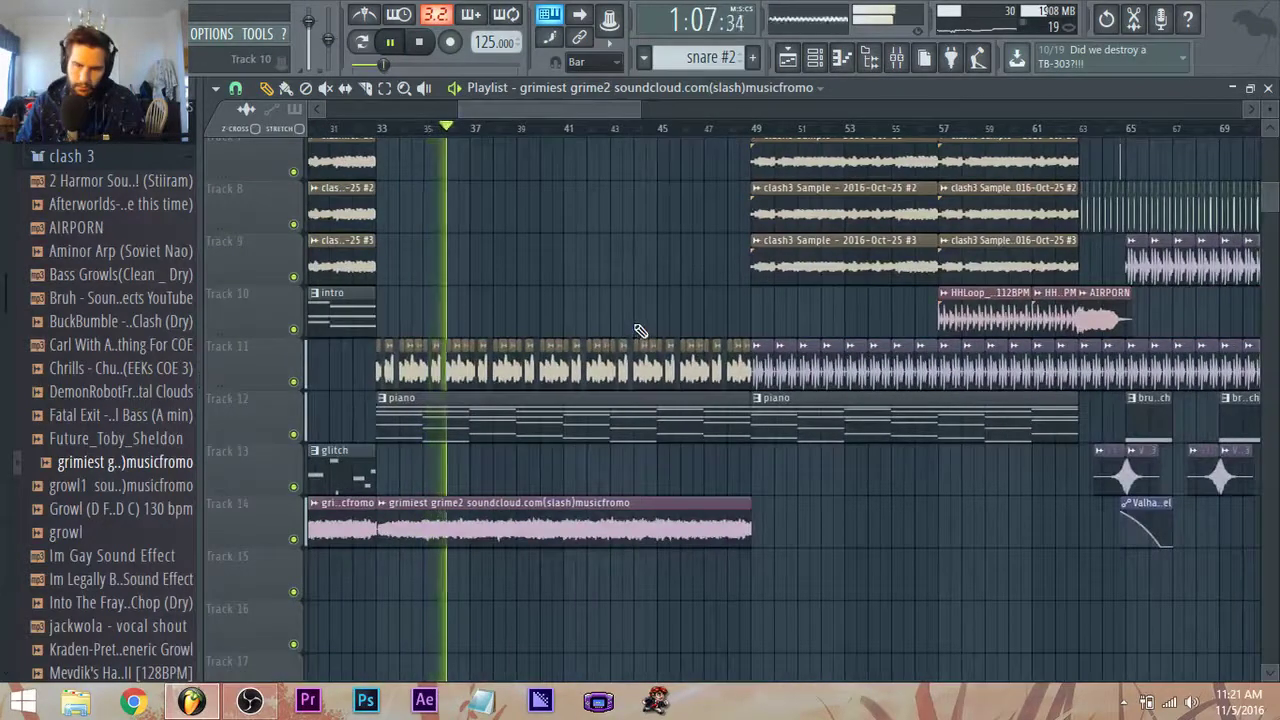
scroll(386, 535, up, 4)
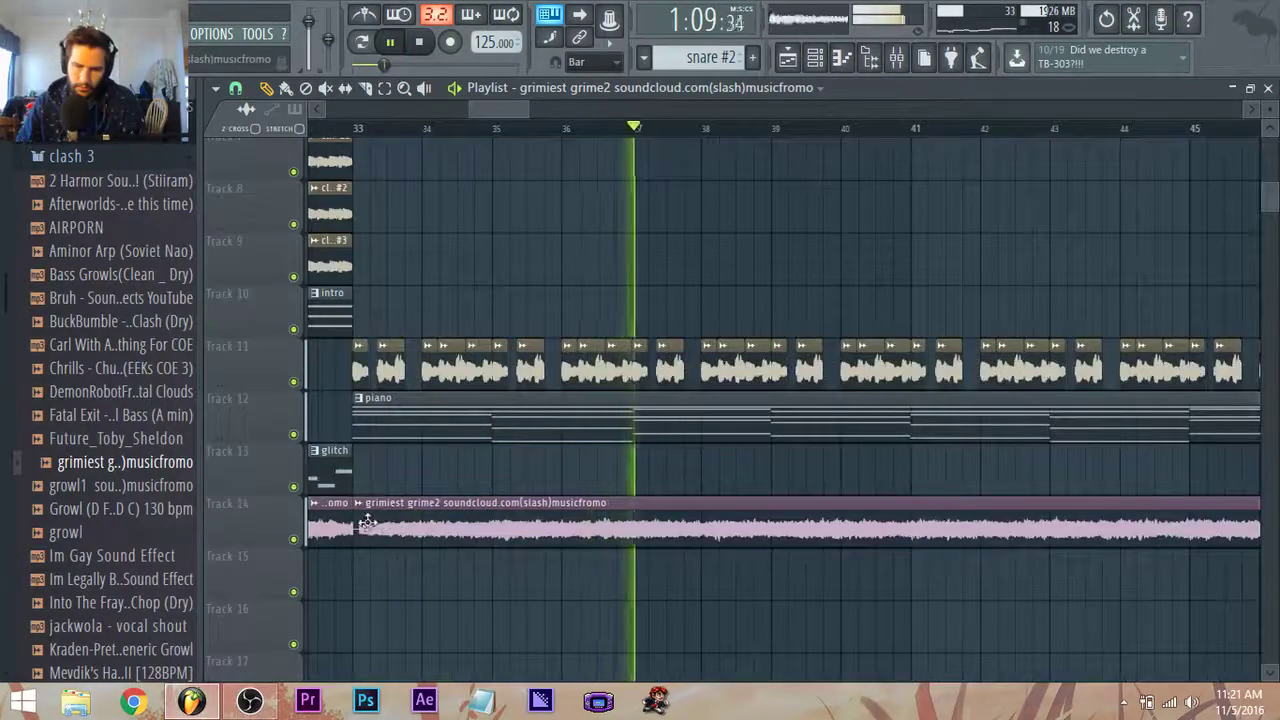
drag(522, 111, 495, 111)
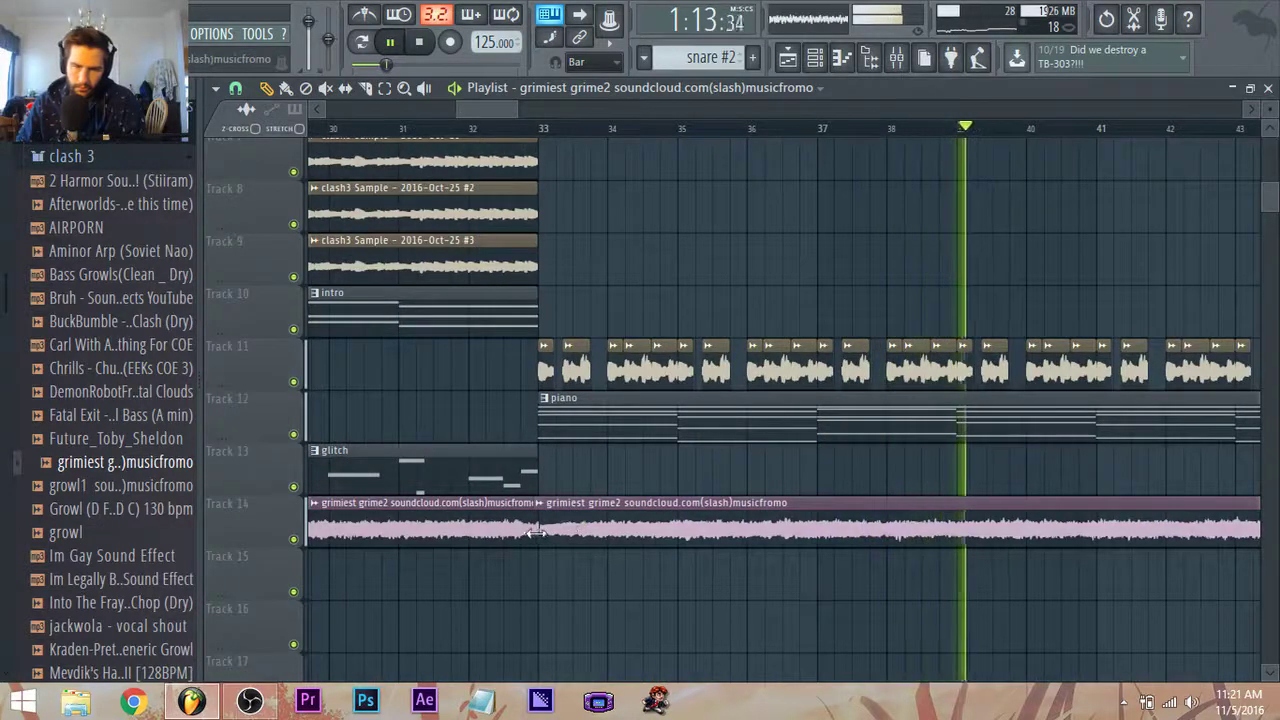
drag(536, 533, 541, 533)
scroll(540, 533, down, 3)
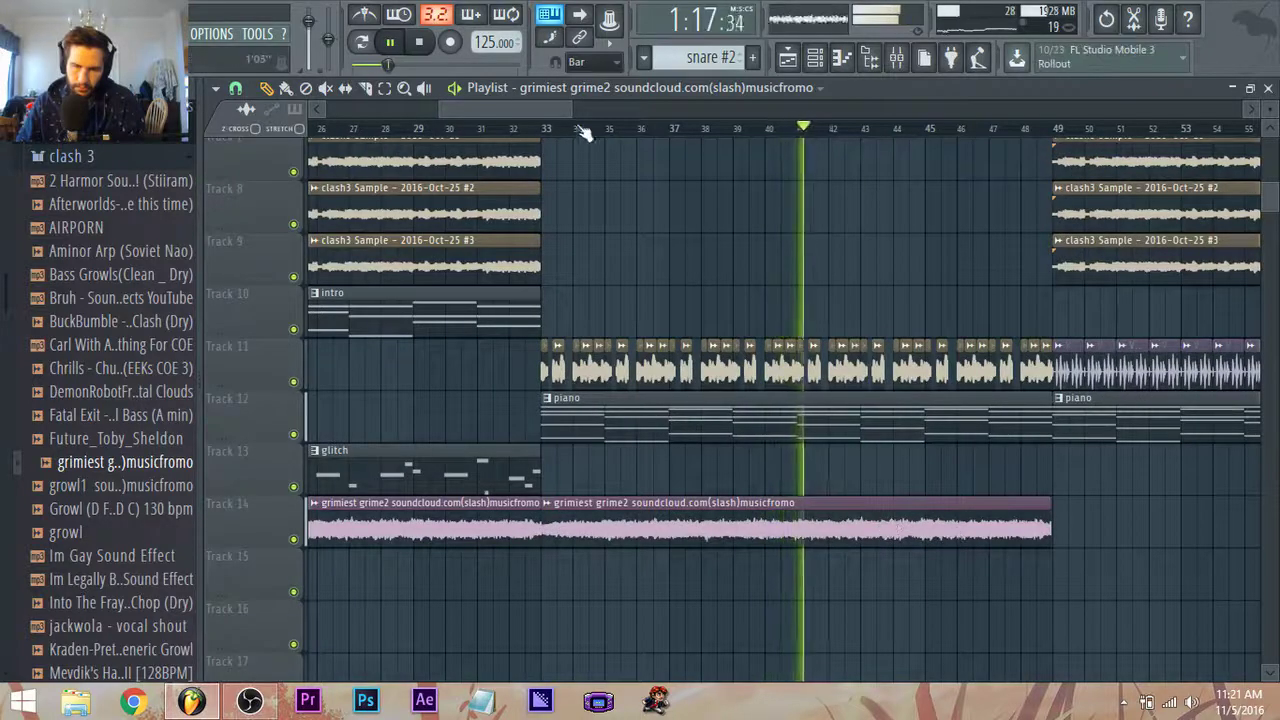
Slice the third grimiest grime2 clip at bar 49 and delete the leftover sliver past the bar line.
drag(542, 107, 650, 114)
scroll(837, 611, down, 3)
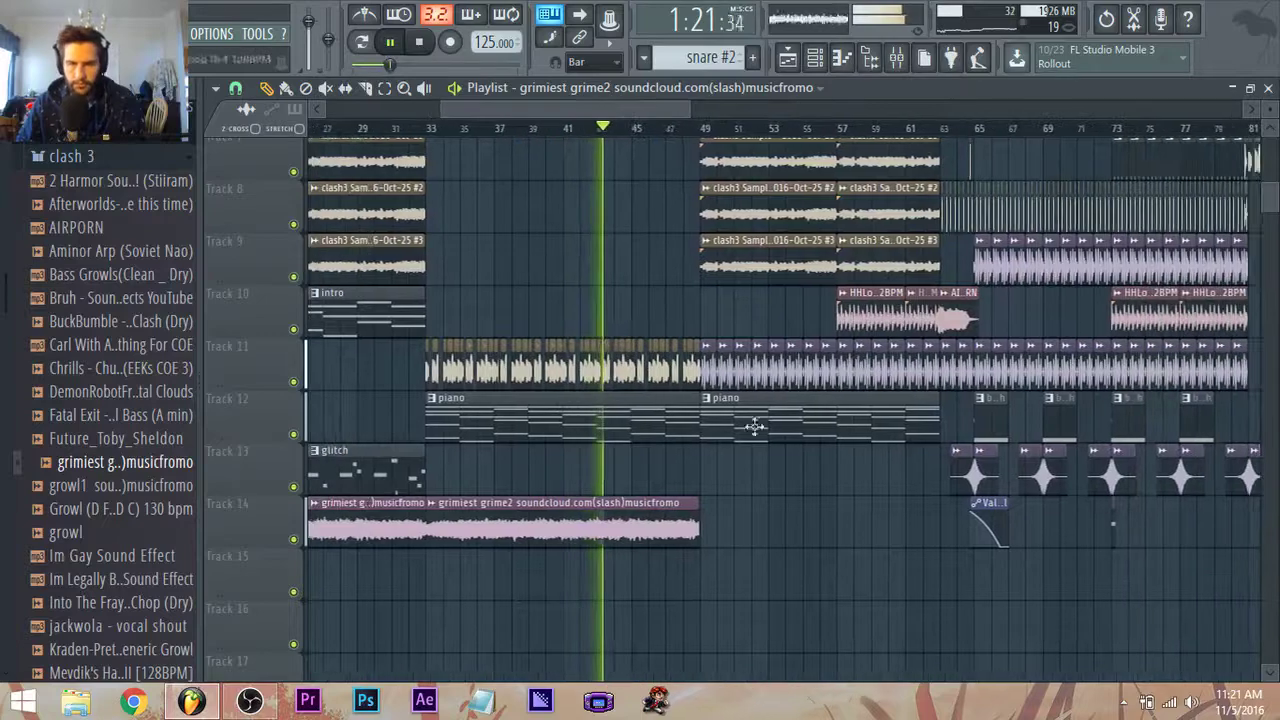
scroll(823, 583, up, 2)
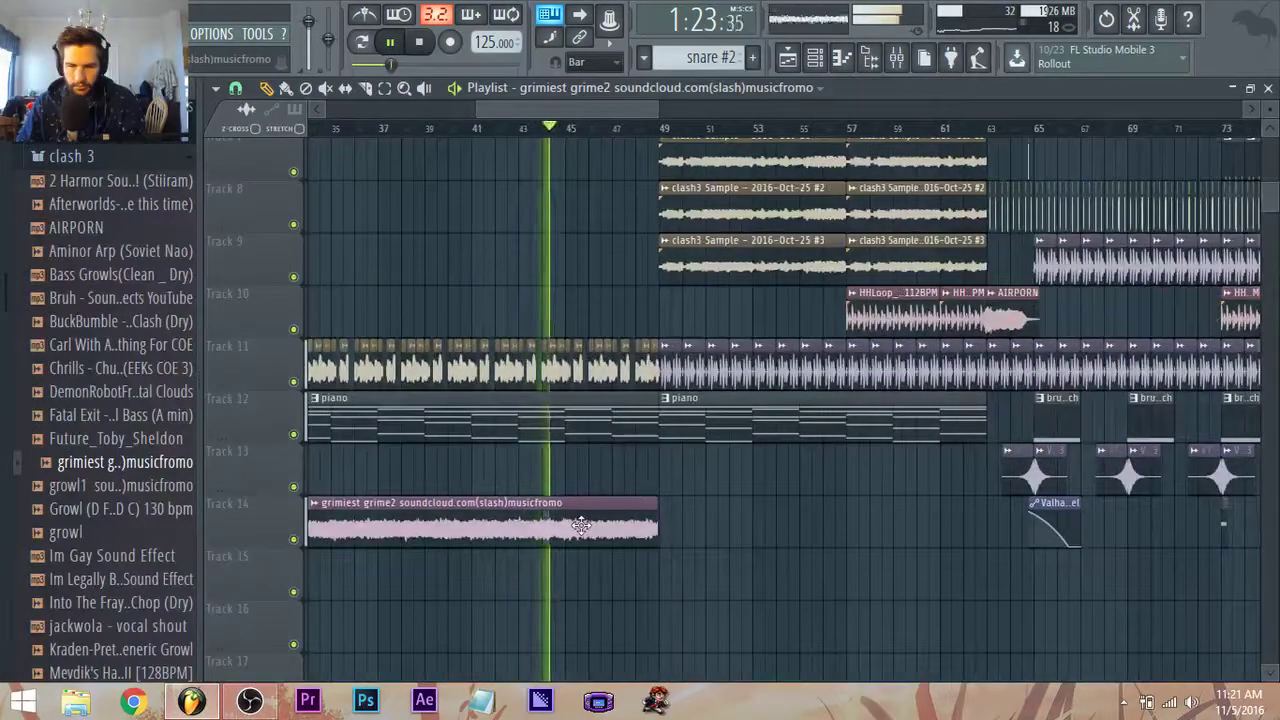
scroll(662, 527, up, 3)
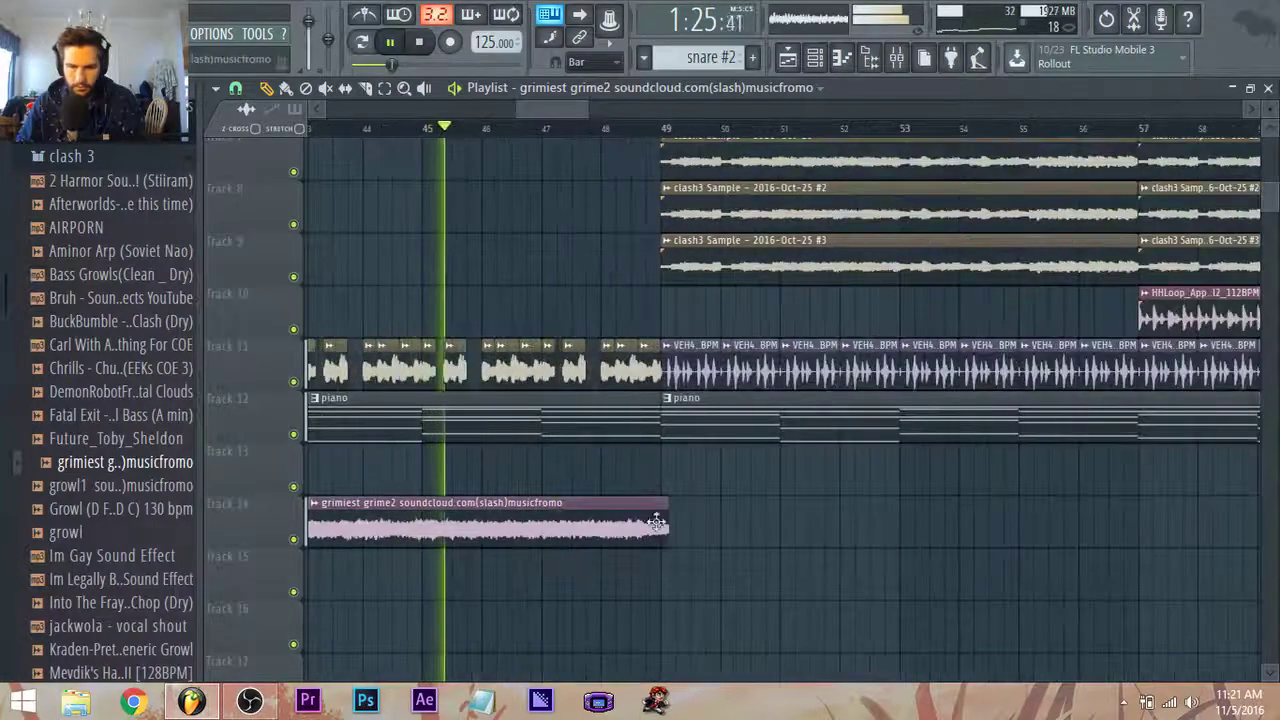
scroll(640, 540, up, 2)
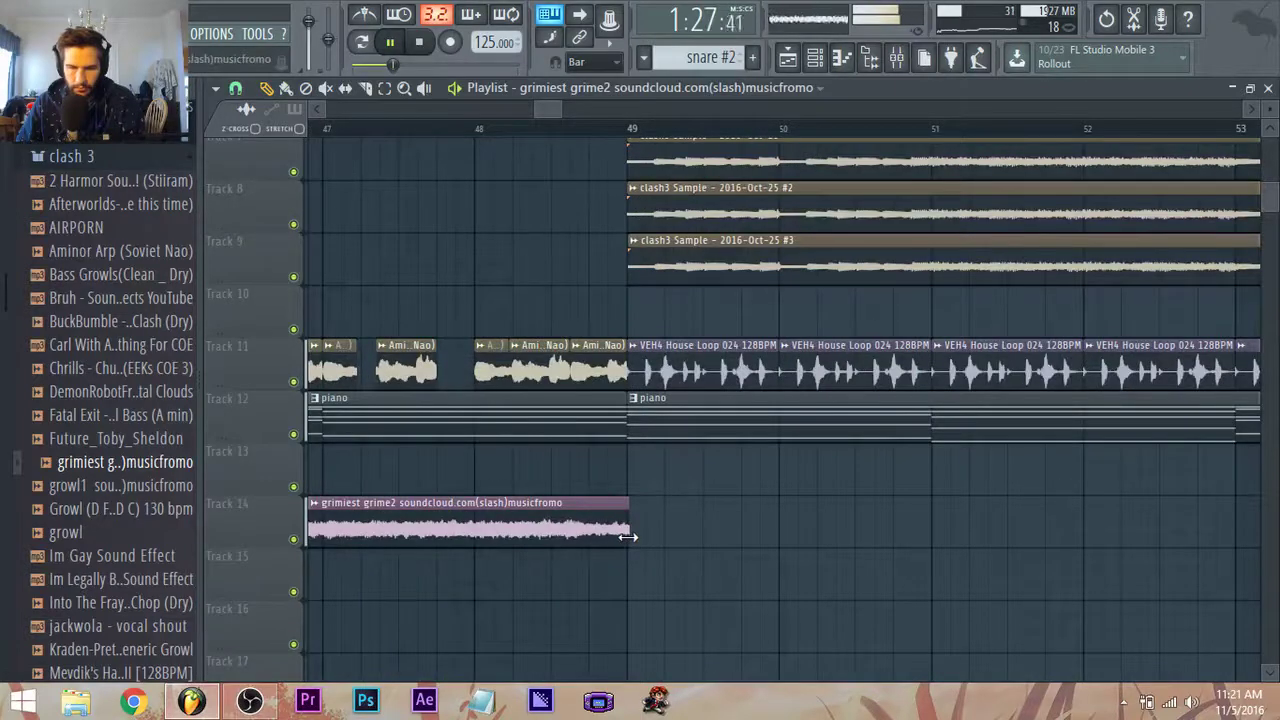
click(369, 88)
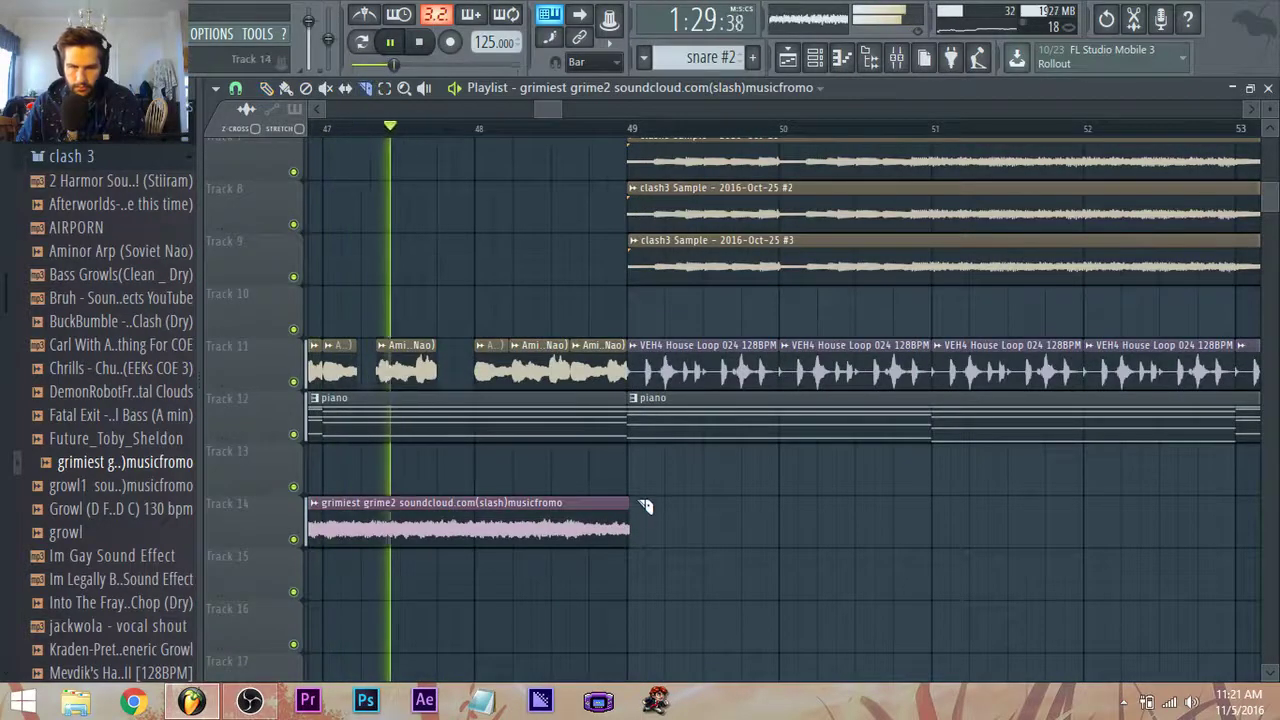
drag(629, 494, 630, 551)
click(267, 88)
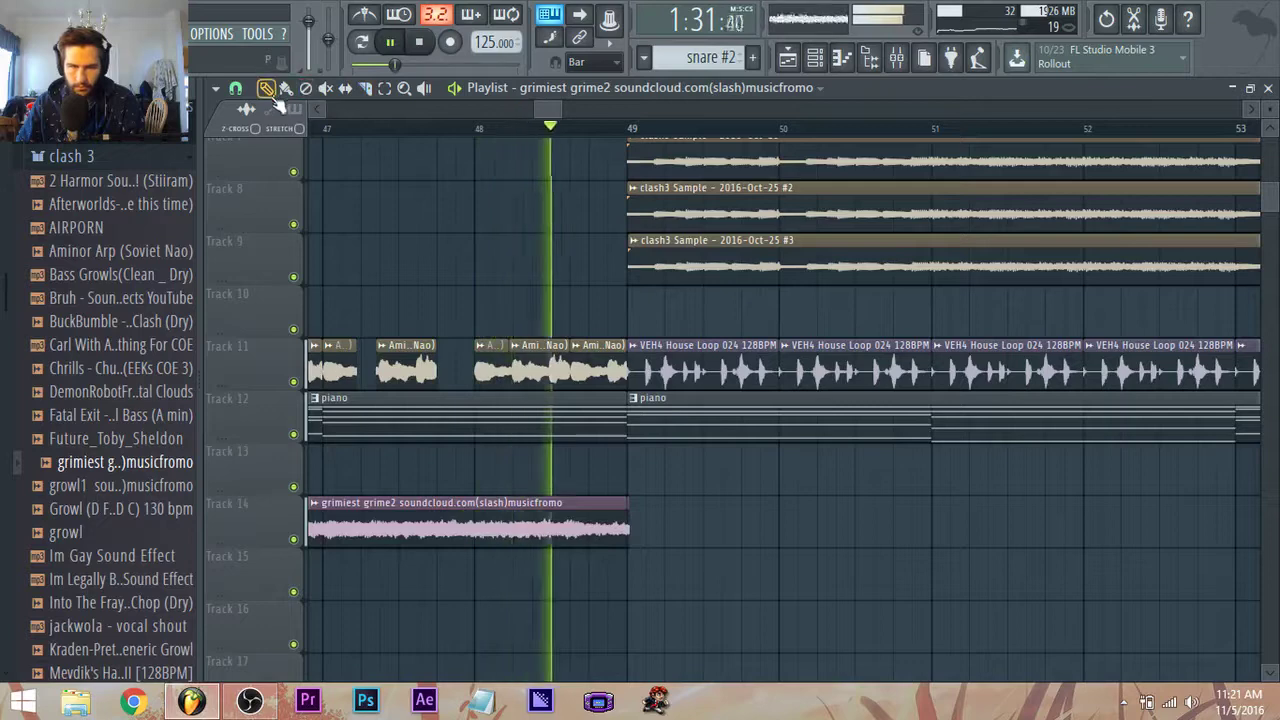
right_click(633, 510)
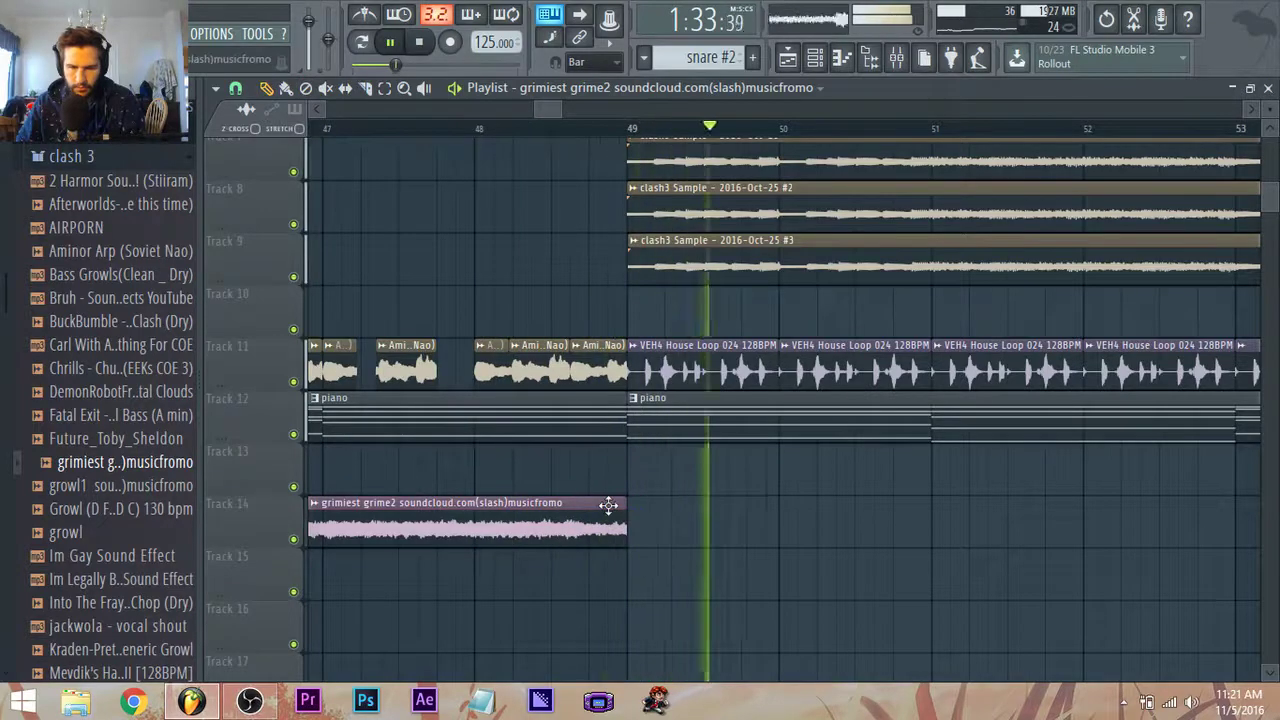
click(634, 516)
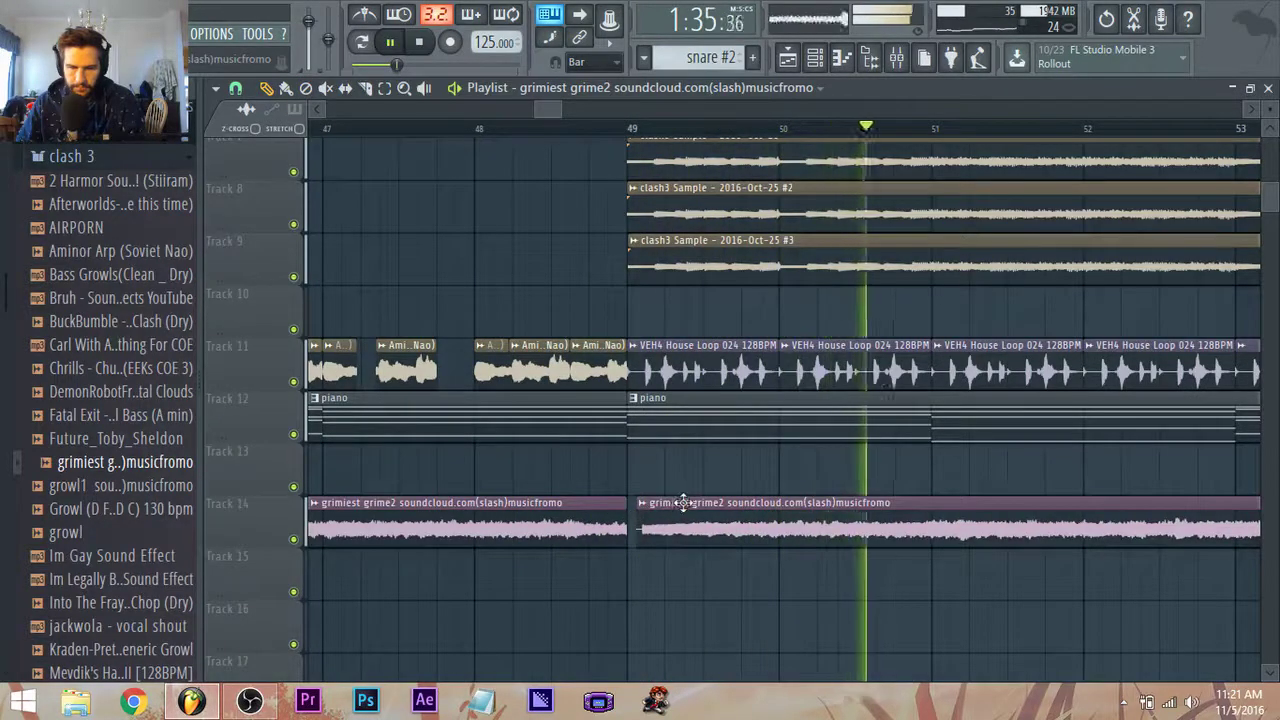
right_click(765, 530)
scroll(775, 475, down, 5)
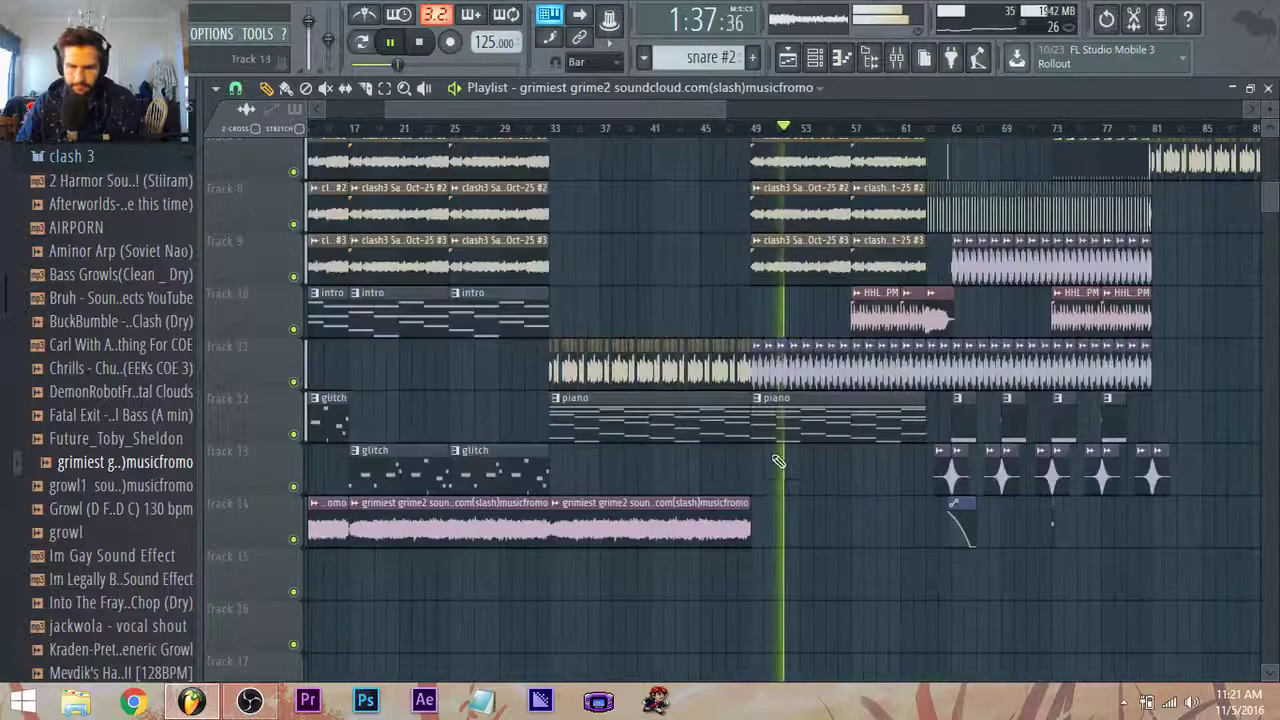
drag(653, 103, 714, 122)
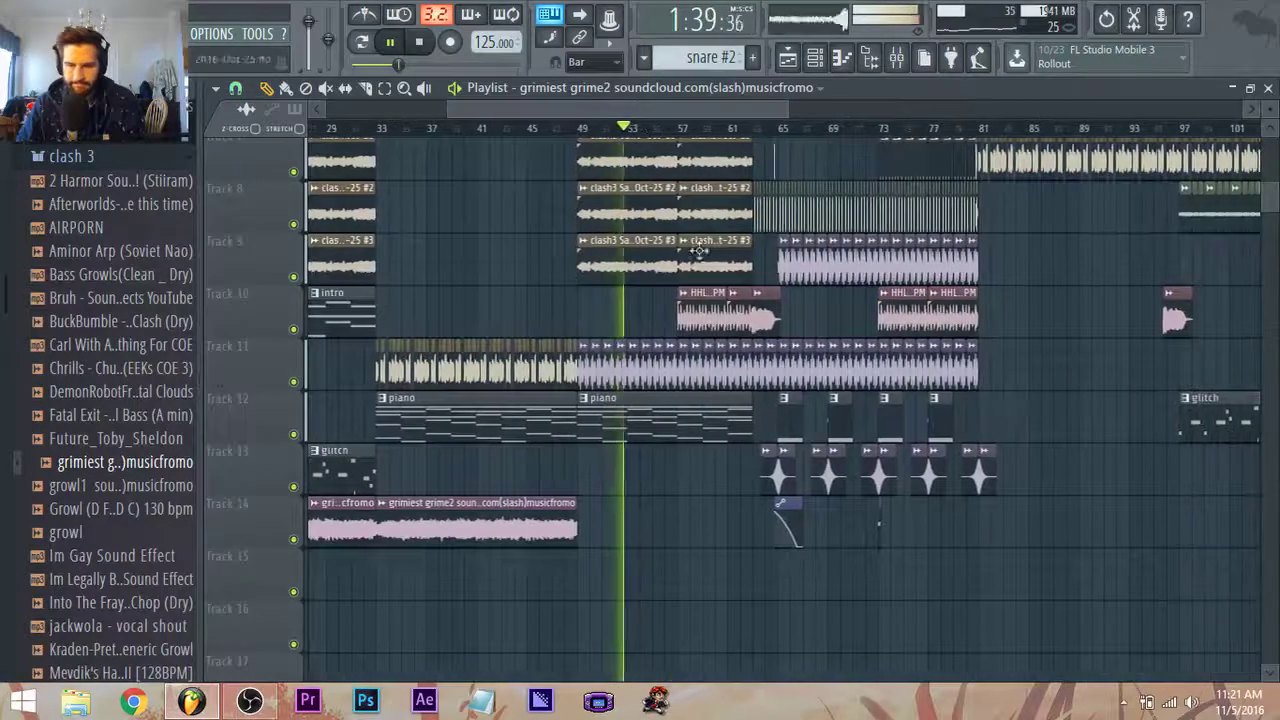
Place a fourth grimiest grime2 clip on Track 14 starting at bar 49 and trim its end to bar 63.
scroll(520, 565, up, 2)
scroll(634, 551, up, 5)
key(ctrl+z)
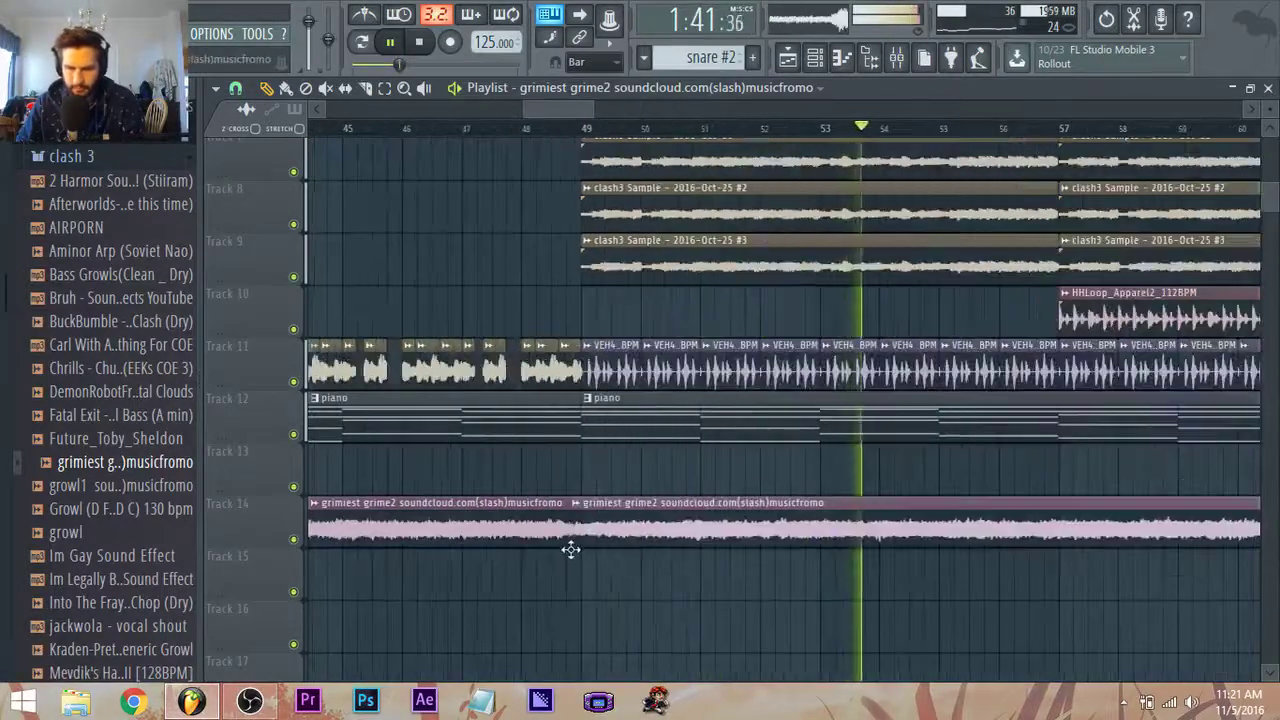
scroll(594, 555, down, 2)
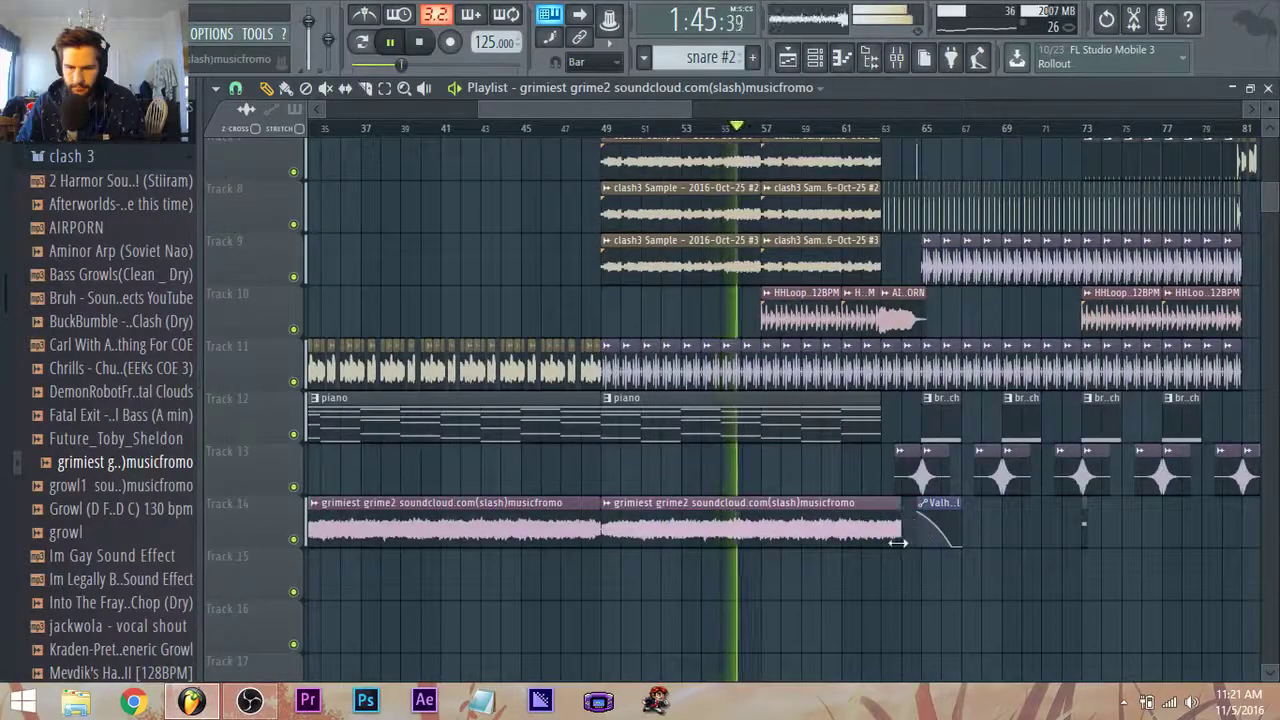
scroll(876, 543, up, 3)
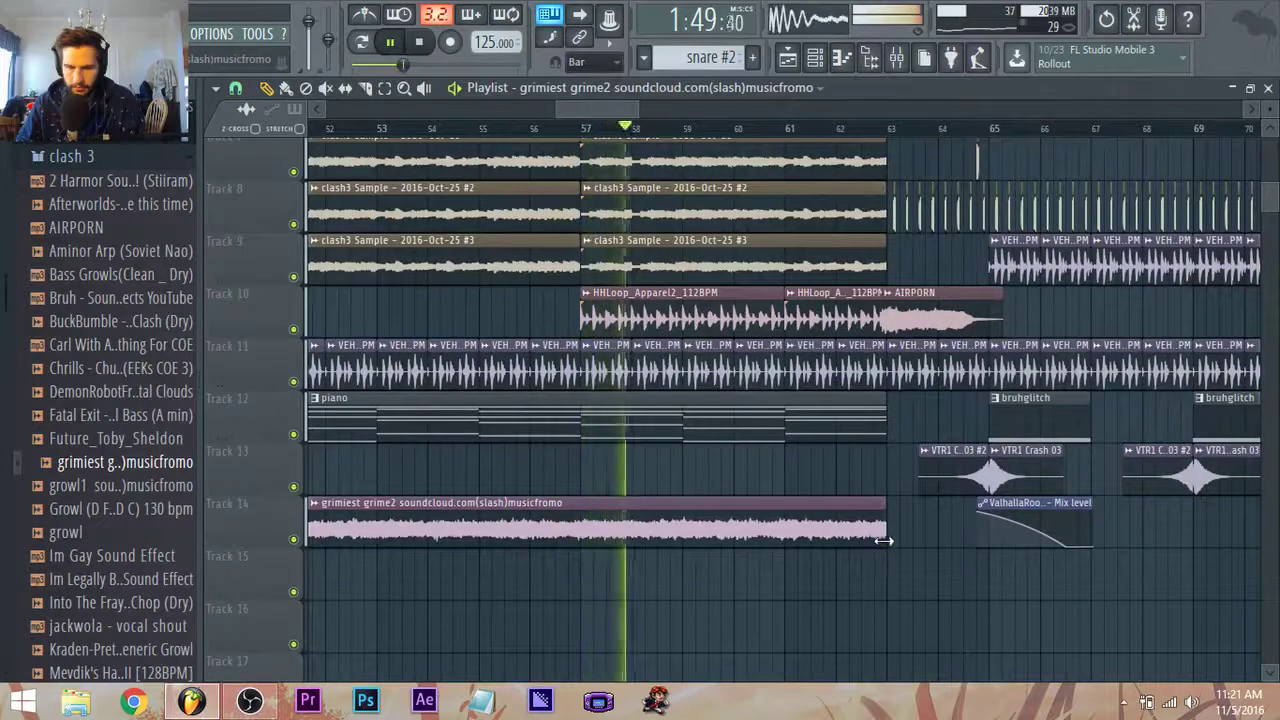
scroll(877, 540, down, 2)
scroll(766, 449, up, 5)
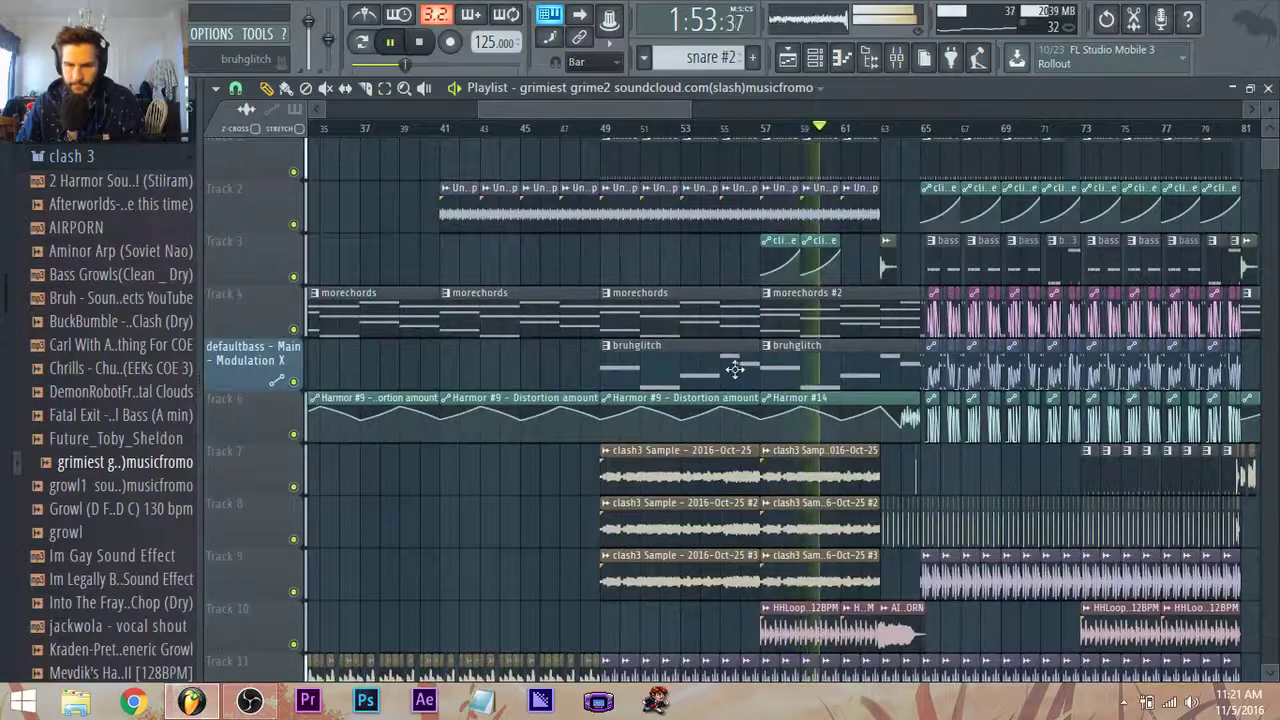
scroll(738, 366, down, 6)
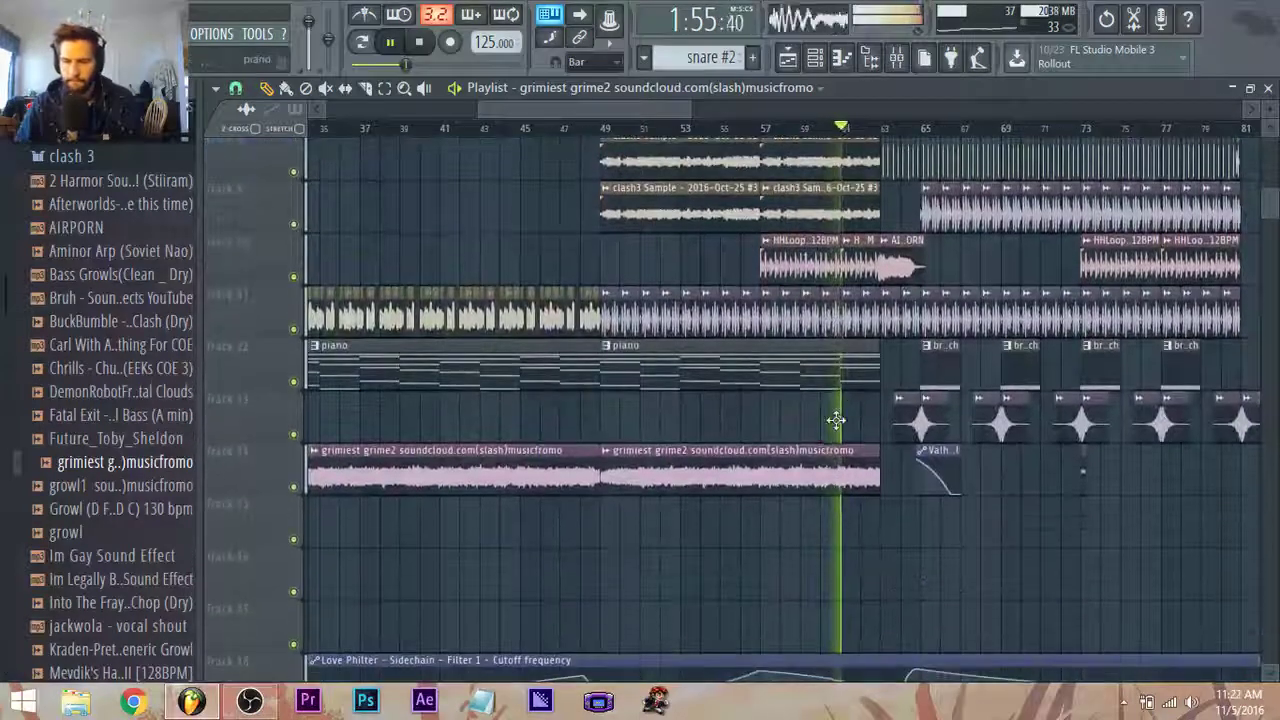
drag(677, 110, 692, 112)
scroll(854, 508, up, 4)
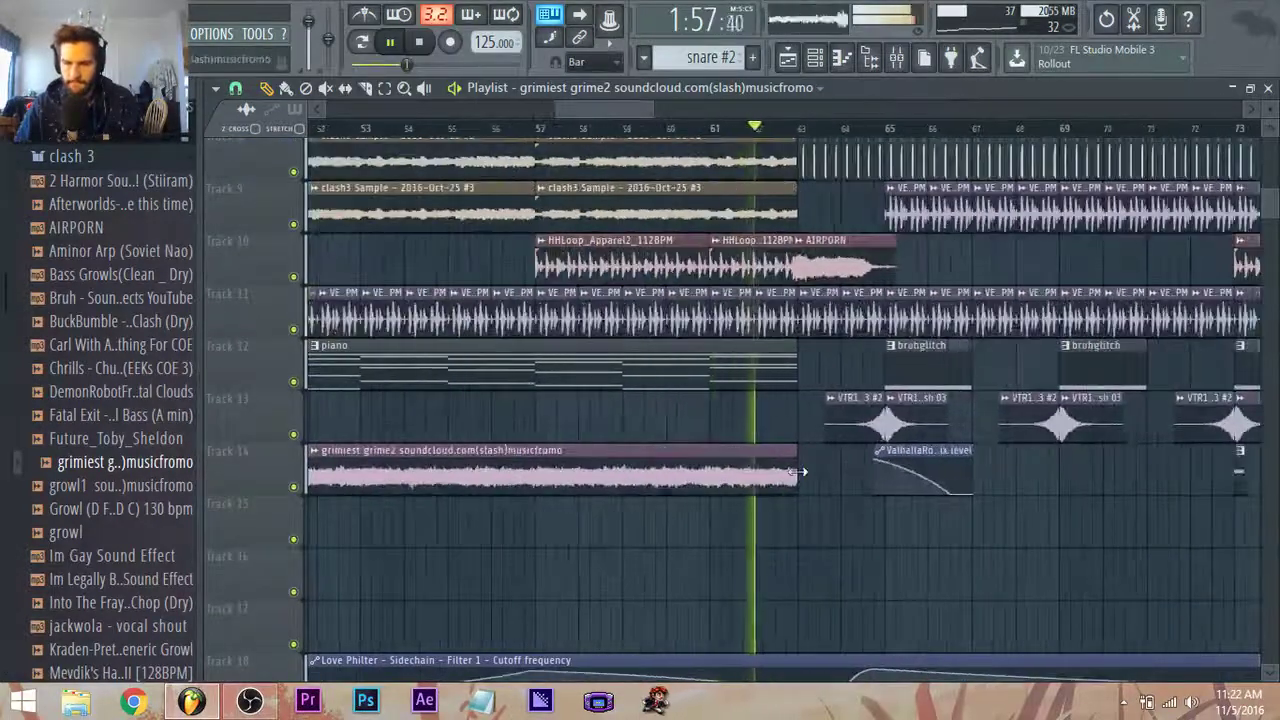
Extend the end of the fourth grimiest grime2 clip on Track 14 slightly so it meets bar 63.
mouse_move(797, 471)
mouse_down()
mouse_move(820, 471)
mouse_move(800, 471)
mouse_up()
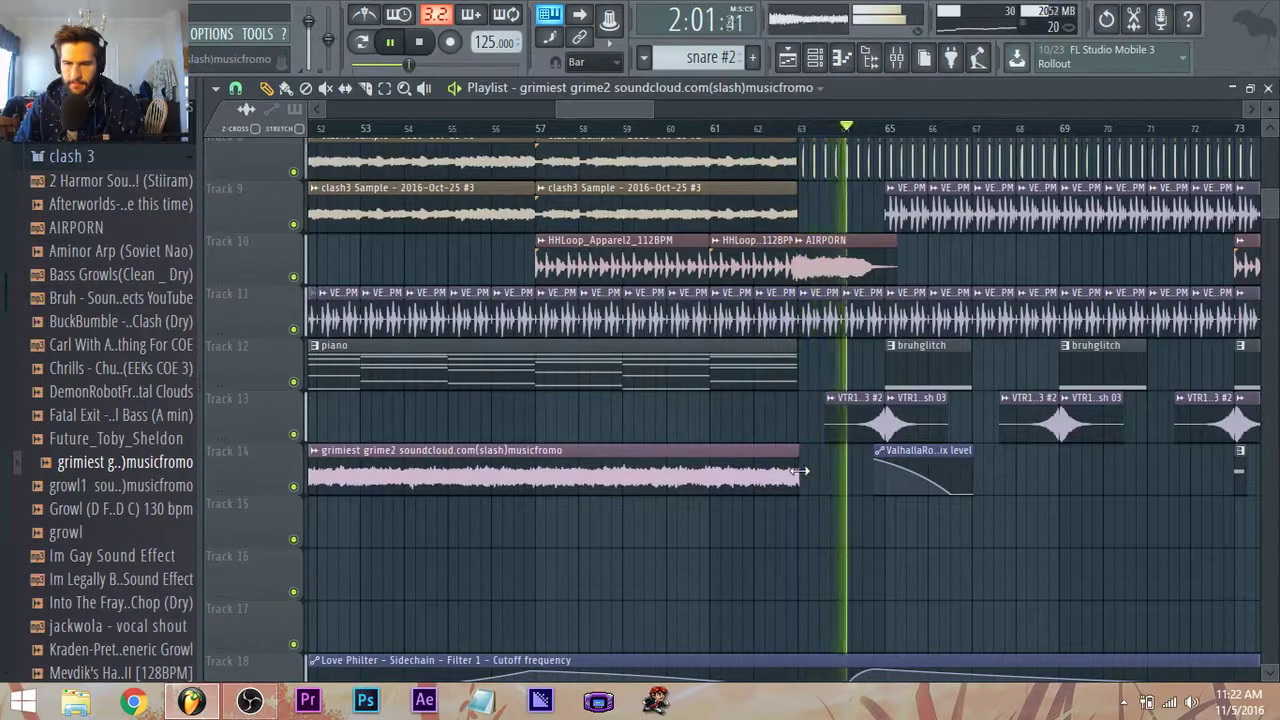
ctrl+scroll(800, 471, up, 4)
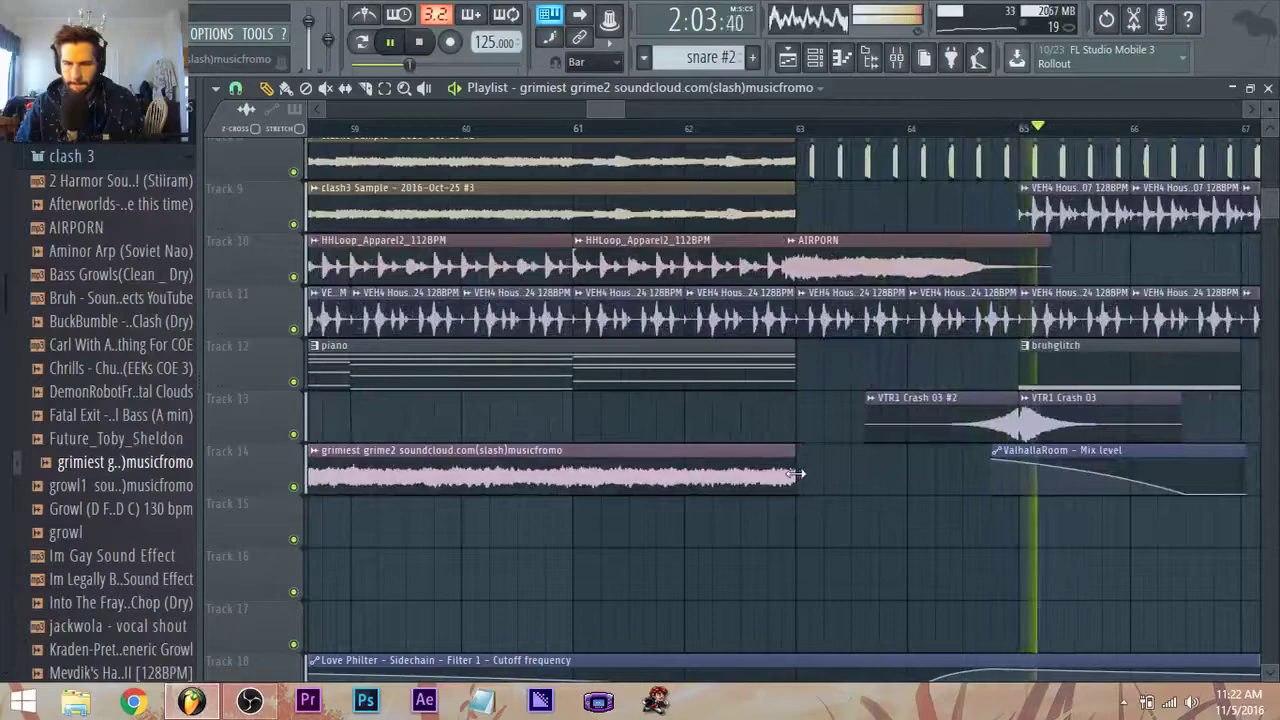
scroll(795, 475, up, 4)
key(space)
Play the transition from just before bar 63 into the drop and check the Im Gay Sound Effect #2 sampler settings.
double_click(813, 252)
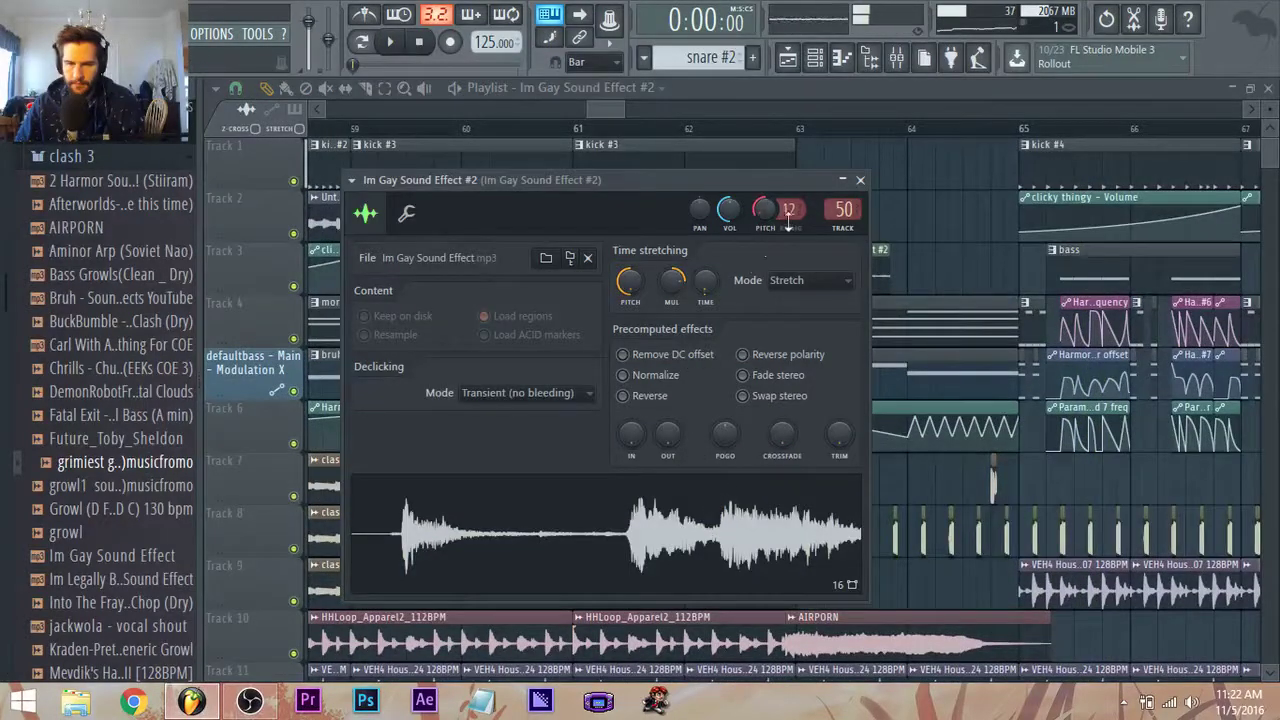
click(791, 137)
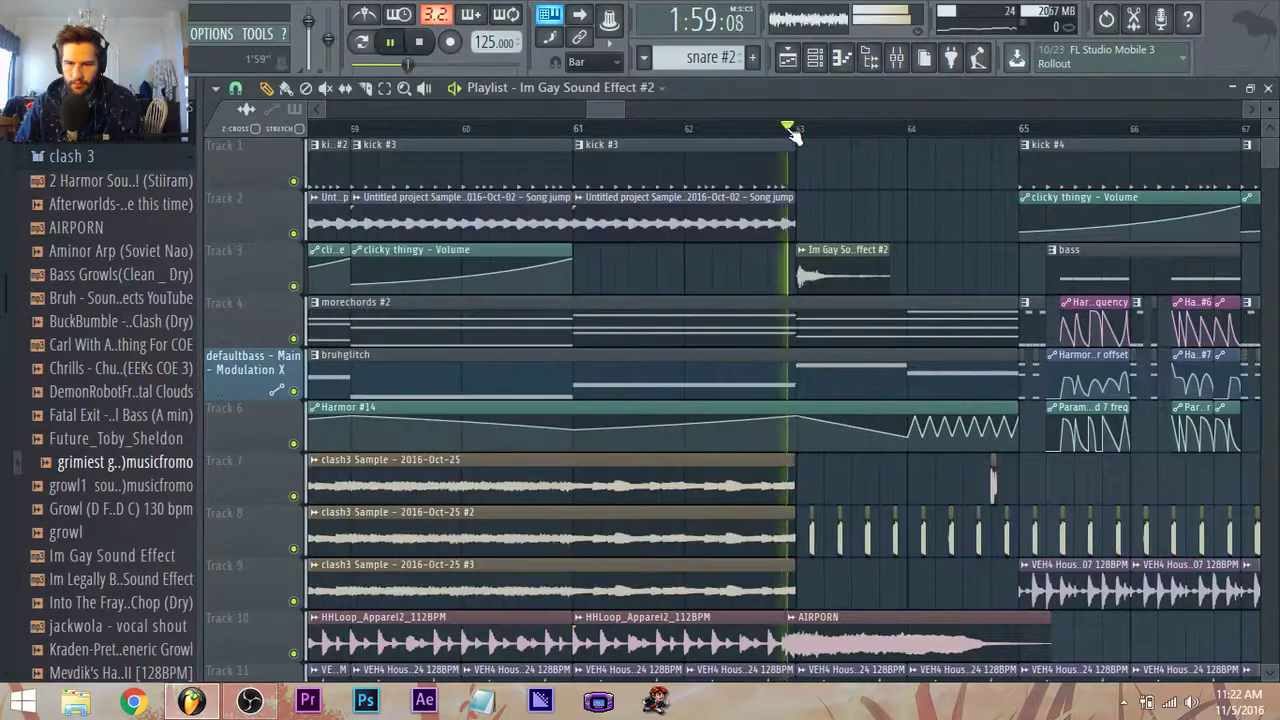
double_click(848, 262)
key(space)
key(space)
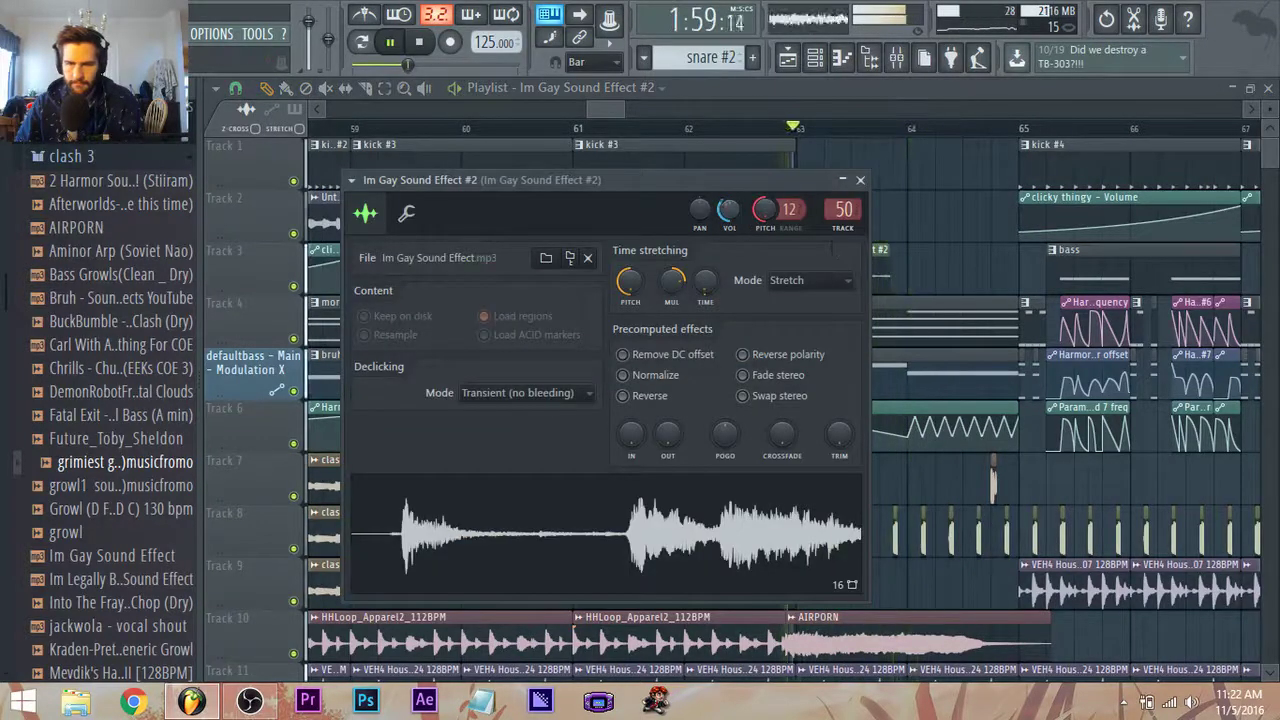
drag(613, 117, 621, 117)
scroll(677, 286, down, 4)
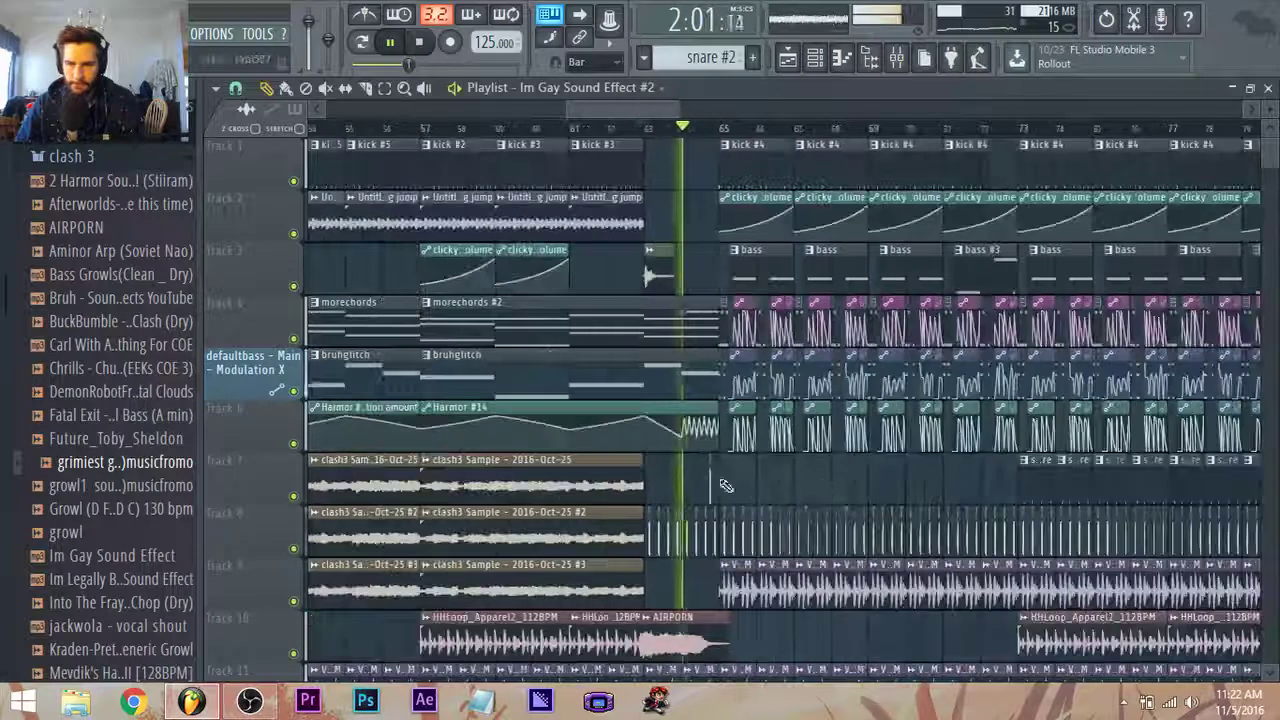
scroll(832, 484, down, 1)
scroll(830, 484, down, 1)
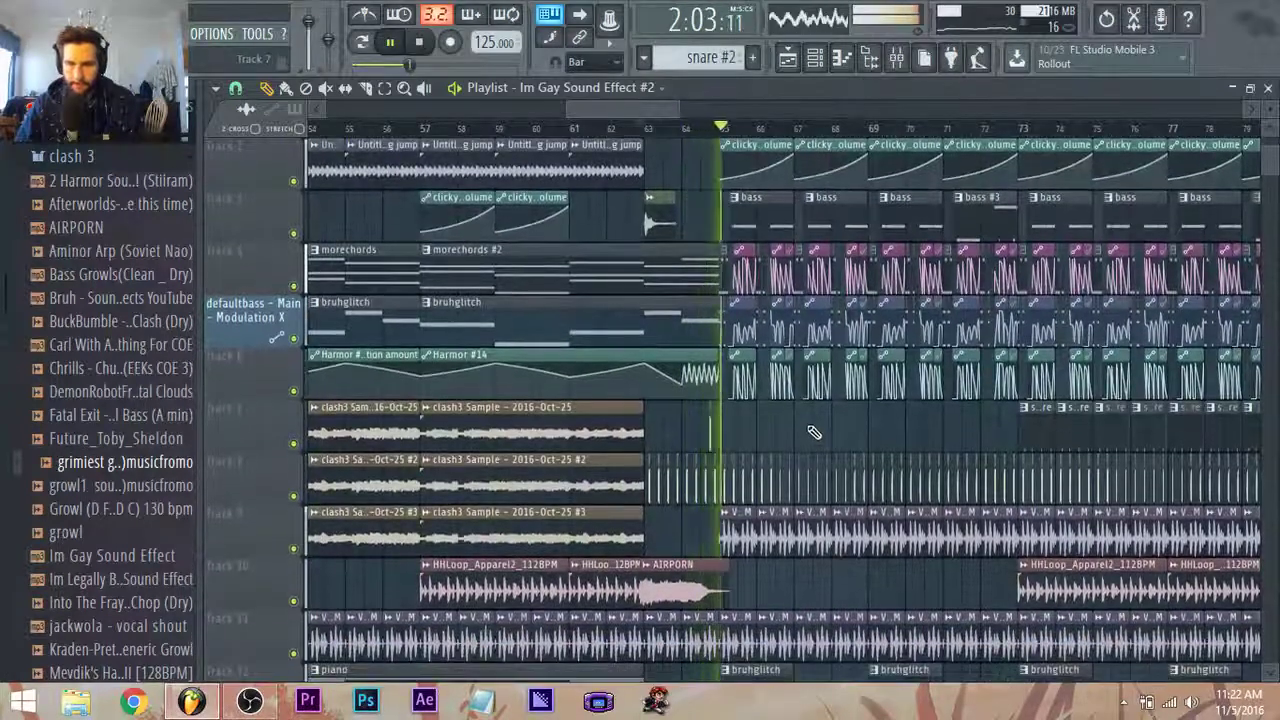
scroll(813, 454, down, 2)
scroll(811, 448, down, 3)
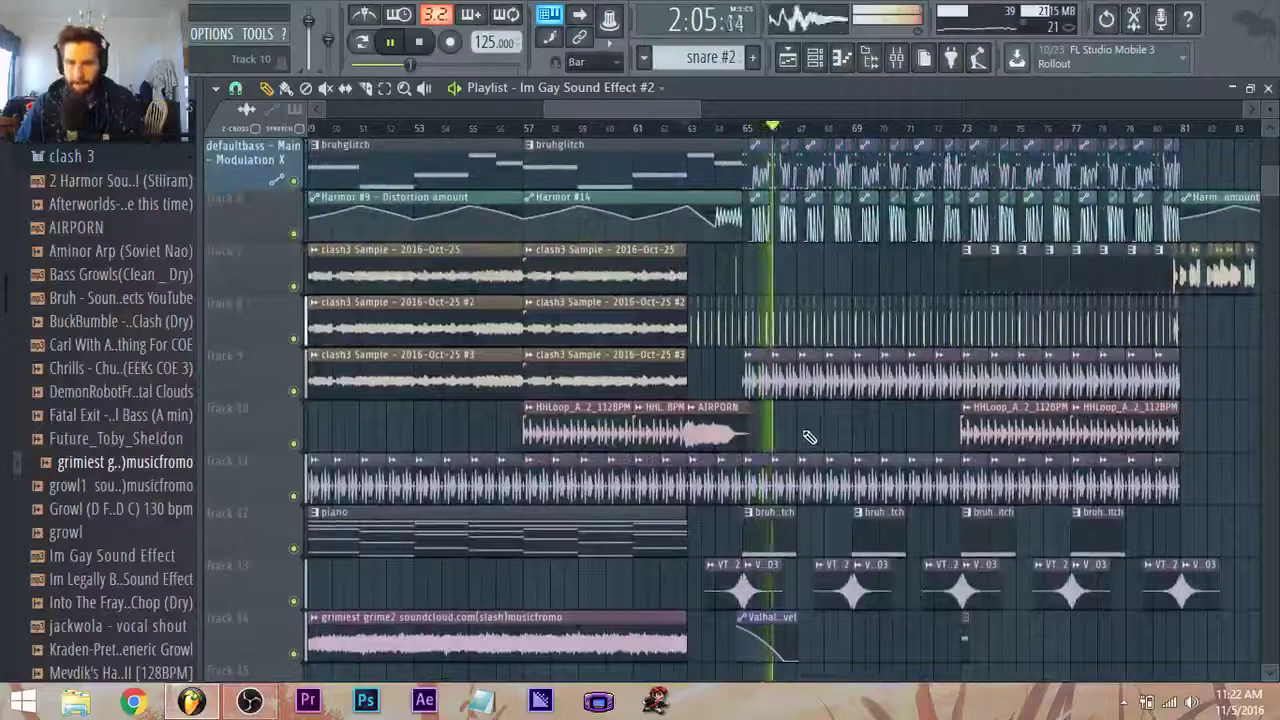
scroll(736, 278, down, 1)
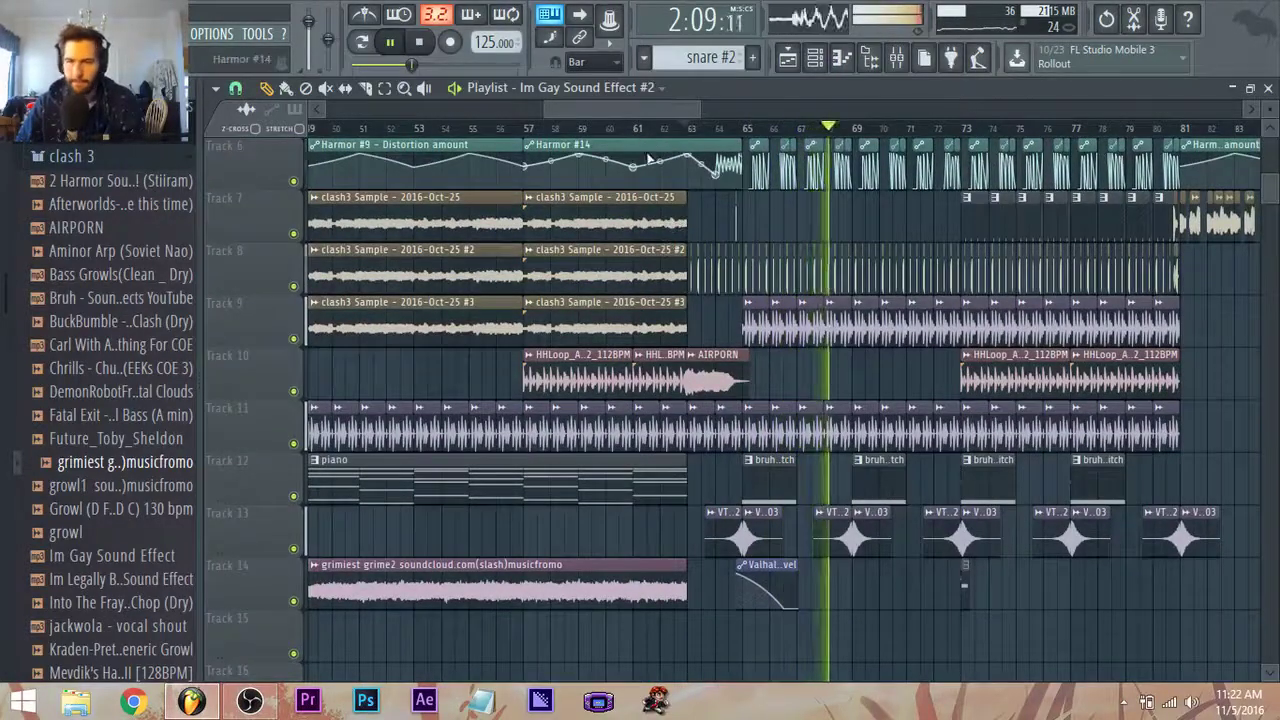
key(space)
Loop the first bass hit in bar 65 and audition it with the Harmor #5 mixer track soloed and selected.
scroll(757, 234, up, 5)
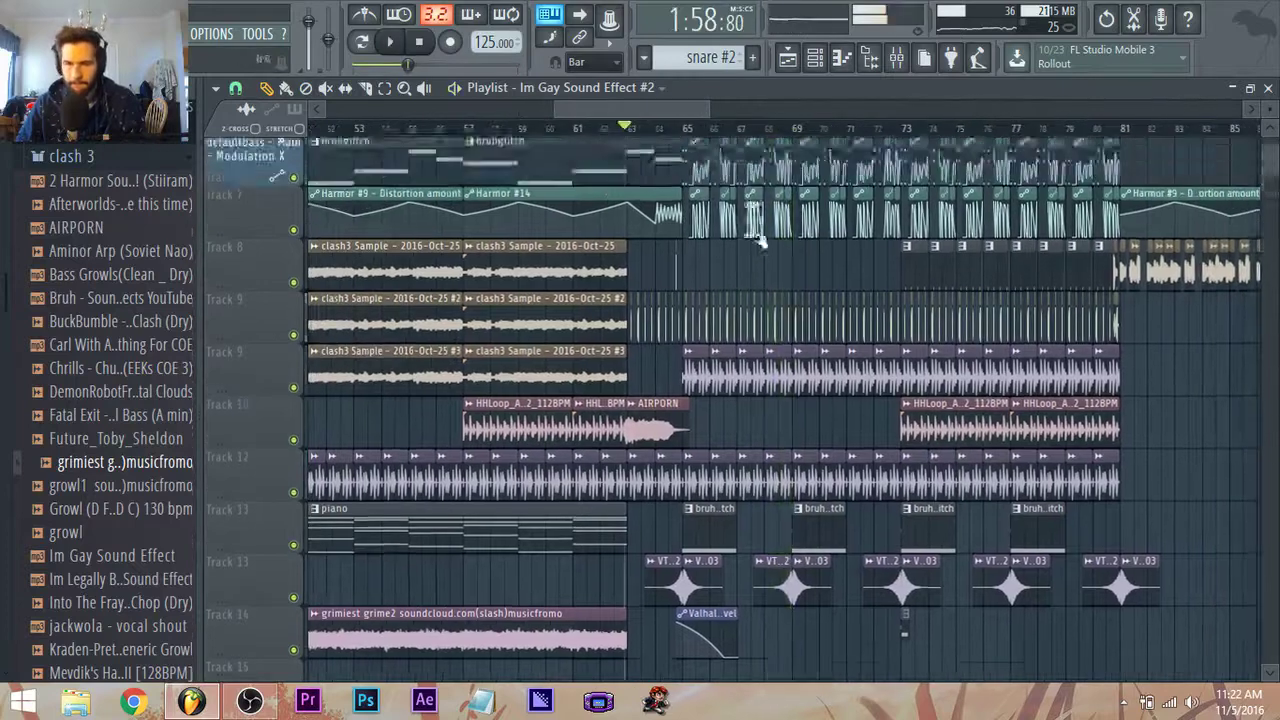
scroll(772, 210, up, 6)
drag(461, 134, 497, 131)
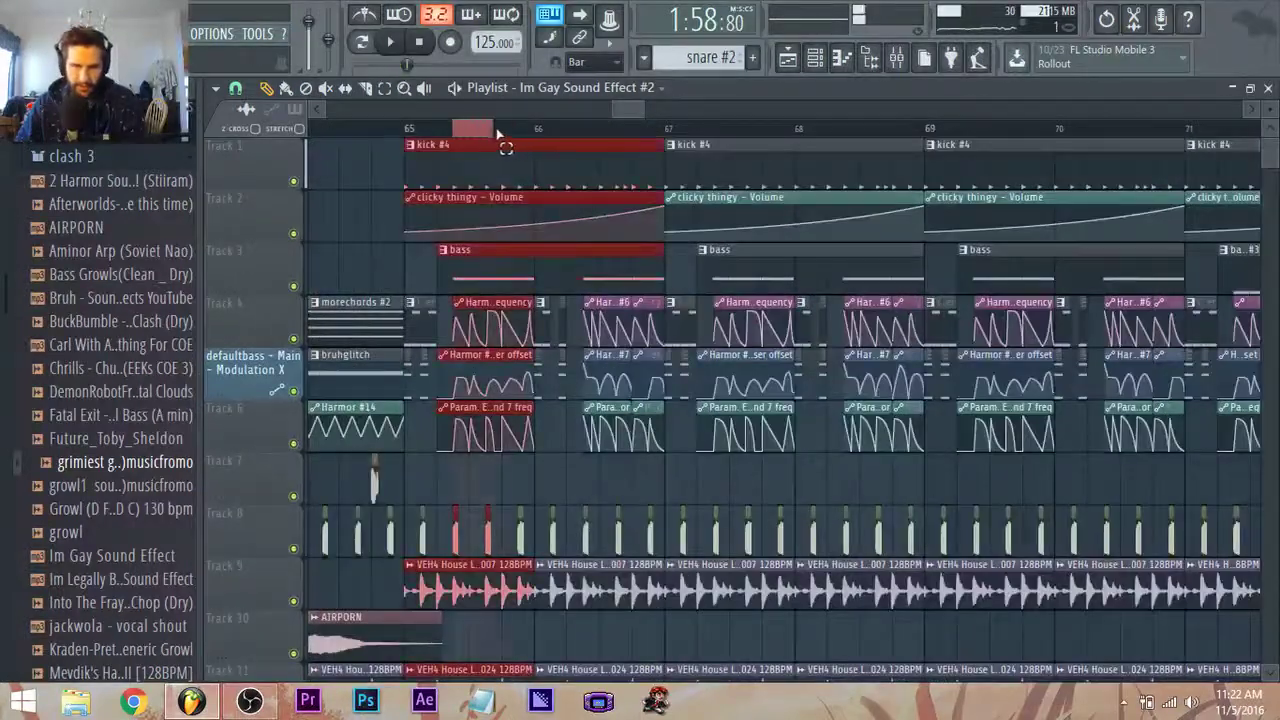
key(space)
click(896, 57)
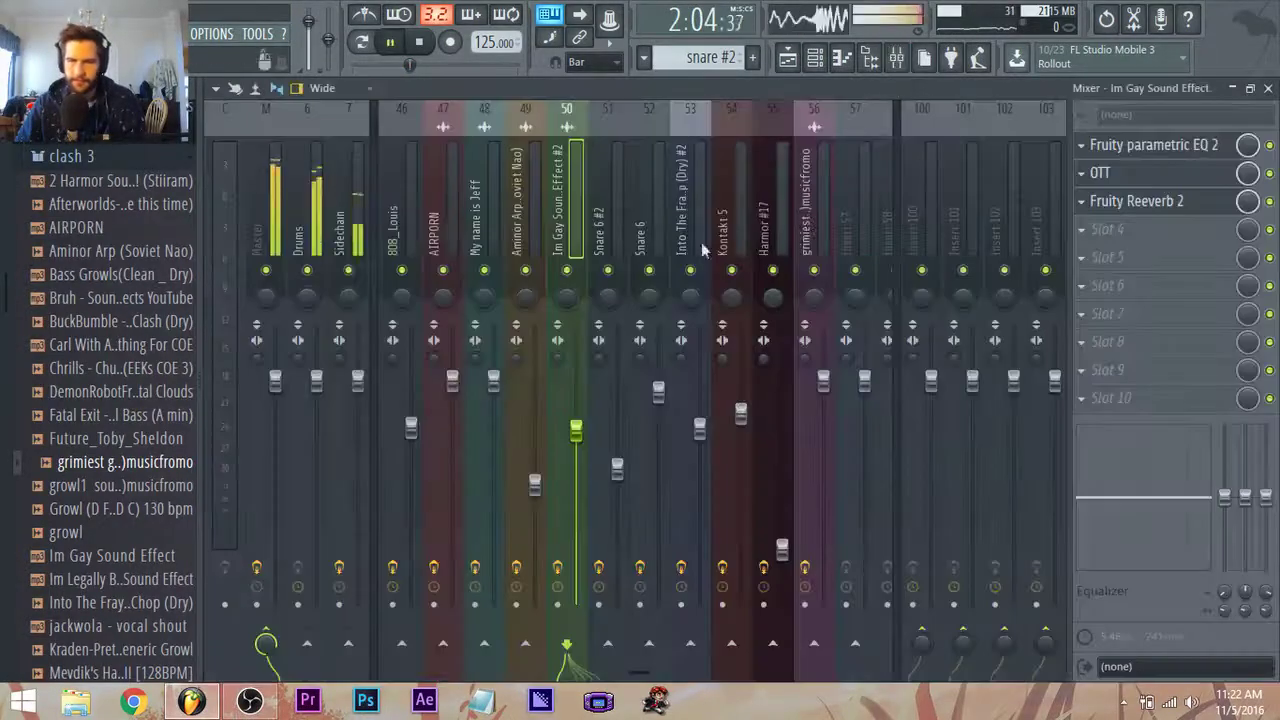
right_click(484, 270)
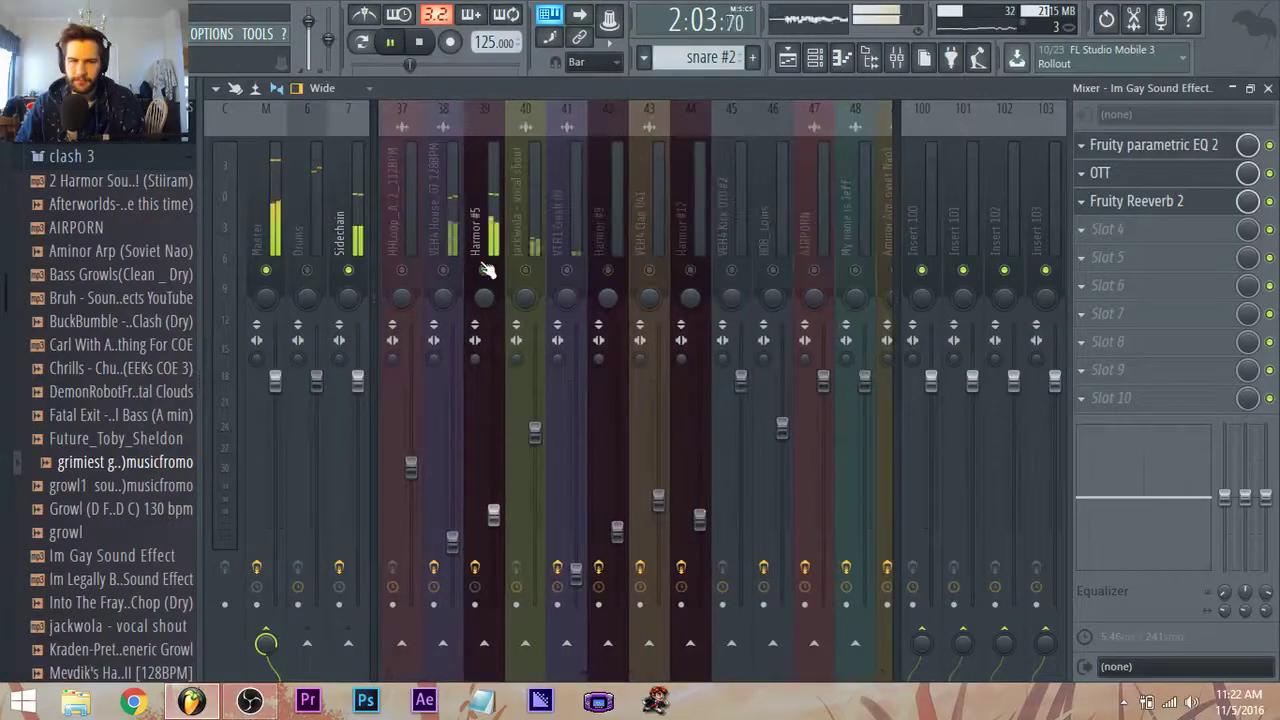
click(488, 235)
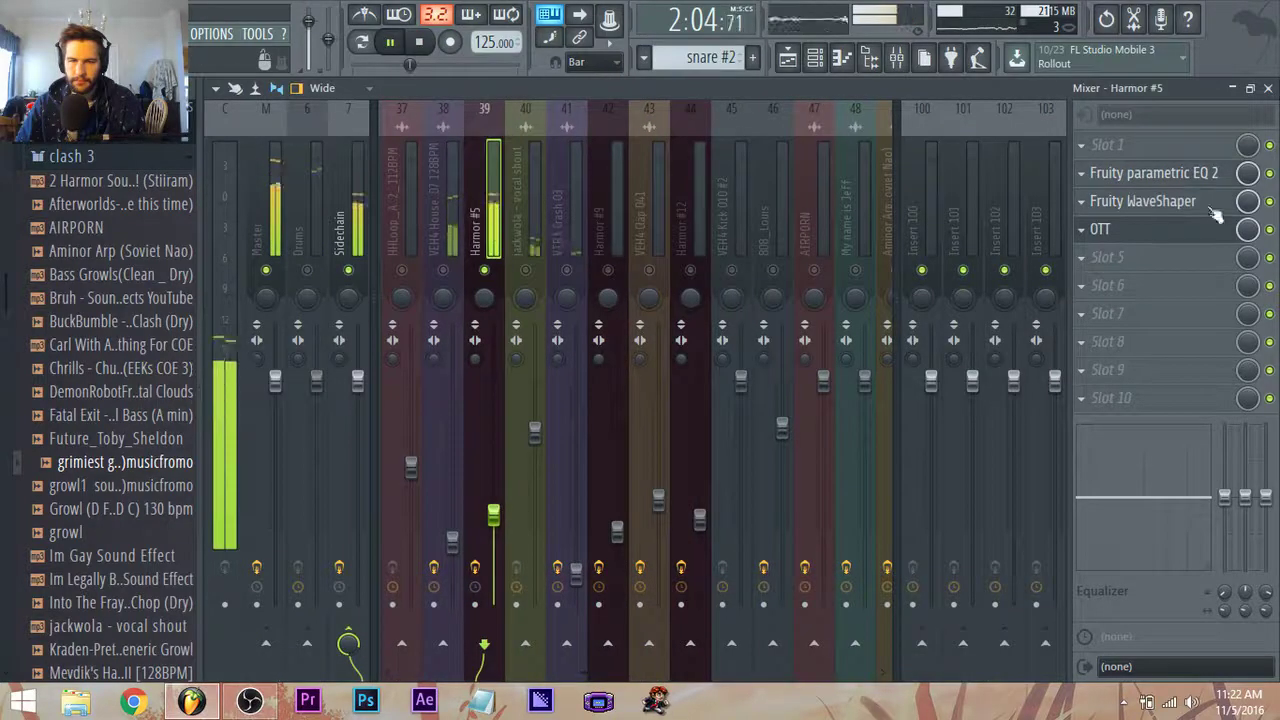
Reshape the Fruity WaveShaper curve on Harmor #5 by deleting its middle point to leave one smooth upward arc.
click(1160, 201)
mouse_move(319, 280)
mouse_down()
mouse_move(286, 277)
mouse_move(340, 243)
mouse_move(304, 206)
mouse_move(313, 260)
mouse_up()
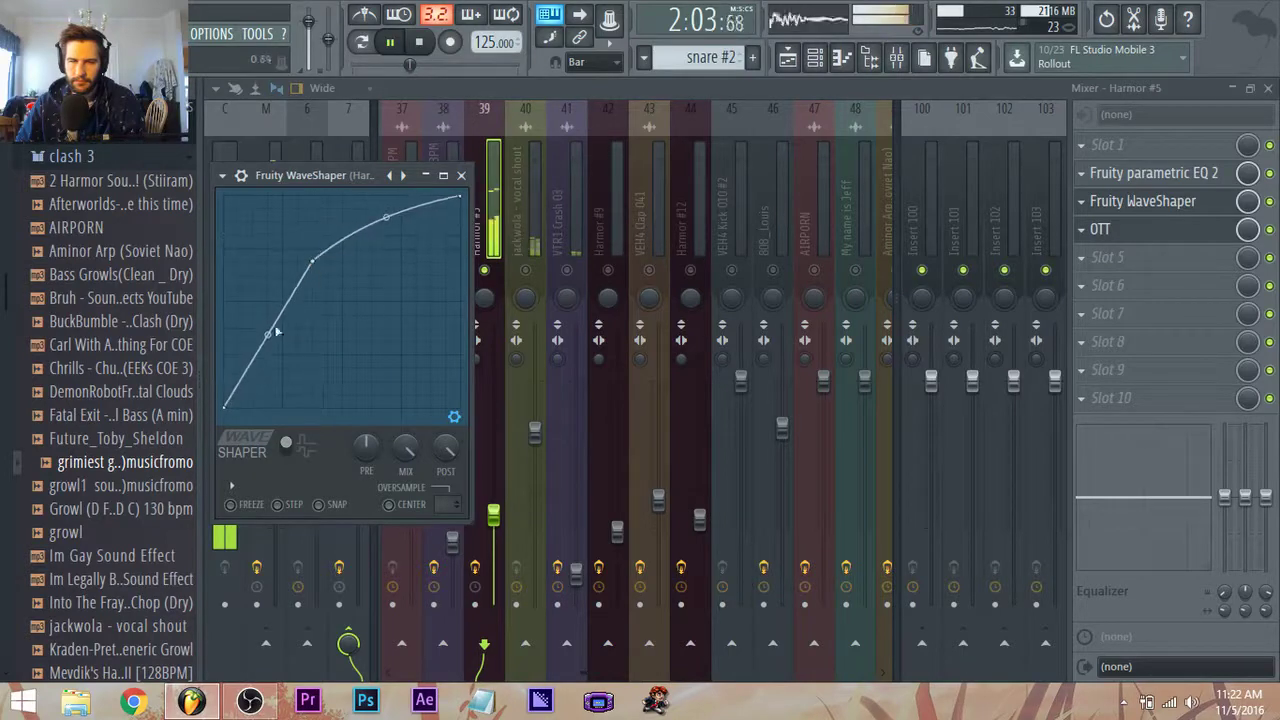
right_click(312, 266)
click(340, 286)
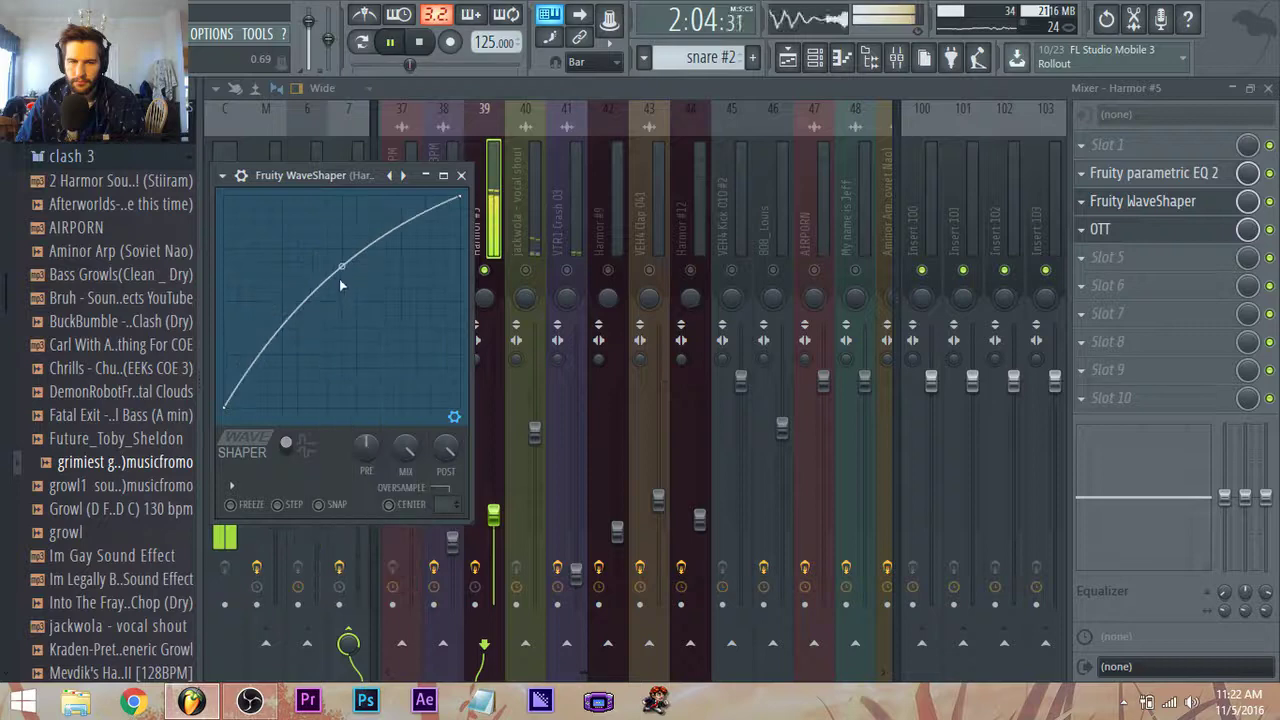
Filter the channel rack to the Unsorted channels and open the Harmor #5 instrument.
click(815, 60)
scroll(448, 509, down, 8)
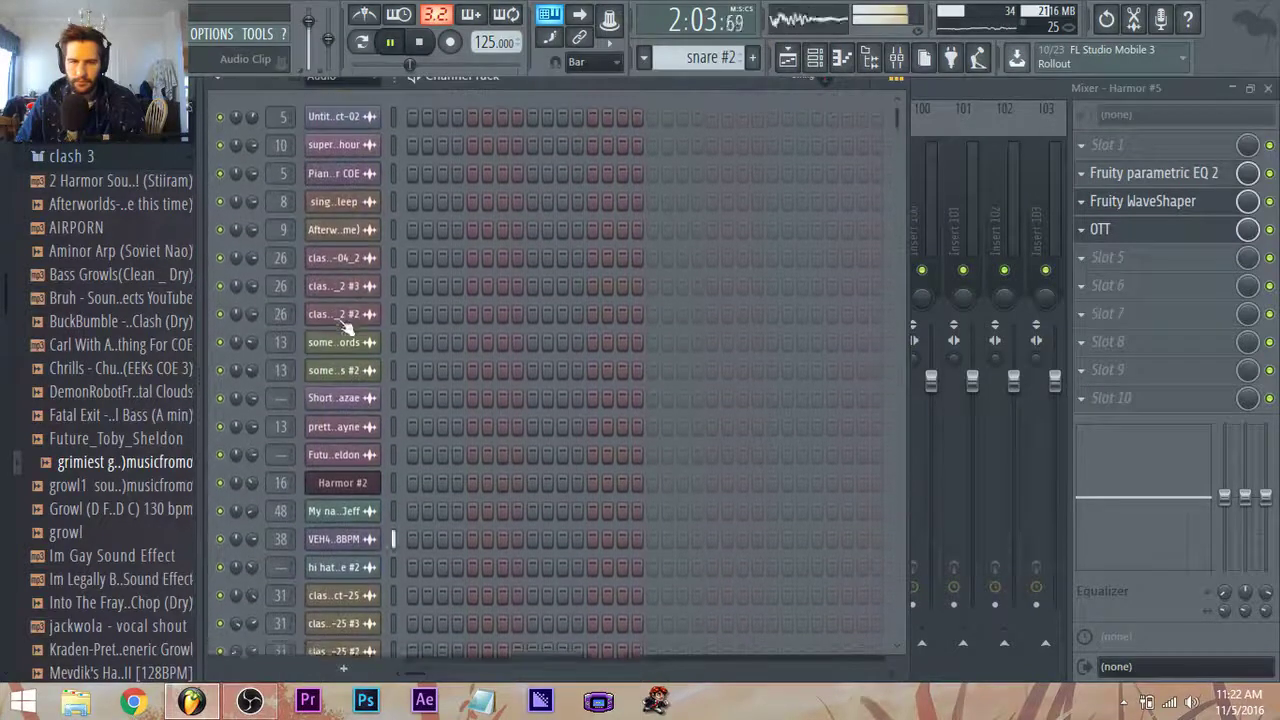
scroll(371, 405, down, 1)
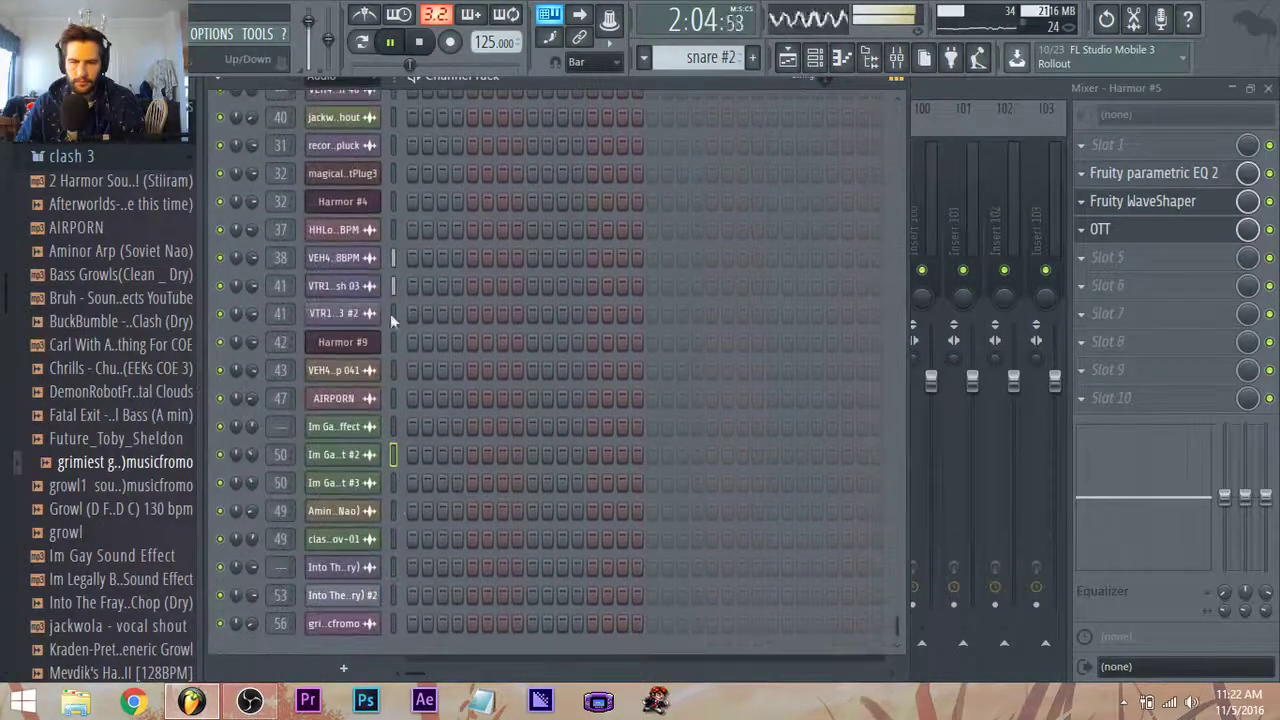
click(341, 86)
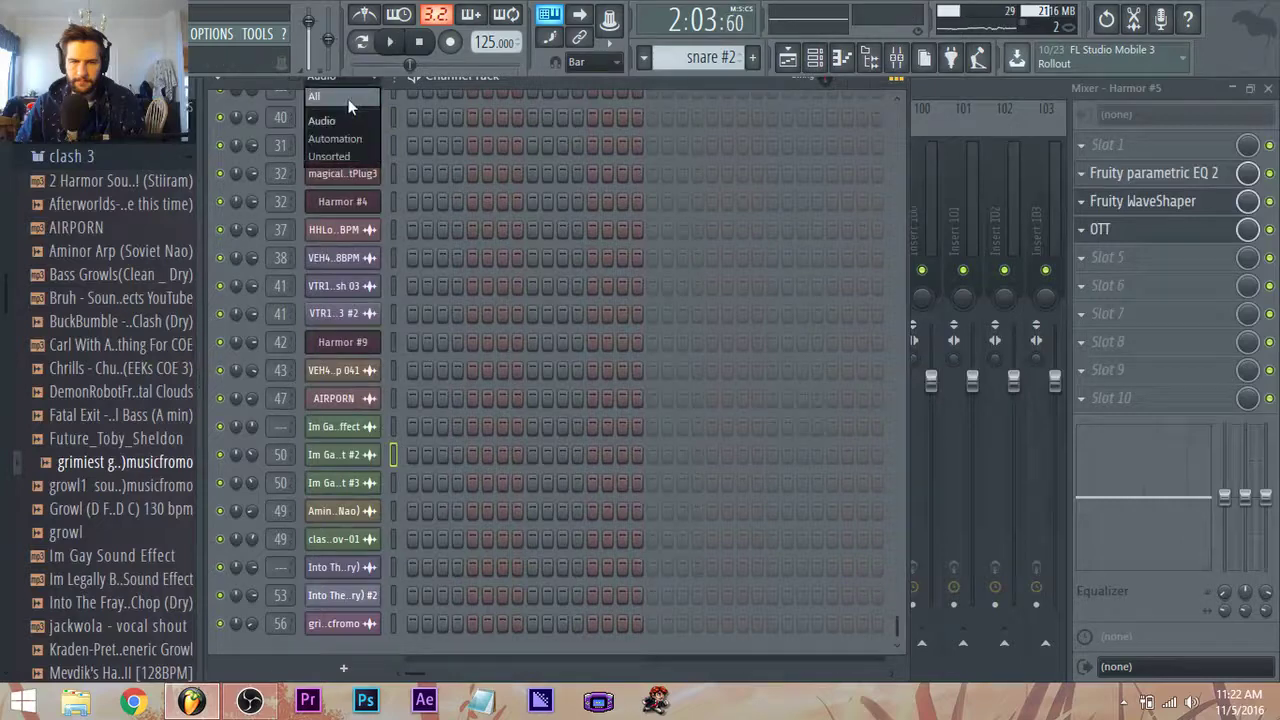
click(339, 156)
key(space)
scroll(434, 522, up, 3)
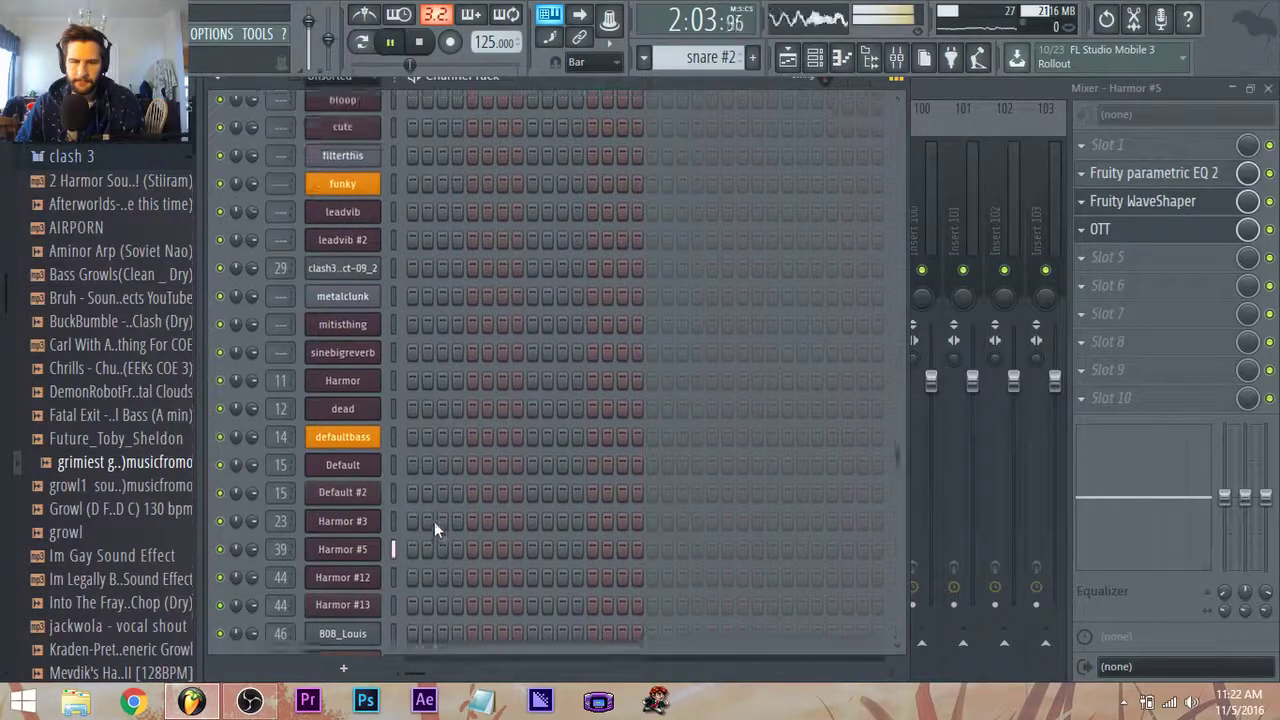
click(371, 571)
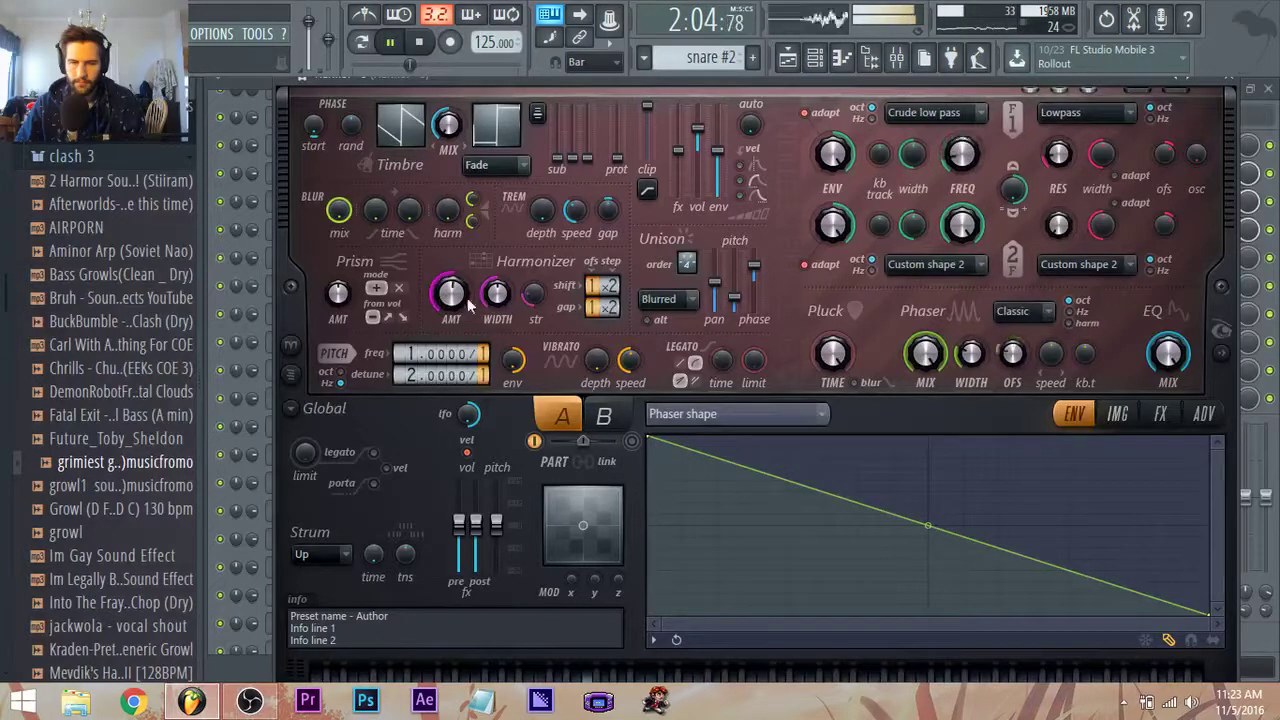
Randomize Harmor's Harmonizer shift and gap matrix several times and set the Unison order to 3.
right_click(590, 286)
click(637, 334)
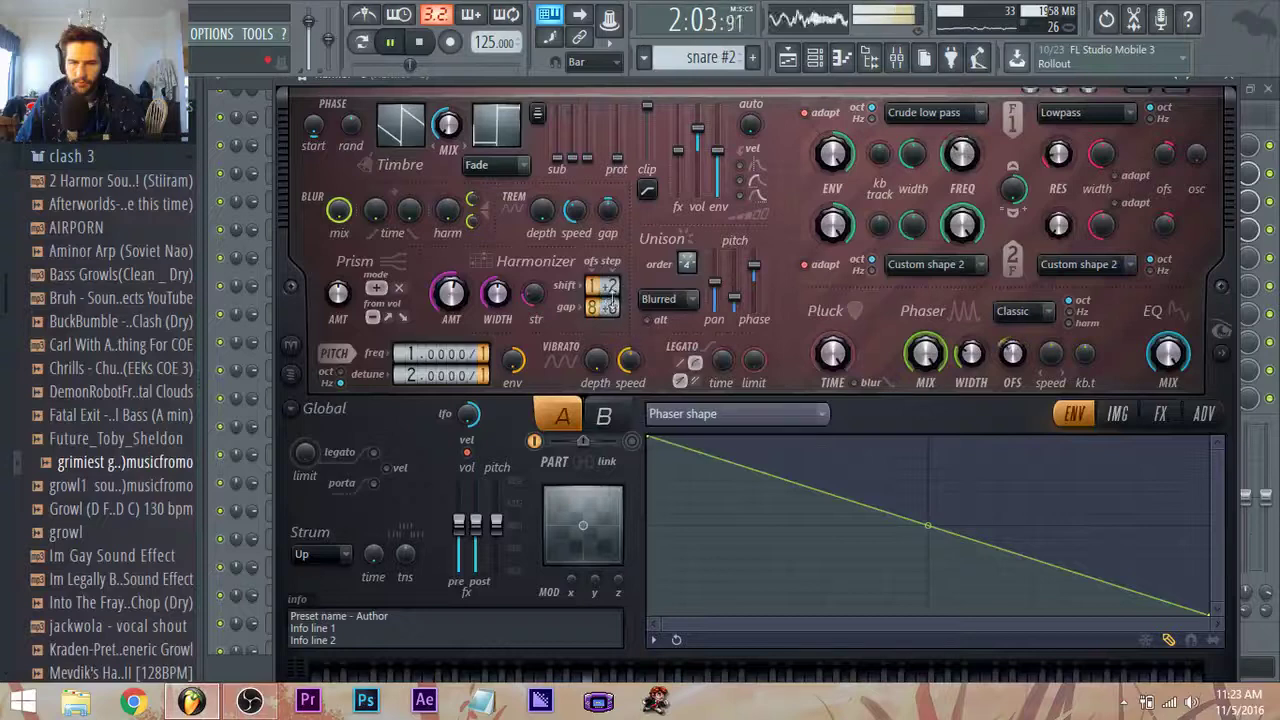
right_click(610, 298)
click(624, 326)
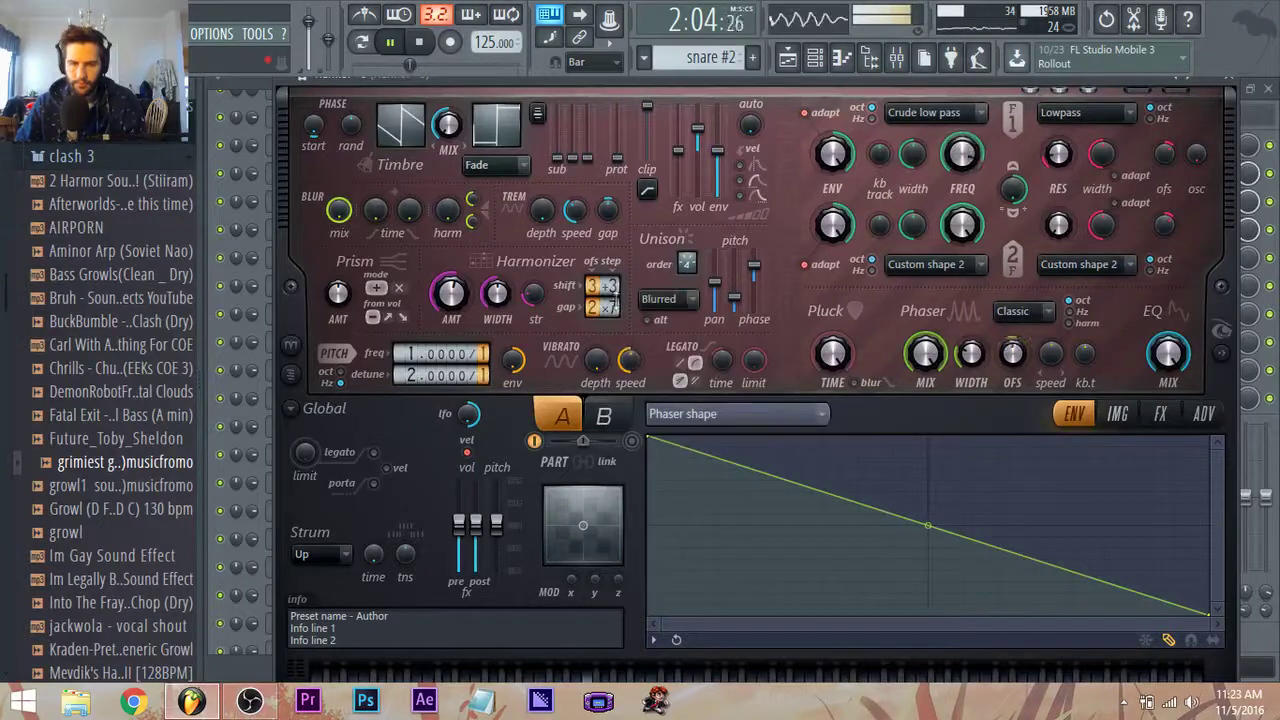
right_click(610, 290)
click(661, 341)
right_click(602, 305)
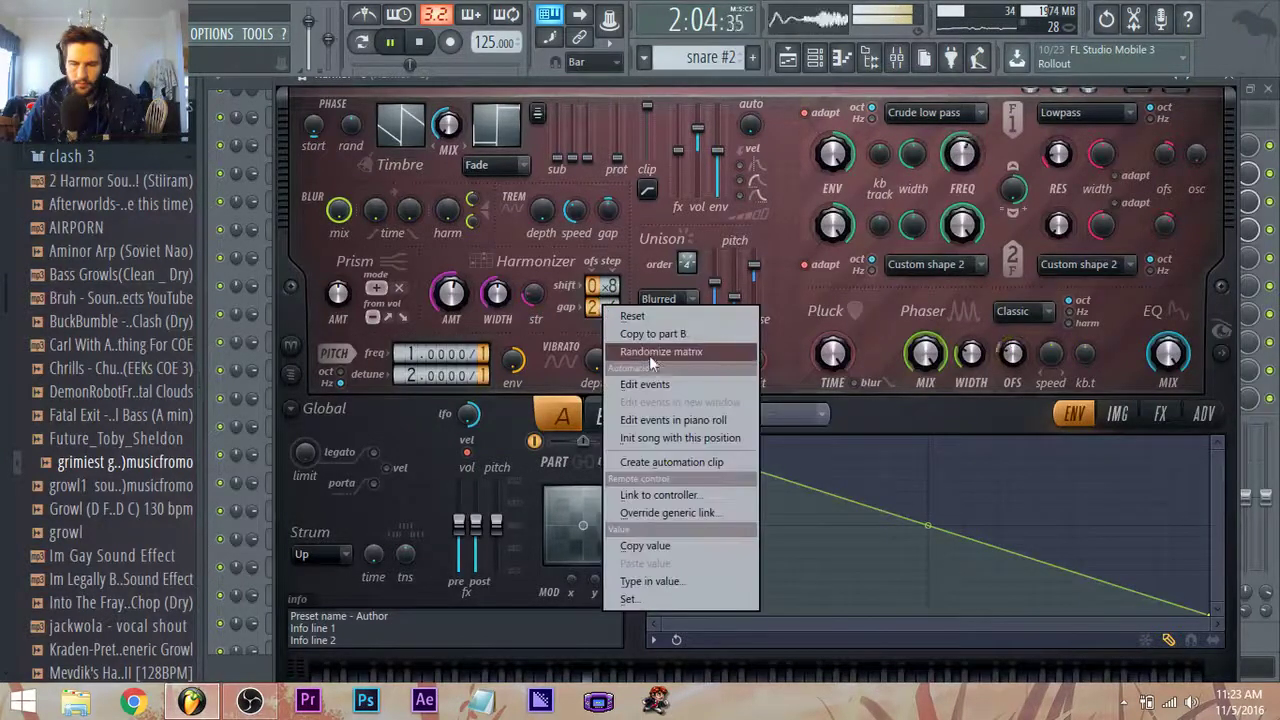
click(651, 356)
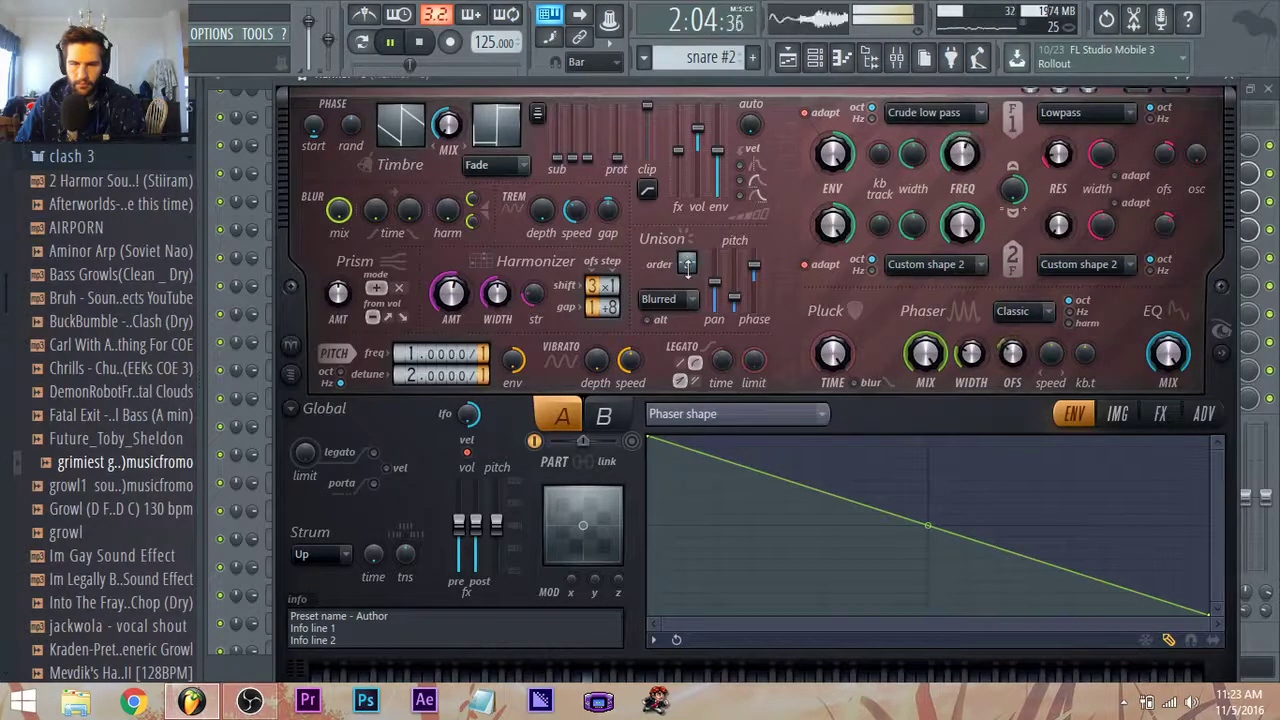
Randomize the Harmonizer matrix again and change filter 1's resonance shape to Cuberdon.
right_click(606, 287)
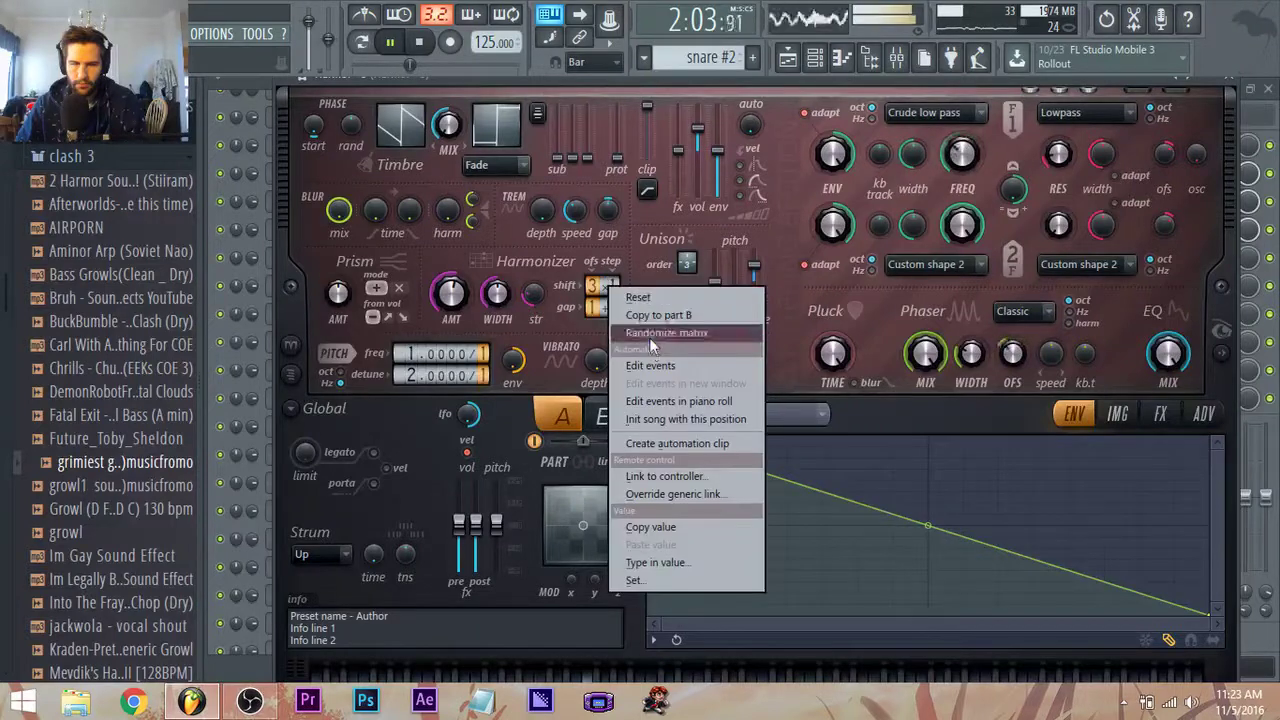
click(649, 330)
right_click(600, 308)
click(628, 350)
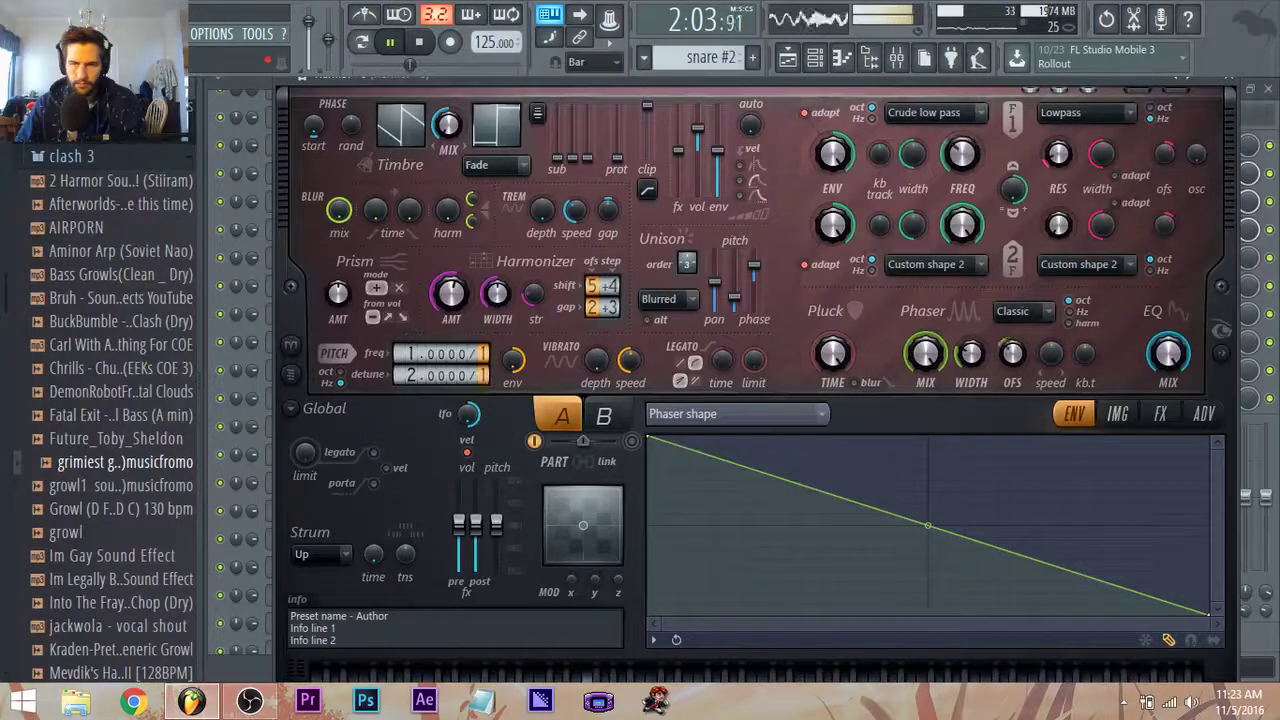
click(1140, 112)
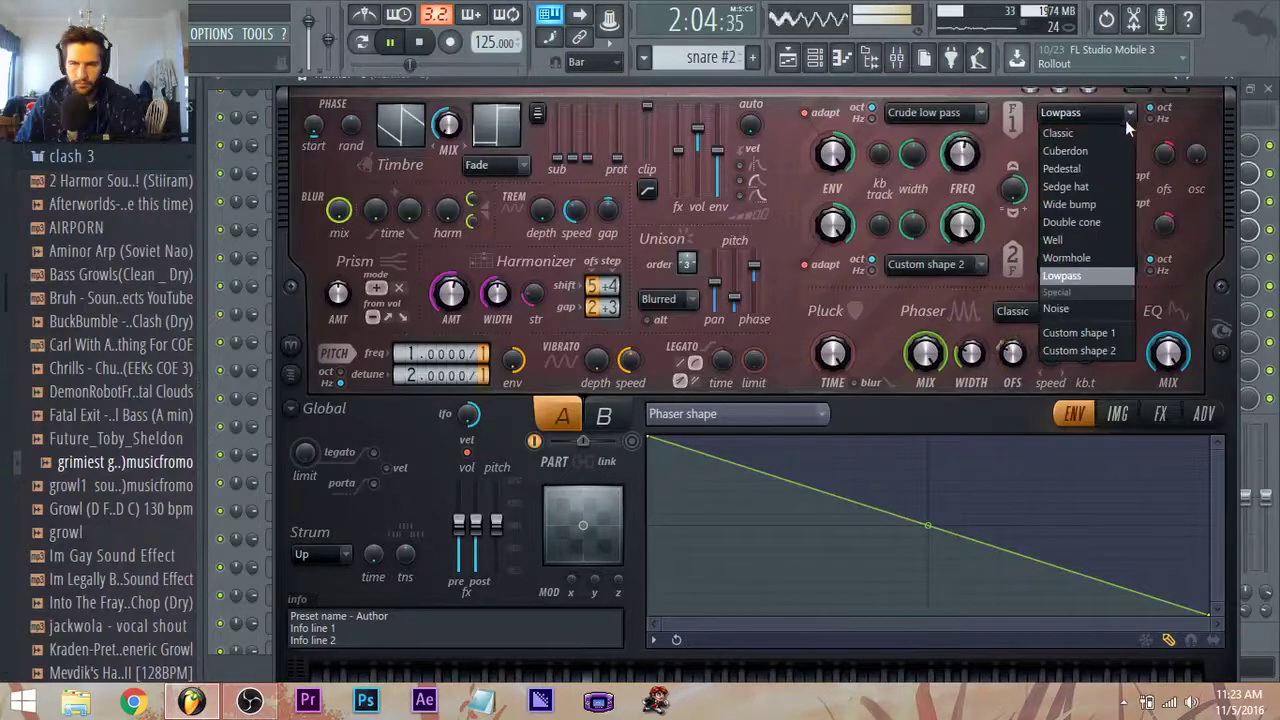
click(1080, 150)
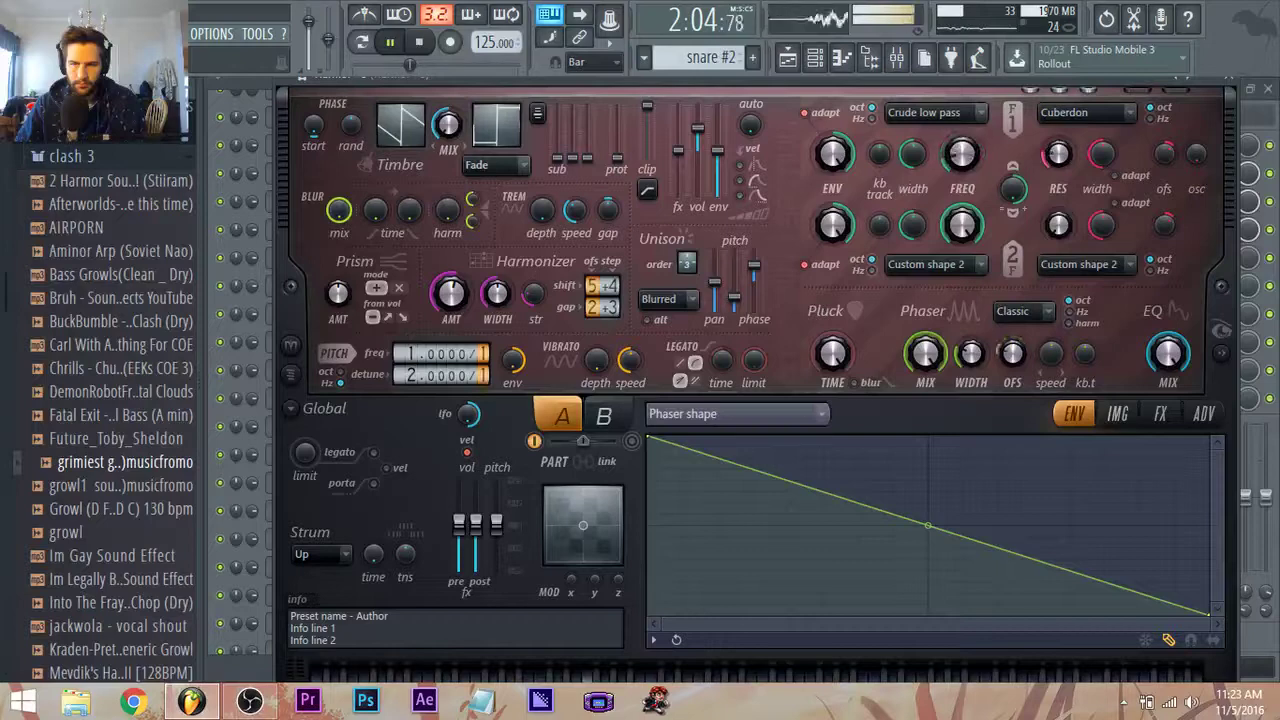
Clear the playlist's time selection and play the drop from bar 65.
click(787, 57)
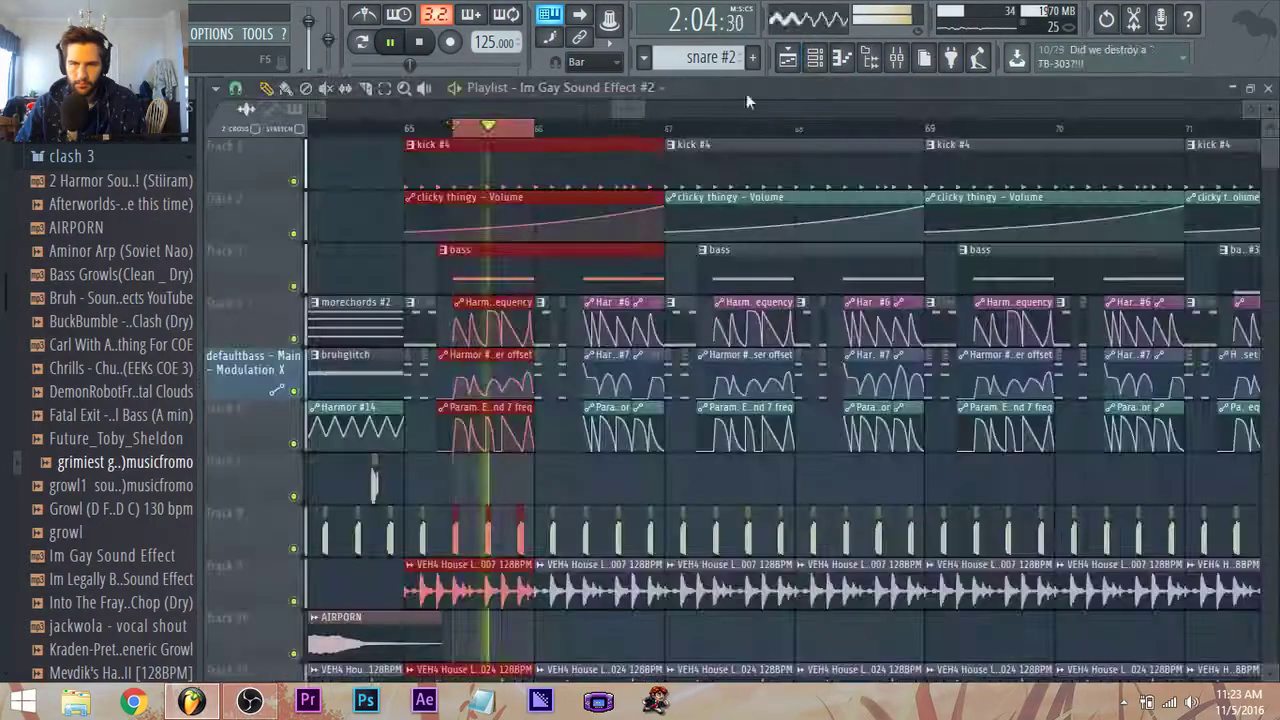
key(space)
right_click(480, 131)
click(404, 131)
key(space)
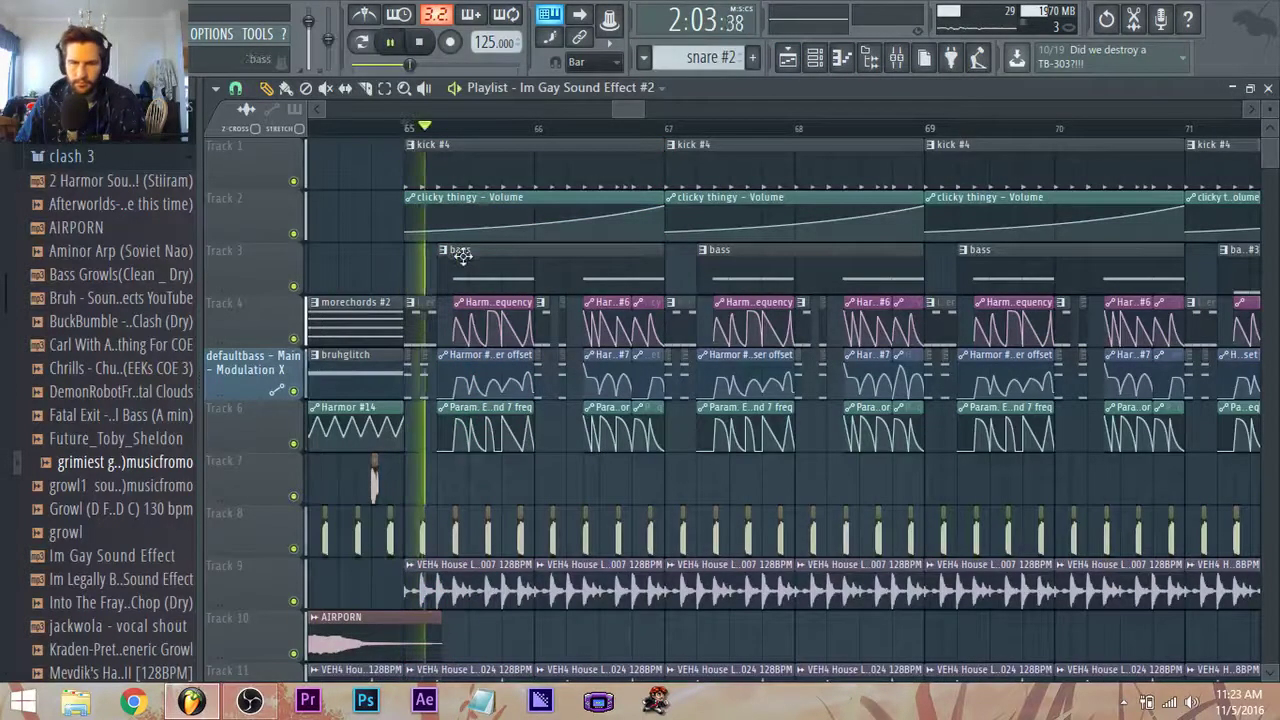
Unsolo the Harmor #5 mixer track so every track is enabled and resume playback.
key(space)
click(897, 57)
key(space)
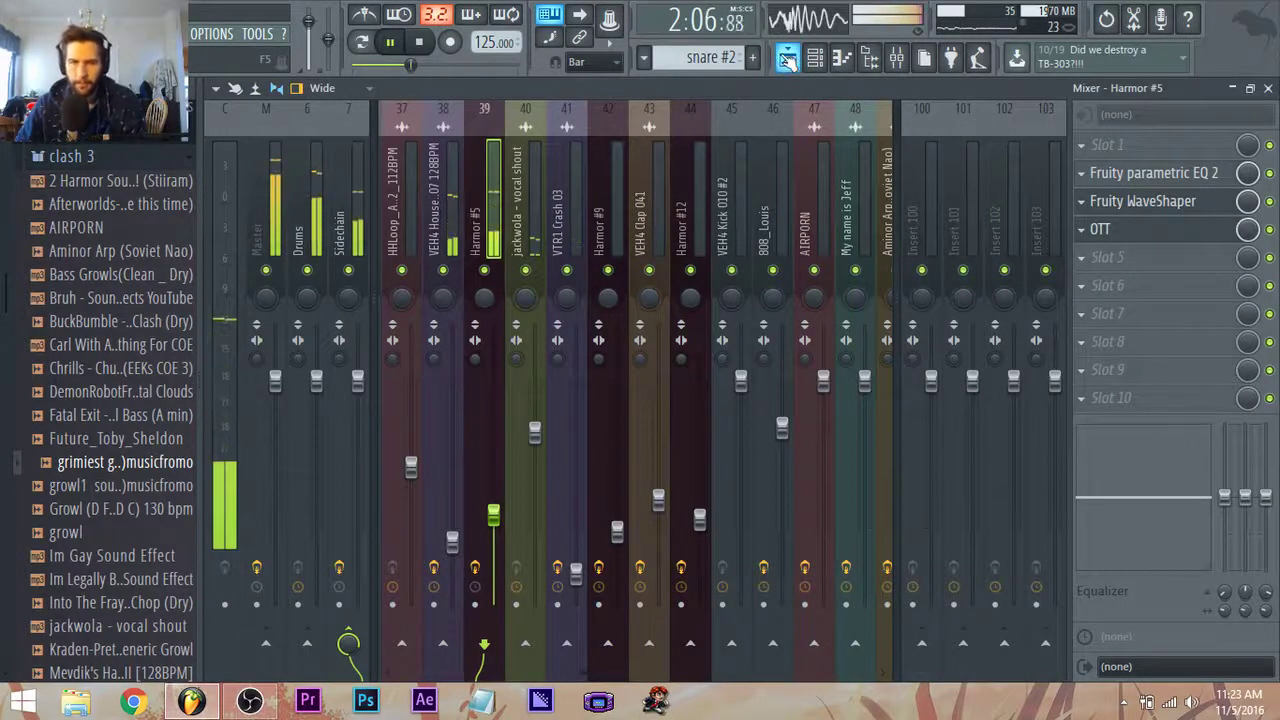
Examine the OTT and Fruity WaveShaper effects on the Harmor #5 mixer track while the drop plays.
click(1151, 223)
click(1154, 207)
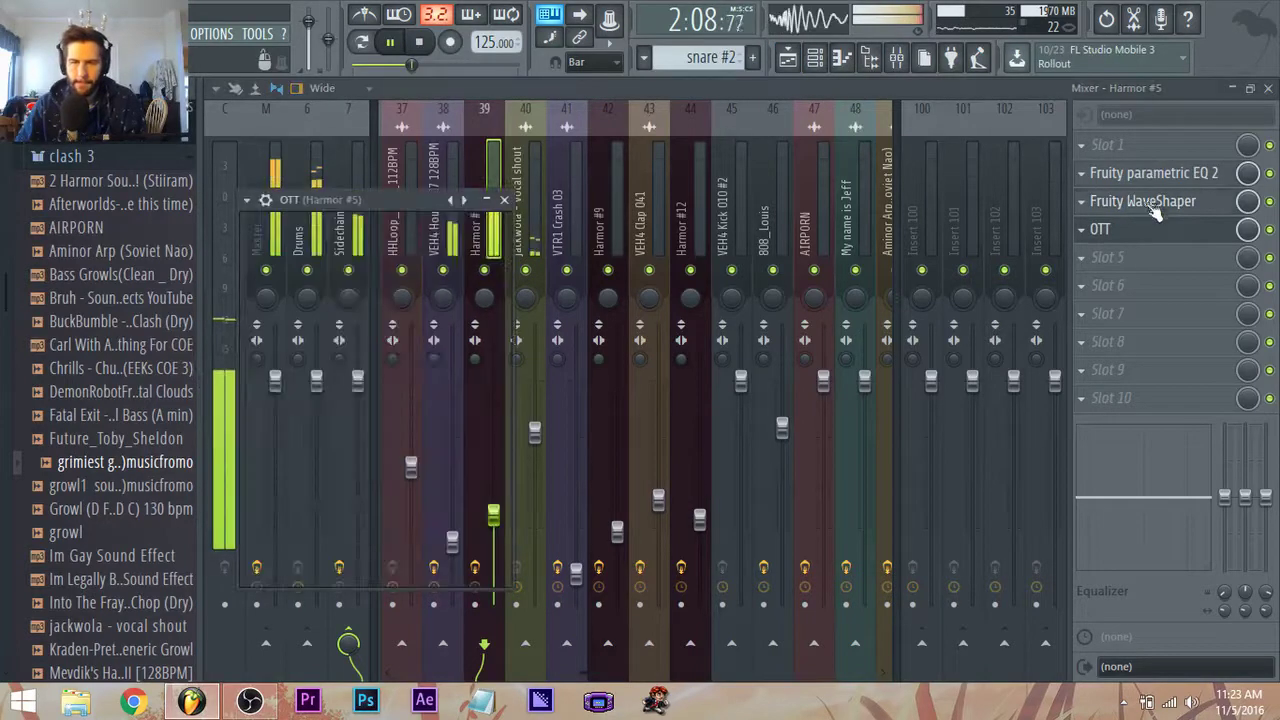
click(1151, 204)
click(1144, 230)
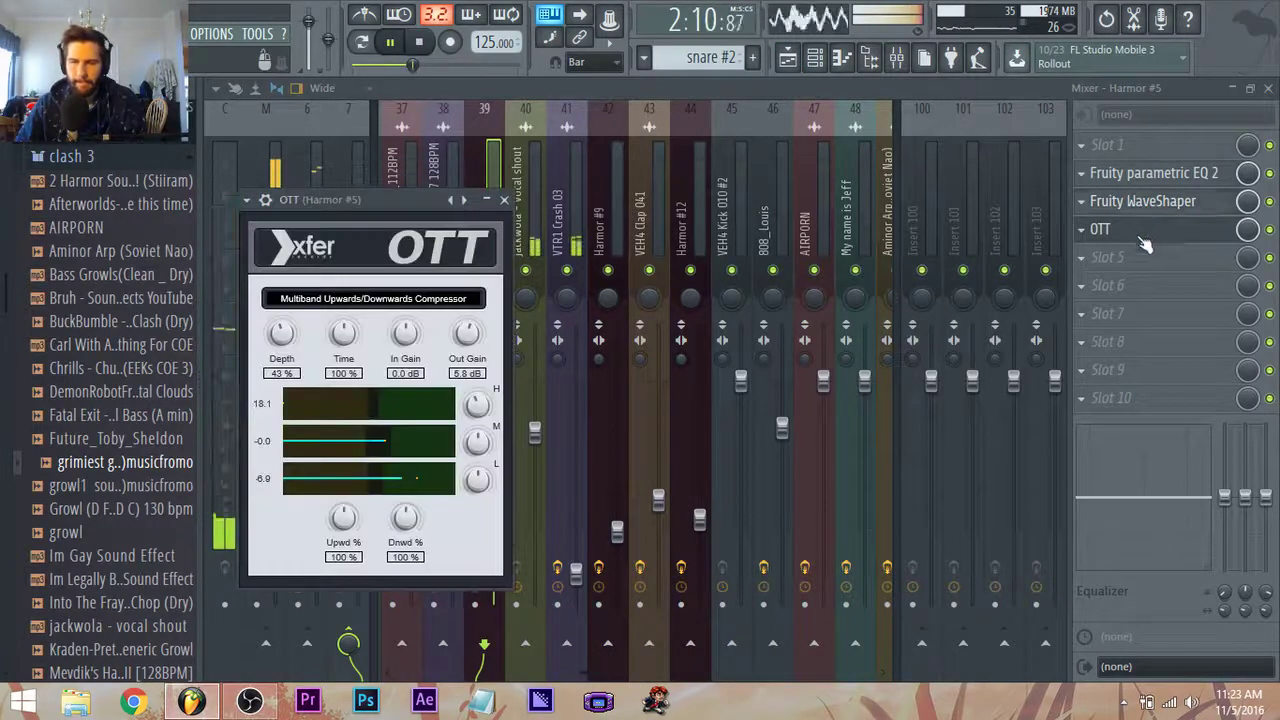
click(1138, 205)
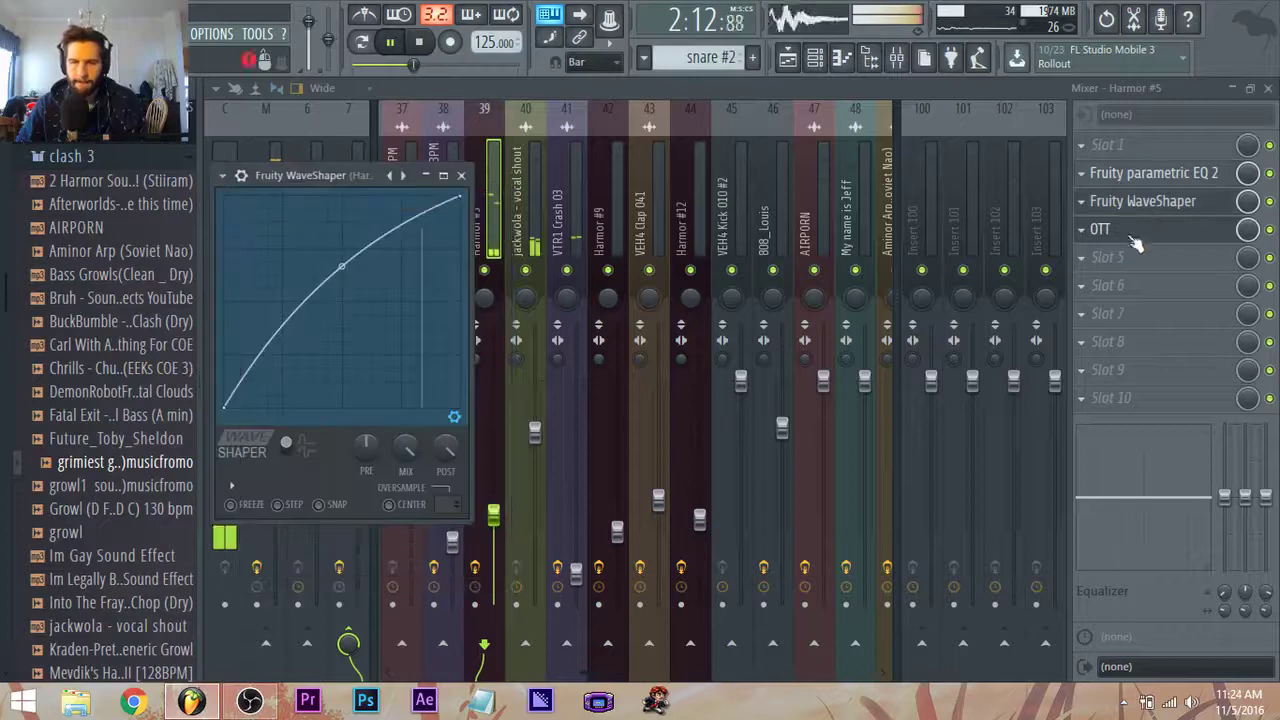
Try a Fruity Delay 2 with an adjusted time offset in slot 5 of the Harmor #5 track, comparing the drop with it bypassed.
click(1084, 256)
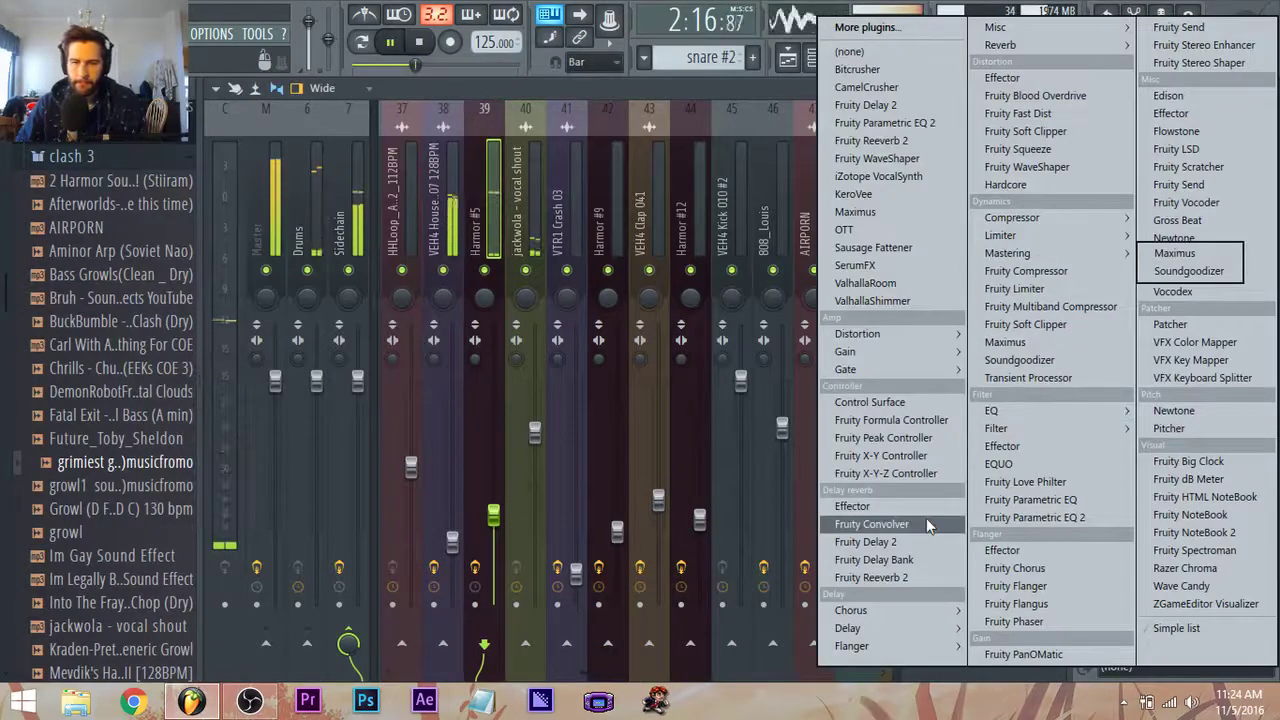
click(890, 541)
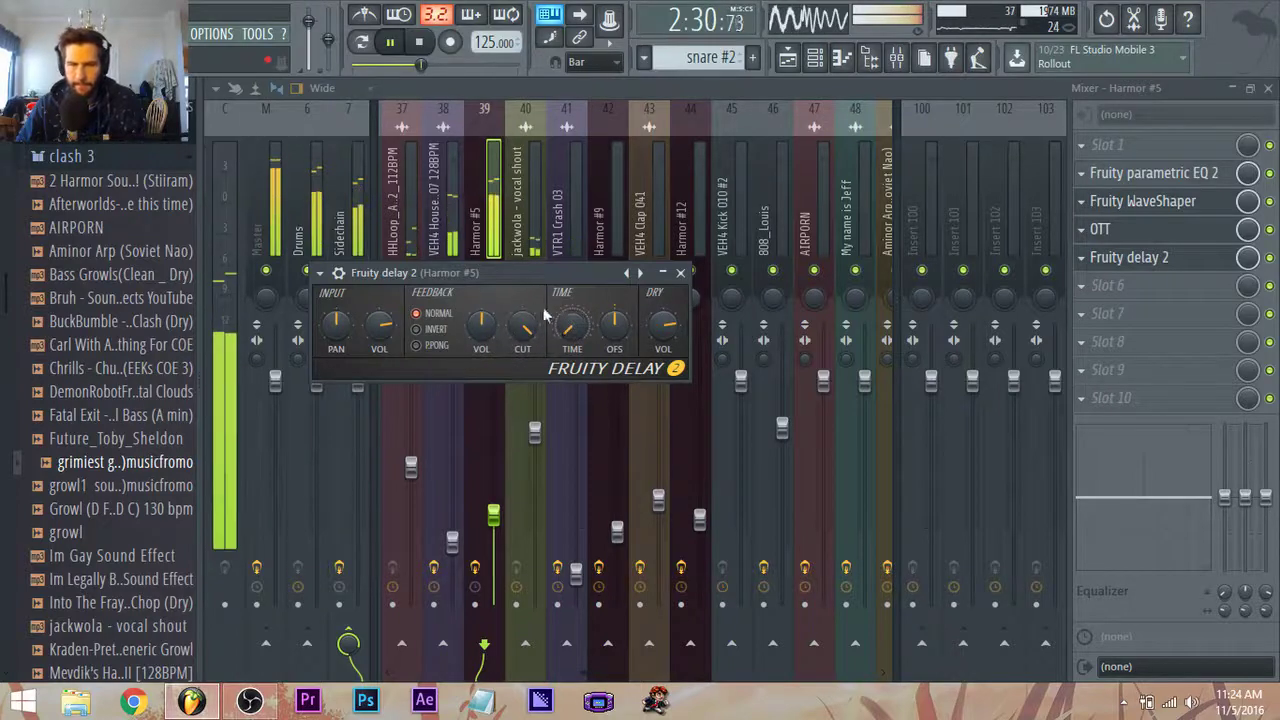
mouse_move(614, 327)
mouse_down()
mouse_move(614, 297)
mouse_move(614, 322)
mouse_up()
right_click(609, 320)
click(629, 329)
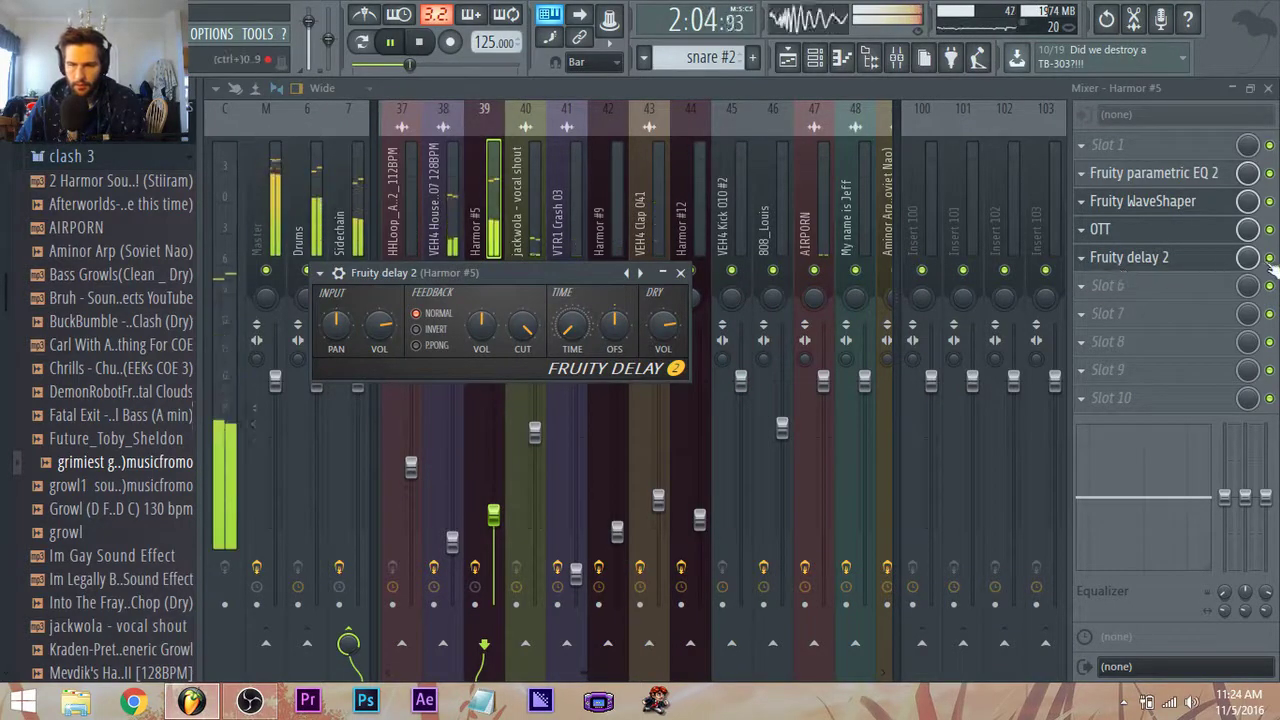
click(1270, 259)
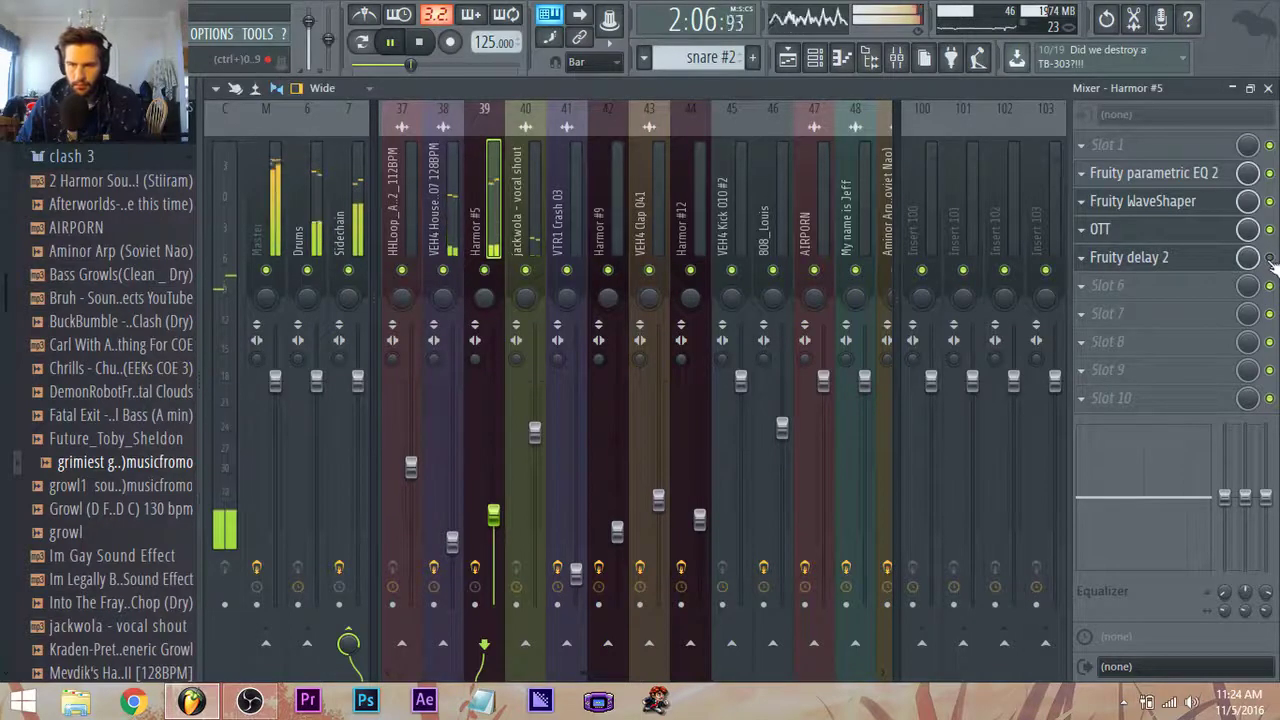
Stop playback and remove Fruity Delay 2 from slot 5 of the Harmor #5 mixer track.
key(space)
click(1083, 262)
mouse_move(1088, 271)
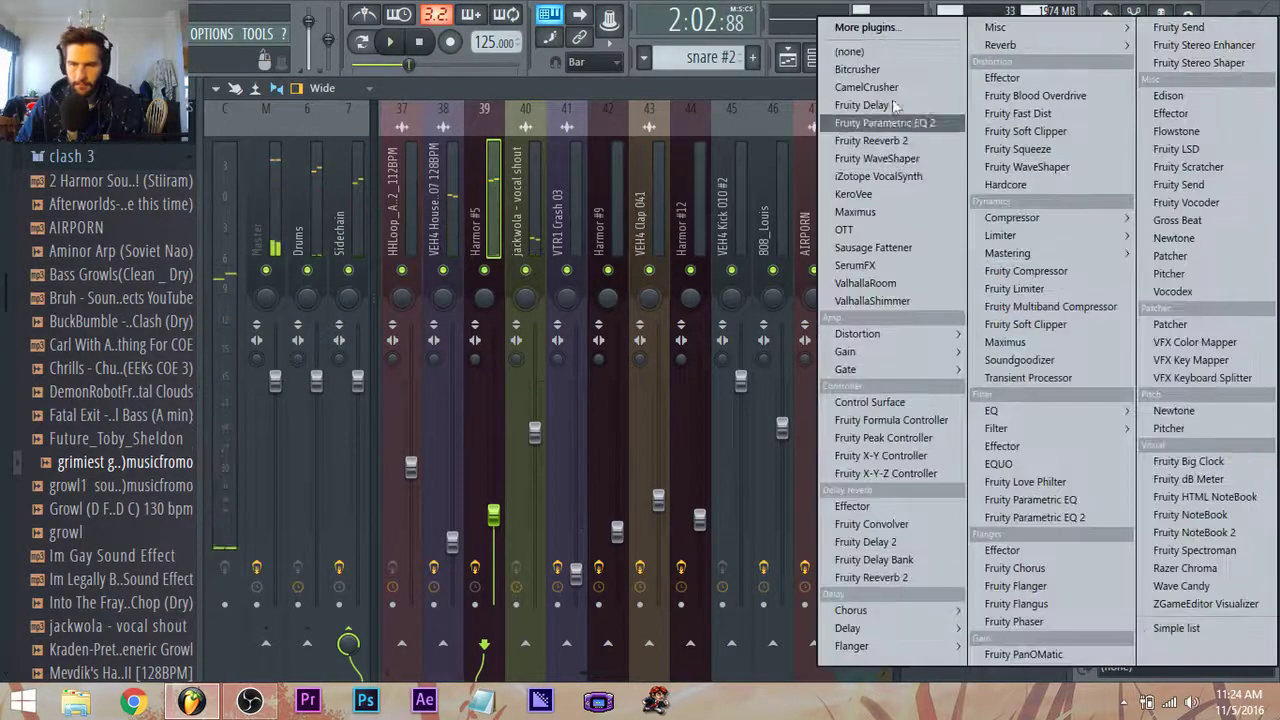
click(881, 50)
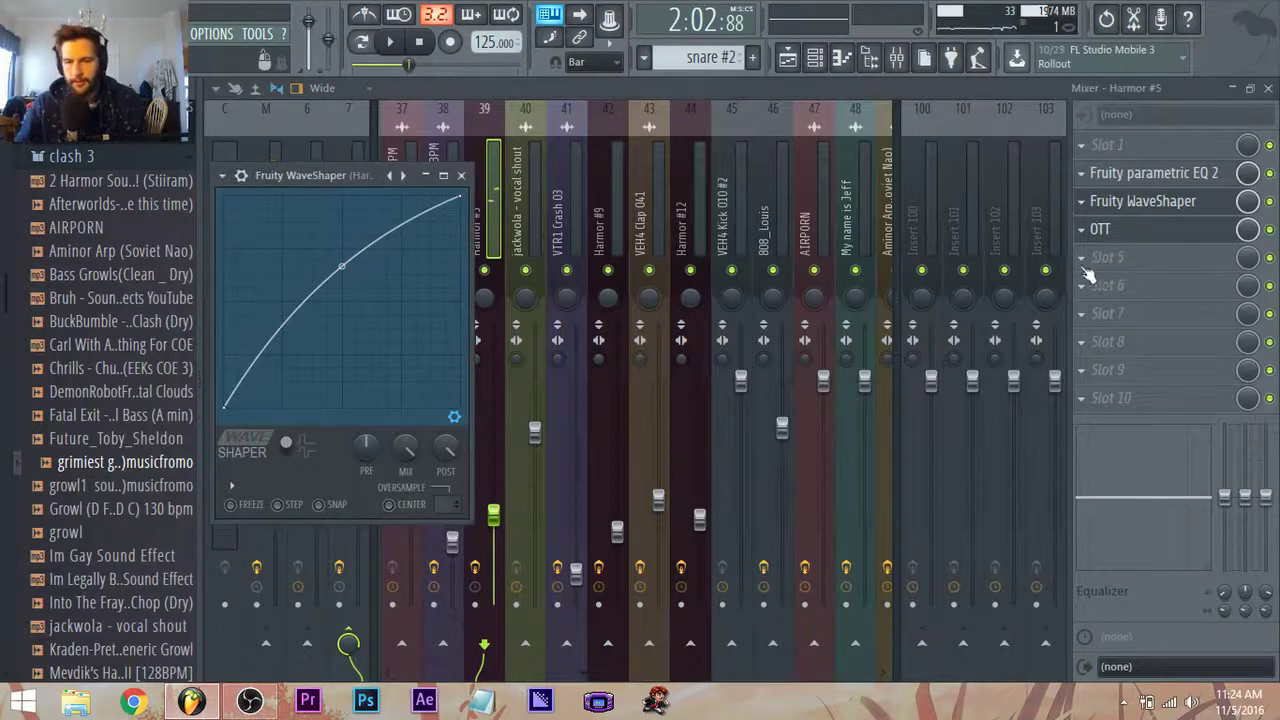
Add Soundgoodizer to slot 5 of the Harmor #5 mixer track and compare the drop with it bypassed and enabled.
click(1084, 262)
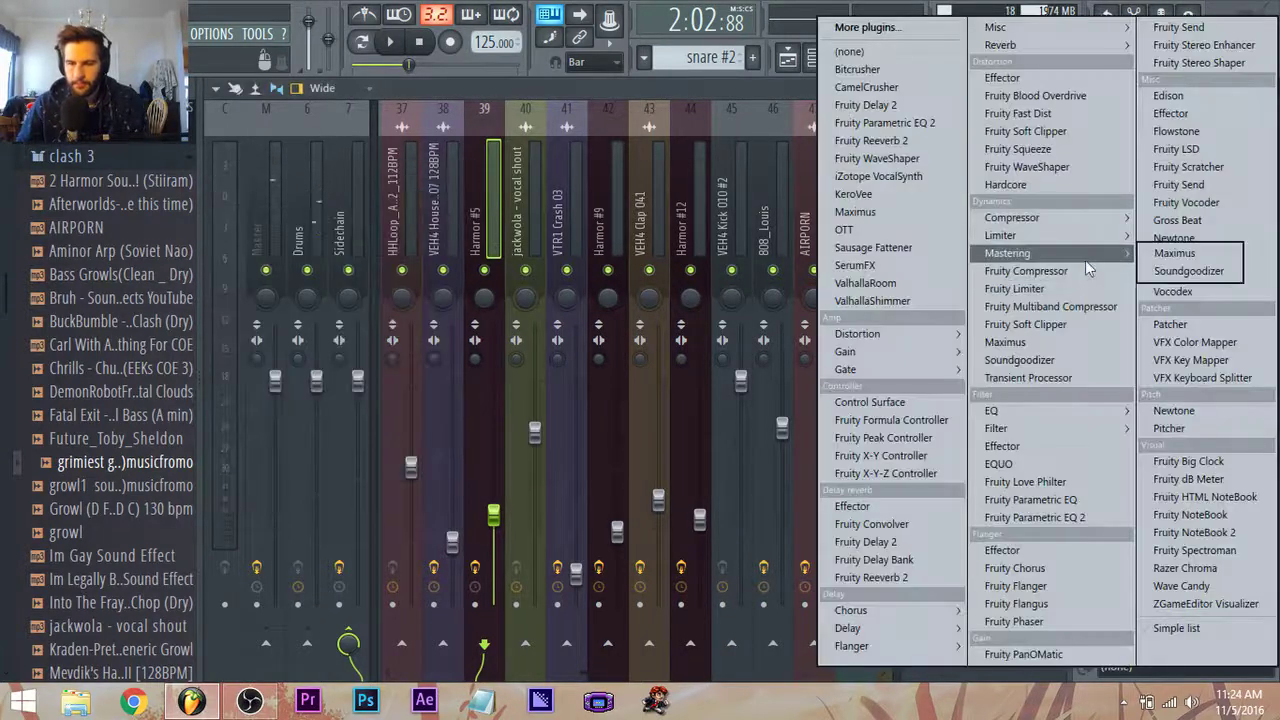
click(1054, 360)
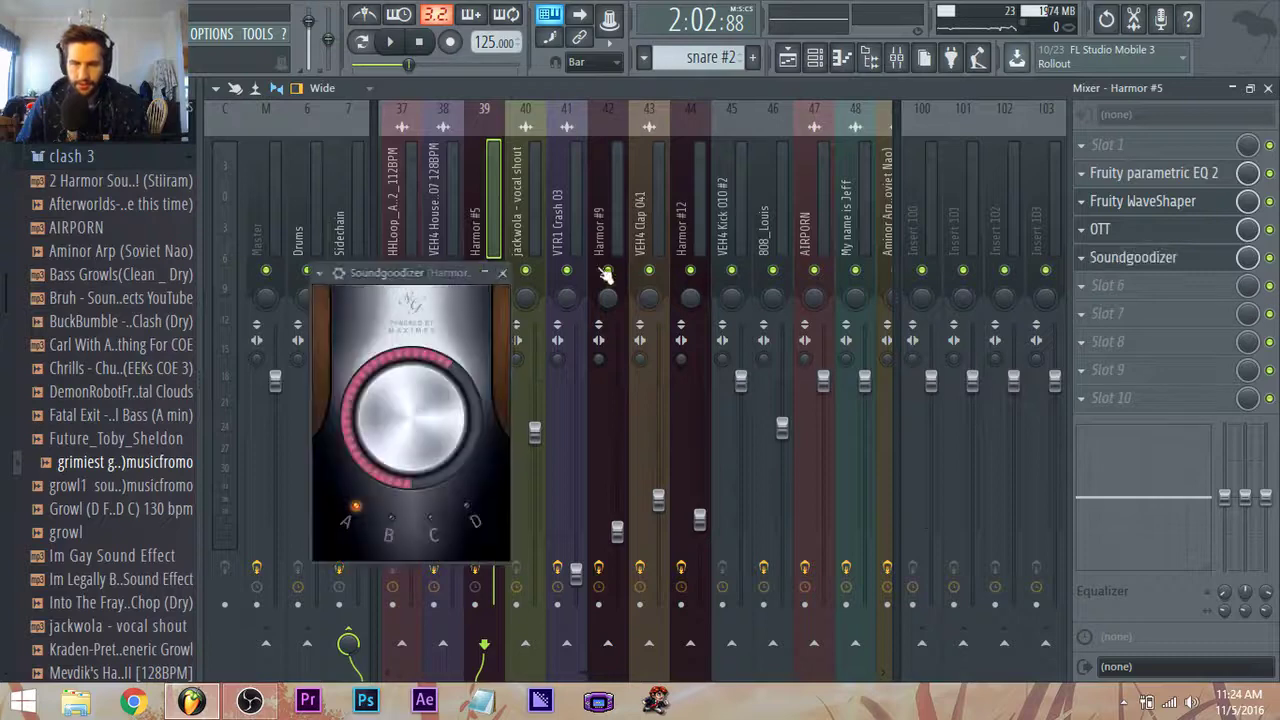
key(space)
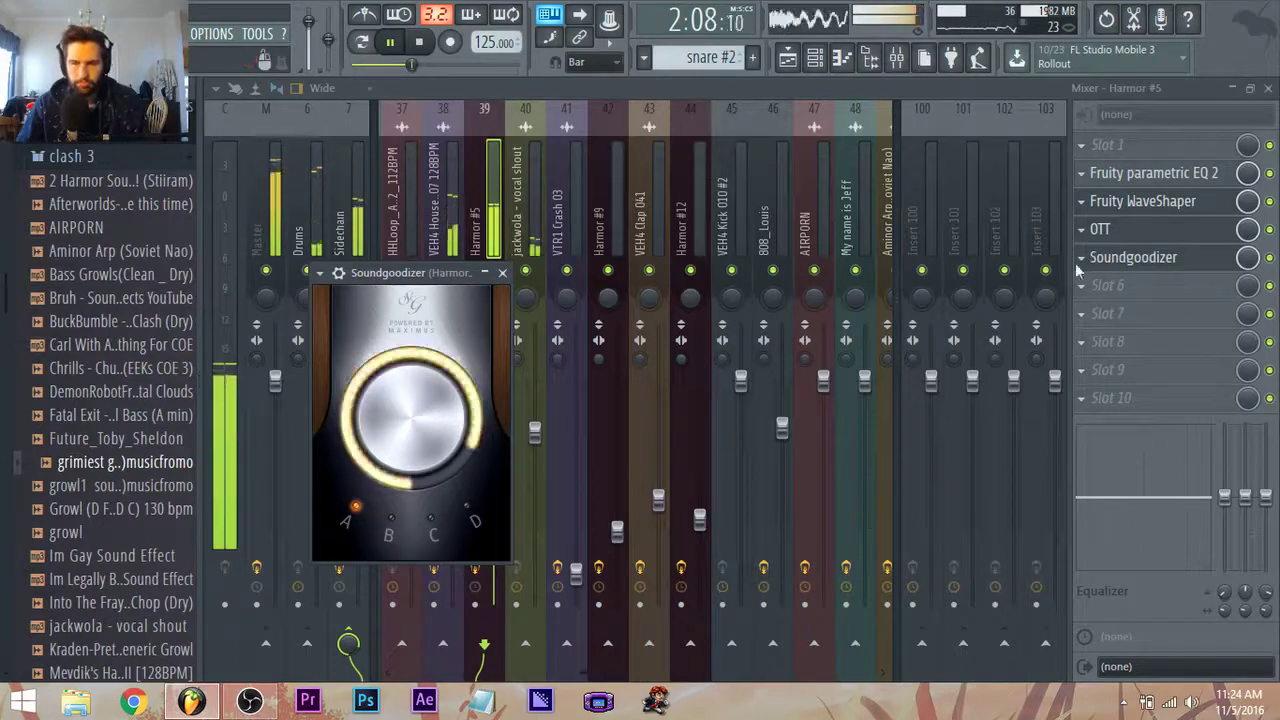
click(502, 273)
click(1270, 259)
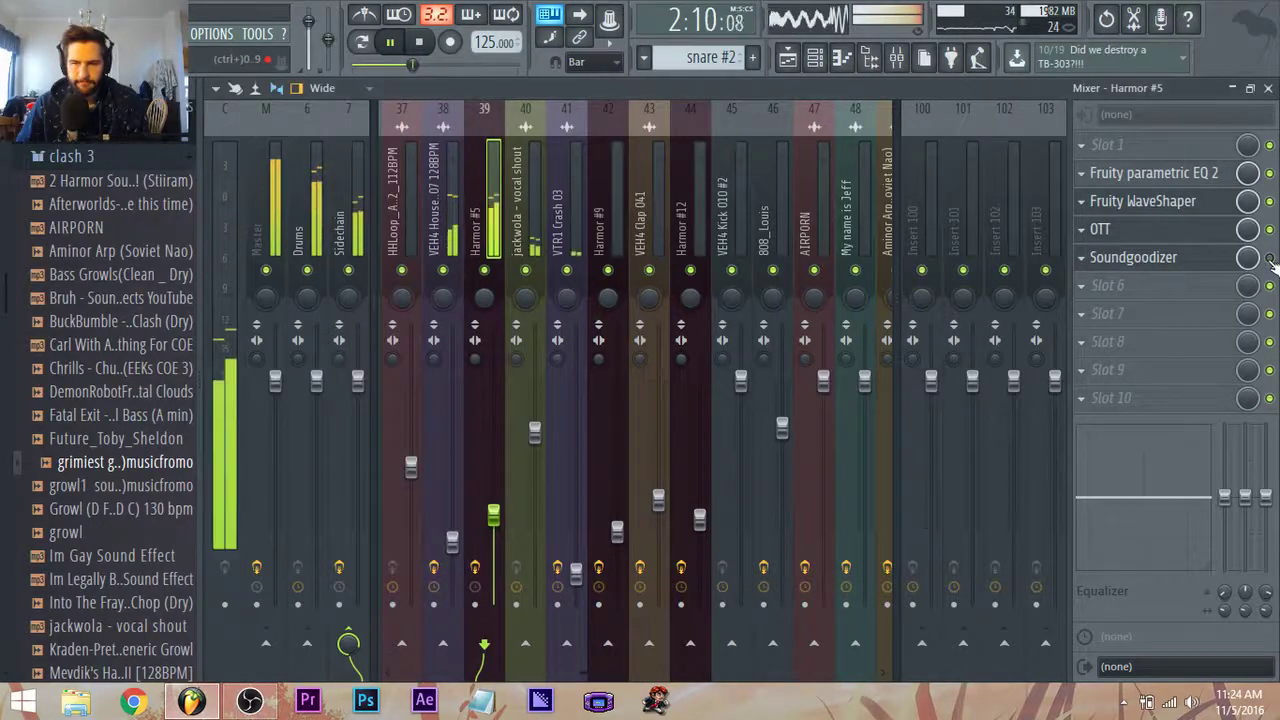
click(1270, 260)
click(1170, 267)
click(1166, 262)
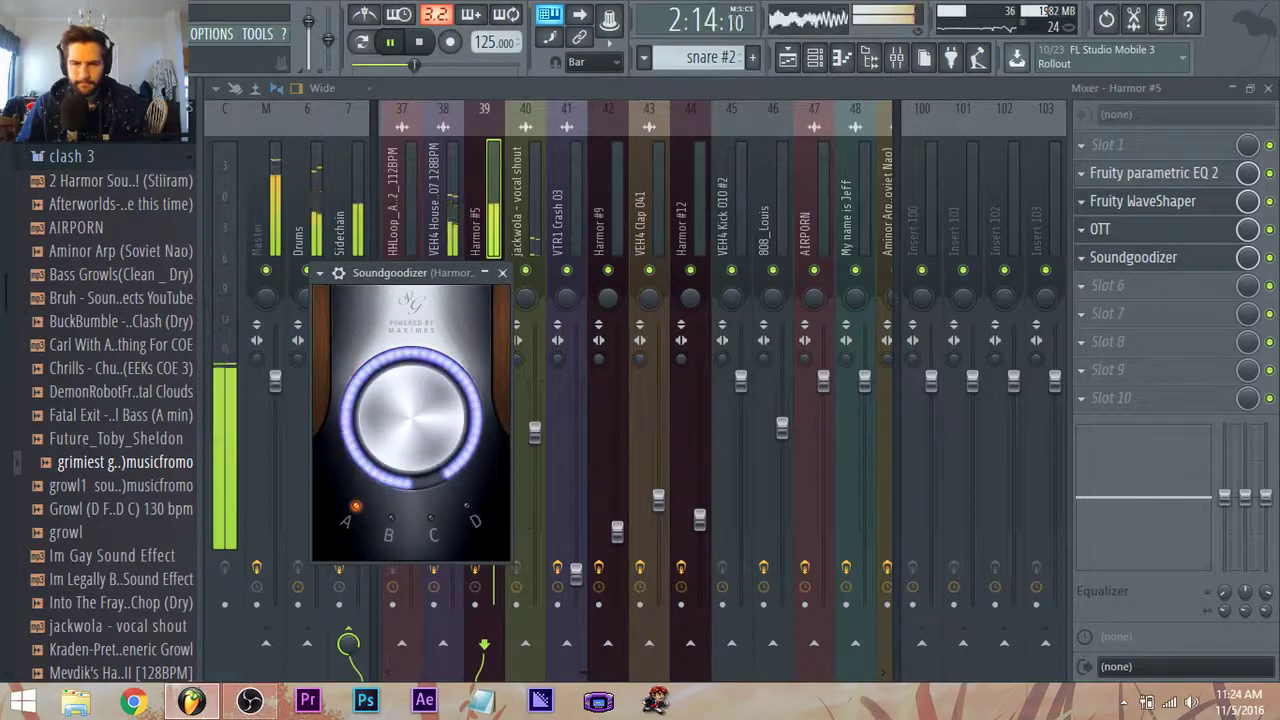
Play the drop in the playlist from just before bar 73, stop, and open the glitch pattern's vox chop notes.
click(265, 205)
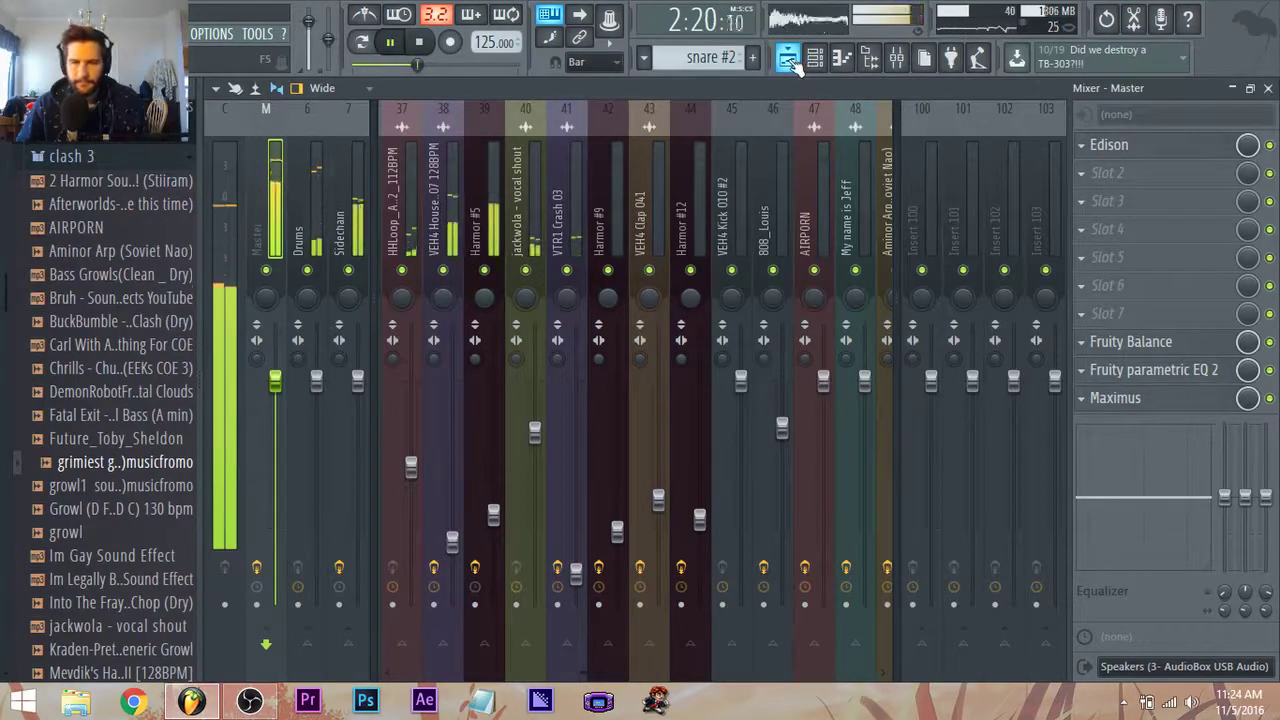
click(788, 60)
scroll(697, 557, up, 2)
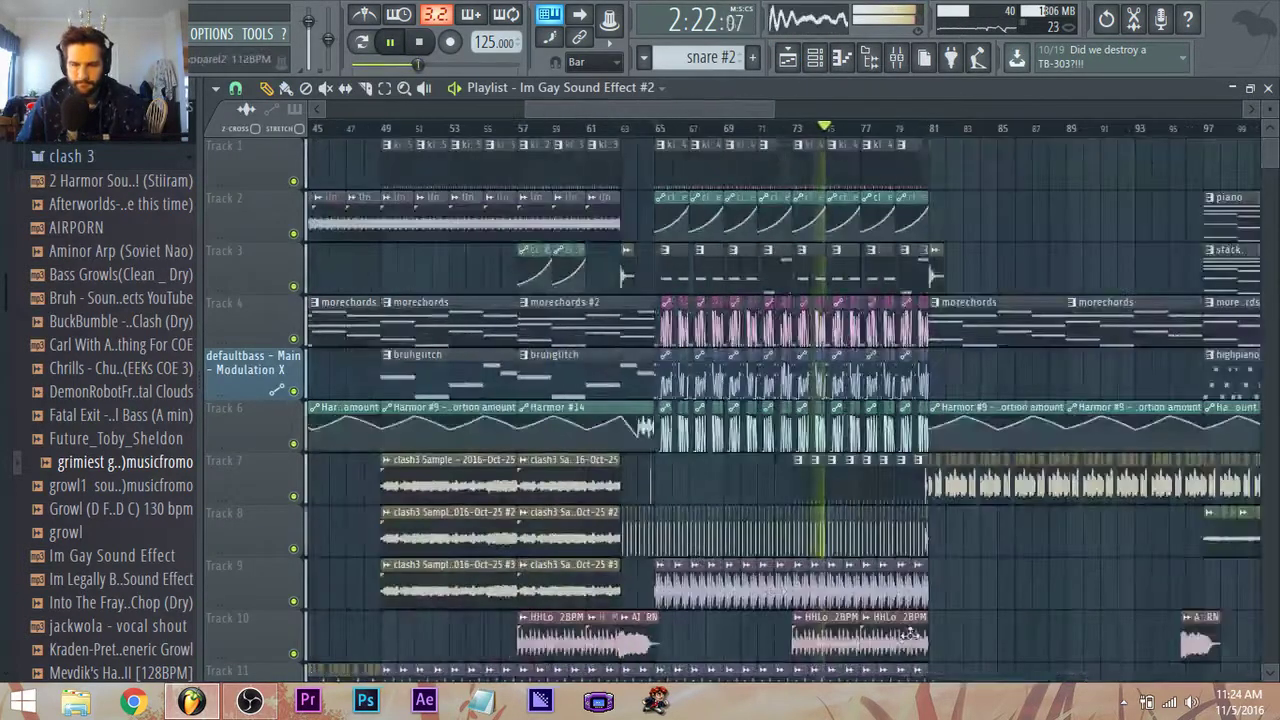
scroll(698, 570, down, 3)
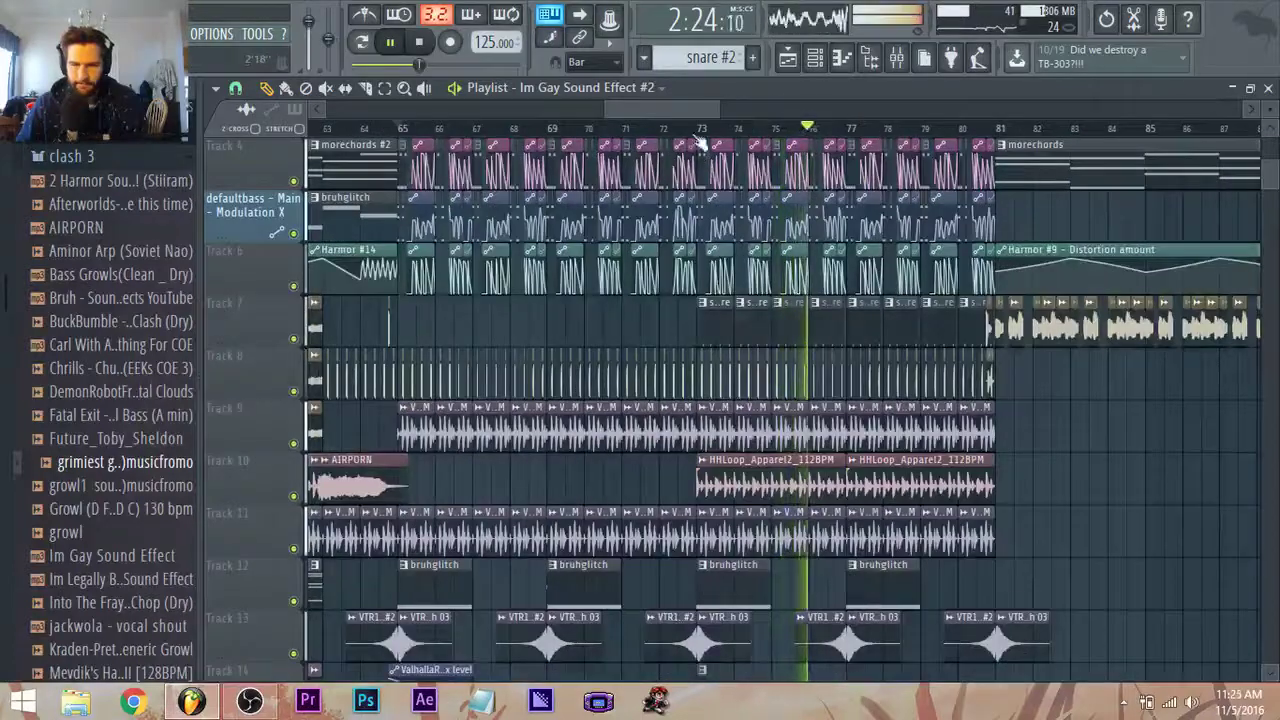
scroll(700, 584, down, 4)
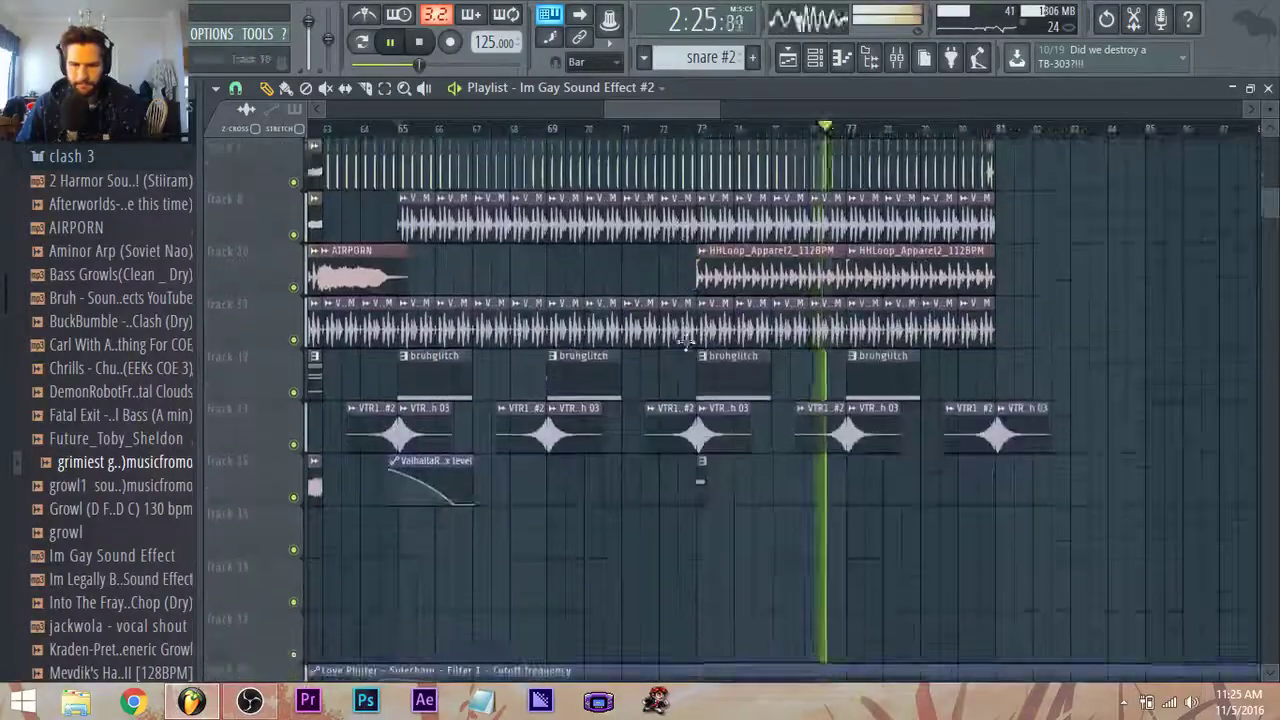
click(679, 130)
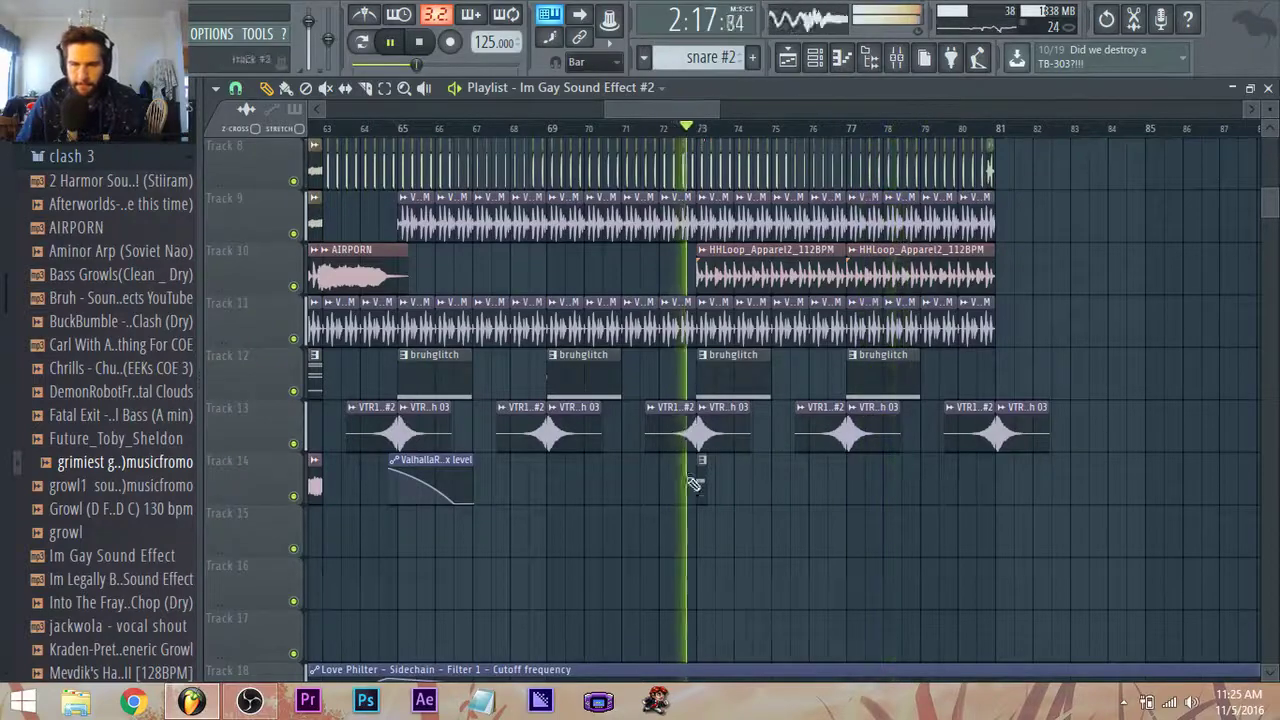
scroll(694, 500, up, 3)
key(space)
double_click(730, 495)
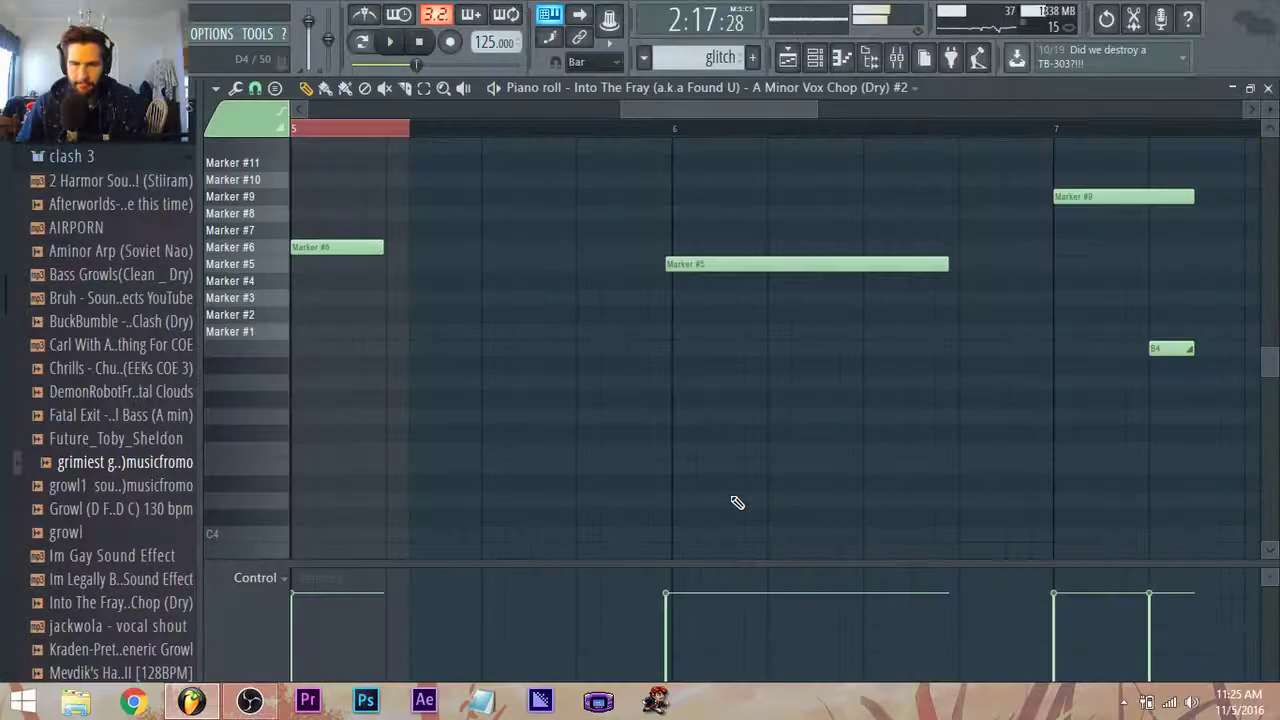
Find the Into The Fray vox chop #2 track in the mixer during playback and lower its volume fader.
click(899, 61)
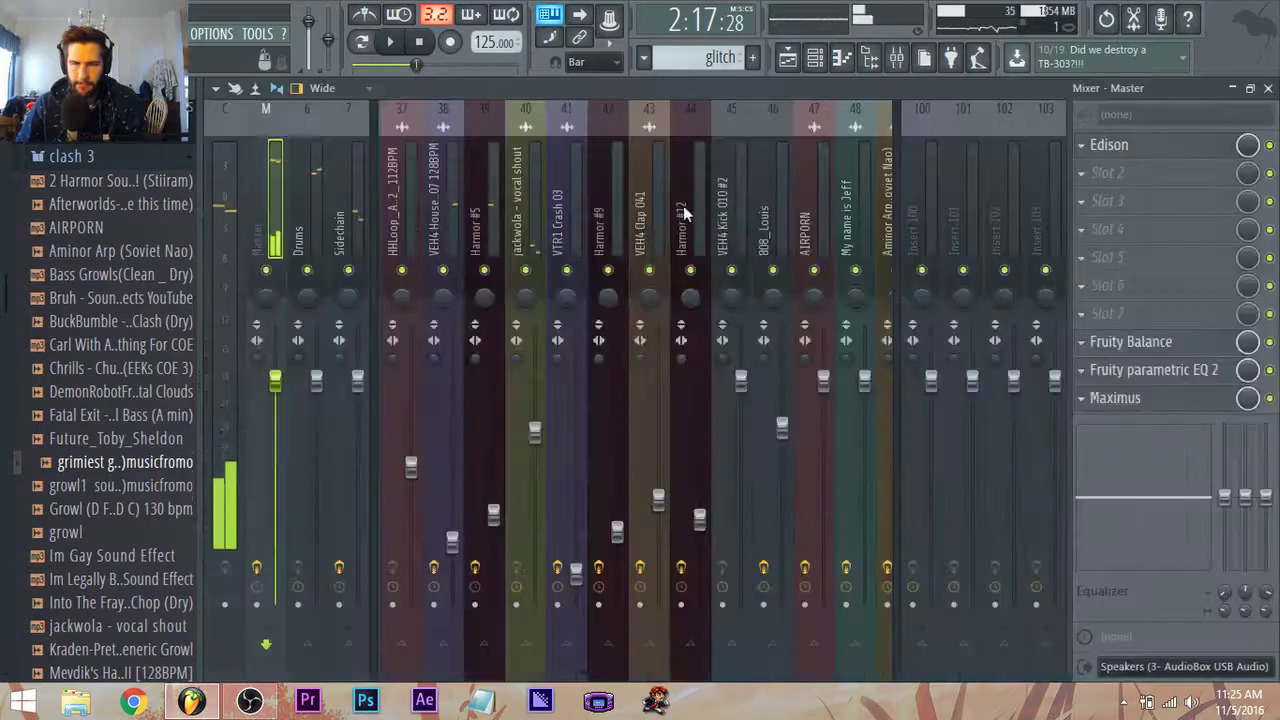
scroll(683, 205, left, 3)
key(space)
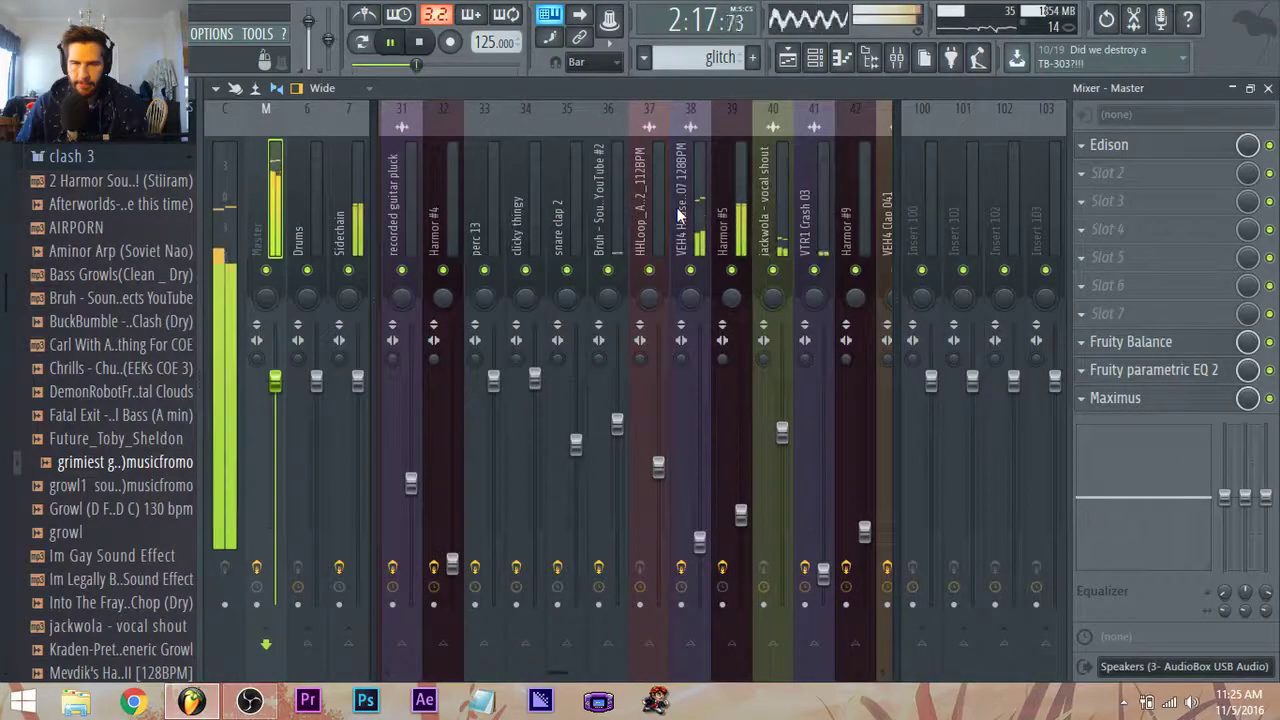
scroll(757, 200, right, 5)
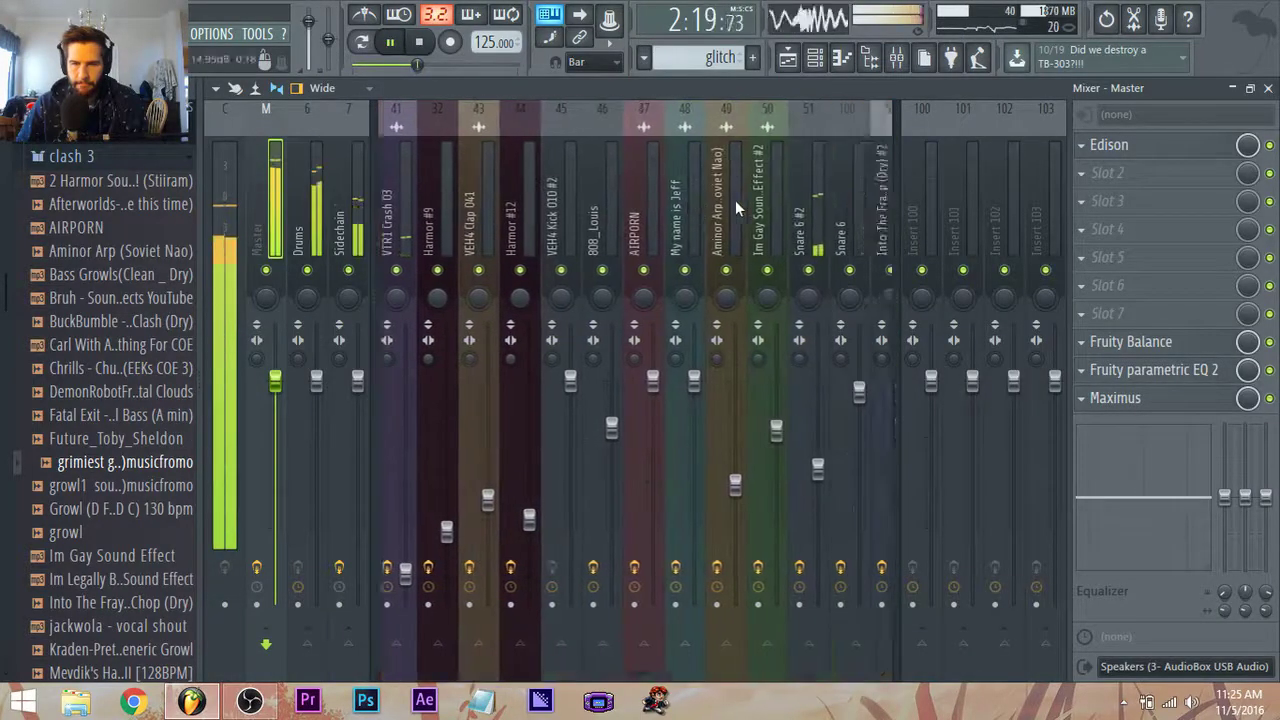
scroll(737, 208, right, 3)
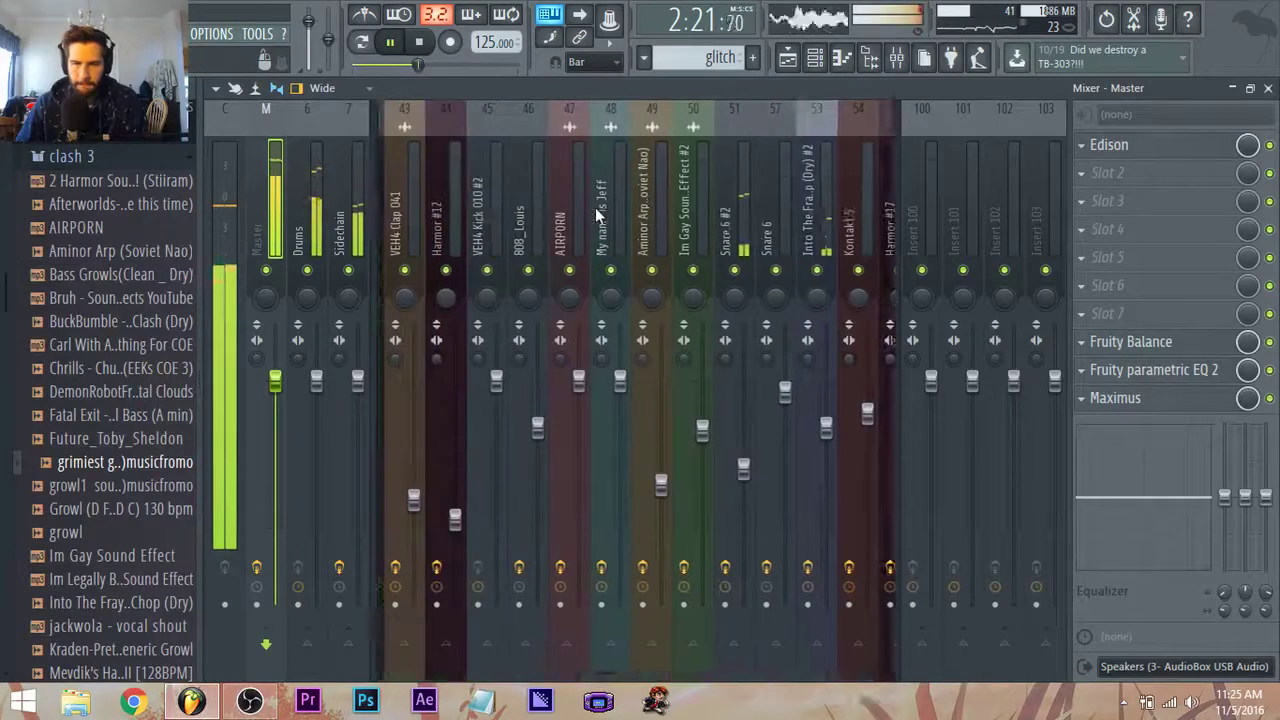
scroll(595, 207, left, 9)
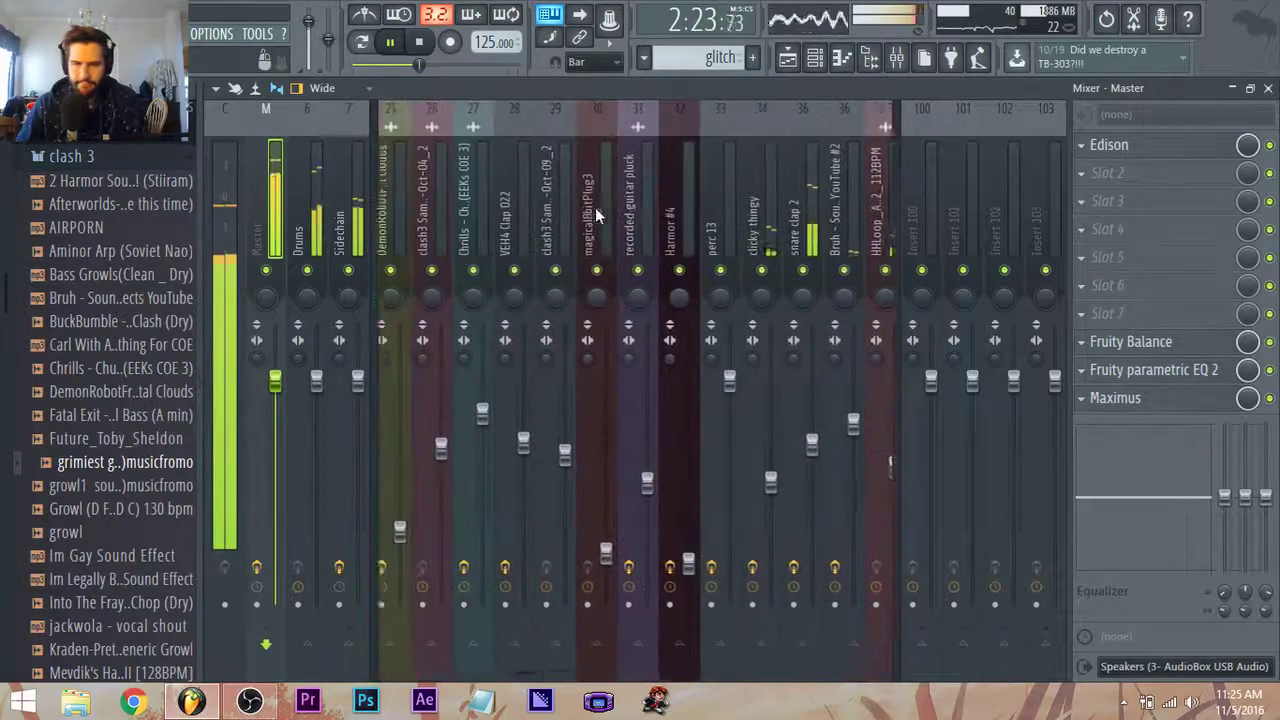
scroll(595, 207, left, 6)
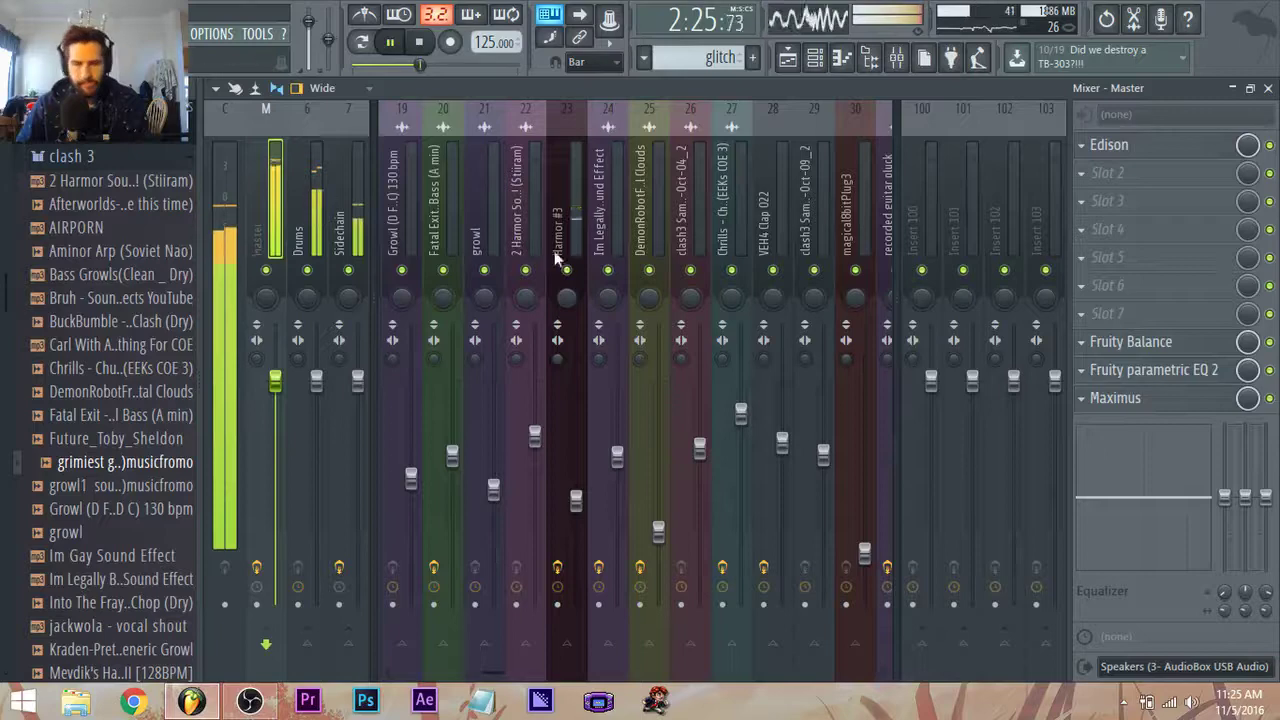
scroll(549, 223, right, 3)
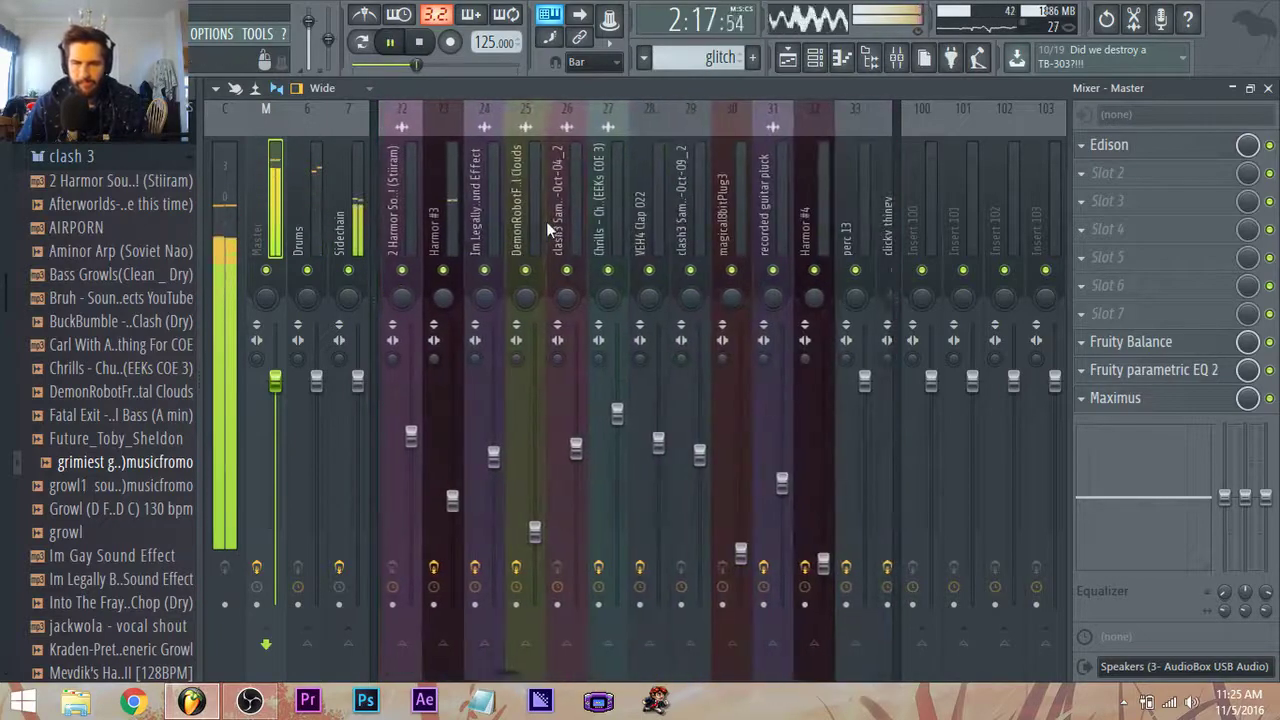
scroll(546, 221, right, 11)
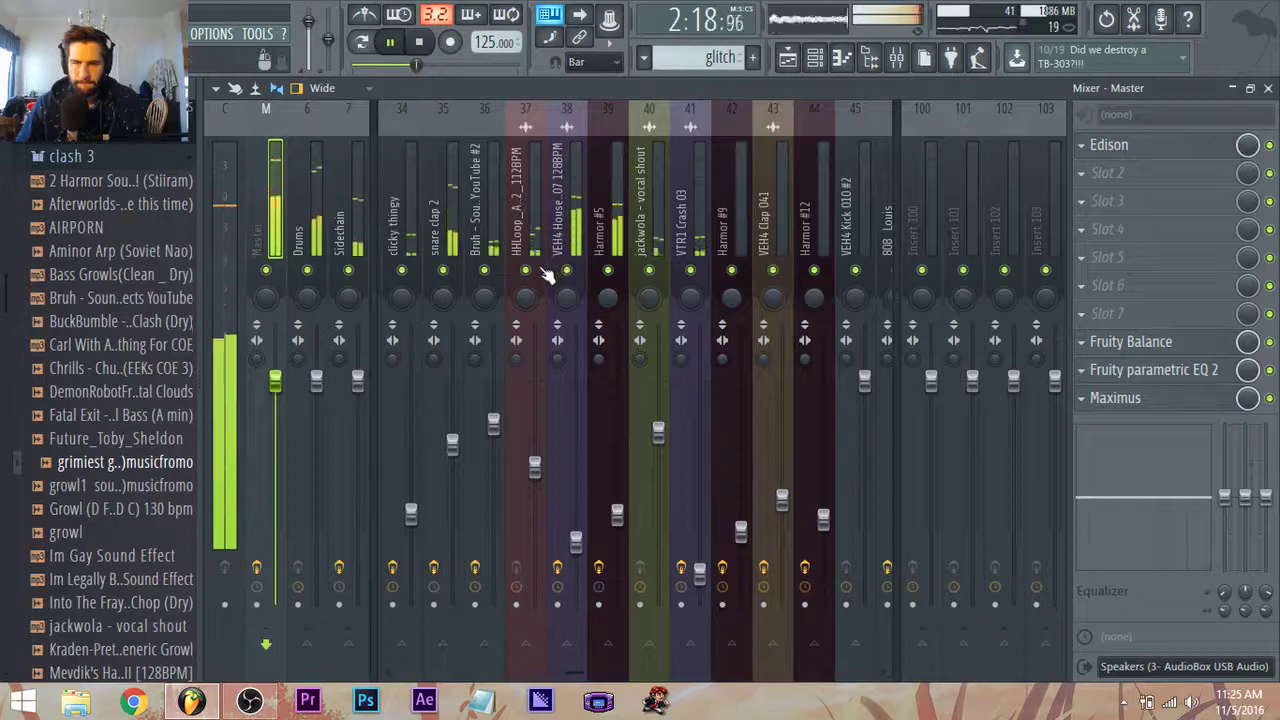
scroll(553, 255, right, 9)
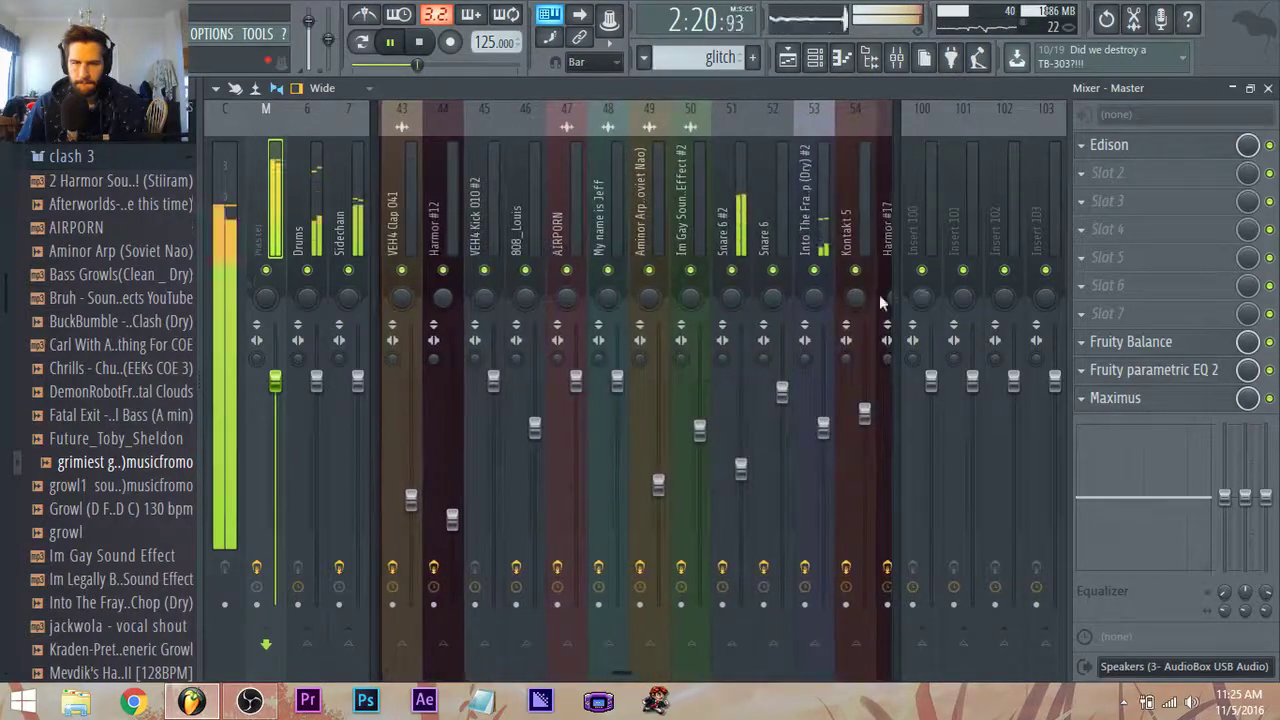
click(824, 422)
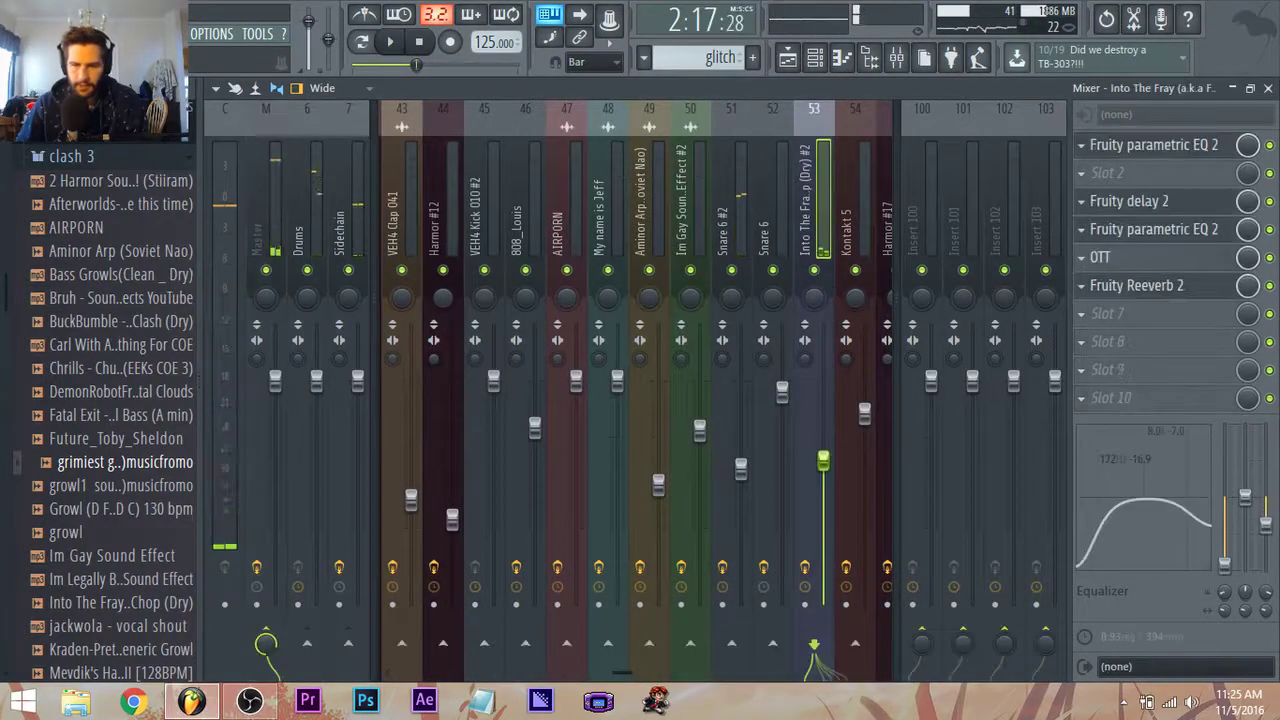
drag(823, 425, 823, 485)
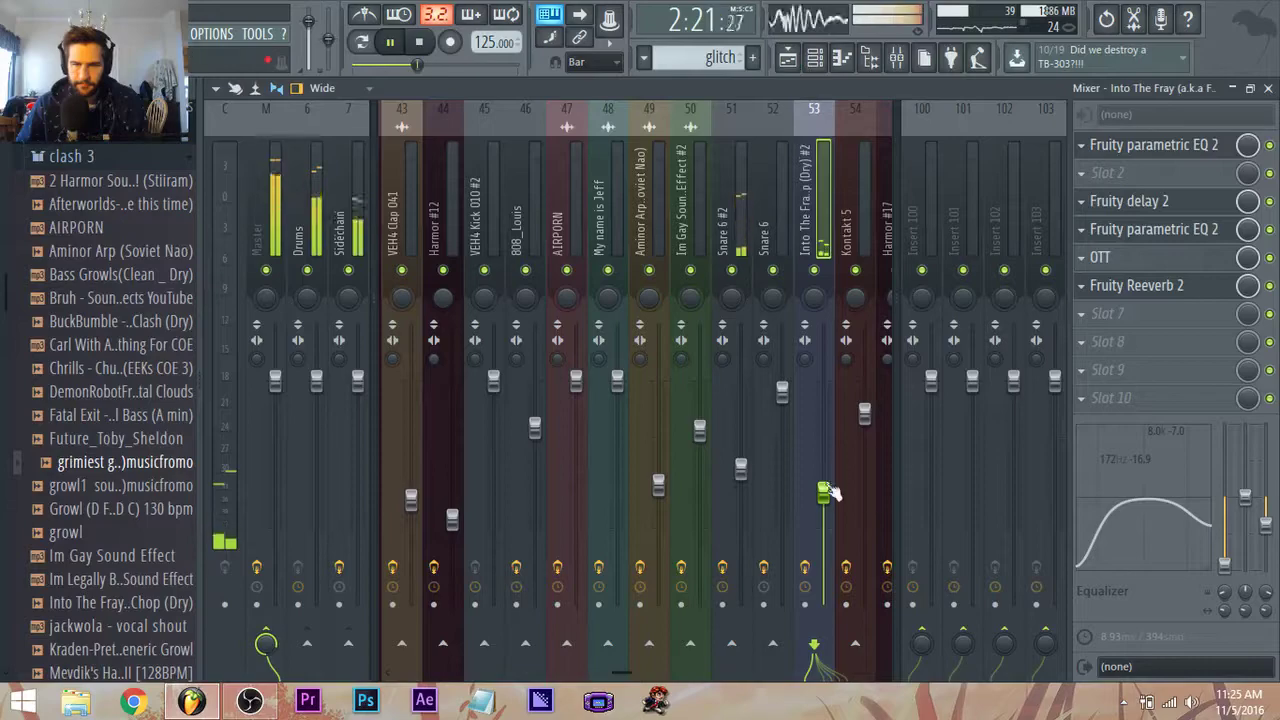
Play the arrangement from around bar 49, and restart it from the beginning of the song.
click(789, 68)
key(space)
scroll(768, 316, down, 6)
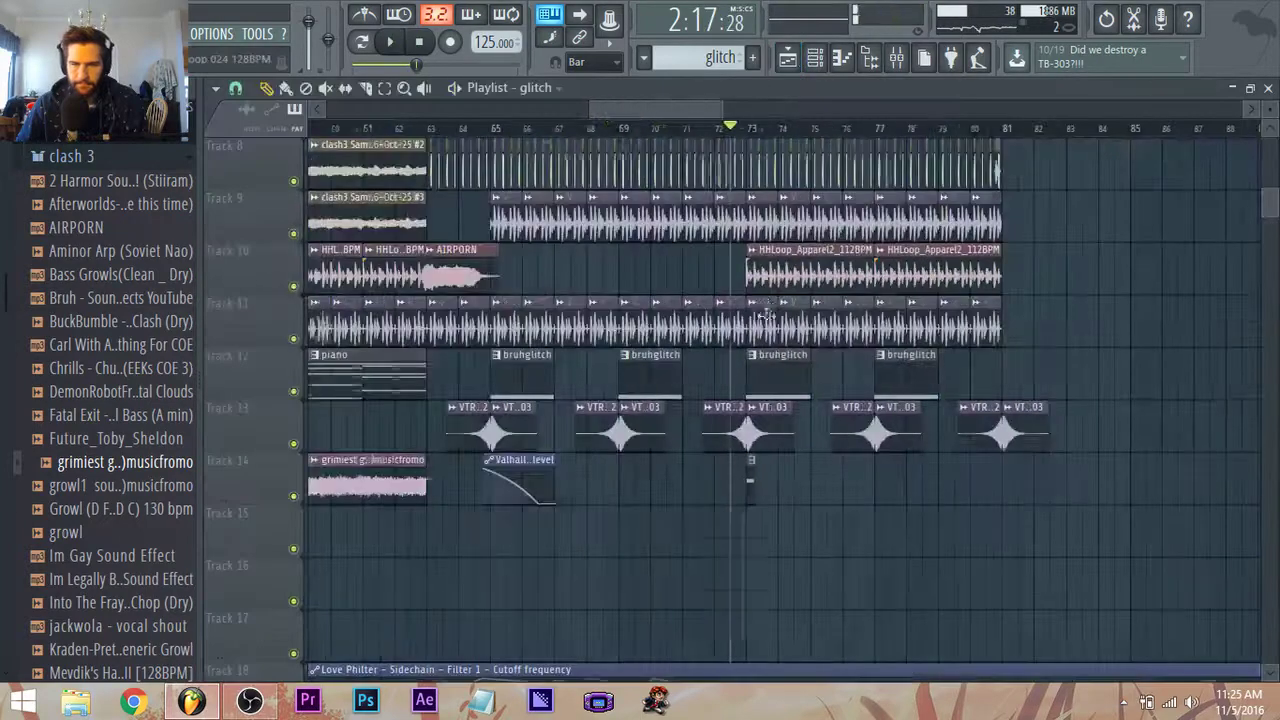
click(457, 130)
key(space)
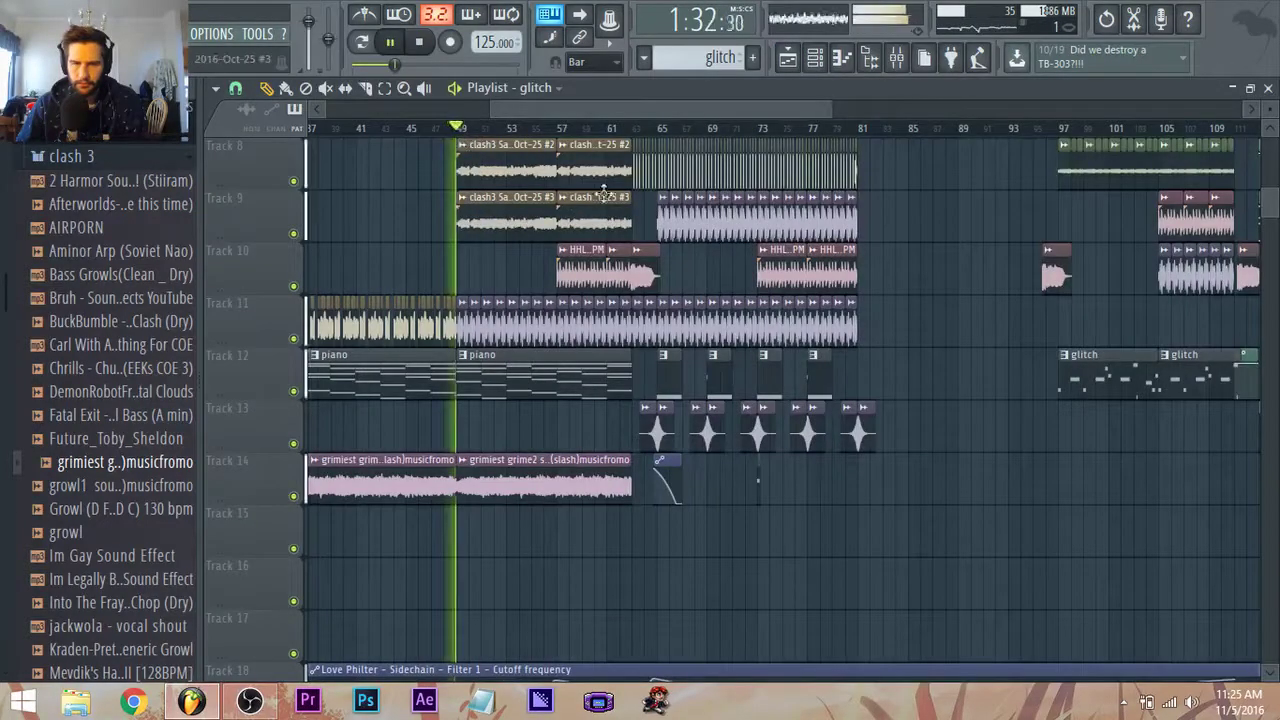
scroll(427, 220, down, 4)
click(311, 129)
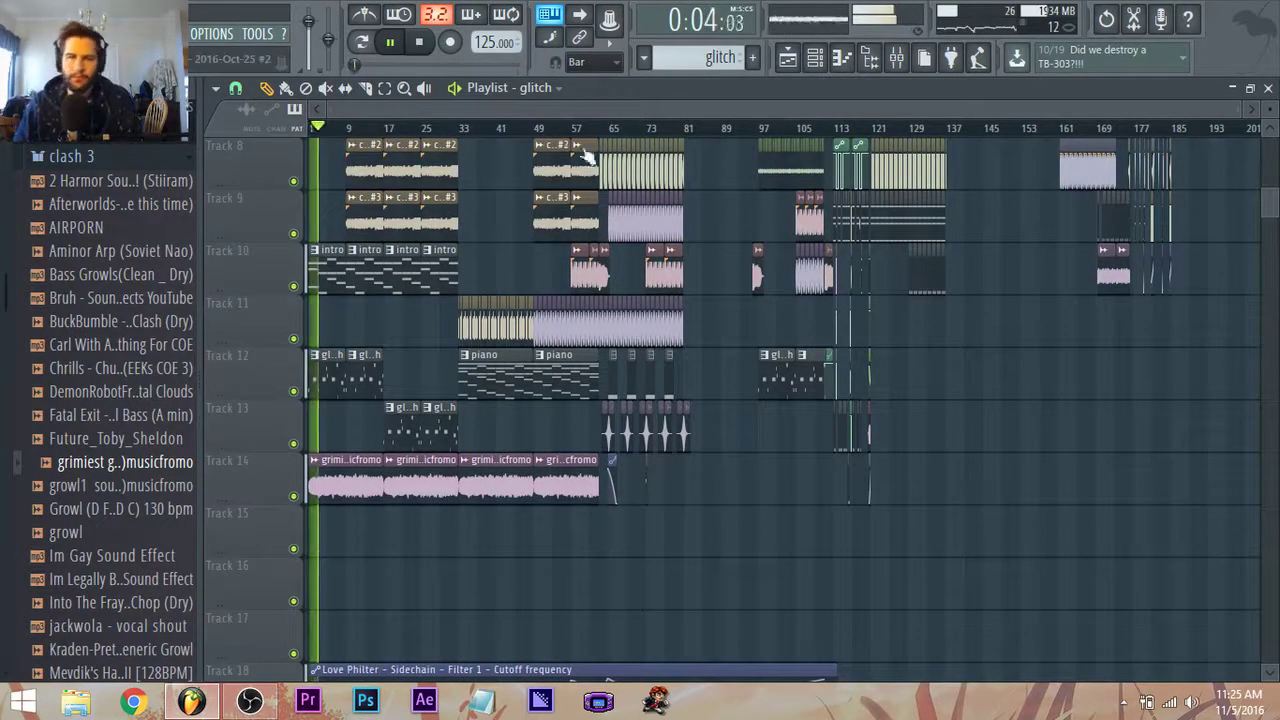
Move the second Fruity parametric EQ 2 on the Into The Fray vox chop track below Fruity Reeverb 2 and open it.
click(872, 60)
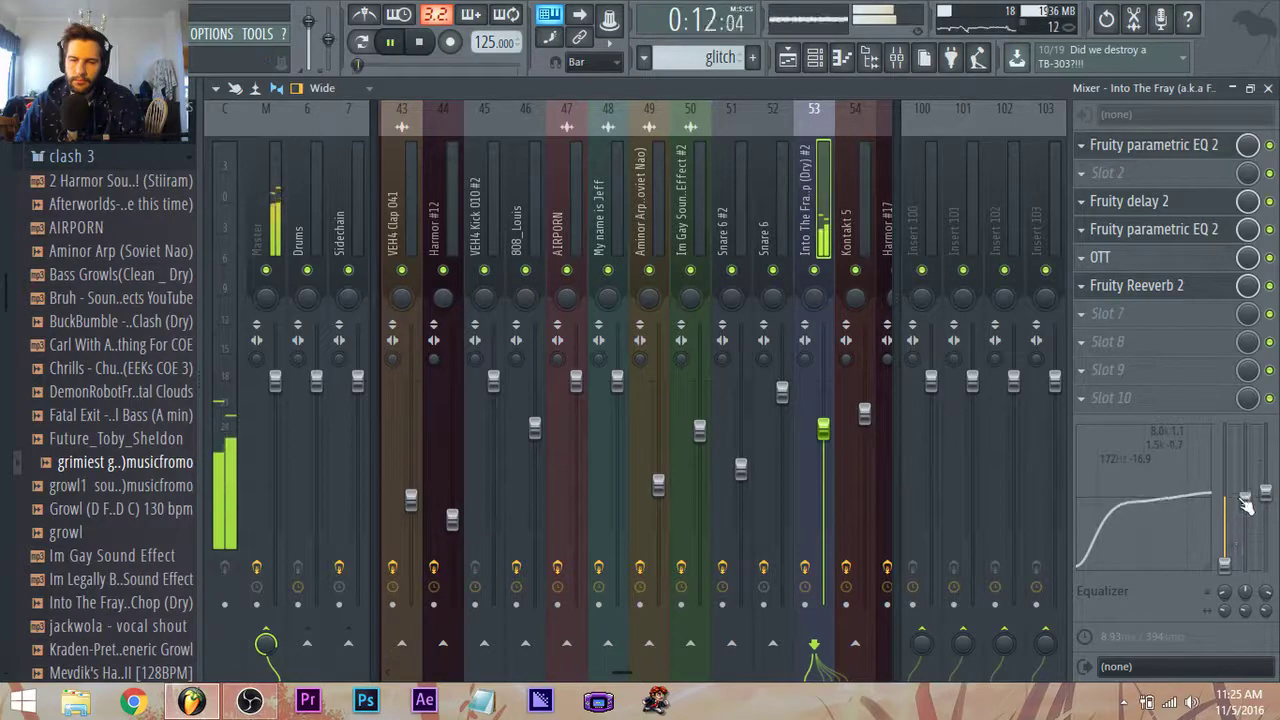
drag(1122, 245, 1122, 293)
click(1122, 290)
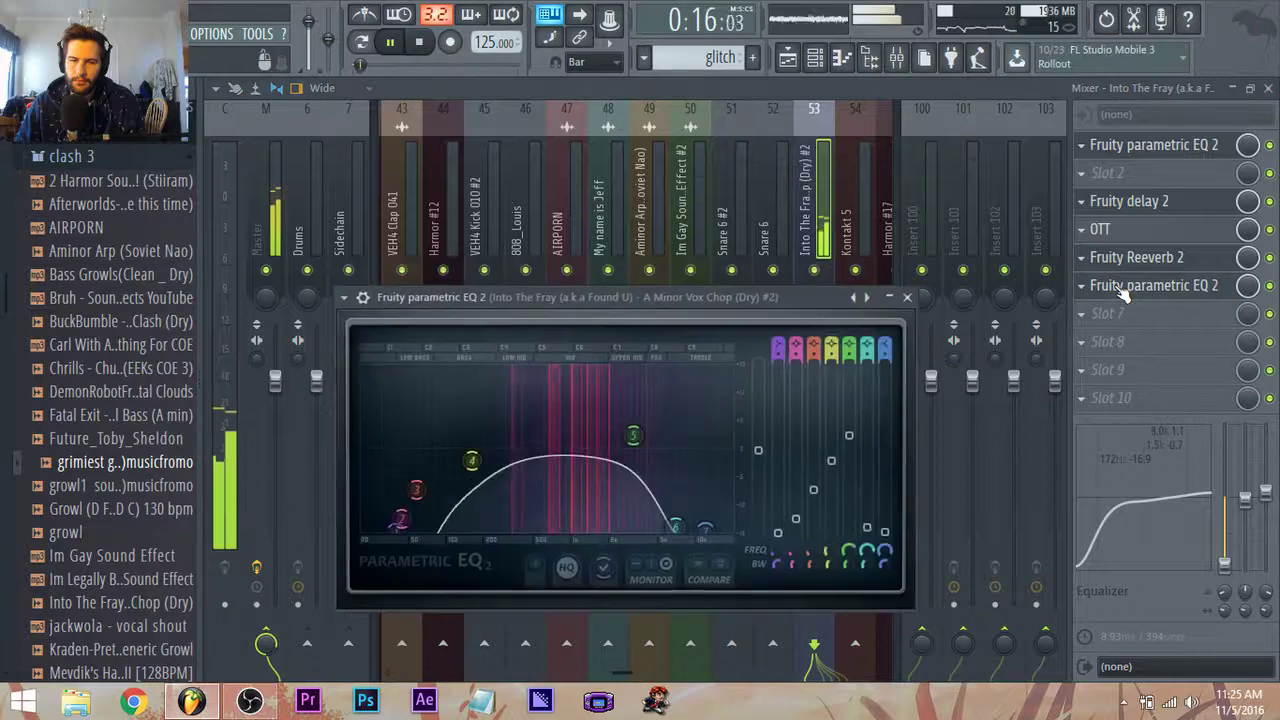
Reshape the vox chop EQ by opening up bands 6 and 7, lowering band 4, and flattening band 5 at a lower frequency.
drag(724, 543, 674, 516)
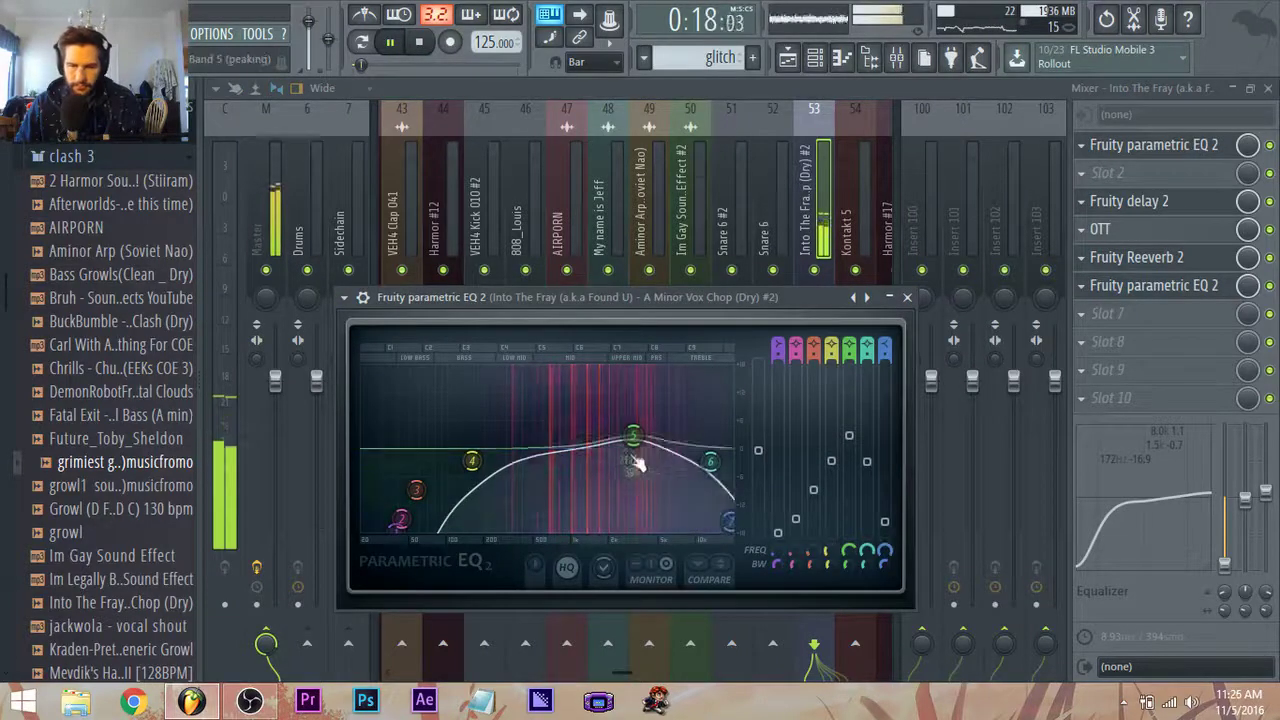
drag(473, 462, 487, 492)
drag(627, 461, 566, 450)
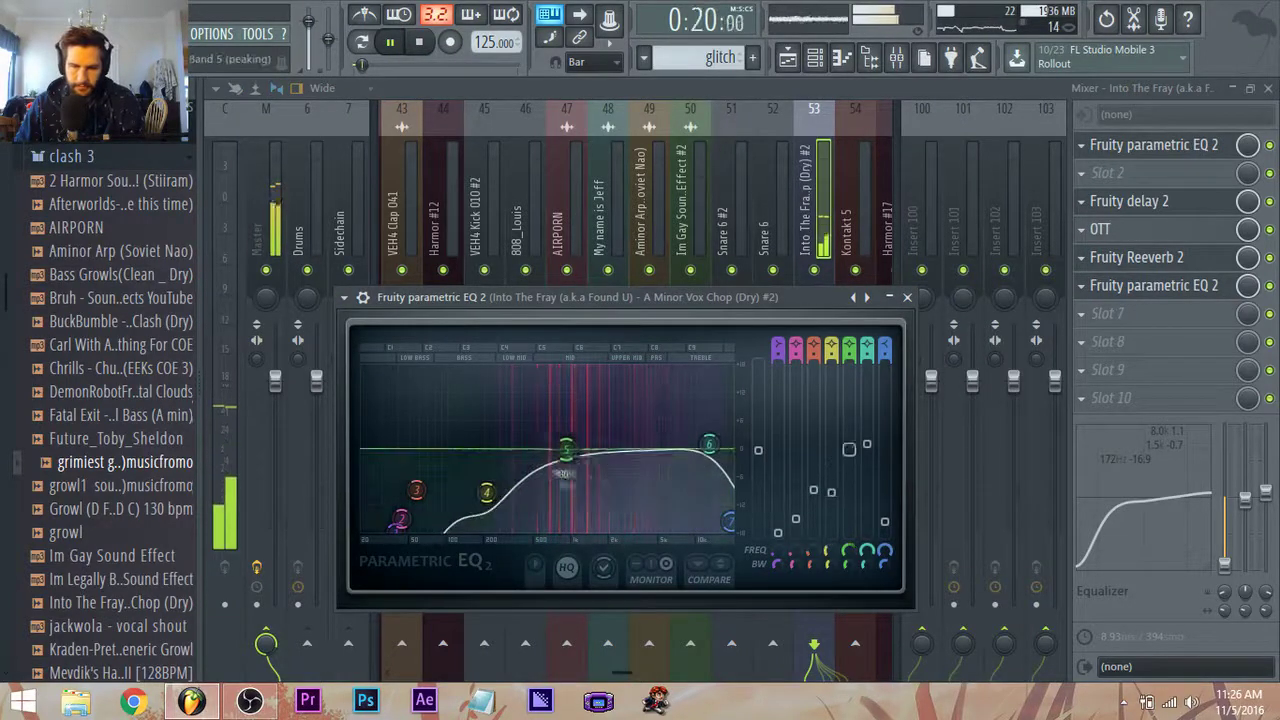
Fine-tune the vox chop EQ with a slight band 6 boost around 13 kHz and band 5 brought back close to flat.
drag(709, 443, 709, 434)
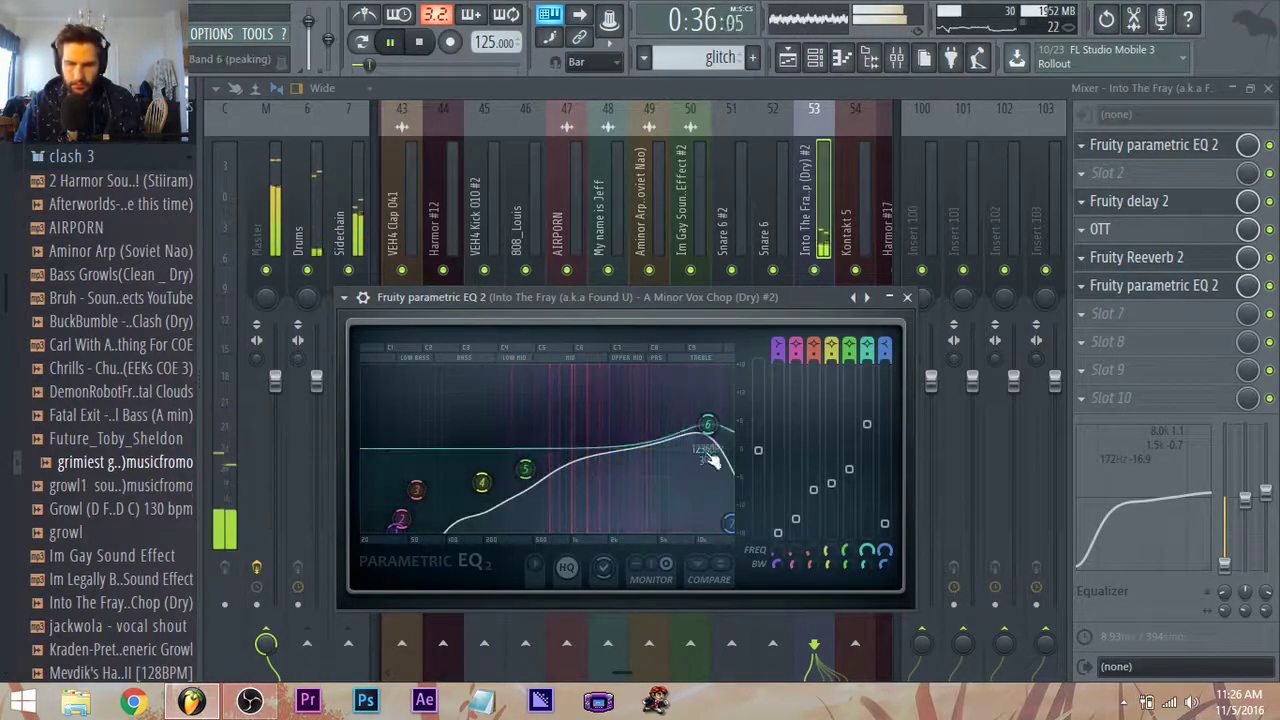
drag(708, 424, 702, 429)
drag(525, 469, 531, 462)
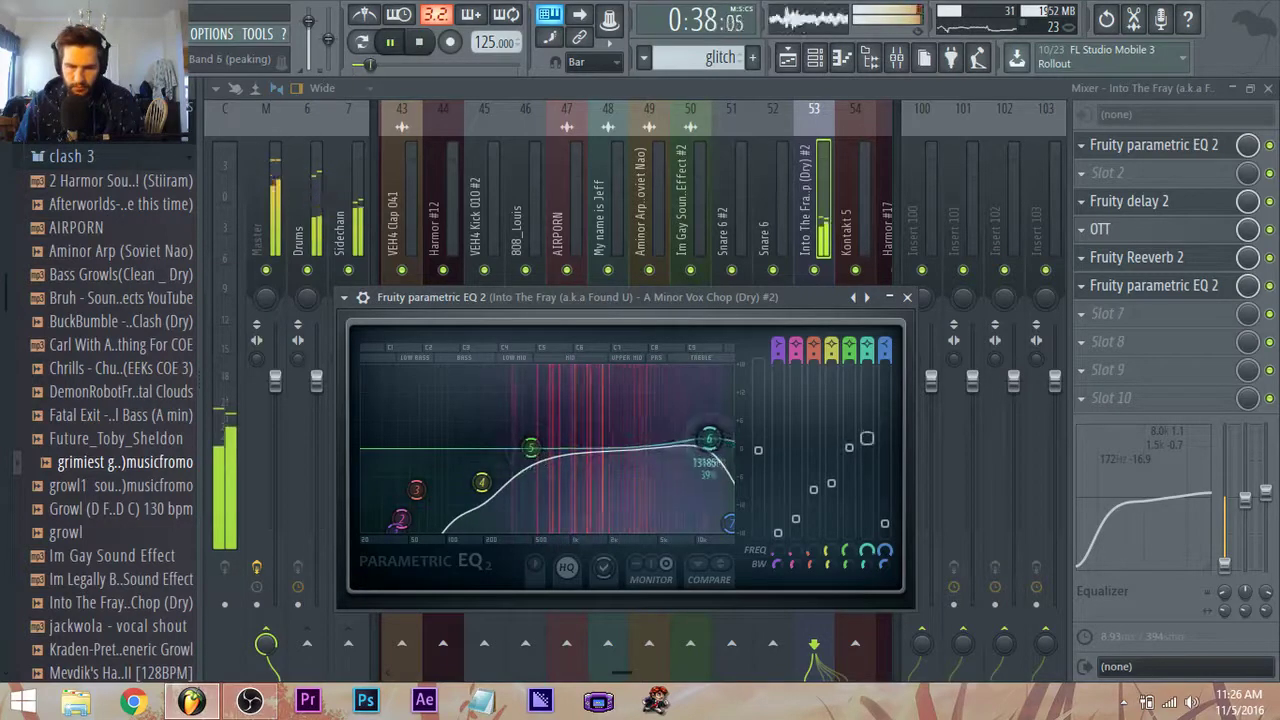
click(812, 235)
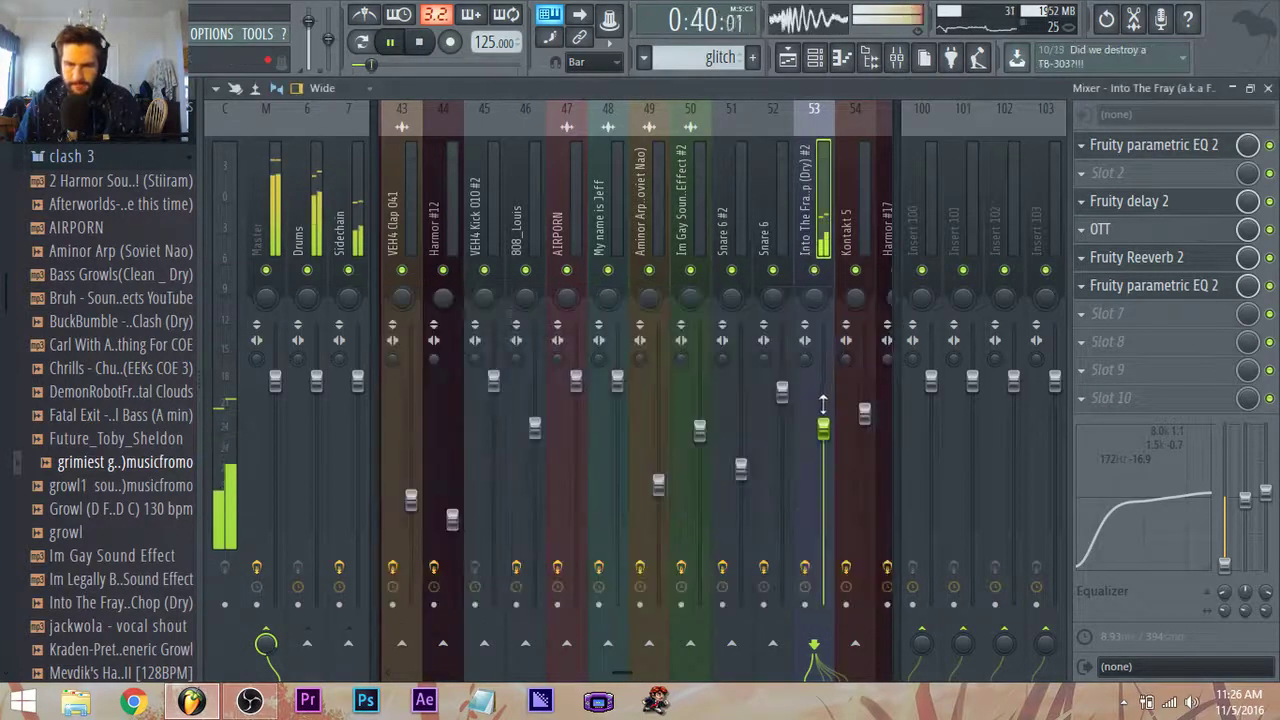
Stop playback in the playlist and restart the arrangement from the drop at bar 65.
click(787, 58)
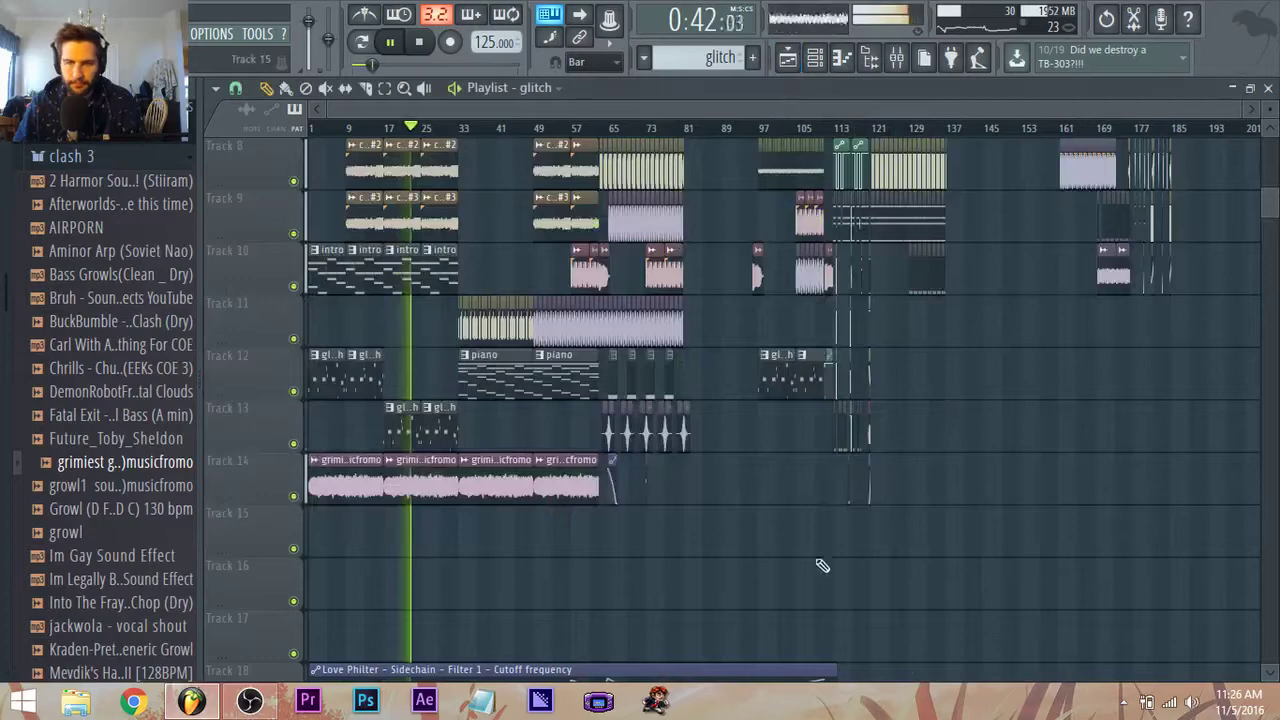
drag(756, 114, 778, 106)
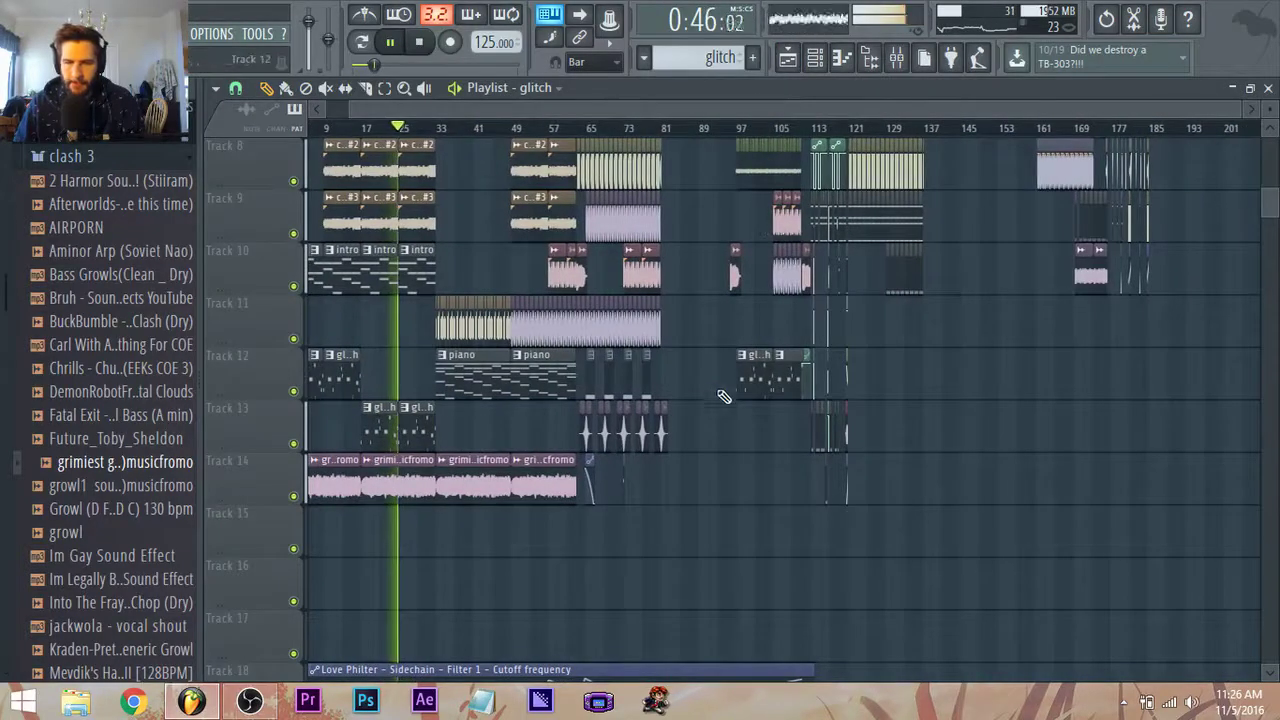
scroll(750, 396, up, 3)
key(space)
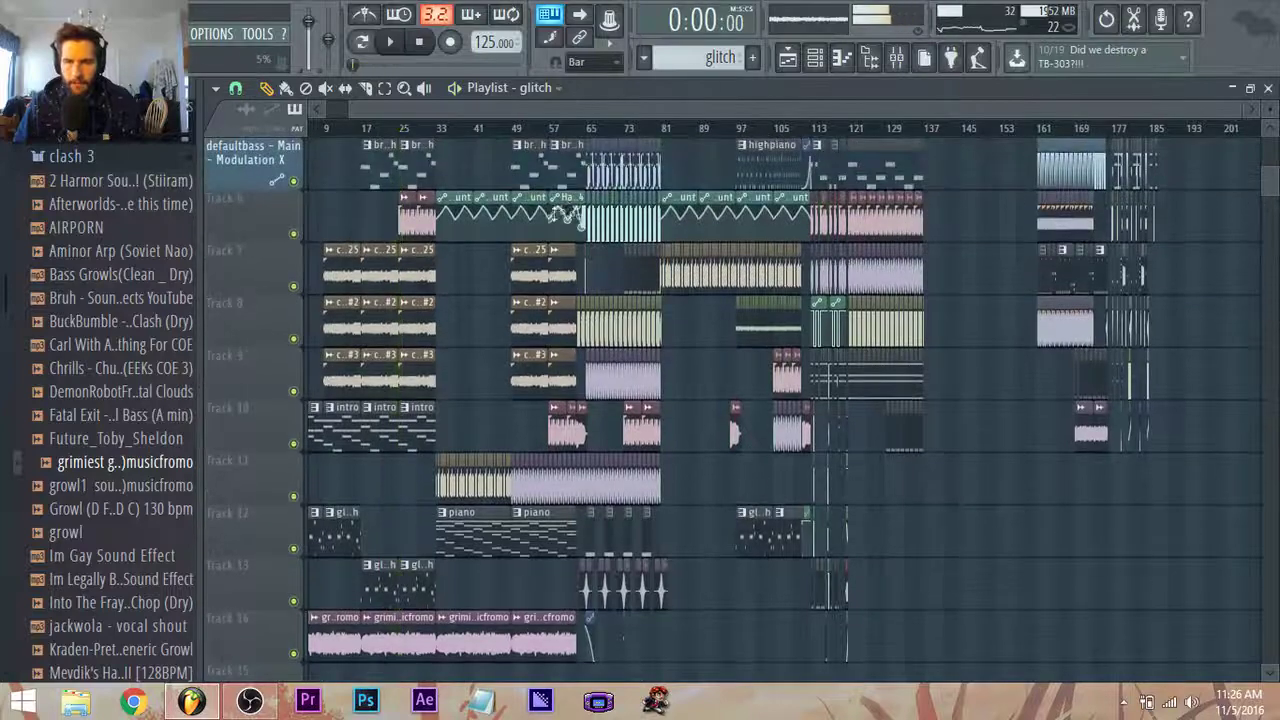
scroll(575, 230, up, 3)
click(604, 129)
key(space)
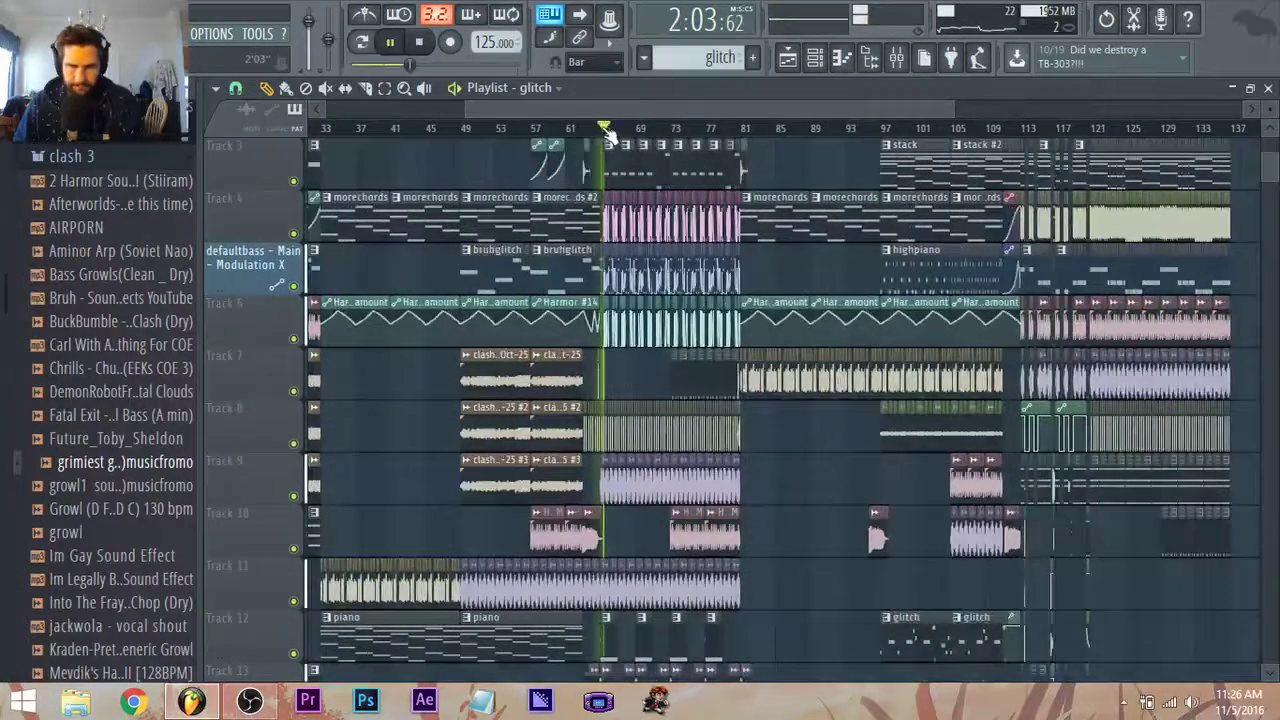
Find the Harmor #5 track in the mixer during the drop and select it to examine its effects.
click(896, 58)
scroll(642, 224, up, 3)
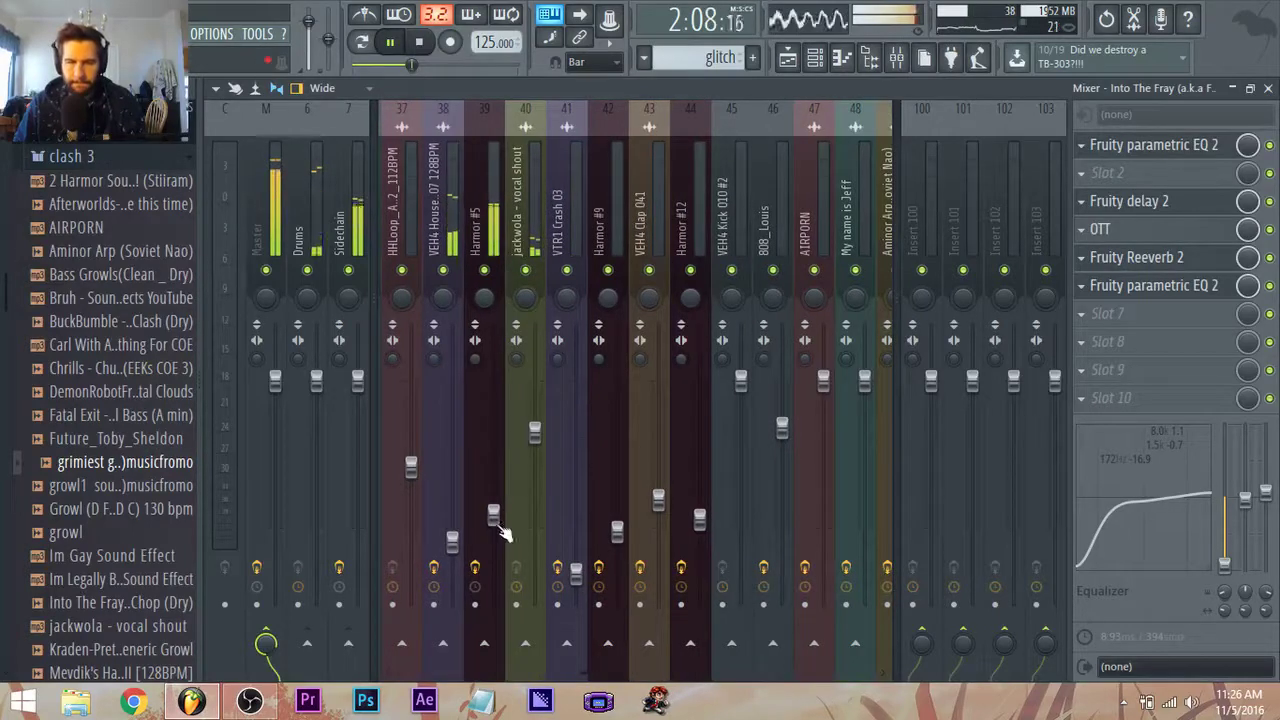
click(494, 517)
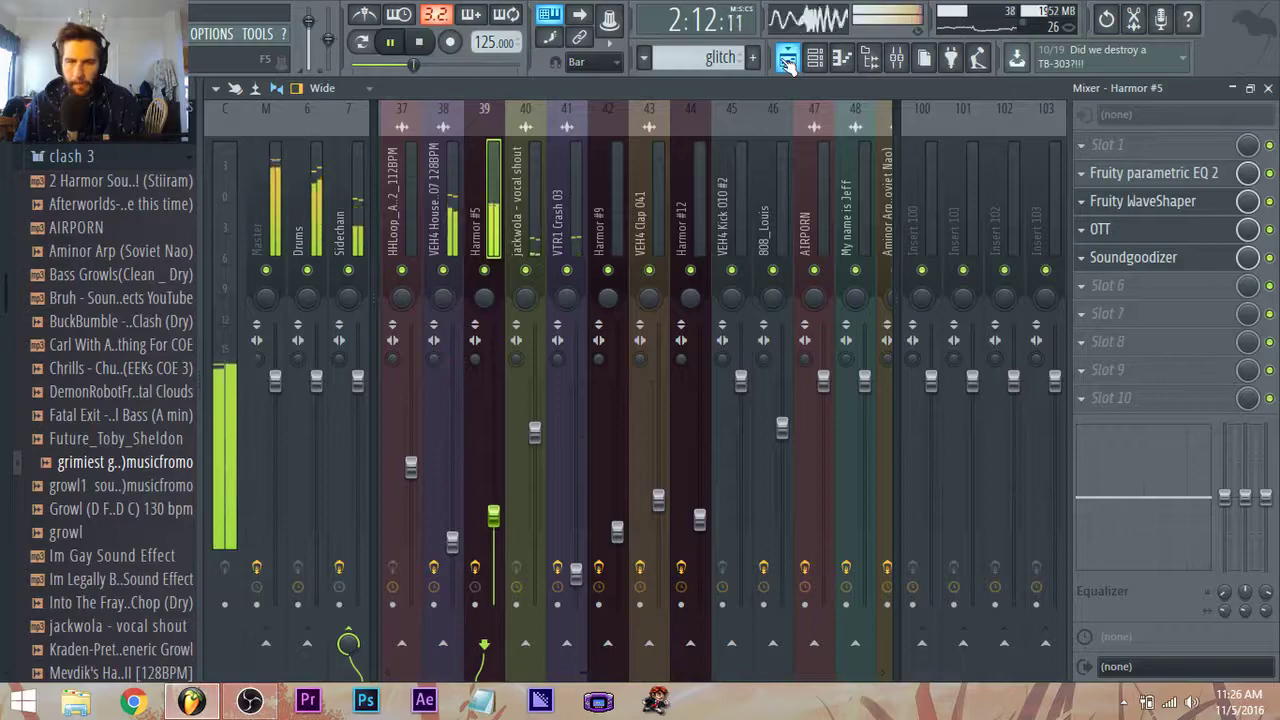
Examine the drop's bass and automation clips between bars 65 and 81 in the playlist during playback, and stop it.
click(788, 59)
drag(769, 112, 780, 114)
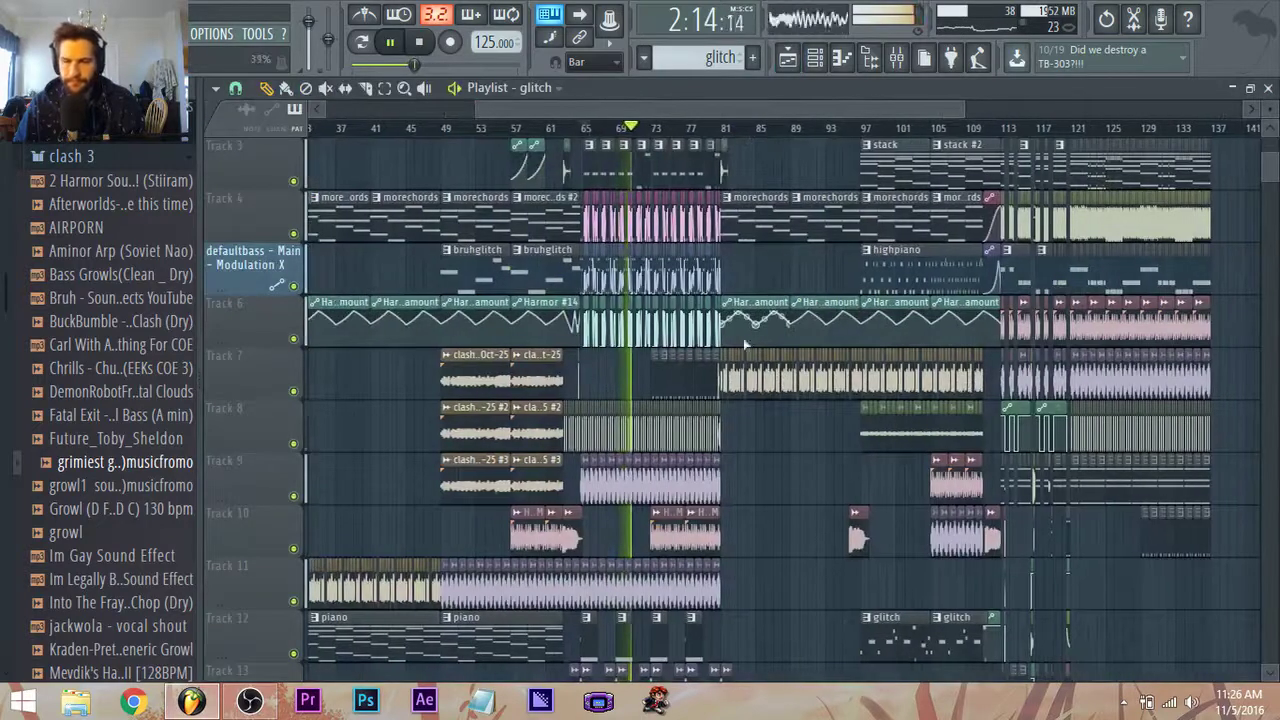
scroll(745, 342, up, 3)
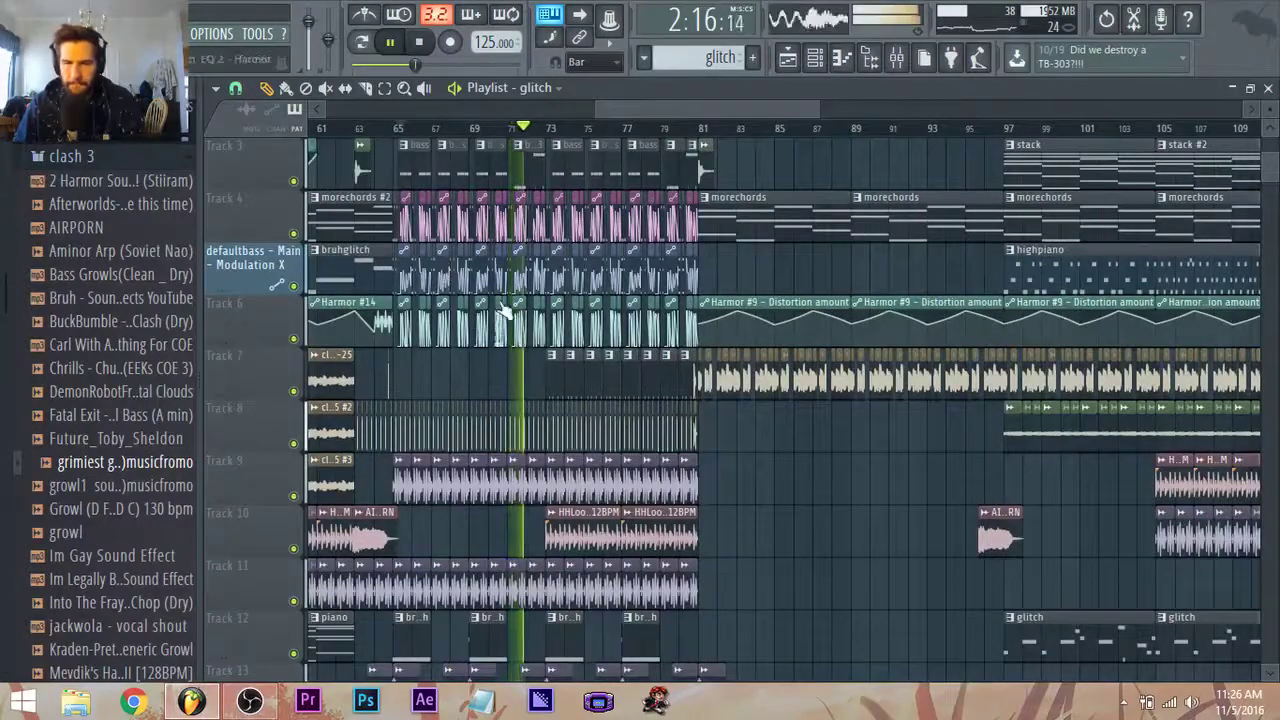
scroll(507, 305, up, 2)
scroll(507, 305, up, 3)
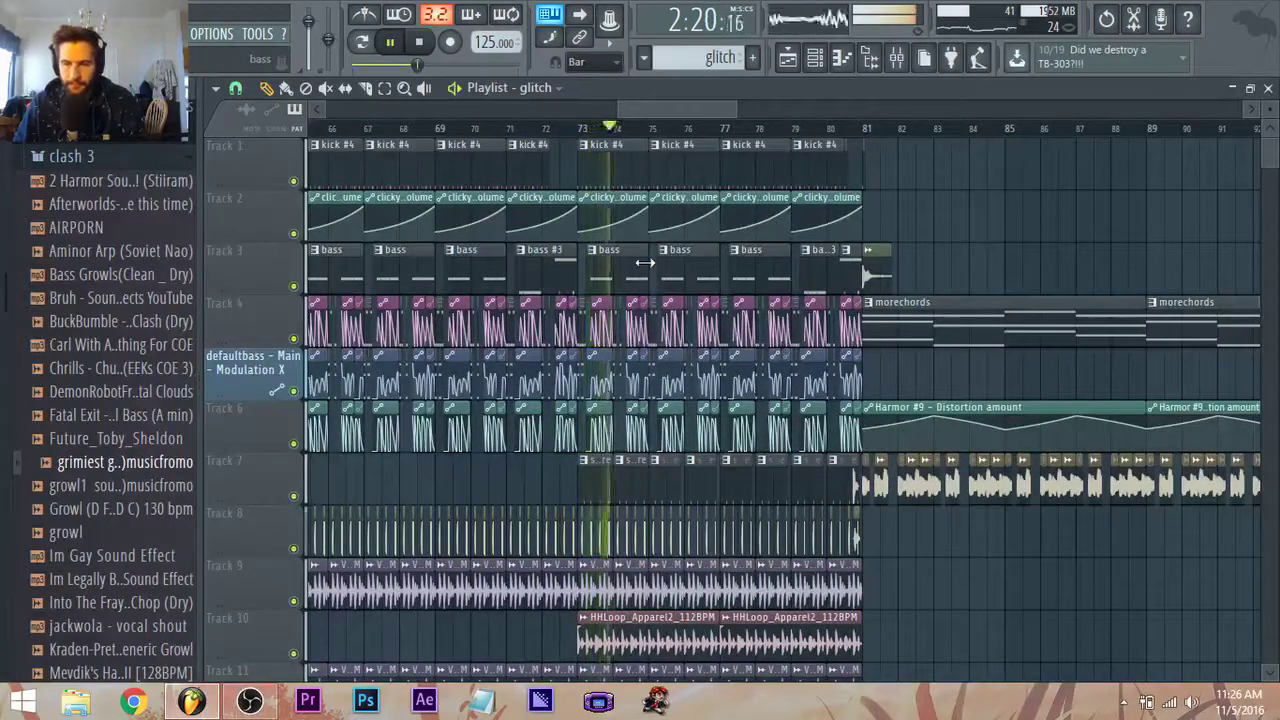
scroll(690, 250, down, 2)
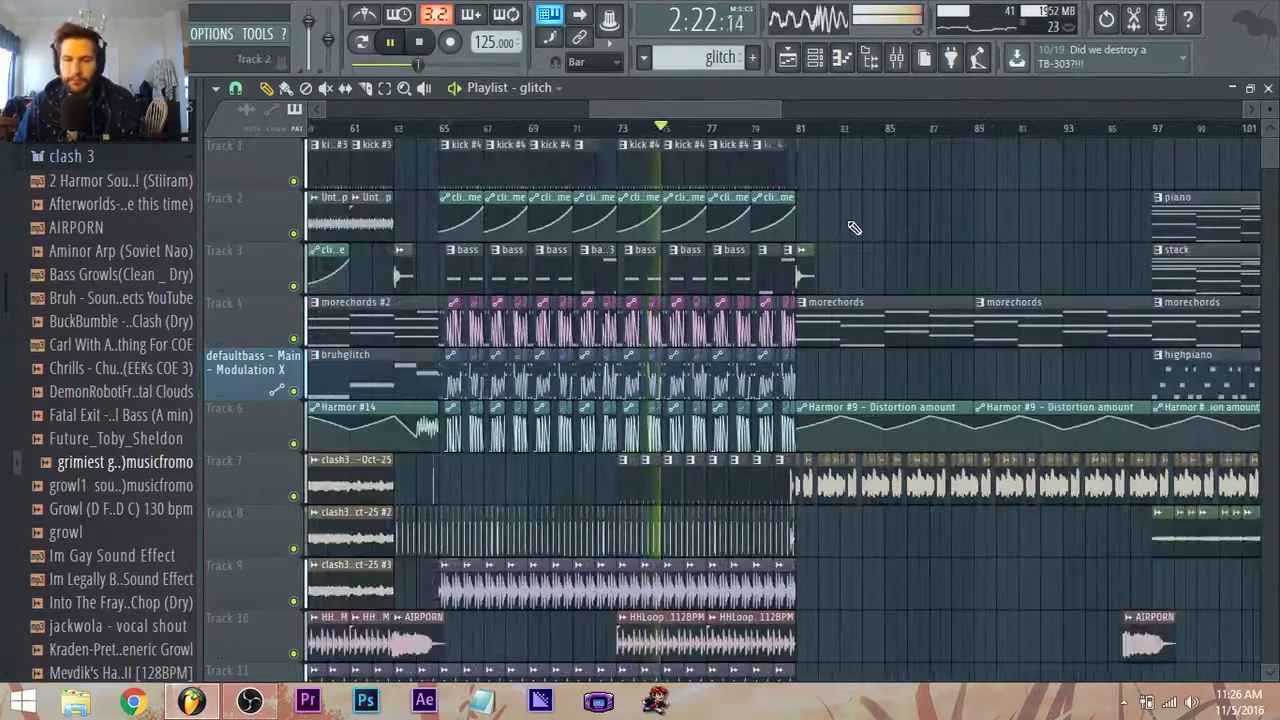
scroll(854, 232, down, 3)
scroll(928, 244, up, 3)
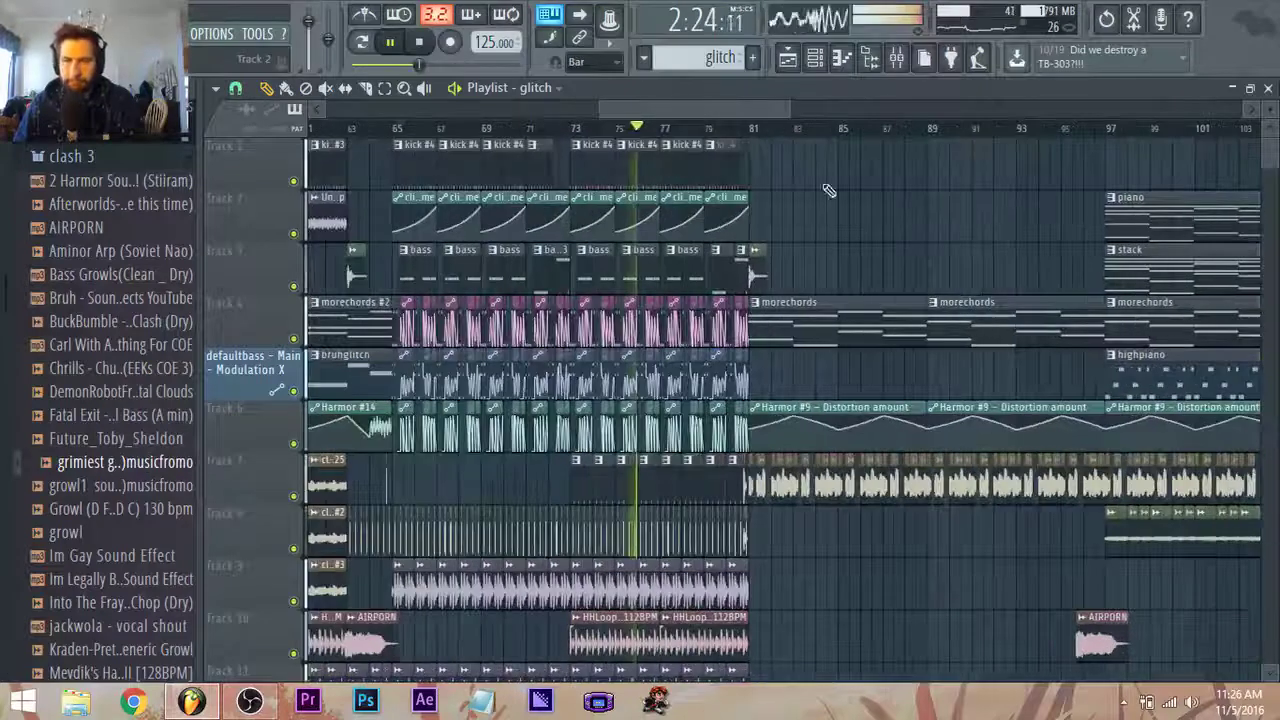
key(space)
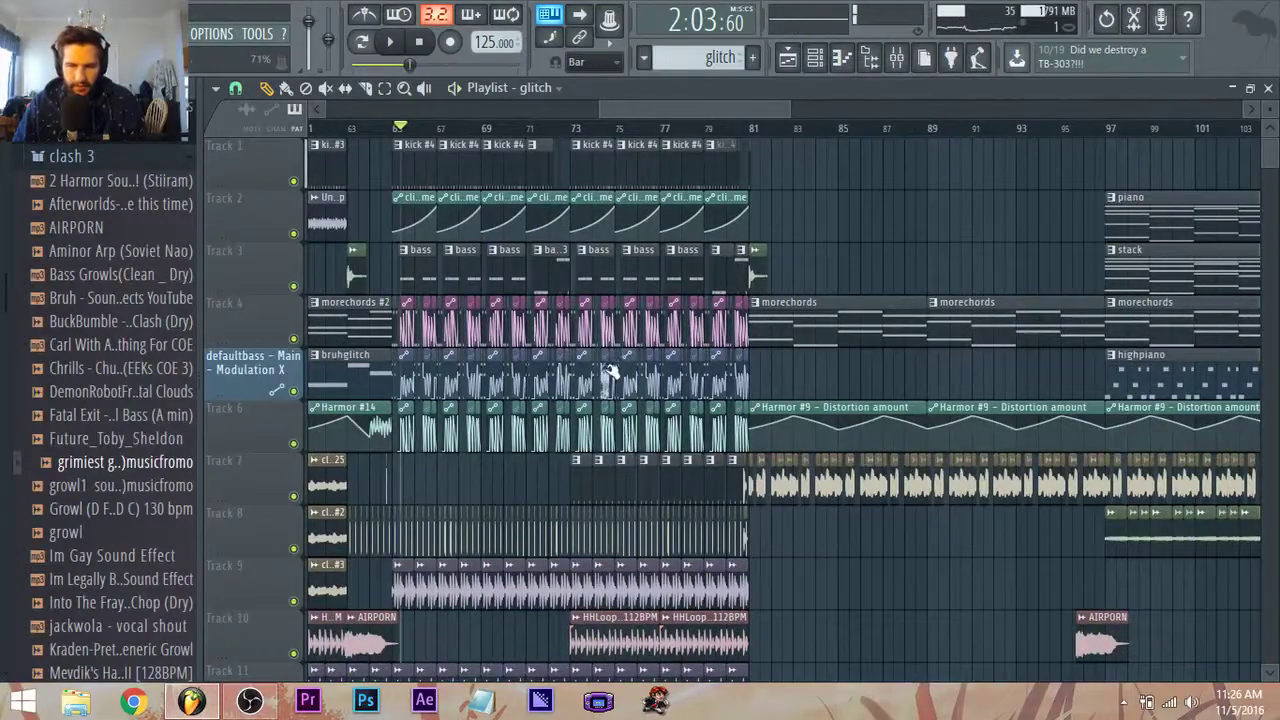
Look over the drop's clips up close and play the arrangement from around bar 79.
scroll(608, 375, up, 3)
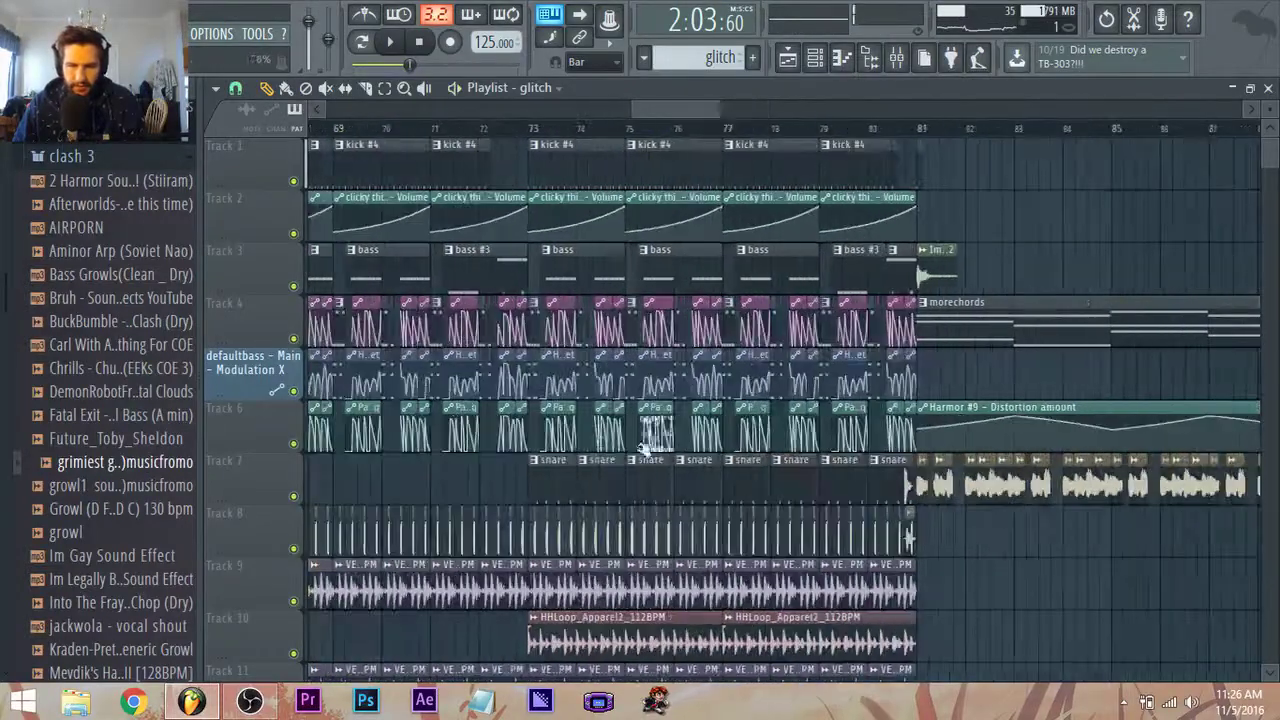
scroll(604, 382, down, 3)
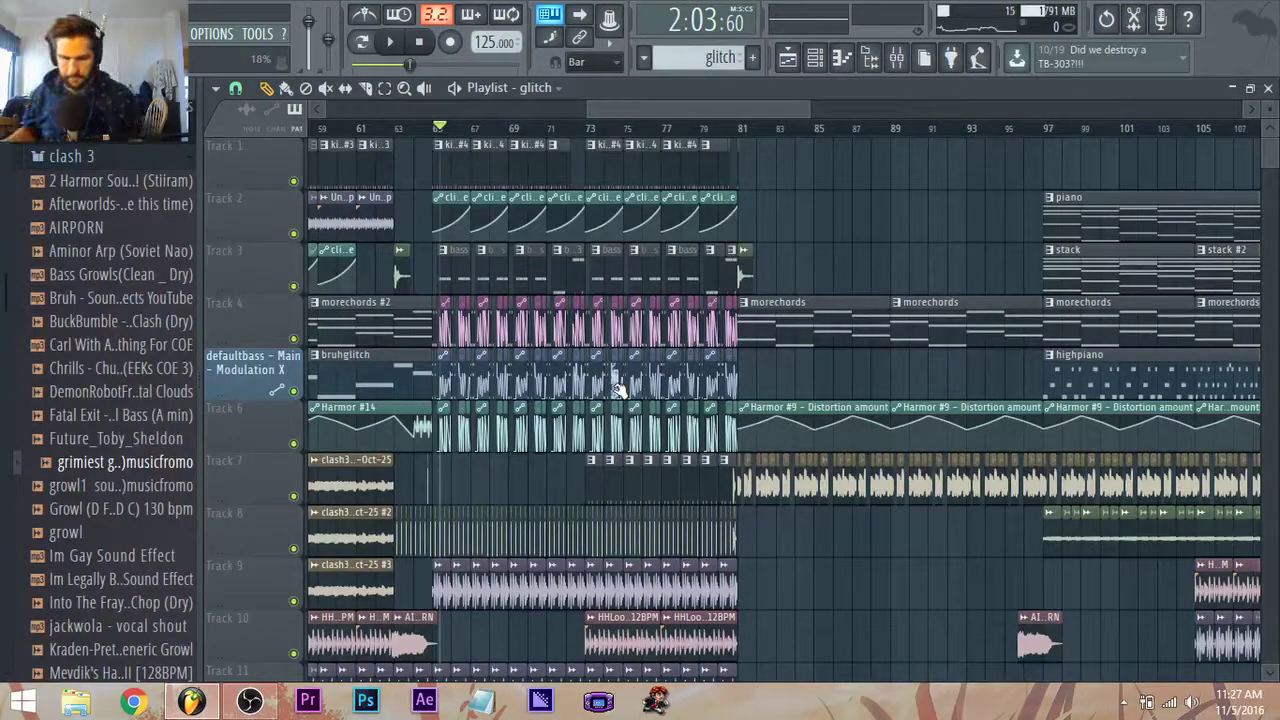
drag(706, 108, 726, 108)
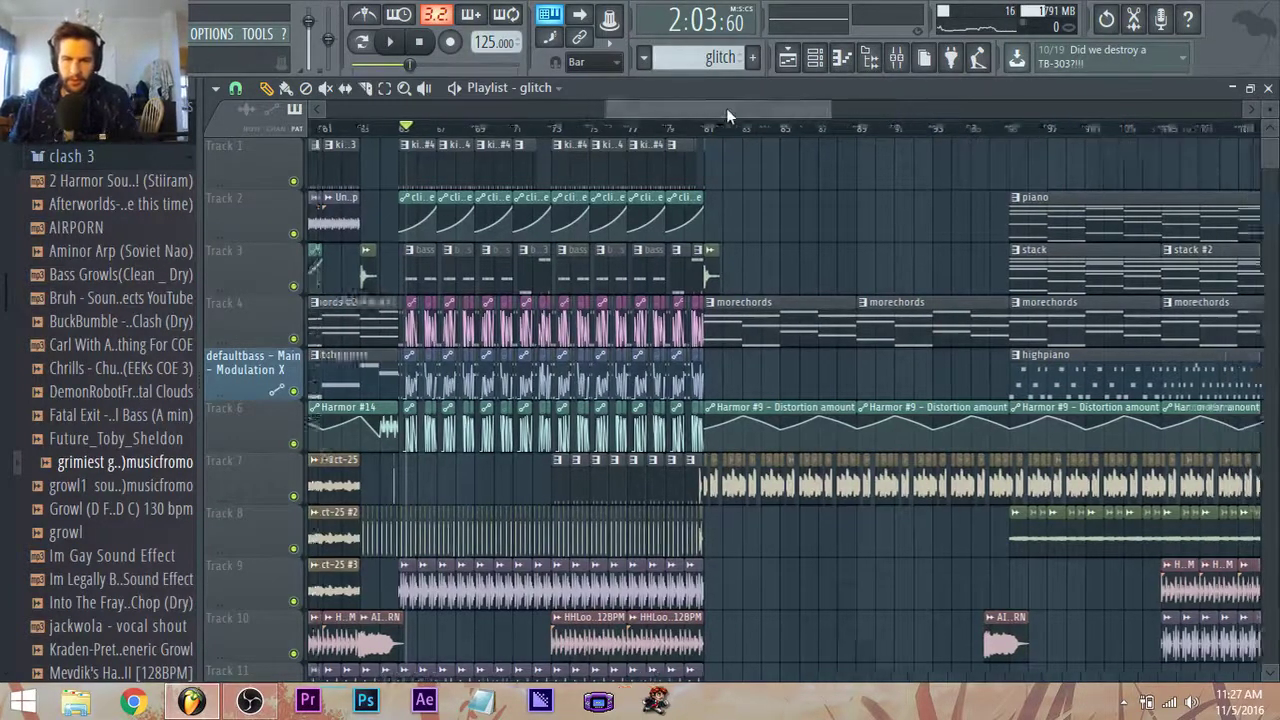
key(space)
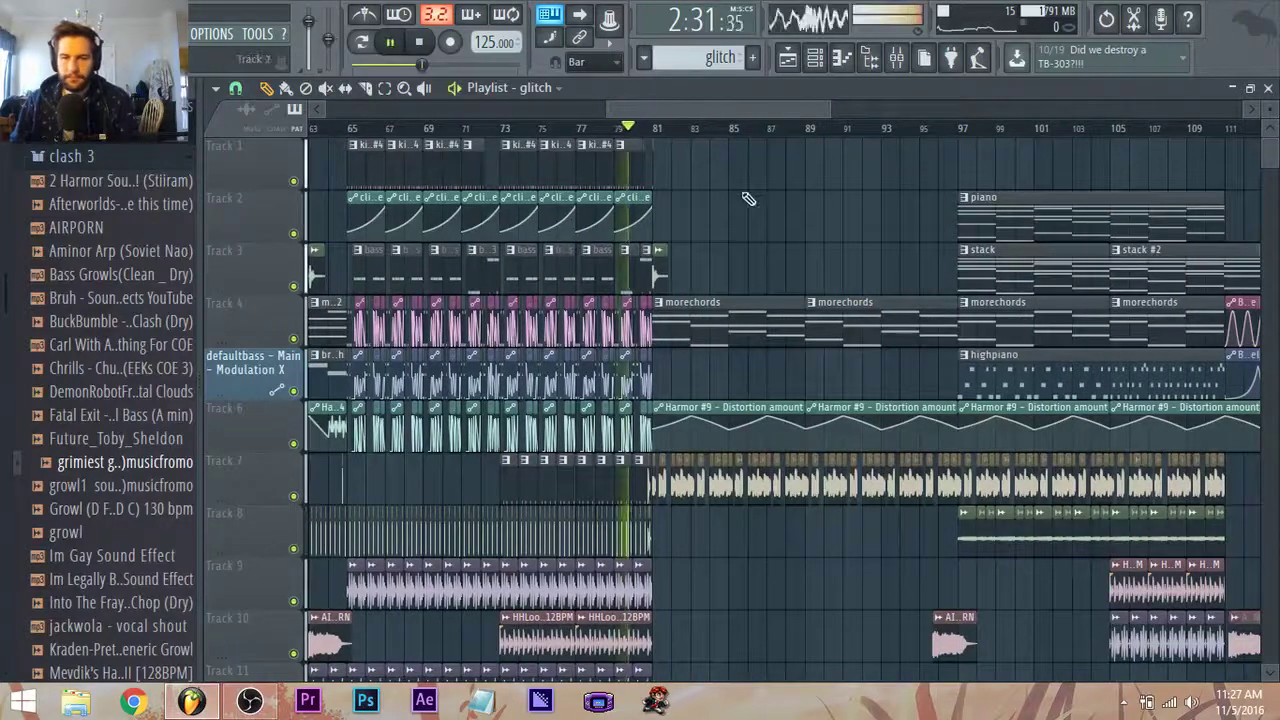
Find the grimiest grime2 audio clip on track 14 and select it as the clip for placing.
scroll(747, 193, down, 1)
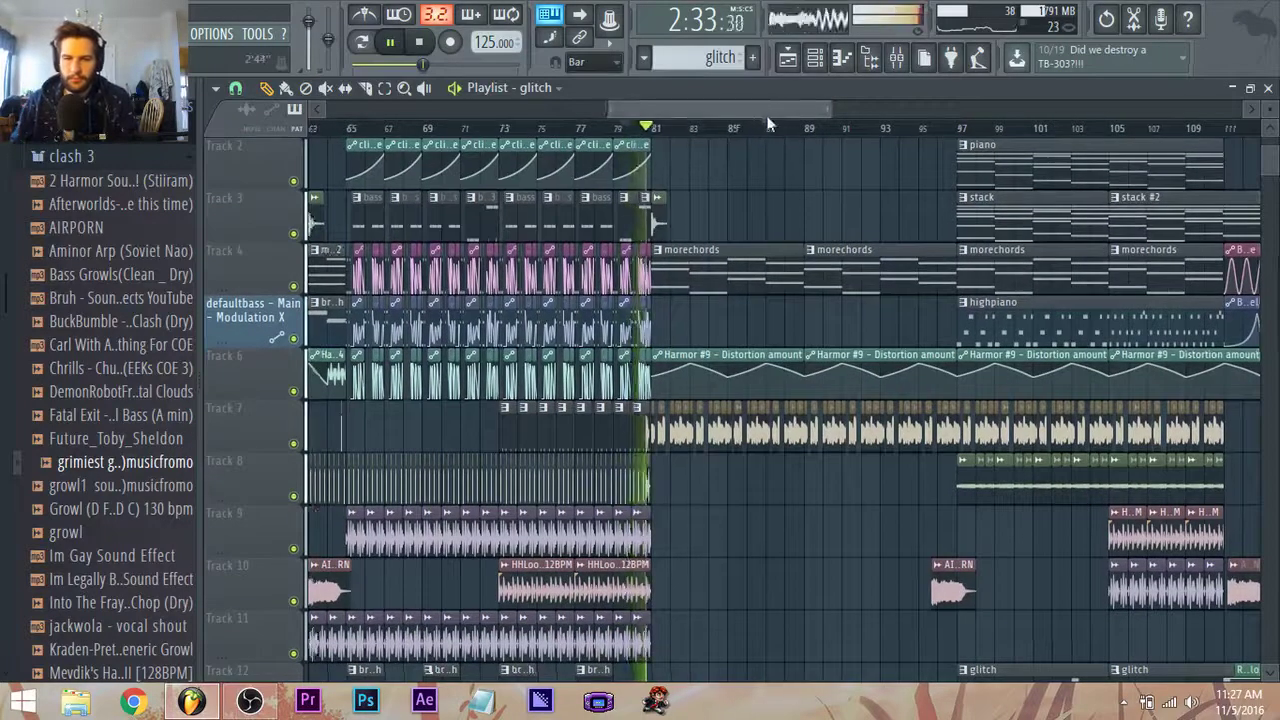
scroll(750, 172, right, 3)
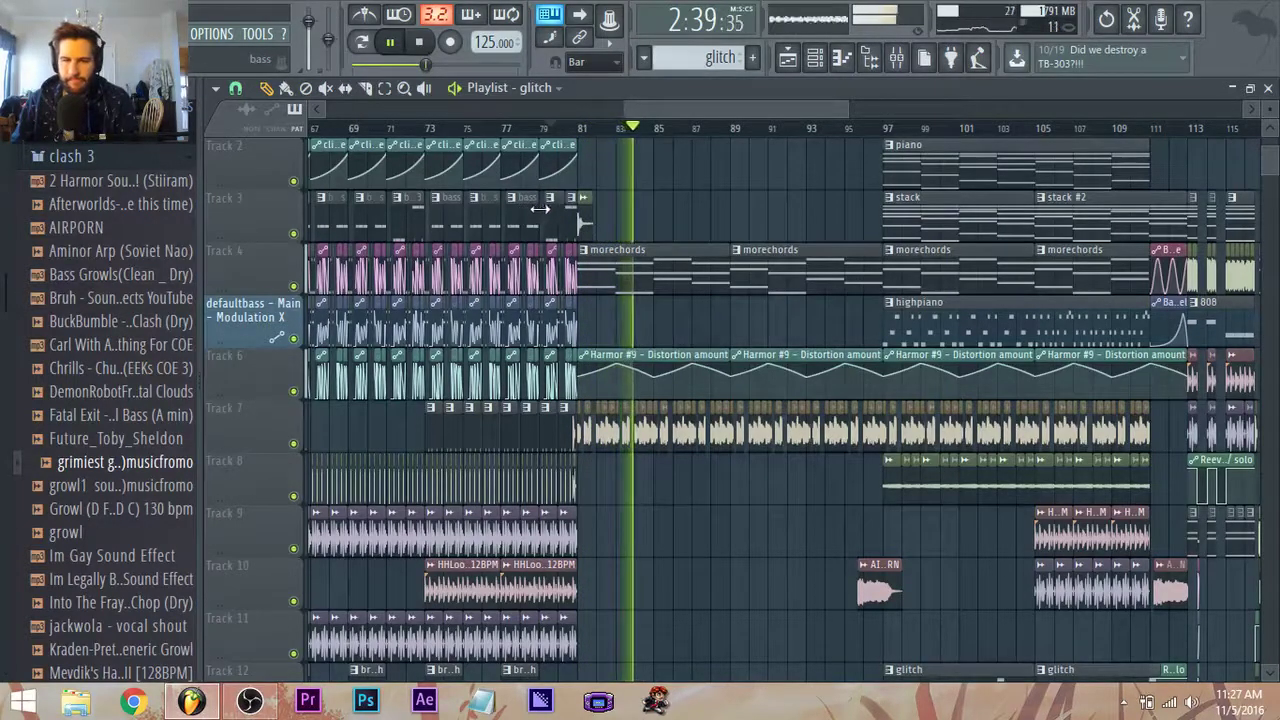
scroll(543, 204, down, 2)
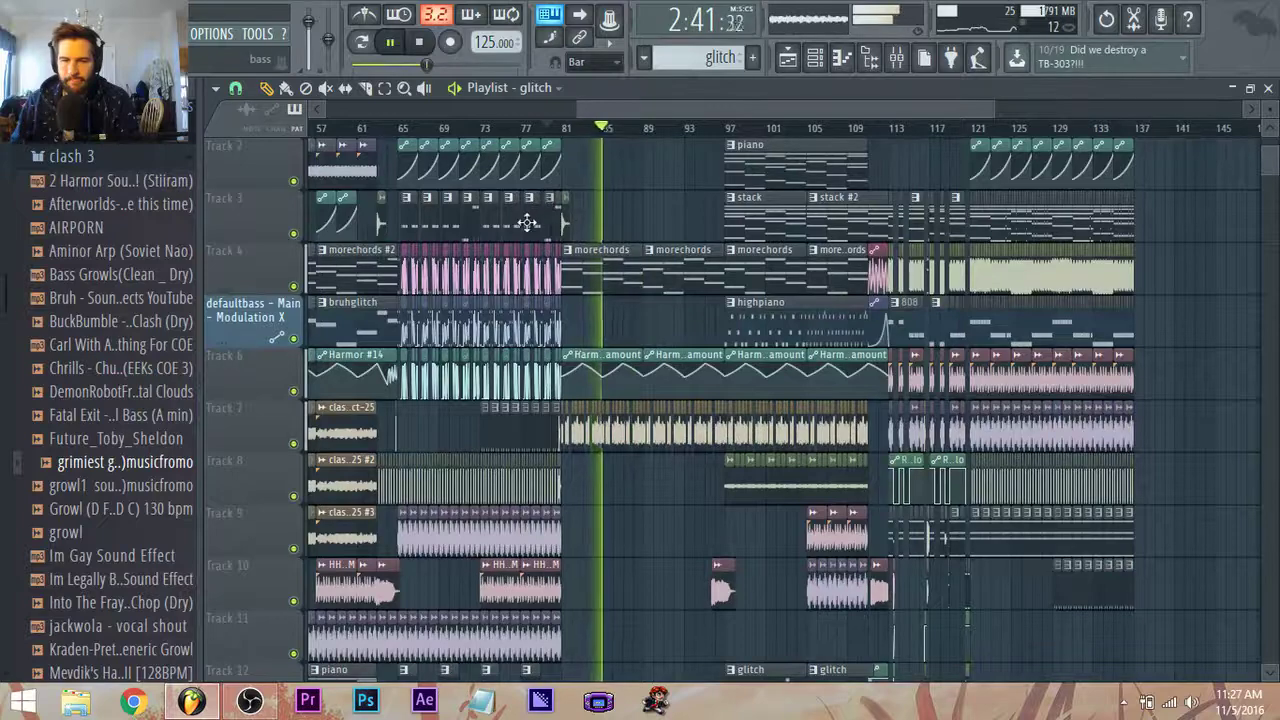
scroll(527, 222, down, 3)
ctrl+scroll(527, 222, down, 2)
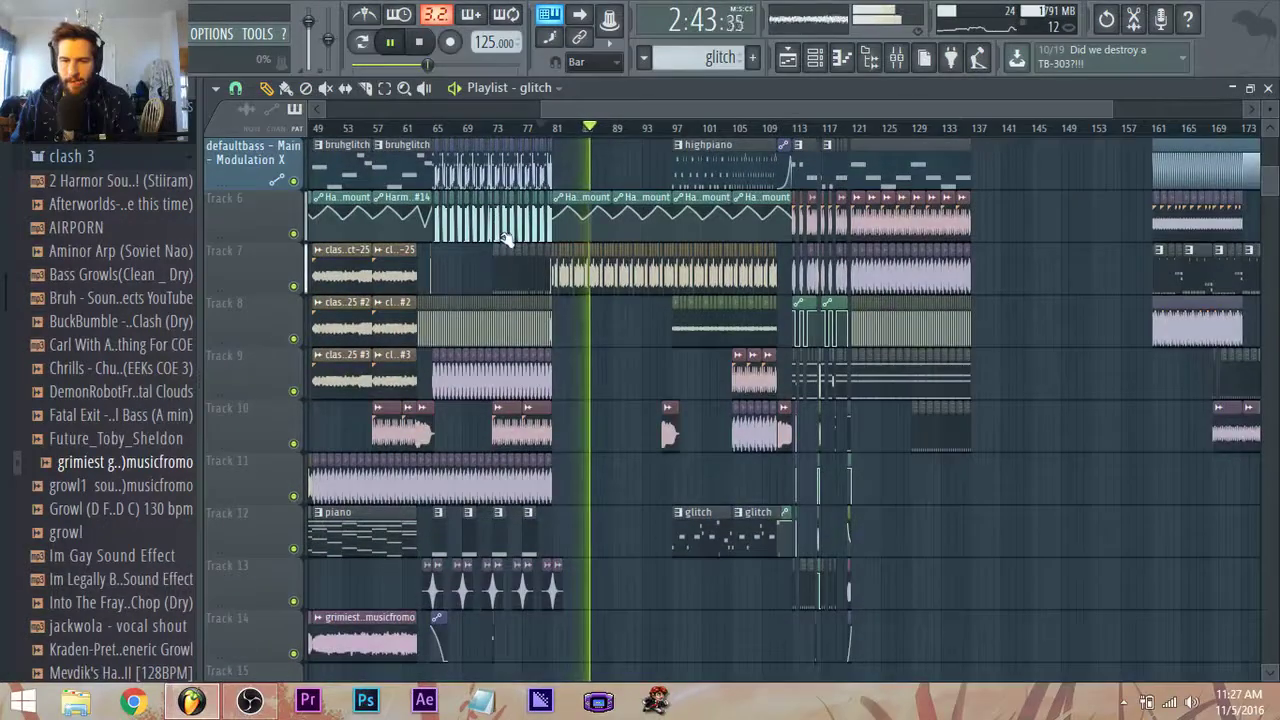
scroll(502, 234, down, 3)
ctrl+scroll(457, 283, up, 4)
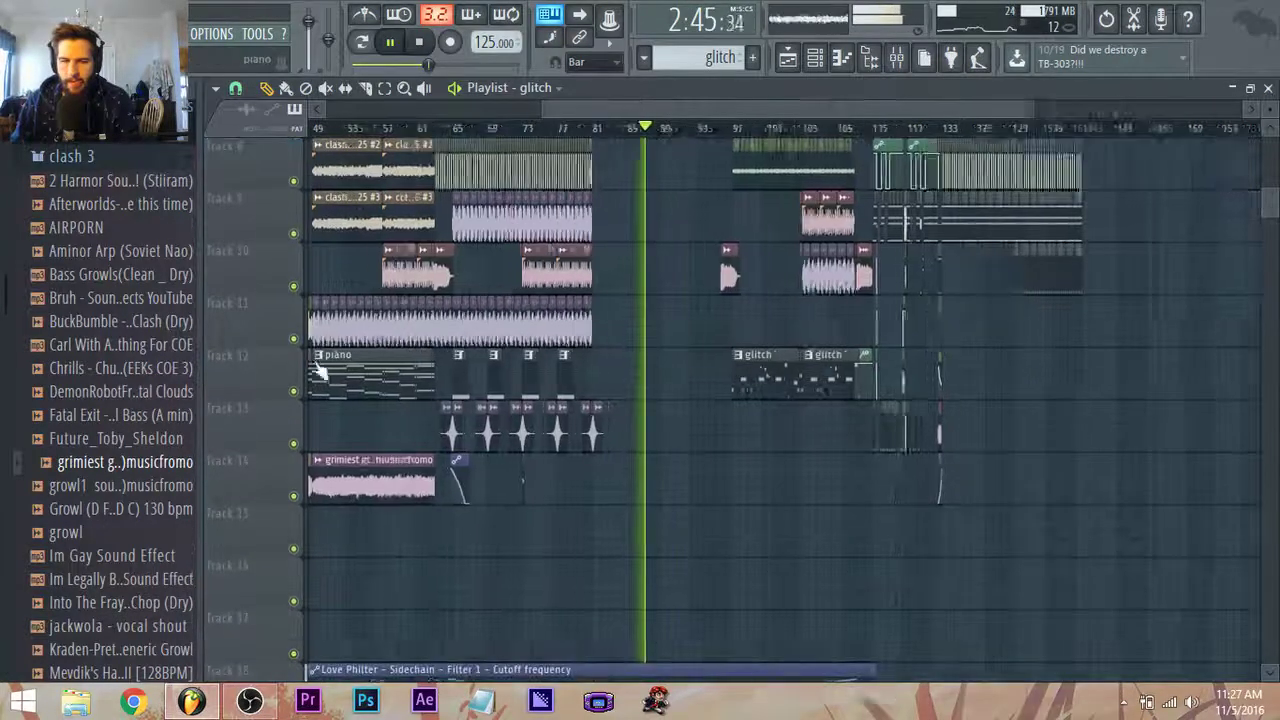
ctrl+scroll(457, 283, up, 1)
ctrl+scroll(412, 485, down, 3)
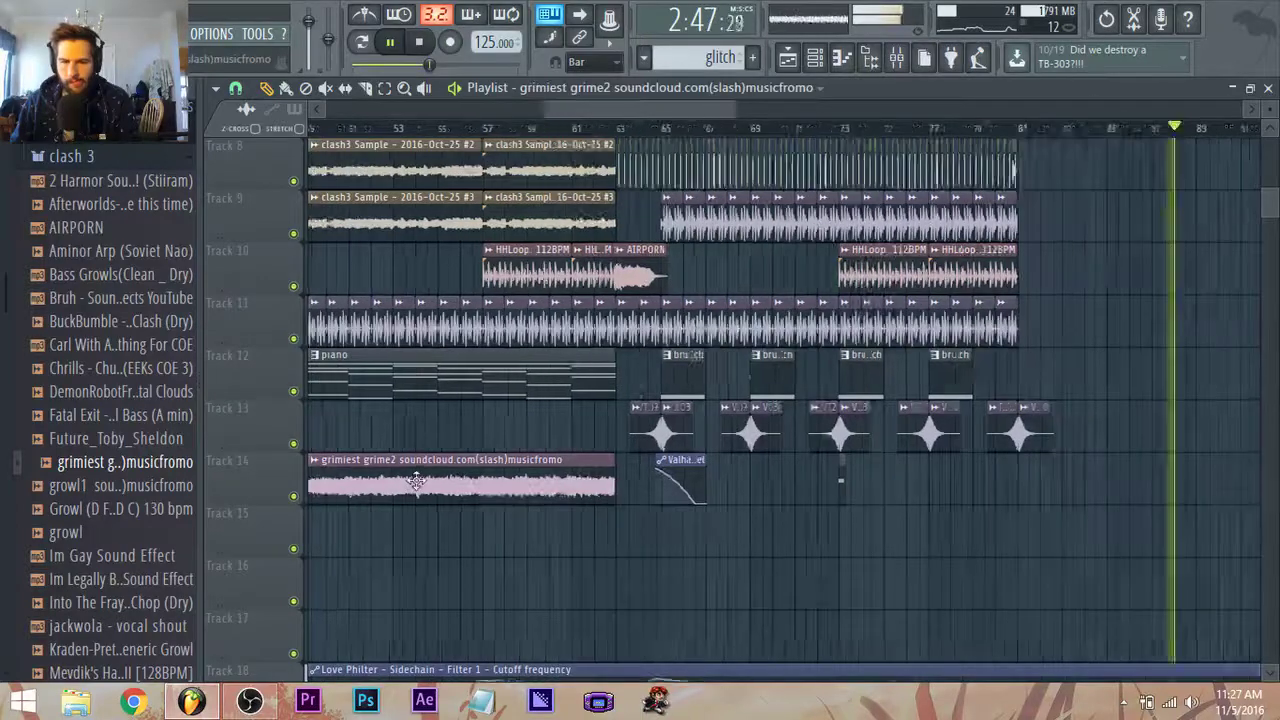
ctrl+scroll(674, 400, up, 4)
Place a grimiest grime2 clip on track 8 at bar 81 and extend its end to bar 97.
scroll(640, 460, up, 6)
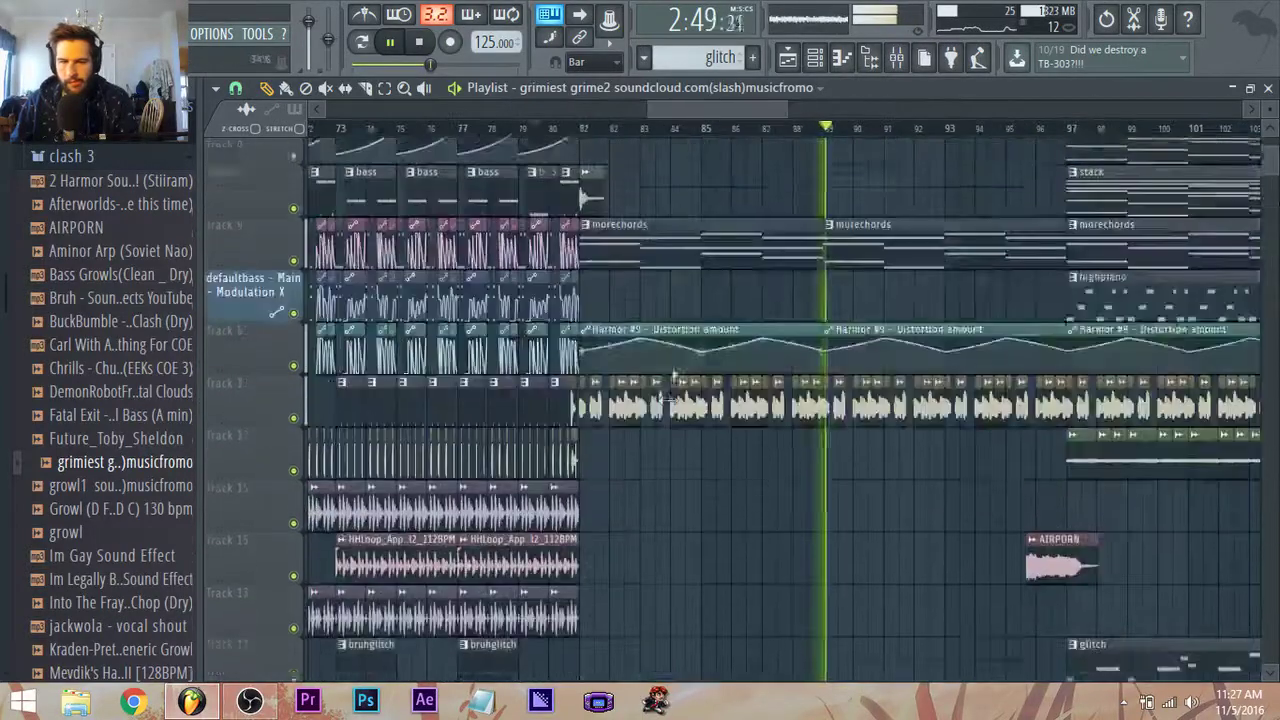
drag(586, 502, 580, 504)
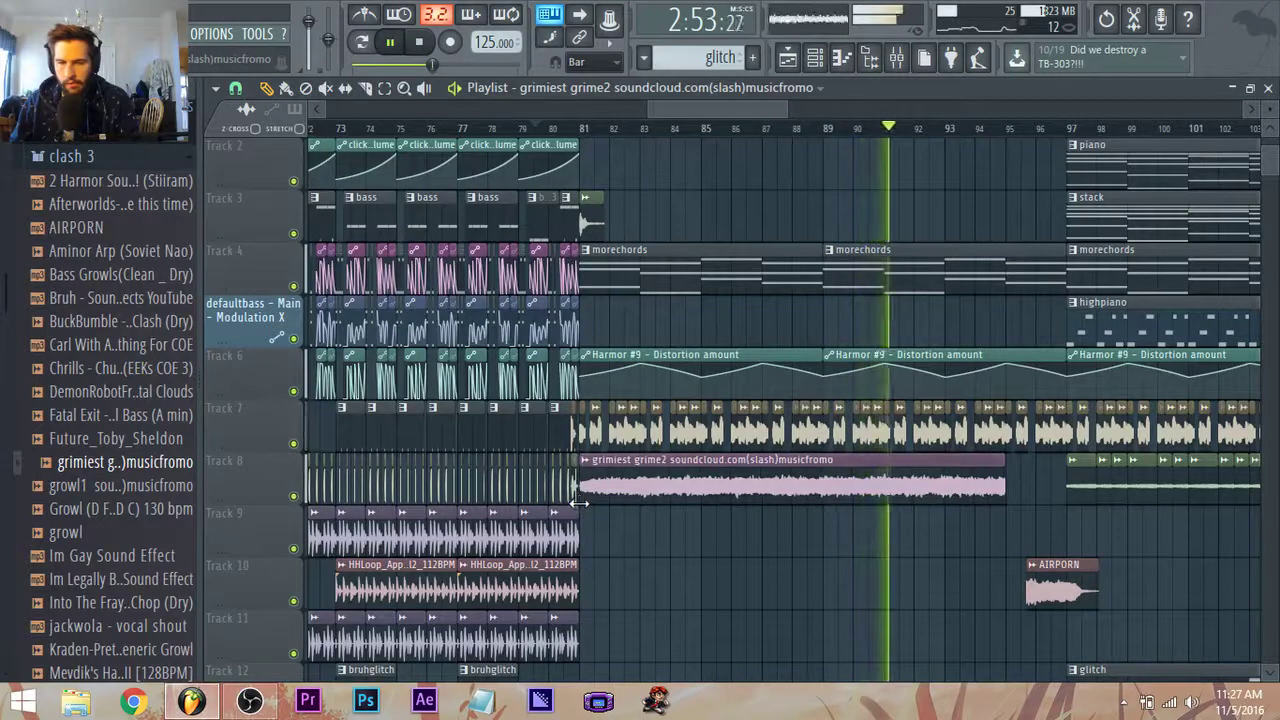
scroll(900, 510, down, 2)
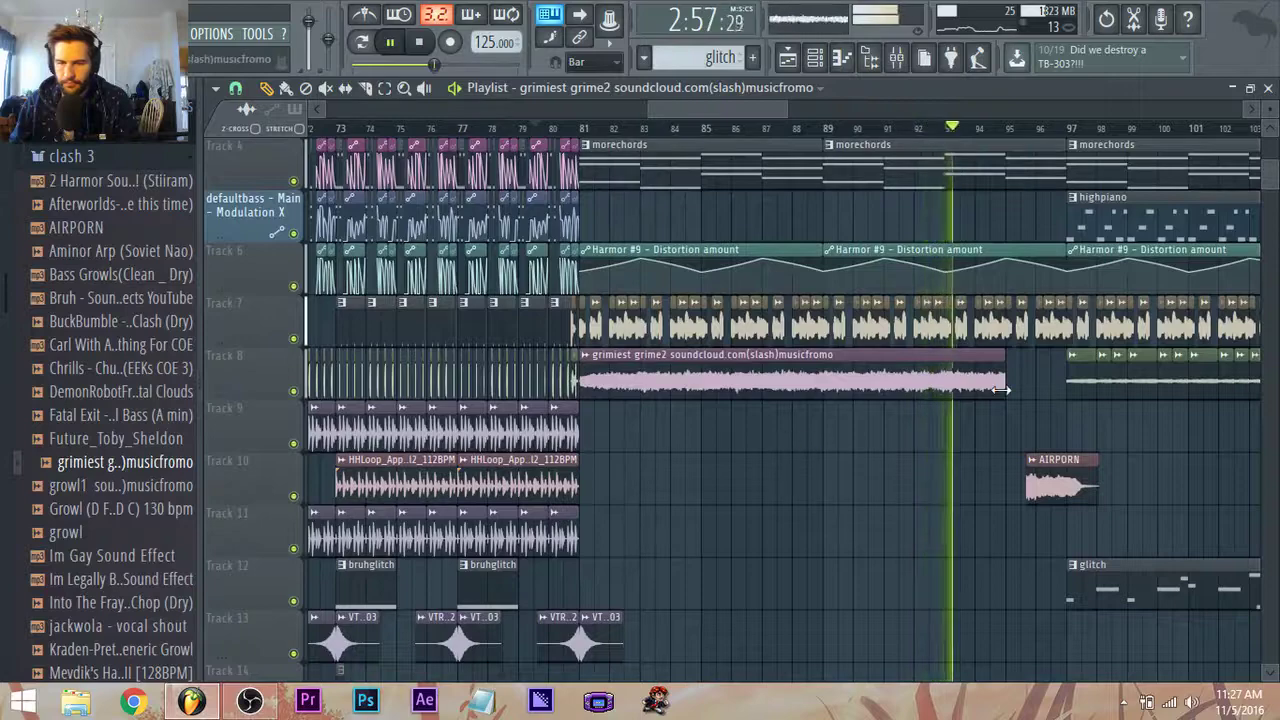
drag(1004, 390, 1063, 394)
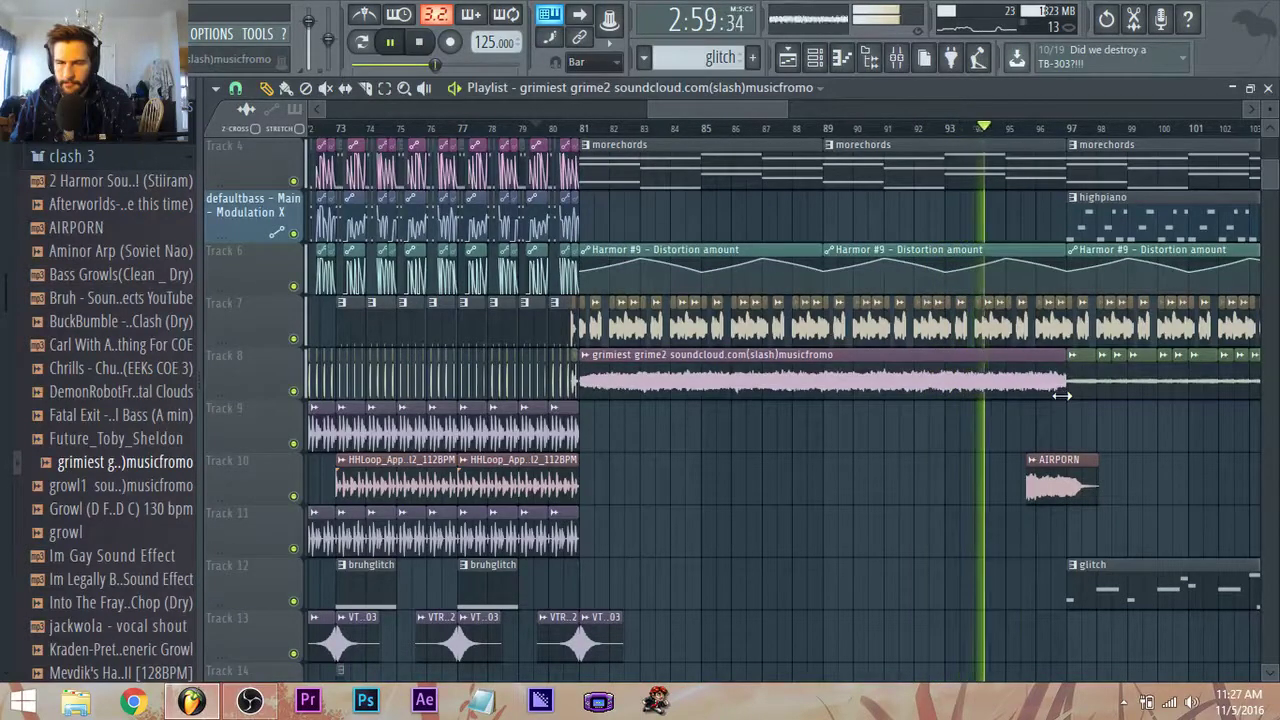
Place another grimiest grime2 clip on track 13 at bar 97, below the glitch pattern.
scroll(1063, 396, down, 3)
scroll(1180, 482, up, 3)
scroll(1009, 531, down, 2)
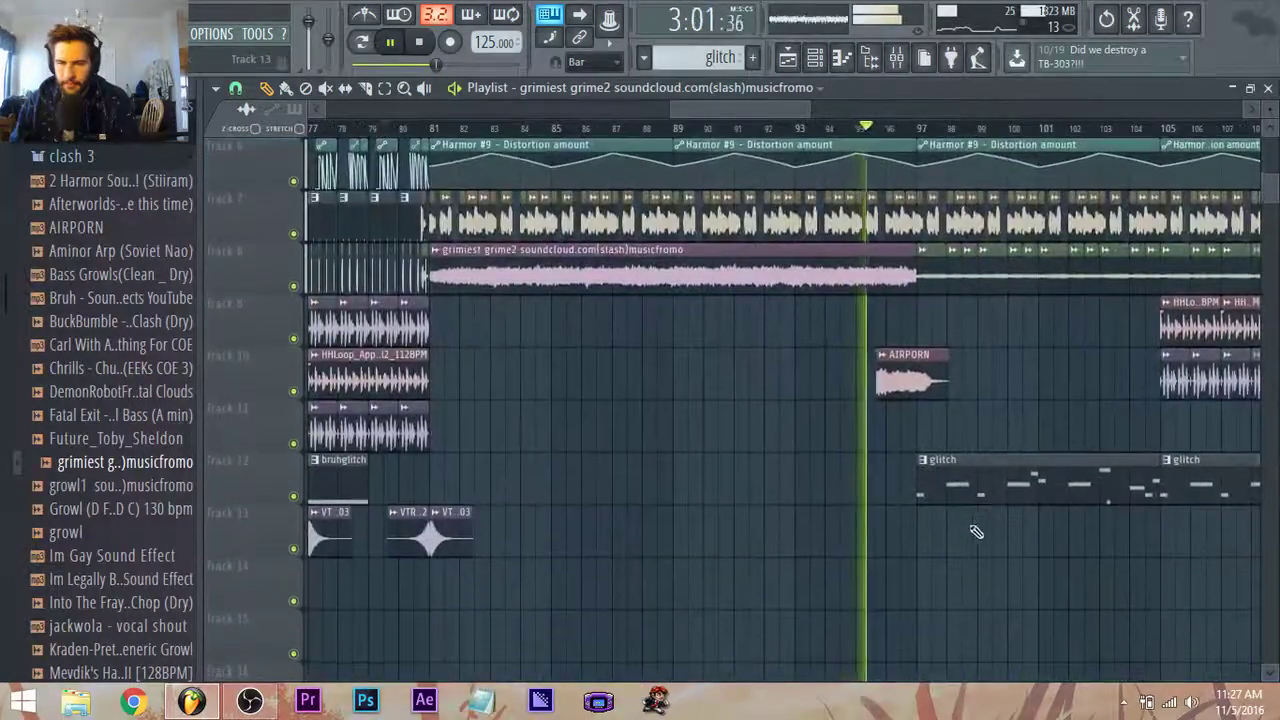
click(960, 540)
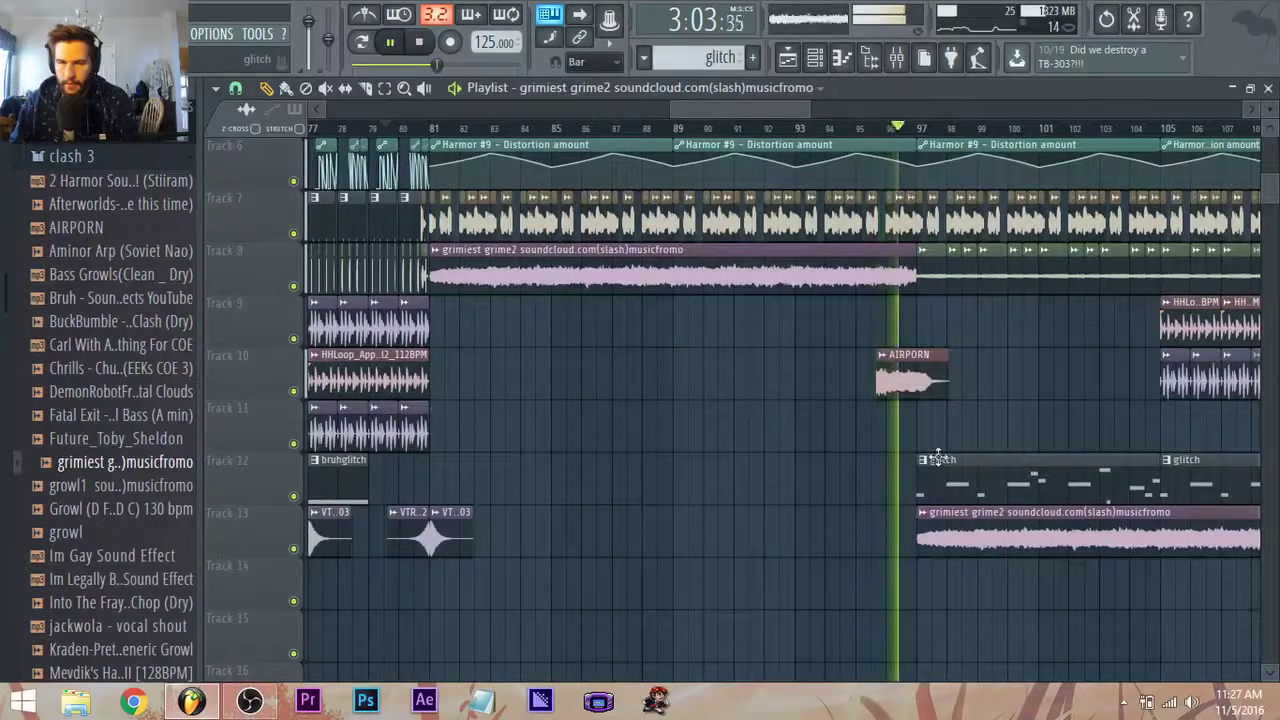
Check the new grime clips against the surrounding tracks from about bar 81 to bar 137 during playback.
drag(730, 110, 753, 113)
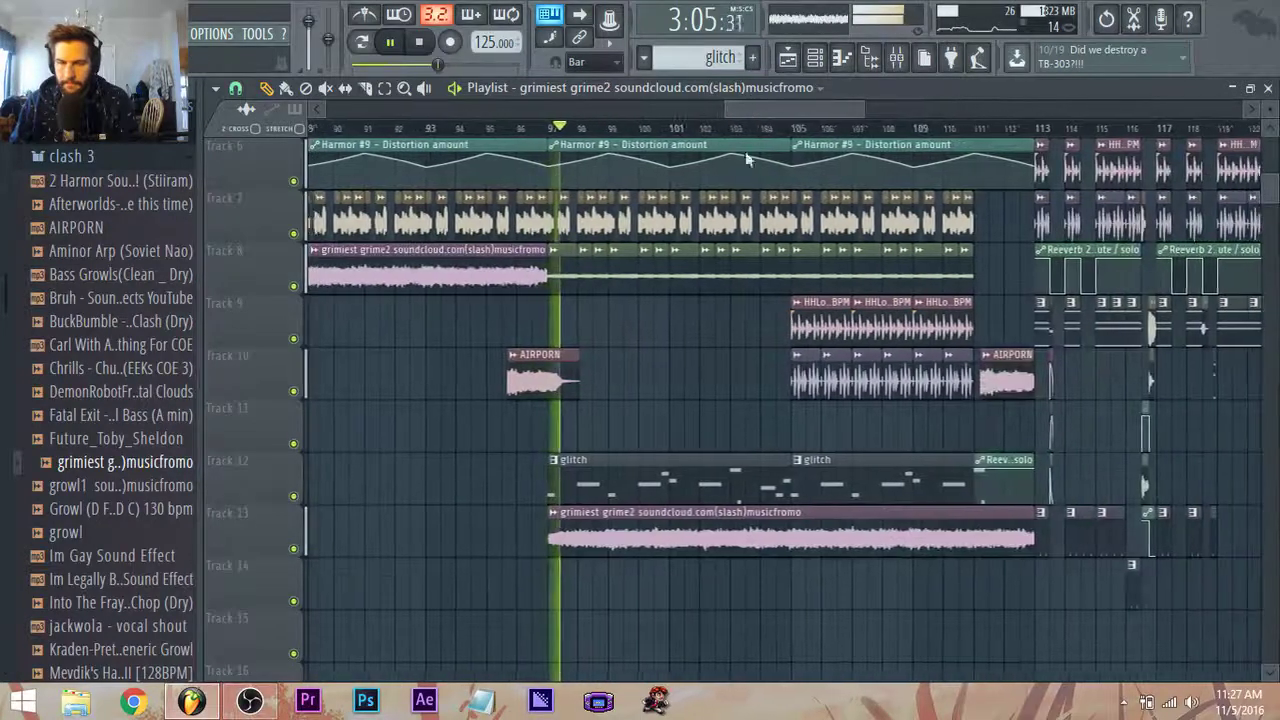
scroll(654, 387, down, 2)
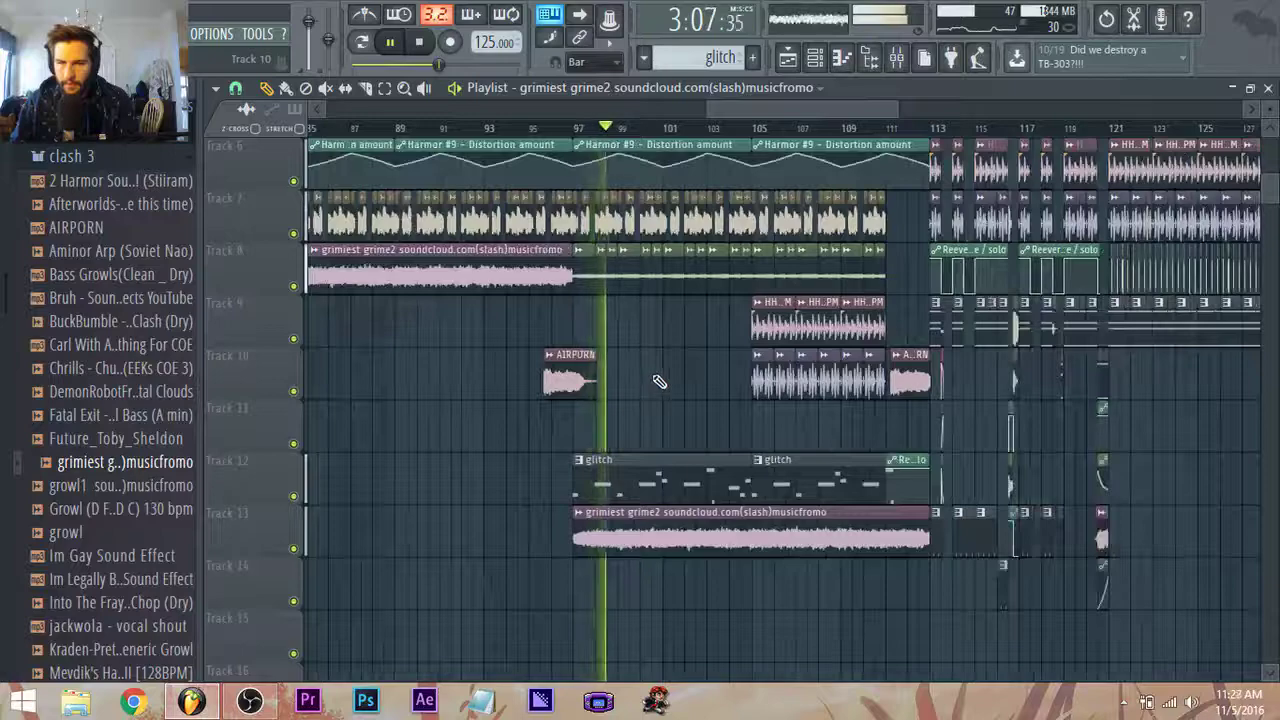
scroll(658, 377, up, 1)
scroll(655, 388, down, 2)
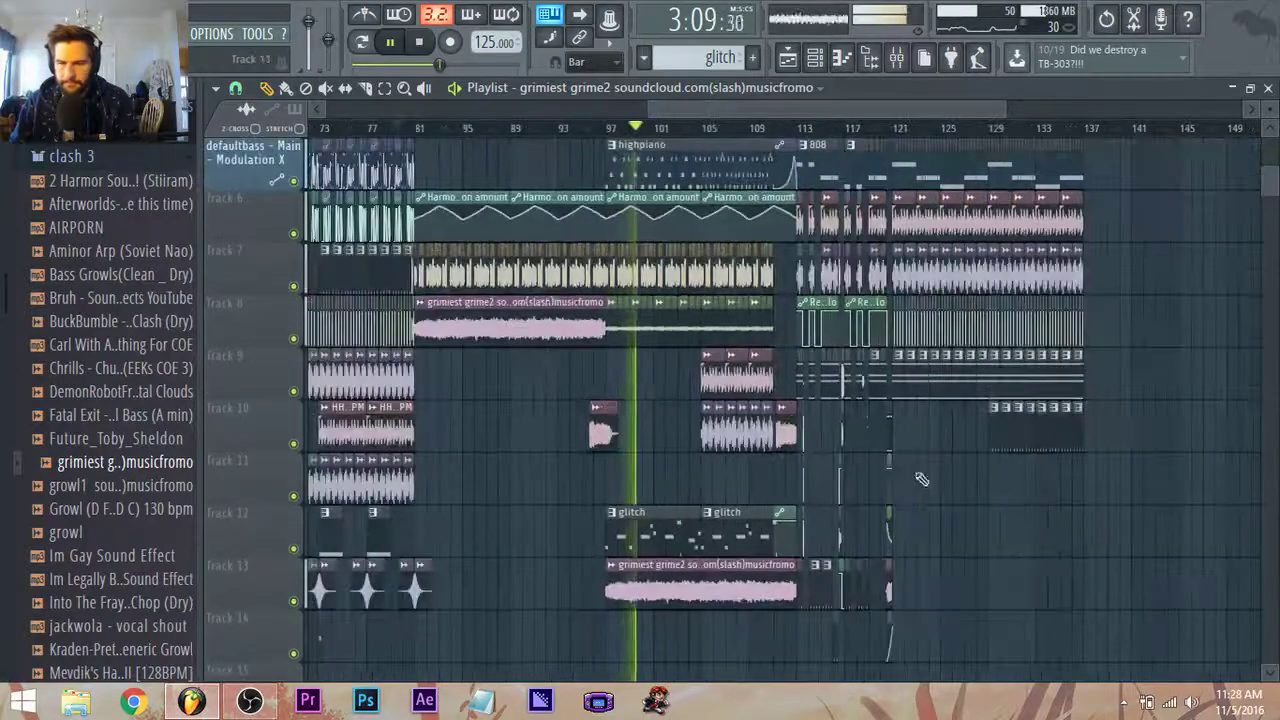
scroll(626, 450, up, 1)
scroll(626, 462, up, 1)
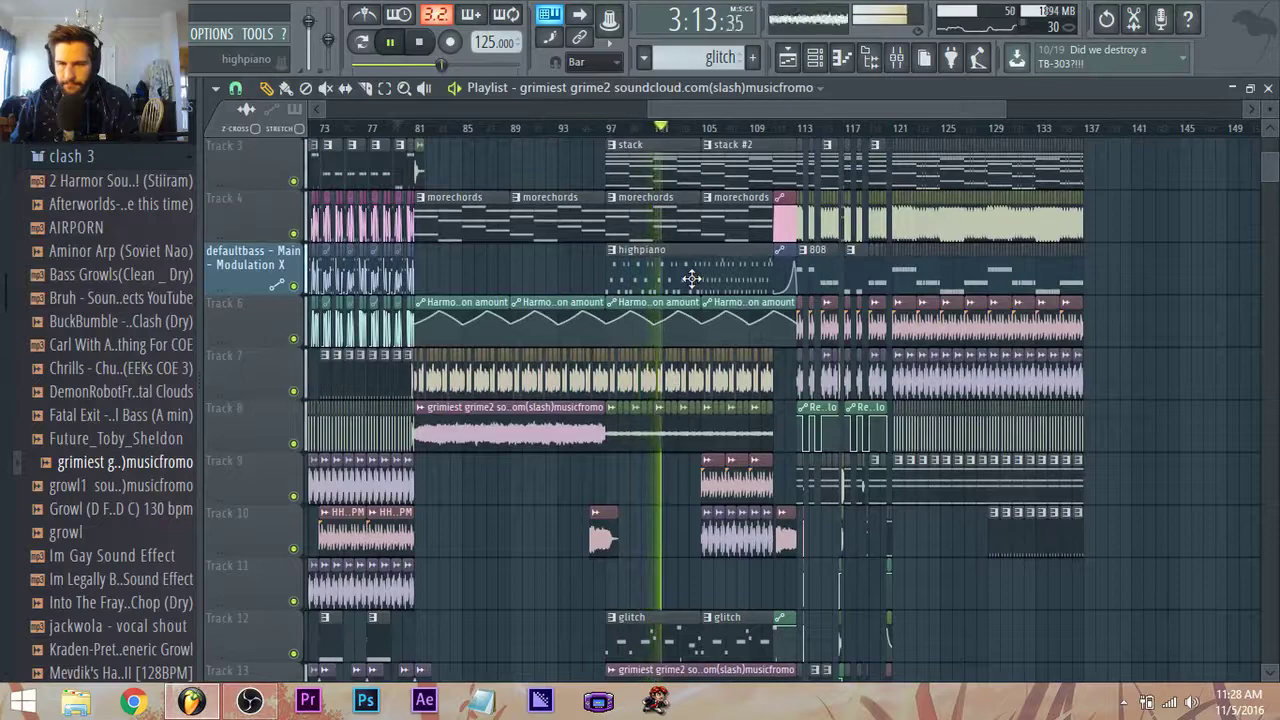
Redraw the note velocities of the highpiano pattern as a lower, gently rising ramp from bar 1 to bar 17.
double_click(691, 278)
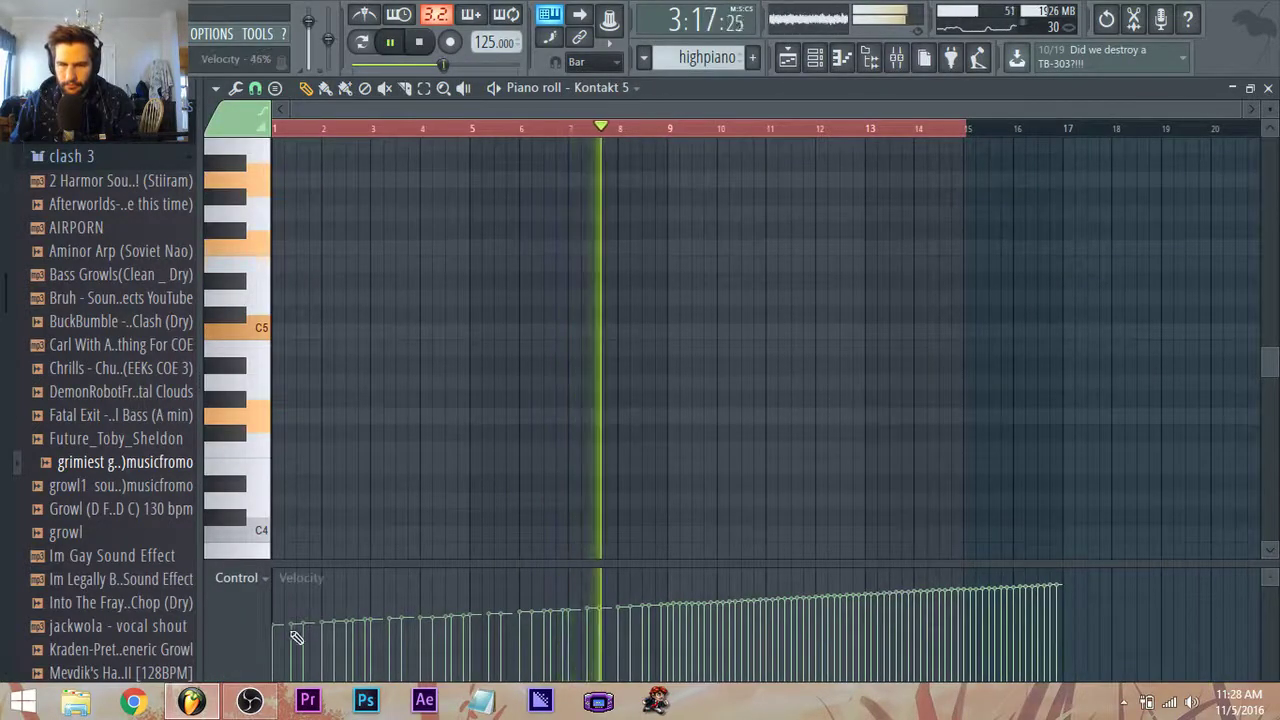
mouse_move(278, 636)
mouse_down()
mouse_move(345, 658)
mouse_move(1090, 602)
mouse_up()
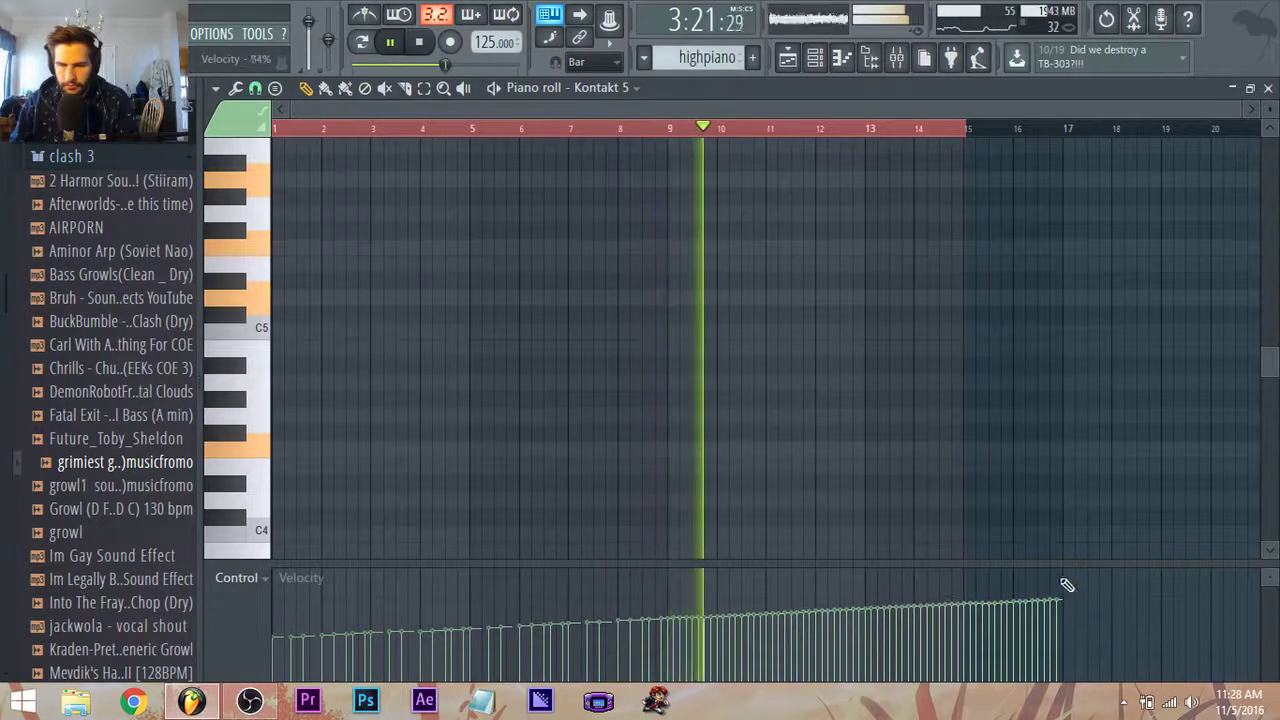
click(788, 58)
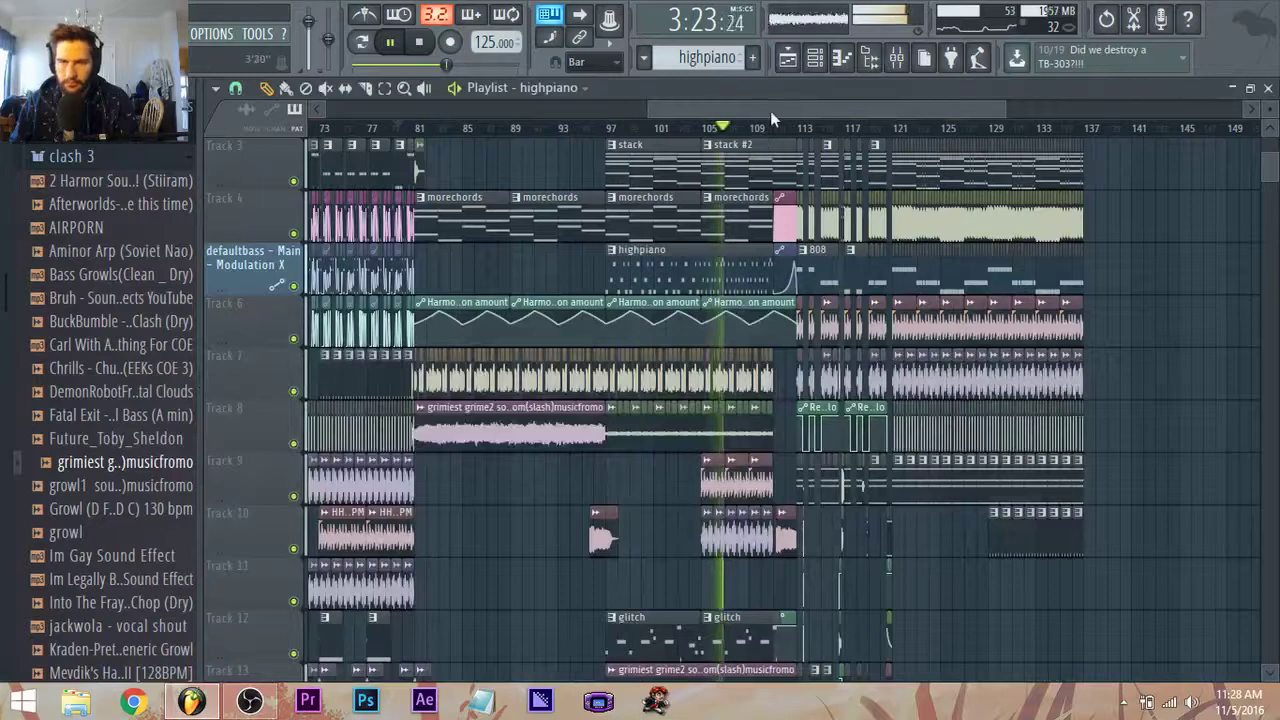
Delete the snare clips on tracks 13 and 14 between bars 113 and 117, checking the section during playback.
drag(770, 111, 782, 108)
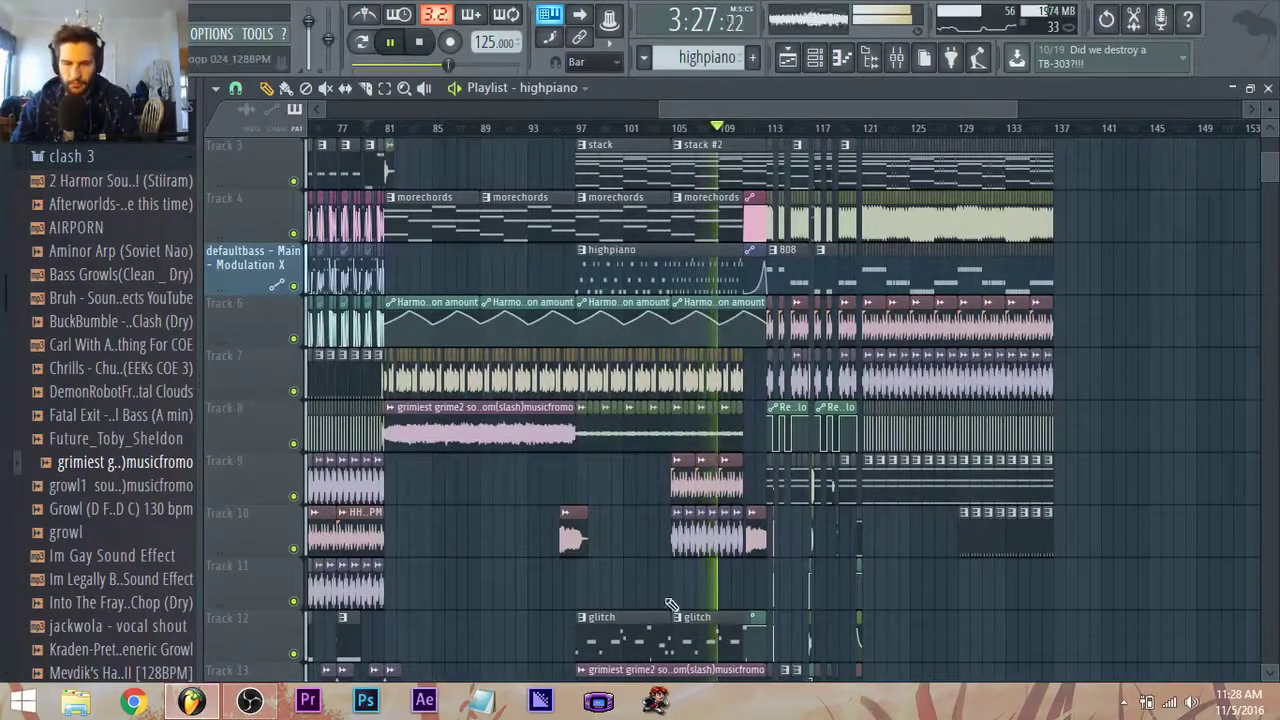
scroll(617, 594, down, 1)
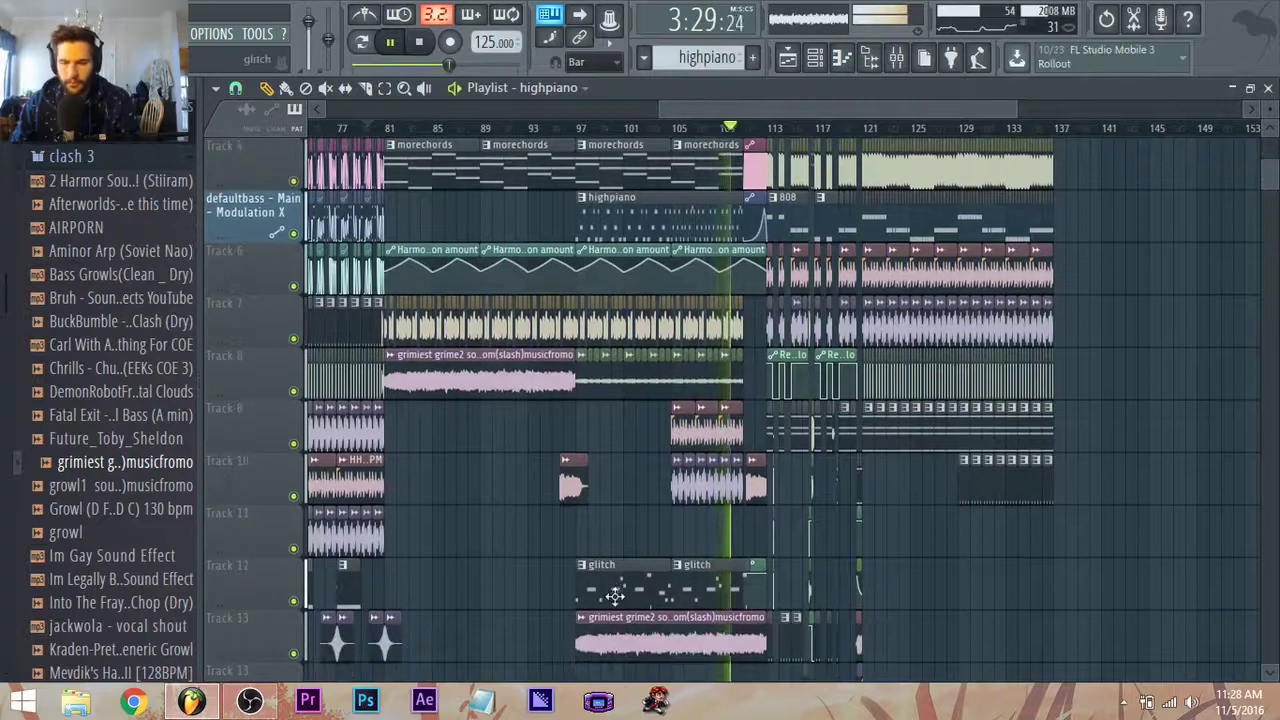
scroll(780, 672, up, 3)
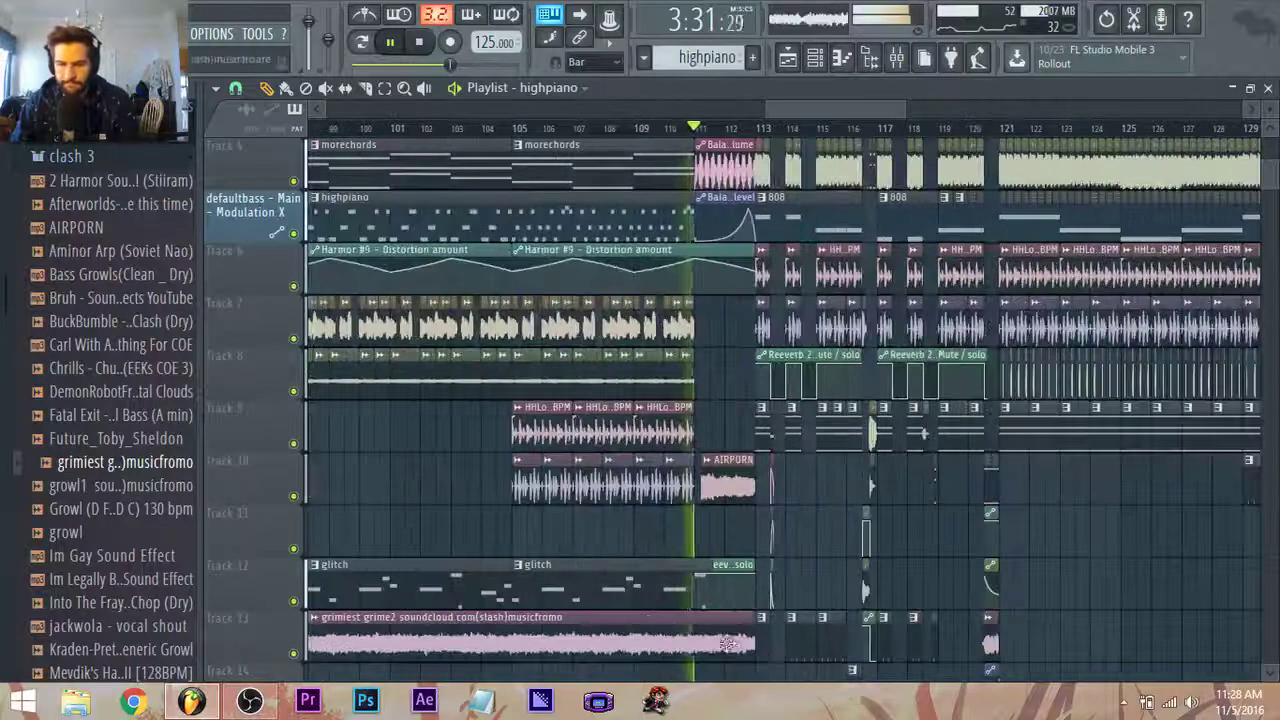
scroll(760, 600, down, 2)
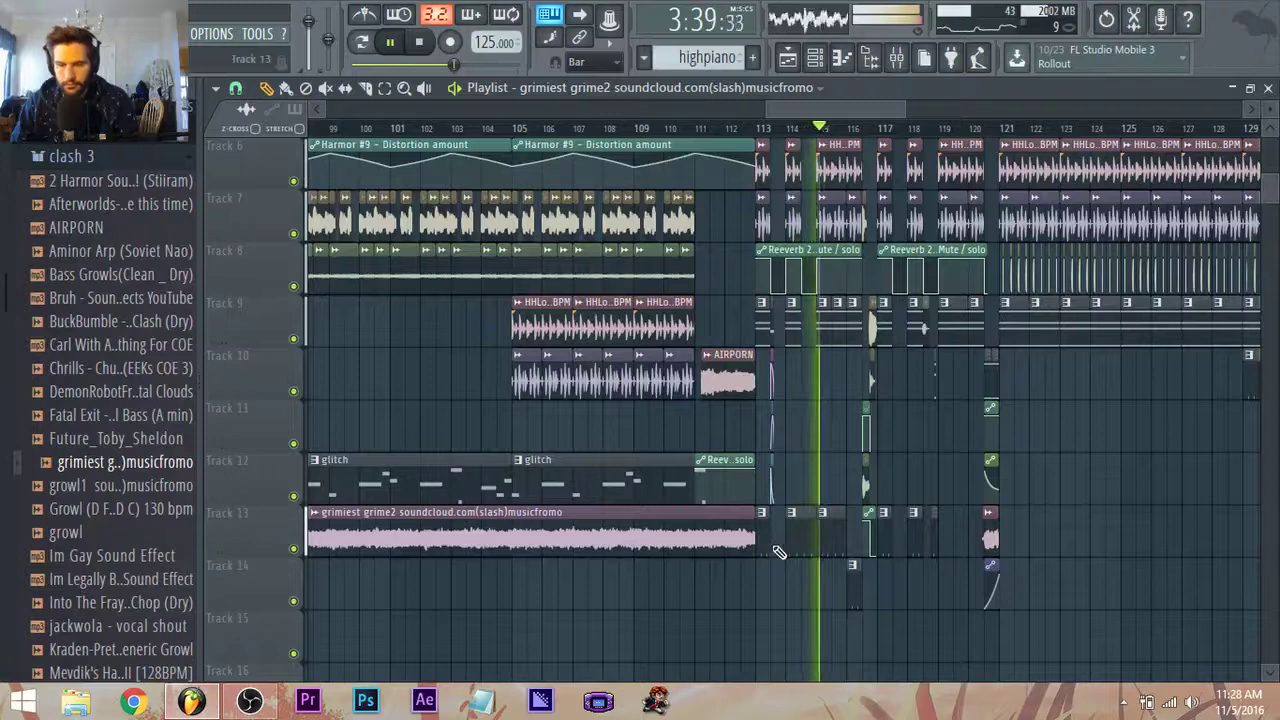
scroll(801, 568, up, 2)
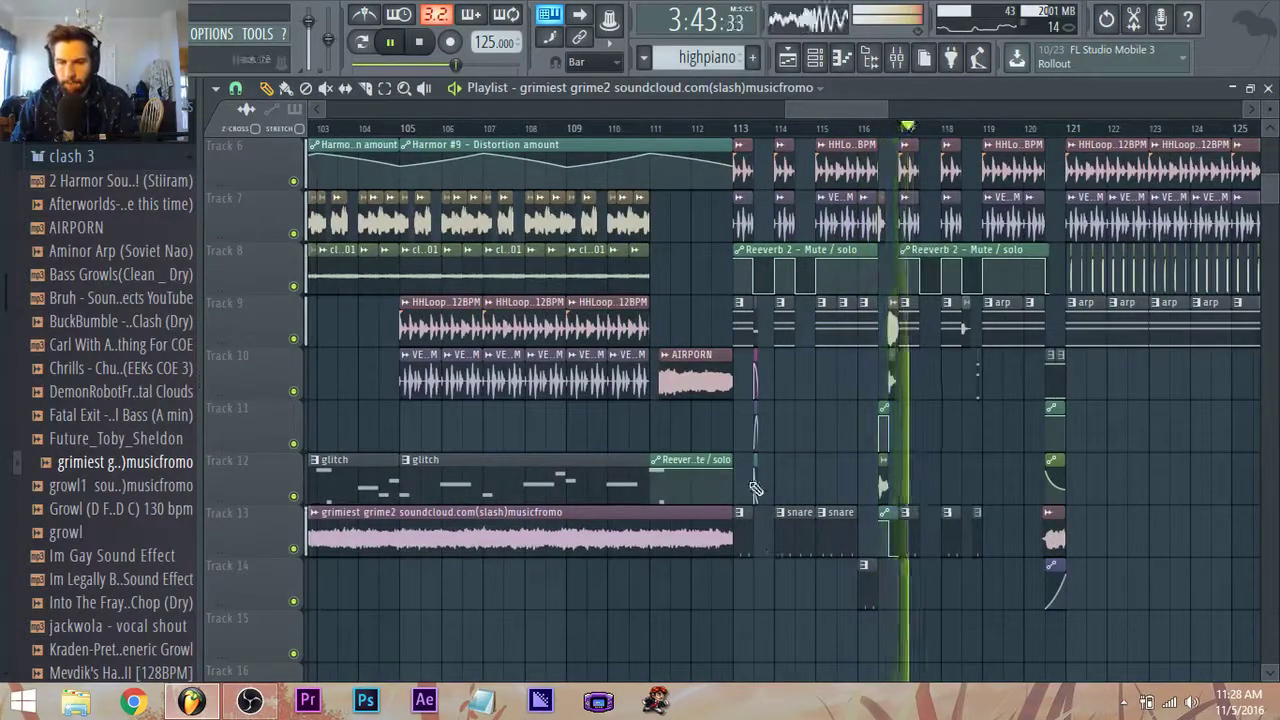
key(space)
key(space)
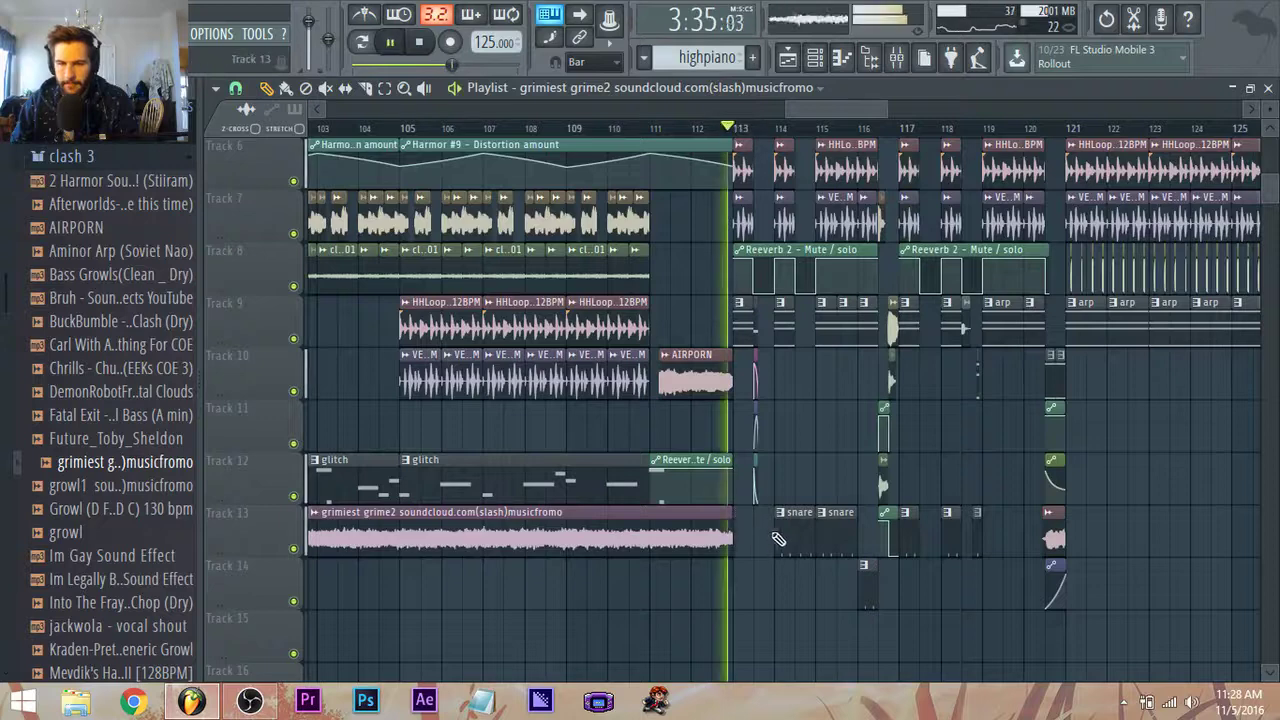
right_click(785, 535)
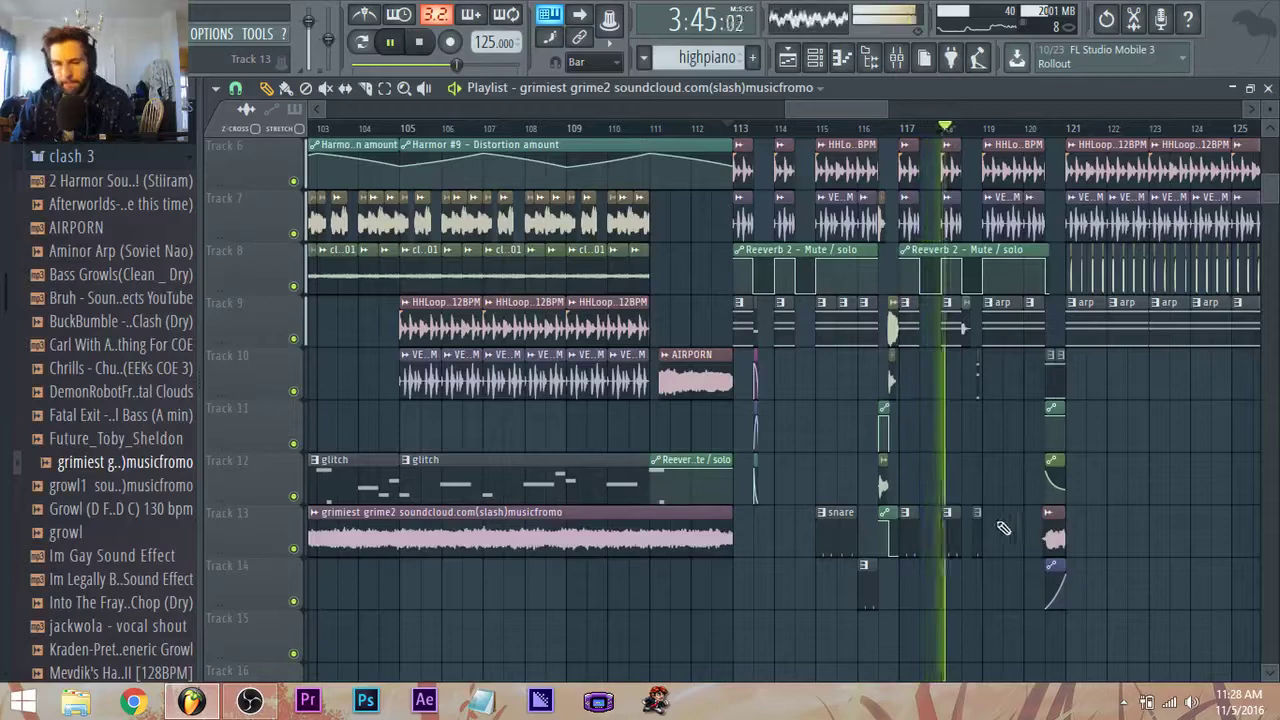
right_click(840, 530)
right_click(864, 580)
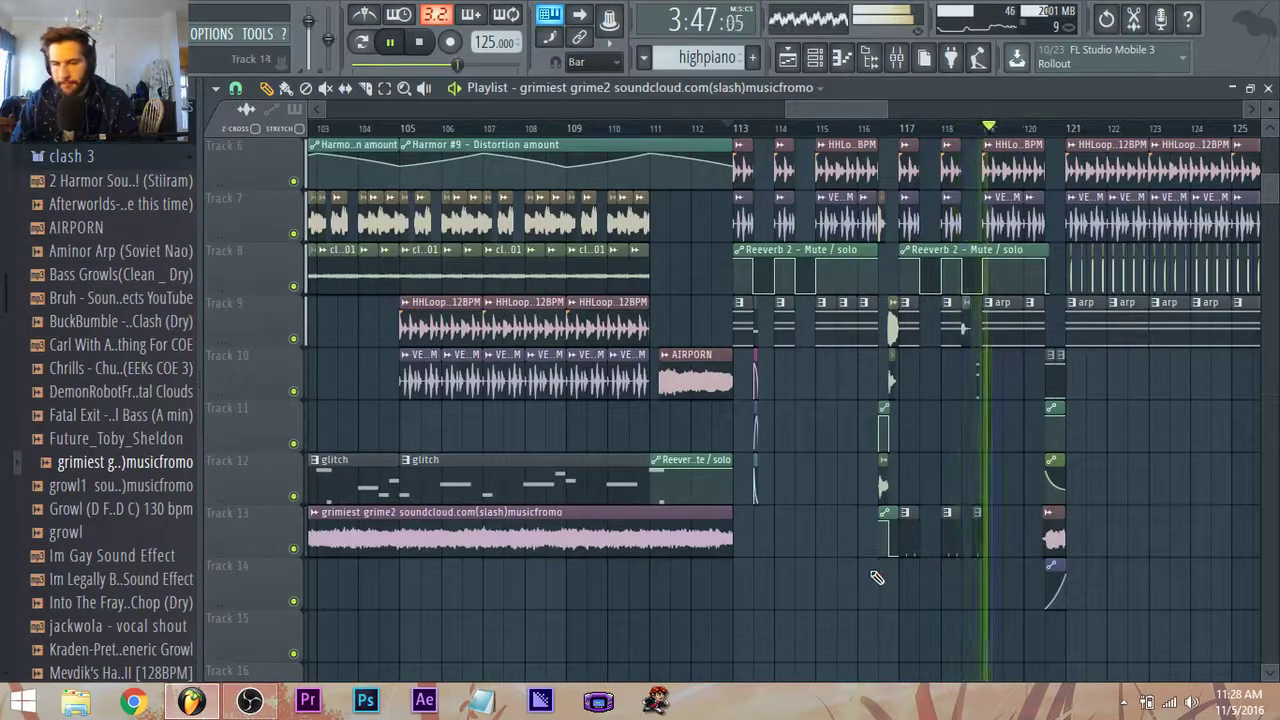
Delete the snare clips at bars 117 and 118 on track 13 and replay that section, keeping the short one before bar 119.
scroll(1000, 557, up, 2)
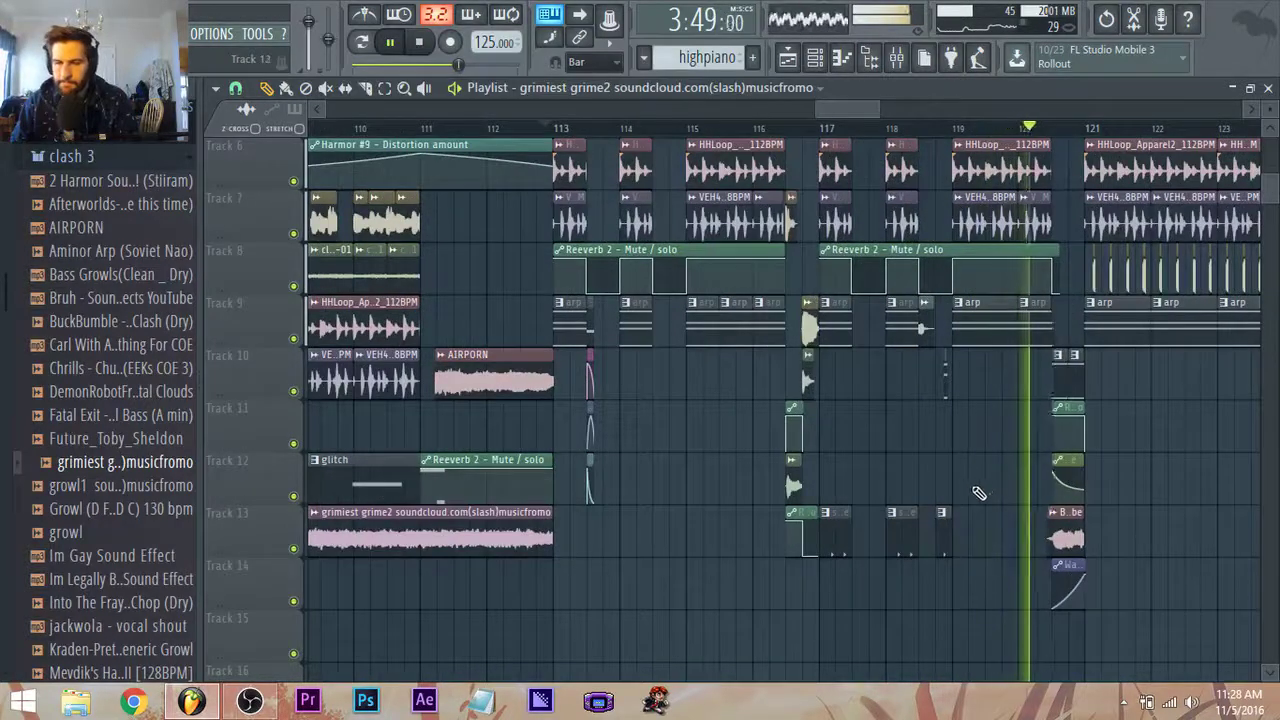
scroll(977, 495, up, 2)
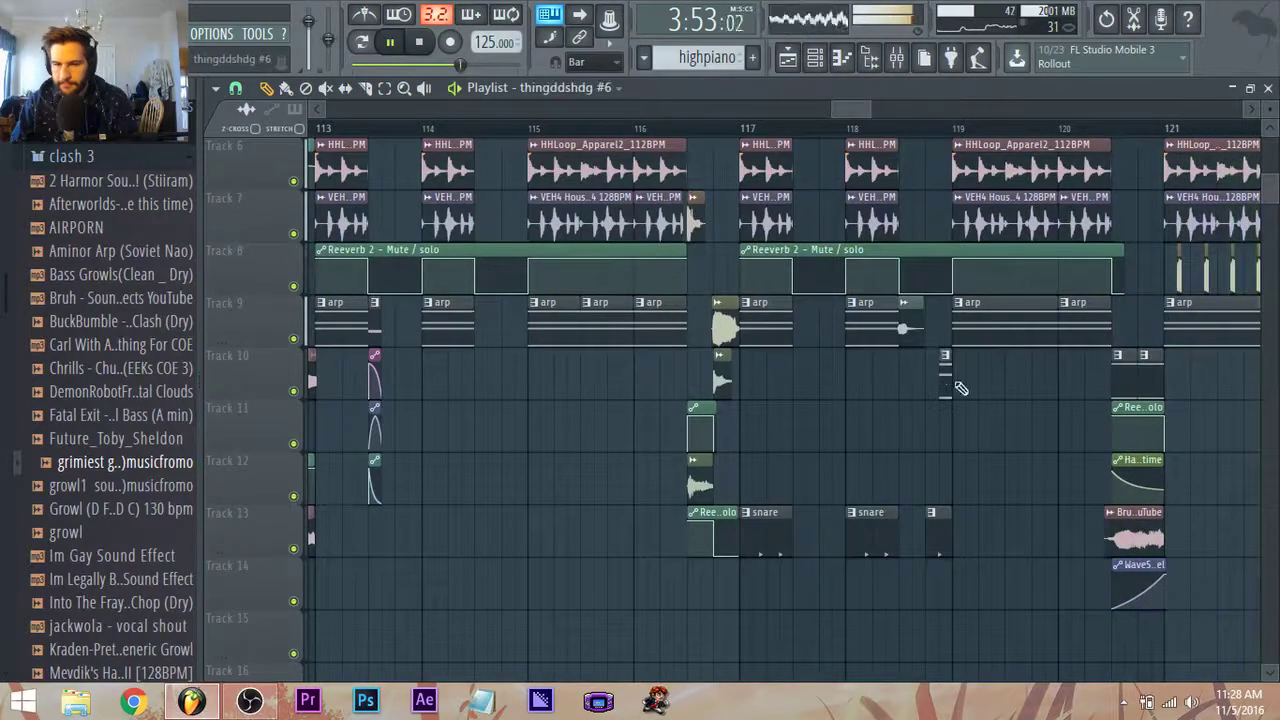
click(890, 130)
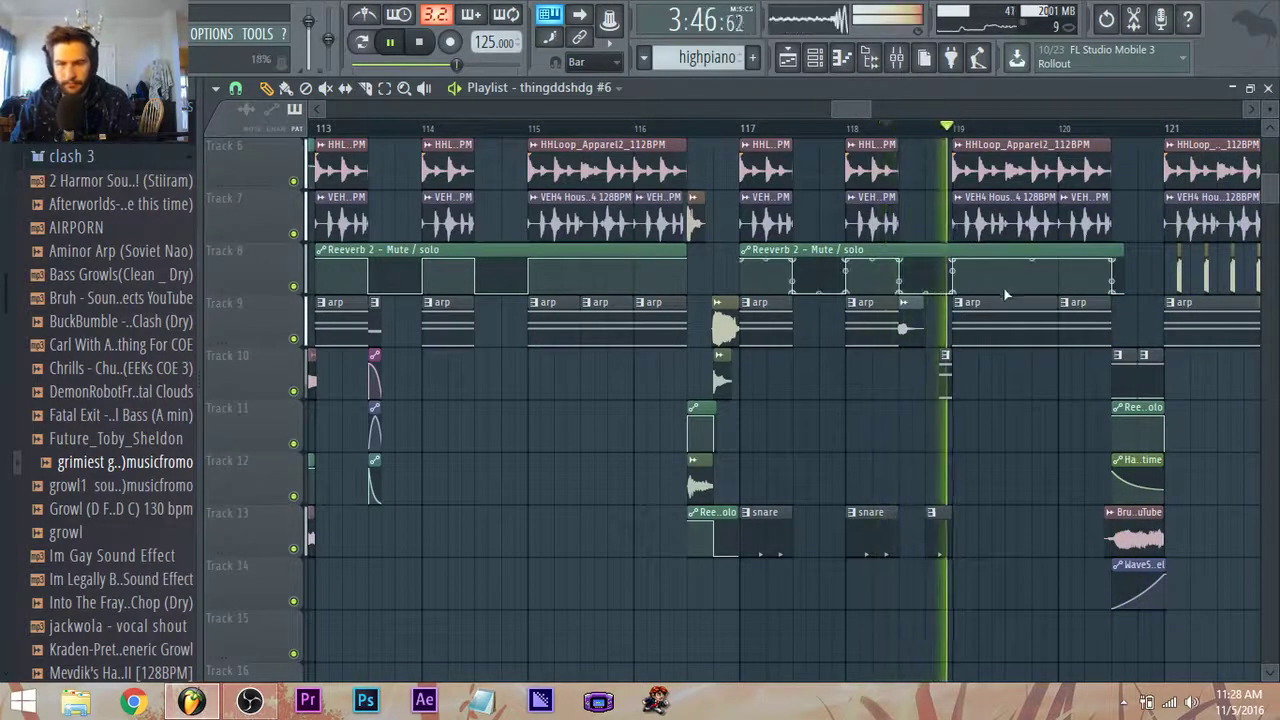
click(840, 130)
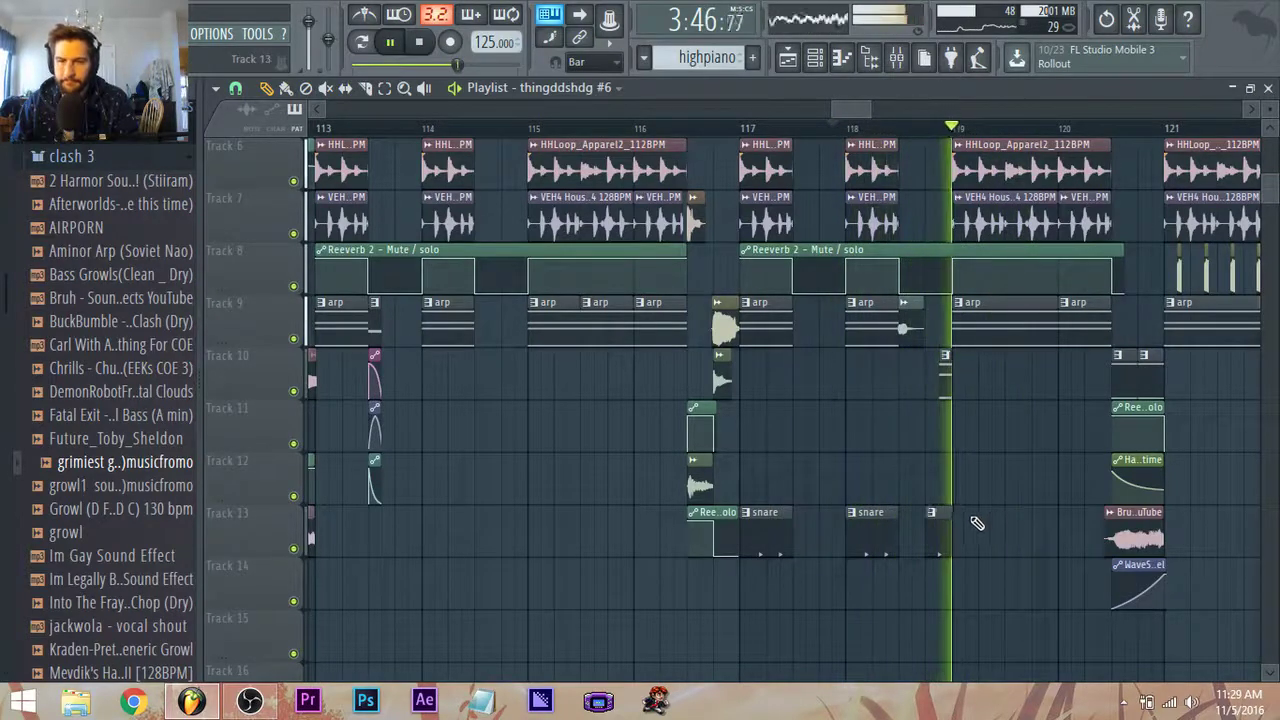
right_click(872, 546)
right_click(774, 546)
key(space)
key(space)
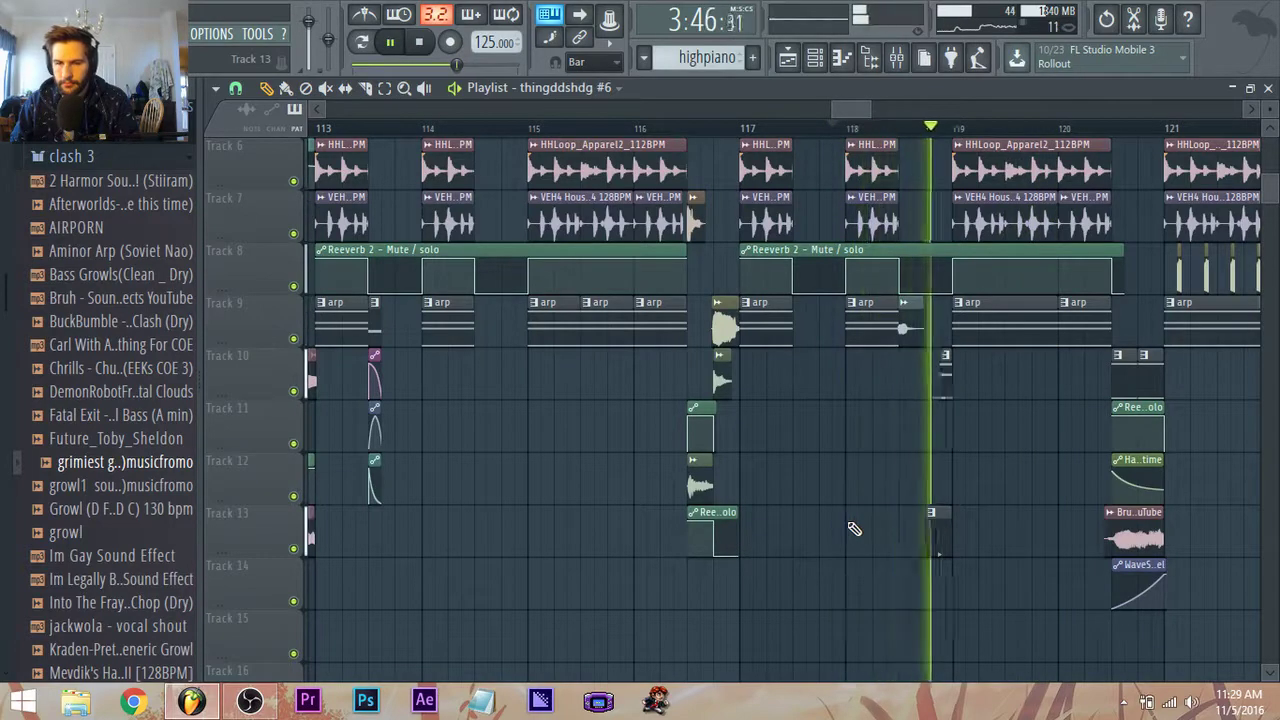
Lower the start point of the Harmor #17 Portamento time automation before bar 121 so its curve rises, and replay the fill.
scroll(916, 582, down, 3)
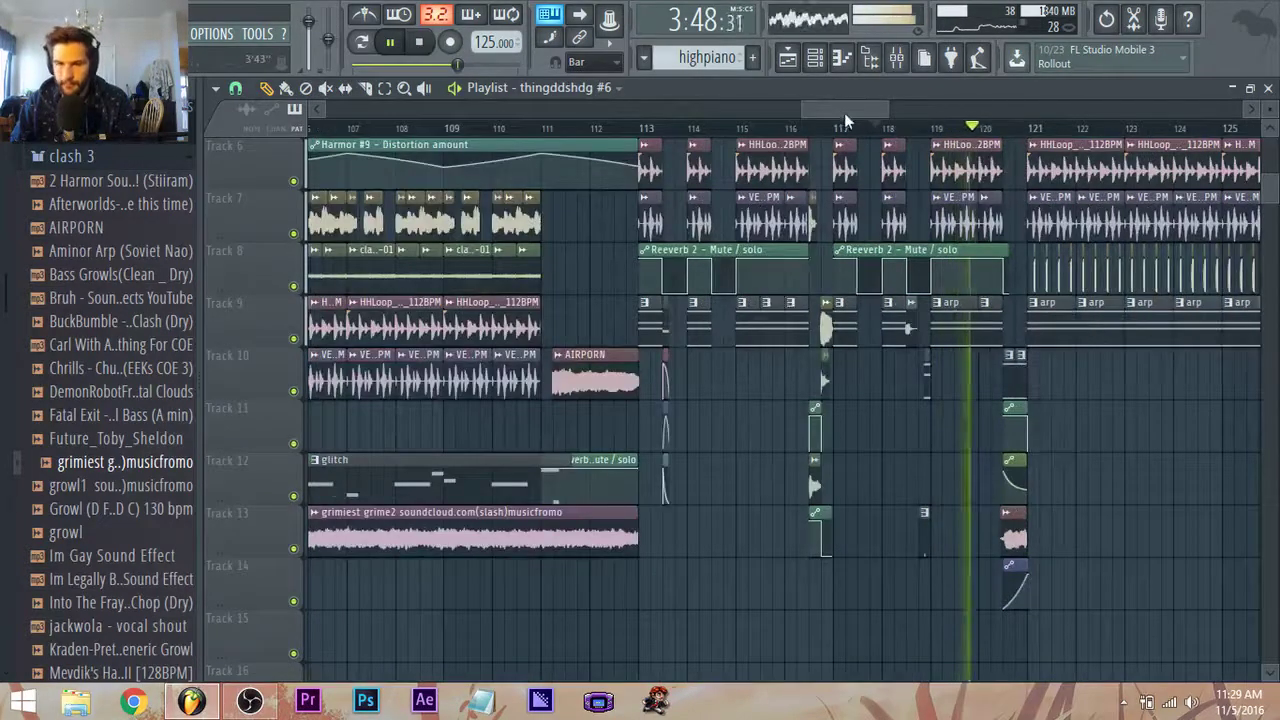
drag(847, 110, 866, 106)
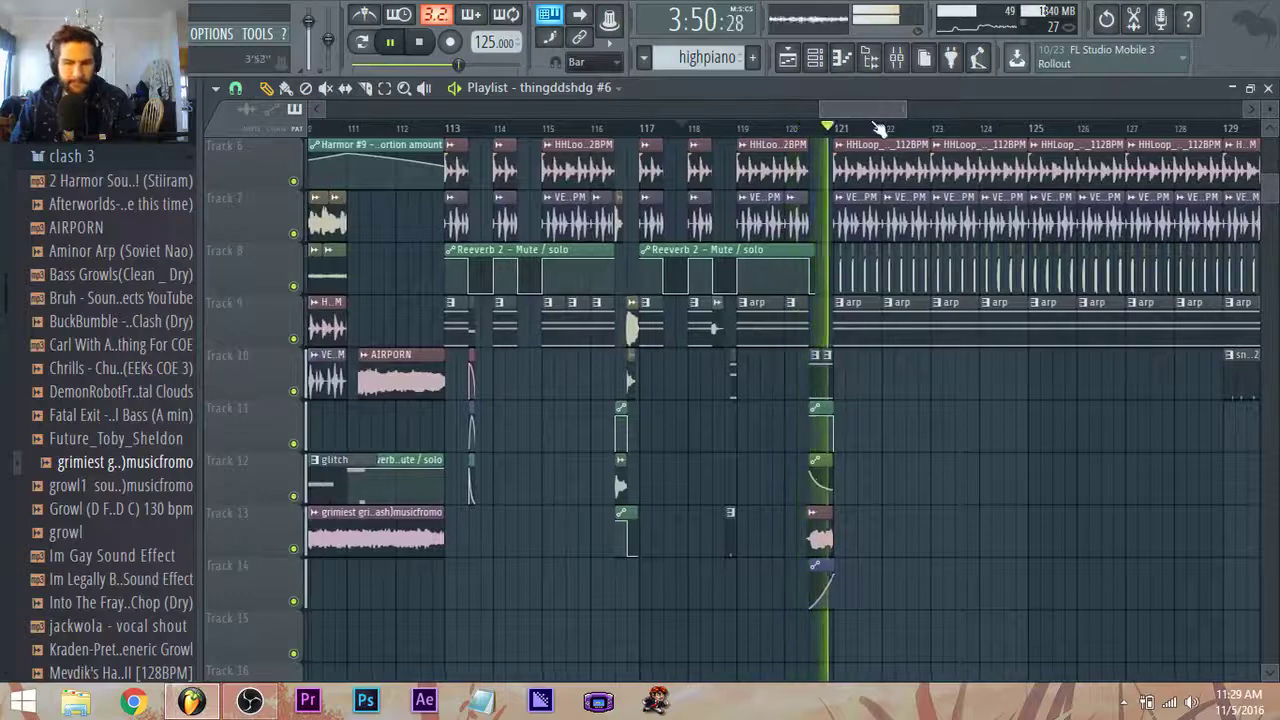
scroll(831, 347, up, 5)
key(space)
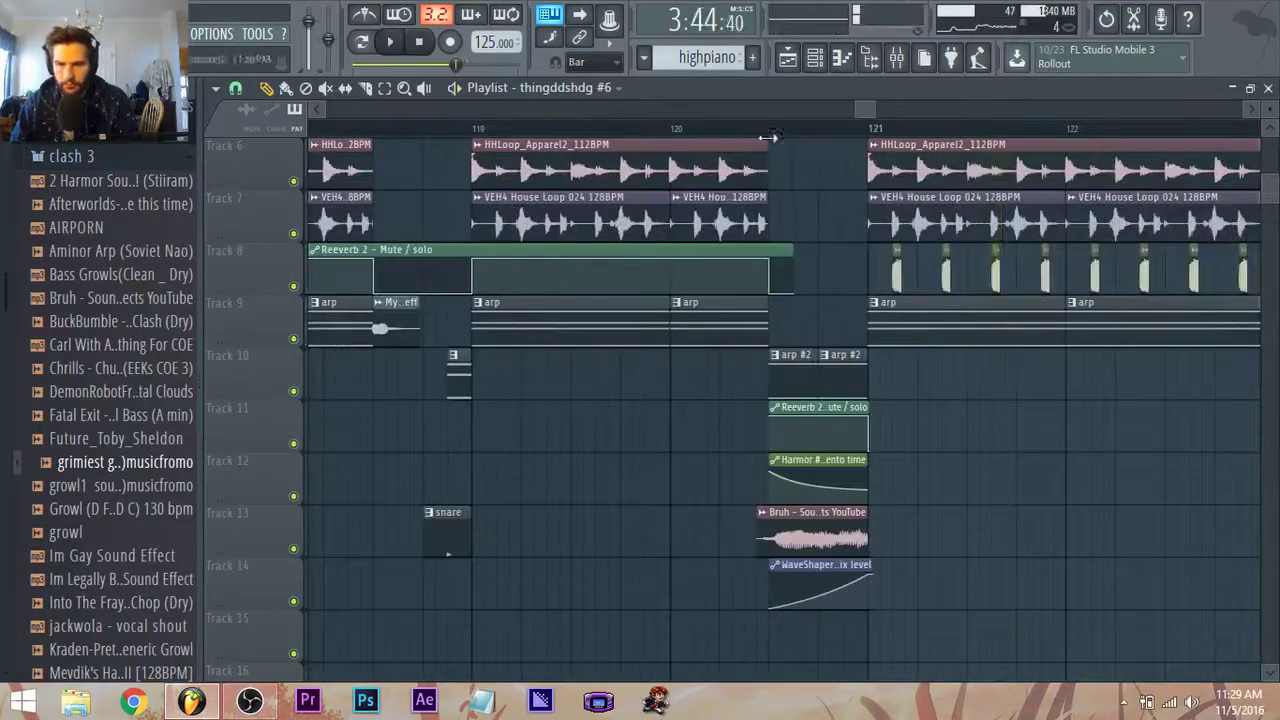
key(space)
mouse_move(816, 486)
mouse_down()
mouse_move(779, 477)
mouse_move(765, 509)
mouse_up()
key(space)
key(space)
key(space)
key(space)
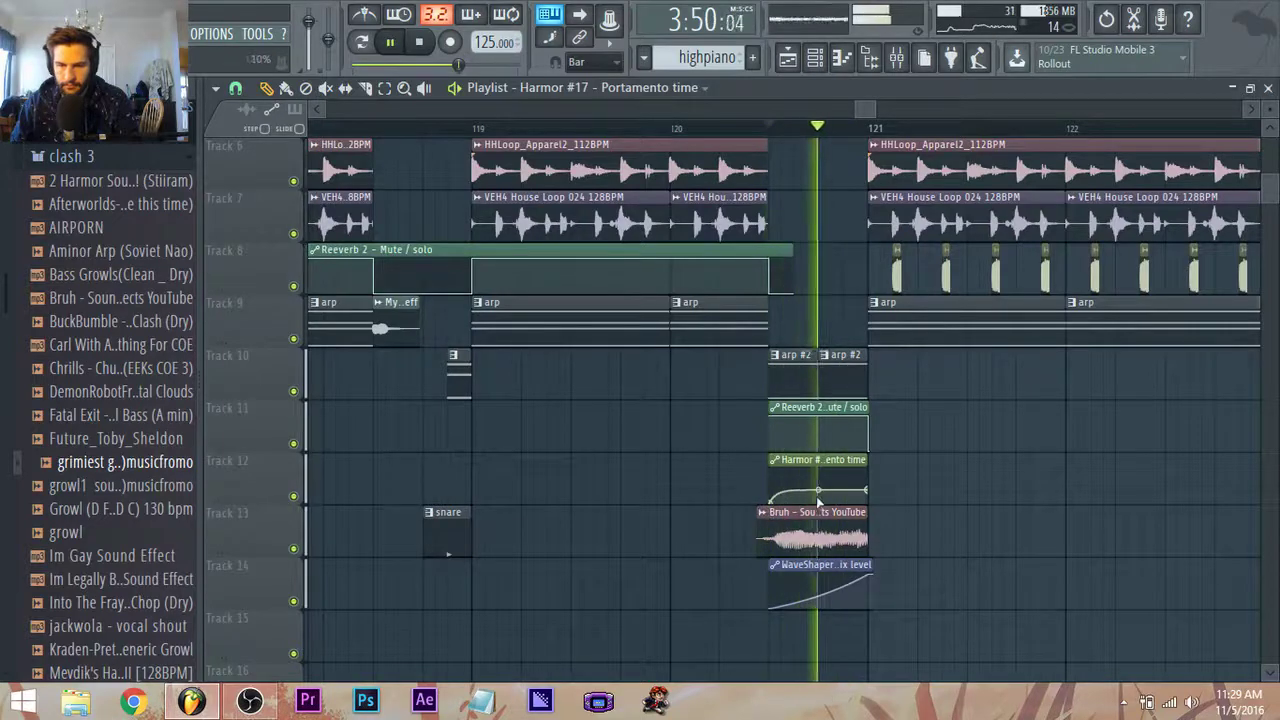
Set the end point of the Harmor #17 Portamento time automation to 53% and that of the WaveShaper Mix level automation to 74%.
key(space)
drag(871, 488, 873, 486)
key(space)
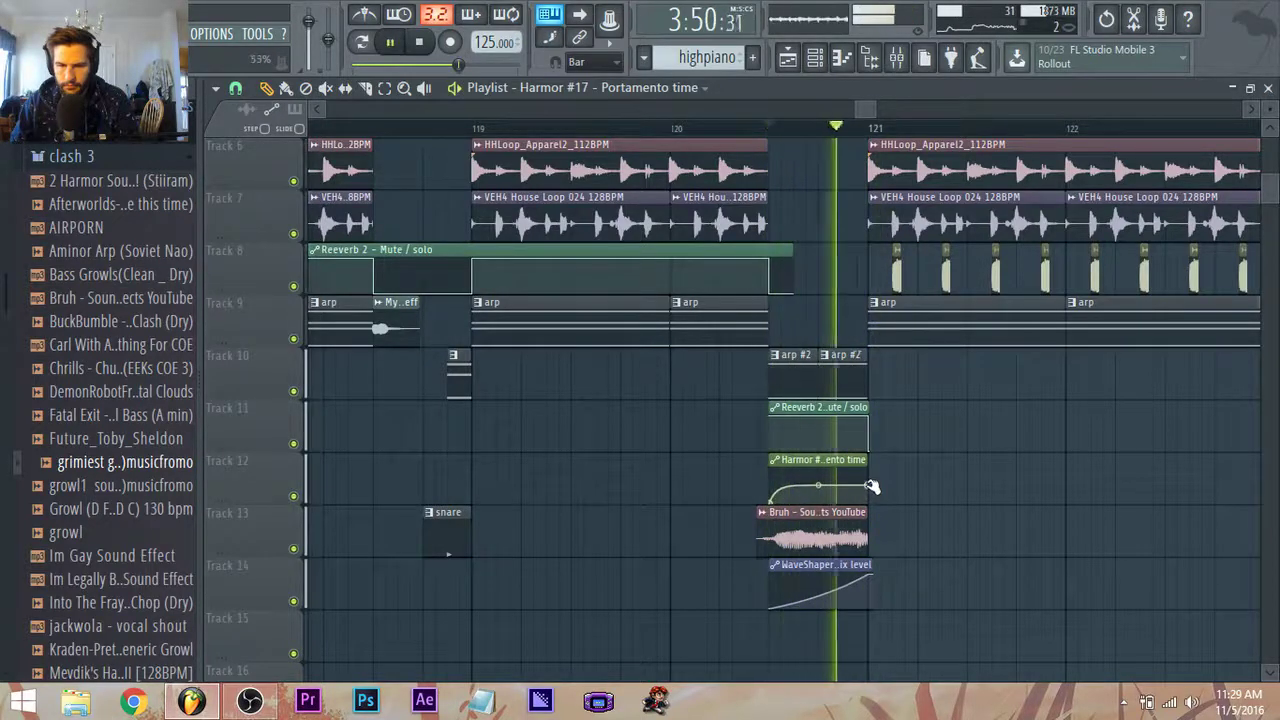
key(space)
drag(870, 575, 871, 583)
key(space)
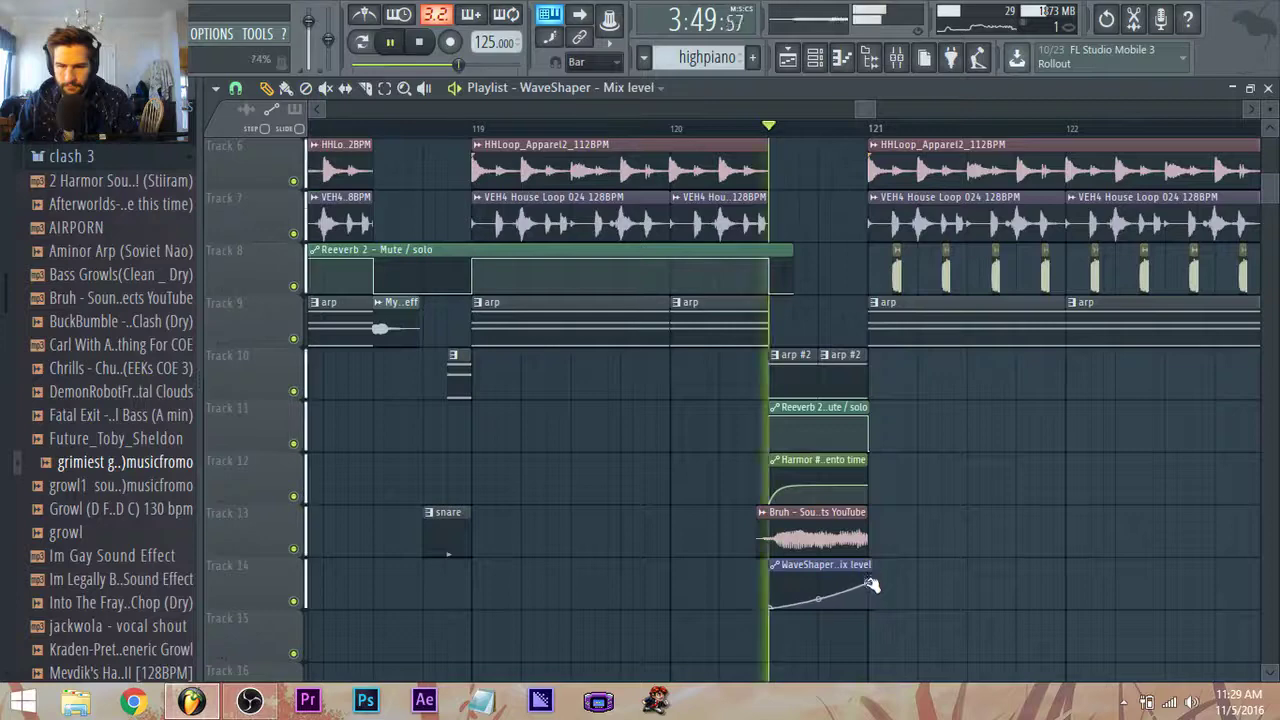
key(space)
key(space)
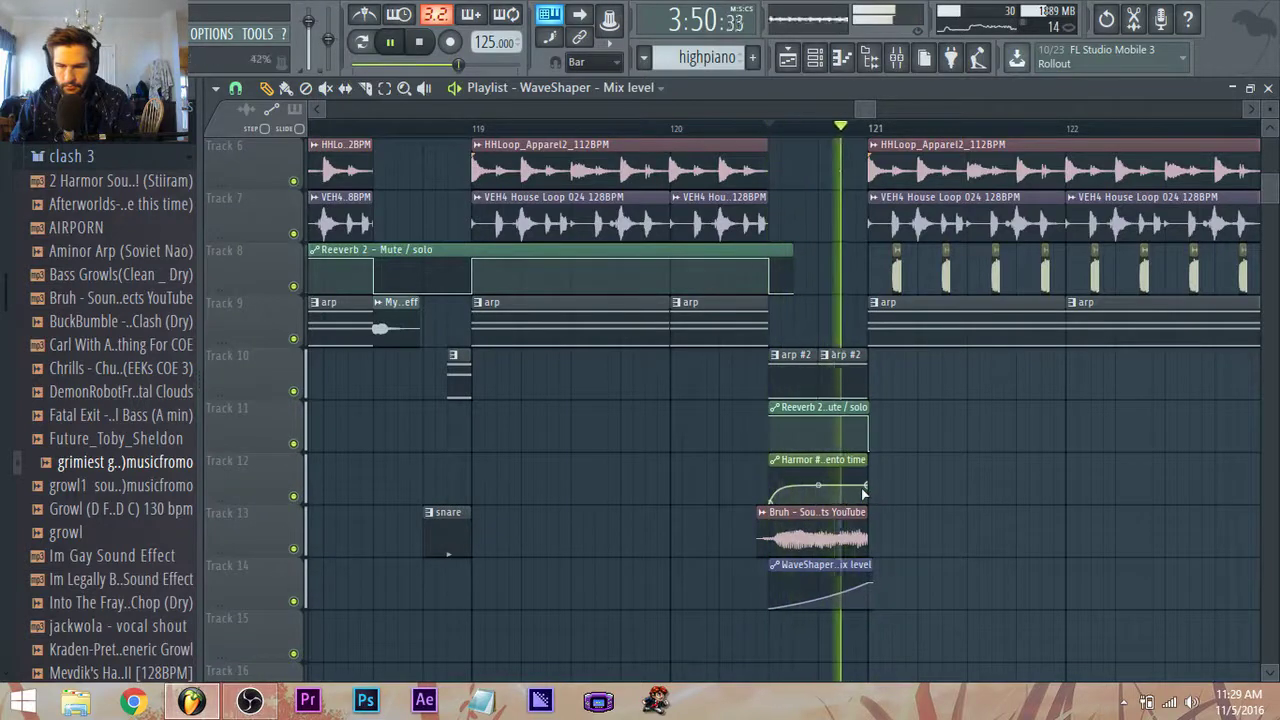
Delete the second arp #2 clip on track 10 and extend the first one to bar 121.
key(space)
right_click(843, 372)
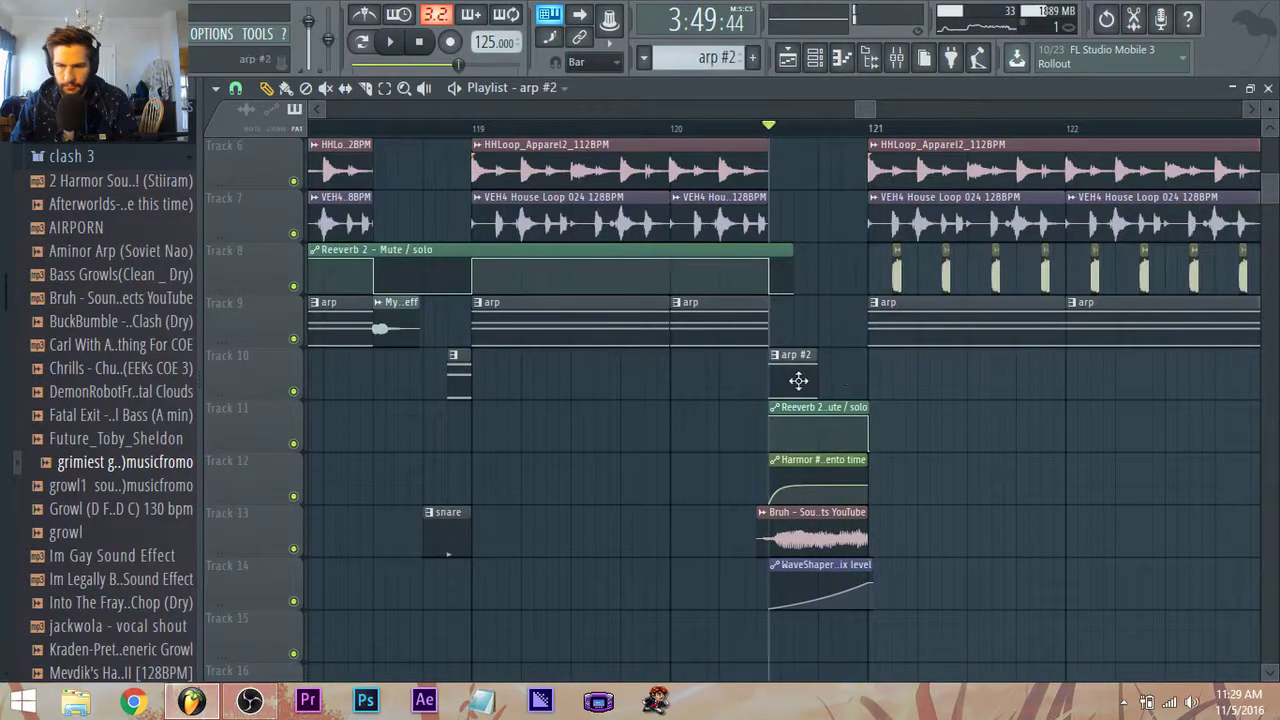
key(space)
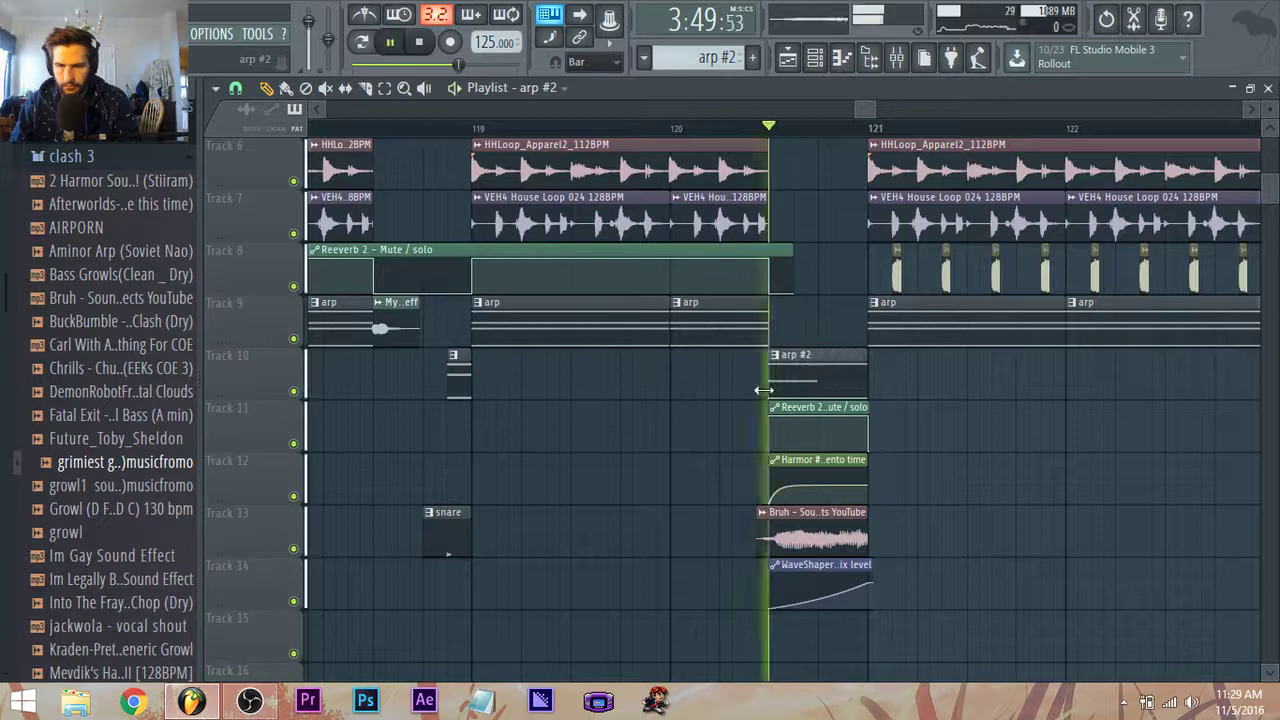
Play through the drop after bar 120 and examine the arrangement across all tracks for spots that need more material.
scroll(952, 431, down, 4)
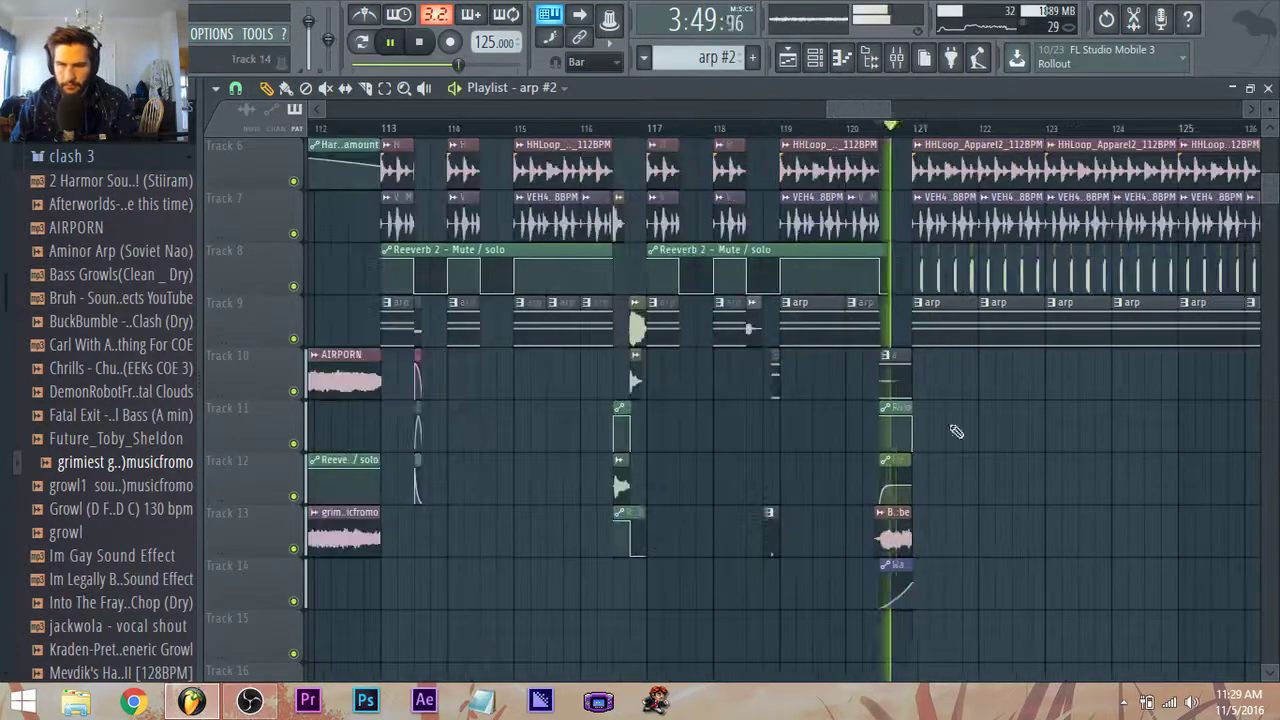
drag(866, 107, 898, 114)
scroll(888, 200, down, 3)
scroll(724, 320, up, 5)
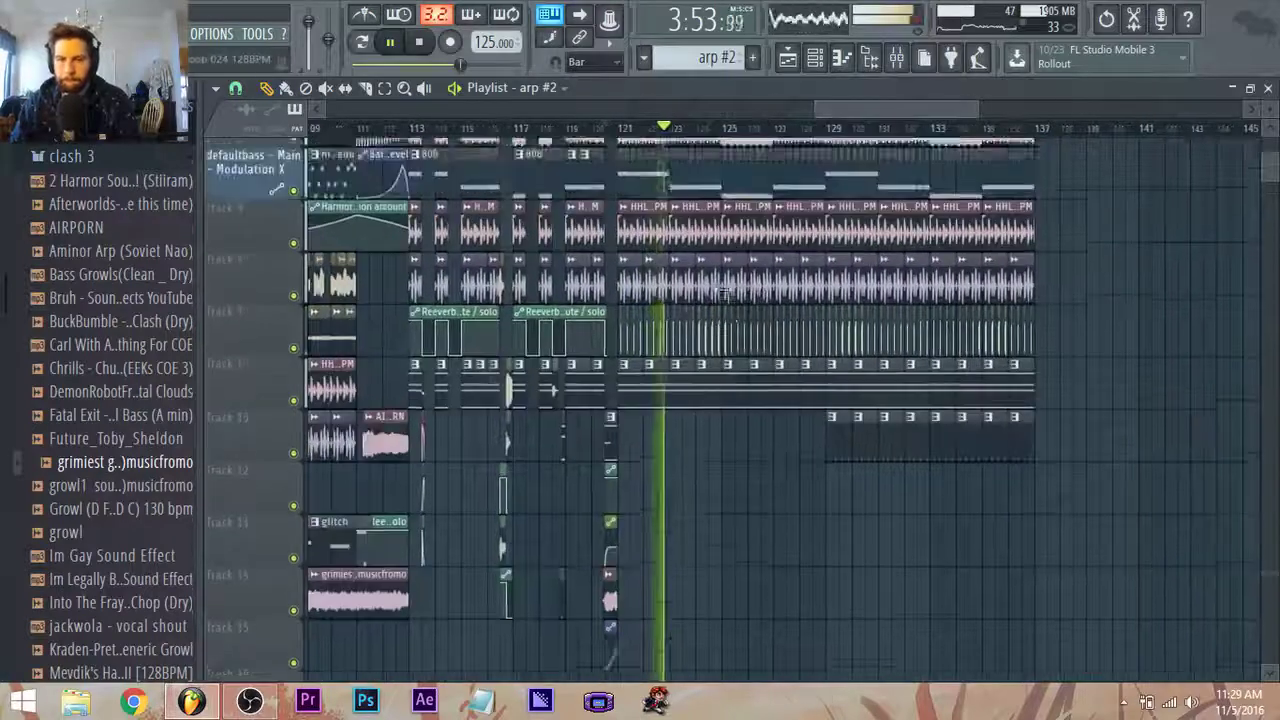
scroll(724, 320, up, 2)
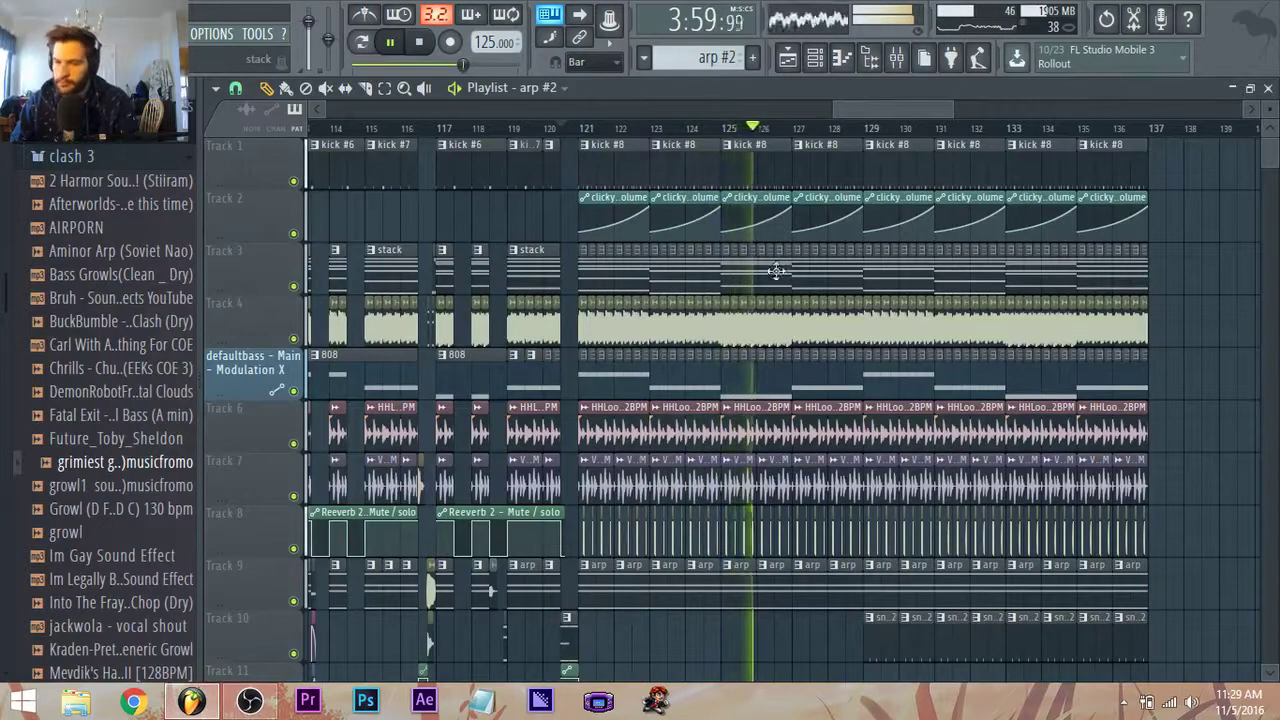
scroll(770, 300, down, 8)
key(space)
scroll(862, 370, down, 3)
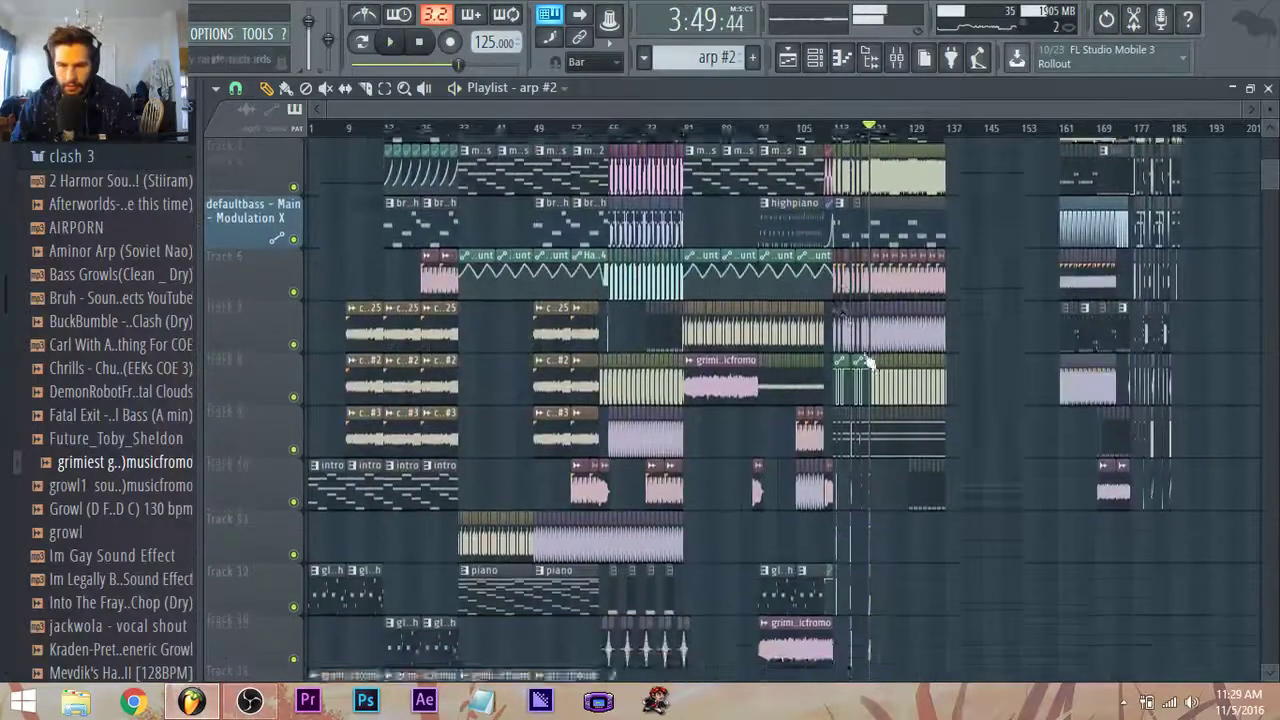
scroll(866, 370, up, 6)
scroll(735, 430, up, 2)
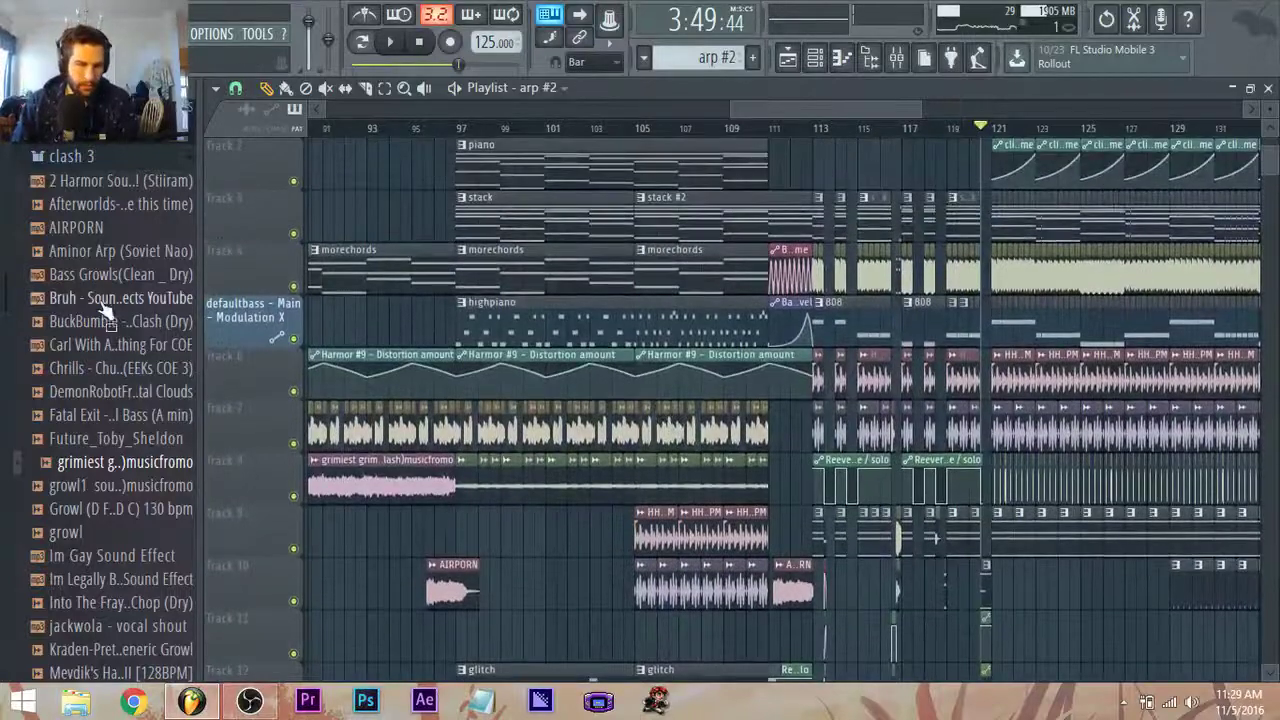
Audition the clash 3 samples from My name is Jeff up through the list to growl.
scroll(142, 410, down, 6)
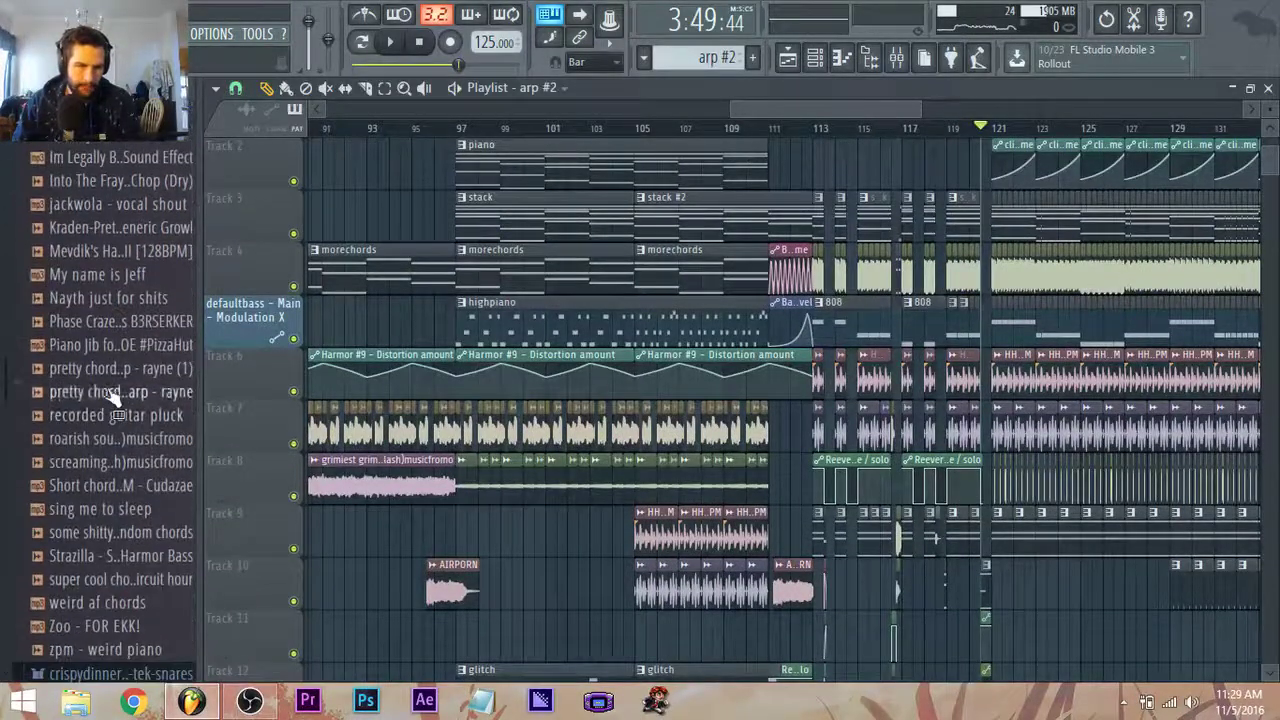
click(107, 278)
click(110, 250)
click(110, 227)
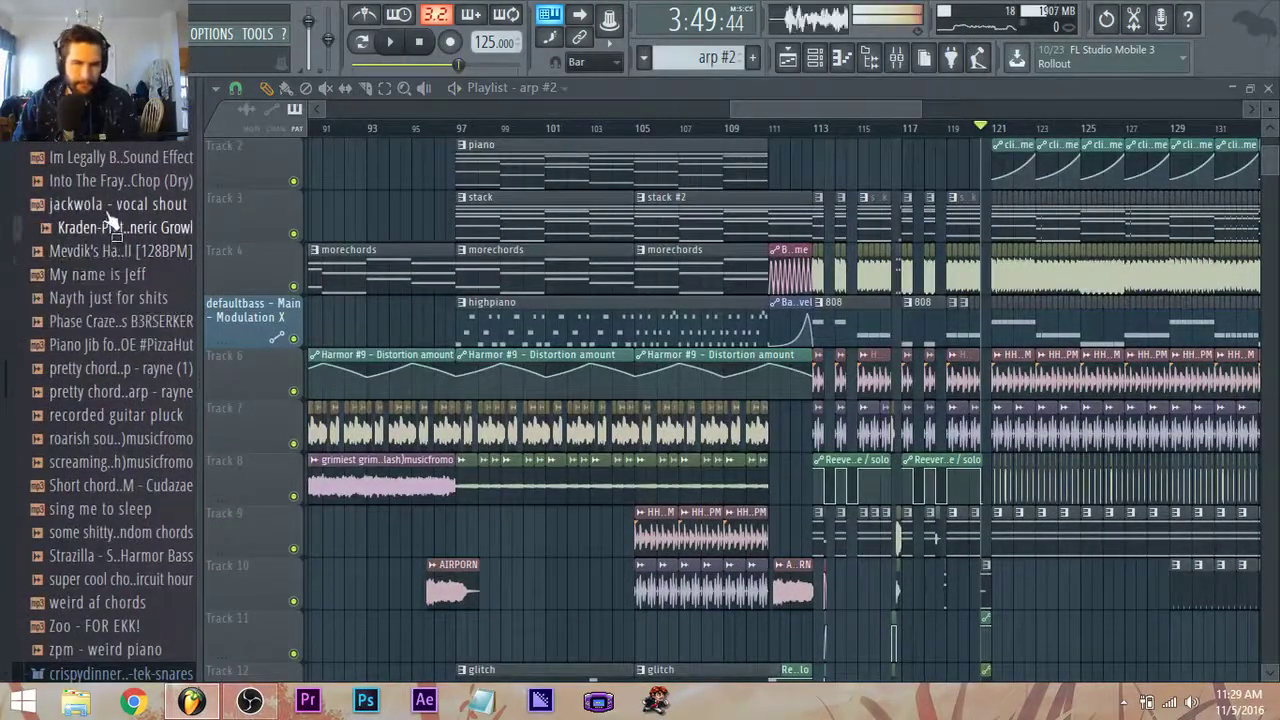
click(110, 204)
scroll(143, 372, up, 3)
click(116, 322)
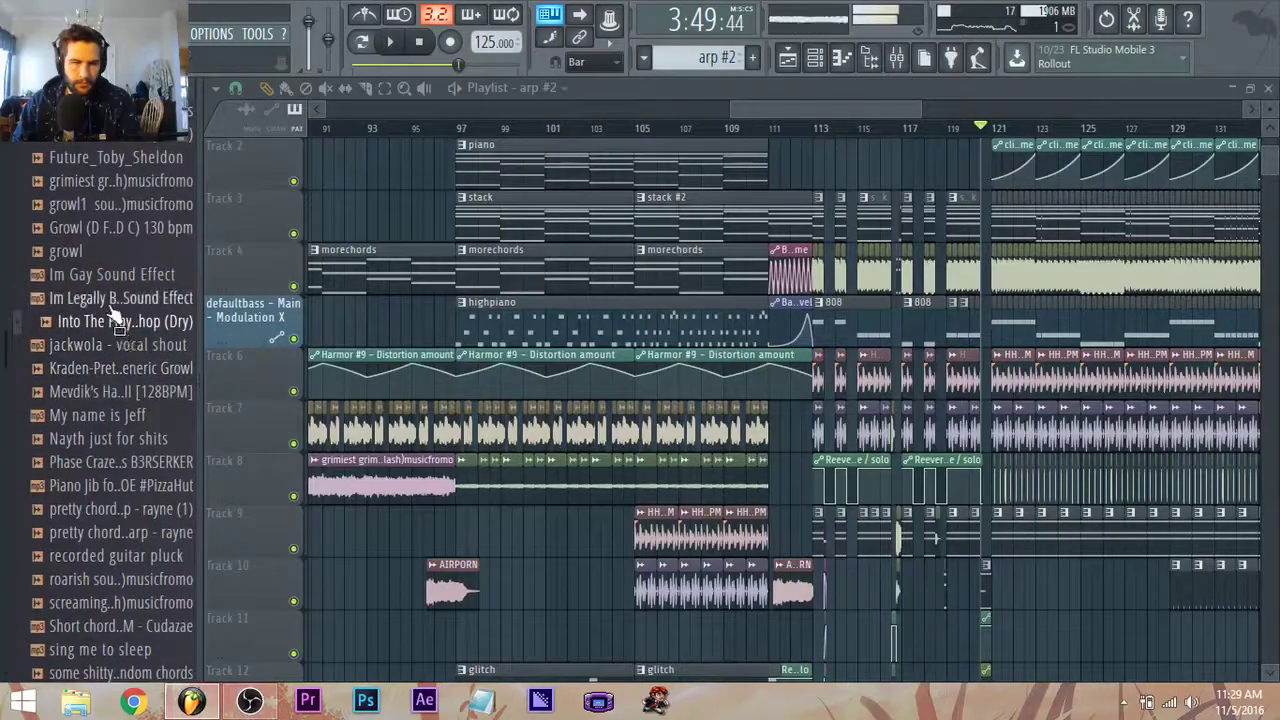
click(105, 297)
click(92, 275)
click(78, 254)
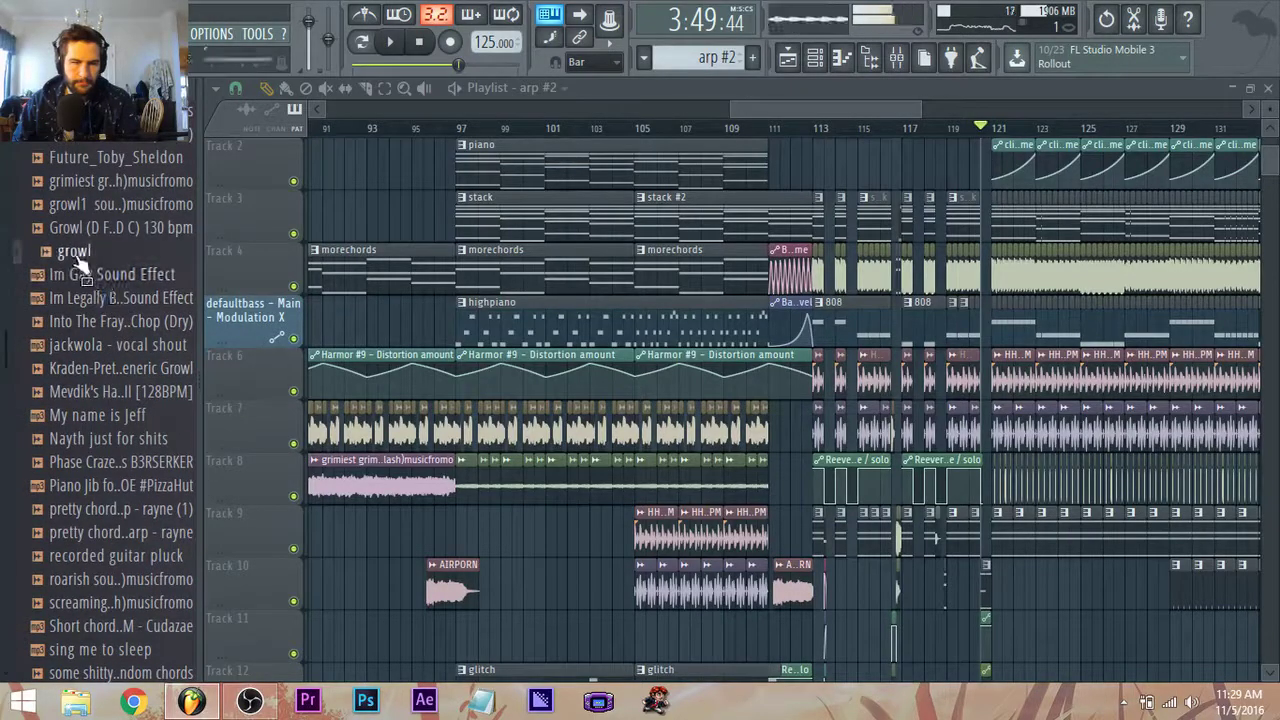
Audition the clash 3 samples from Aminor Arp to DemonRobotFromHellSound - Crystal Clouds, and stop playback after the last one.
scroll(100, 245, up, 6)
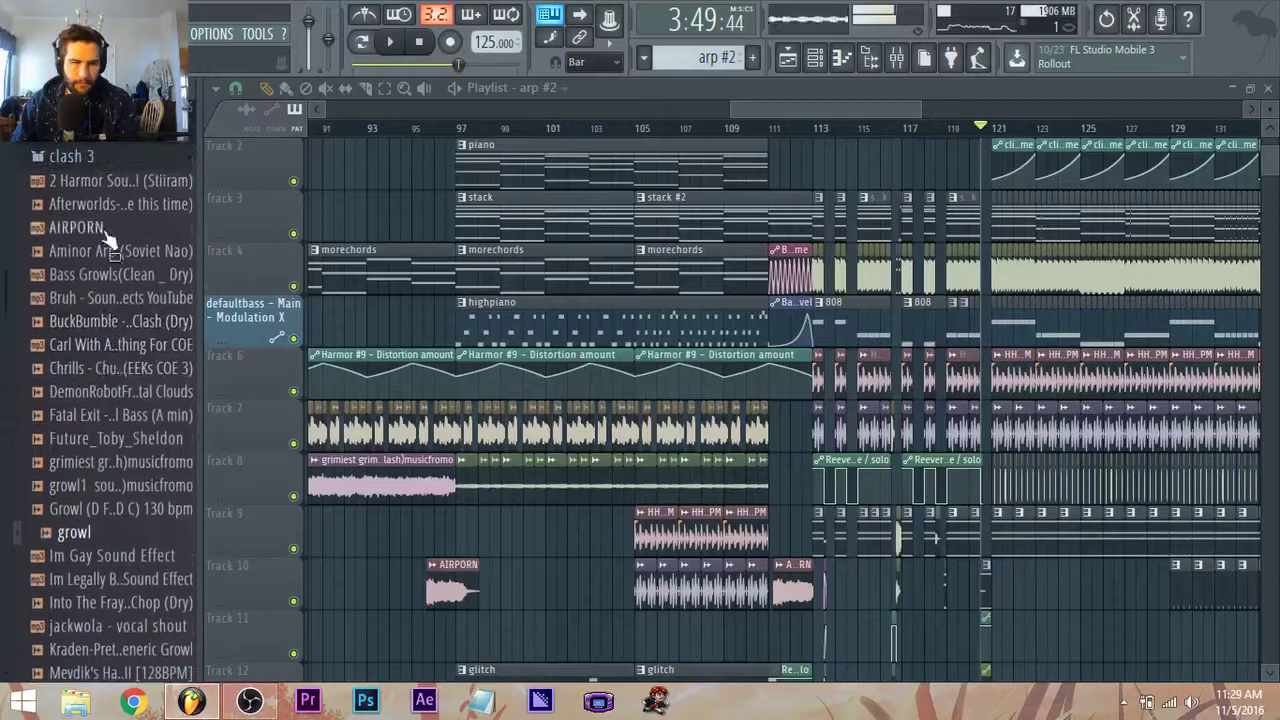
click(108, 250)
click(108, 274)
click(104, 302)
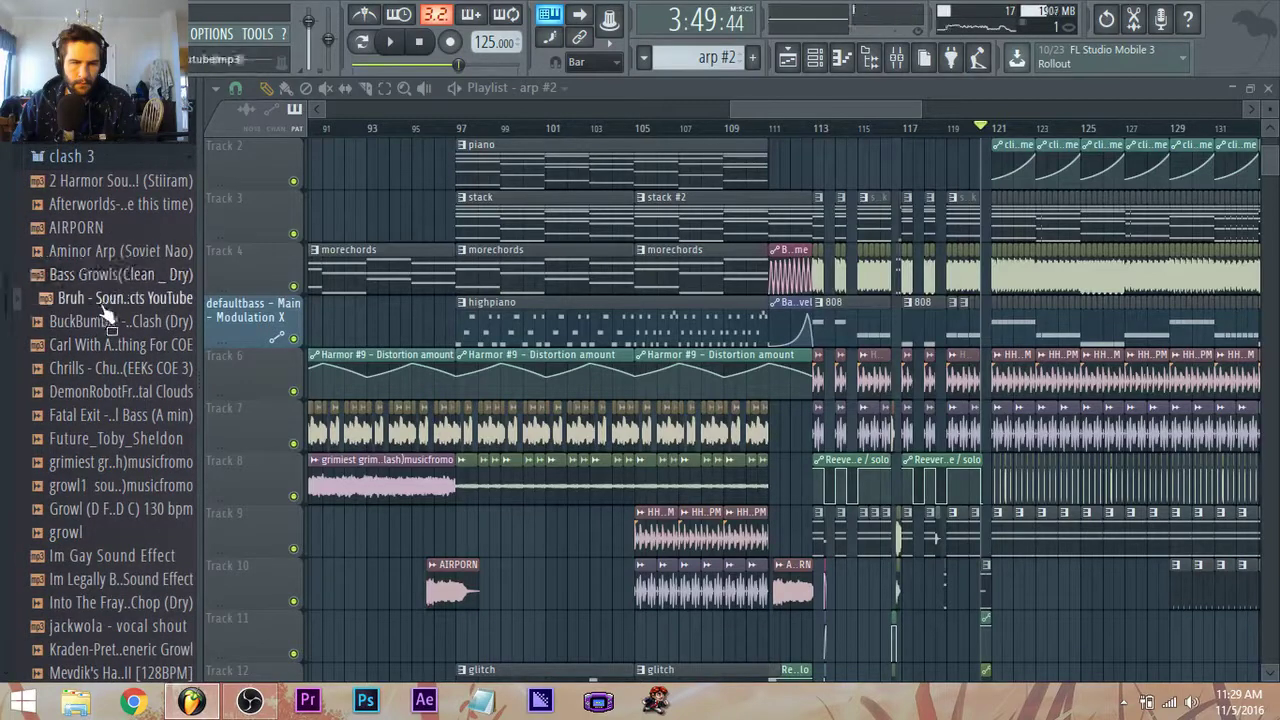
click(108, 321)
click(106, 345)
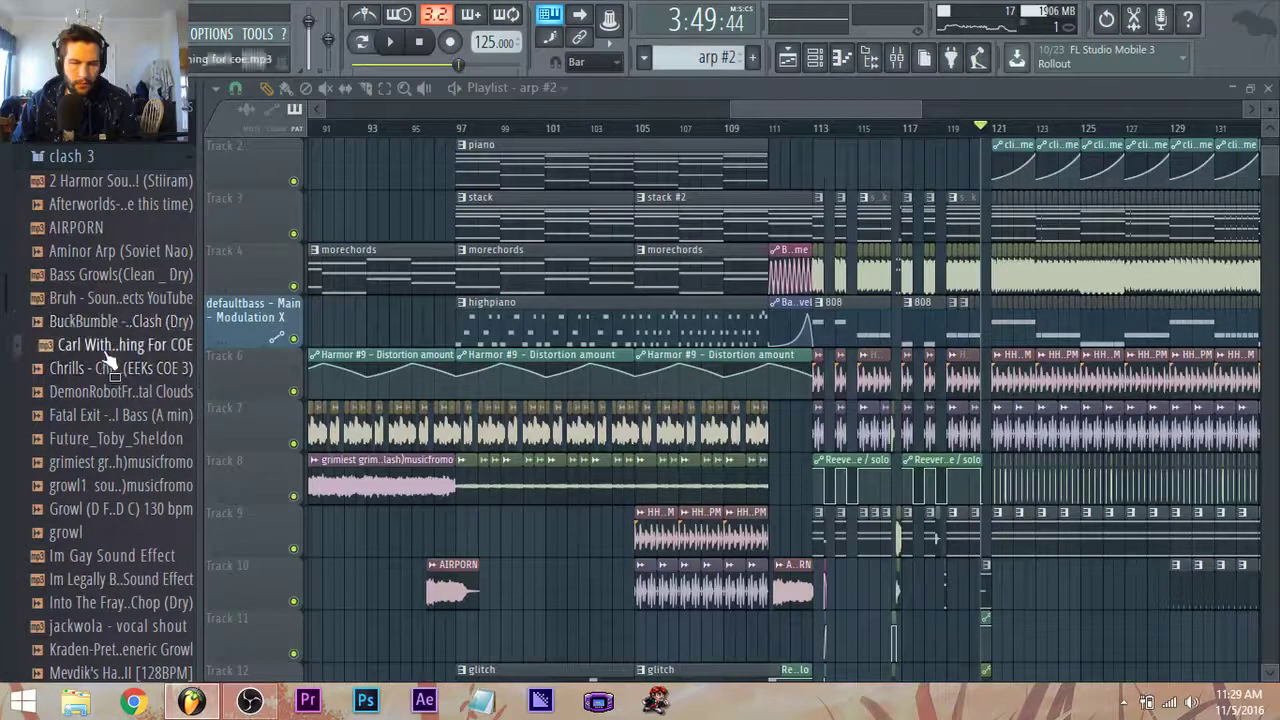
click(100, 369)
click(102, 392)
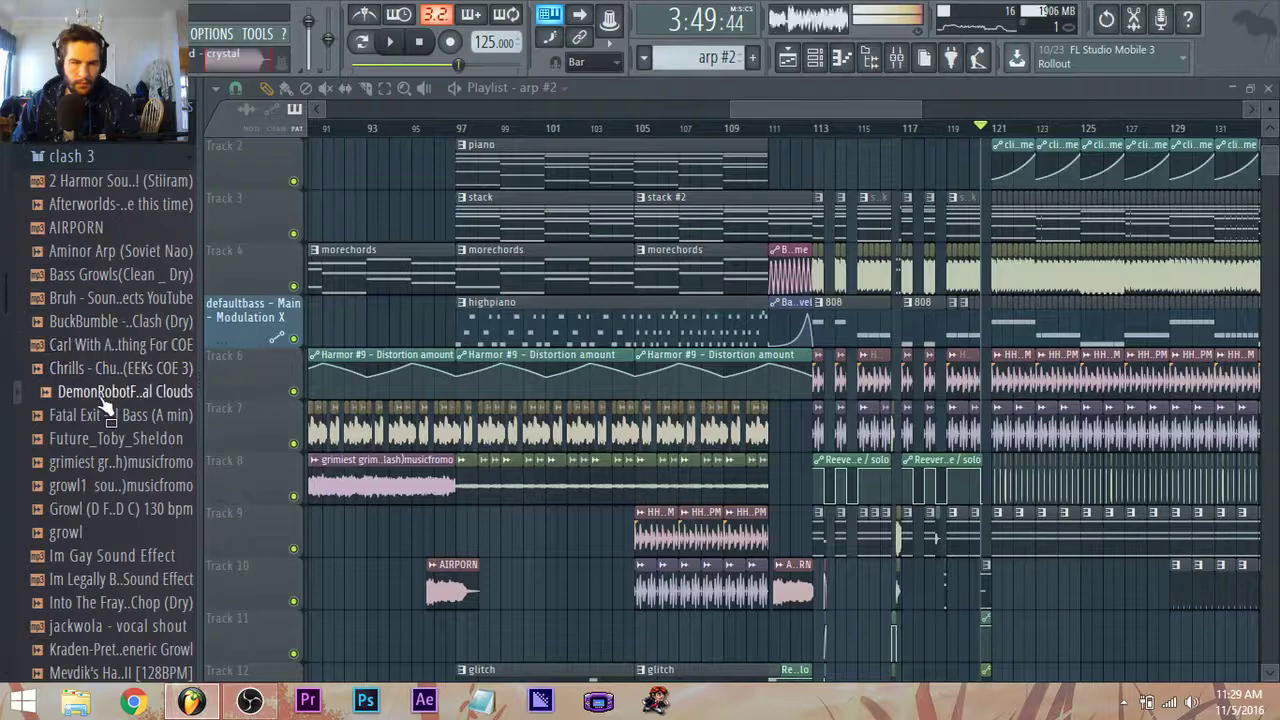
click(420, 48)
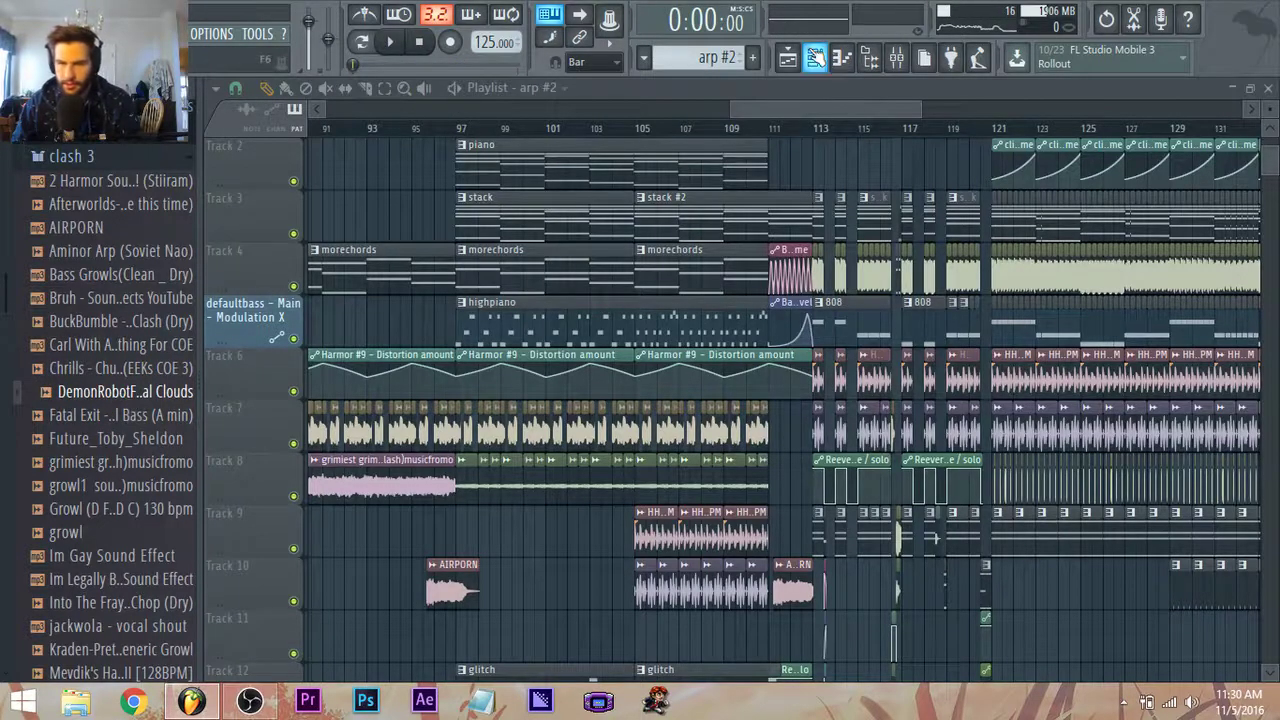
Add a new Harmor instrument channel to the channel rack.
click(815, 57)
scroll(449, 221, up, 5)
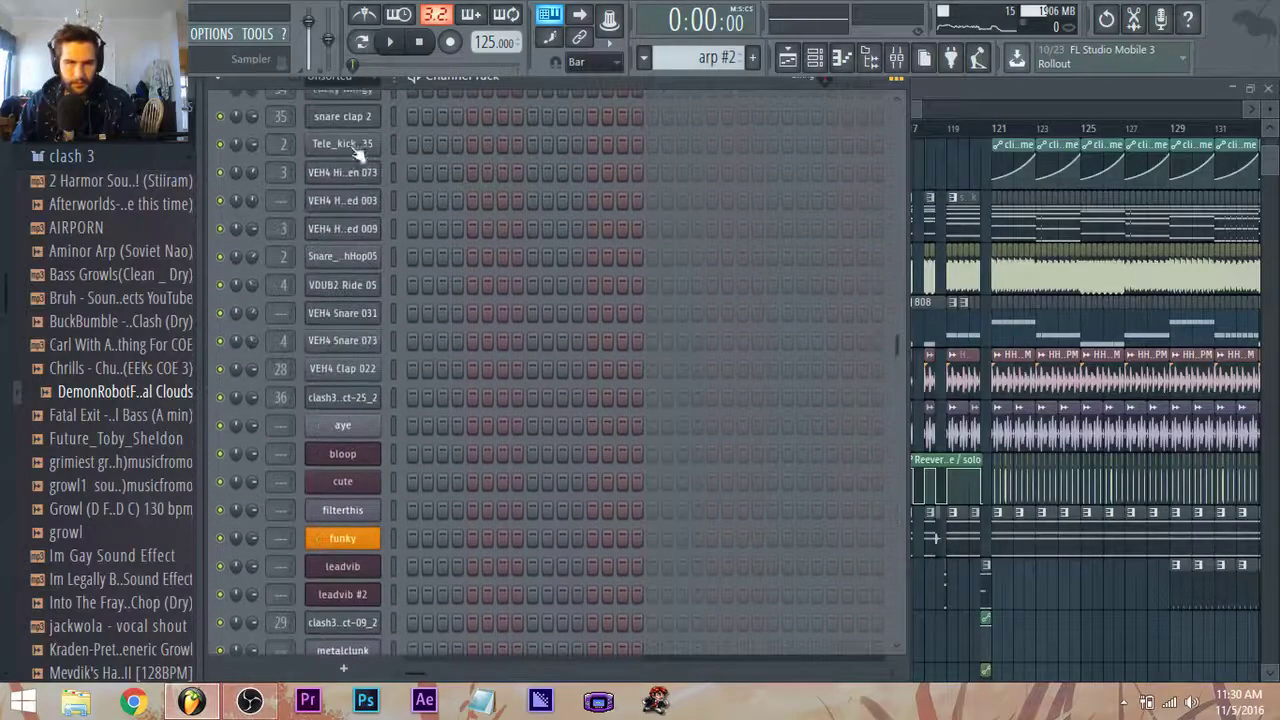
click(80, 35)
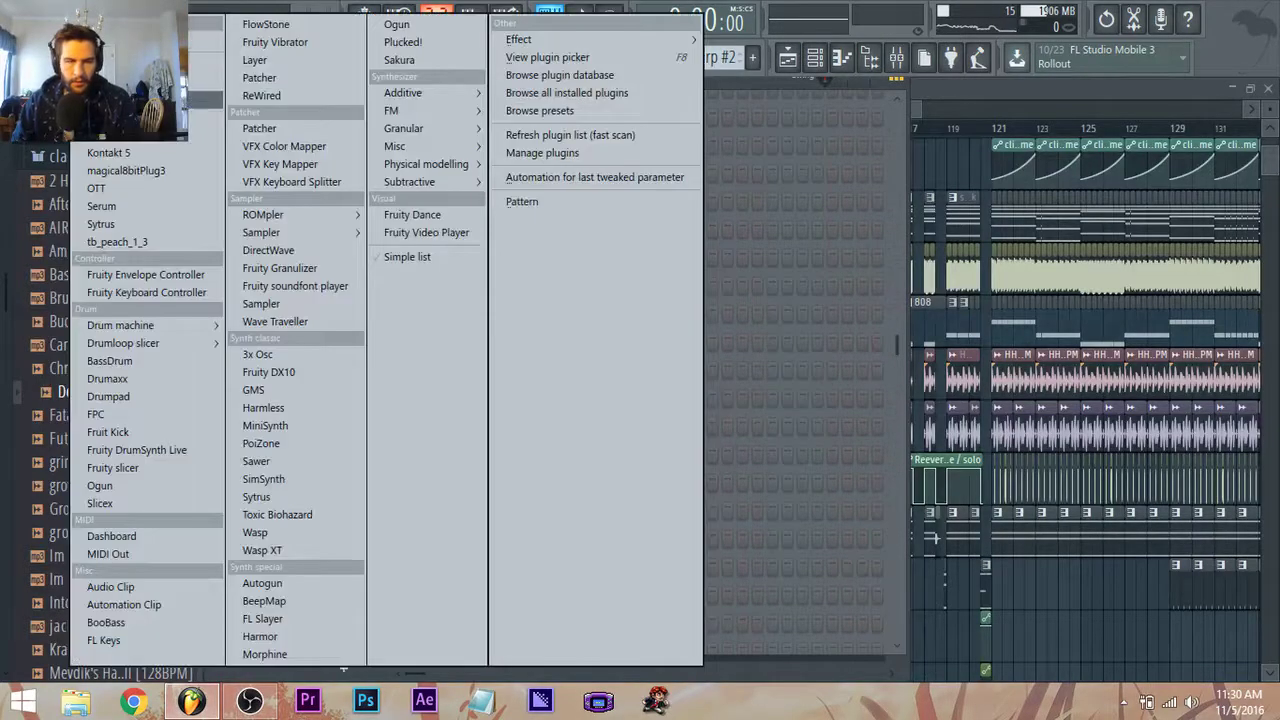
click(259, 636)
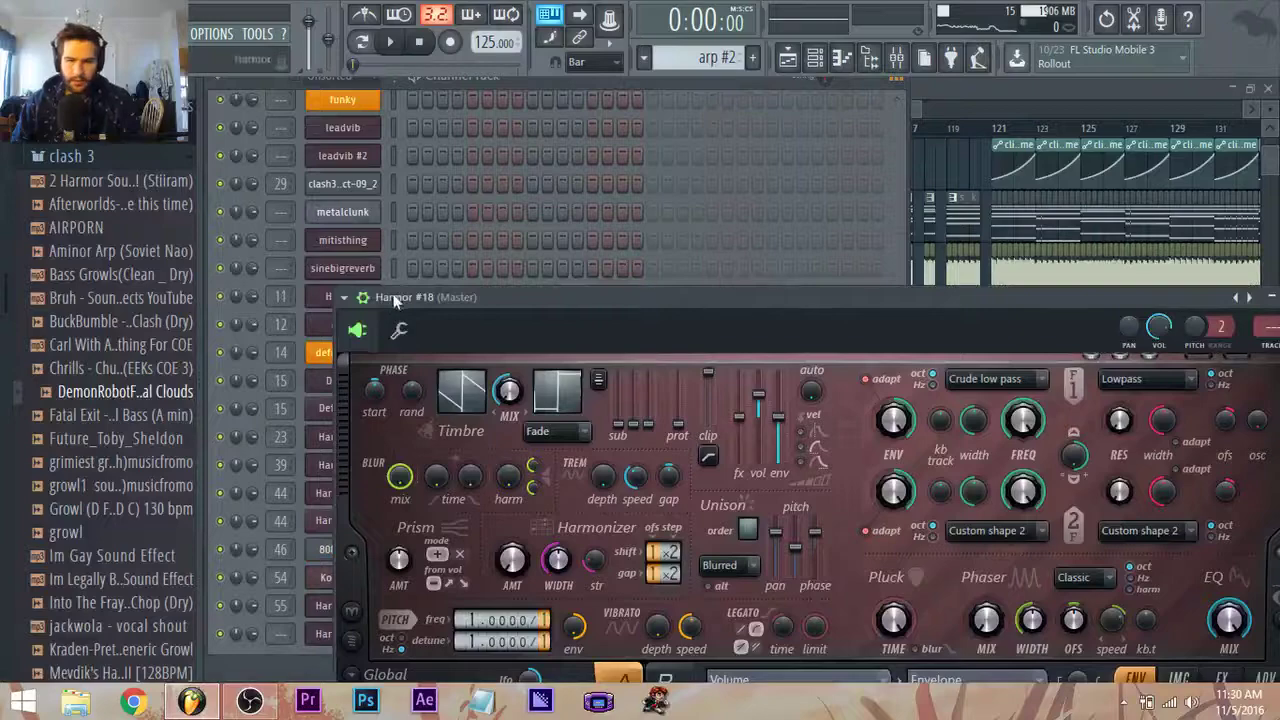
drag(410, 296, 402, 157)
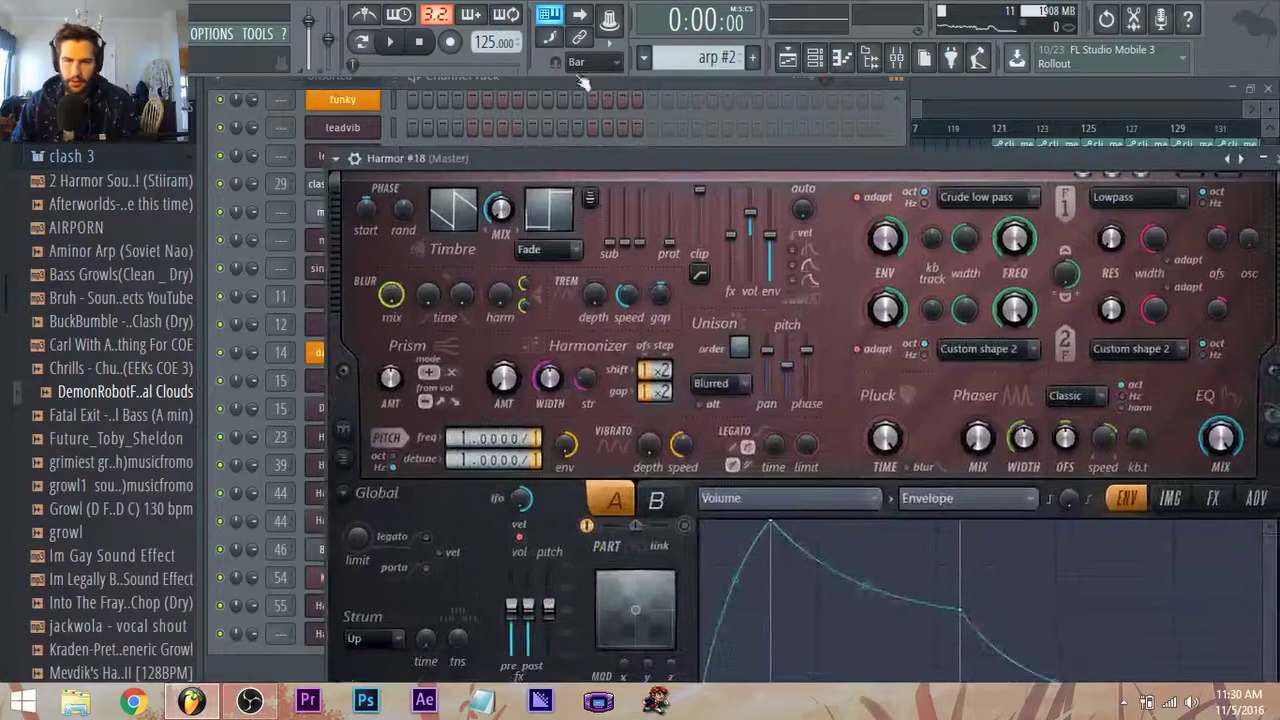
Open the DemonRobotFromHellSound - Crystal Clouds sample in the Edison audio editor and play it.
right_click(156, 396)
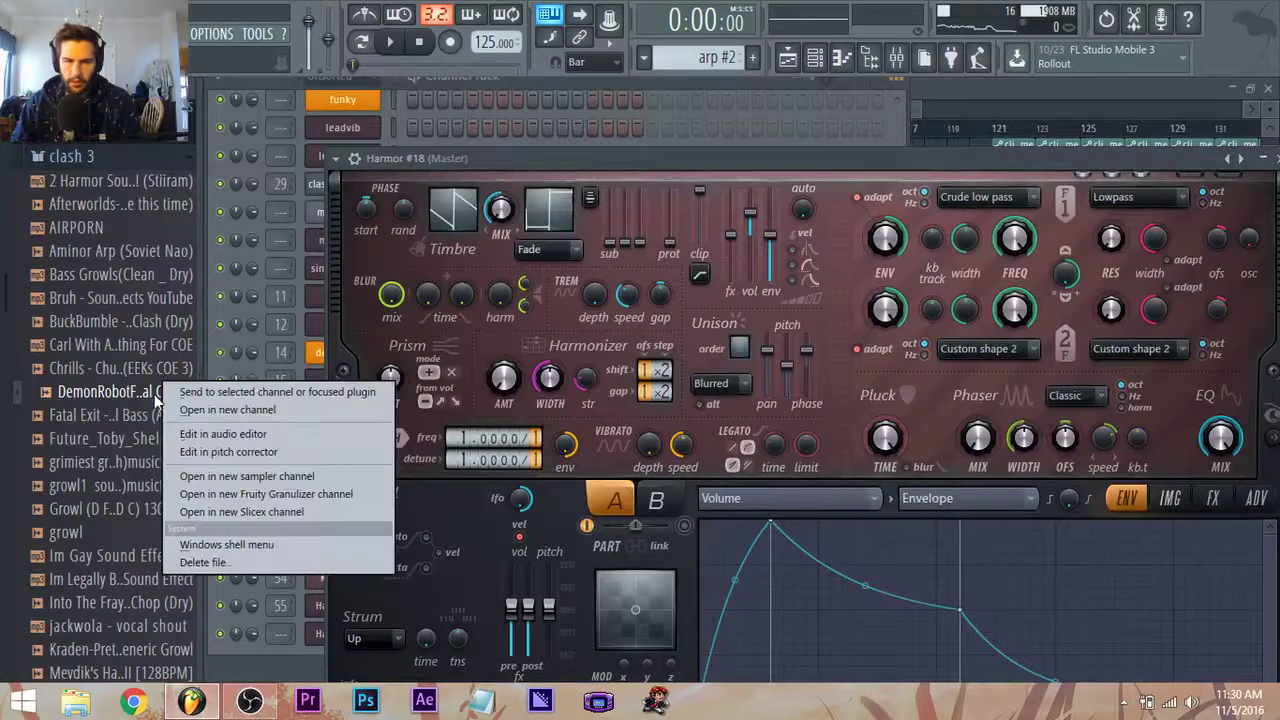
click(224, 434)
click(337, 257)
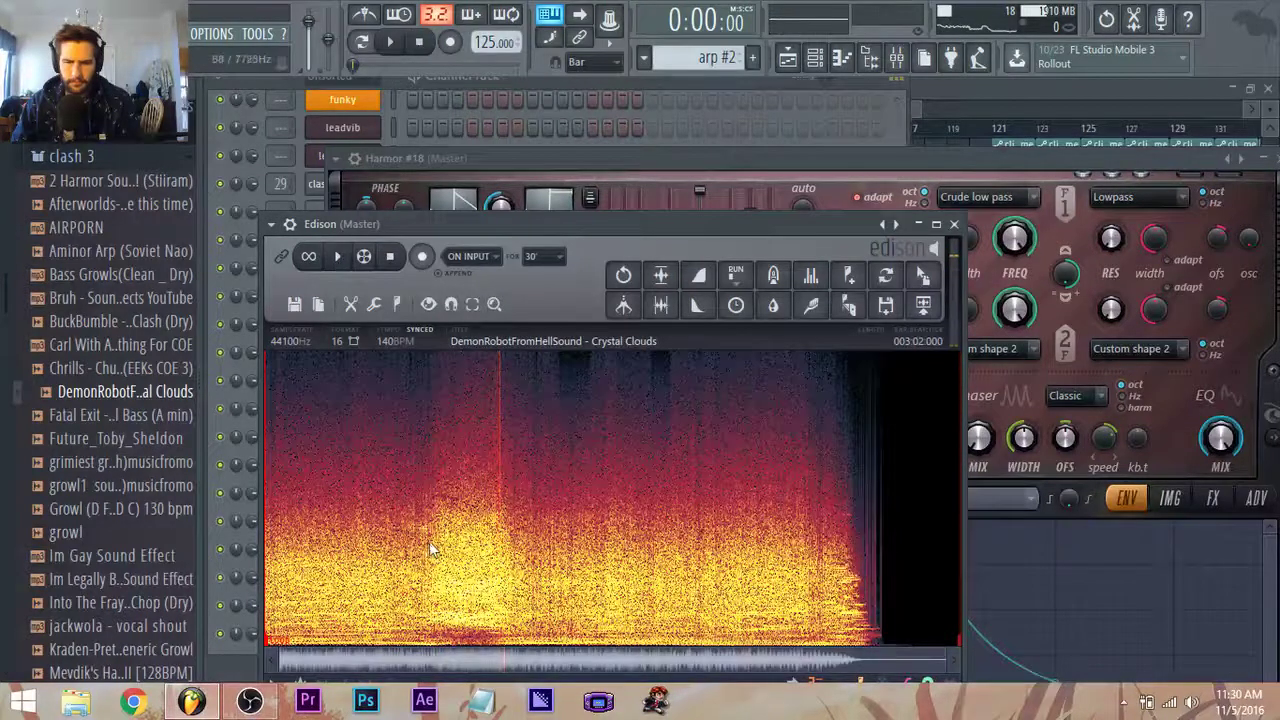
Delete the sample's audio from 001:04:020 to its end and play back the remaining part.
drag(427, 542, 1196, 621)
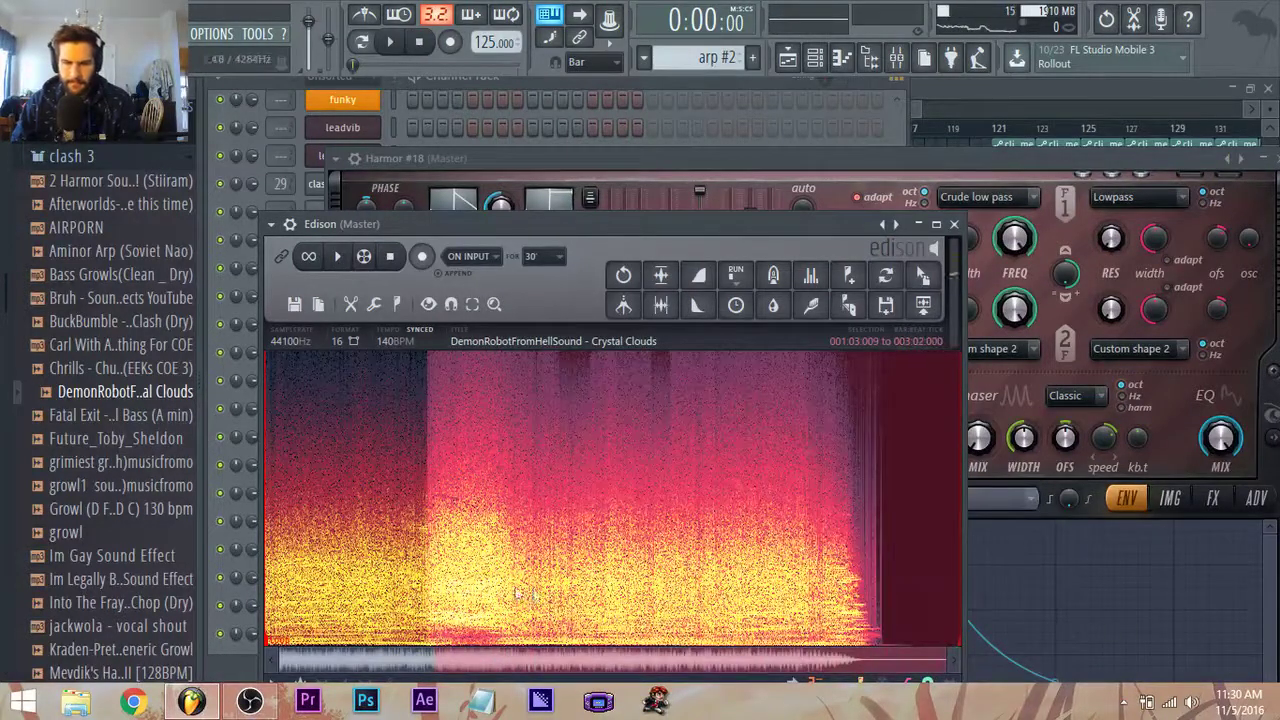
drag(428, 594, 519, 605)
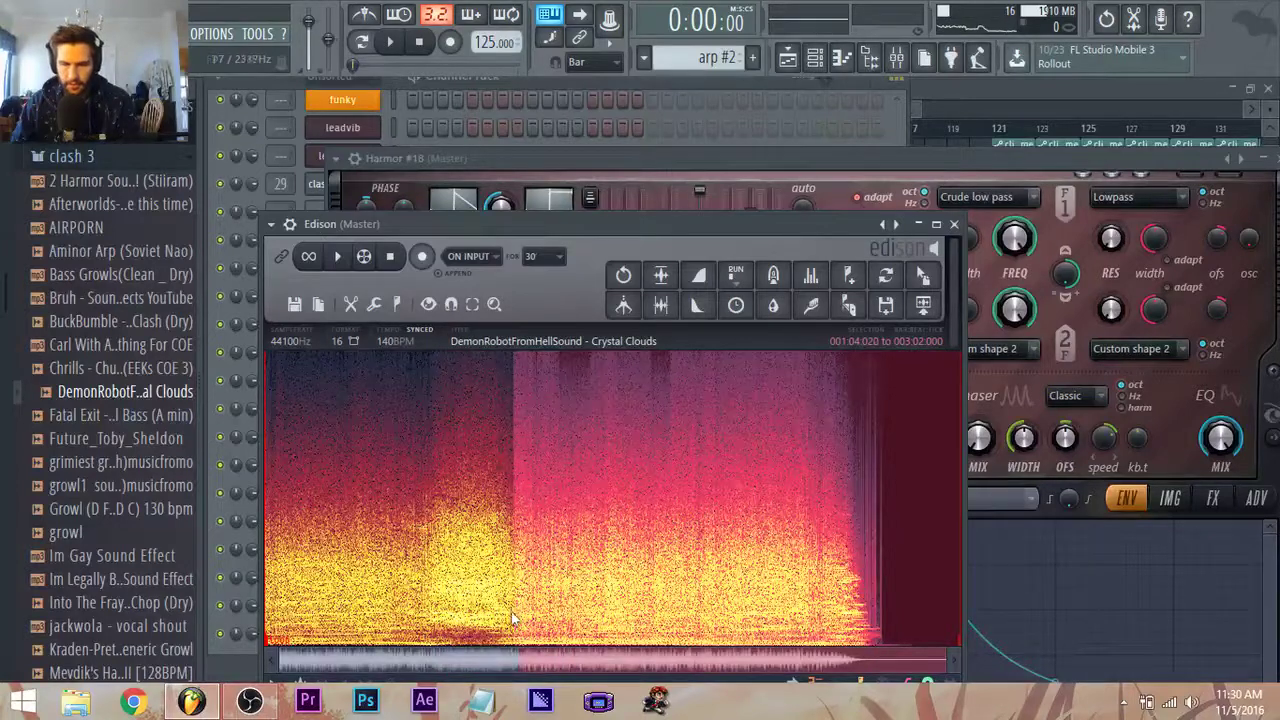
key(Delete)
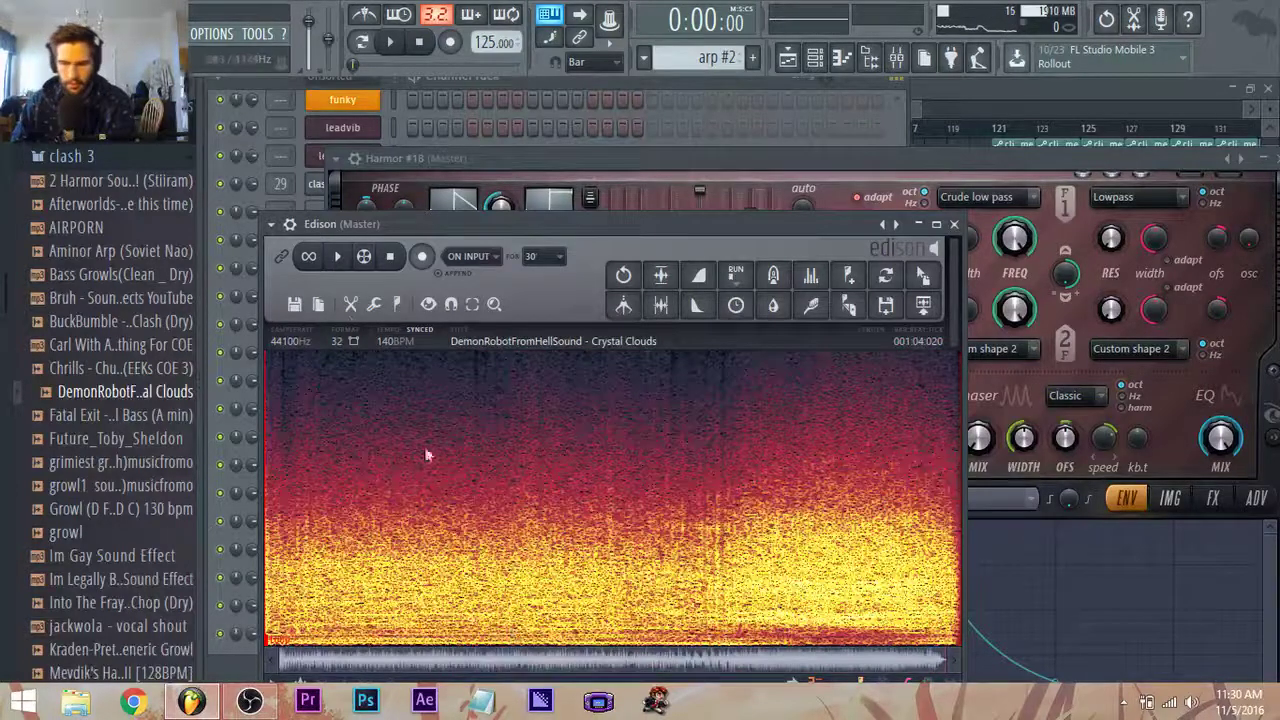
click(341, 268)
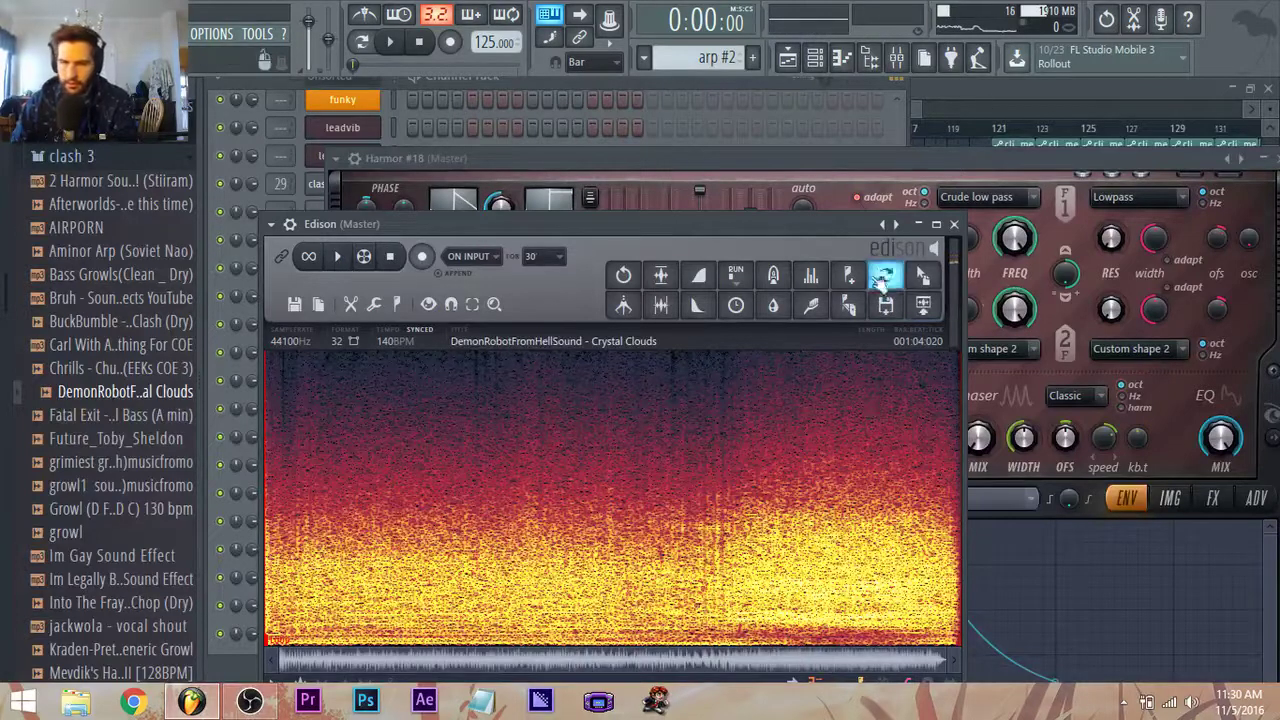
Load the trimmed sample into Harmor #18 as its image synthesis source and close the audio editor.
drag(922, 300, 1077, 435)
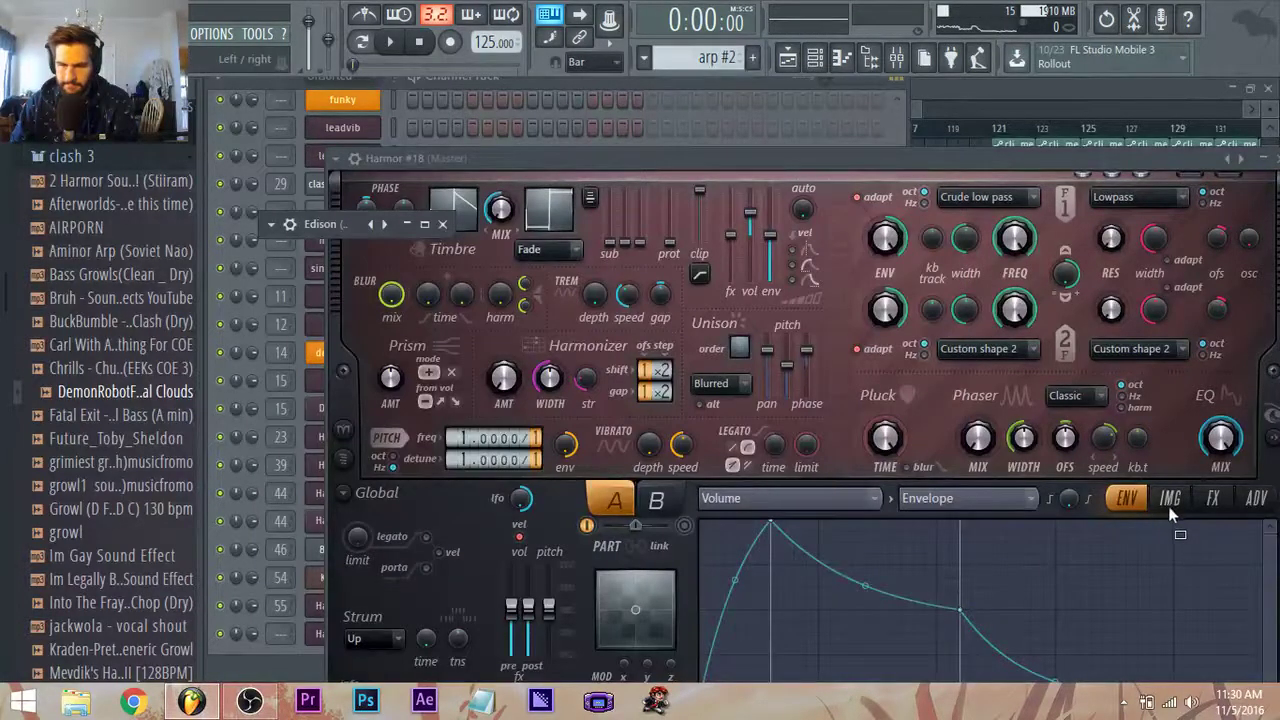
drag(1168, 506, 1170, 506)
click(954, 227)
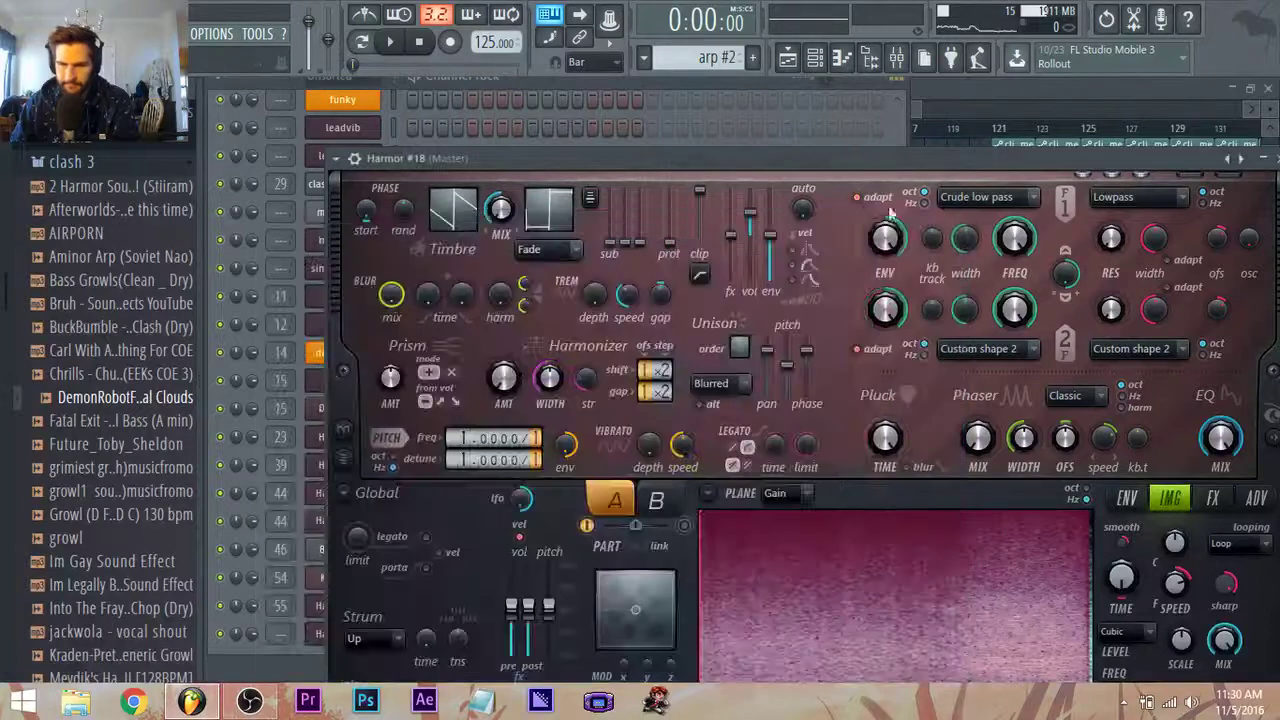
drag(784, 158, 617, 74)
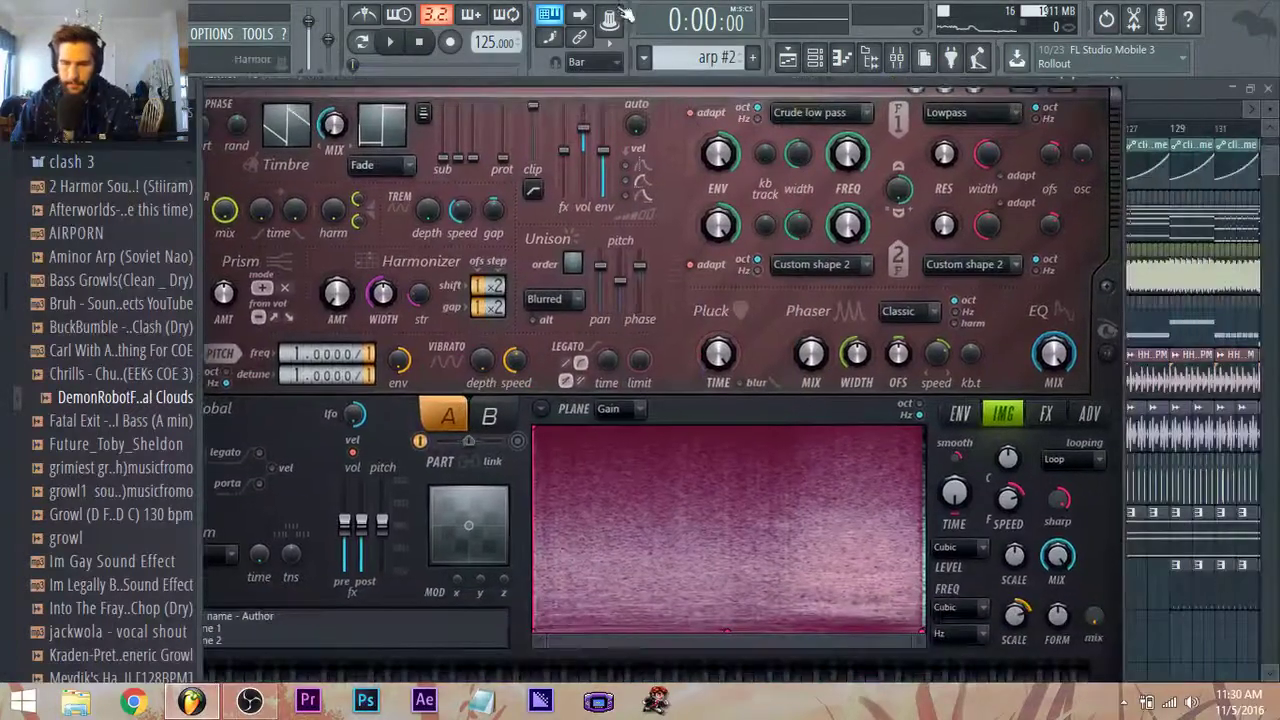
Route the Harmor #18 channel to the empty mixer insert 57.
click(908, 60)
click(856, 227)
scroll(820, 226, down, 3)
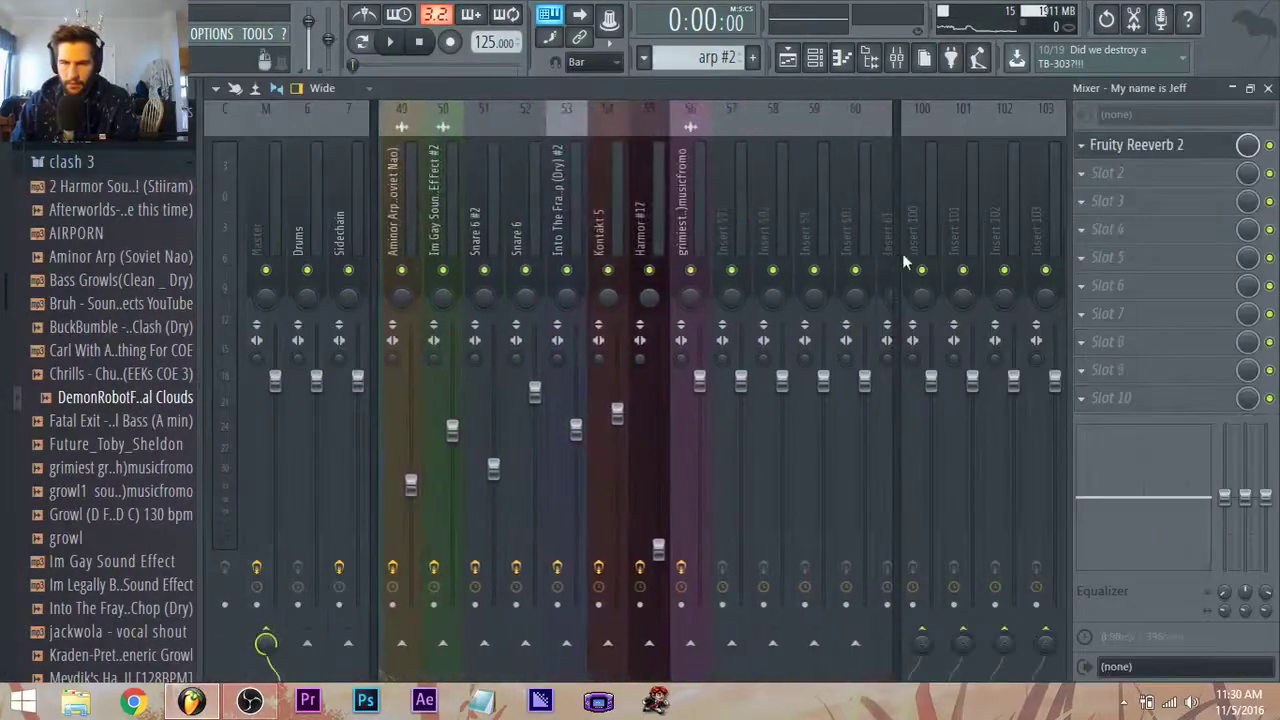
click(748, 240)
right_click(748, 240)
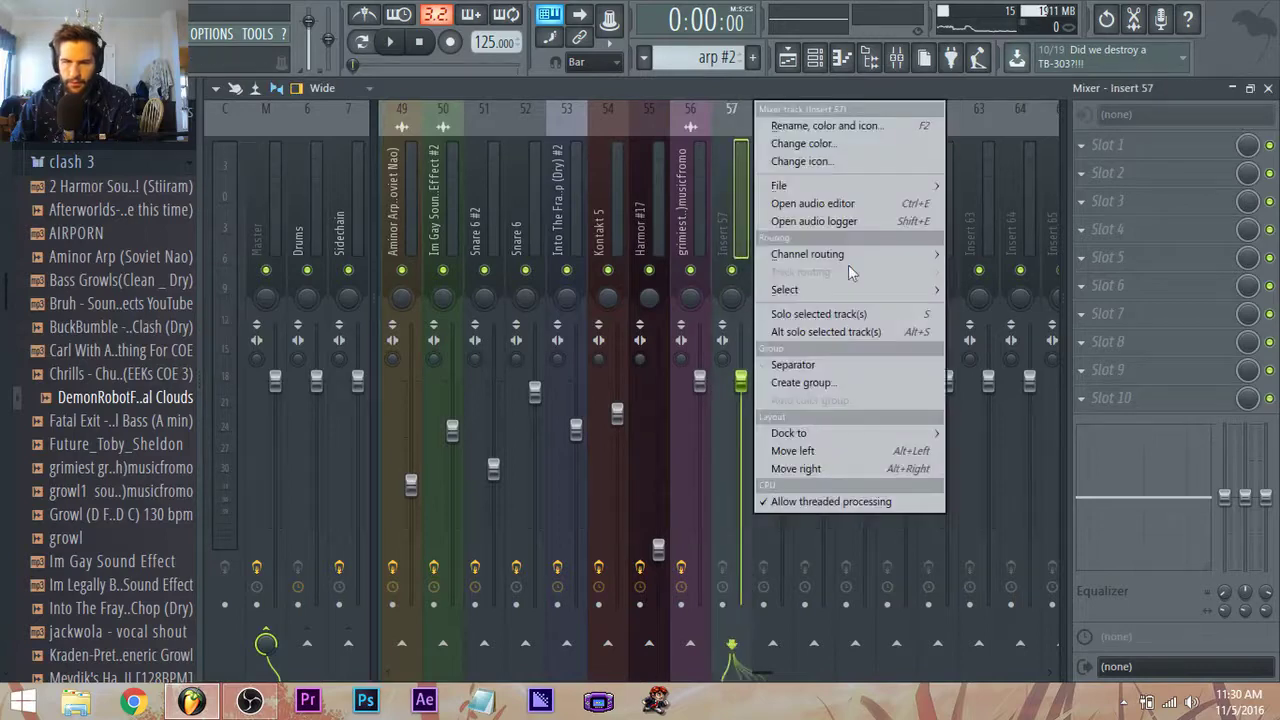
click(980, 263)
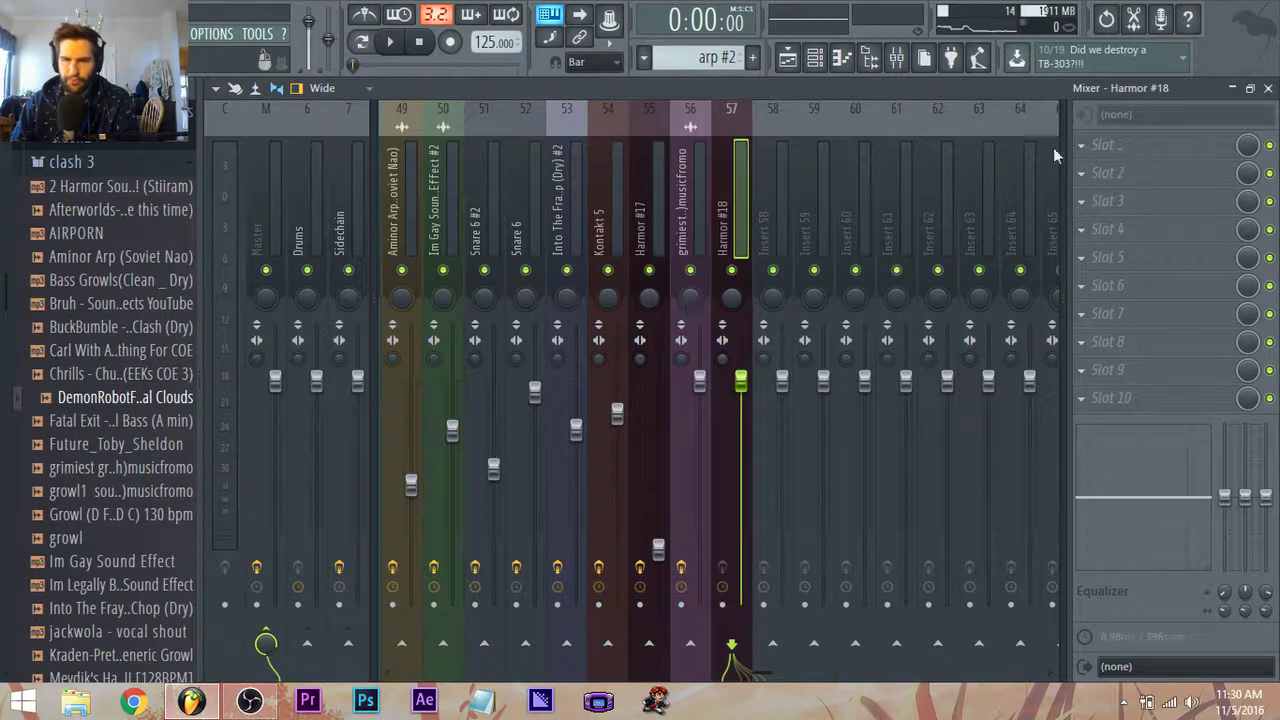
Add Fruity parametric EQ 2 to the Harmor #18 mixer track and cut its highs with band 7 at about 5477 Hz.
click(1105, 145)
click(880, 131)
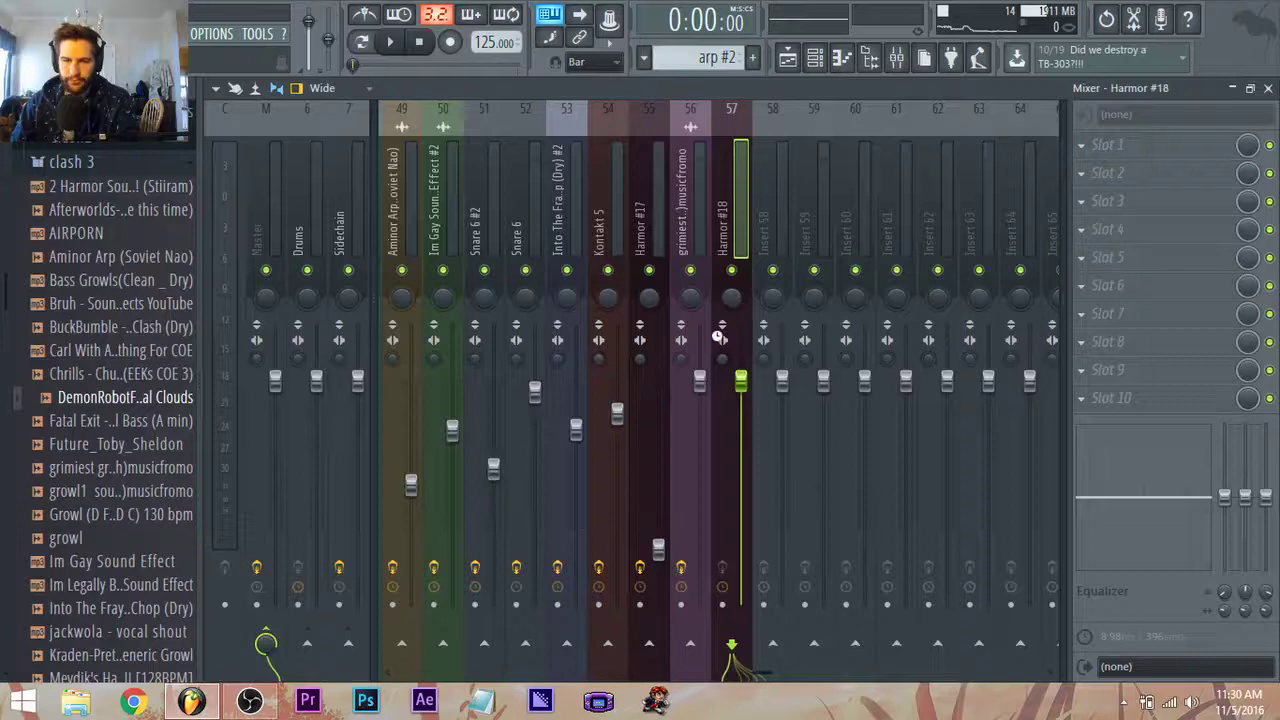
drag(720, 418, 640, 503)
Audition the Harmor #18 sound and lower its mixer track's volume fader.
key(space)
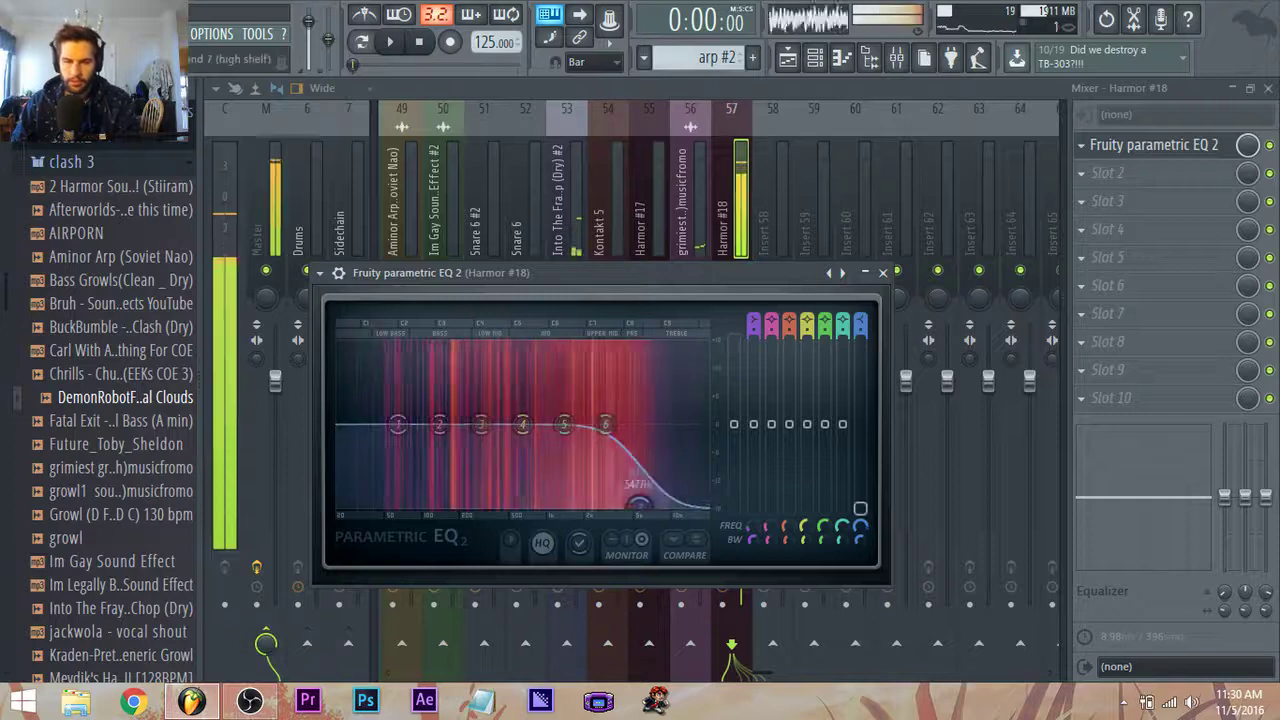
click(738, 165)
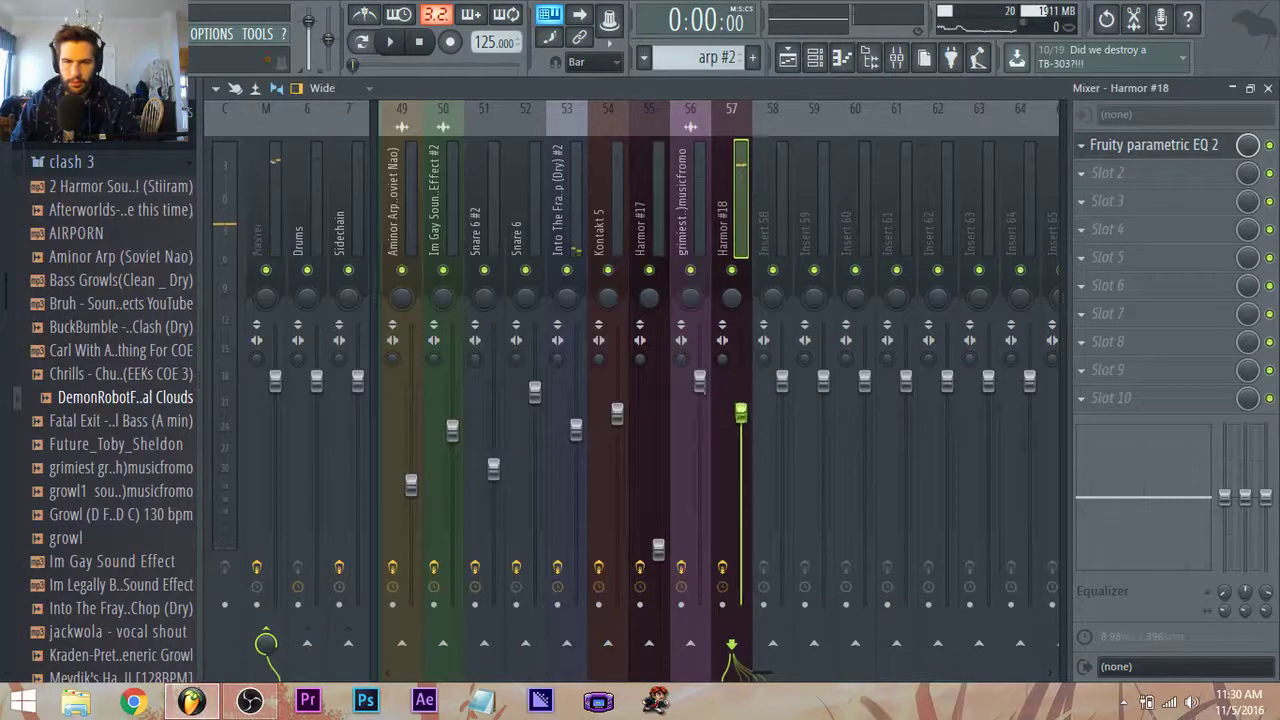
drag(740, 410, 740, 465)
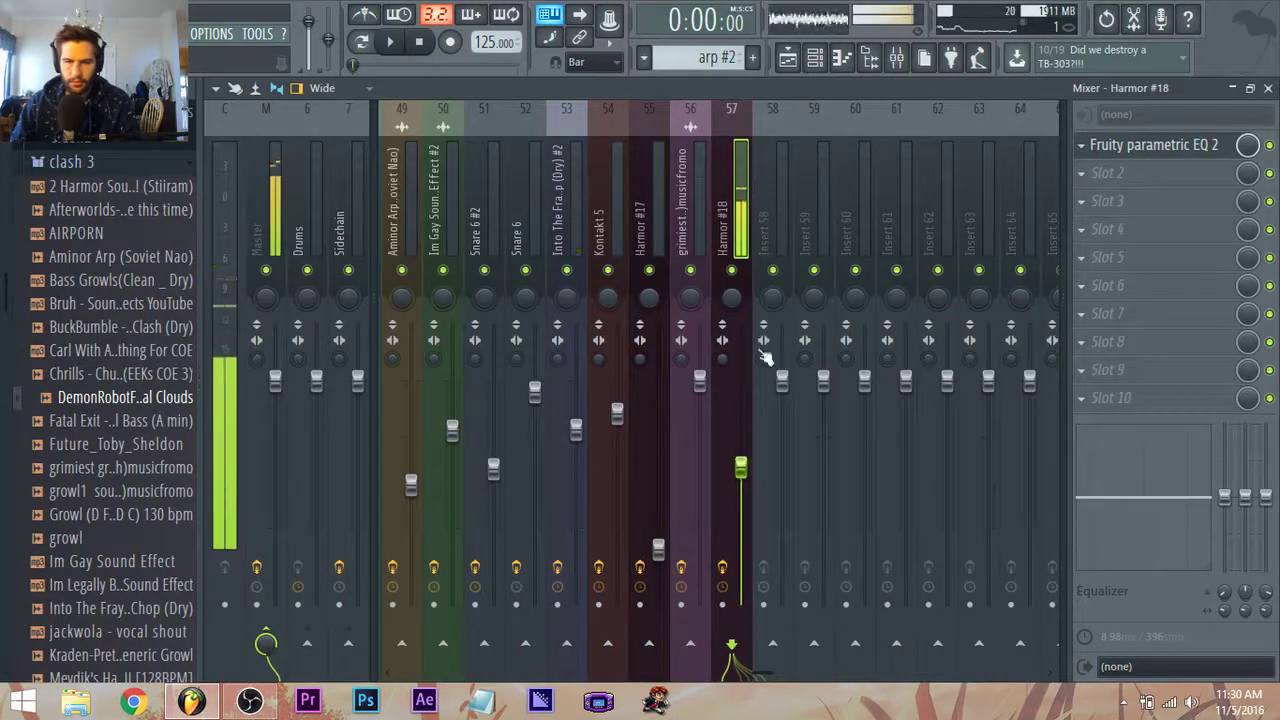
Insert a new pattern named rise.
click(815, 57)
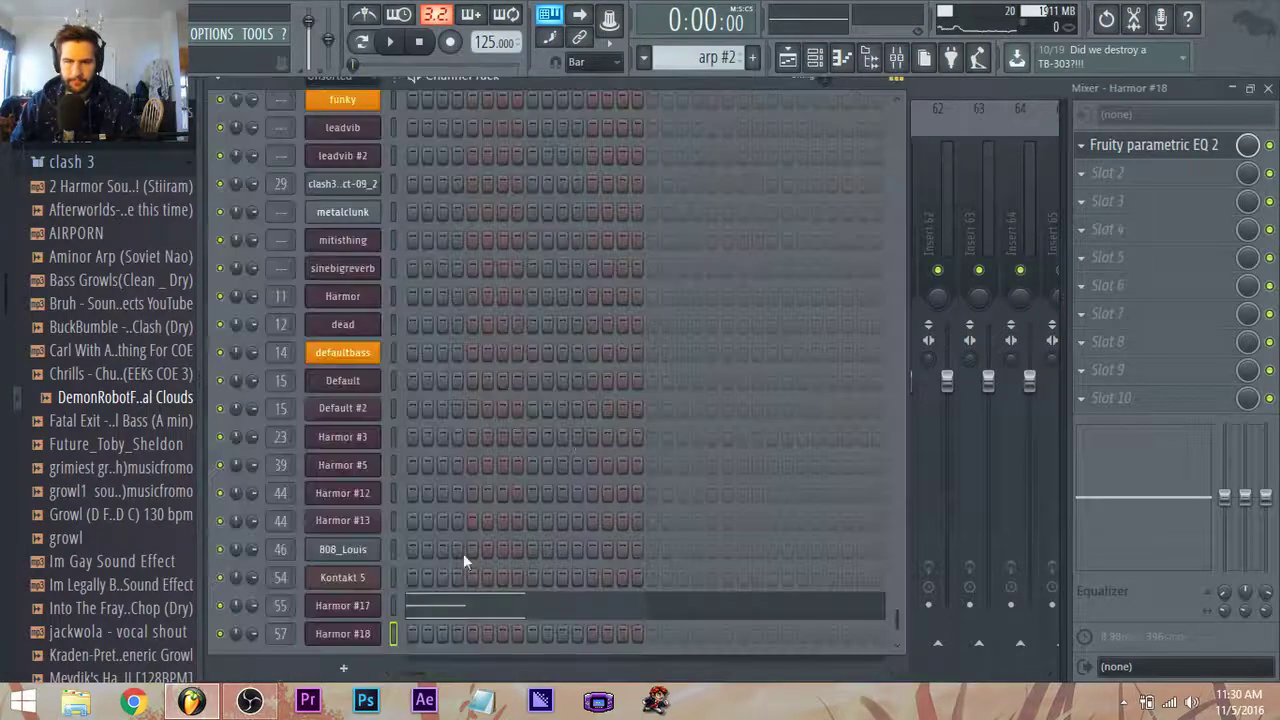
click(705, 57)
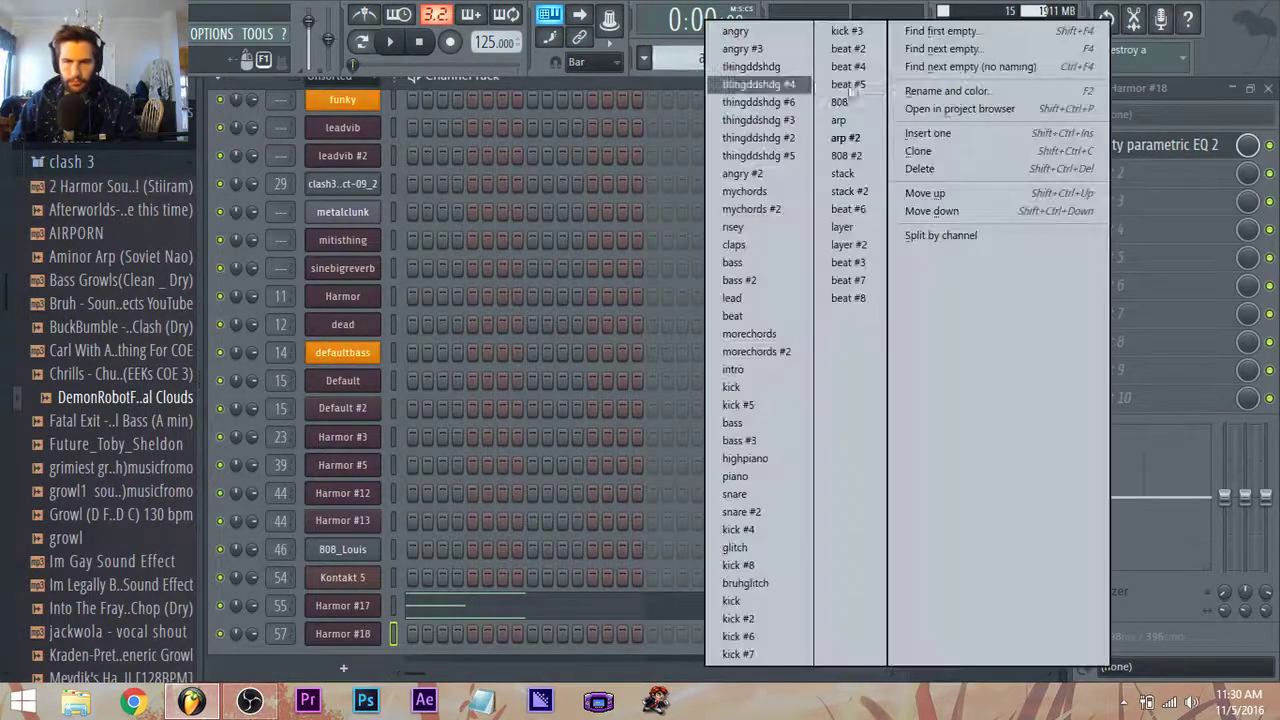
click(916, 131)
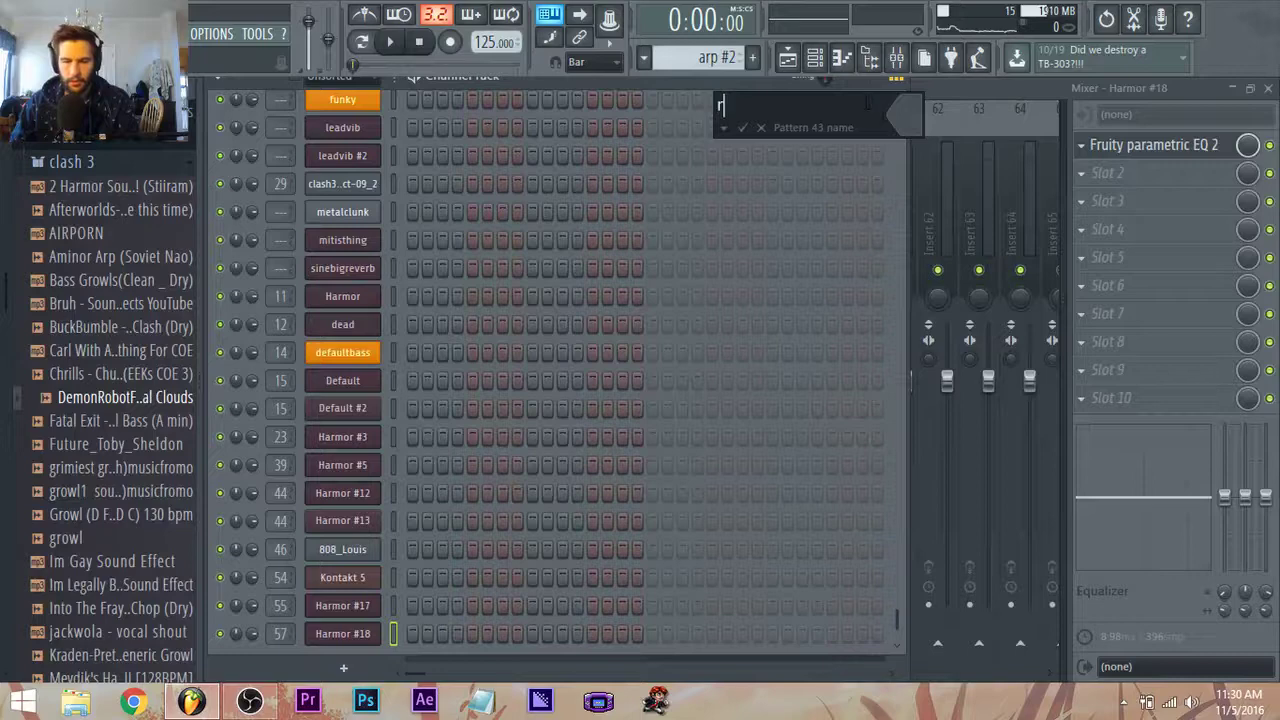
text(rise)
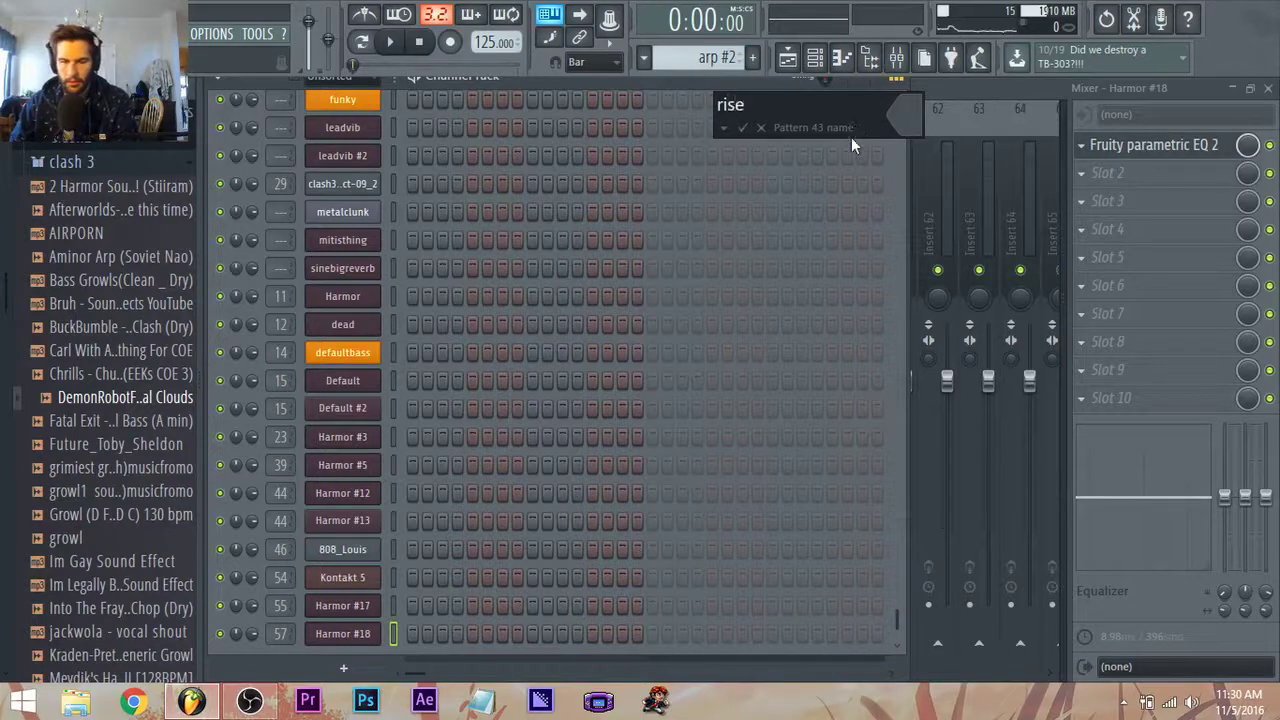
key(Return)
In the rise pattern, draw a four-bar C4 note for Harmor #18 from bar 1 and raise its velocity.
right_click(375, 627)
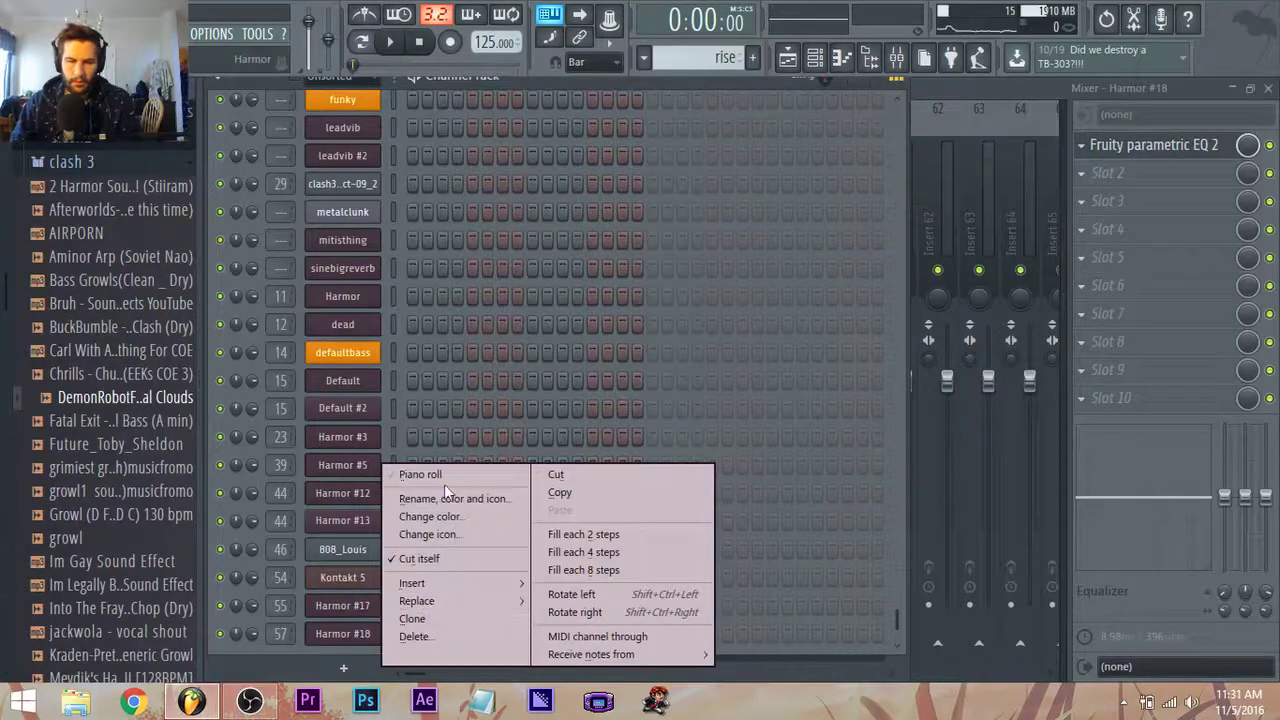
click(444, 484)
scroll(224, 438, down, 2)
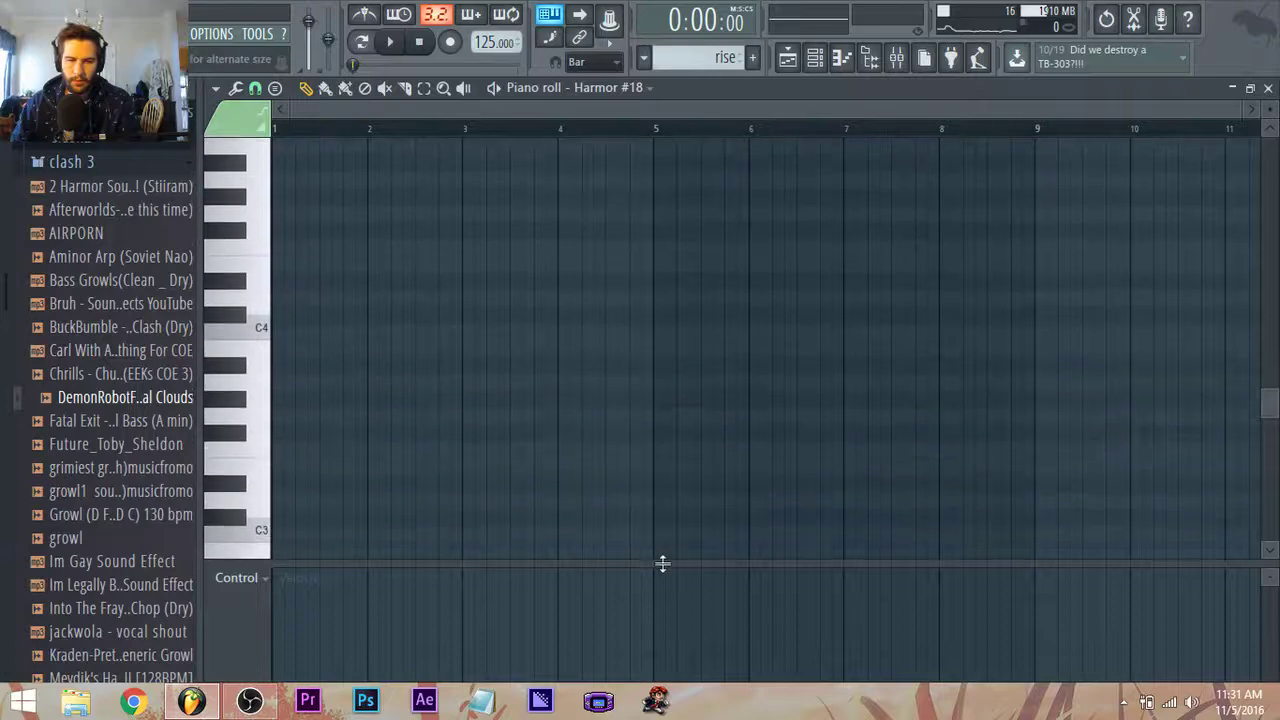
drag(662, 564, 662, 579)
scroll(296, 462, up, 3)
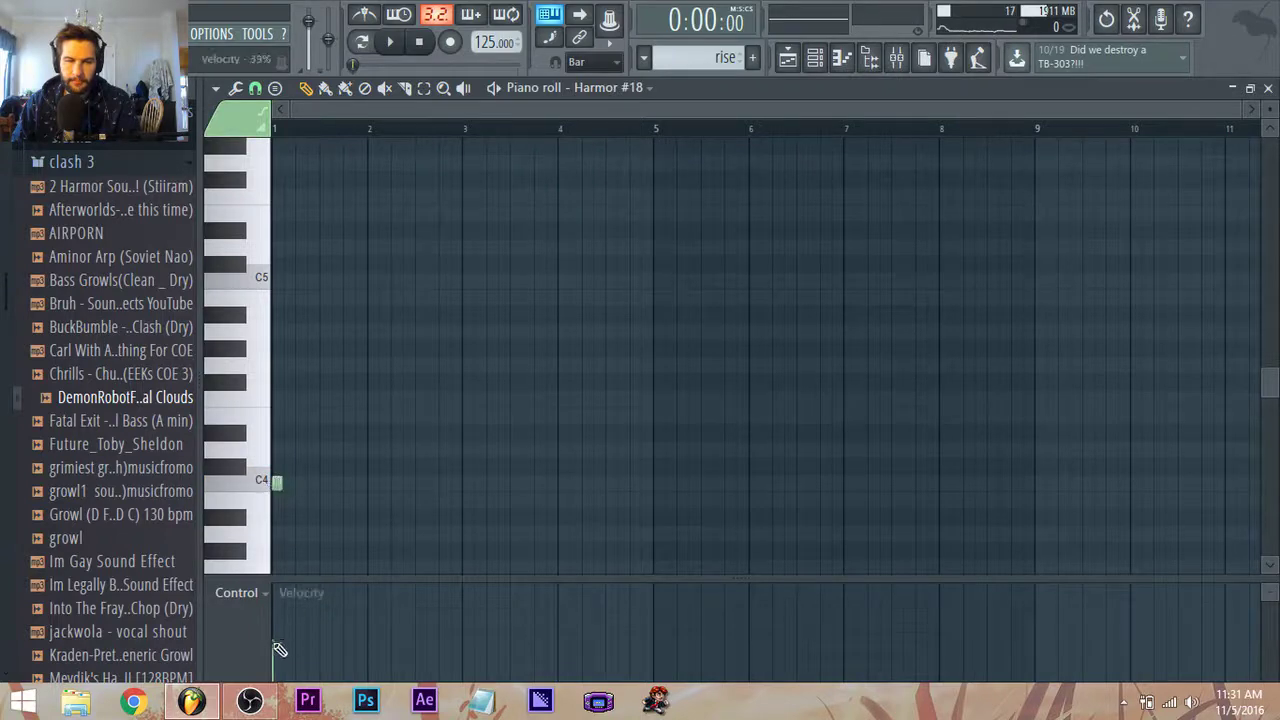
drag(270, 636, 287, 621)
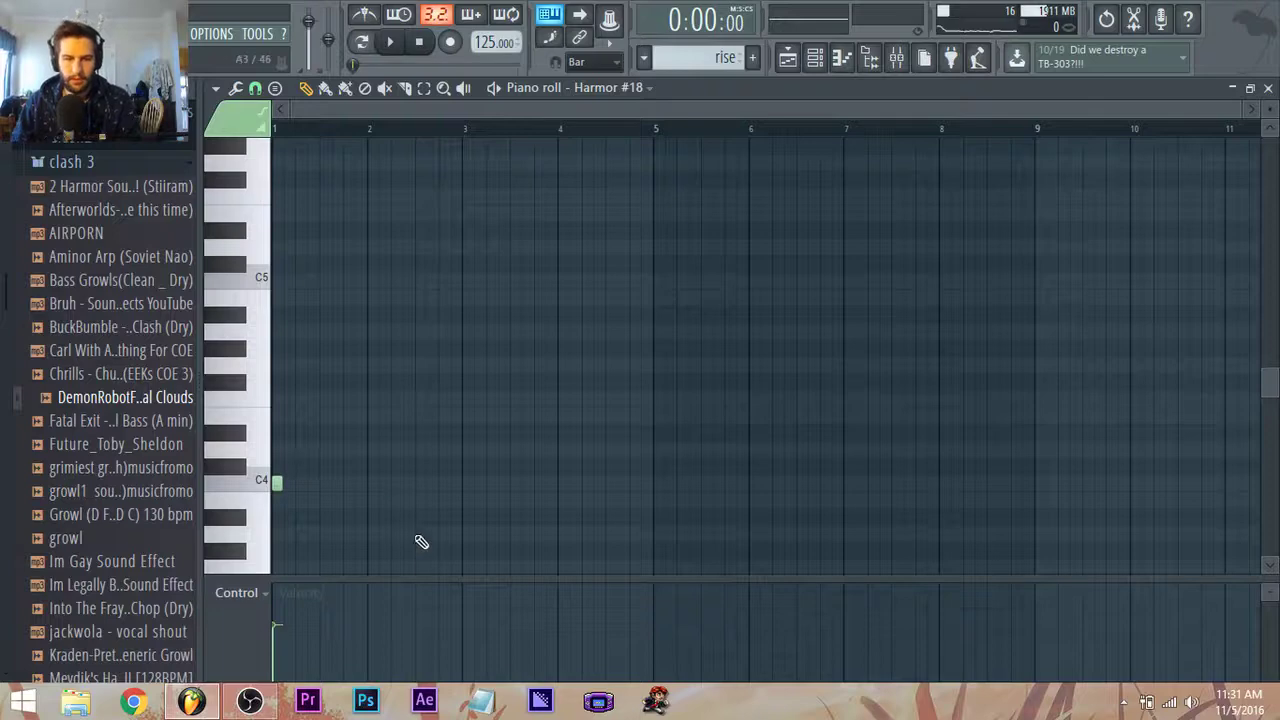
scroll(391, 520, up, 3)
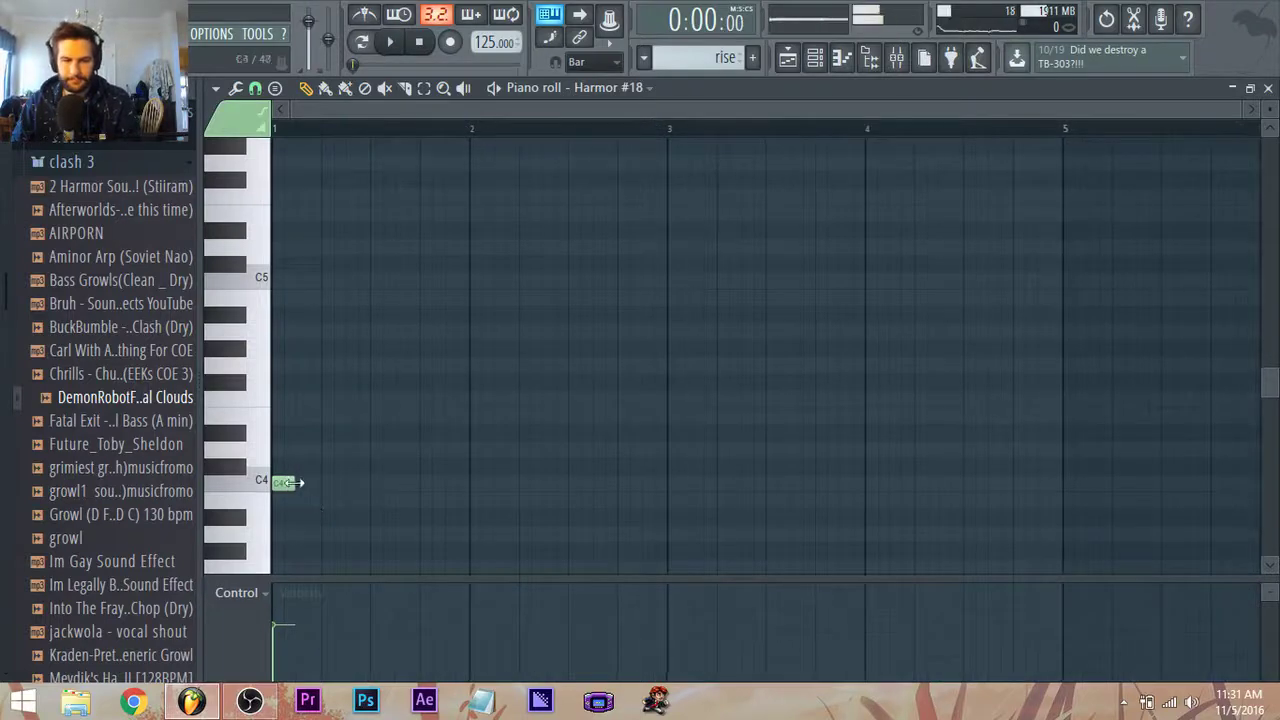
drag(292, 482, 1063, 523)
scroll(1051, 509, down, 3)
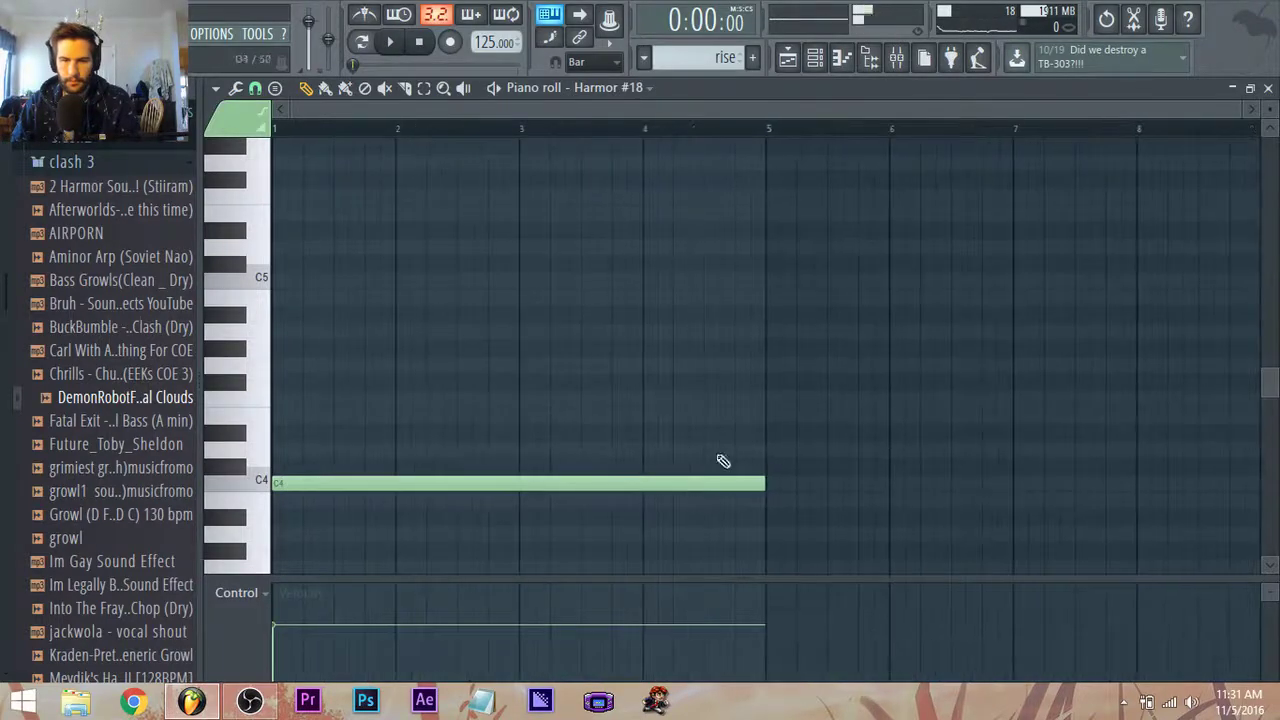
Add a four-bar C5 slide note above the C4 note in the rise pattern during playback.
key(space)
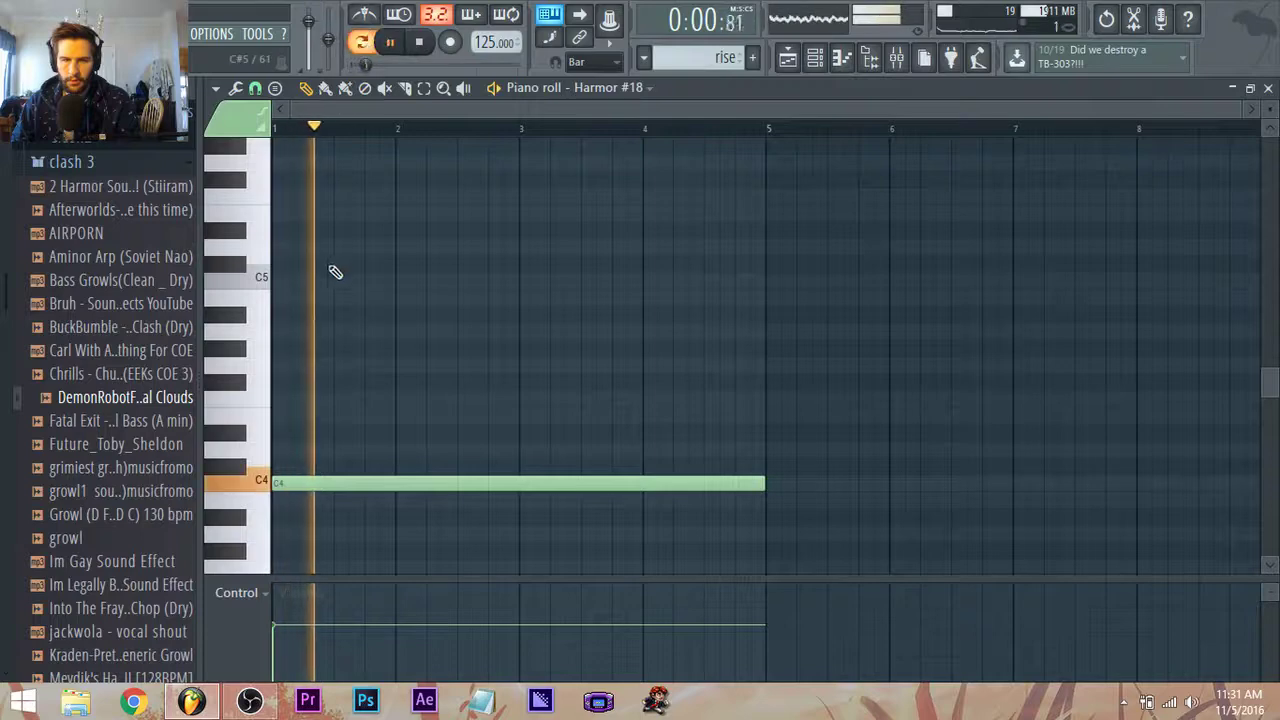
click(292, 279)
double_click(291, 280)
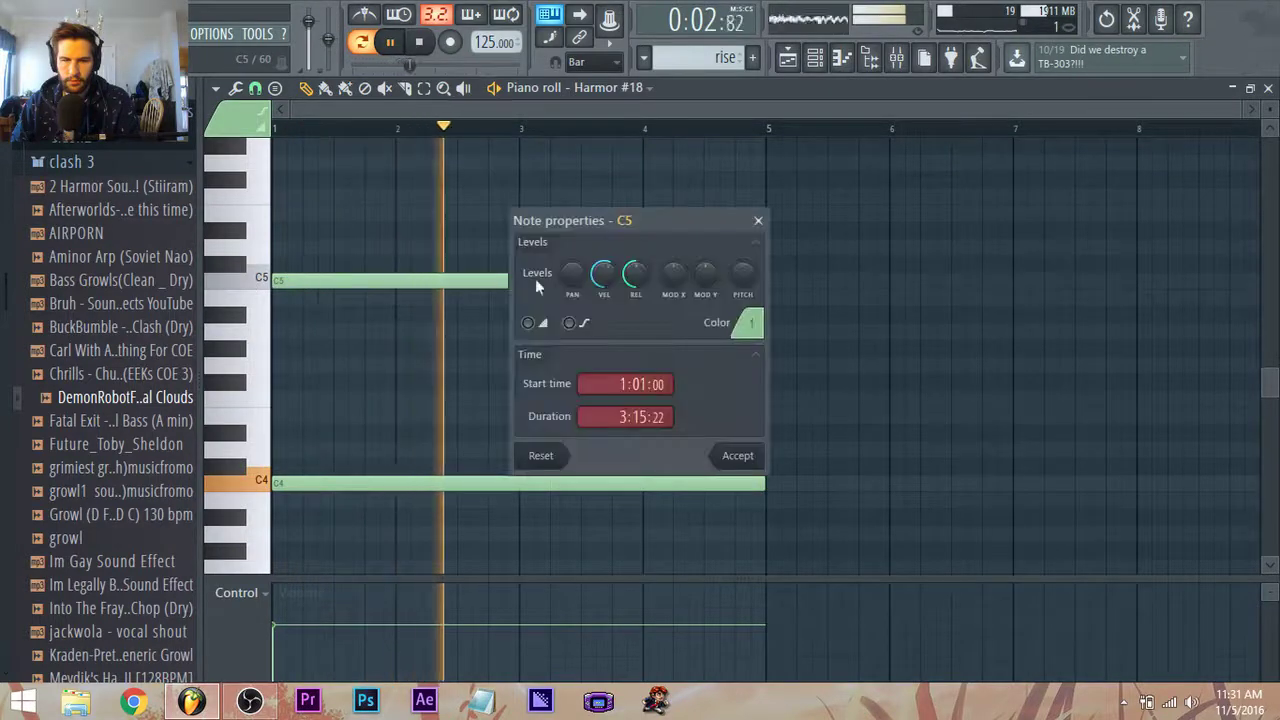
click(758, 462)
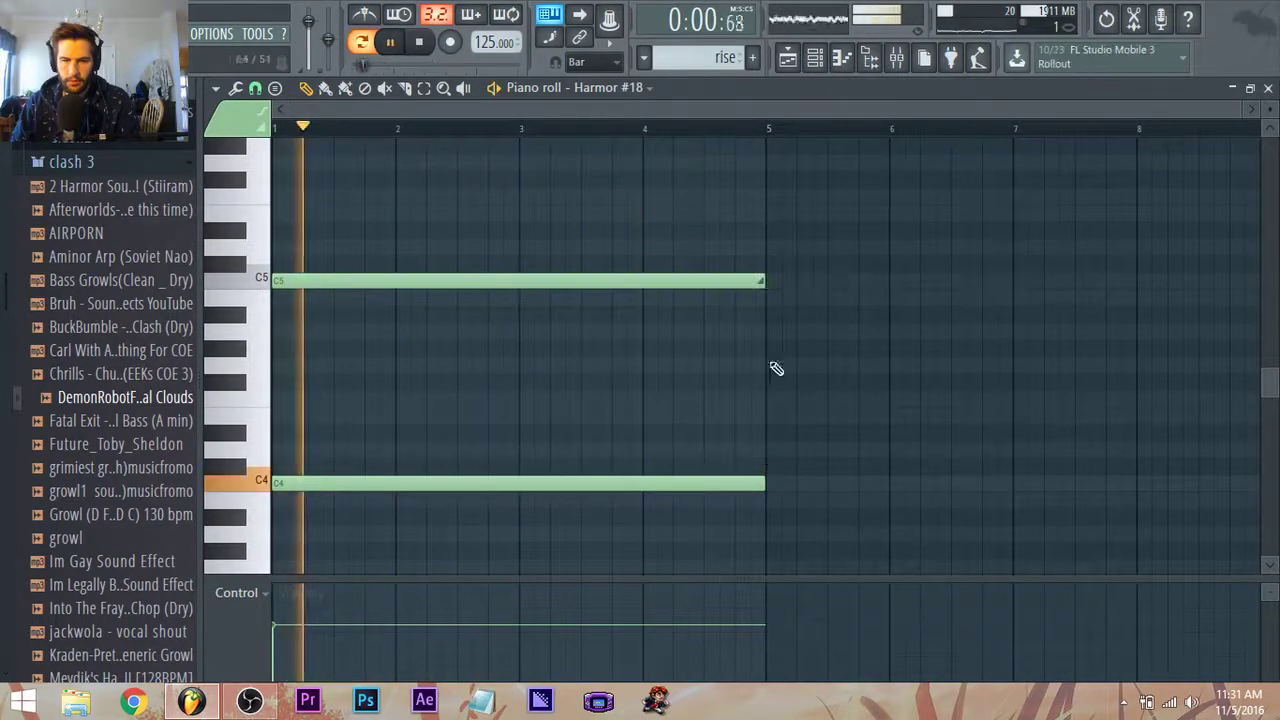
Set the compression type in Harmor #18's effects to Heating.
click(788, 58)
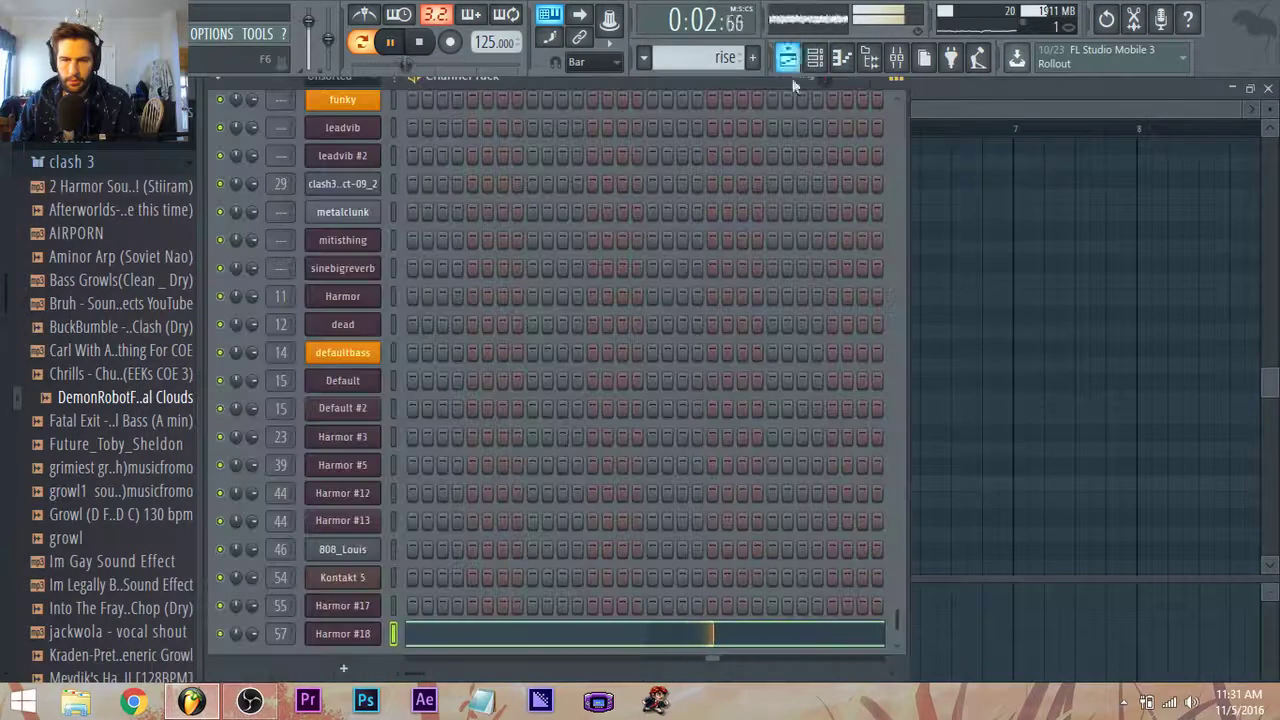
click(362, 635)
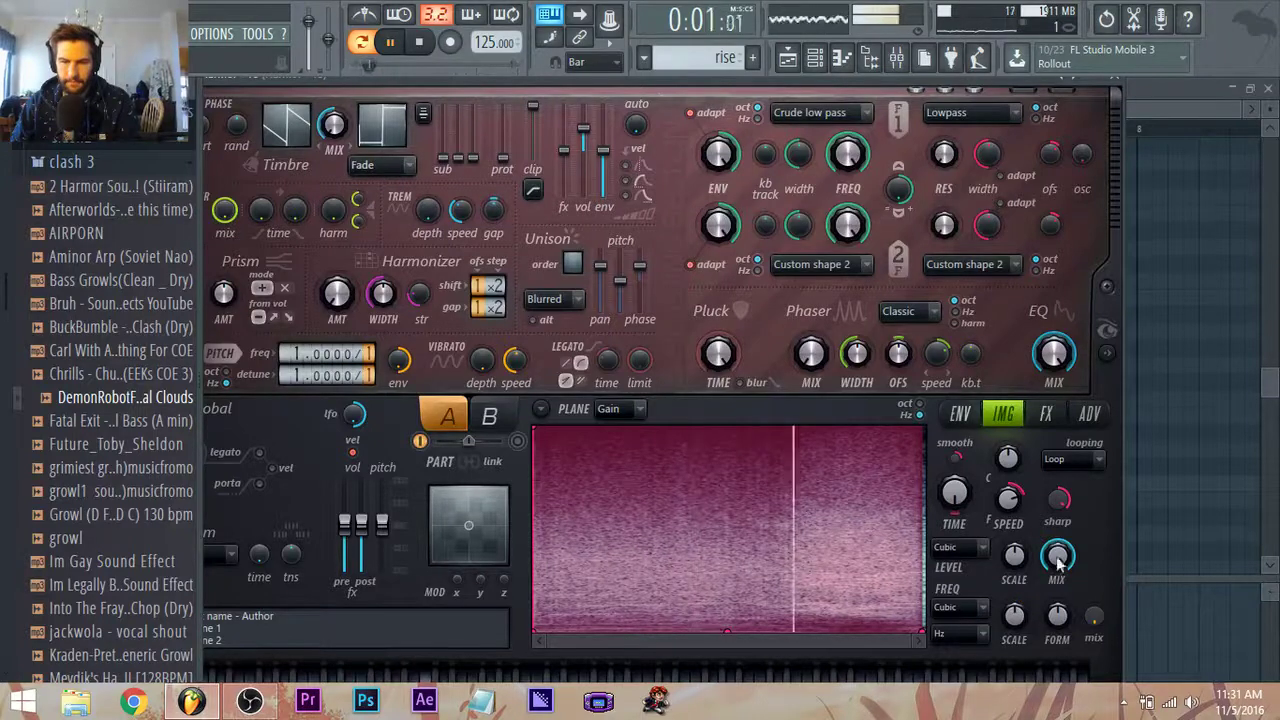
click(1046, 414)
click(1014, 604)
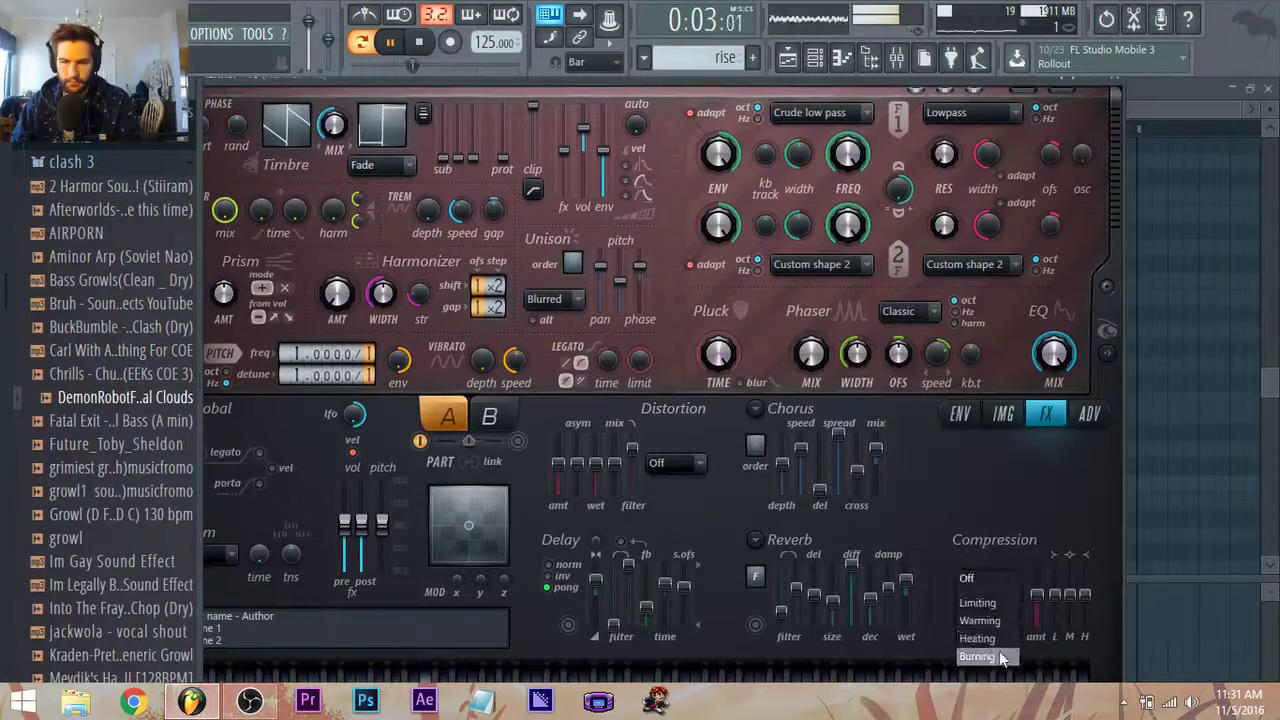
click(1005, 643)
Set Harmor #18's unison order to 4 and lower its unison pitch while auditioning the riser.
key(space)
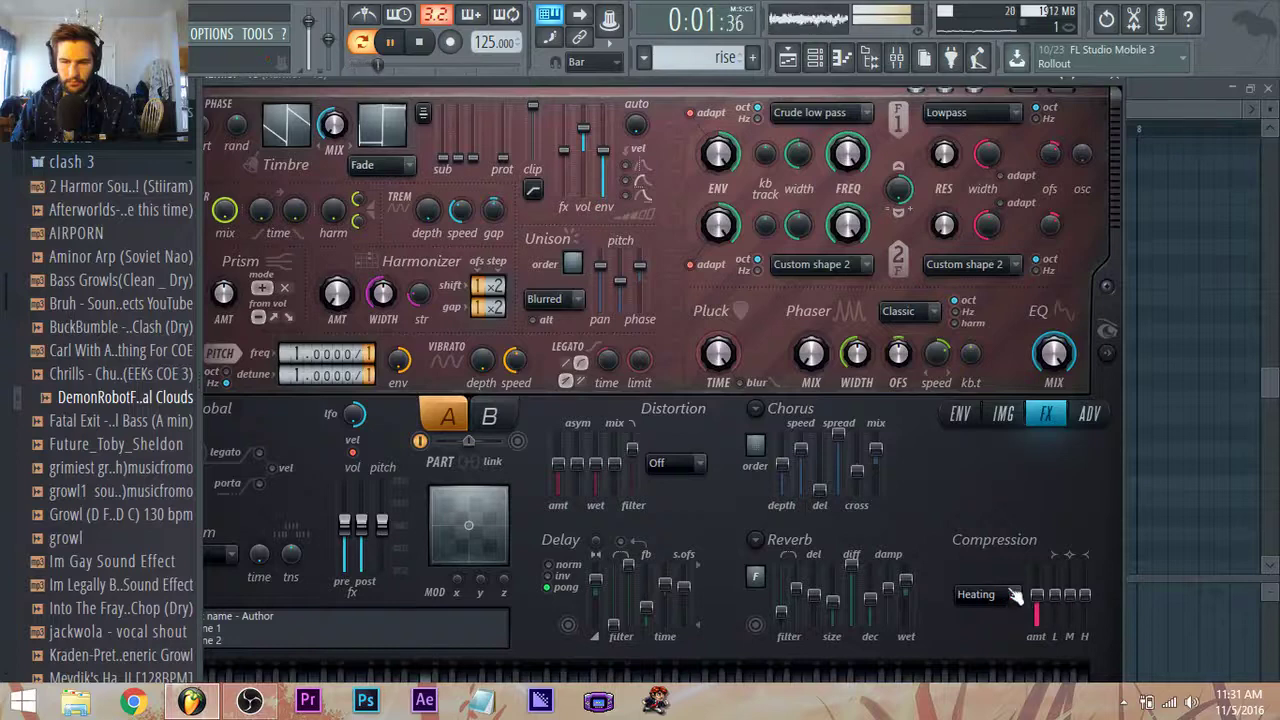
key(space)
click(960, 414)
click(1046, 414)
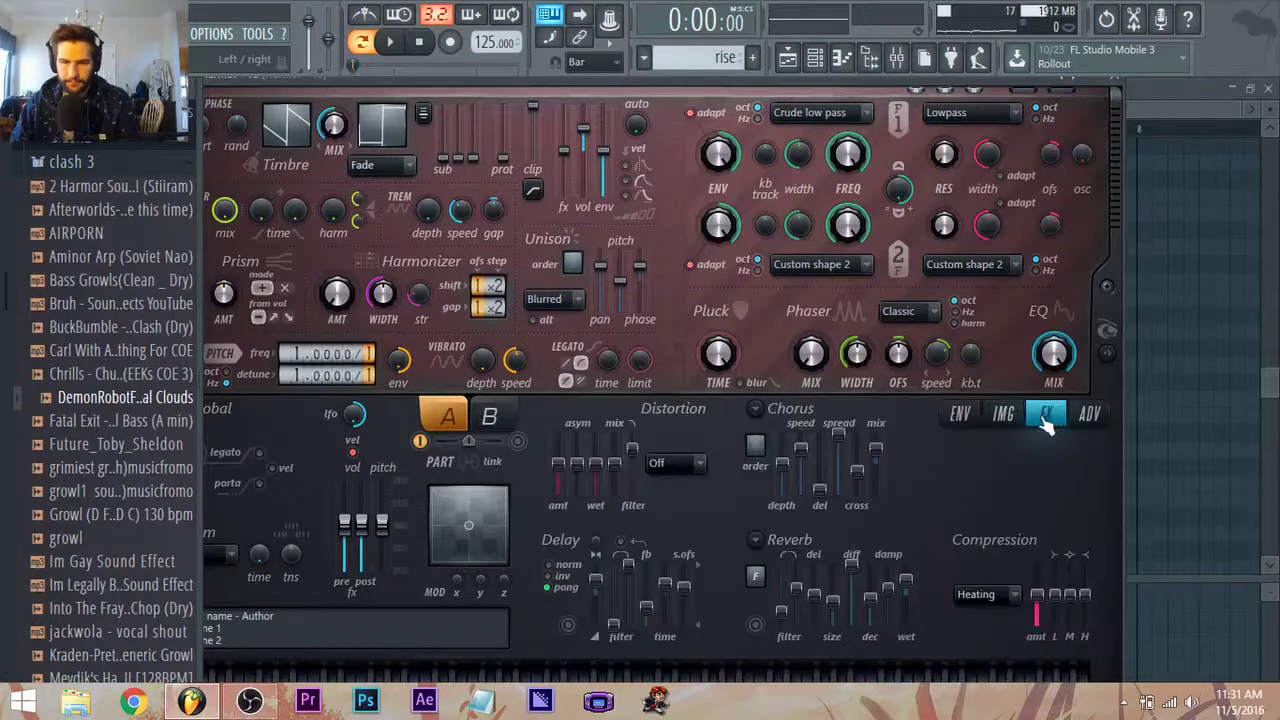
click(1004, 416)
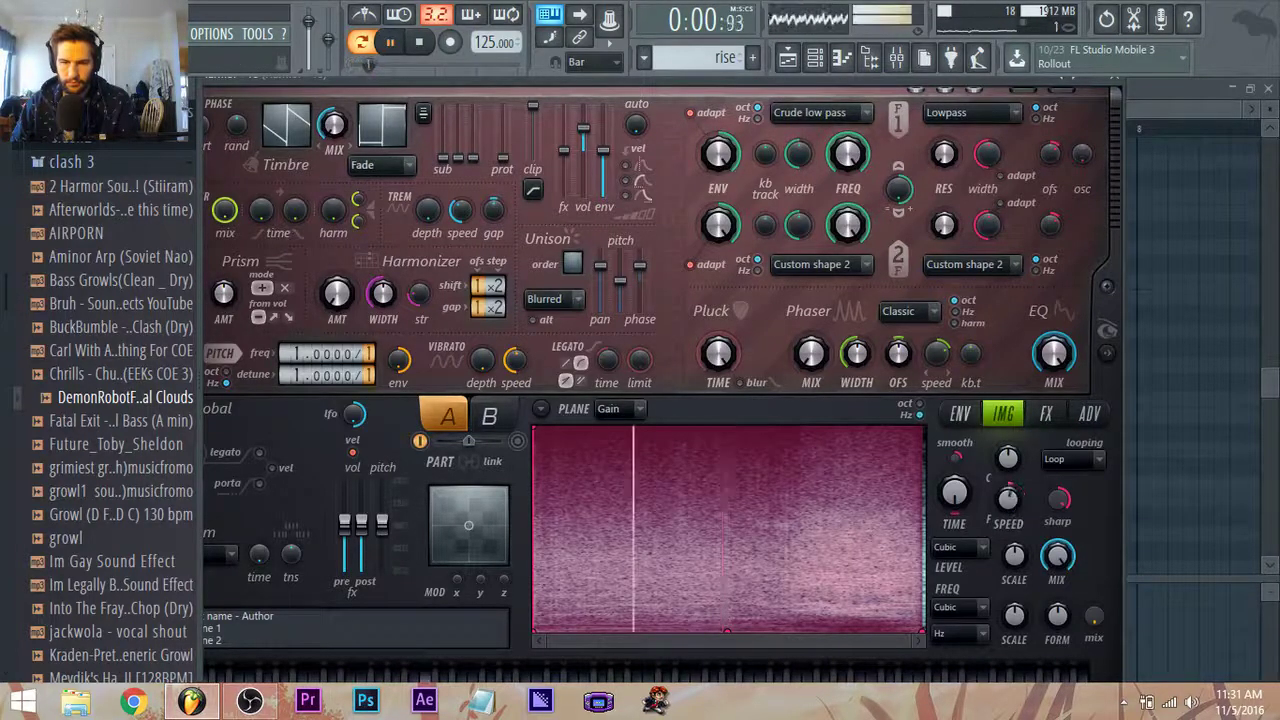
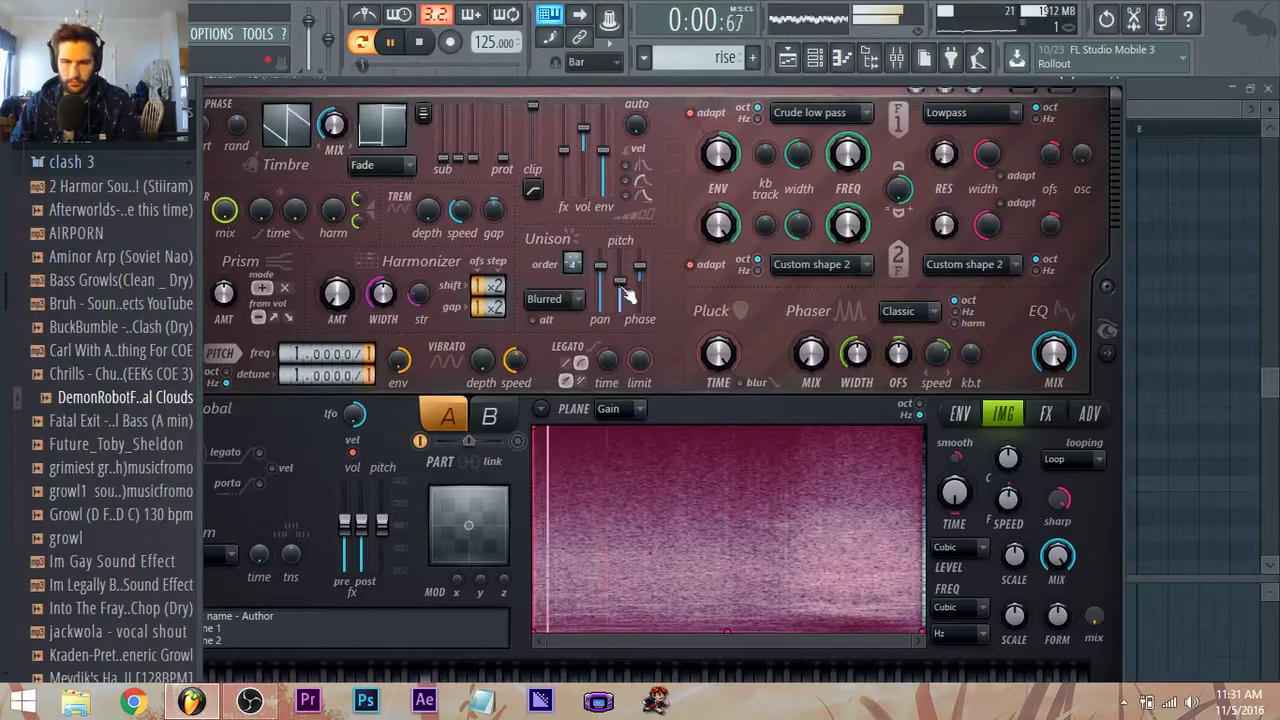
Turn on the reverb in Harmor #18's effects while the rise pattern plays.
key(space)
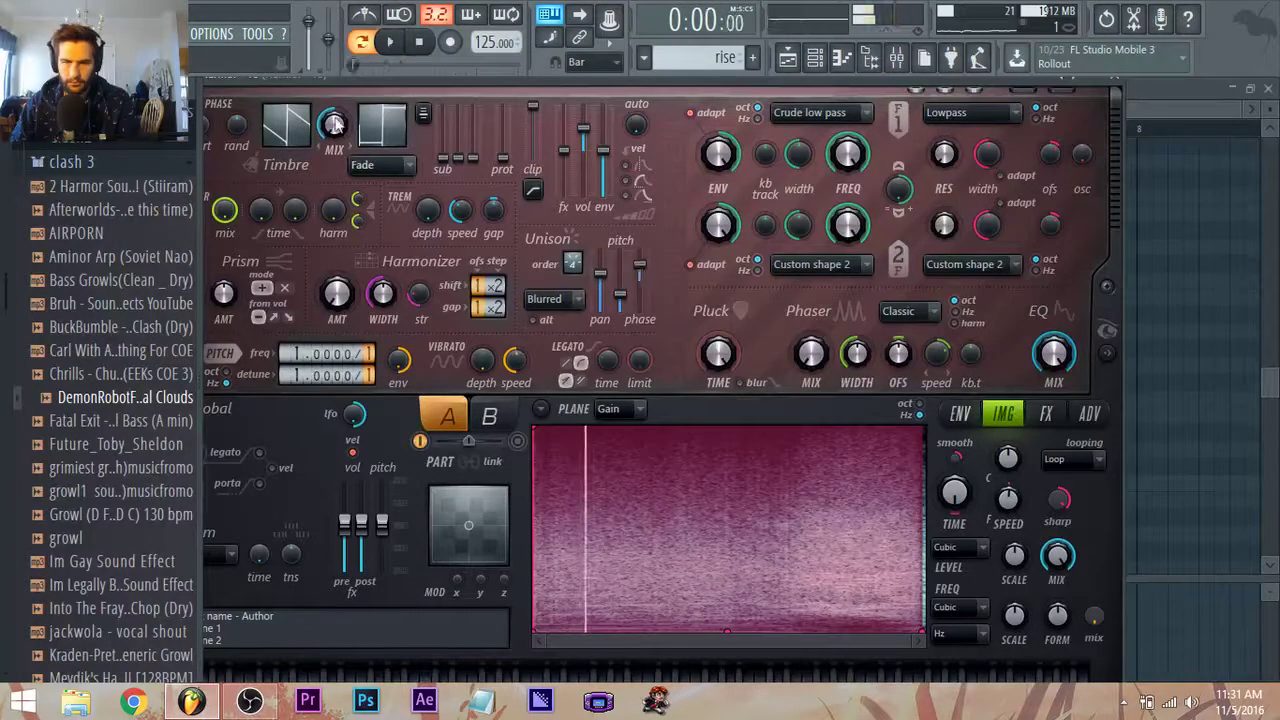
key(space)
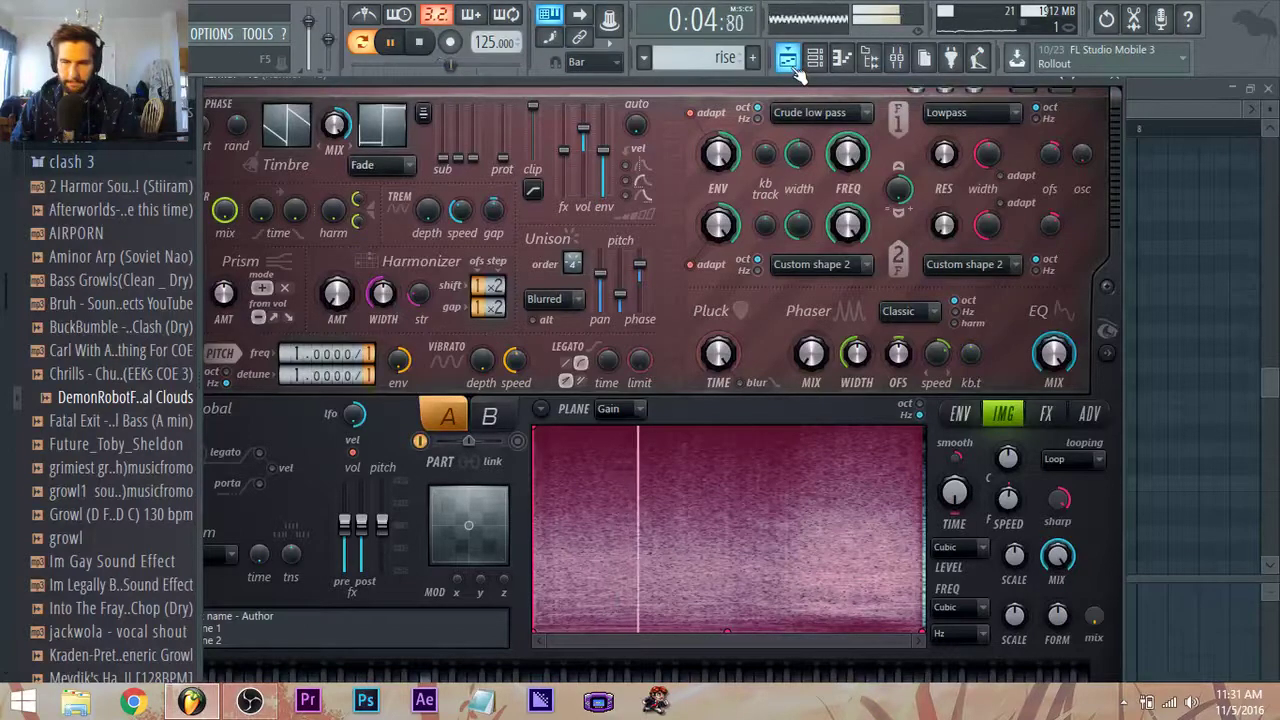
click(1044, 417)
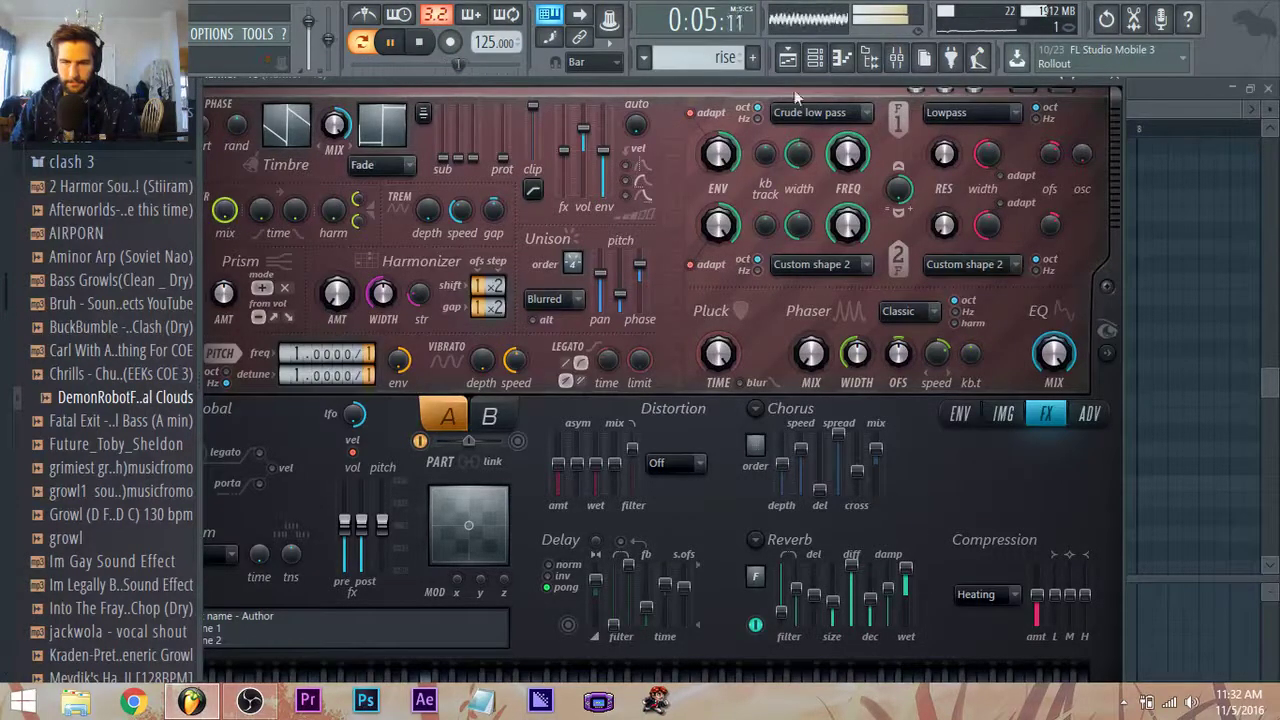
Place the rise pattern on Track 14 of the playlist starting at bar 105, and play the song from there.
click(789, 60)
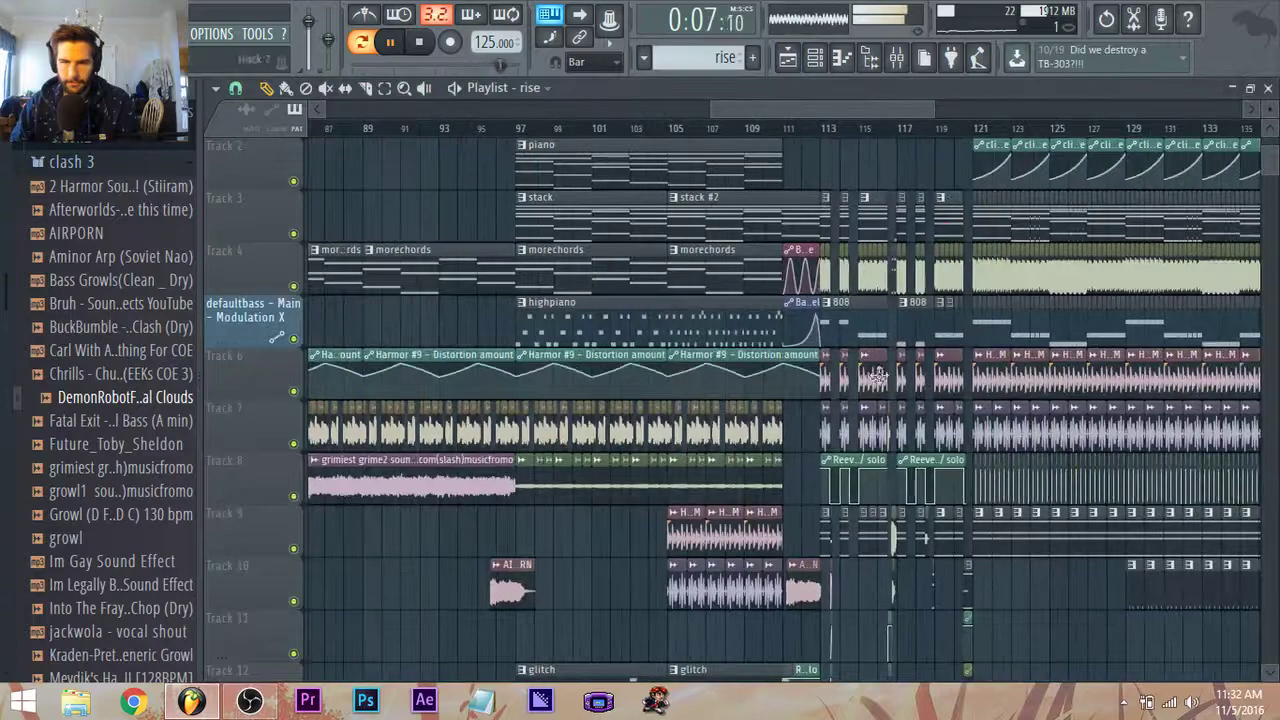
key(space)
scroll(804, 310, up, 2)
scroll(504, 178, down, 1)
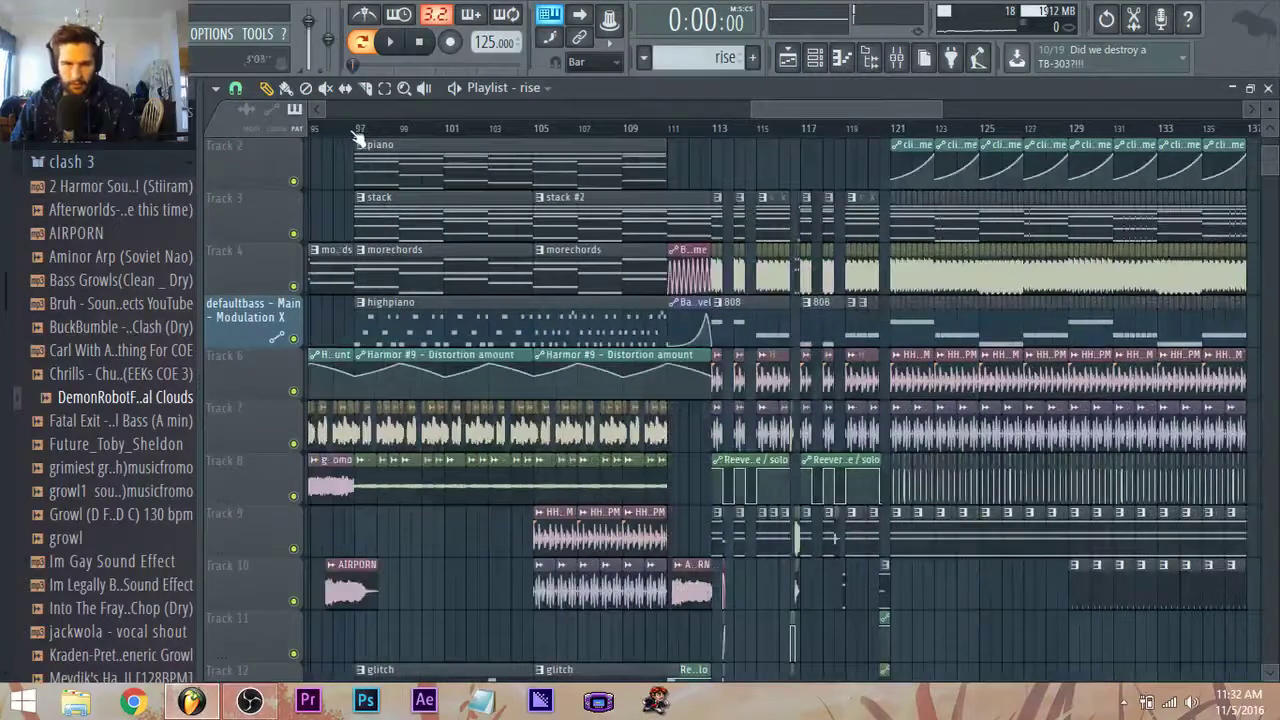
click(357, 130)
key(space)
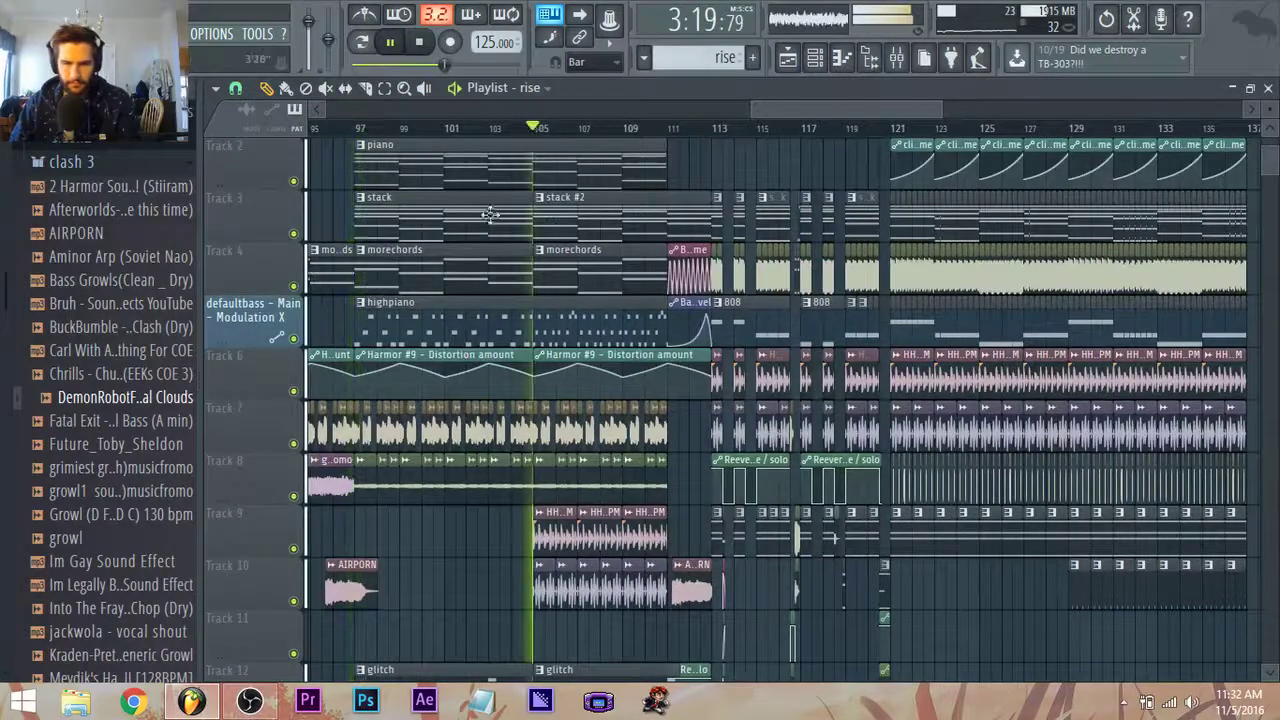
scroll(490, 214, down, 4)
scroll(566, 597, up, 2)
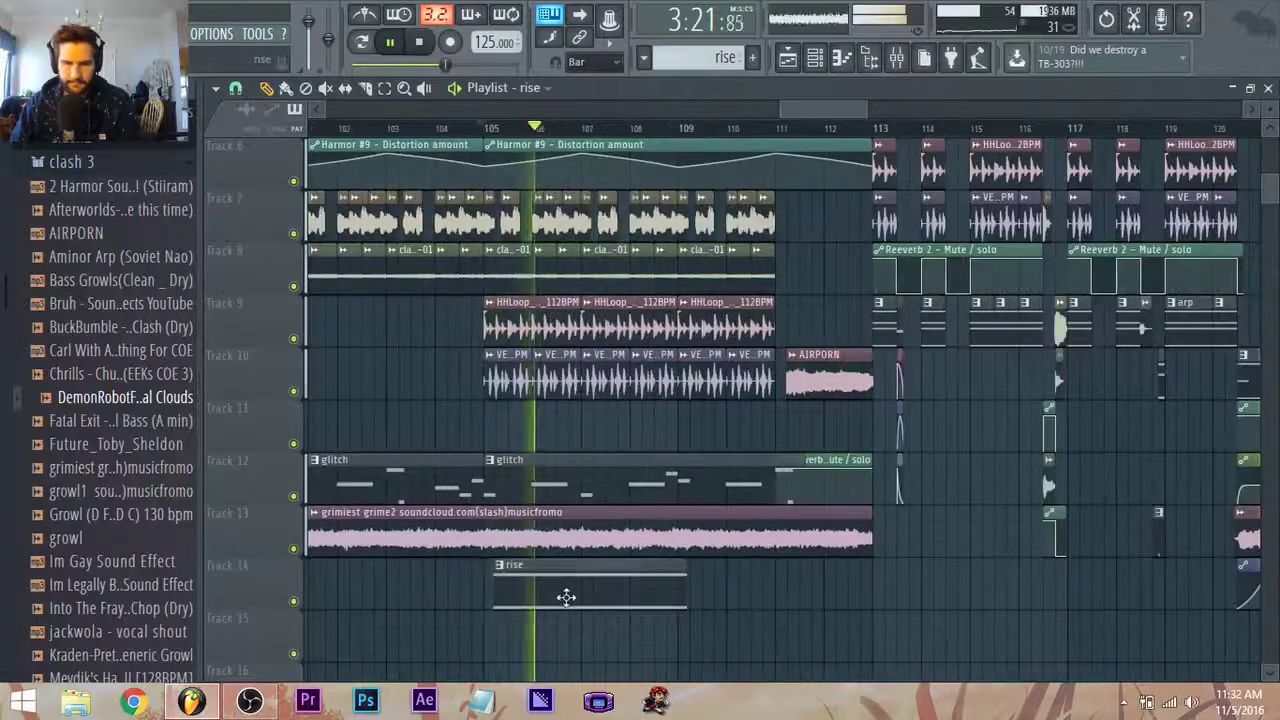
drag(566, 597, 555, 596)
click(476, 128)
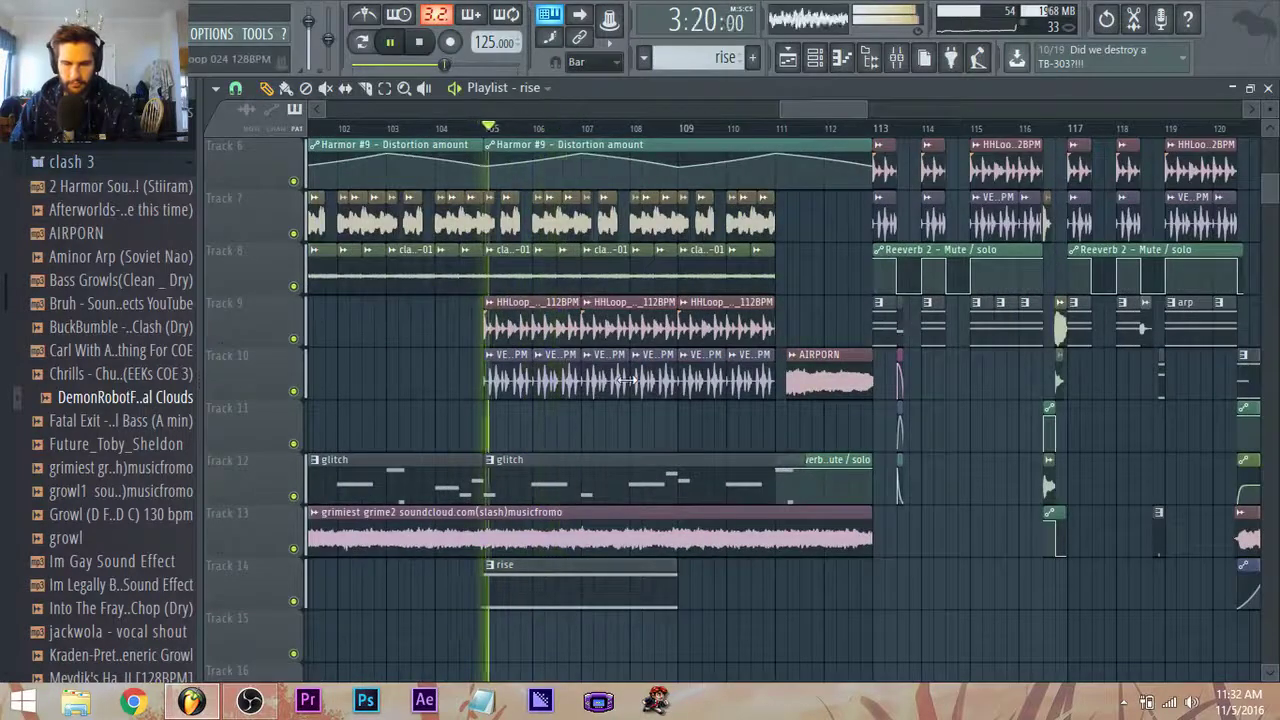
Lengthen the C5 and C4 notes in the rise pattern to end at bar 8, slicing off and deleting the excess.
double_click(620, 580)
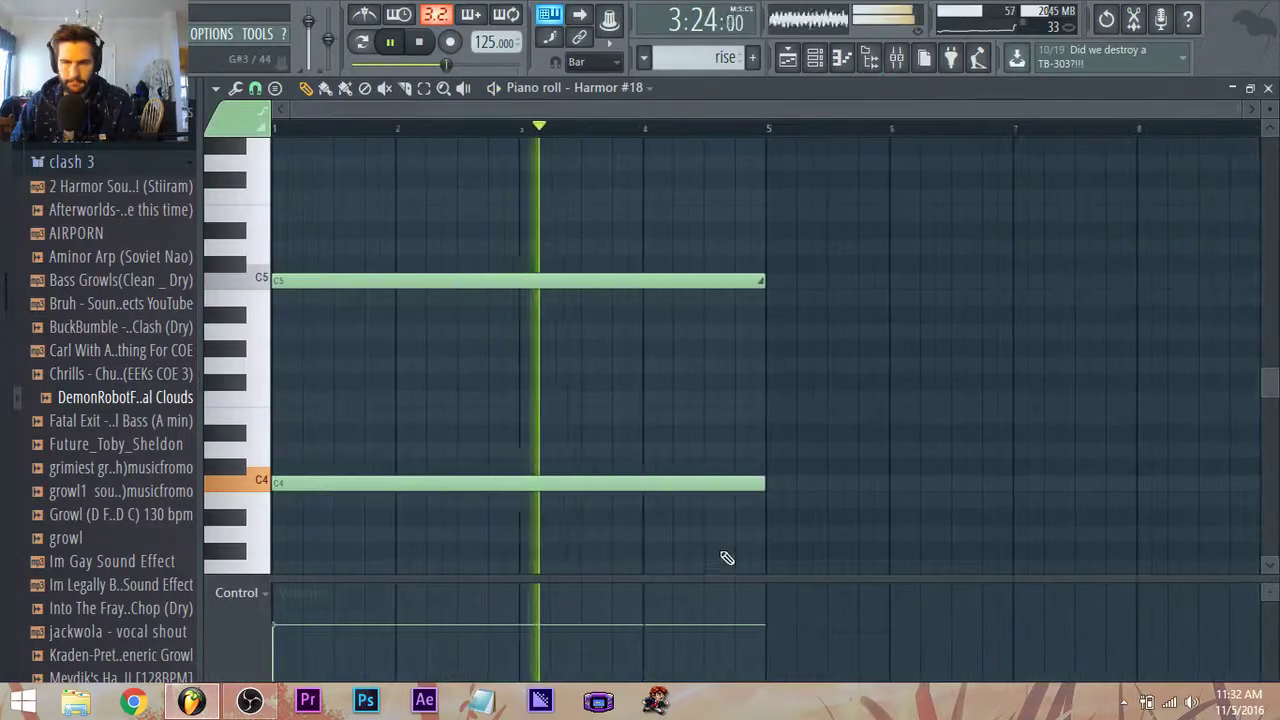
key(space)
drag(763, 551, 1019, 320)
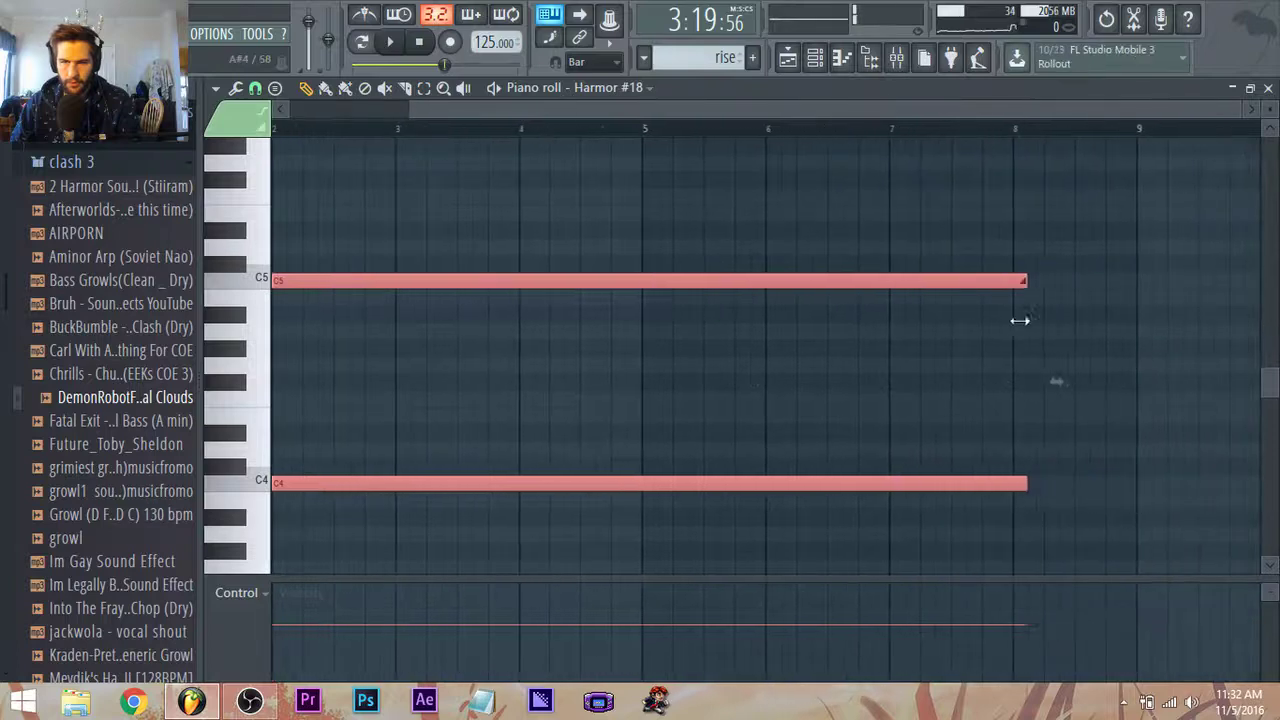
ctrl+scroll(979, 284, up, 2)
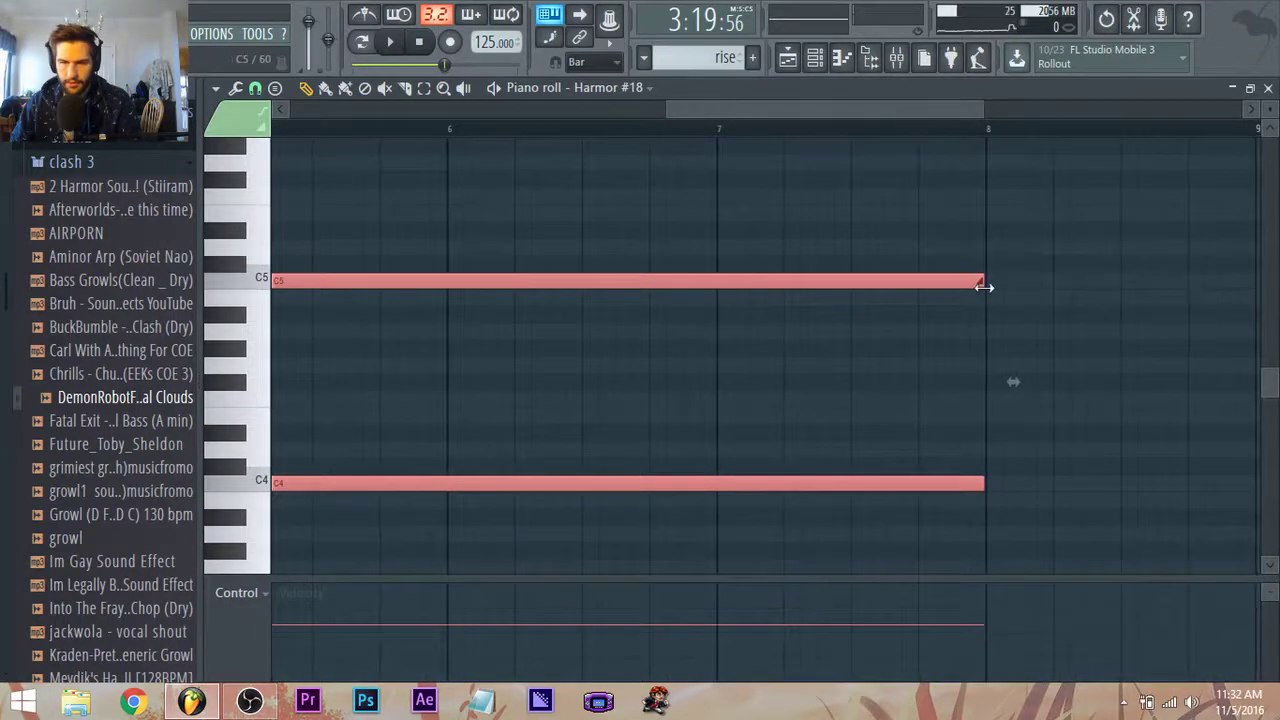
ctrl+scroll(1035, 390, up, 2)
ctrl+click(931, 414)
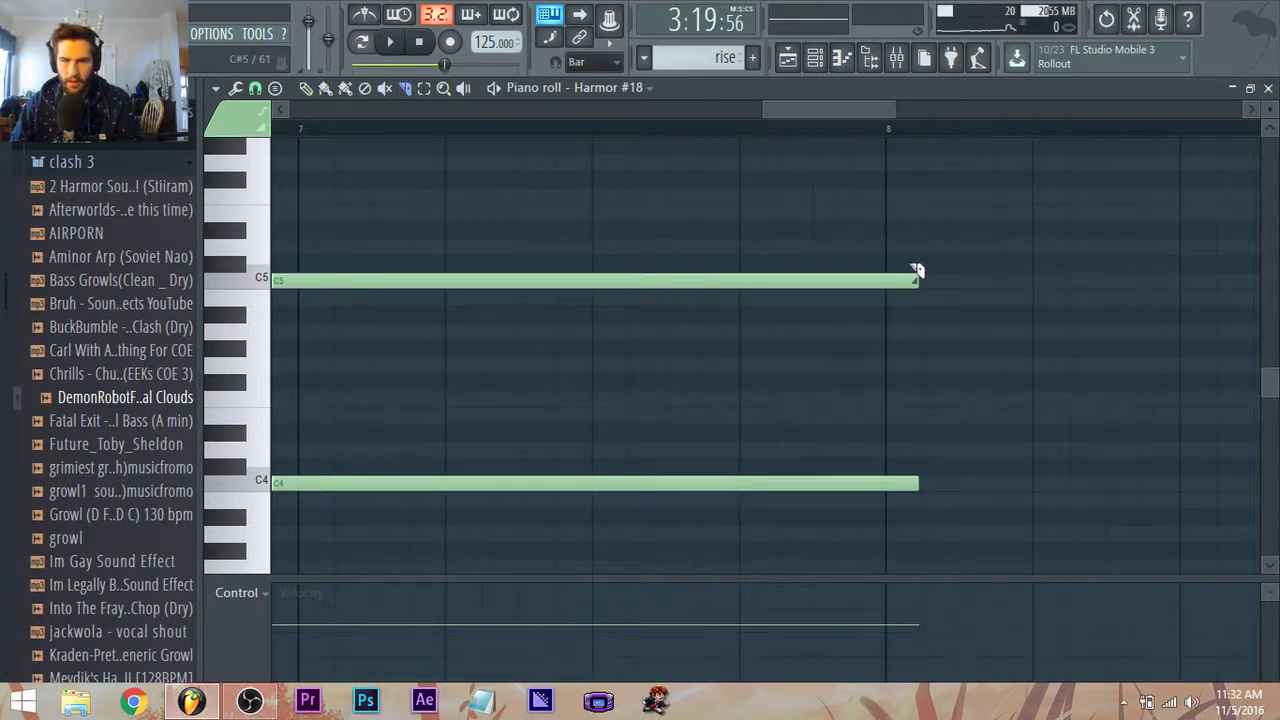
drag(897, 486, 899, 512)
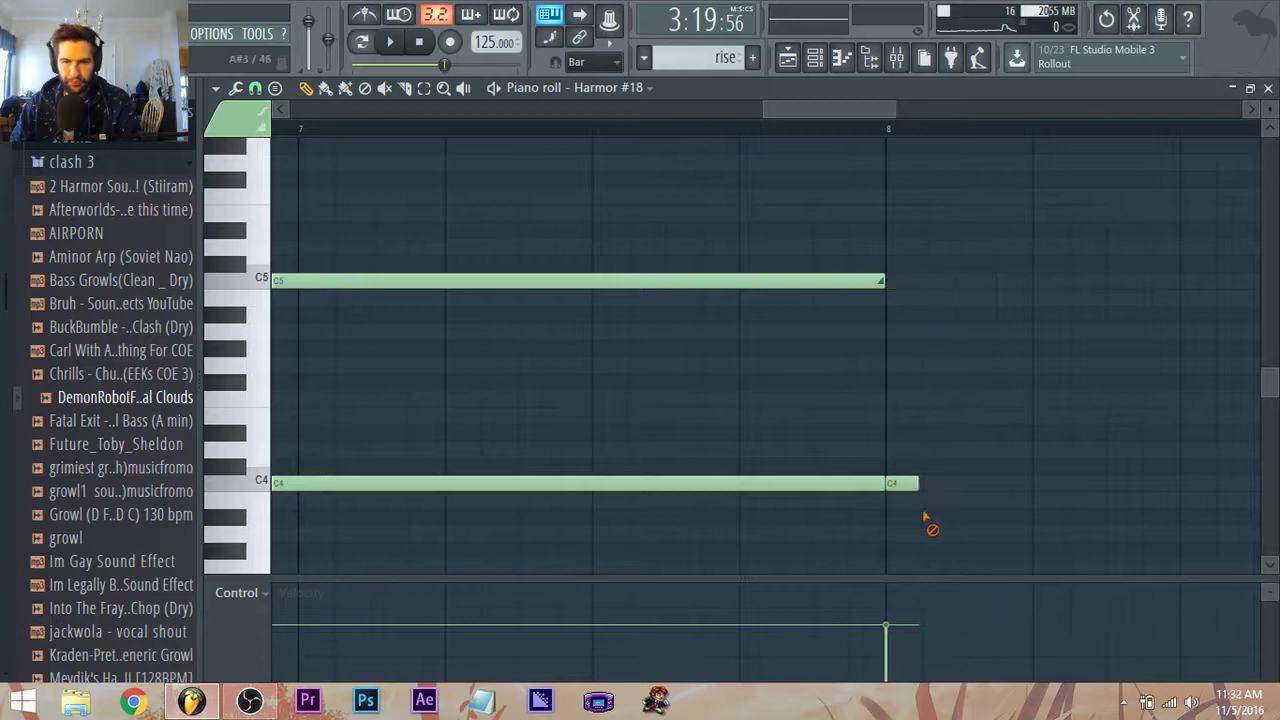
right_click(914, 486)
ctrl+scroll(934, 434, down, 3)
Audition the lengthened rise clip in the playlist from bar 105.
click(788, 58)
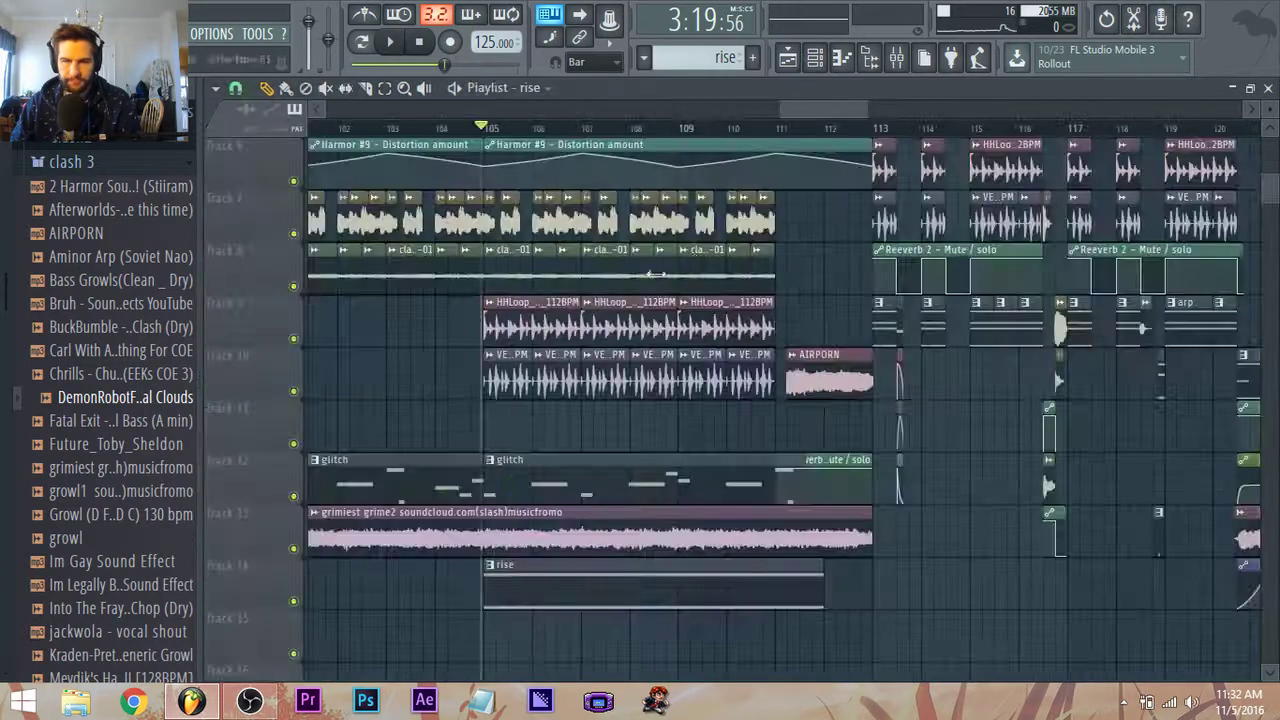
key(space)
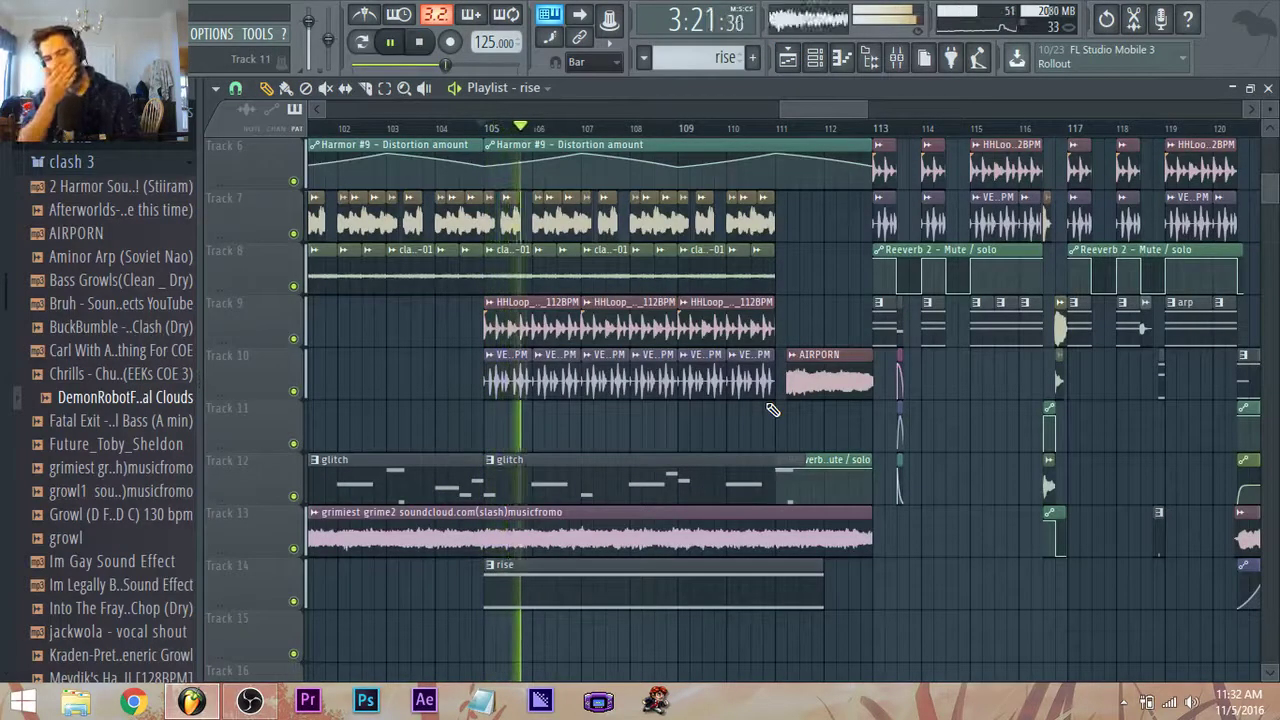
key(space)
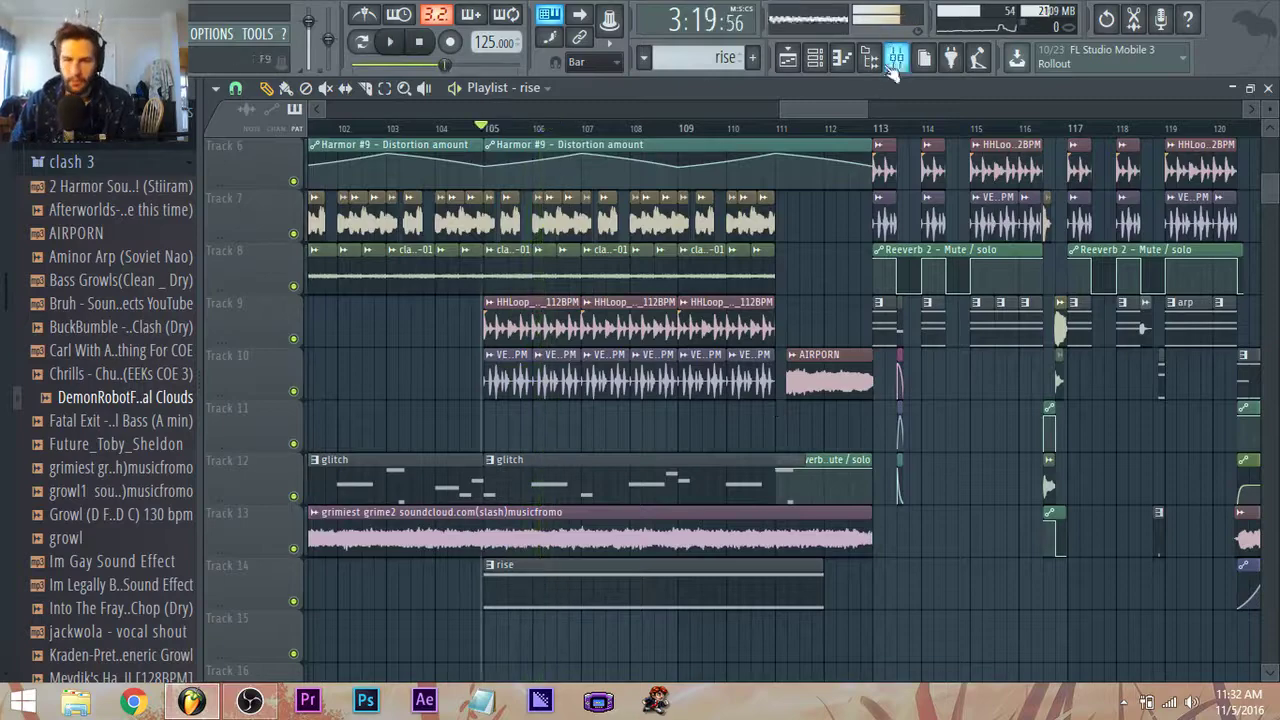
Switch the reverb mode in Harmor #18's effects to W+ and return to the playlist.
click(890, 70)
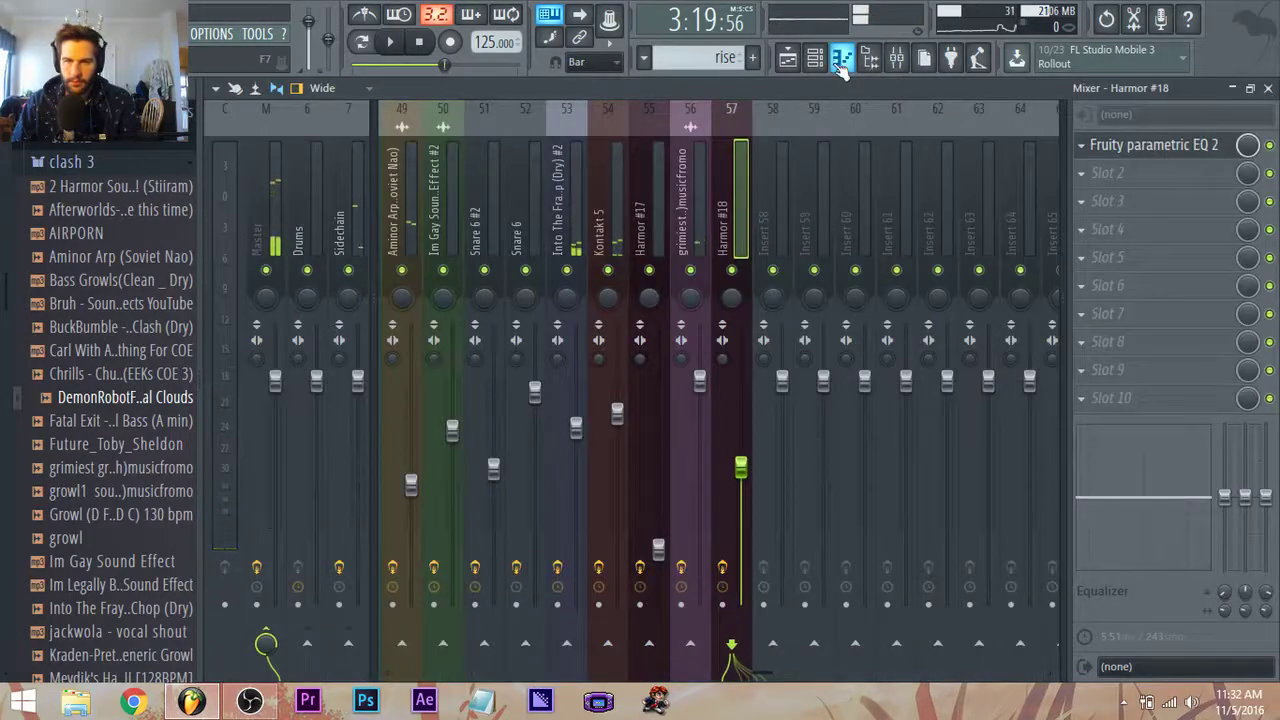
click(842, 57)
click(376, 636)
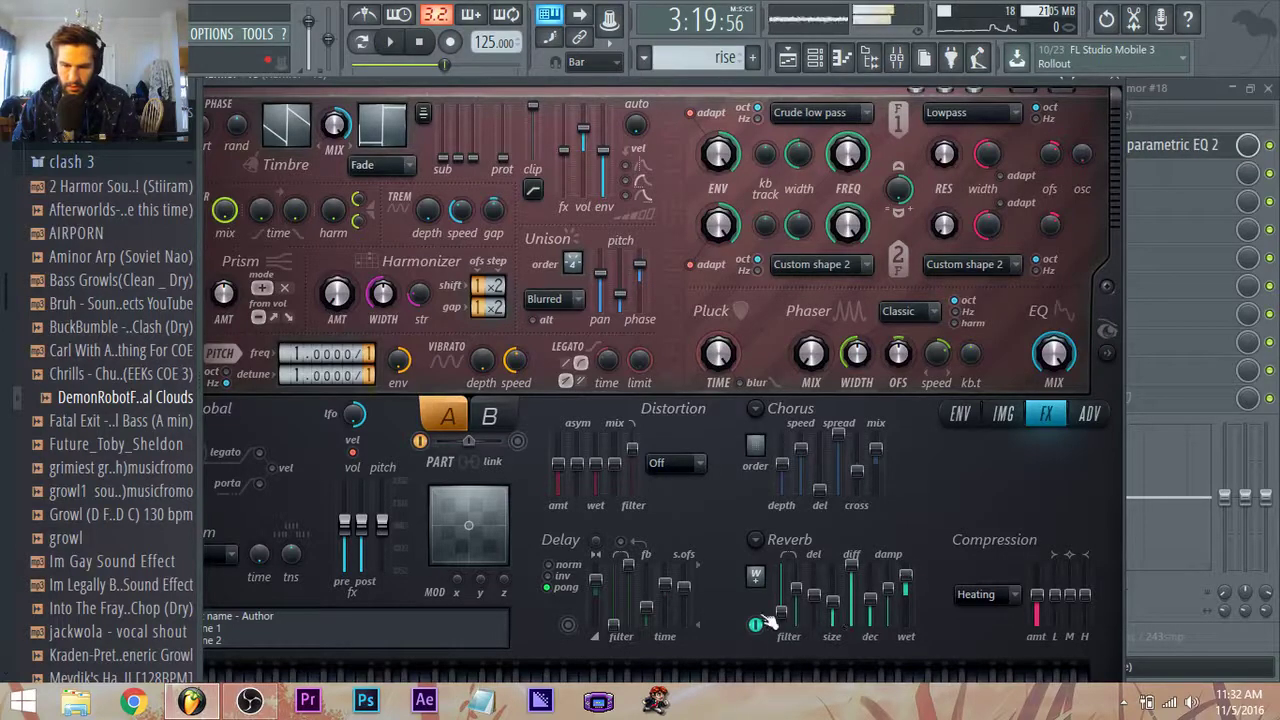
click(788, 60)
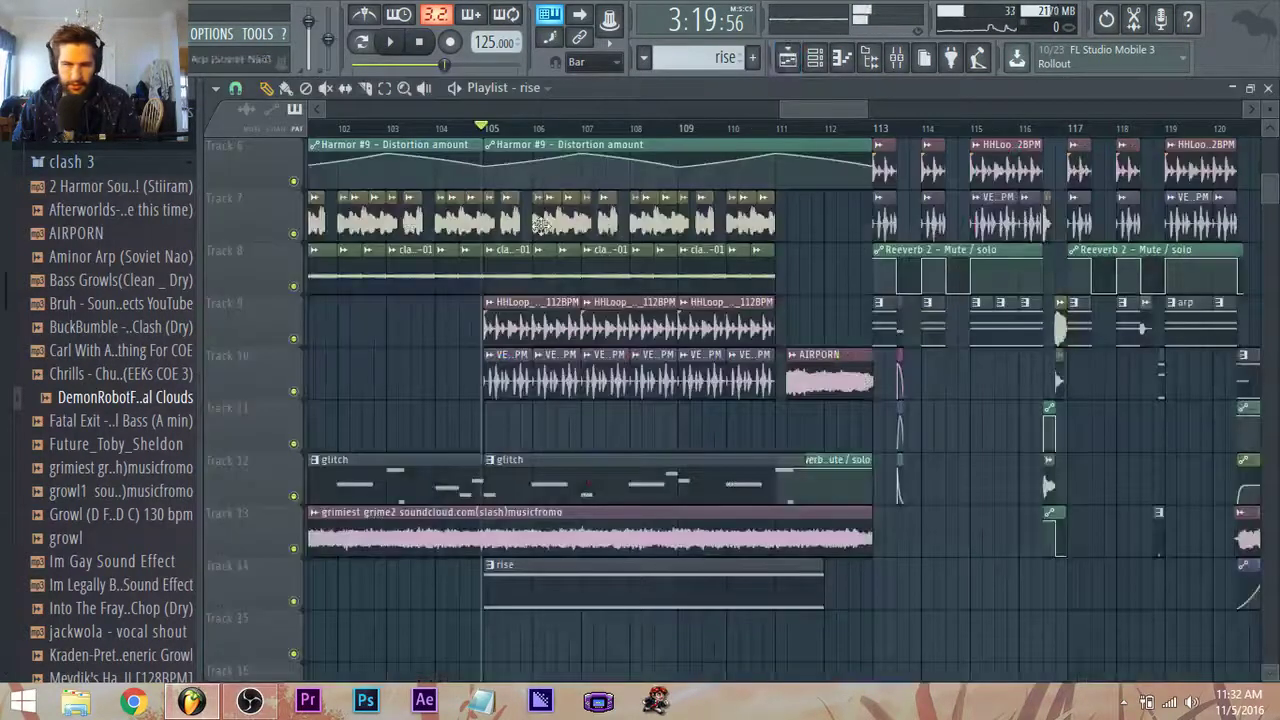
Audition the rise clip in the playlist and inspect its C5 and C4 notes in the piano roll.
click(896, 58)
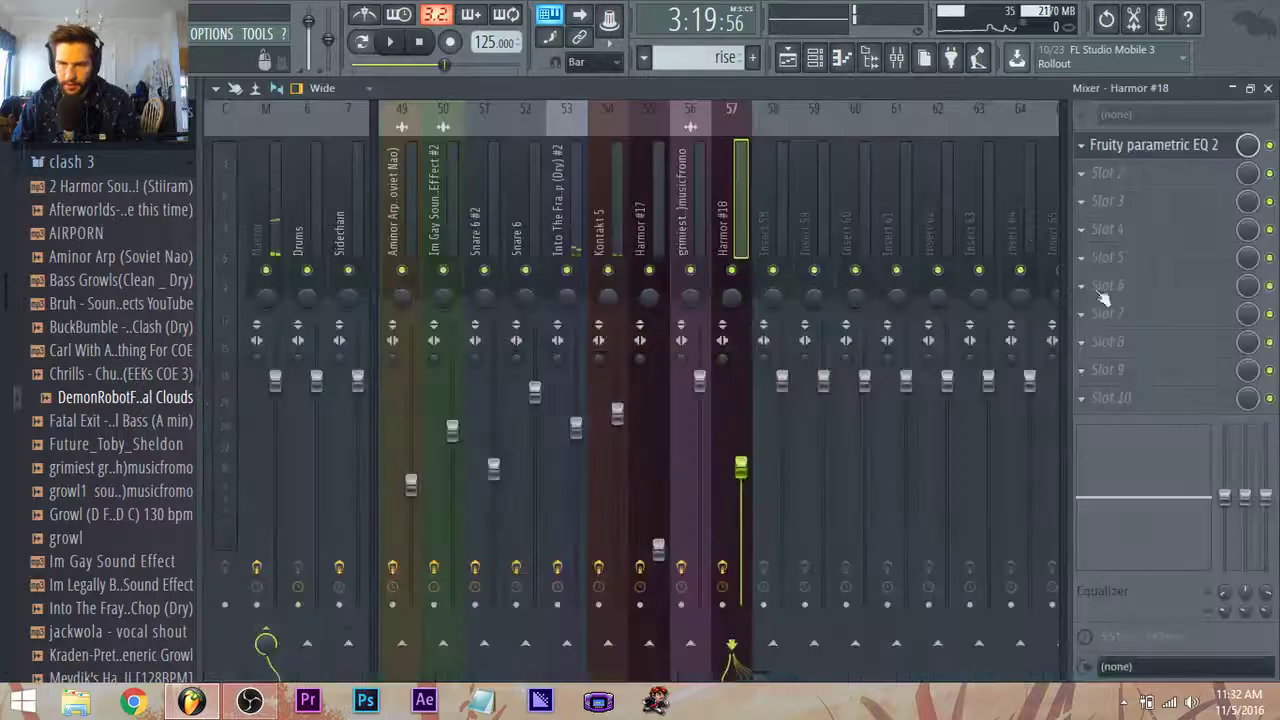
click(1158, 148)
click(789, 60)
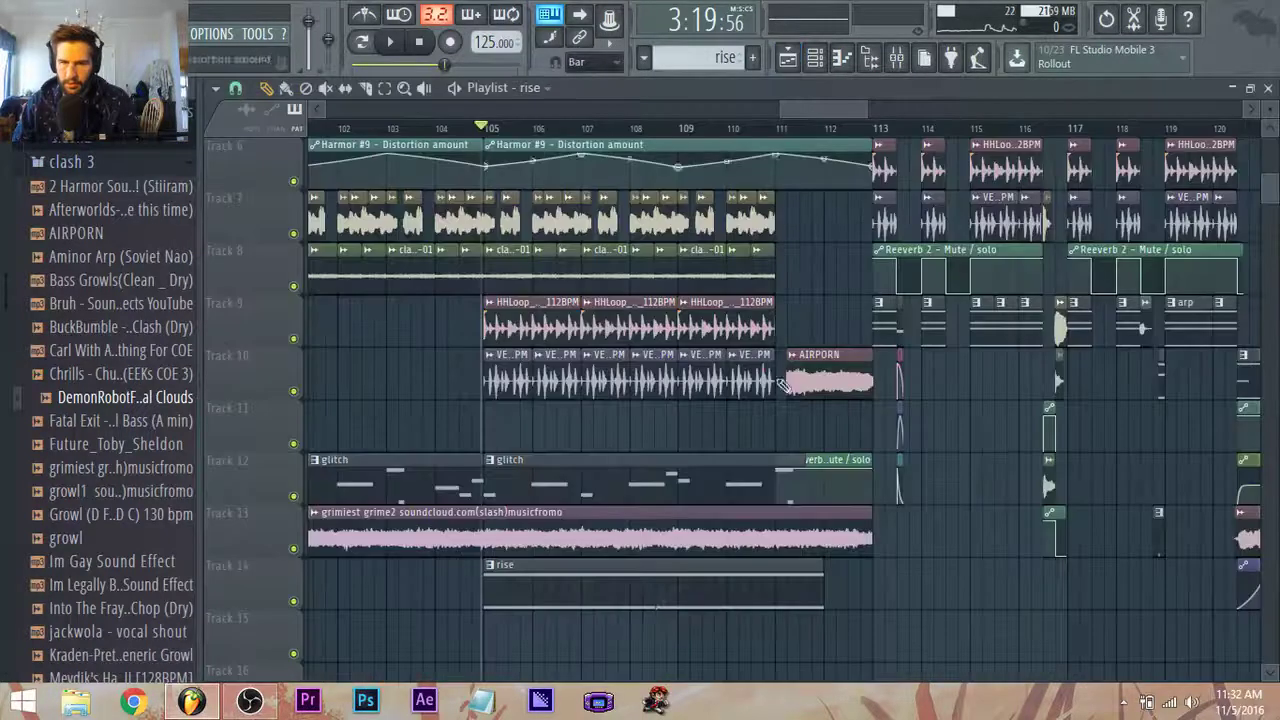
key(space)
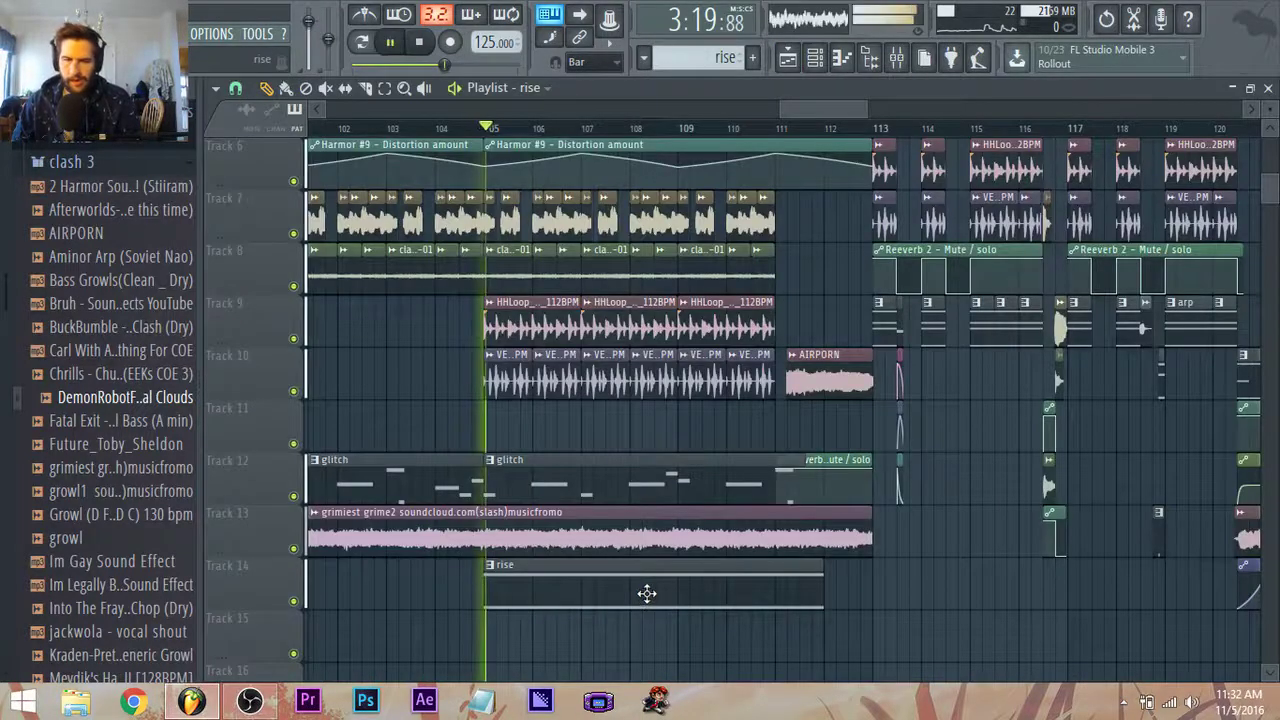
scroll(647, 597, up, 4)
scroll(650, 596, down, 5)
key(space)
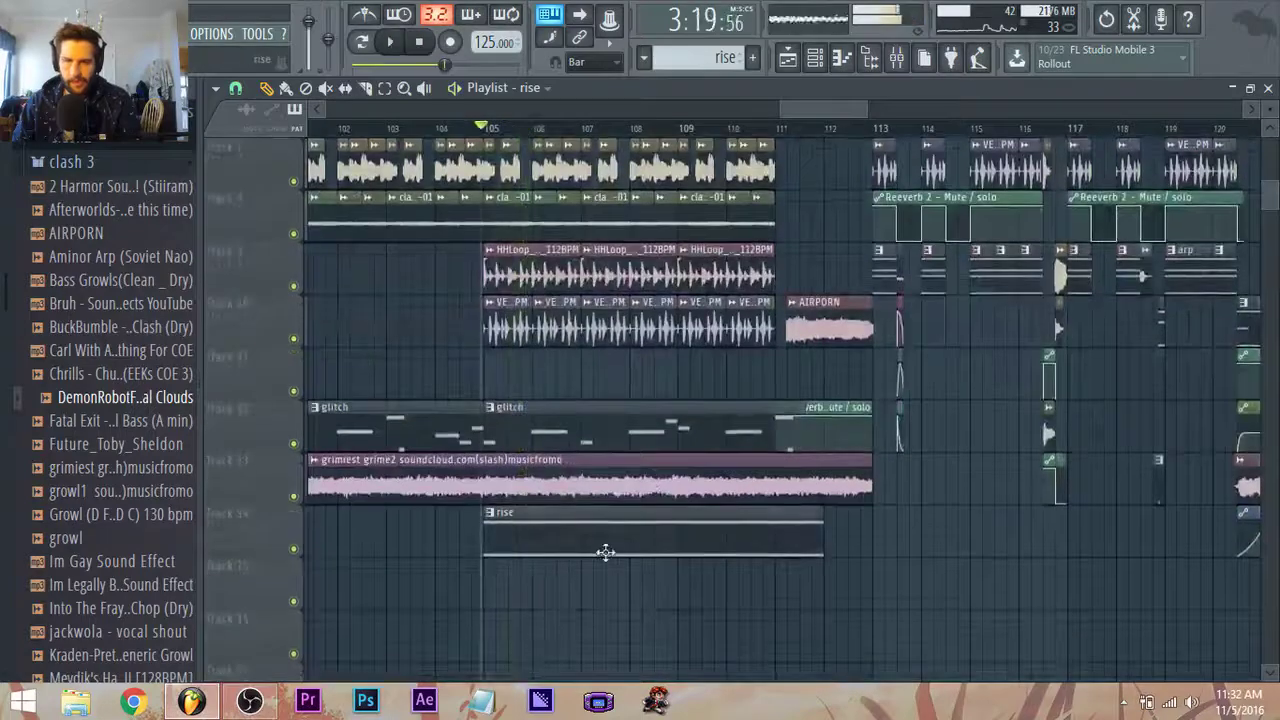
double_click(606, 551)
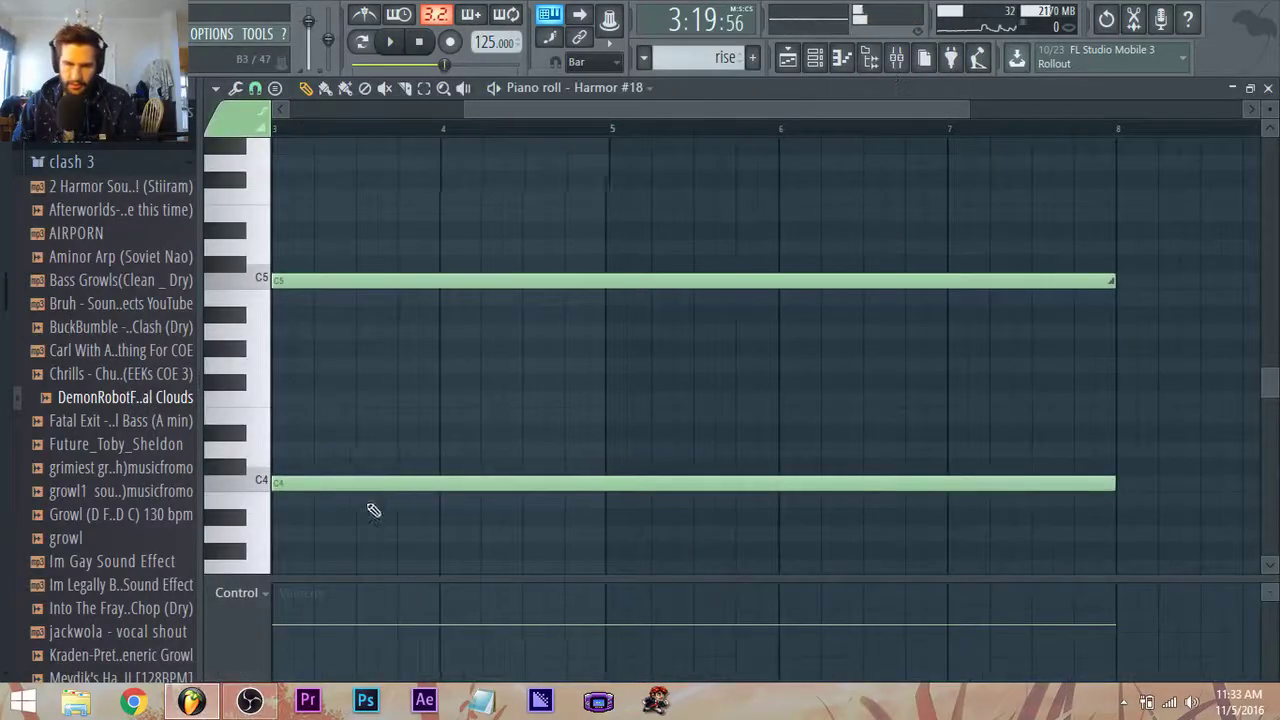
scroll(371, 509, down, 3)
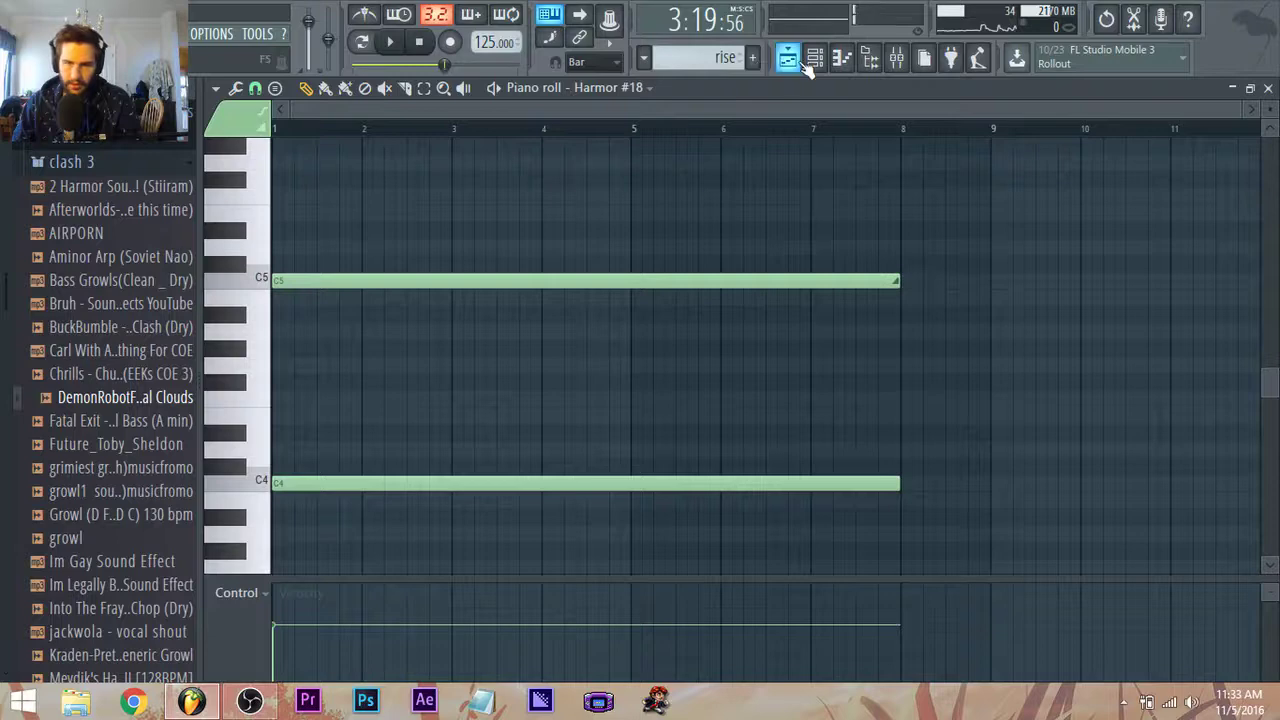
In Harmor #18's Parametric EQ 2, cut the low end with bands 1 and 2 and shift band 3 slightly lower during playback.
click(869, 58)
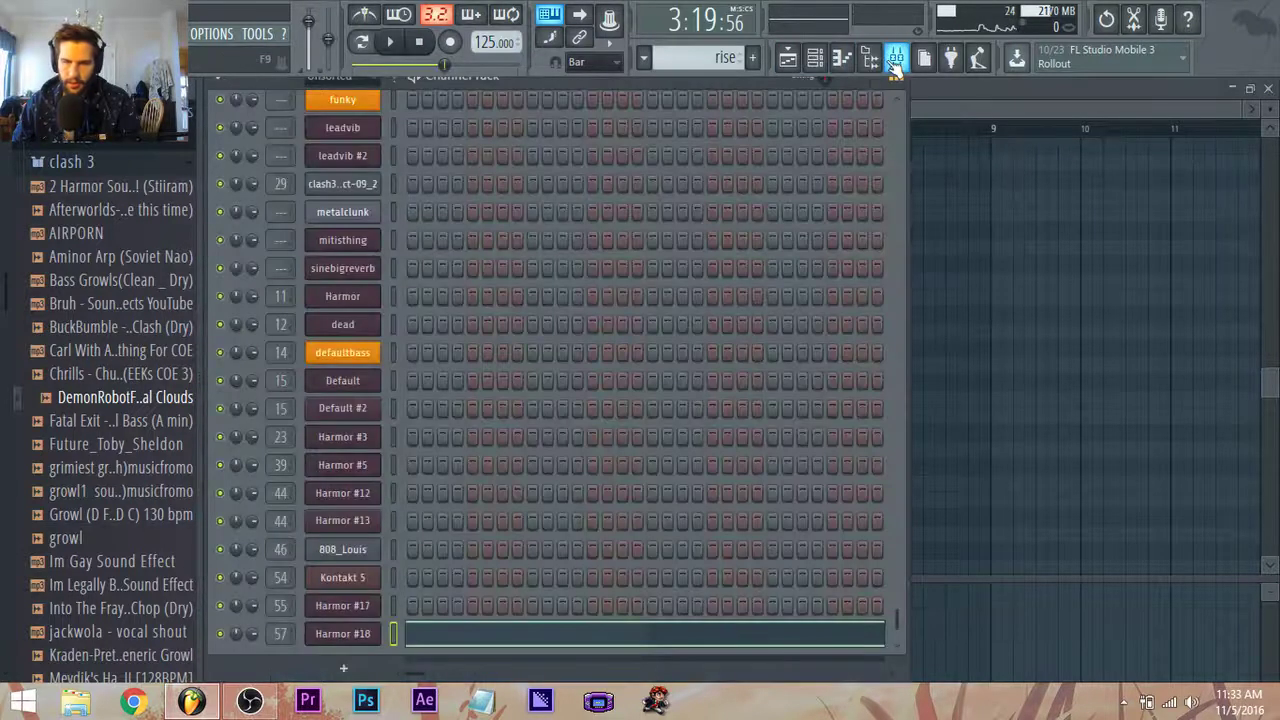
click(896, 58)
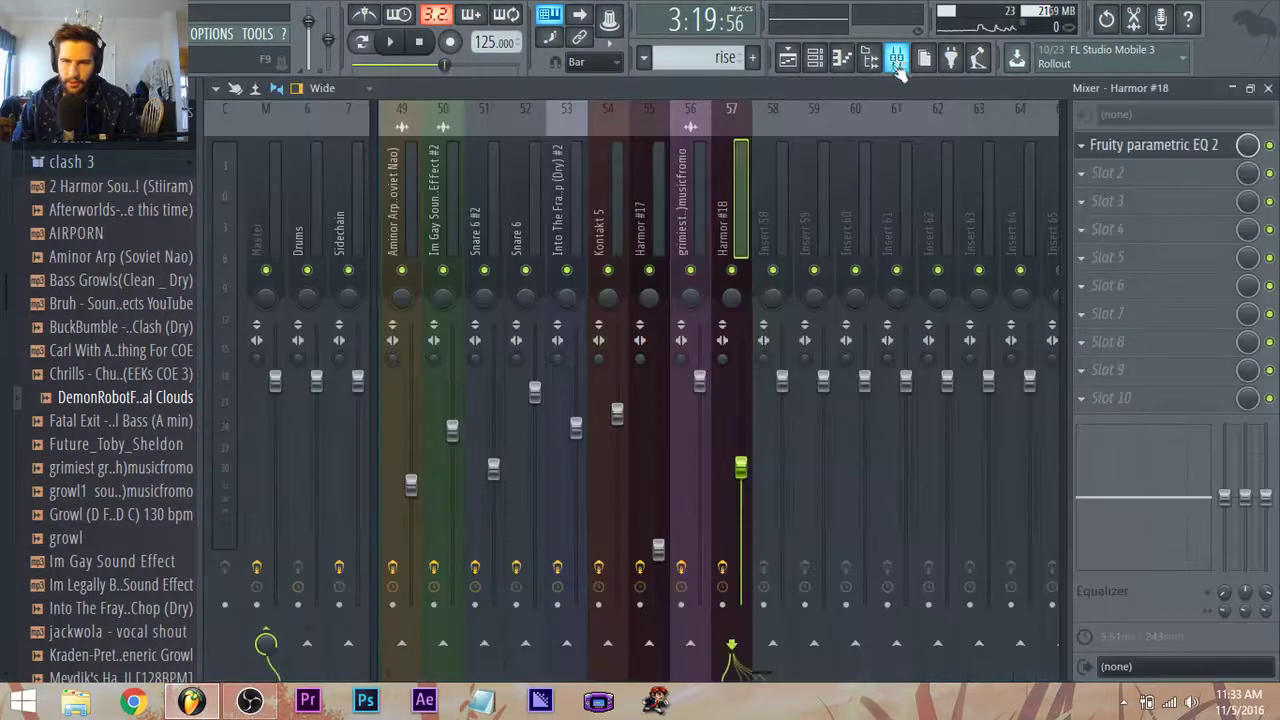
click(1149, 152)
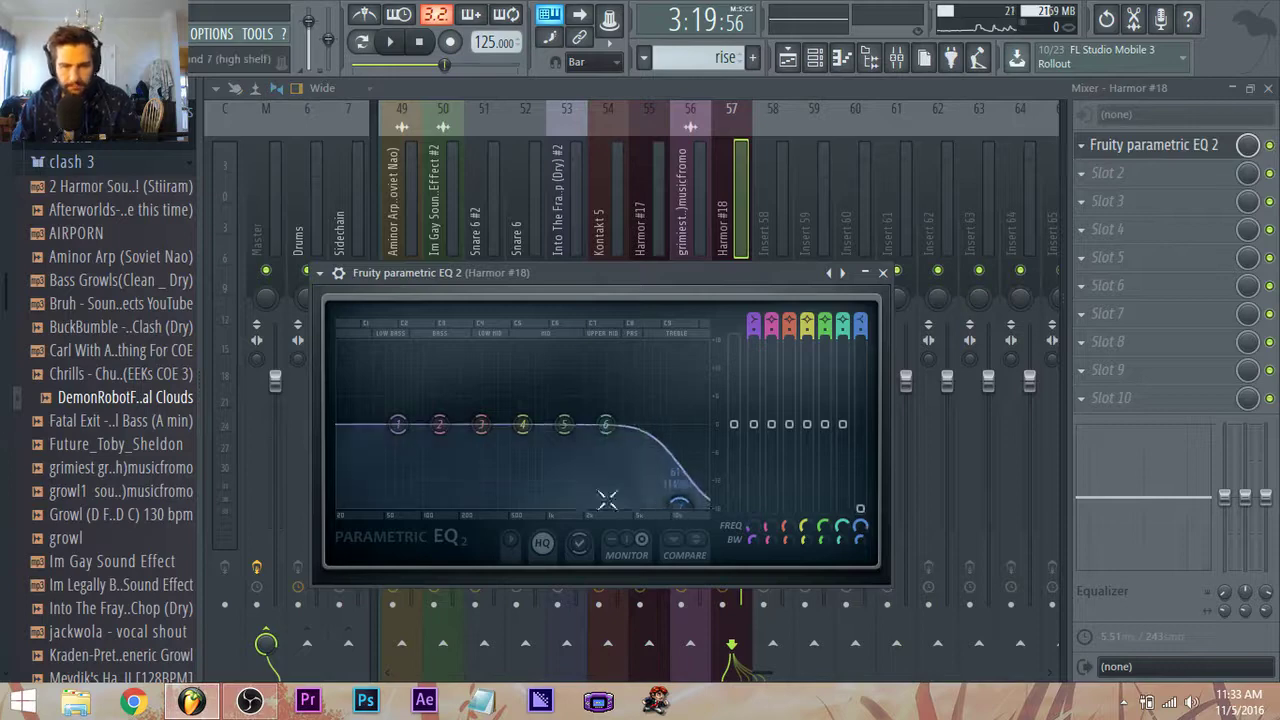
key(space)
drag(398, 425, 392, 505)
drag(440, 425, 366, 503)
drag(481, 425, 453, 420)
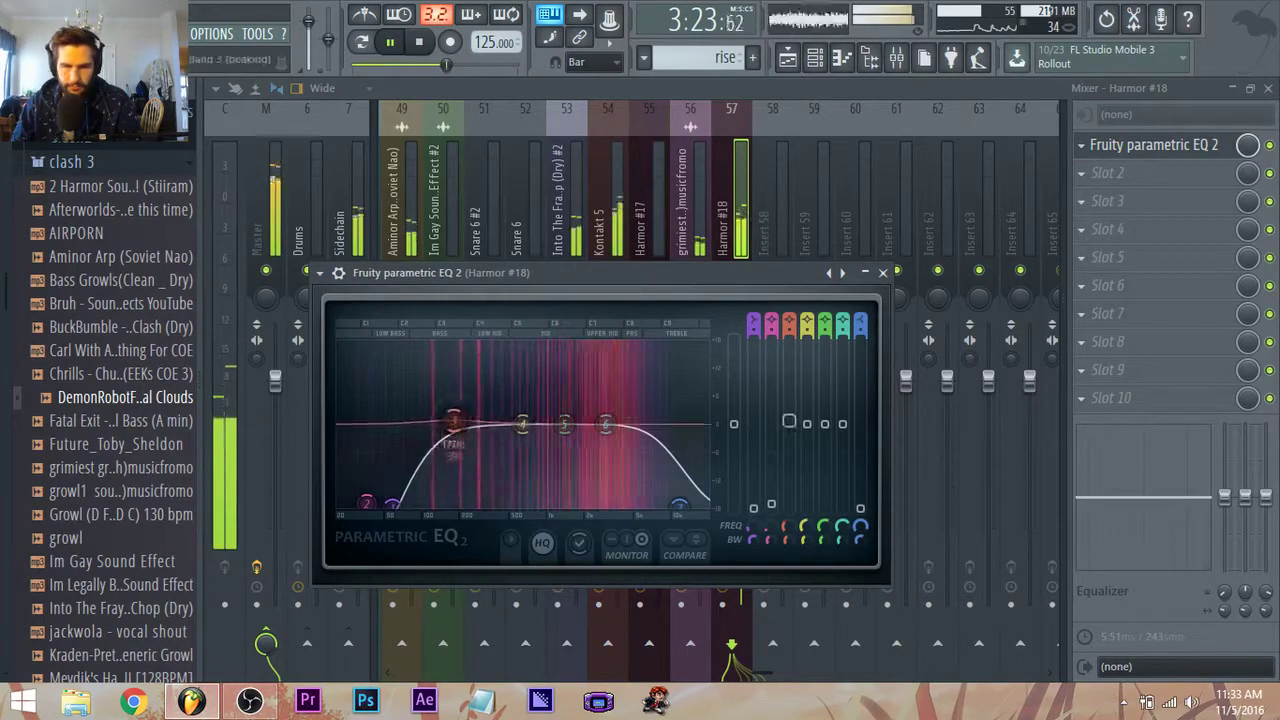
Move EQ bands 6 and 7 on Harmor #18 to higher frequencies with band 6 slightly cut, and return to the playlist.
drag(608, 425, 640, 415)
mouse_move(679, 500)
mouse_down()
mouse_move(702, 496)
mouse_move(685, 505)
mouse_up()
drag(640, 416, 643, 433)
click(815, 60)
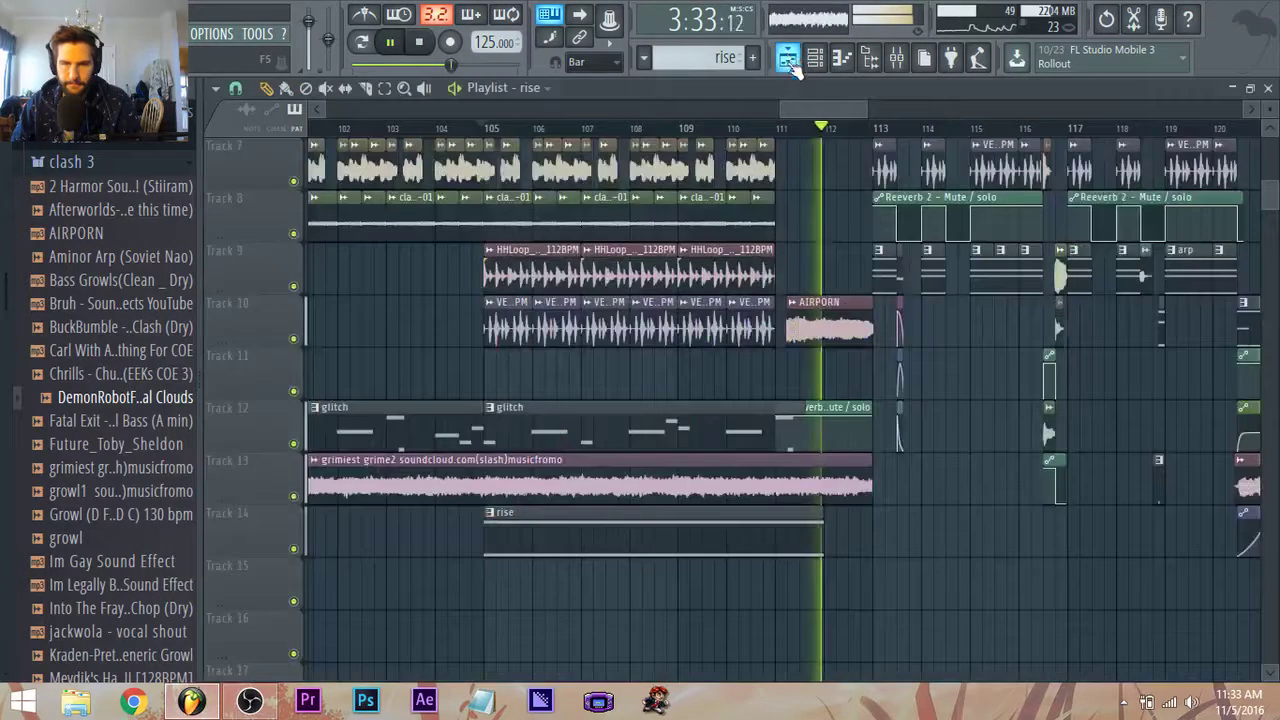
click(788, 58)
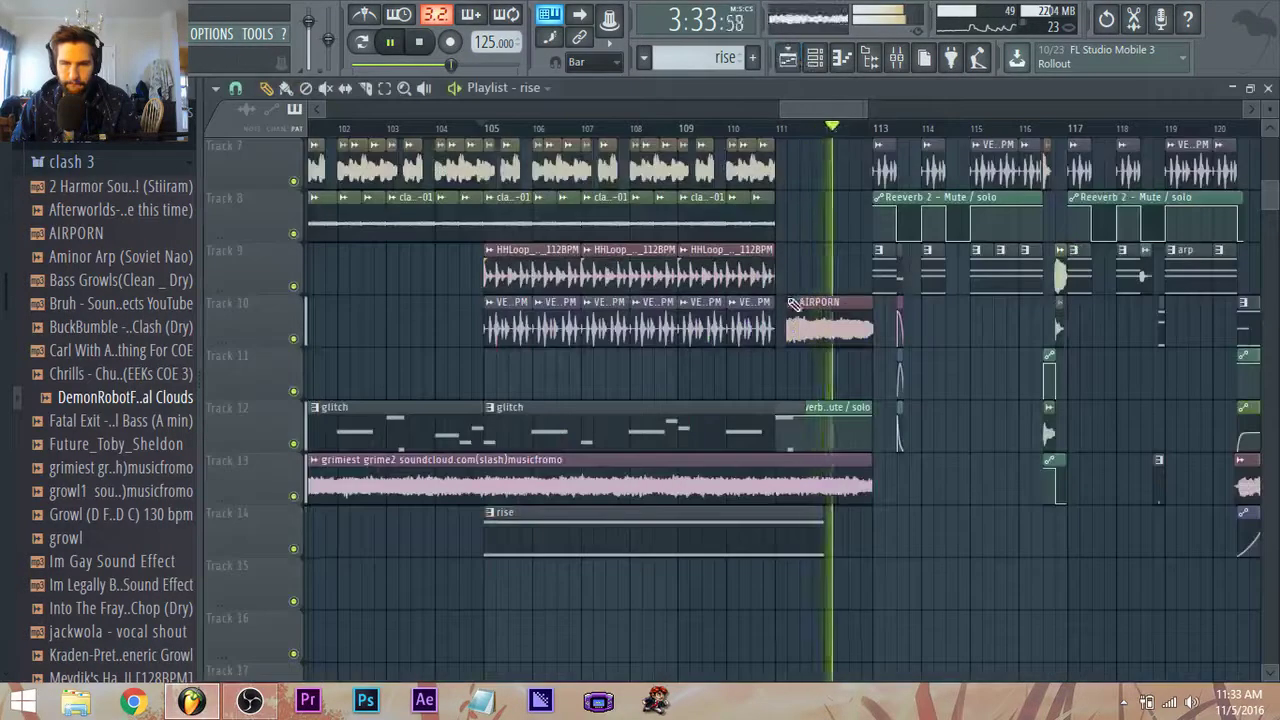
key(space)
Extend the rise clip to bar 113 and lengthen its C5 and C4 notes to end at bar 9 of the pattern.
drag(824, 540, 870, 544)
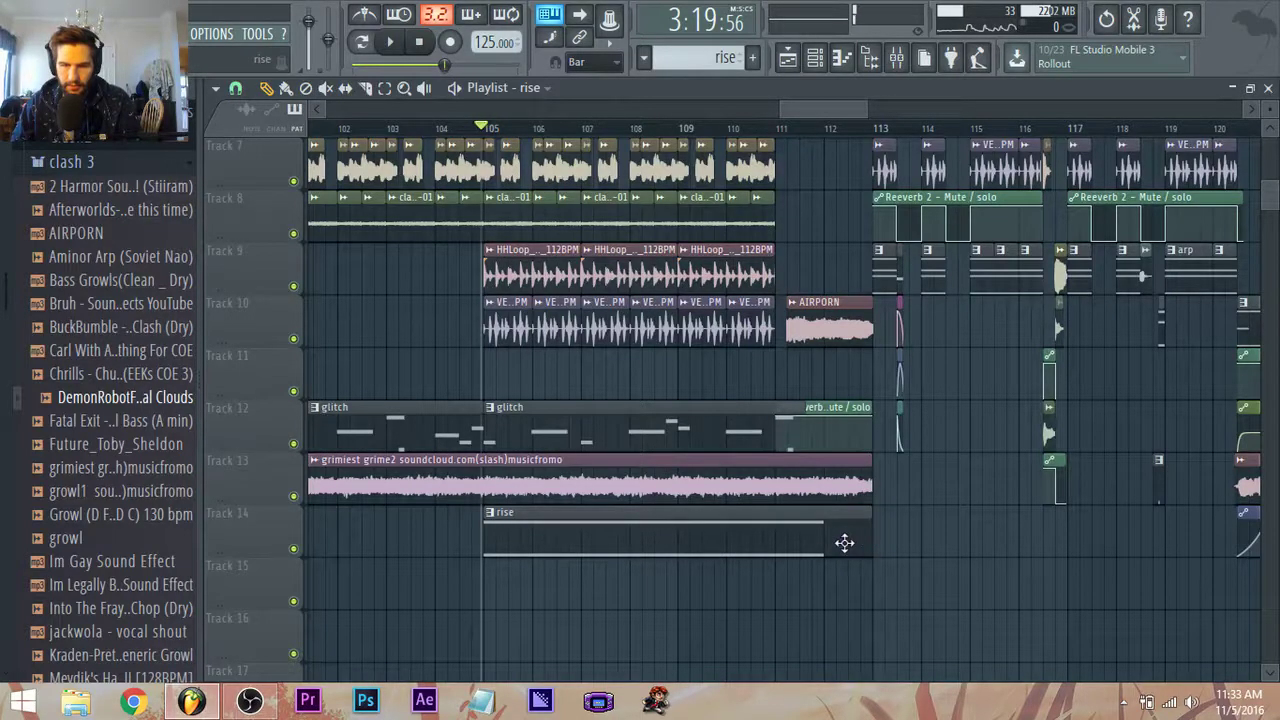
double_click(845, 543)
drag(874, 522, 985, 279)
key(space)
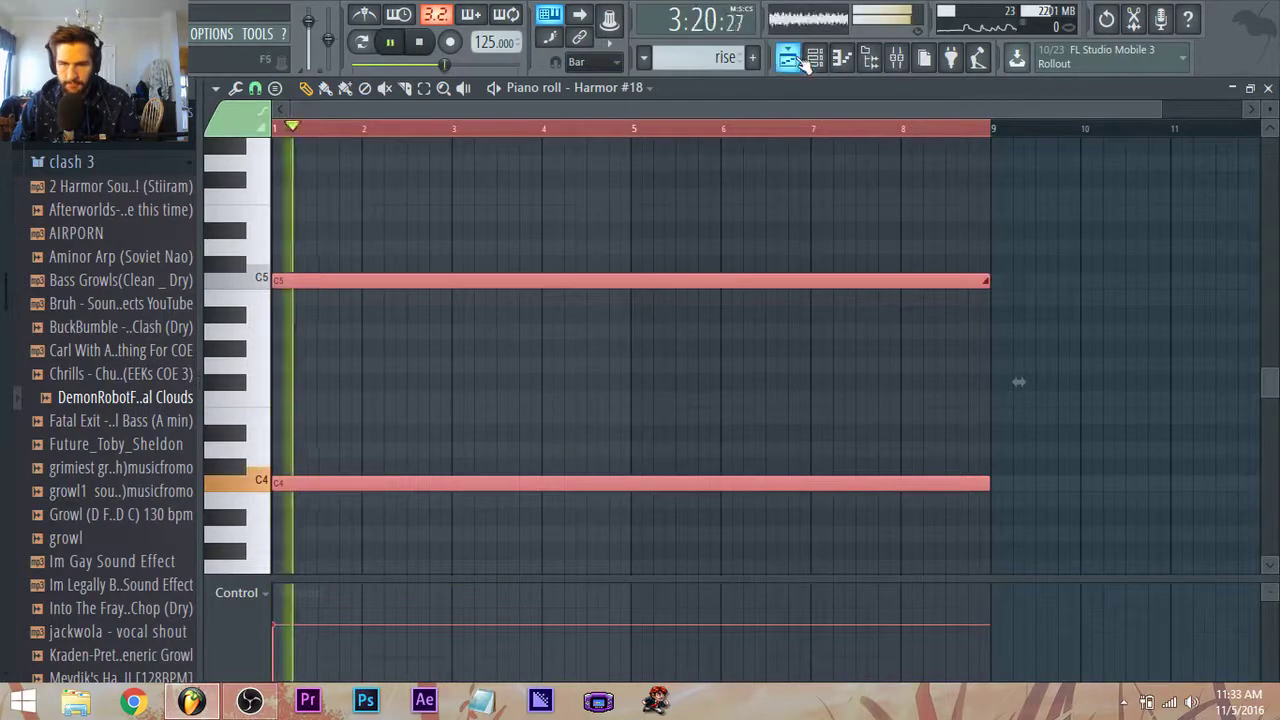
key(F5)
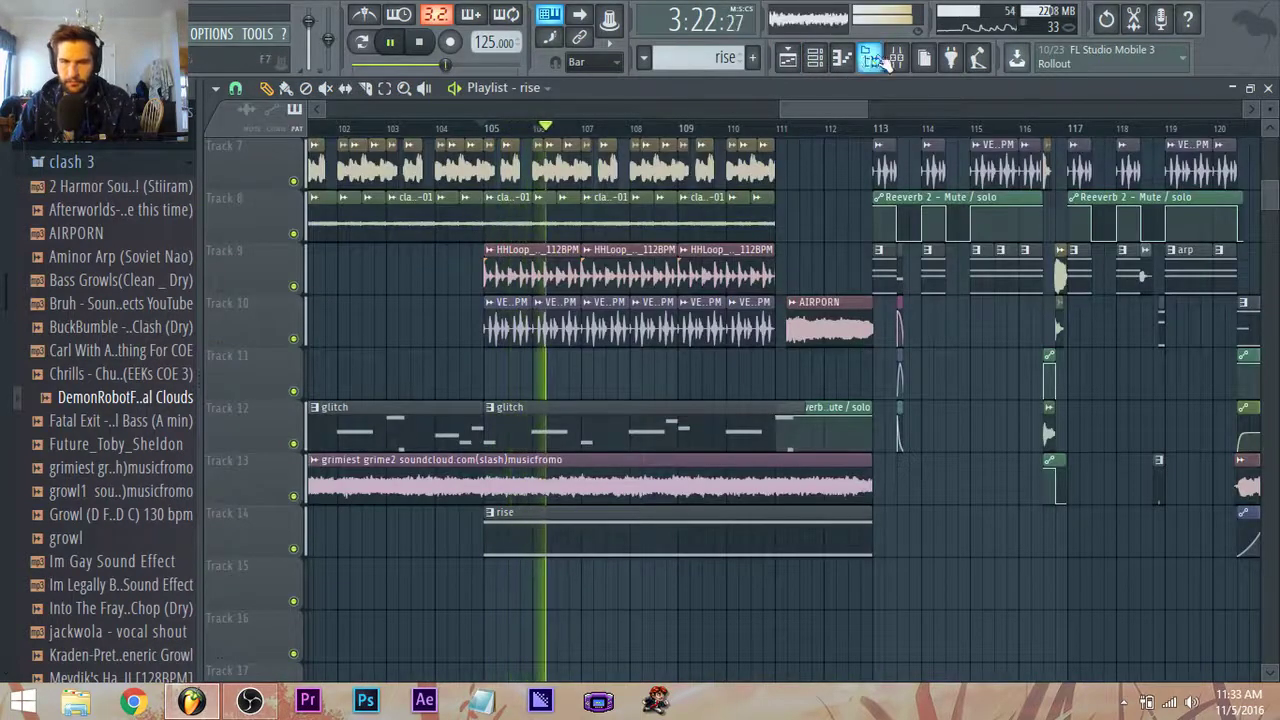
key(space)
Create an automation clip for the reverb enable switch in Harmor #18's effects.
key(F9)
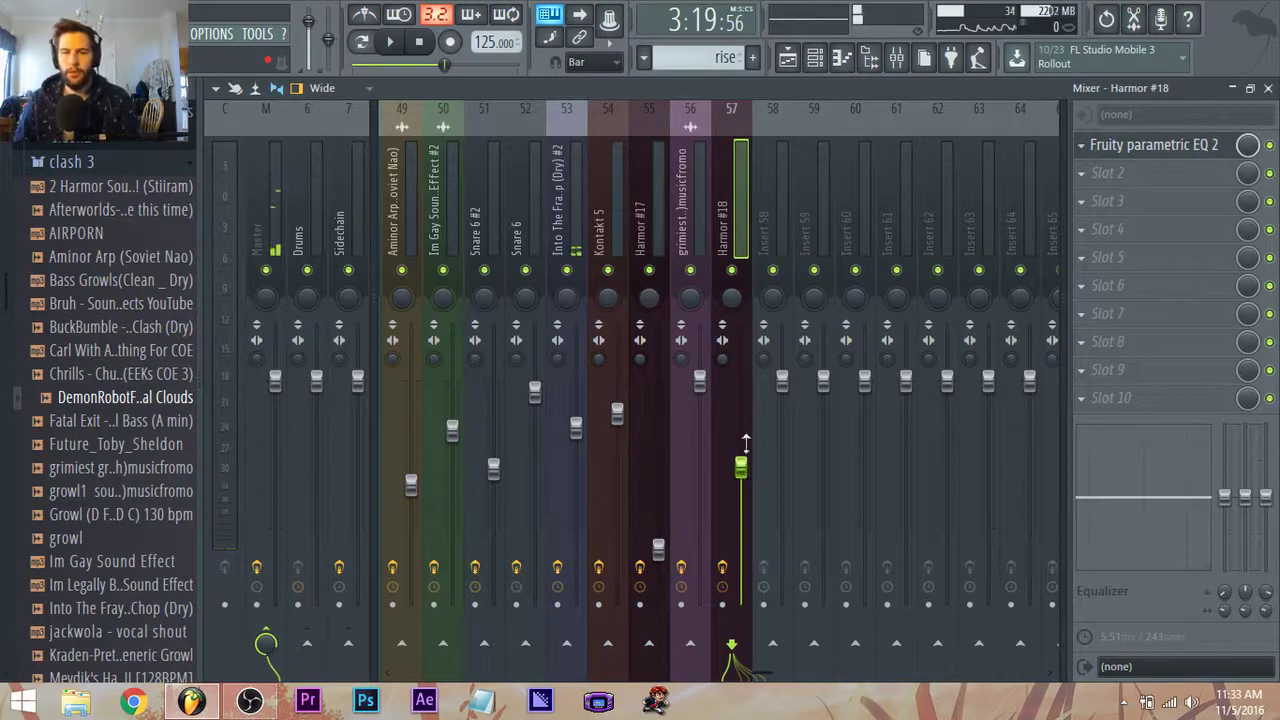
click(823, 62)
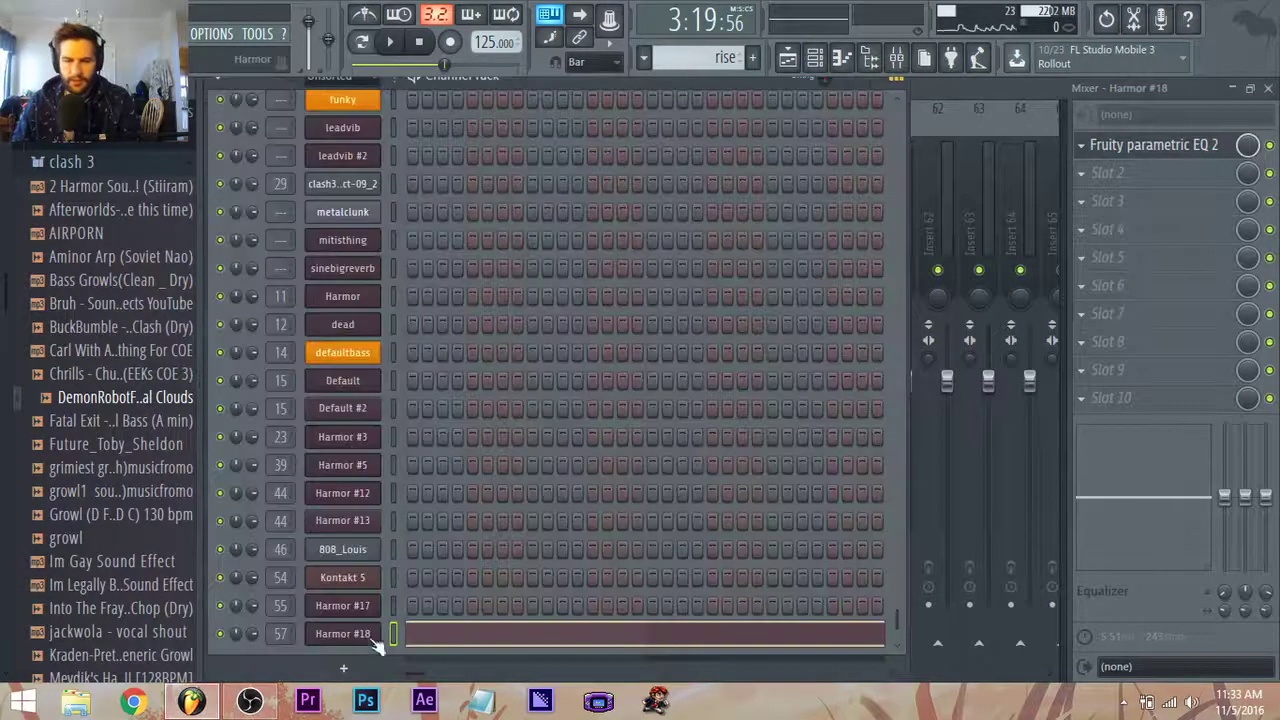
click(364, 636)
right_click(757, 628)
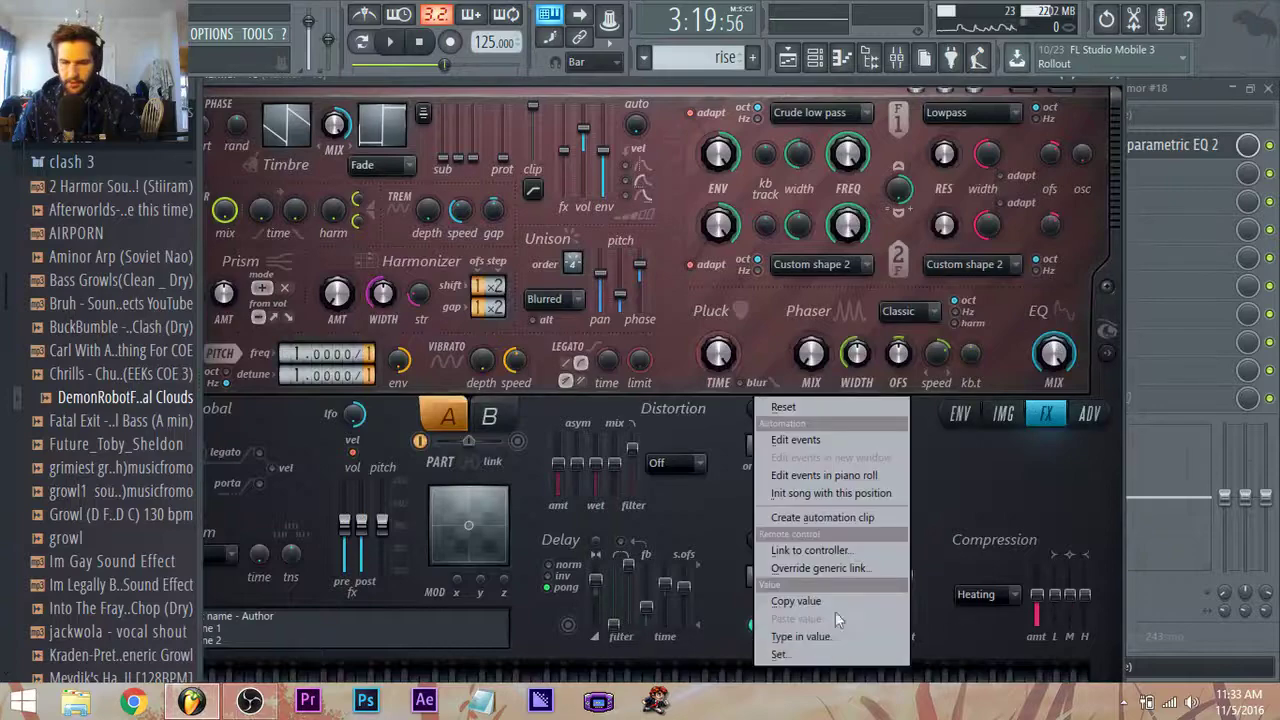
click(812, 517)
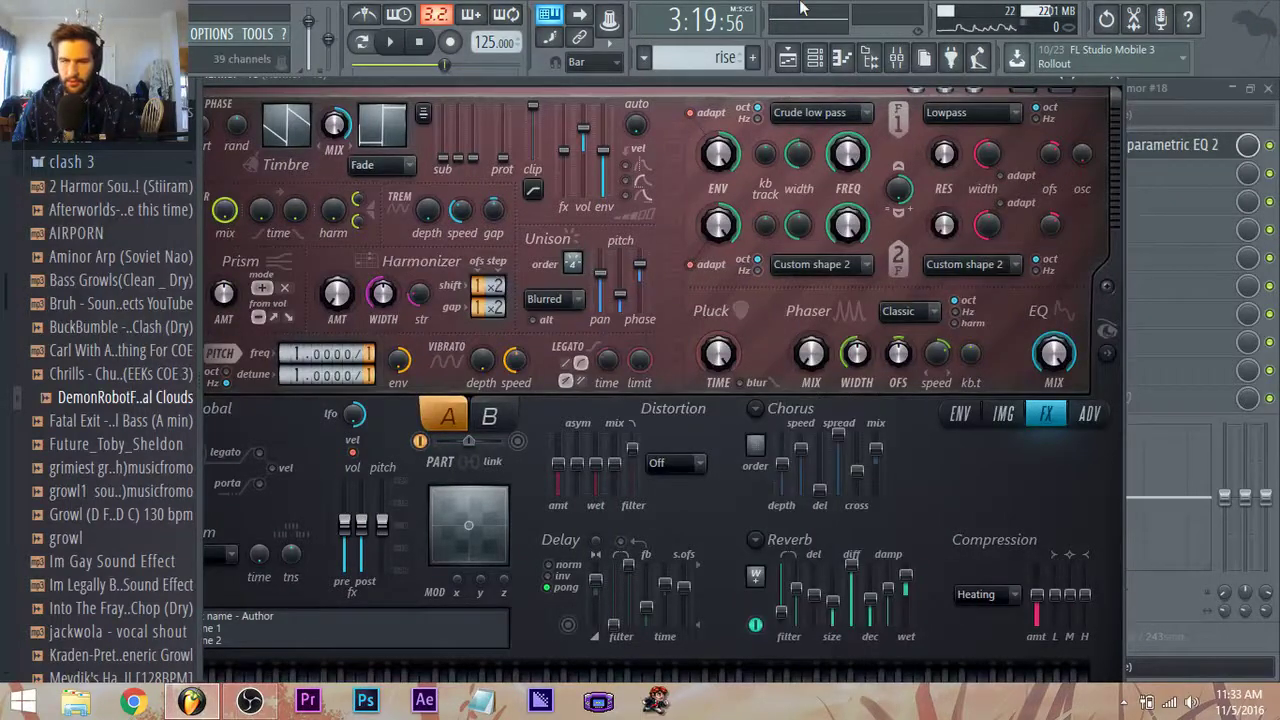
Place the Harmor #18 reverb automation clip on Track 15 starting at bar 105, with its envelope dropping at bar 113.
click(795, 58)
scroll(722, 568, right, 15)
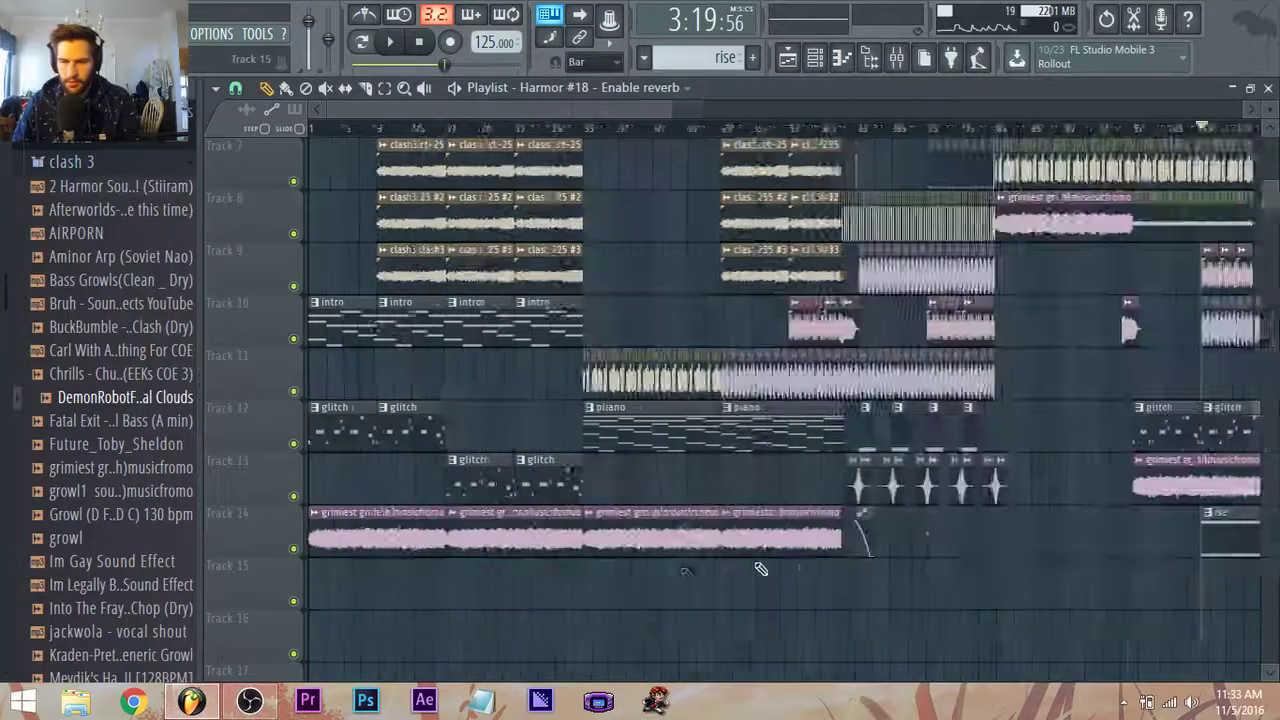
click(818, 584)
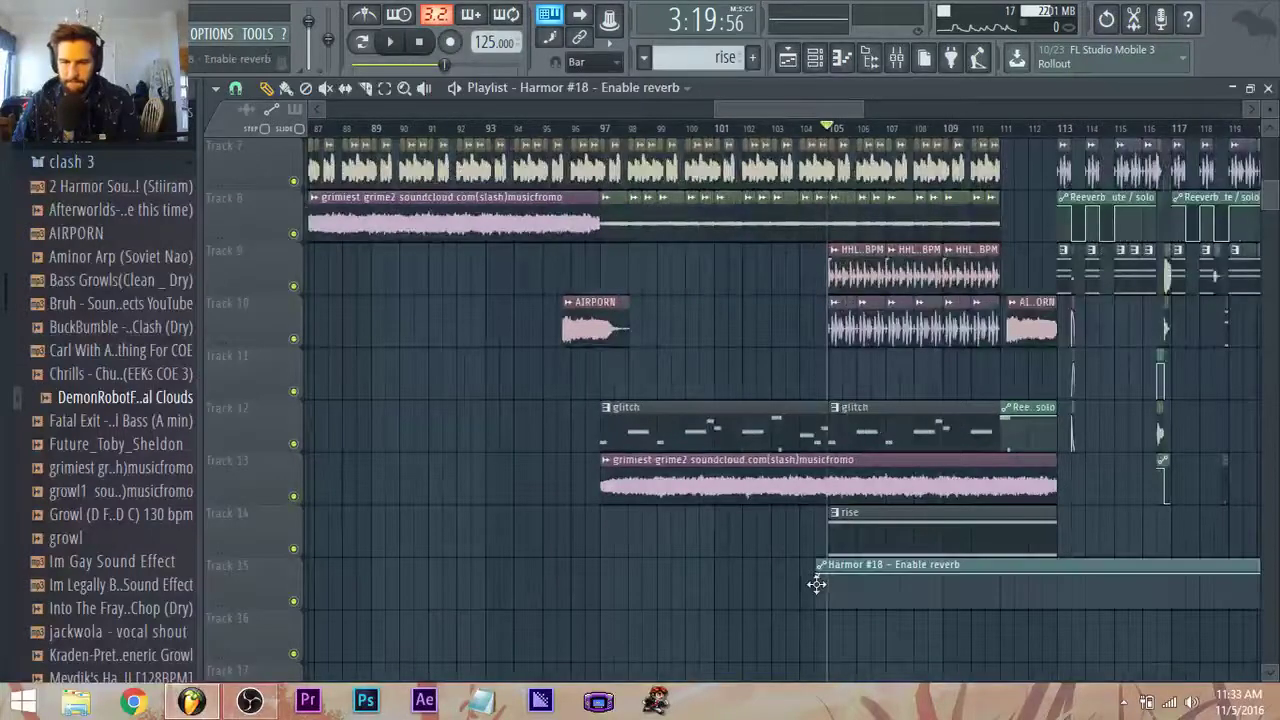
scroll(830, 584, up, 3)
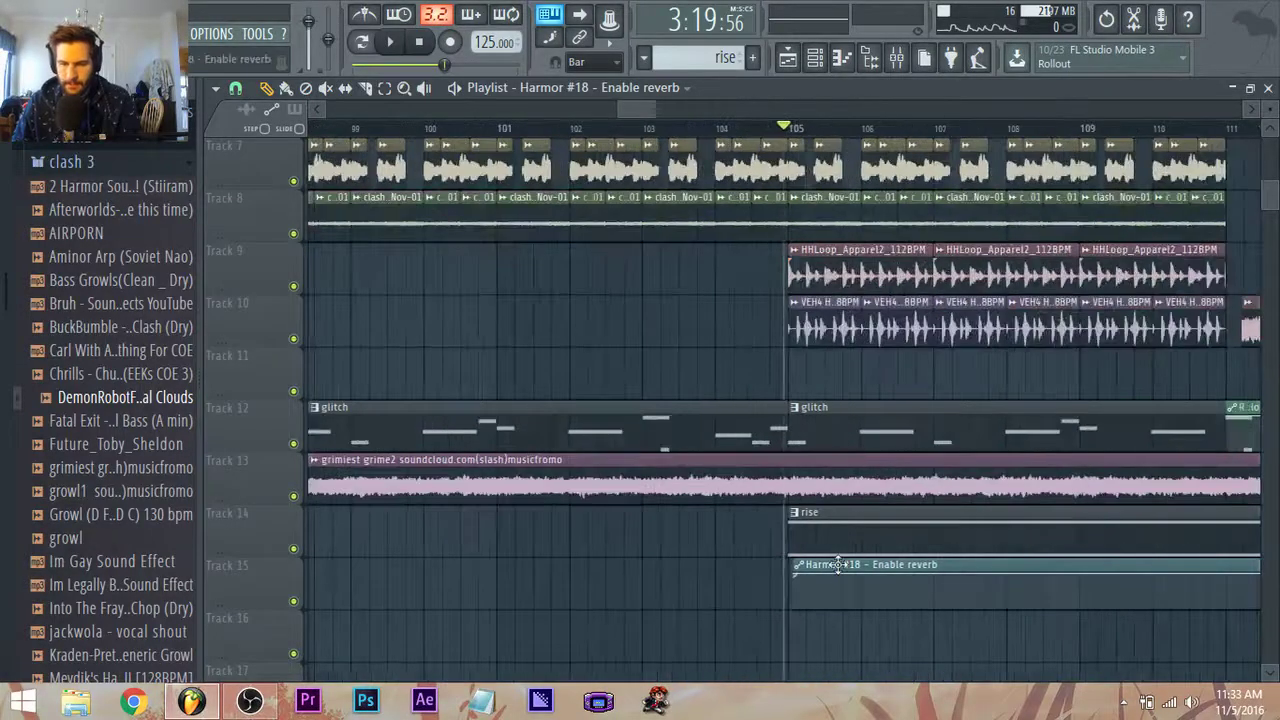
scroll(860, 591, down, 4)
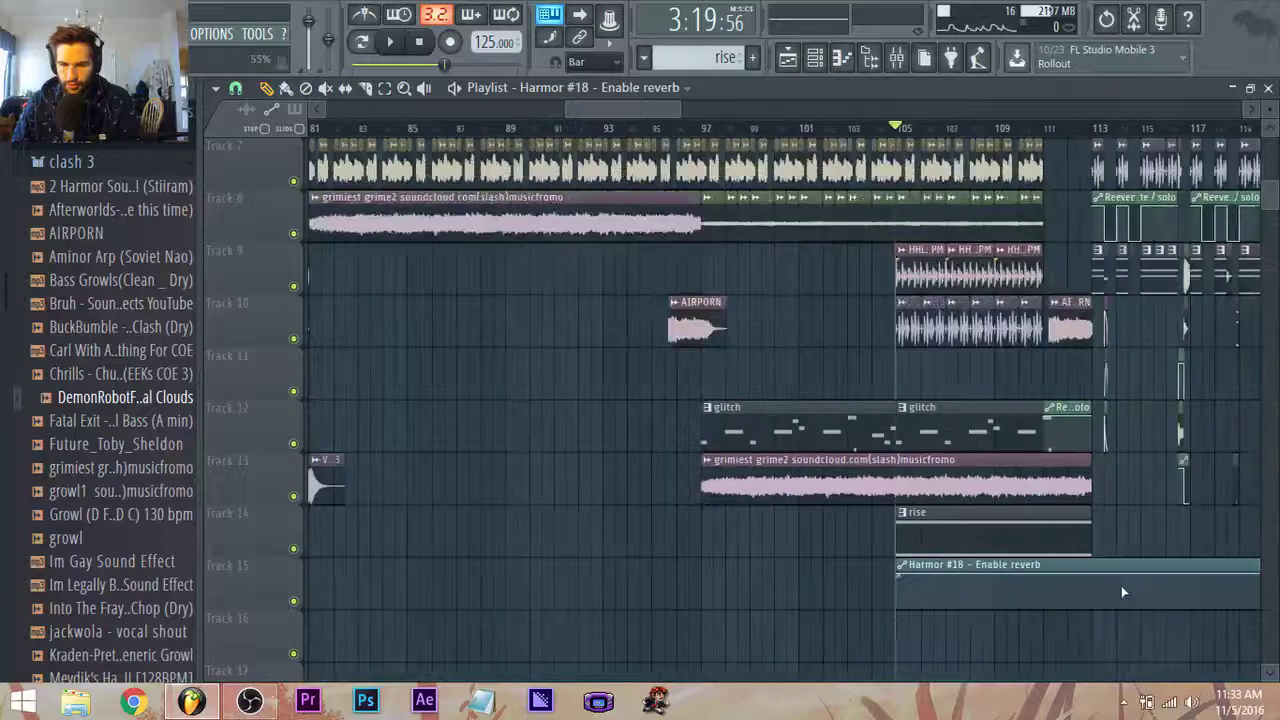
scroll(1057, 592, up, 3)
Audition the riser section from bar 105 and solo Track 14 during playback.
key(space)
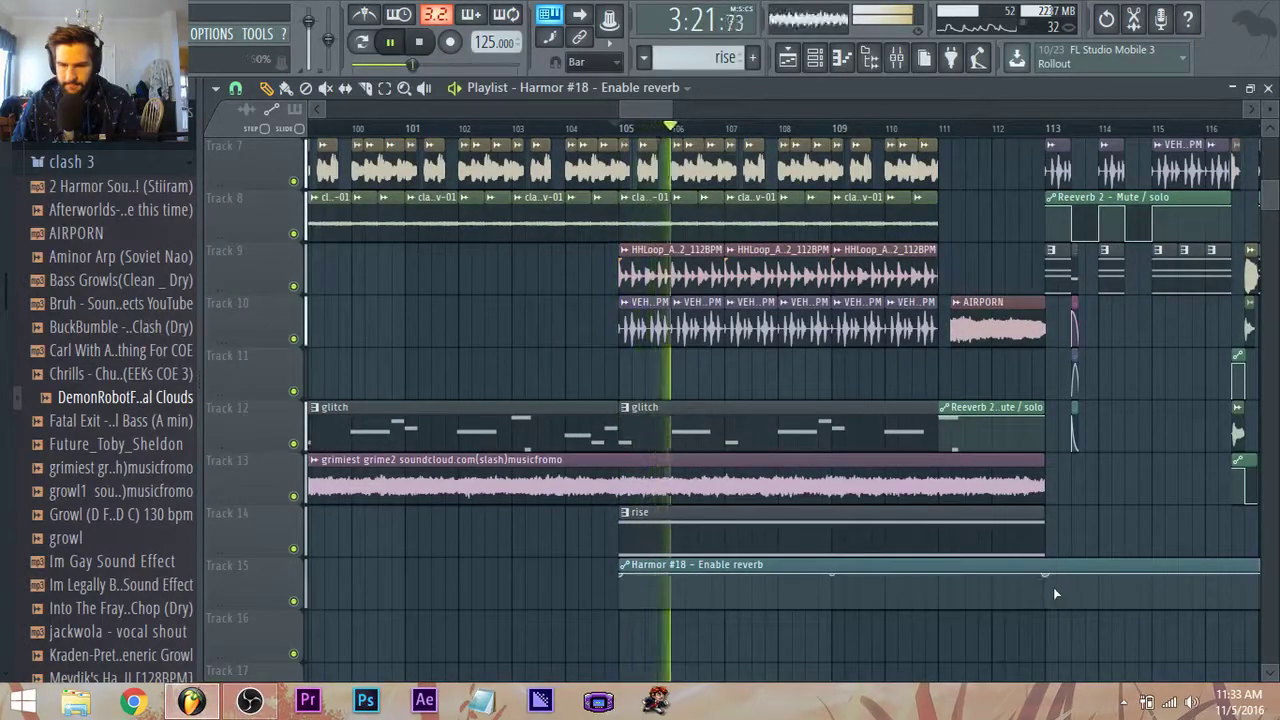
scroll(690, 540, up, 3)
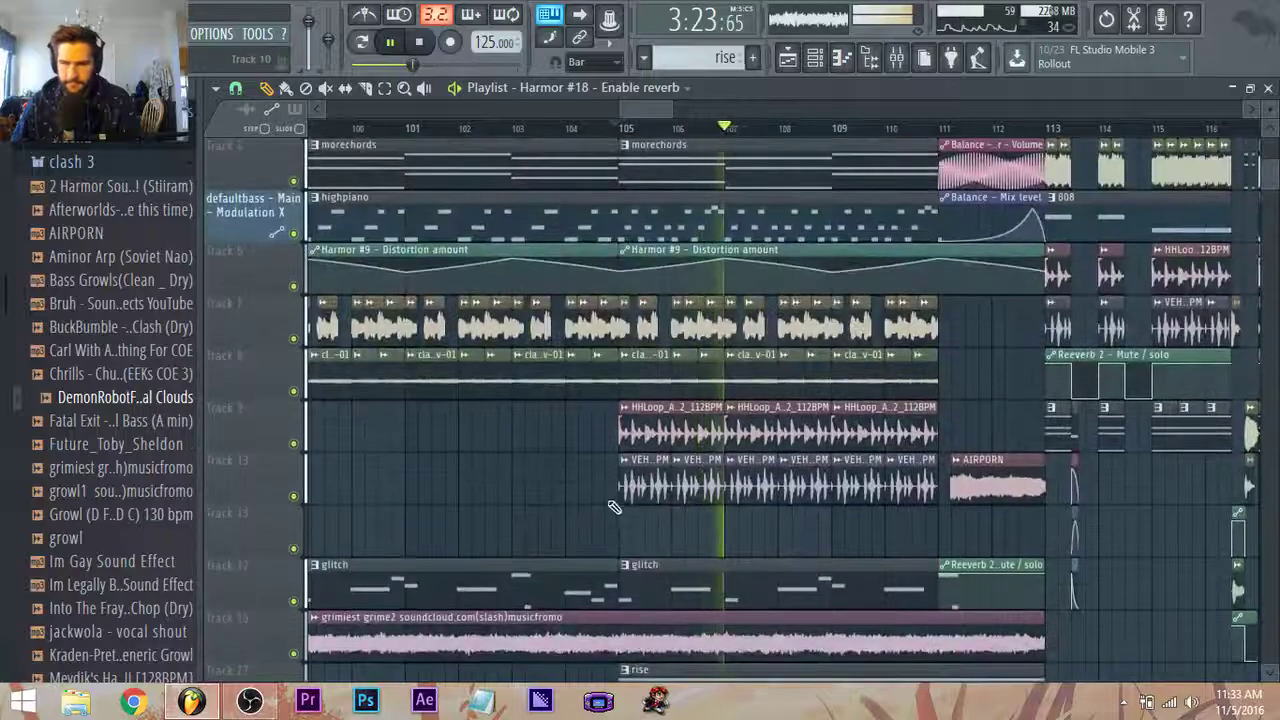
scroll(460, 330, down, 3)
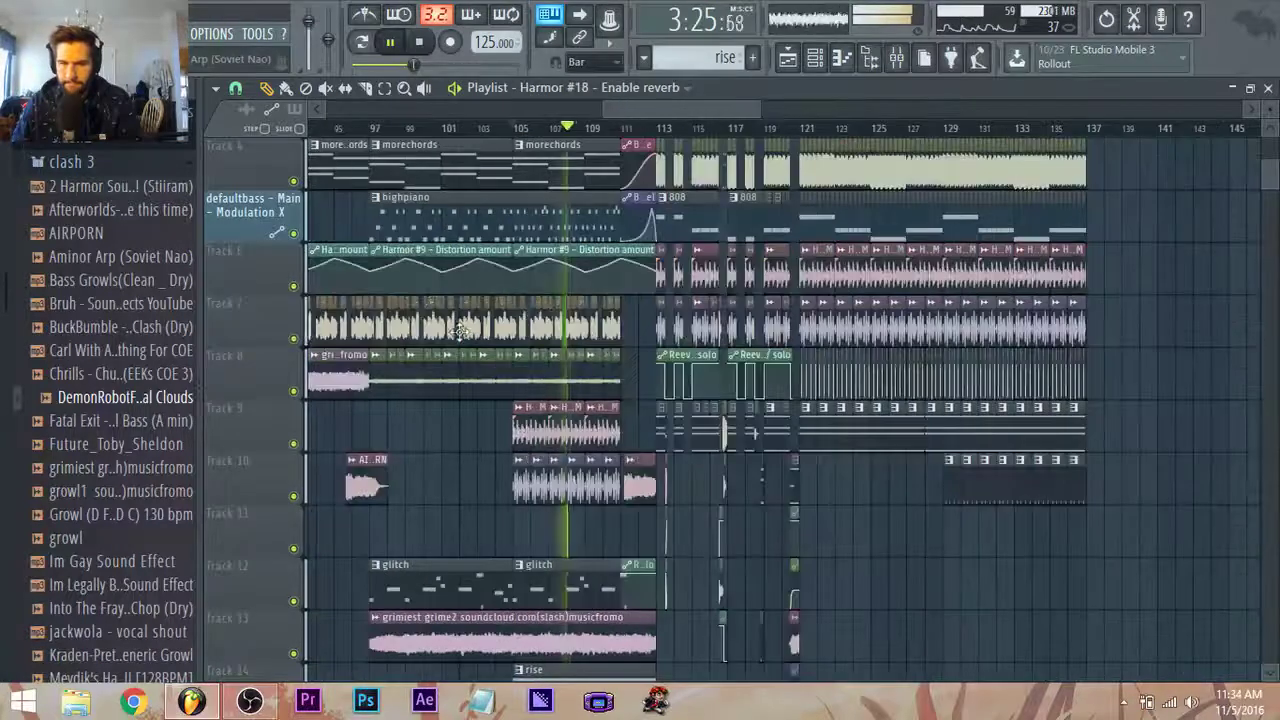
click(422, 44)
scroll(532, 382, down, 2)
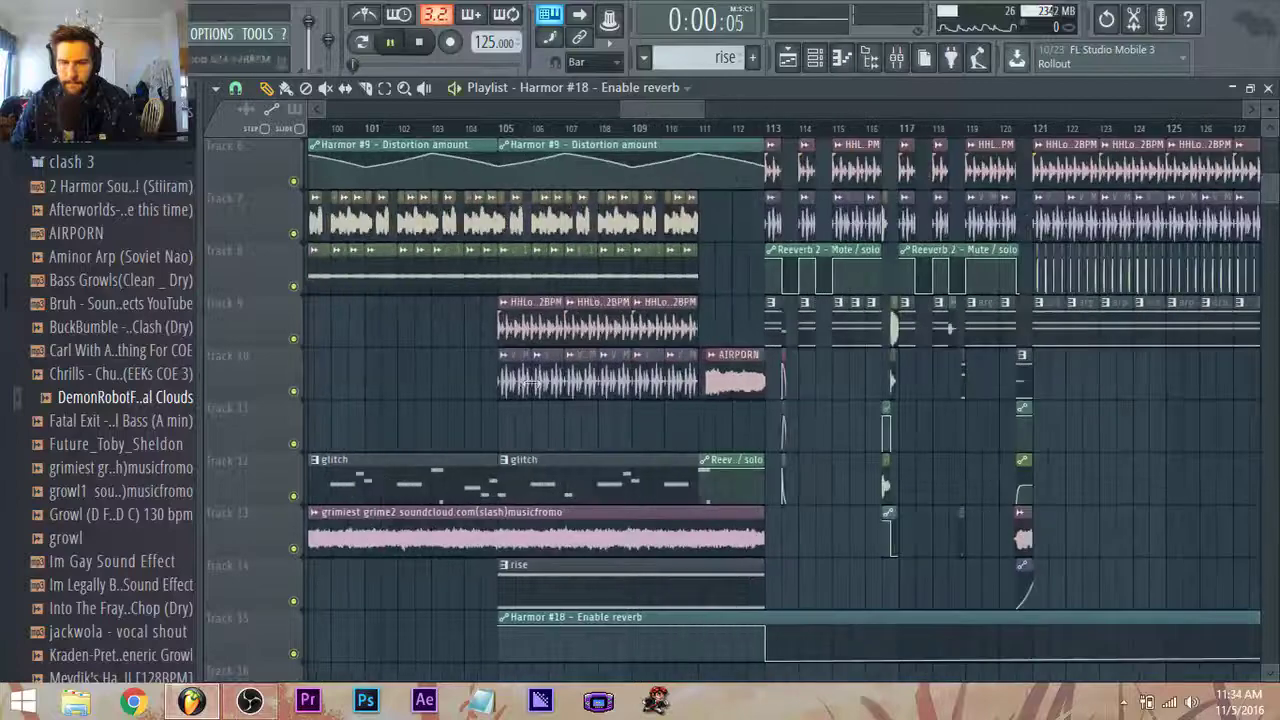
click(504, 128)
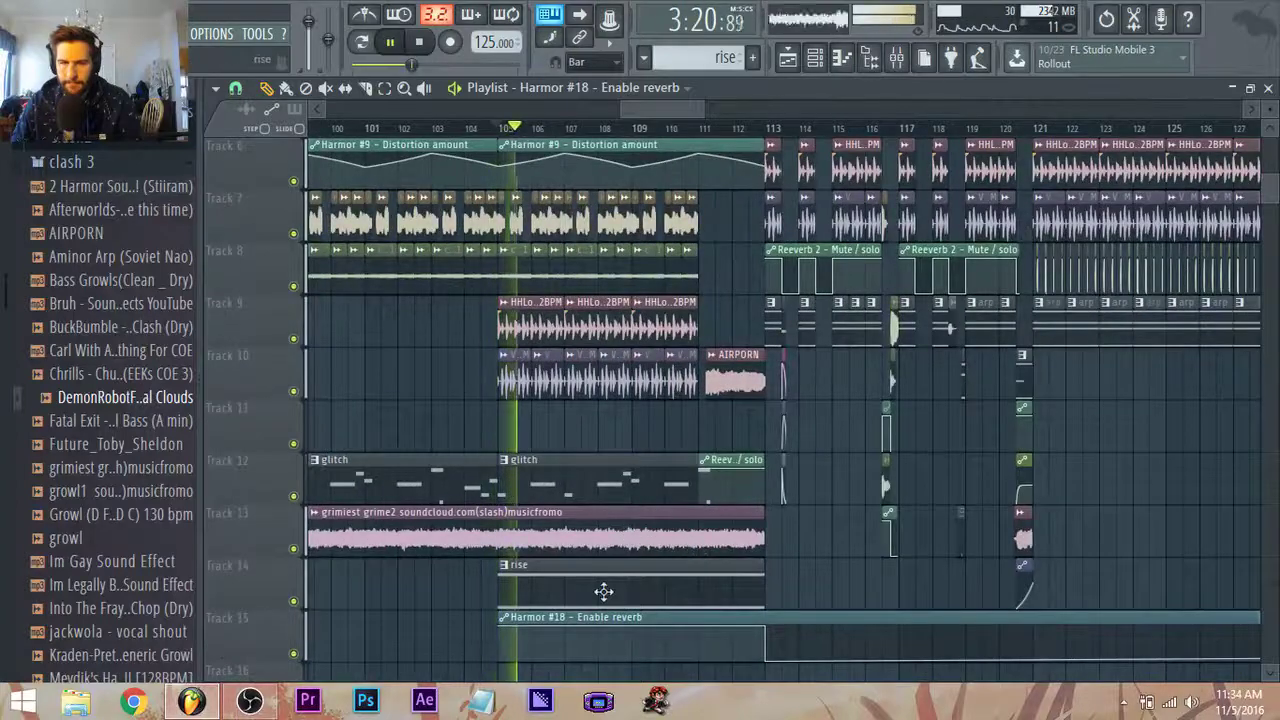
right_click(293, 601)
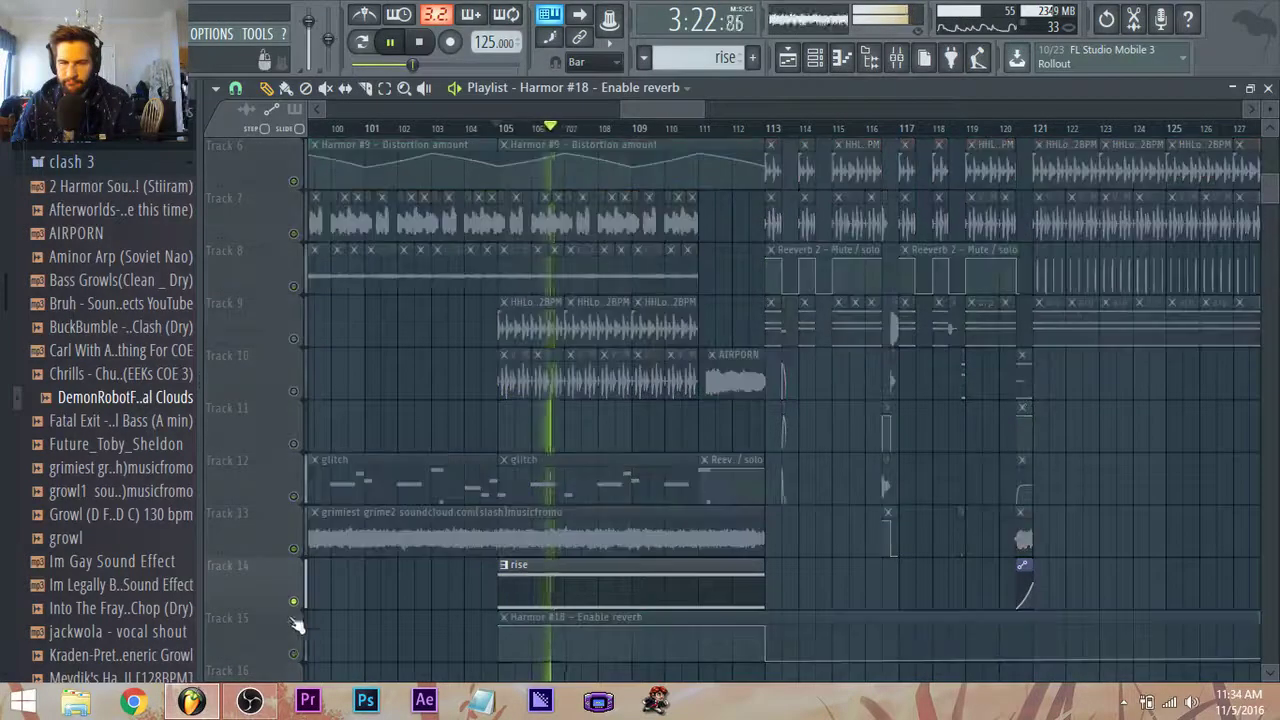
Unmute track 15 and open the Harmor #18 synth from the unsorted channels.
click(293, 654)
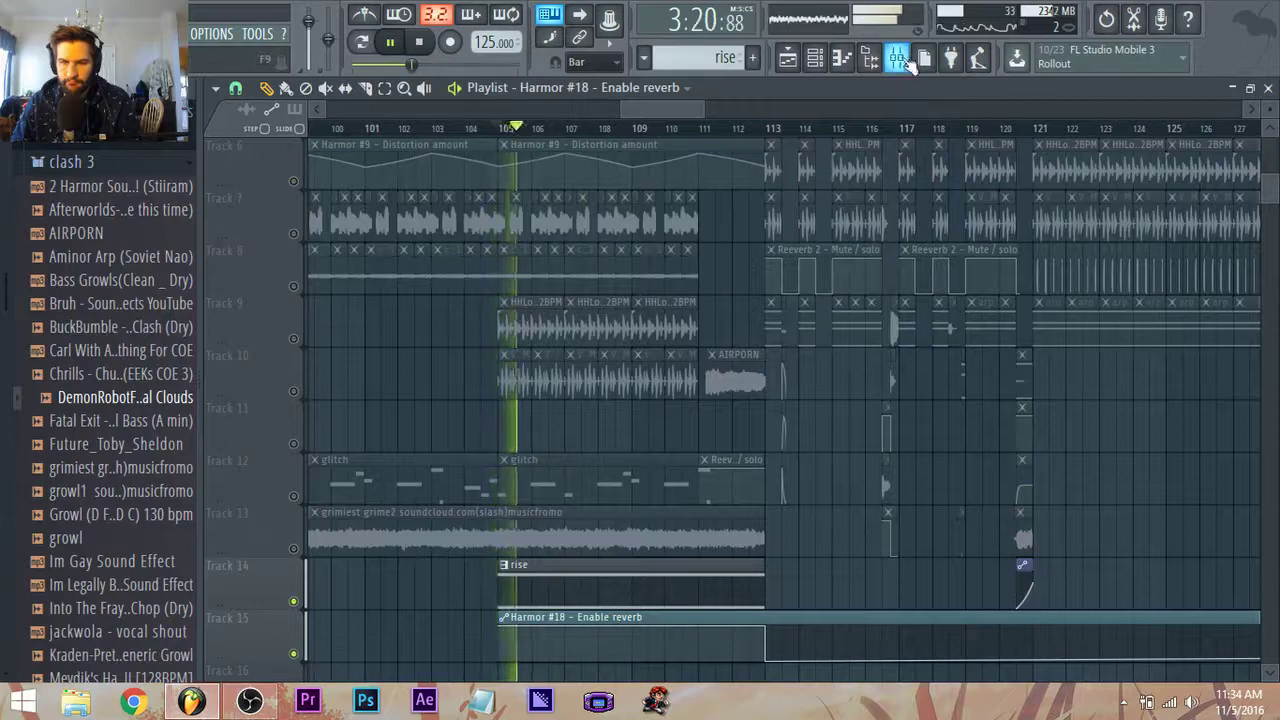
click(907, 60)
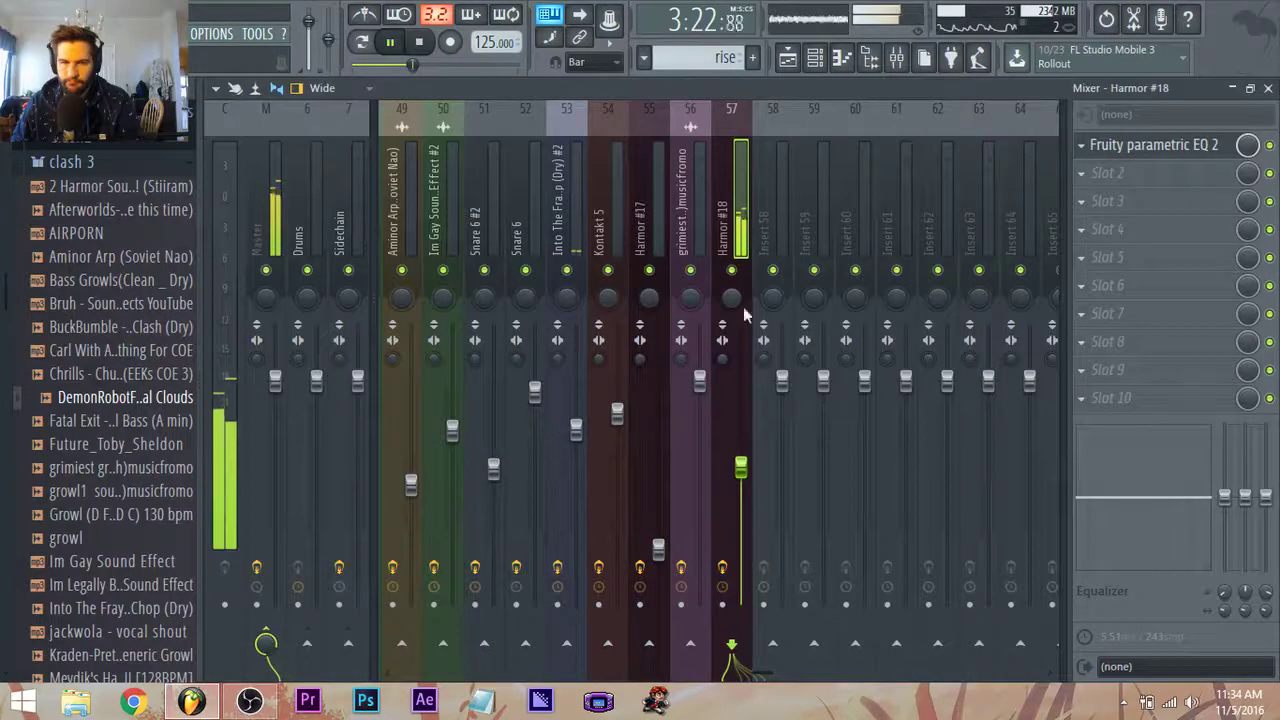
click(815, 60)
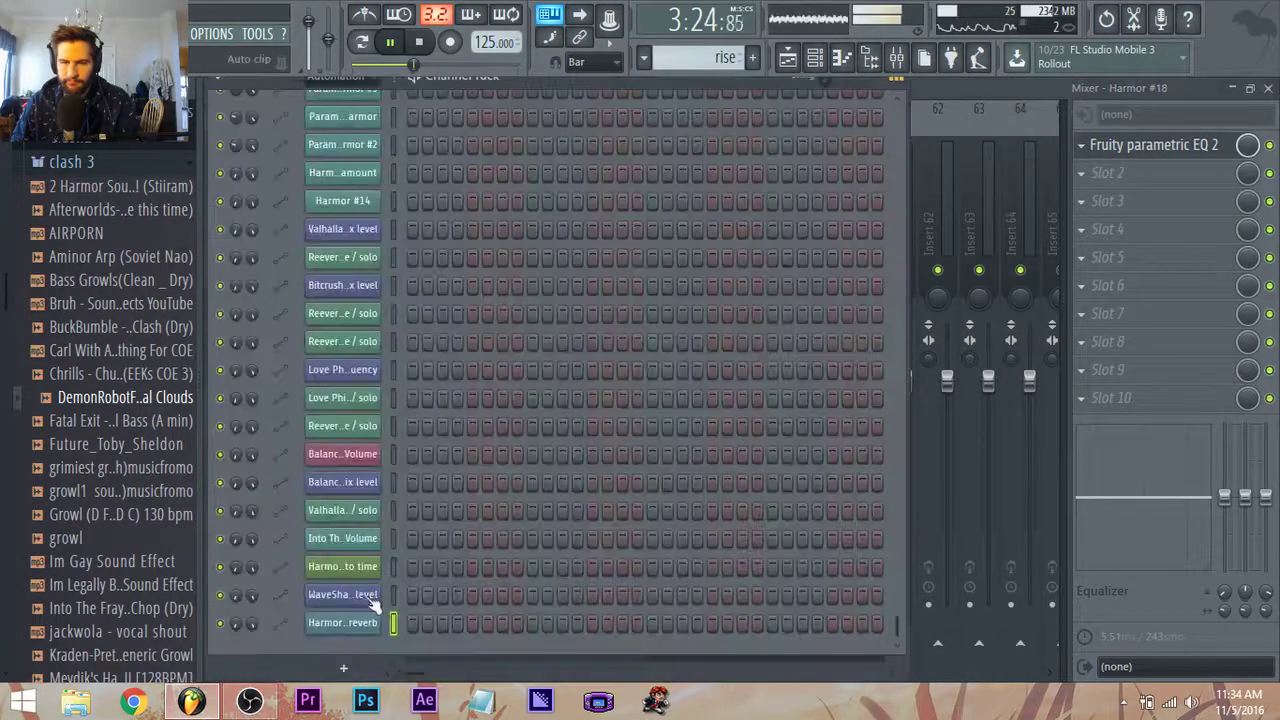
click(338, 90)
click(340, 108)
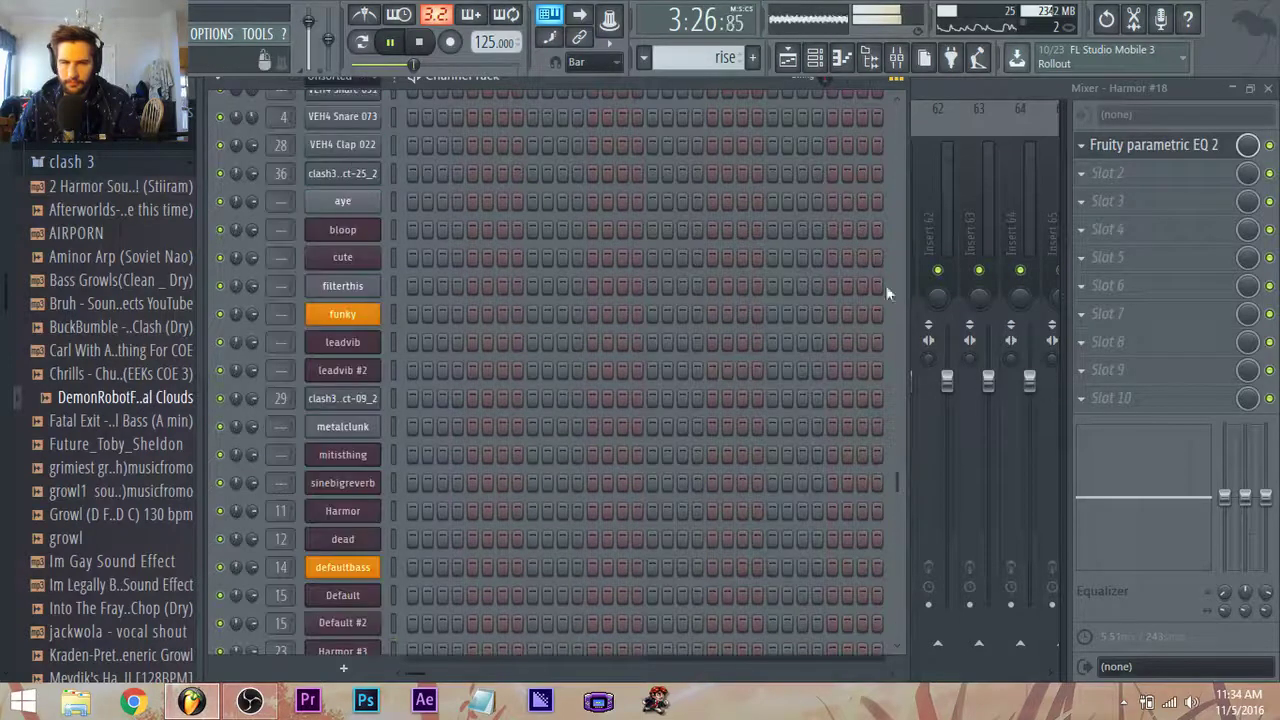
scroll(430, 488, down, 4)
click(360, 624)
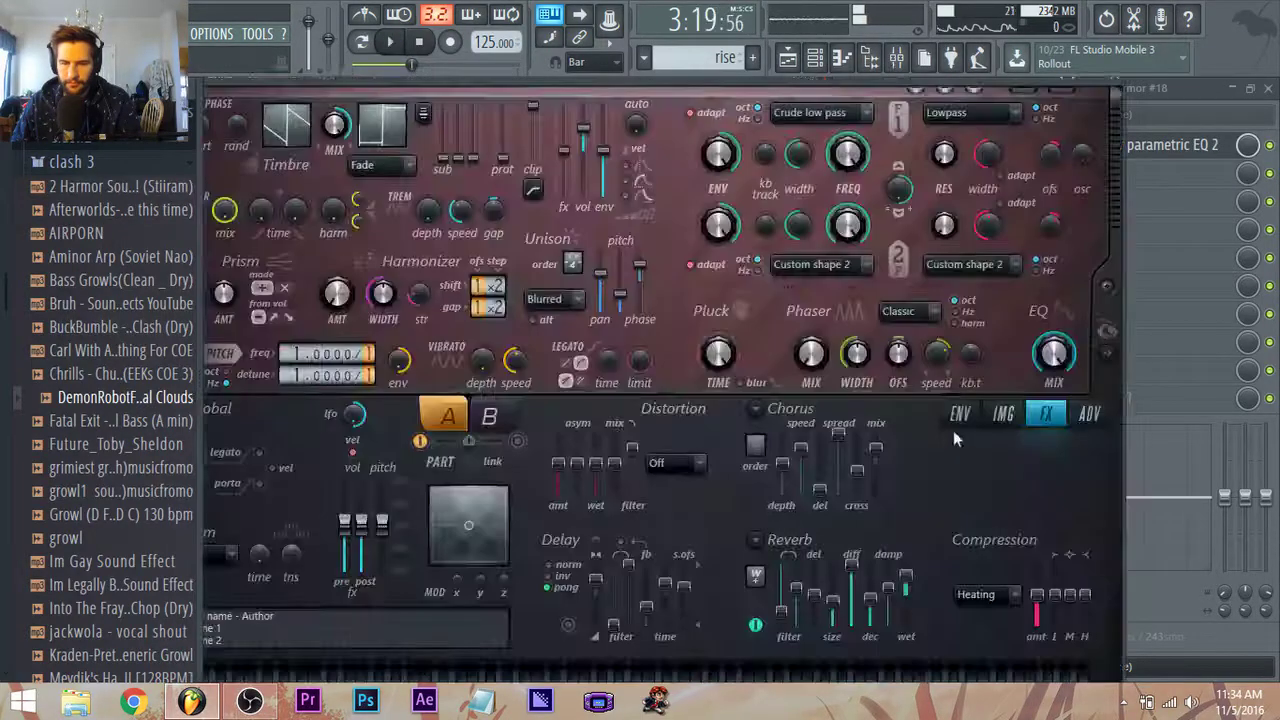
Raise the FORM knob in the image settings of Harmor #18 and audition the rise pattern.
key(space)
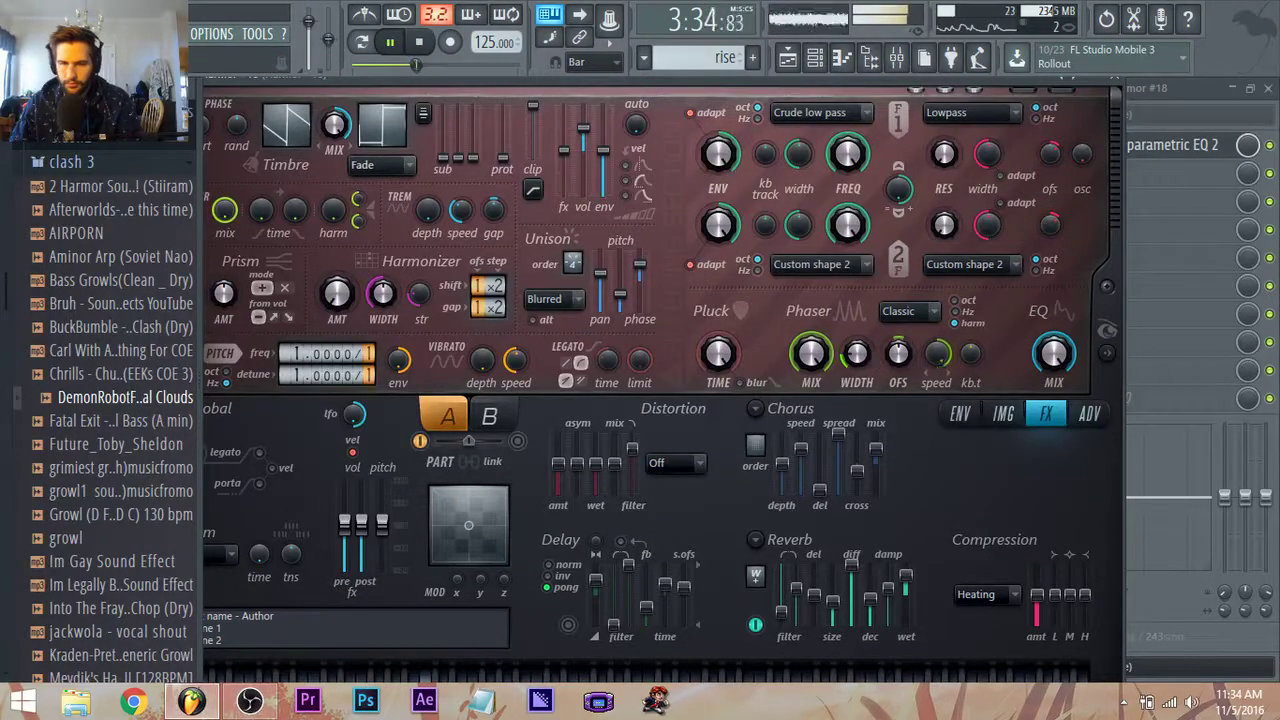
click(1003, 415)
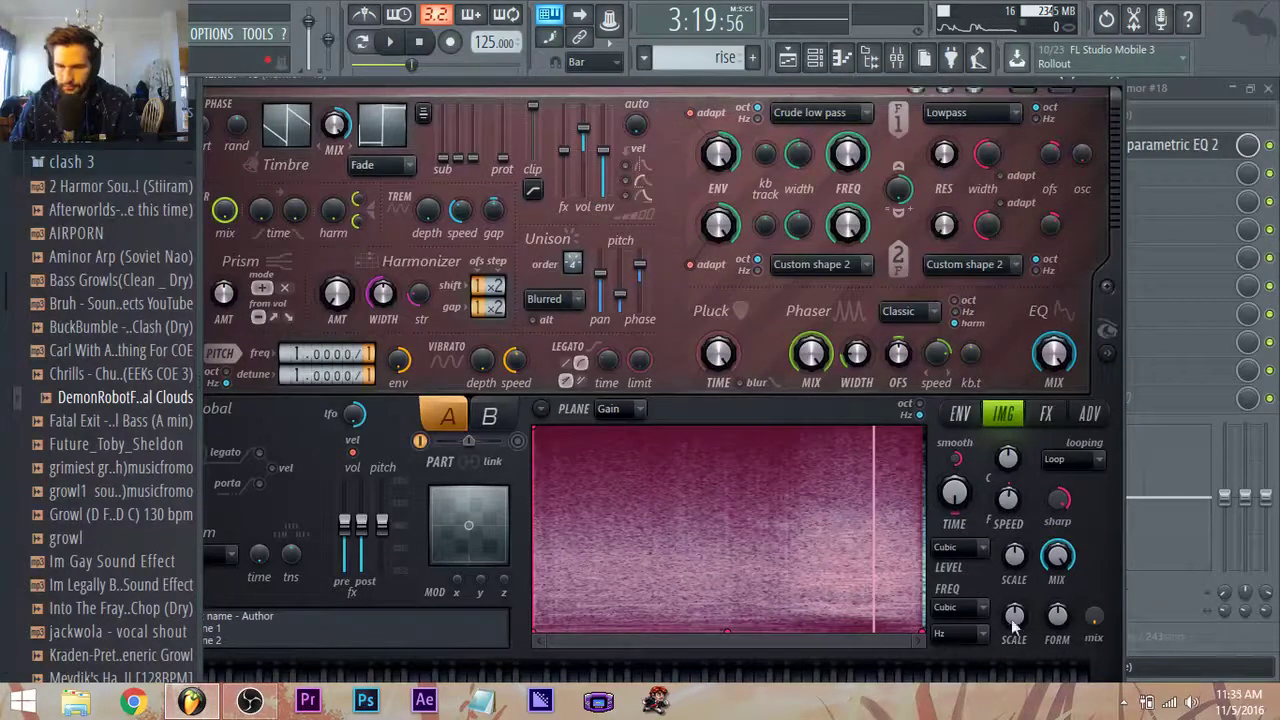
drag(1096, 619, 1096, 550)
key(space)
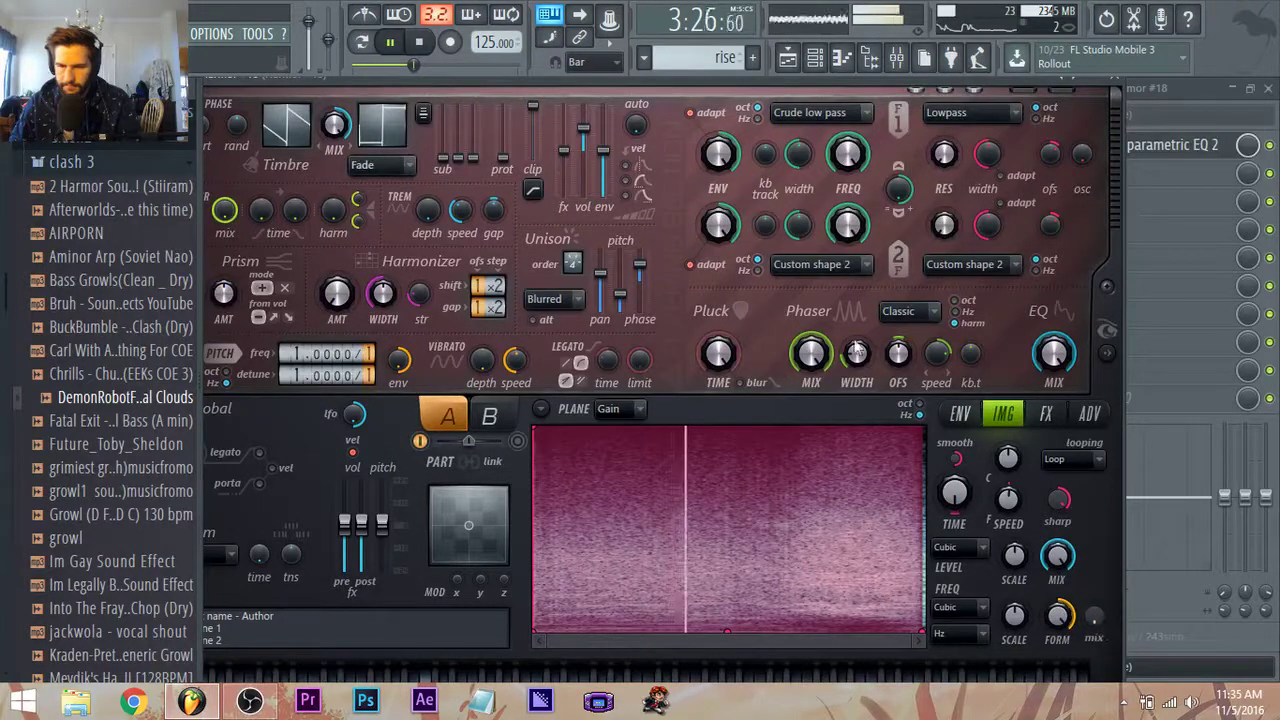
key(space)
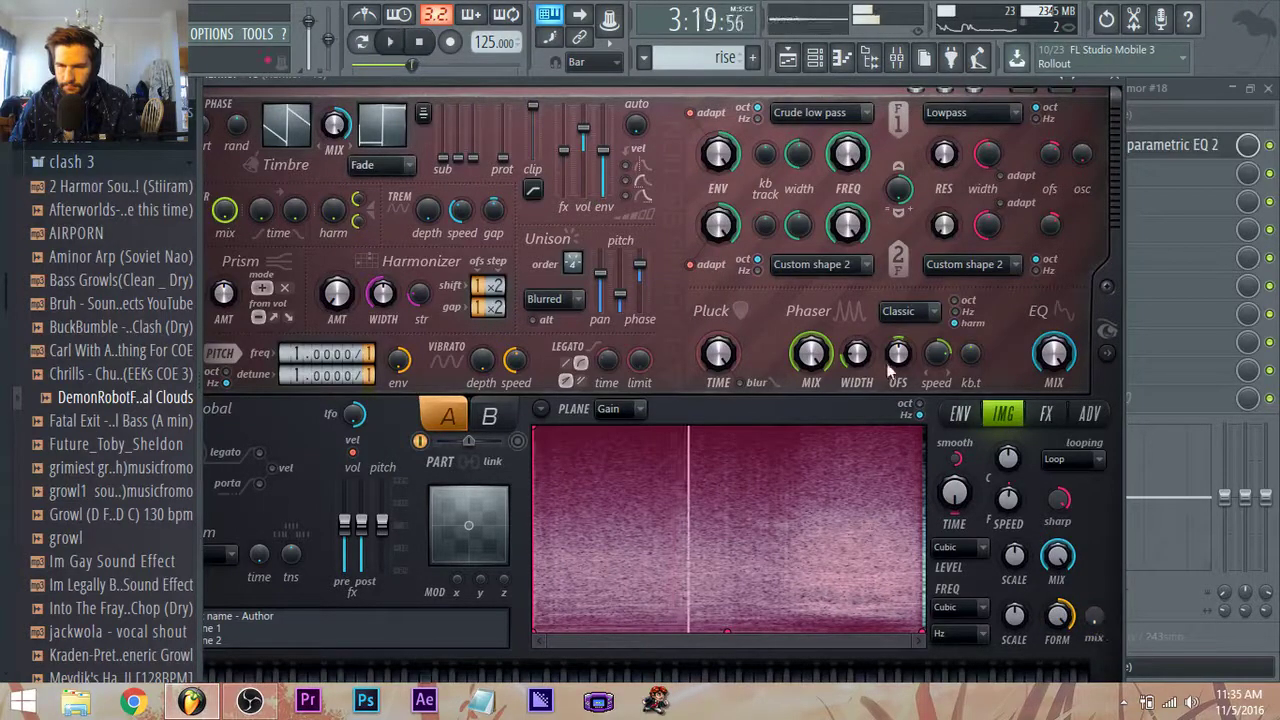
Create an automation clip for the phaser speed of Harmor #18 and unmute its playlist track 16.
right_click(948, 362)
click(995, 494)
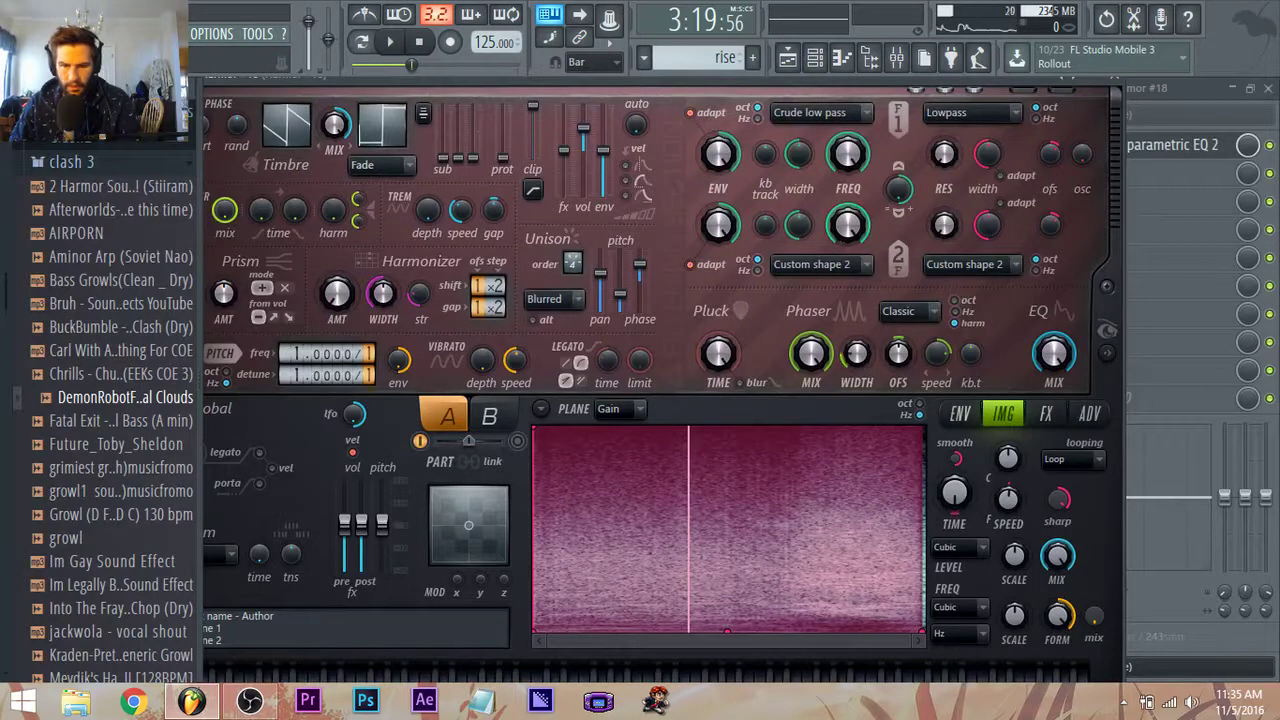
click(815, 58)
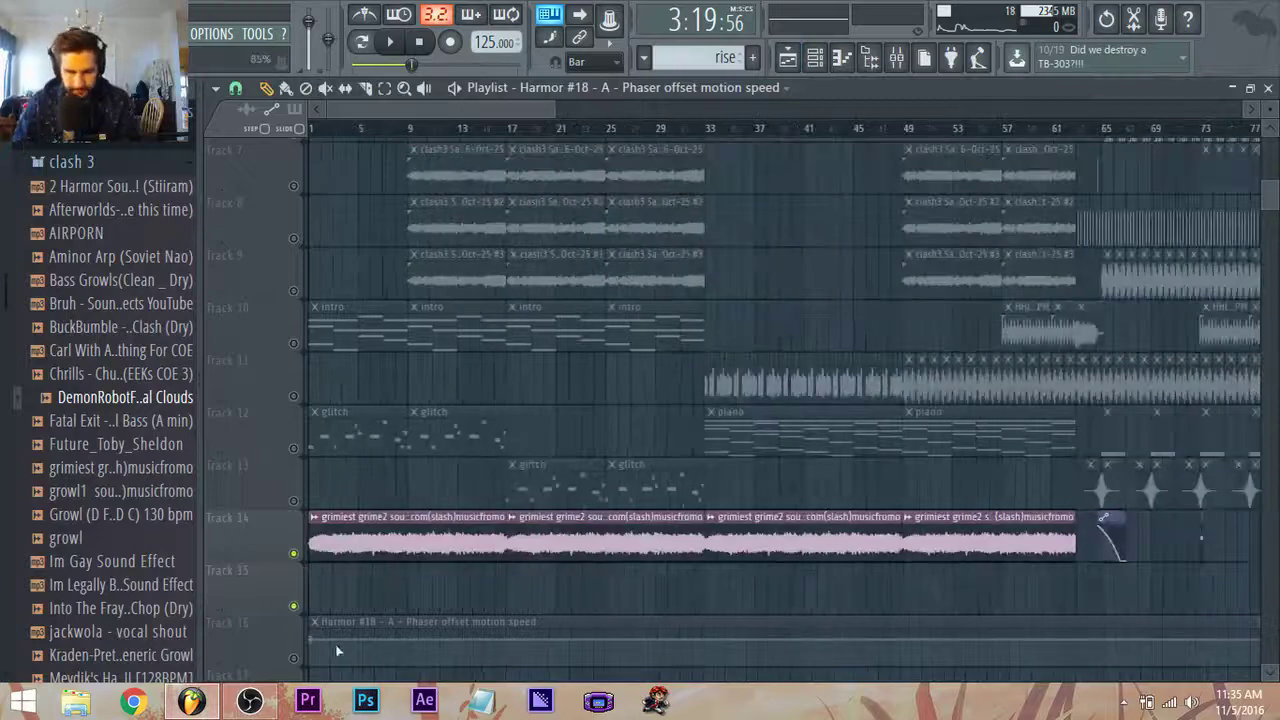
click(295, 659)
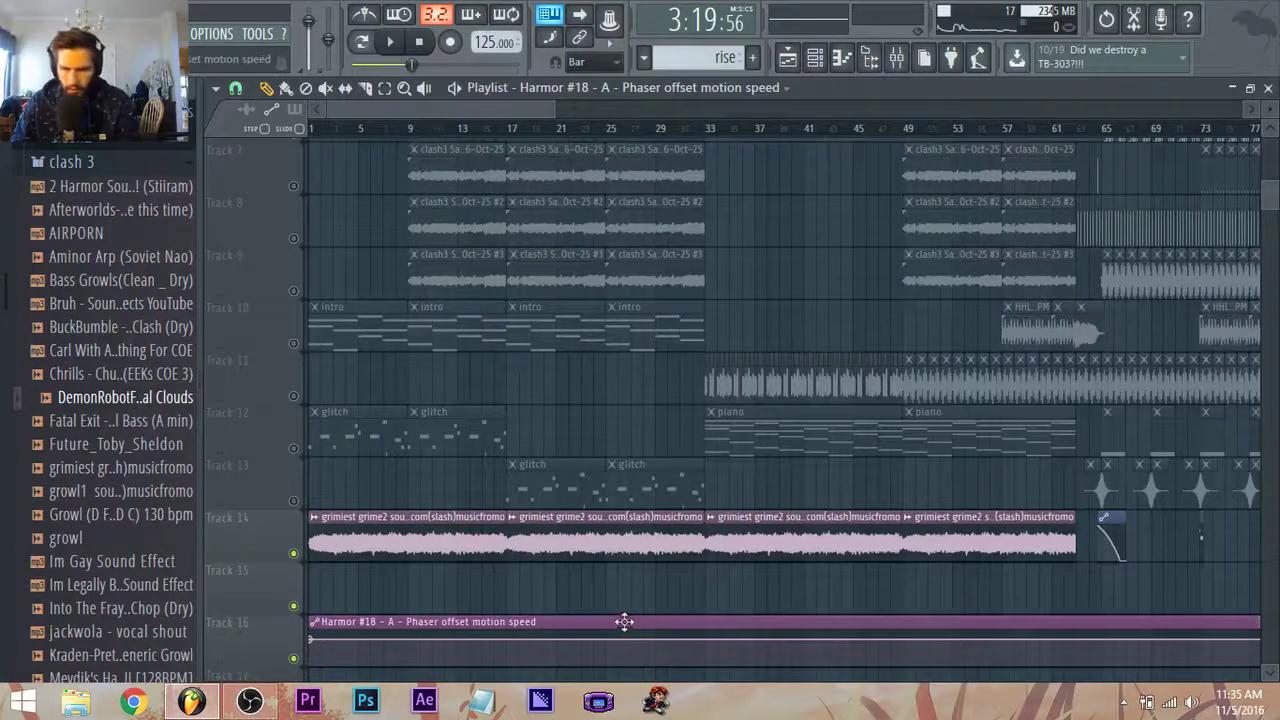
Trim the start of the phaser speed automation clip to bar 105, in line with the rise pattern.
scroll(624, 622, down, 6)
scroll(622, 644, up, 3)
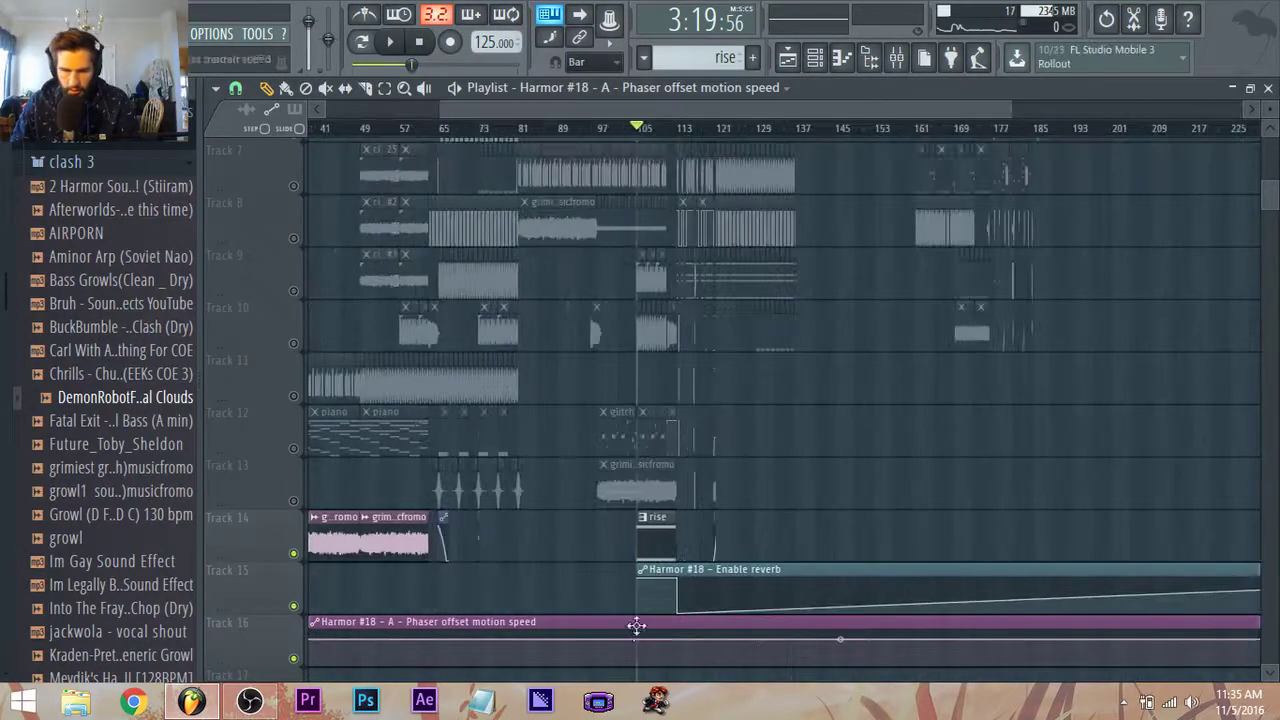
right_click(636, 626)
click(636, 632)
scroll(640, 635, up, 6)
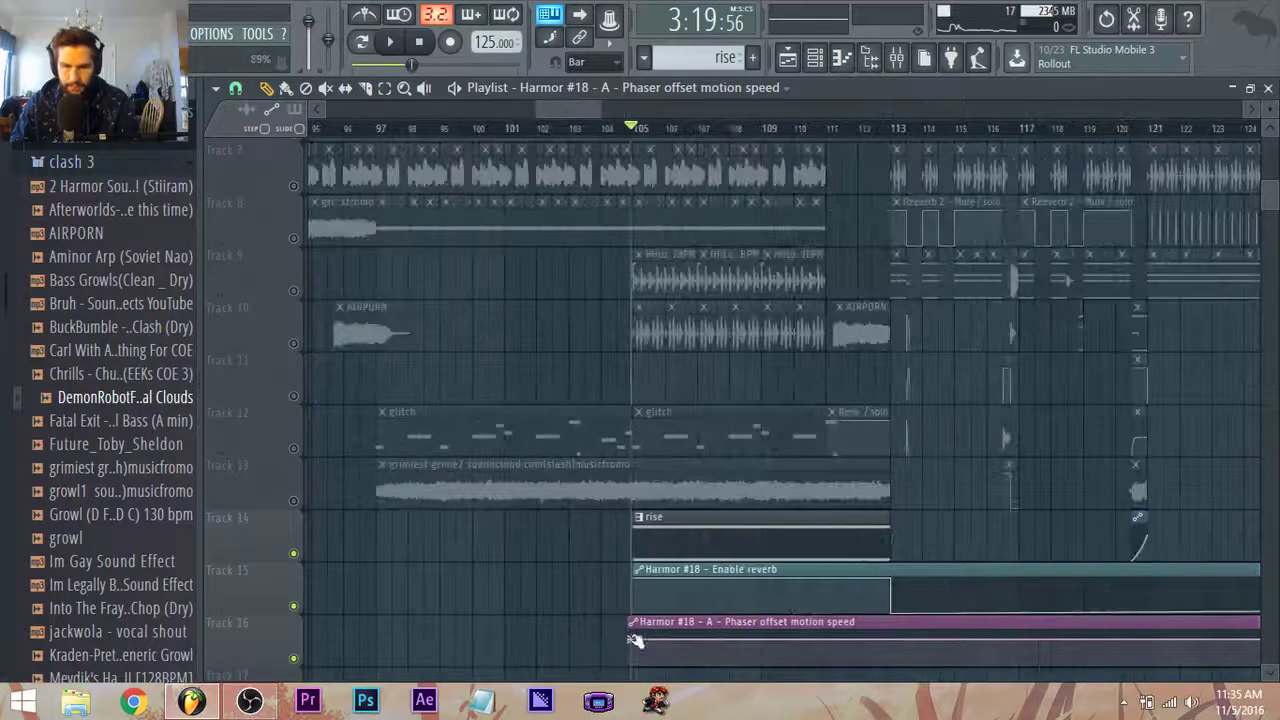
Lower the automation clip's start point to the minimum and place a higher point at bar 113.
scroll(649, 627, up, 3)
drag(649, 624, 625, 677)
scroll(645, 632, down, 1)
click(1094, 636)
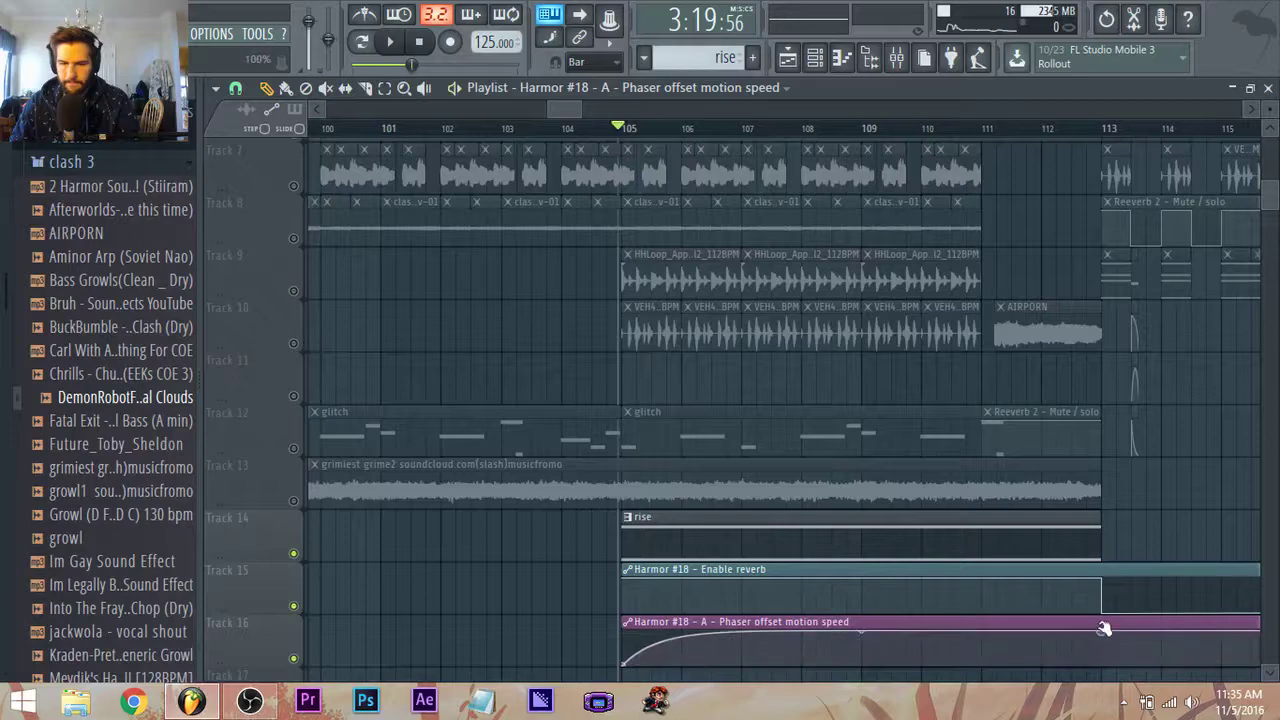
Audition the phaser speed automation, raise its start point and shape it as a straight ramp up to bar 113.
key(space)
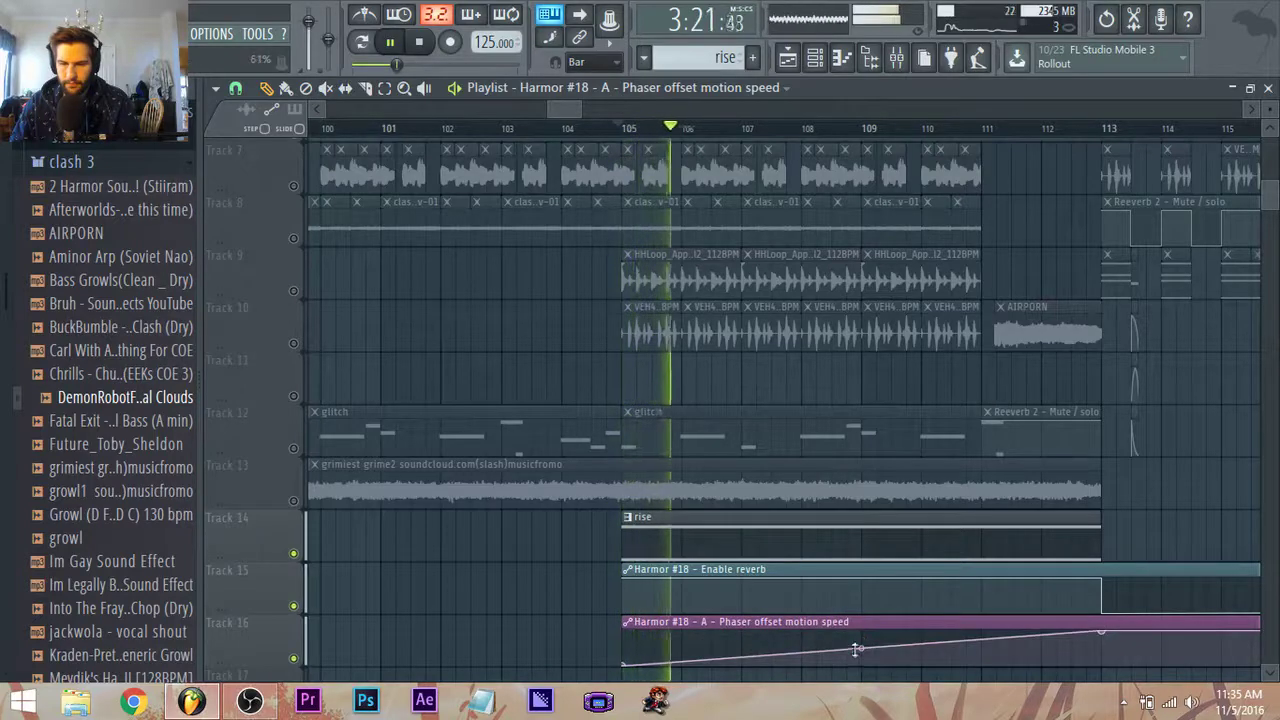
drag(861, 648, 861, 661)
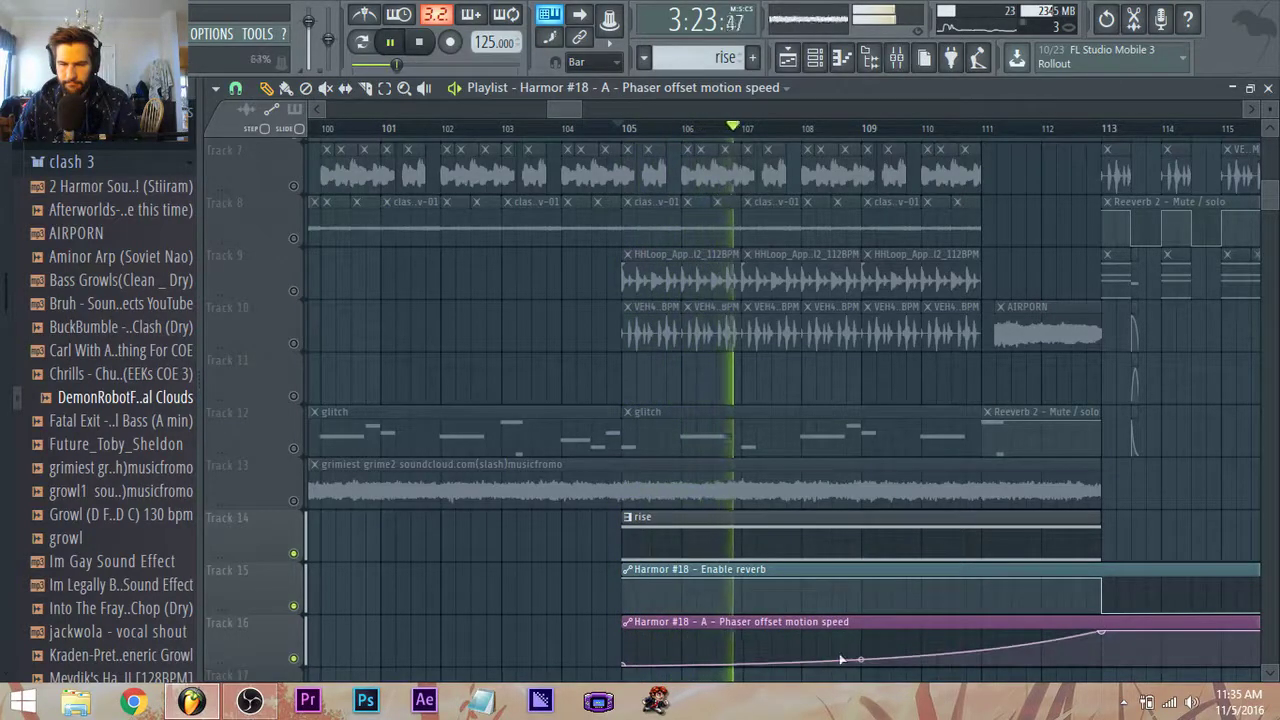
key(space)
drag(622, 663, 626, 650)
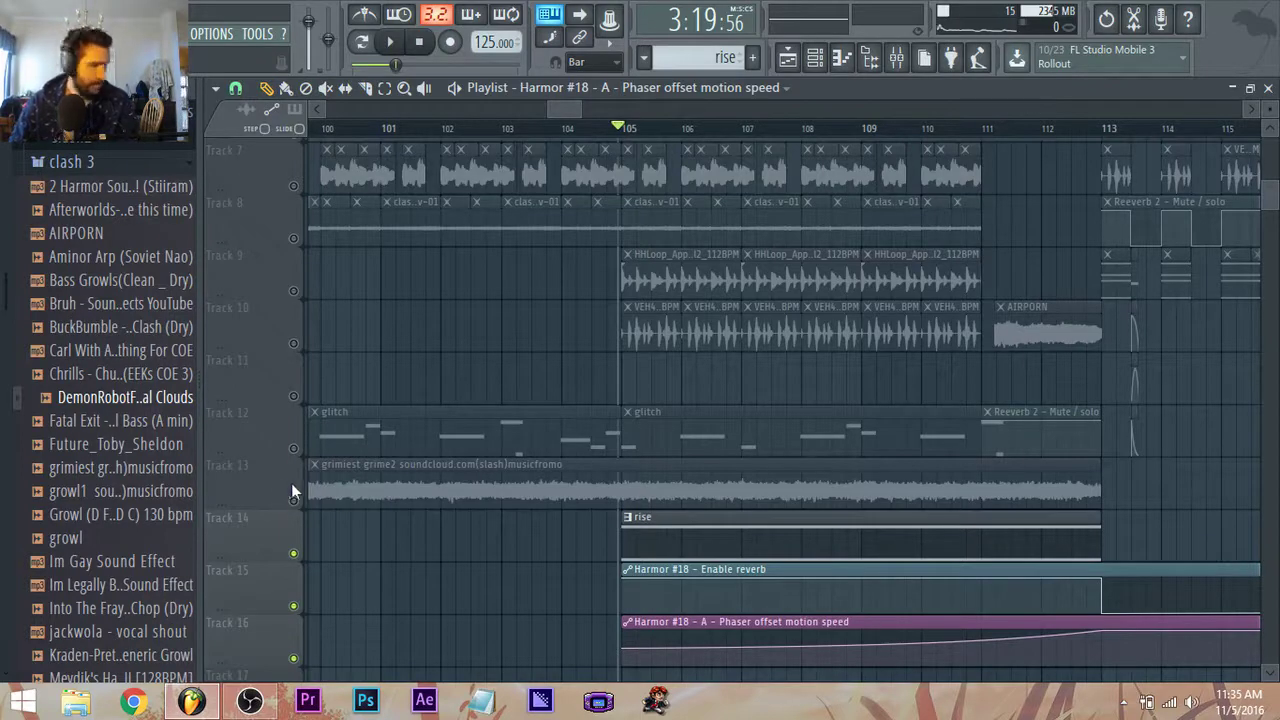
right_click(866, 643)
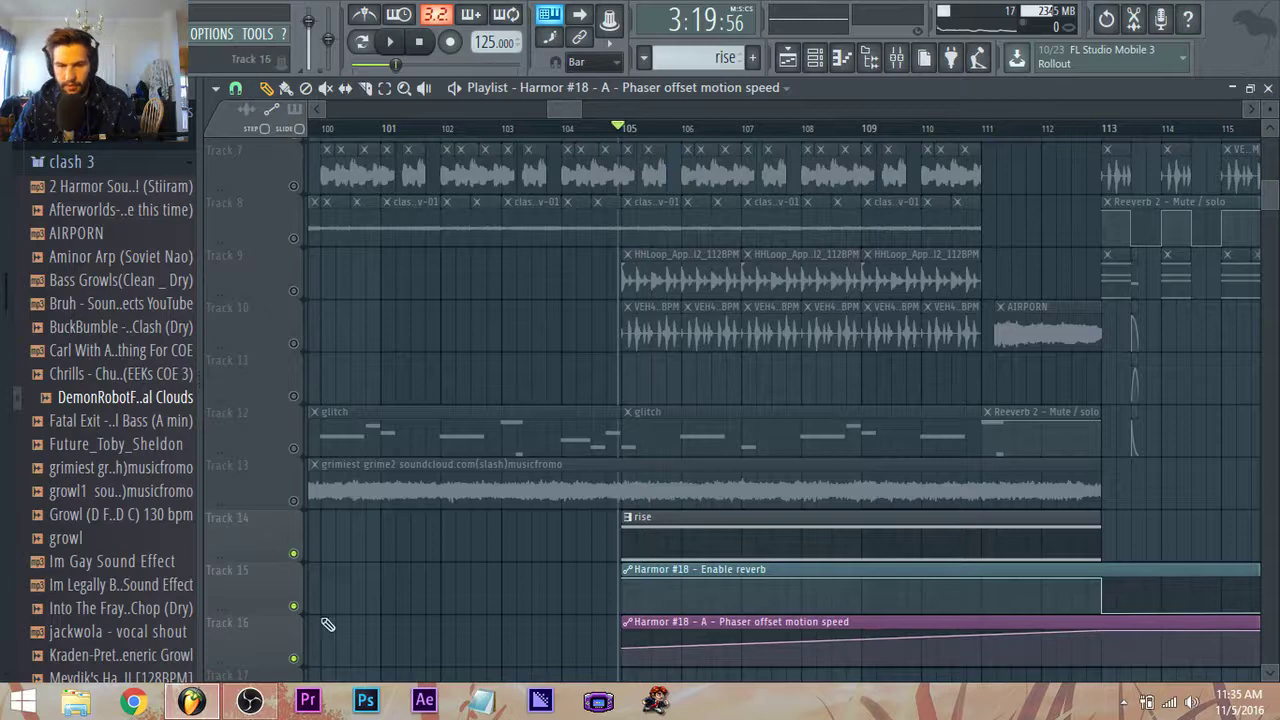
Unmute all the other playlist tracks and play the full mix from bar 105.
right_click(294, 606)
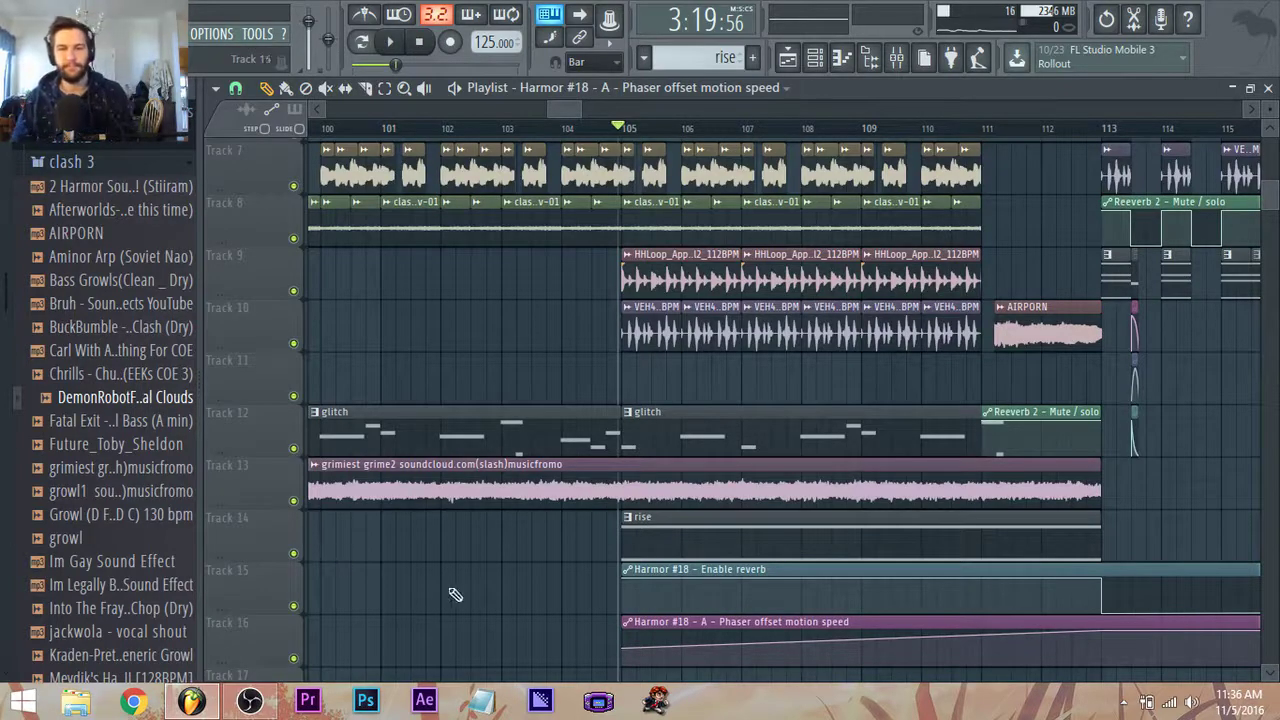
scroll(565, 206, up, 2)
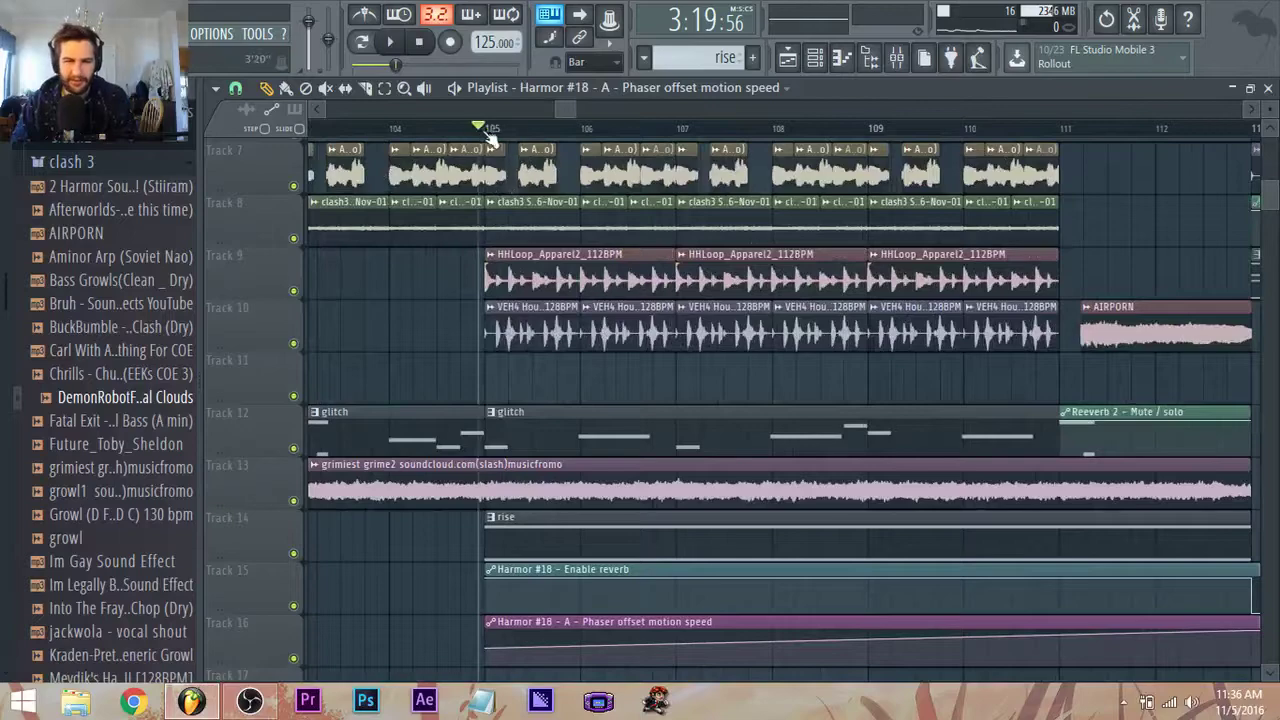
key(space)
scroll(645, 397, down, 3)
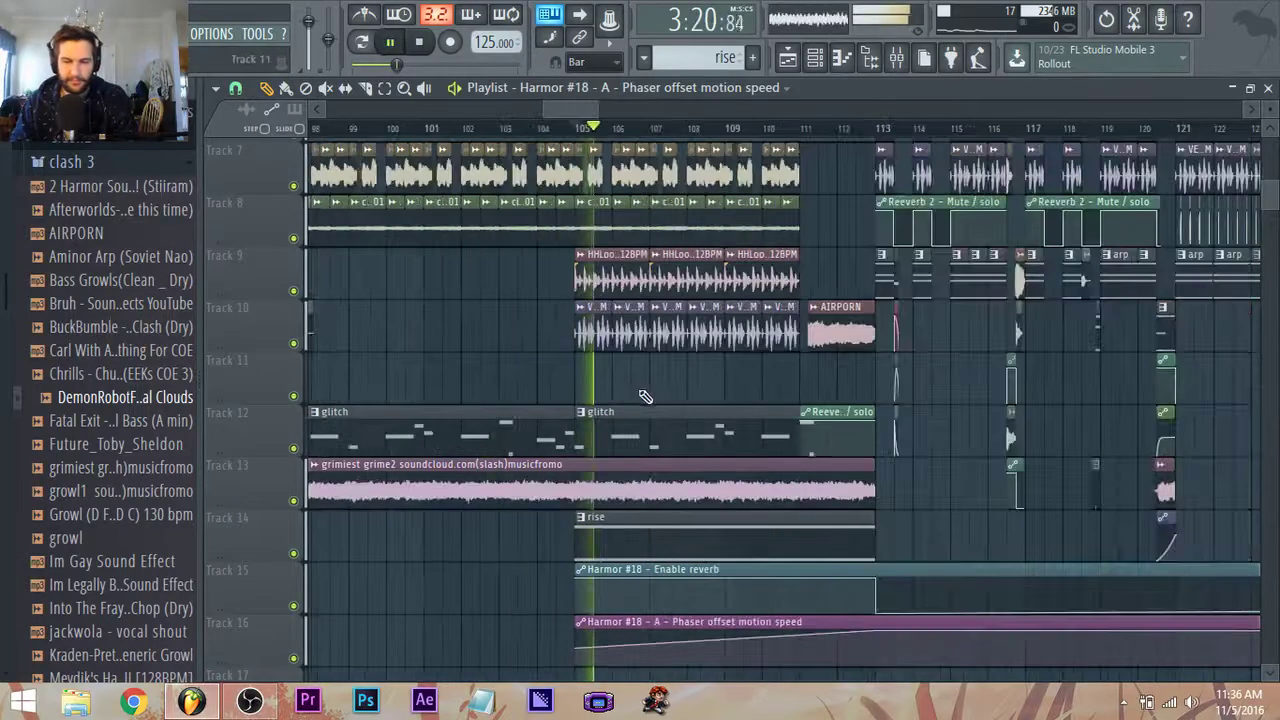
Reopen the Harmor #18 synth from the unsorted channels during playback and show its effects settings.
click(896, 58)
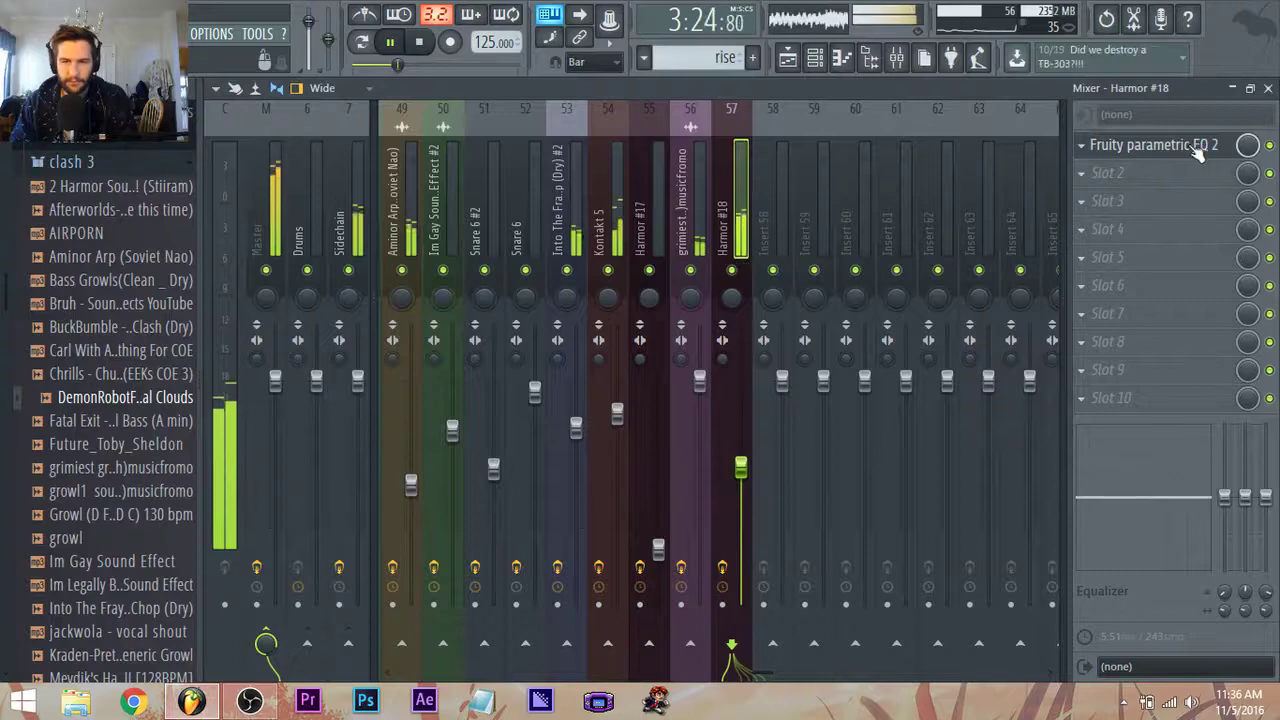
click(819, 60)
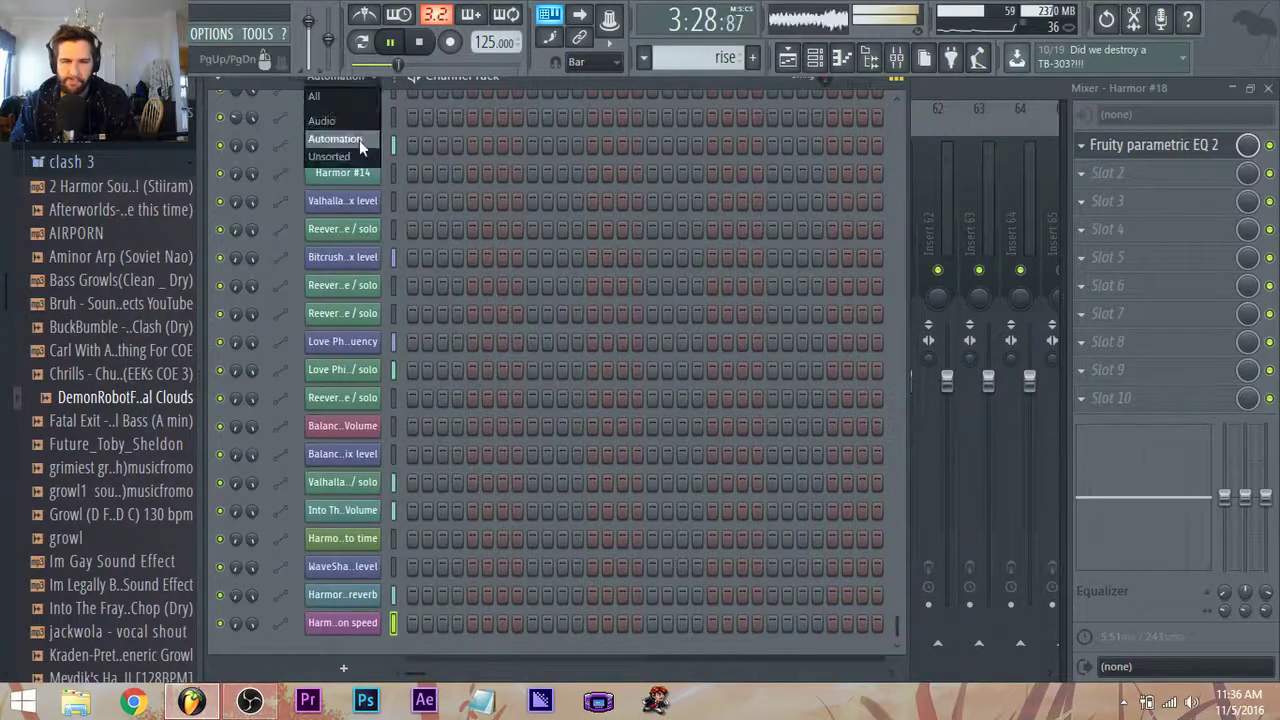
click(332, 156)
scroll(431, 570, down, 5)
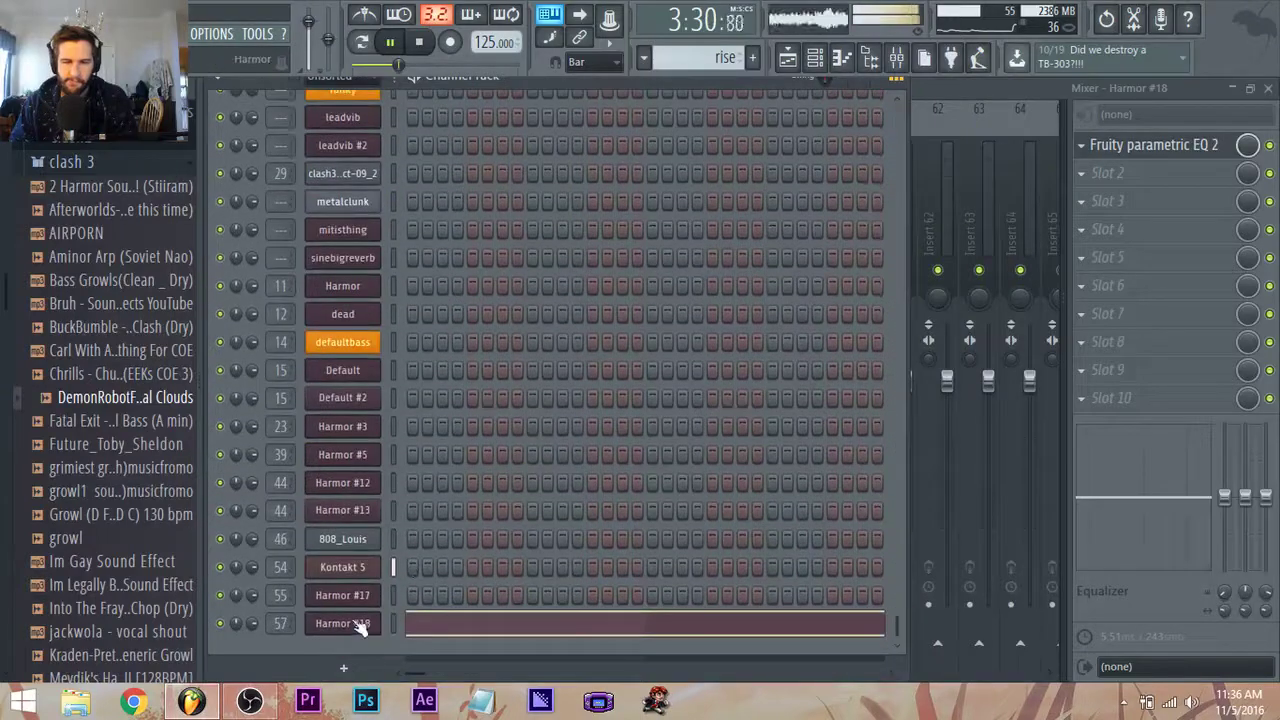
click(343, 623)
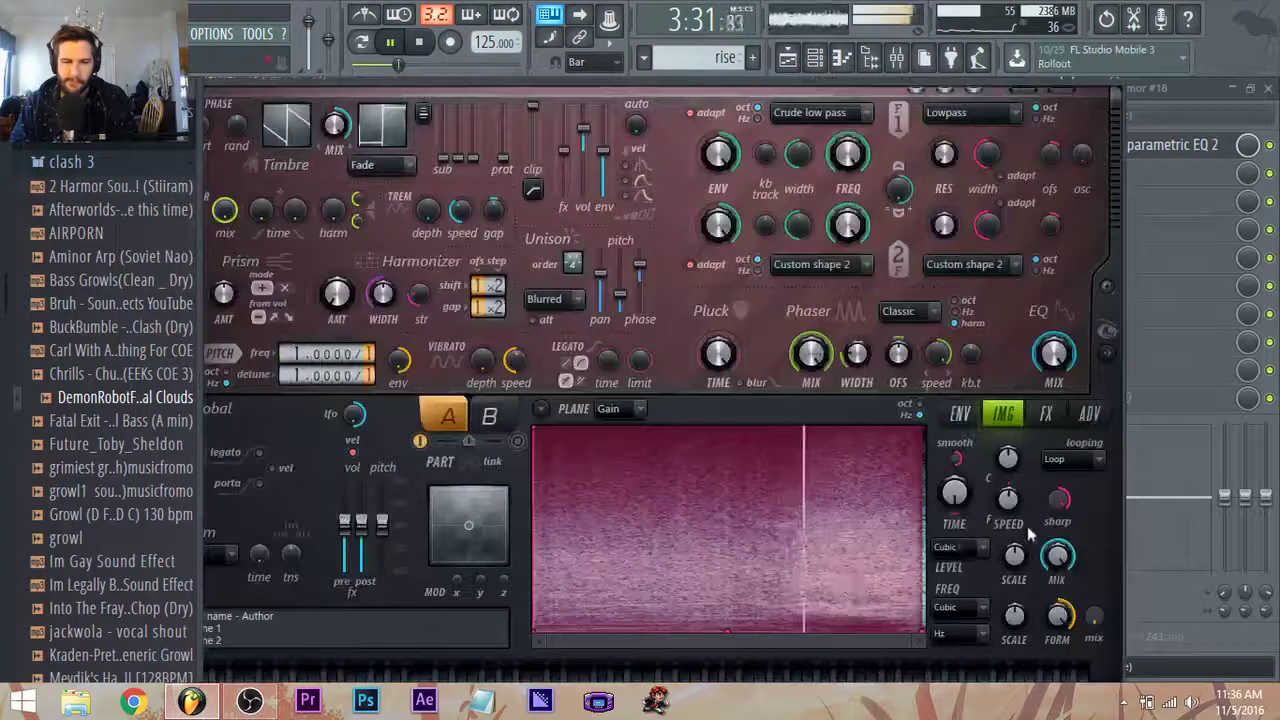
click(967, 423)
click(1043, 417)
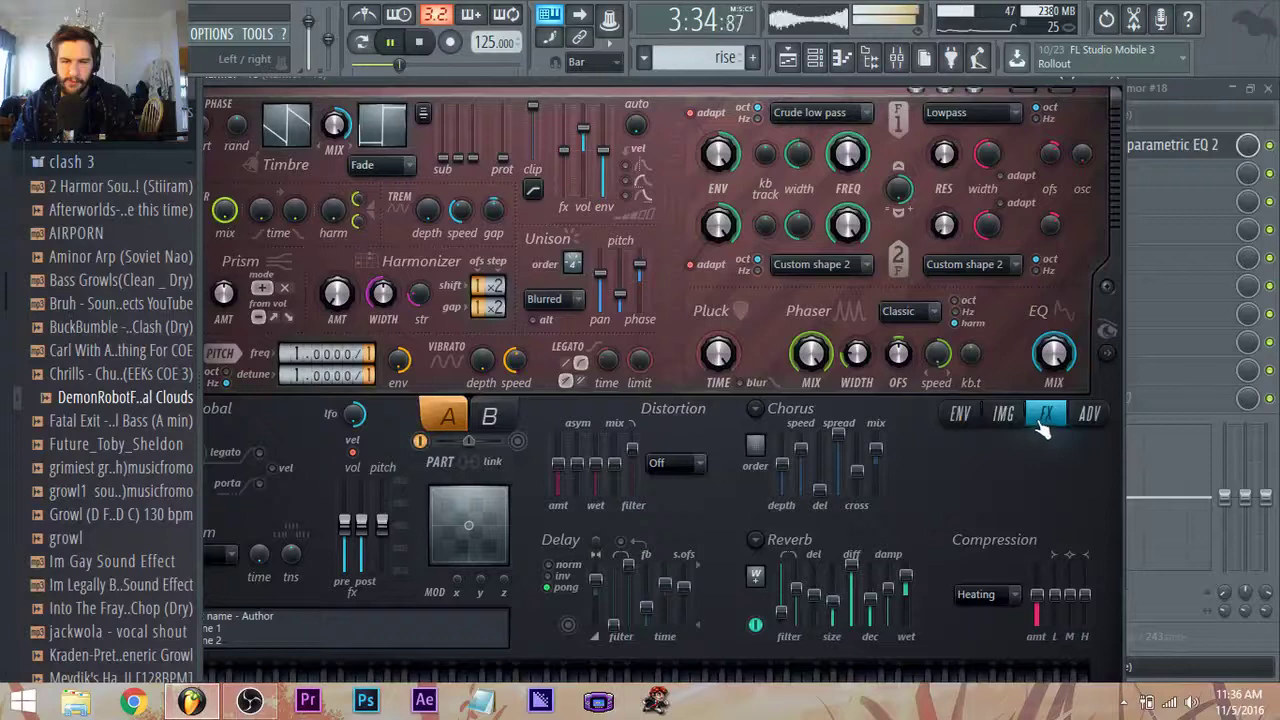
Check the Harmor #18 automation clips around bar 113 in the playlist and stop playback.
key(F5)
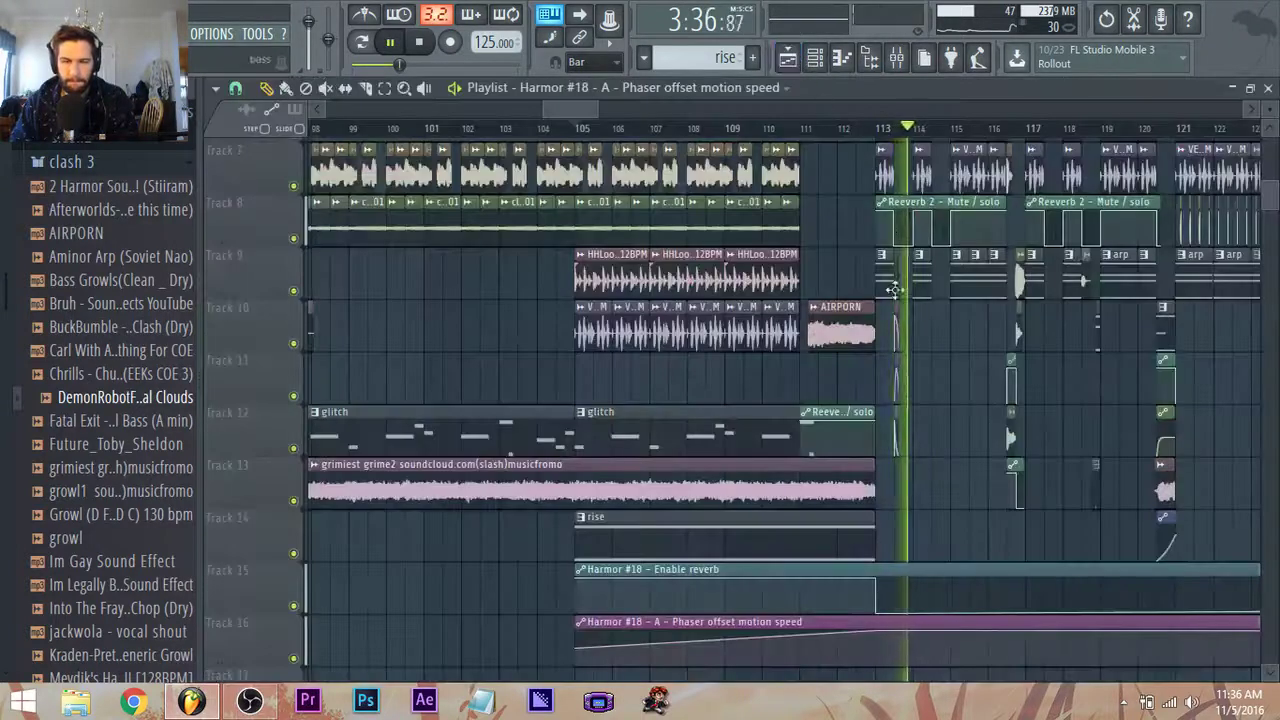
scroll(922, 410, down, 1)
scroll(953, 505, up, 2)
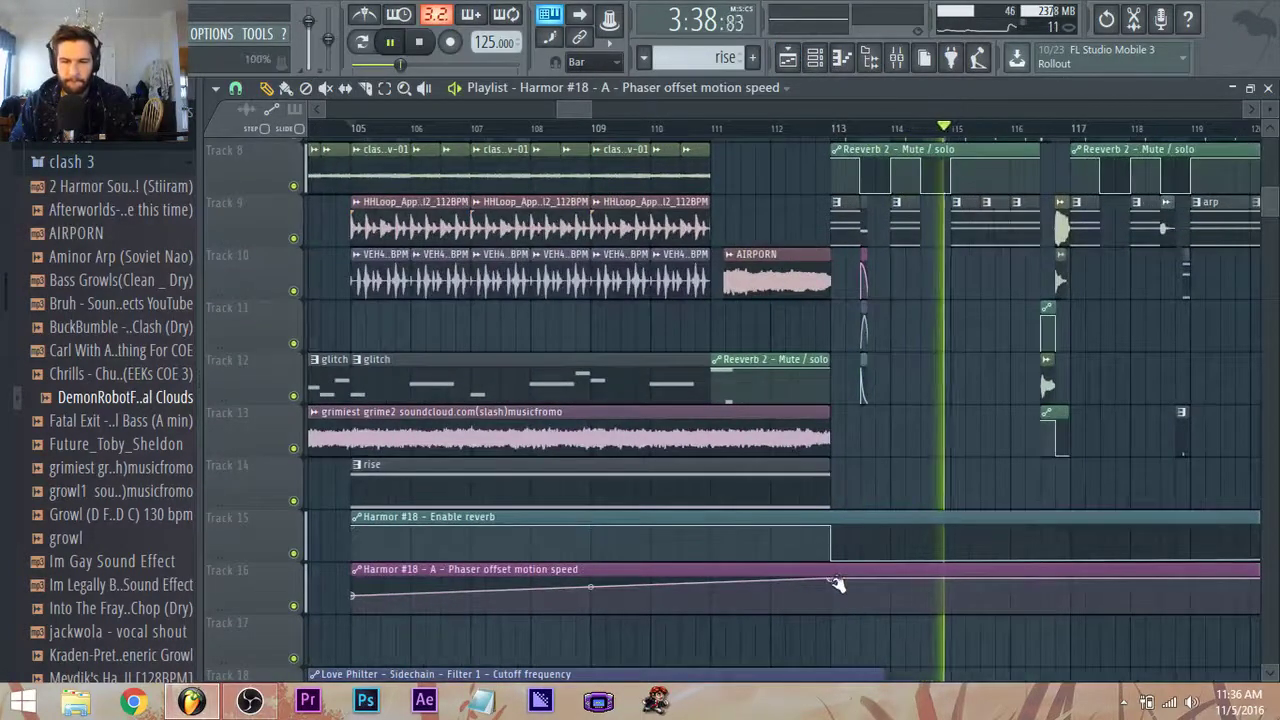
key(space)
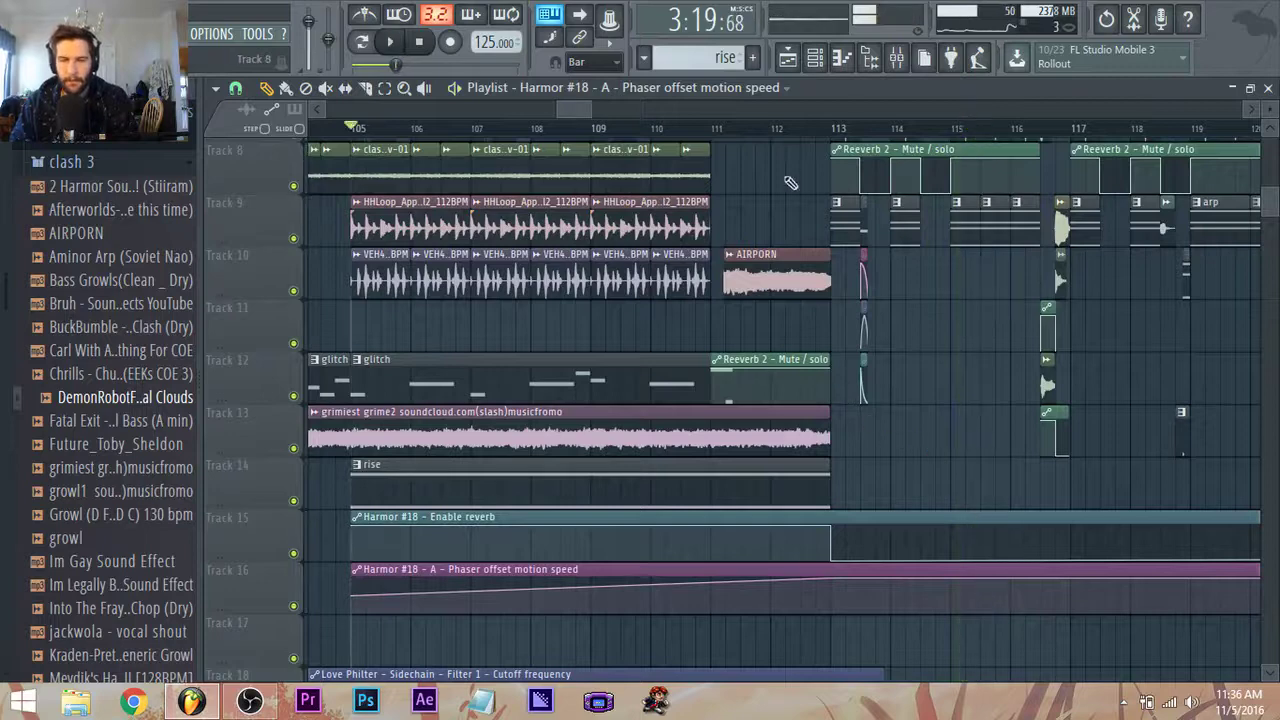
Lower the Harmor #18 mixer level slightly and reopen the Harmor #18 synth.
click(895, 60)
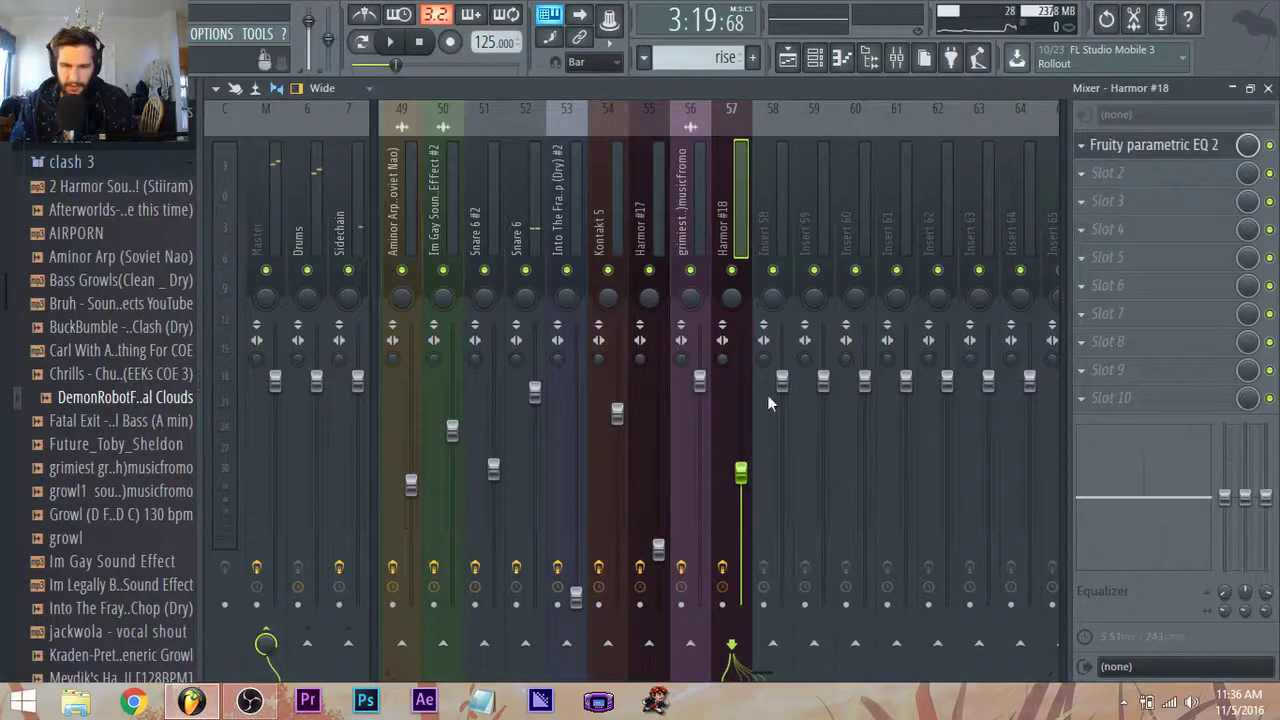
click(815, 57)
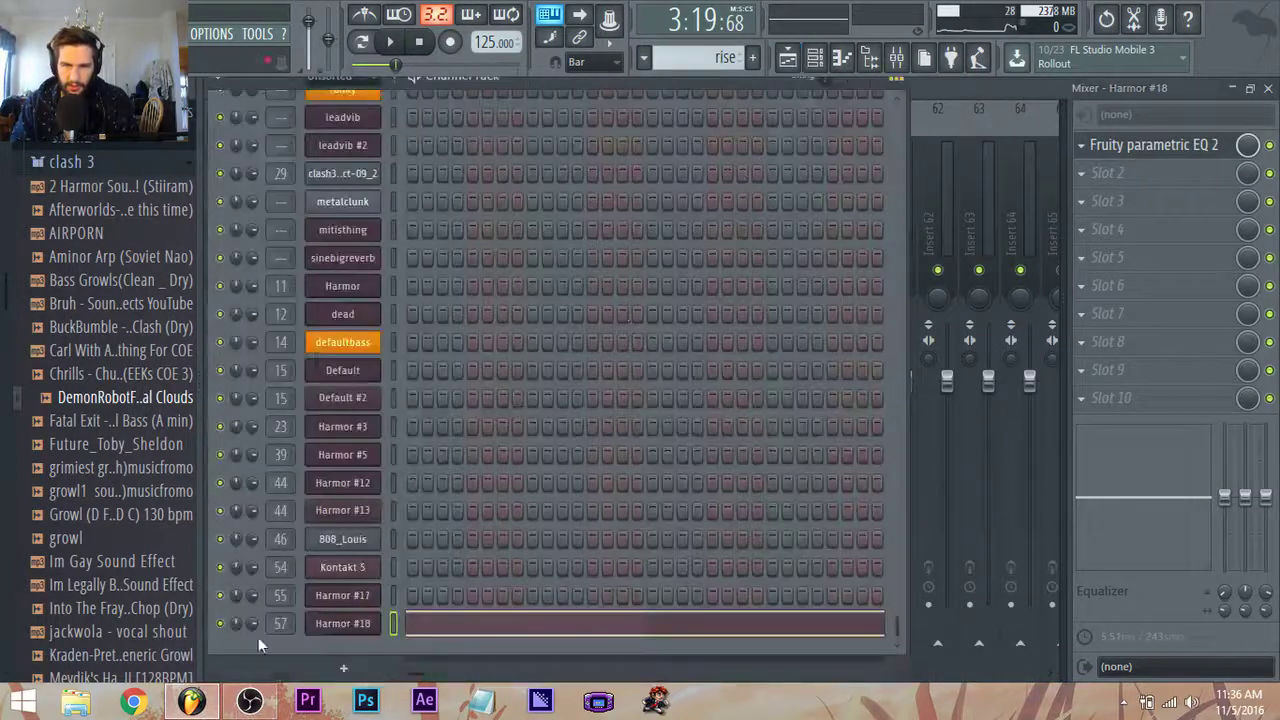
click(337, 630)
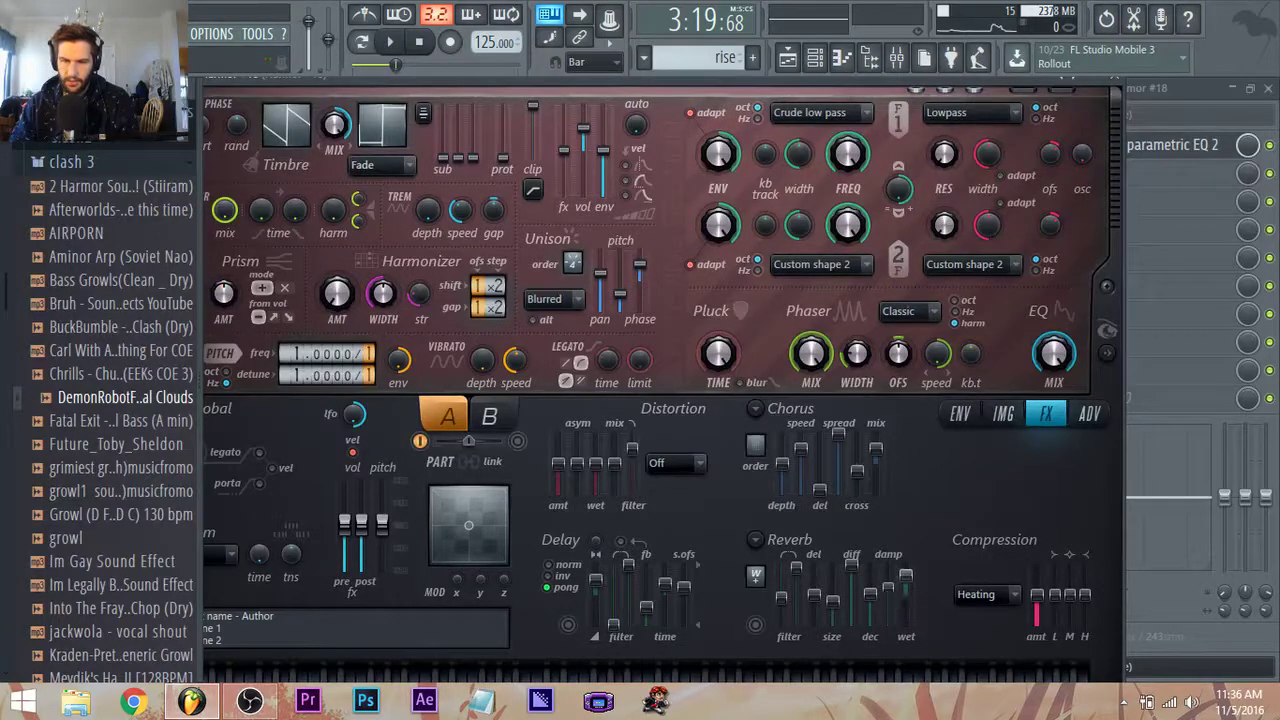
Set the phaser type of Harmor #18 to Deeper while the mix plays.
key(space)
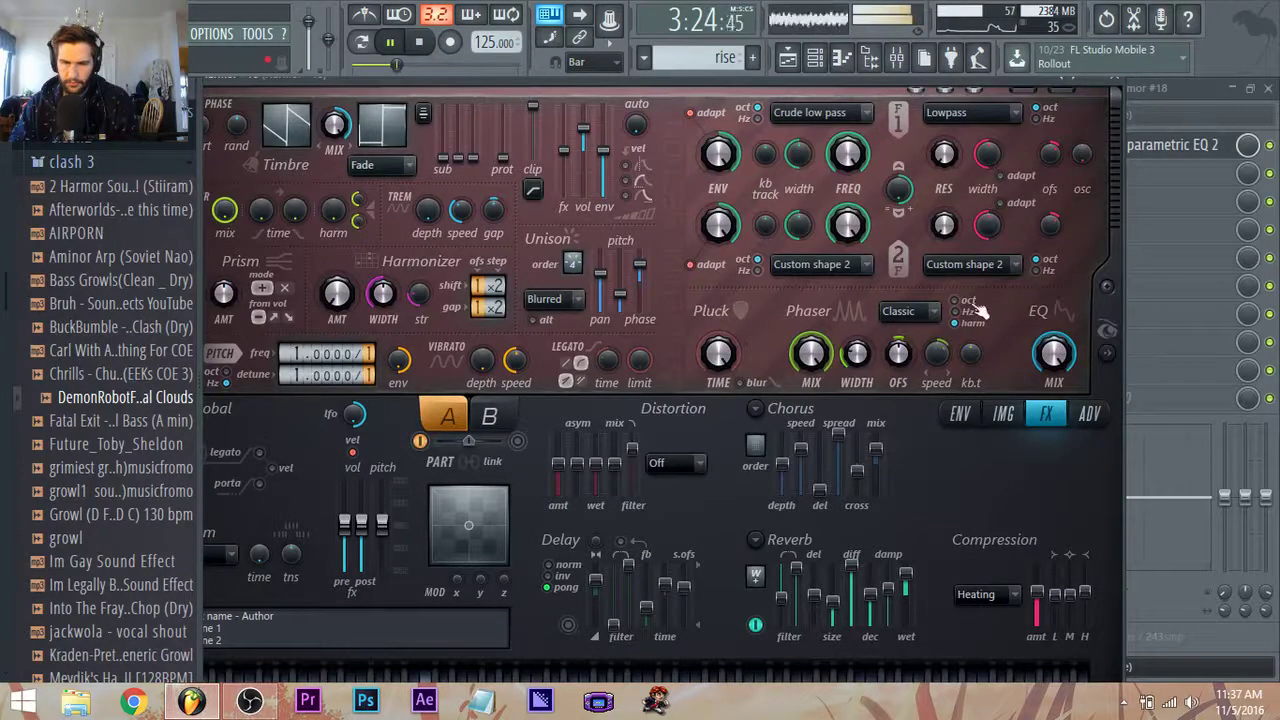
click(924, 311)
click(918, 414)
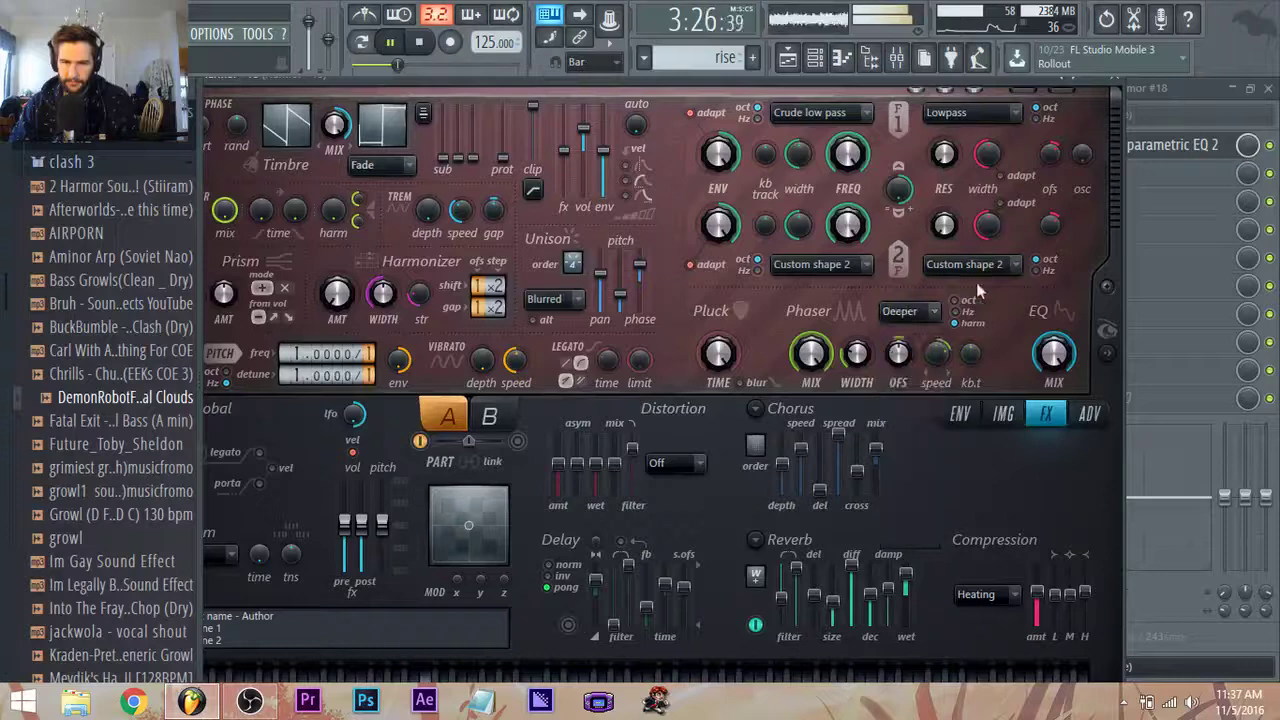
Audition playlist tracks 14 to 16 with the riser and its automation in solo, and restore all the other tracks.
click(822, 59)
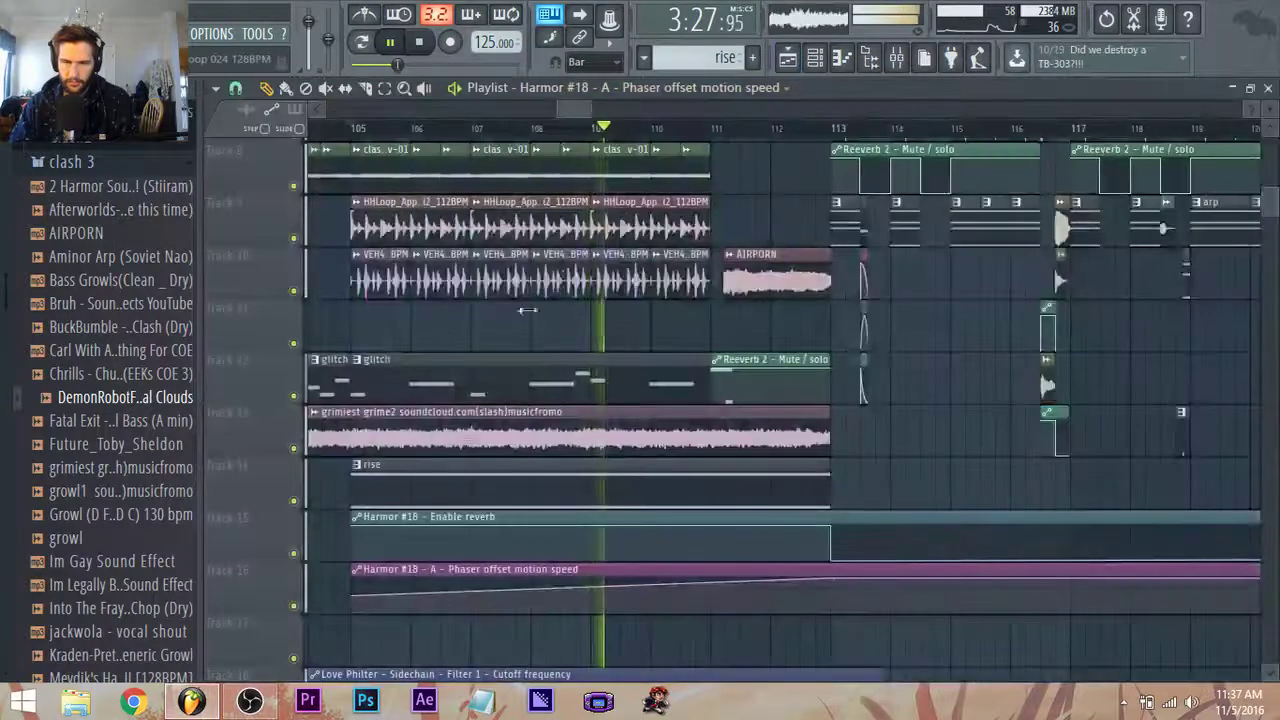
ctrl+click(294, 501)
click(294, 553)
click(294, 605)
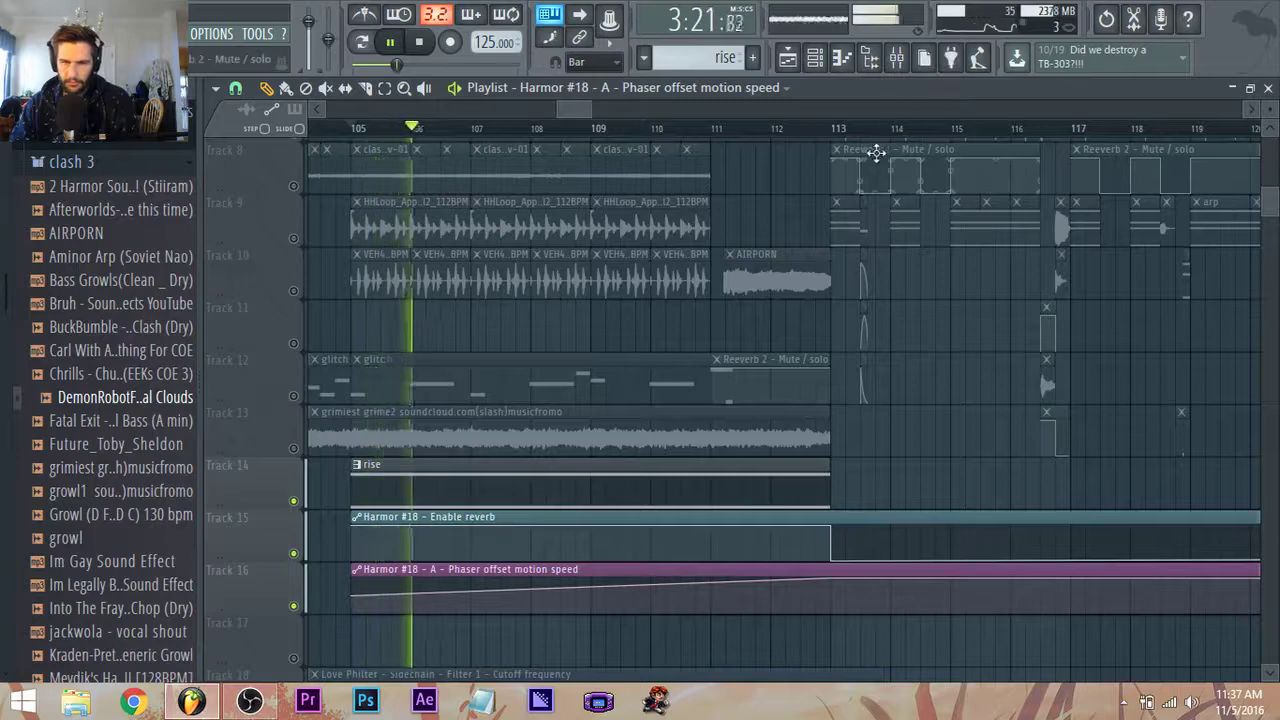
click(897, 60)
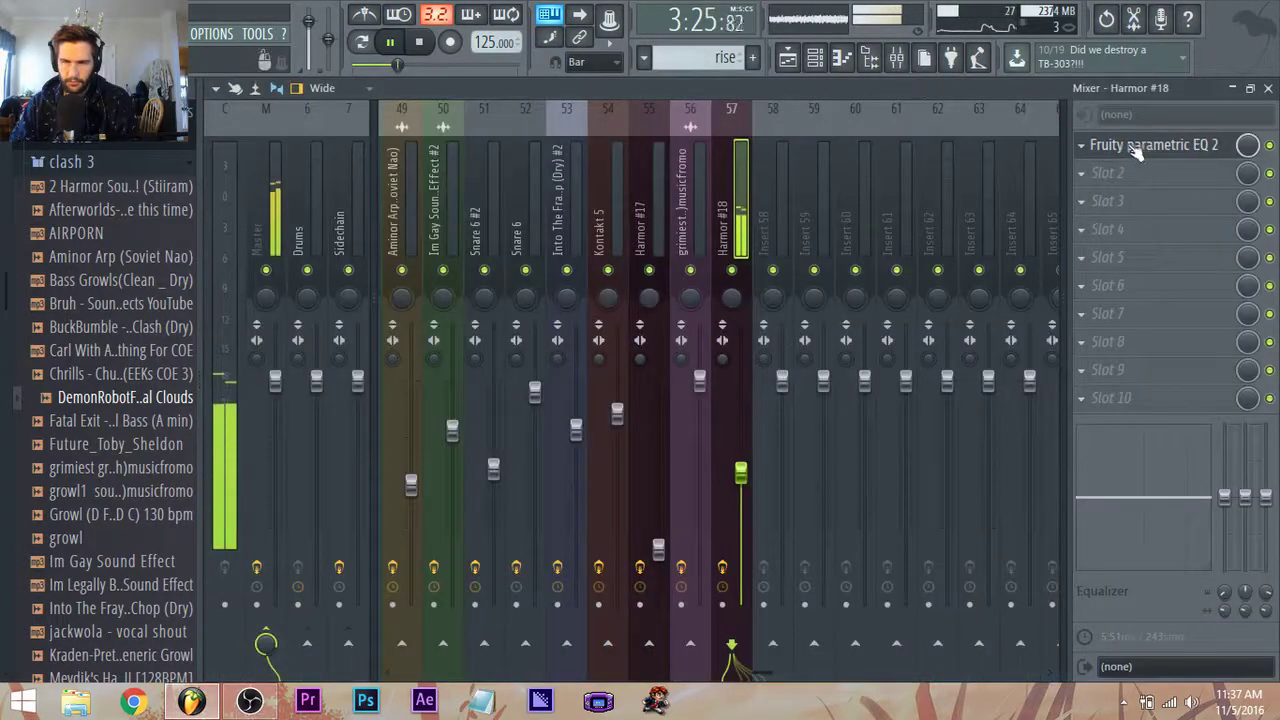
click(787, 58)
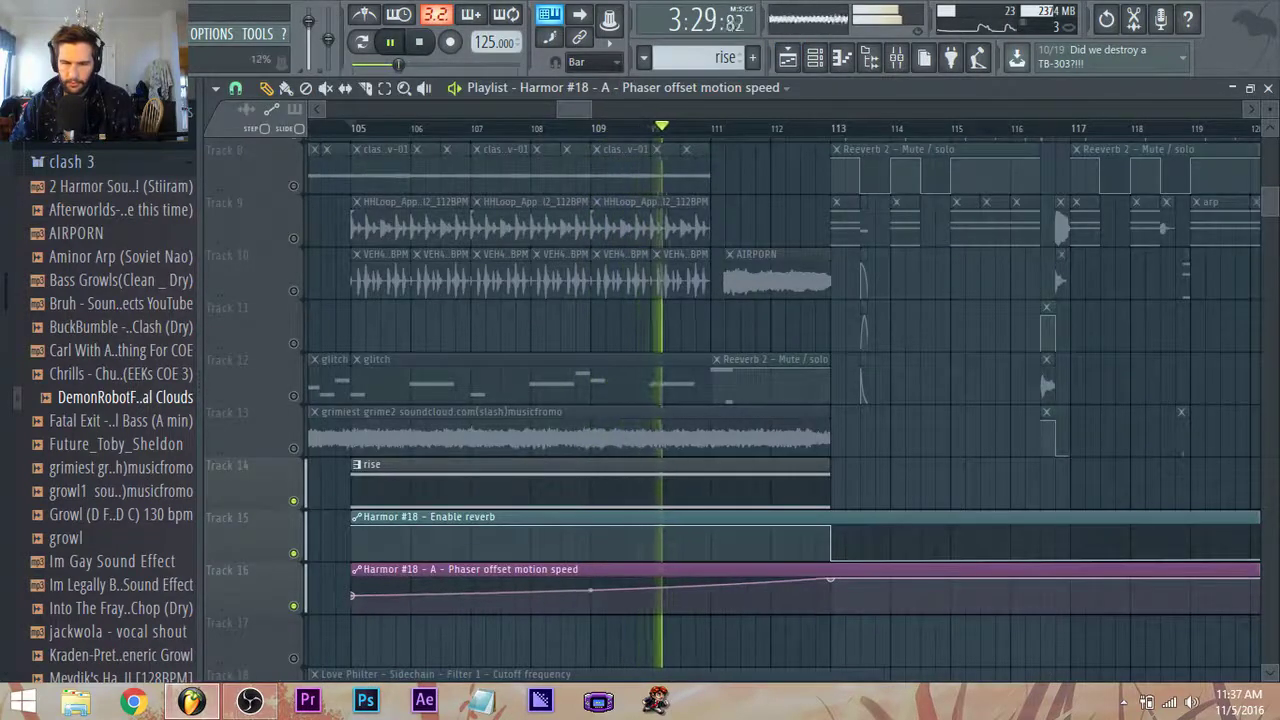
right_click(295, 502)
right_click(295, 502)
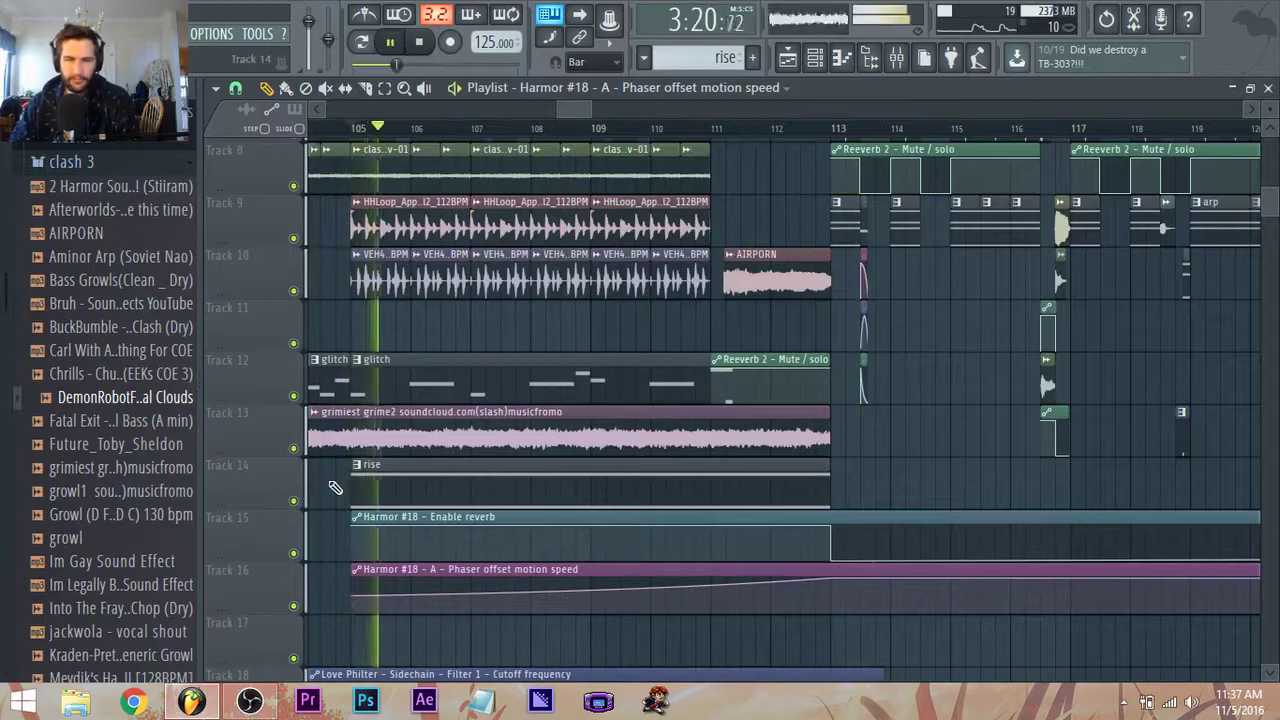
Review the playlist arrangement from the intro through the riser and the drop during playback.
scroll(376, 517, down, 2)
scroll(416, 332, up, 5)
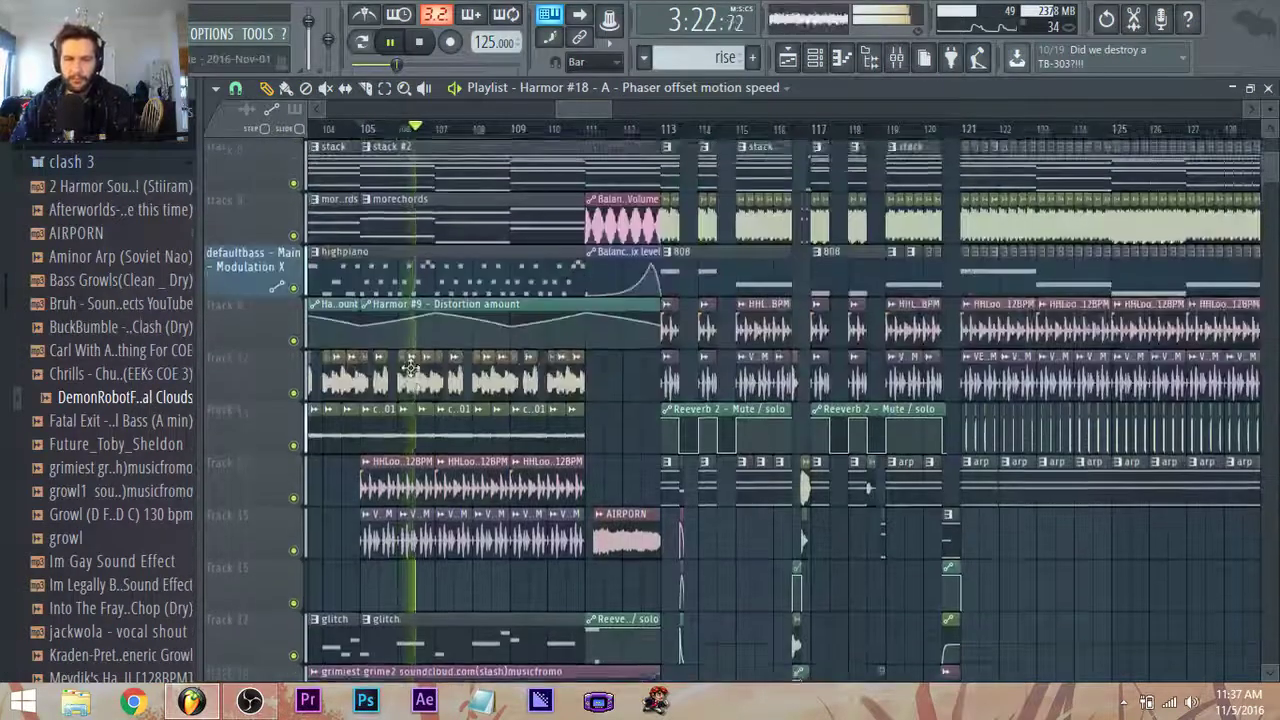
scroll(405, 363, down, 3)
scroll(399, 363, down, 6)
scroll(355, 360, up, 6)
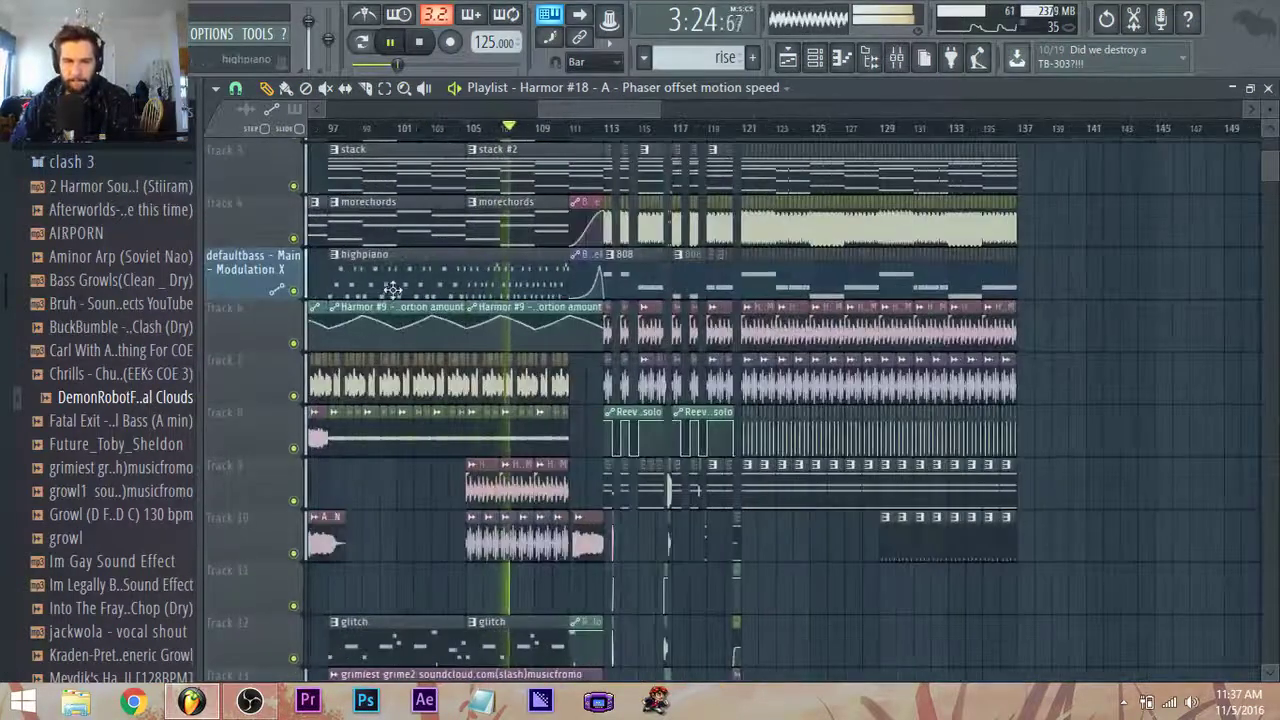
click(394, 289)
drag(559, 111, 427, 109)
scroll(863, 506, down, 6)
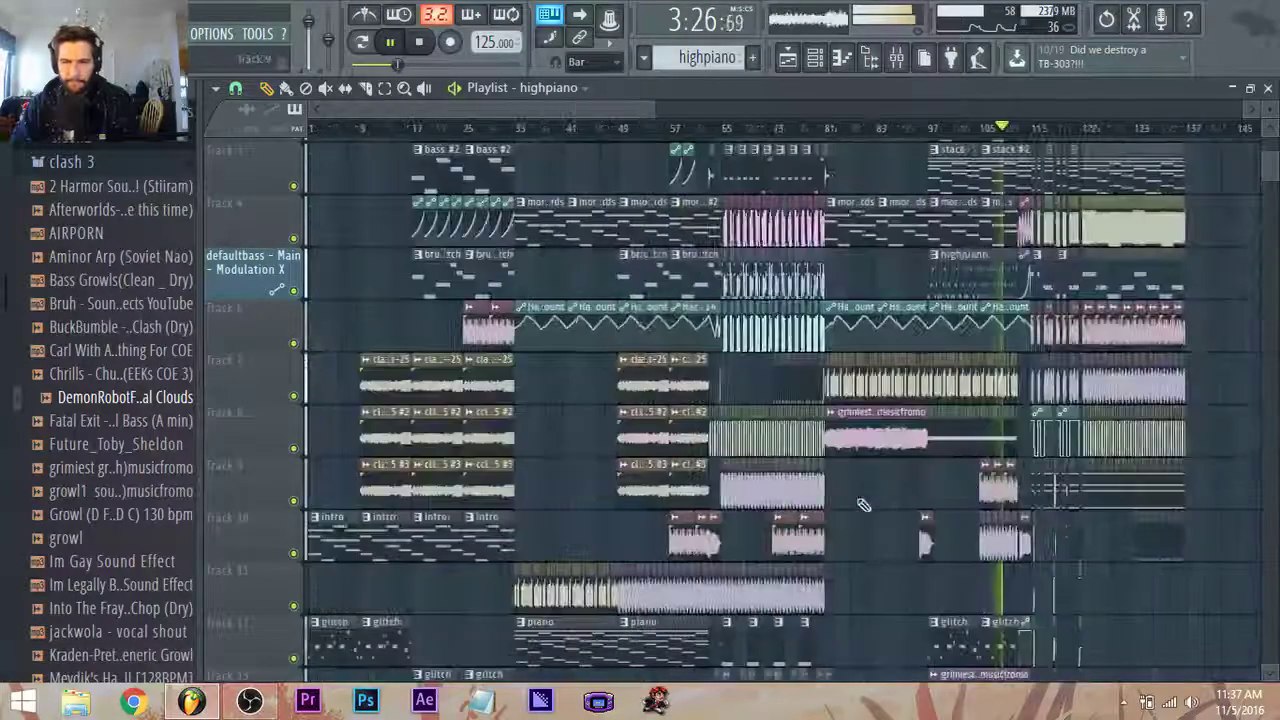
scroll(880, 528, down, 4)
scroll(849, 531, up, 4)
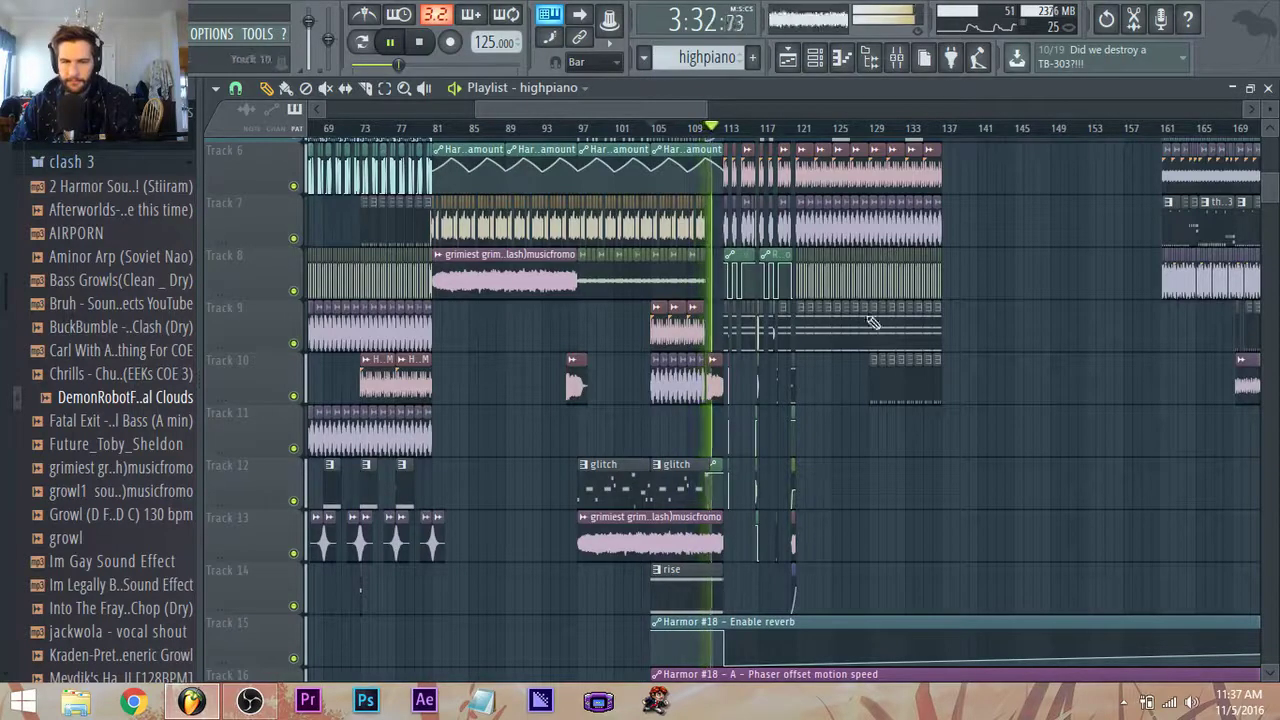
Lower the Harmor #18 mixer level and move the low-cut bands of its parametric EQ down to lower frequencies.
click(897, 58)
drag(741, 488, 741, 546)
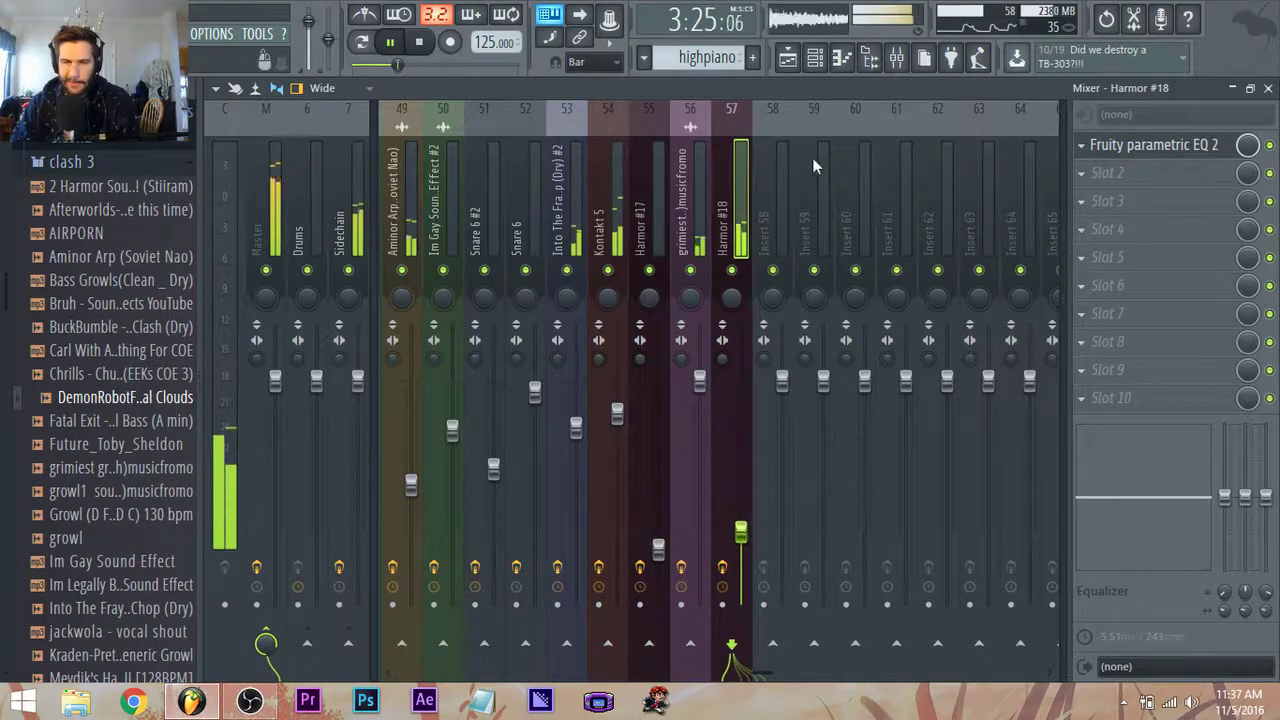
click(1150, 150)
drag(384, 506, 338, 507)
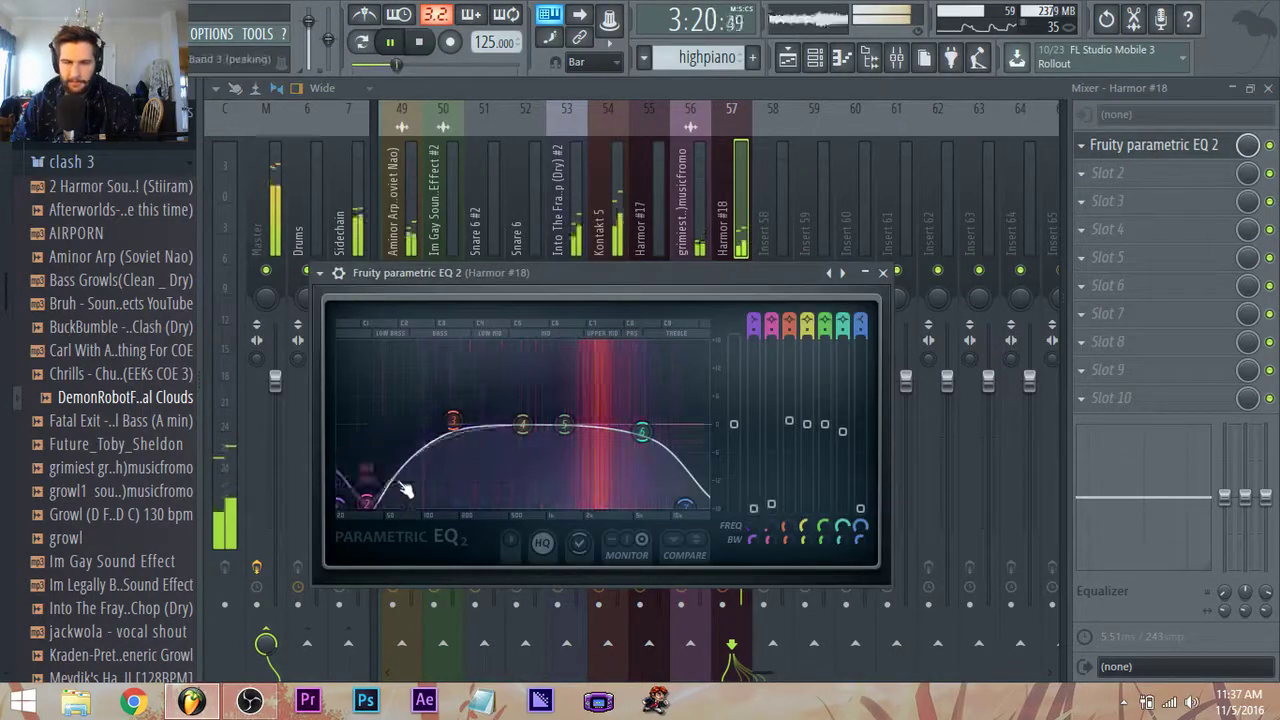
drag(453, 420, 366, 350)
drag(366, 505, 338, 497)
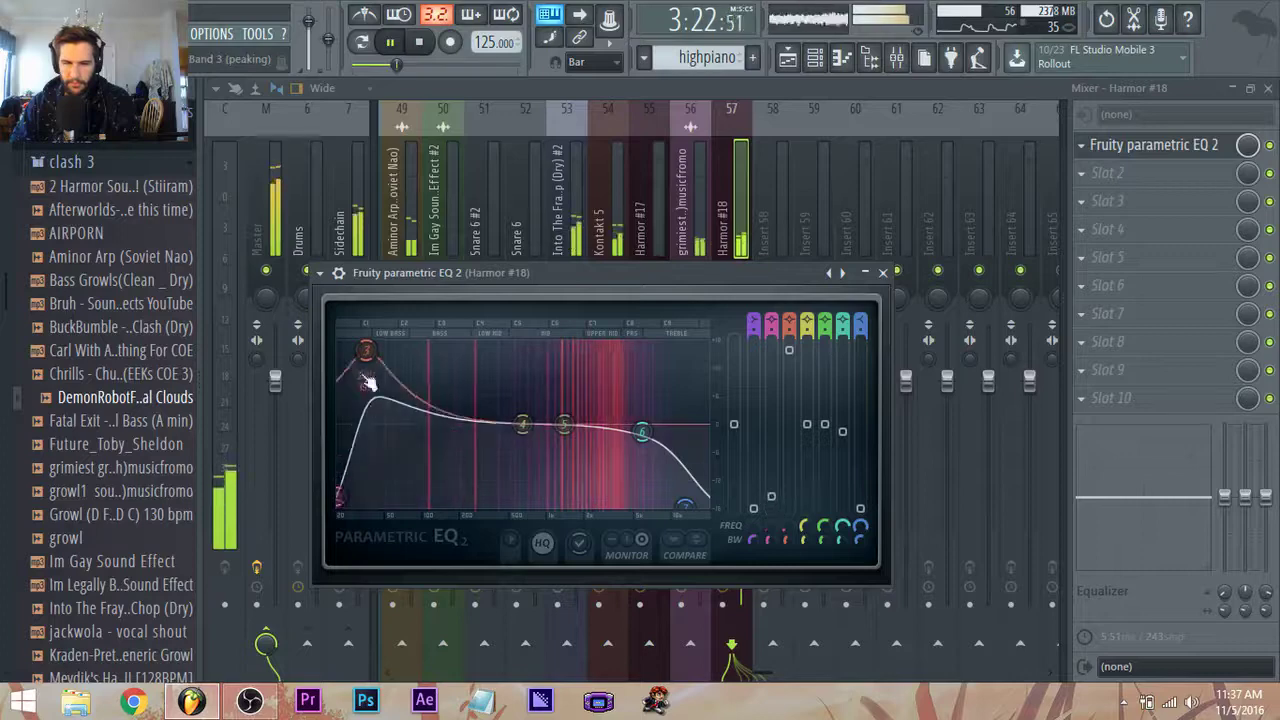
drag(366, 351, 445, 419)
key(space)
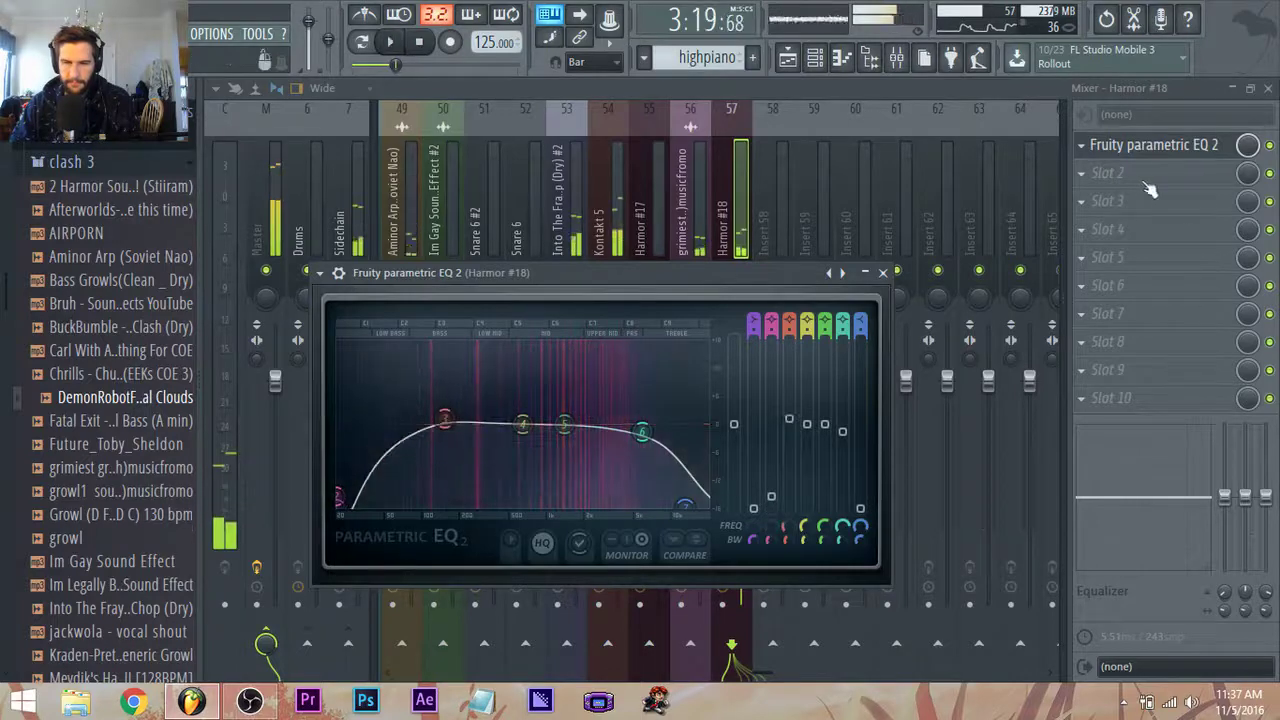
click(1094, 172)
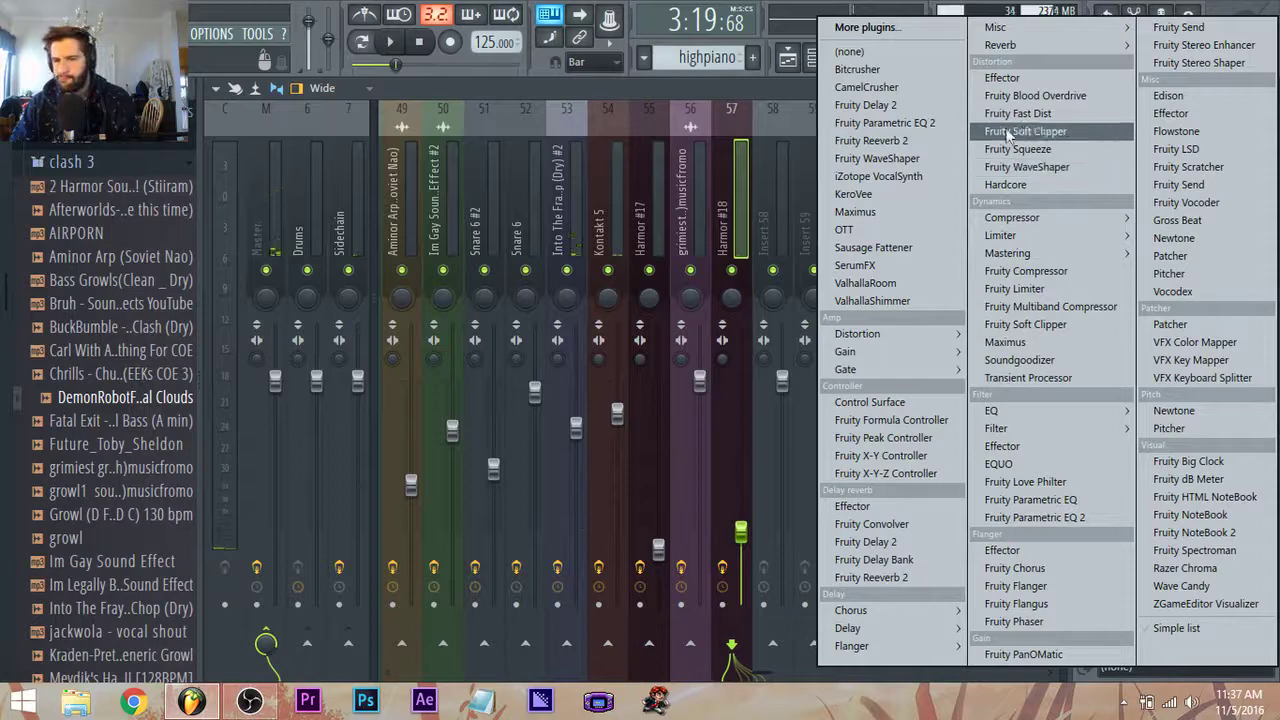
click(786, 82)
key(space)
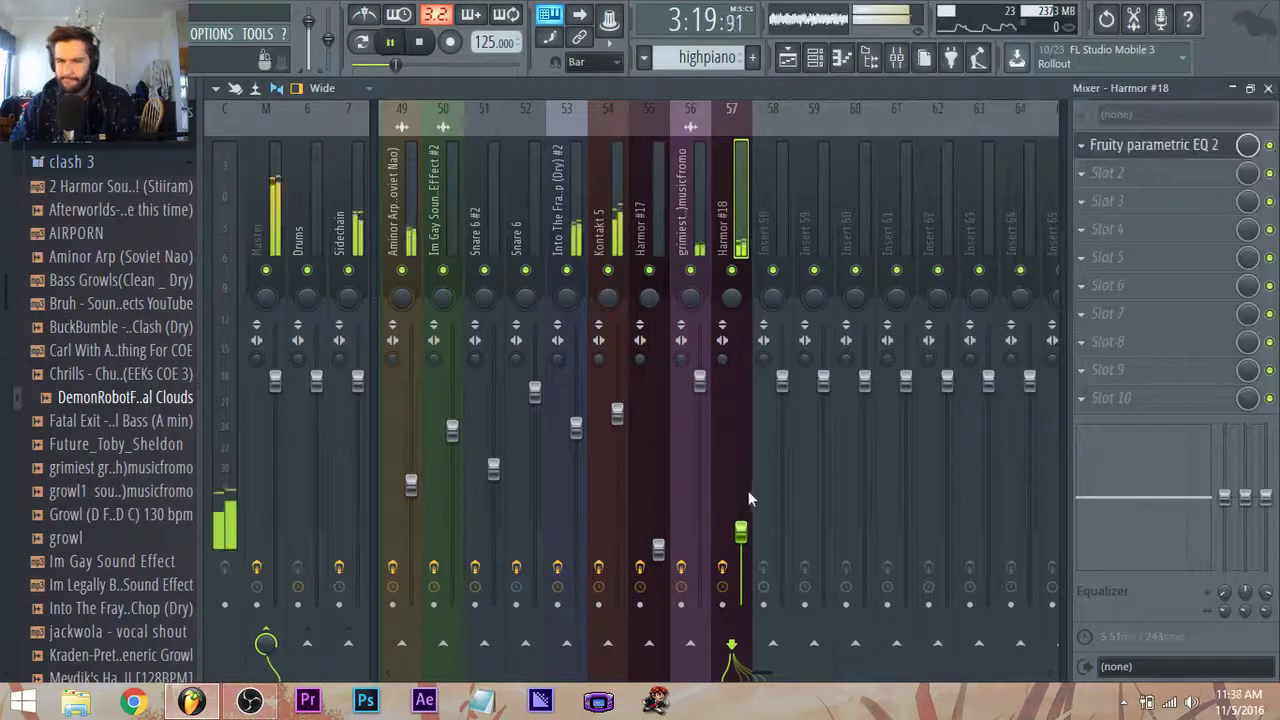
Reopen the Harmor #18 synth during playback and set its chorus order to 4.
right_click(731, 270)
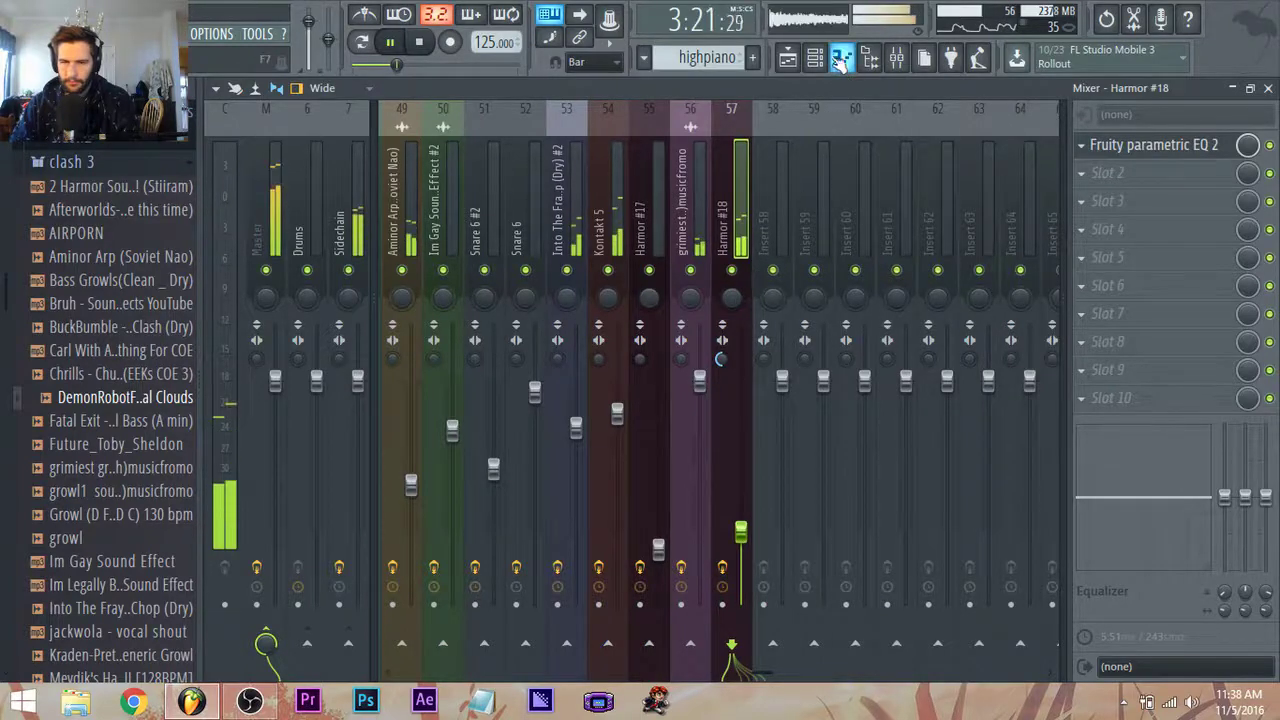
key(F6)
click(366, 623)
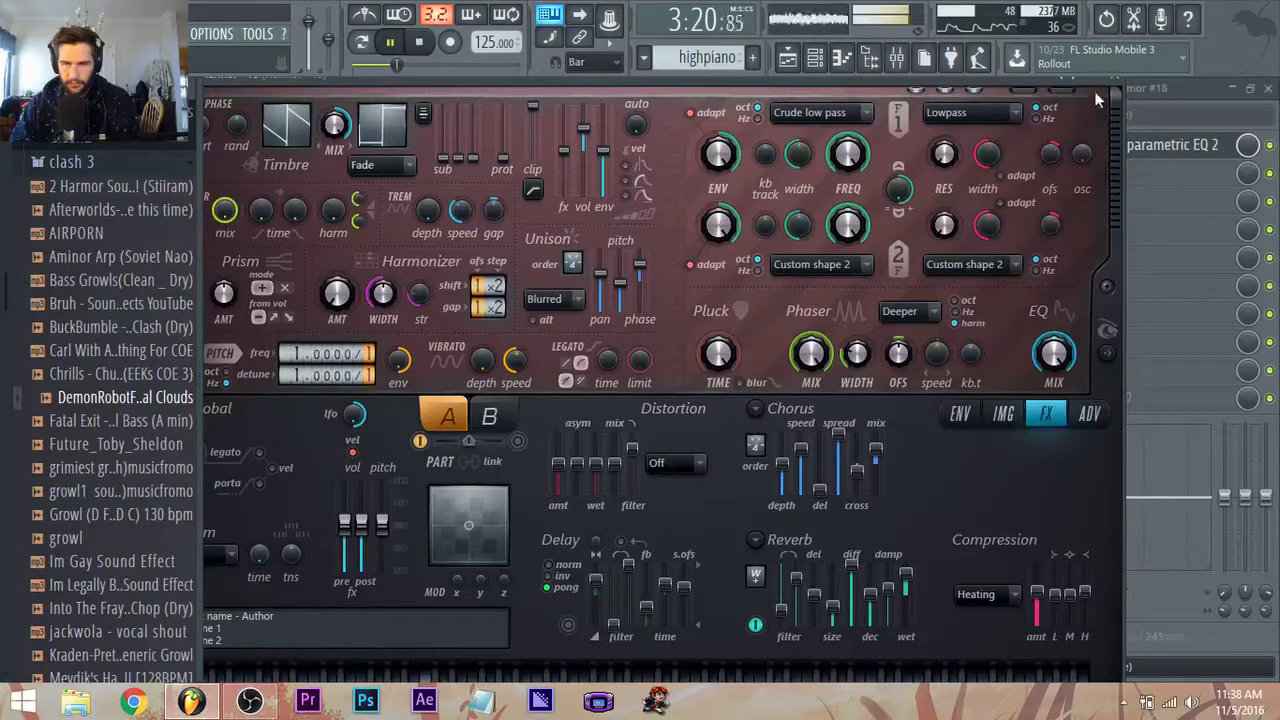
click(1189, 98)
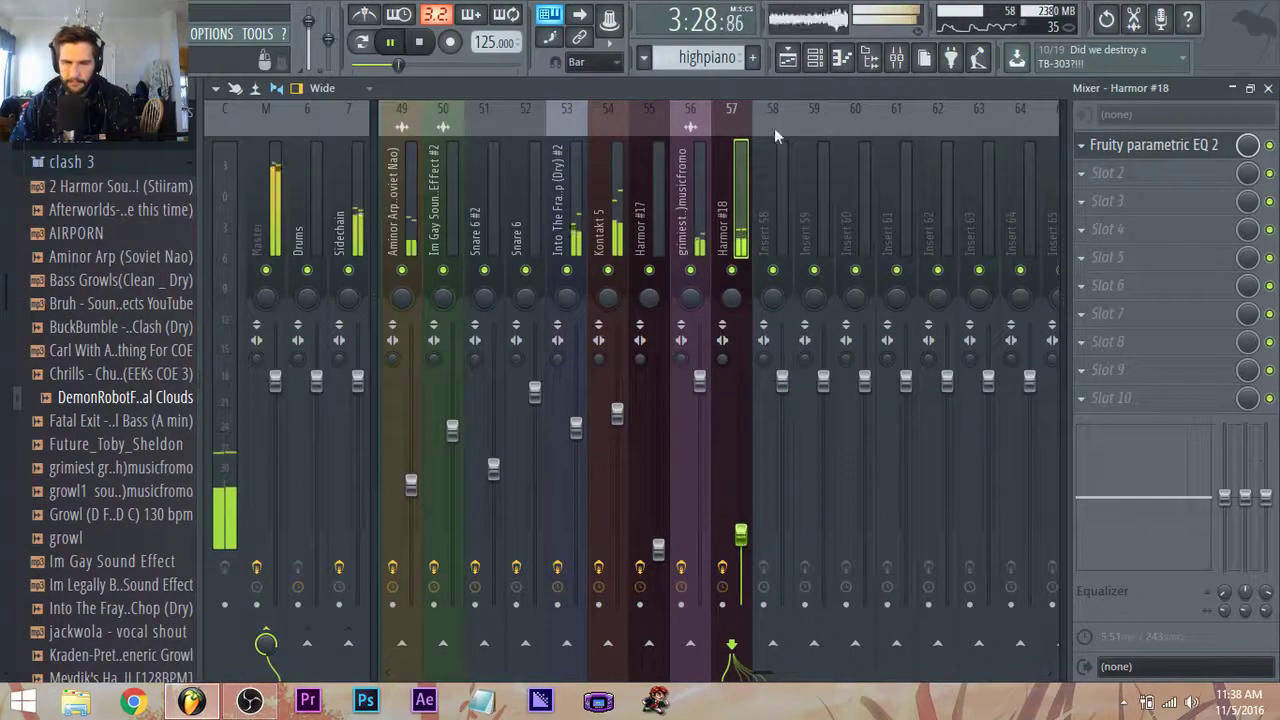
Raise the starting point of the Harmor #18 phaser offset motion speed automation at bar 105 to 76% and restart playback.
click(788, 57)
scroll(671, 486, down, 3)
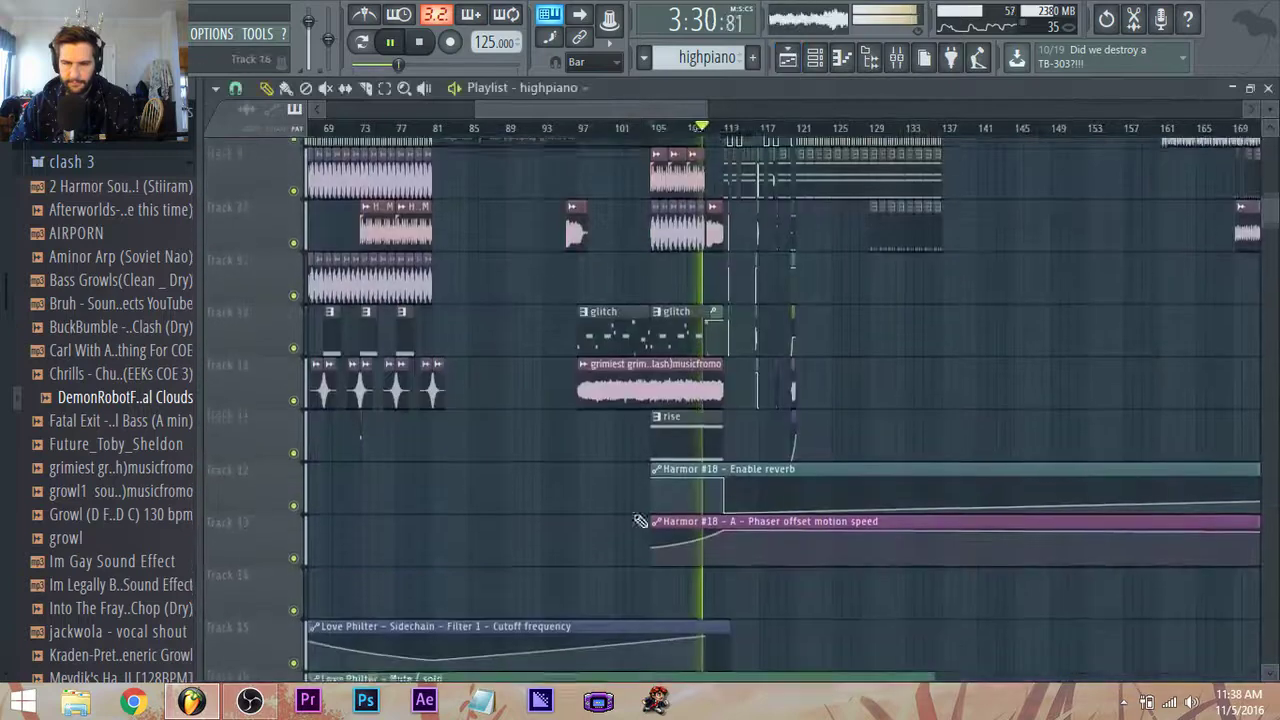
scroll(640, 522, up, 2)
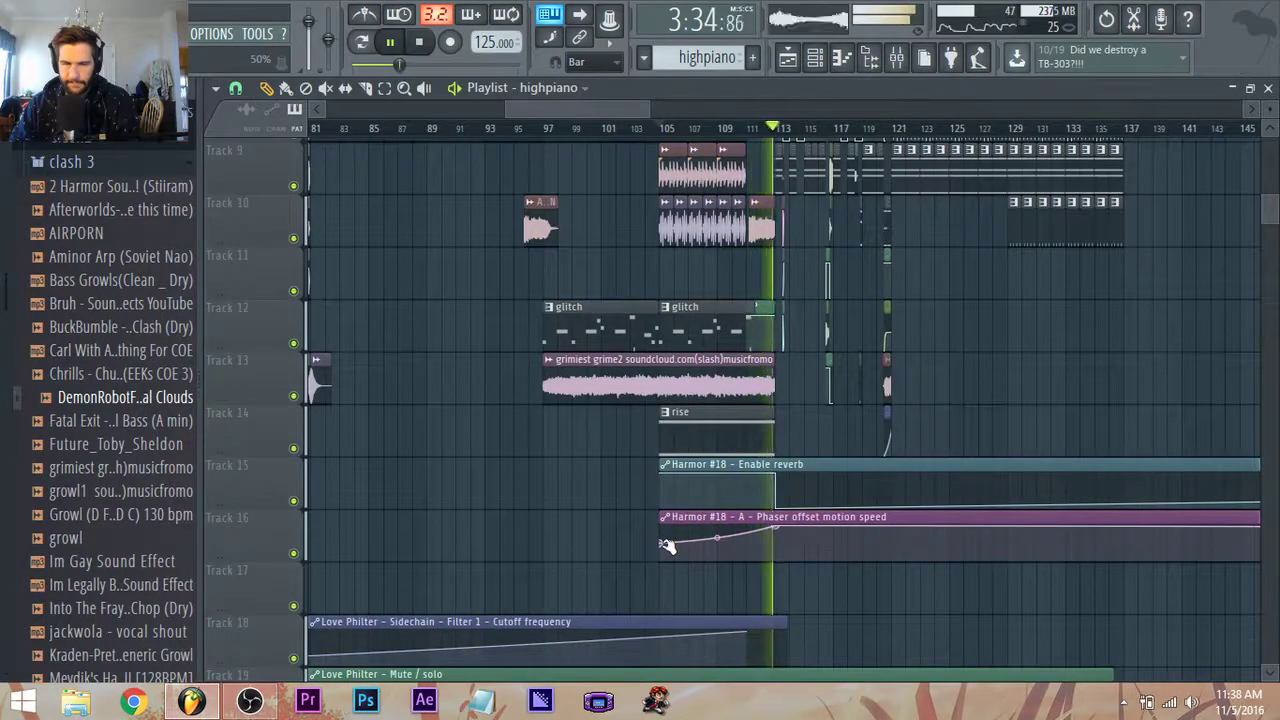
drag(667, 545, 666, 536)
key(space)
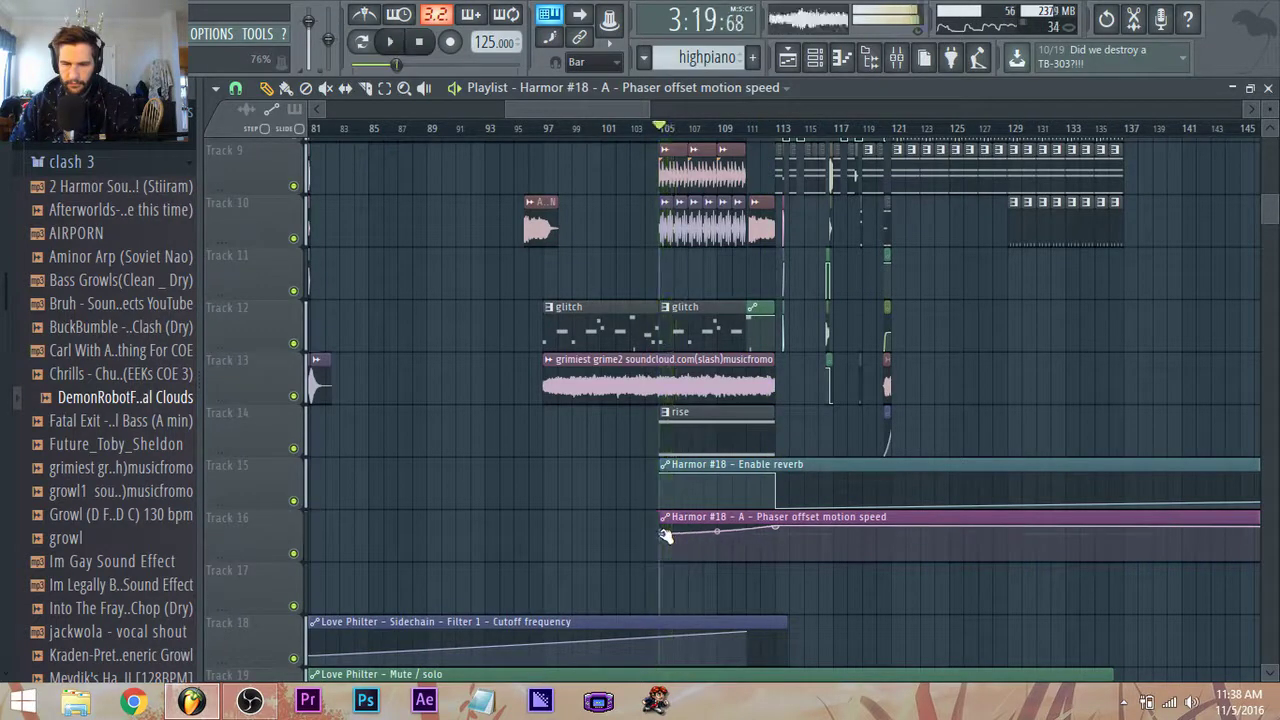
key(space)
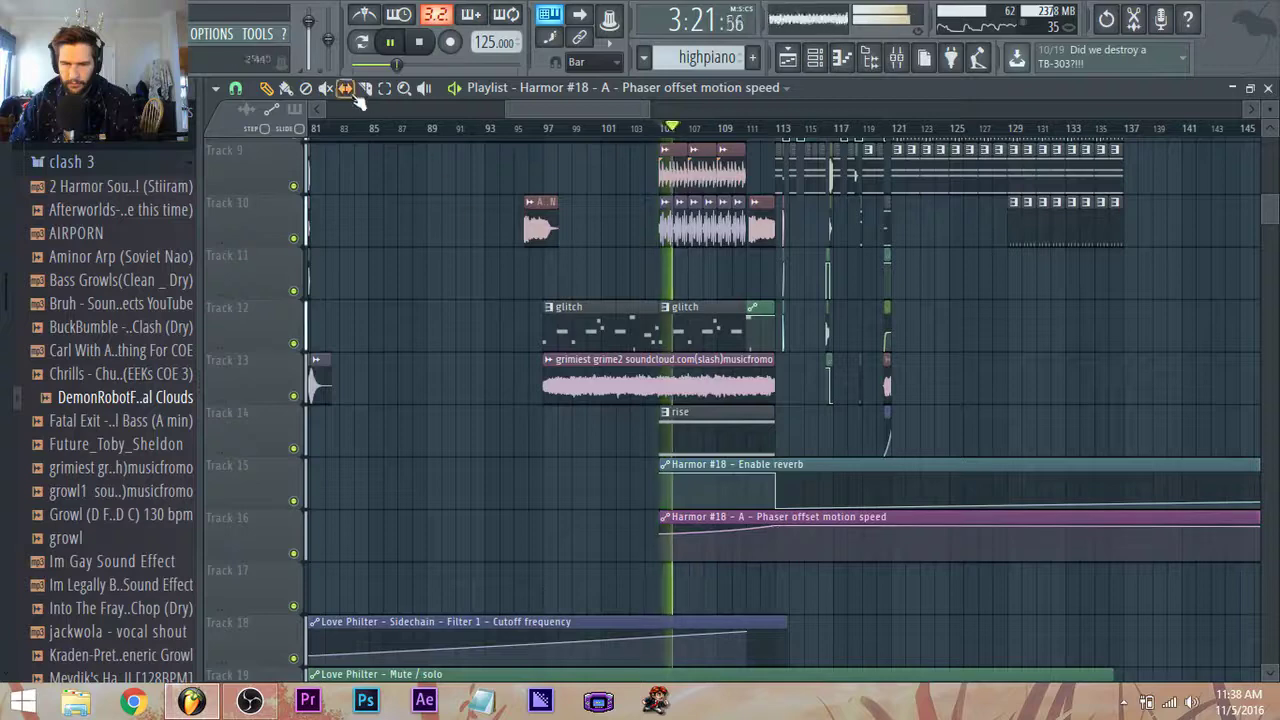
Slice both Harmor #18 automation clips on tracks 15 and 16 at bar 113 and delete the parts after it.
scroll(777, 517, up, 2)
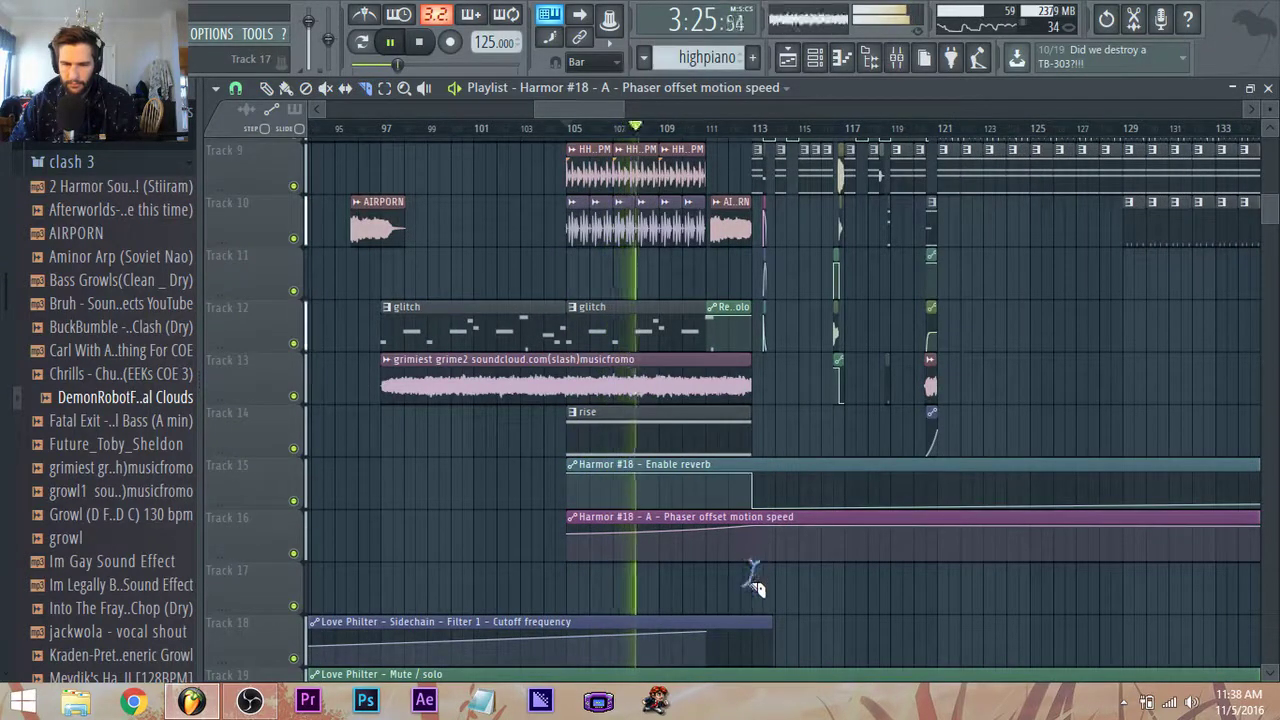
scroll(765, 530, up, 2)
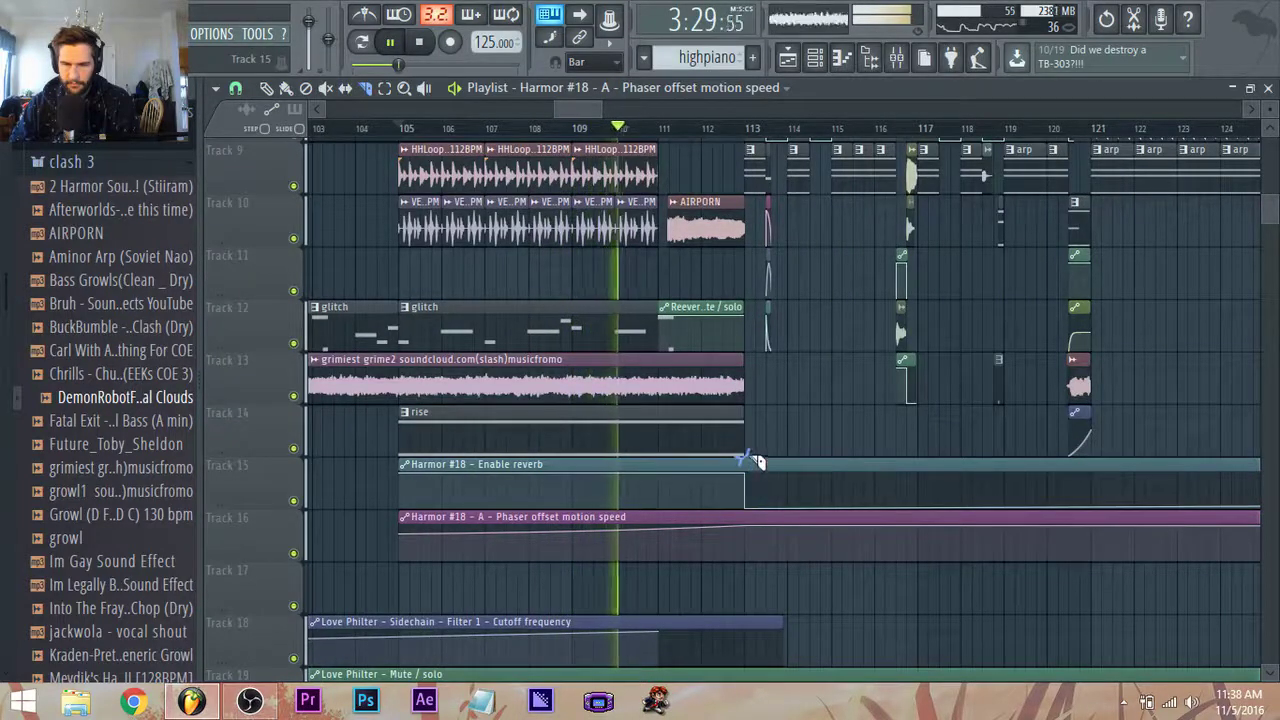
scroll(755, 460, up, 2)
drag(752, 461, 751, 598)
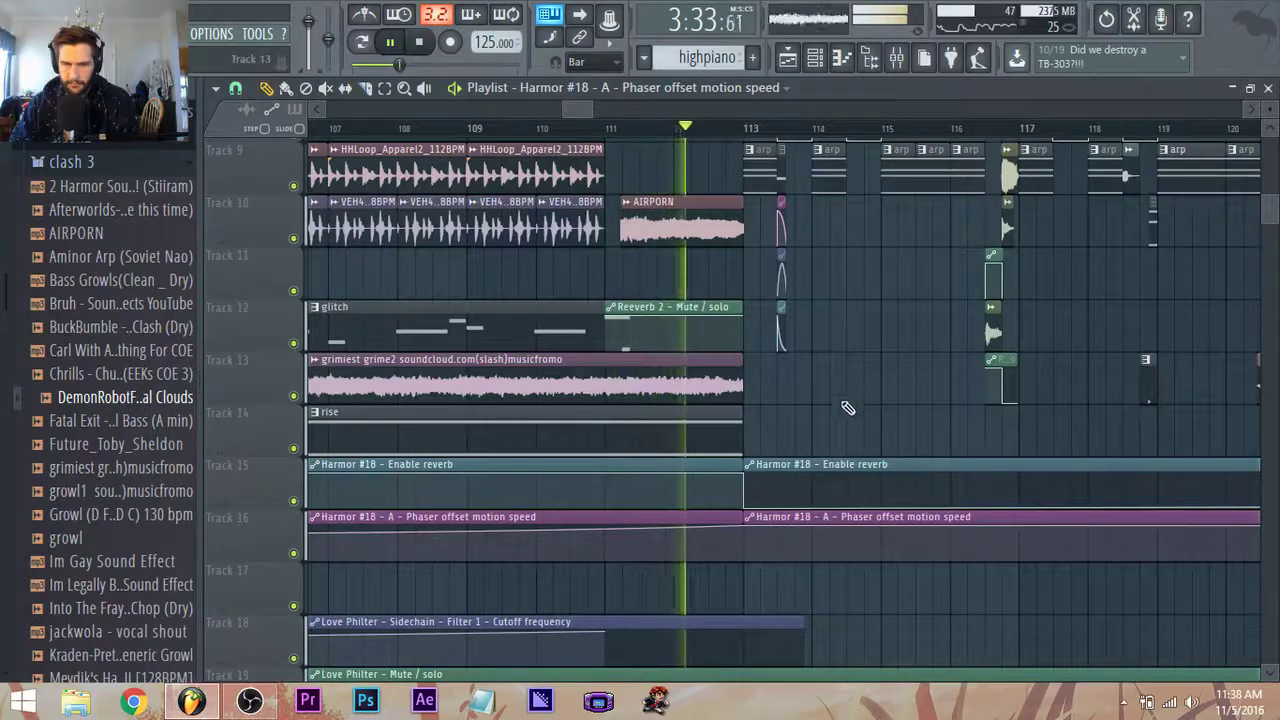
right_click(870, 485)
right_click(905, 537)
scroll(935, 555, down, 2)
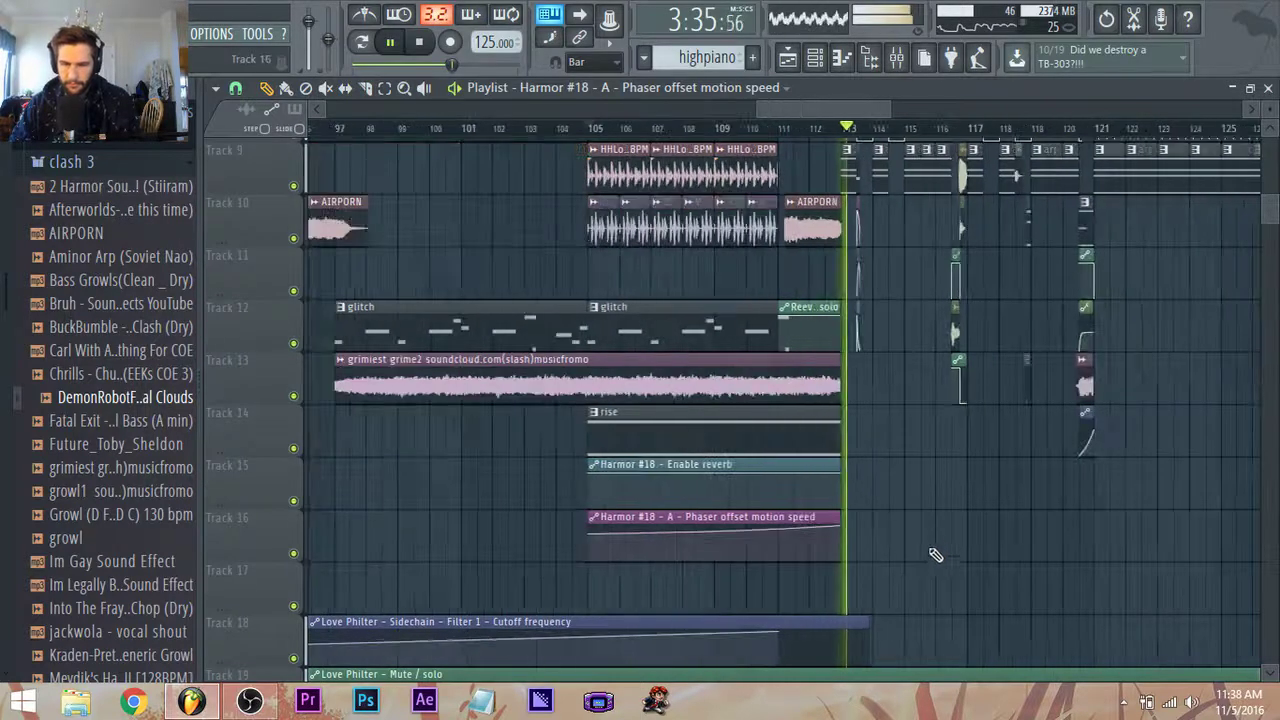
Stop playback and place a clip of the arp pattern on track 17 at bar 105.
scroll(935, 555, up, 3)
key(space)
click(848, 336)
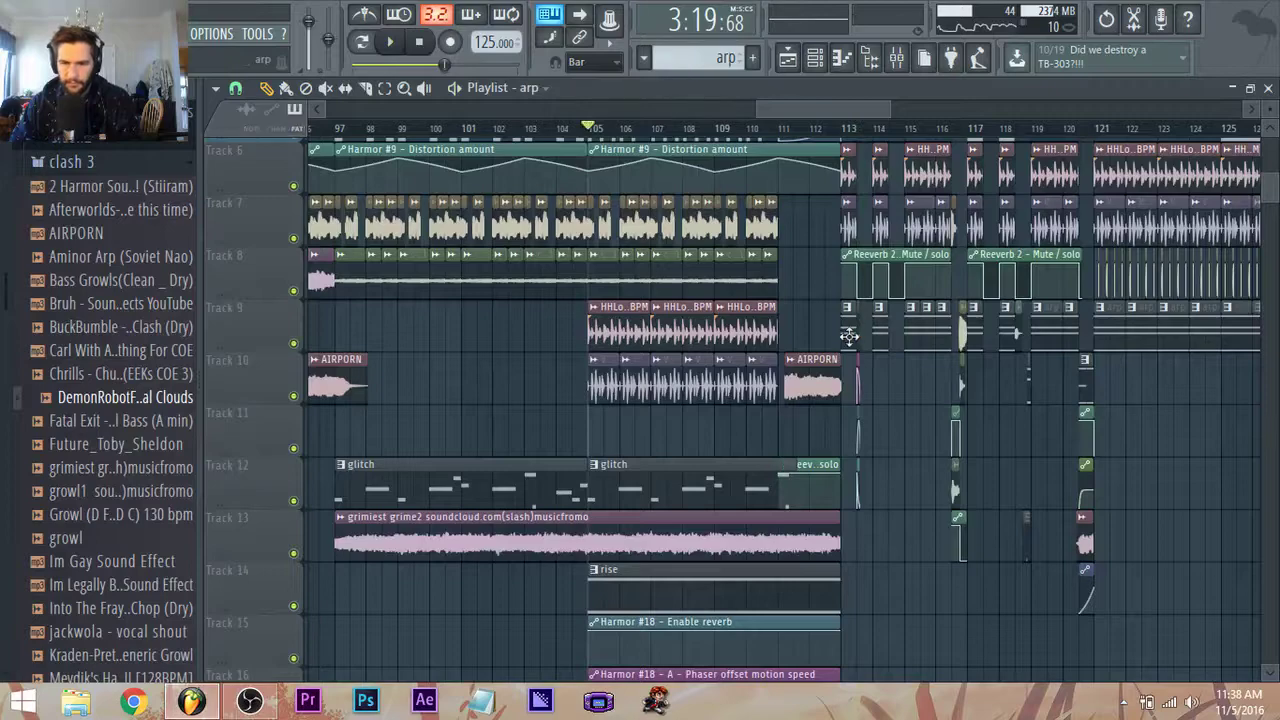
scroll(643, 546, down, 5)
scroll(632, 510, up, 1)
drag(635, 490, 560, 488)
scroll(594, 511, up, 1)
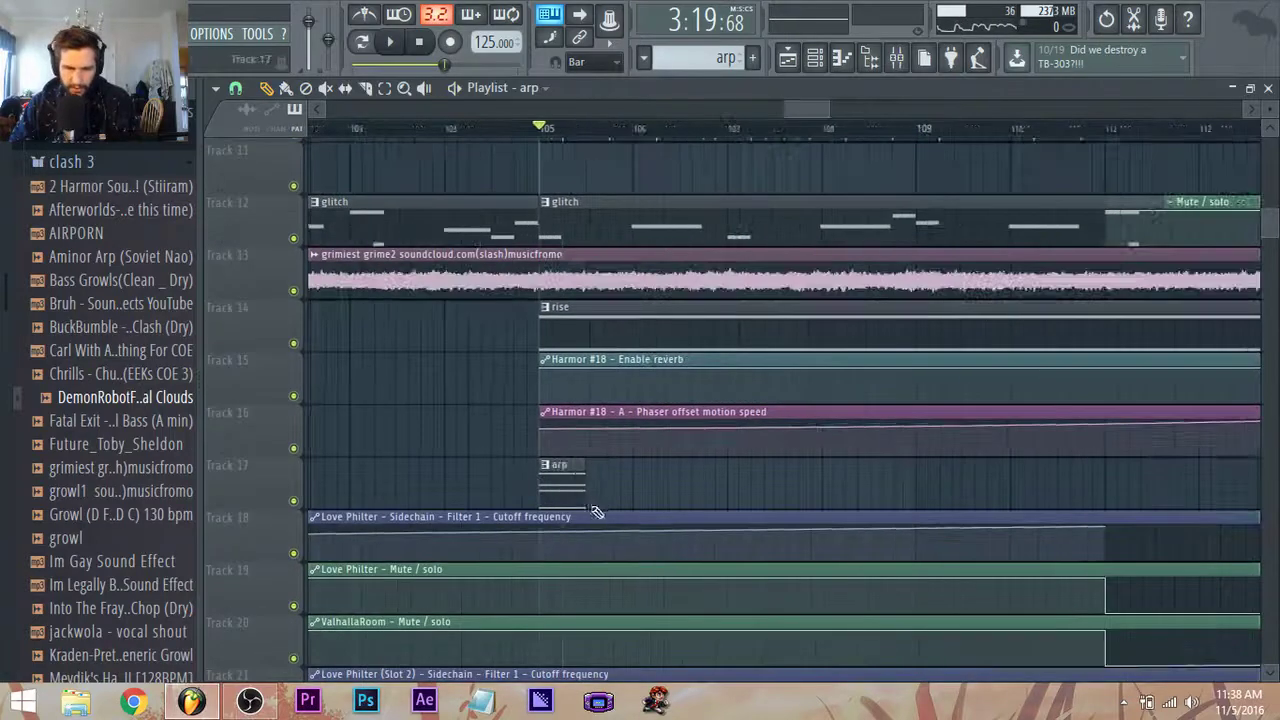
Make the arp clip on track 17 a unique pattern and extend it to bar 113.
right_click(548, 476)
click(621, 583)
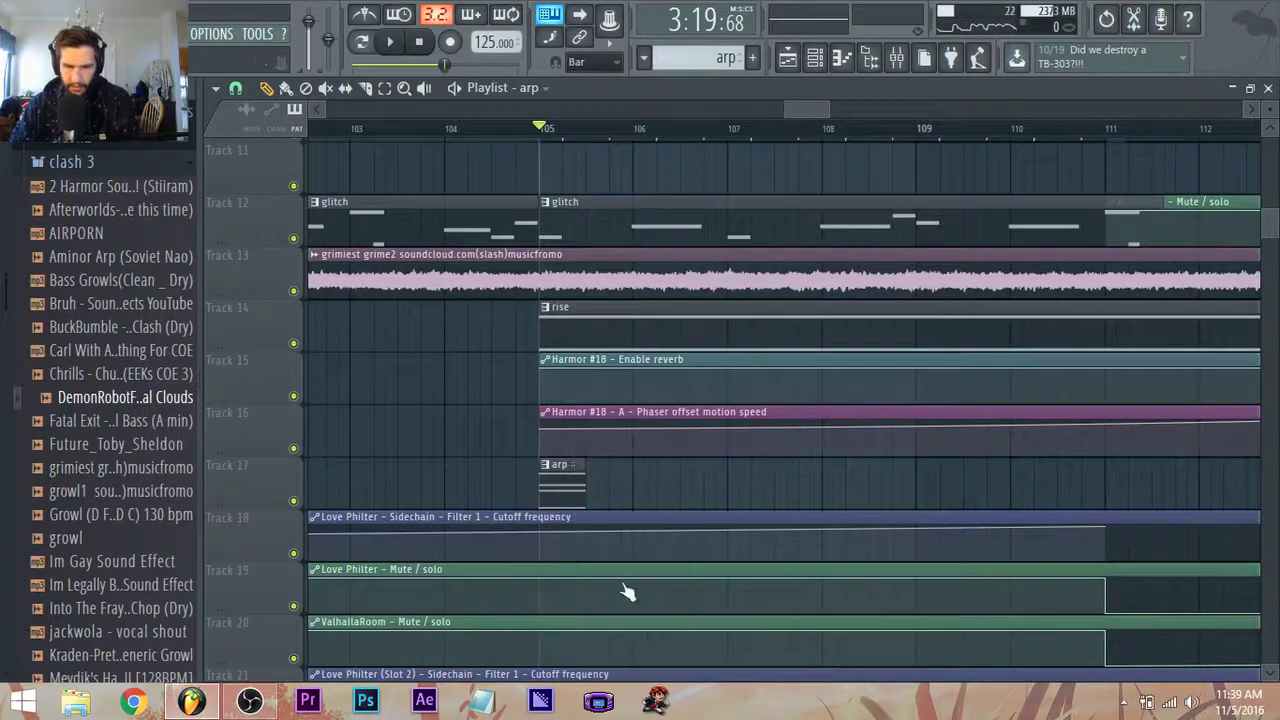
scroll(613, 505, down, 2)
drag(597, 485, 918, 461)
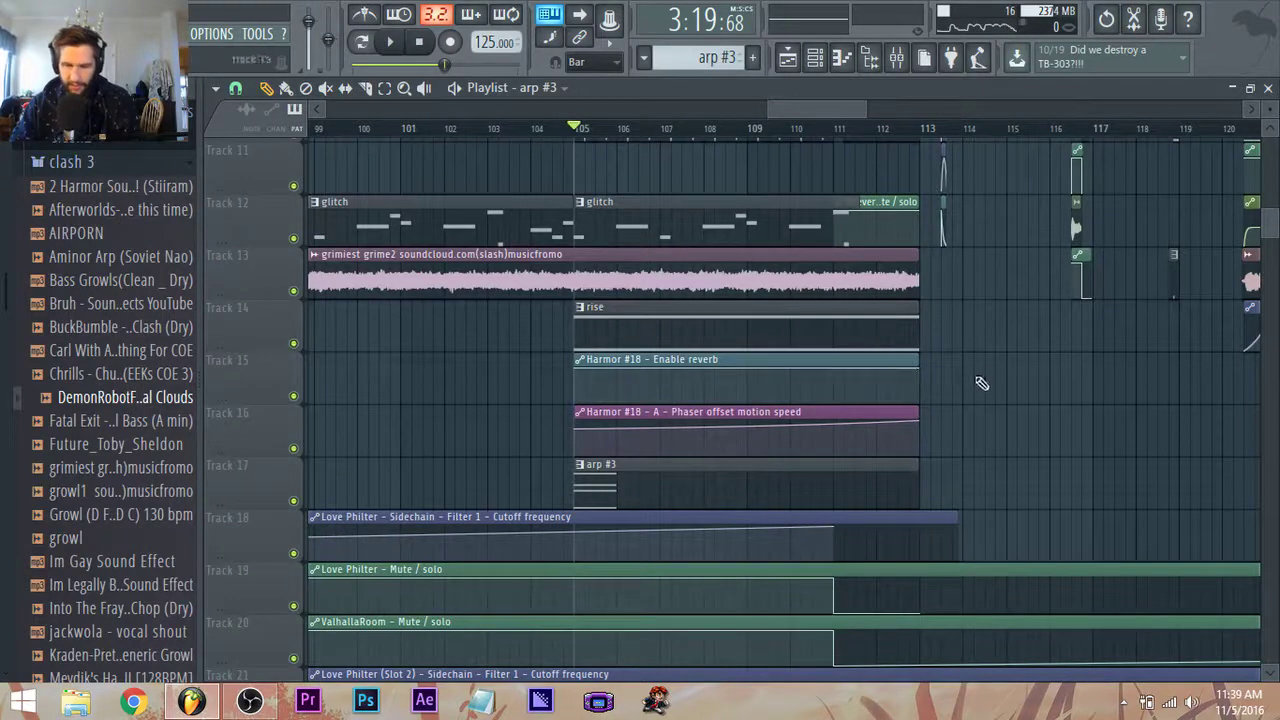
Open the track 17 arp clip in the piano roll, audition it in pattern mode and examine its Harmor #17 notes.
scroll(592, 477, up, 3)
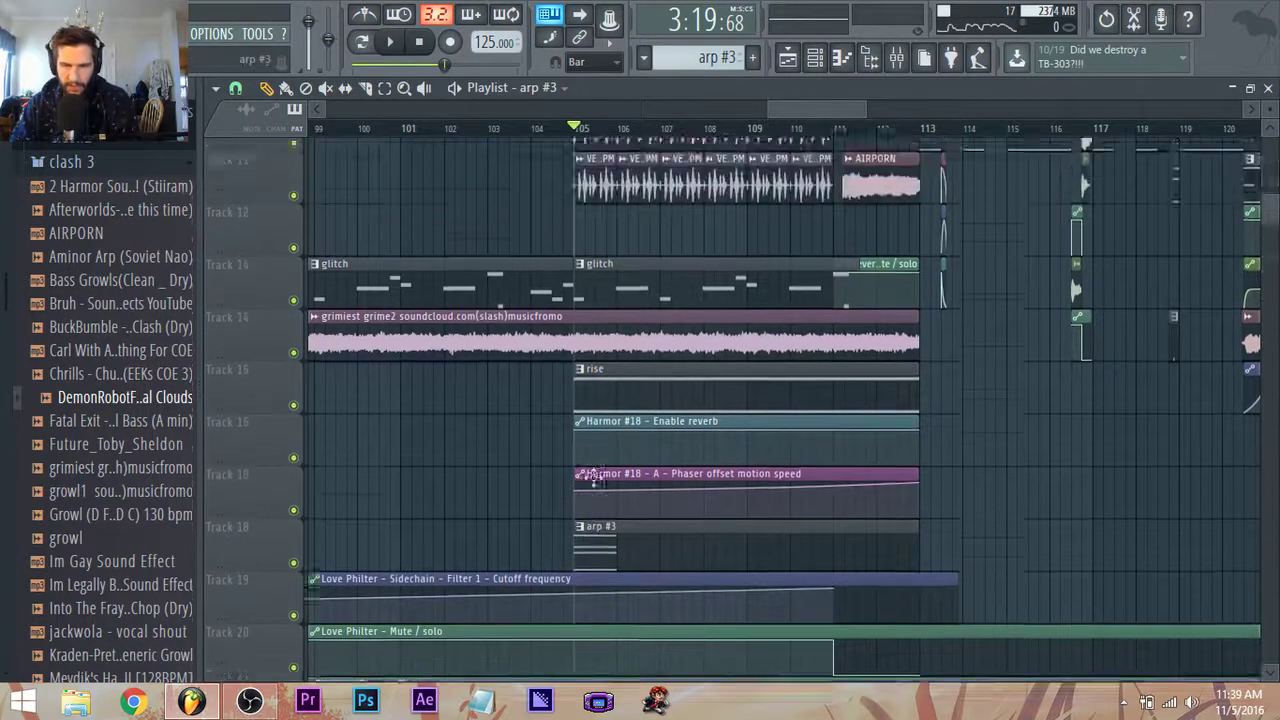
scroll(605, 440, down, 4)
double_click(611, 425)
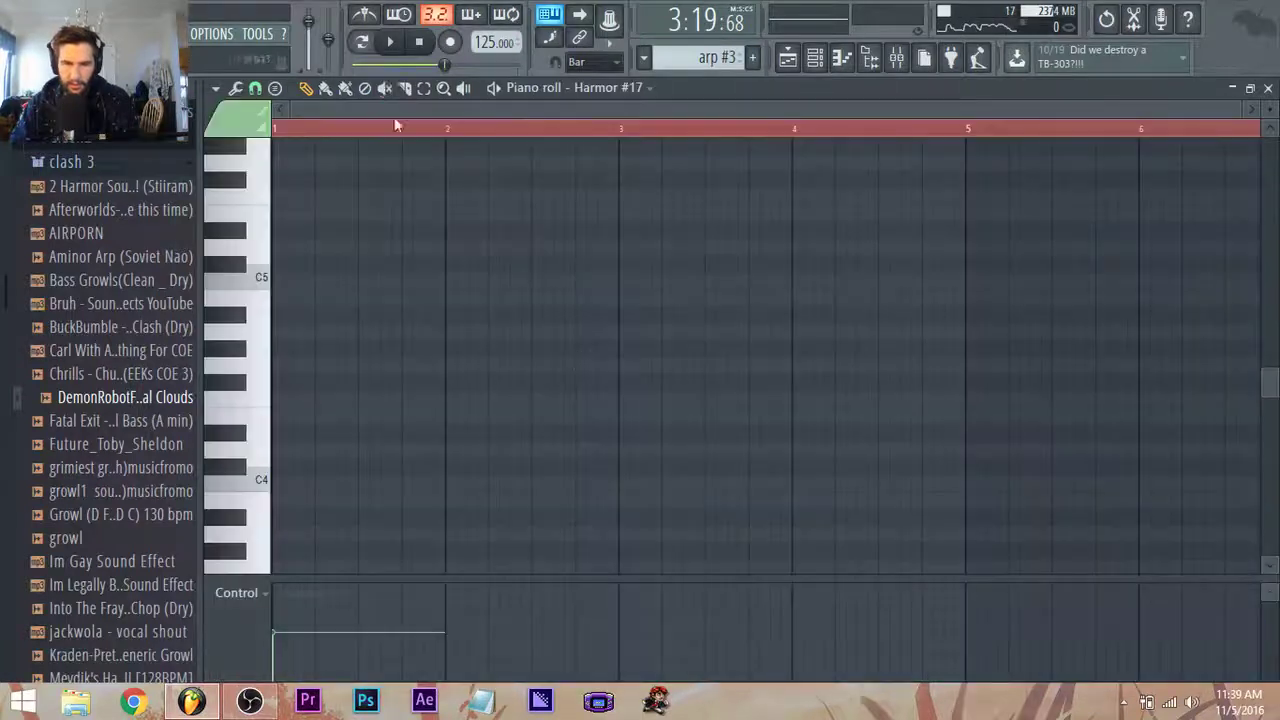
click(362, 41)
key(space)
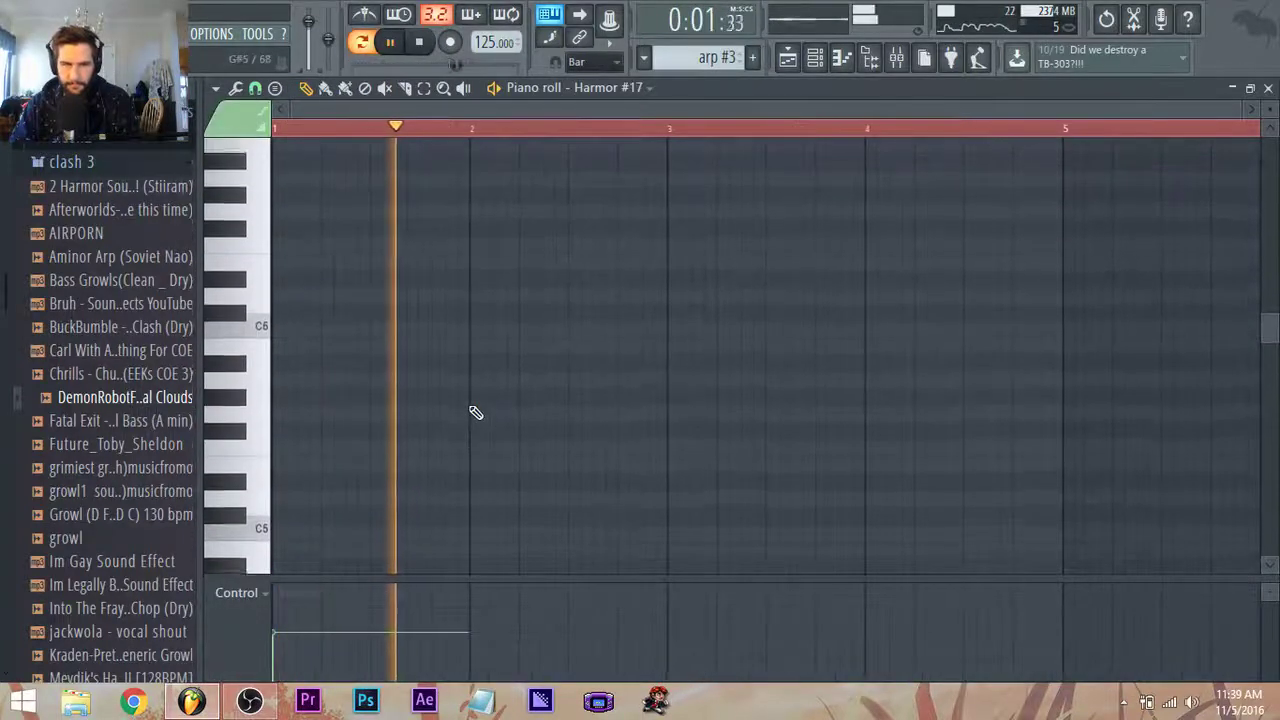
key(space)
scroll(460, 408, up, 8)
scroll(485, 490, down, 2)
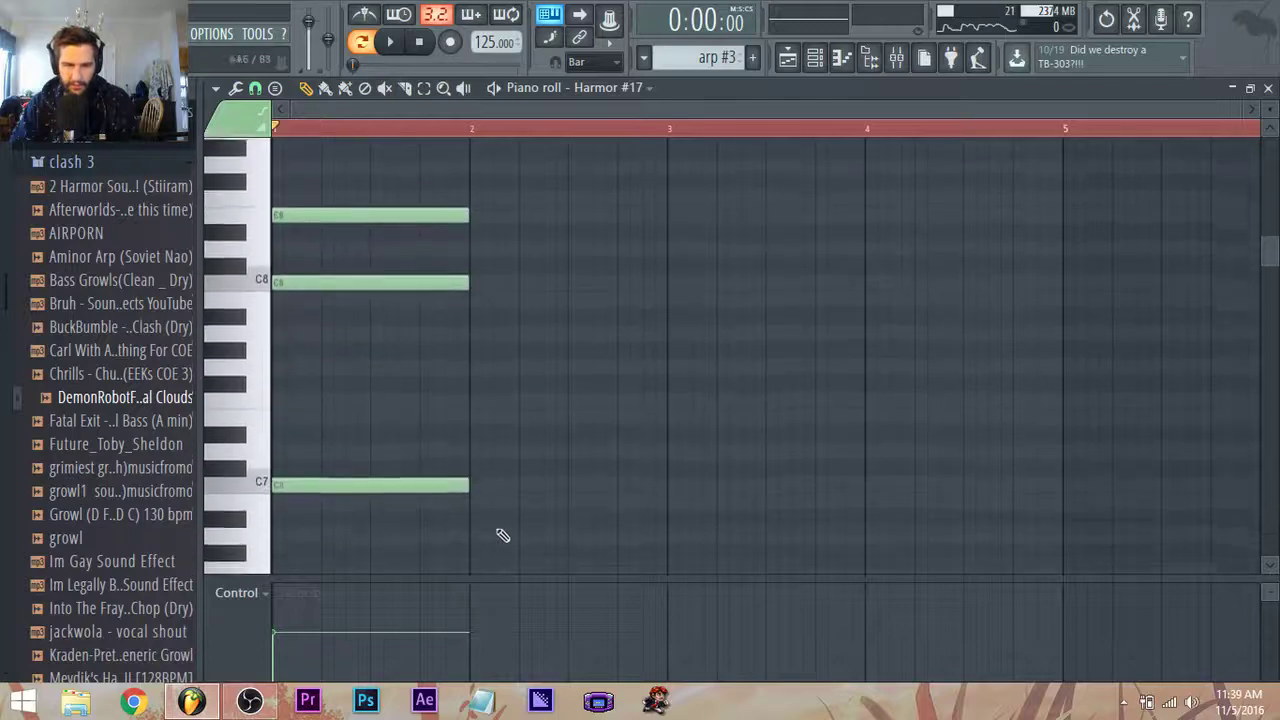
scroll(501, 535, up, 1)
drag(1270, 111, 1270, 128)
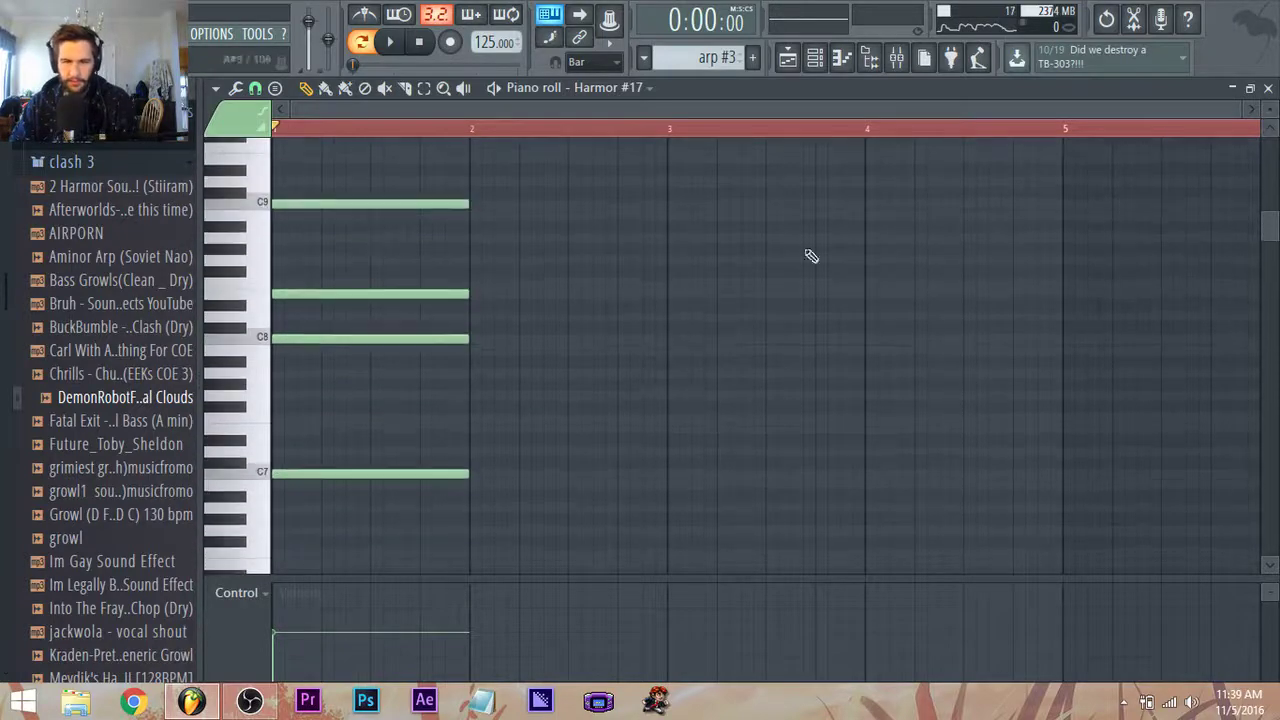
Lengthen all the Harmor #17 notes in the arp pattern to four bars, ending at bar 5, and audition them.
drag(434, 500, 958, 243)
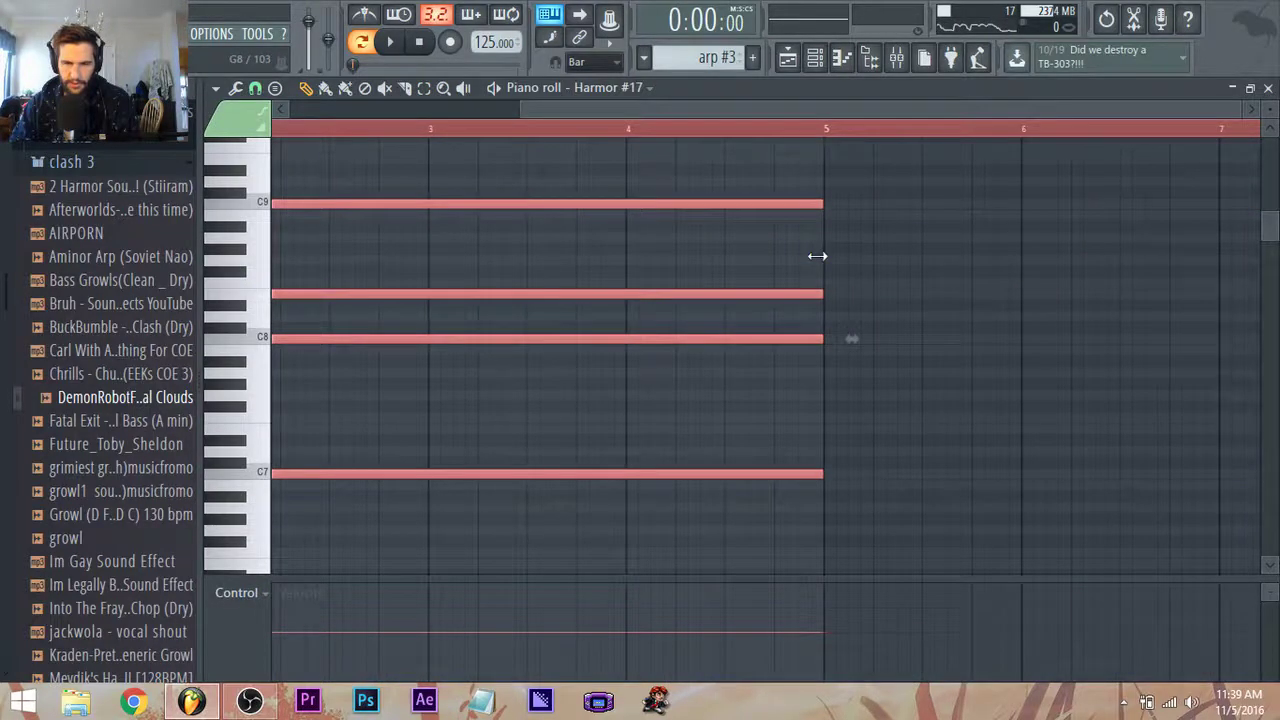
scroll(820, 262, down, 2)
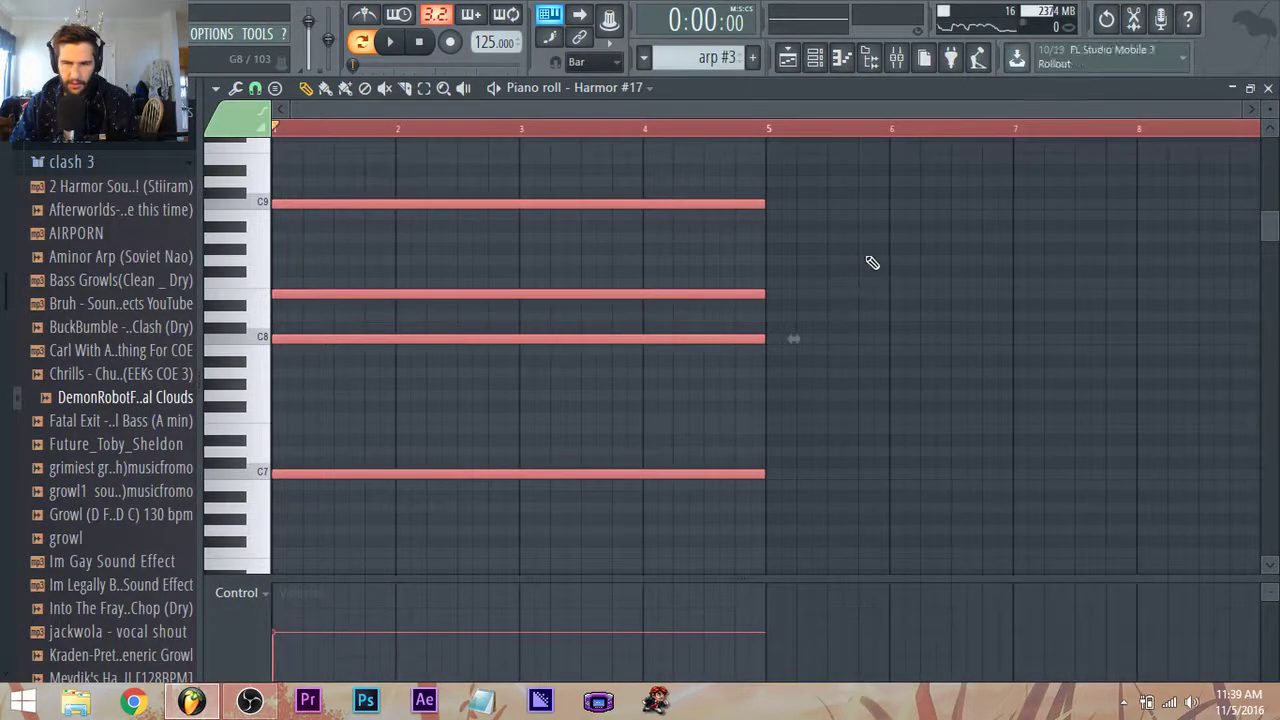
scroll(330, 425, up, 1)
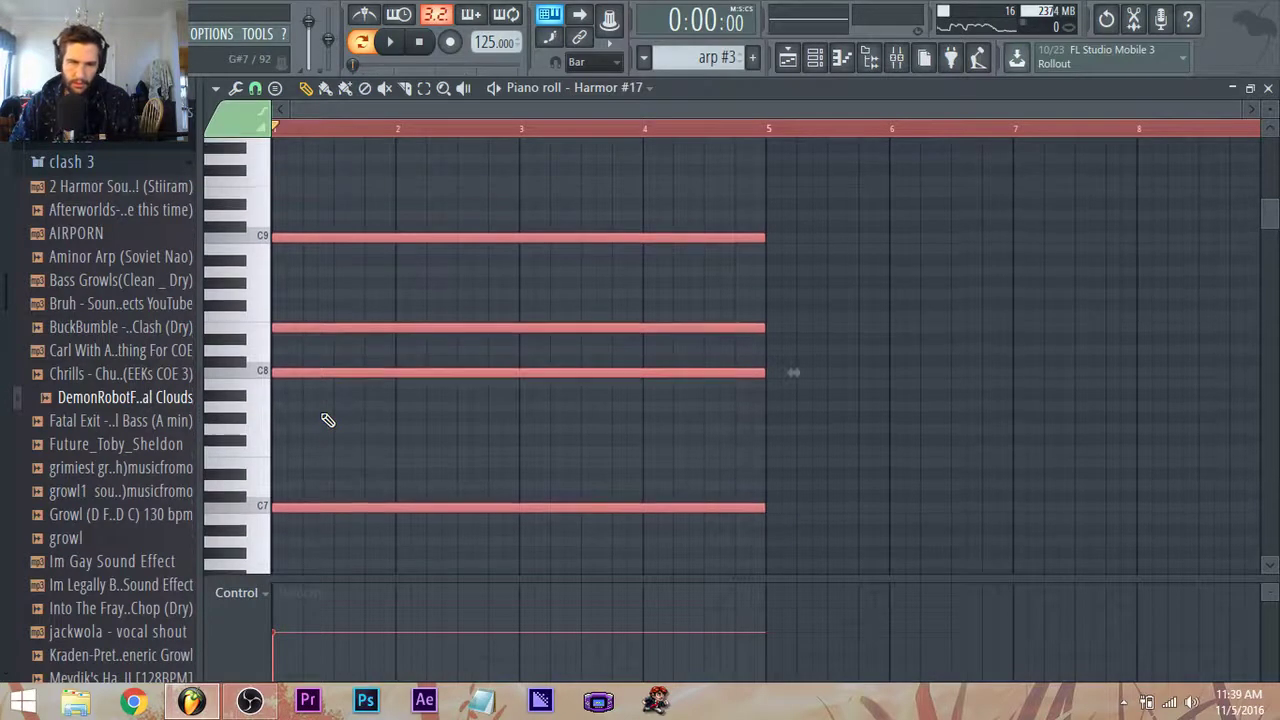
click(391, 45)
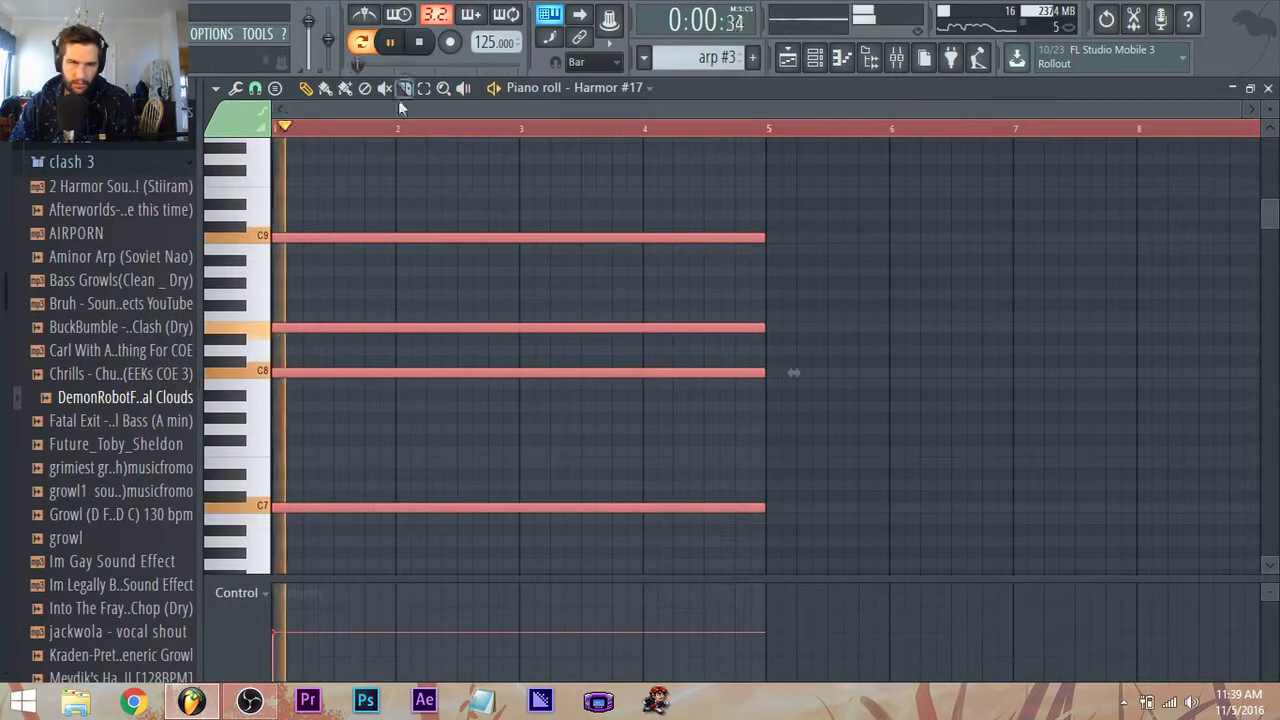
scroll(346, 206, up, 2)
click(363, 221)
key(space)
Add a C10 note starting at 1:01:00 with a duration of 4:00:00 and play the pattern.
scroll(335, 280, up, 3)
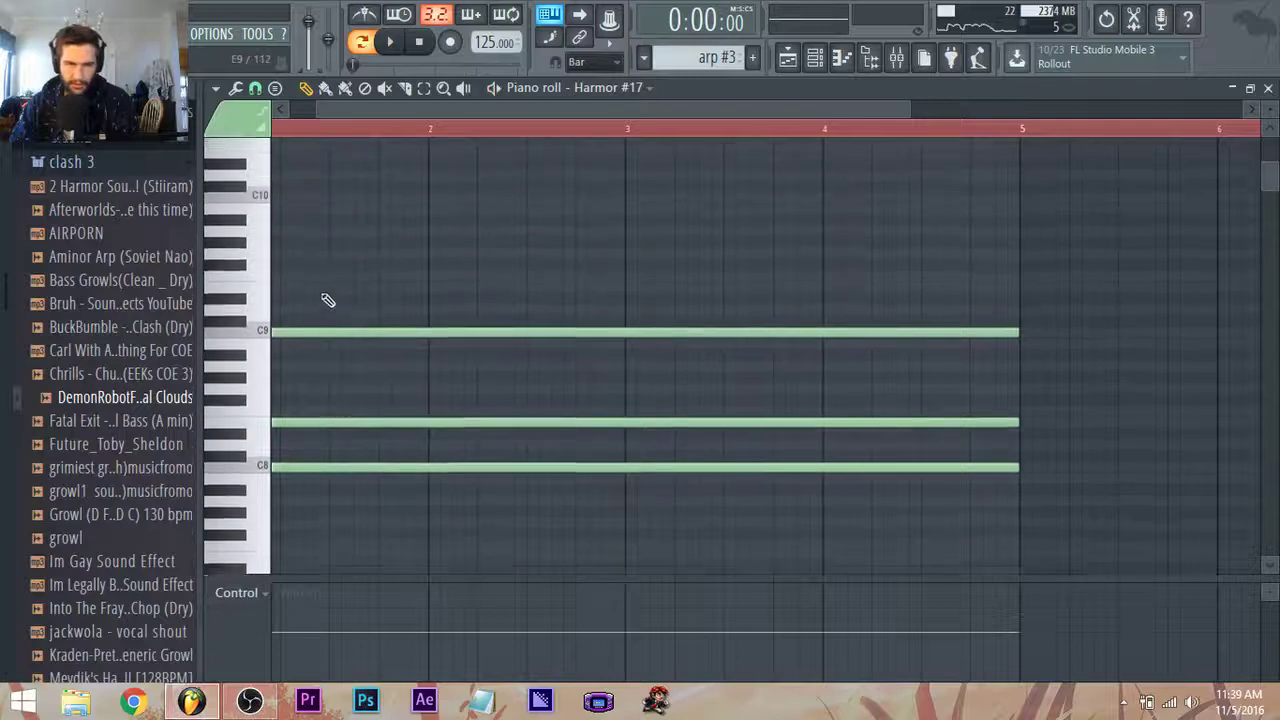
click(283, 203)
scroll(286, 221, down, 2)
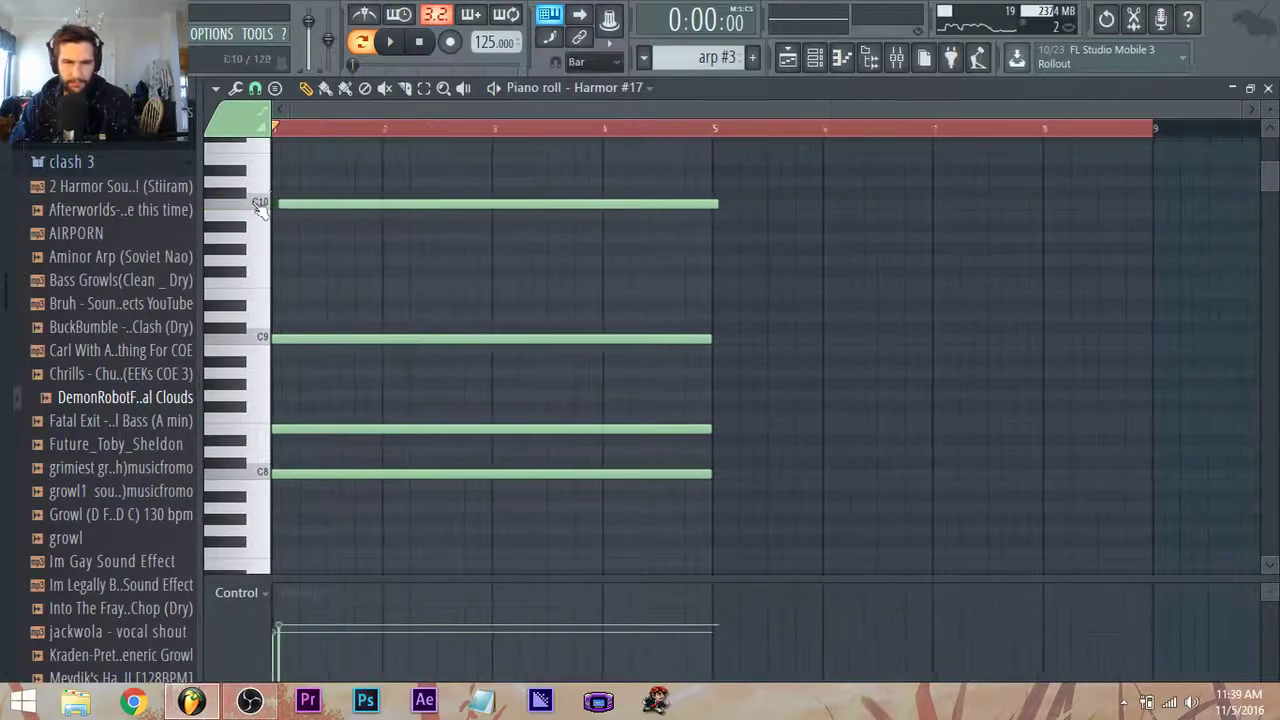
double_click(286, 203)
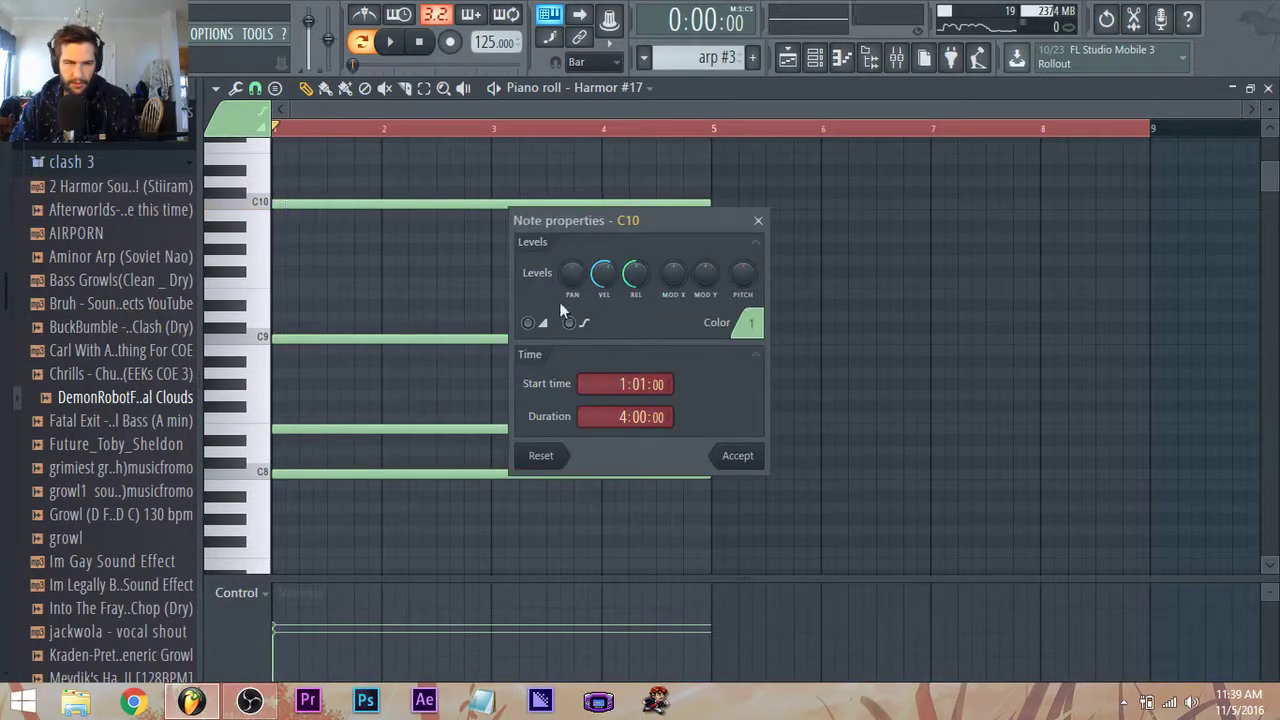
click(738, 457)
key(space)
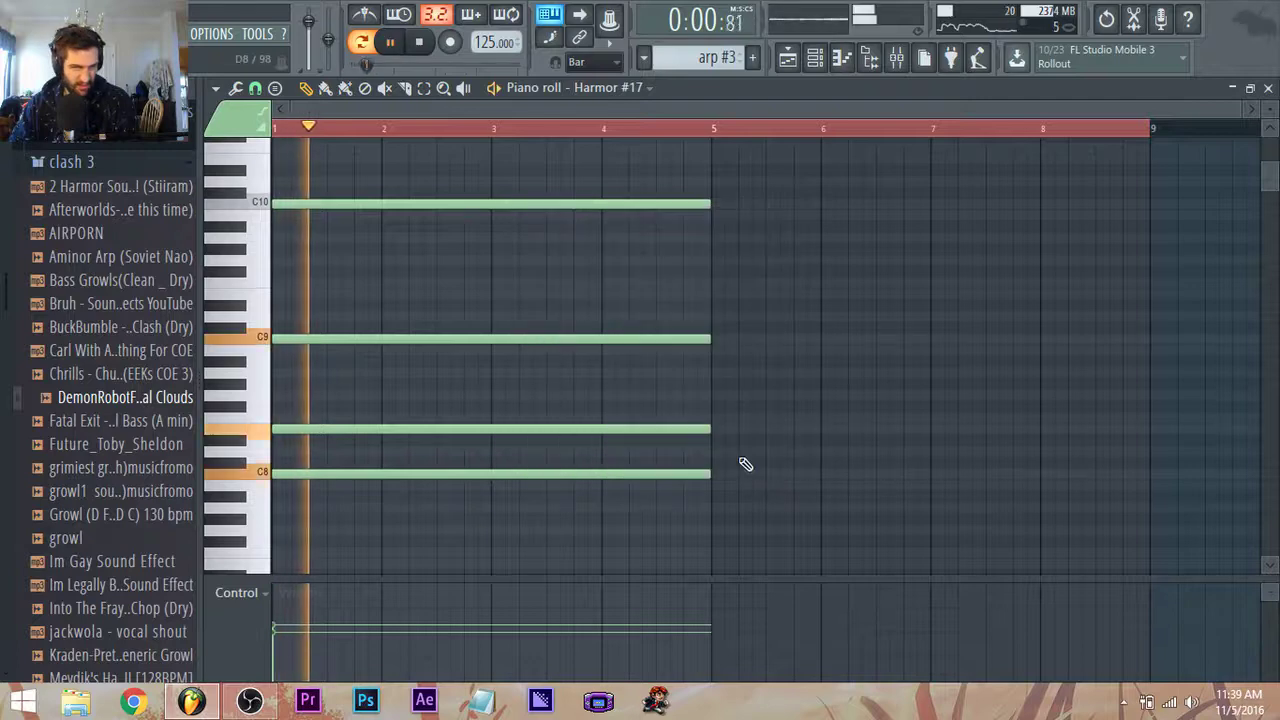
Raise the velocity of the lower notes to match the C10 note and audition the pattern.
scroll(520, 257, up, 2)
mouse_move(1270, 109)
mouse_down()
mouse_move(1270, 97)
mouse_move(1270, 125)
mouse_move(1270, 101)
mouse_up()
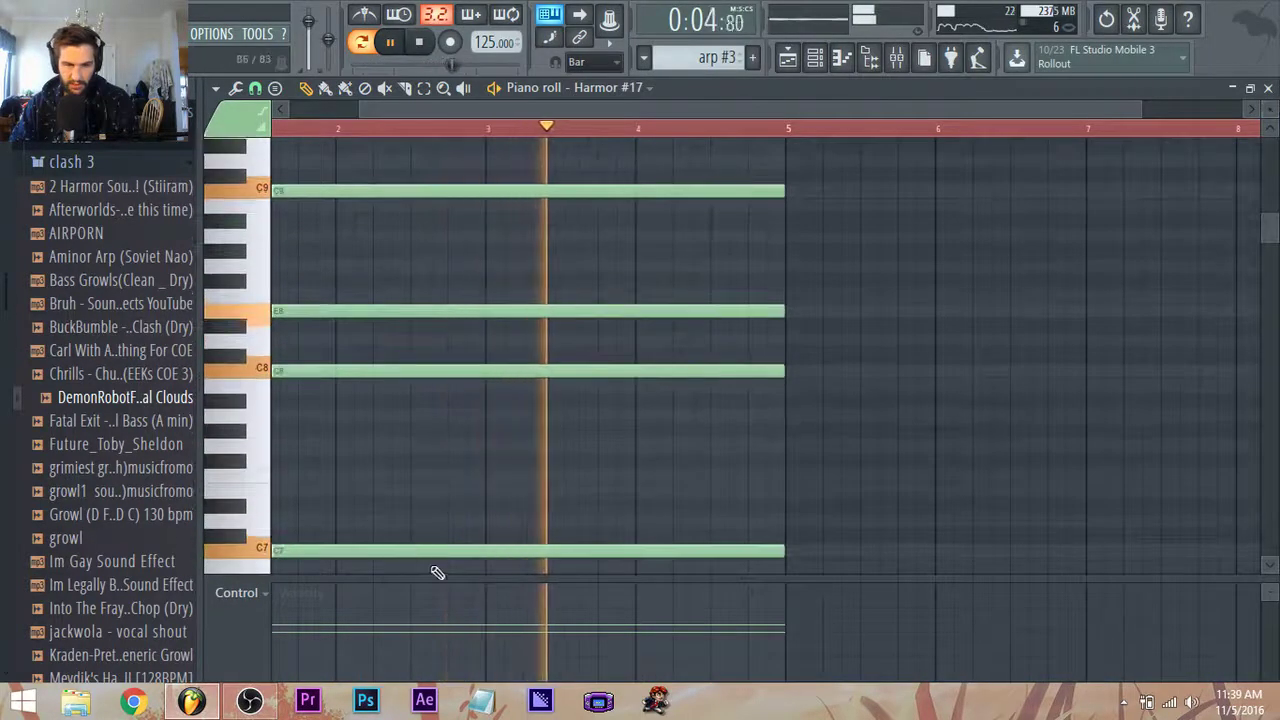
scroll(402, 597, down, 1)
click(281, 632)
mouse_move(281, 632)
mouse_down()
mouse_move(286, 611)
mouse_move(283, 628)
mouse_up()
key(space)
key(space)
key(space)
key(space)
key(space)
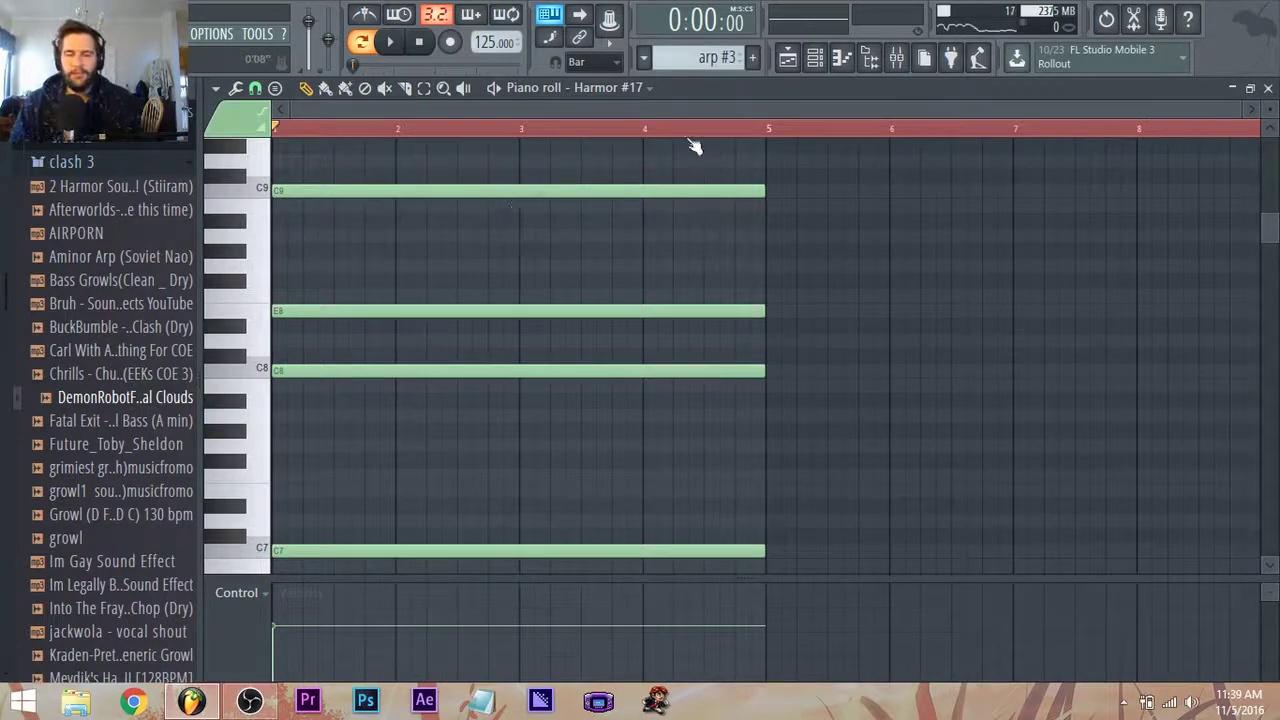
Delete the E8 and C8 notes from the arp pattern and play it back.
right_click(365, 310)
right_click(338, 370)
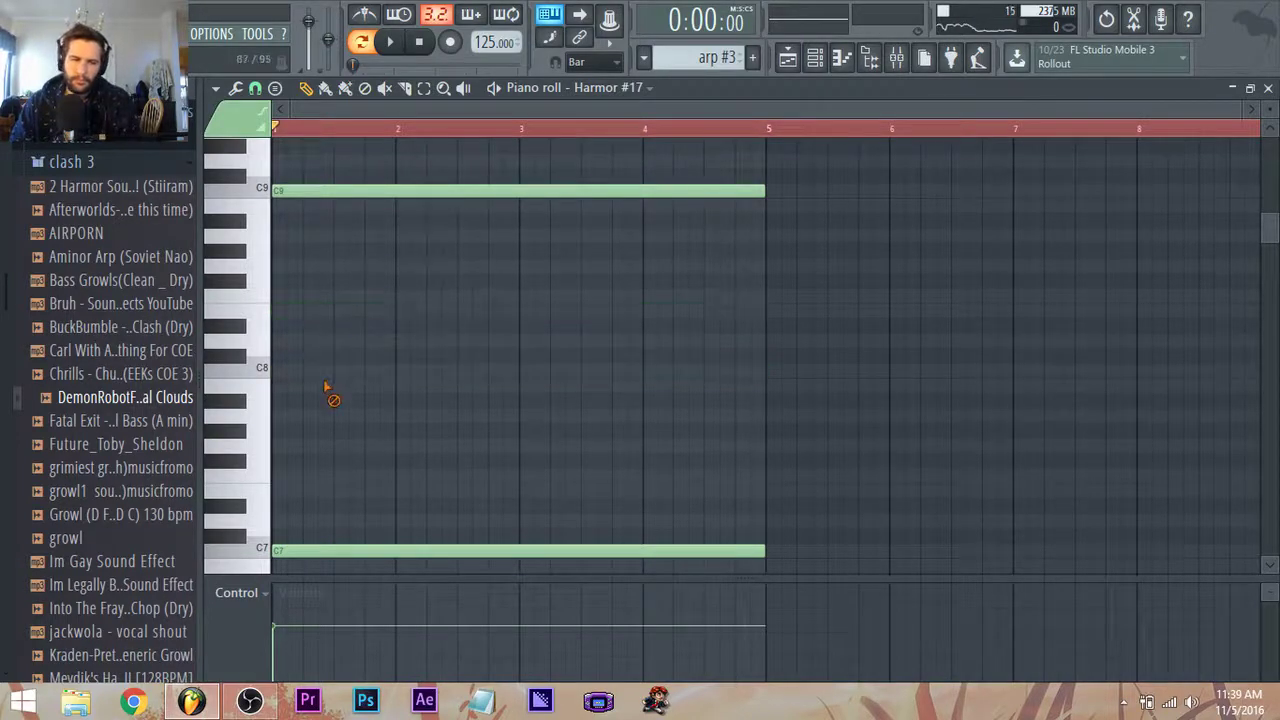
key(space)
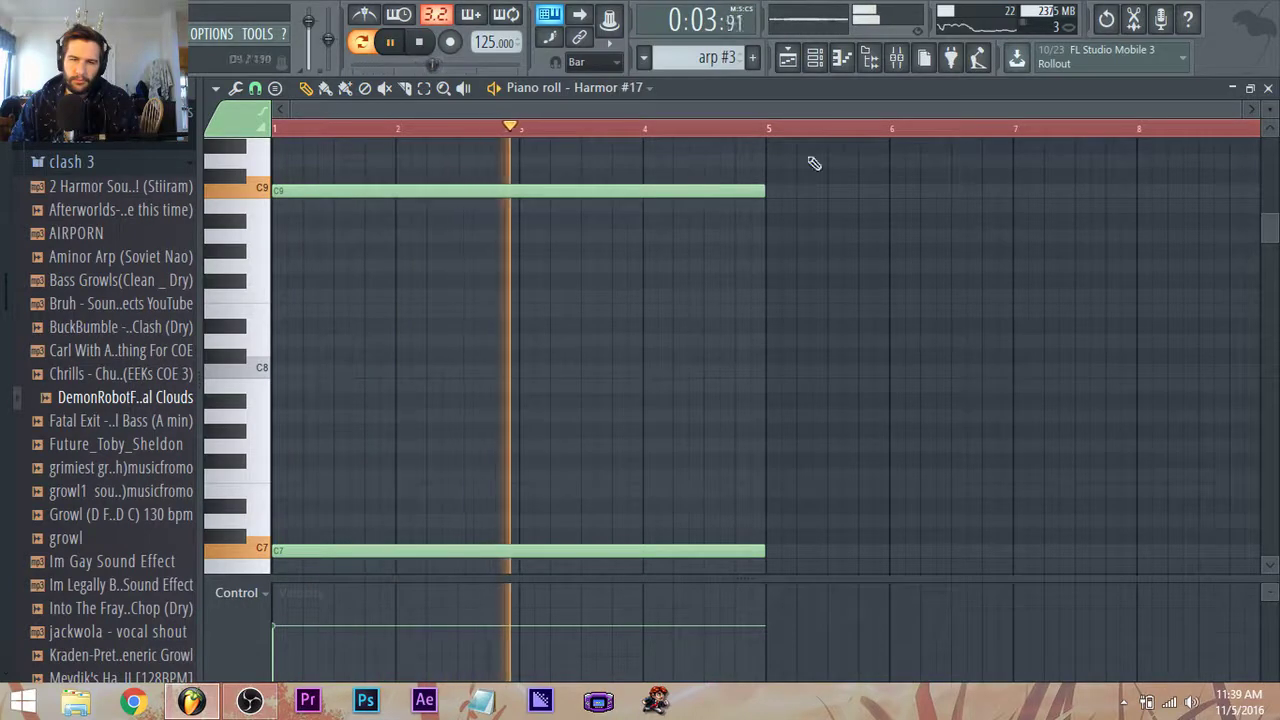
Open Harmor #17 from the channel rack and examine its arpeggiator and polyphony settings.
click(815, 57)
click(355, 596)
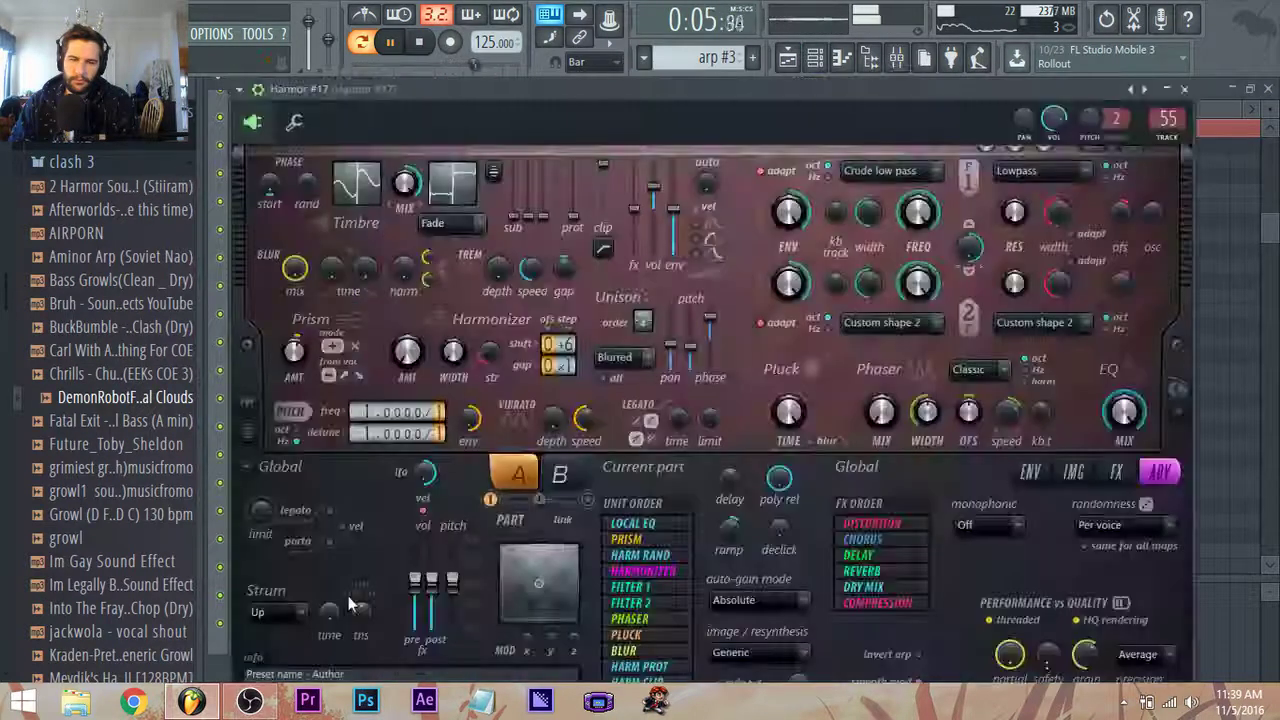
click(296, 121)
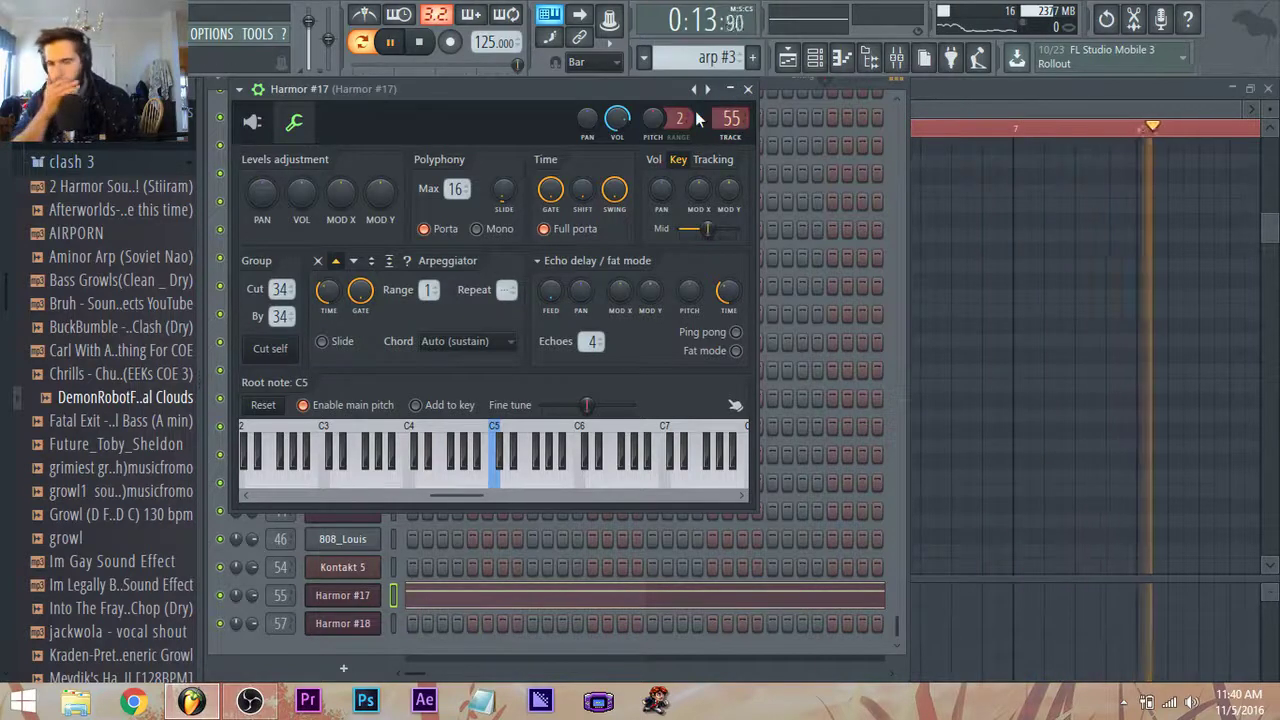
Show the playlist and play the arrangement in song mode from bar 105.
key(l)
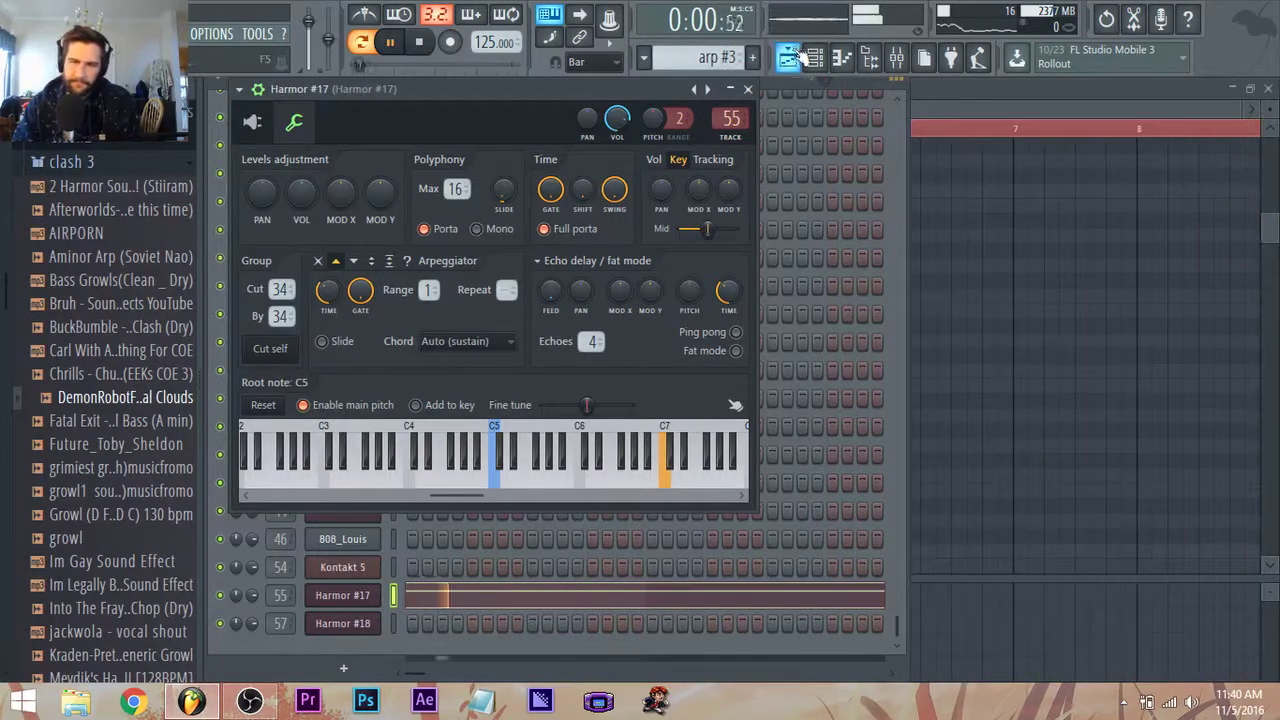
click(789, 58)
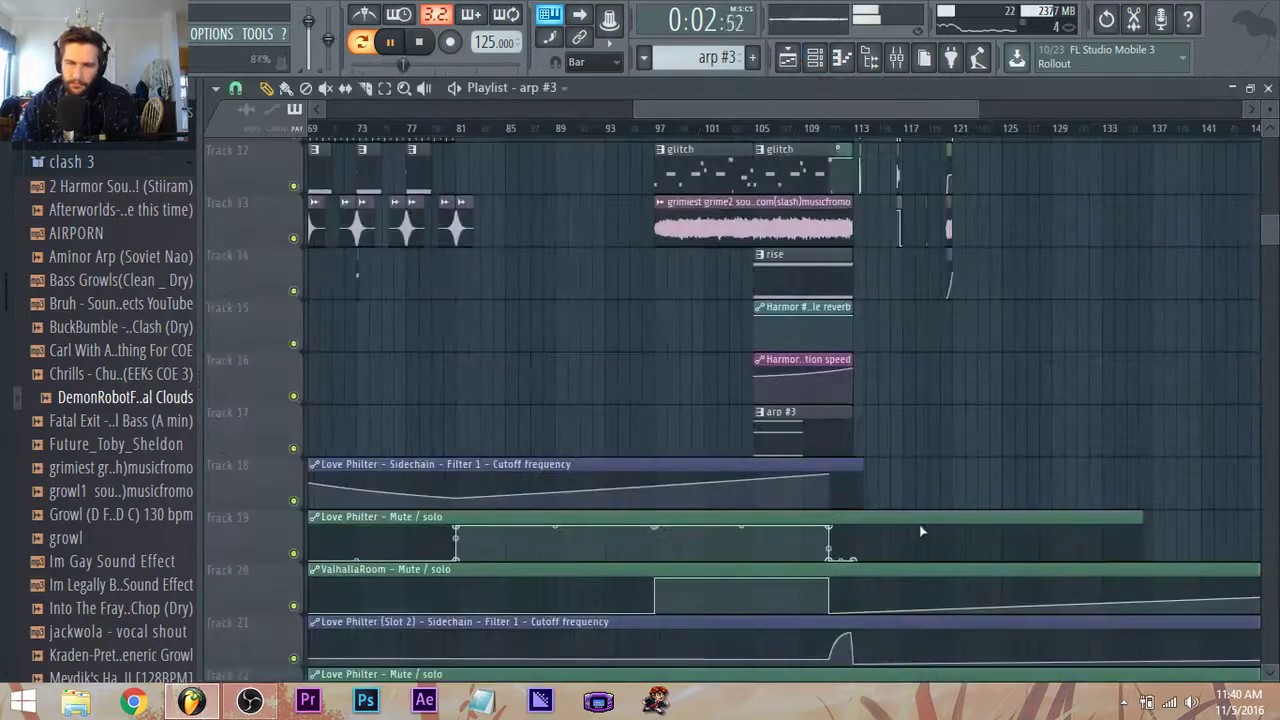
scroll(724, 456, up, 3)
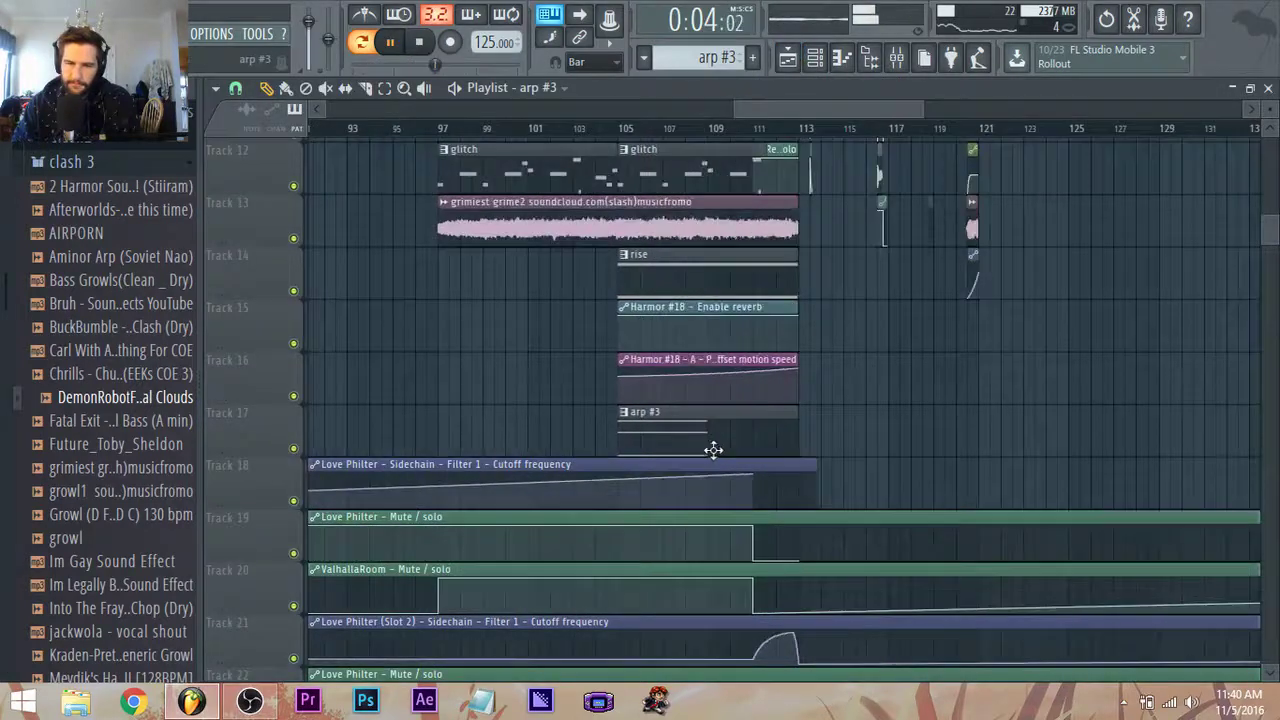
click(620, 129)
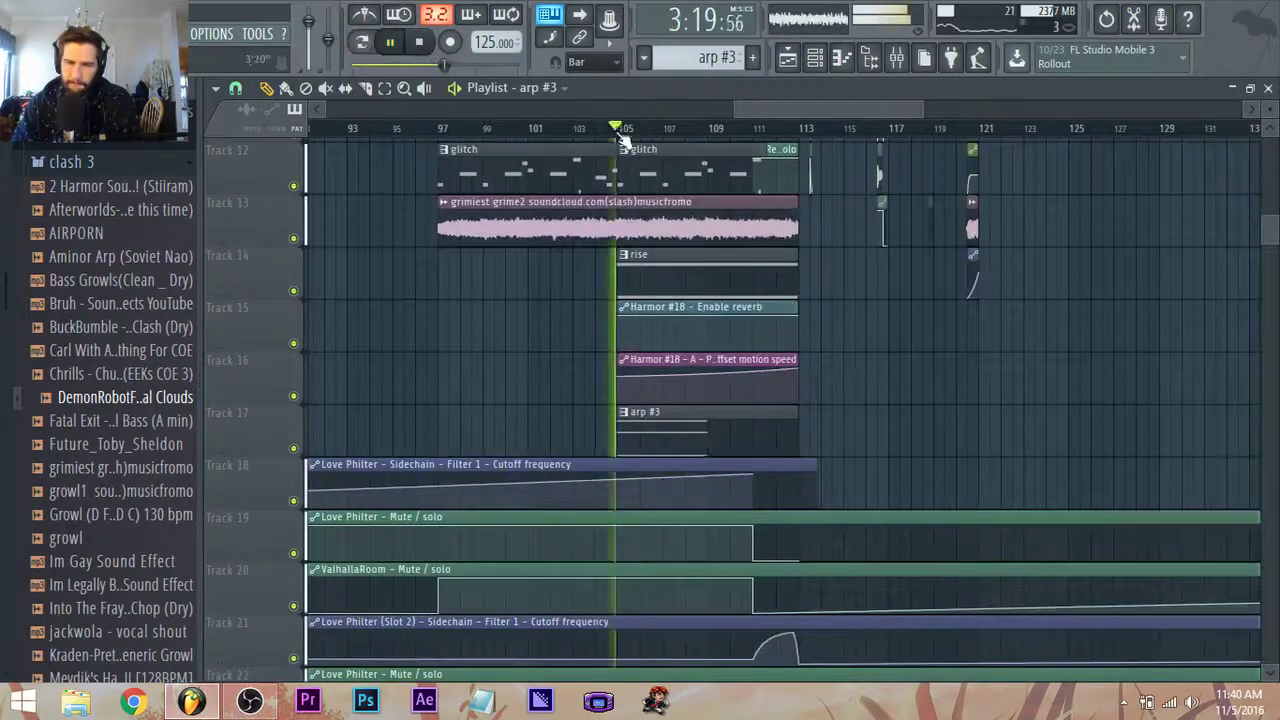
Reopen the track 17 arp clip in the piano roll in pattern mode, delete its C9 note and stop playback.
double_click(699, 435)
key(l)
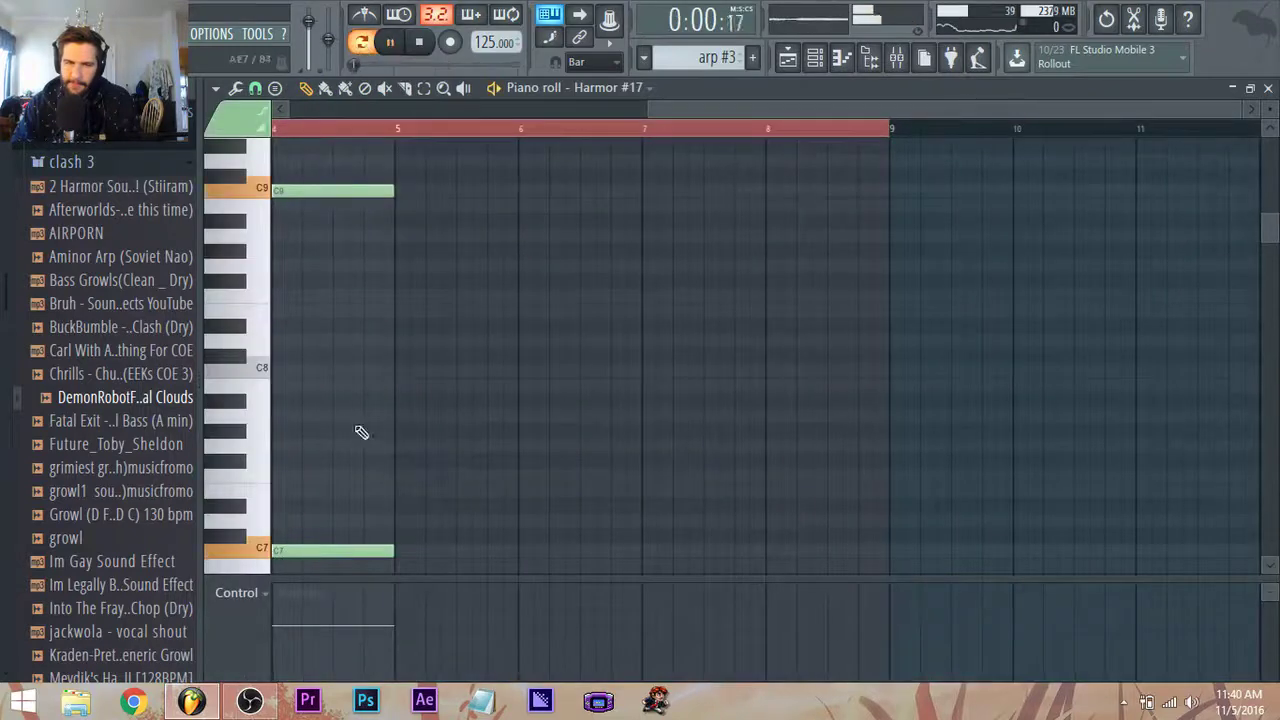
scroll(563, 537, up, 3)
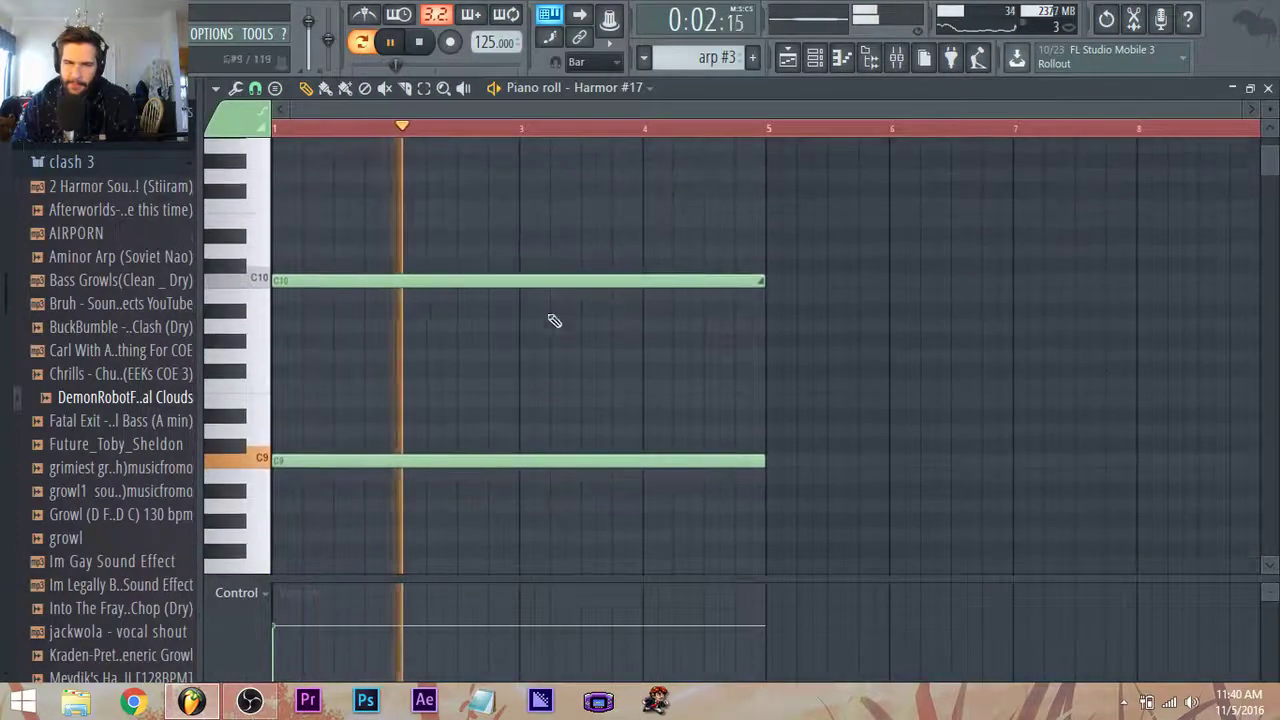
scroll(296, 495, up, 2)
scroll(500, 475, down, 2)
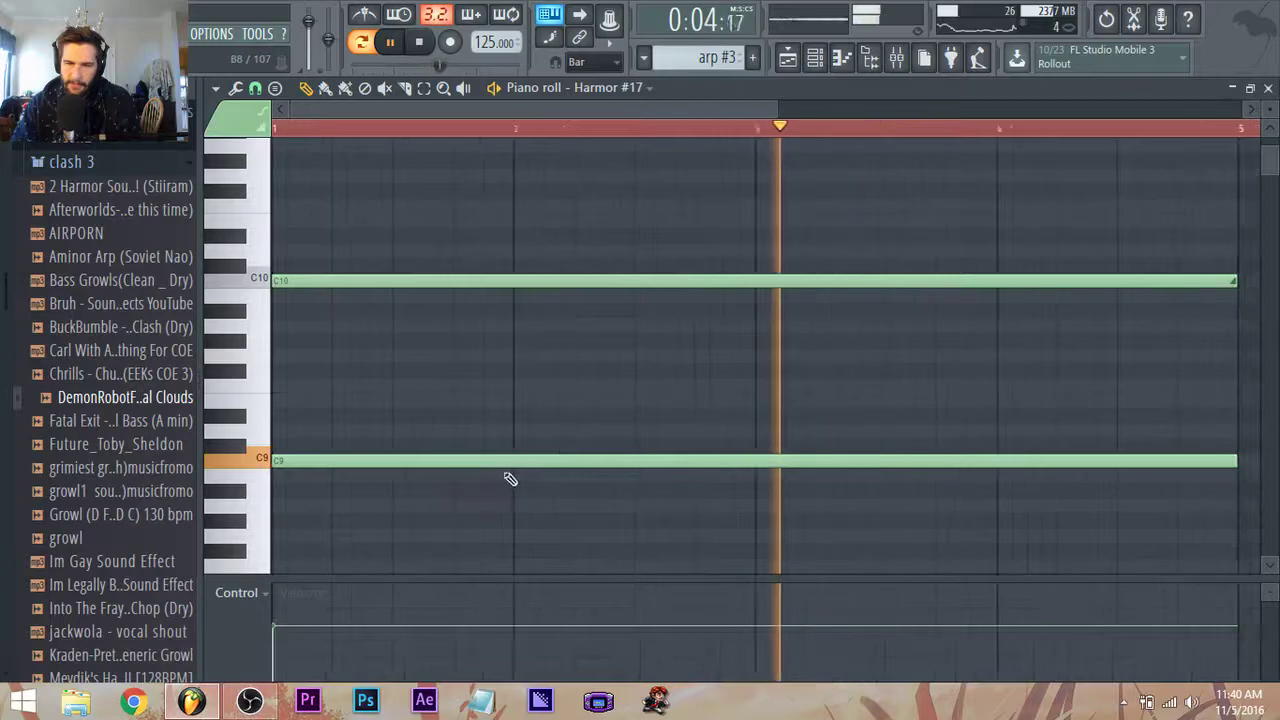
right_click(445, 458)
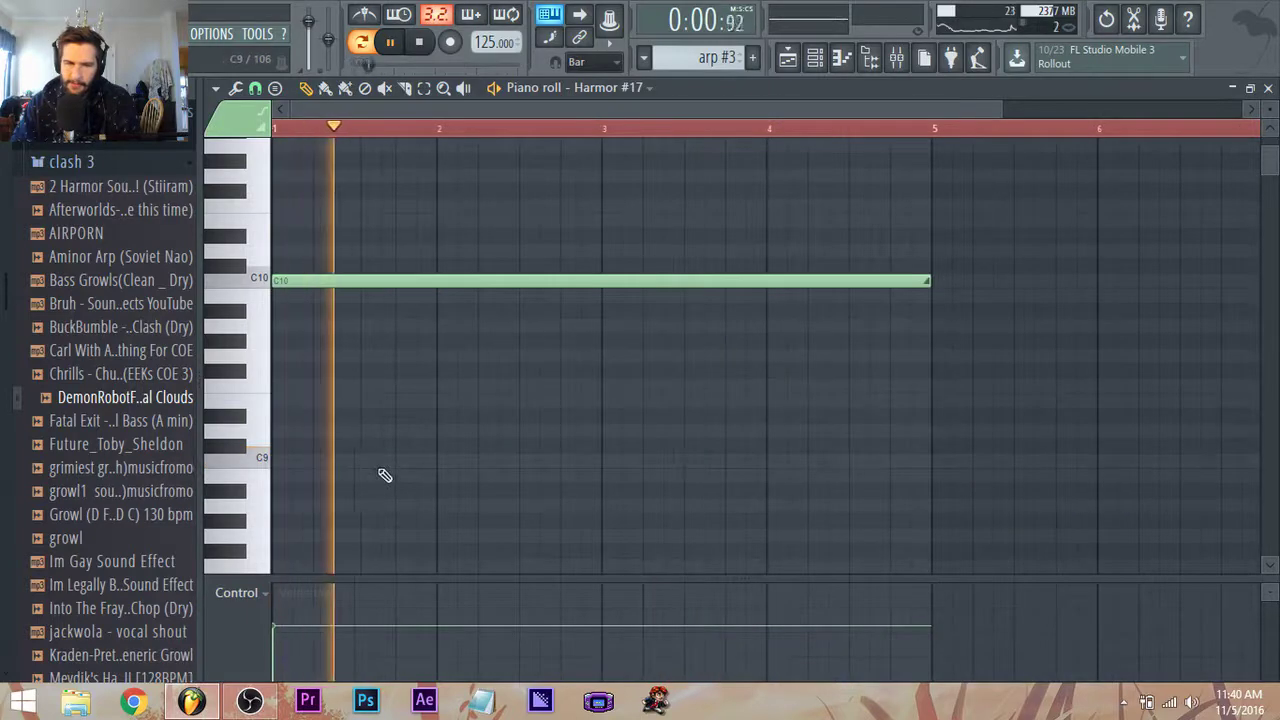
key(space)
Display Harmor #17's volume envelope and examine it while the pattern plays.
key(F6)
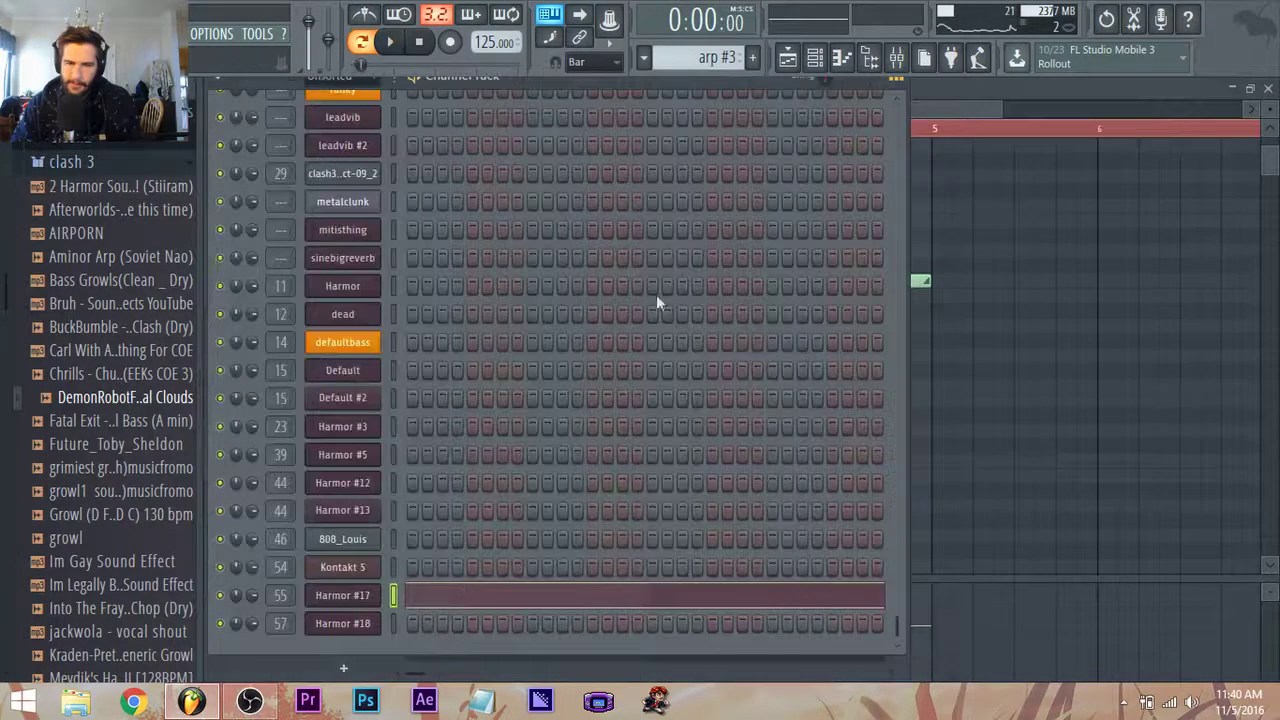
click(365, 603)
click(255, 123)
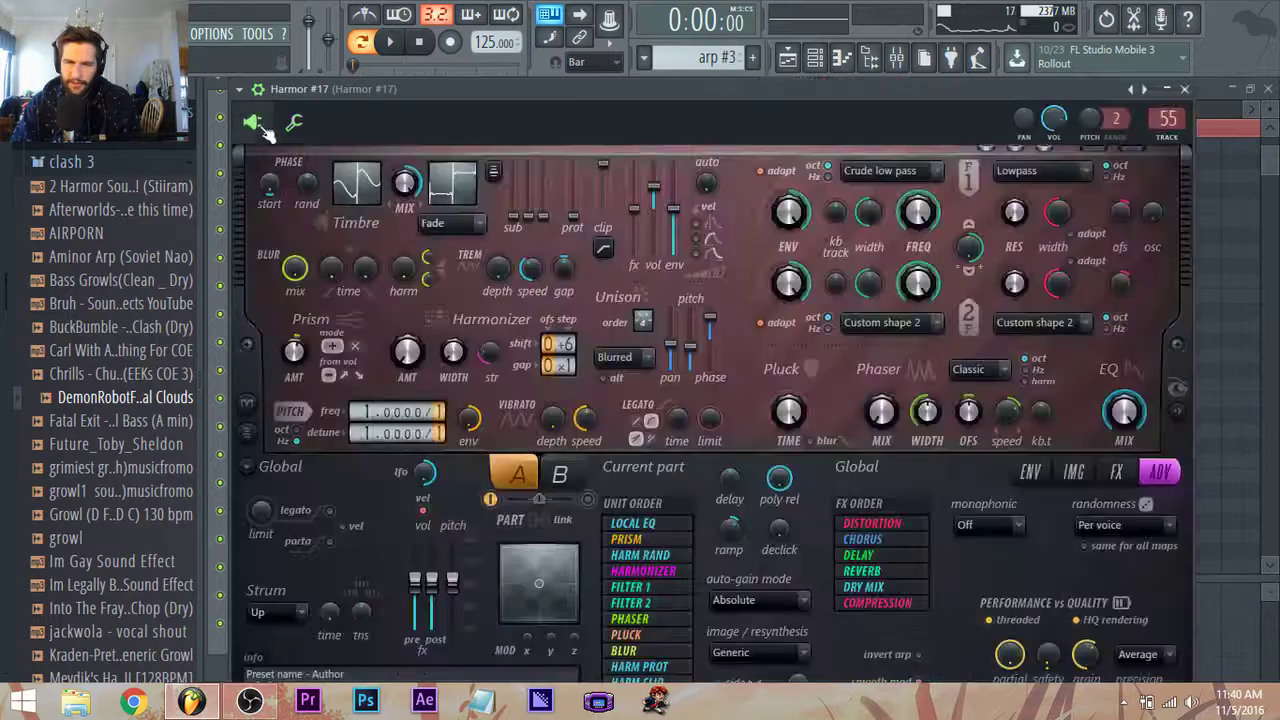
click(1032, 474)
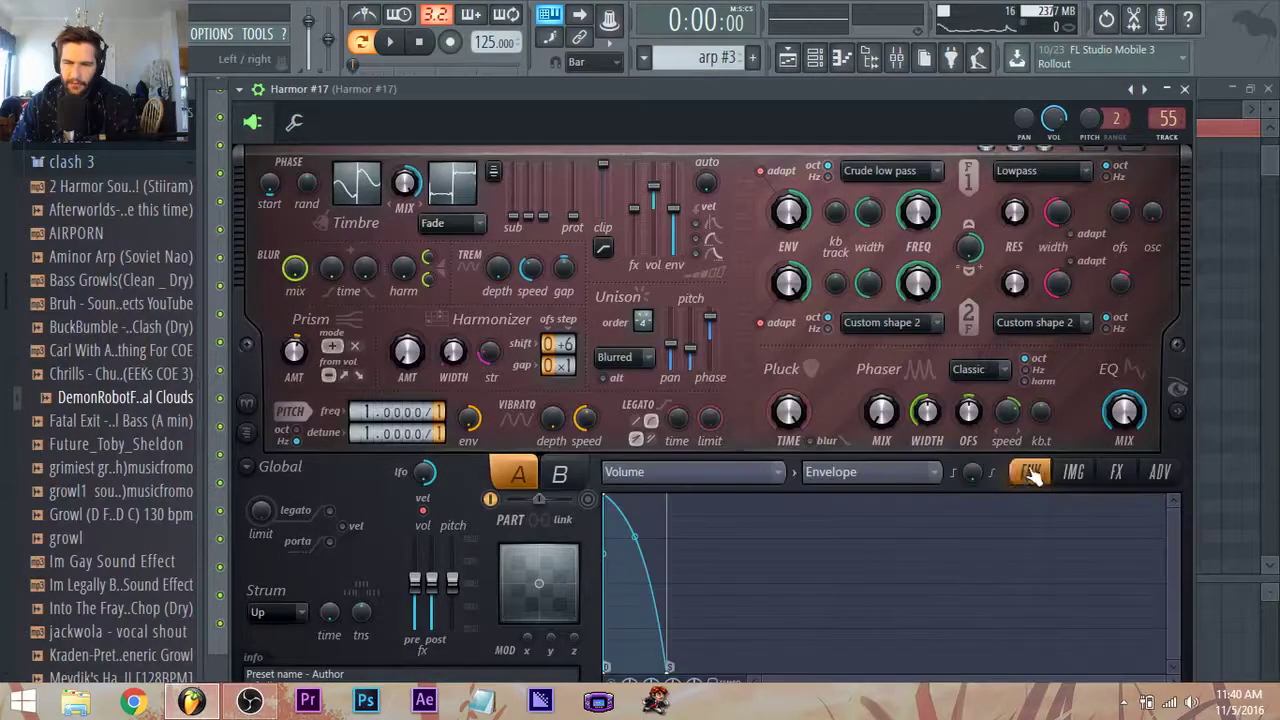
right_click(596, 424)
drag(651, 96, 649, 80)
key(space)
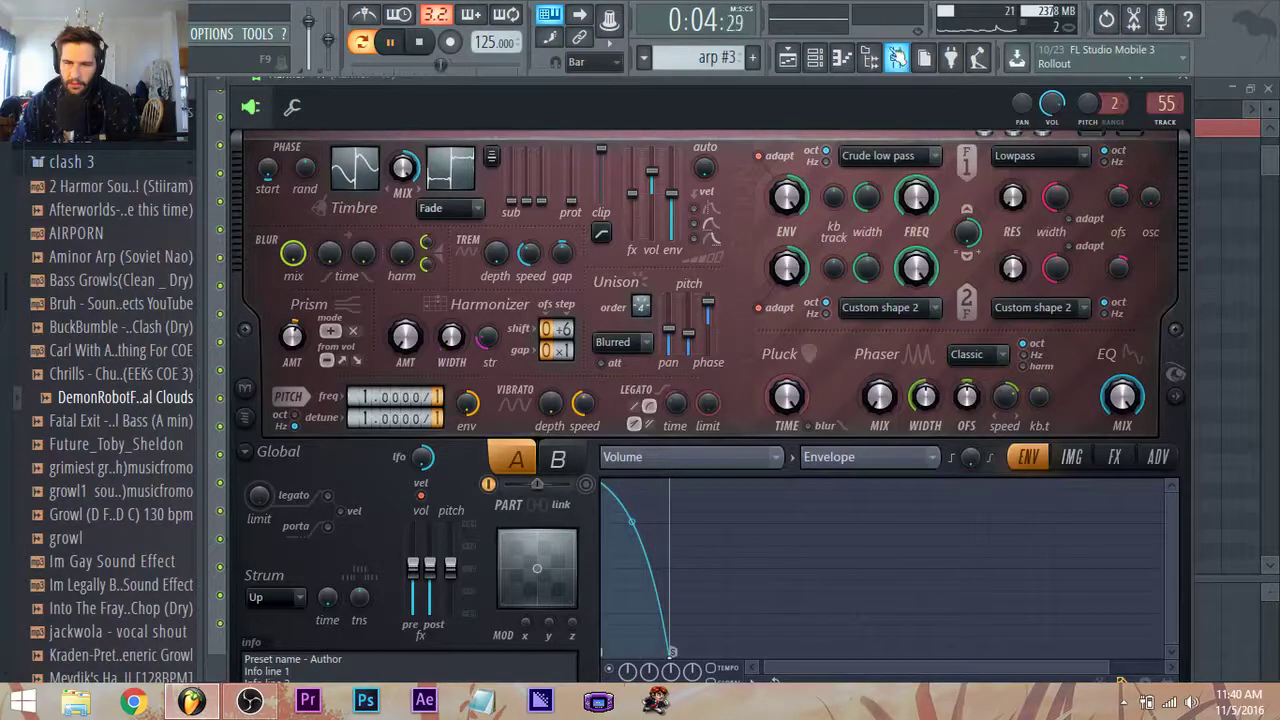
Open the Fruity WaveShaper on the Harmor #17 mixer track and remove the dip point from its curve.
click(897, 57)
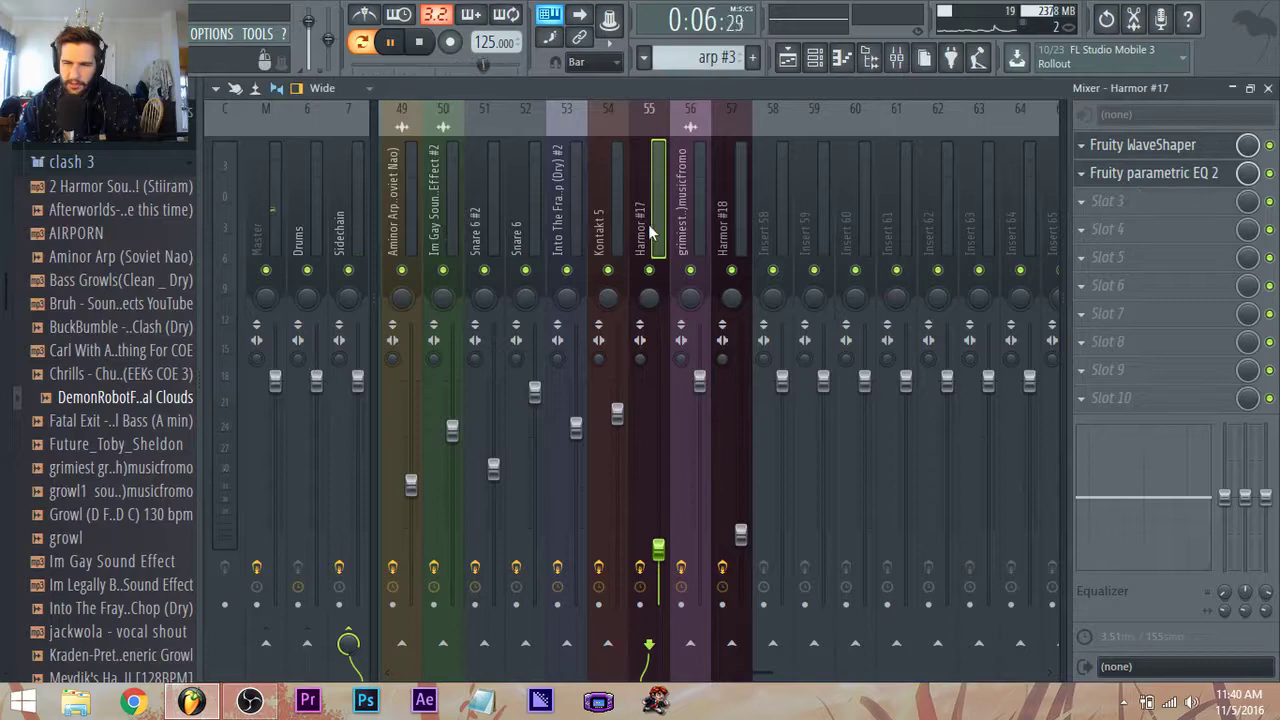
click(1143, 146)
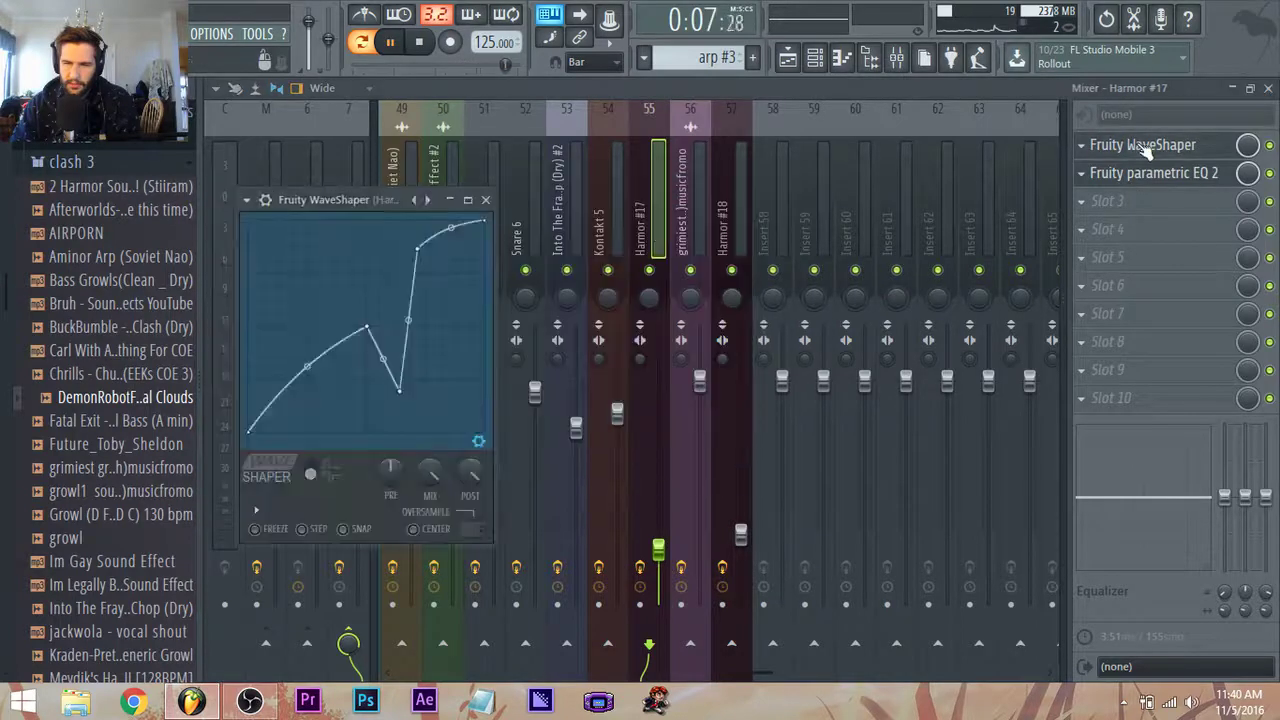
right_click(404, 390)
click(424, 369)
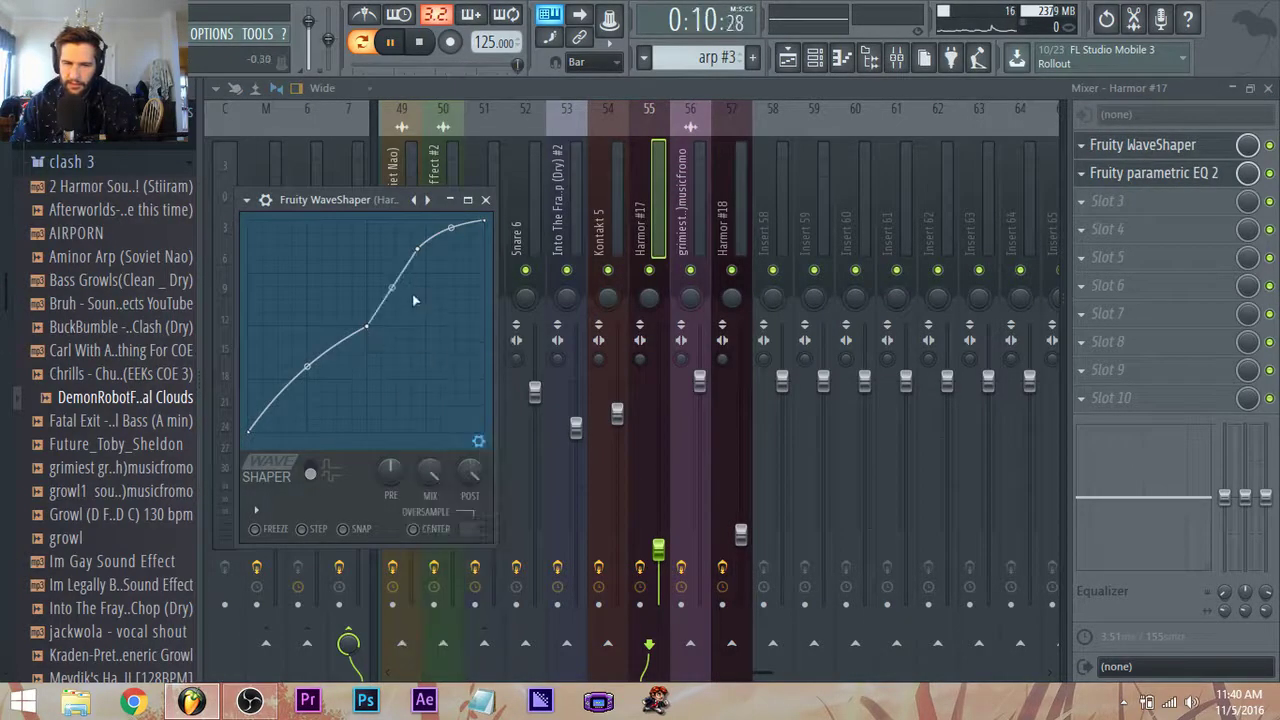
Reopen the track 17 arp clip in the piano roll, stop playback and examine its remaining notes across the octaves.
click(790, 58)
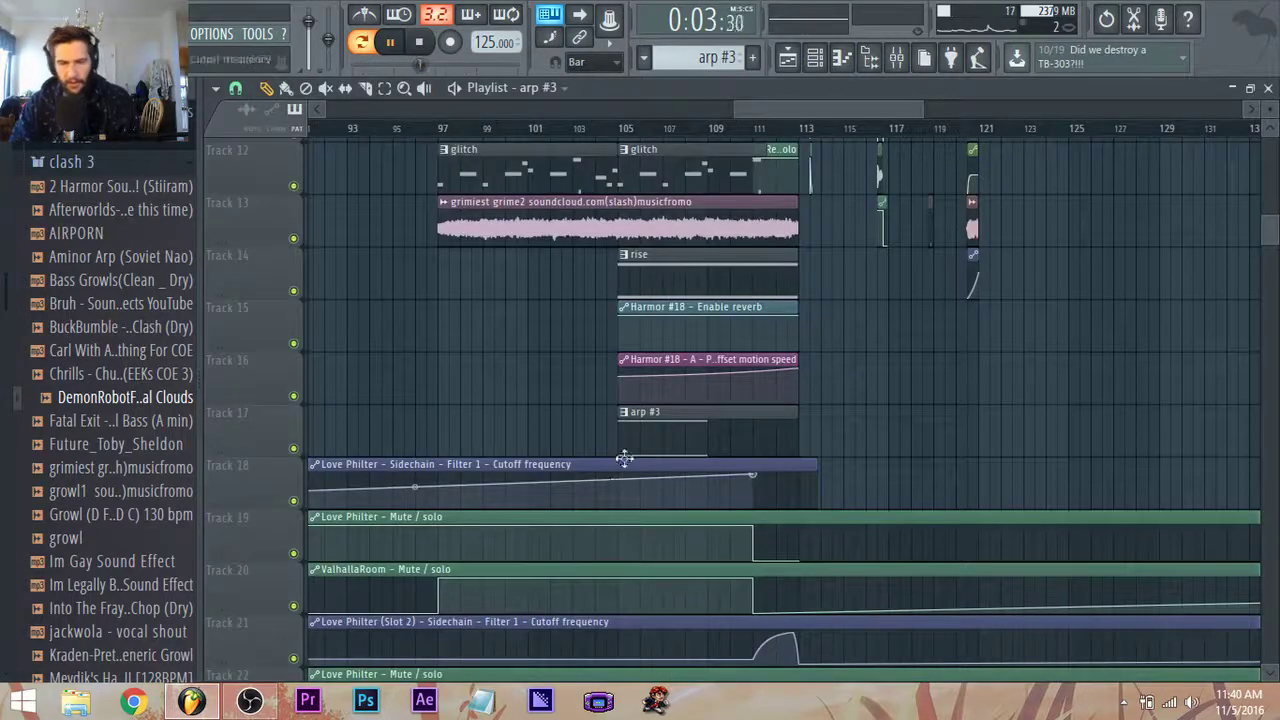
double_click(664, 450)
key(space)
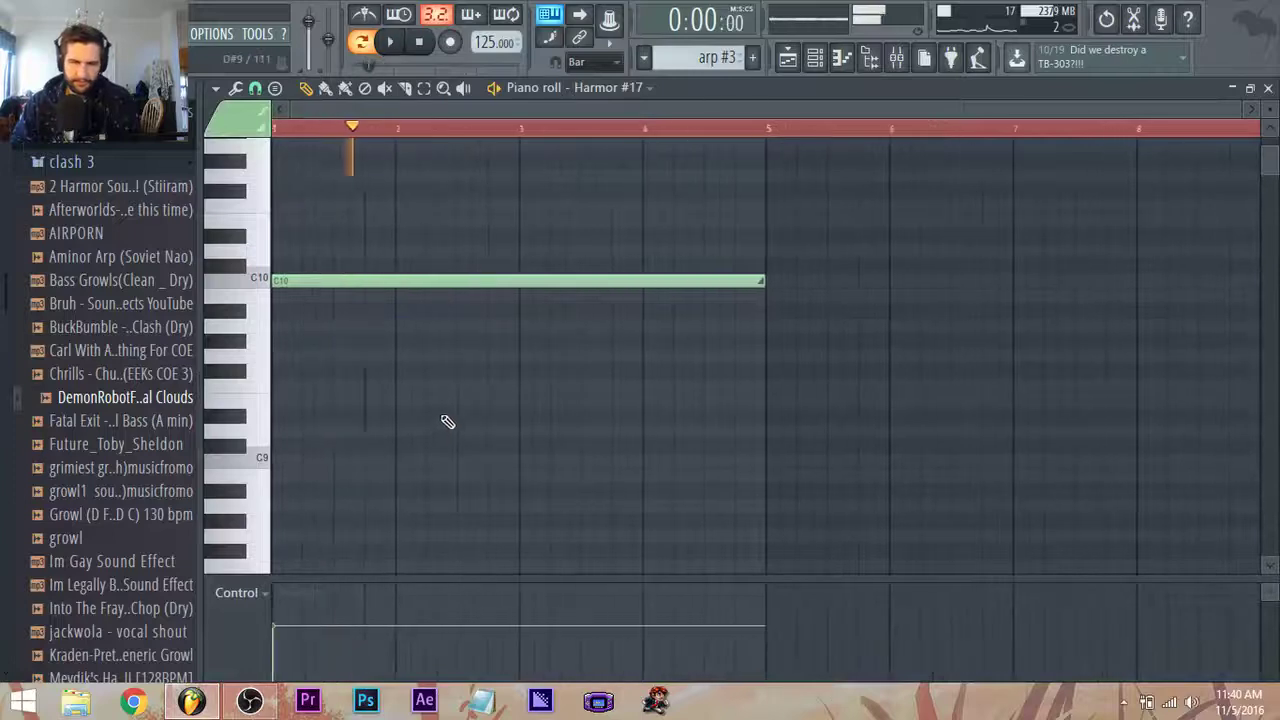
scroll(448, 421, down, 3)
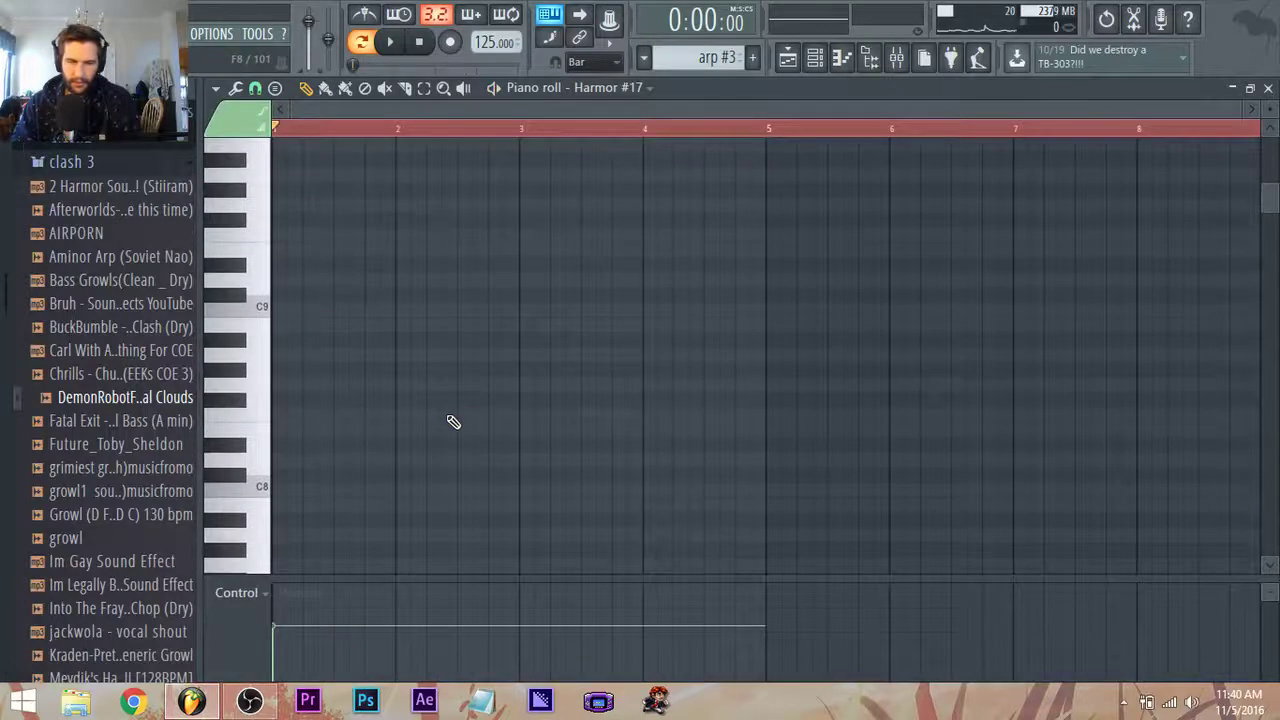
key(ctrl+Down)
key(ctrl+Down)
key(ctrl+Down)
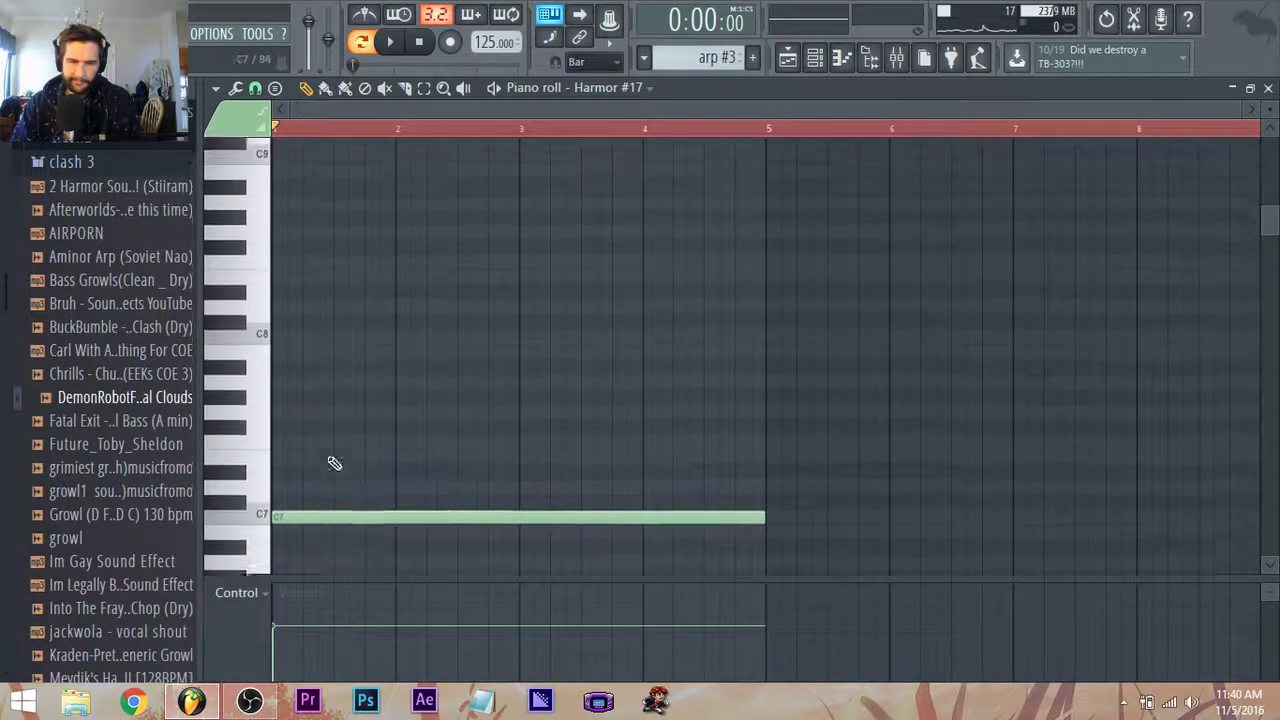
scroll(331, 430, up, 1)
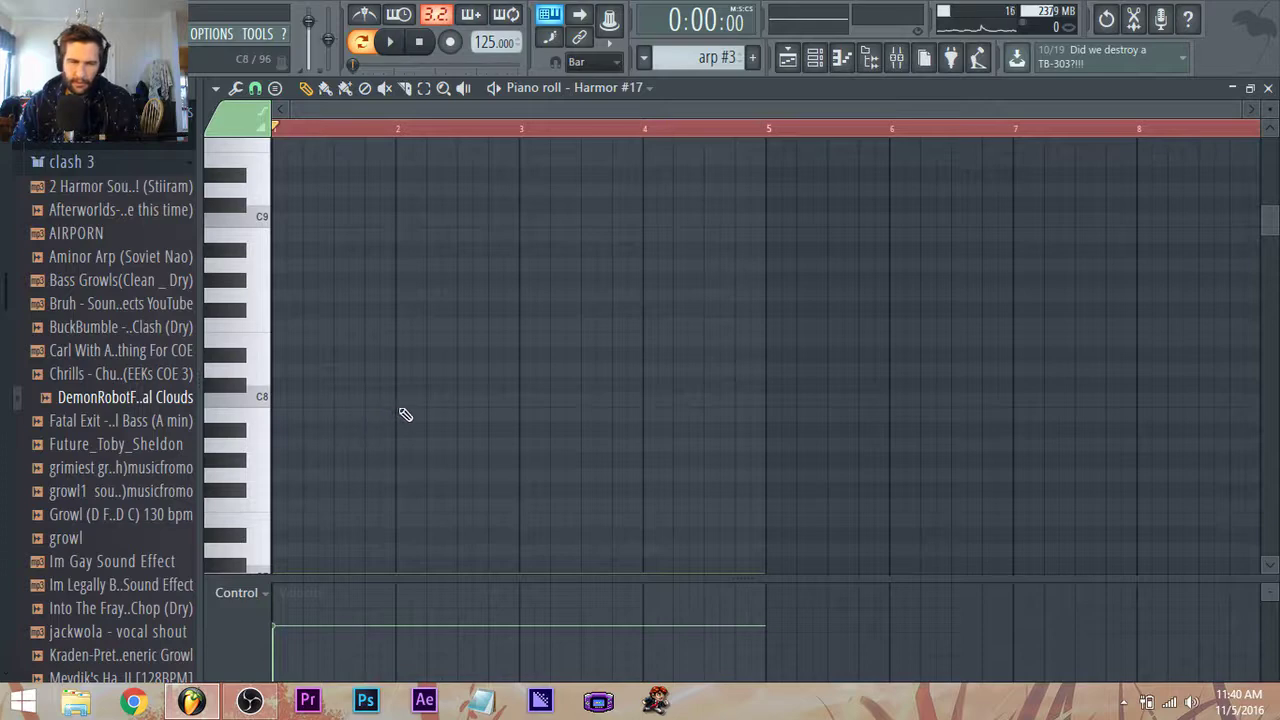
scroll(405, 414, up, 1)
drag(1270, 109, 1270, 93)
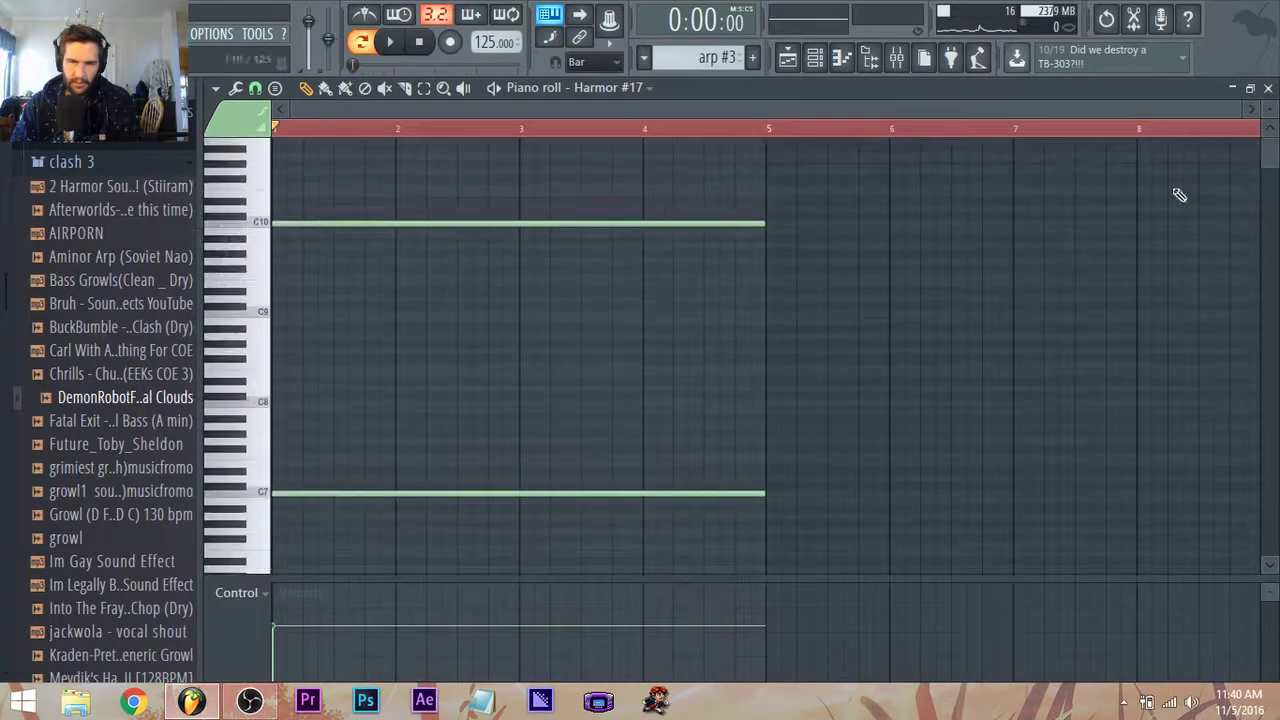
Shorten the C10 and C7 notes to one beat and add a matching C9 note at the start.
drag(706, 528, 491, 225)
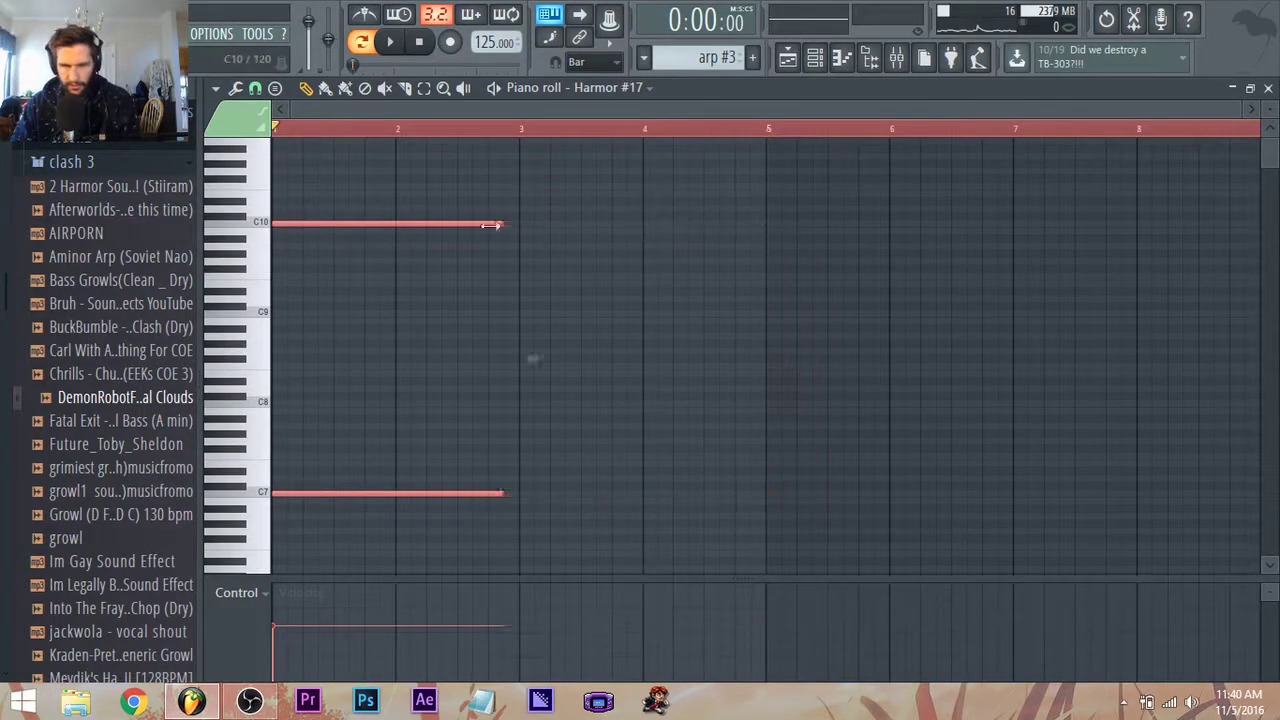
drag(383, 245, 301, 257)
key(space)
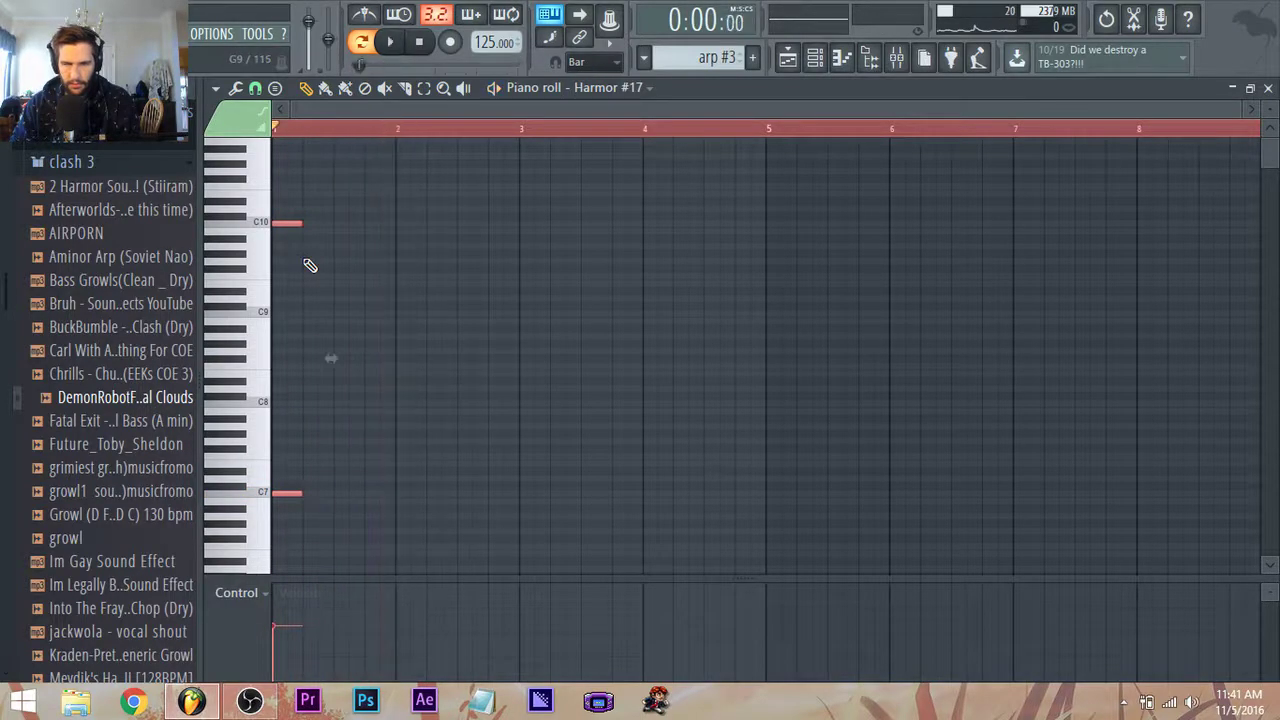
scroll(306, 266, up, 3)
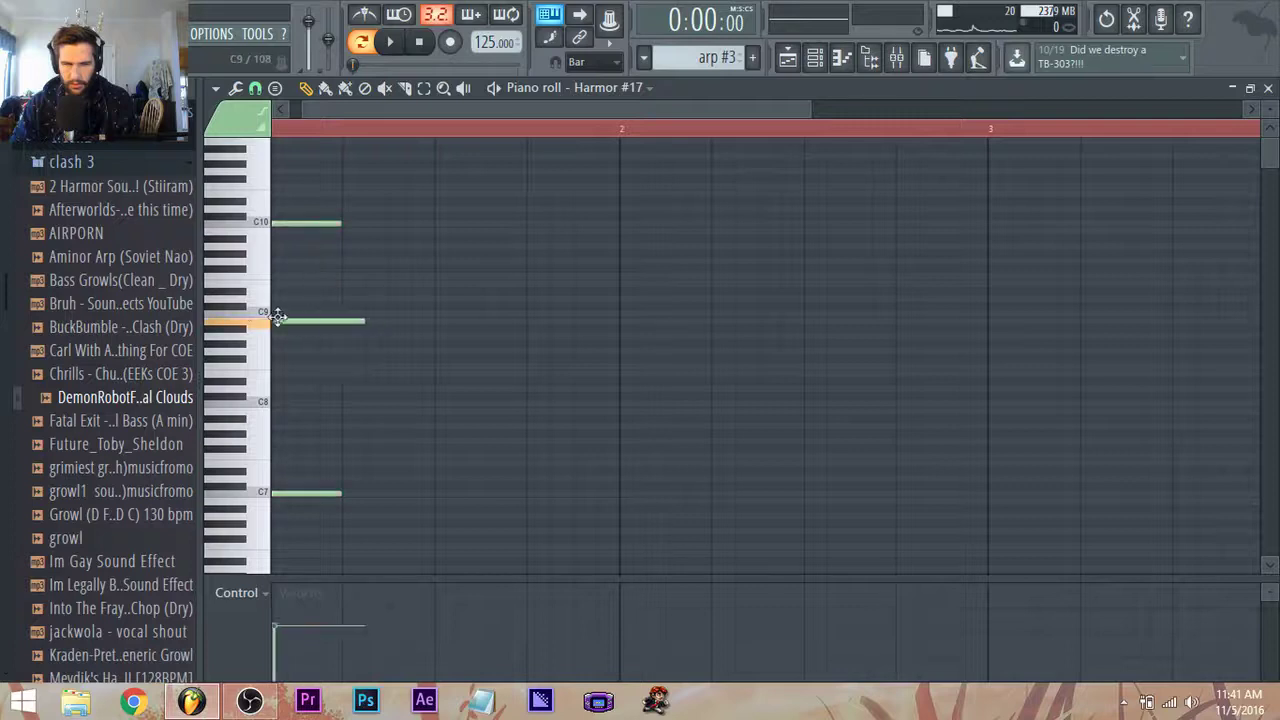
drag(278, 317, 295, 313)
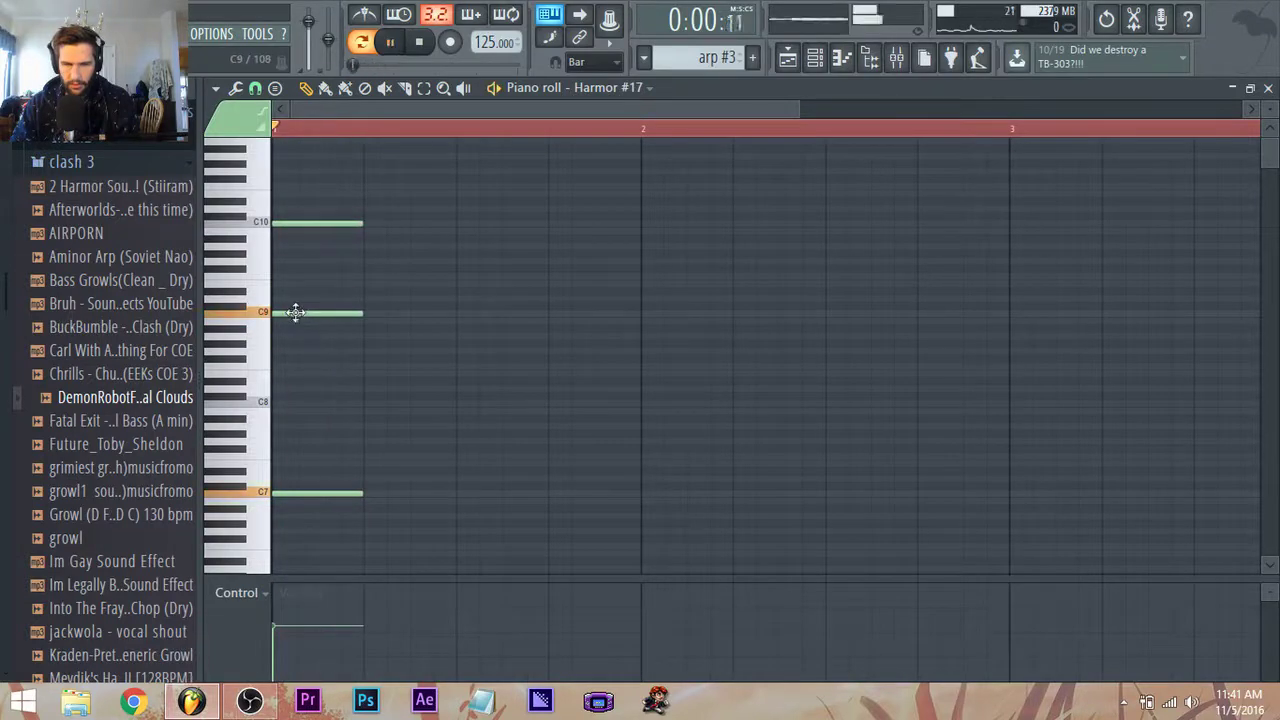
Duplicate the one-beat C7, C9 and C10 notes repeatedly until they fill the first two bars.
drag(376, 517, 394, 226)
drag(552, 452, 257, 168)
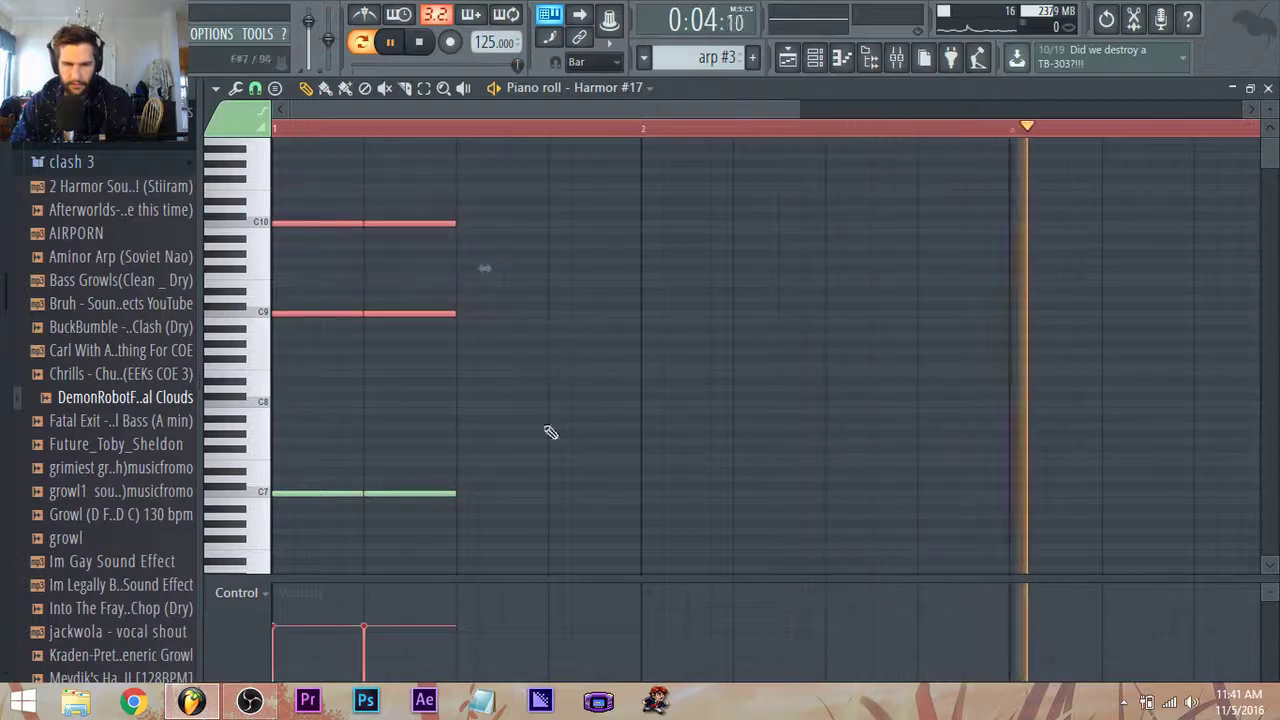
drag(613, 532, 130, 158)
drag(308, 226, 483, 228)
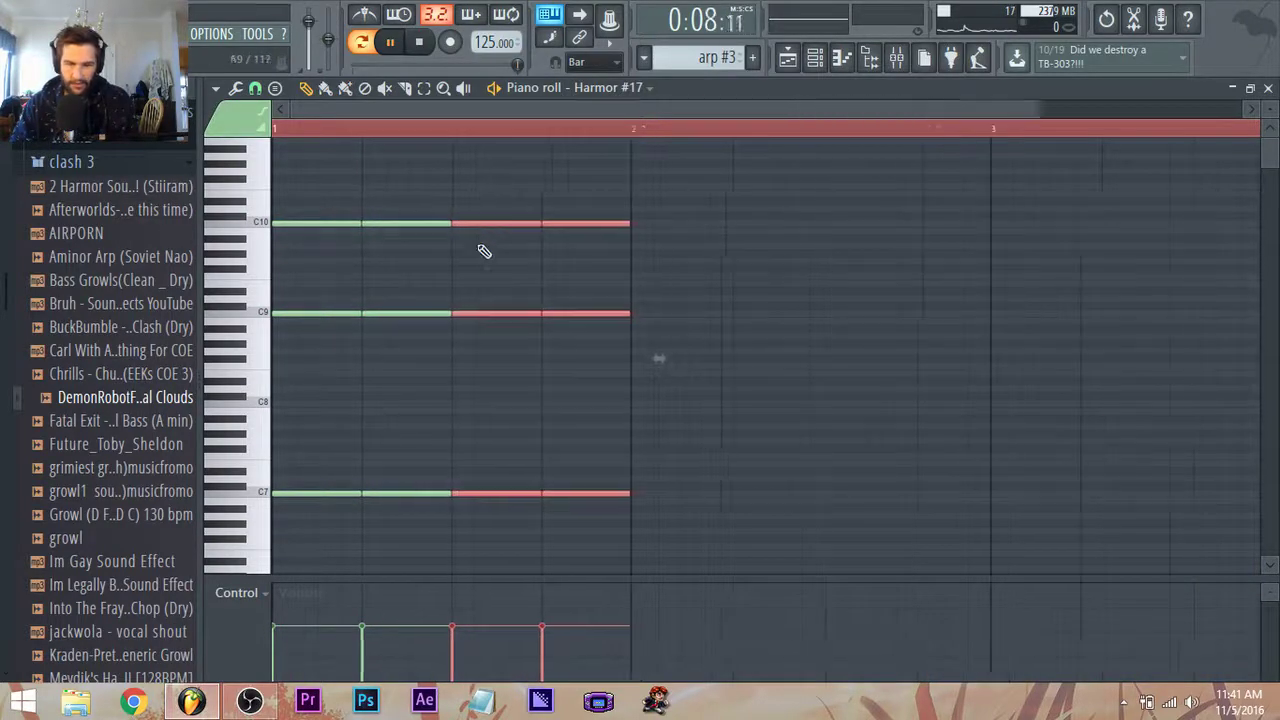
scroll(480, 247, down, 2)
drag(653, 541, 151, 200)
drag(292, 225, 471, 223)
scroll(466, 257, down, 2)
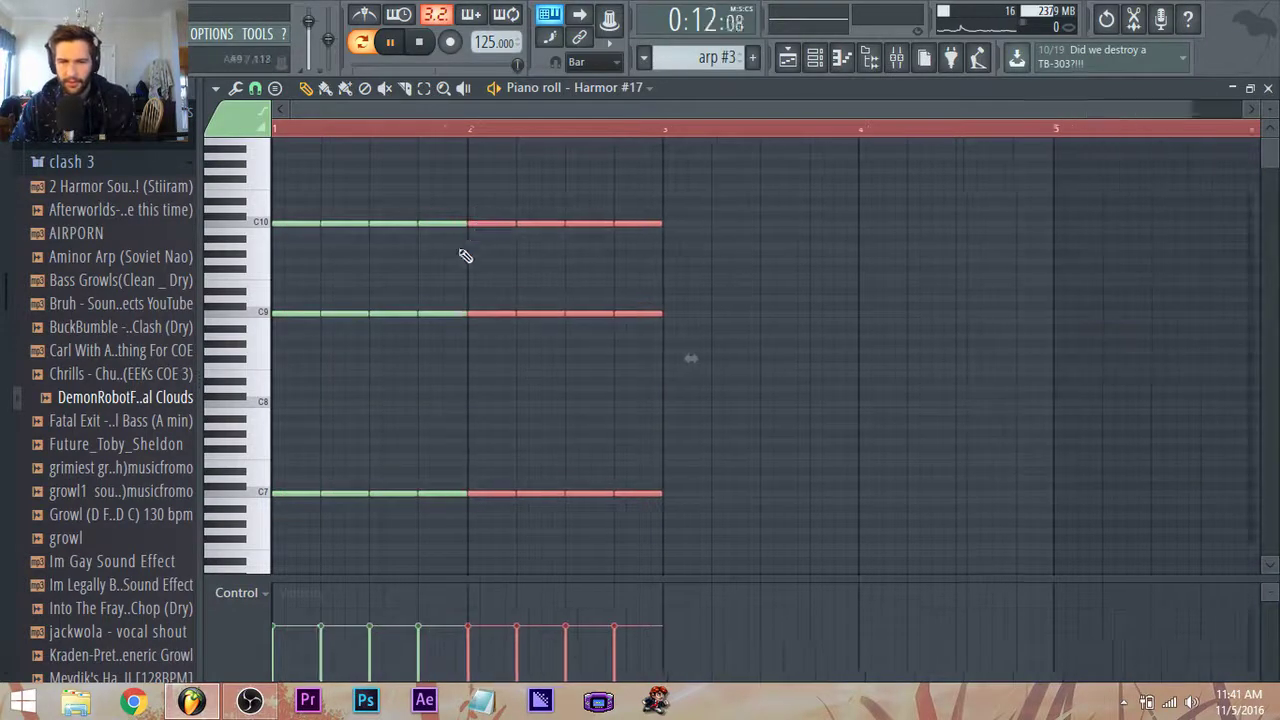
Duplicate the two-bar note group until the repeated notes fill all eight bars, and clear the selection.
drag(688, 518, 615, 222)
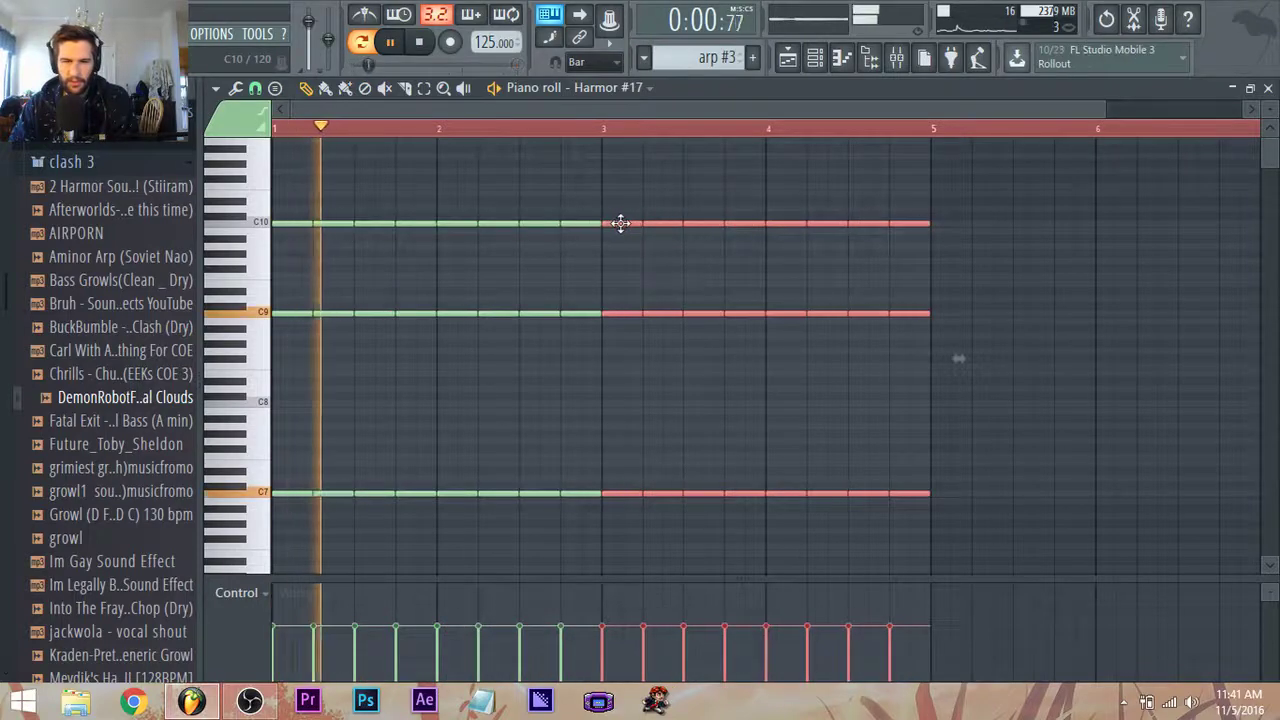
scroll(700, 300, down, 1)
key(space)
drag(845, 520, 786, 223)
key(shift+Right)
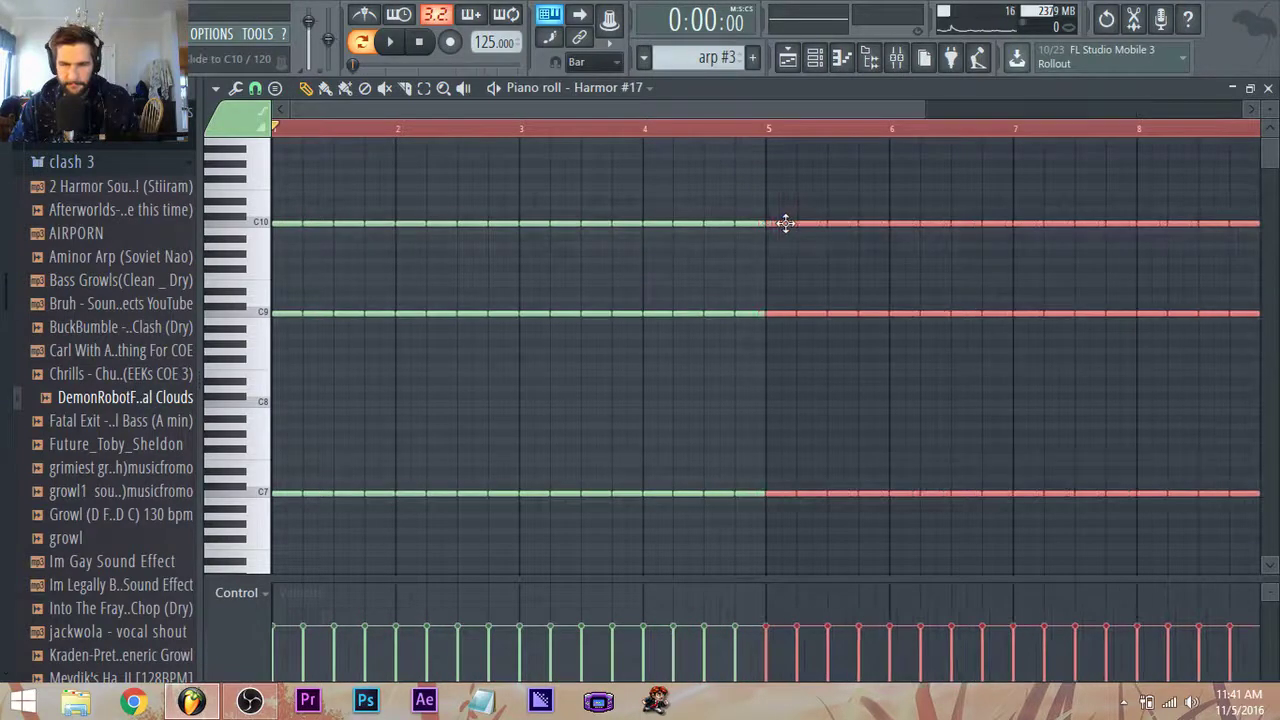
scroll(855, 313, down, 1)
key(ctrl+d)
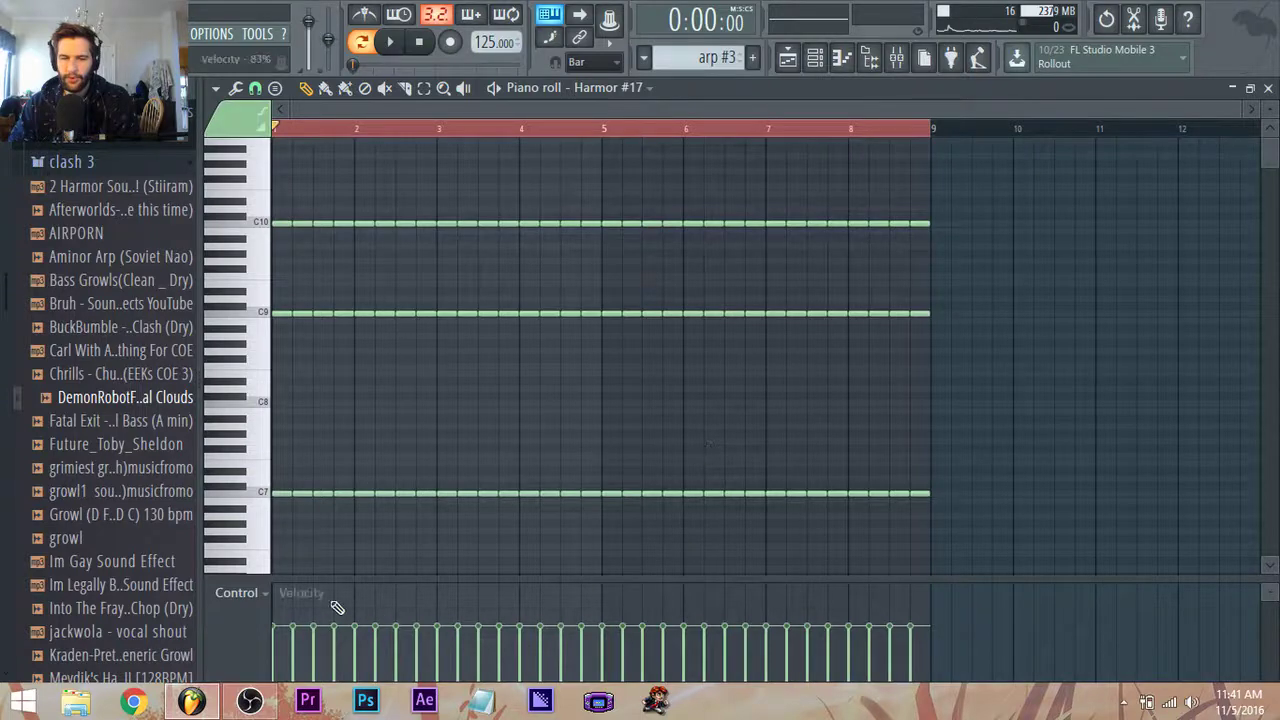
Show the note fine pitch and draw a rising ramp up to about +950 cents across the eight bars.
click(267, 595)
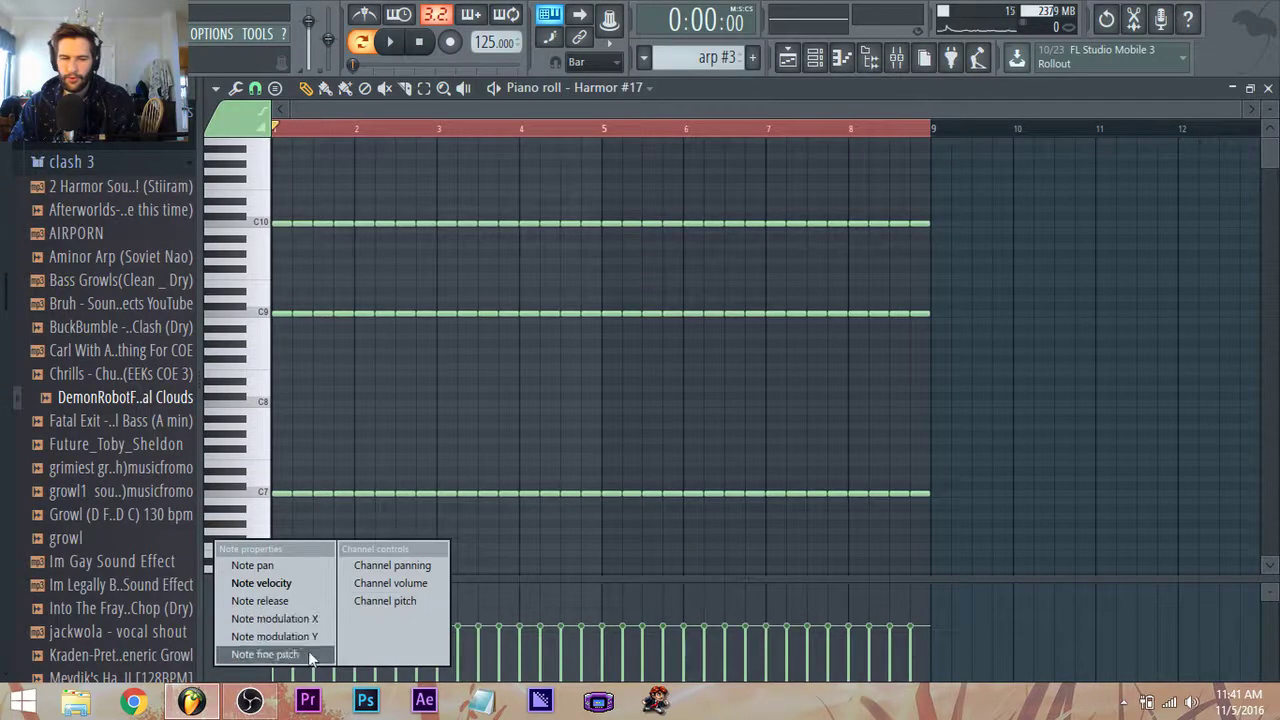
click(308, 651)
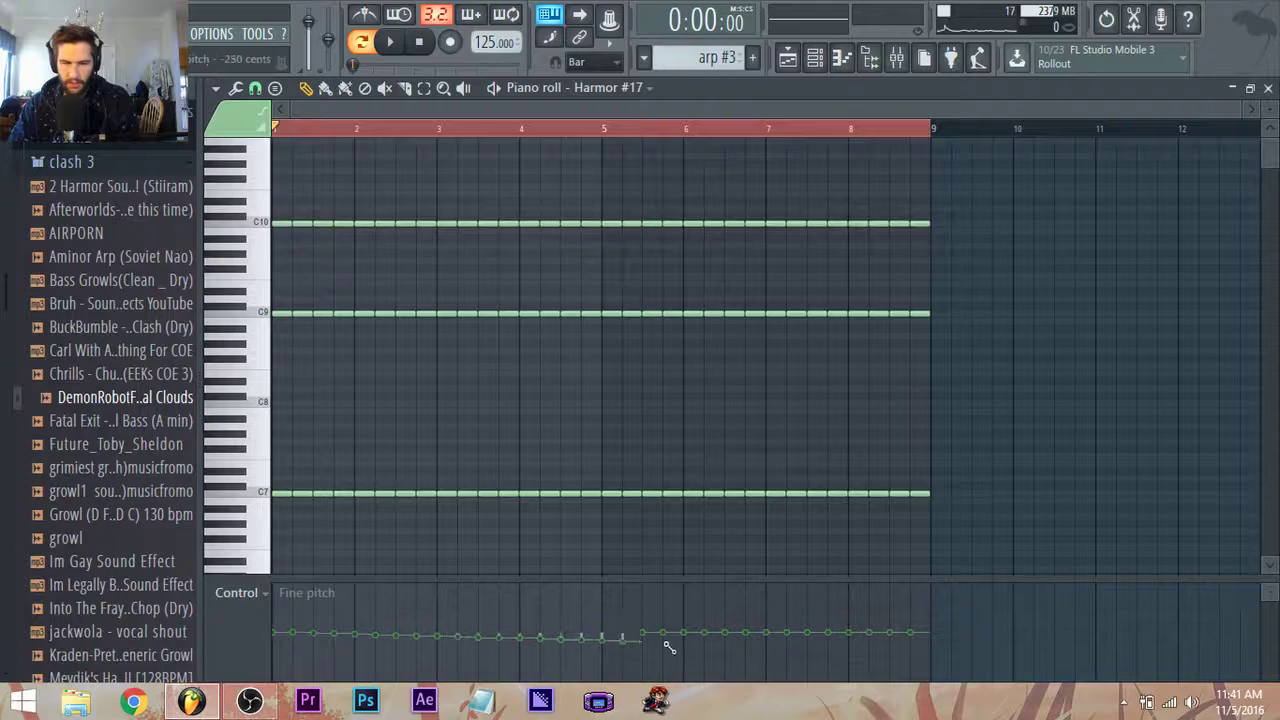
mouse_move(669, 647)
mouse_down()
mouse_move(1008, 645)
mouse_move(1076, 598)
mouse_up()
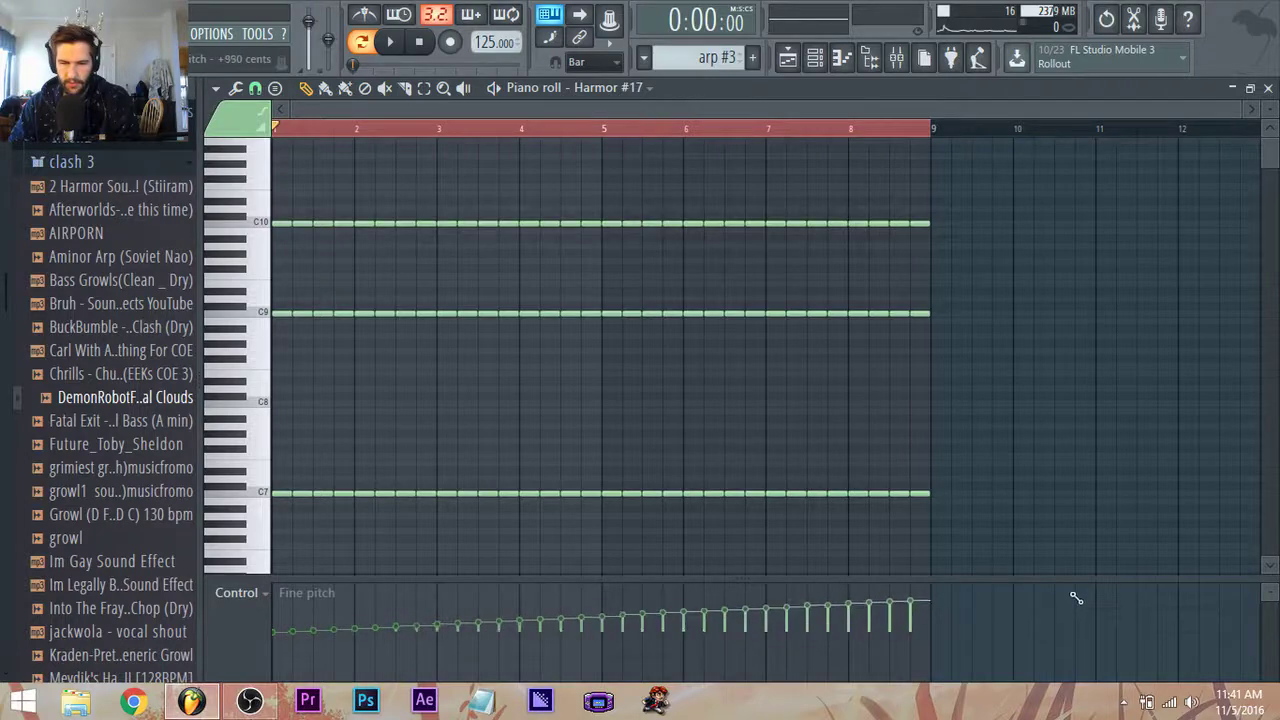
Listen to the arp #3 clip in the playlist, soloing track 17 and restoring the other tracks.
click(797, 67)
key(space)
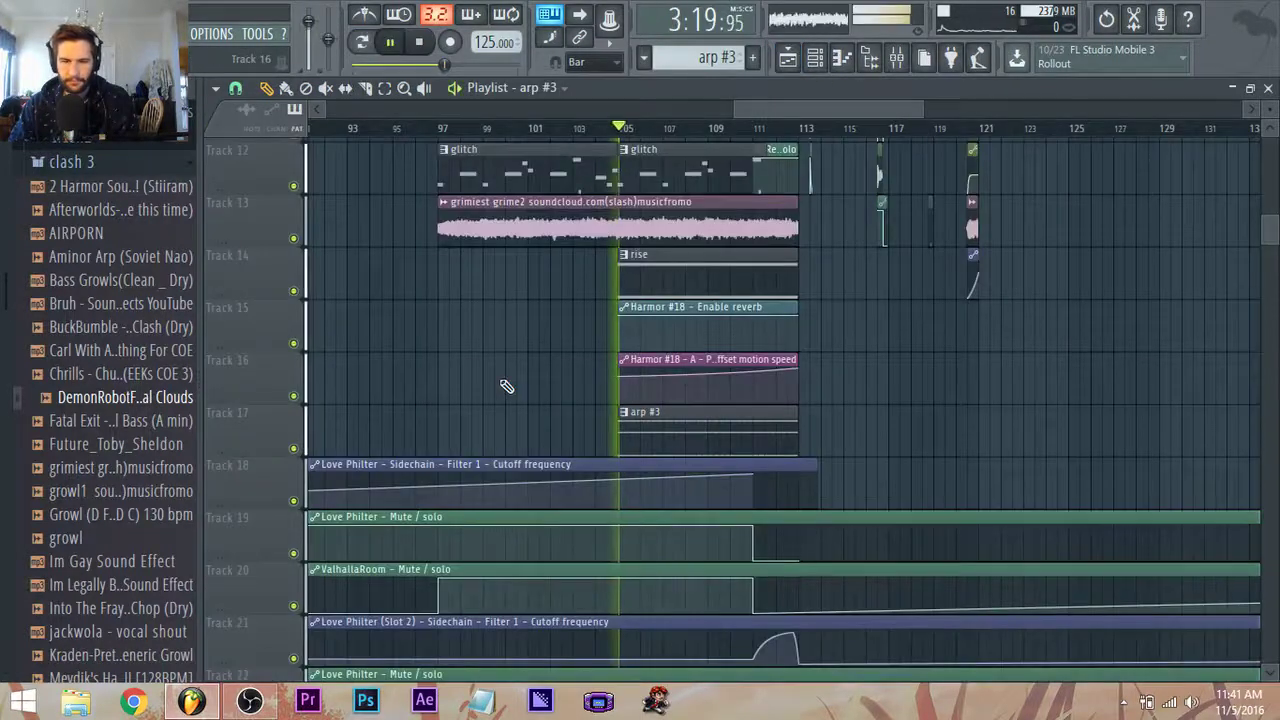
ctrl+click(294, 448)
scroll(900, 437, up, 1)
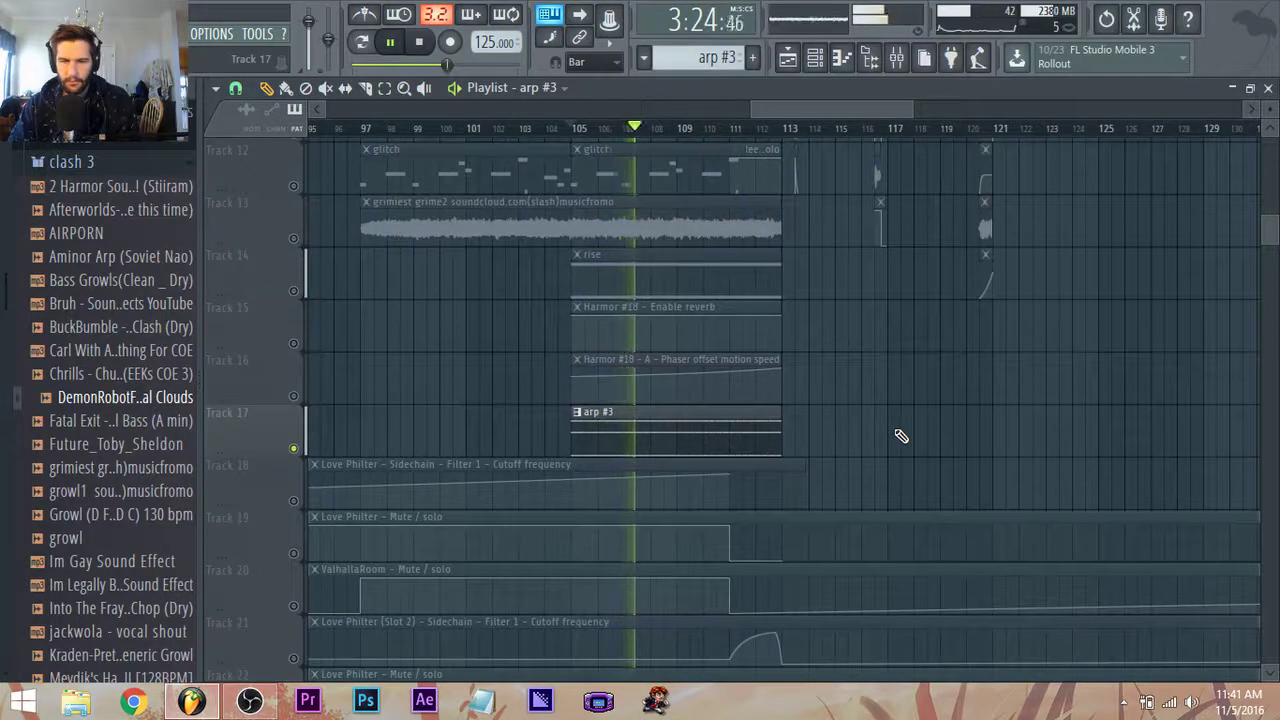
key(space)
key(space)
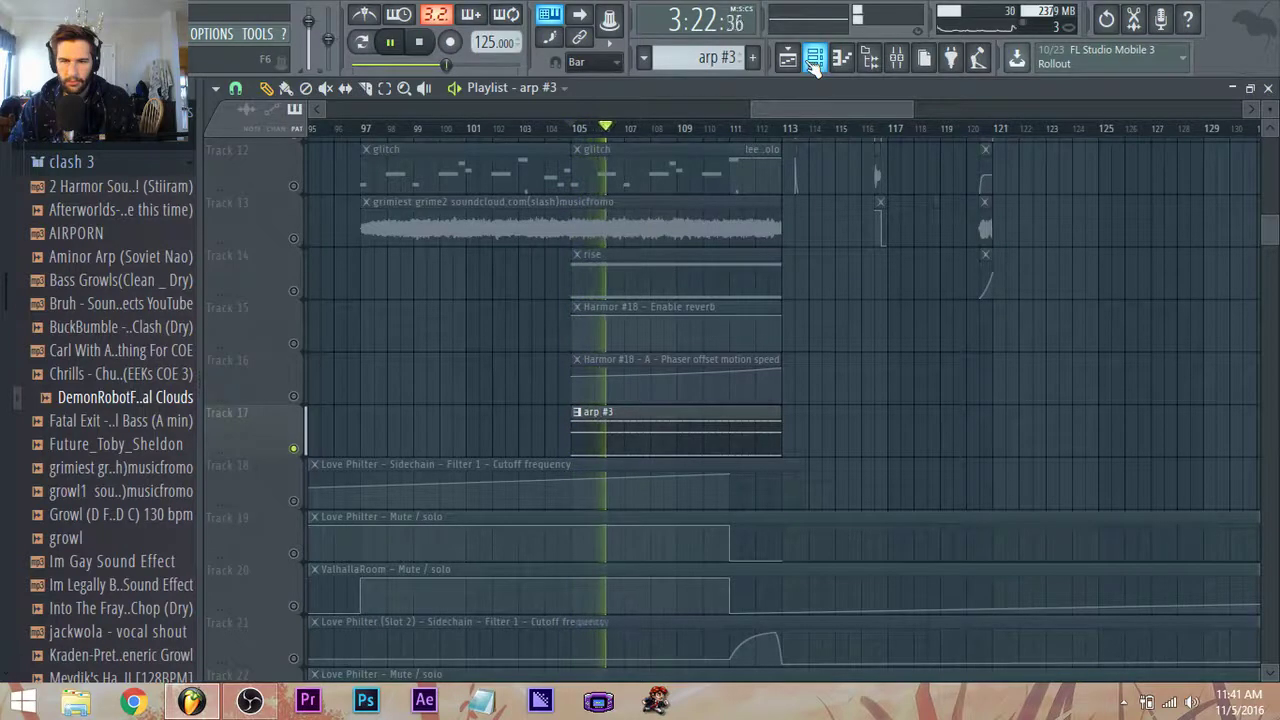
right_click(291, 449)
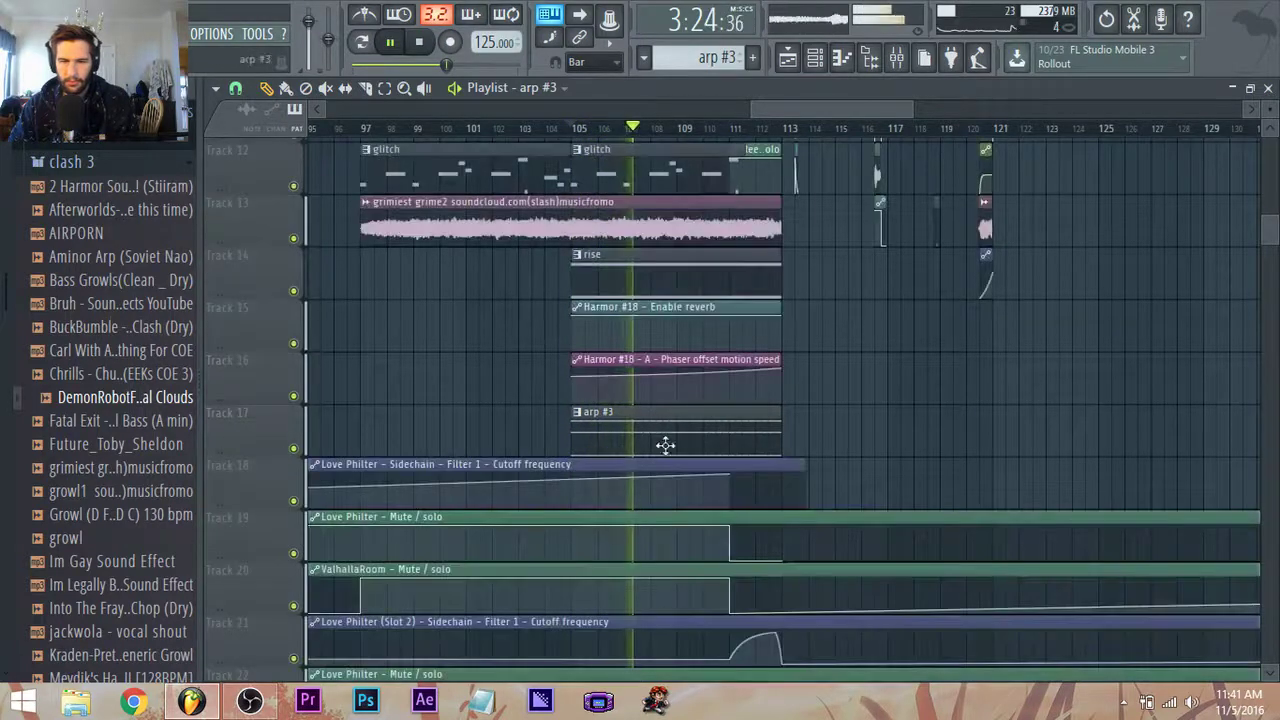
Reopen the arp #3 clip, try a steeper fine pitch ramp and flatten the fine pitch of all notes.
double_click(665, 444)
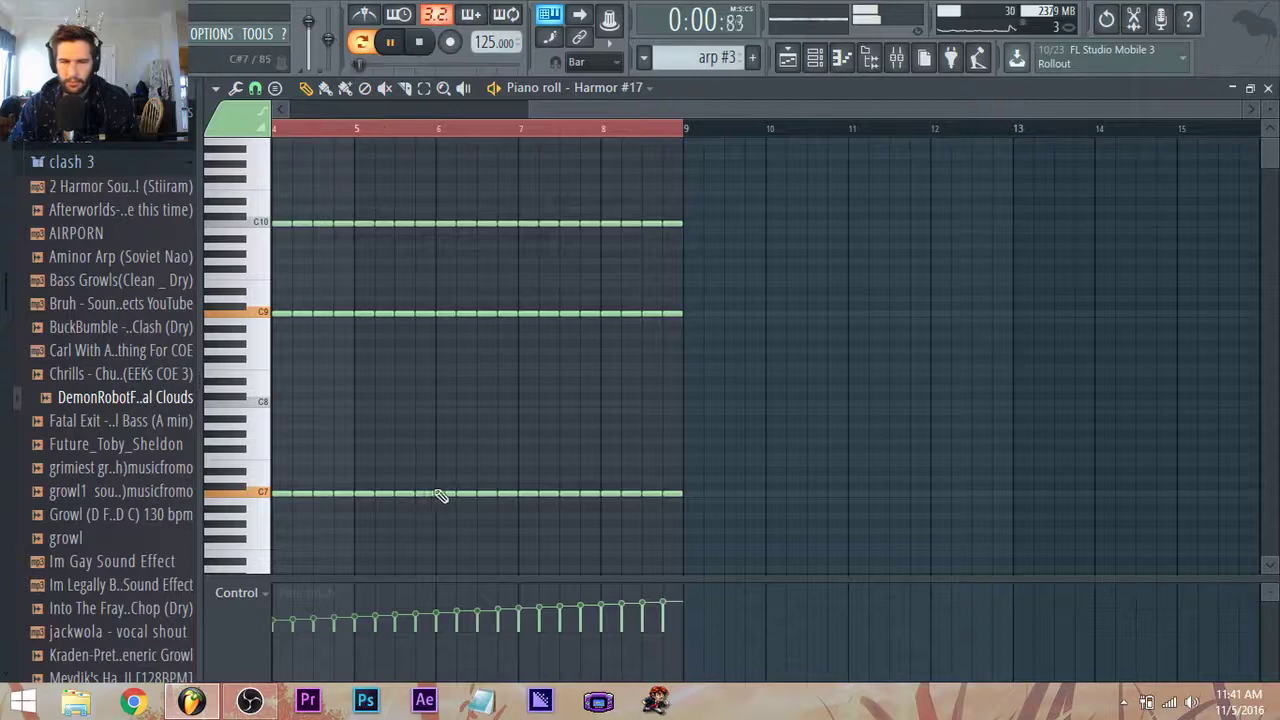
drag(786, 577, 754, 537)
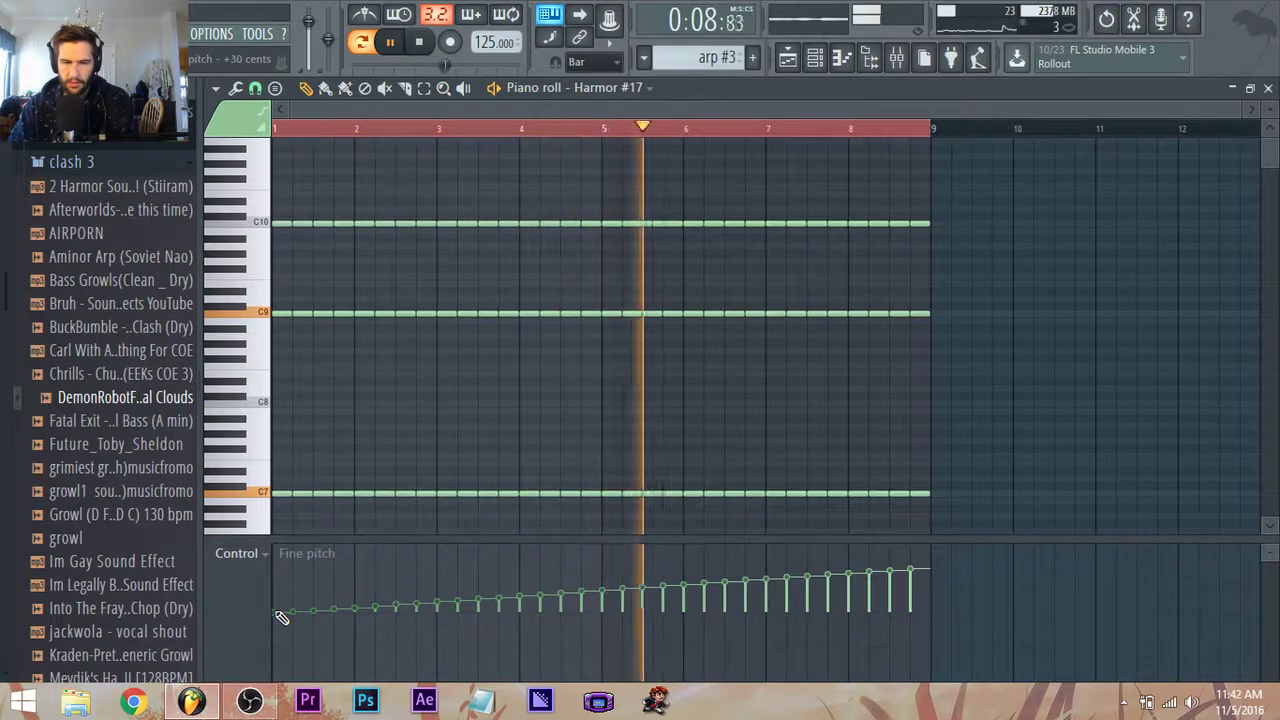
mouse_move(276, 612)
mouse_down()
mouse_move(800, 572)
mouse_move(1032, 528)
mouse_move(1006, 494)
mouse_move(811, 486)
mouse_up()
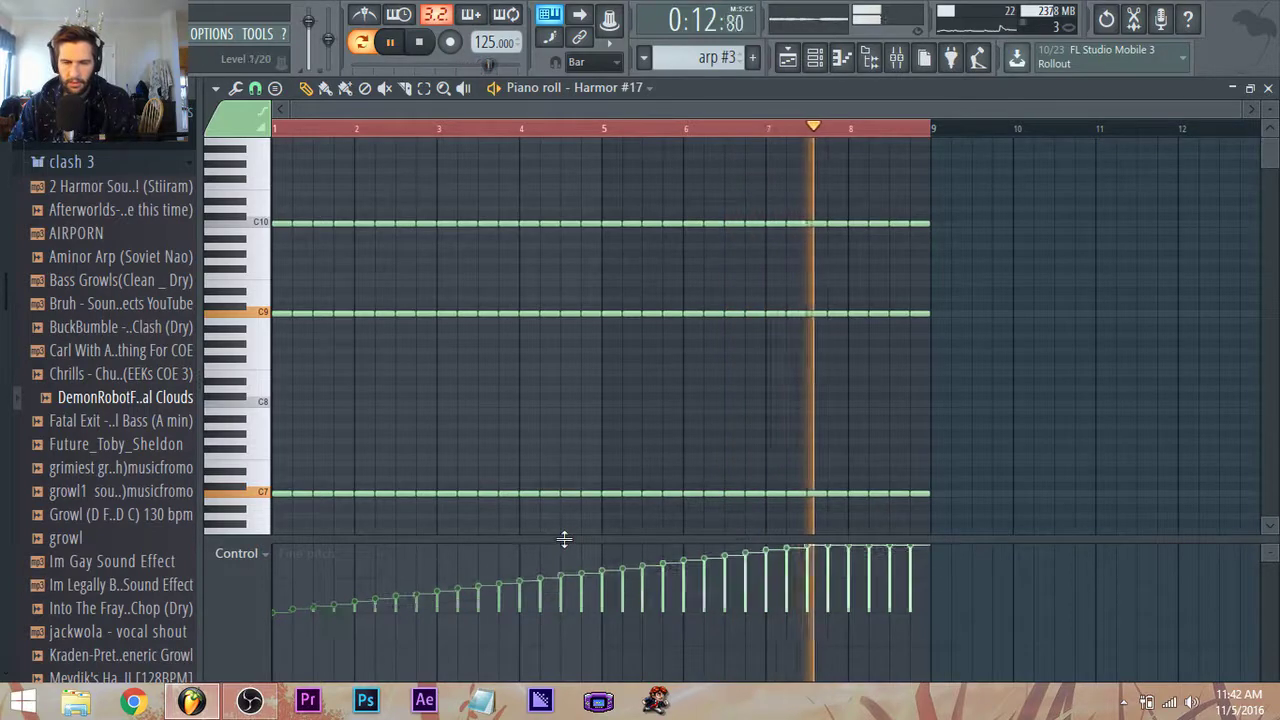
mouse_move(286, 614)
mouse_down()
mouse_move(855, 631)
mouse_move(1003, 619)
mouse_up()
key(space)
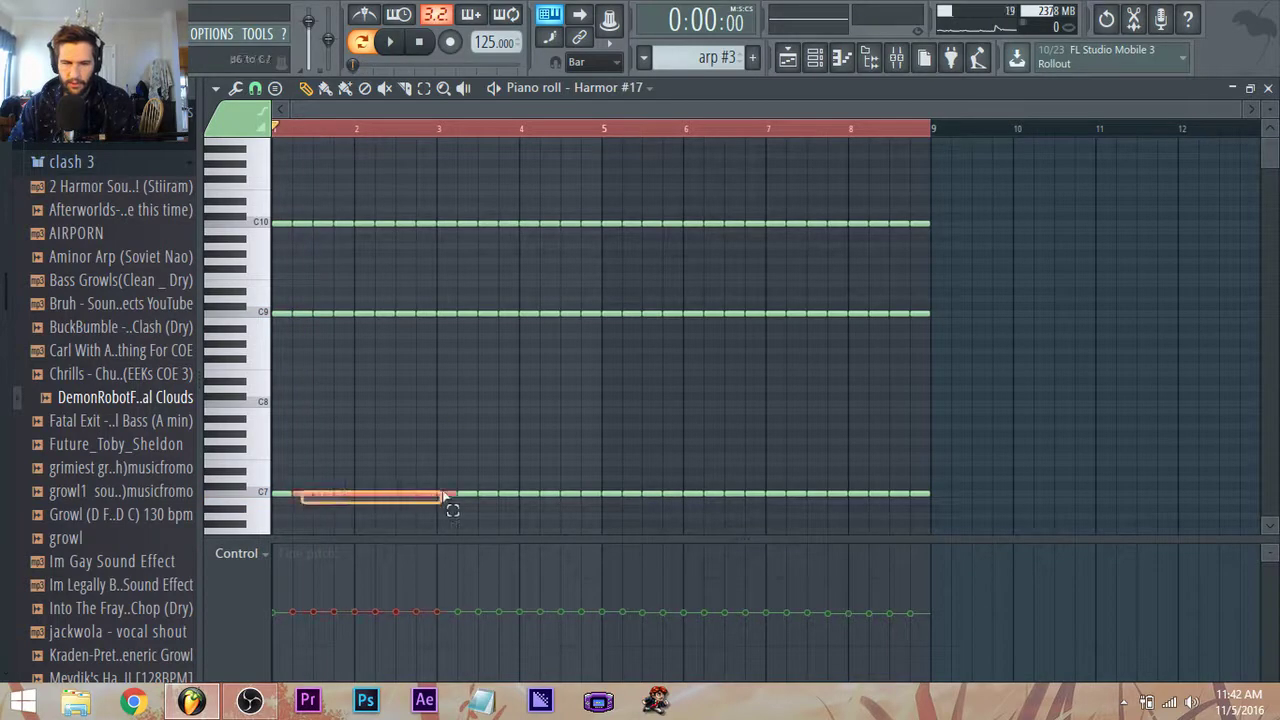
Raise the remaining notes by one semitone from each of the second, third and fourth beats onward, and audition the start.
drag(445, 497, 986, 228)
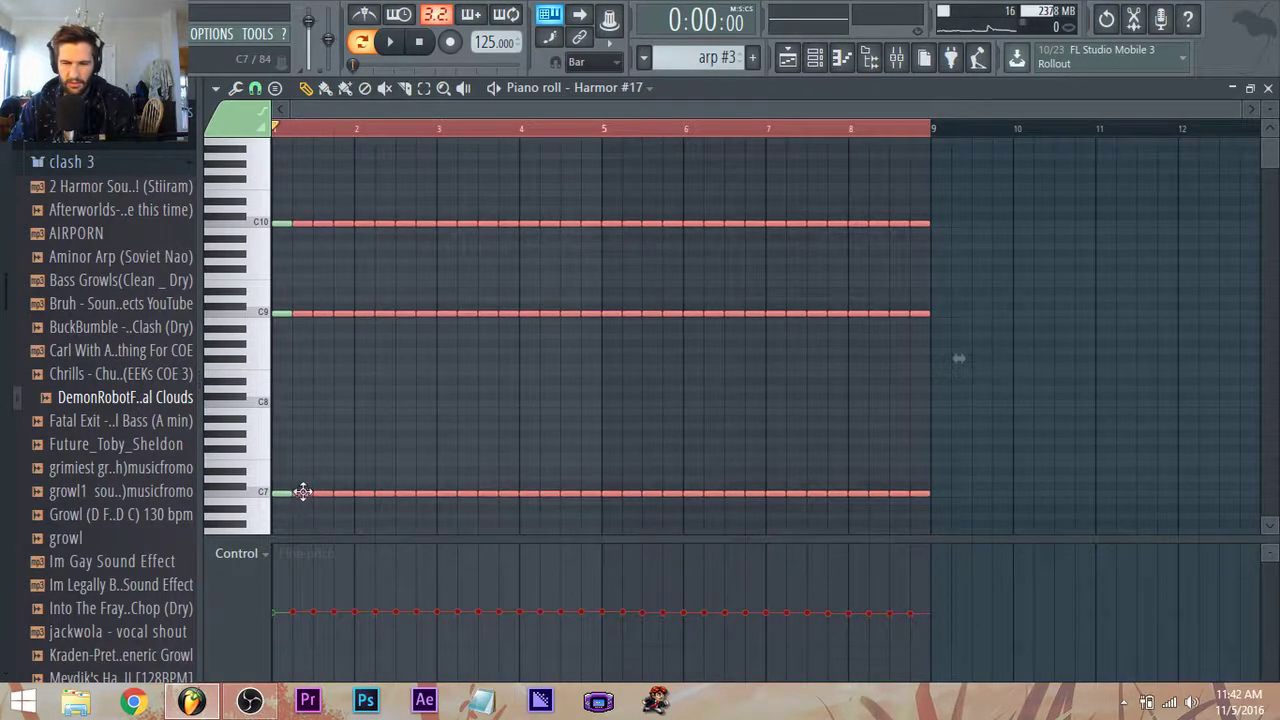
drag(303, 491, 983, 202)
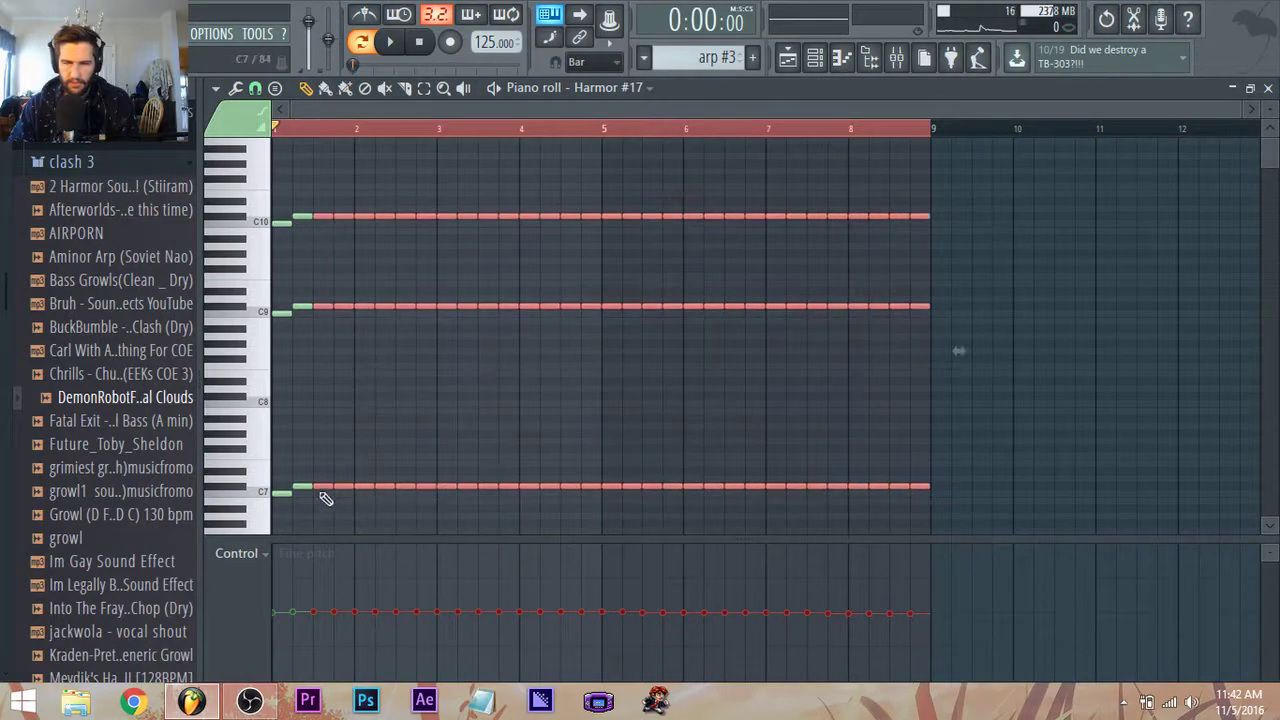
drag(317, 483, 935, 197)
drag(343, 476, 343, 469)
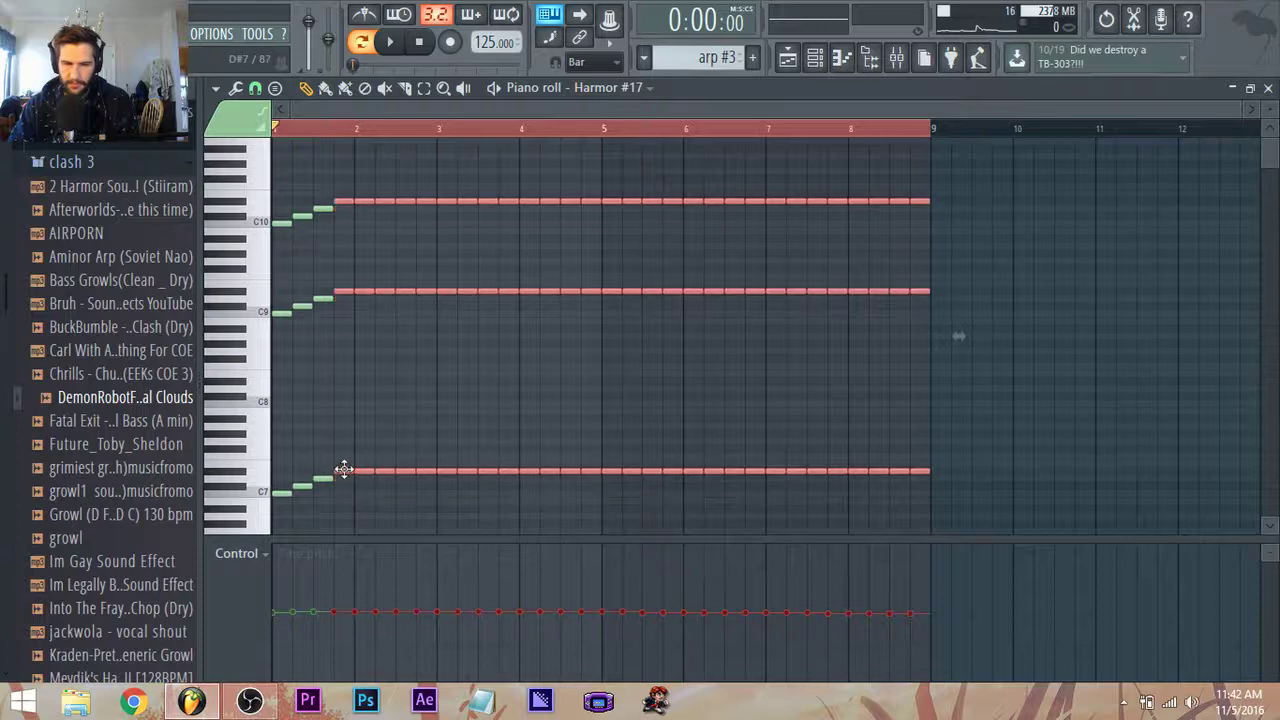
key(space)
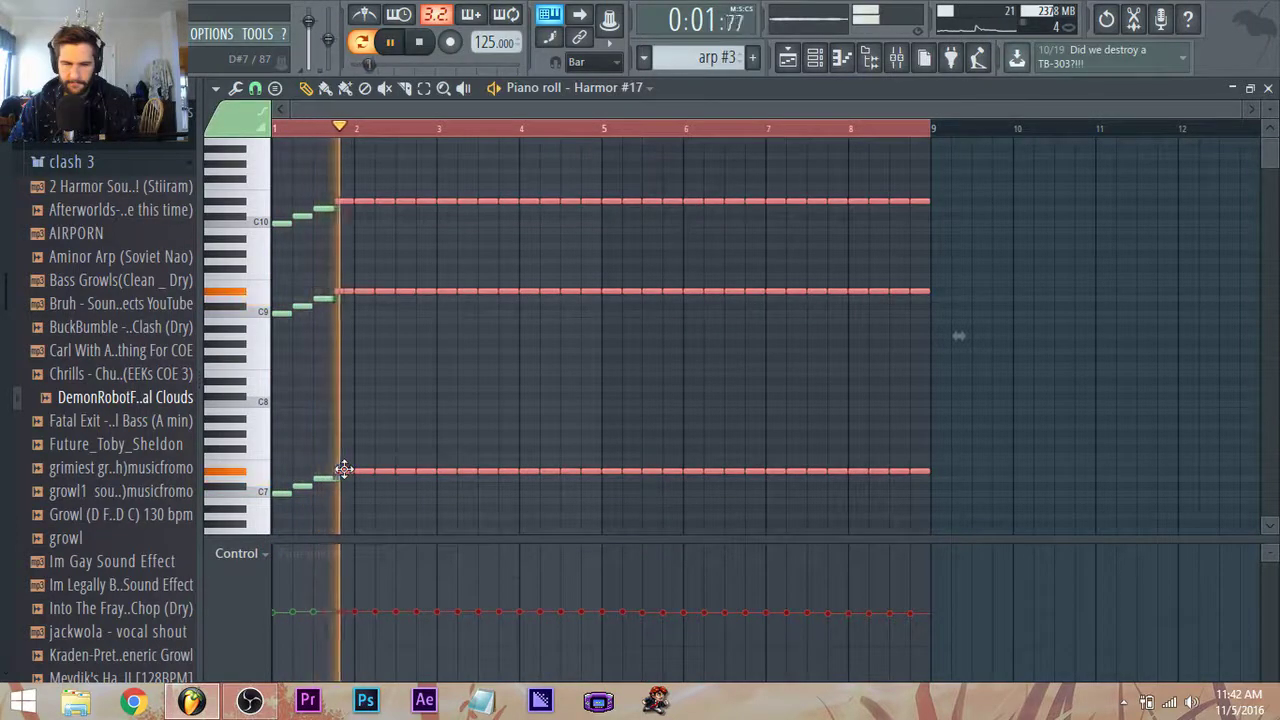
key(space)
ctrl+click(507, 516)
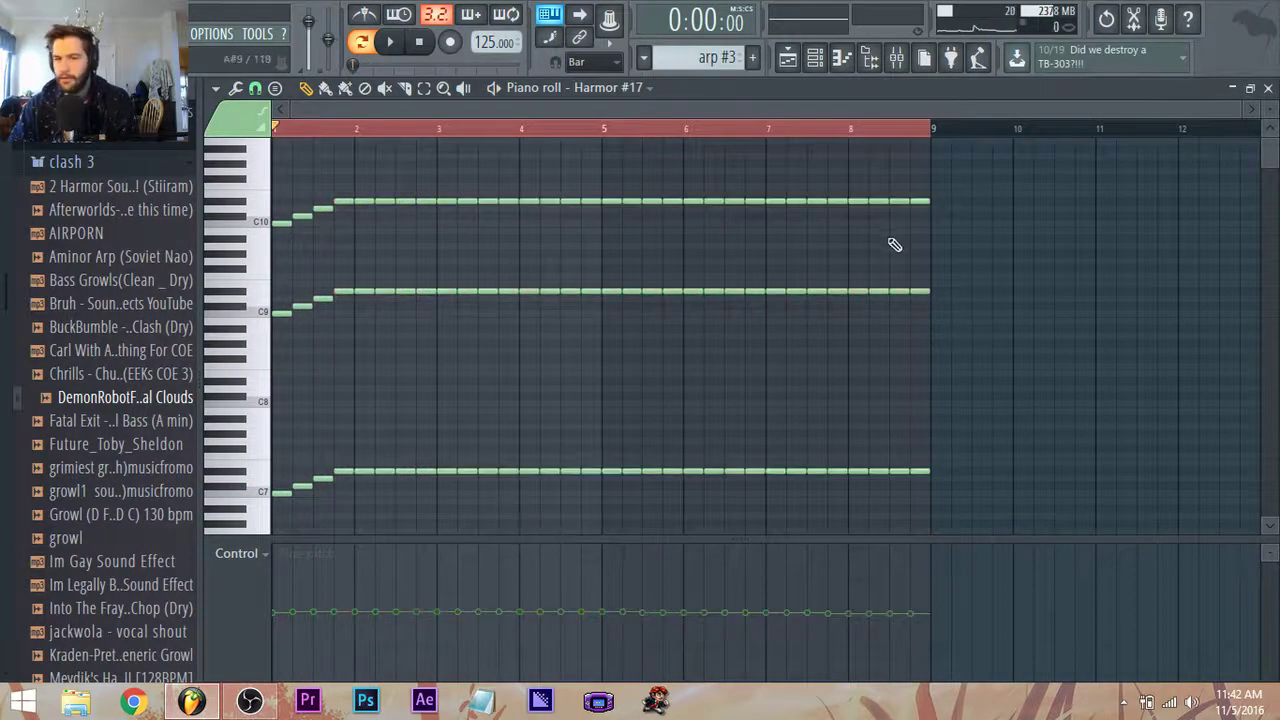
Reopen the track 17 arp #3 clip, delete all its notes and delete the arp #3 pattern from the project.
click(789, 58)
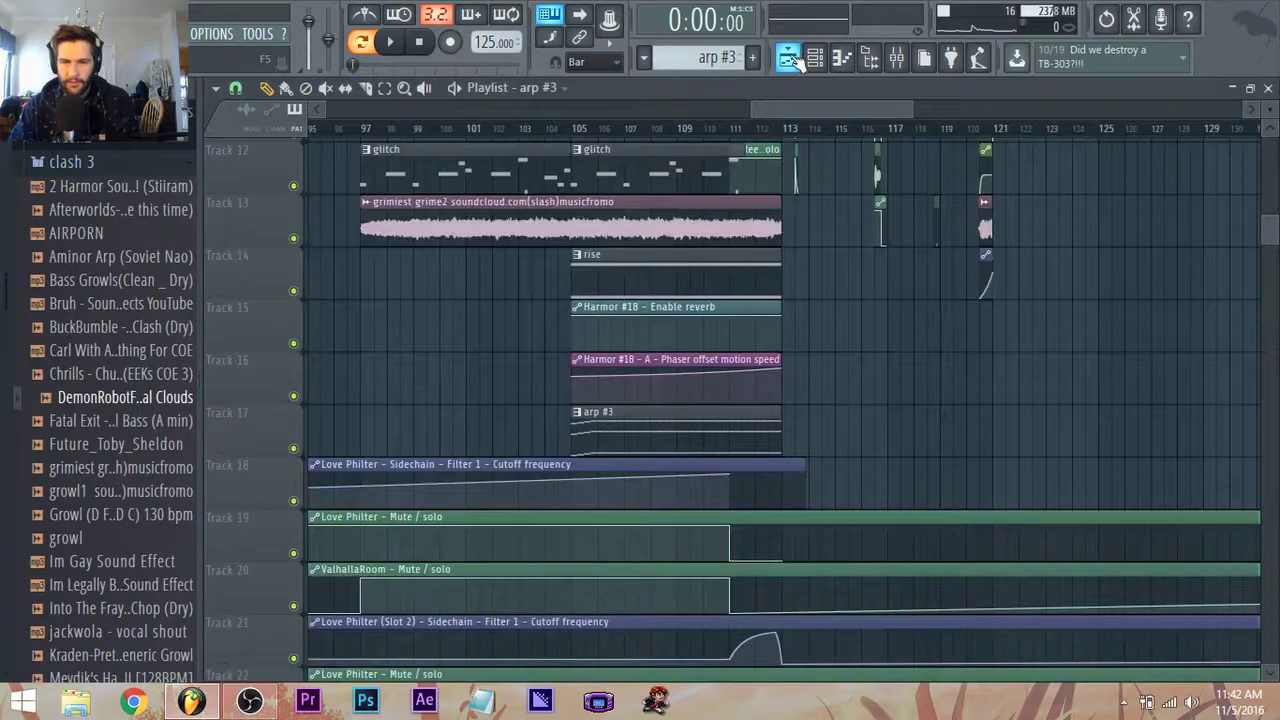
scroll(830, 397, up, 2)
scroll(620, 480, up, 3)
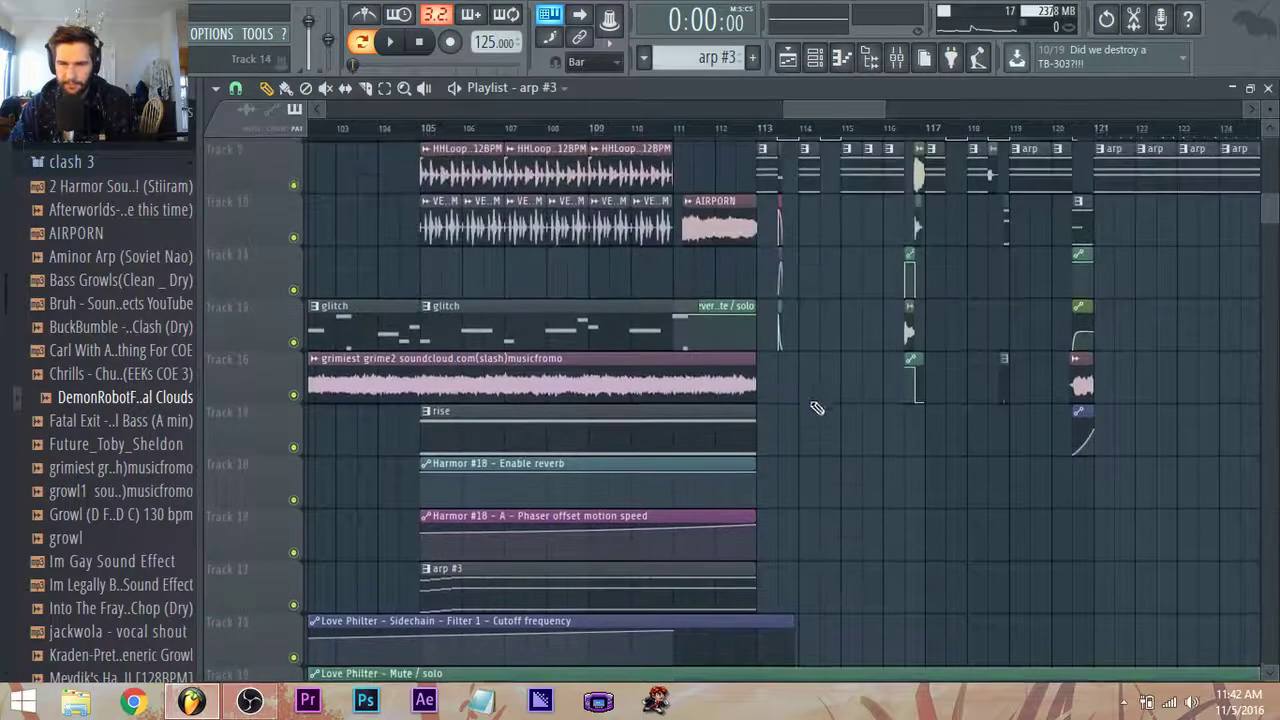
double_click(510, 595)
scroll(620, 505, left, 1)
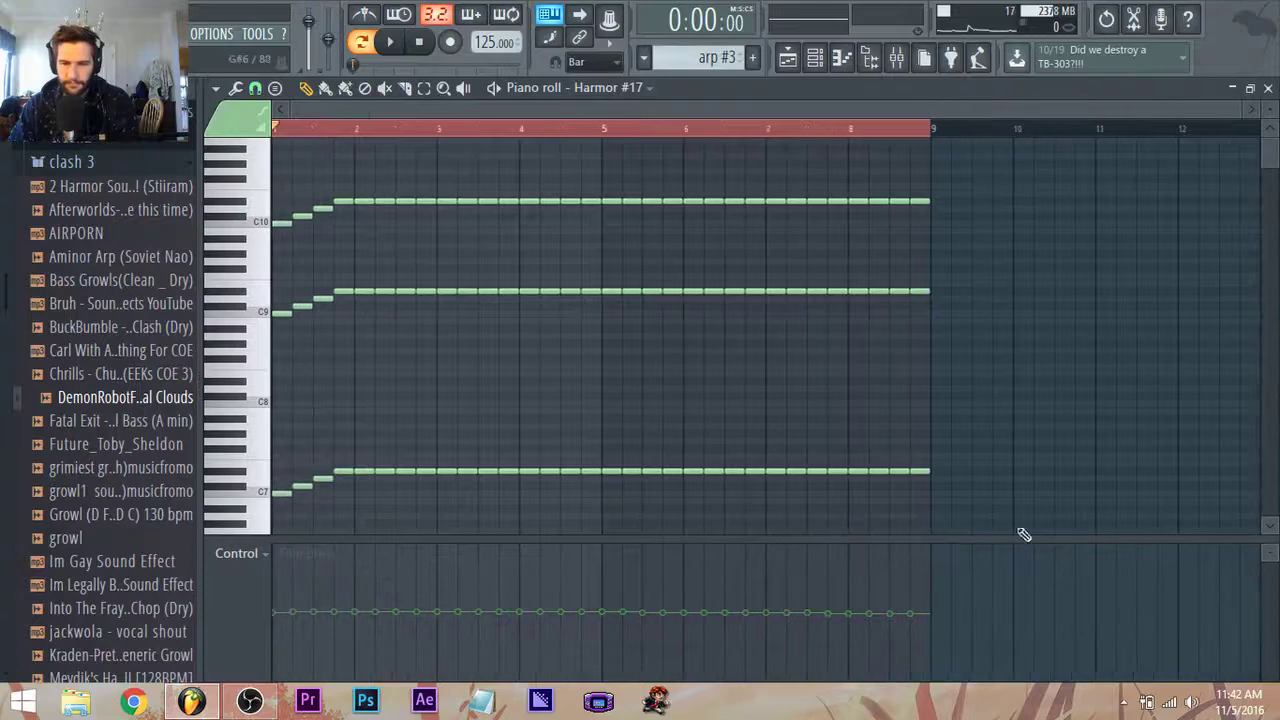
drag(1090, 534, 10, 150)
key(Delete)
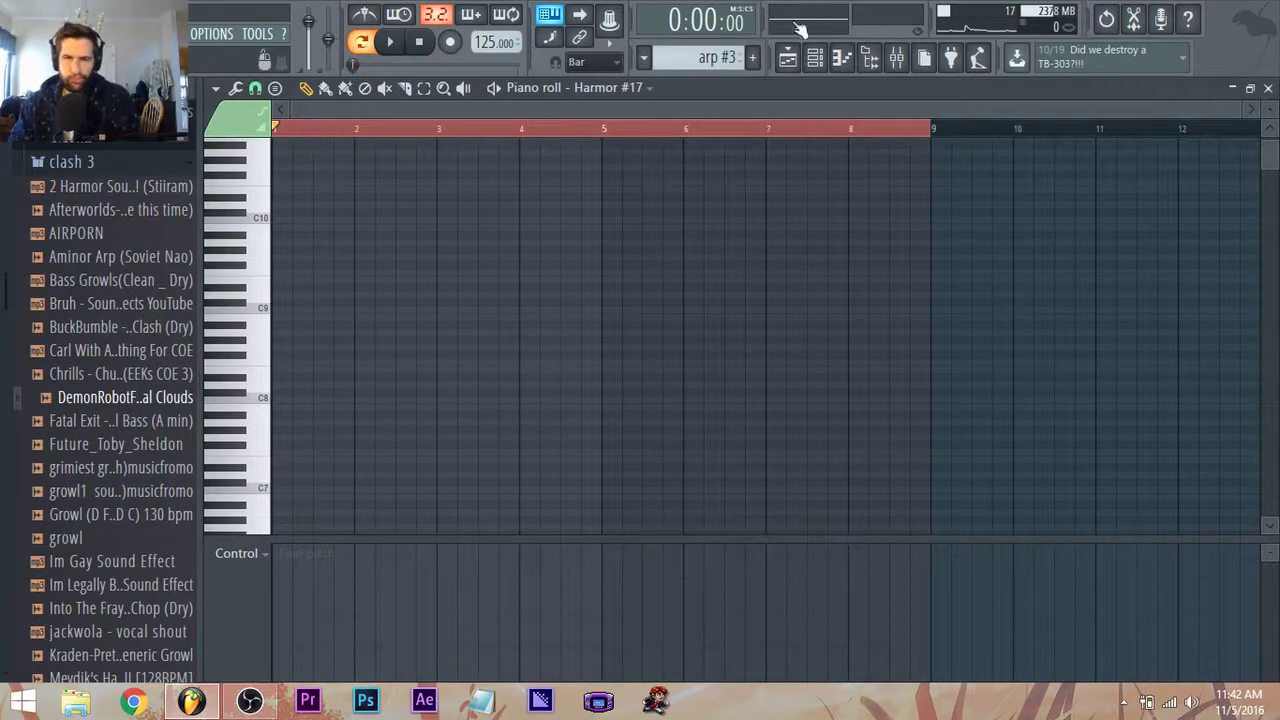
click(730, 62)
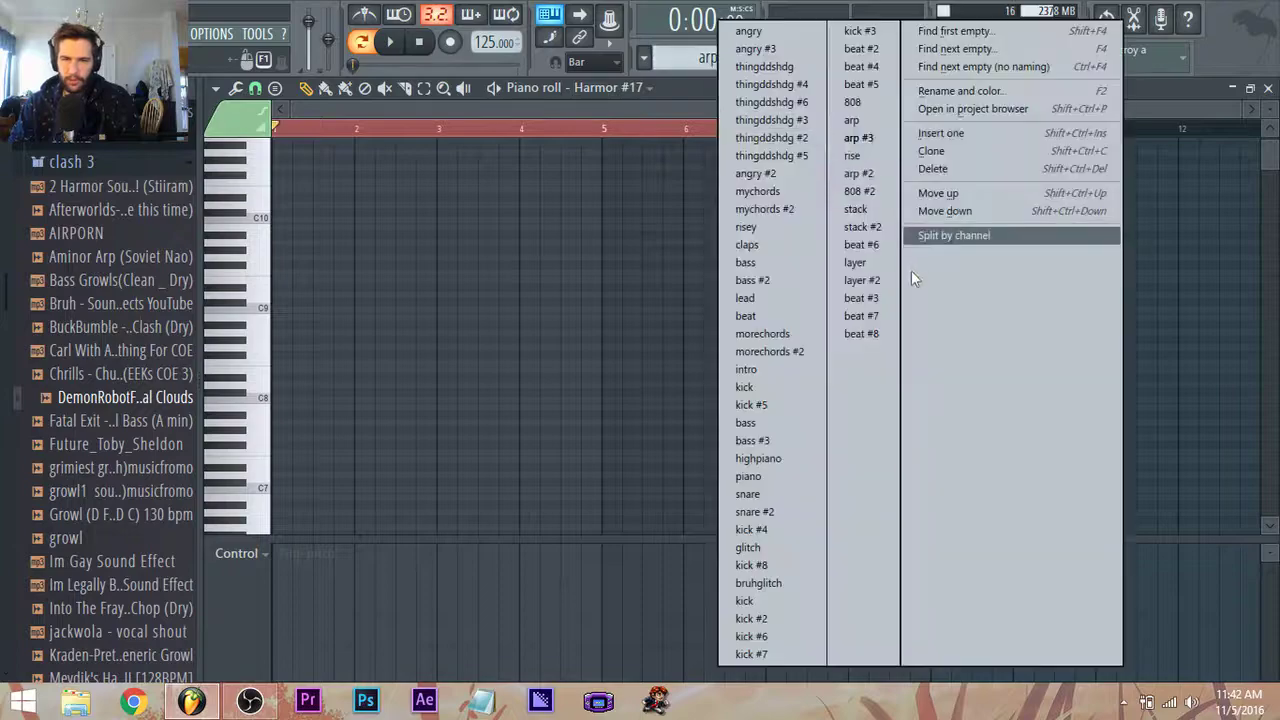
click(945, 169)
click(731, 400)
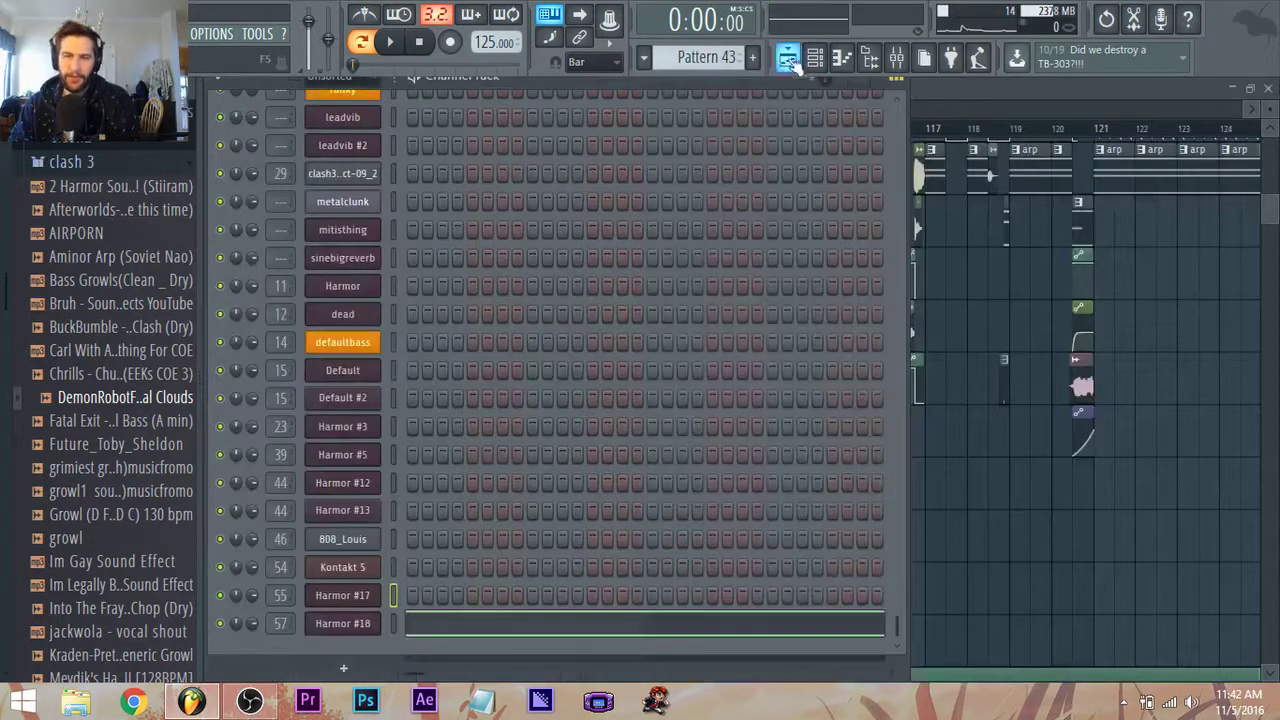
Return to the playlist and play the arrangement from just before bar 105 to review the build-up.
click(788, 58)
drag(633, 200, 633, 207)
drag(426, 122, 455, 134)
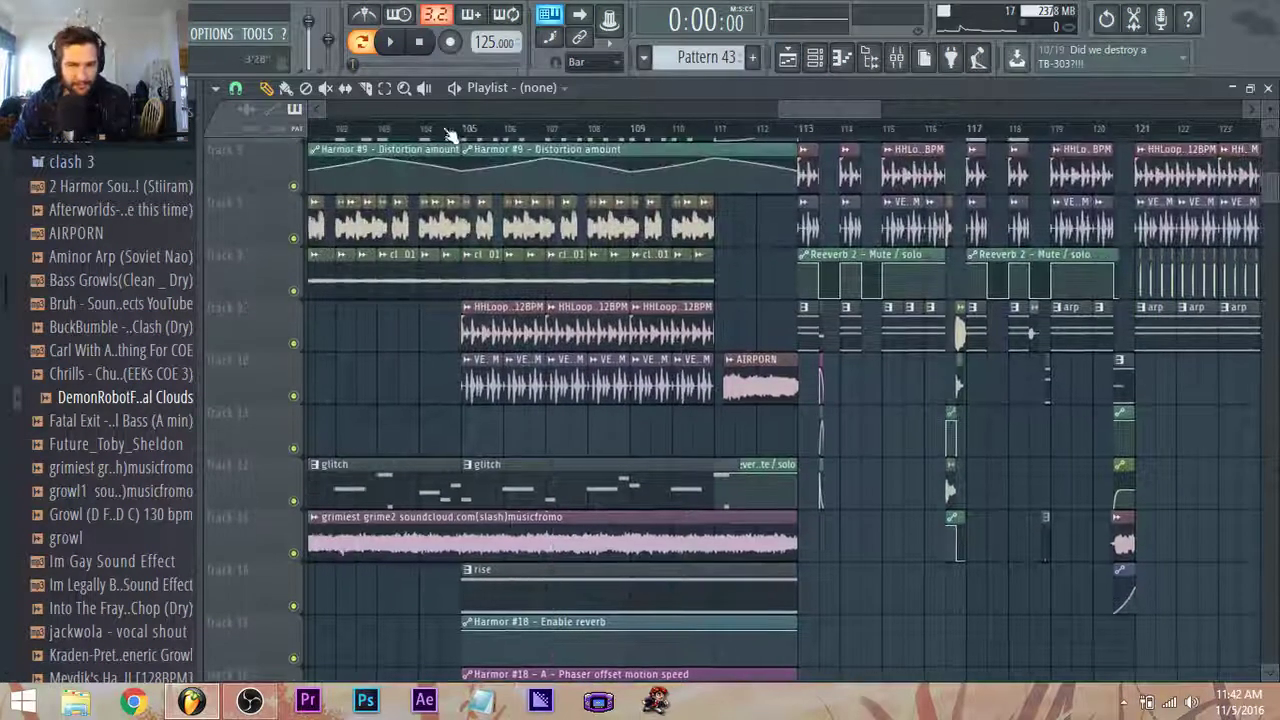
click(455, 126)
key(space)
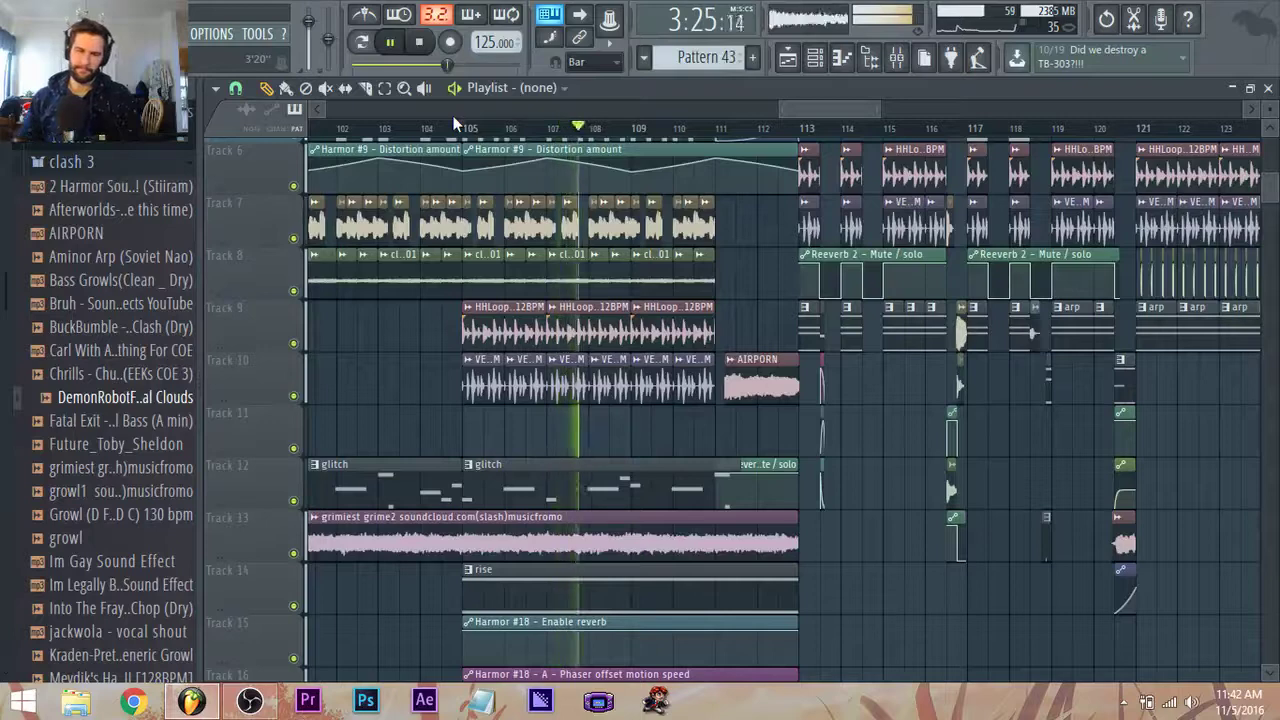
scroll(490, 414, up, 1)
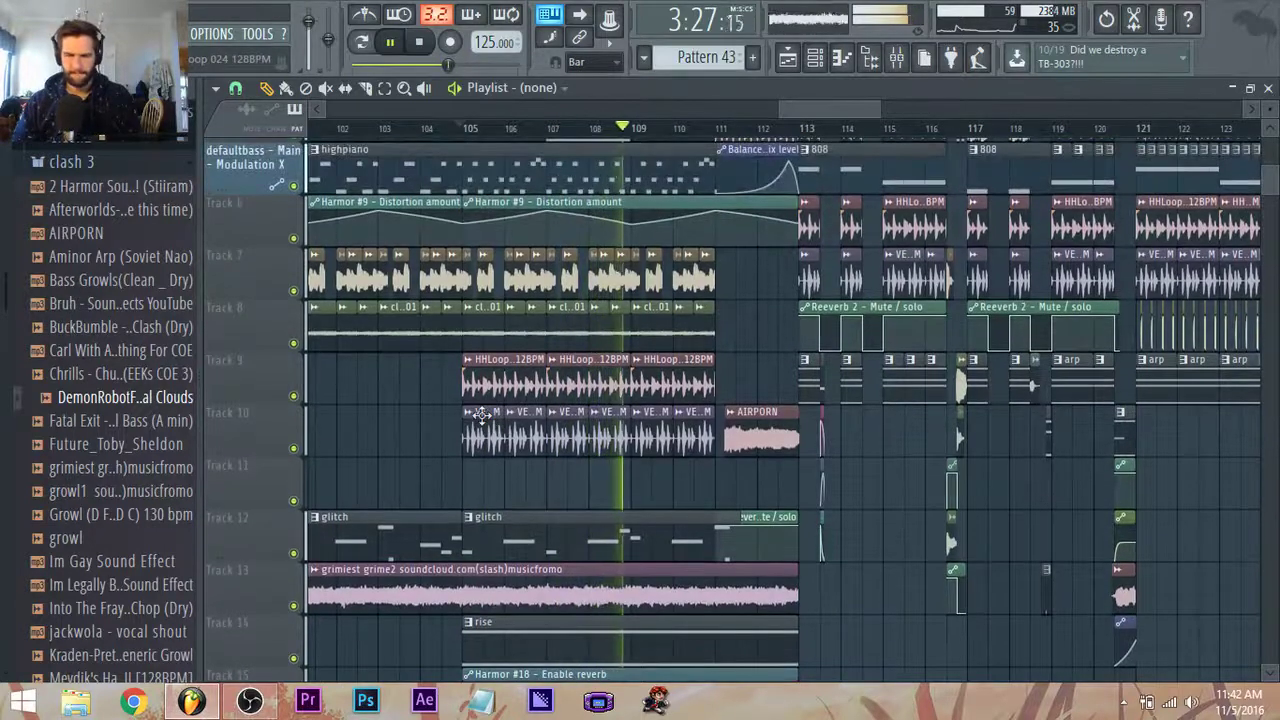
Play the build-up into the drop while examining tracks 8 to 16, and replay from just before bar 113.
scroll(482, 415, down, 1)
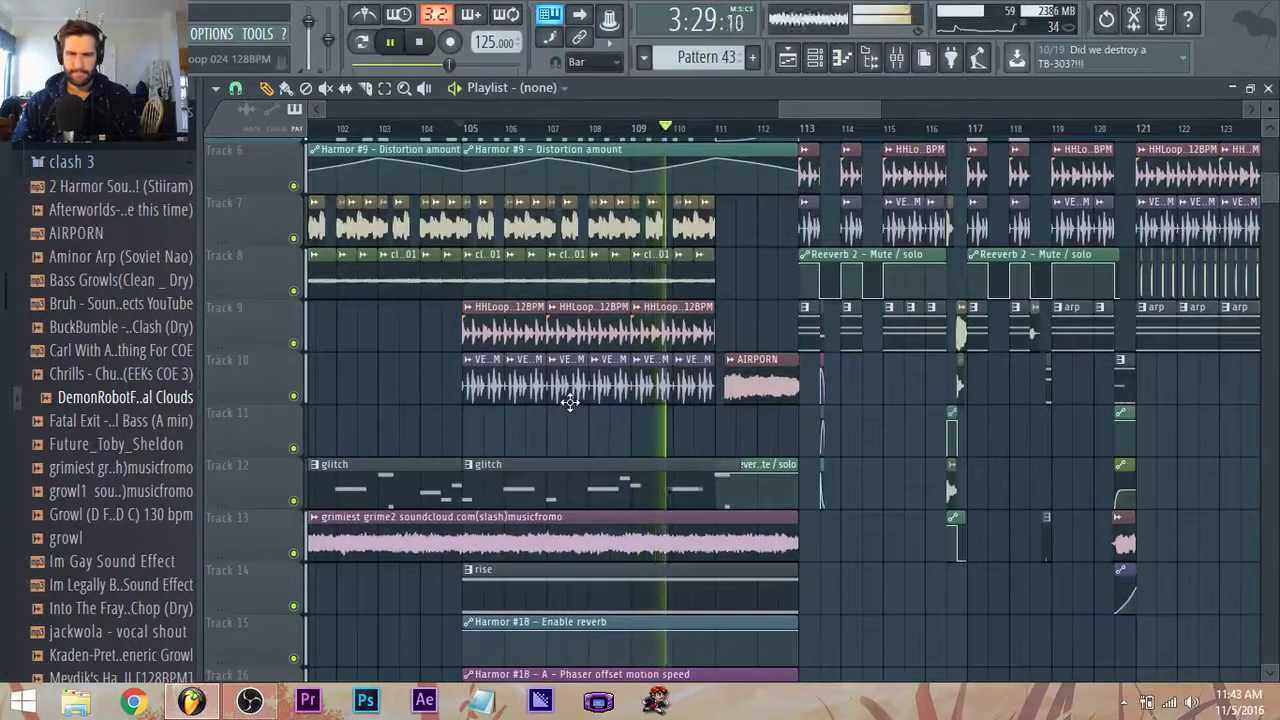
scroll(566, 400, down, 2)
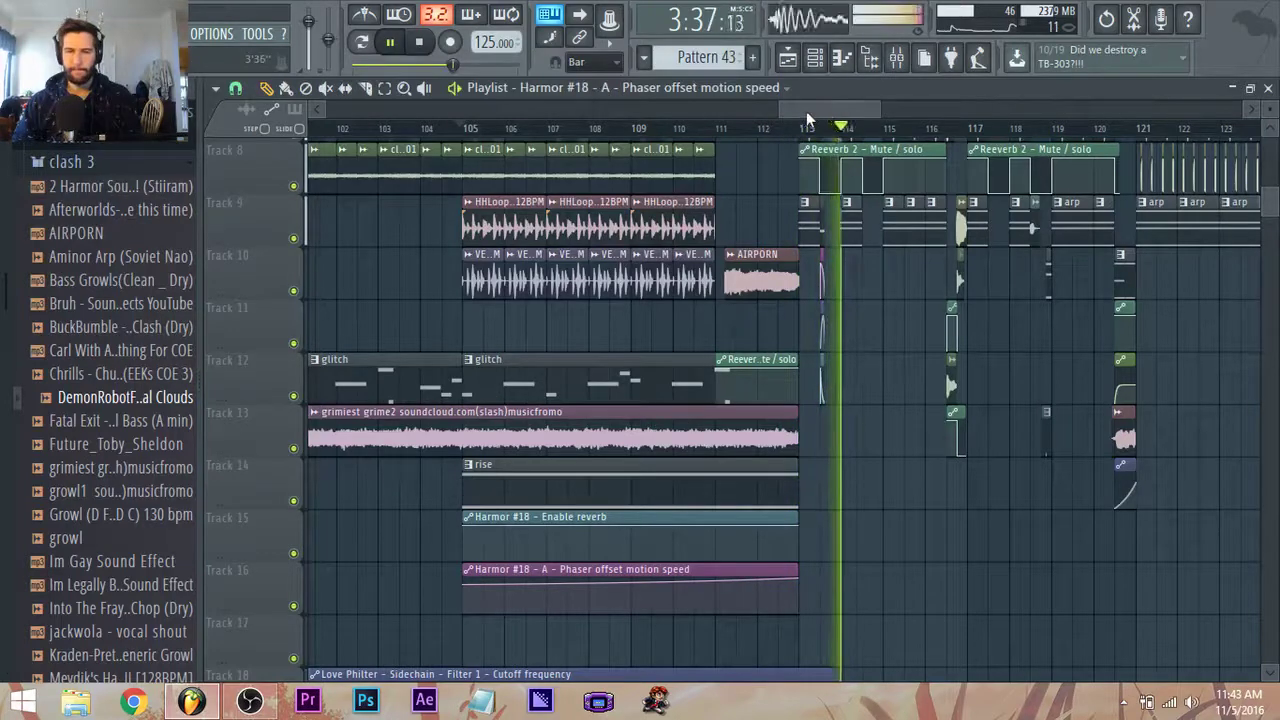
drag(806, 111, 816, 108)
click(700, 130)
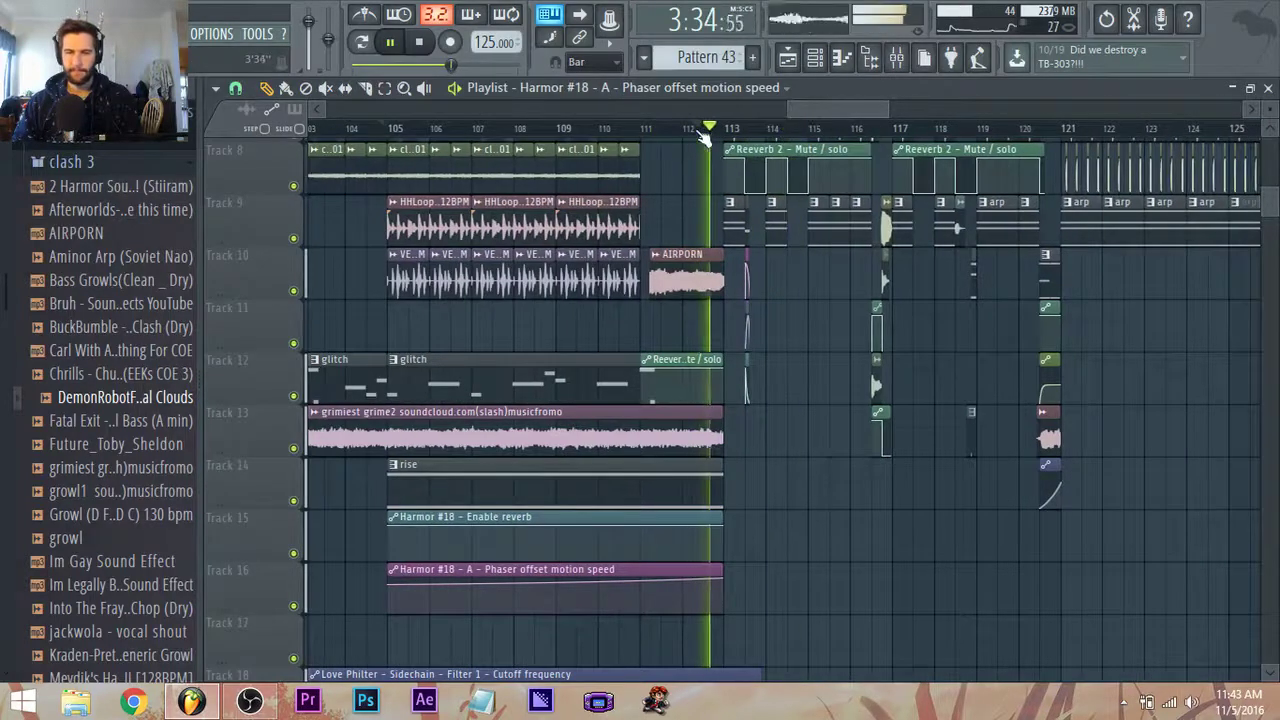
Move the peak of the Love Philter (Slot 2) filter cutoff automation on track 21 to bar 113 and audition the transition.
scroll(716, 580, down, 5)
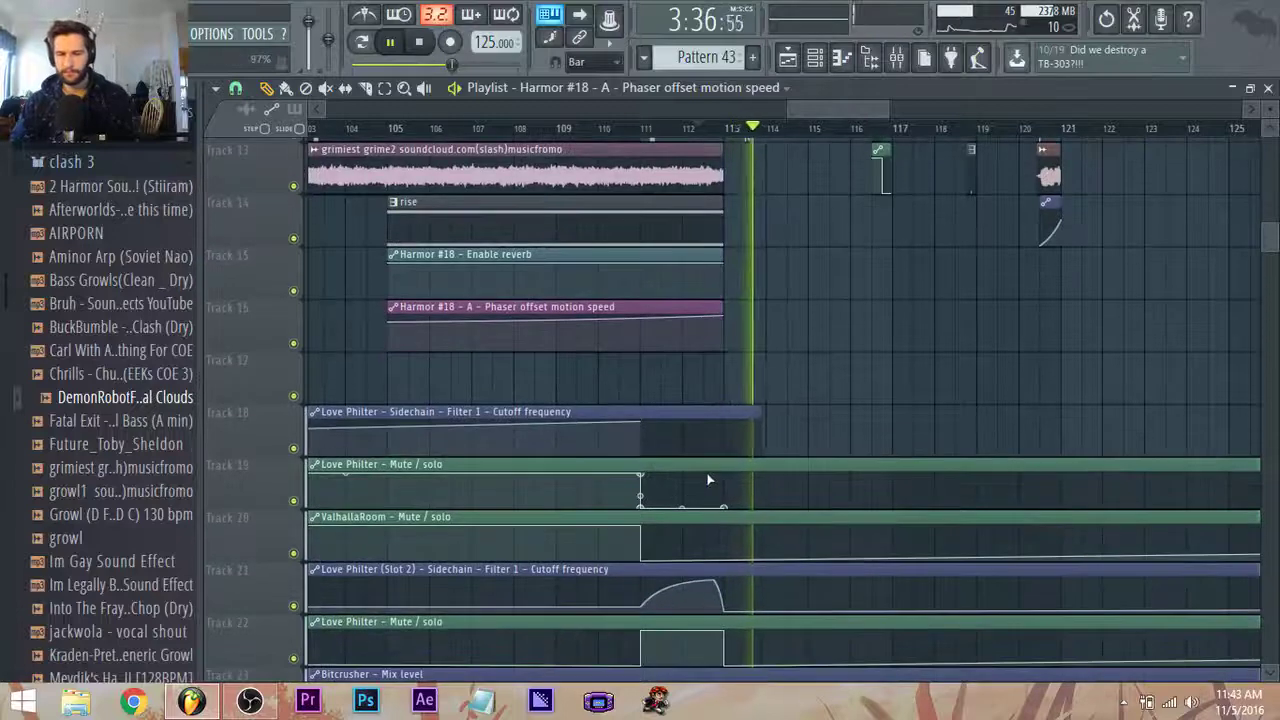
key(space)
scroll(716, 636, up, 3)
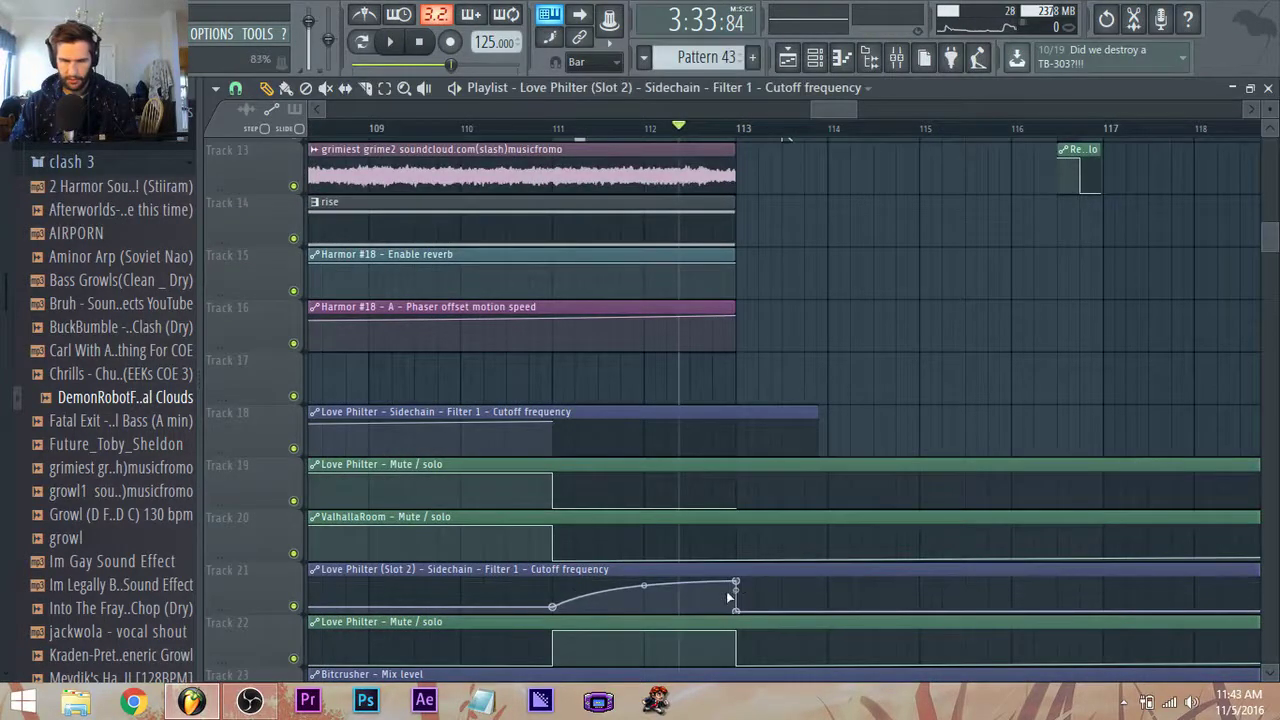
key(space)
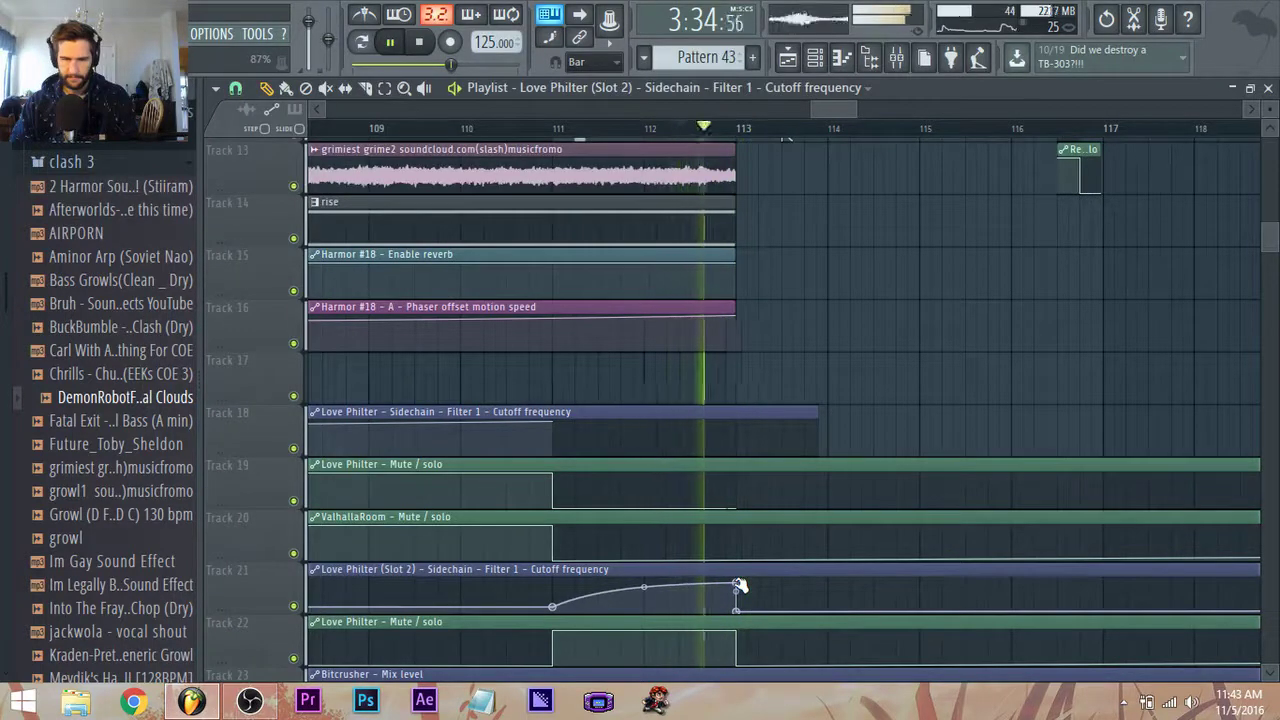
key(space)
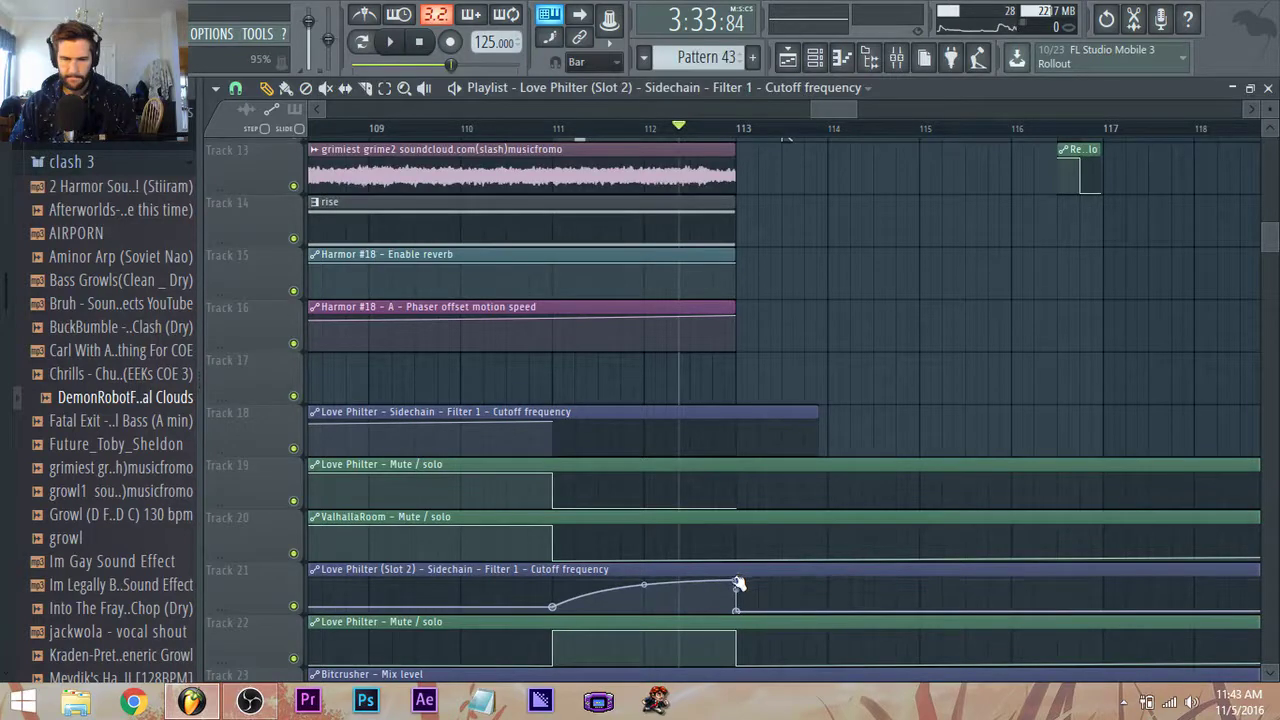
Examine the automation and audio clips that end at bar 113 while replaying the last half bar before the drop.
scroll(738, 588, down, 6)
scroll(737, 590, up, 5)
scroll(736, 588, down, 2)
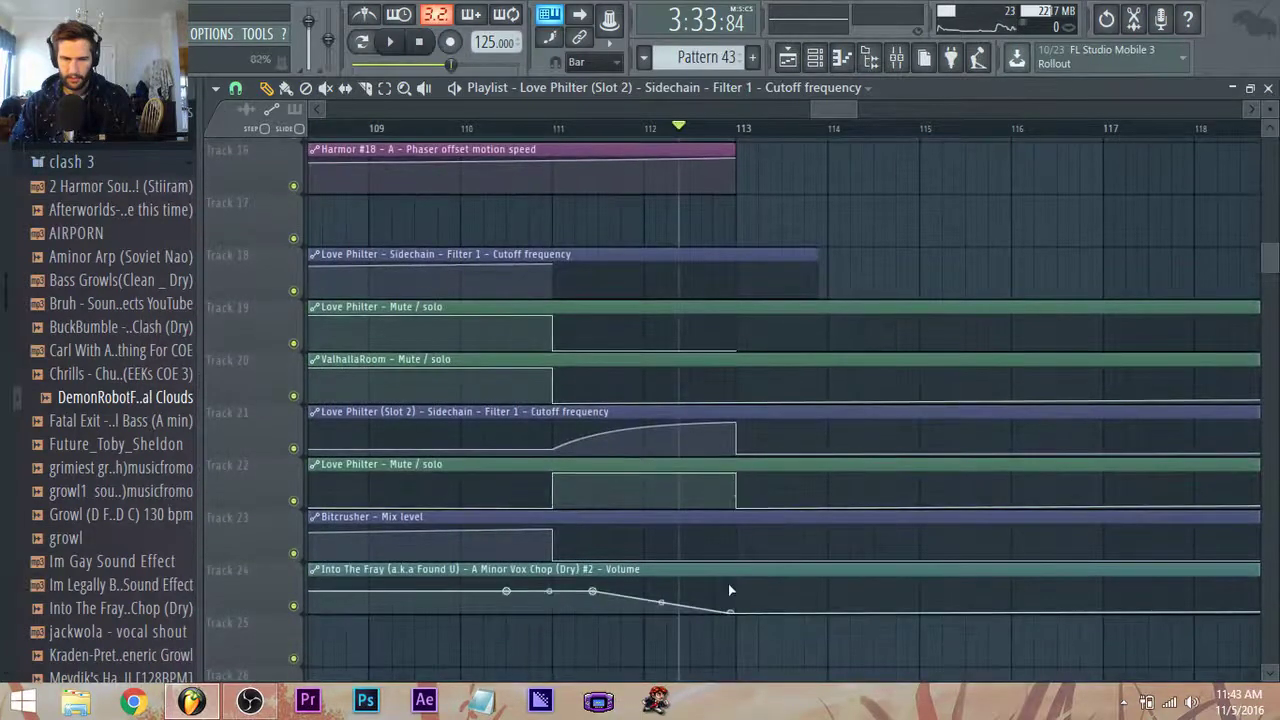
scroll(727, 583, up, 8)
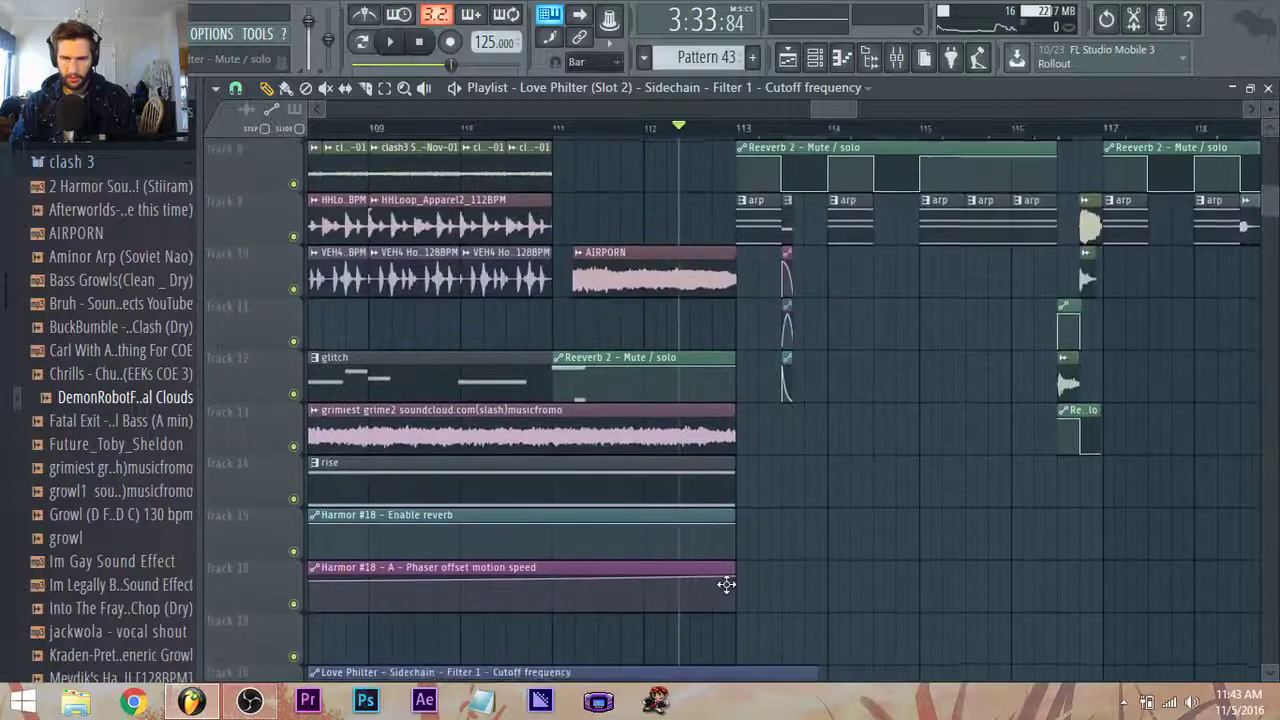
key(space)
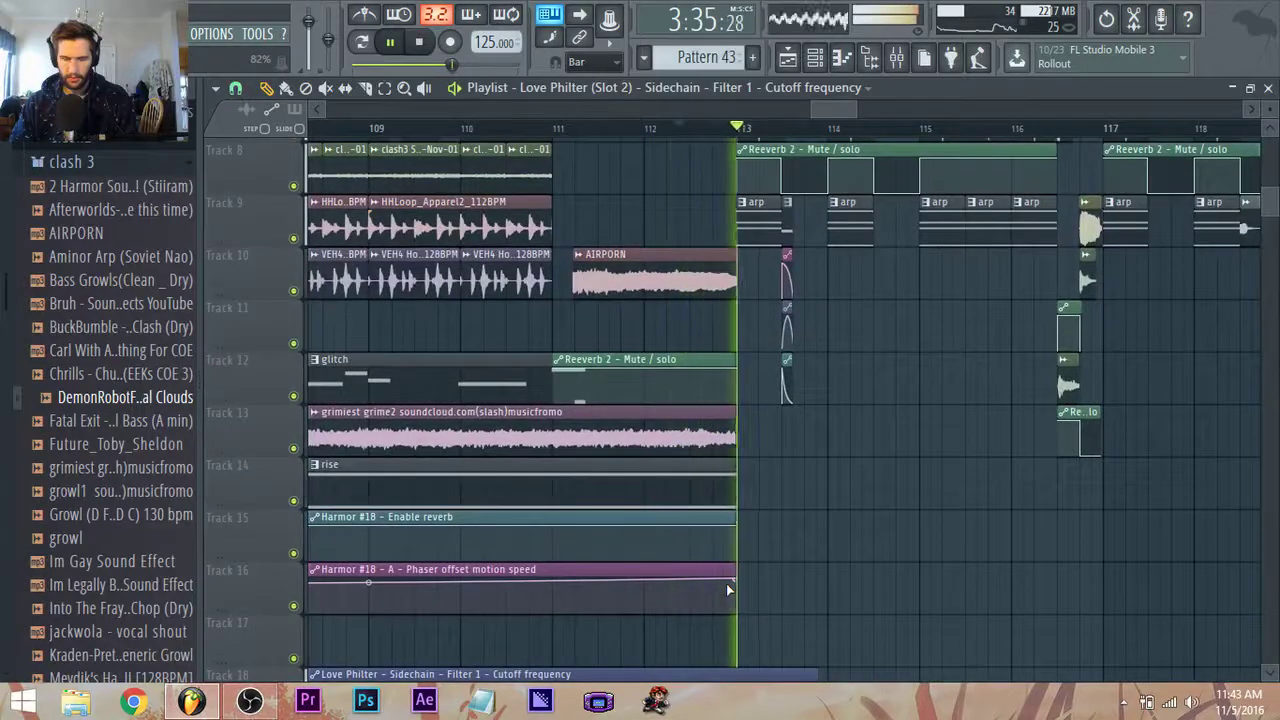
scroll(726, 583, up, 1)
key(space)
key(space)
scroll(725, 583, up, 5)
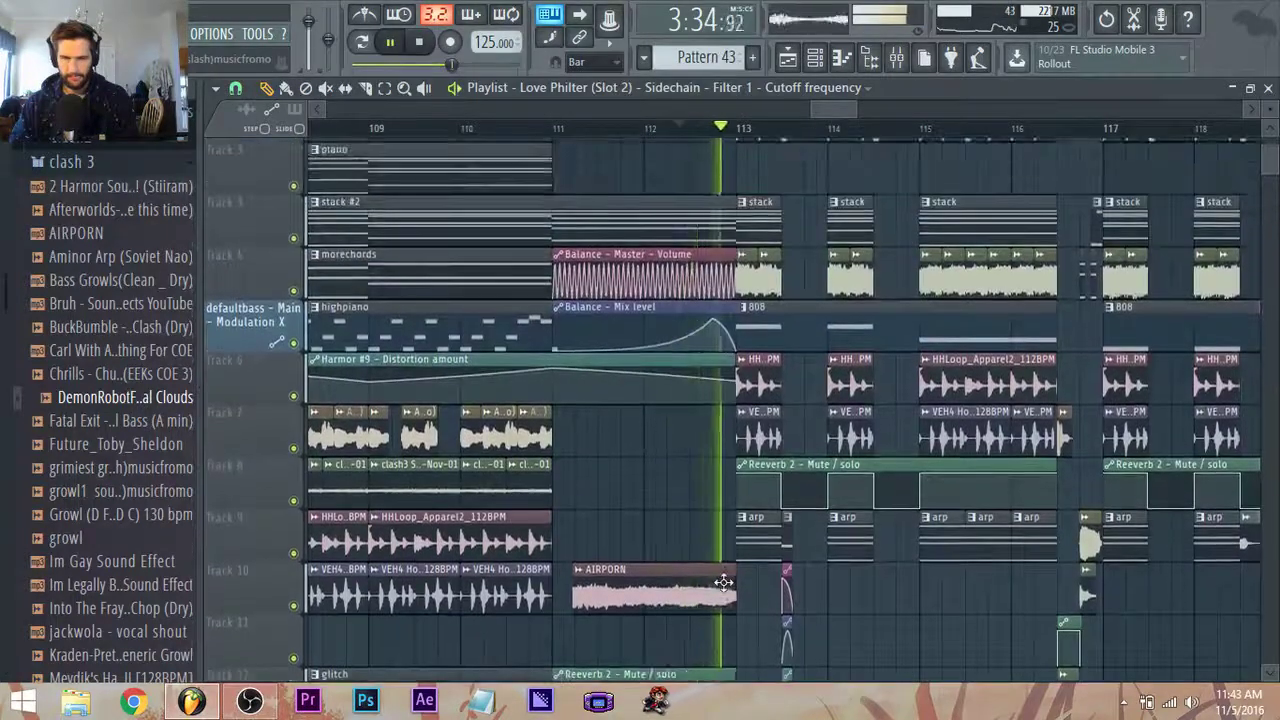
key(space)
Delete the peak point before the end of the Balance mix level automation, raise its end point at bar 113, and audition it.
scroll(724, 582, up, 1)
scroll(723, 582, up, 1)
ctrl+scroll(751, 398, up, 1)
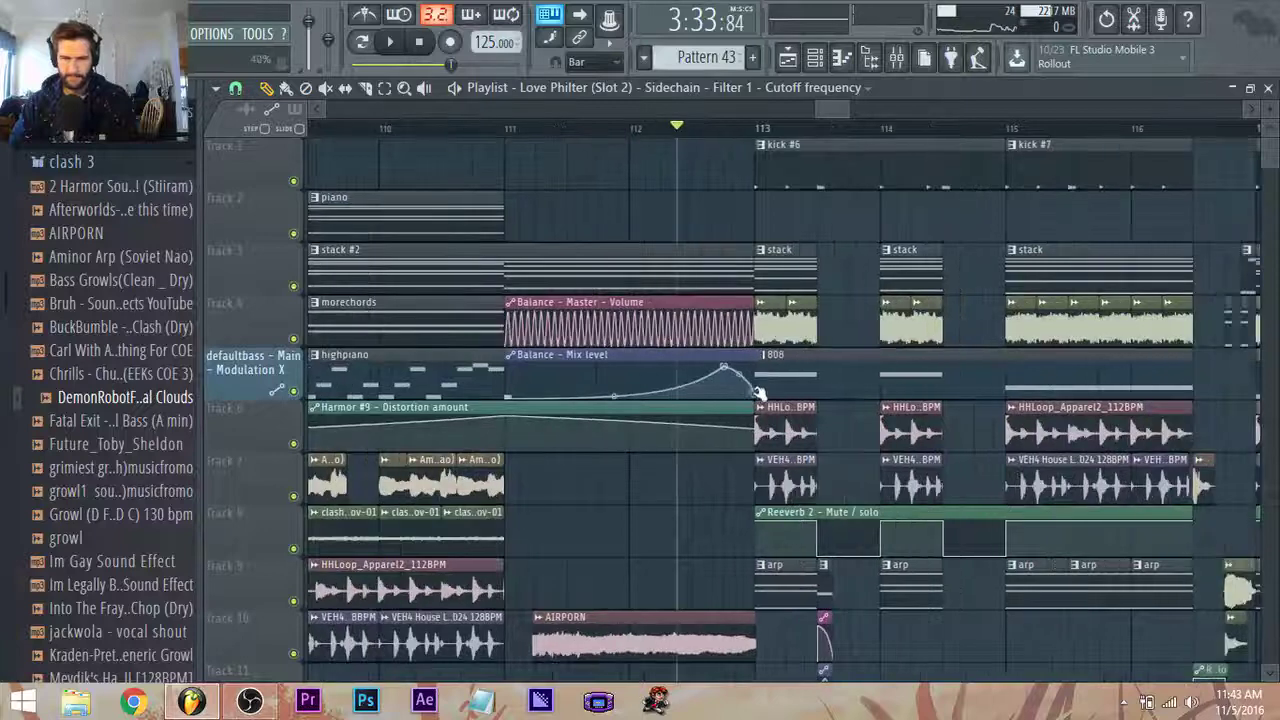
right_click(723, 379)
click(745, 367)
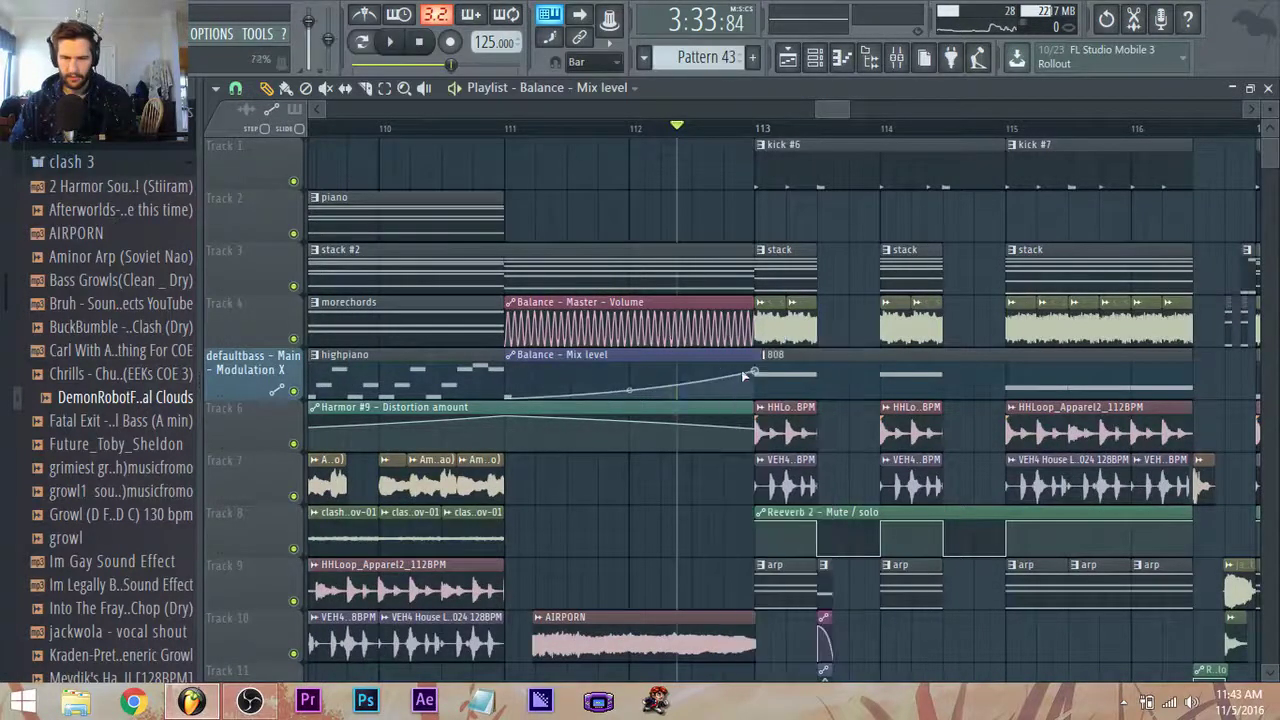
key(space)
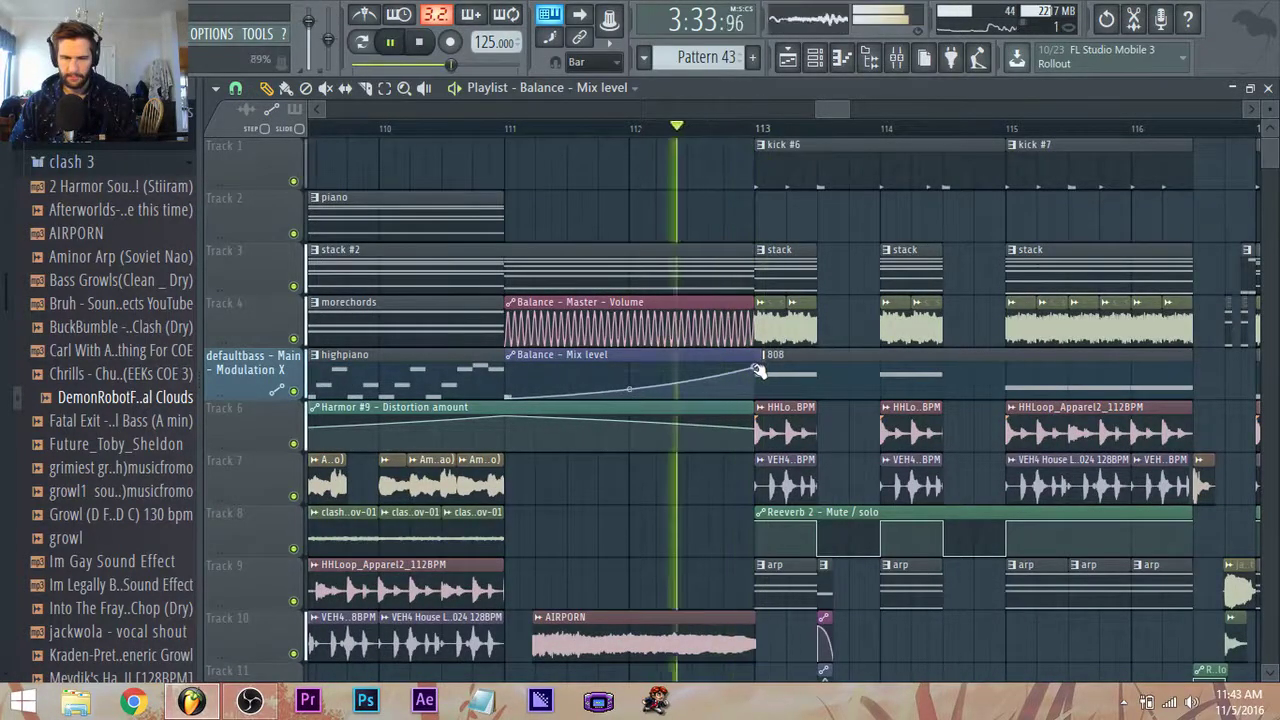
drag(757, 370, 753, 361)
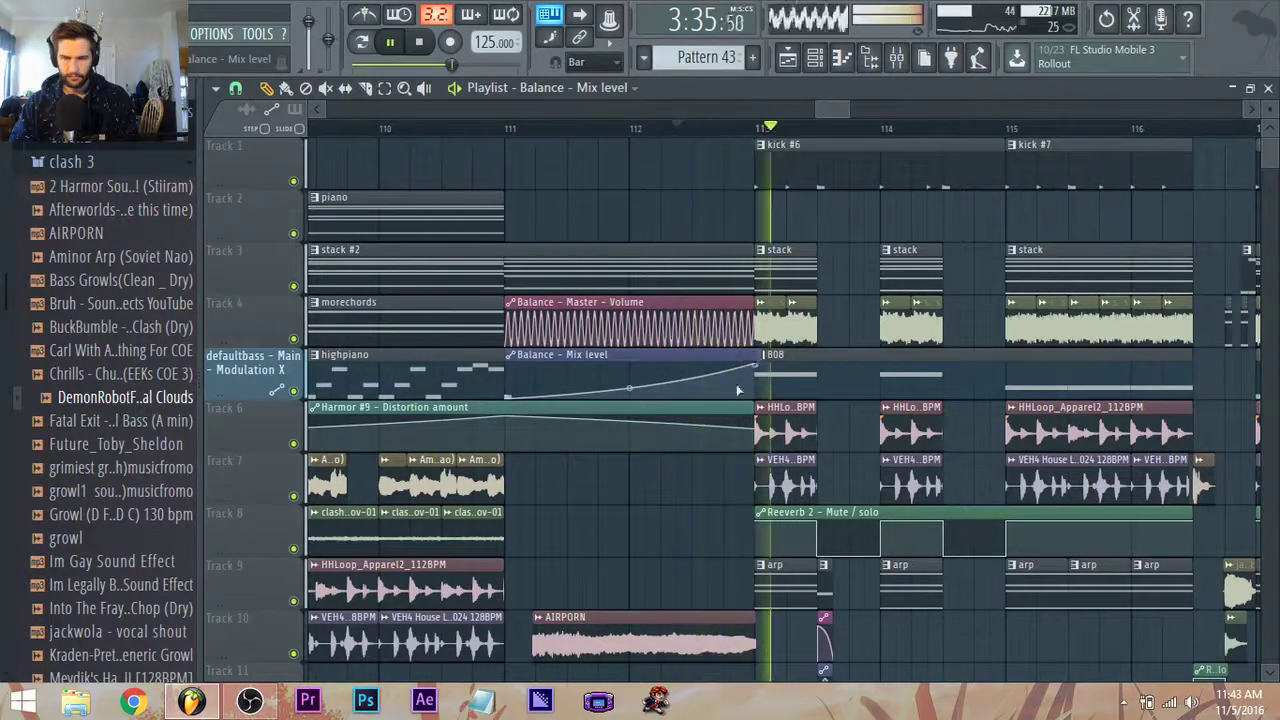
key(space)
key(space)
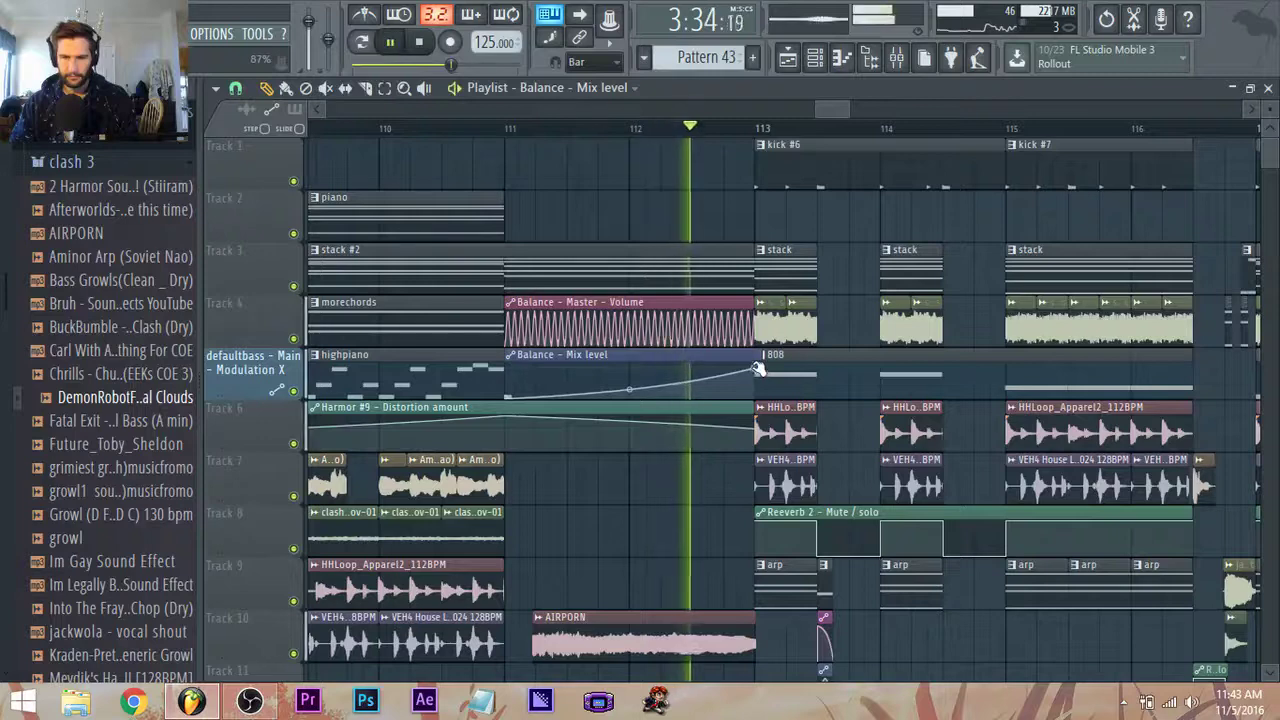
Play the arrangement from bar 111 through the drop to review the transition and the following bars.
click(506, 129)
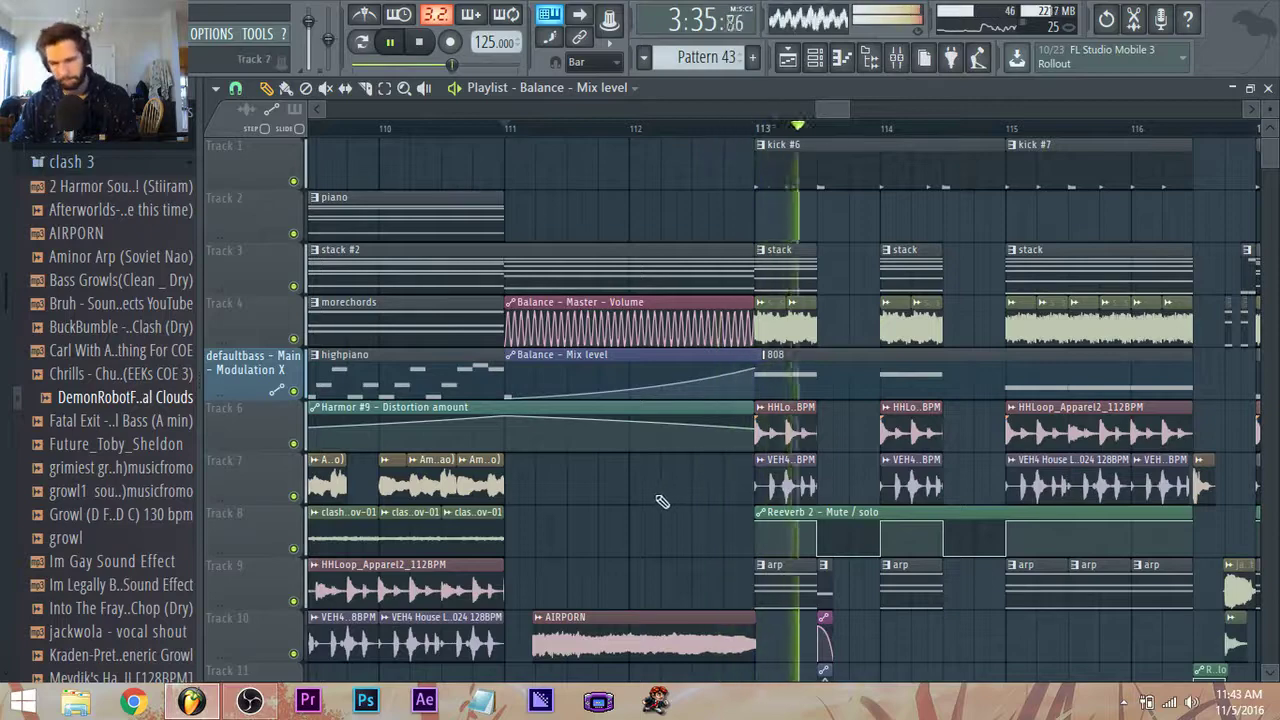
scroll(651, 535, down, 2)
scroll(632, 560, down, 3)
scroll(632, 556, down, 2)
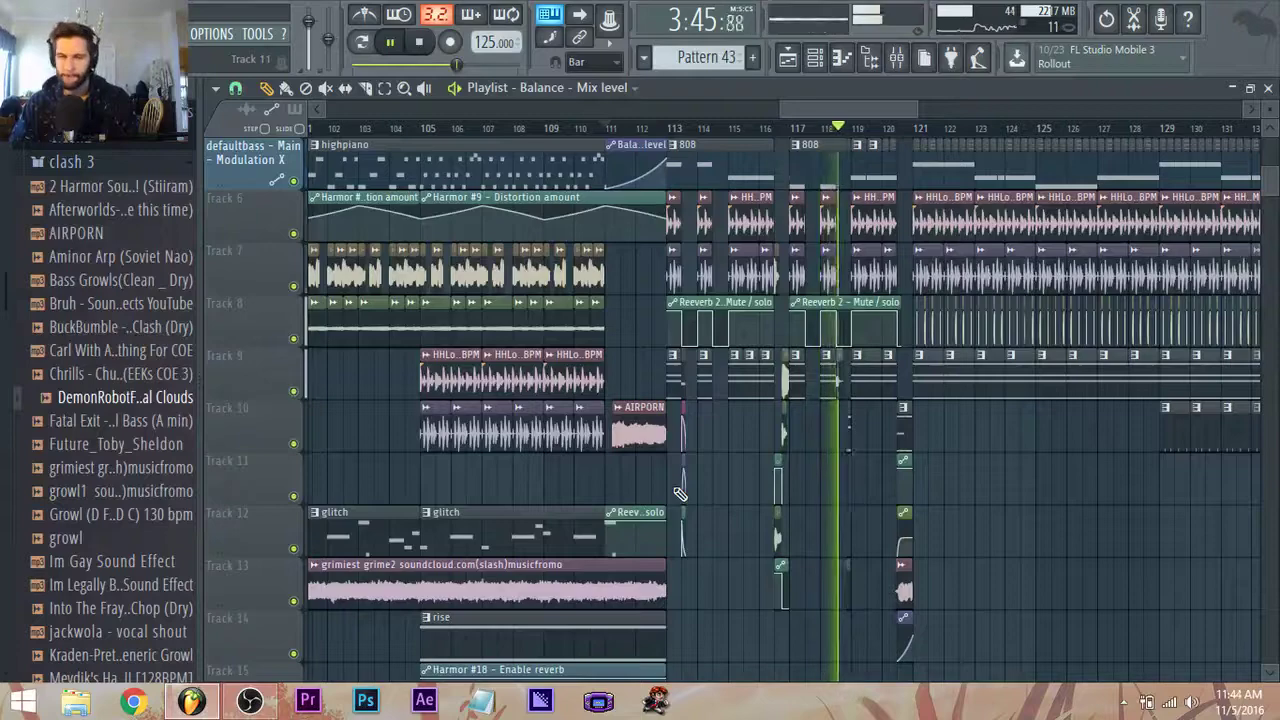
Extend the thingddshdg #6 clip to fill the last beat before bar 119, move the snare clip half a beat earlier, and audition.
scroll(950, 481, up, 6)
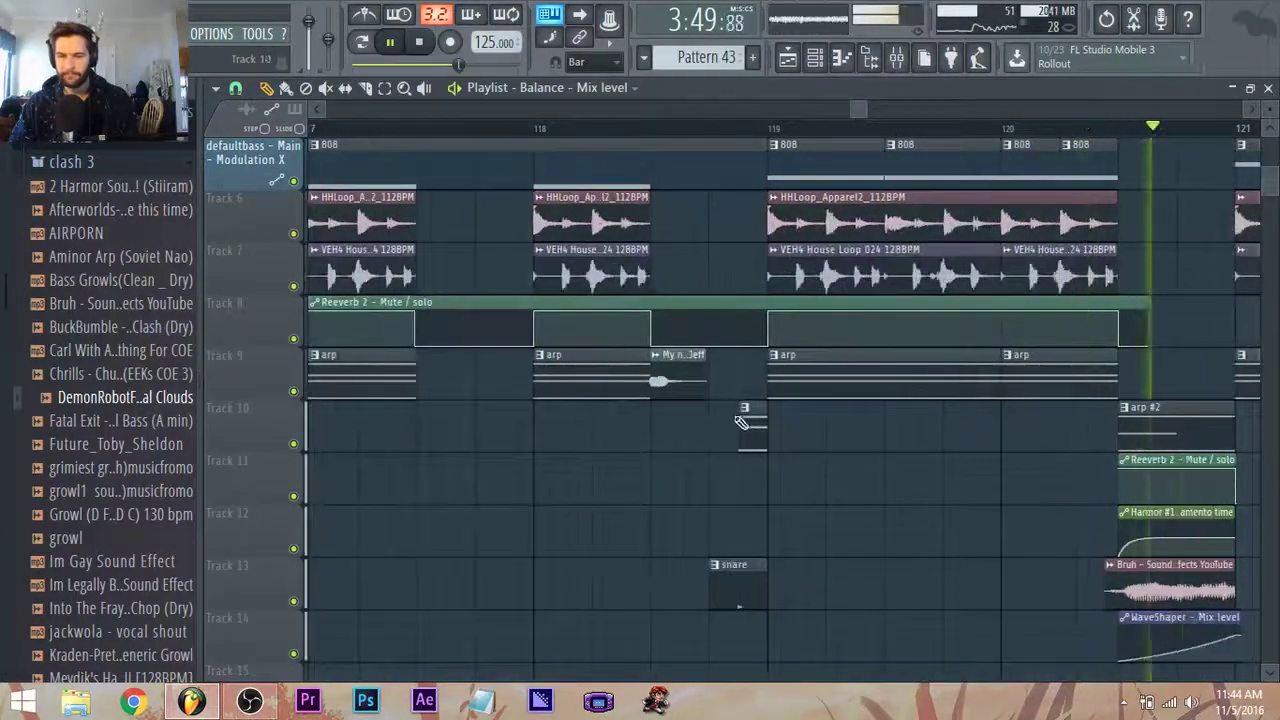
drag(748, 420, 724, 416)
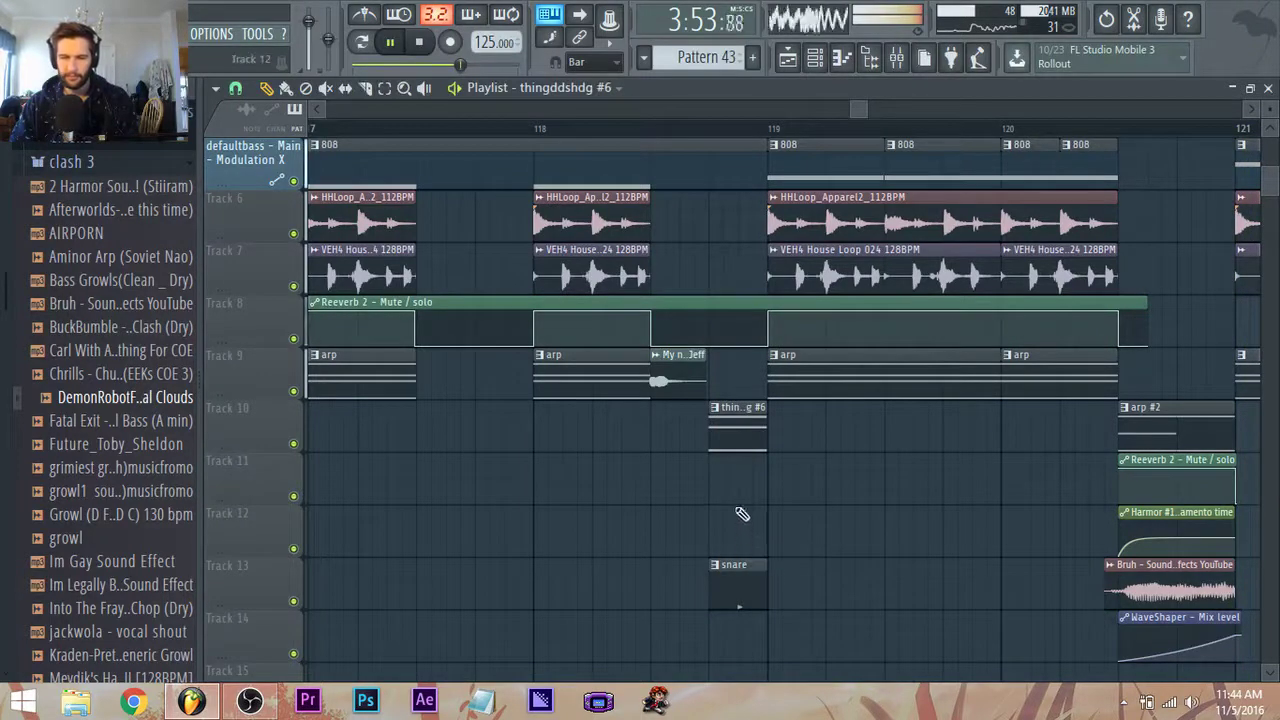
click(533, 128)
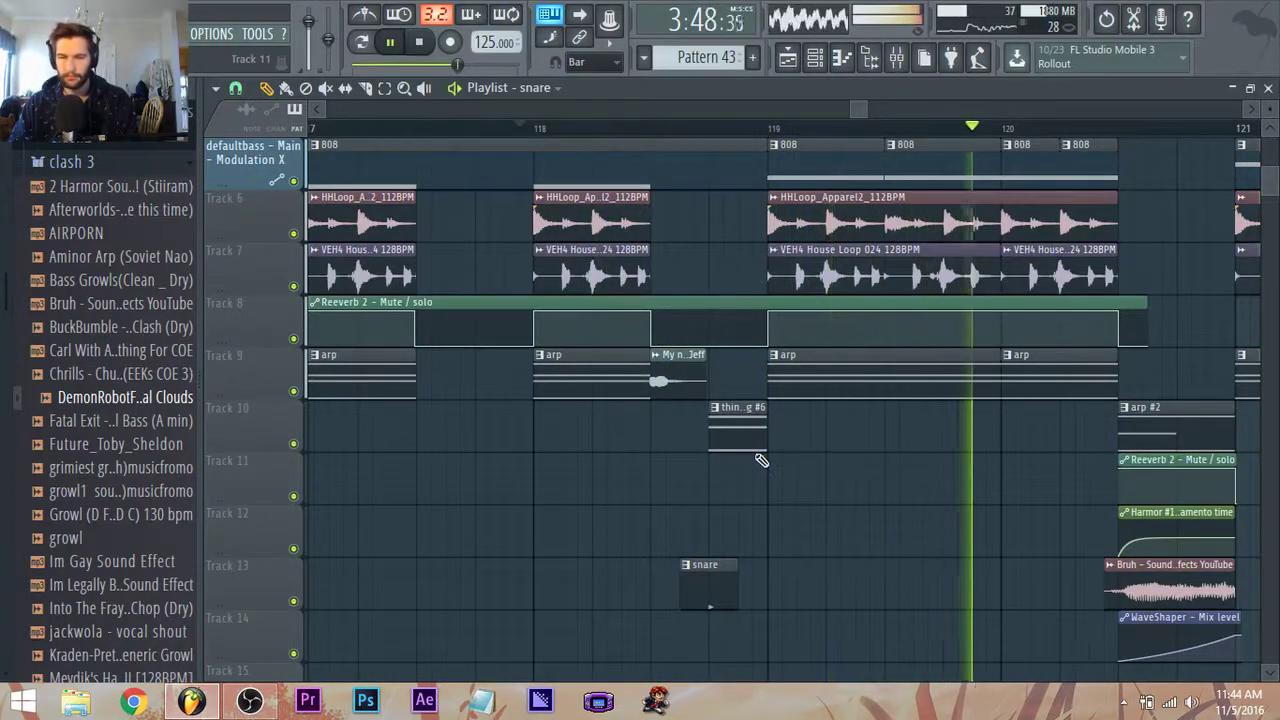
Shorten the thingddshdg #6 clip to one step and repeat it until four copies fill the beat before bar 119.
drag(762, 447, 735, 445)
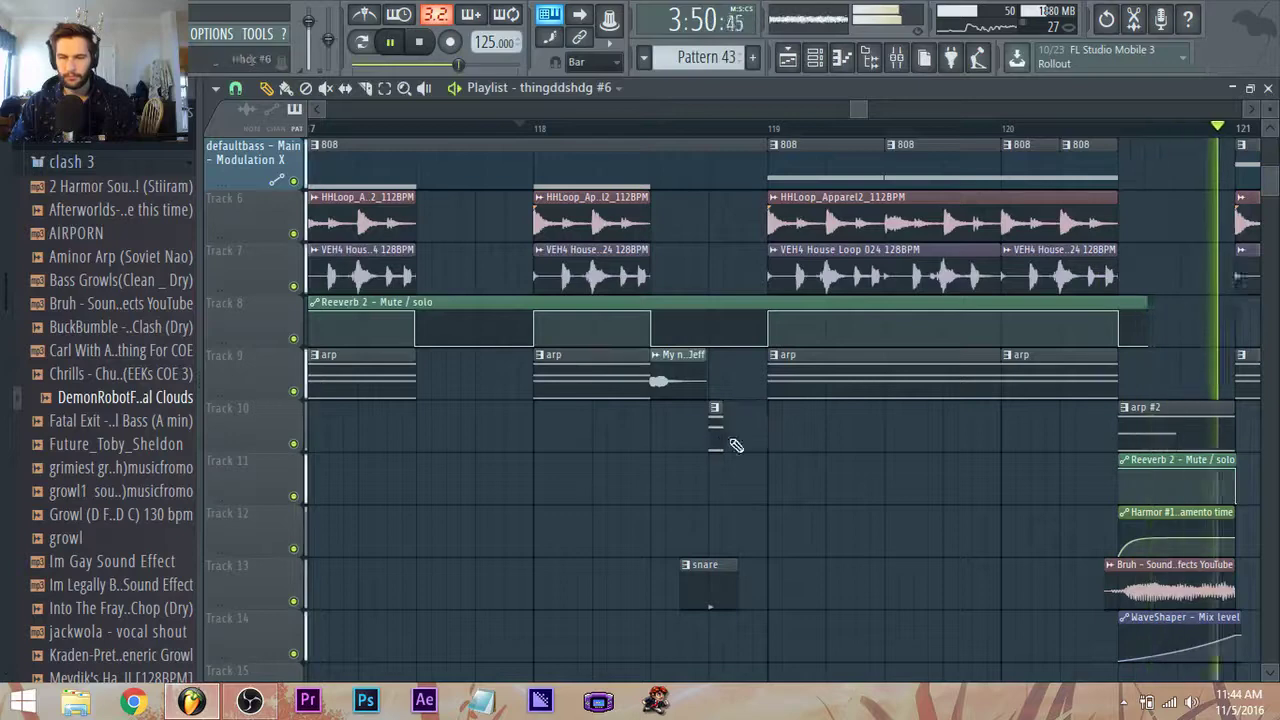
double_click(716, 436)
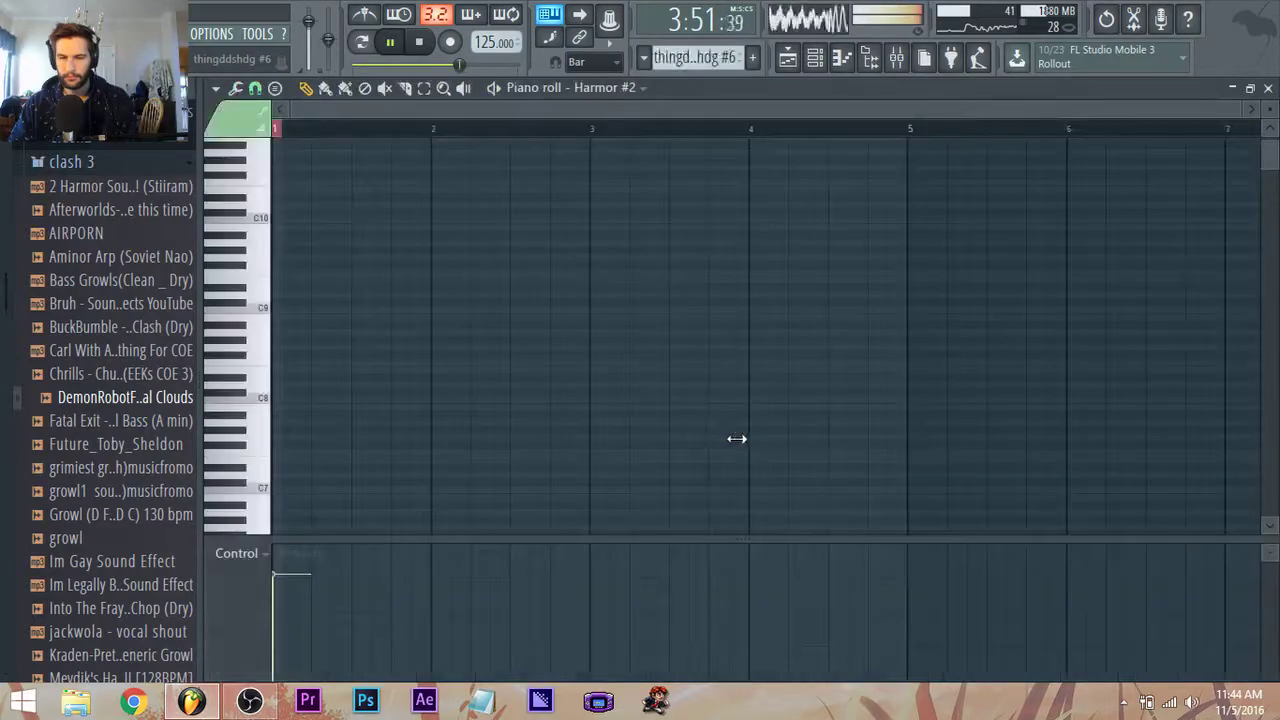
click(788, 58)
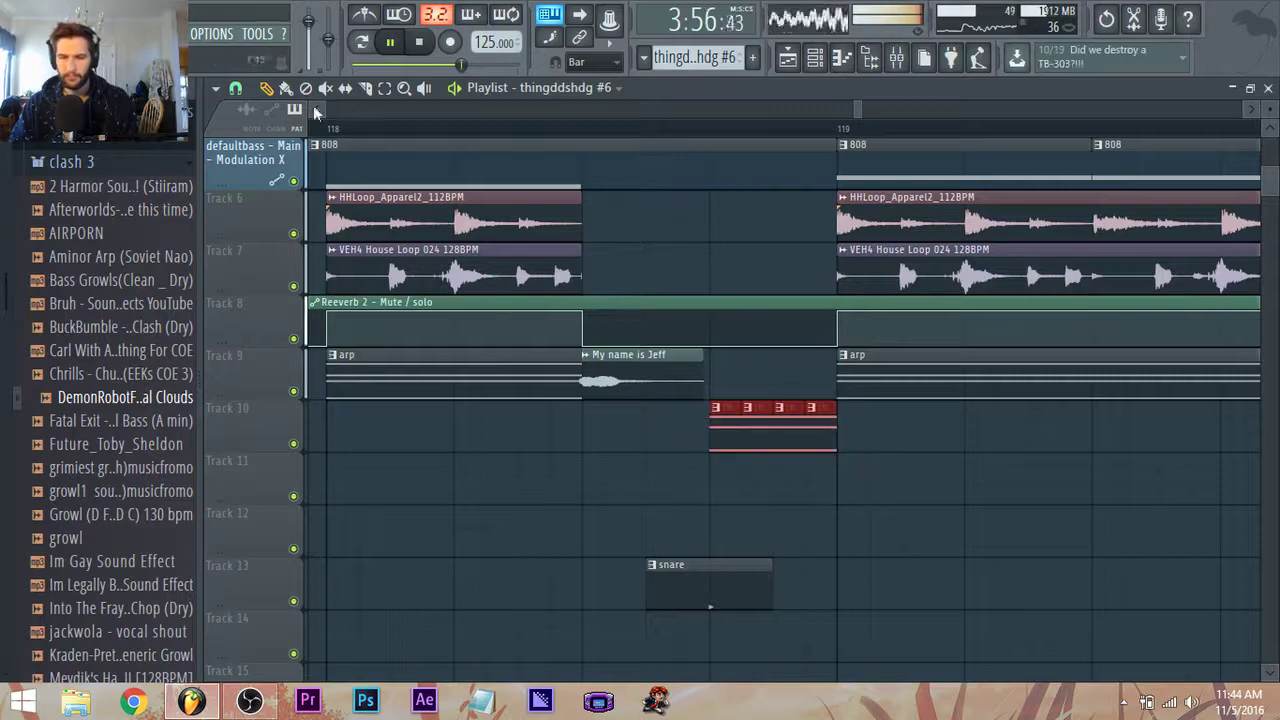
Set the playlist snap to 1/4 step and trim the four thingddshdg #6 clips so gaps separate them.
click(237, 89)
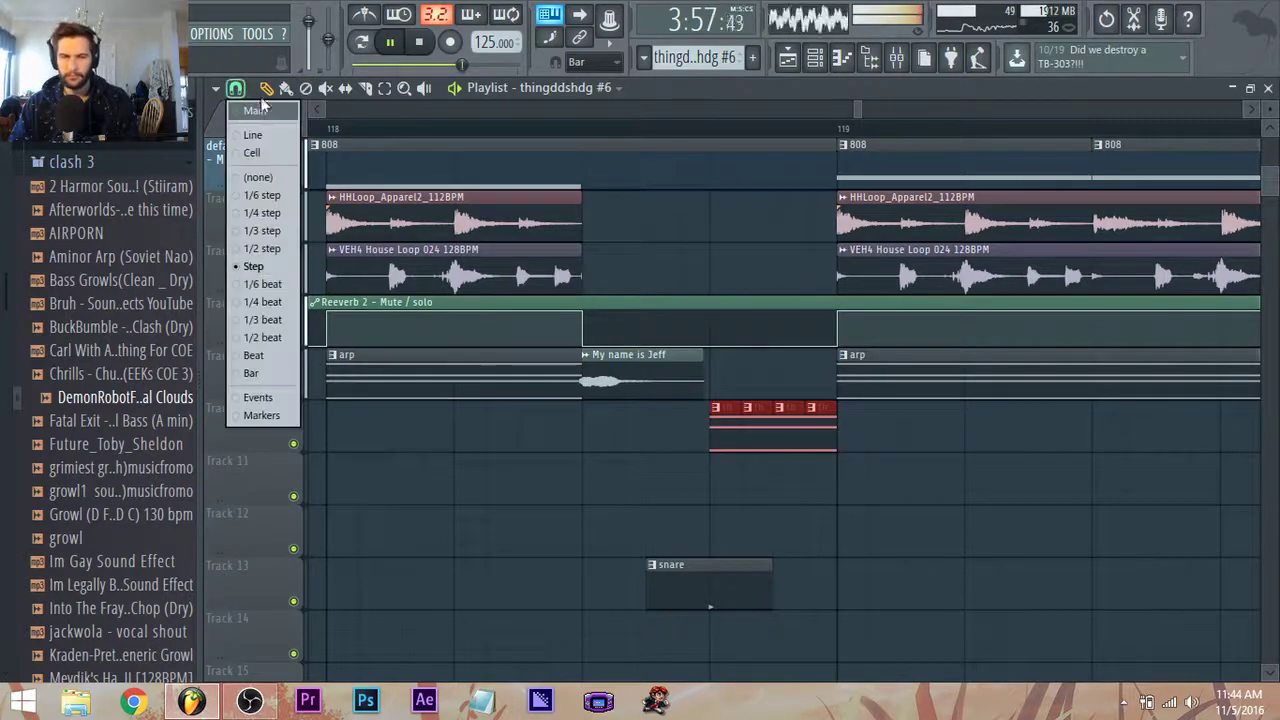
click(268, 216)
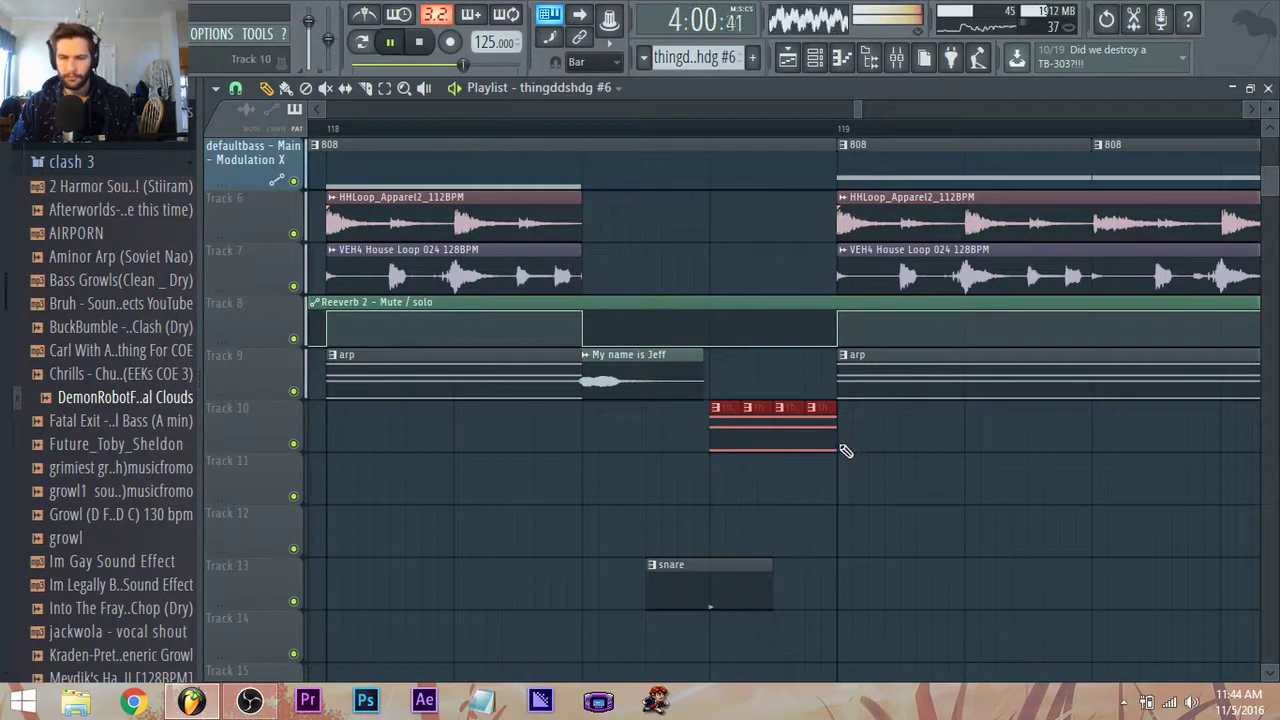
scroll(830, 453, down, 3)
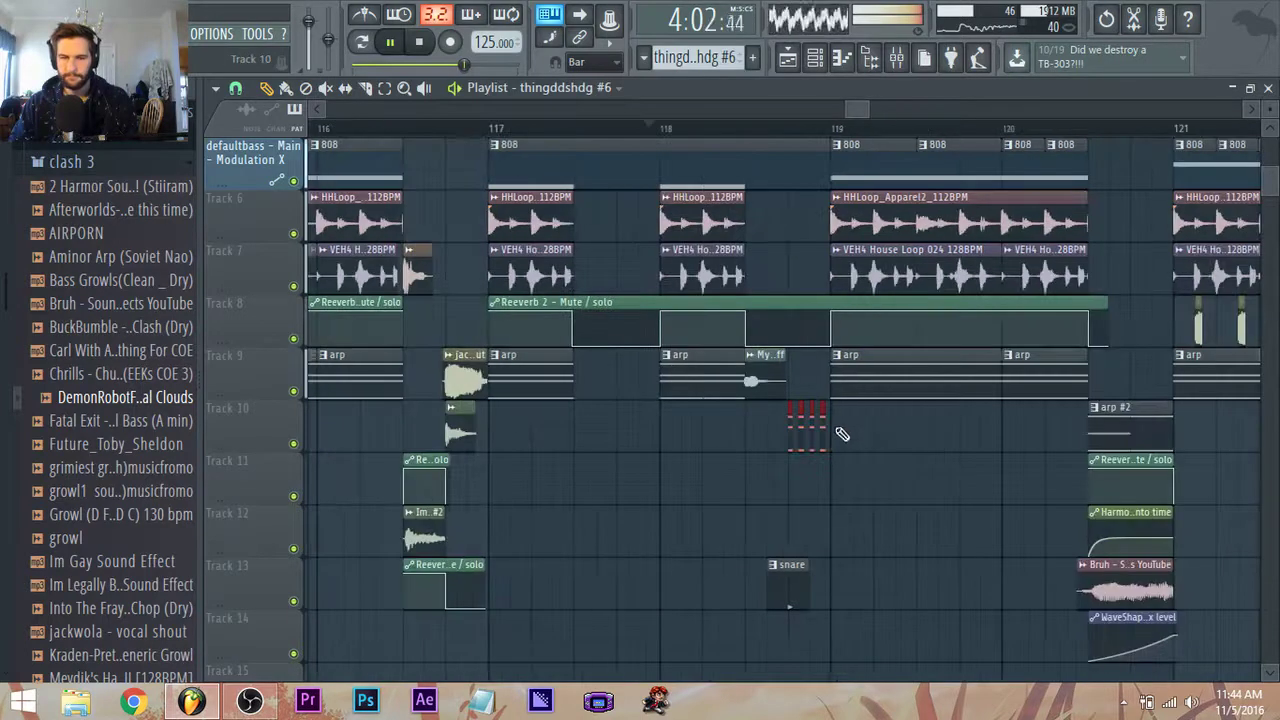
Audition the chopped thingddshdg #6 fill and snare by replaying the passage from bar 118 into bar 119.
scroll(860, 112, right, 2)
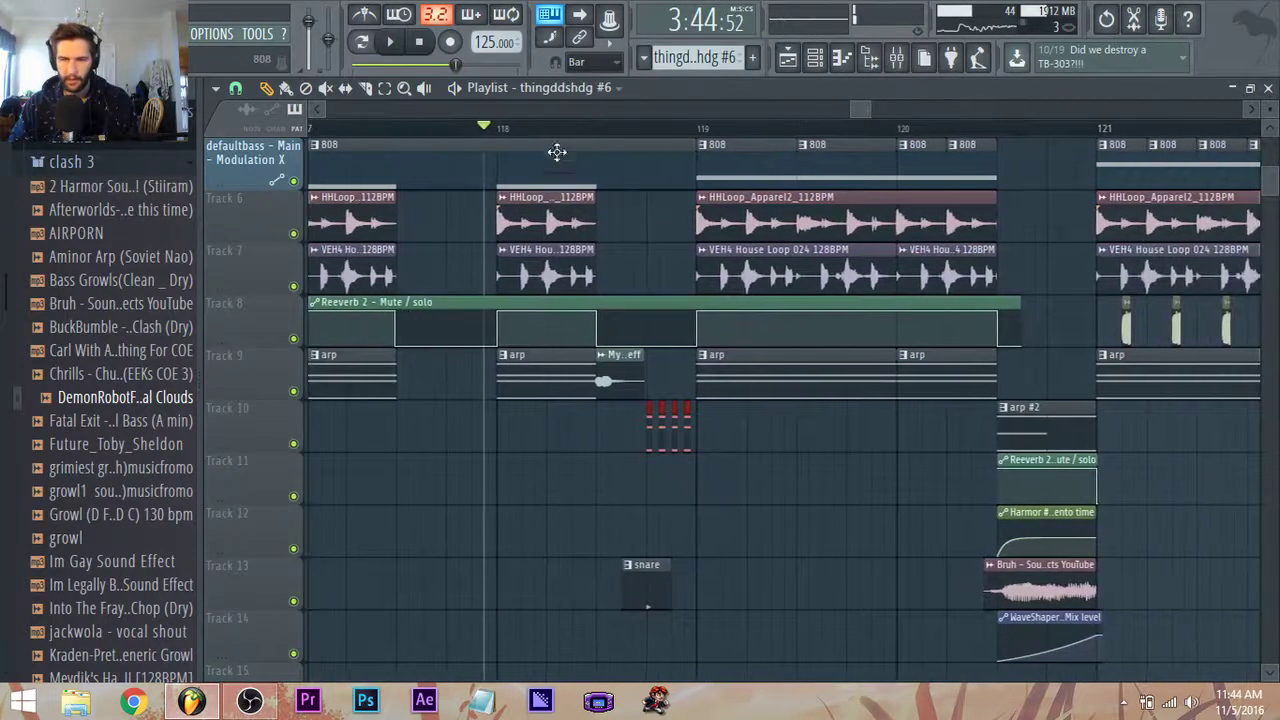
scroll(1006, 529, down, 3)
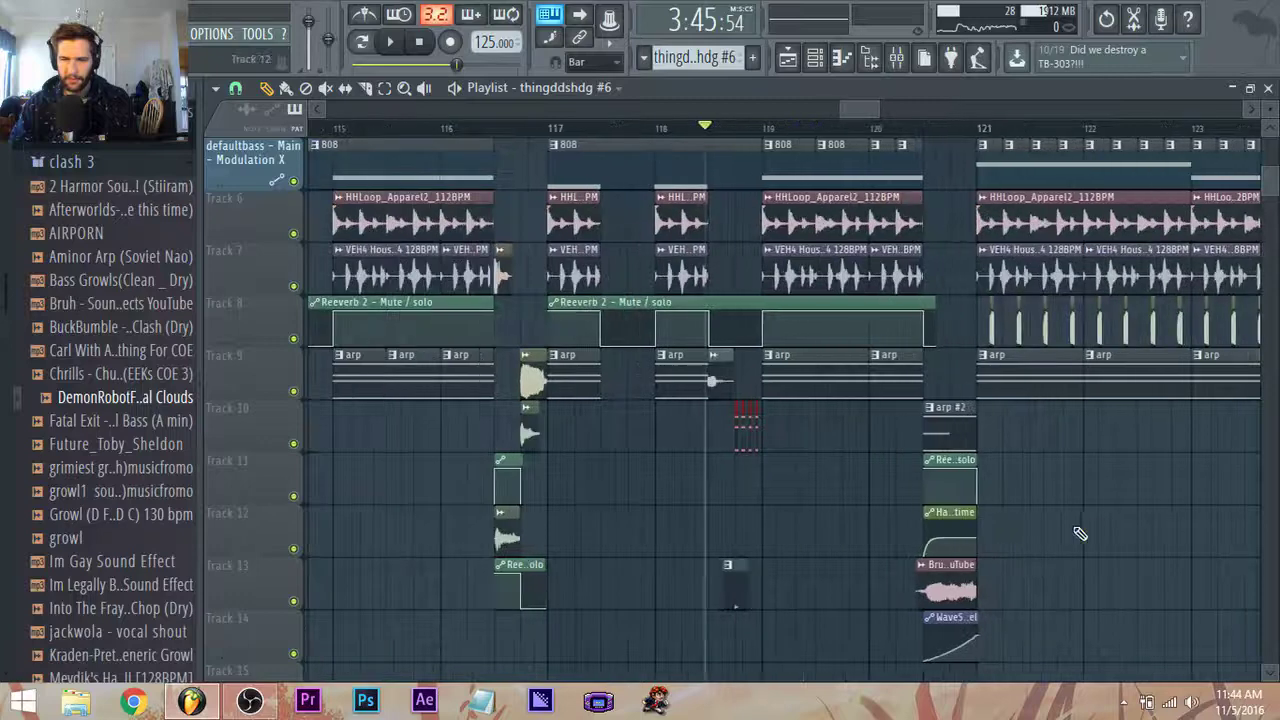
scroll(893, 520, up, 3)
key(space)
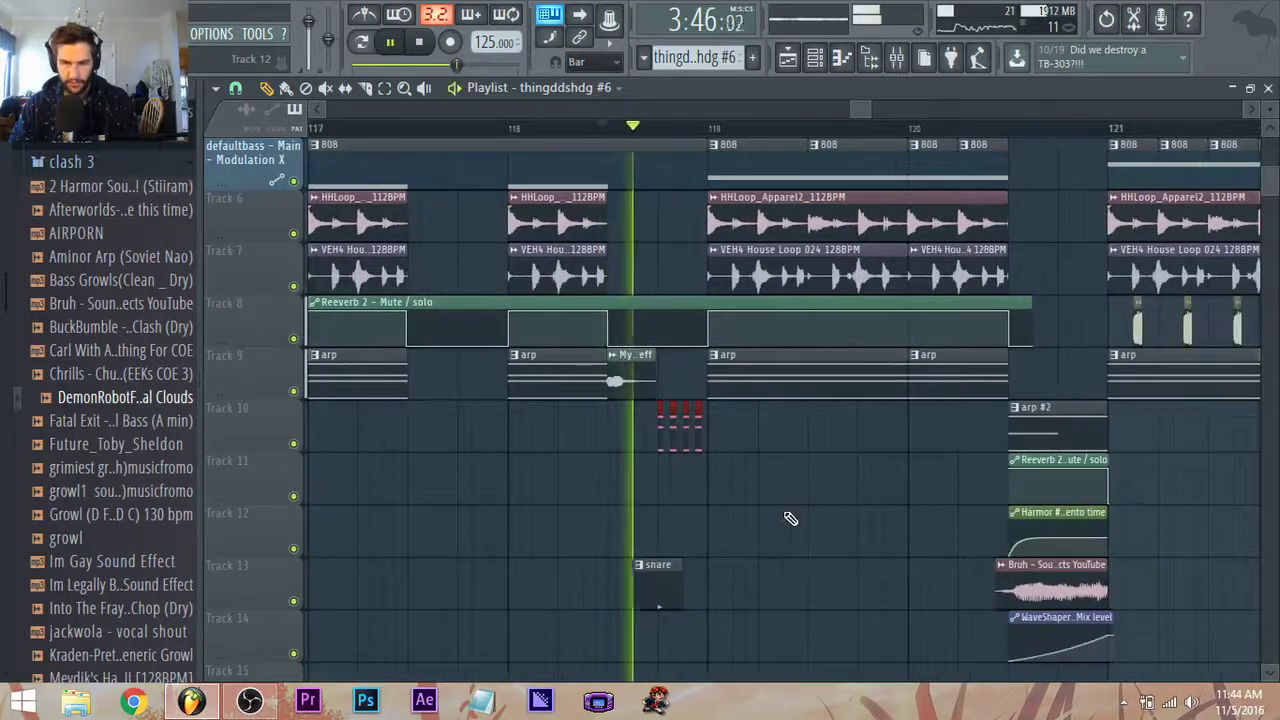
key(space)
key(space)
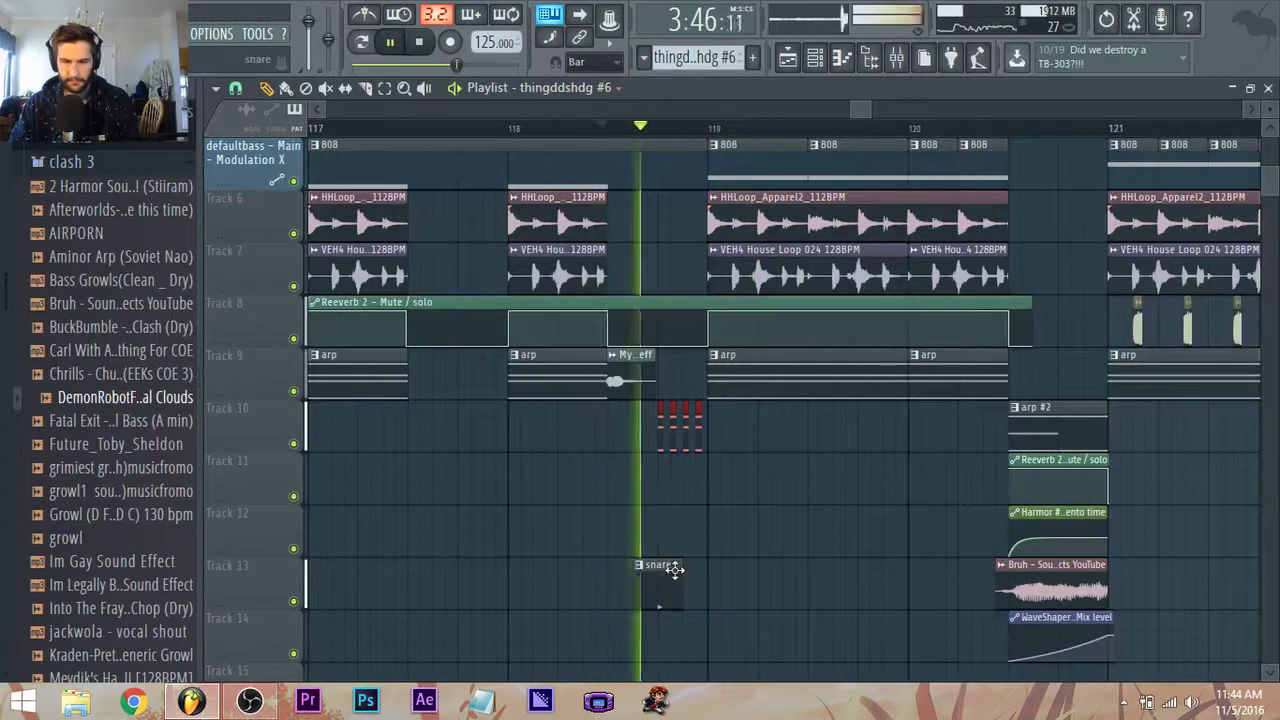
key(space)
click(510, 130)
key(space)
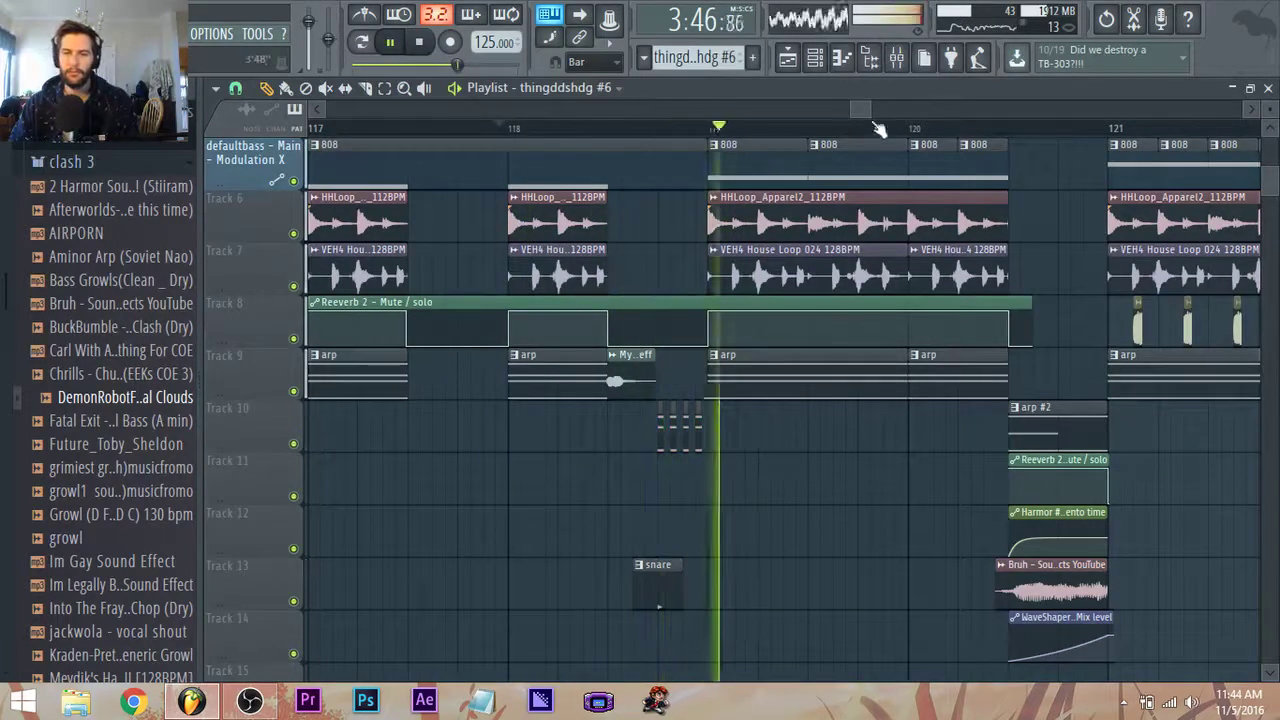
key(space)
Open the stack pattern from its track 3 clip at bar 121 and play it.
scroll(862, 111, down, 4)
scroll(949, 463, down, 2)
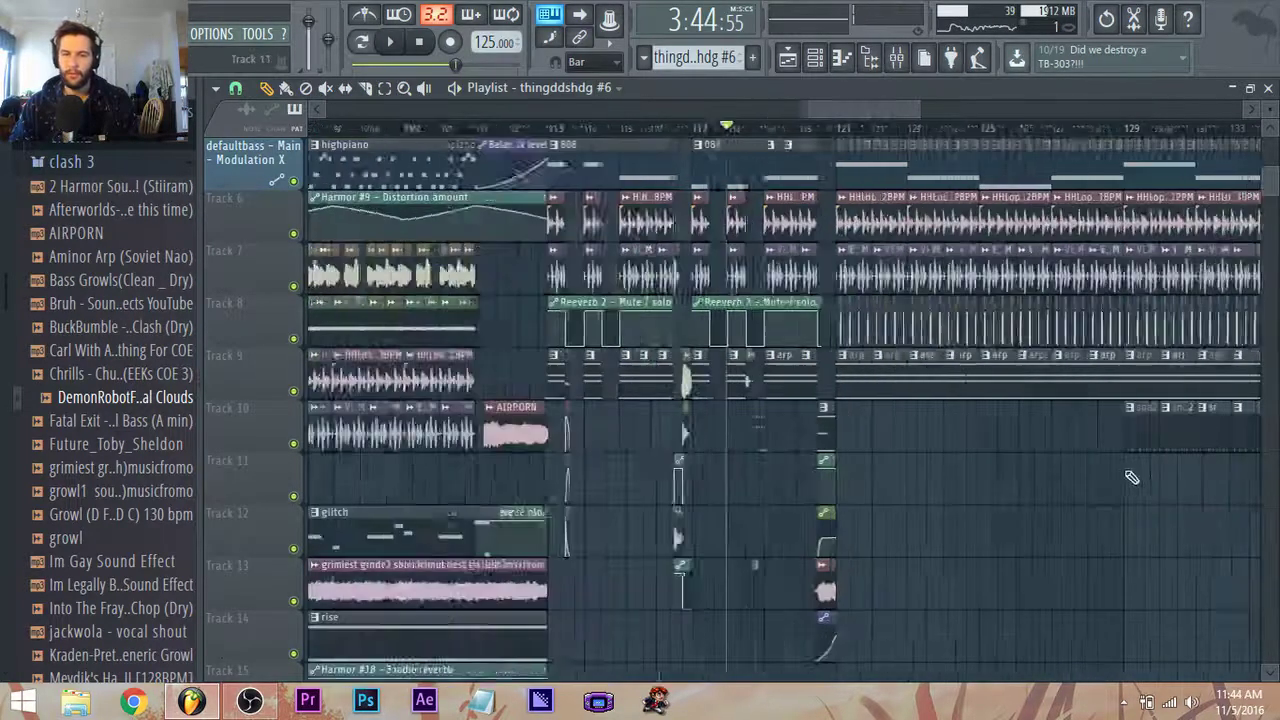
scroll(1131, 477, up, 1)
scroll(983, 336, up, 3)
scroll(990, 338, up, 3)
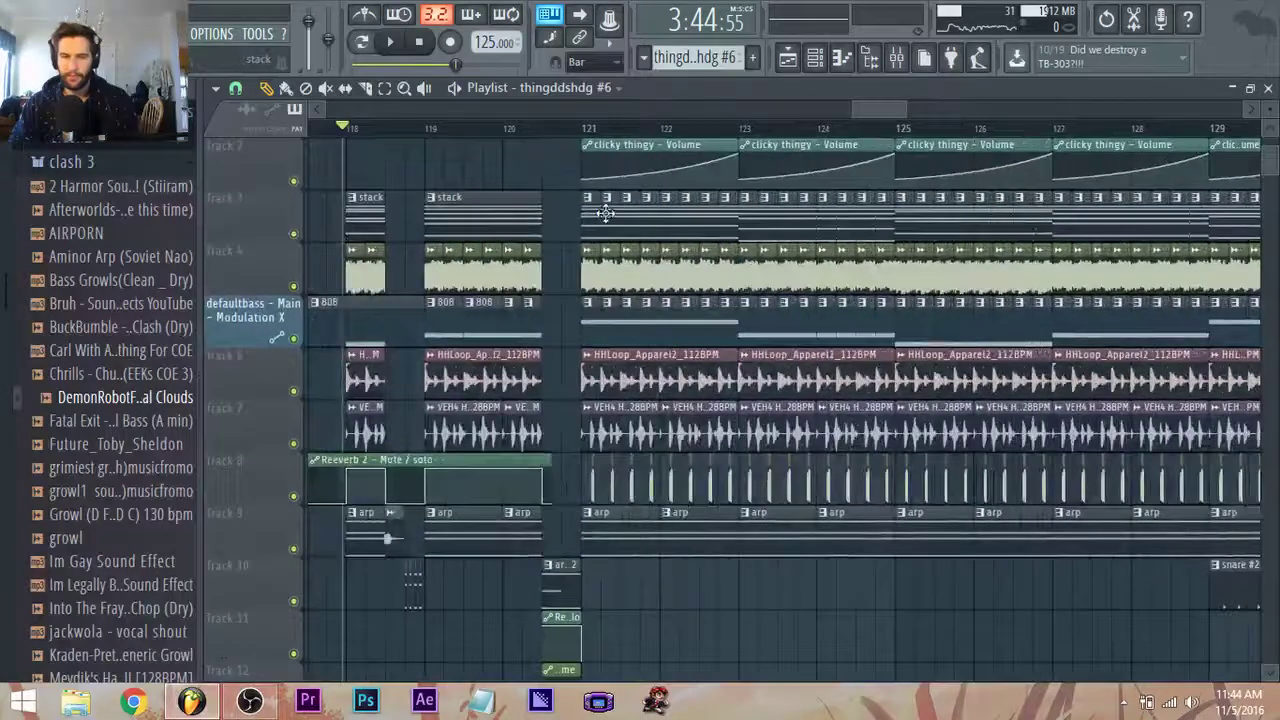
double_click(595, 215)
key(space)
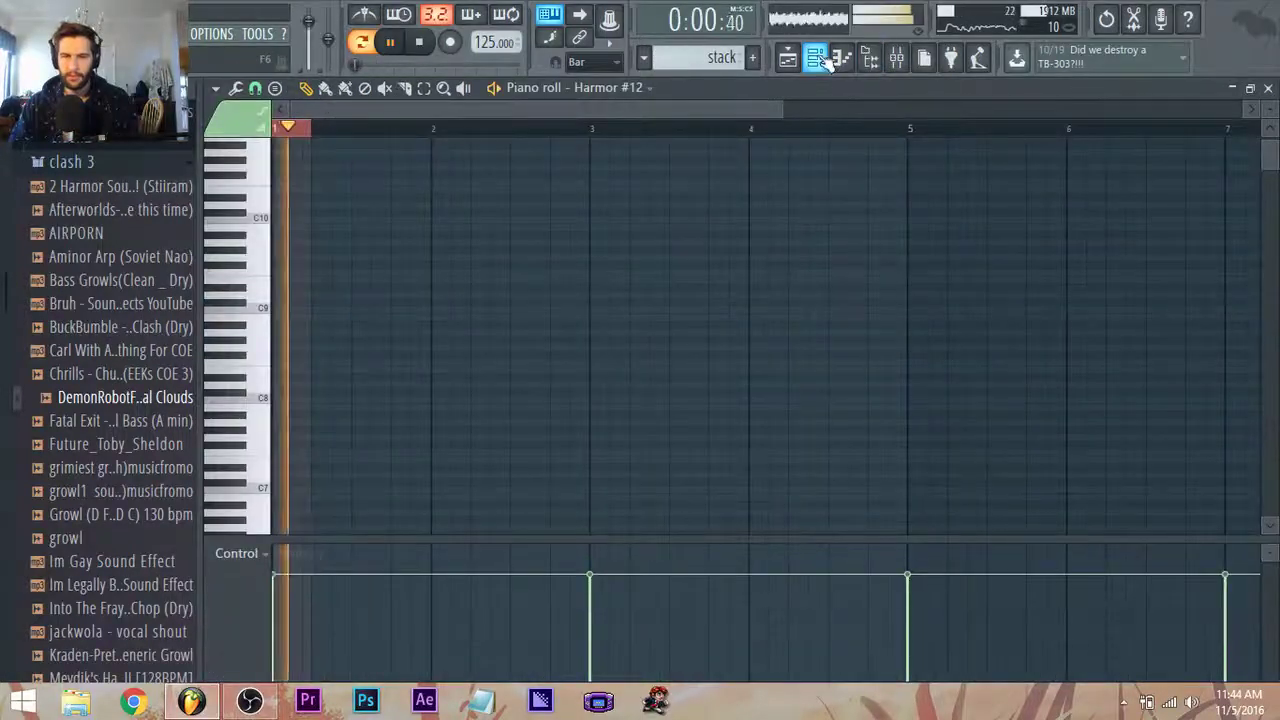
Clone the Harmor #13 channel in the stack pattern's channel rack.
key(F6)
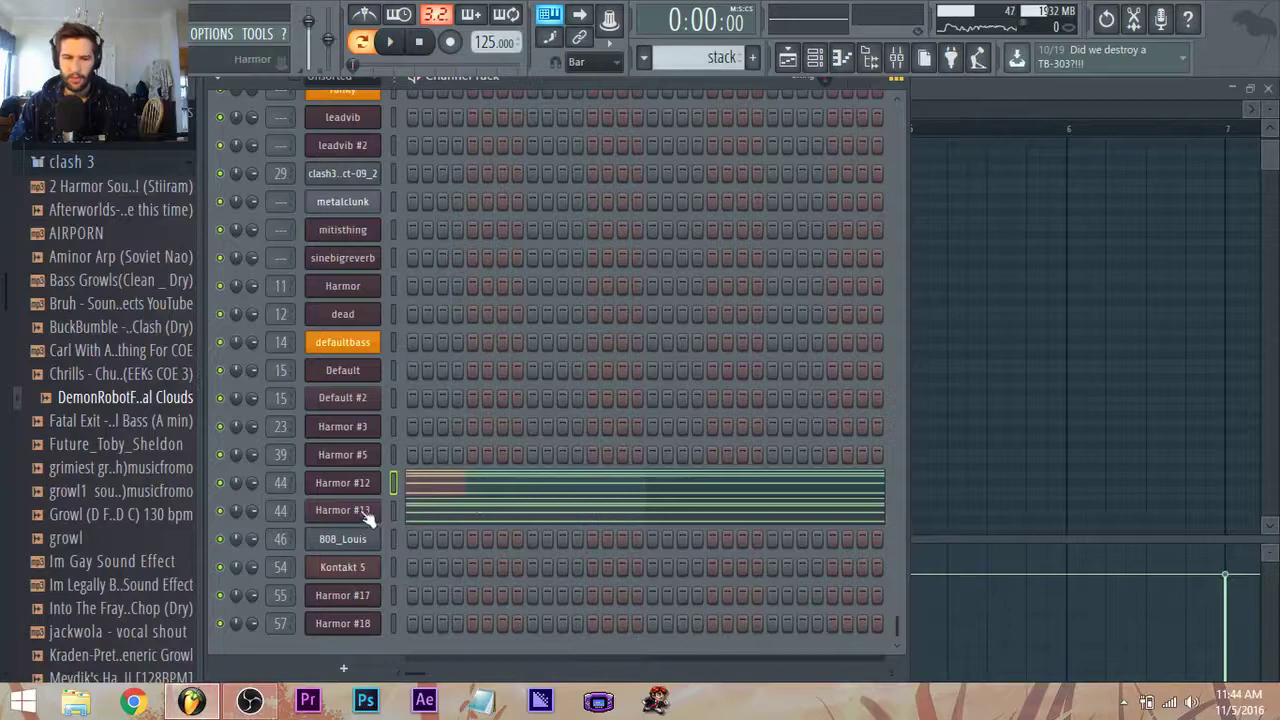
right_click(367, 514)
mouse_move(497, 611)
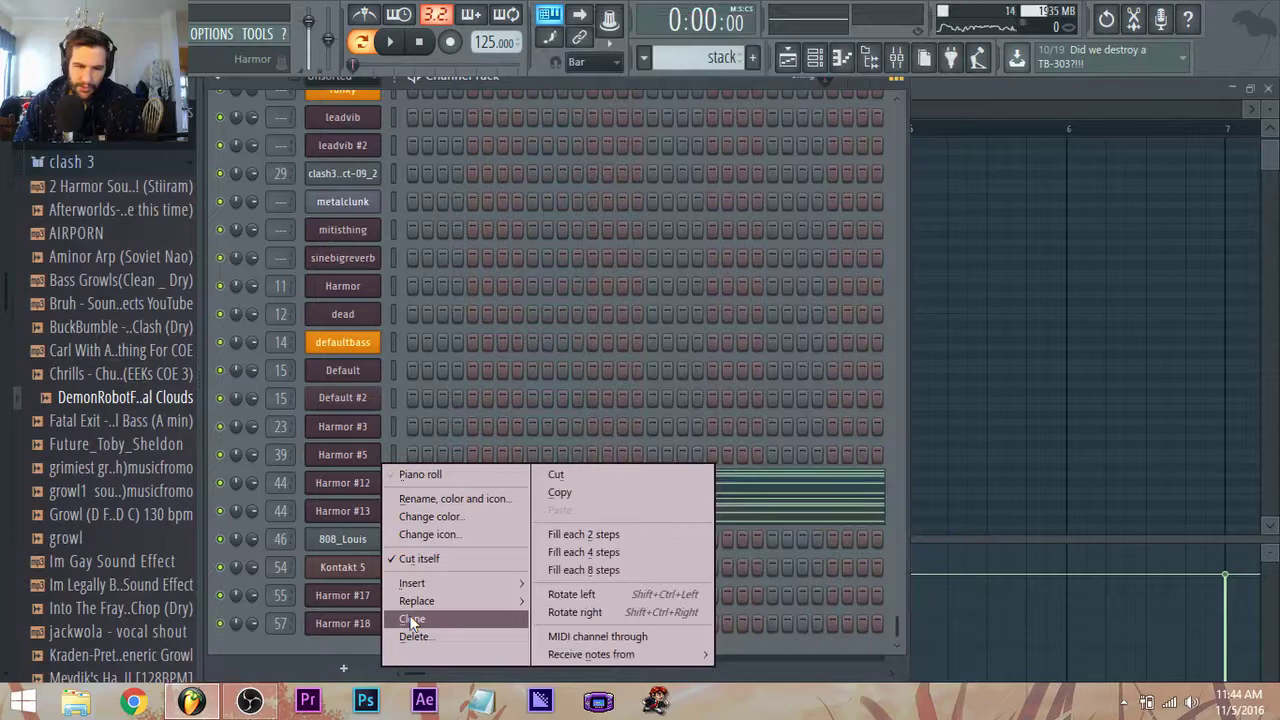
click(411, 620)
Assign the cloned Harmor channel to mixer track 58 and route that track only to the Sidechain track.
key(F9)
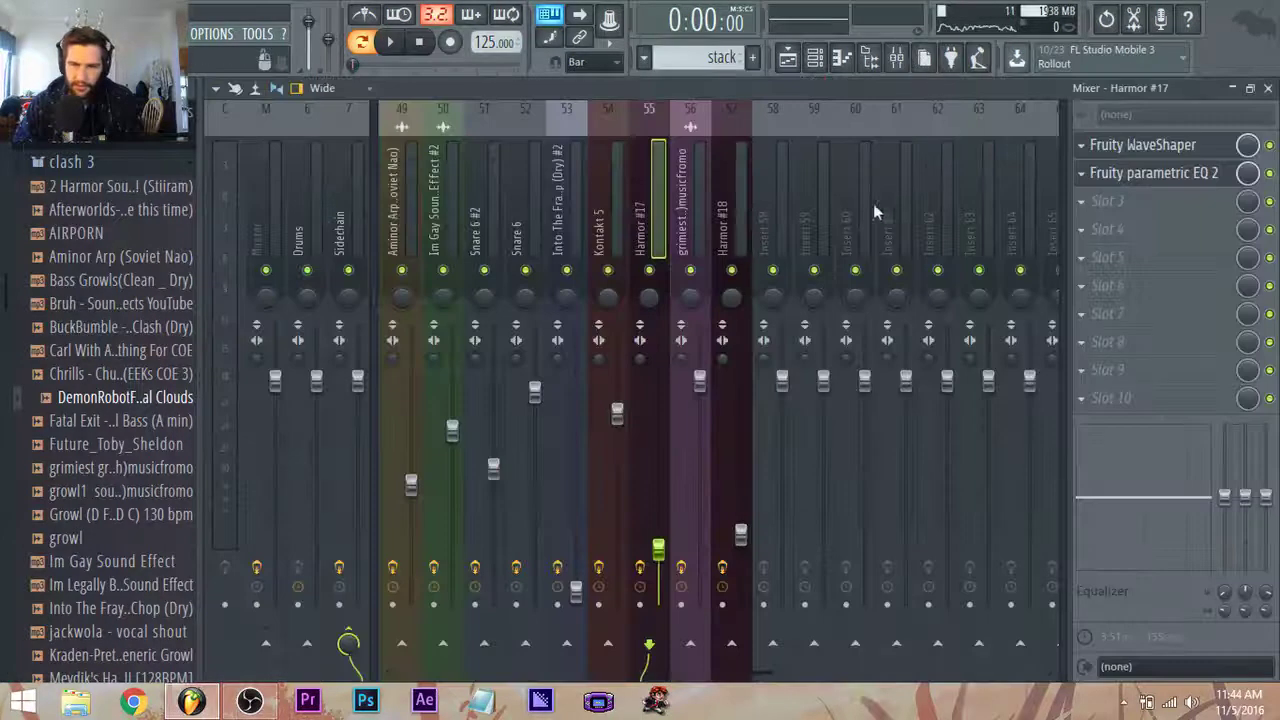
click(783, 225)
right_click(783, 225)
mouse_move(965, 262)
click(1035, 258)
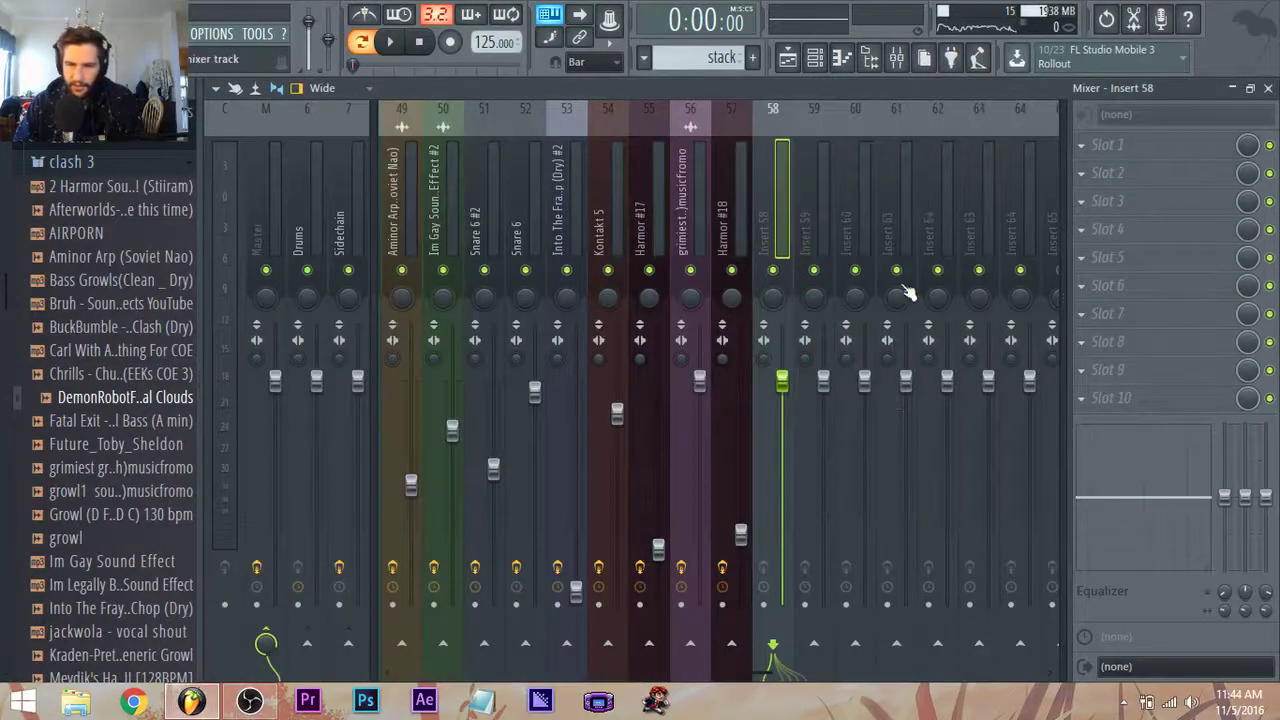
right_click(357, 656)
click(400, 613)
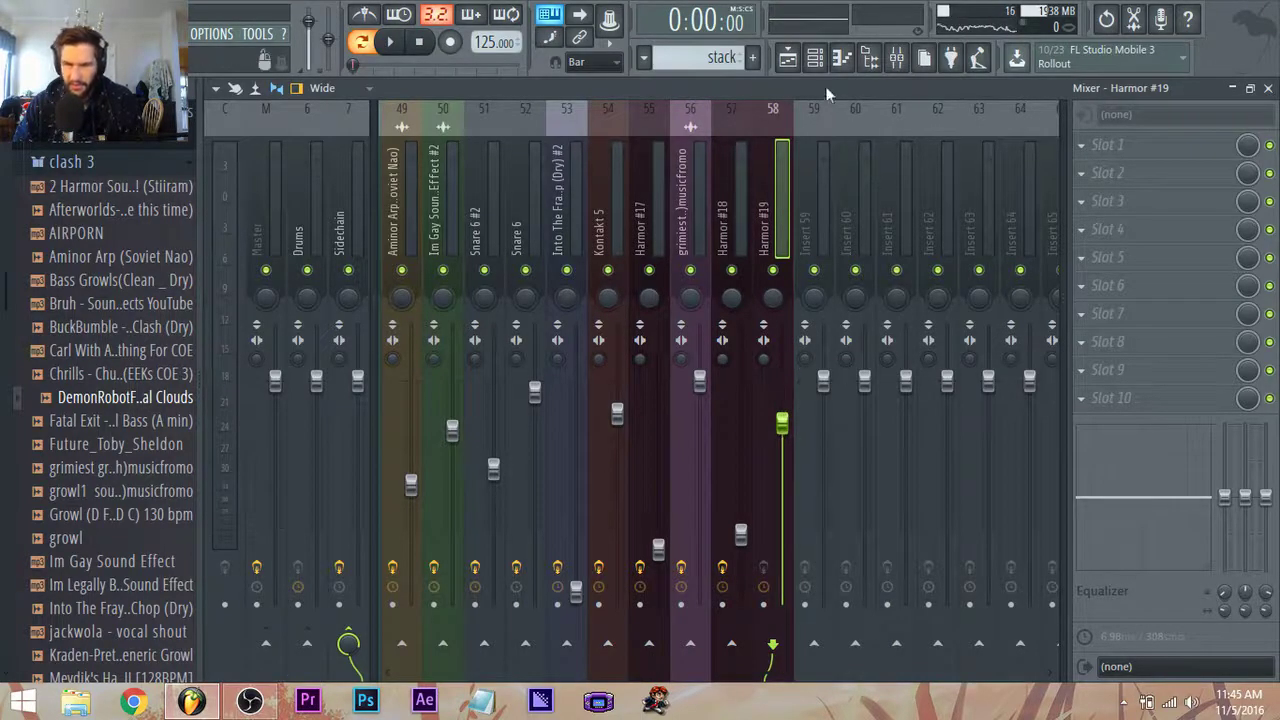
Open the Harmor #19 synth and set its distortion type to Log.
click(814, 57)
click(345, 543)
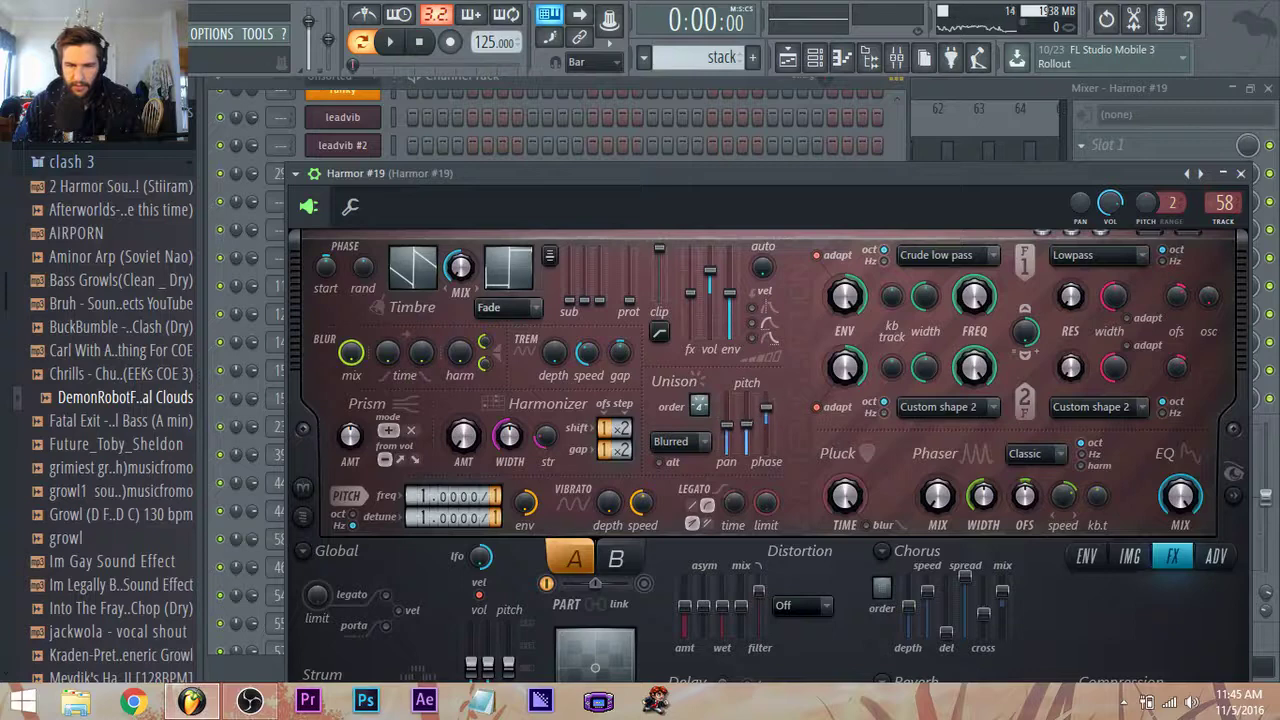
click(805, 621)
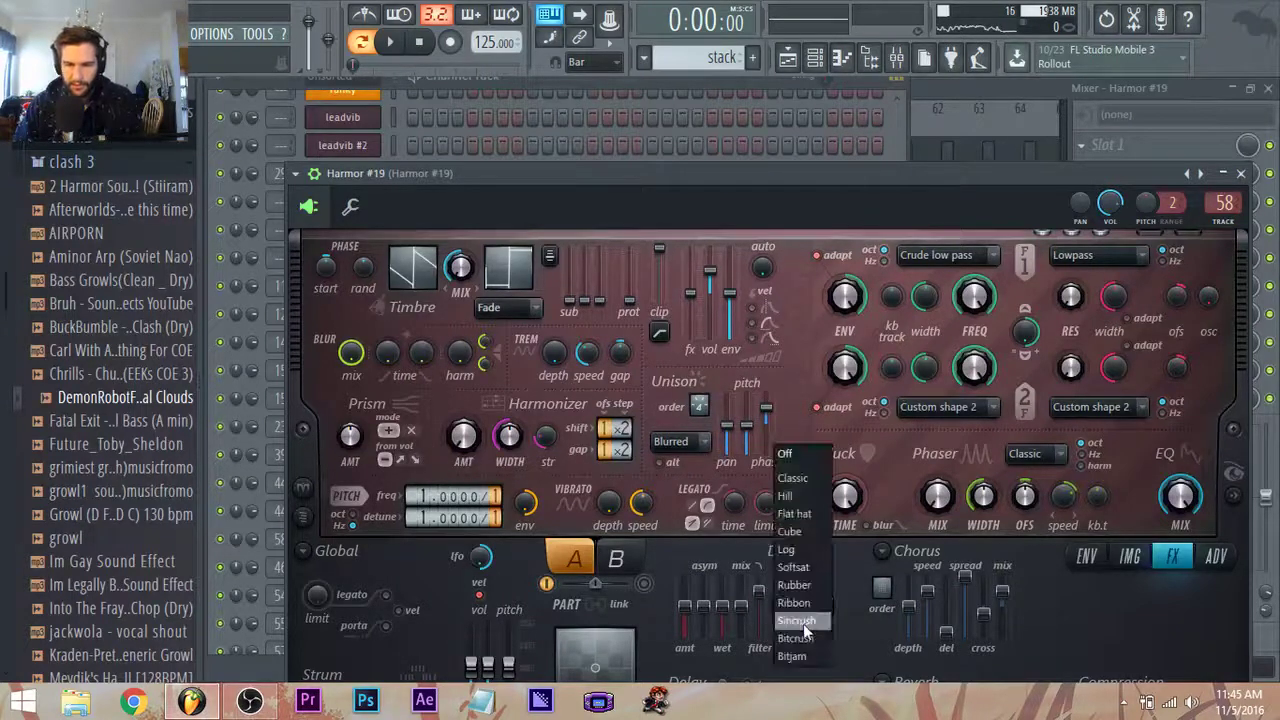
click(816, 552)
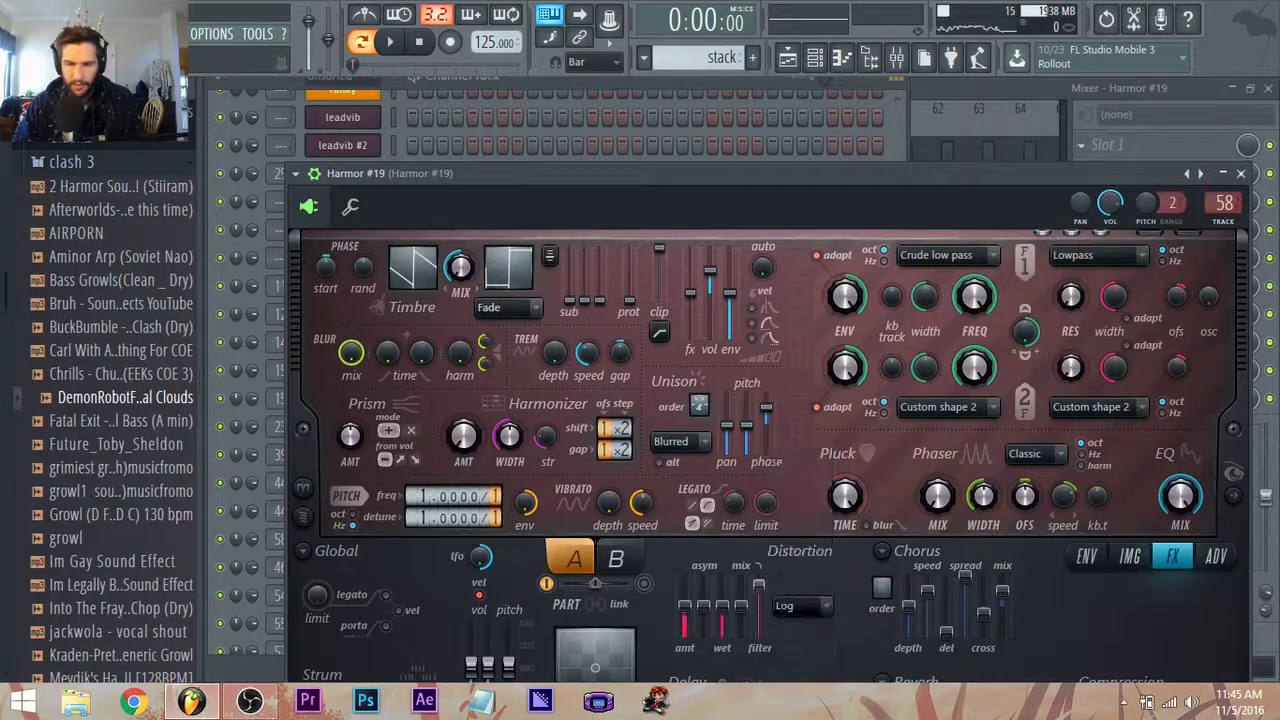
scroll(320, 178, down, 1)
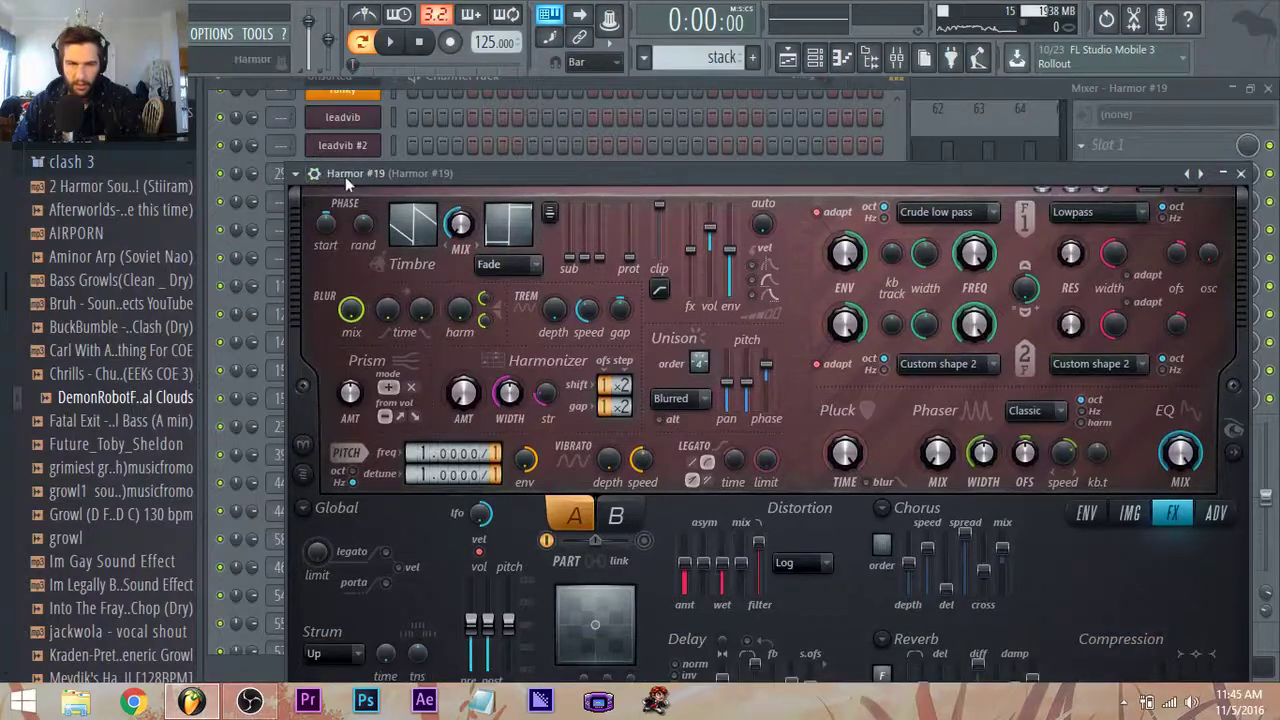
drag(347, 176, 307, 92)
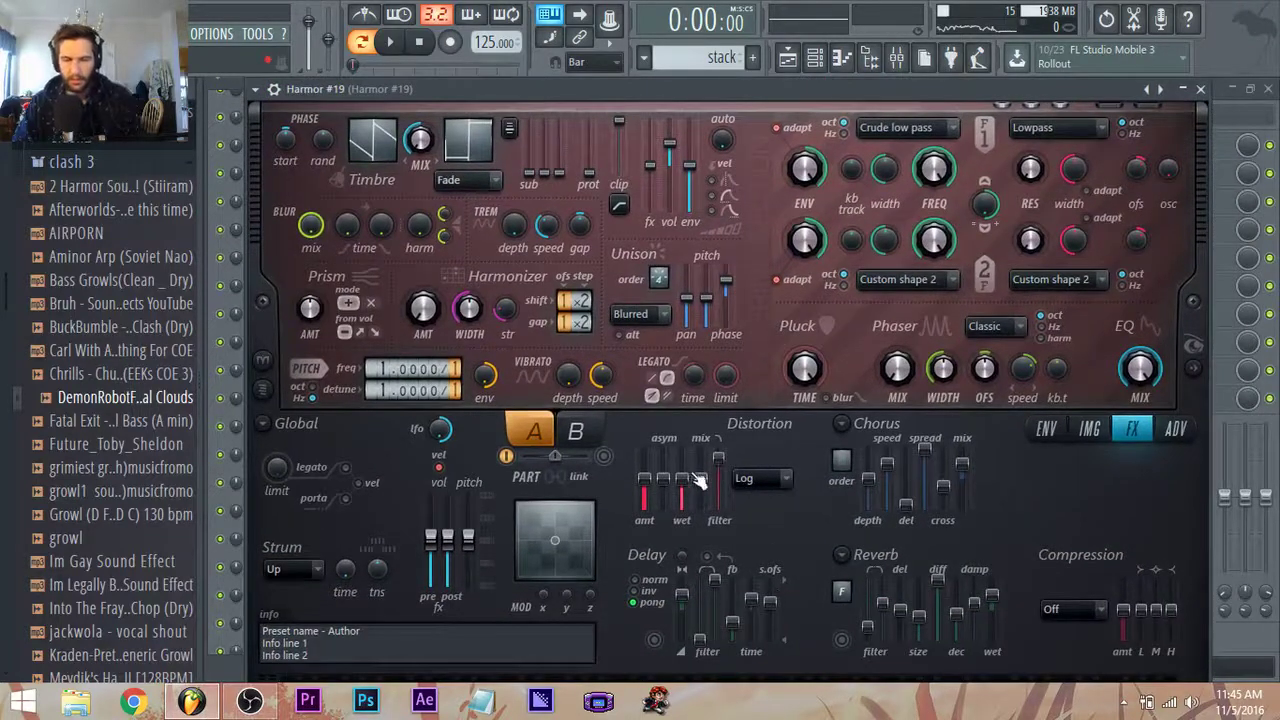
Copy the four lowest notes from Harmor #13 into Harmor #19's piano roll and lower them by one octave.
click(815, 59)
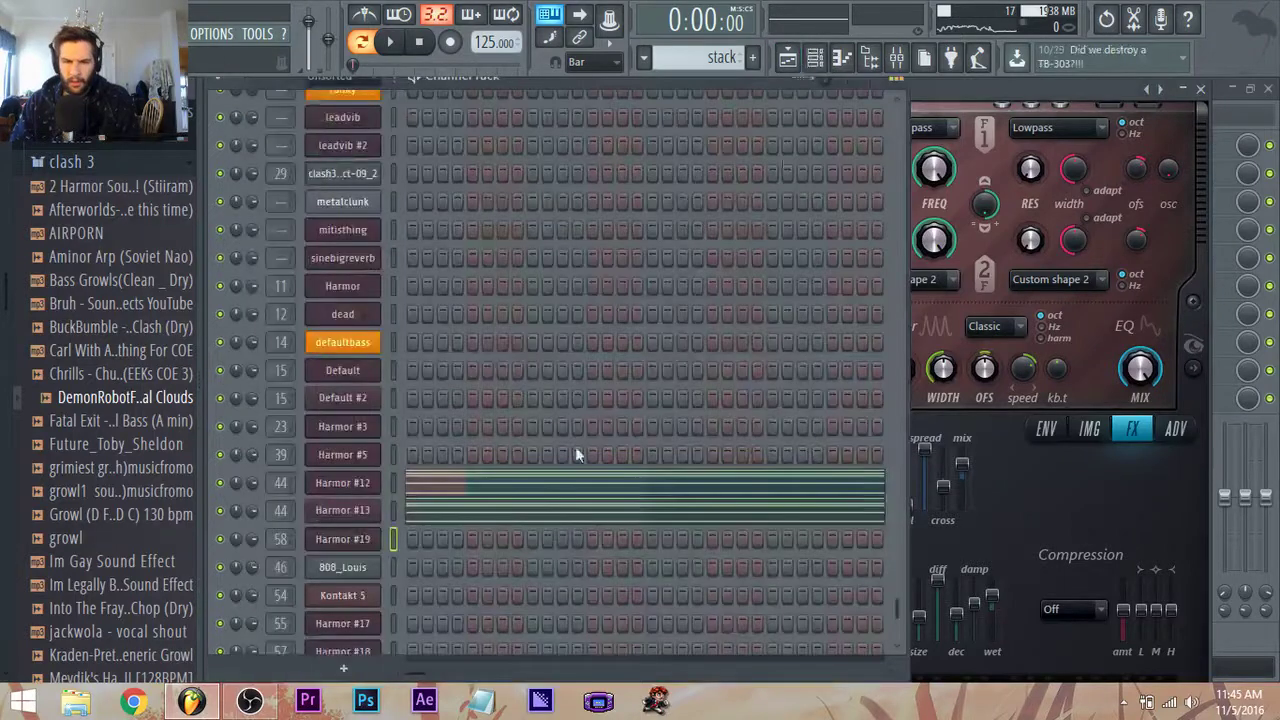
click(399, 516)
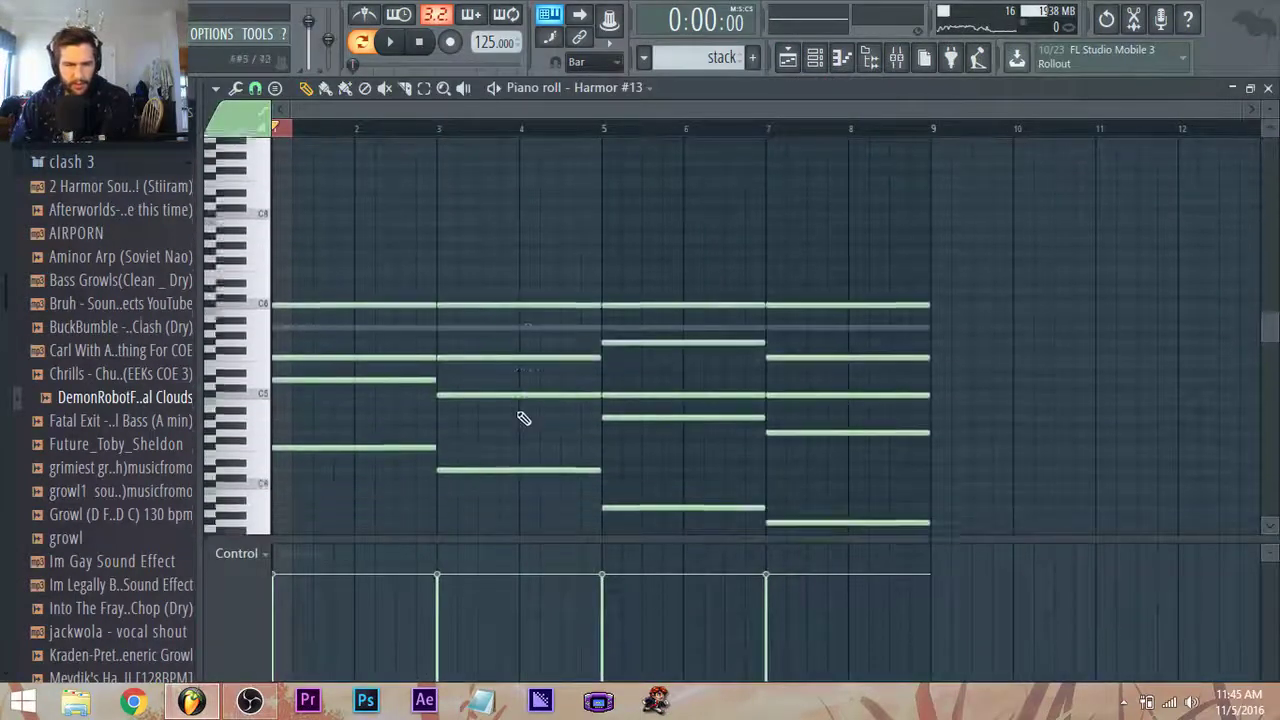
scroll(520, 418, down, 5)
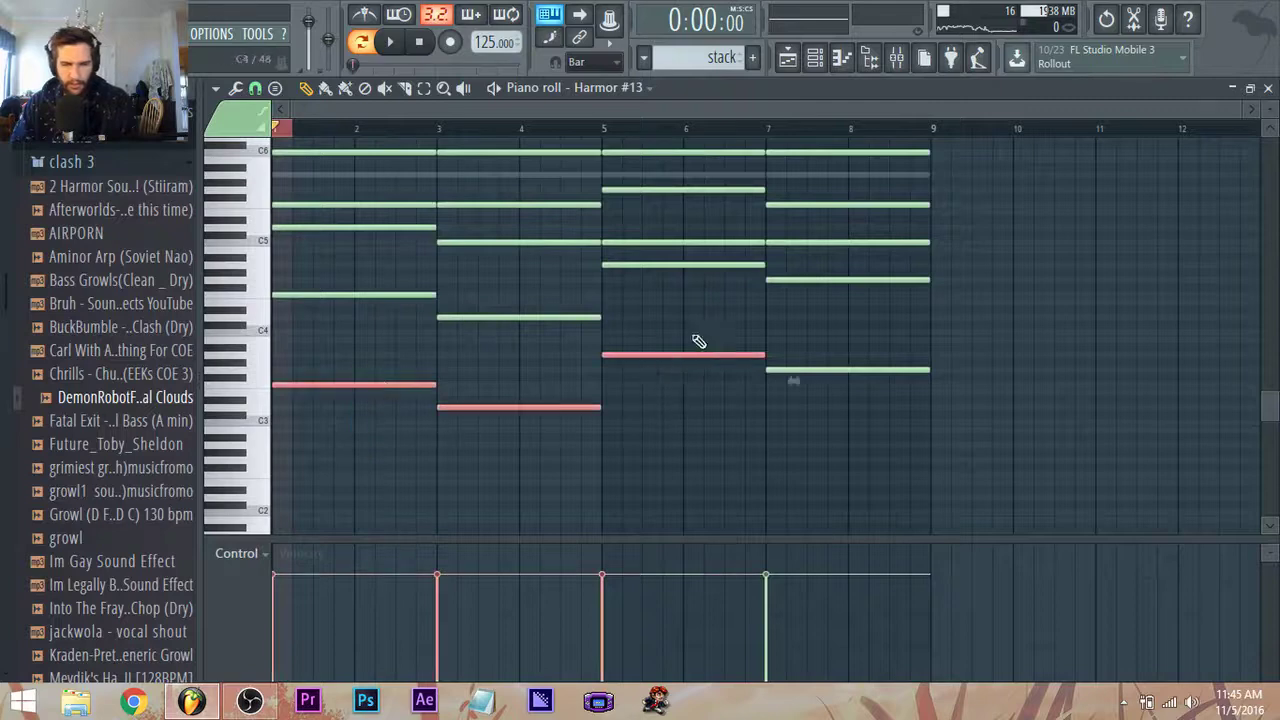
click(787, 58)
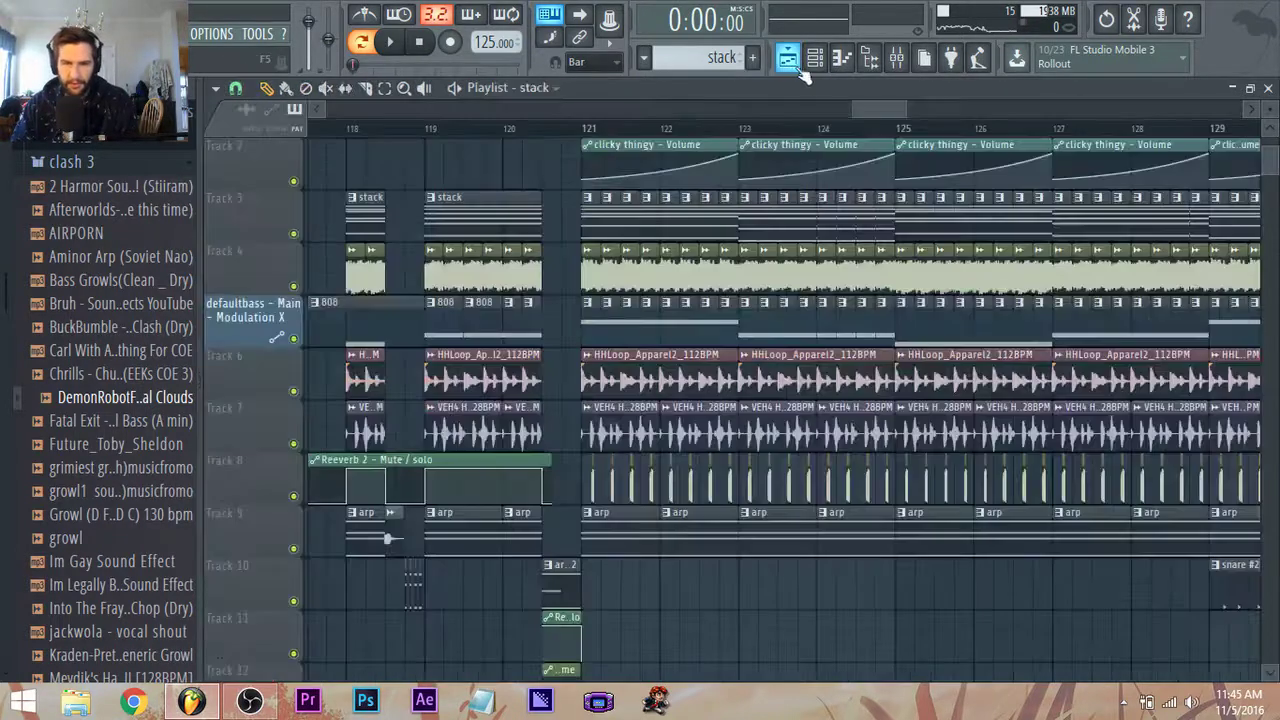
click(815, 59)
right_click(368, 542)
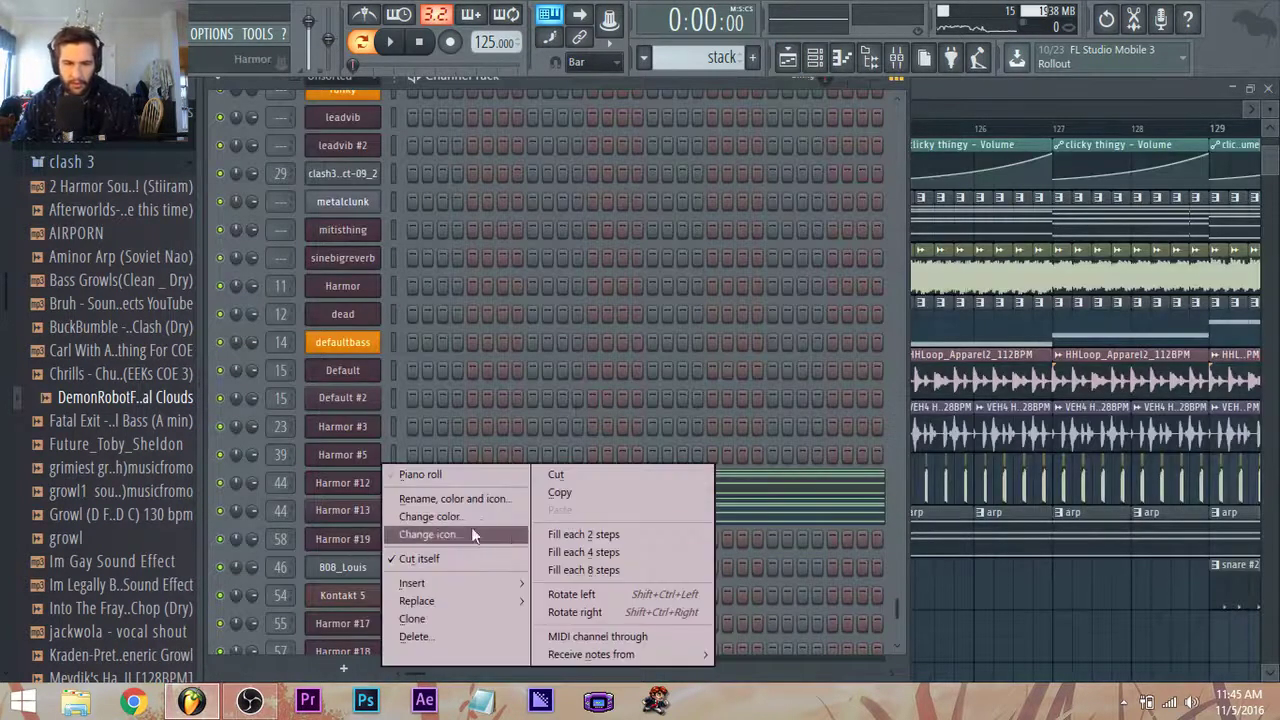
click(426, 476)
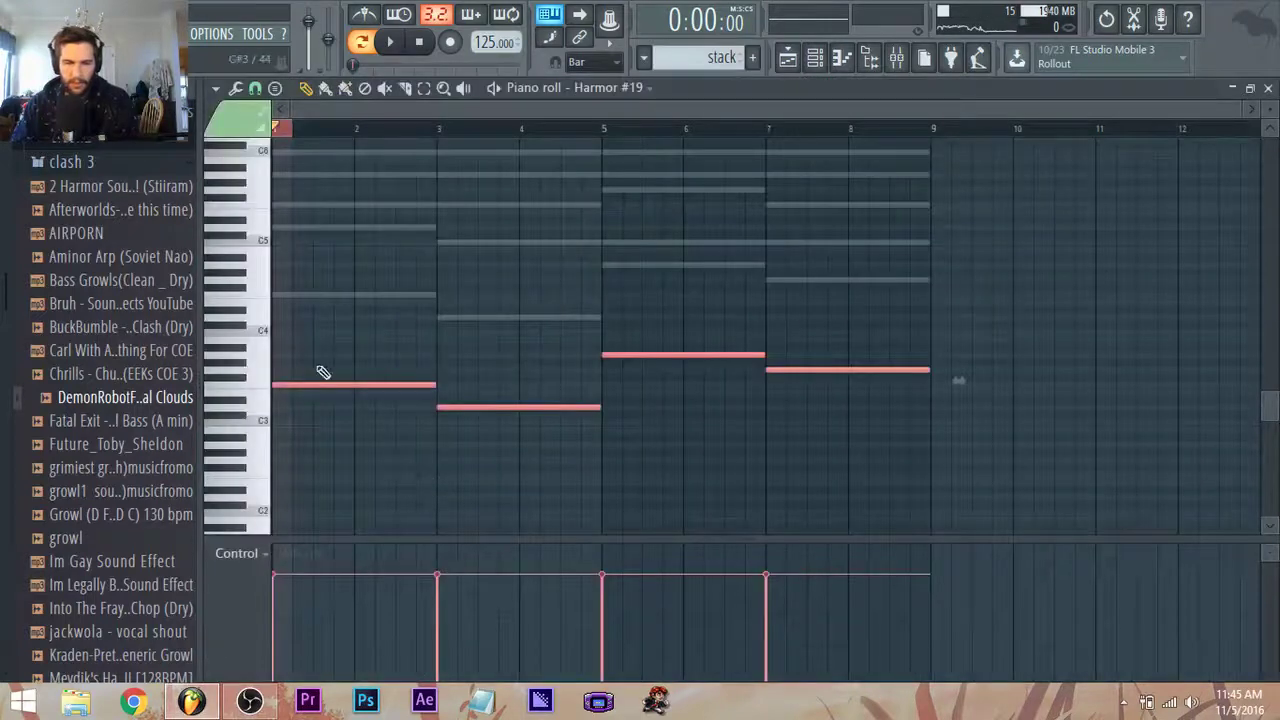
drag(301, 386, 285, 476)
ctrl+click(290, 136)
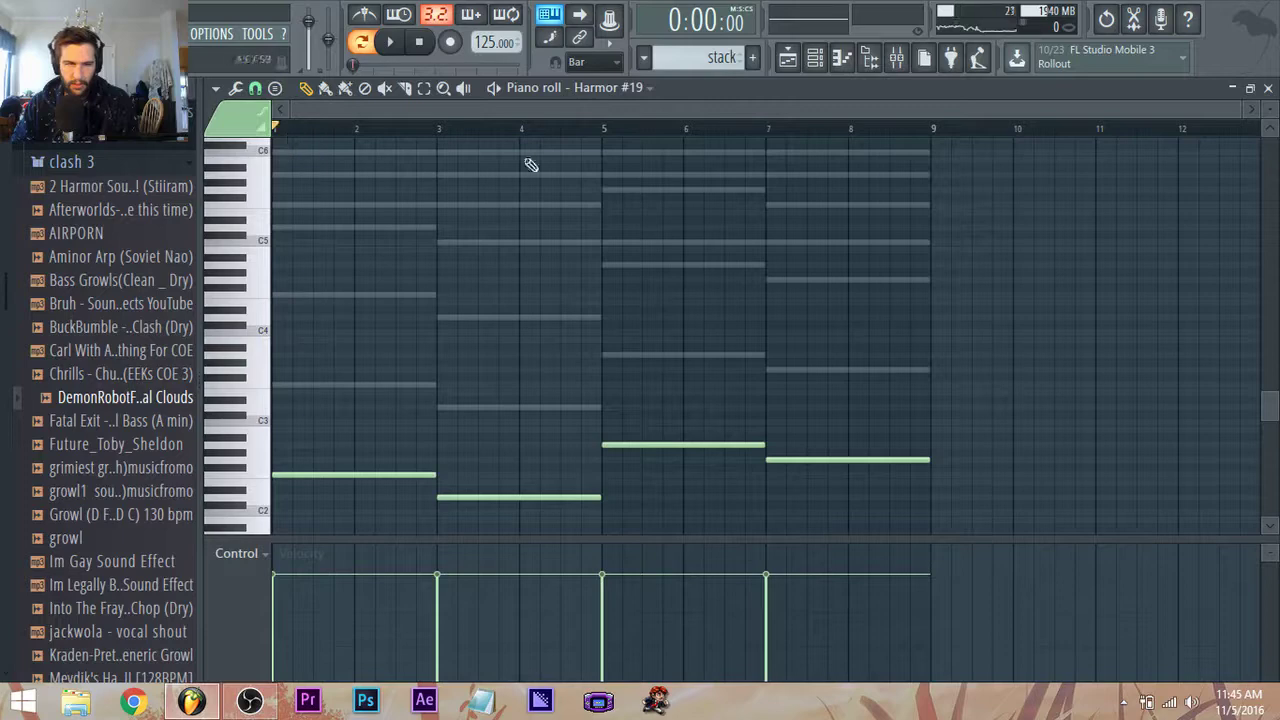
Play the stack pattern and lower Harmor #19's mixer fader.
click(896, 60)
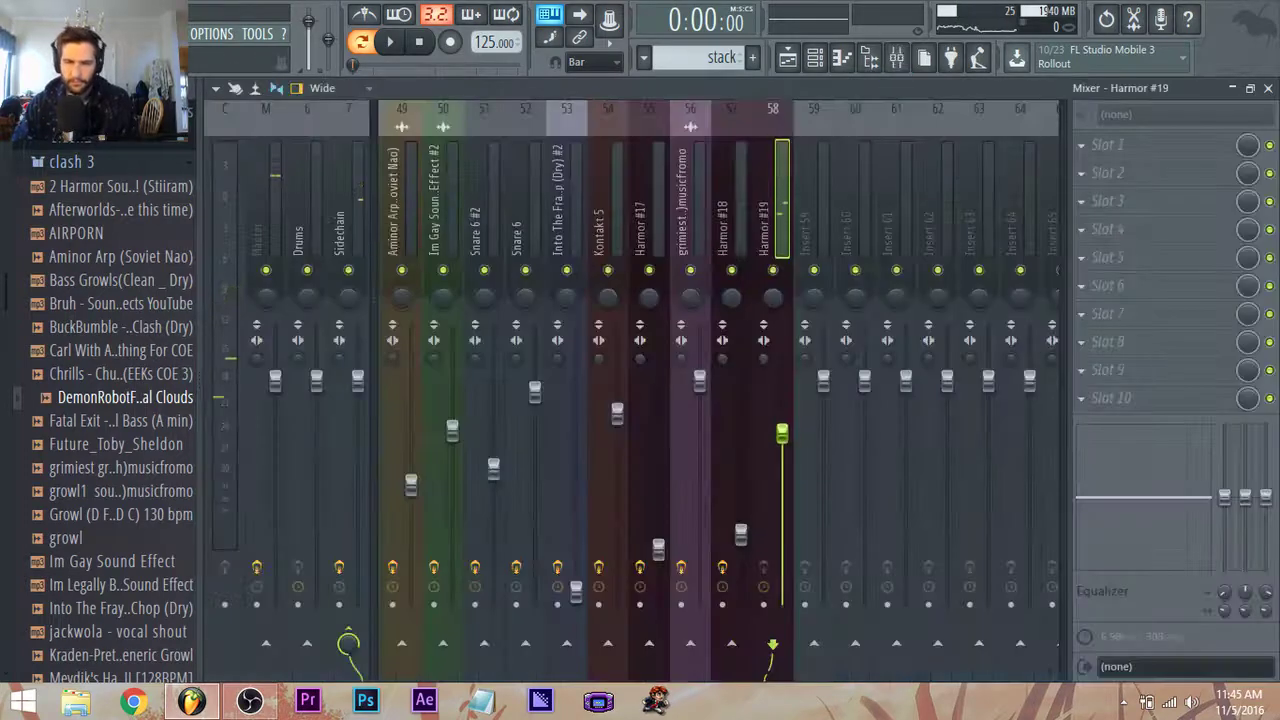
key(space)
drag(782, 433, 782, 476)
Play the song from bar 121 and reduce the Harmor #19 mixer level to suit the full drop.
click(365, 48)
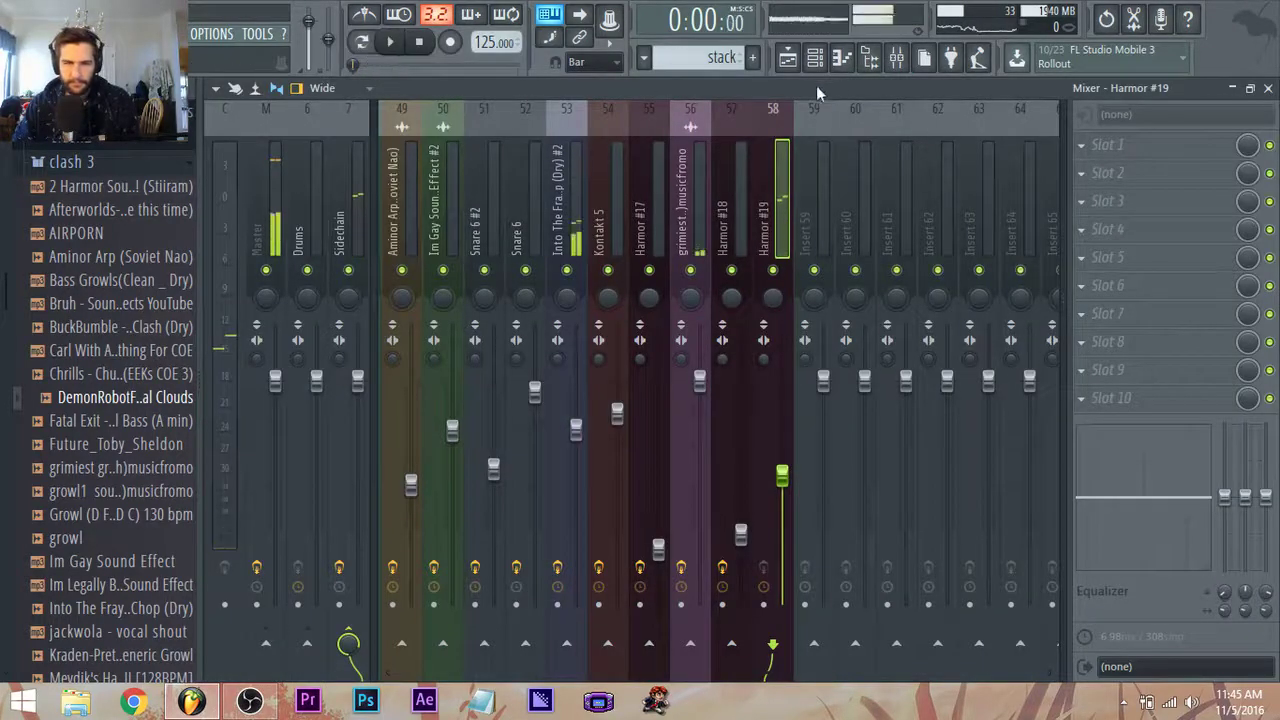
click(788, 58)
click(580, 128)
key(space)
scroll(718, 284, up, 2)
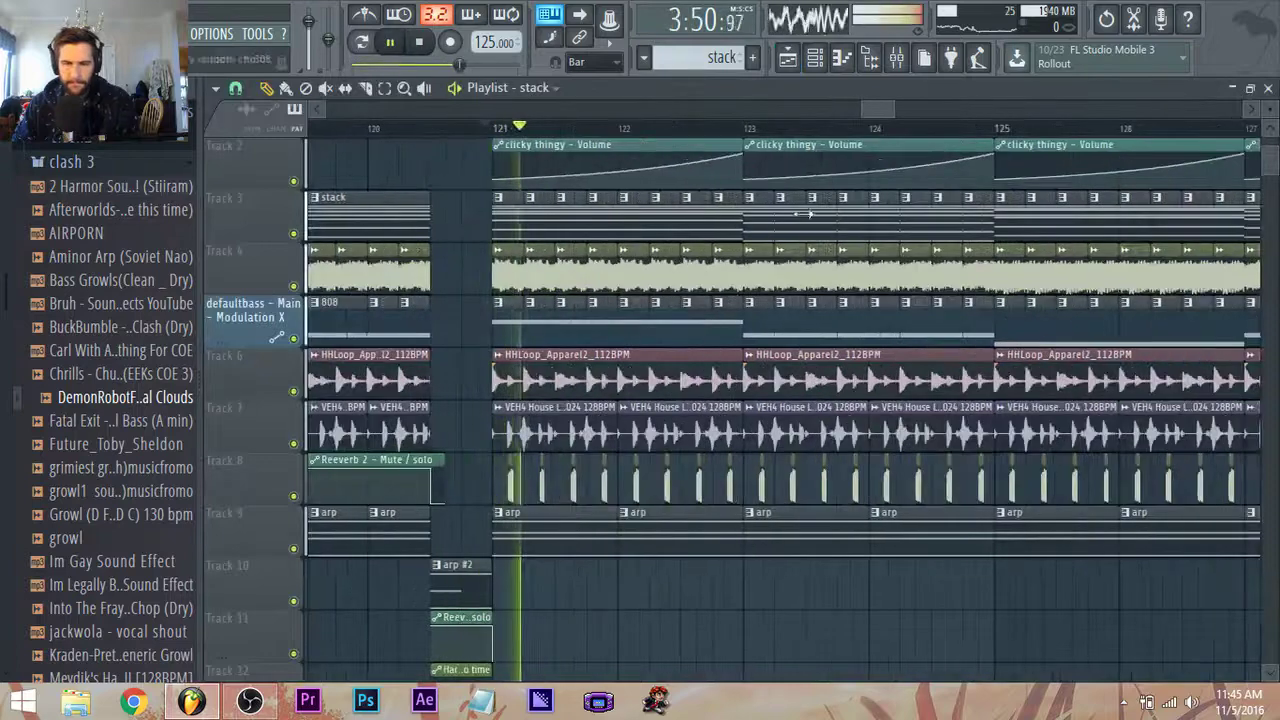
key(F9)
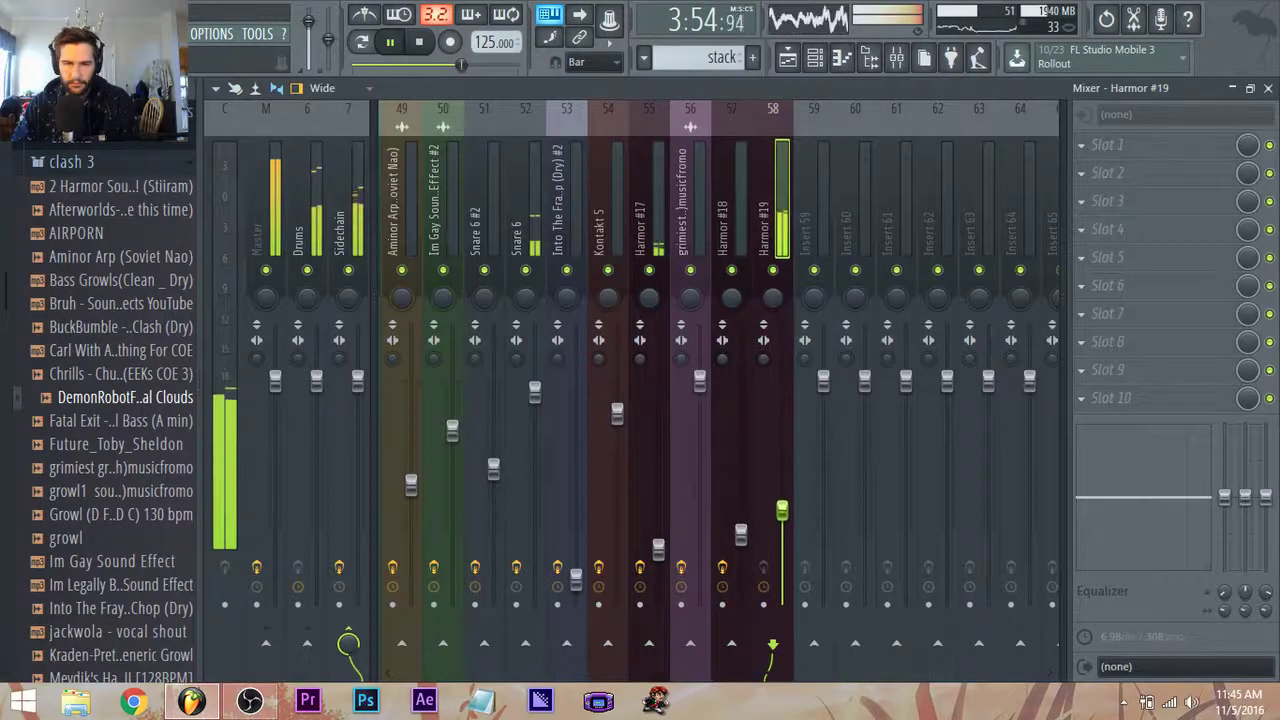
key(space)
Raise all four Harmor #19 notes by one octave in the piano roll.
click(814, 57)
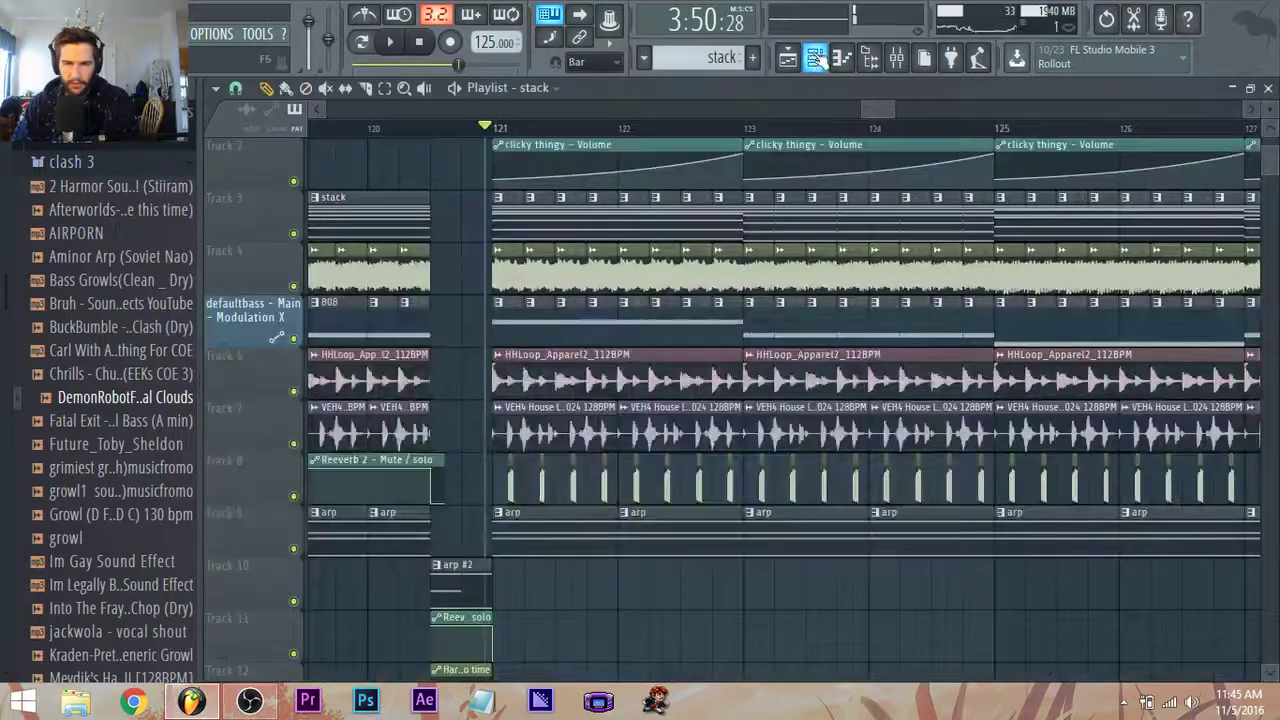
key(F6)
click(370, 539)
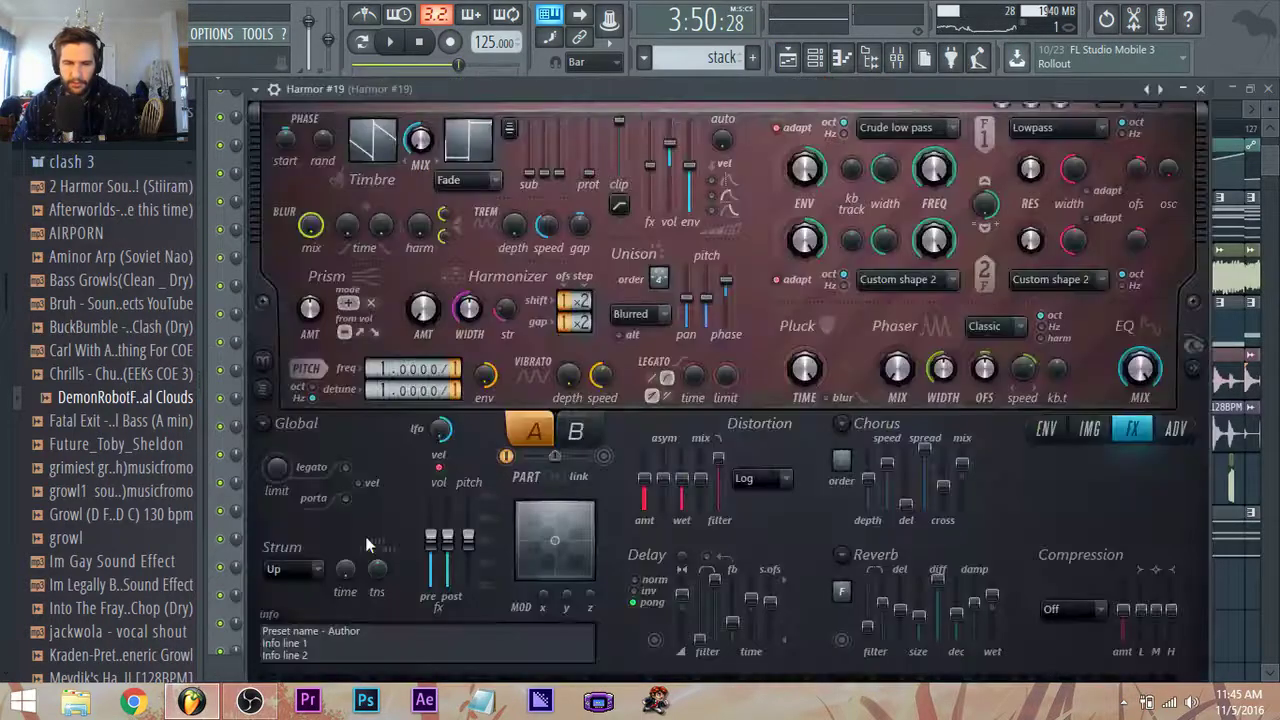
click(822, 61)
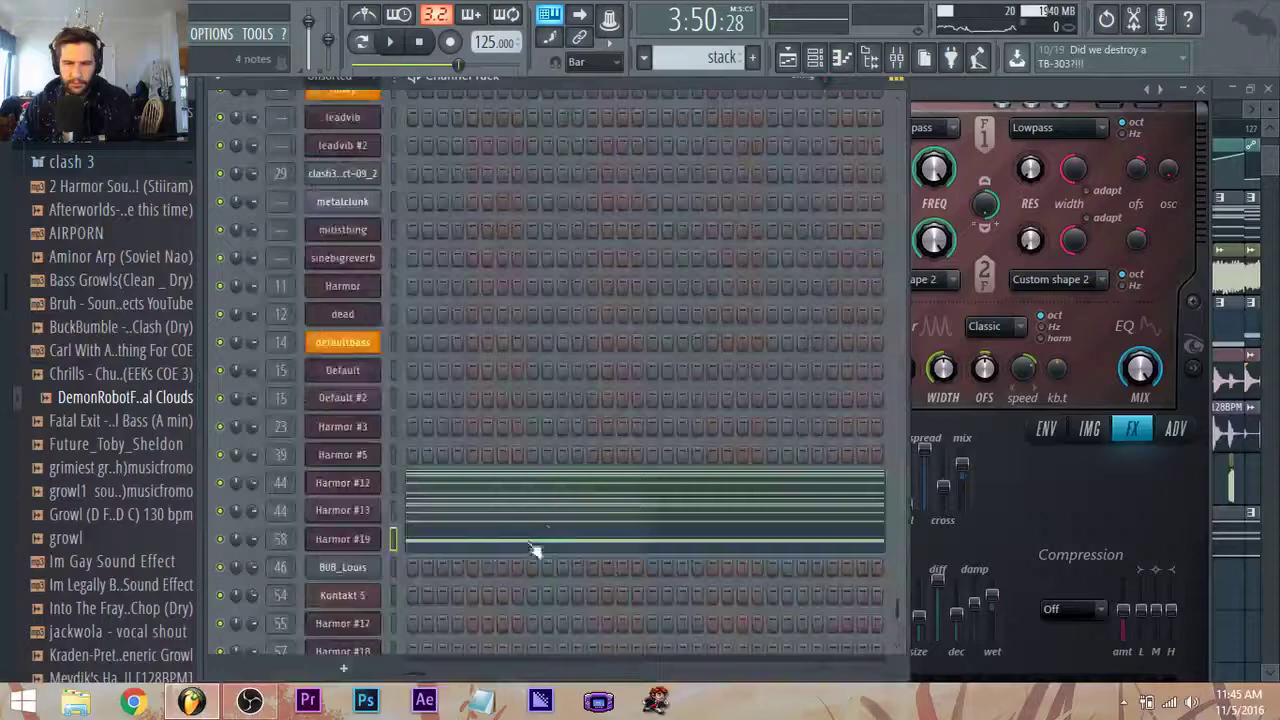
click(456, 540)
drag(891, 537, 300, 597)
drag(920, 555, 273, 386)
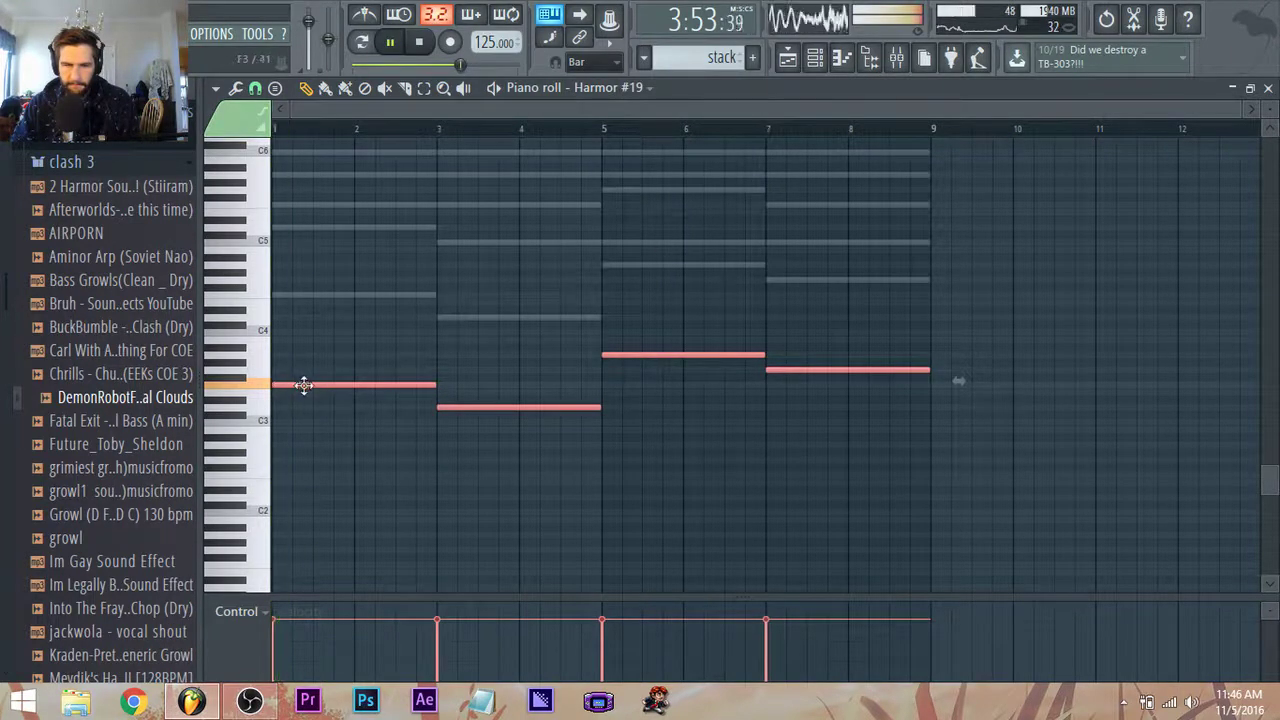
Turn Harmor #19's mixer track down further while the drop plays, and stop playback.
click(924, 57)
drag(782, 520, 782, 526)
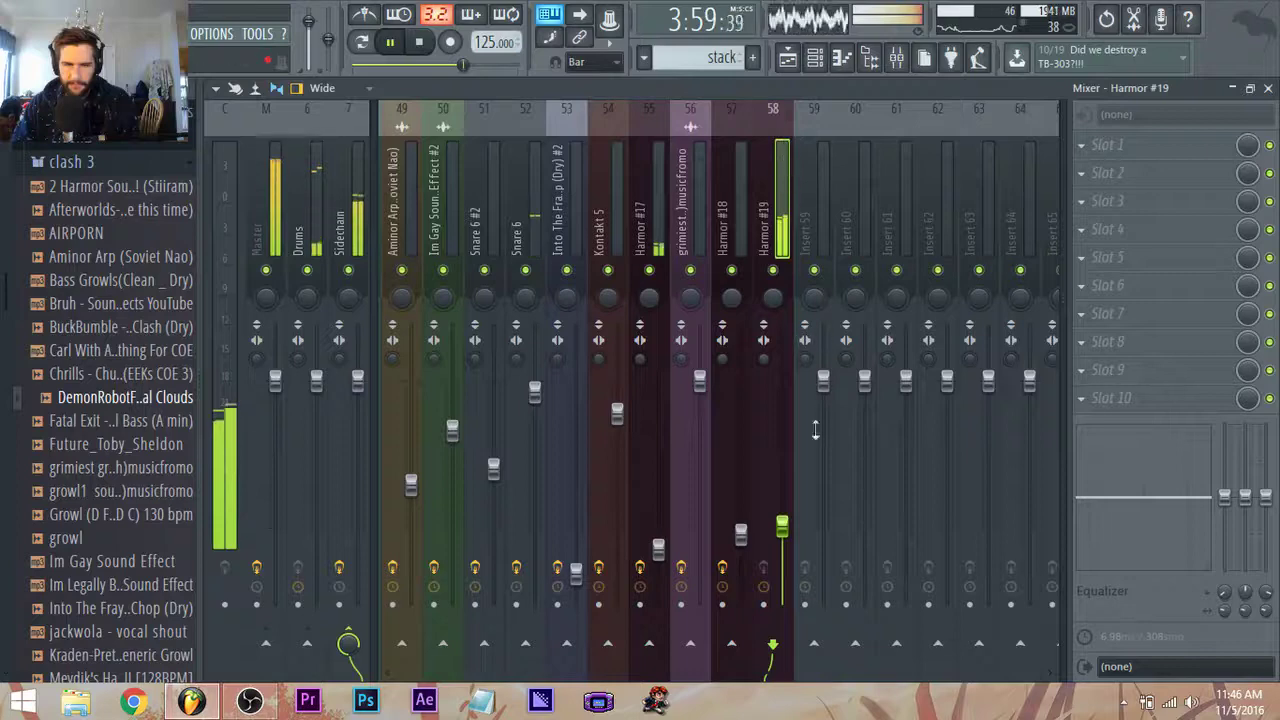
drag(782, 527, 782, 563)
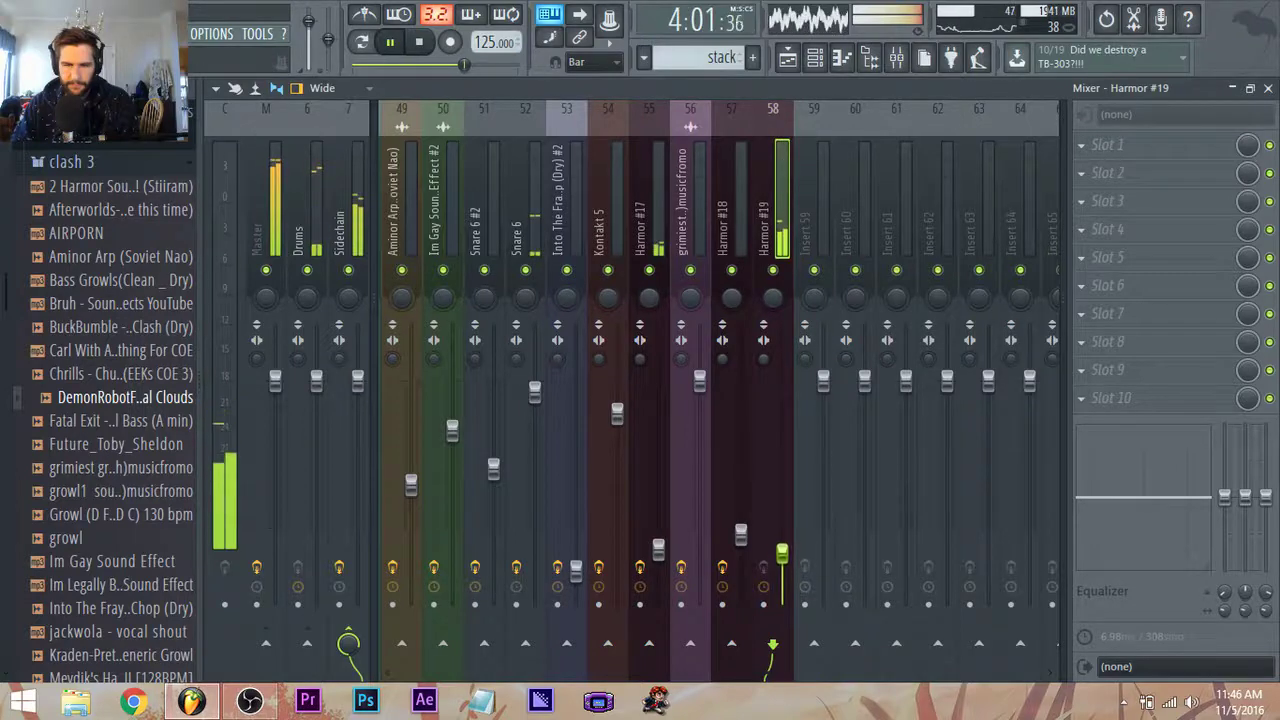
click(788, 58)
key(space)
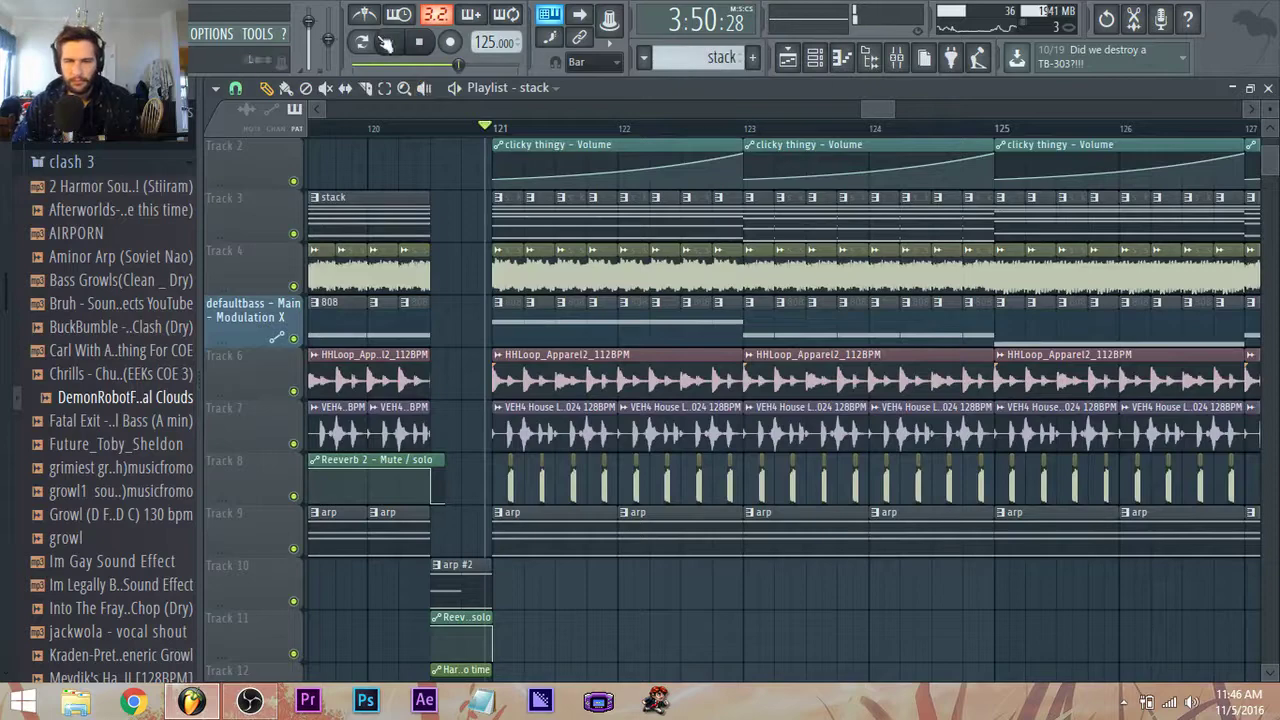
Loop the stack pattern alone, set Harmor #19's compression to Heating and increase its unison order.
click(362, 42)
key(space)
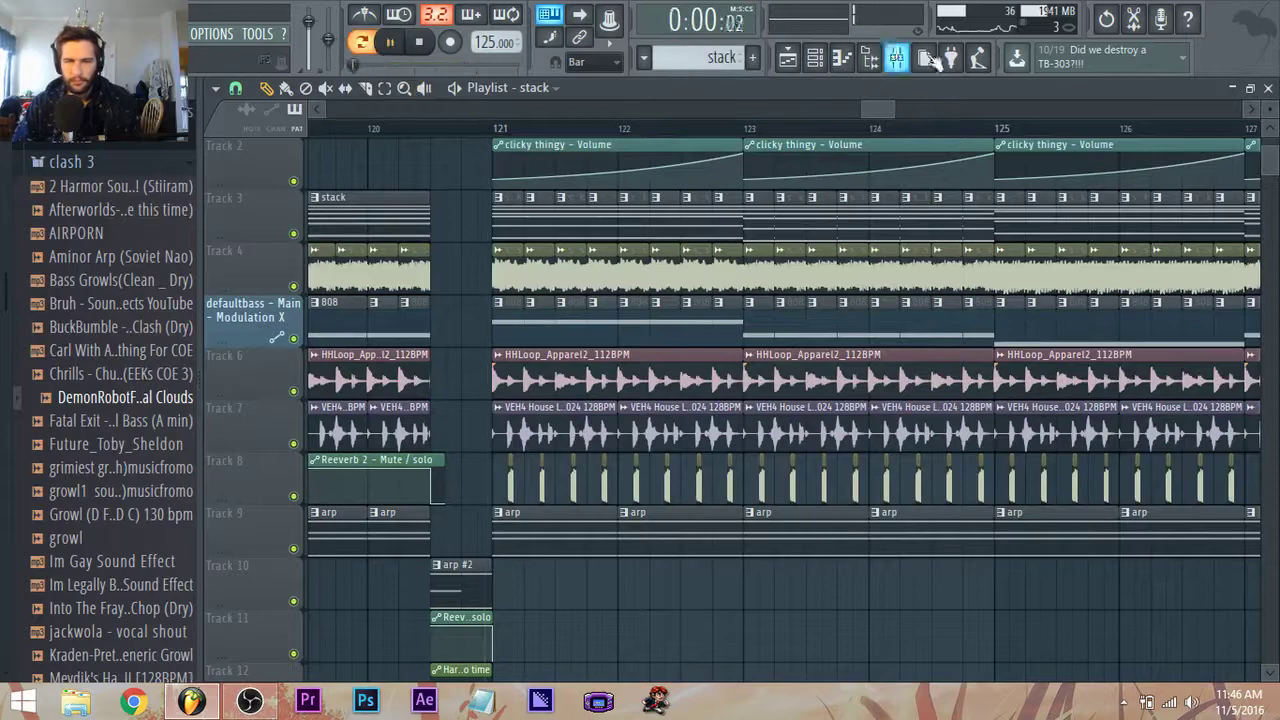
click(815, 58)
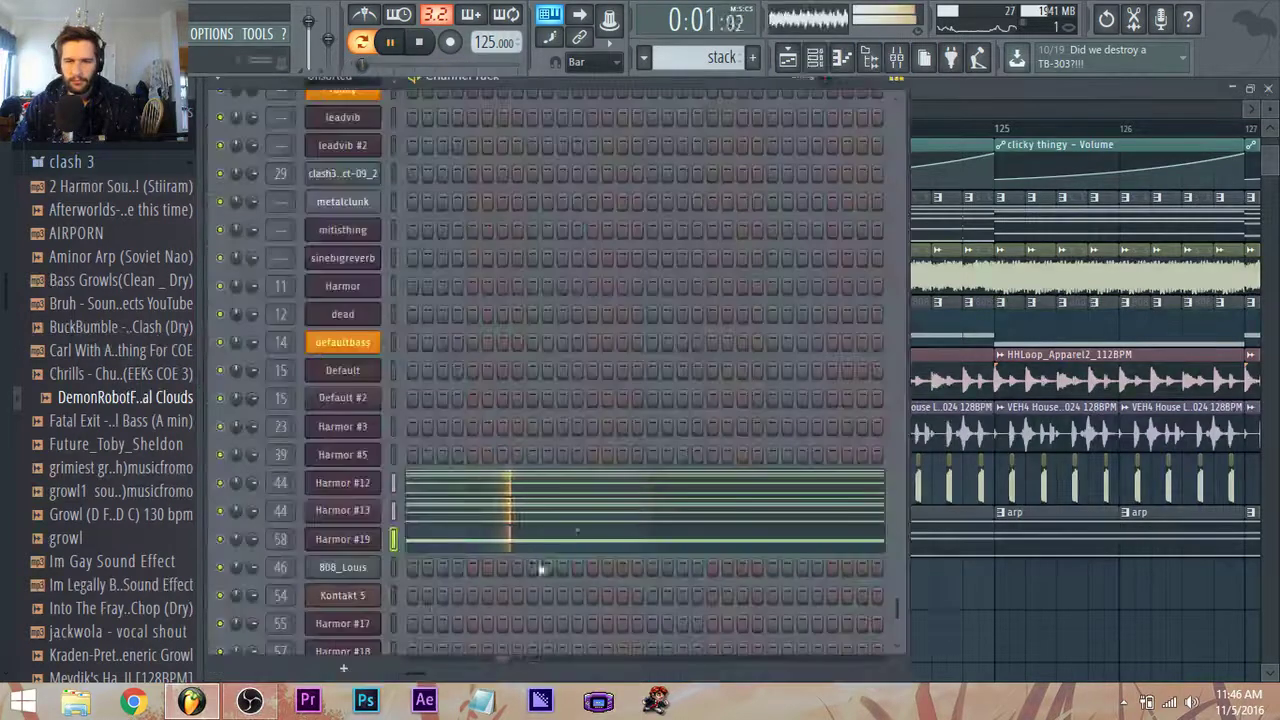
click(339, 546)
key(space)
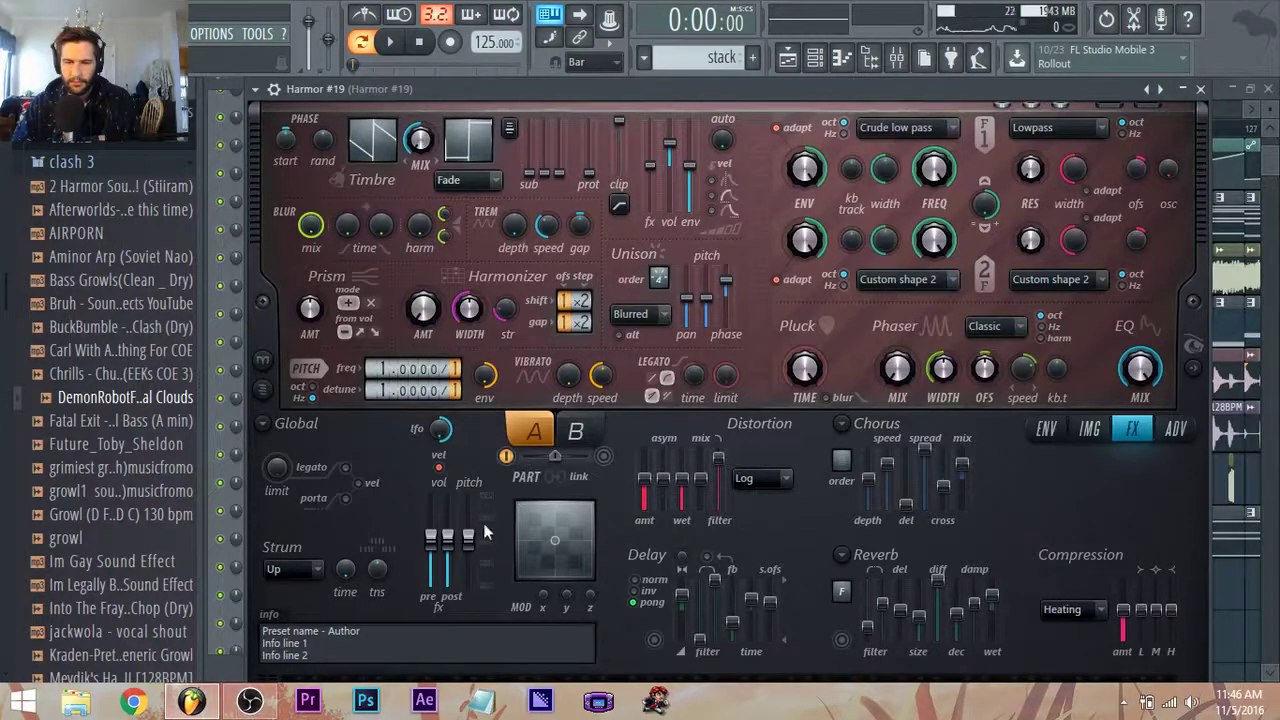
key(space)
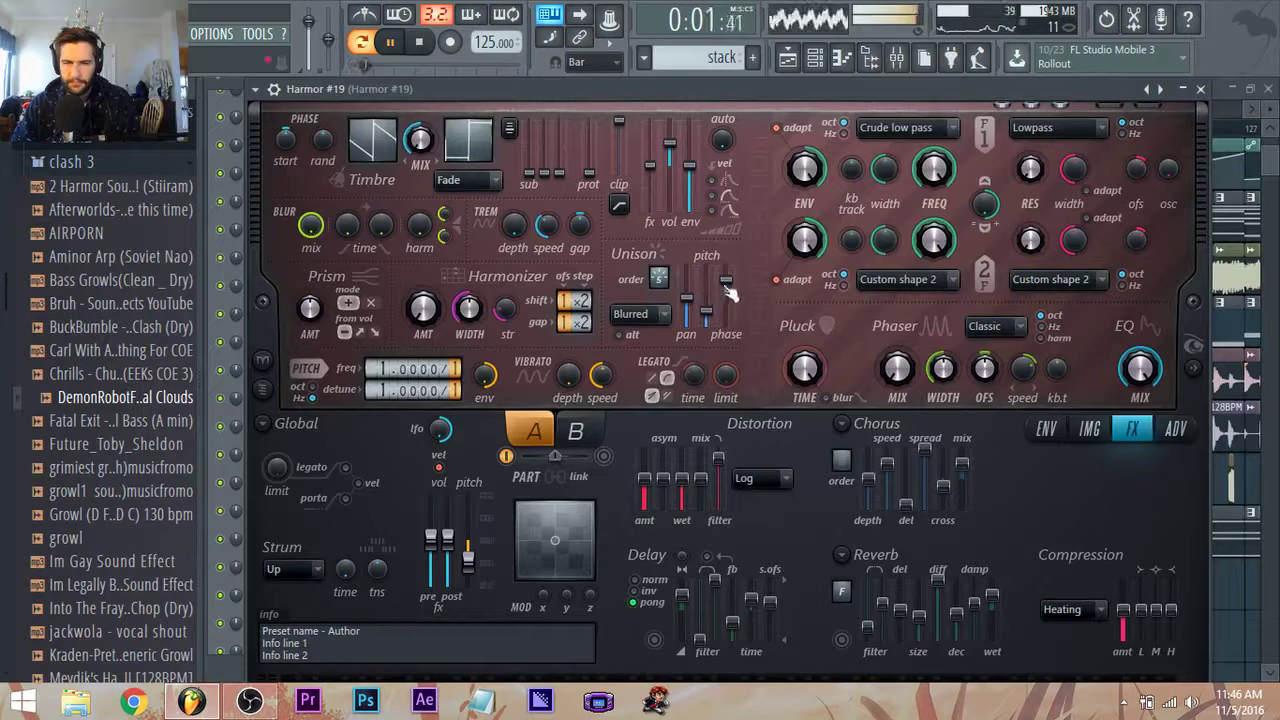
Insert Fruity parametric EQ 2 on Harmor #19's mixer track and roll off the highs with bands 5, 6 and 7.
click(897, 60)
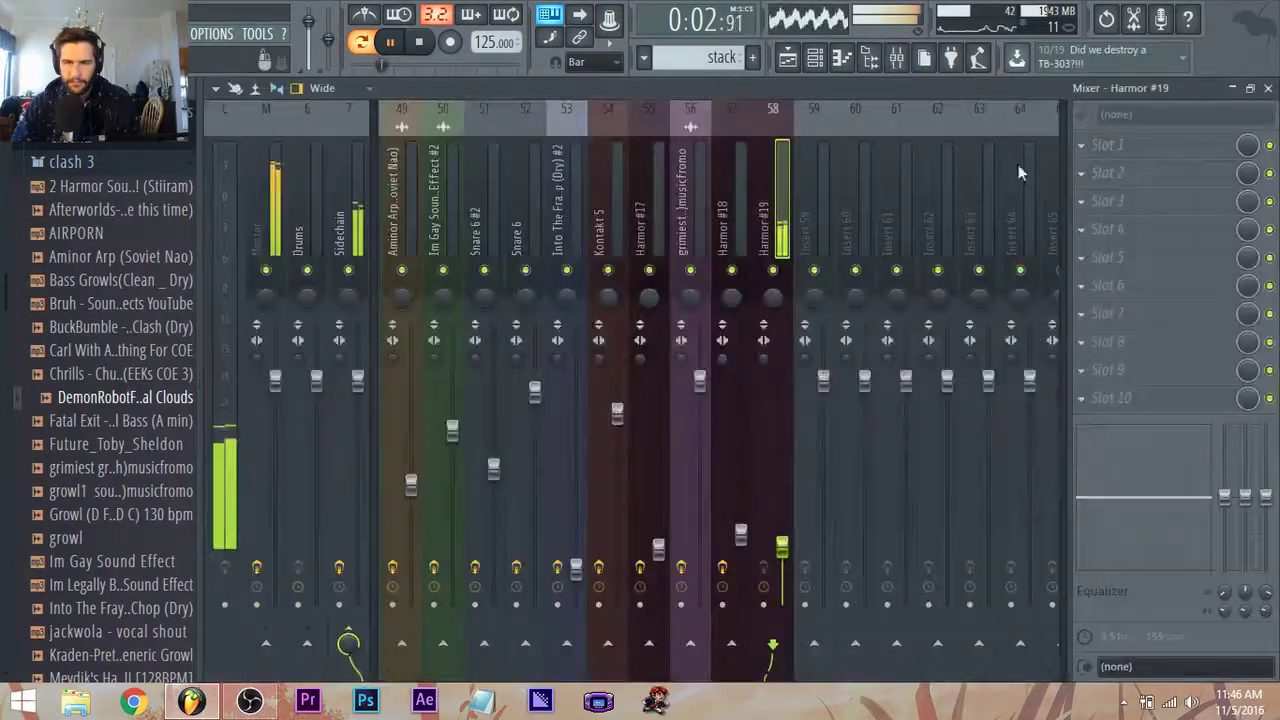
click(1154, 150)
click(930, 126)
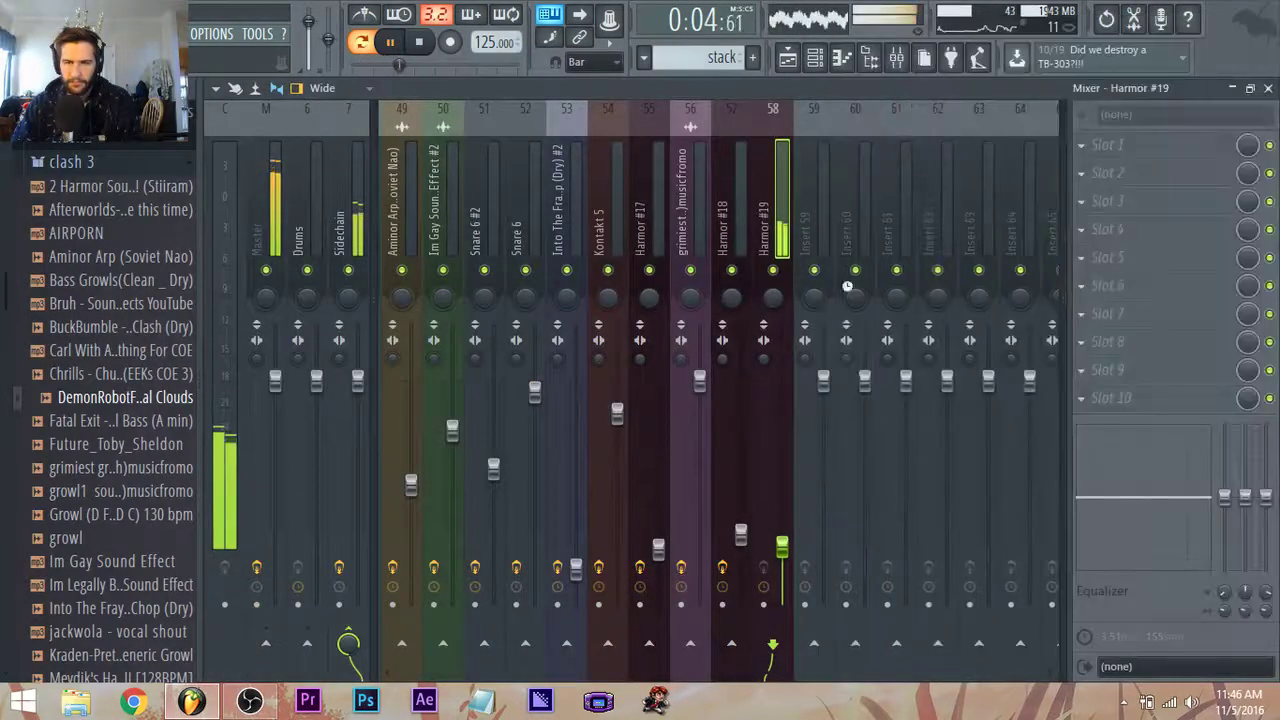
drag(696, 473, 666, 555)
drag(655, 473, 620, 552)
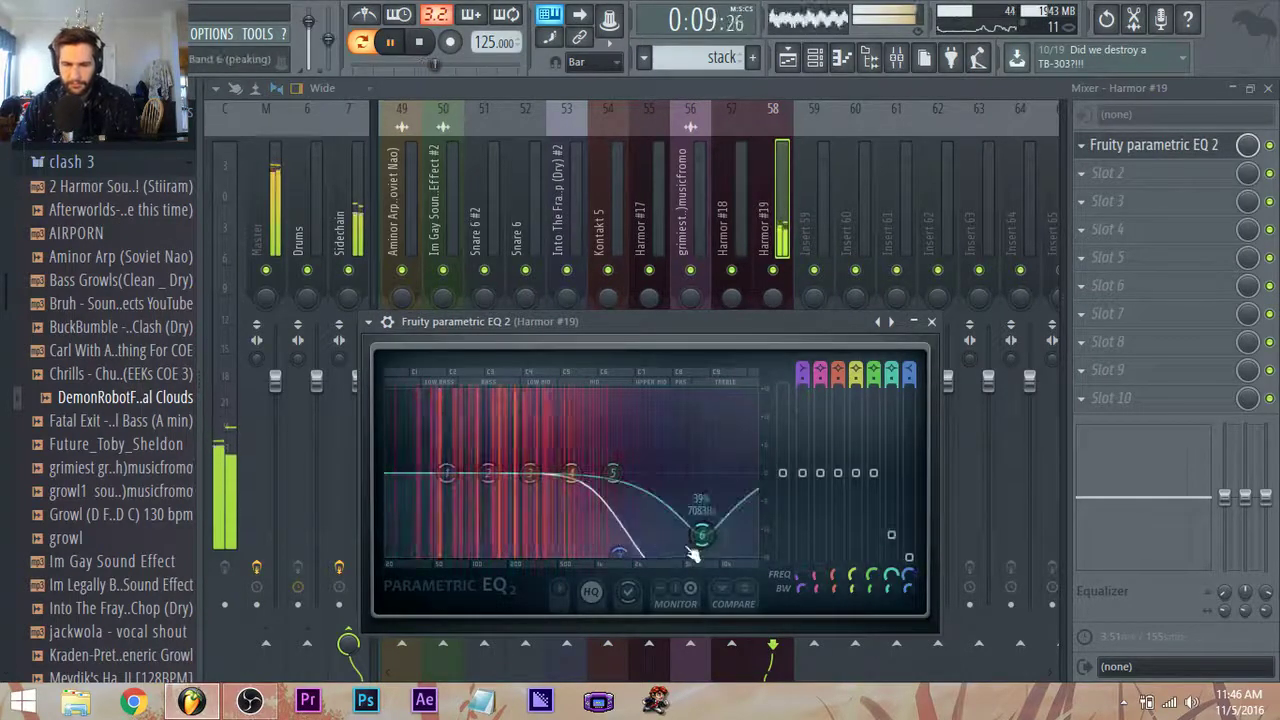
drag(702, 534, 605, 555)
drag(613, 473, 623, 501)
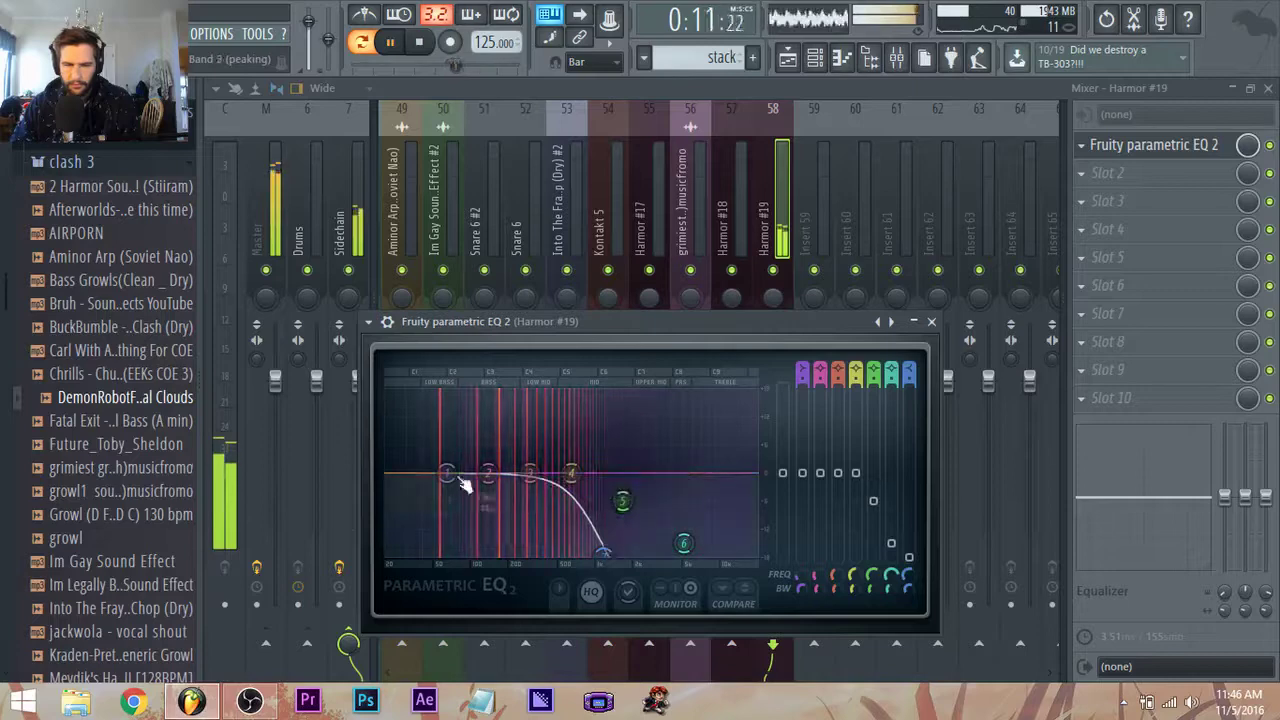
Cut Harmor #19's lowest frequencies with EQ band 1, adjust bands 2 and 3 in the low mids, and stop playback.
drag(447, 473, 387, 520)
drag(530, 474, 469, 477)
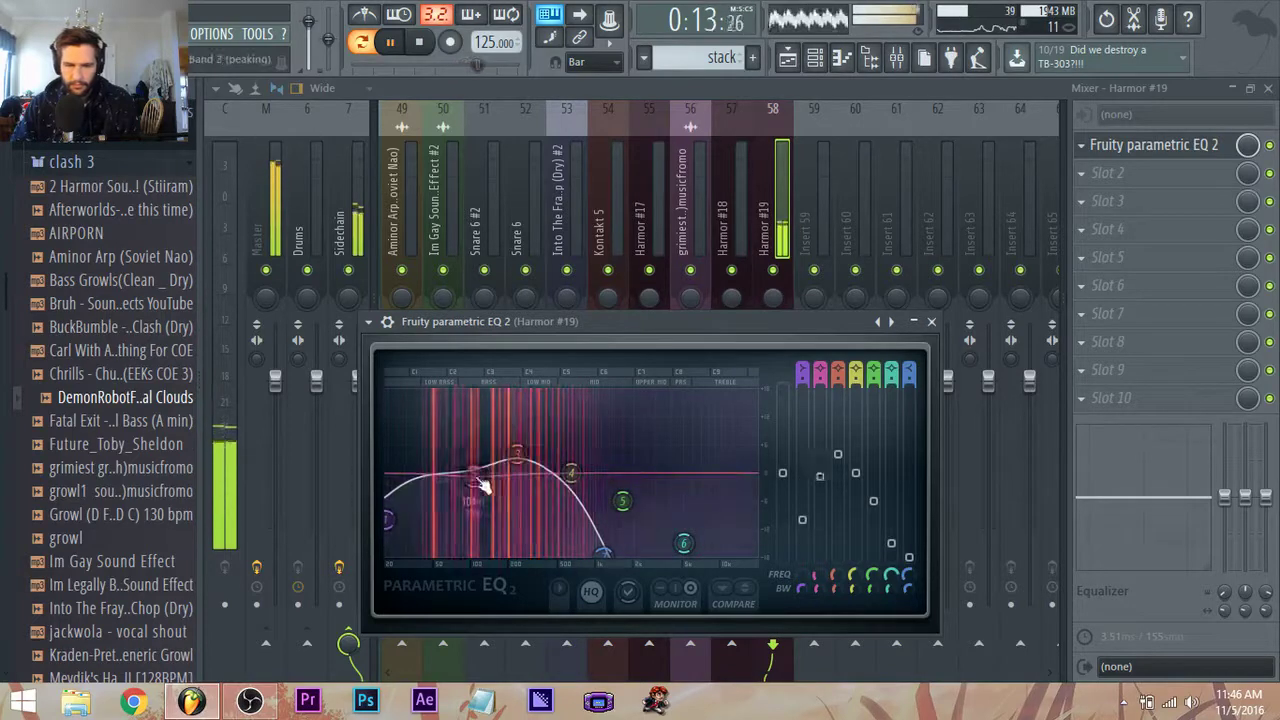
key(space)
Inspect the Fruity parametric EQ 2 curve on the 808_Louis mixer track.
key(F5)
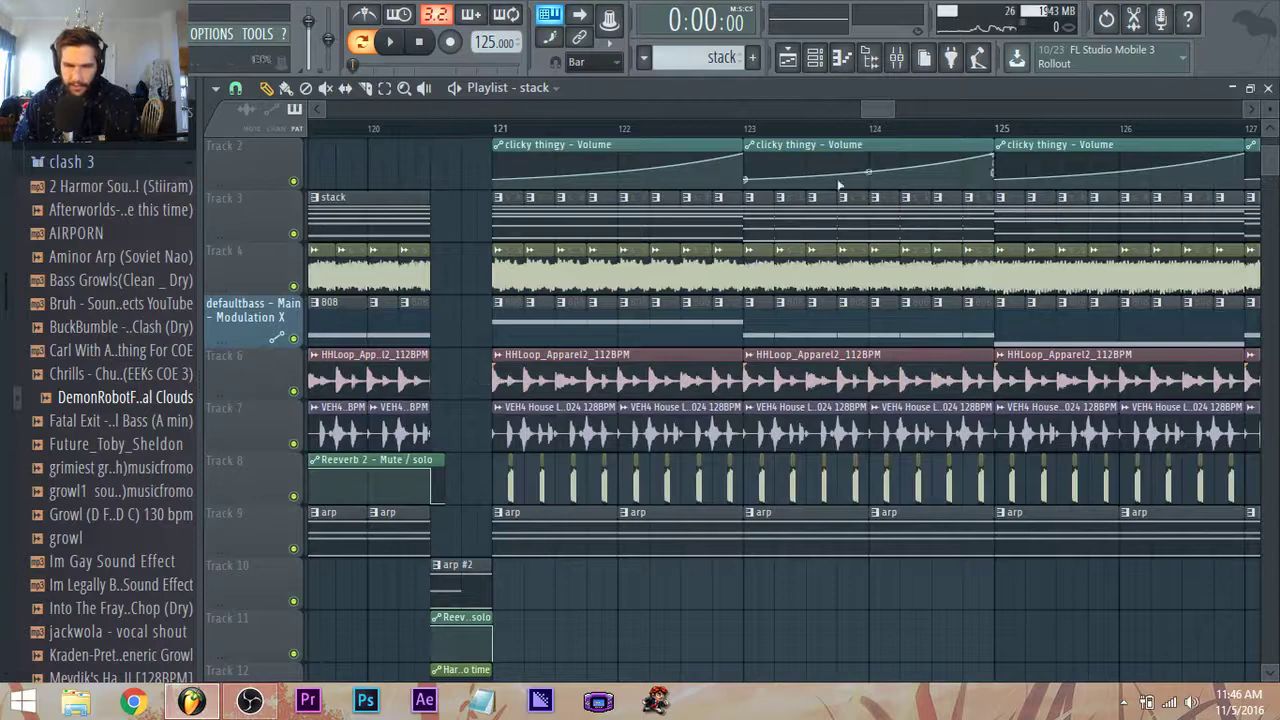
click(897, 60)
scroll(714, 222, up, 6)
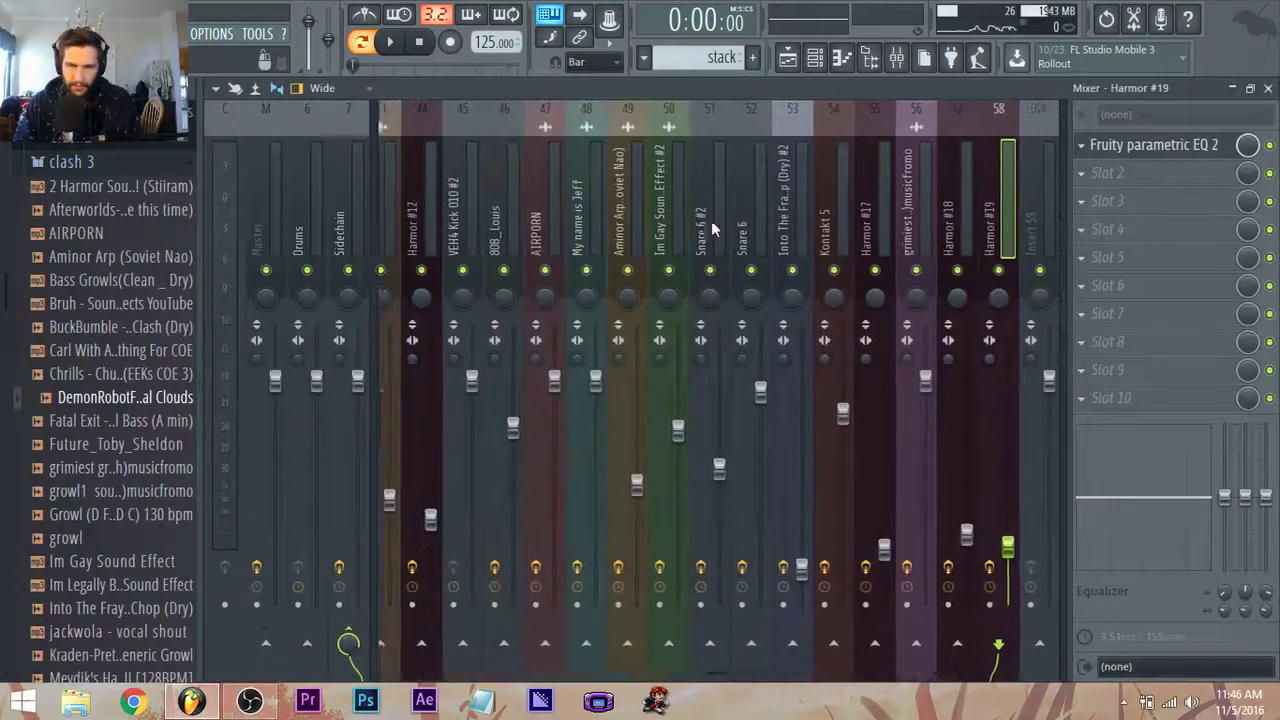
click(535, 238)
click(1175, 152)
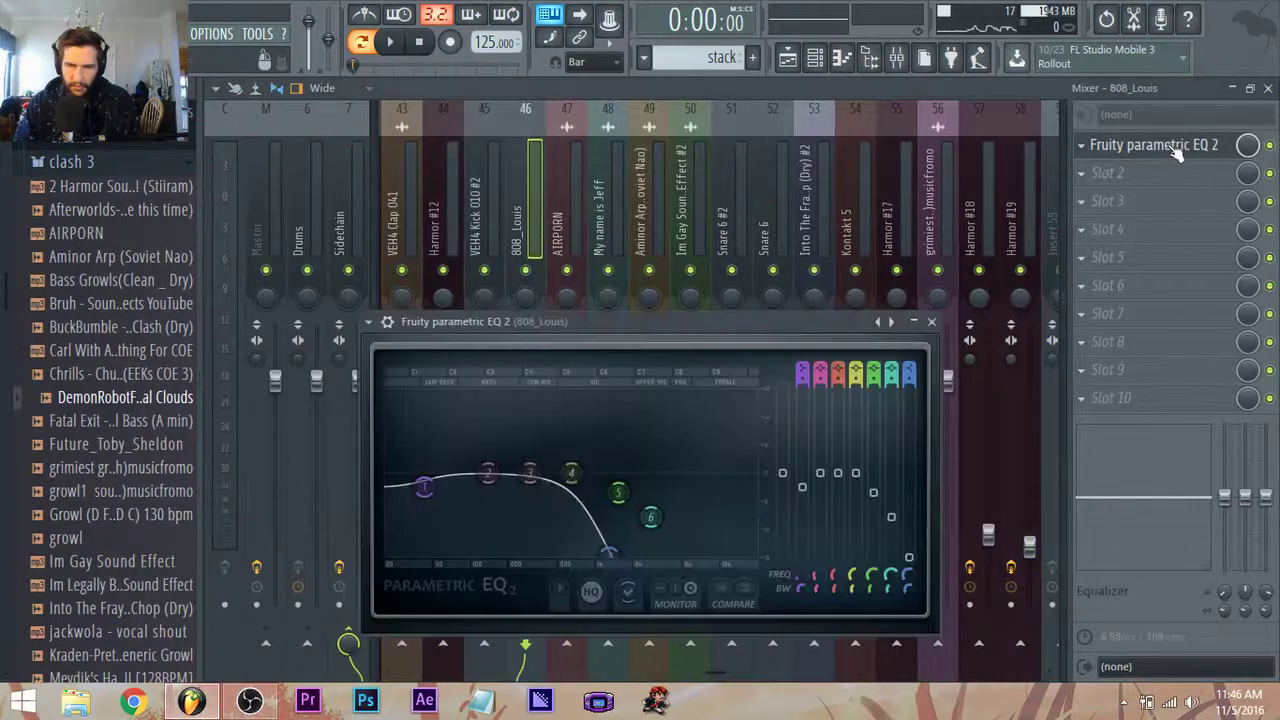
Switch playback to song mode, play the drop from bar 121 and stop.
key(space)
click(366, 47)
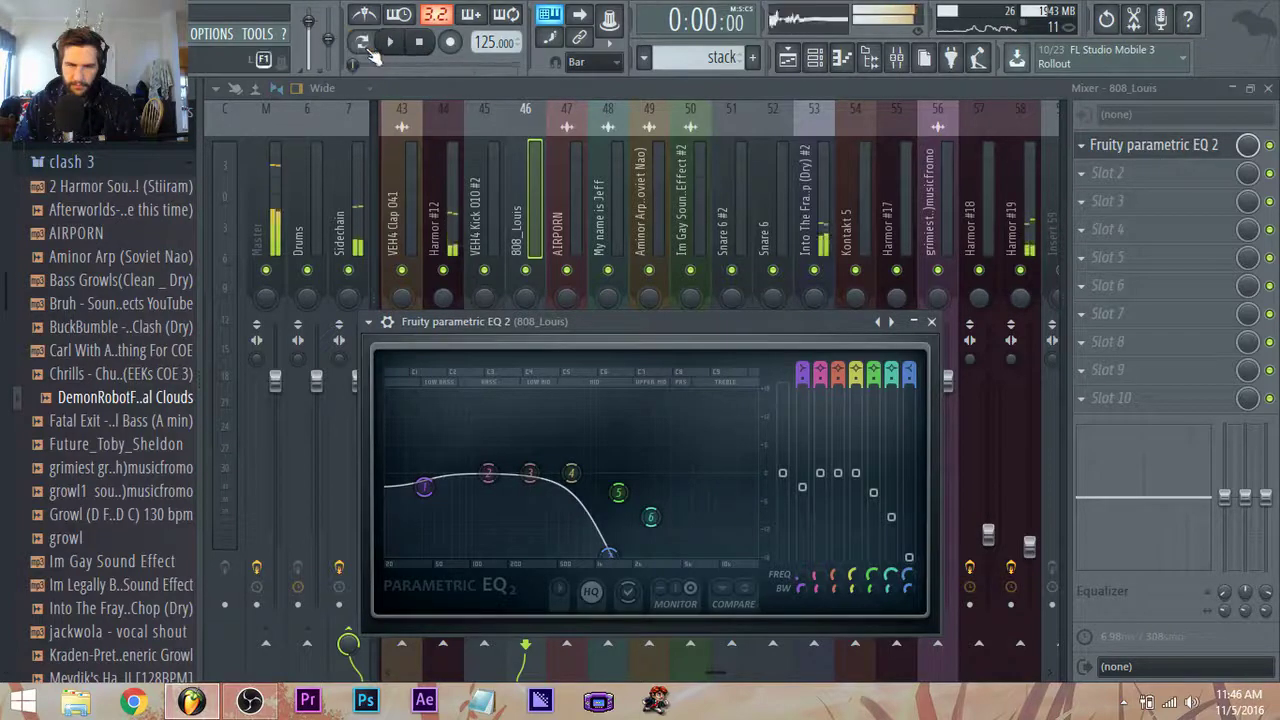
key(space)
click(801, 55)
click(494, 128)
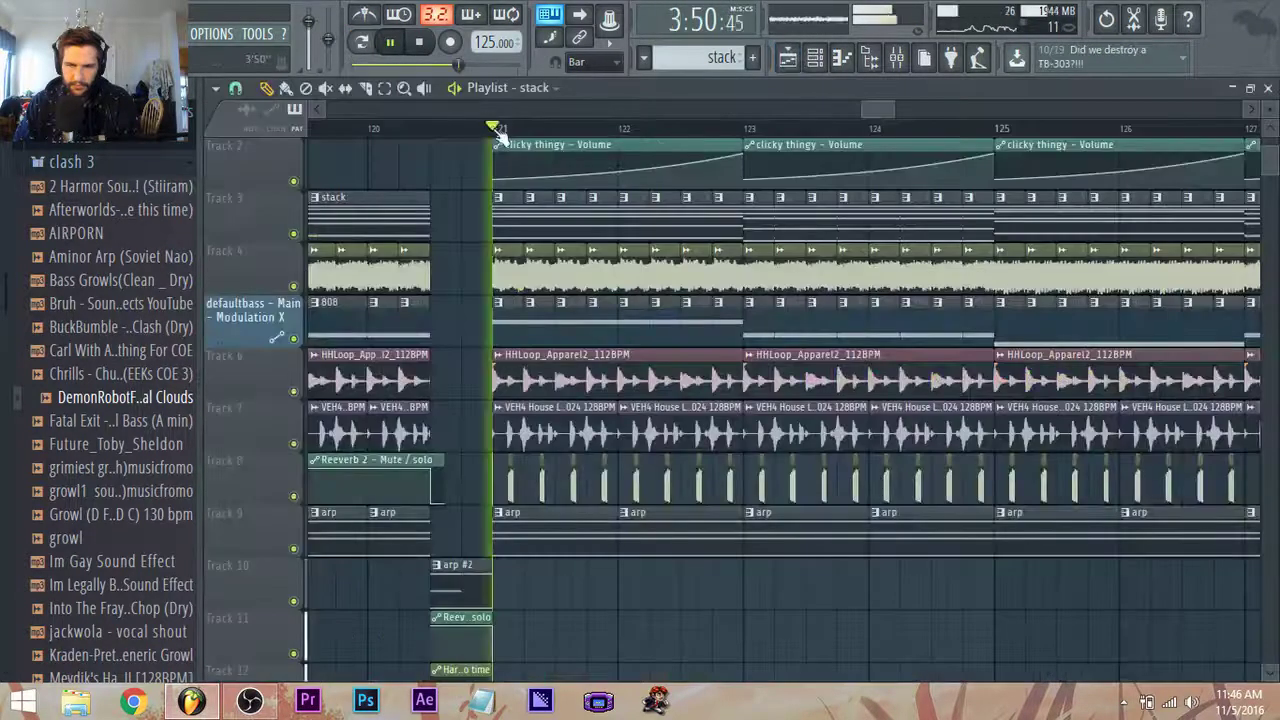
key(space)
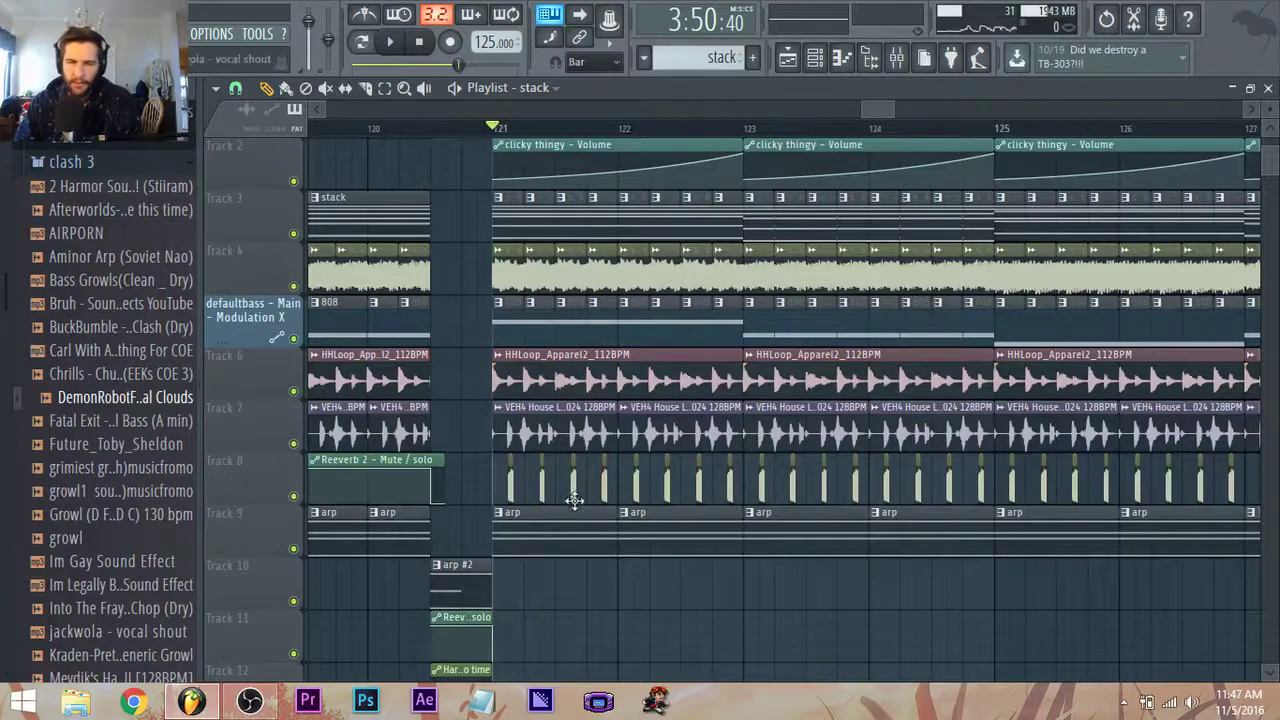
Examine the 808_Louis EQ spectrum while the drop plays from bar 121.
scroll(572, 492, up, 1)
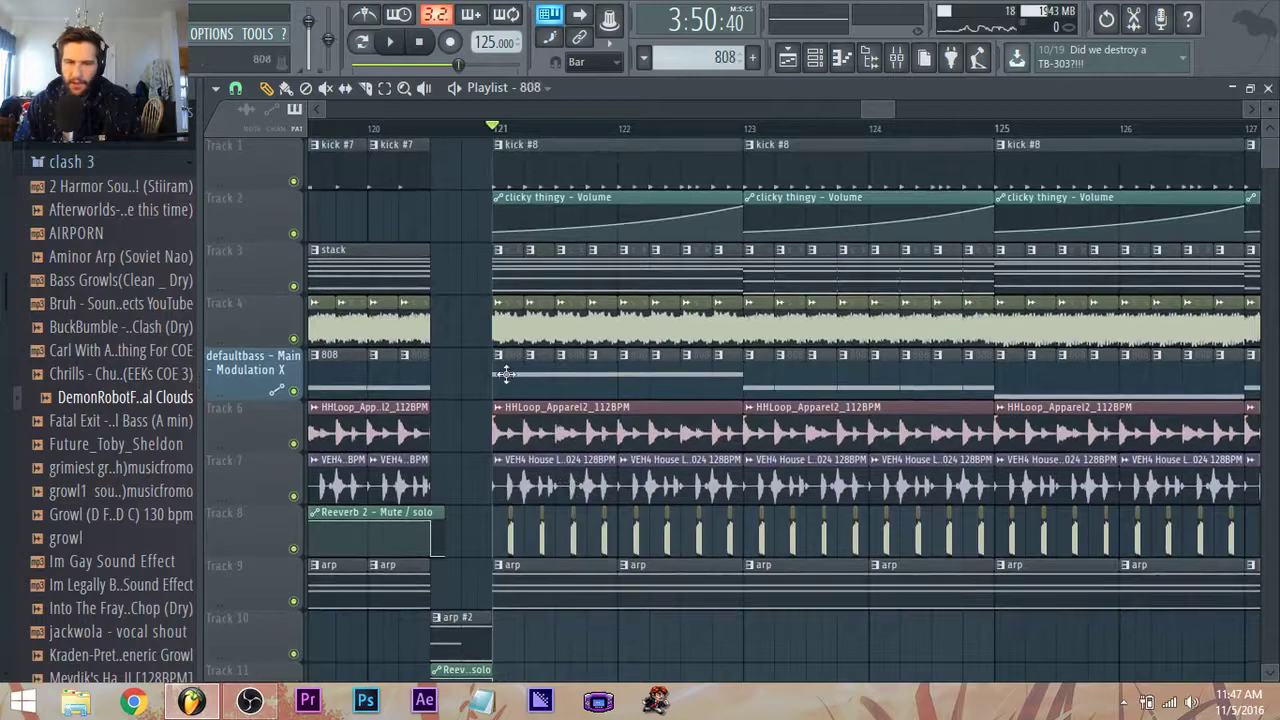
double_click(506, 374)
click(896, 60)
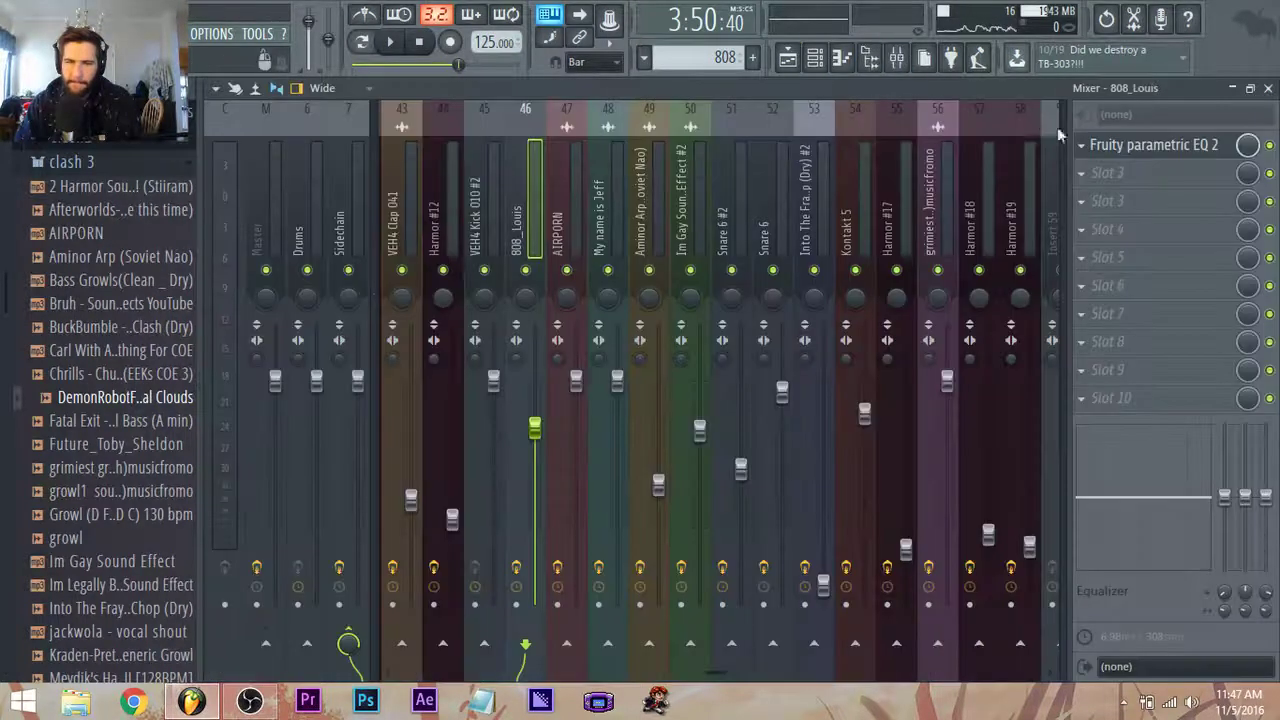
click(1150, 147)
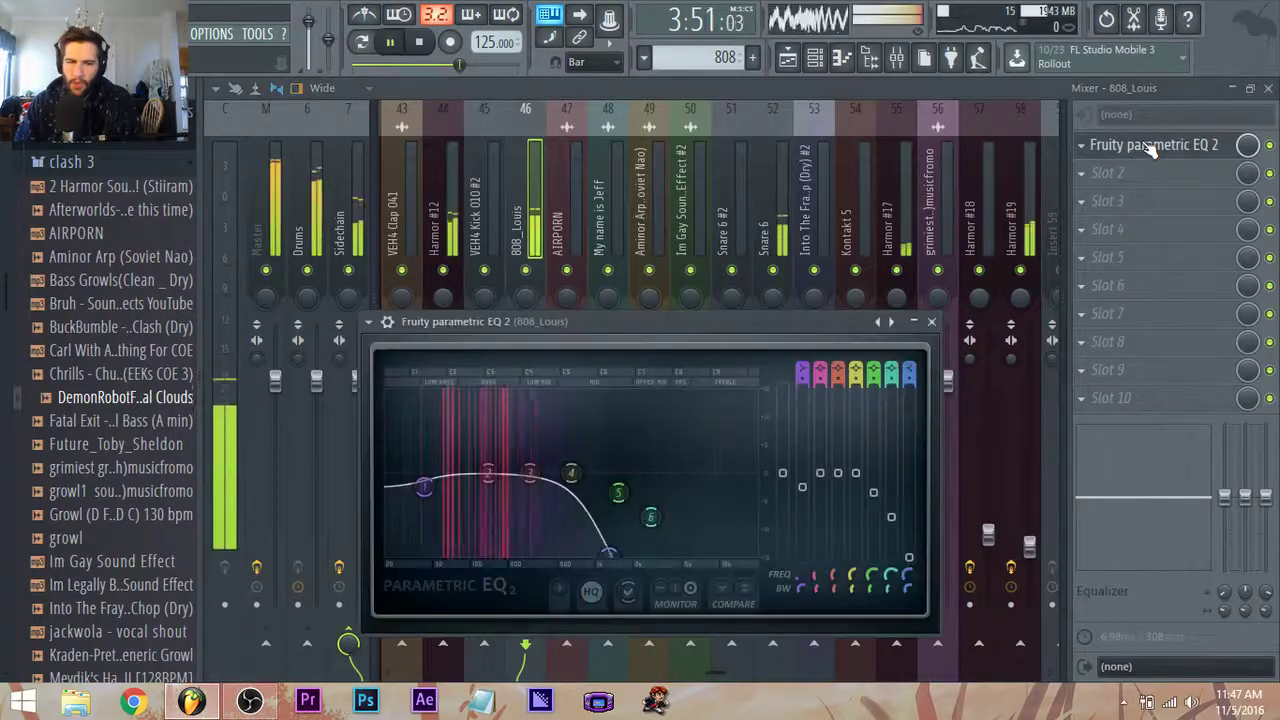
click(788, 58)
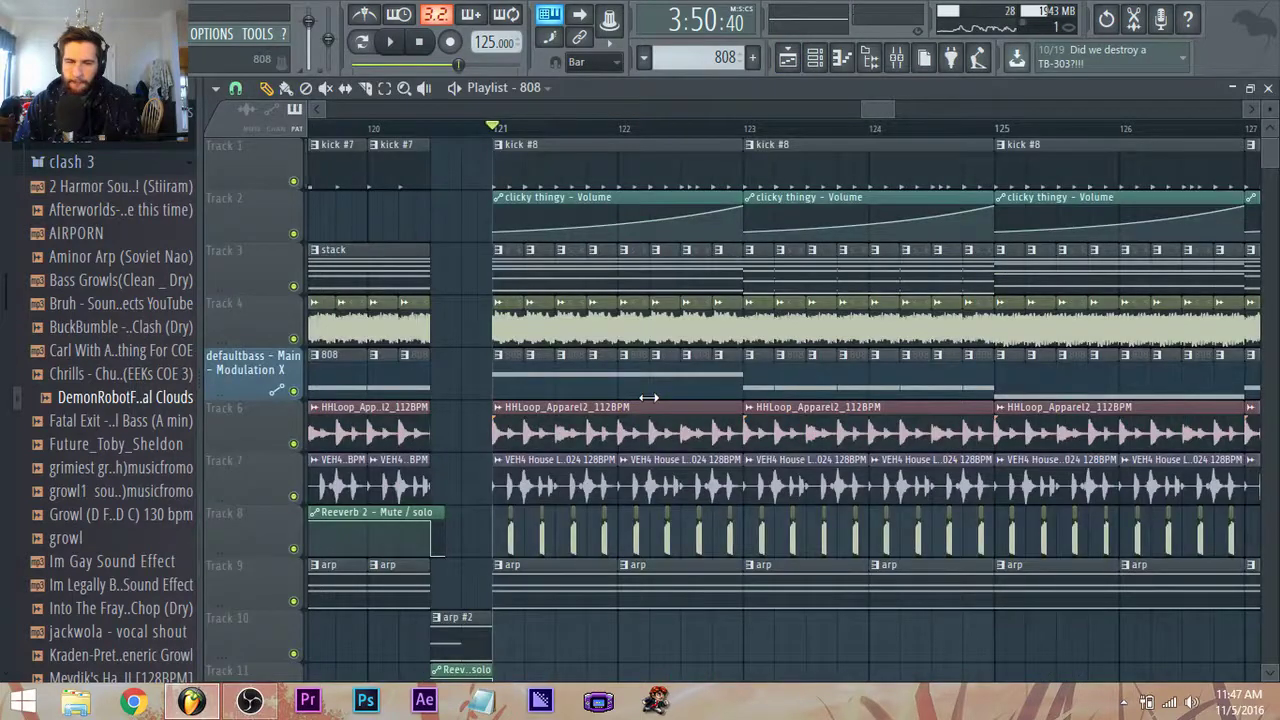
click(815, 59)
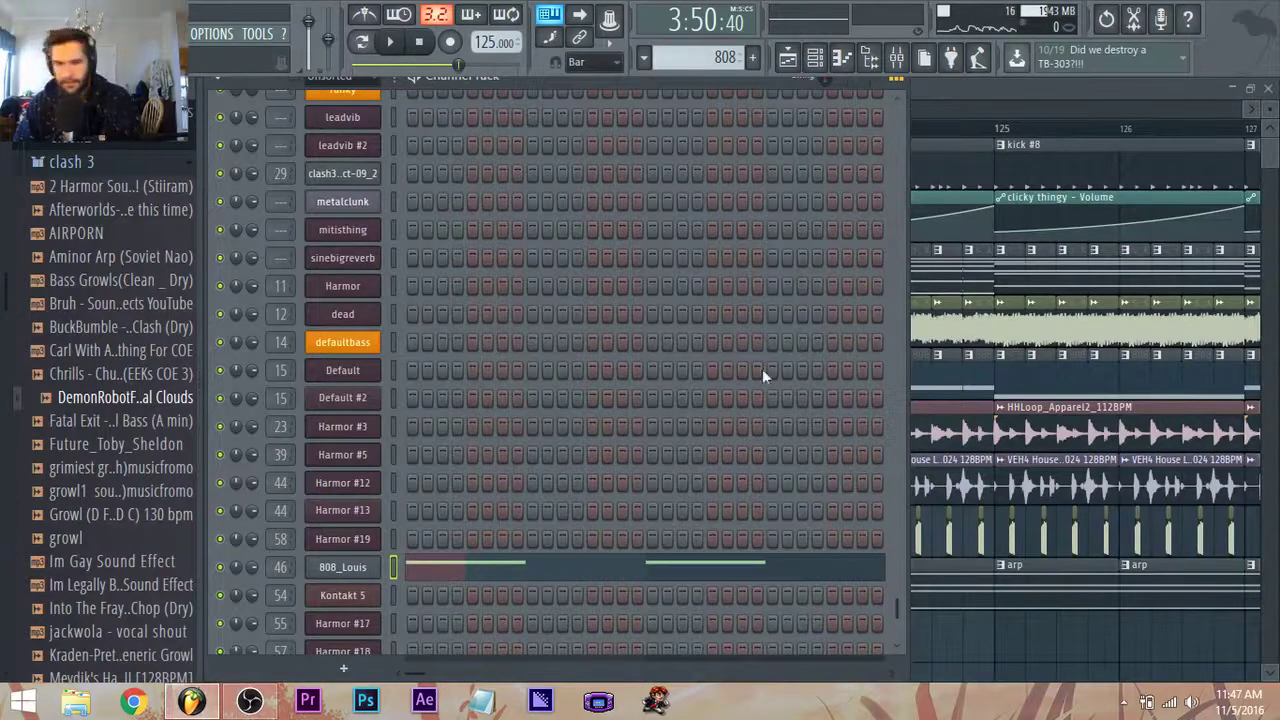
click(815, 58)
click(895, 58)
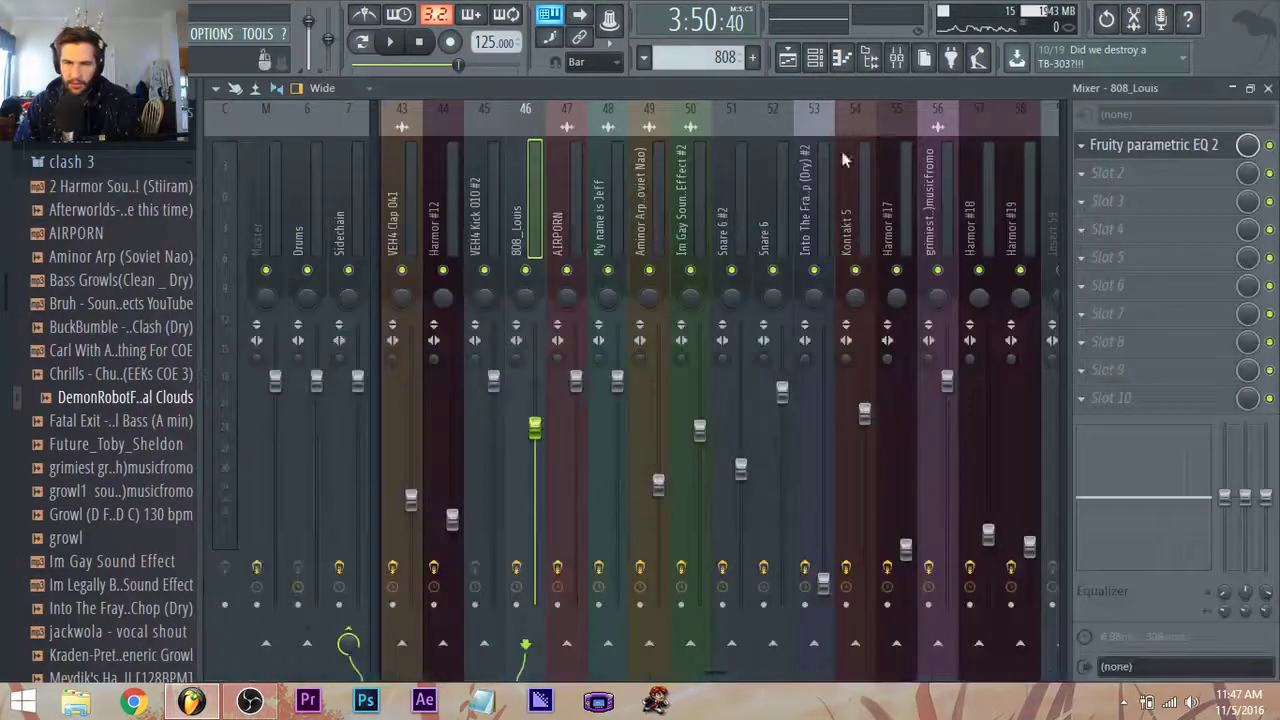
scroll(817, 200, right, 3)
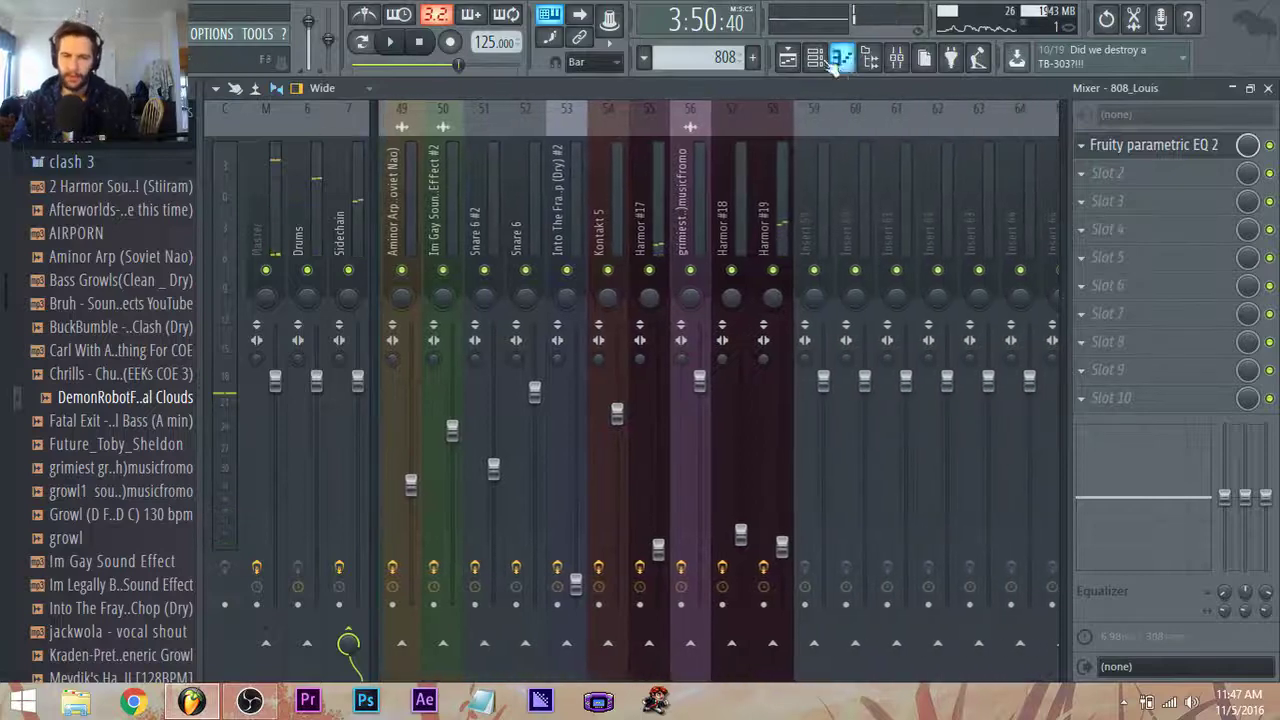
click(815, 59)
scroll(400, 547, down, 1)
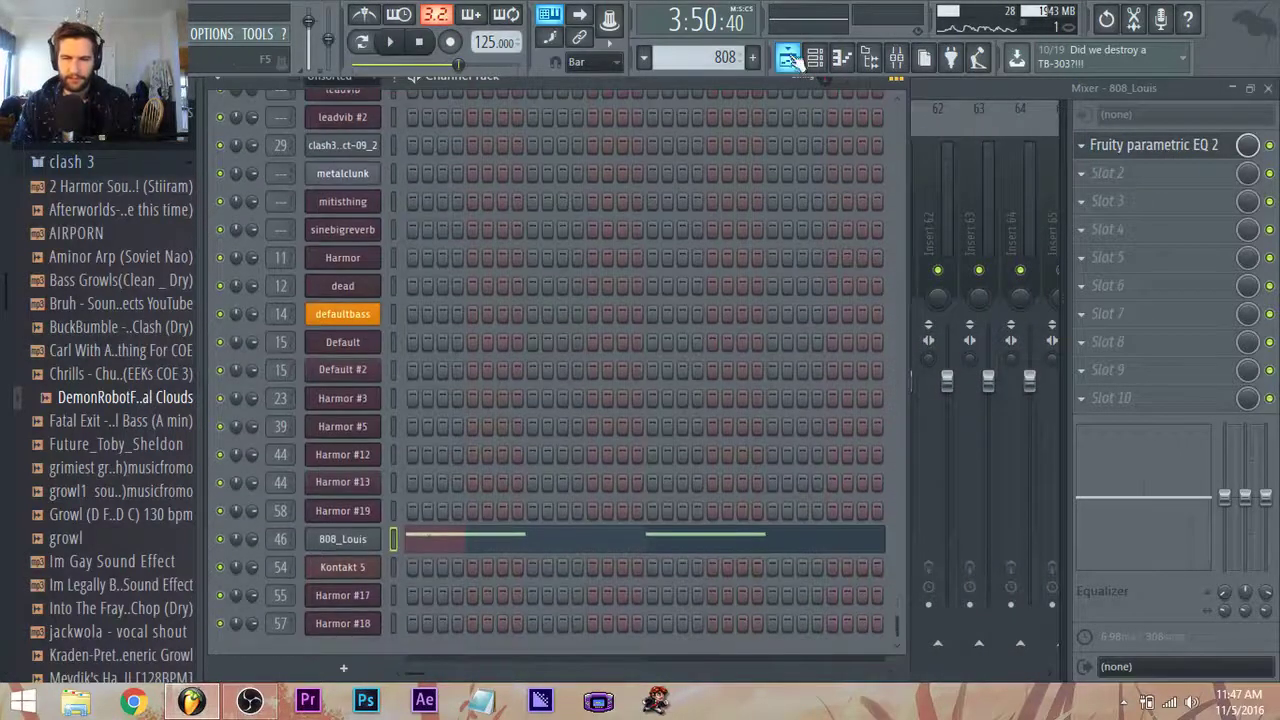
click(788, 58)
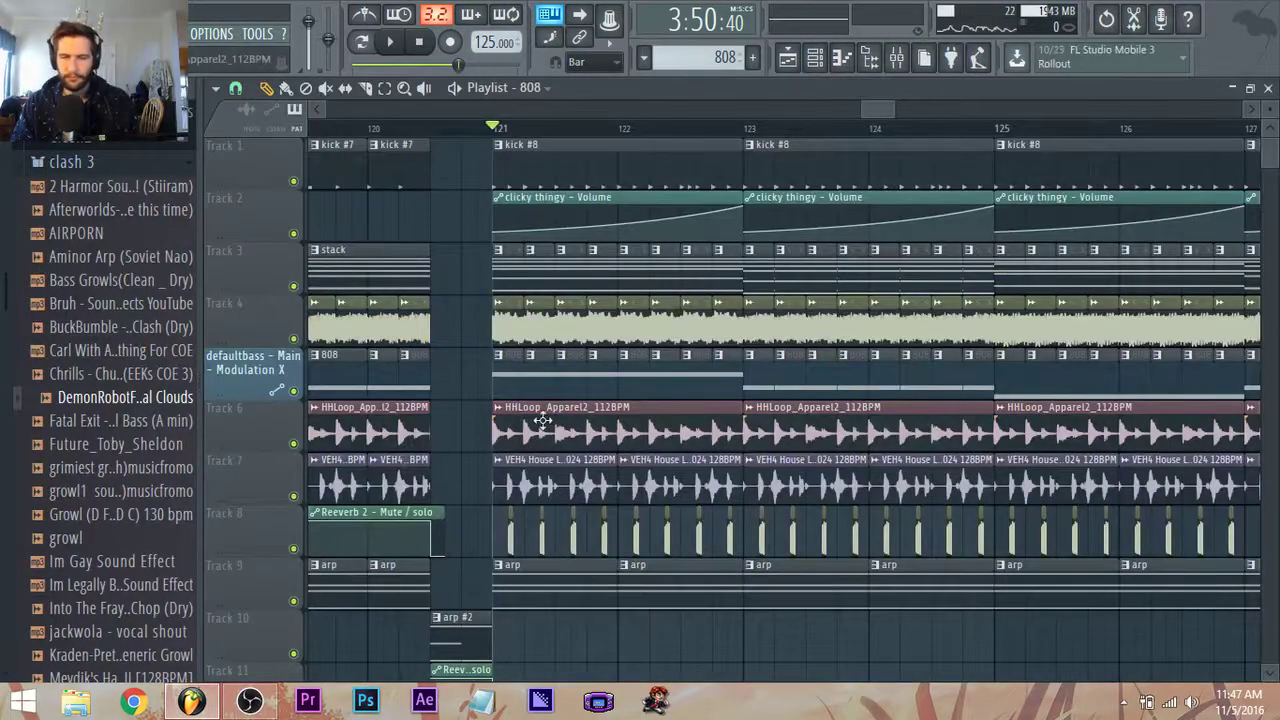
Open Harmor #19's notes in the stack pattern and raise all four by one octave.
double_click(505, 268)
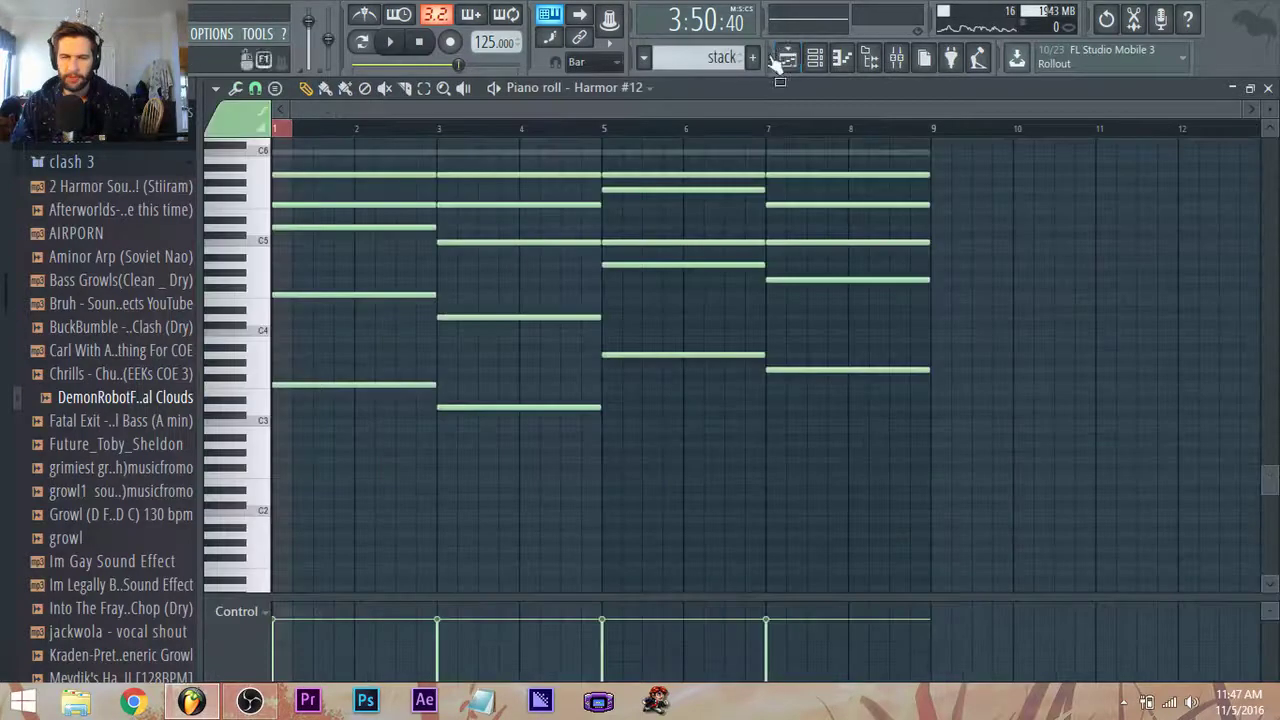
click(815, 59)
click(480, 518)
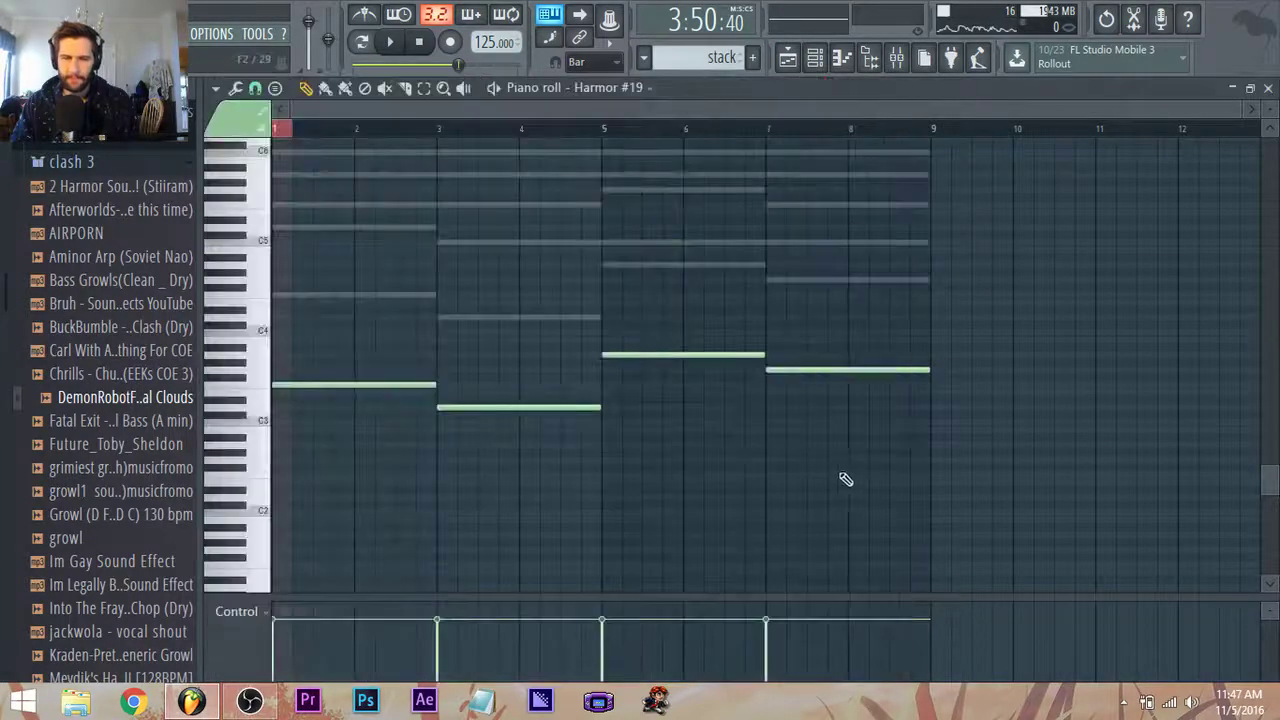
drag(845, 480, 207, 280)
drag(315, 387, 296, 293)
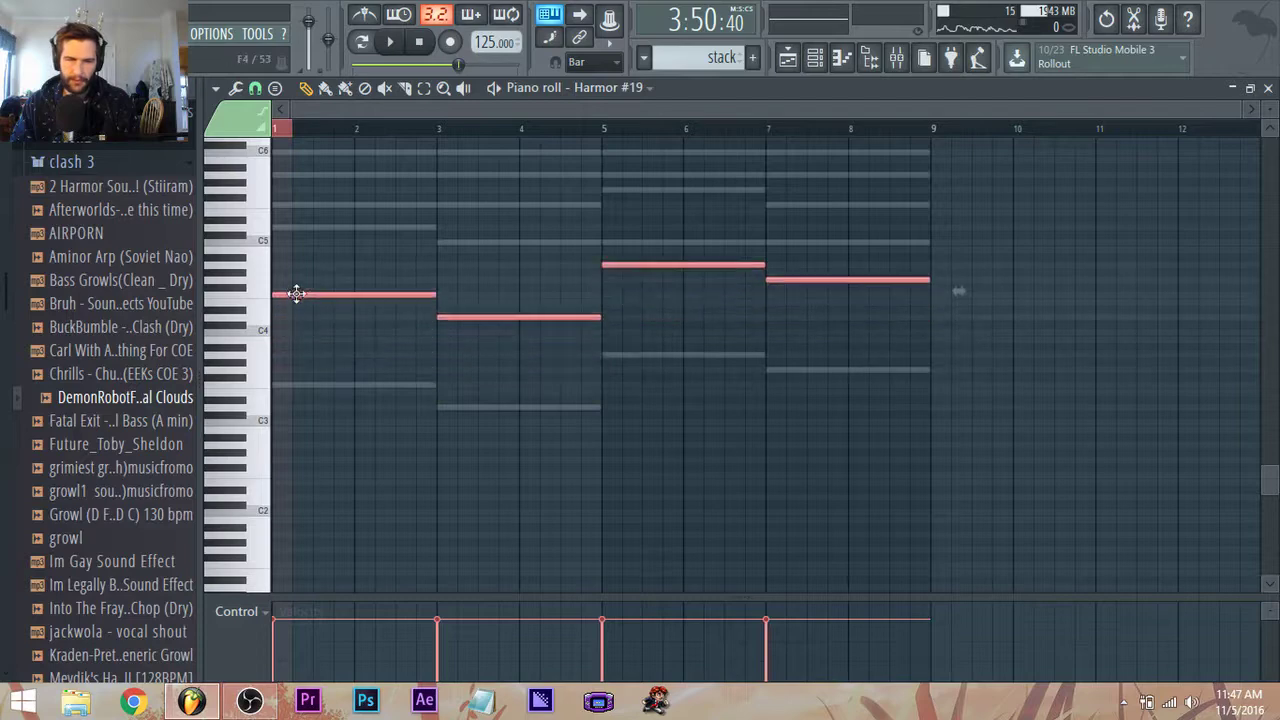
Listen to the drop with Harmor #19's raised notes, review the Harmor #19 settings, and stop playback.
click(300, 140)
key(space)
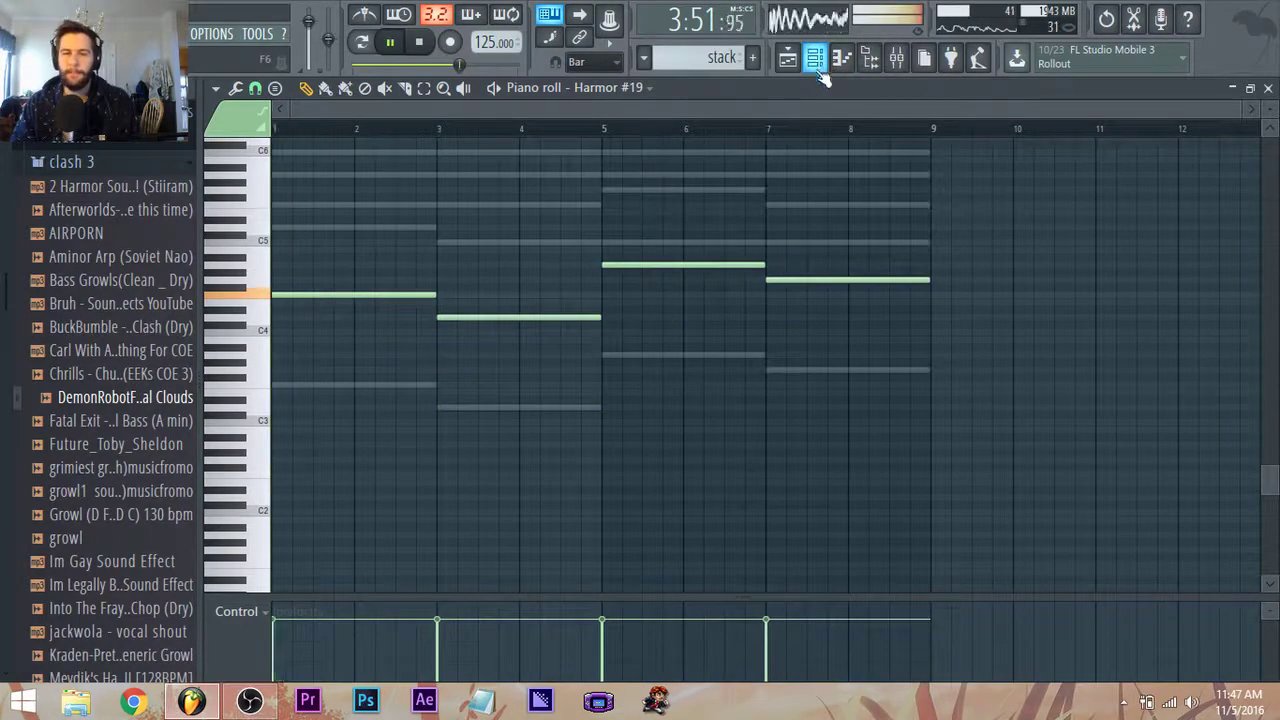
click(817, 70)
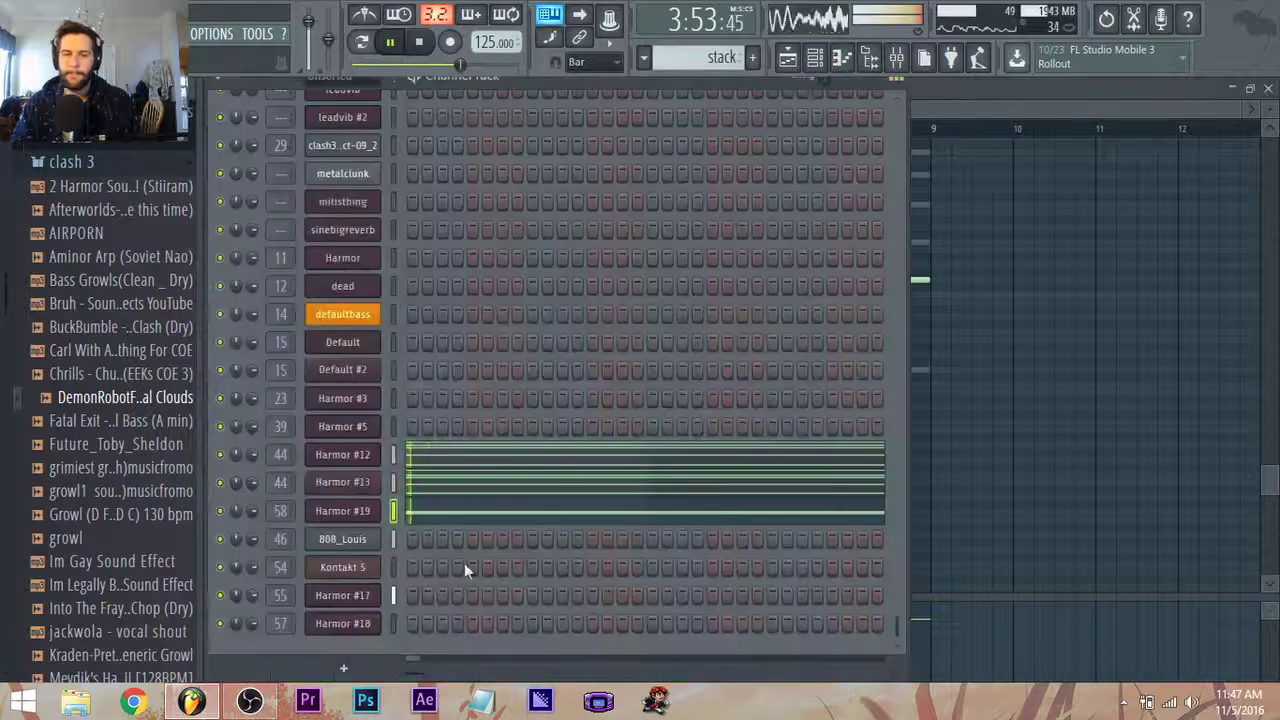
click(368, 512)
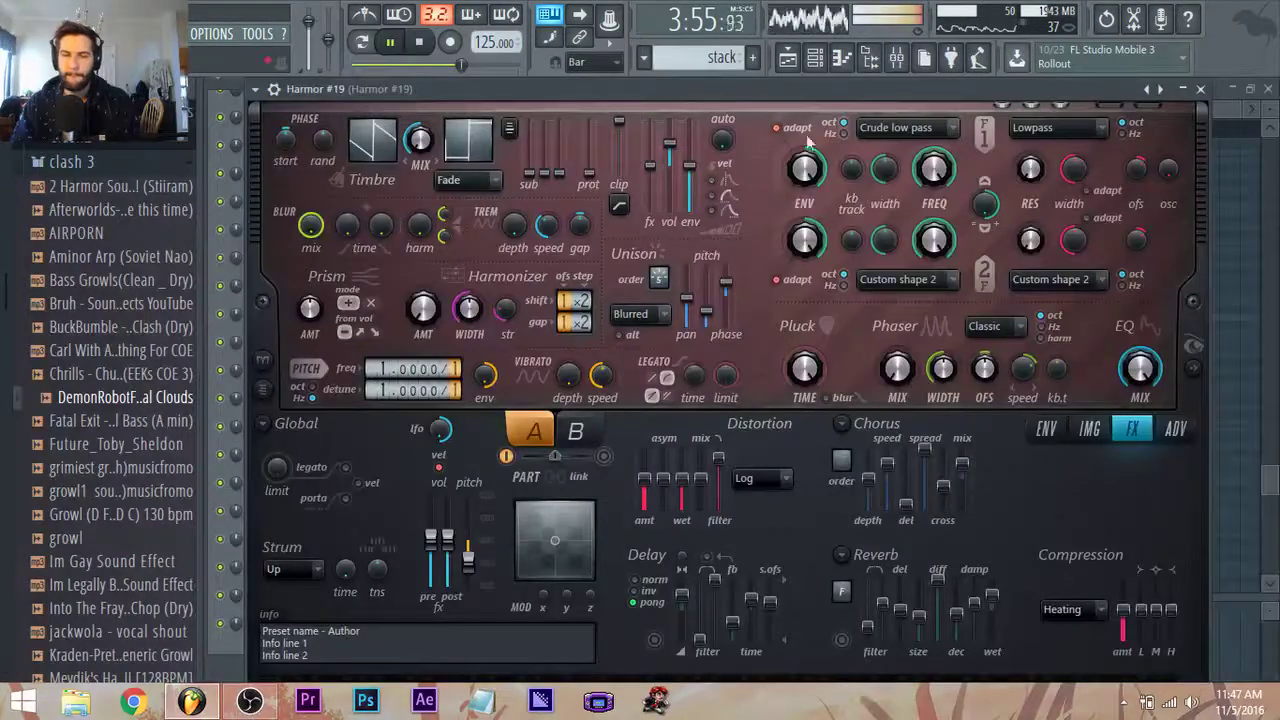
key(space)
Reopen Harmor #19's notes in the stack pattern, lower the first note to A#3 and play the song.
key(F5)
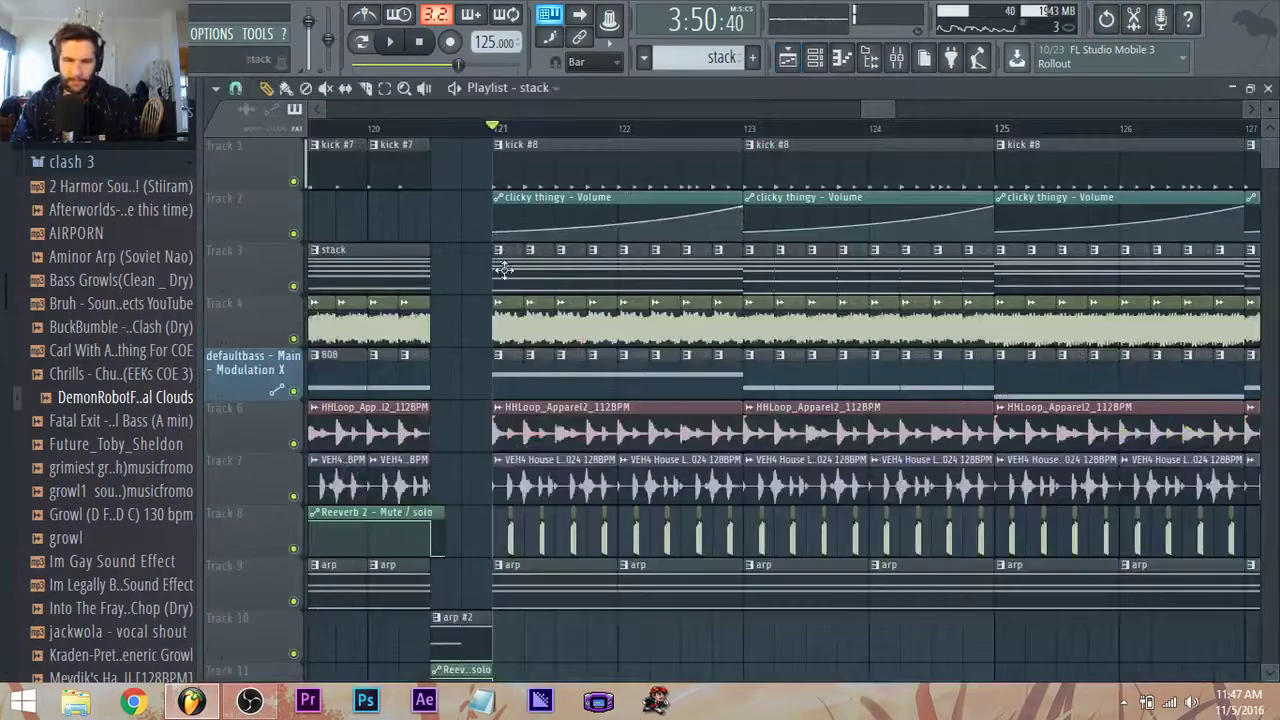
double_click(503, 270)
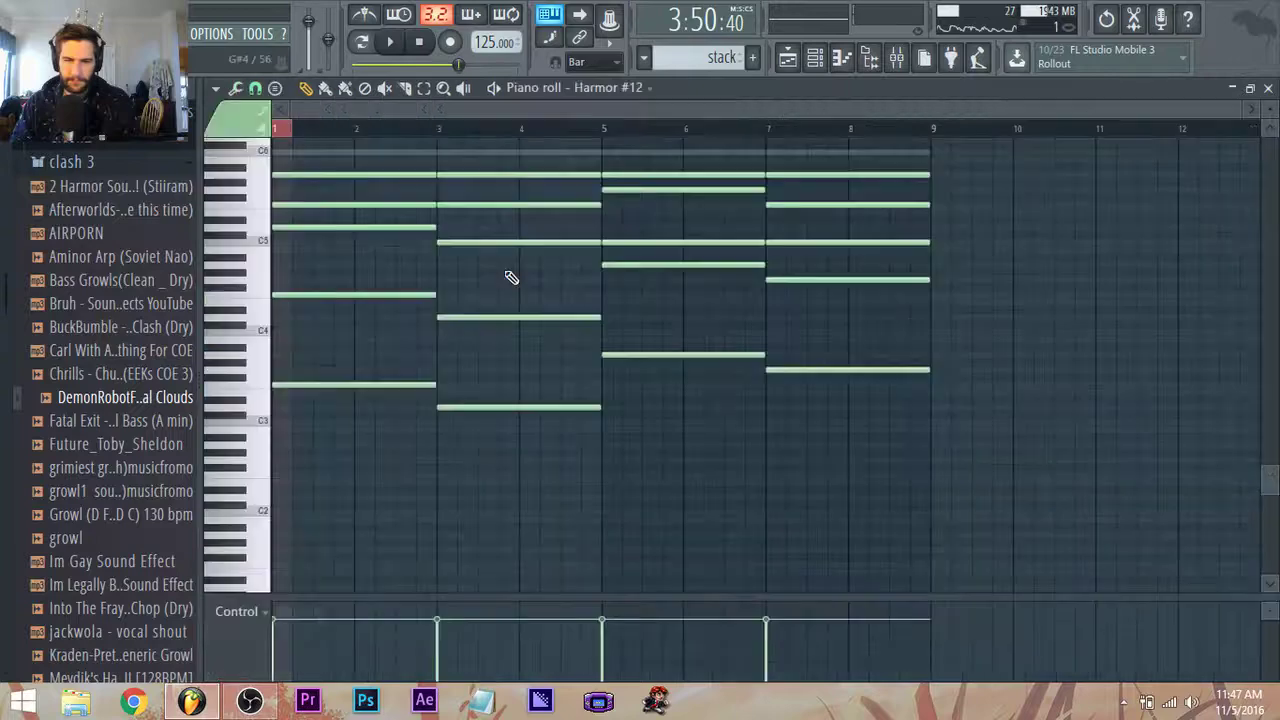
click(818, 58)
click(507, 511)
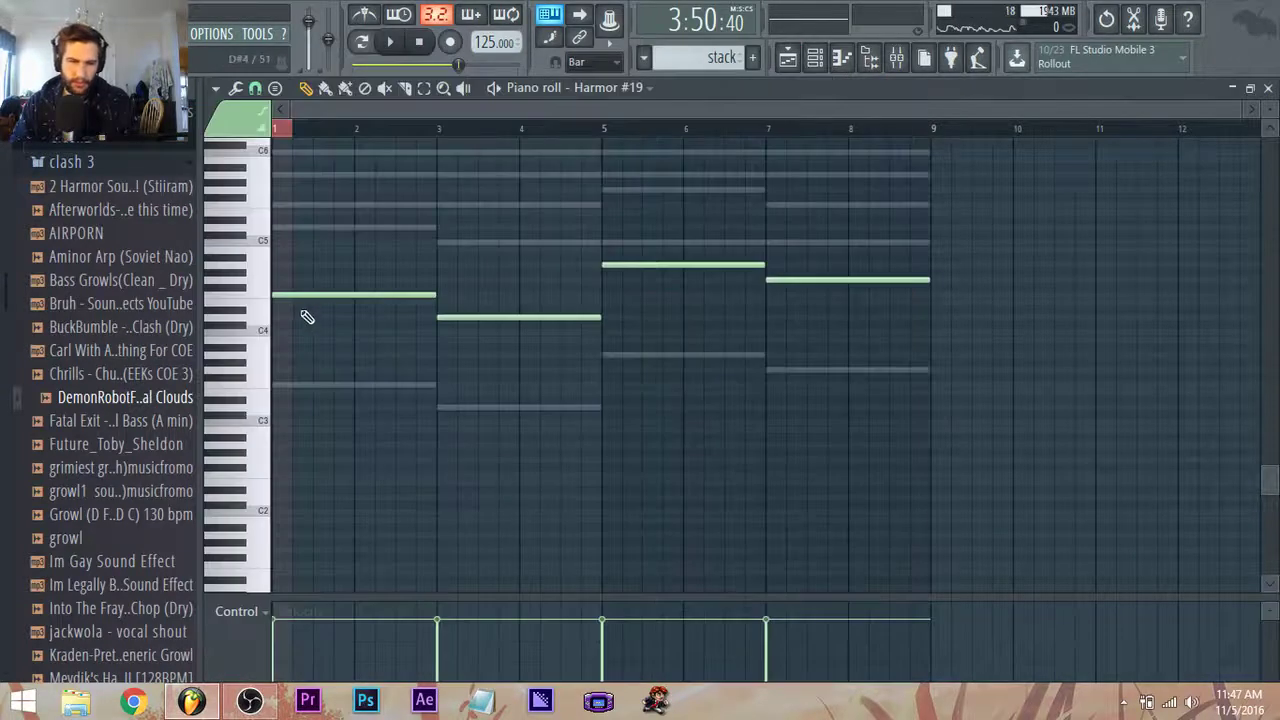
drag(284, 296, 279, 343)
key(space)
key(space)
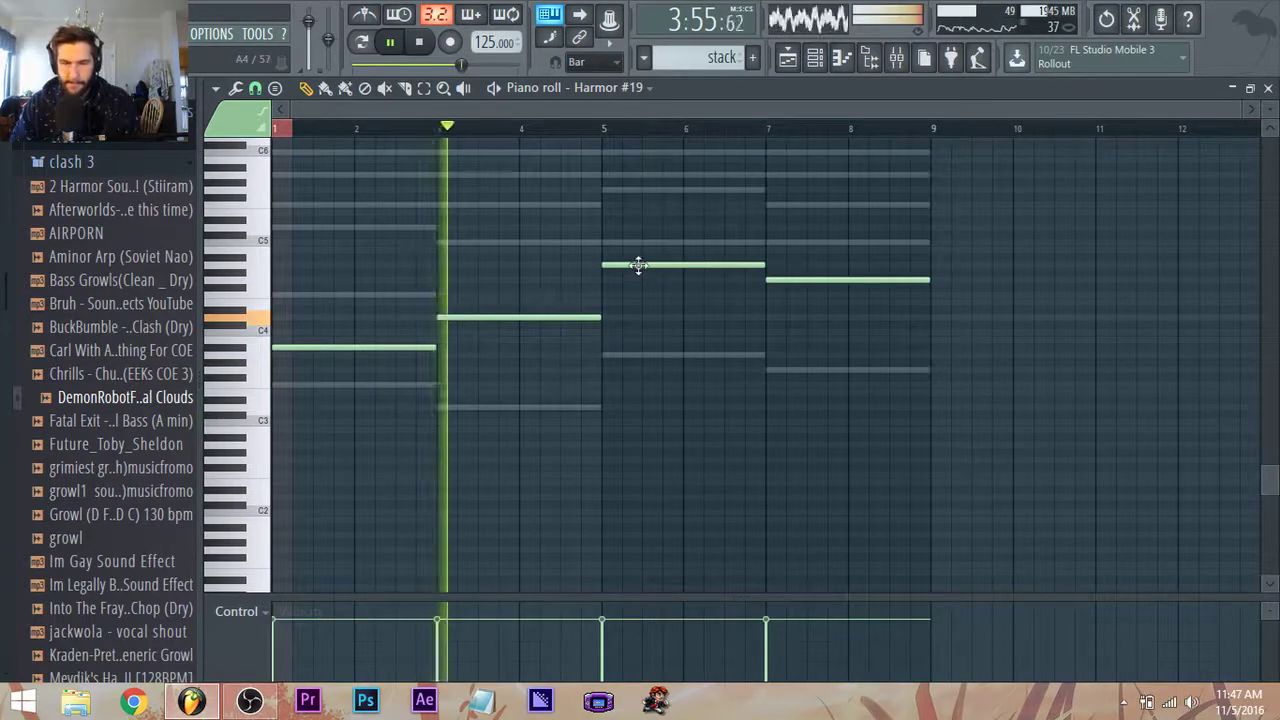
Try Harmor #19's third note at A#3 and at G3, auditioning it in the song.
drag(634, 266, 640, 345)
key(space)
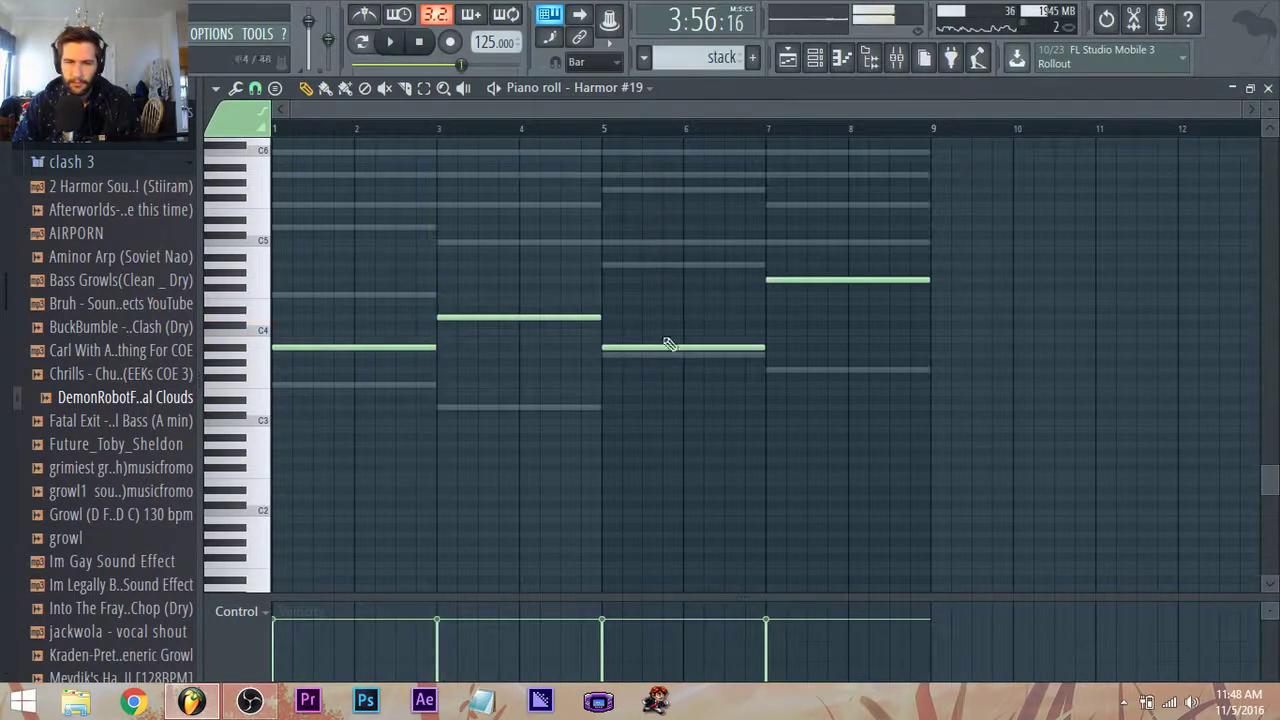
click(606, 133)
drag(603, 347, 623, 370)
key(space)
key(space)
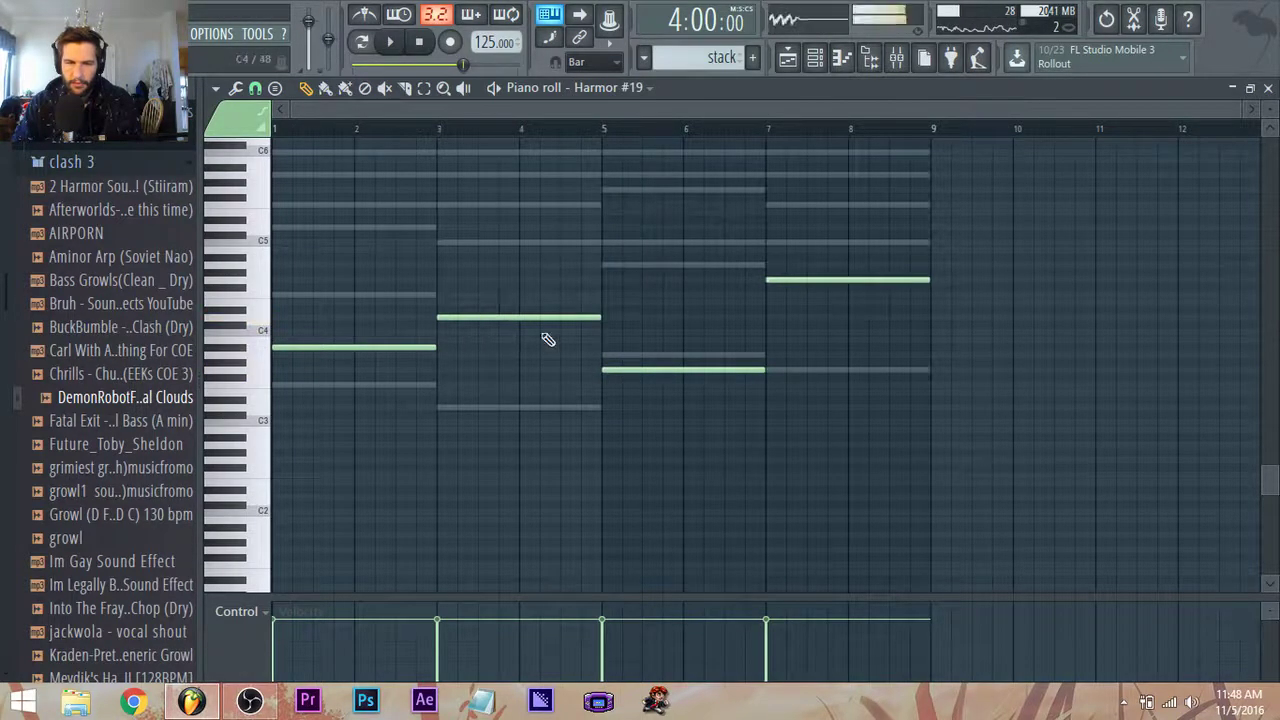
Set Harmor #19's third note to C4, audition it in the song and return the playhead to the pattern's start.
drag(645, 372, 646, 332)
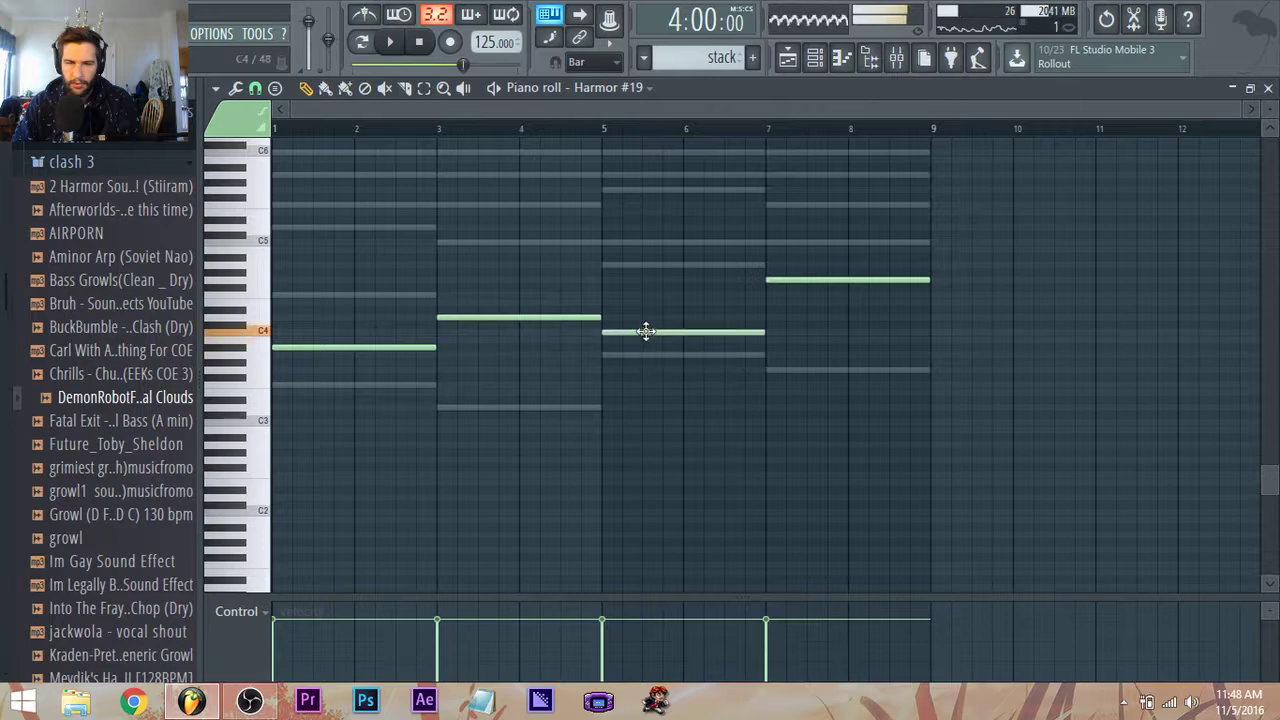
key(space)
key(space)
key(space)
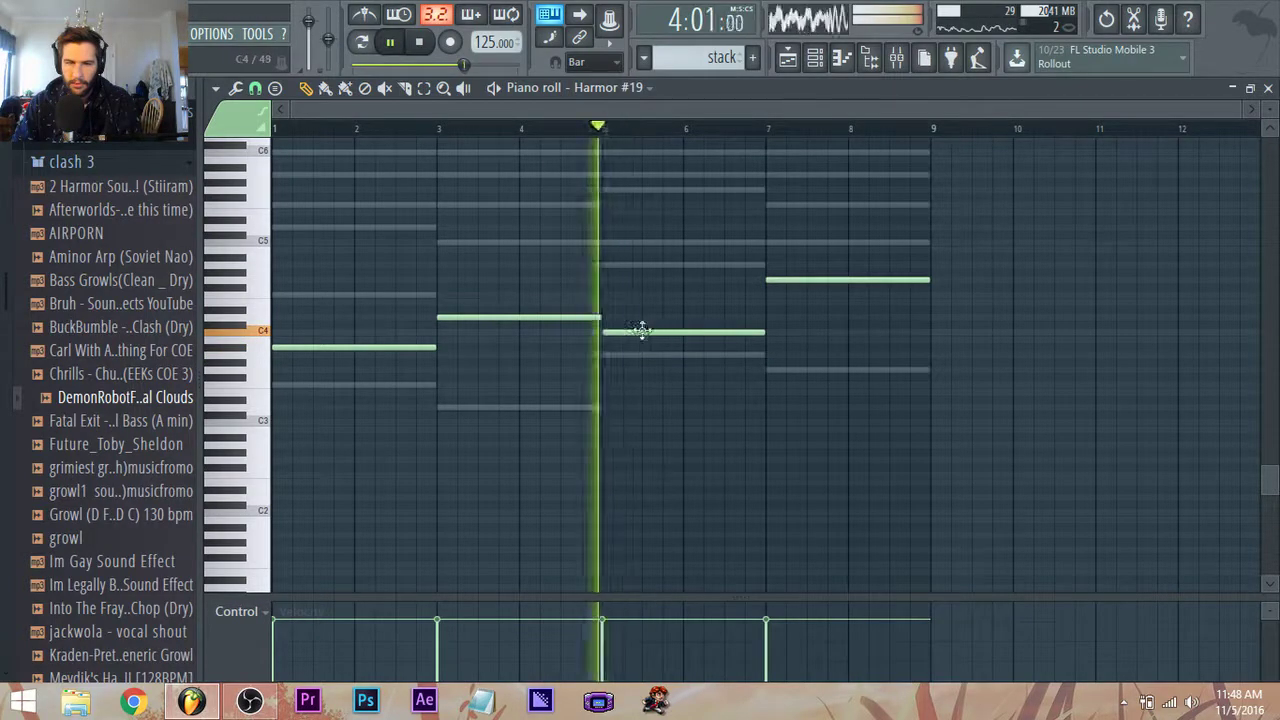
key(space)
click(262, 130)
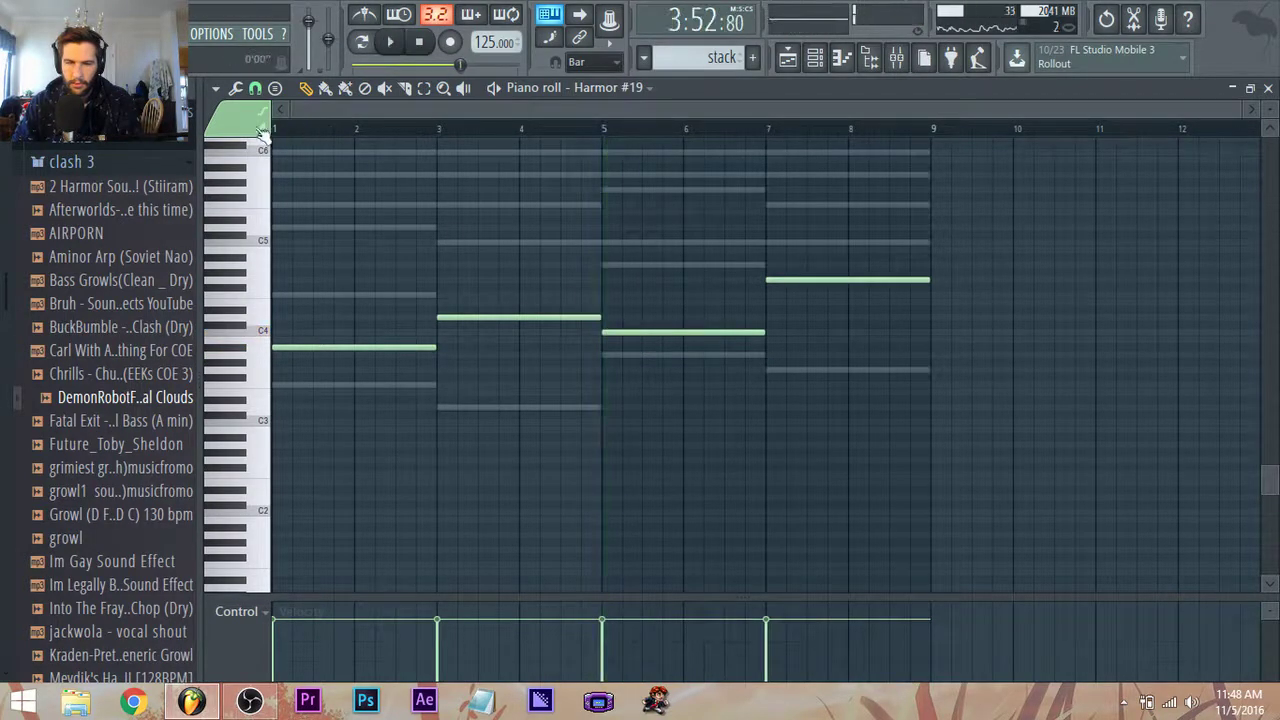
Lower Harmor #19's third note to F3 and its fourth note to G3, auditioning both changes in the song.
key(space)
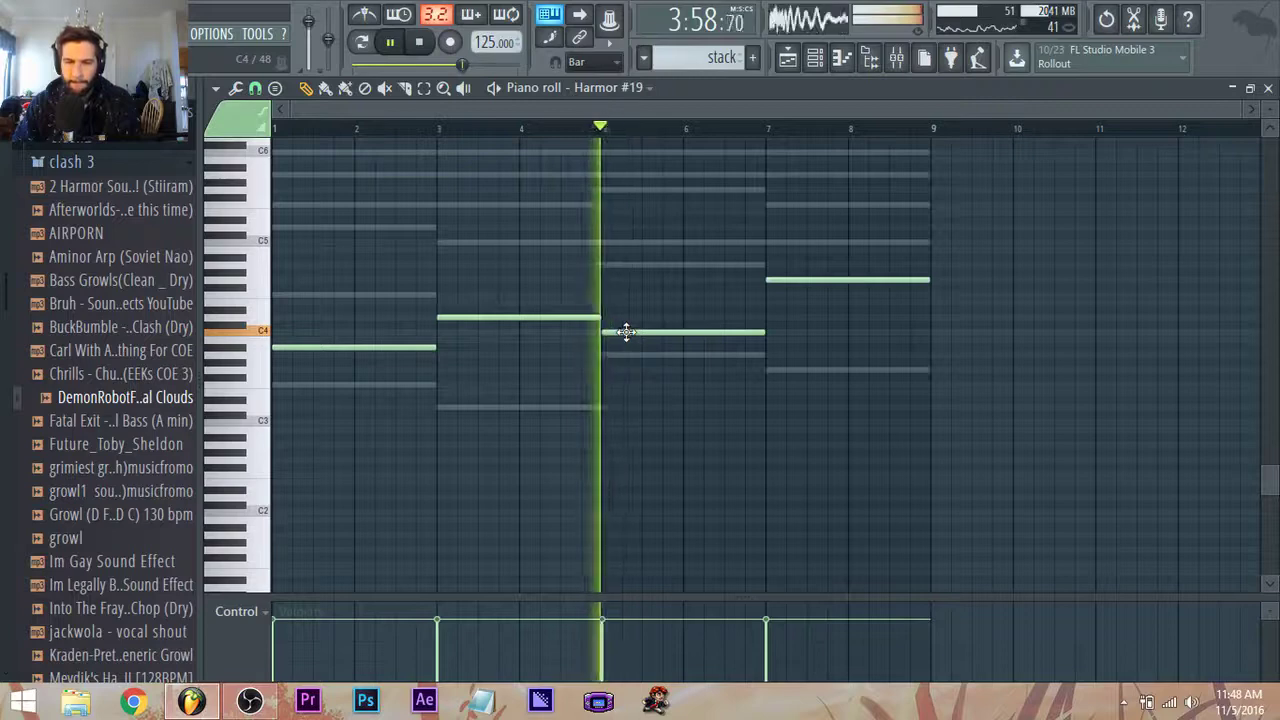
drag(626, 332, 627, 367)
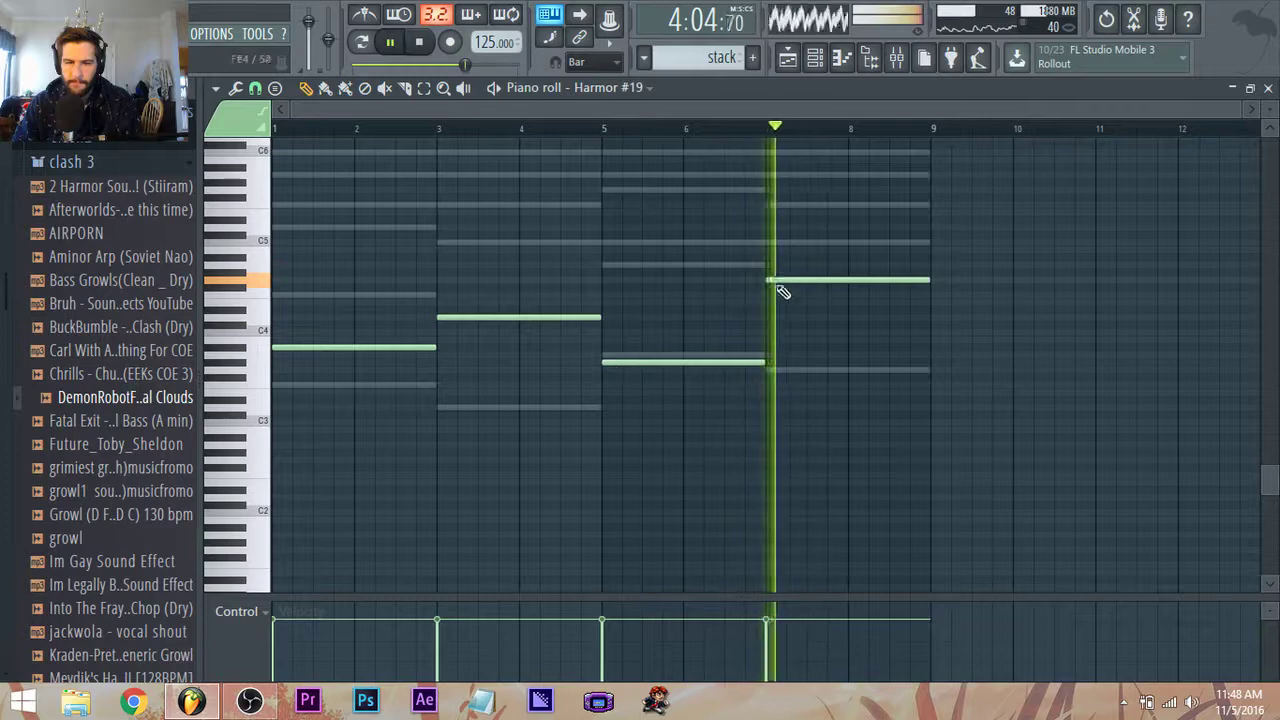
key(space)
drag(780, 282, 782, 372)
key(space)
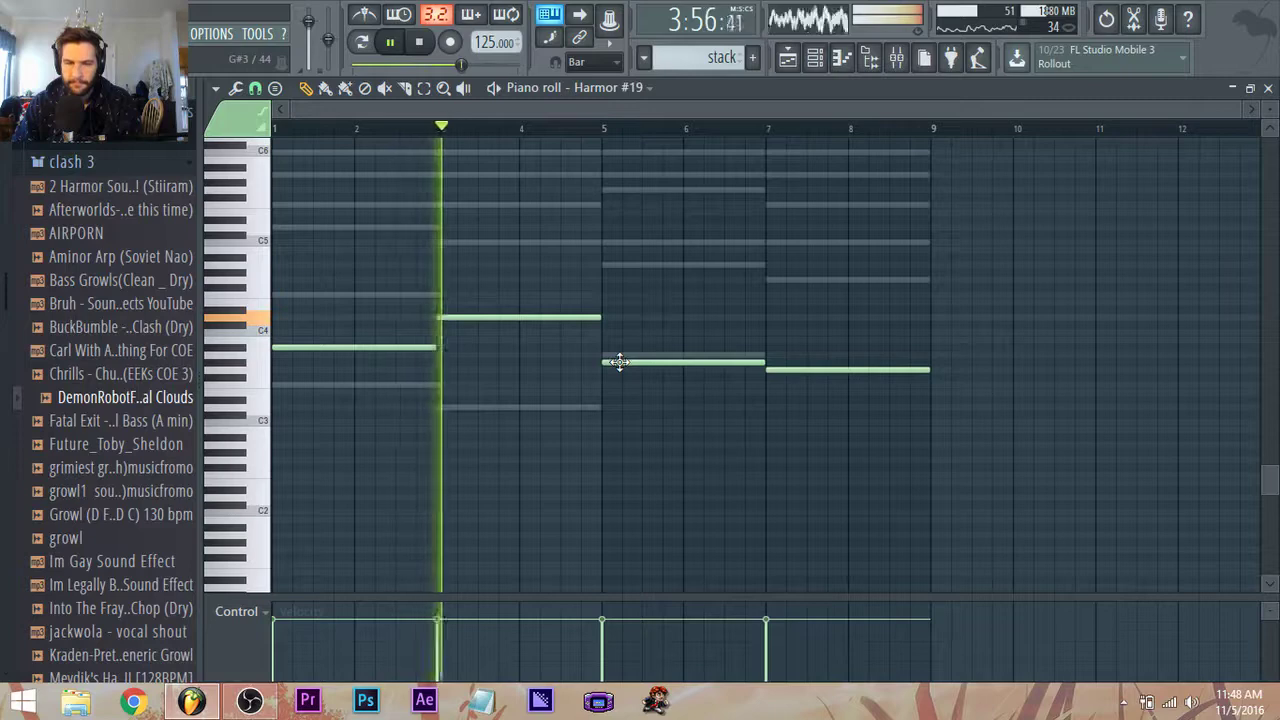
drag(617, 362, 618, 388)
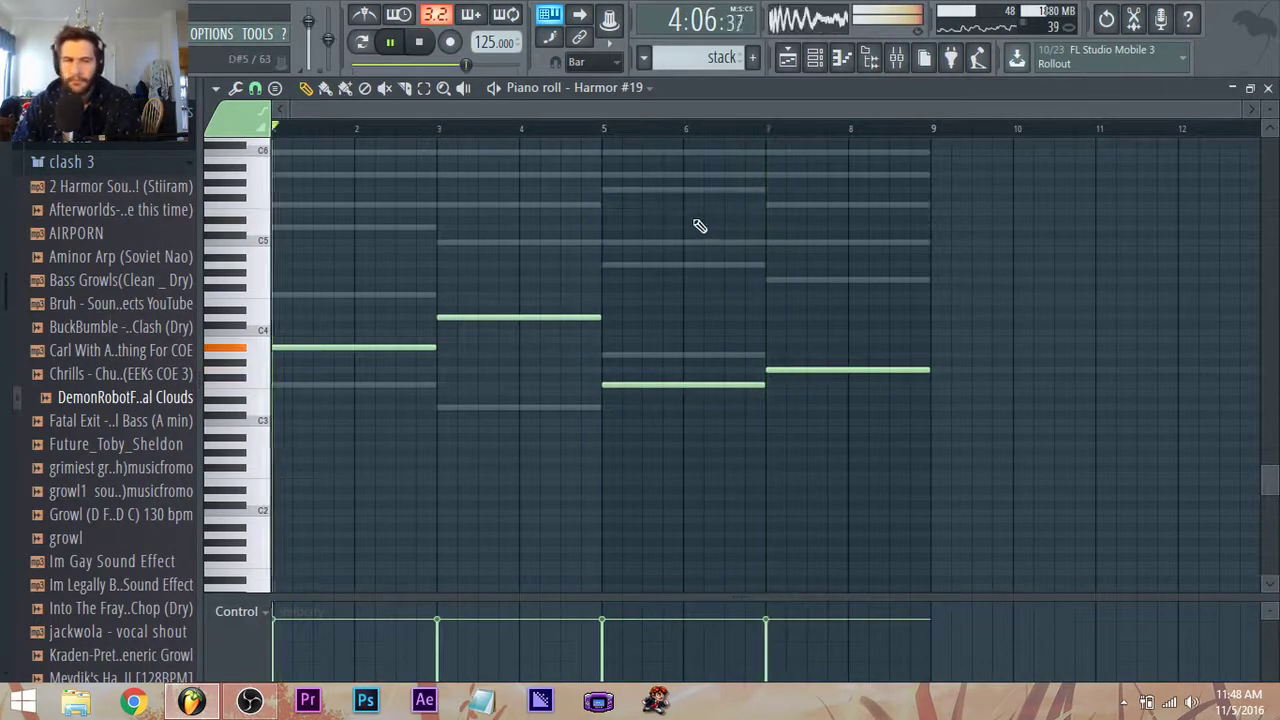
Open the Harmor #19 synth, adjust its Unison order during playback and return to the playlist.
key(F6)
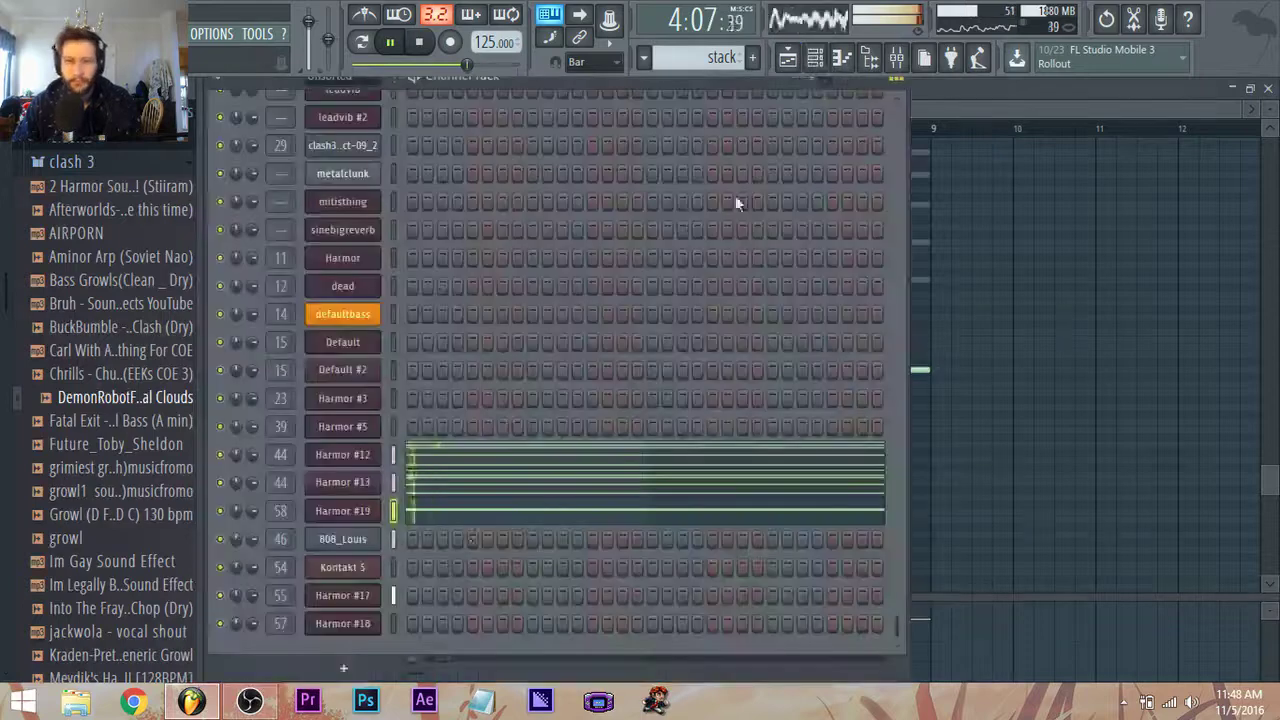
click(378, 514)
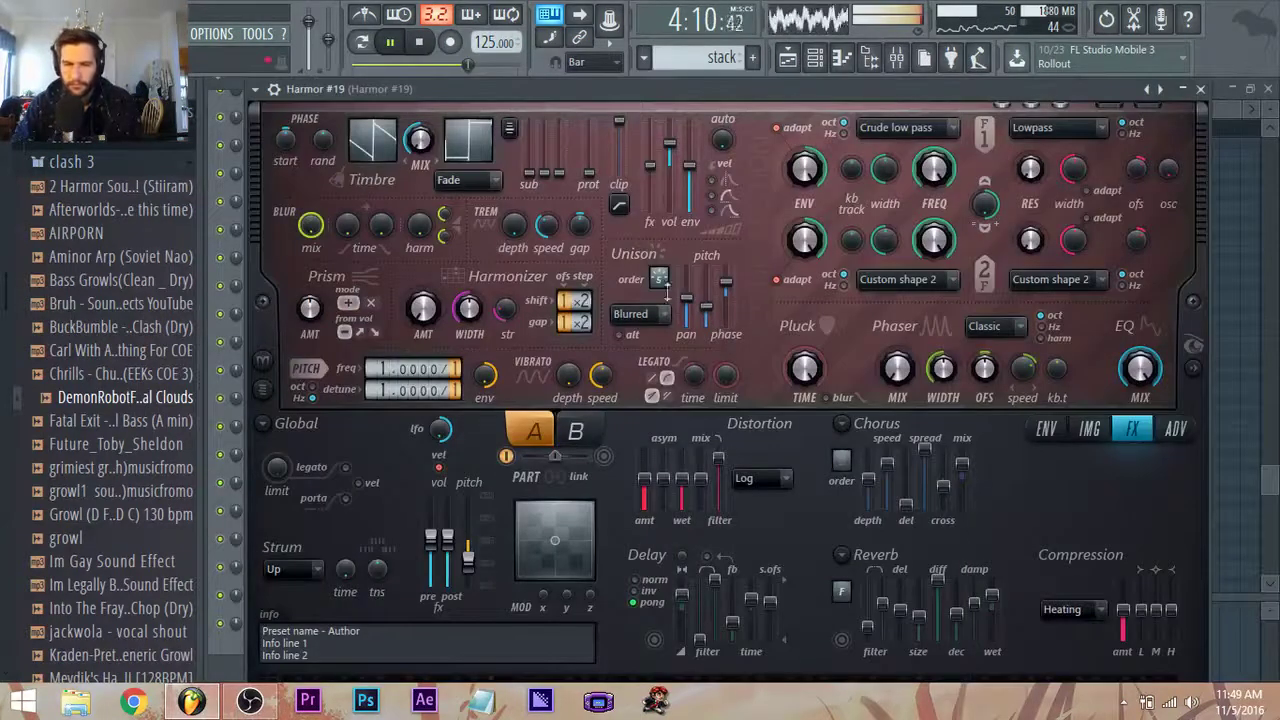
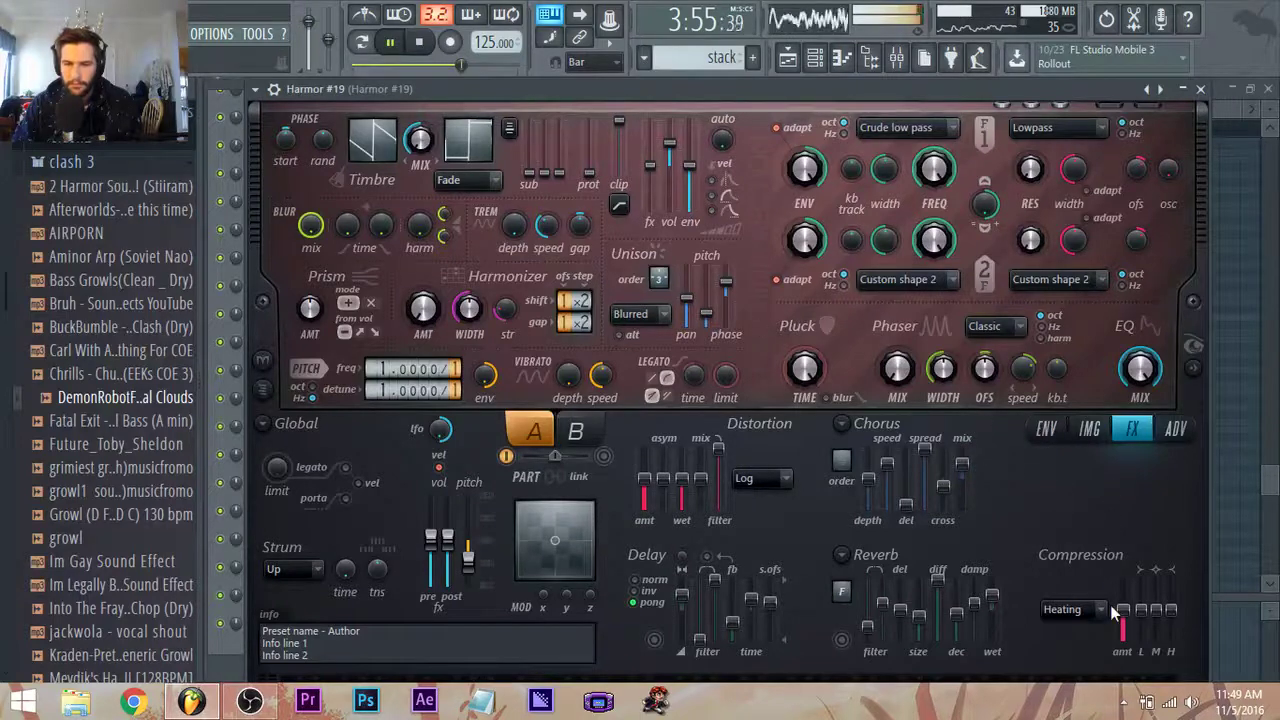
click(790, 62)
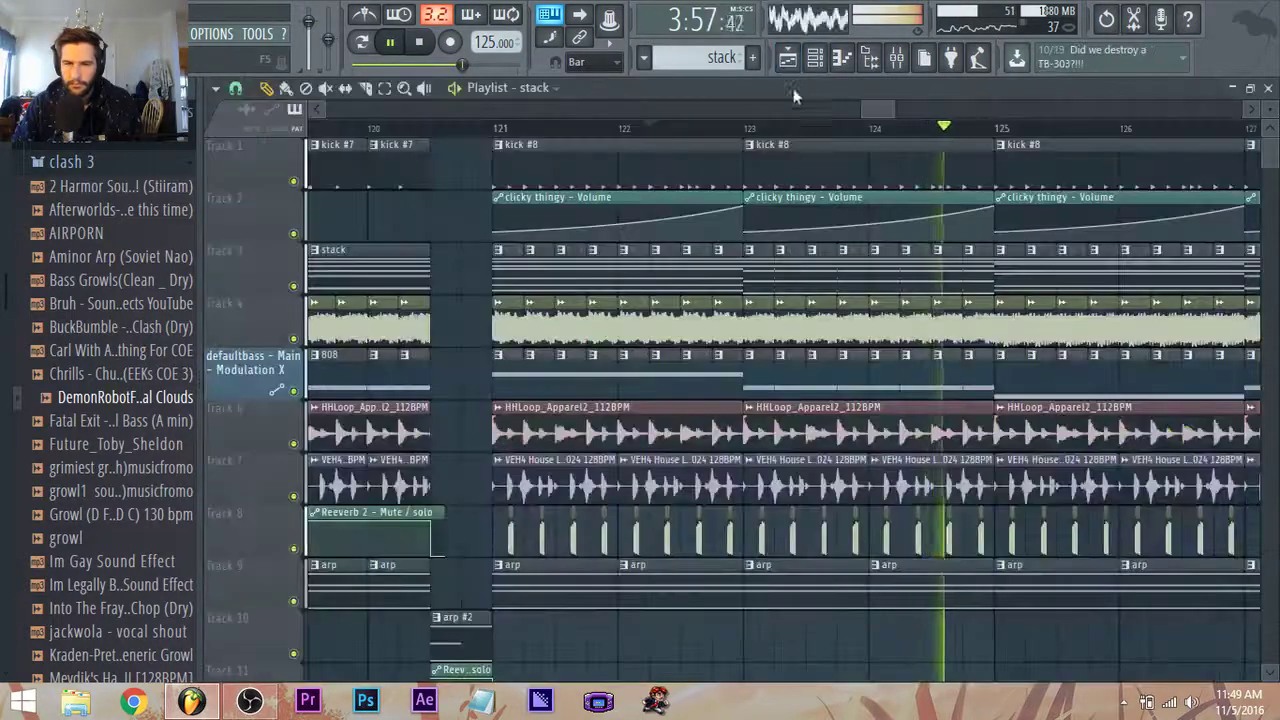
Restart playback of the drop from bar 121 in the playlist.
key(space)
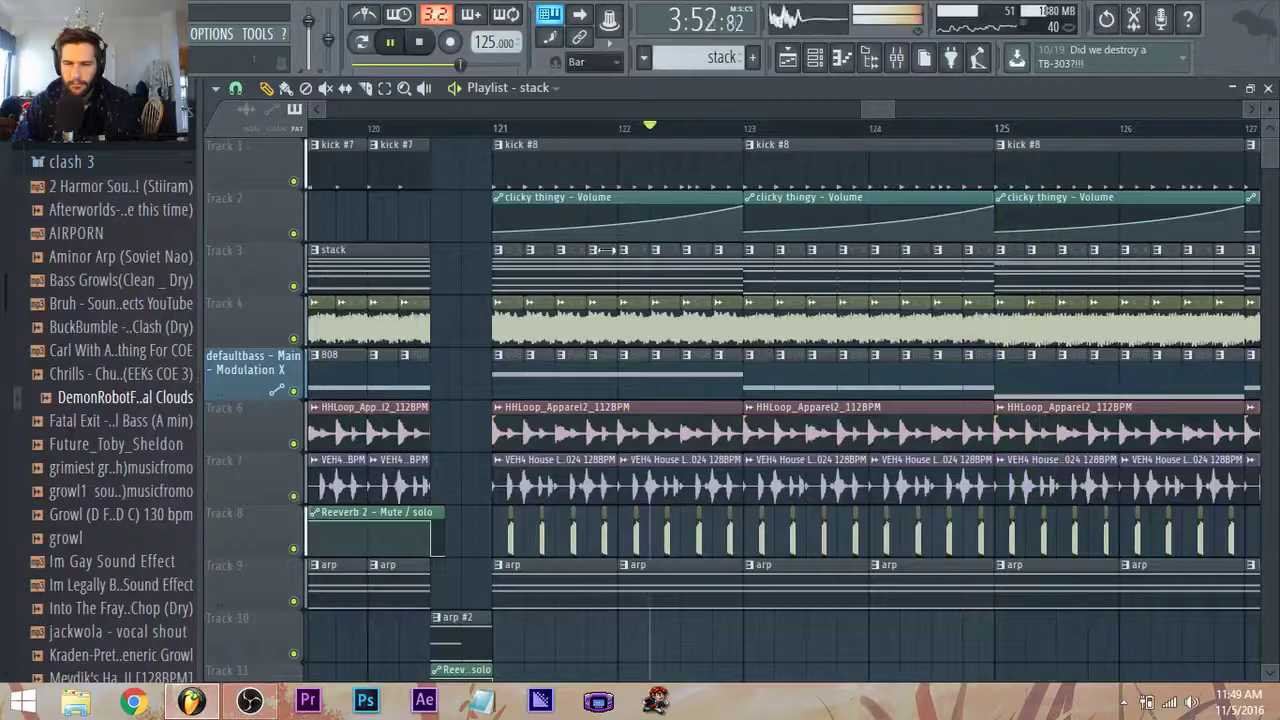
key(space)
key(space)
click(495, 126)
key(space)
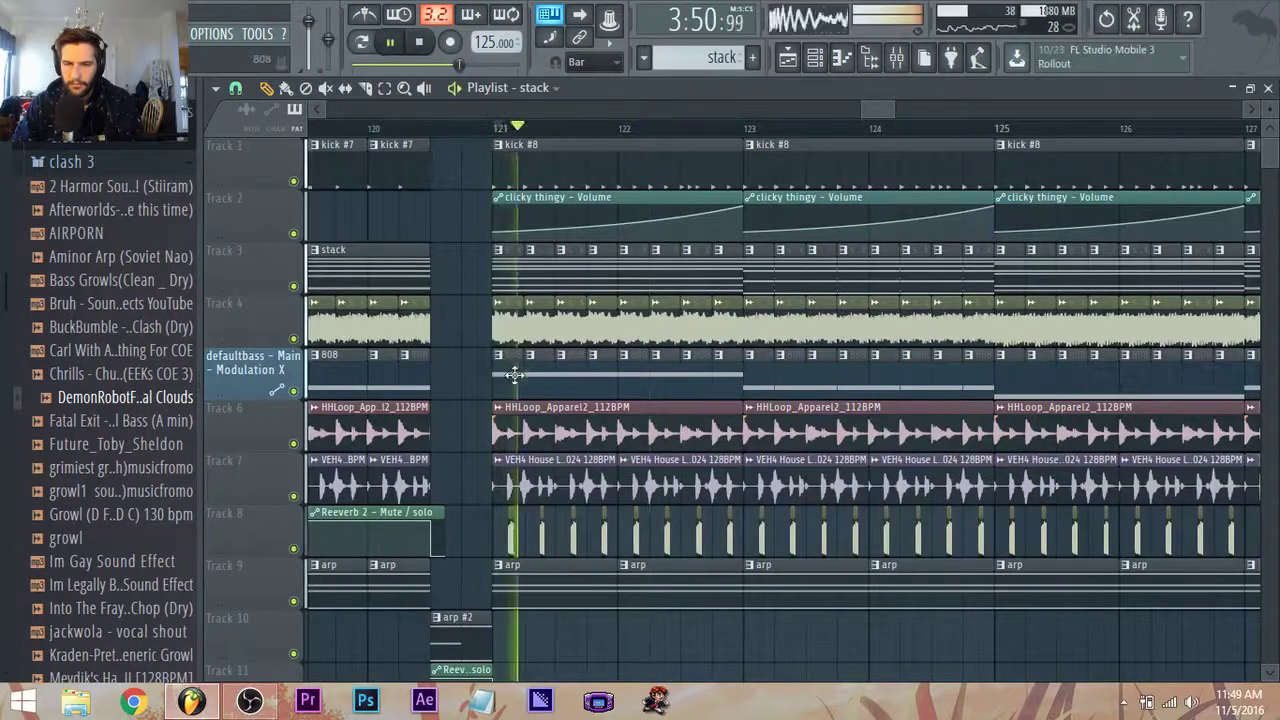
Open the 808 pattern to examine the 808_Louis bass notes, stop playback and return to the playlist.
scroll(725, 393, down, 2)
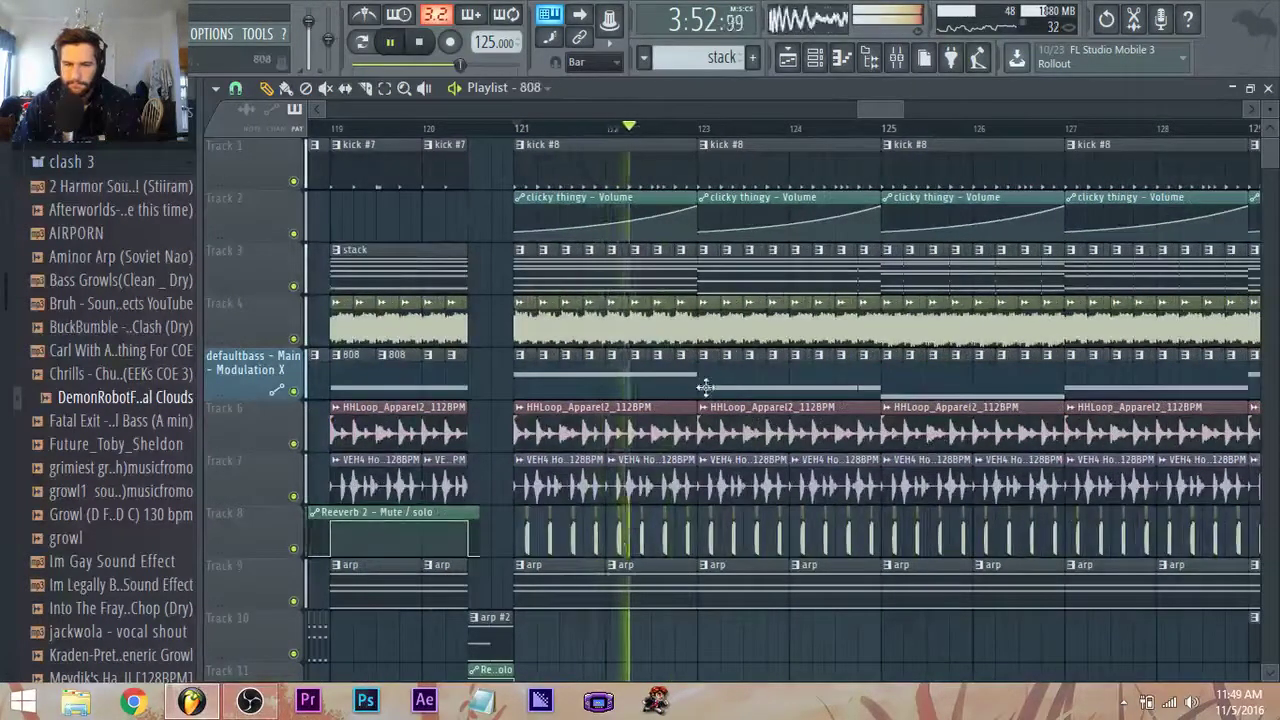
double_click(720, 393)
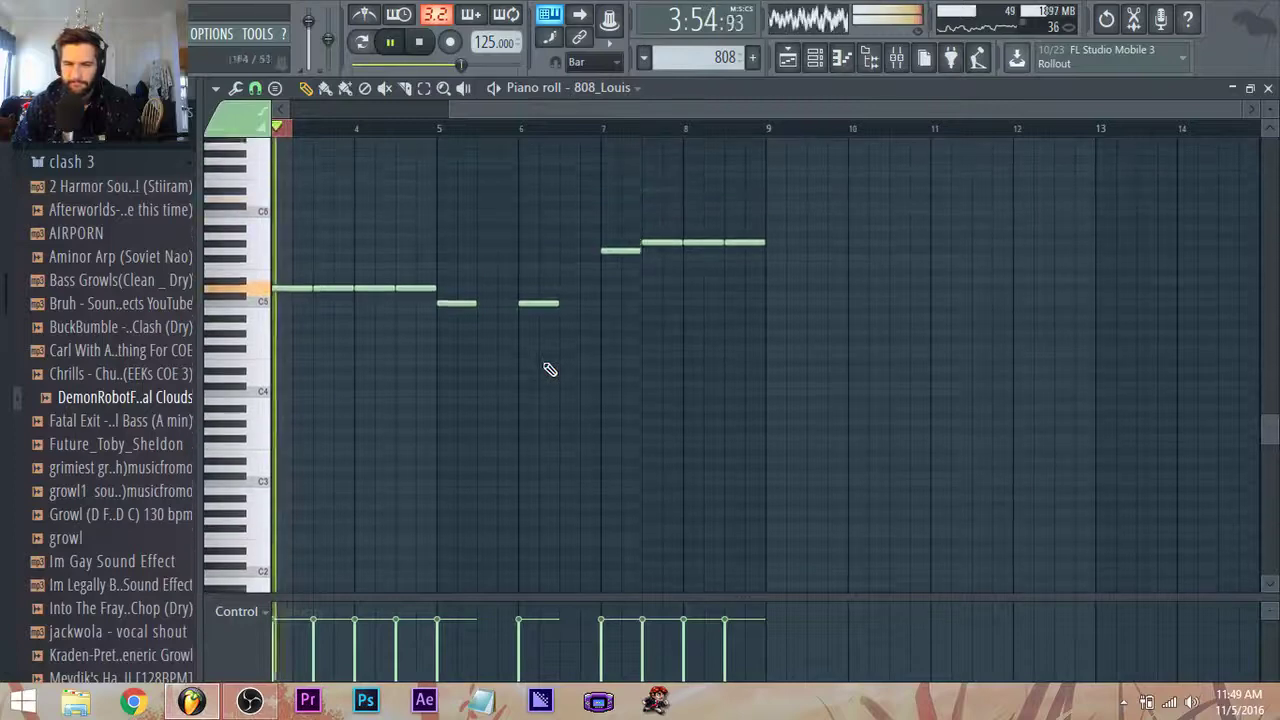
key(space)
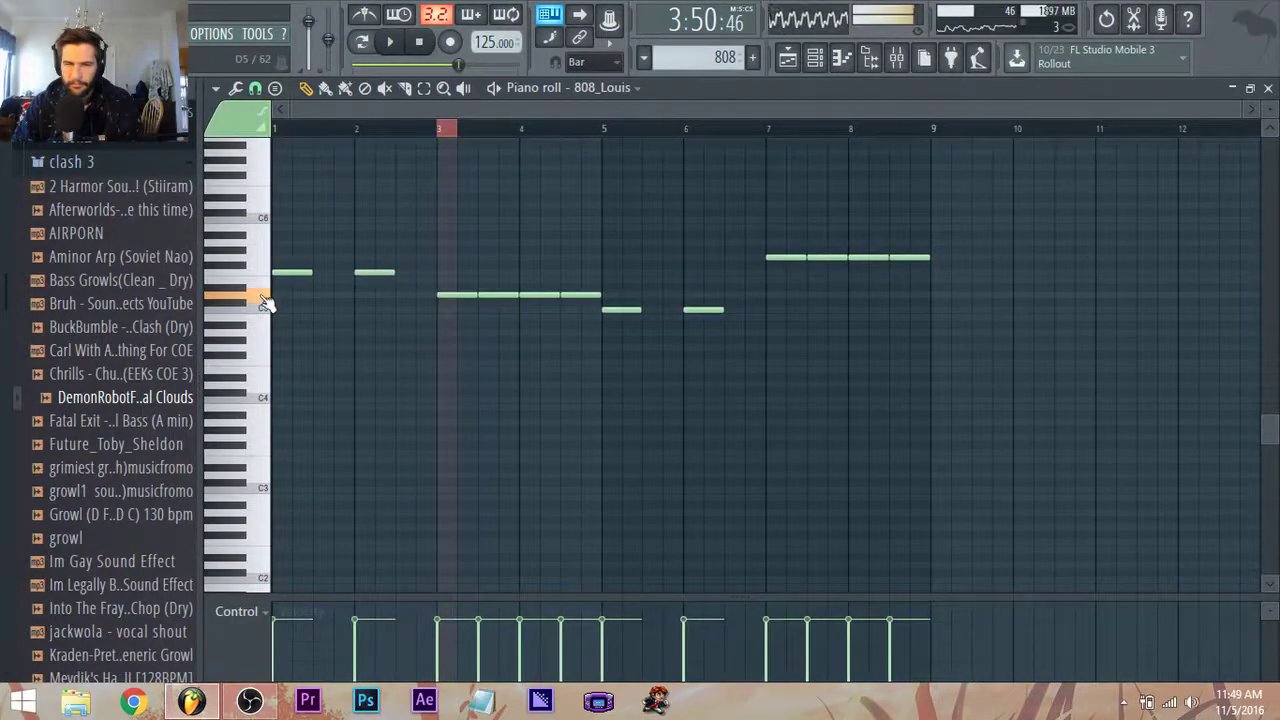
click(792, 60)
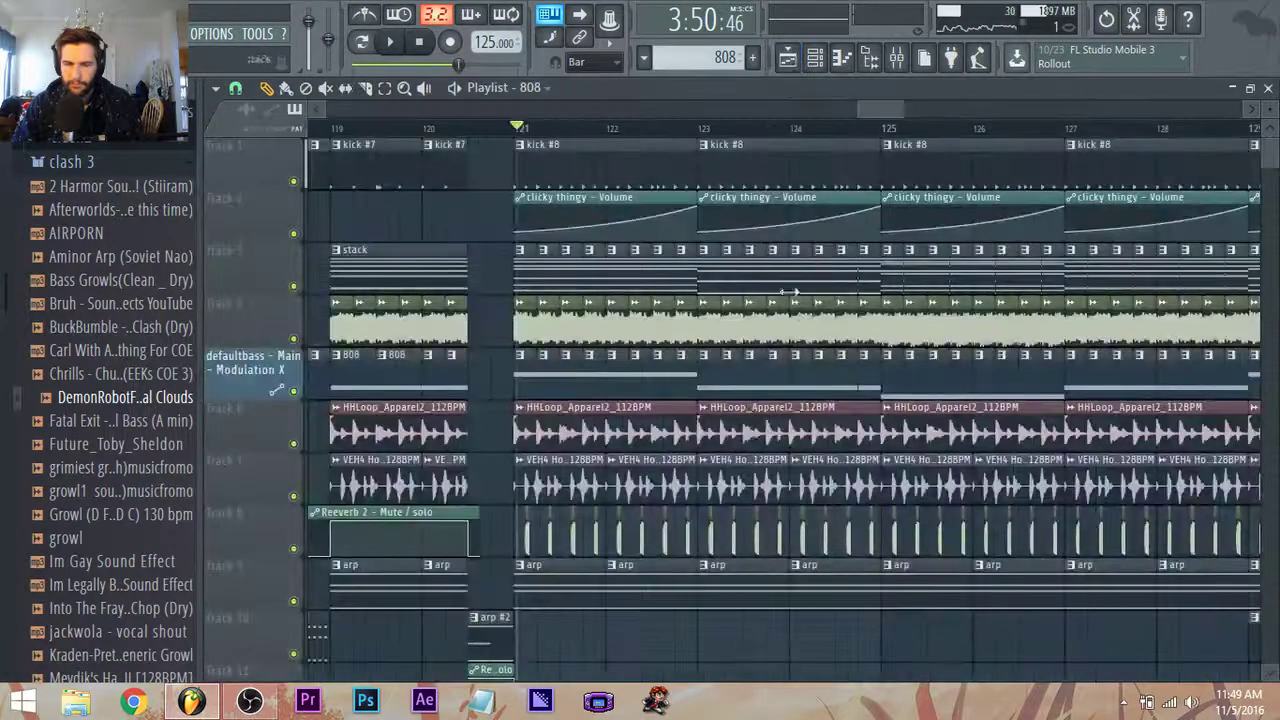
Move the playhead to bar 123, reopen the 808 pattern and check its channels.
click(648, 130)
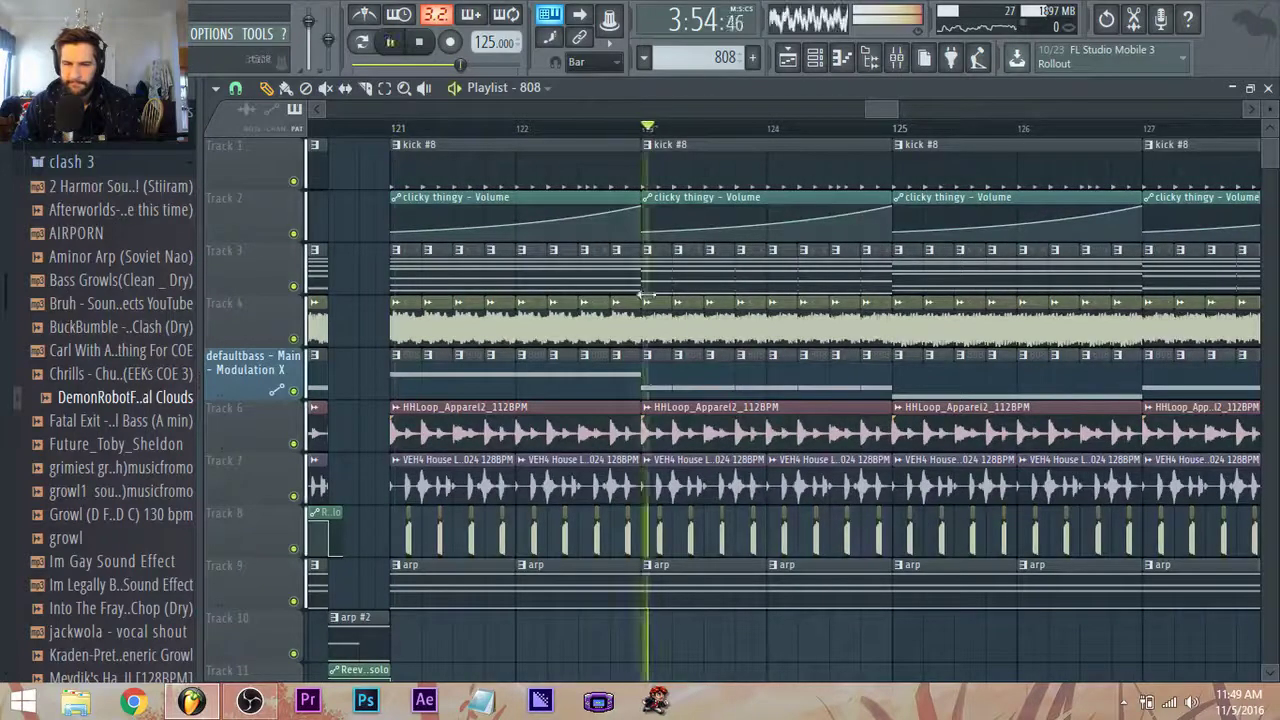
double_click(662, 376)
click(842, 58)
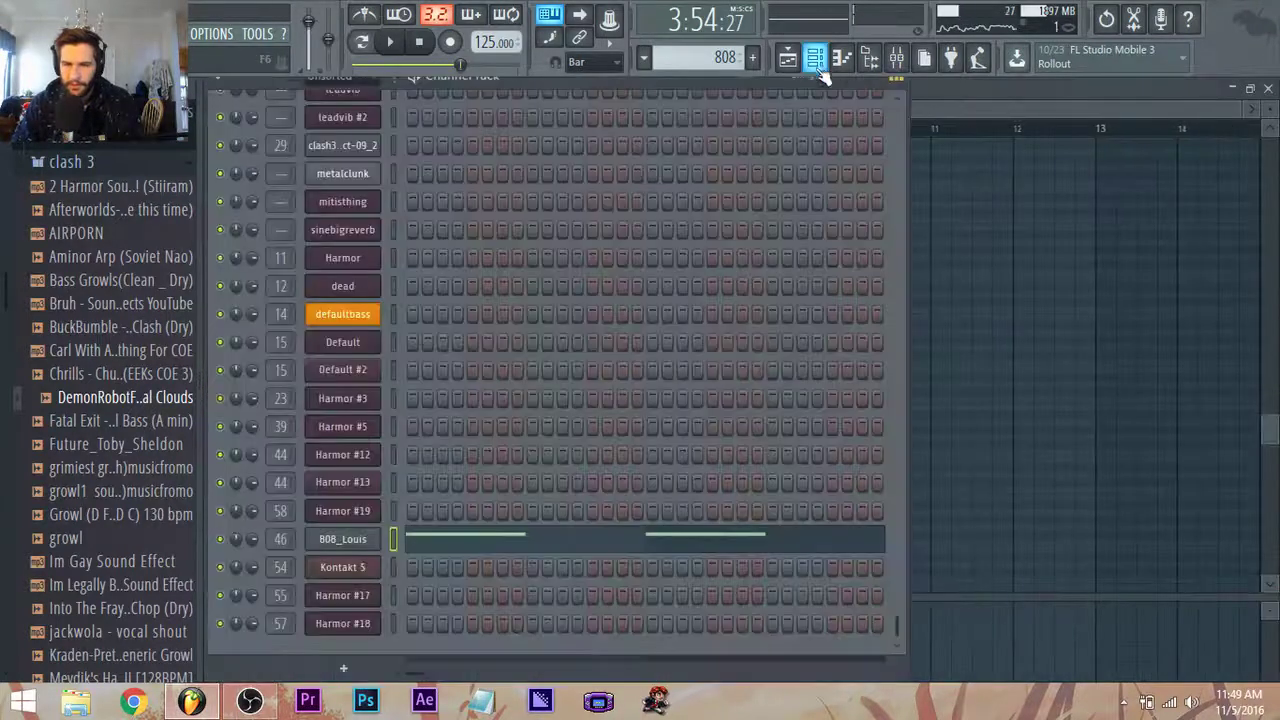
key(space)
key(space)
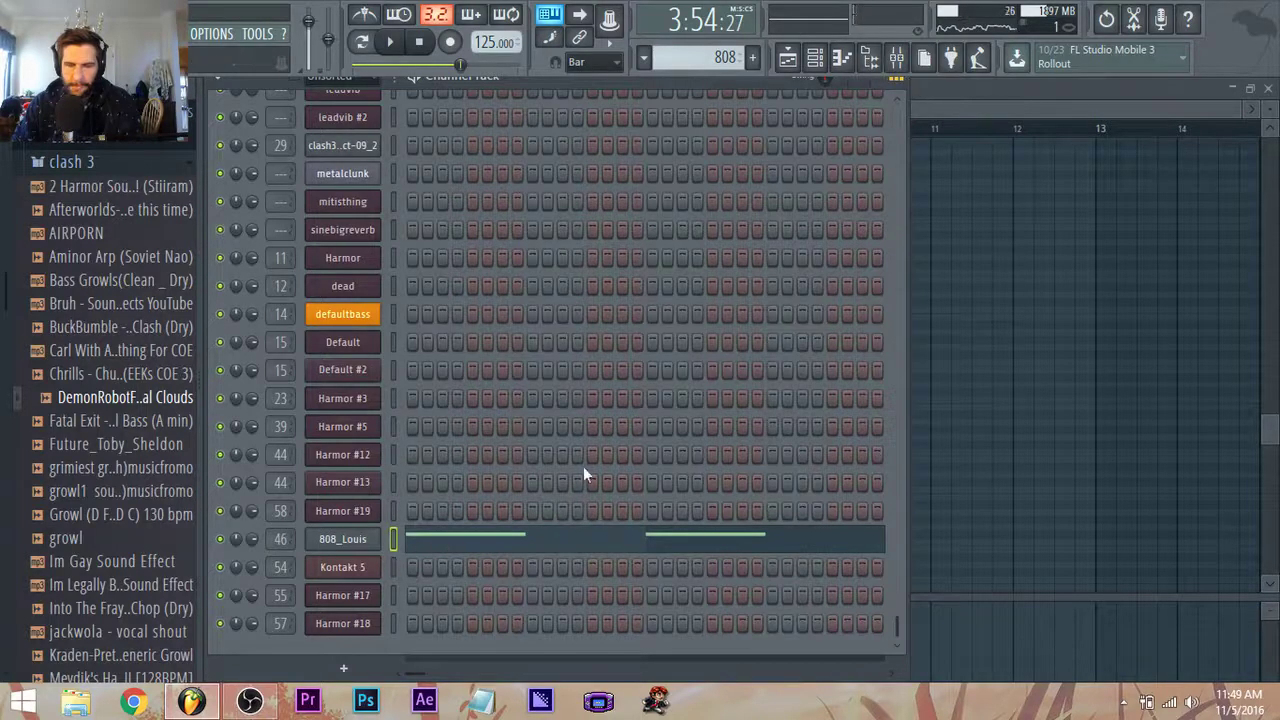
Open Fruity parametric EQ 2 on Harmor #19's mixer track and shift its lower and middle bands while the song plays.
click(896, 58)
click(1150, 145)
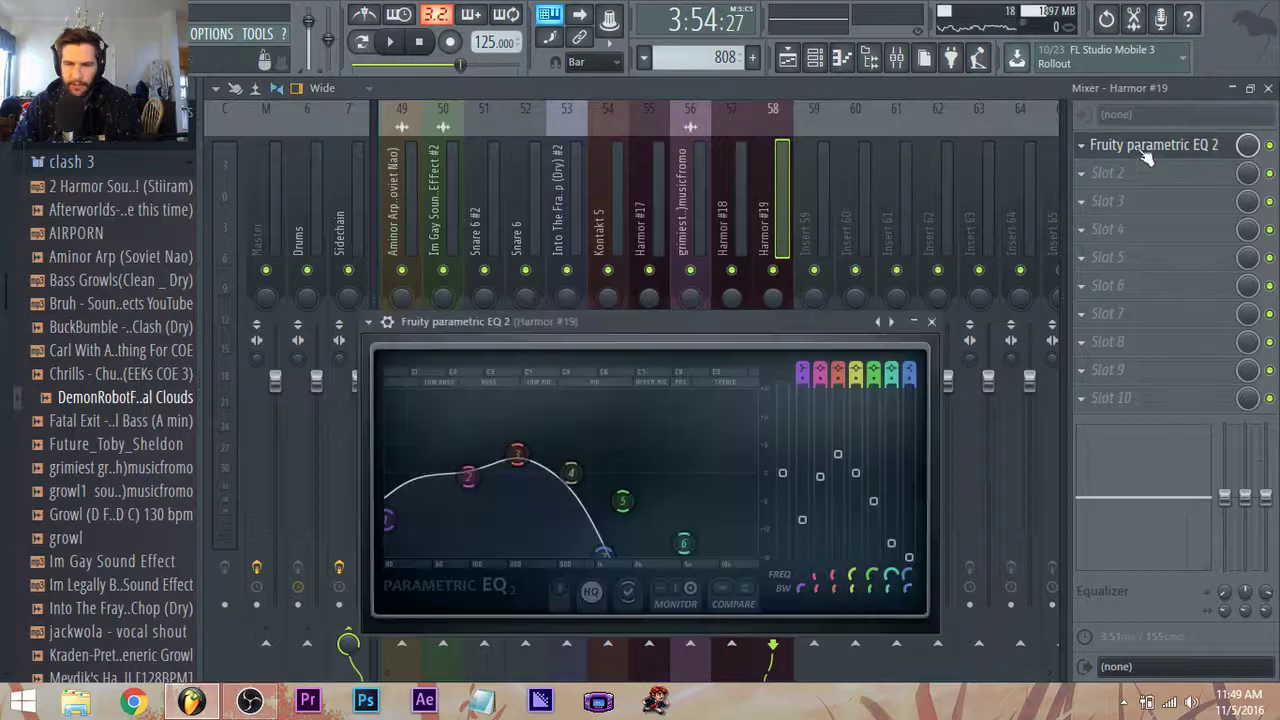
key(space)
drag(573, 477, 582, 483)
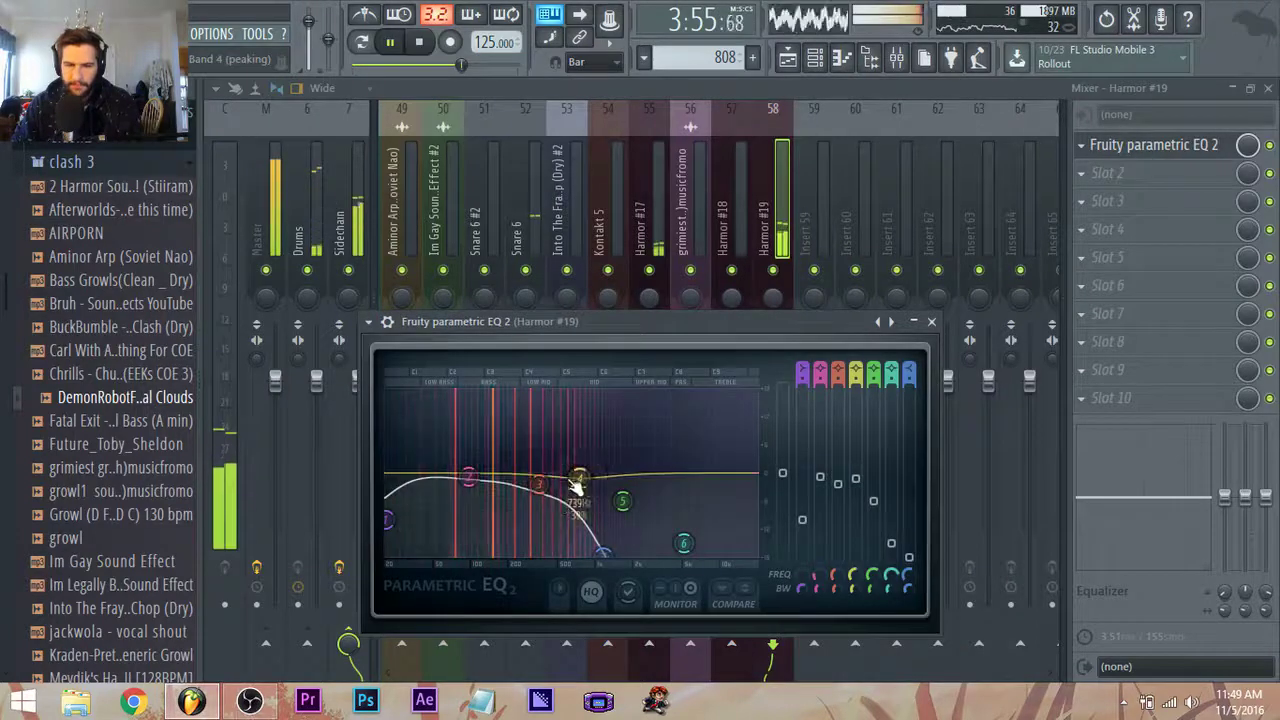
drag(468, 477, 460, 468)
Reshape Harmor #19's low end by pulling EQ bands 1 and 2 down and moving band 3 to a lower frequency.
drag(388, 520, 470, 553)
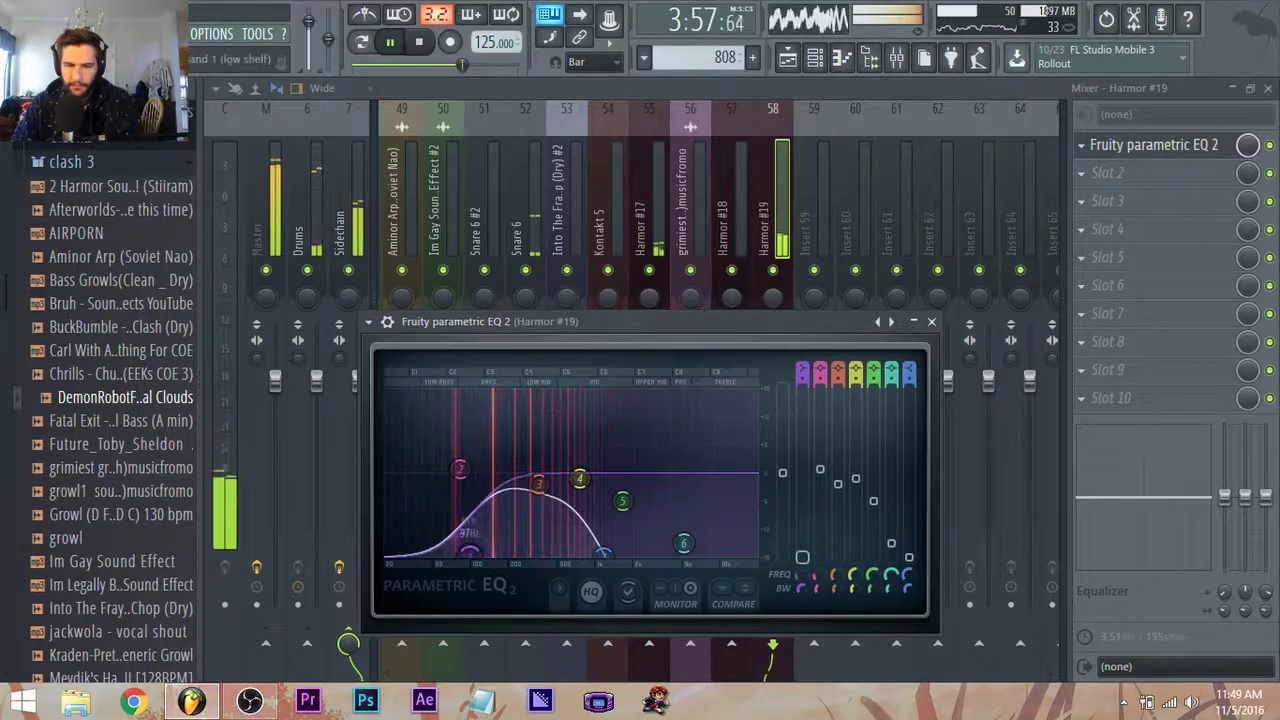
drag(460, 468, 429, 516)
drag(538, 484, 526, 470)
drag(471, 553, 414, 553)
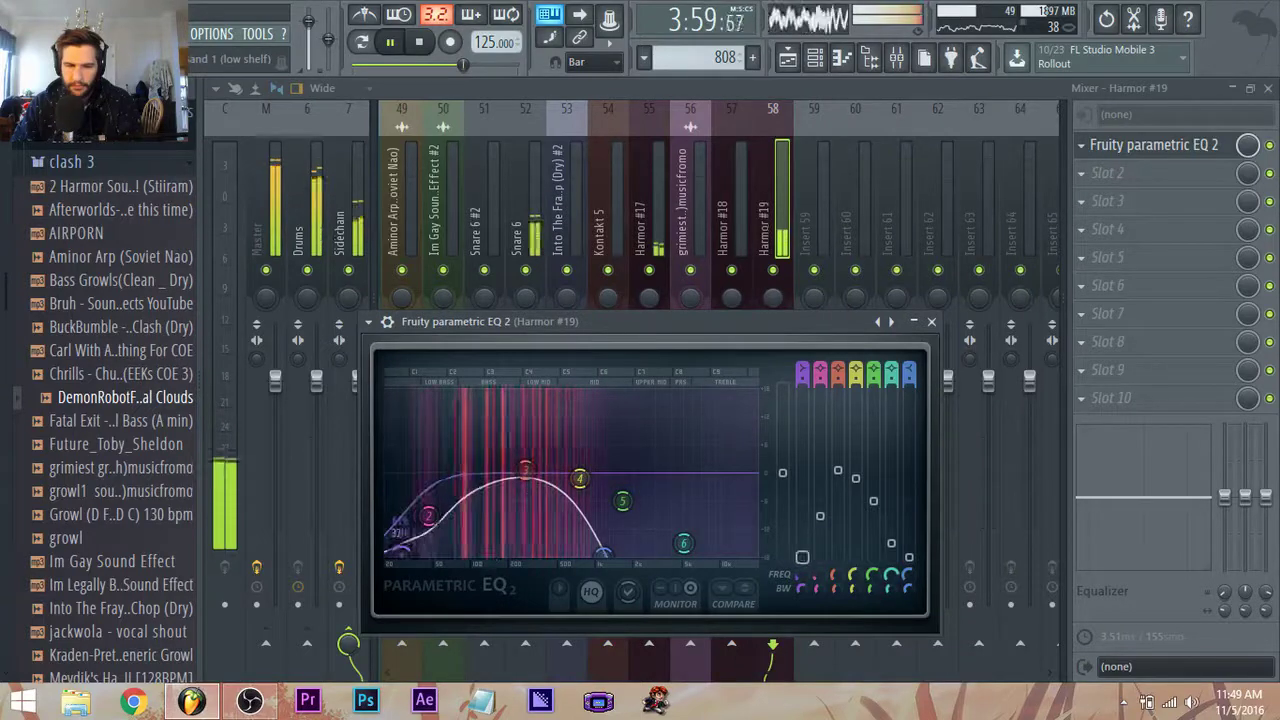
drag(526, 470, 476, 460)
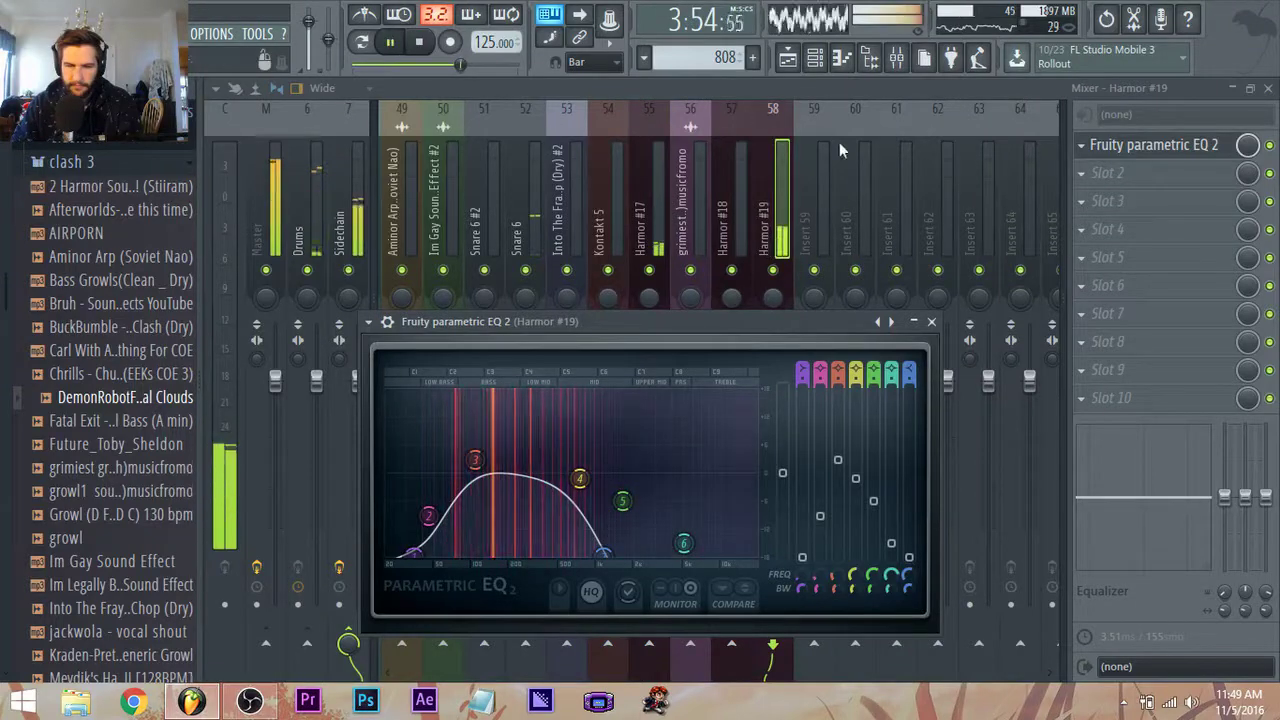
Stop playback, switch from the 808 pattern to the stack pattern and open Harmor #19's notes.
click(842, 57)
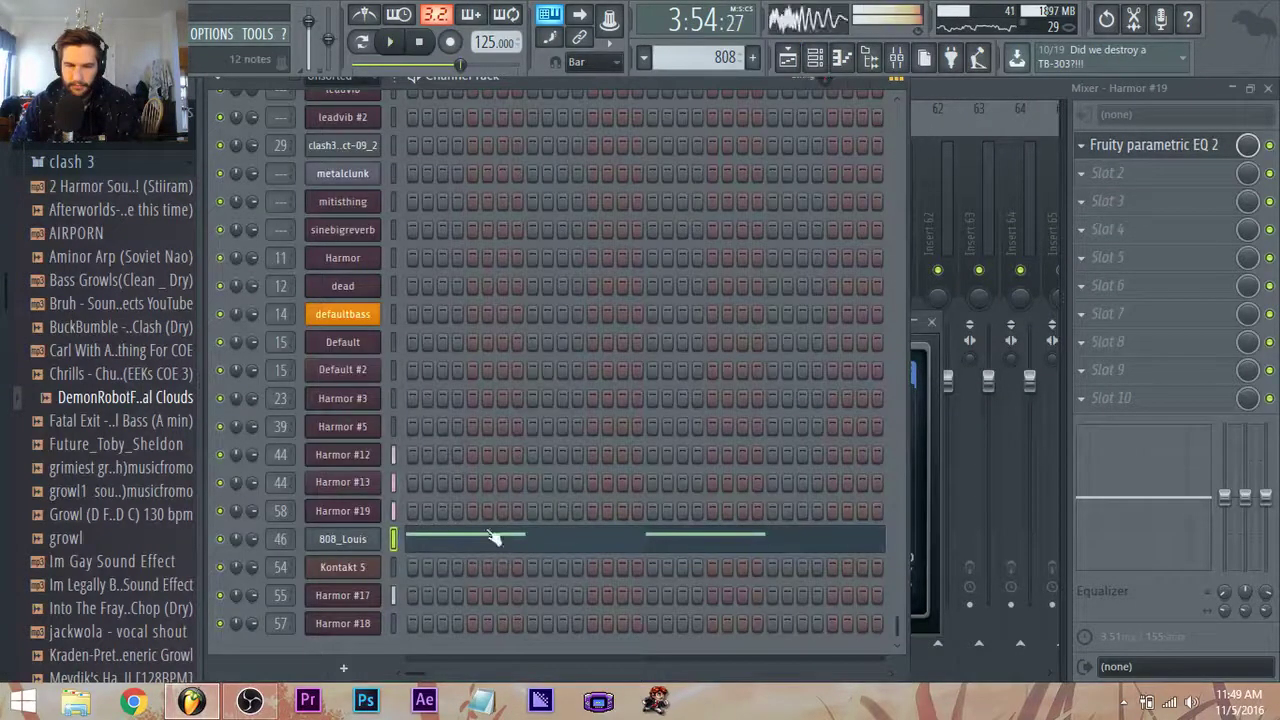
key(F5)
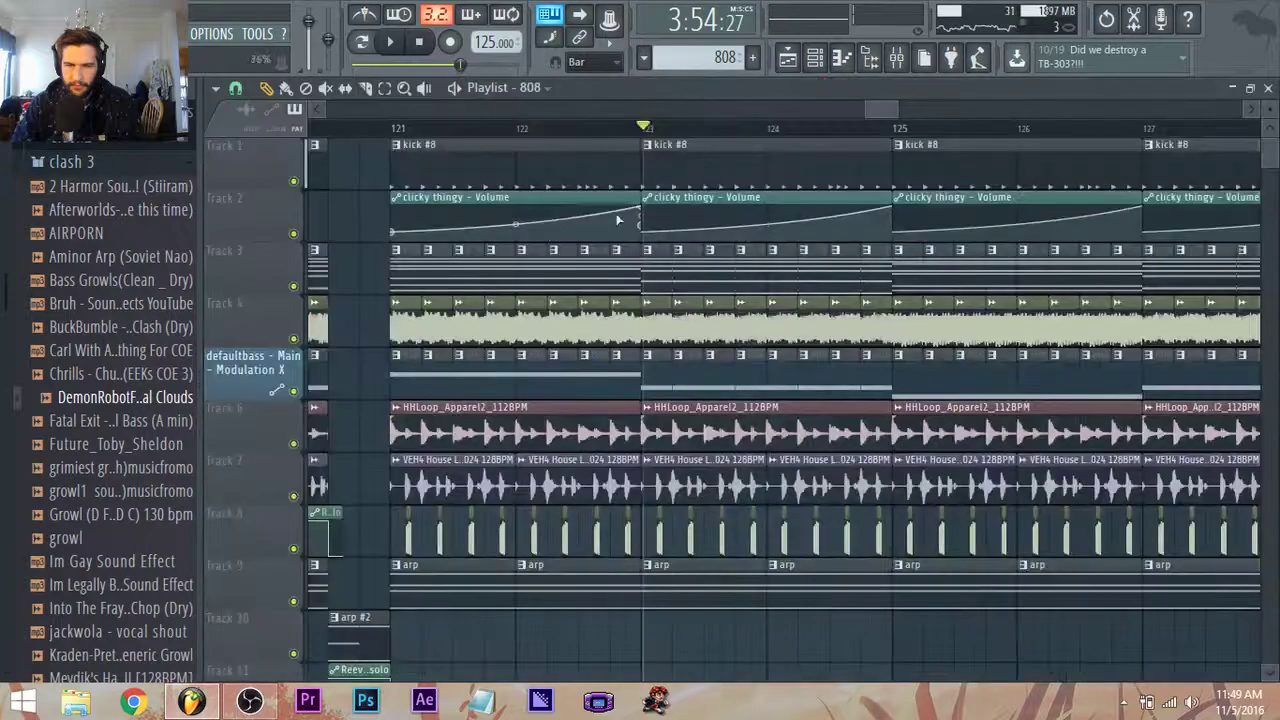
double_click(469, 267)
click(817, 59)
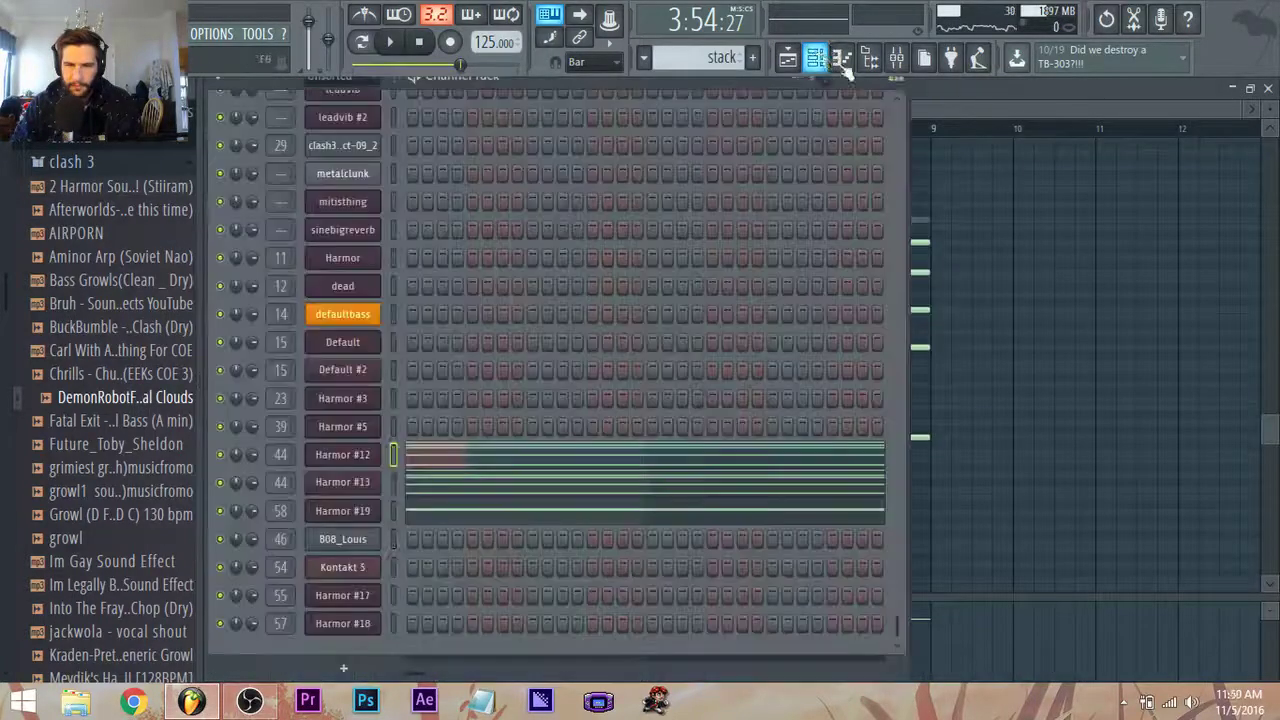
click(430, 520)
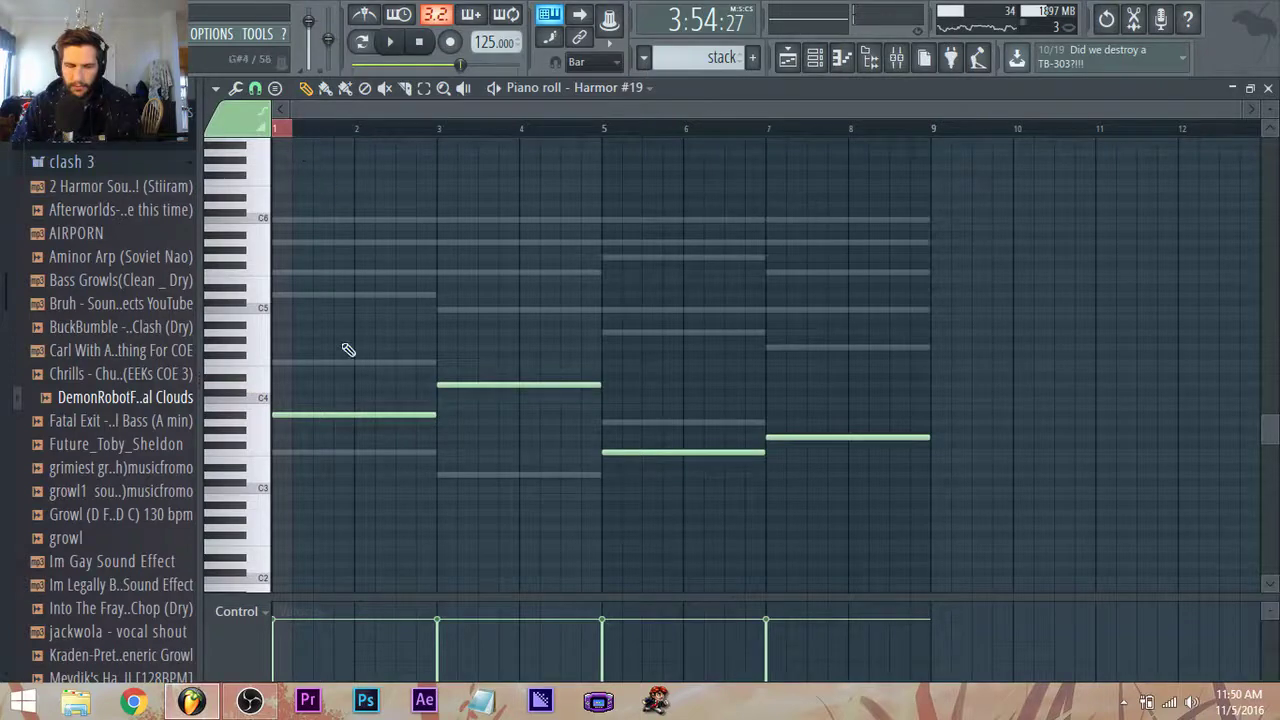
Reopen the Harmor #19 synth, play the song and fine-tune its unison and distortion amount.
click(816, 58)
click(342, 511)
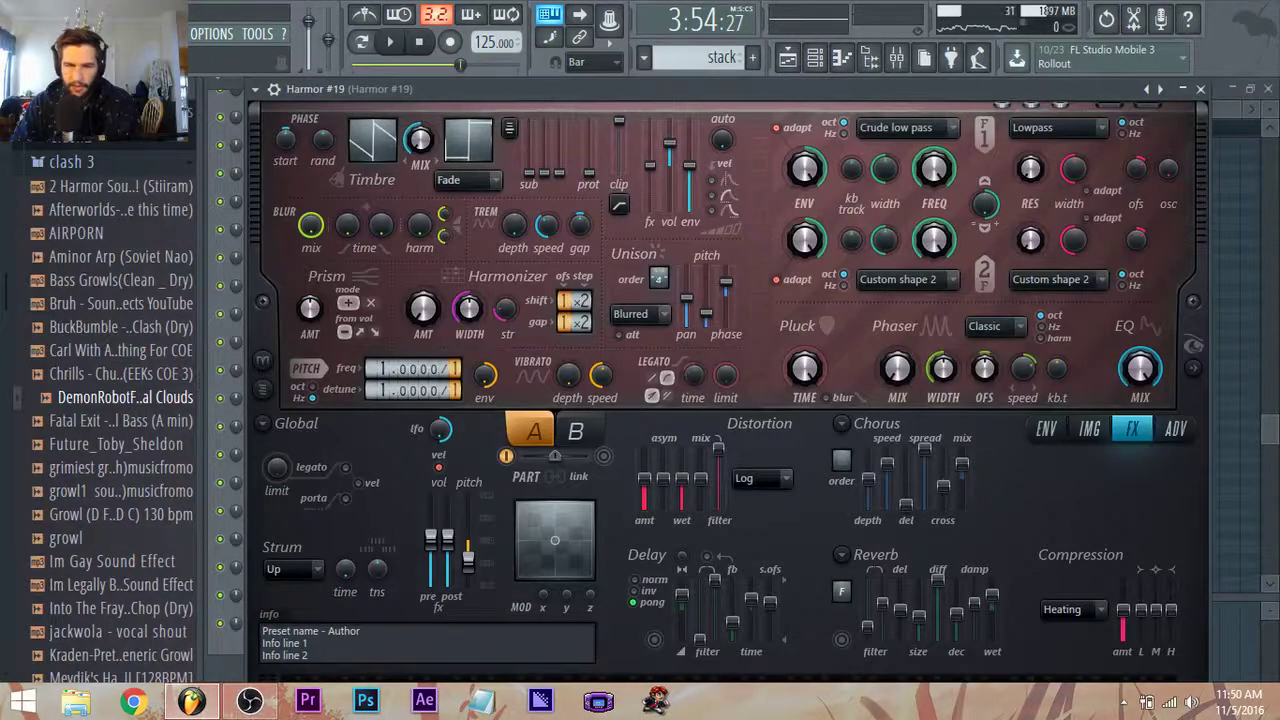
key(space)
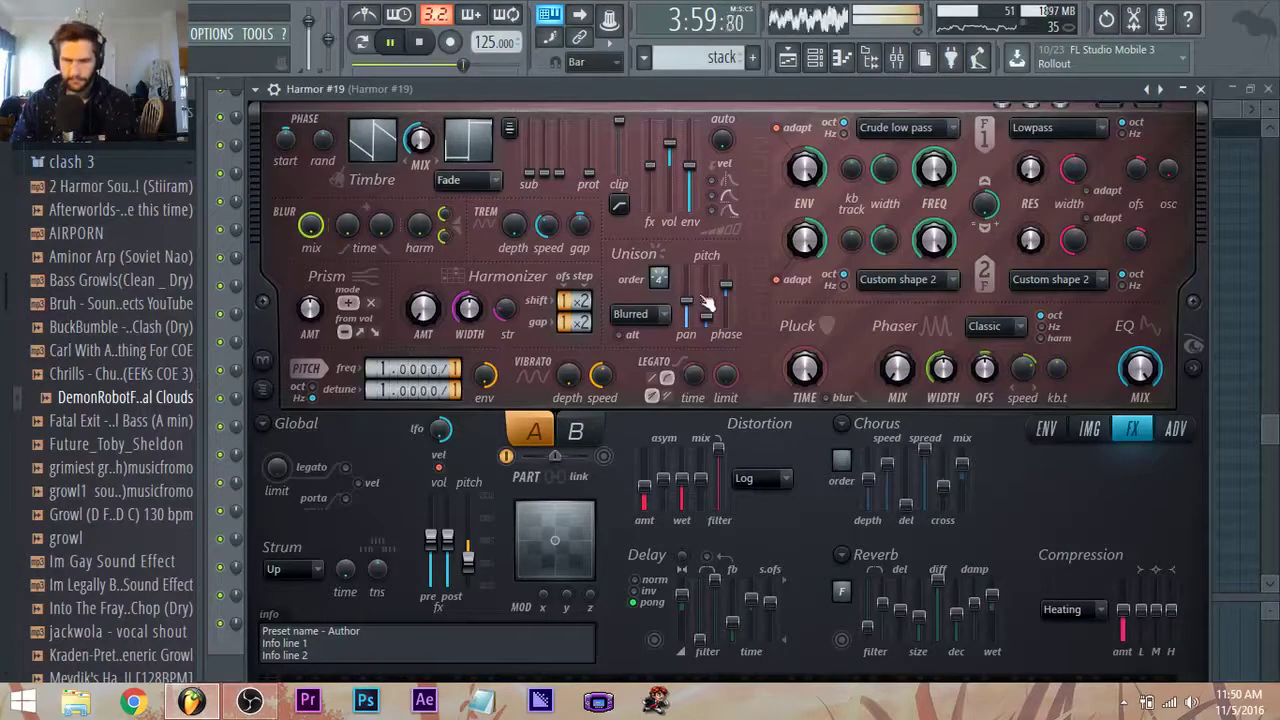
Reopen Harmor #19's notes in the stack pattern and replay the song from the pattern's start.
key(F5)
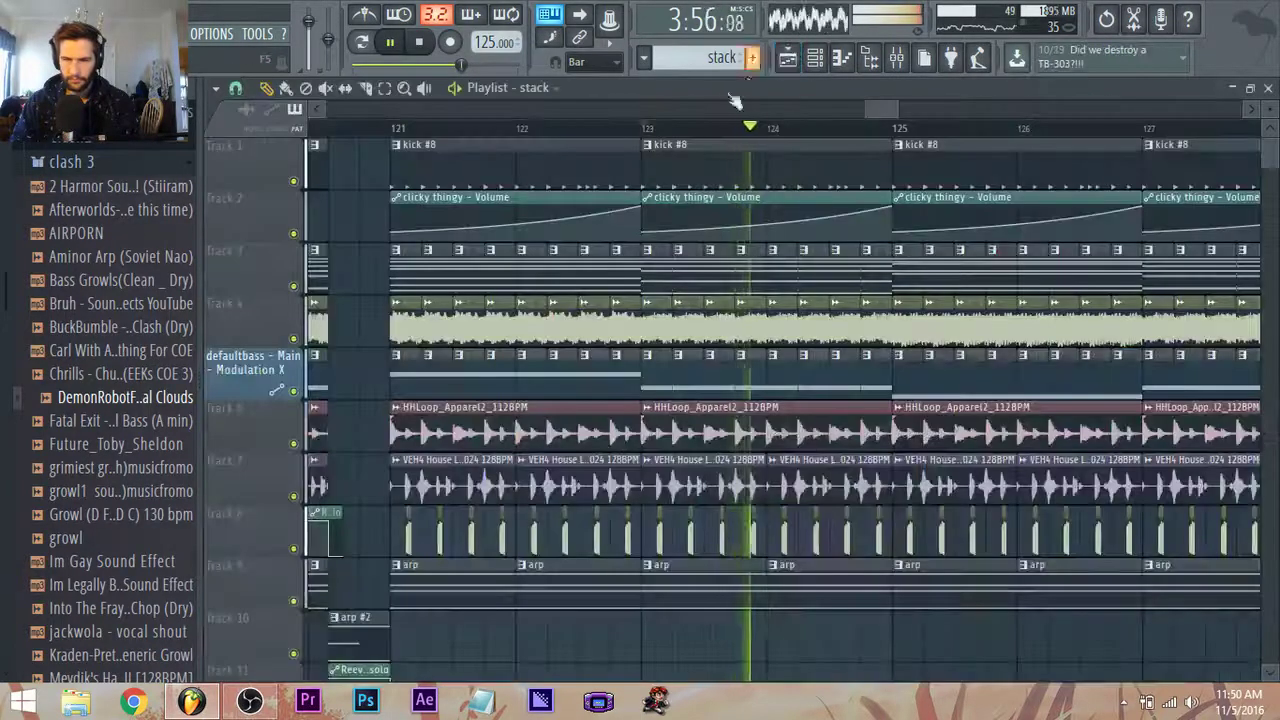
click(825, 64)
click(548, 521)
key(space)
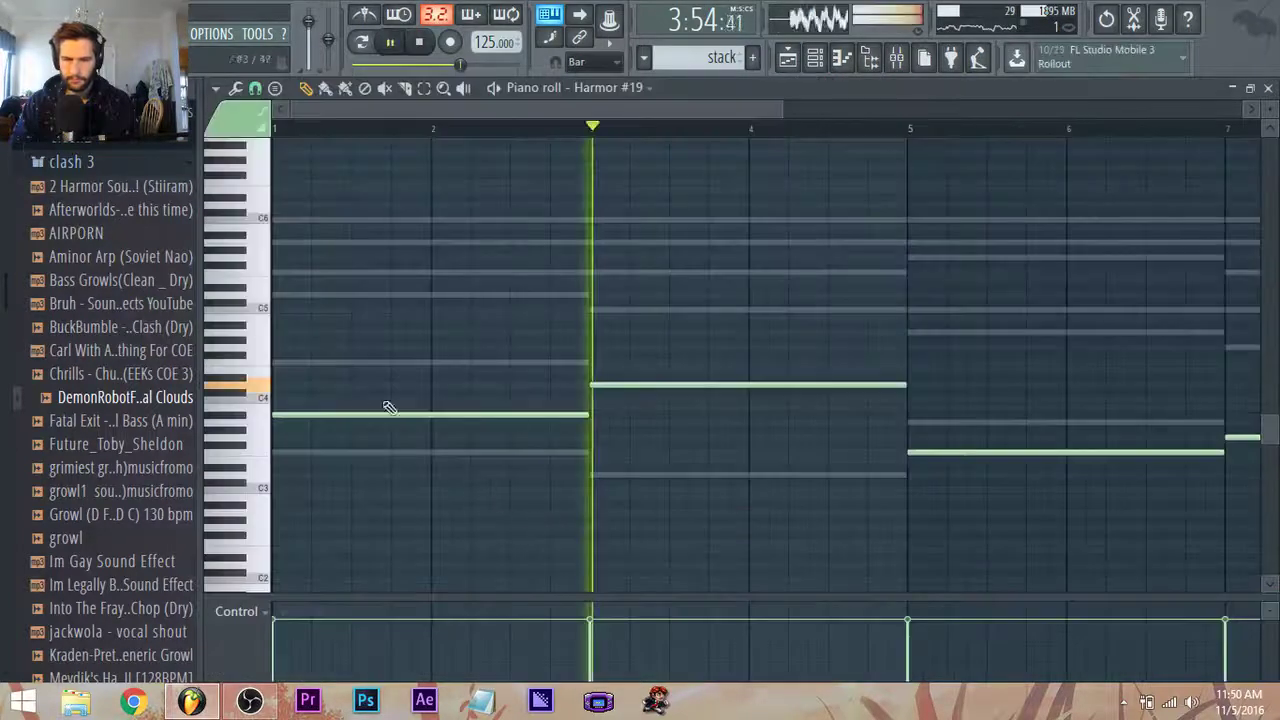
key(space)
click(299, 130)
key(space)
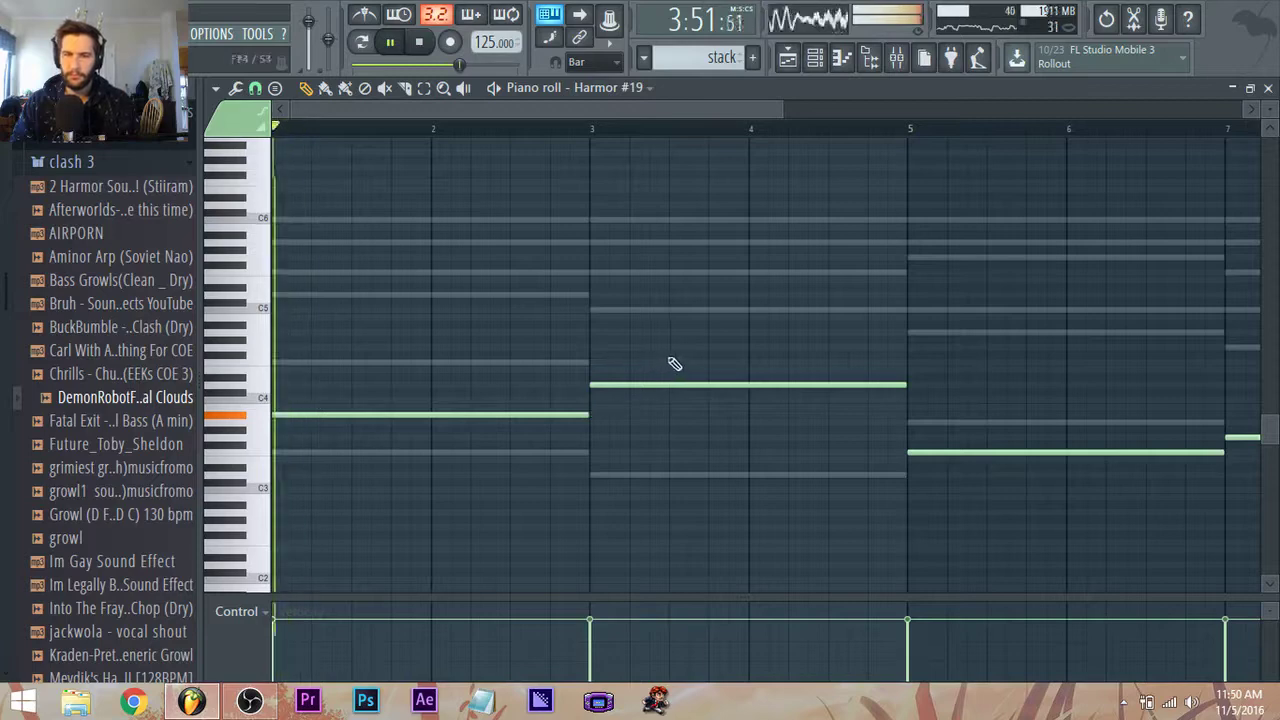
scroll(672, 364, down, 1)
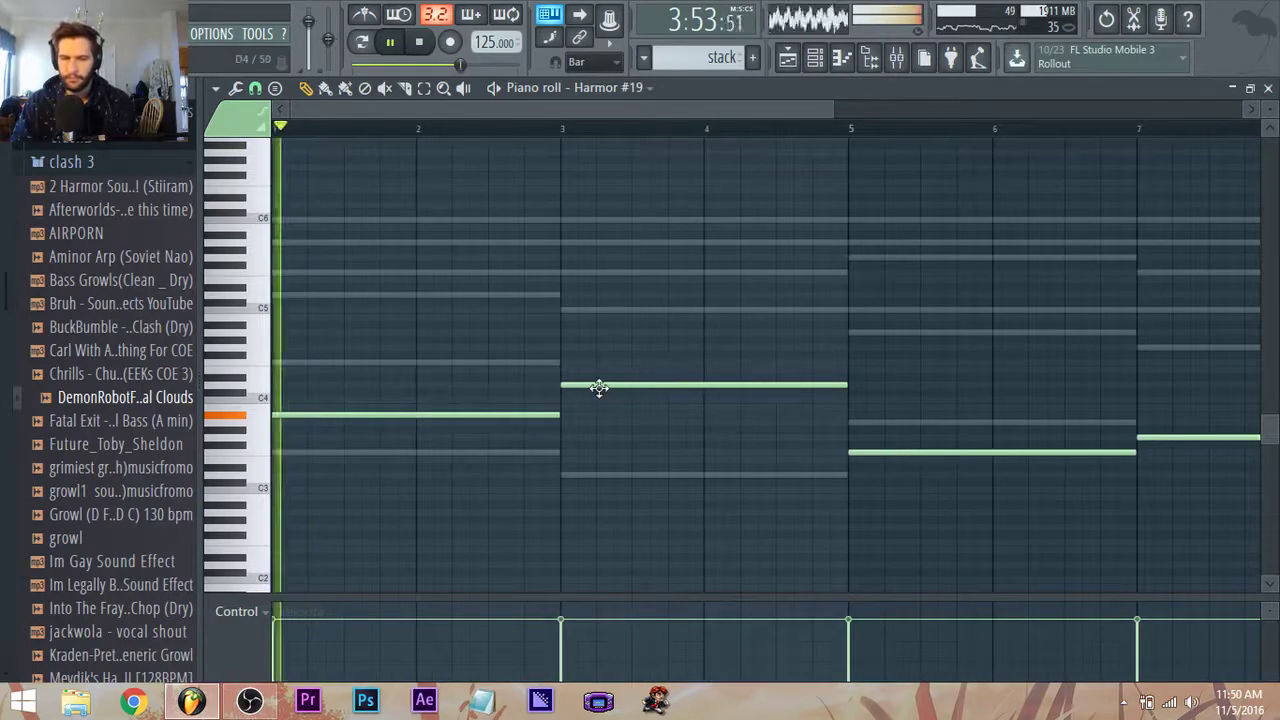
Stop playback, raise Harmor #19's second note to F4 and audition the song from just before bar 3.
key(space)
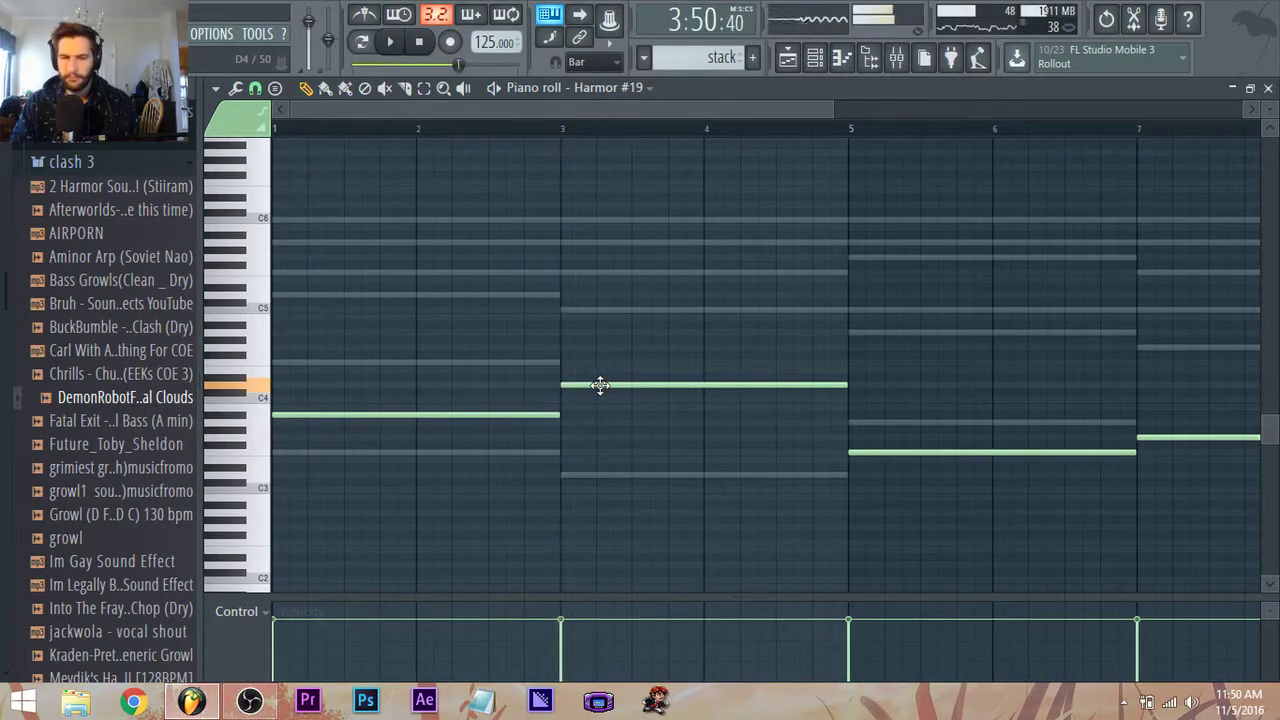
drag(600, 385, 604, 362)
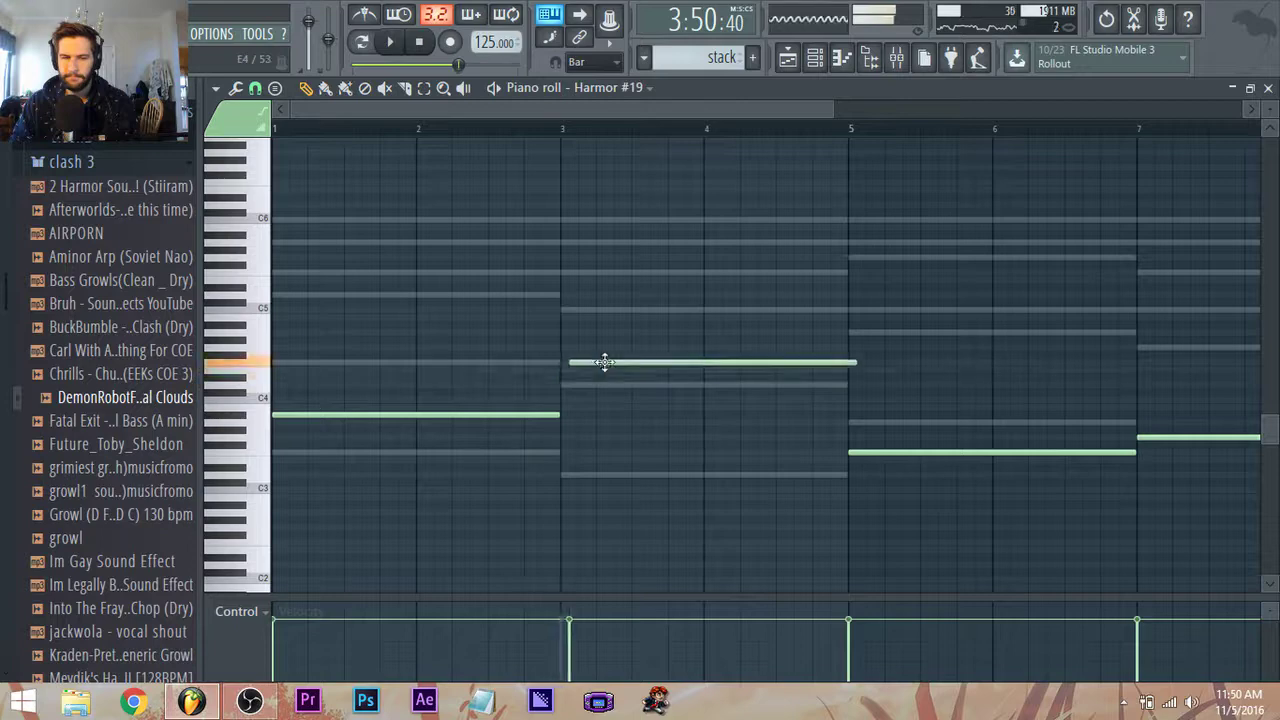
click(557, 122)
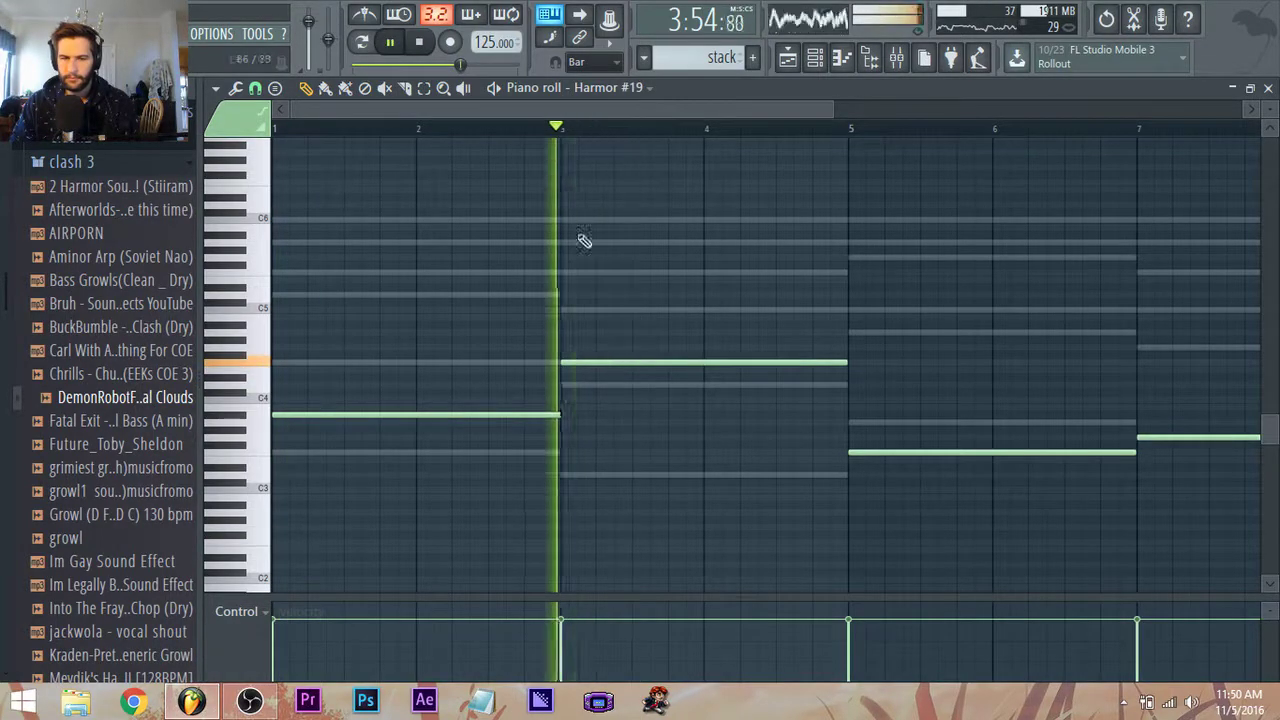
Lower Harmor #19's second note to D4 and audition the song from just before bar 3.
drag(591, 362, 567, 384)
key(space)
click(515, 414)
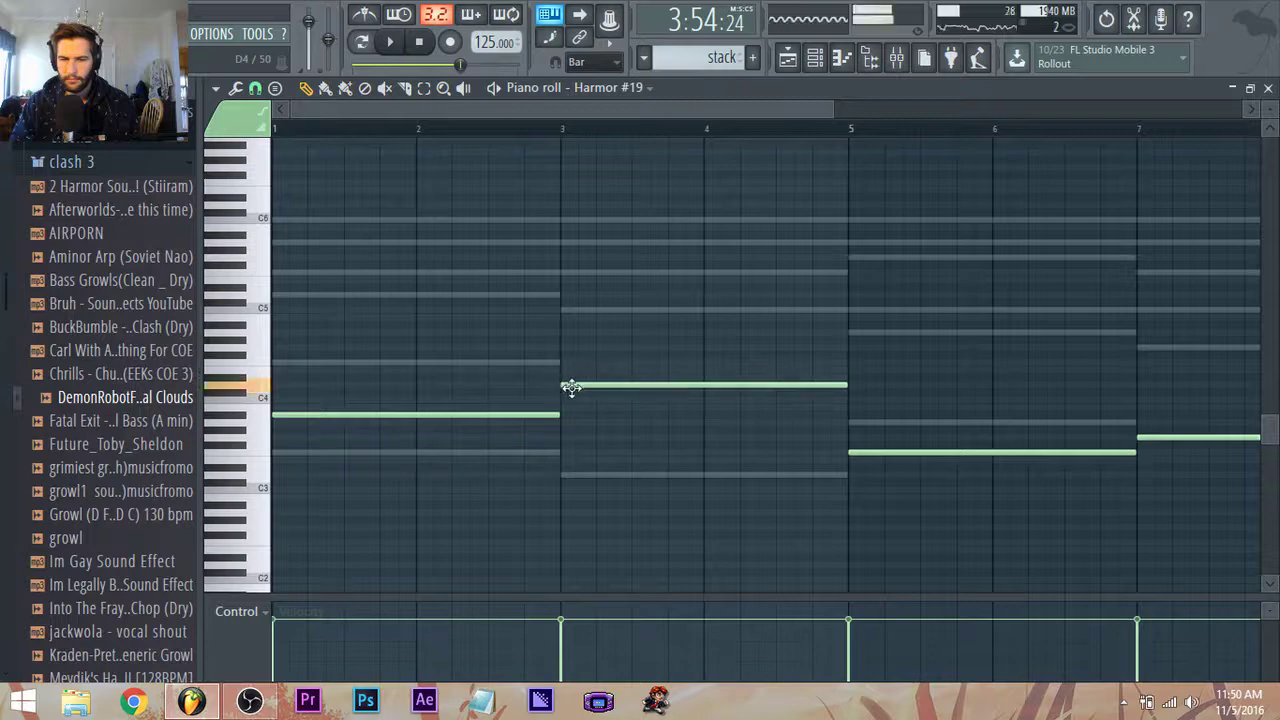
key(space)
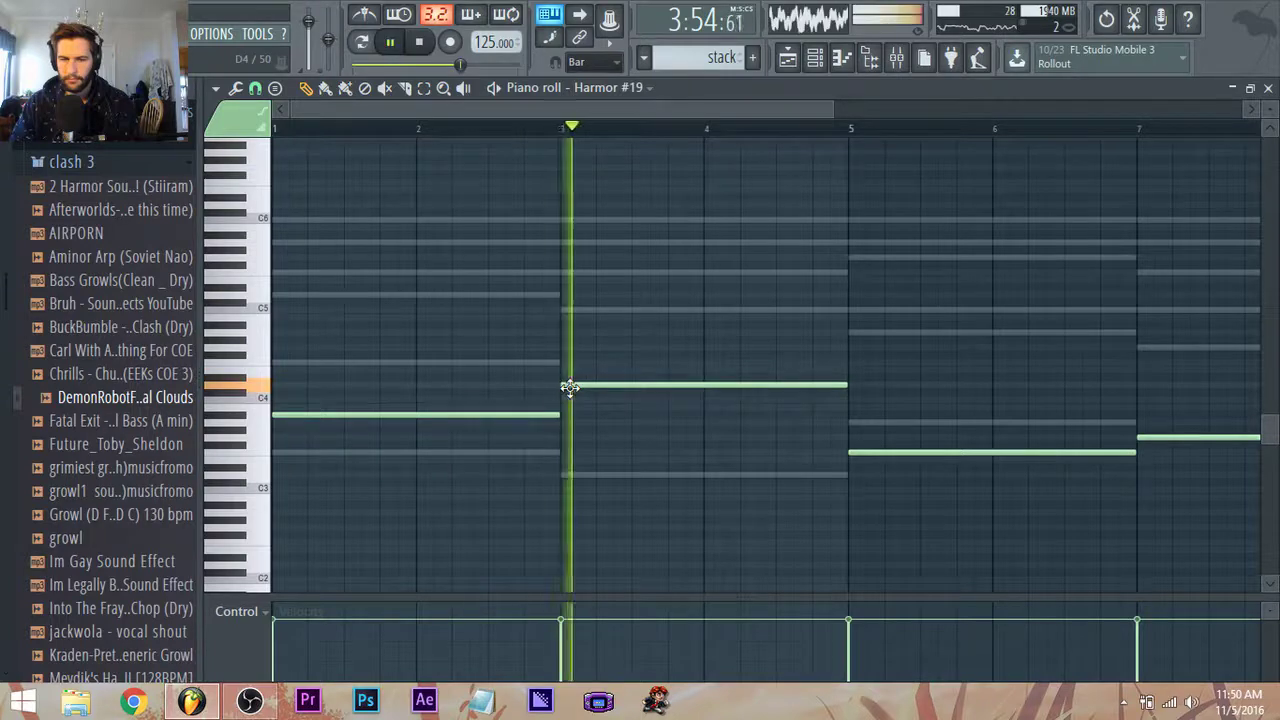
Solo the Harmor #19 mixer track during playback and open its Harmor synth.
click(896, 57)
right_click(788, 268)
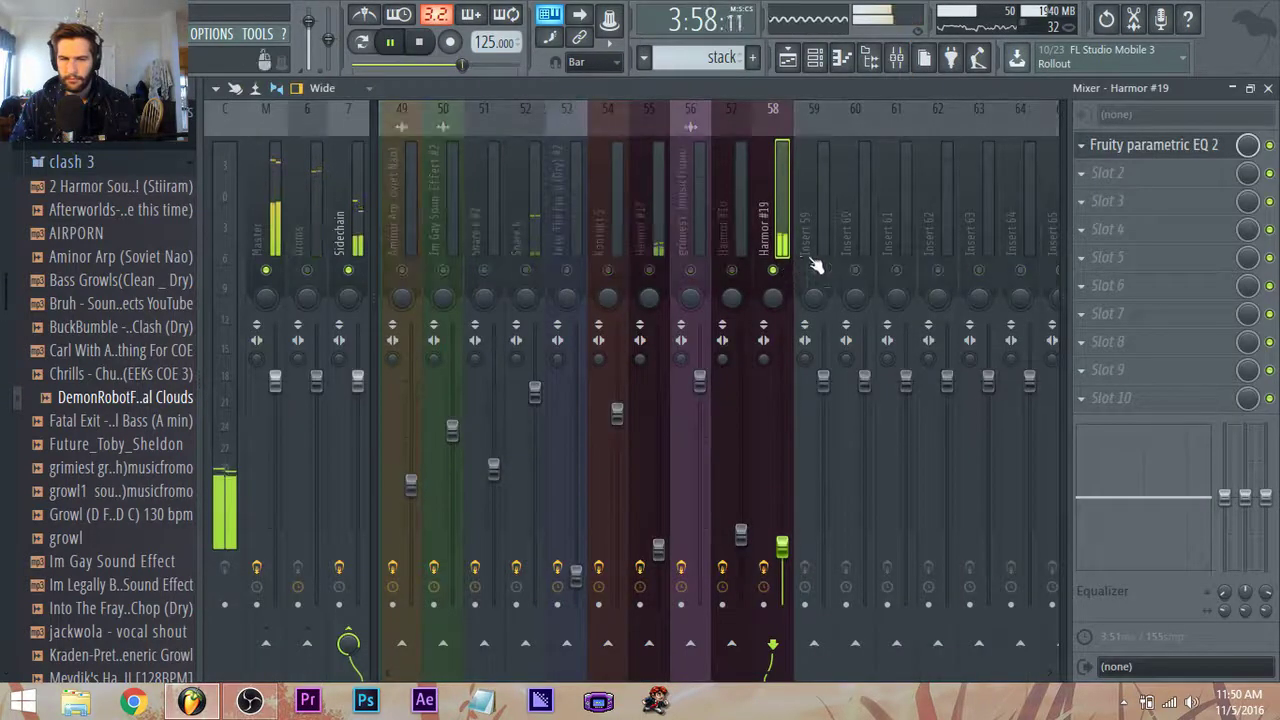
click(818, 60)
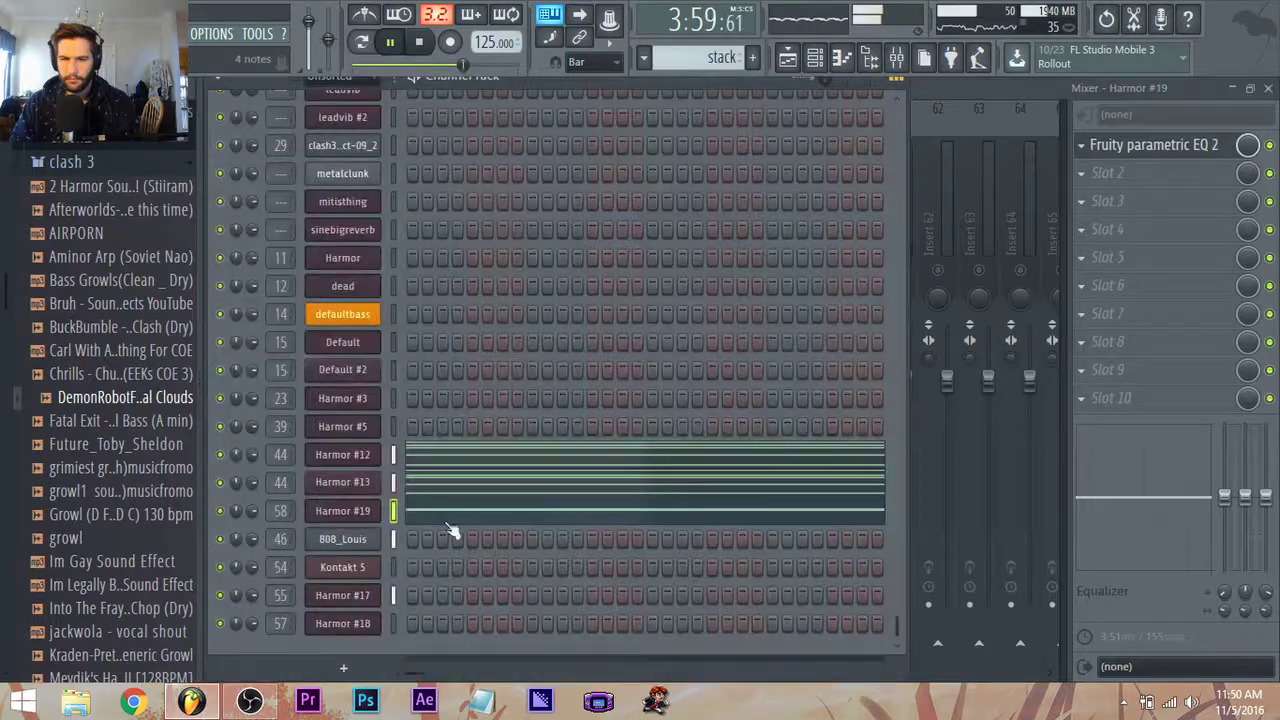
click(364, 512)
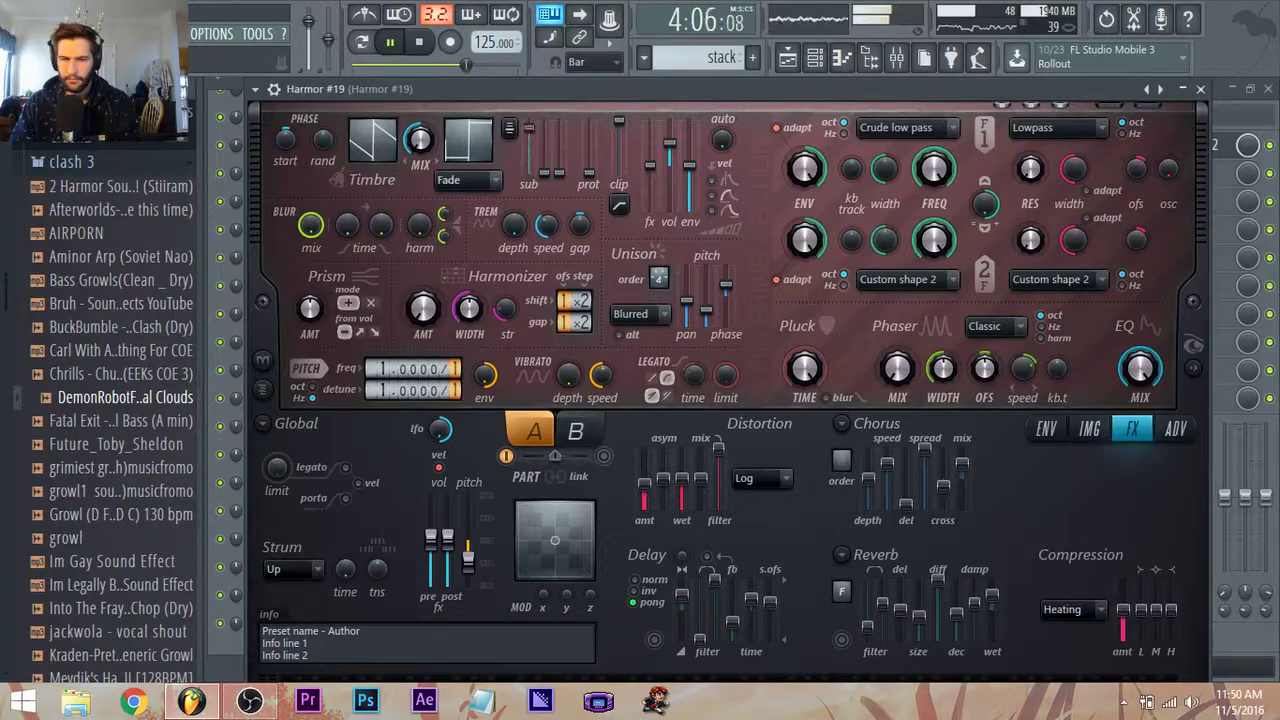
Return to the playlist and replay the soloed Harmor #19 voice from bar 121, then stop.
click(788, 57)
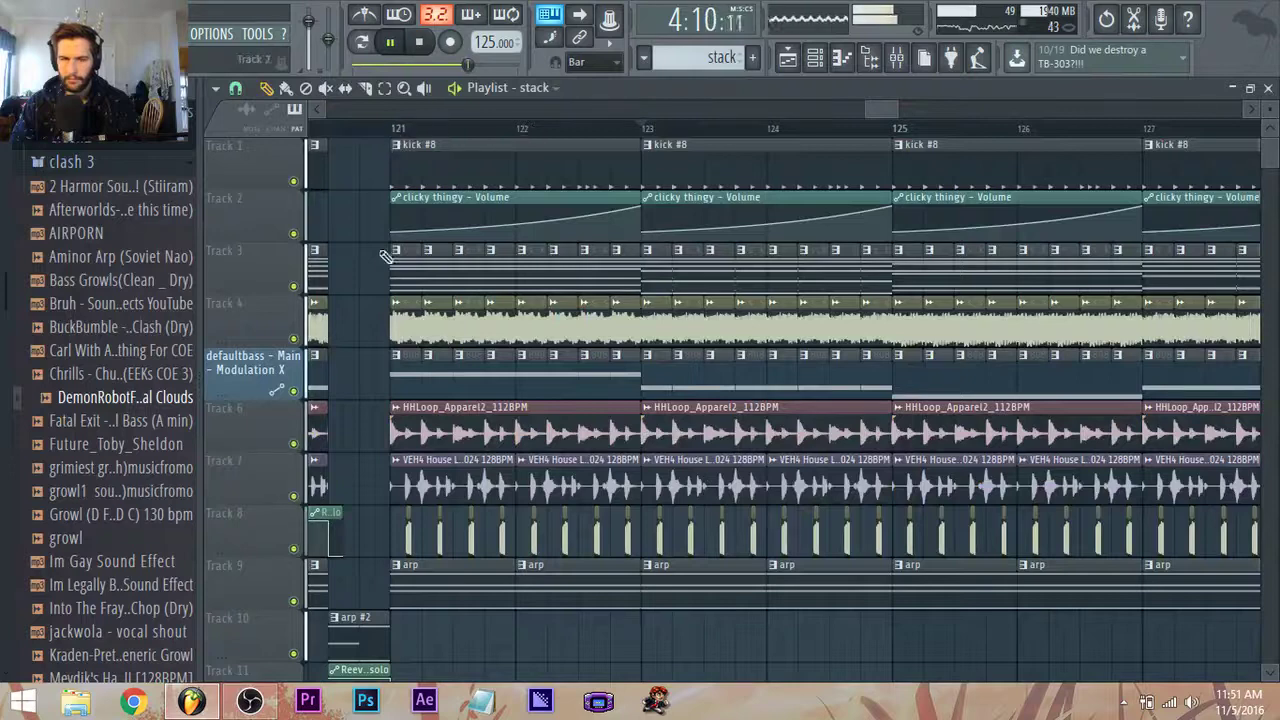
key(space)
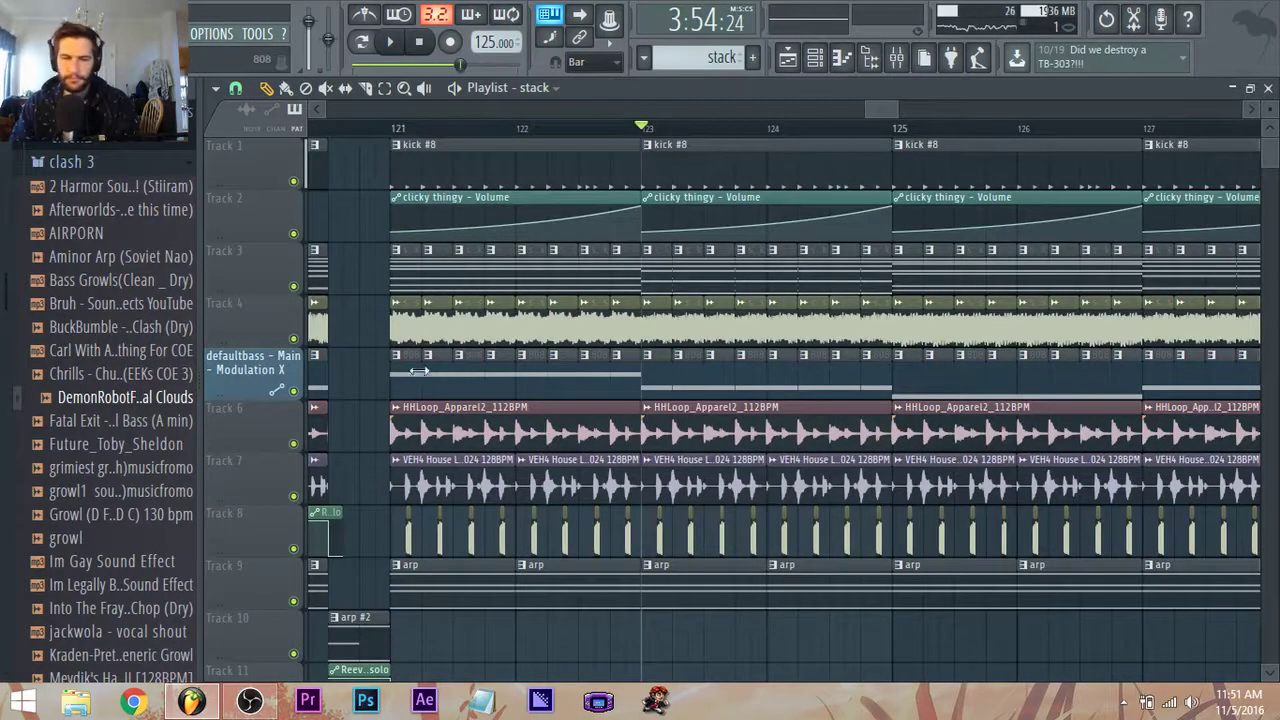
key(space)
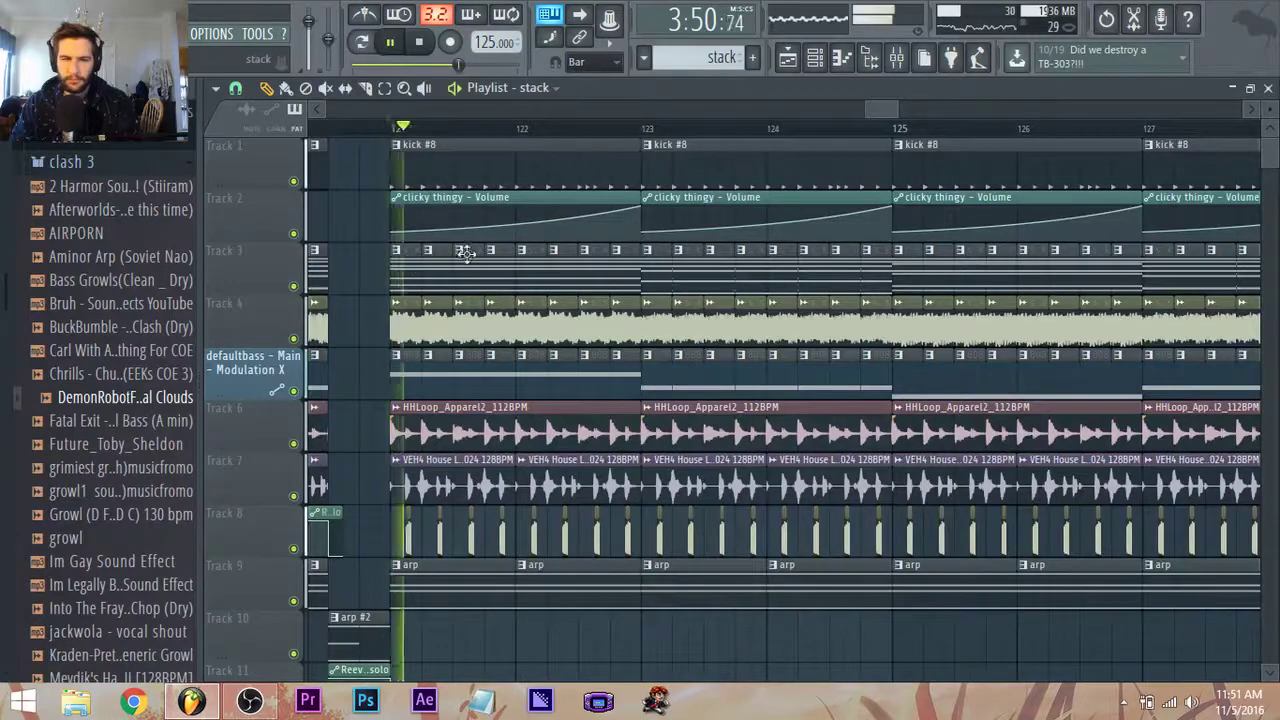
key(space)
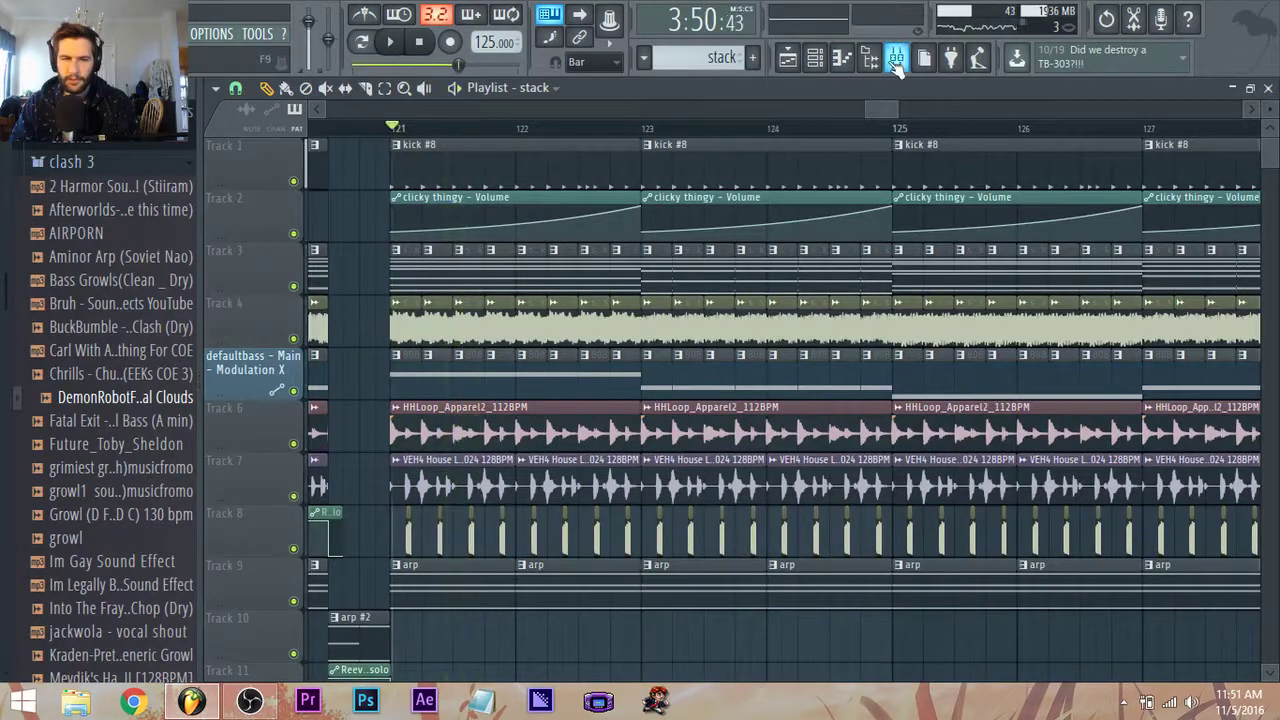
Unsolo the Harmor #19 mixer track and play the full mix from bar 121.
click(870, 58)
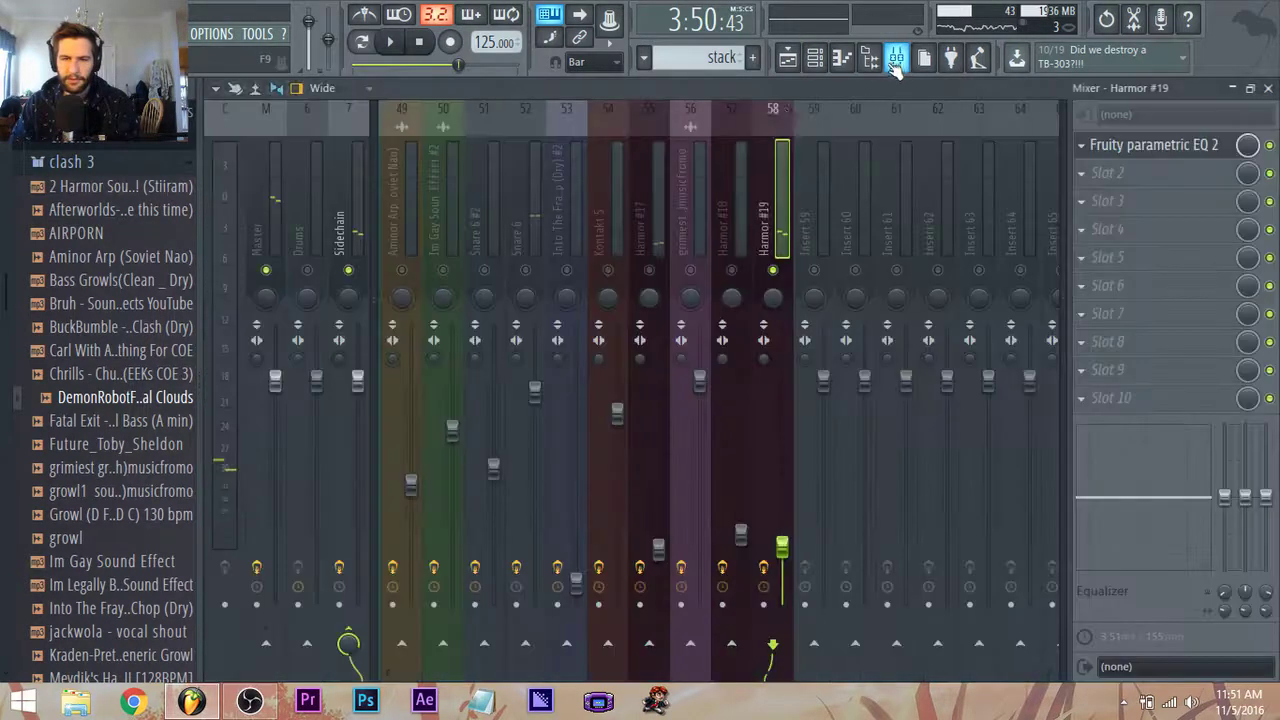
right_click(772, 270)
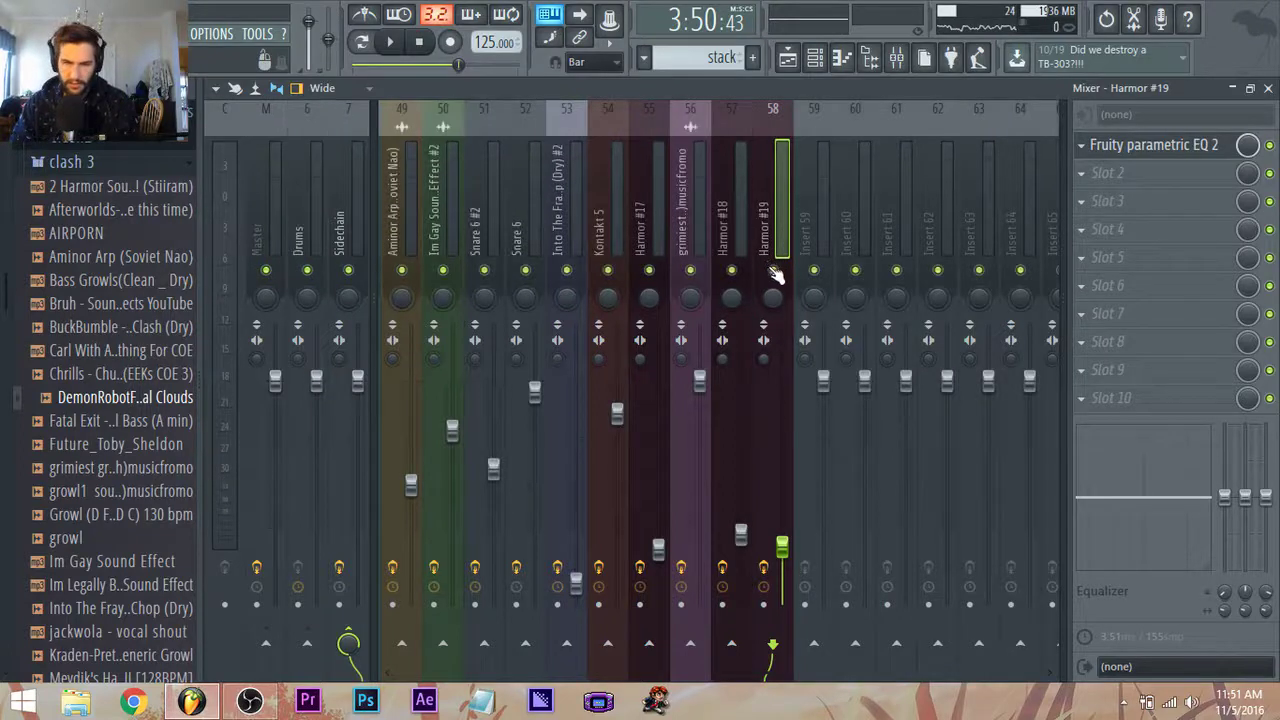
key(space)
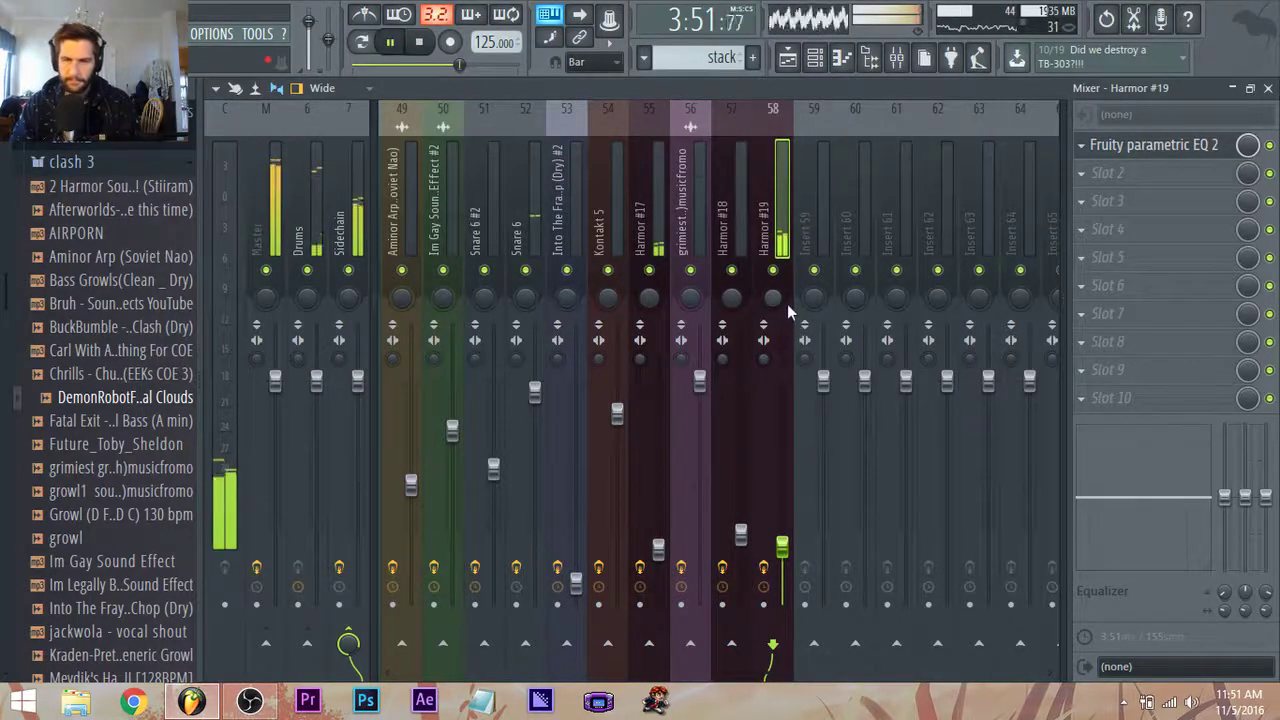
Reshape Harmor #19's first Parametric EQ 2 by dropping bands 2 and 3 to the floor and raising band 4 in the low mids.
click(1145, 147)
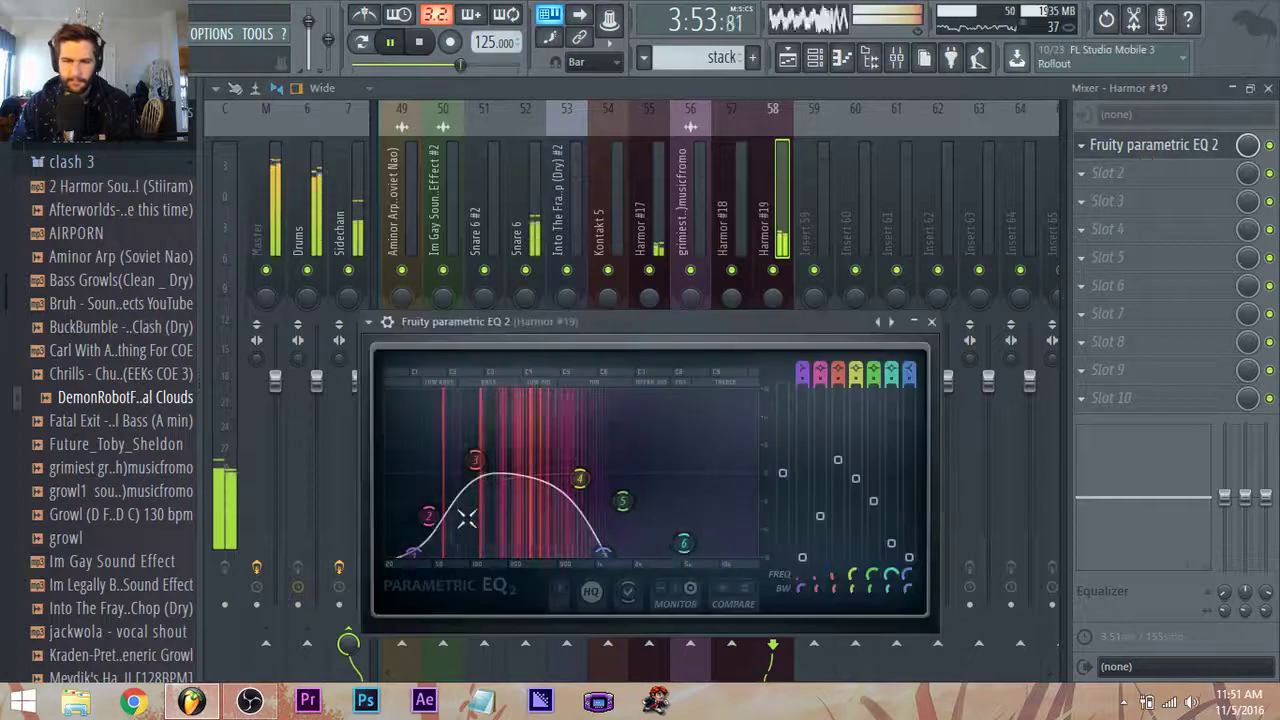
drag(466, 517, 391, 530)
mouse_move(461, 432)
mouse_down()
mouse_move(461, 398)
mouse_move(460, 455)
mouse_up()
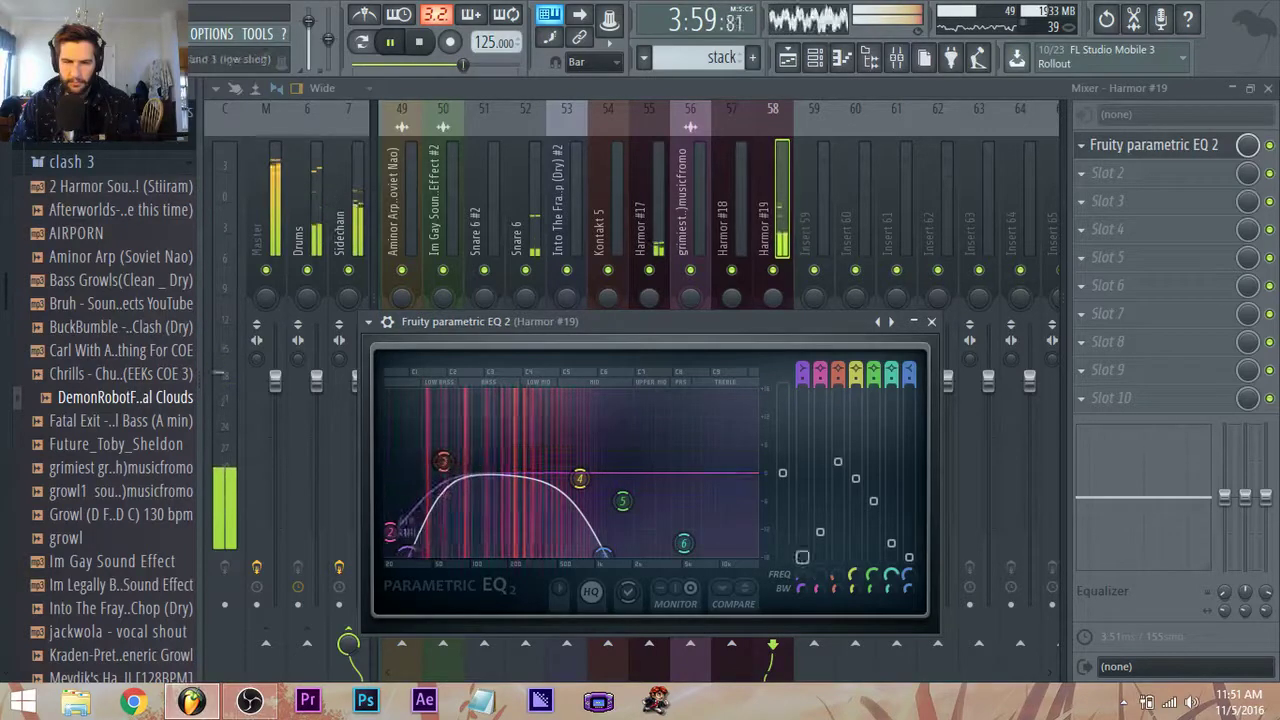
drag(575, 498, 555, 440)
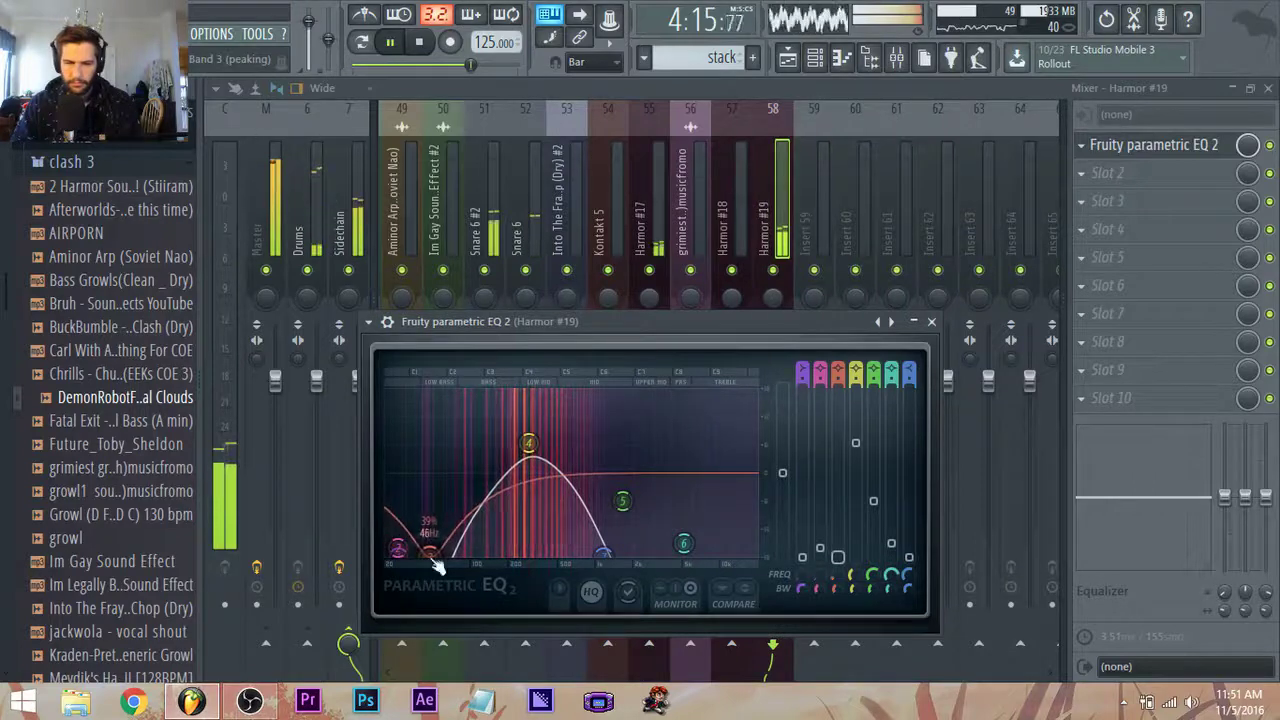
Add a second Fruity Parametric EQ 2 to Harmor #19 with a band 1 low cut, band 2 dropped and band 3 boosted near 160 Hz.
click(1077, 173)
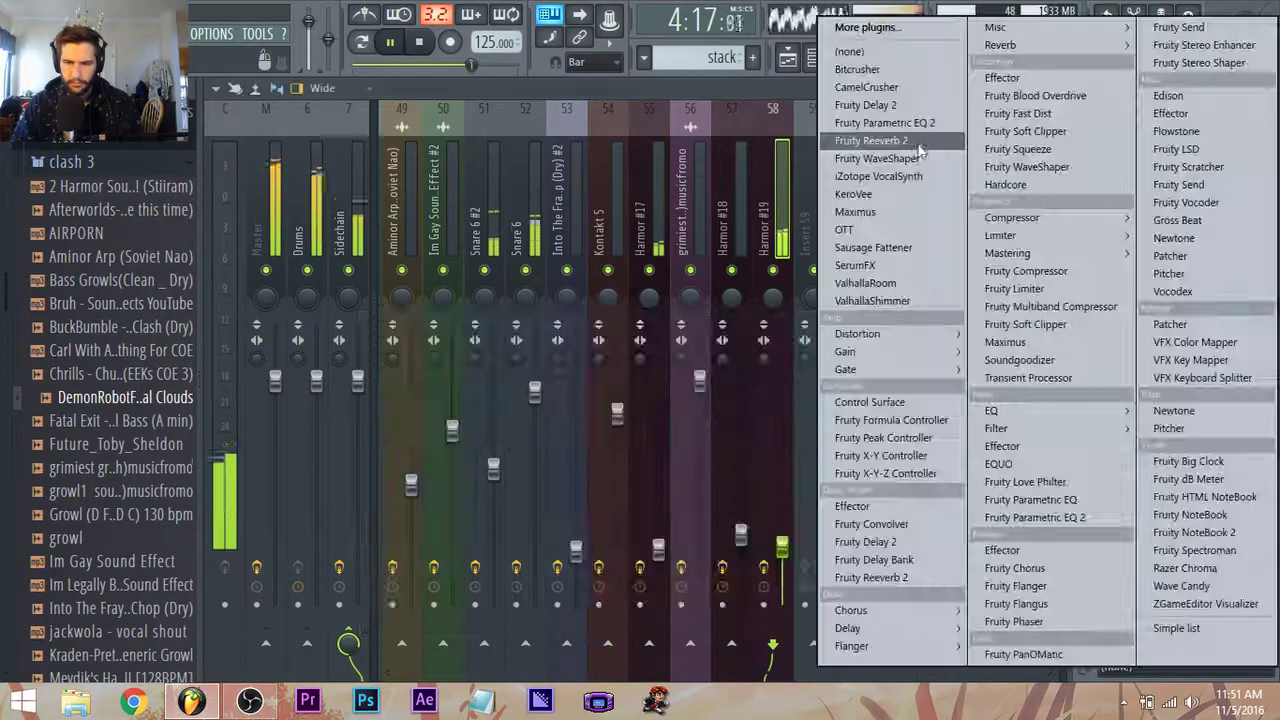
click(937, 127)
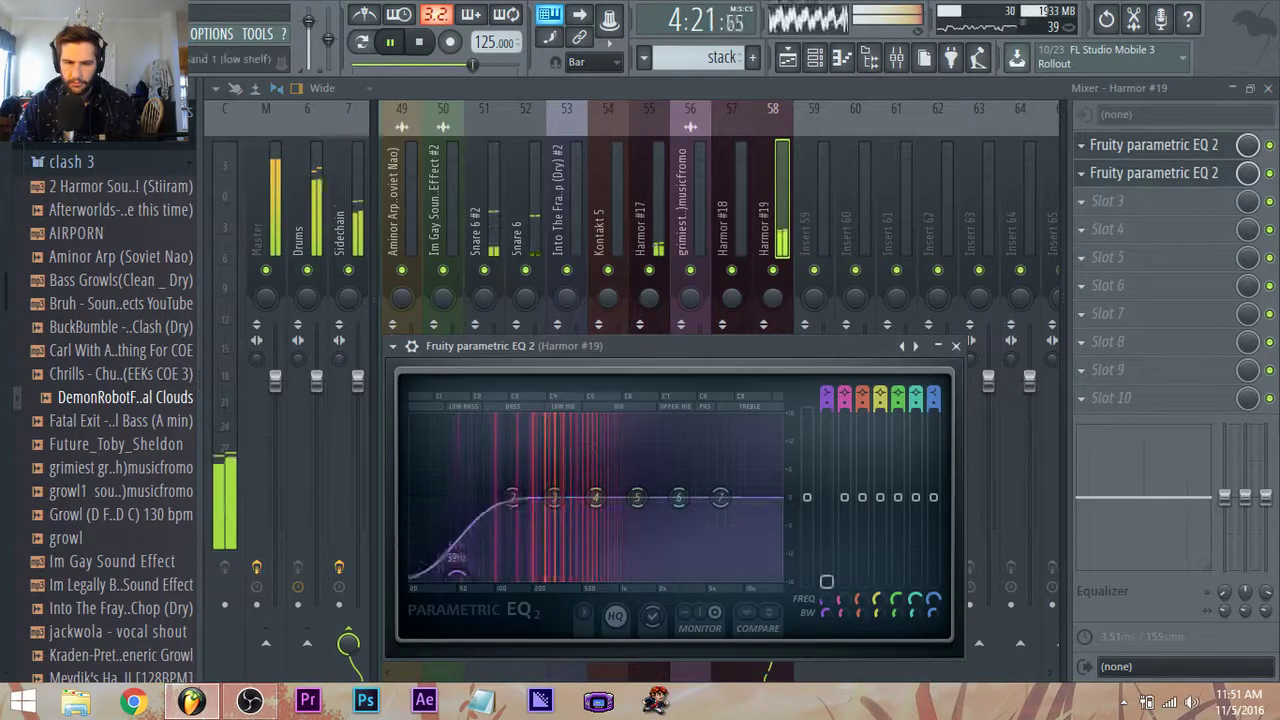
drag(457, 576, 466, 578)
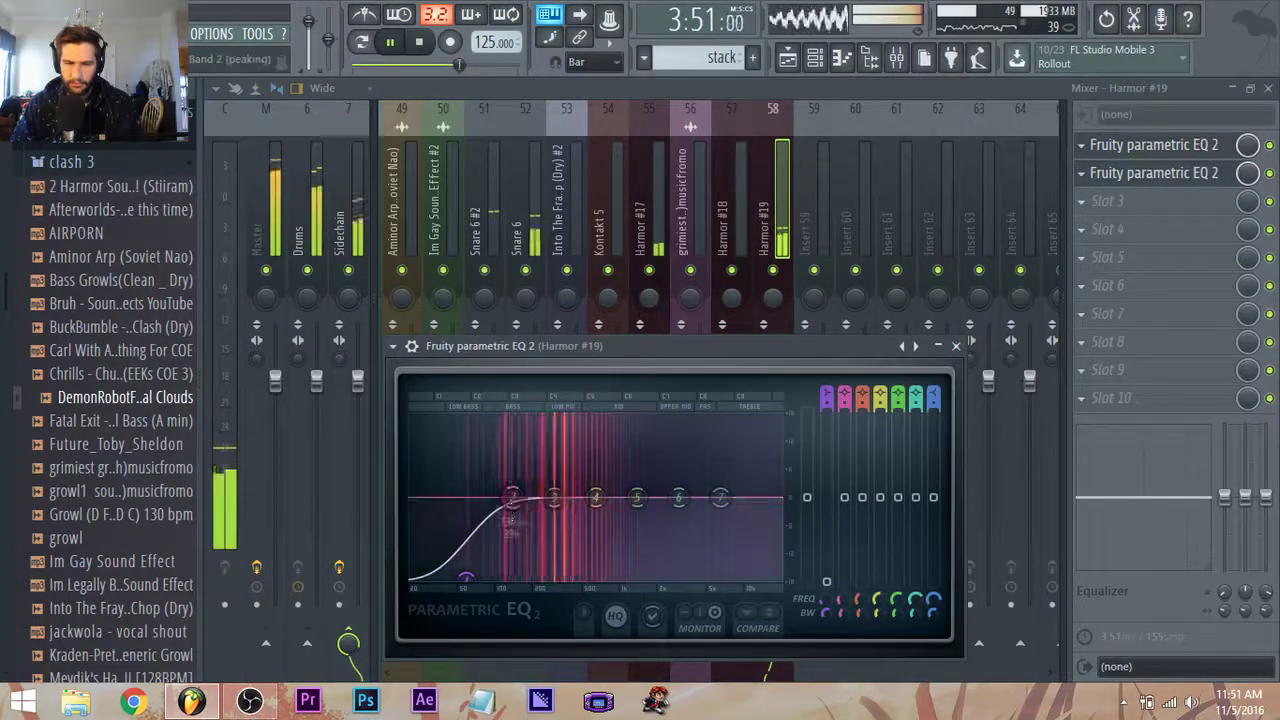
drag(512, 497, 433, 578)
drag(554, 497, 521, 478)
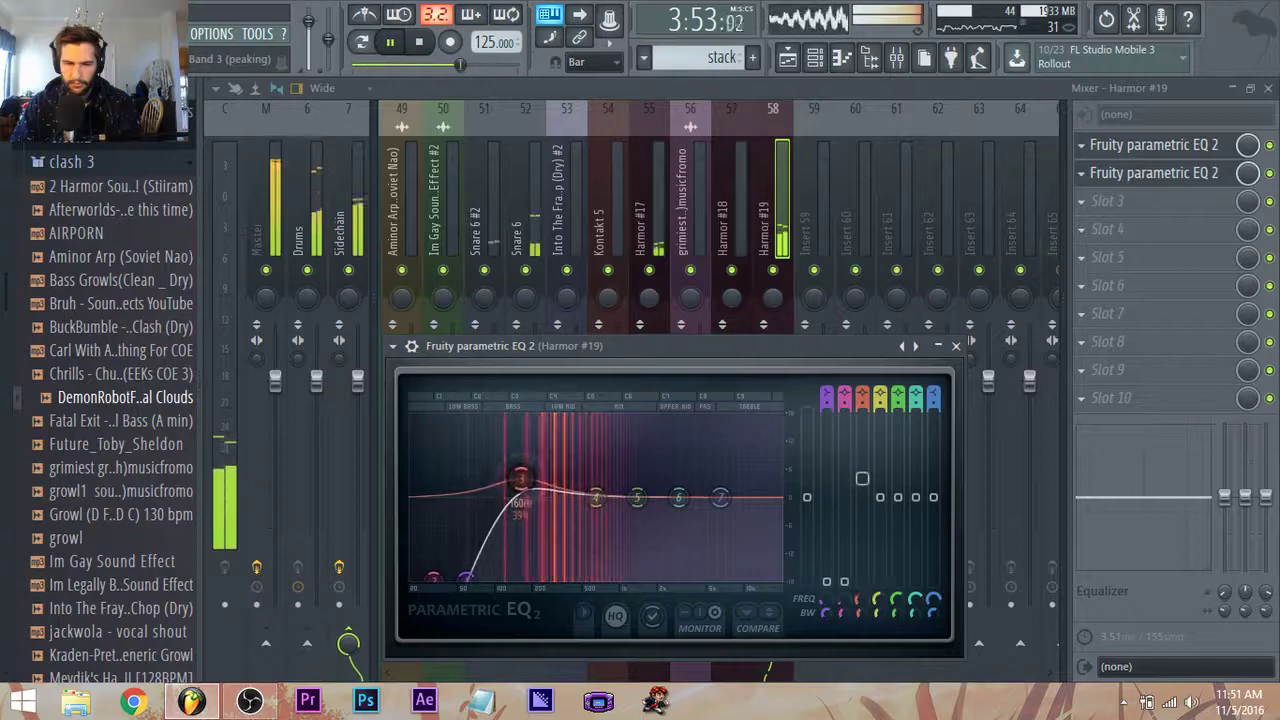
Raise the second EQ's low cut, shift band 3 slightly lower, lower bands 5 and 6 and cut the highs with band 7.
drag(465, 579, 481, 579)
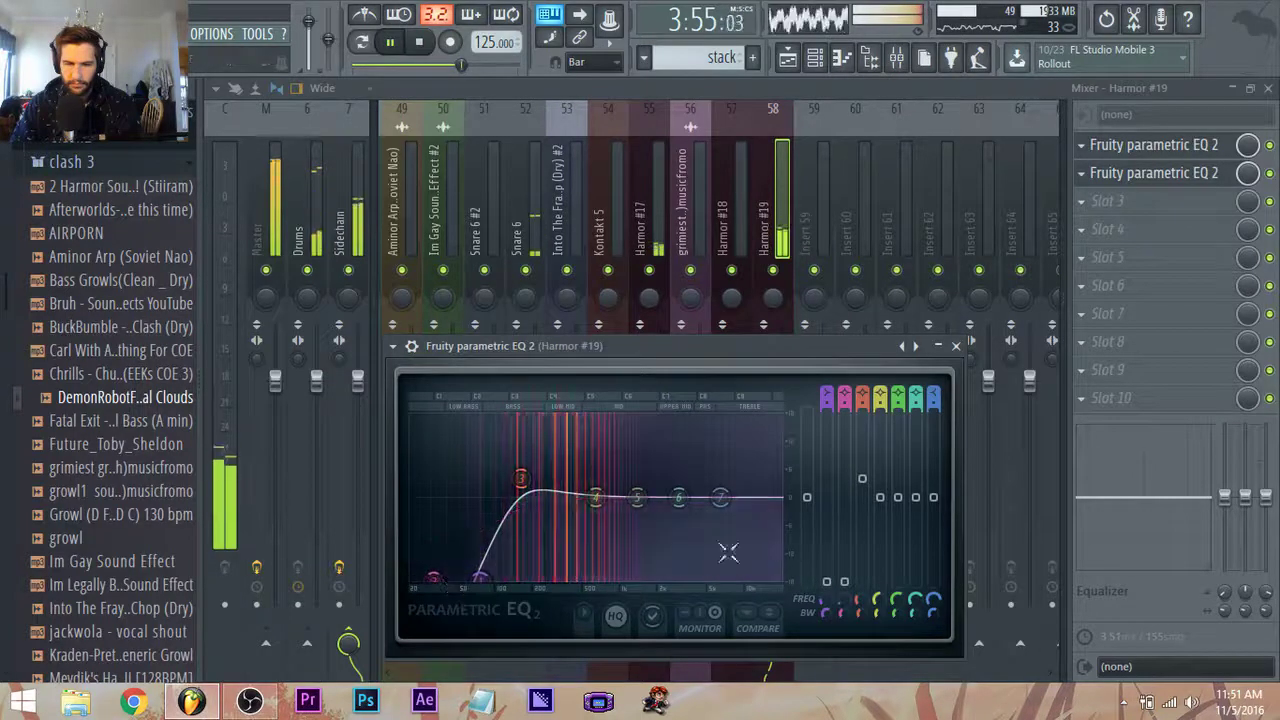
mouse_move(522, 479)
mouse_down()
mouse_move(517, 447)
mouse_move(516, 479)
mouse_up()
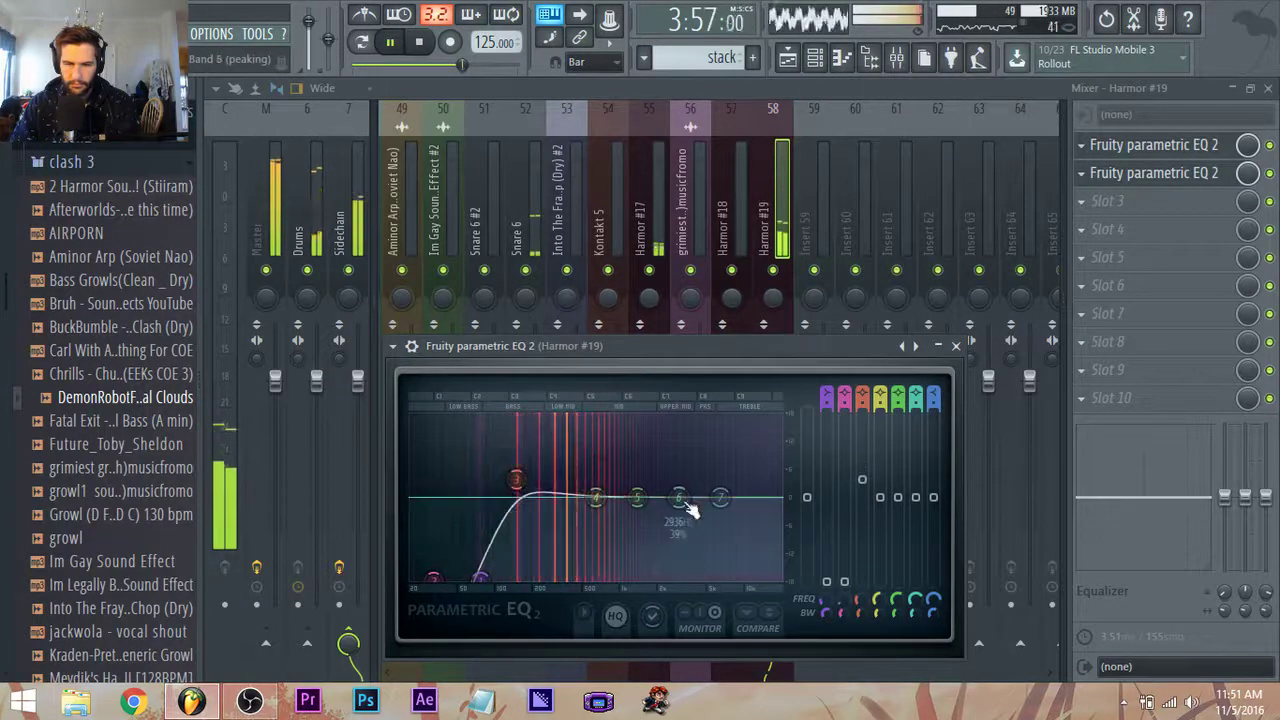
drag(688, 506, 669, 550)
drag(638, 498, 638, 502)
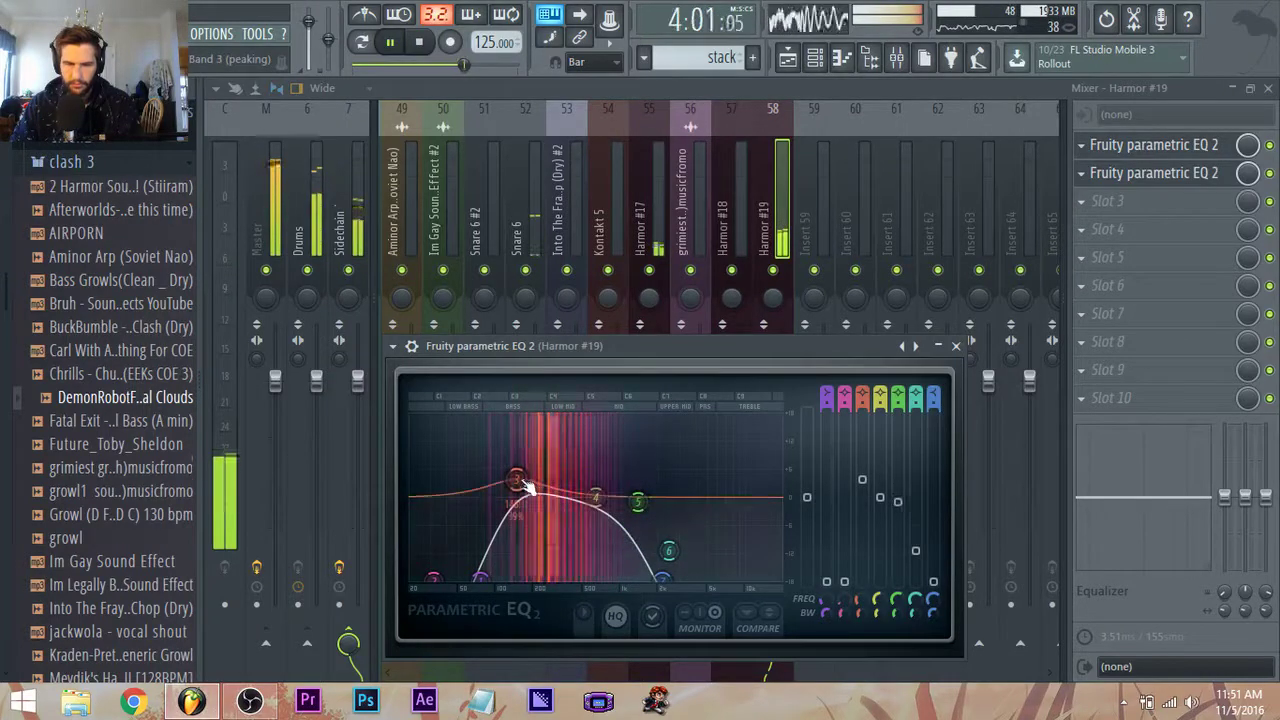
Stop playback, open Harmor #19's notes in the stack pattern and select all of them.
click(787, 57)
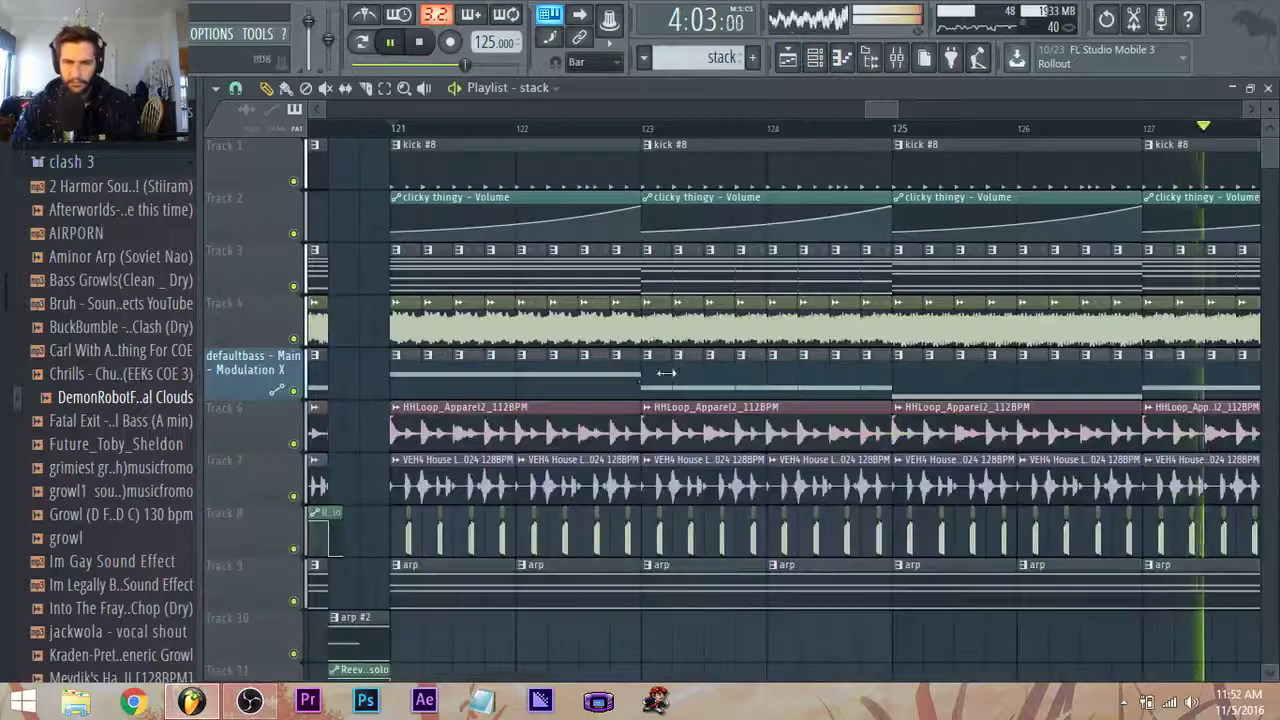
key(space)
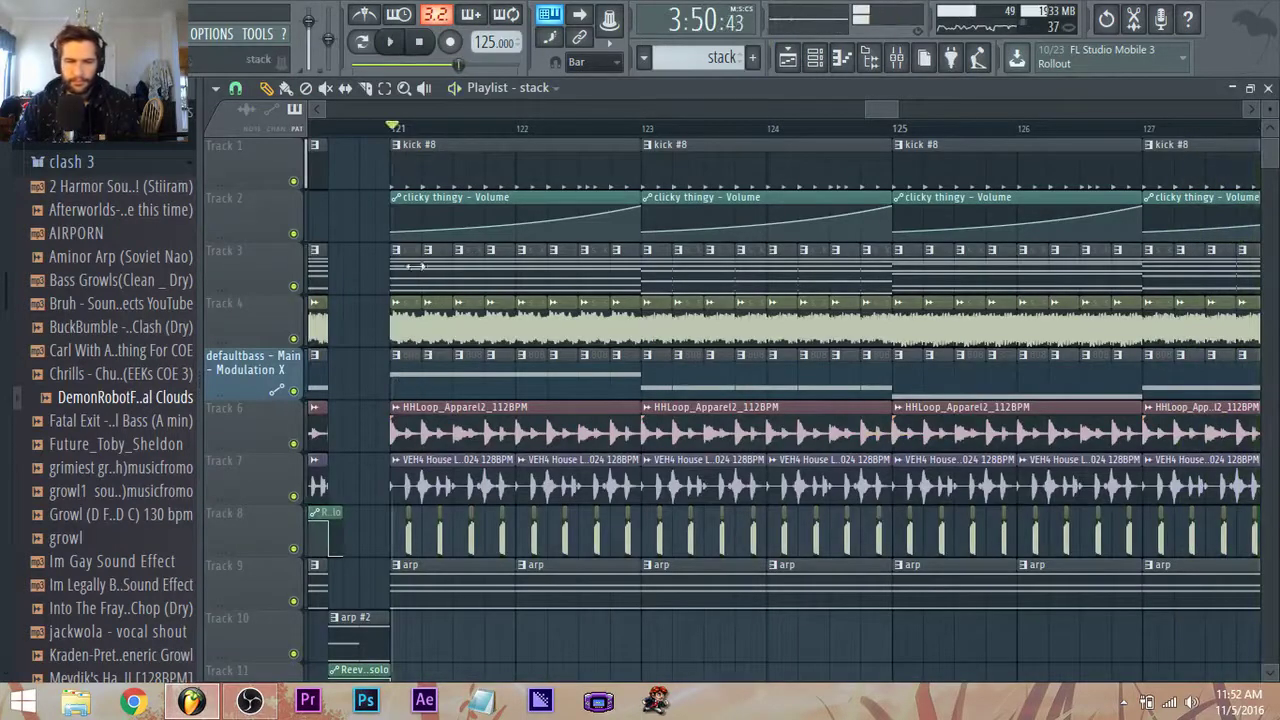
click(816, 60)
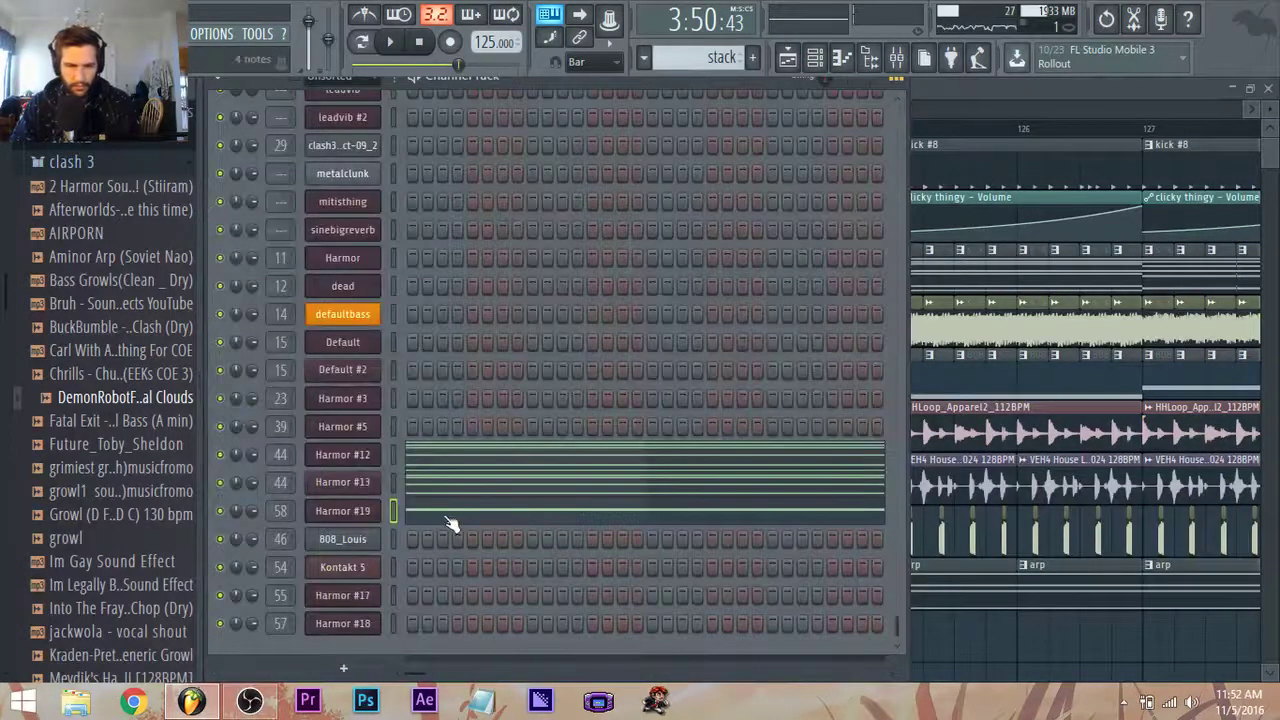
click(449, 519)
scroll(449, 514, down, 5)
key(ctrl+a)
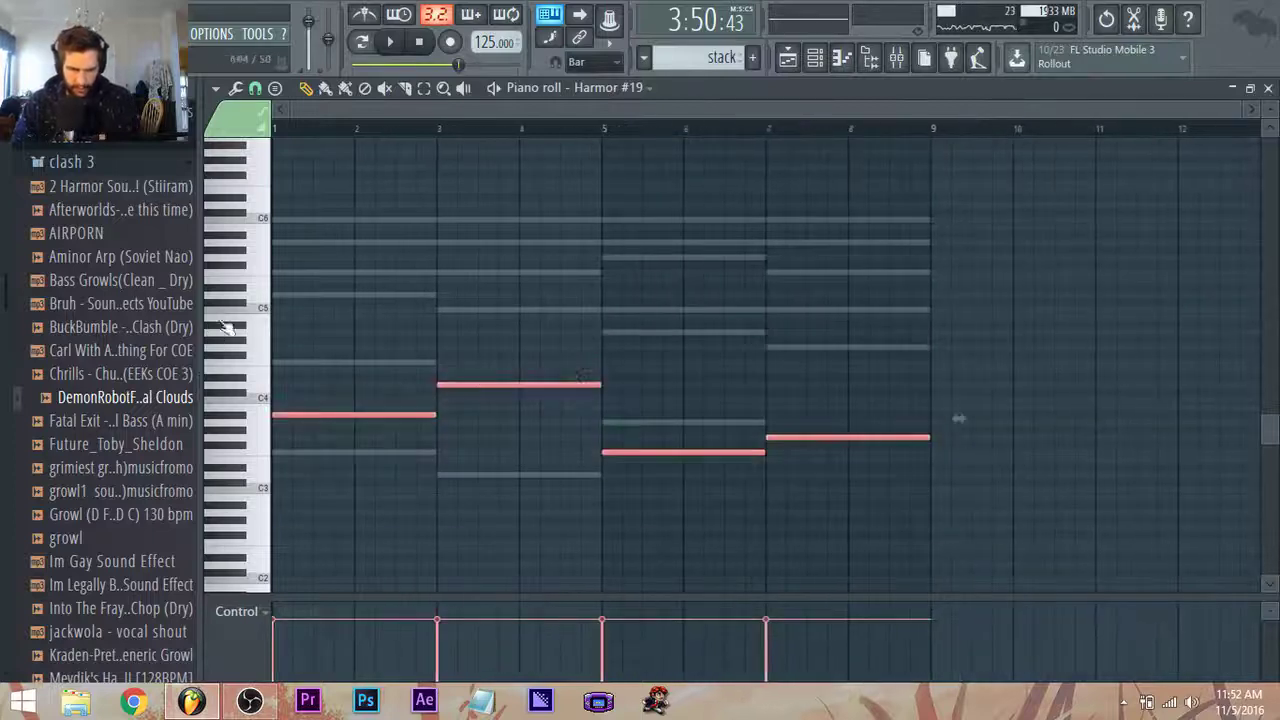
Try an extra long note above the first bass note and audition the bass line.
ctrl+click(406, 492)
key(space)
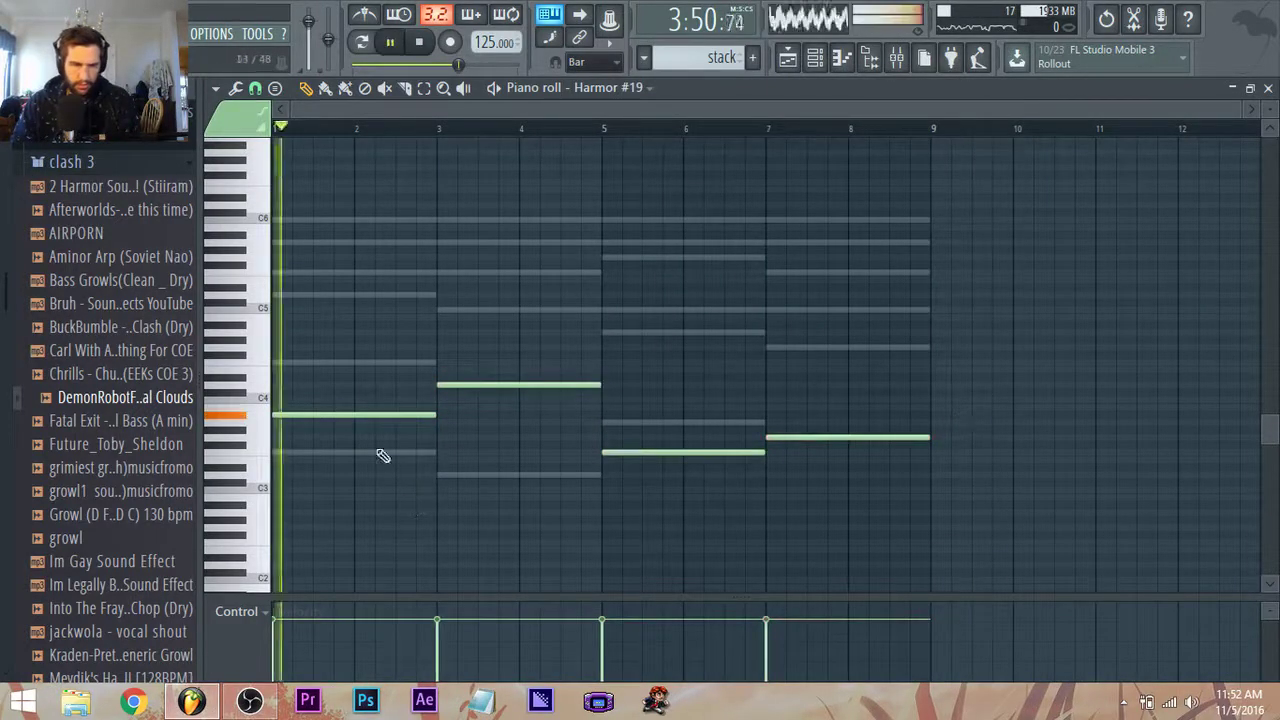
key(space)
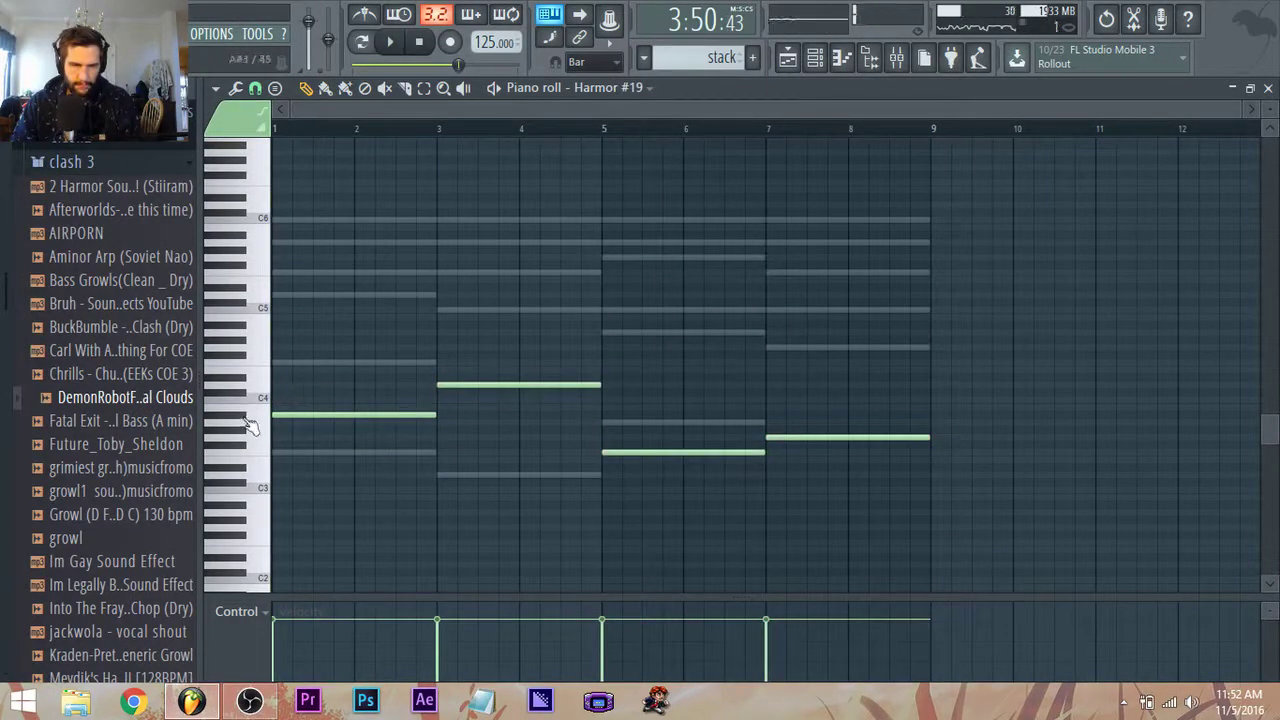
drag(272, 372, 298, 369)
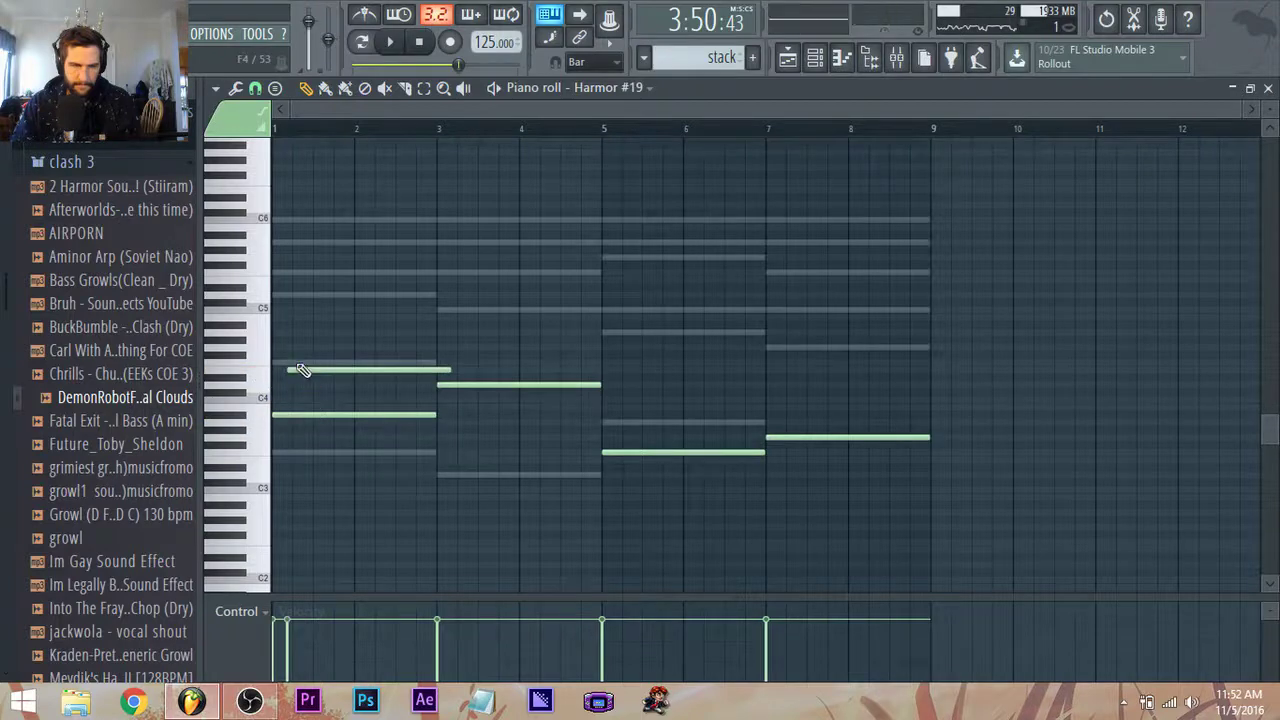
right_click(301, 369)
key(space)
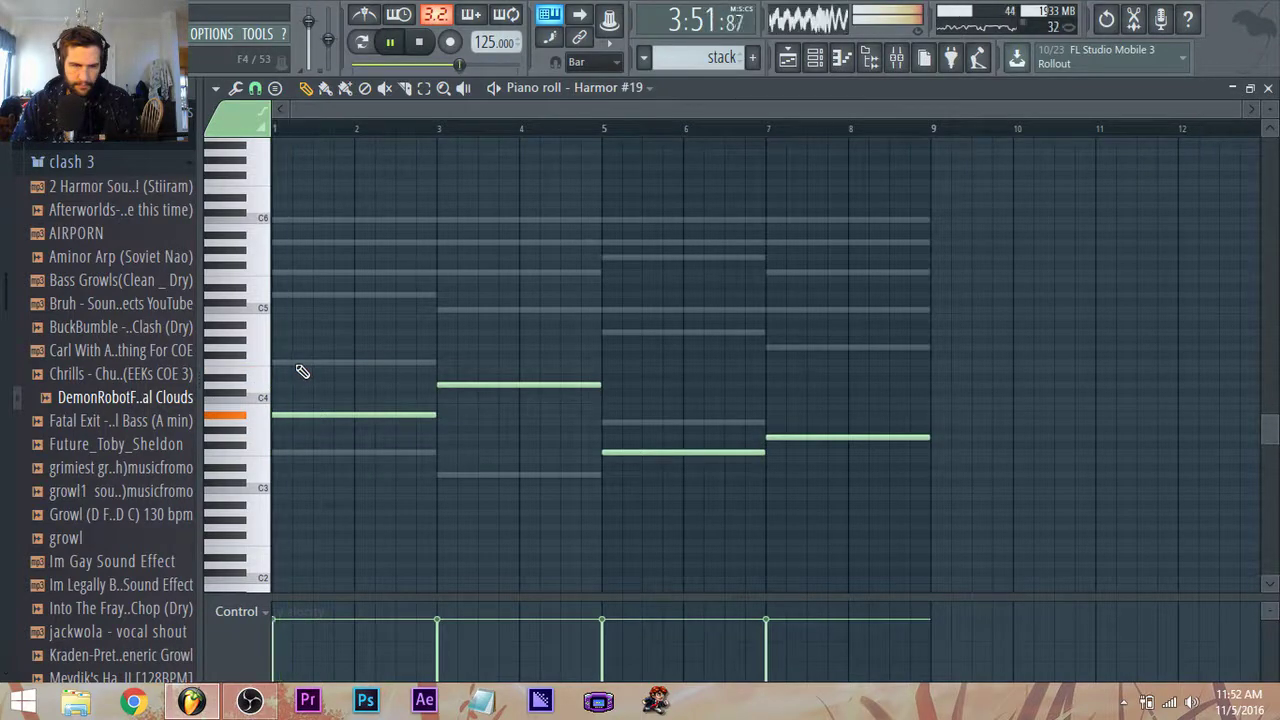
key(space)
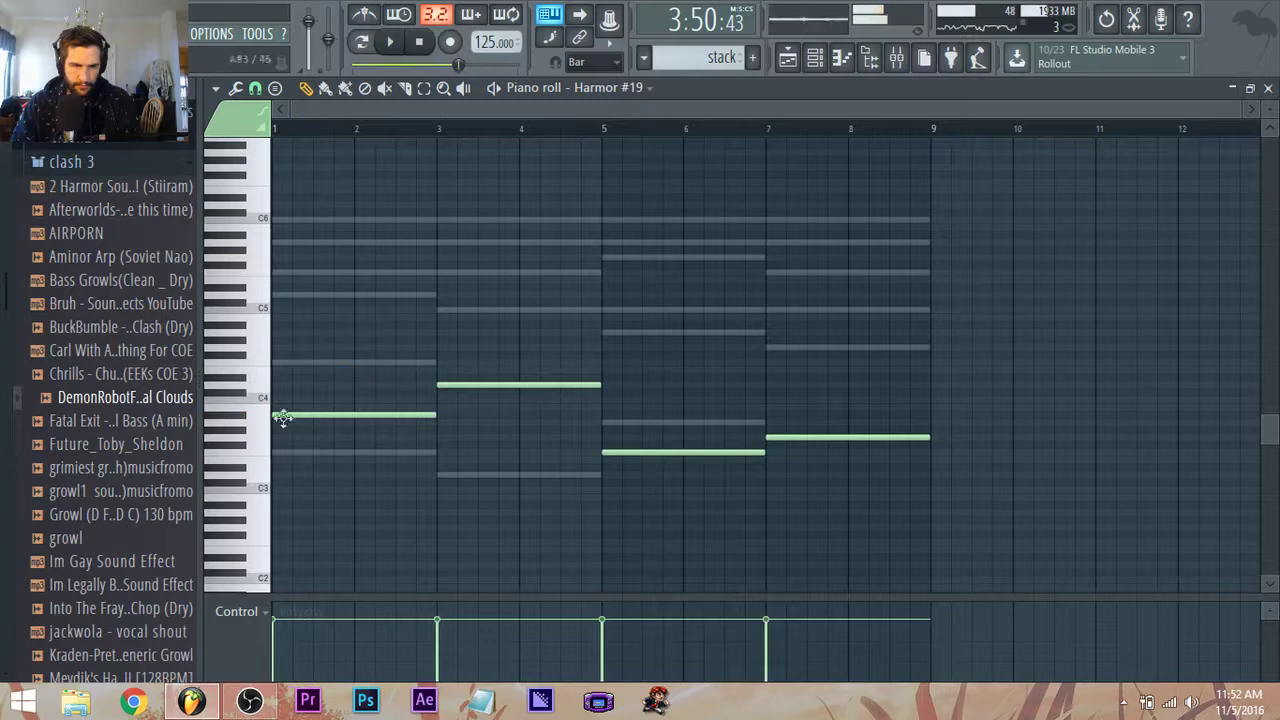
Add a short D5 note just after the start of bar 1 and audition it with the bass line.
click(265, 300)
click(290, 295)
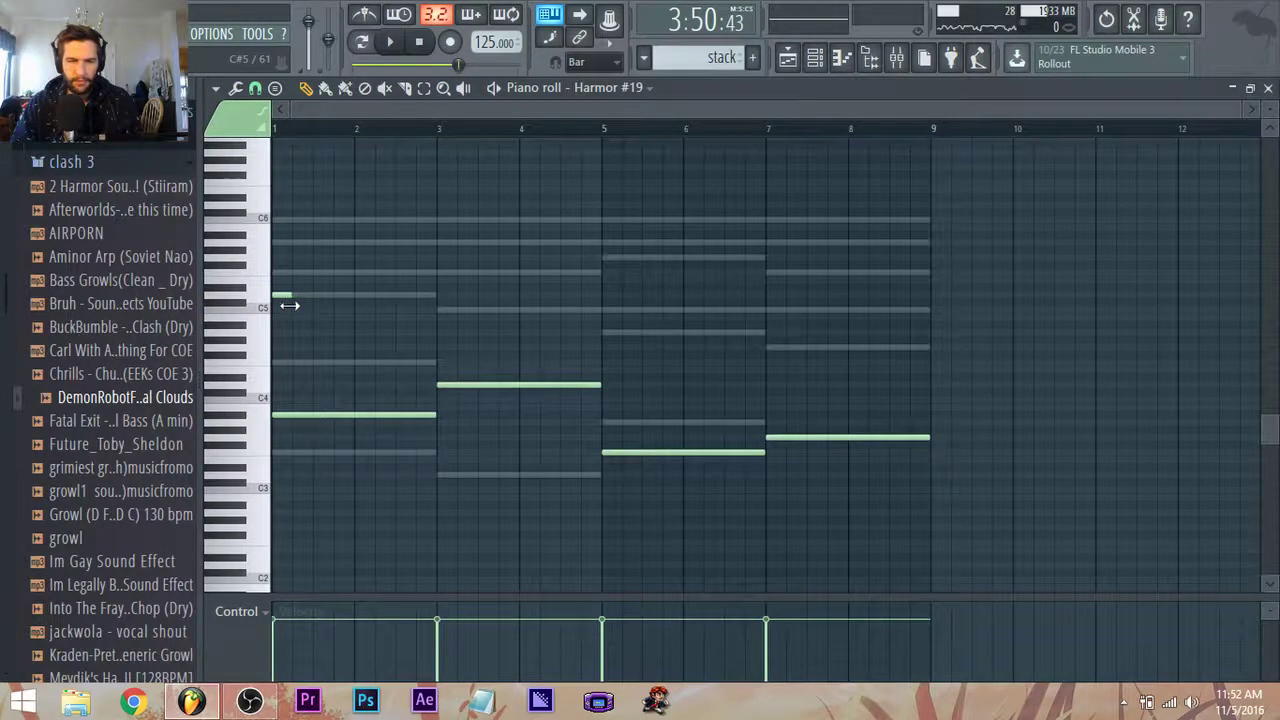
scroll(290, 300, up, 2)
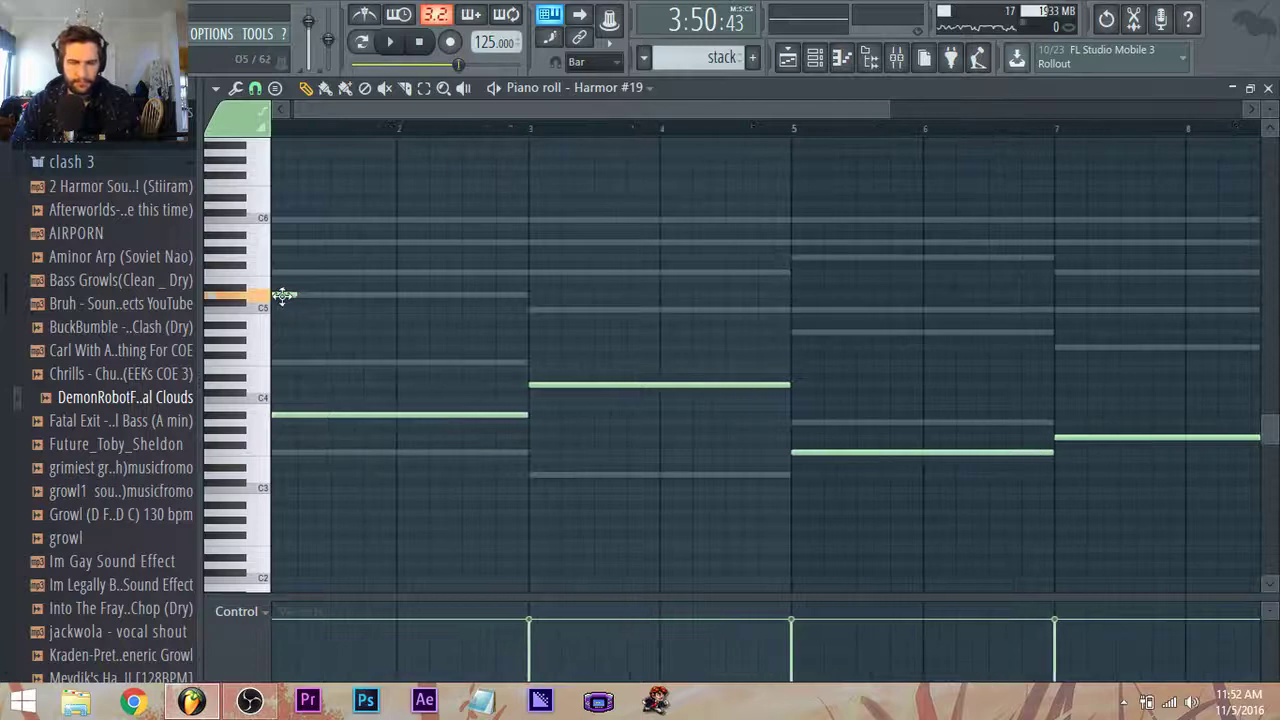
drag(283, 295, 320, 294)
key(space)
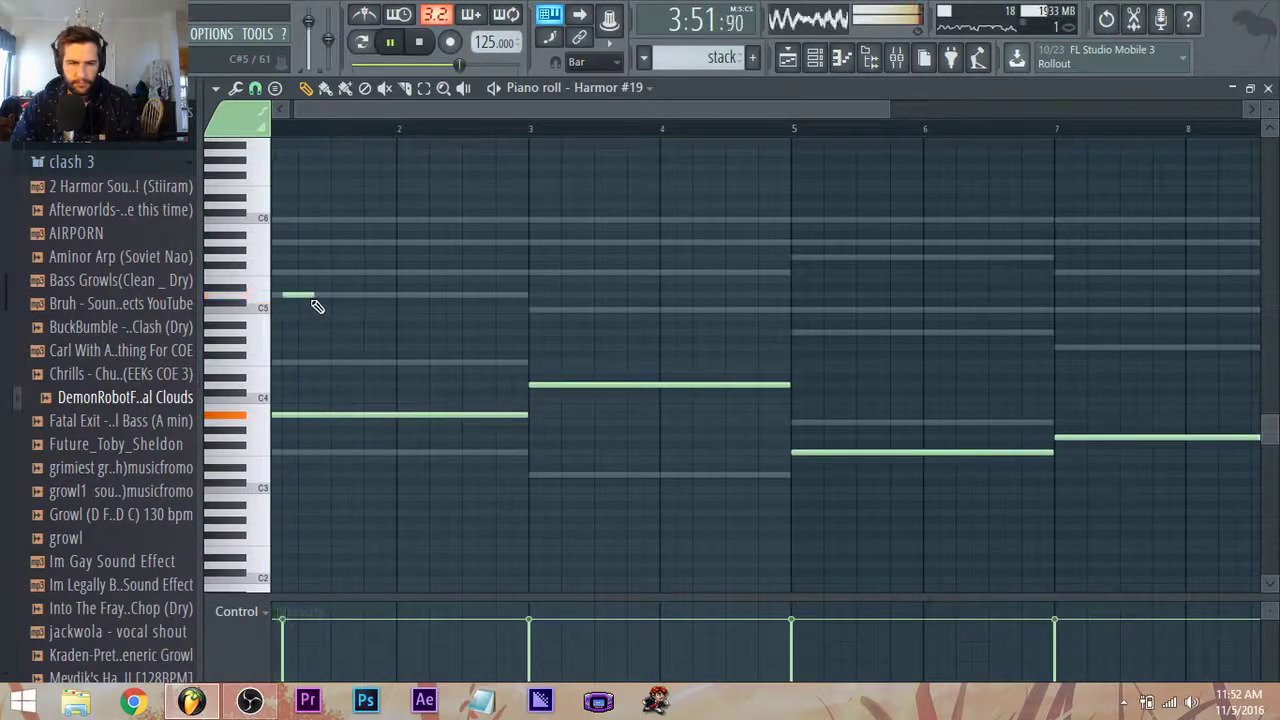
right_click(308, 296)
key(space)
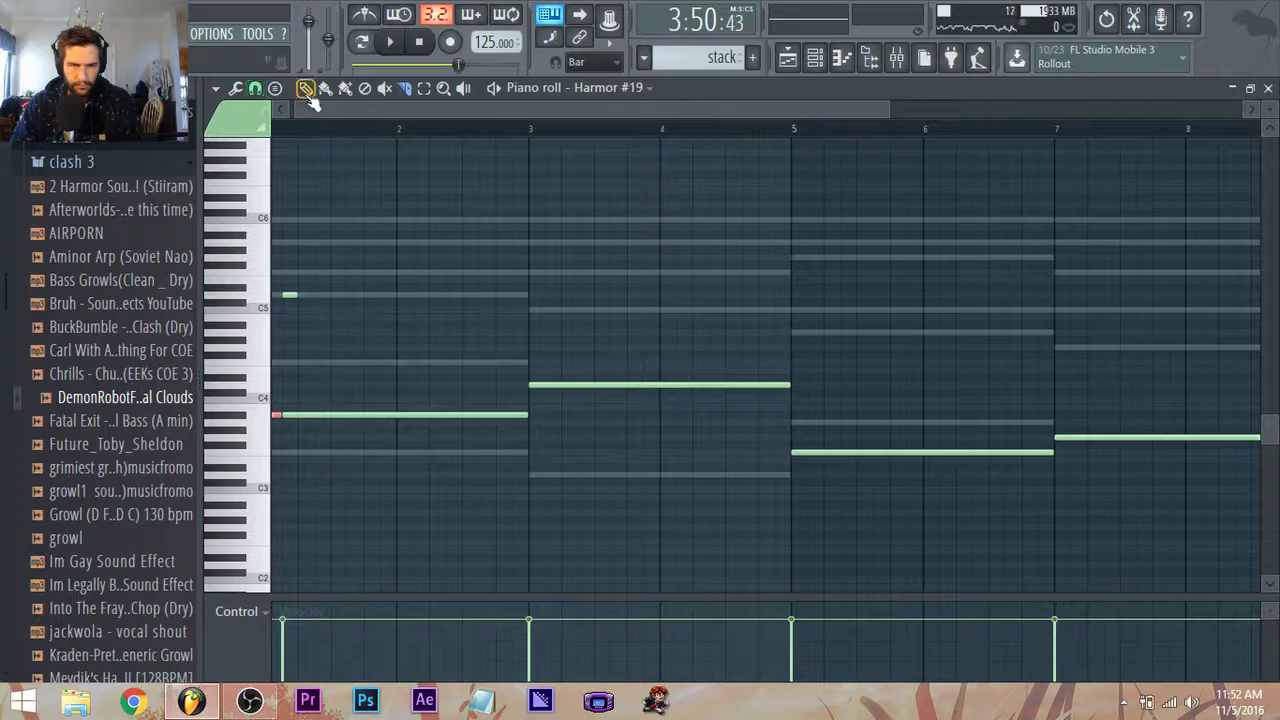
Delete the long remaining part of the first bass note, keeping only its short opening slice and the short high note.
key(space)
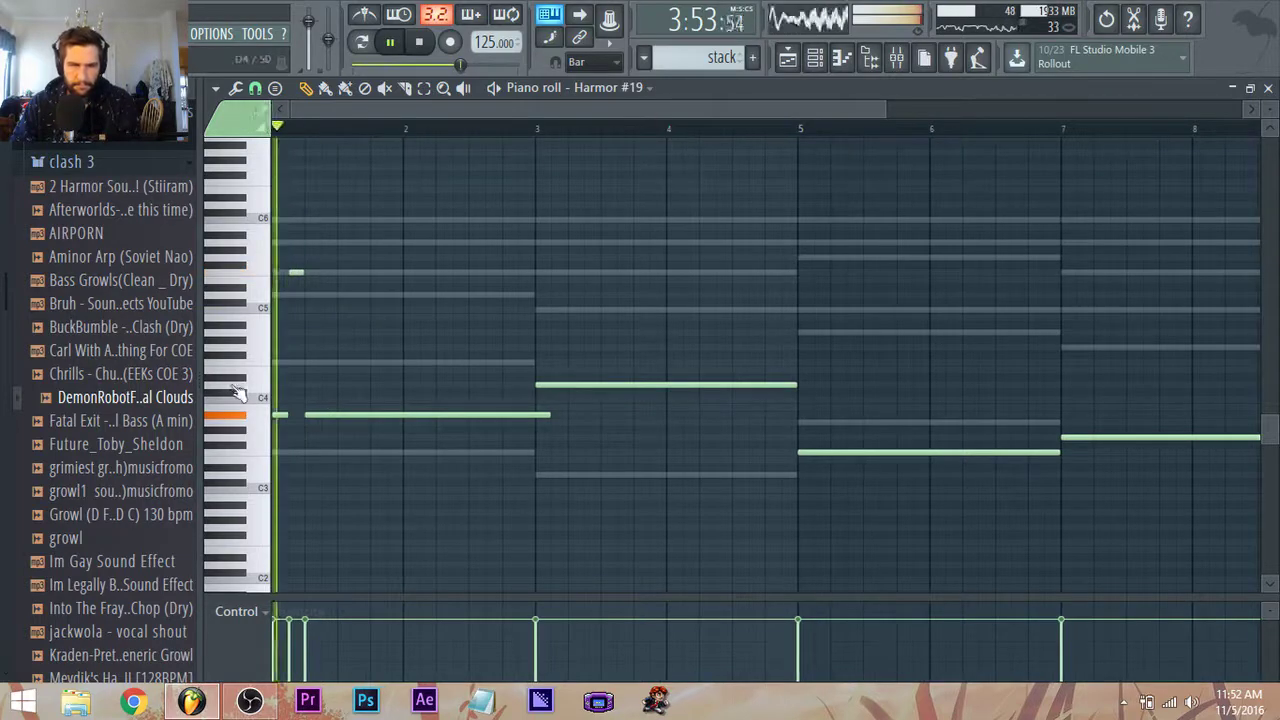
right_click(538, 418)
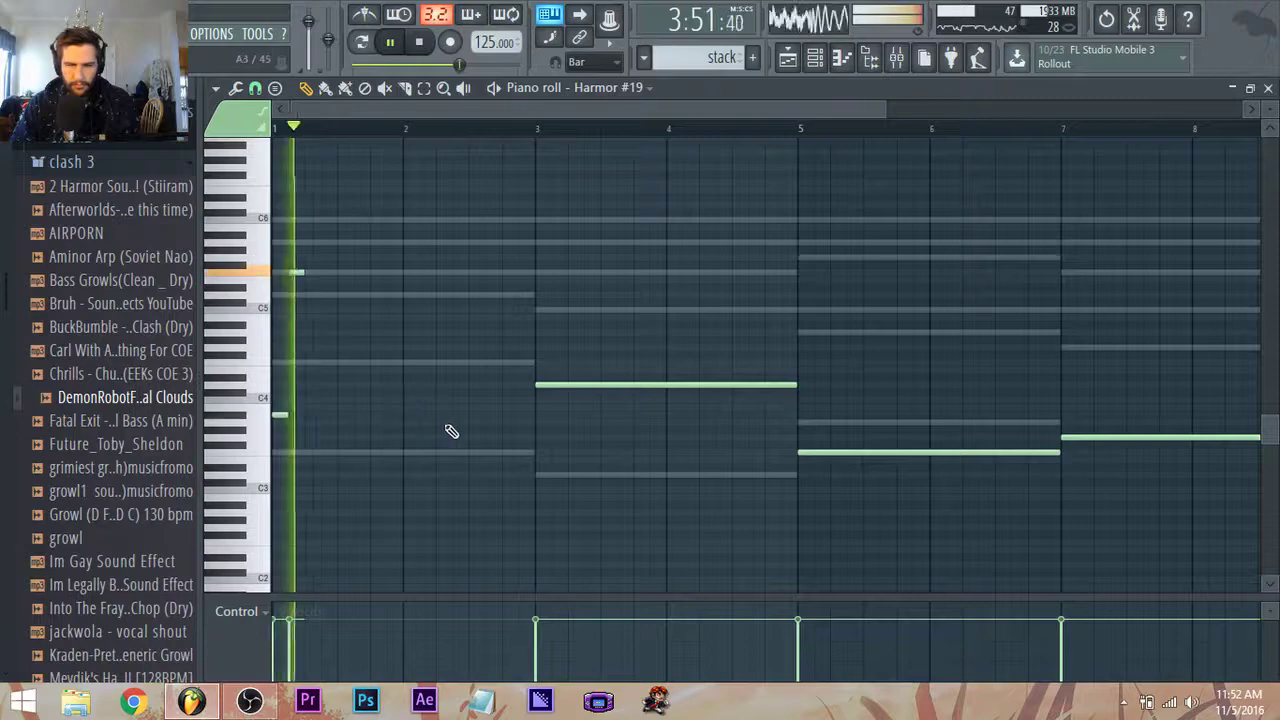
key(space)
mouse_move(332, 421)
mouse_down()
mouse_move(255, 268)
mouse_move(404, 400)
mouse_up()
Audition the bass line from bars 3, 5 and 7 and from the start of the pattern.
click(540, 133)
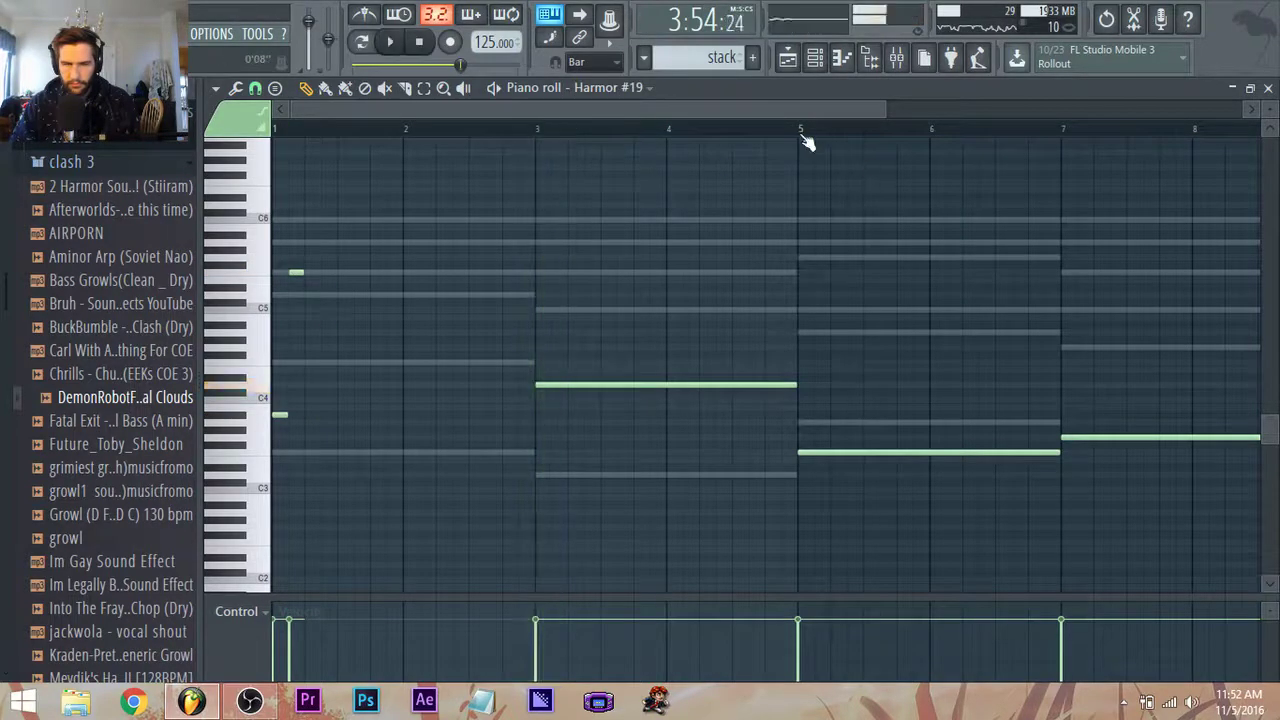
click(806, 133)
key(space)
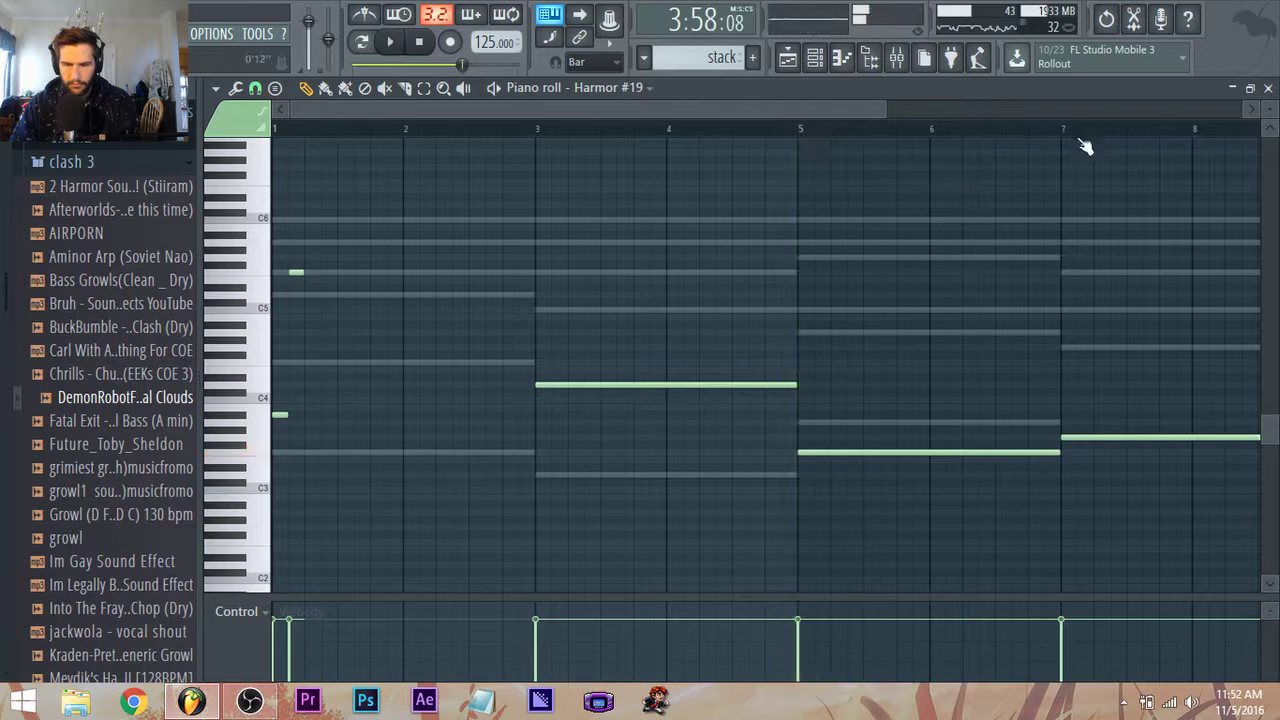
key(space)
key(space)
key(space)
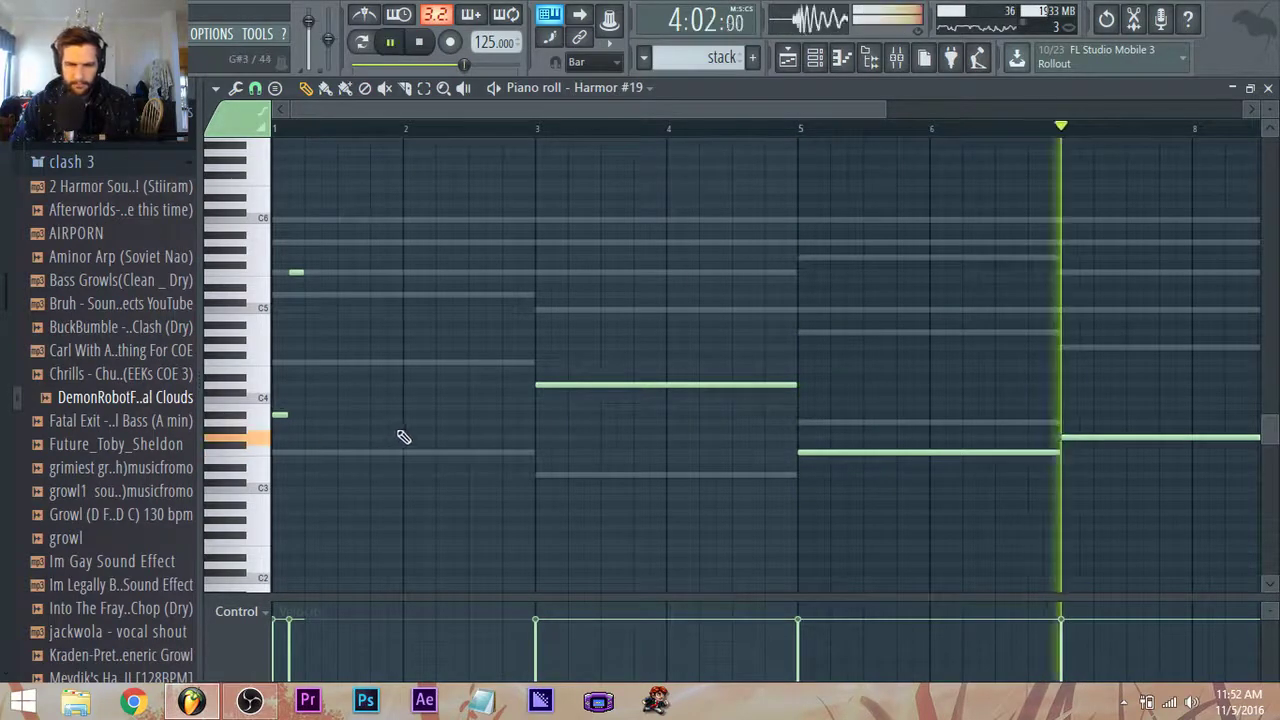
key(space)
click(346, 135)
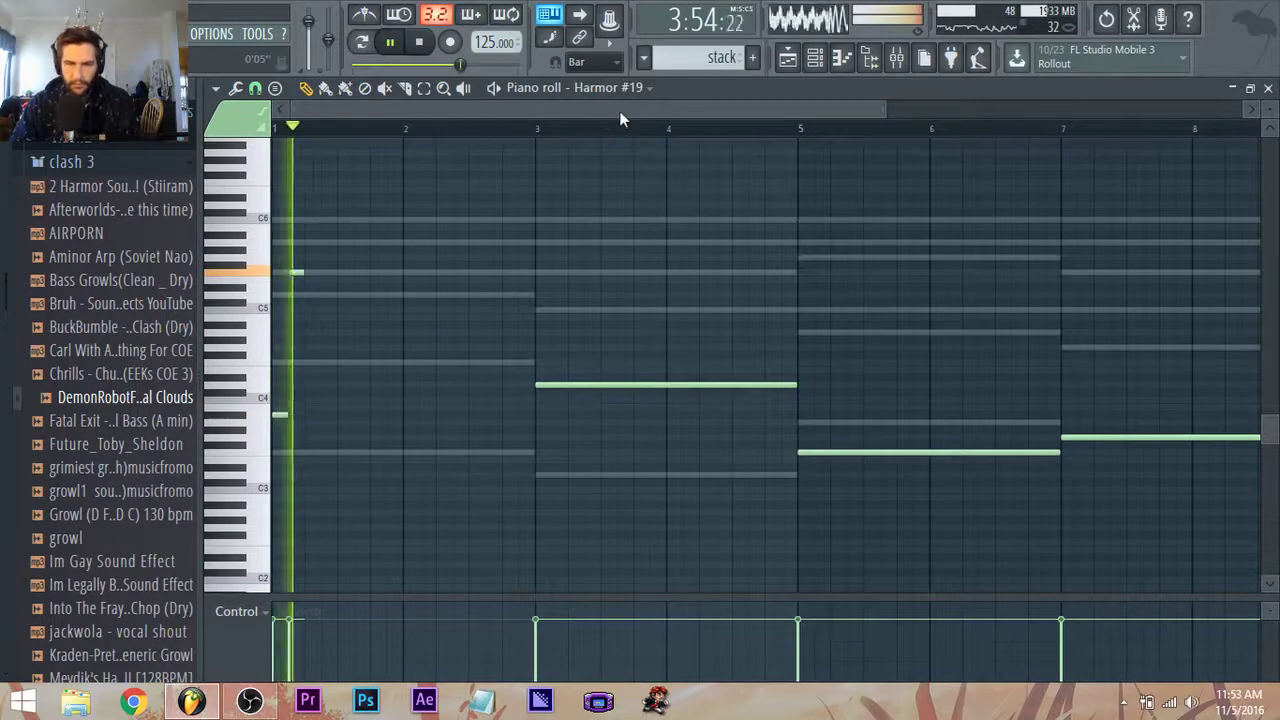
drag(620, 112, 627, 116)
key(space)
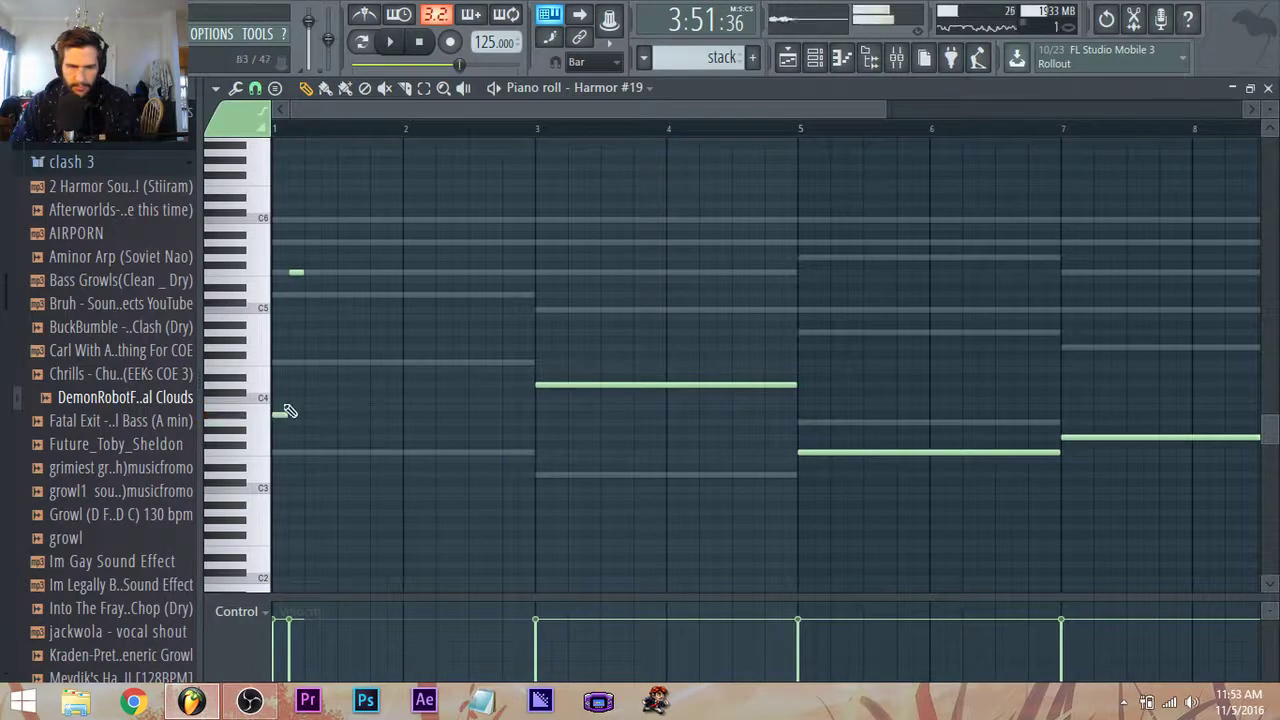
Move the short high note down to A#4, an octave above the opening bass note, and audition it.
key(space)
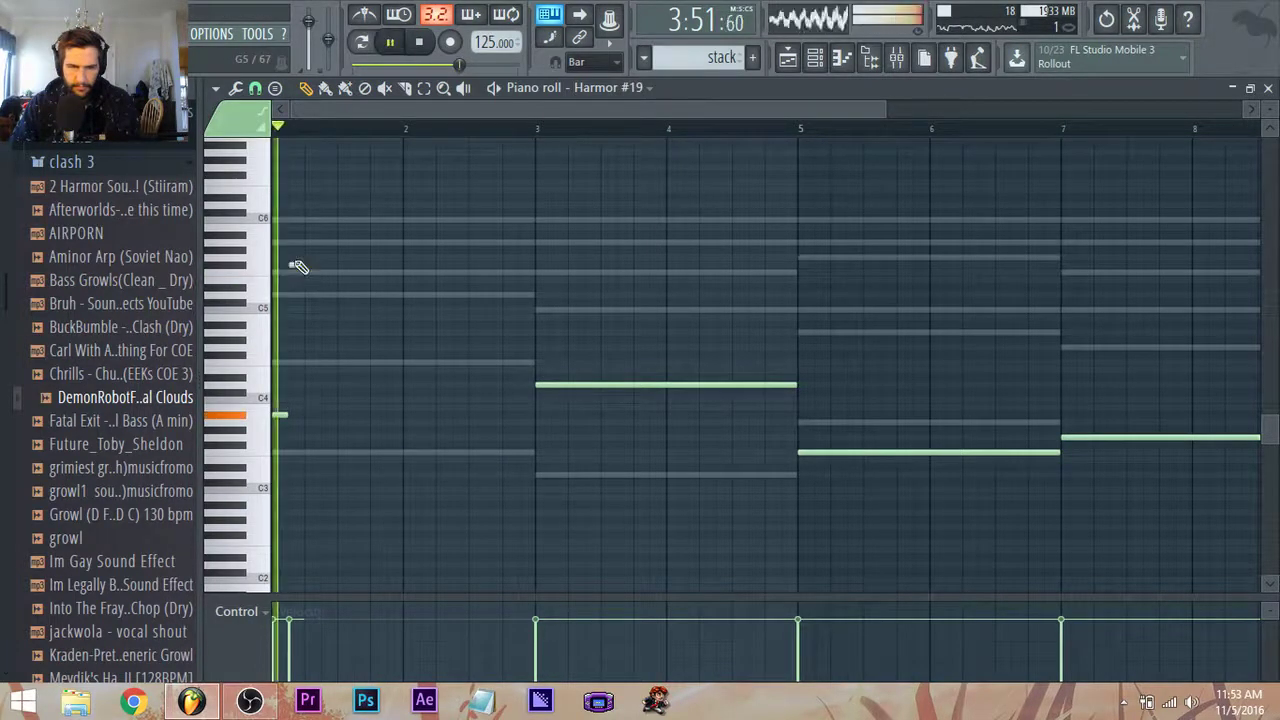
key(space)
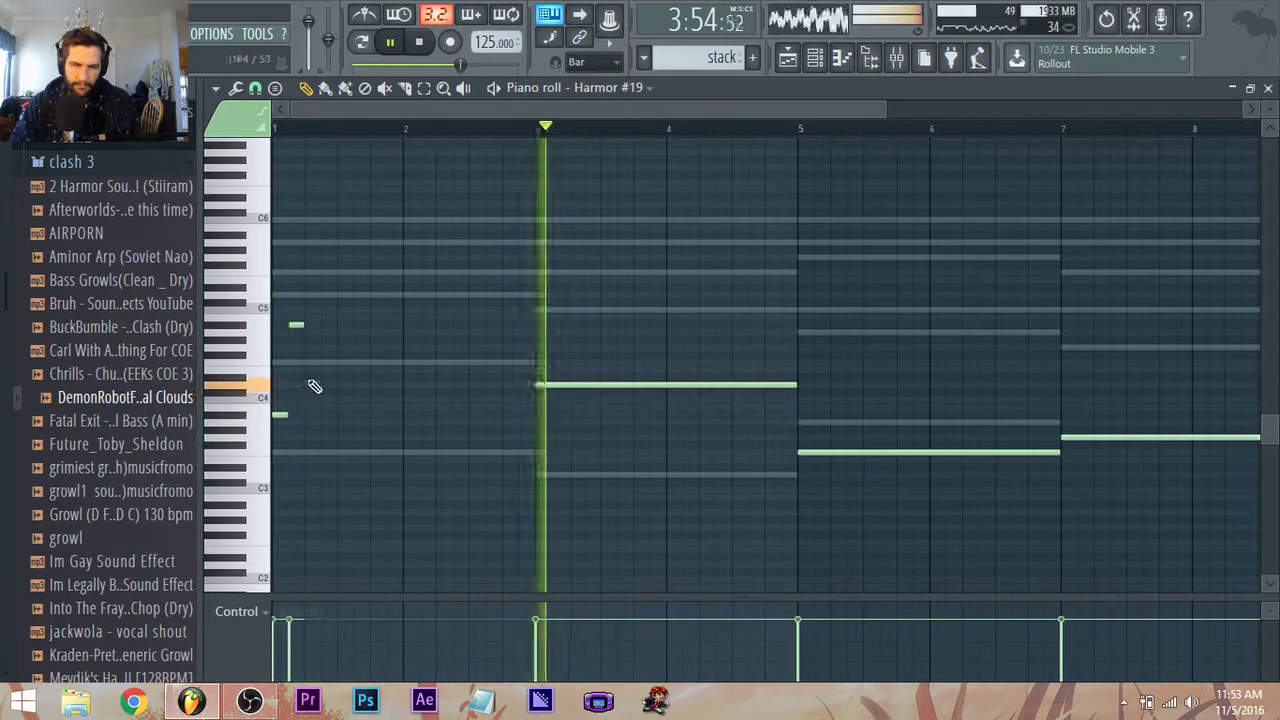
key(space)
Replace the long note at bar 3 with a copy of the short octave pair at D4 and D5.
drag(400, 492, 202, 254)
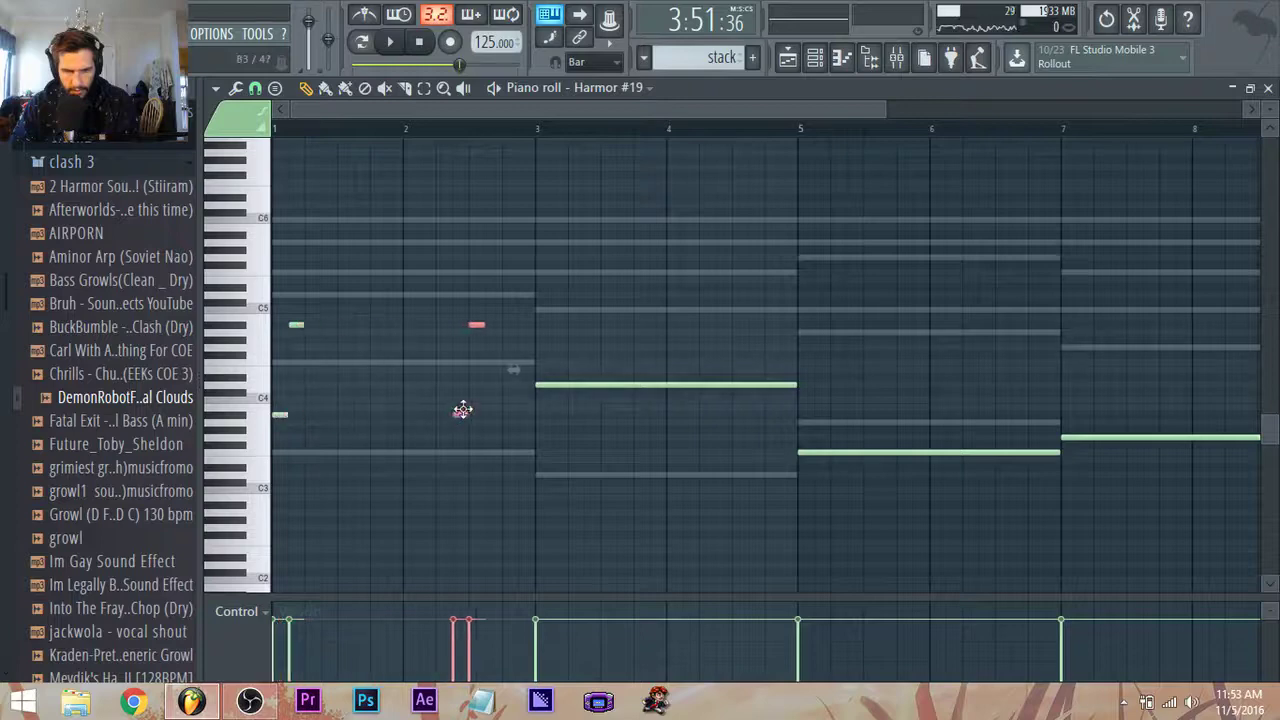
right_click(592, 384)
drag(570, 414, 522, 286)
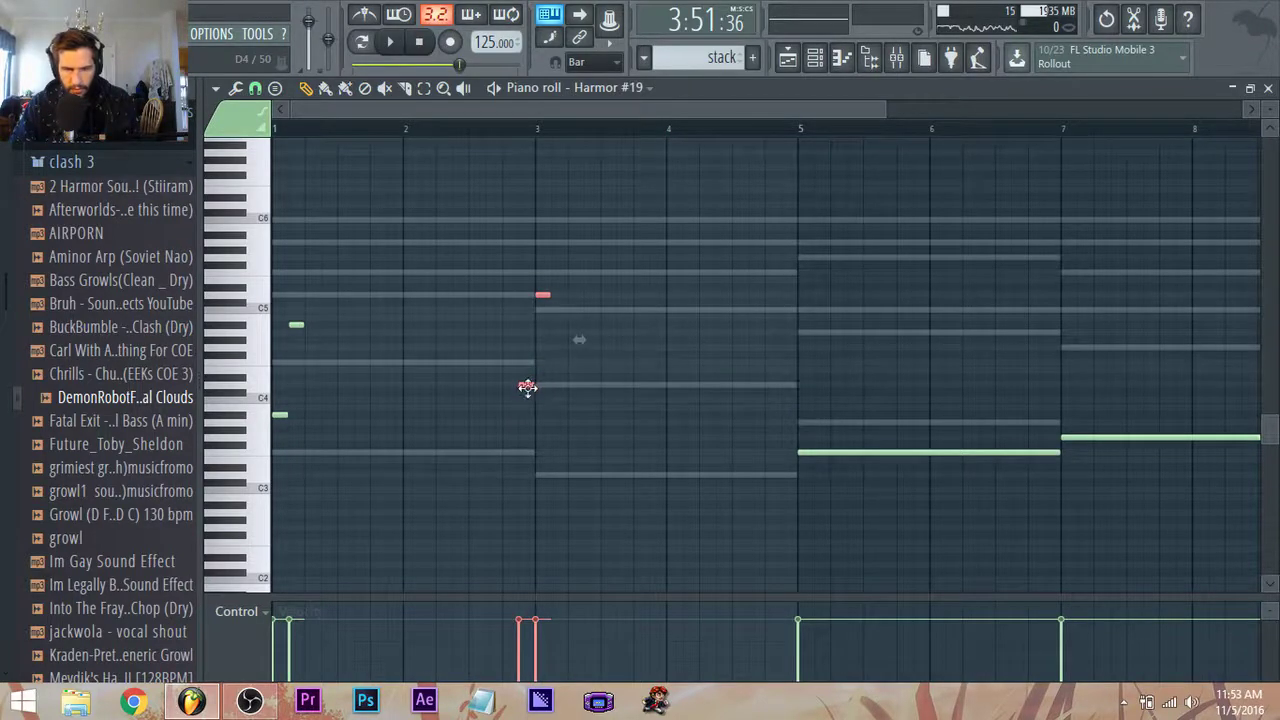
scroll(604, 418, down, 2)
key(space)
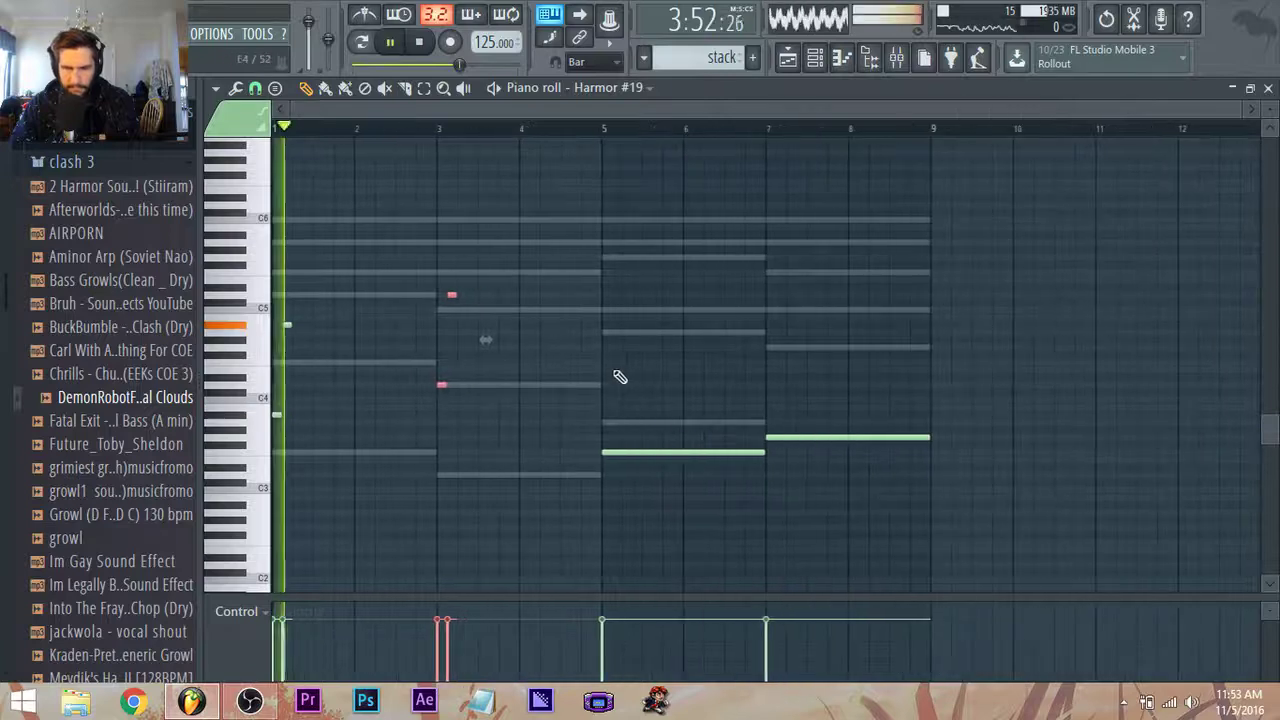
Replace the long note at bar 5 with a copy of the short octave pair at G3 and G4.
ctrl+click(754, 465)
scroll(750, 470, up, 1)
key(space)
right_click(665, 450)
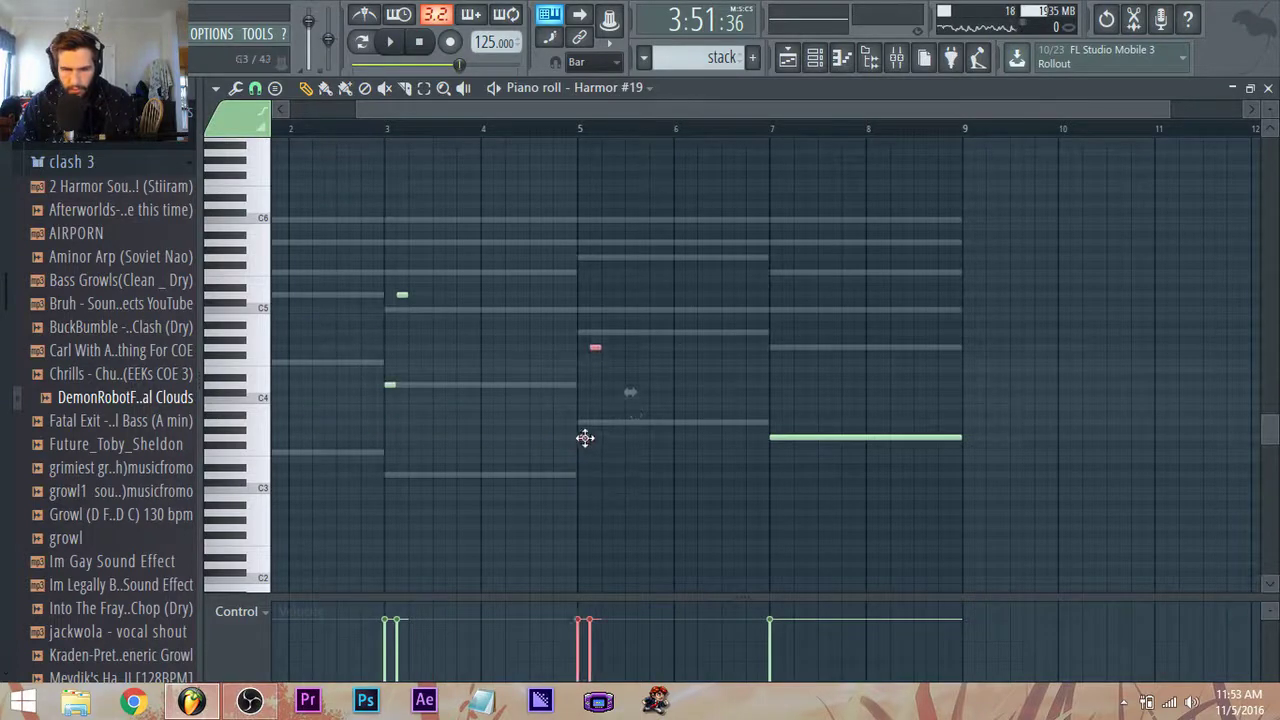
key(space)
scroll(583, 436, up, 2)
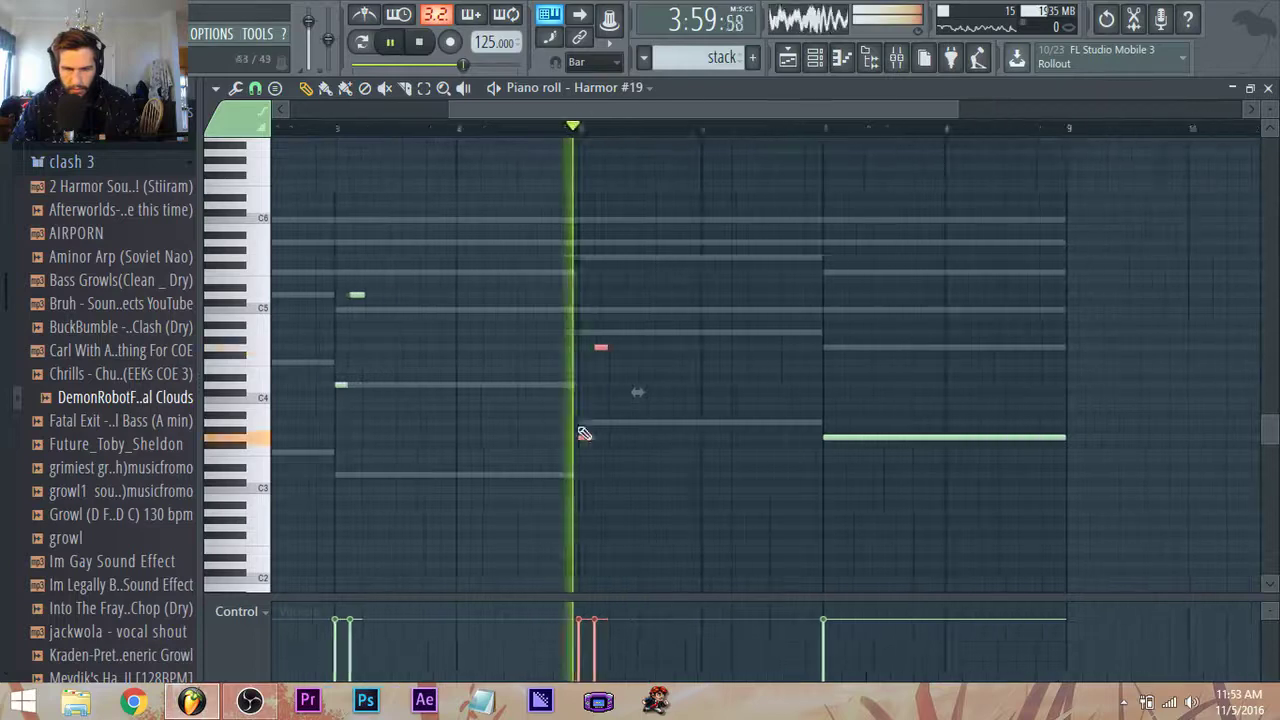
key(space)
Lower the bar 5 note pair to F3 and F4 and audition it.
drag(589, 439, 590, 455)
key(space)
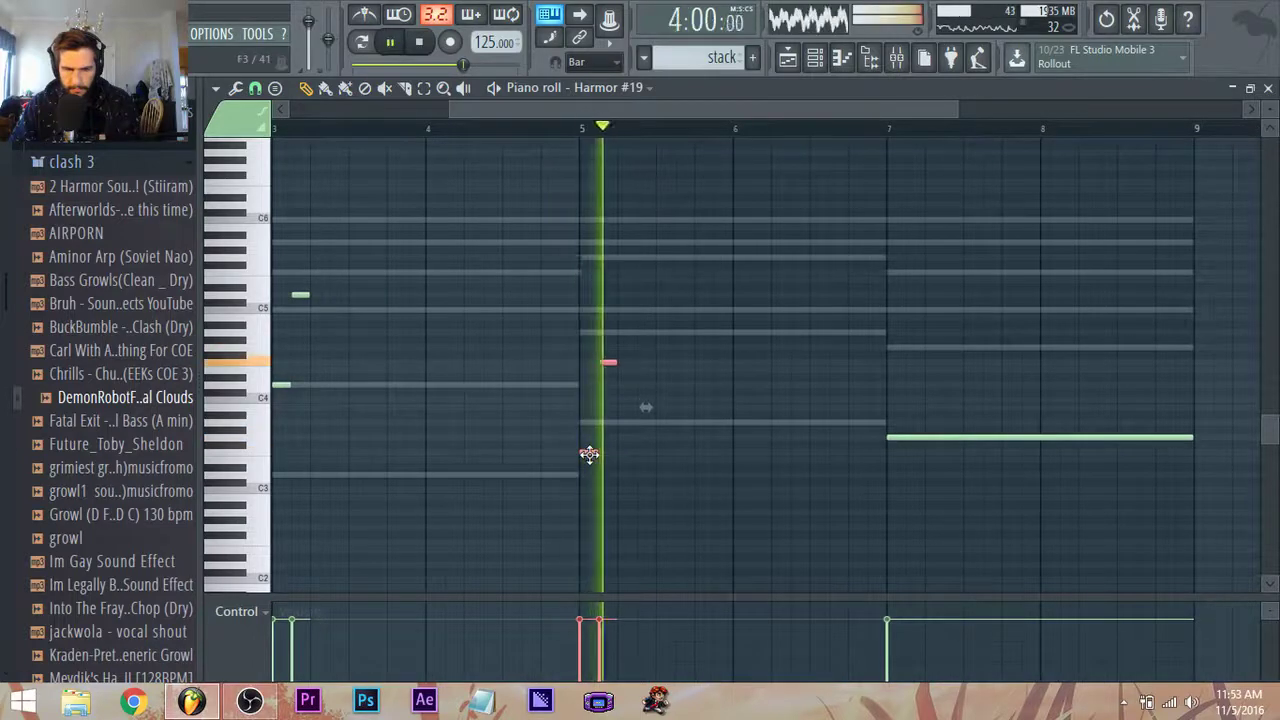
key(space)
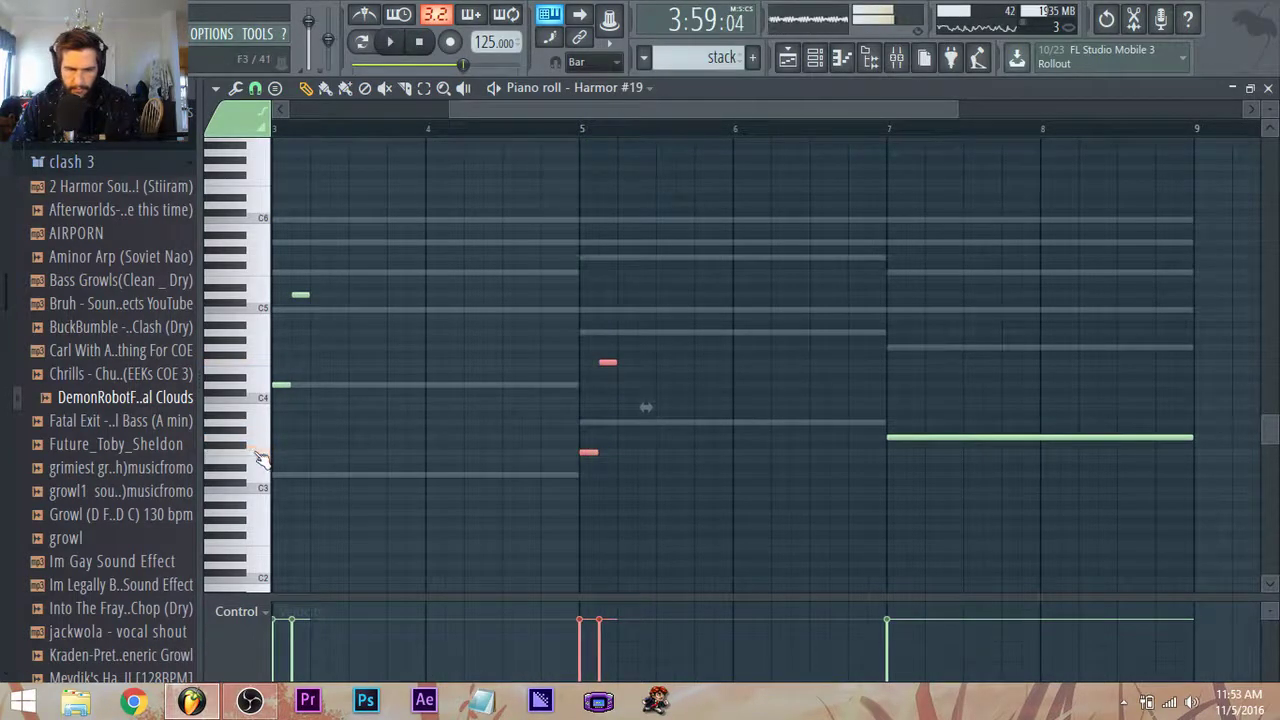
Replace the long note at bar 7 with a copy of the octave pair at G3 and G4, and play it back.
scroll(580, 486, down, 2)
scroll(757, 457, down, 2)
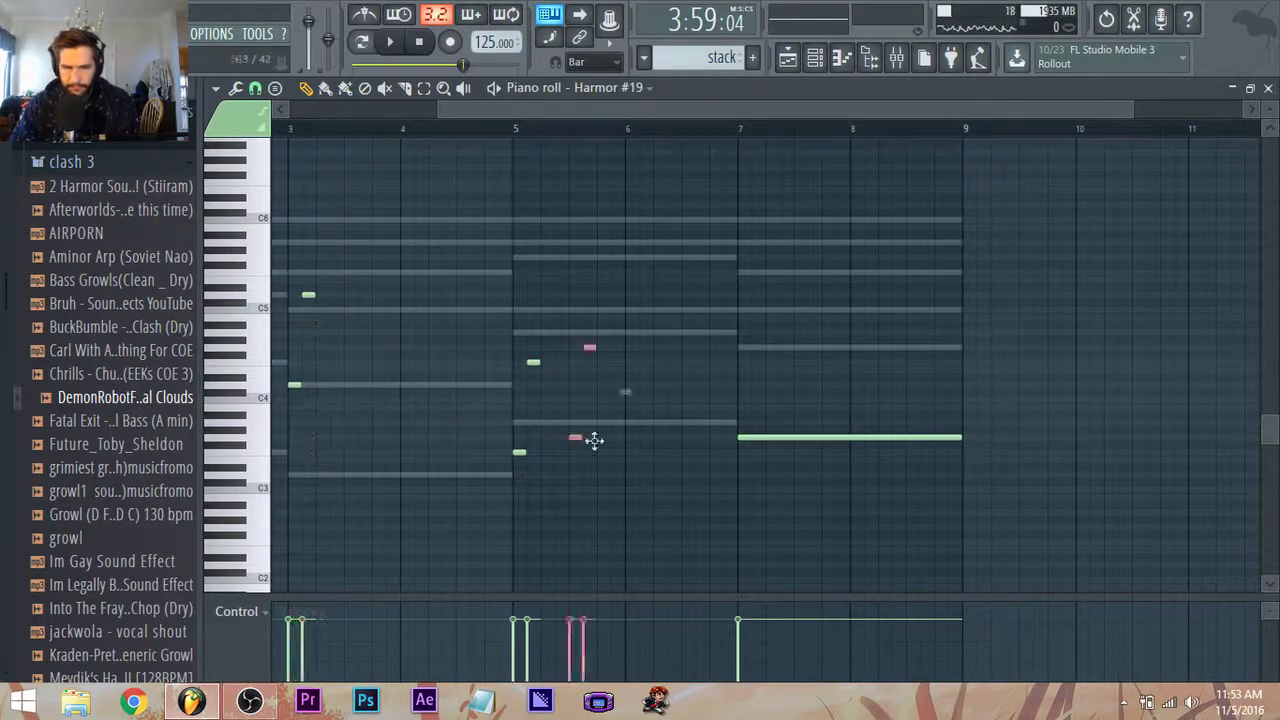
right_click(762, 437)
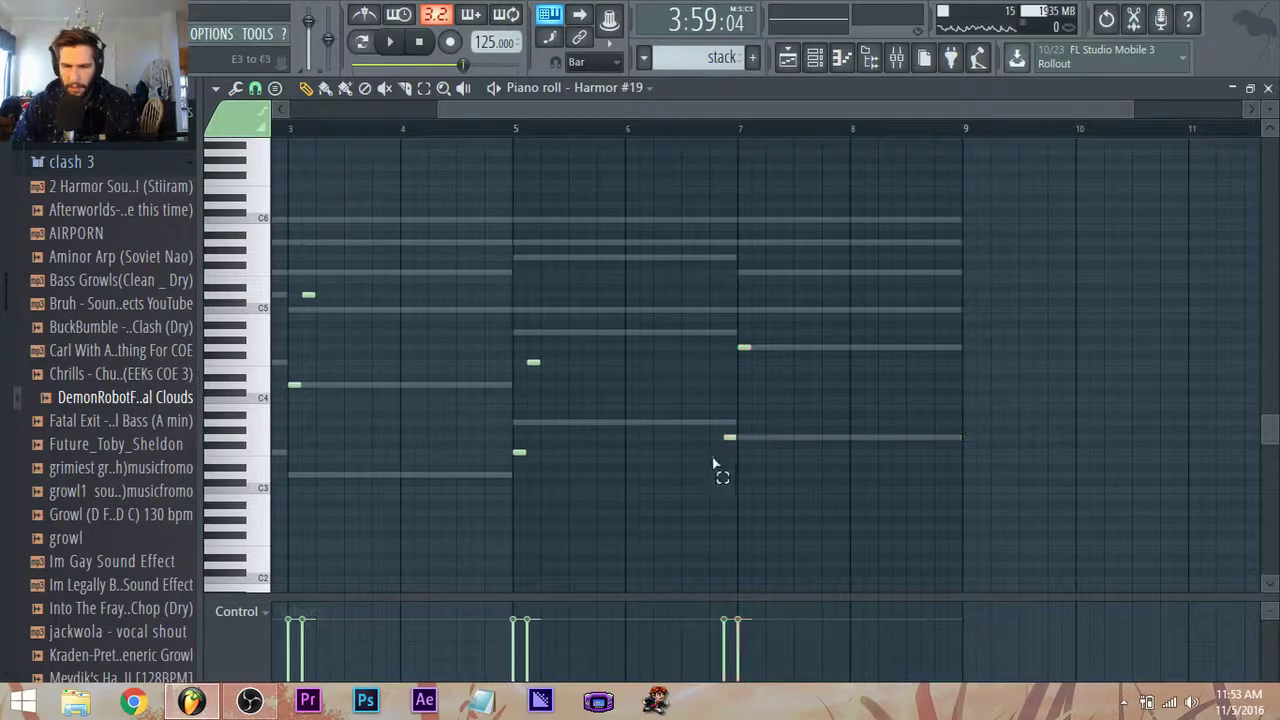
click(738, 436)
key(space)
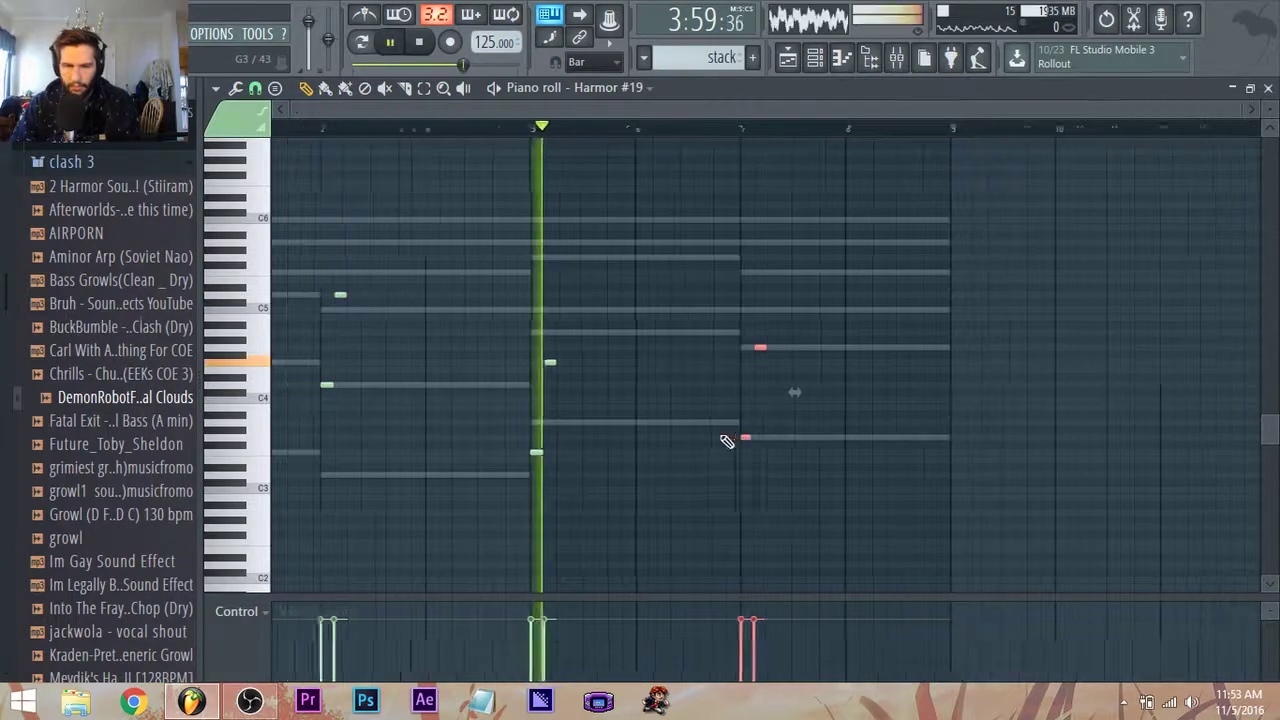
scroll(709, 429, down, 2)
Check the playlist arrangement and the Harmor #12 chords during playback, and return to the Harmor #19 piano roll.
click(795, 62)
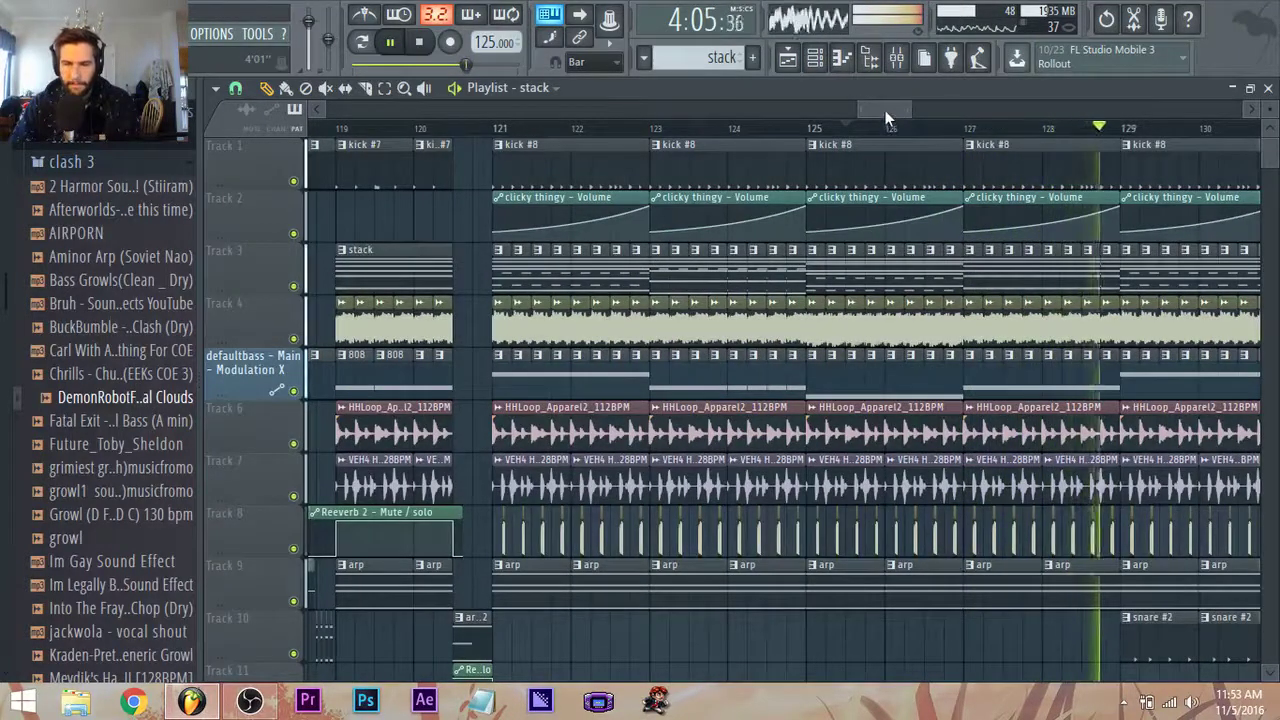
double_click(971, 263)
scroll(853, 439, up, 1)
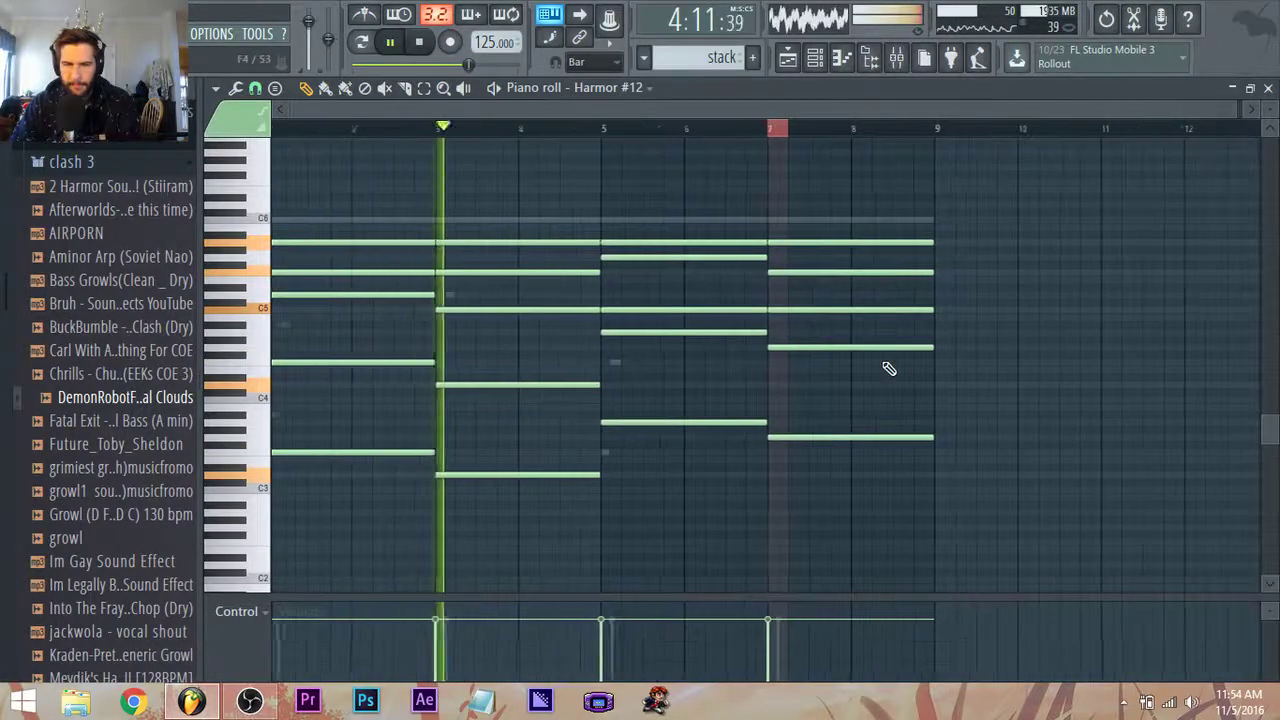
scroll(889, 366, down, 2)
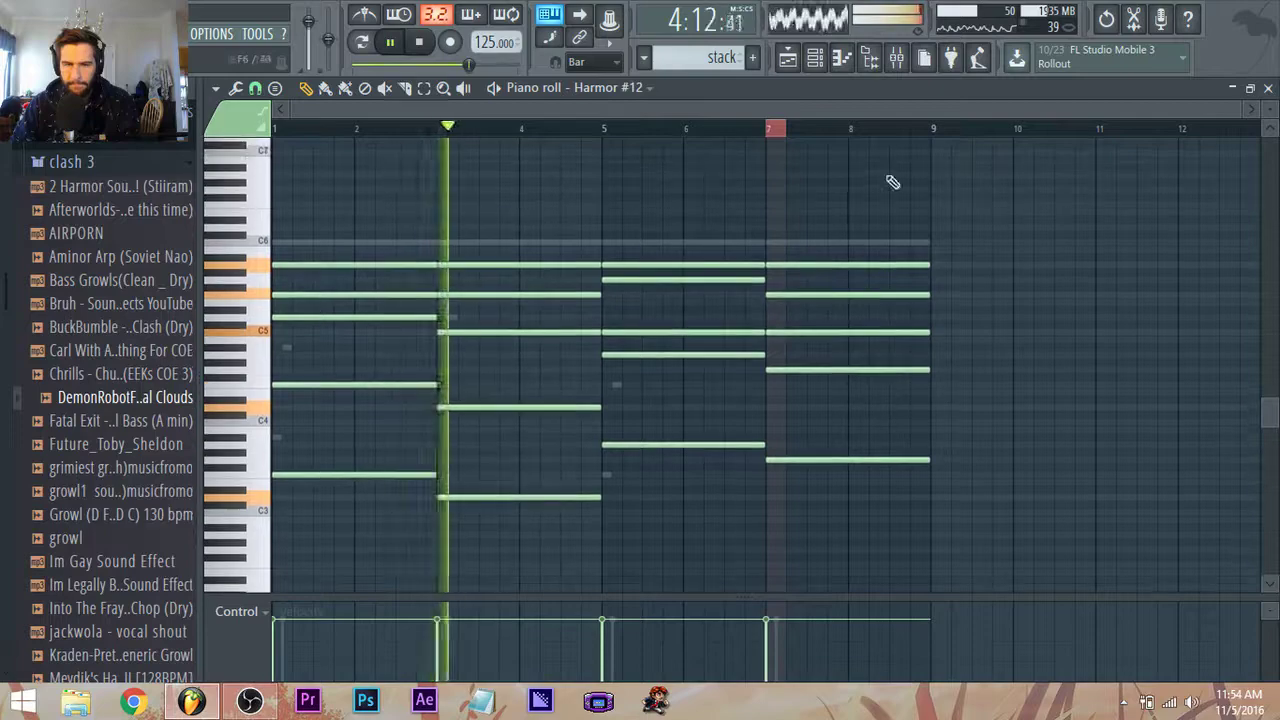
click(815, 58)
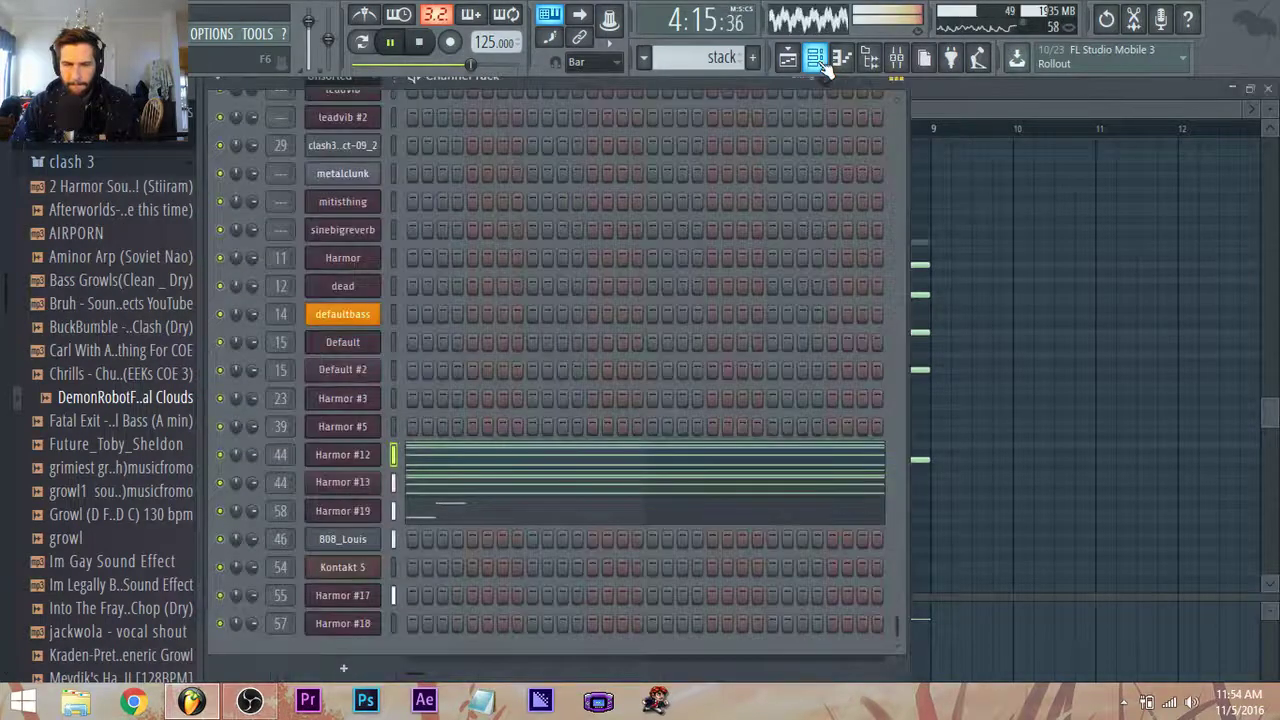
click(685, 510)
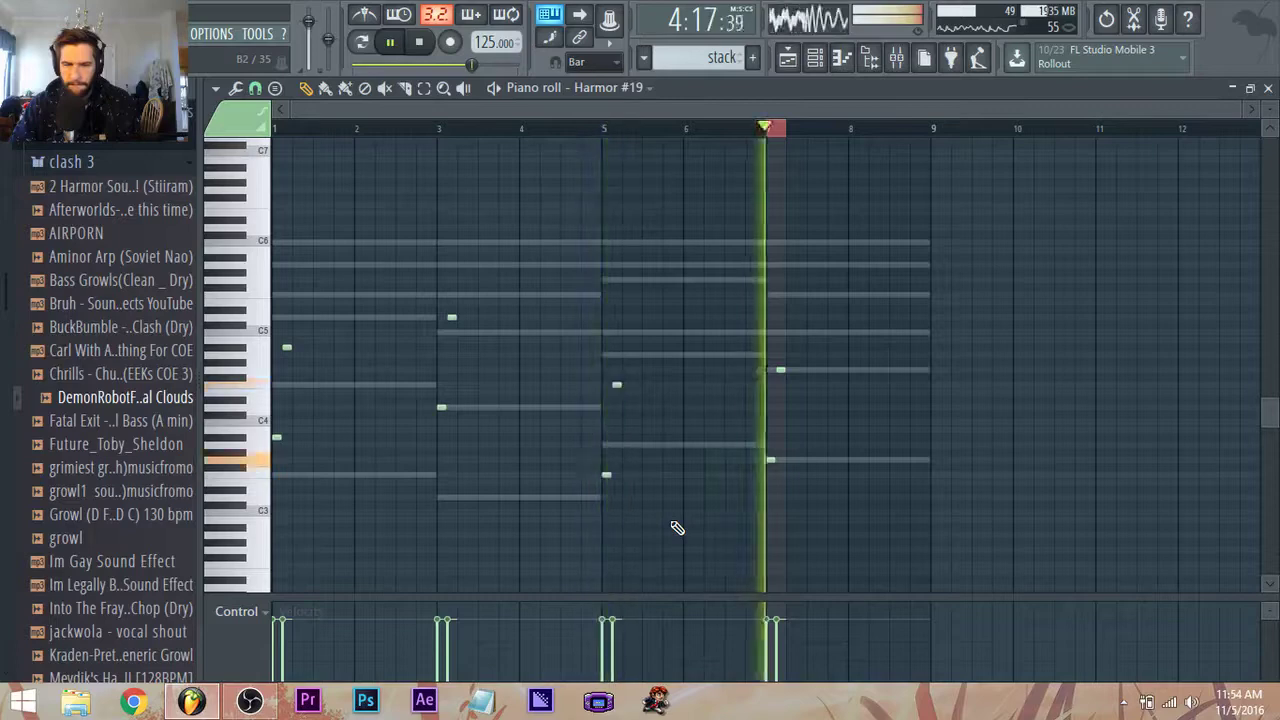
Show the mixer with the Harmor #19 track's effects and stop playback.
click(897, 60)
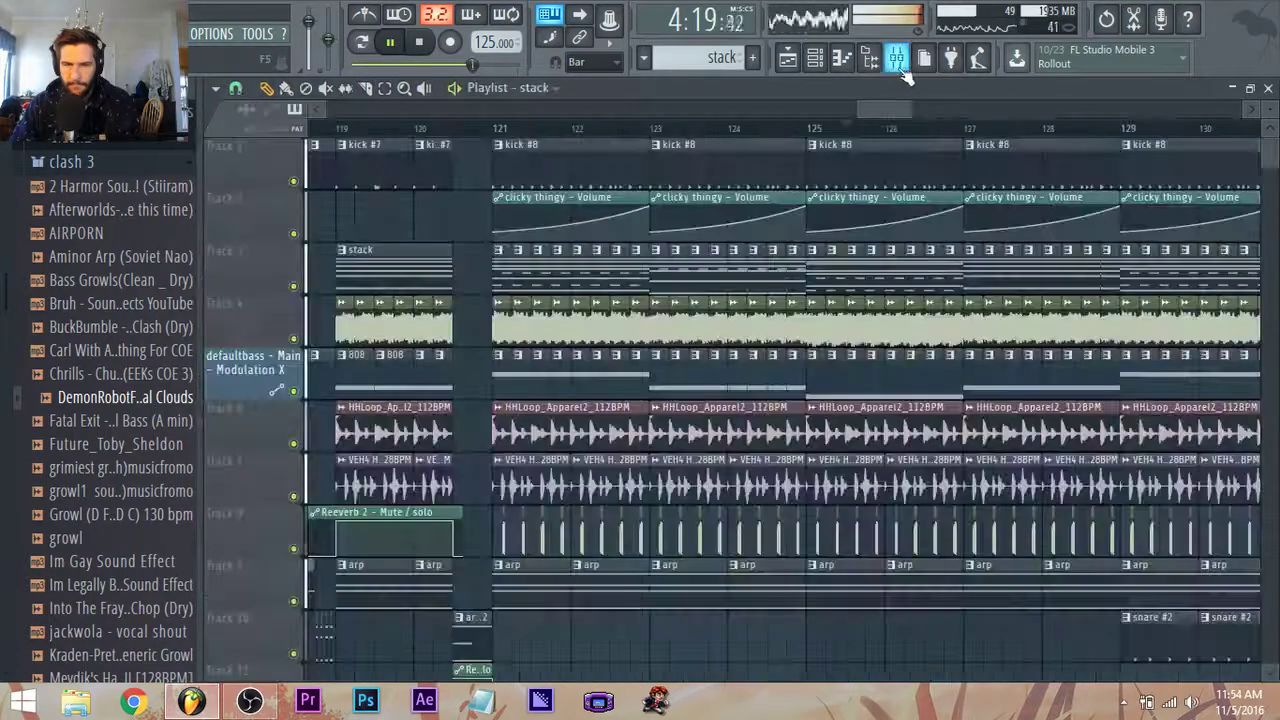
click(899, 64)
key(space)
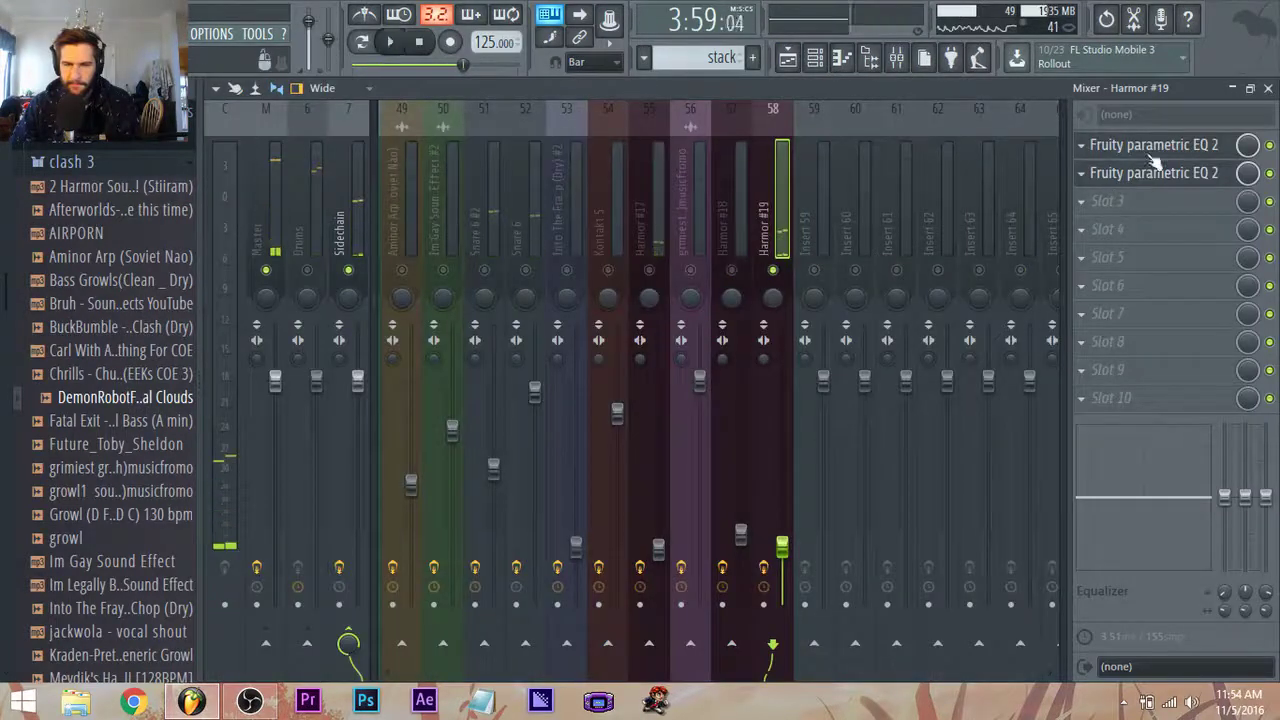
Play the soloed Harmor #19 and, in its first parametric EQ, boost band 5 and extend the high-frequency cutoff upward.
key(space)
click(1145, 172)
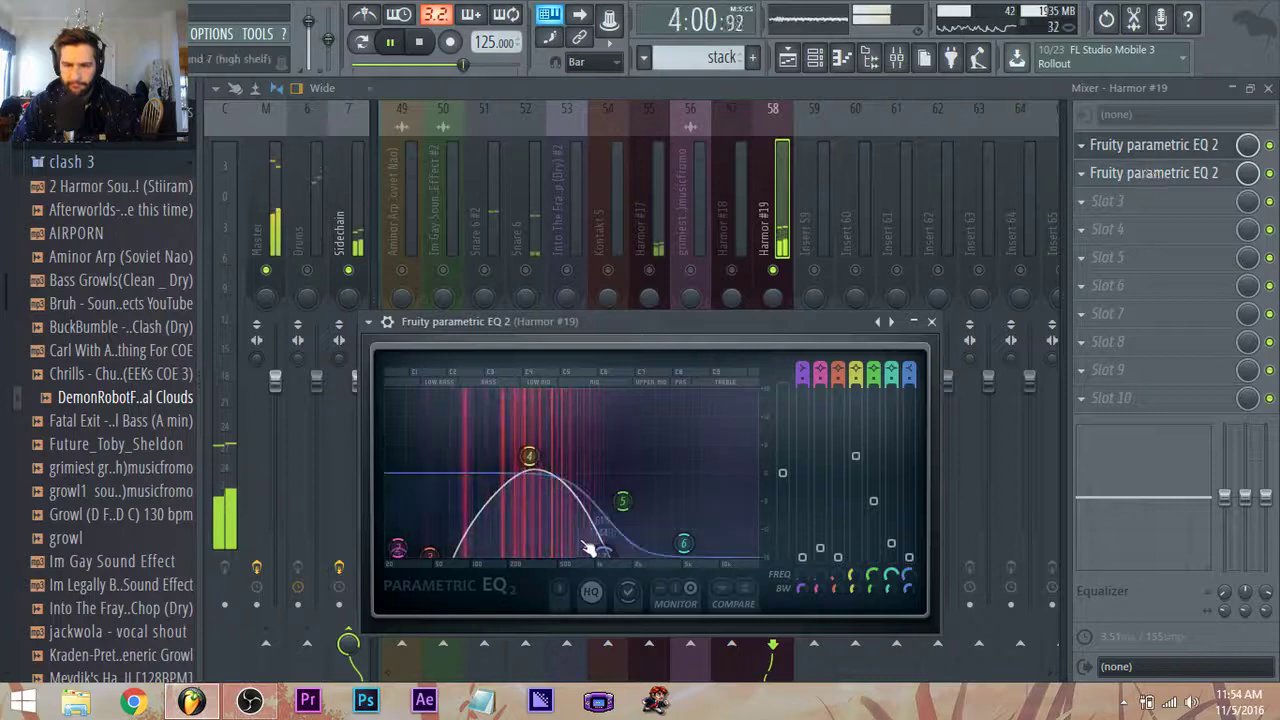
drag(622, 500, 628, 440)
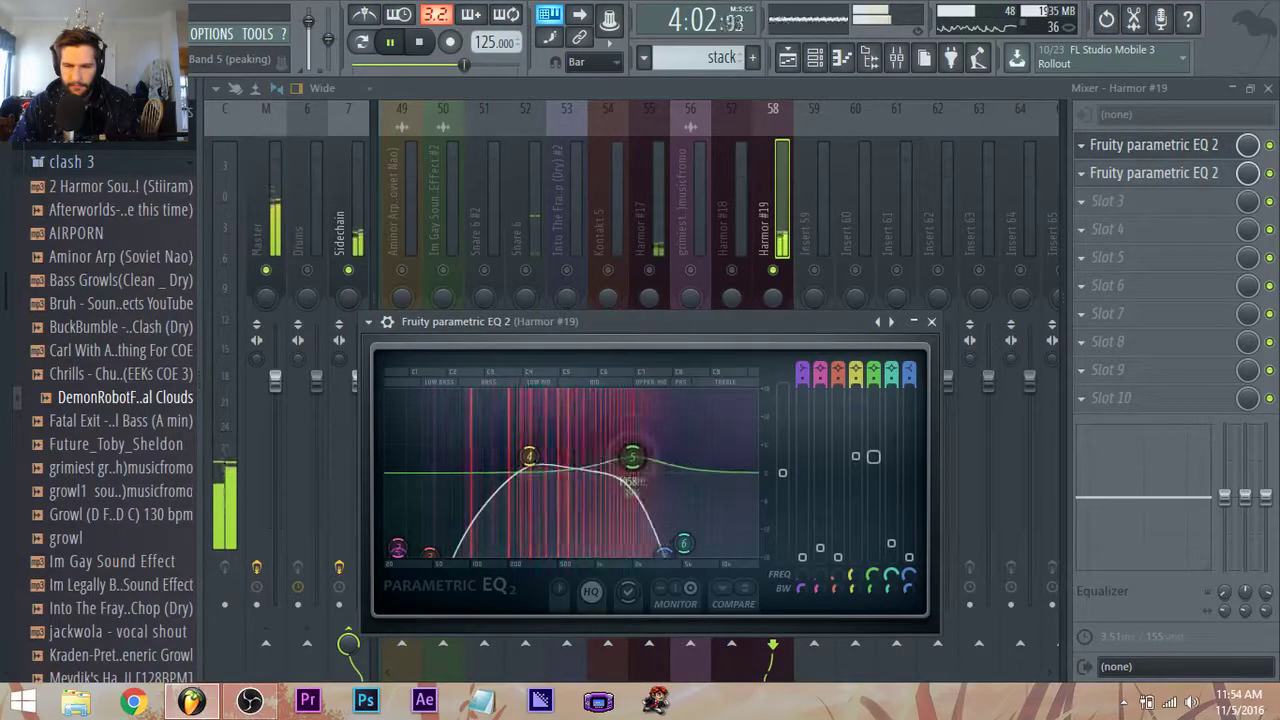
drag(529, 456, 526, 460)
click(1196, 151)
click(1196, 151)
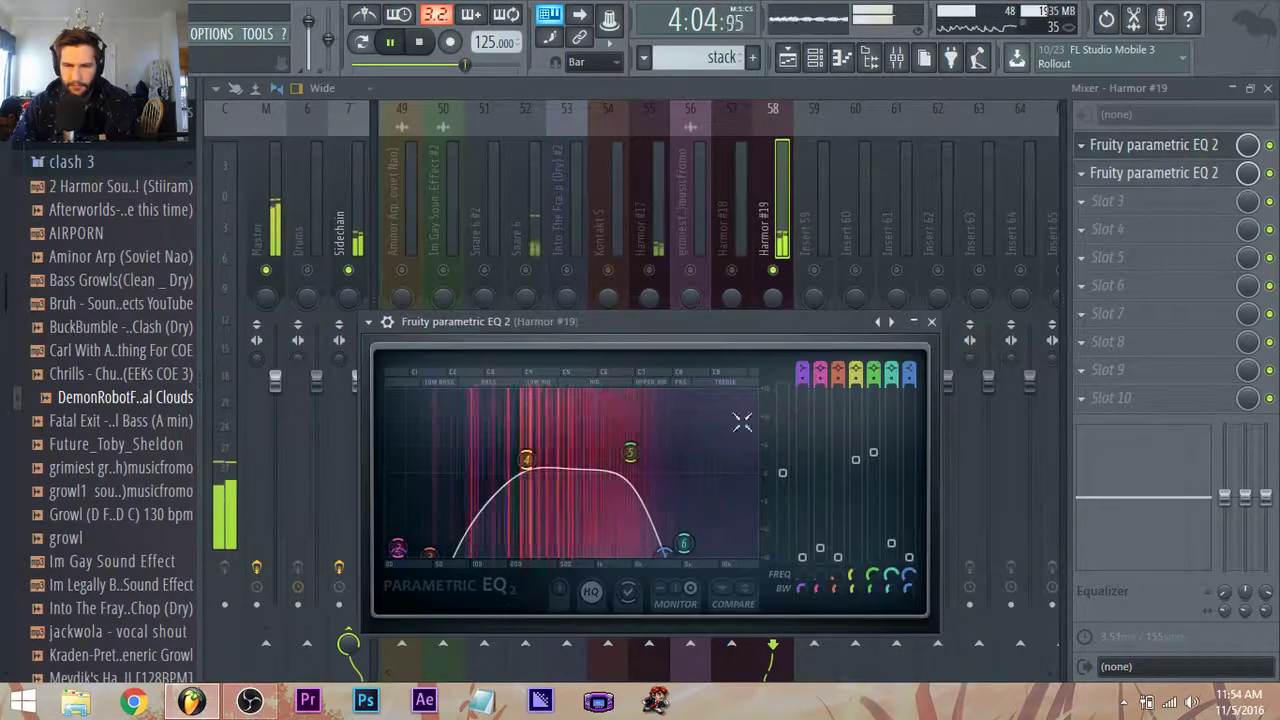
Boost band 4 at about 74 Hz, shift band 3 lower and raise band 5 slightly to open up the lows and highs.
mouse_move(631, 452)
mouse_down()
mouse_move(649, 436)
mouse_move(642, 444)
mouse_up()
drag(526, 459, 464, 417)
drag(430, 553, 419, 553)
drag(464, 417, 462, 422)
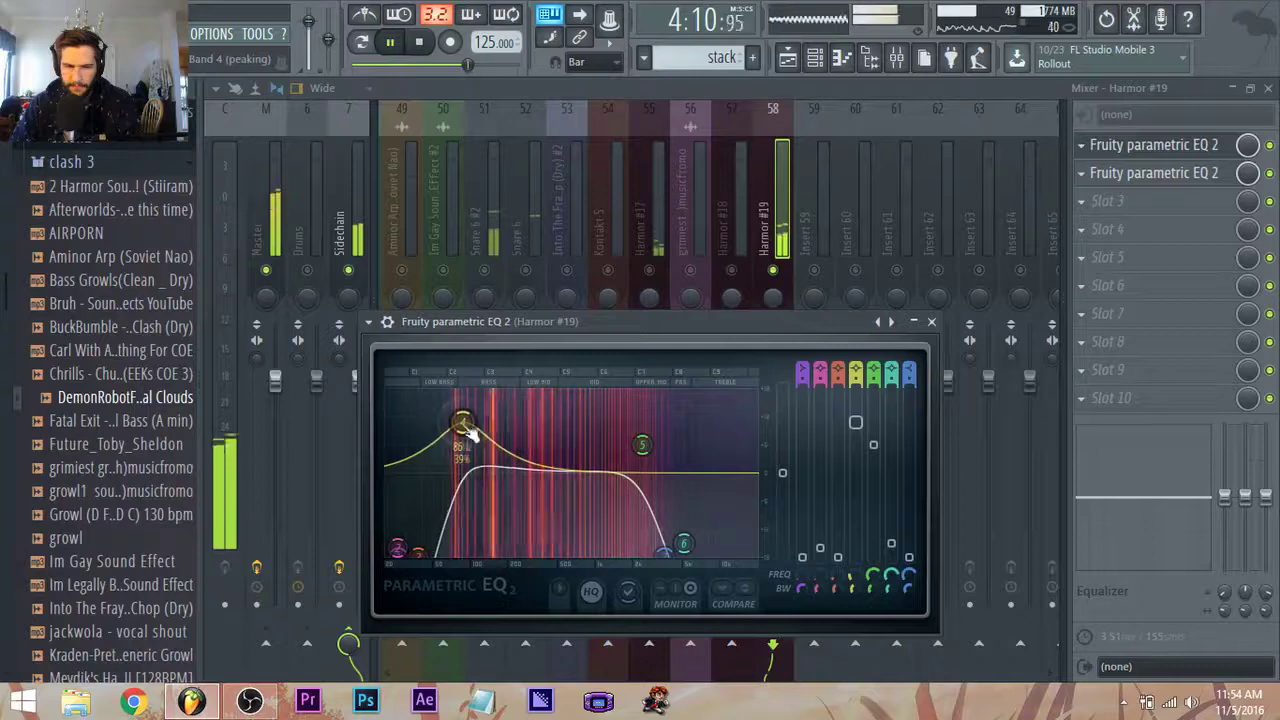
drag(419, 554, 391, 554)
drag(462, 424, 455, 436)
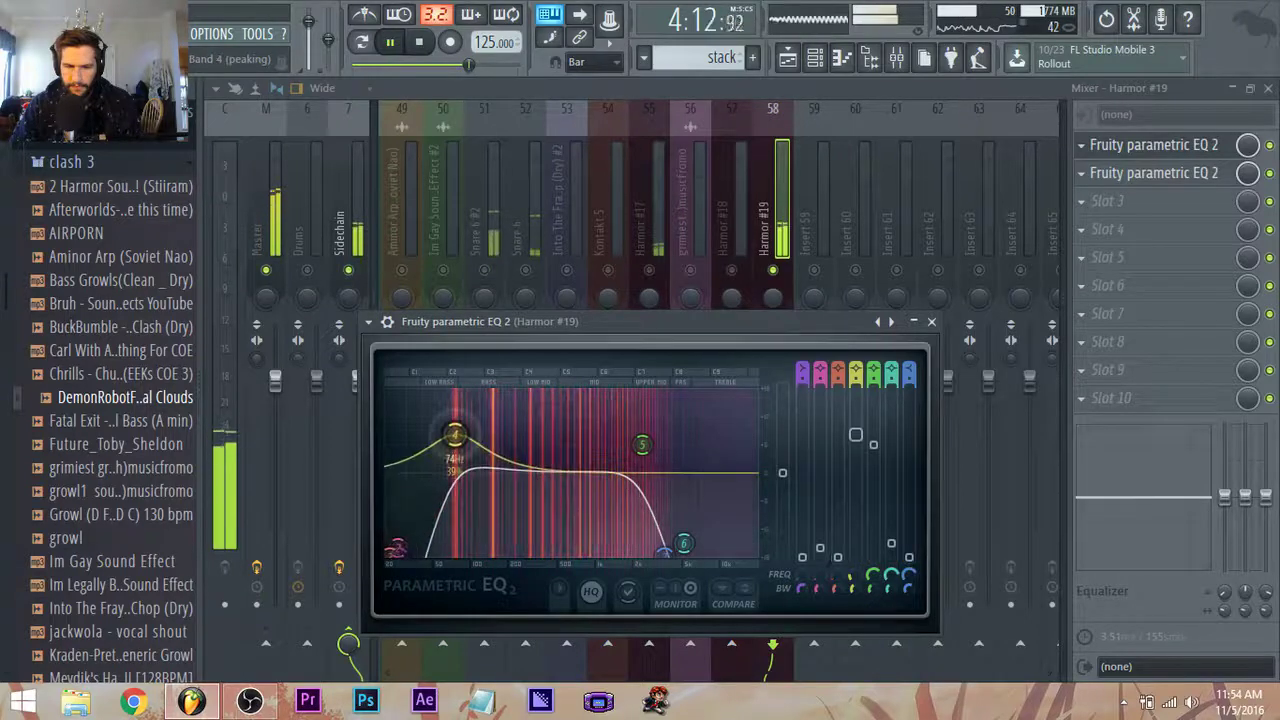
In the second parametric EQ, move bands 1 and 3 to reshape the low end, and unsolo Harmor #19.
click(1148, 178)
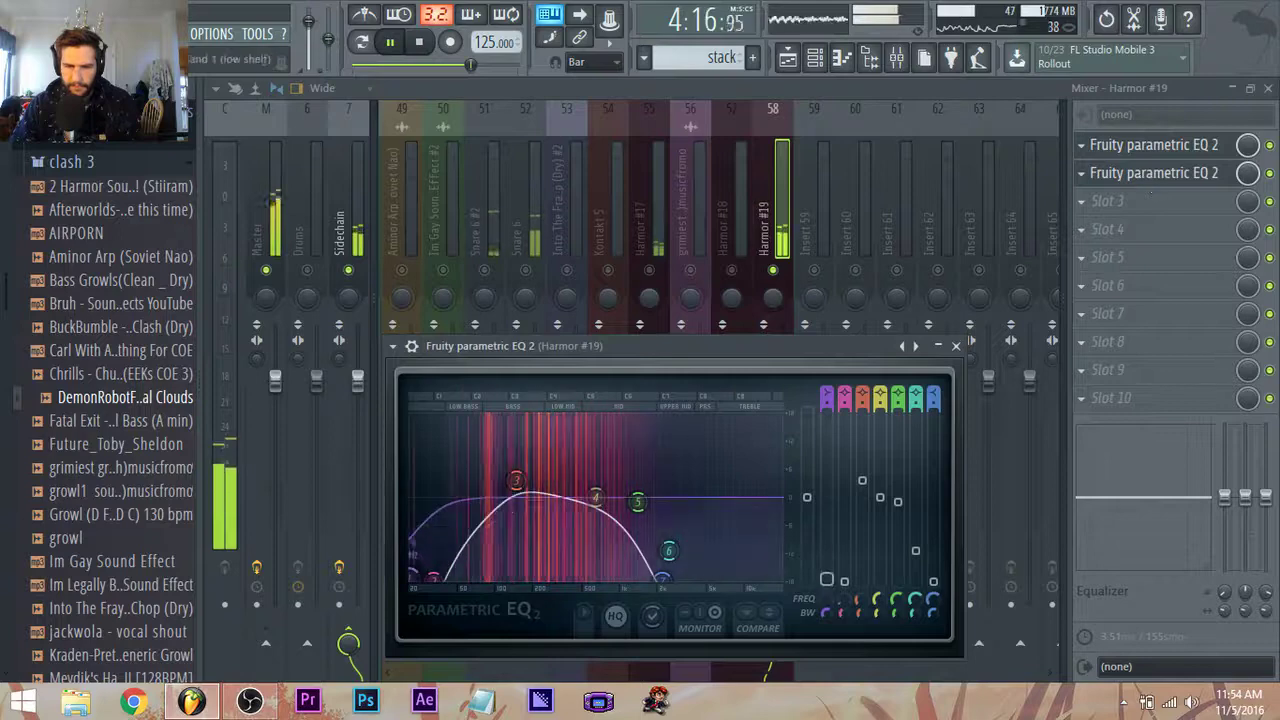
drag(516, 481, 478, 503)
drag(413, 579, 465, 580)
drag(482, 497, 498, 471)
click(783, 280)
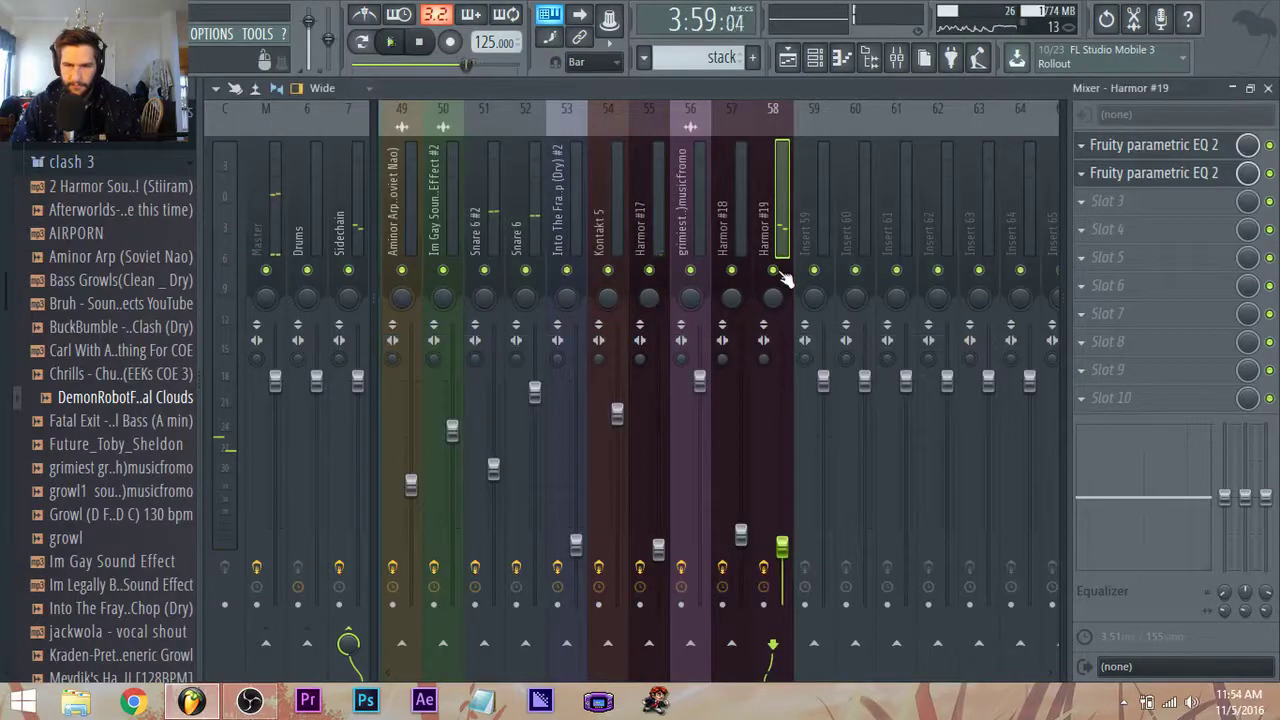
Review the playlist arrangement during full-mix playback and raise the Harmor #19 mixer volume.
click(788, 59)
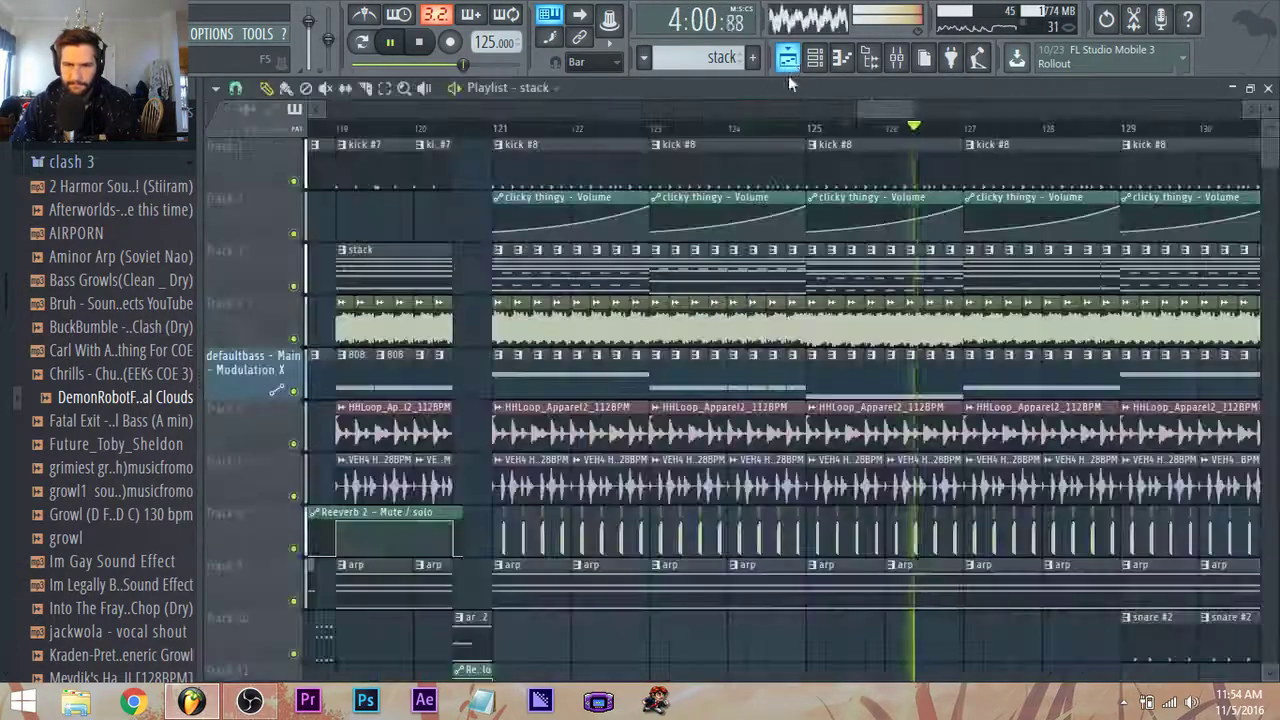
scroll(440, 137, down, 3)
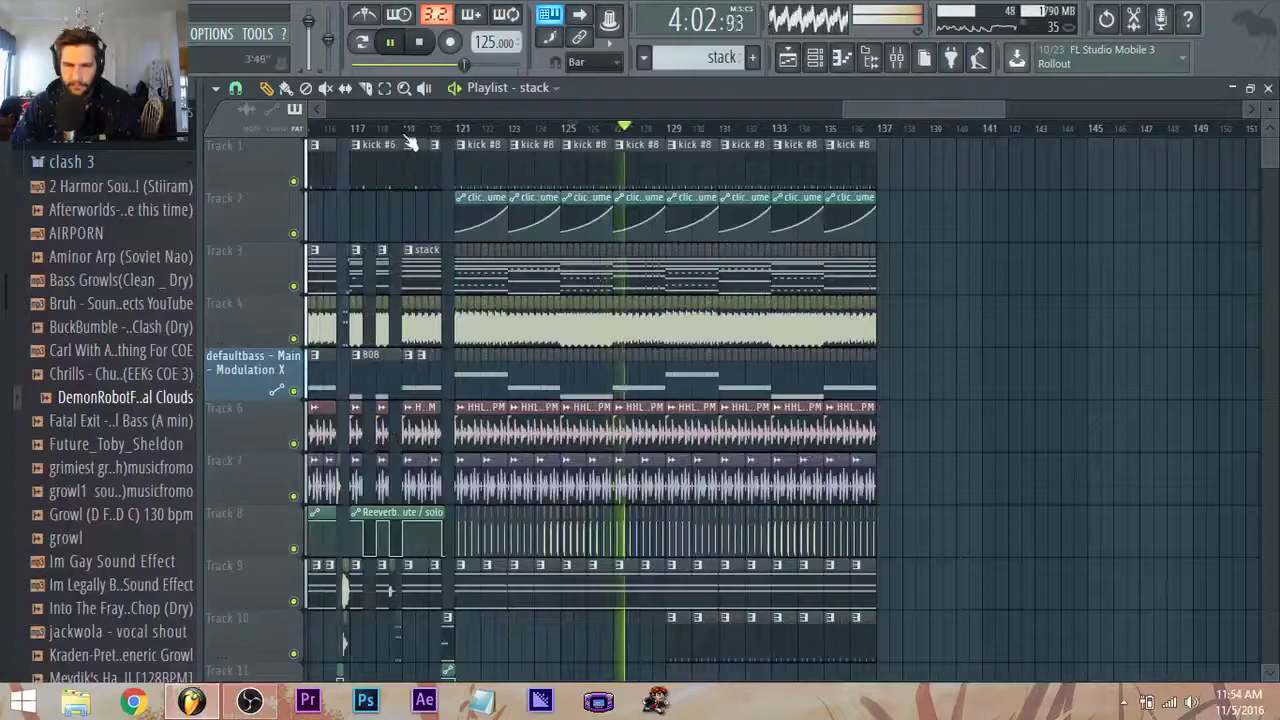
drag(917, 115, 890, 111)
scroll(779, 229, down, 2)
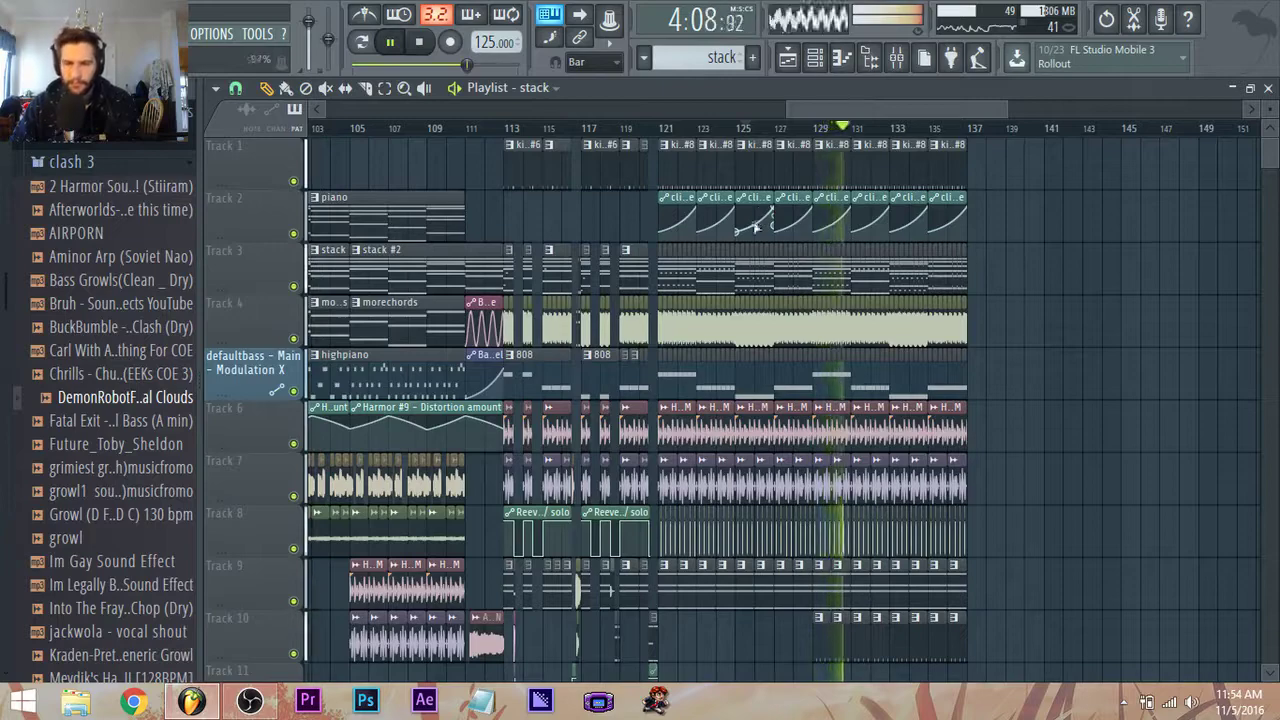
scroll(755, 228, up, 3)
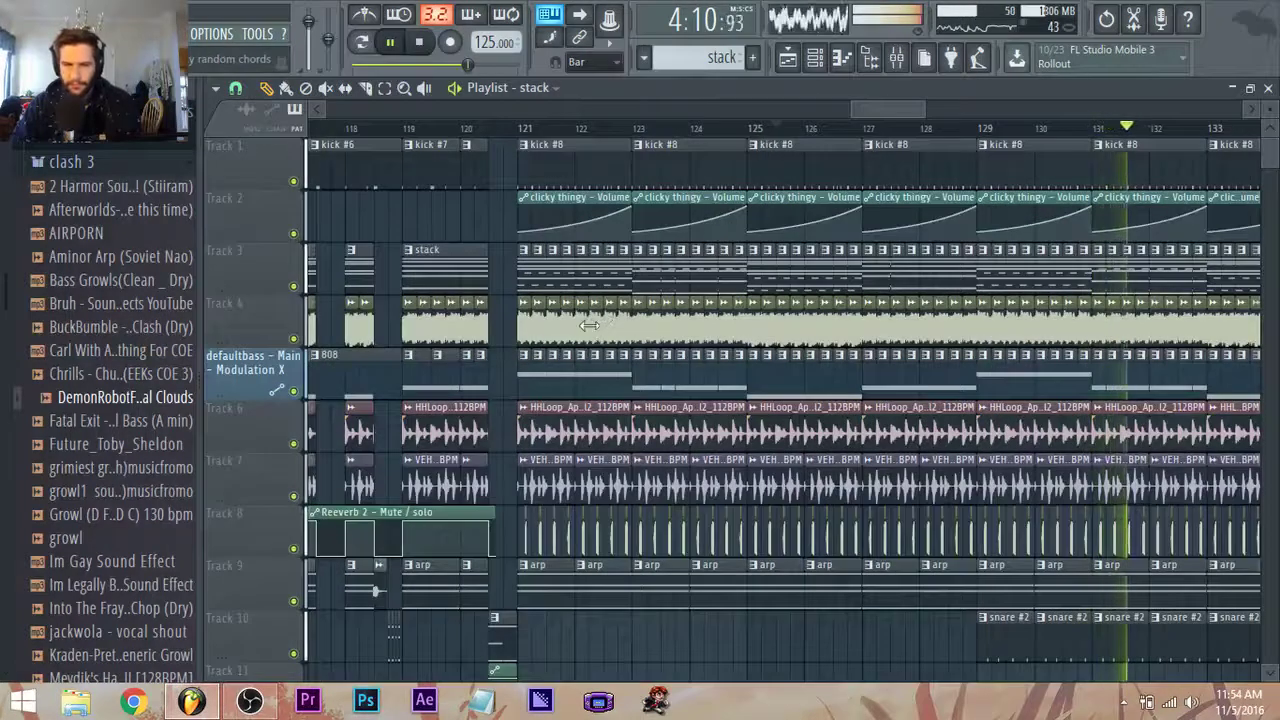
click(897, 58)
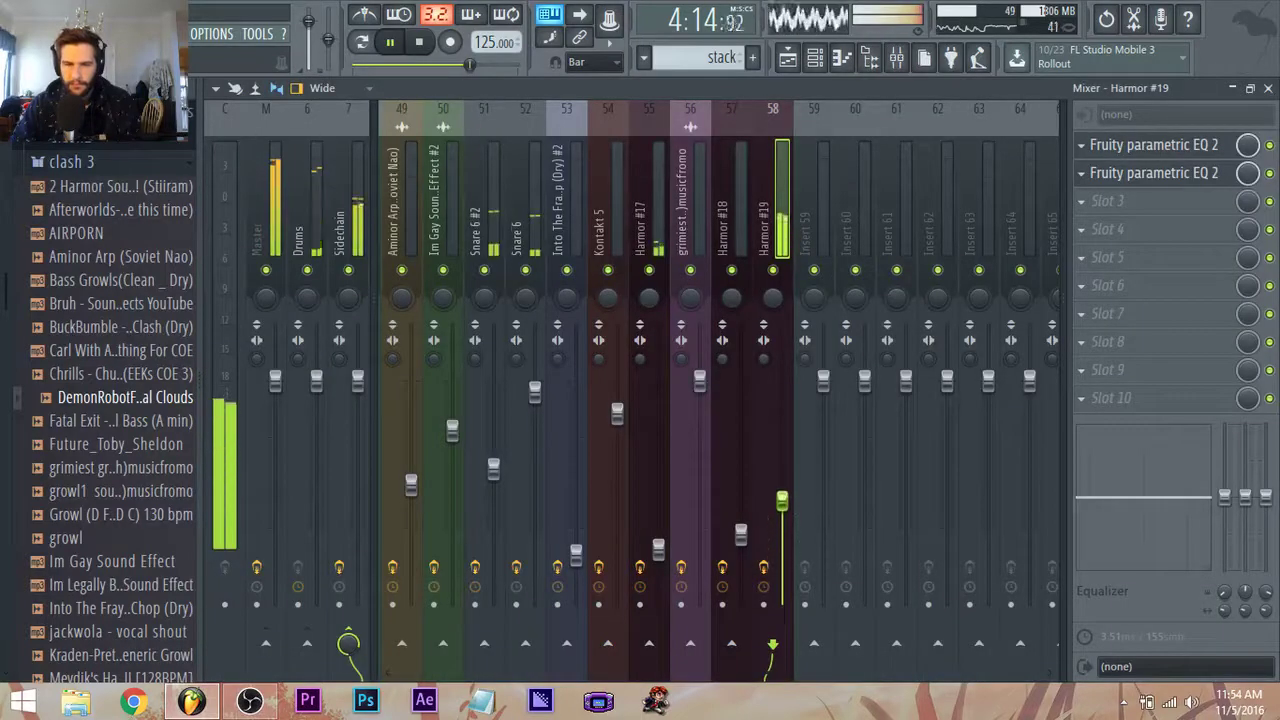
Delete the lower note of every octave pair in Harmor #19, play the pattern and lower the track's mixer volume slightly.
click(816, 59)
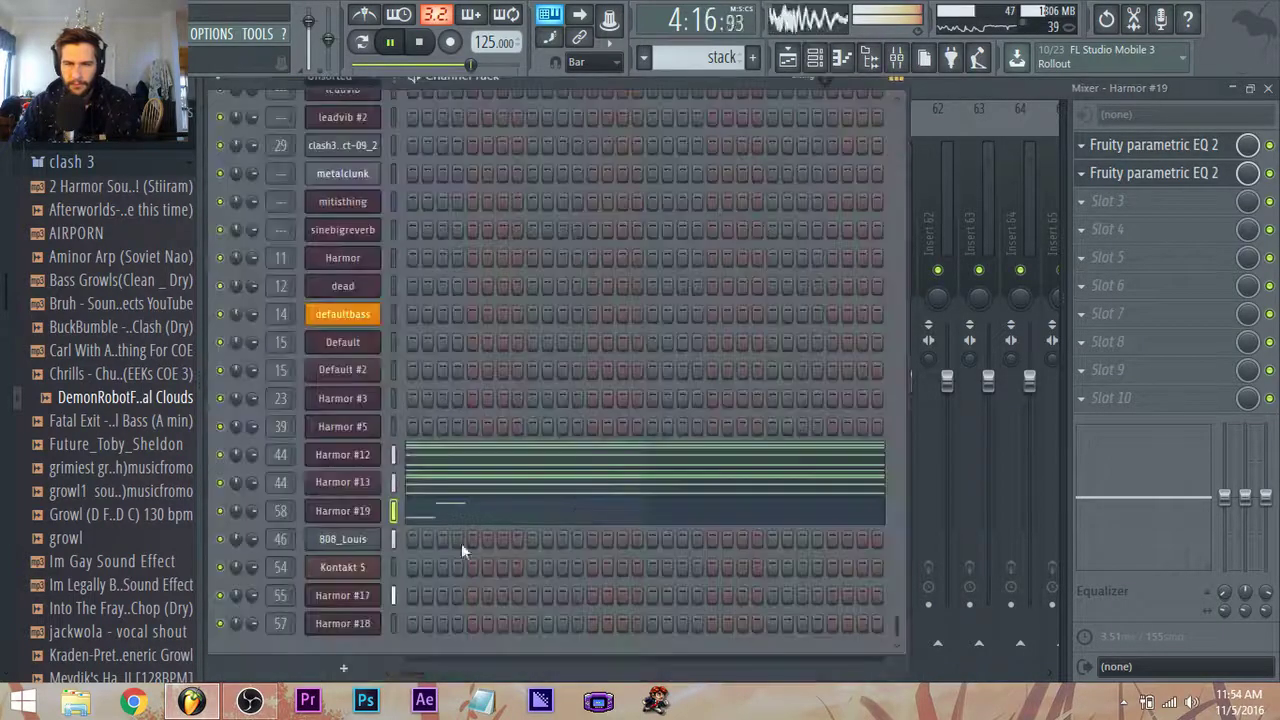
click(430, 519)
key(space)
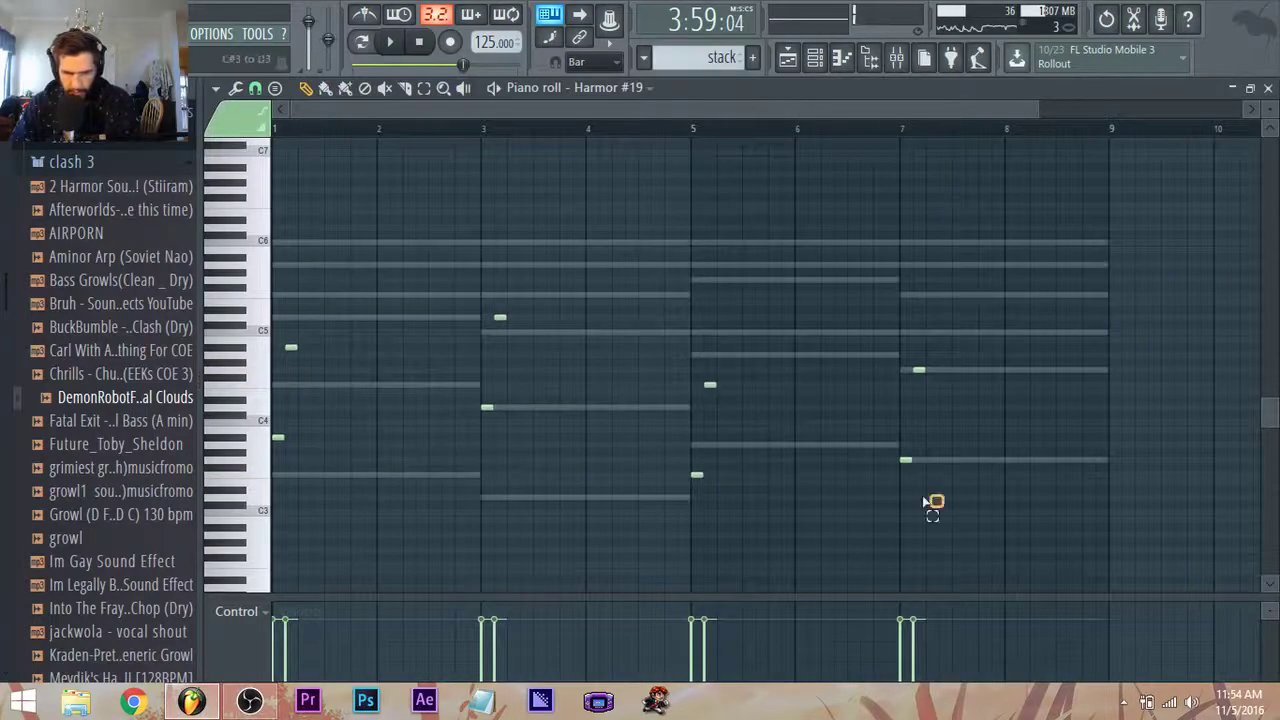
drag(945, 510, 225, 410)
key(space)
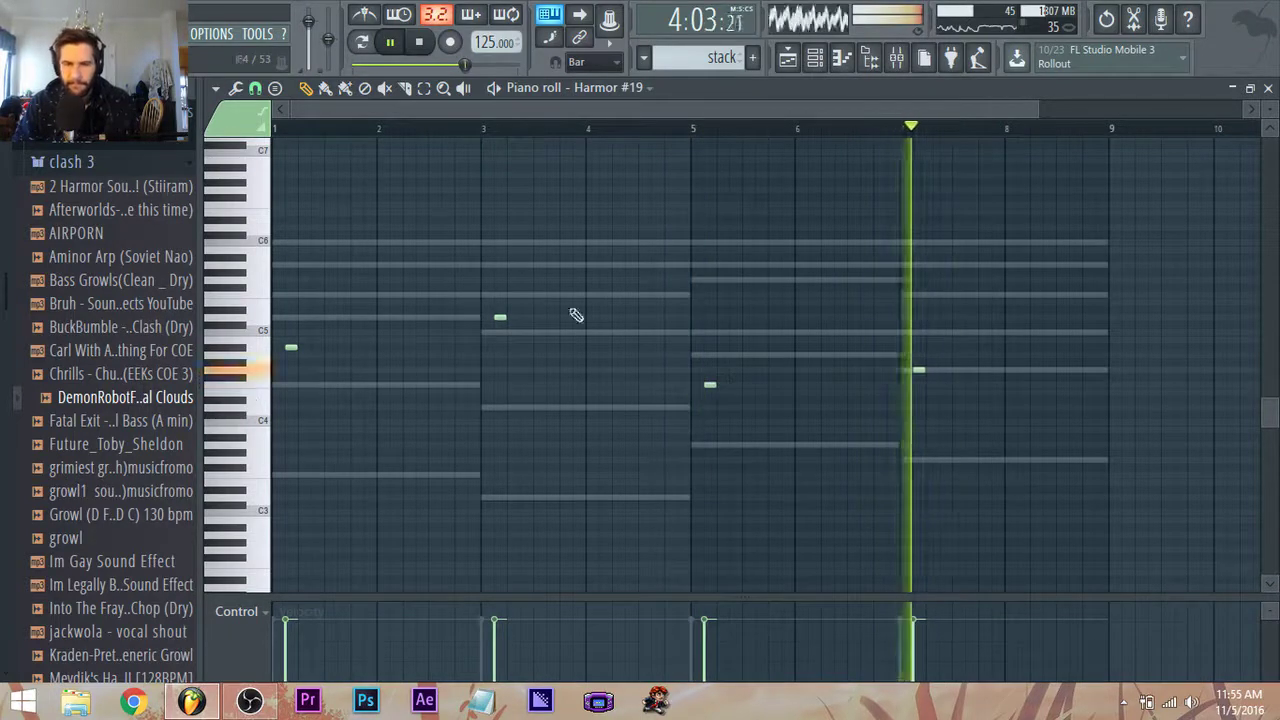
click(896, 57)
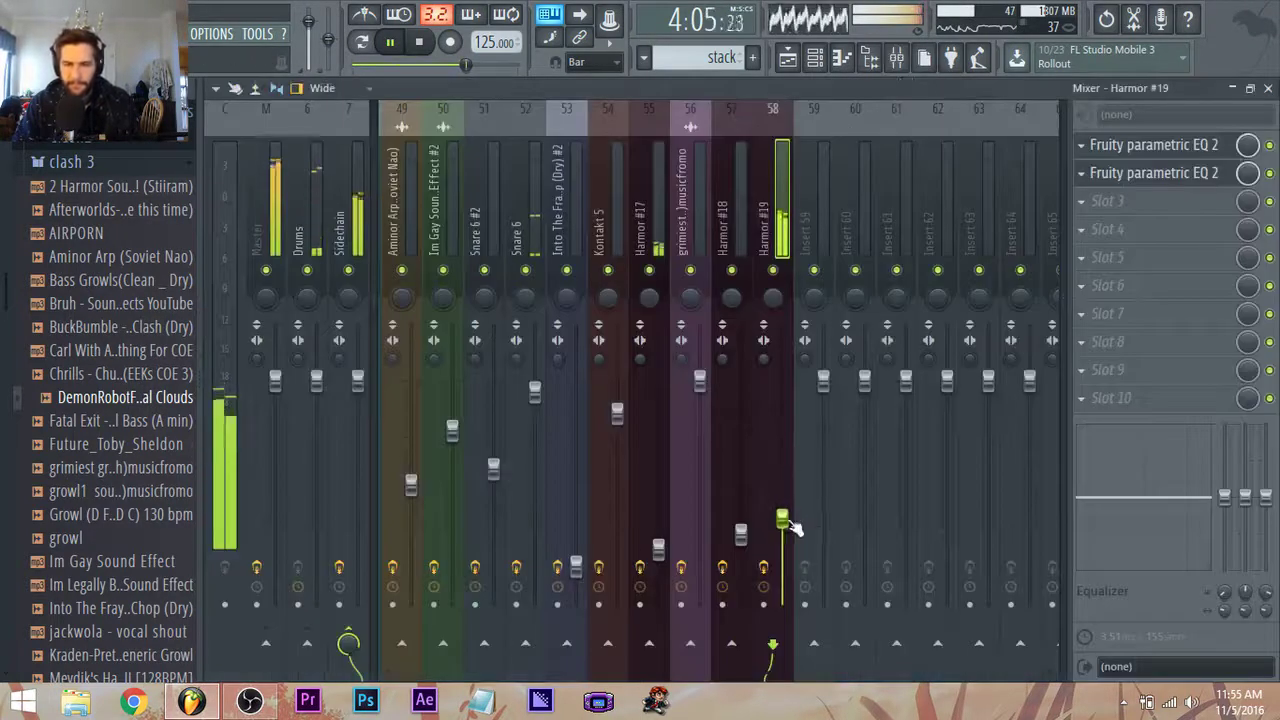
Reshape the Harmor #19 volume envelope with no attack, no release point and a short decay to zero.
click(815, 58)
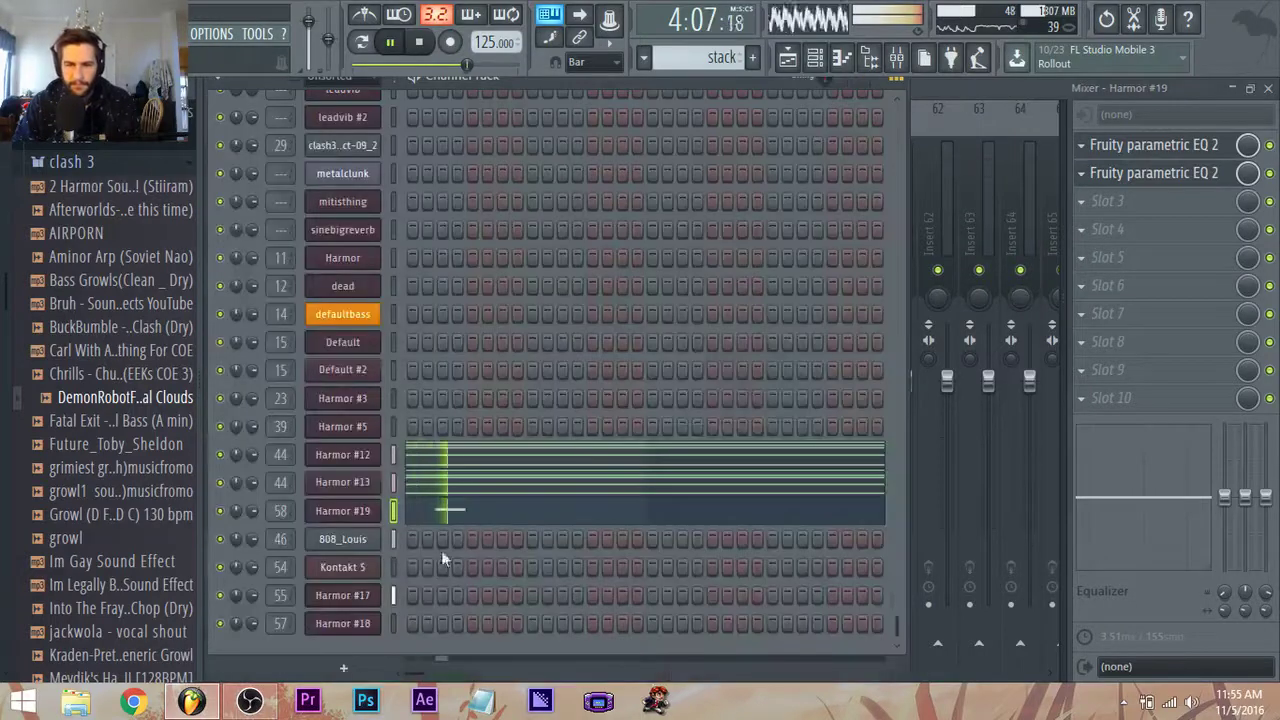
click(342, 510)
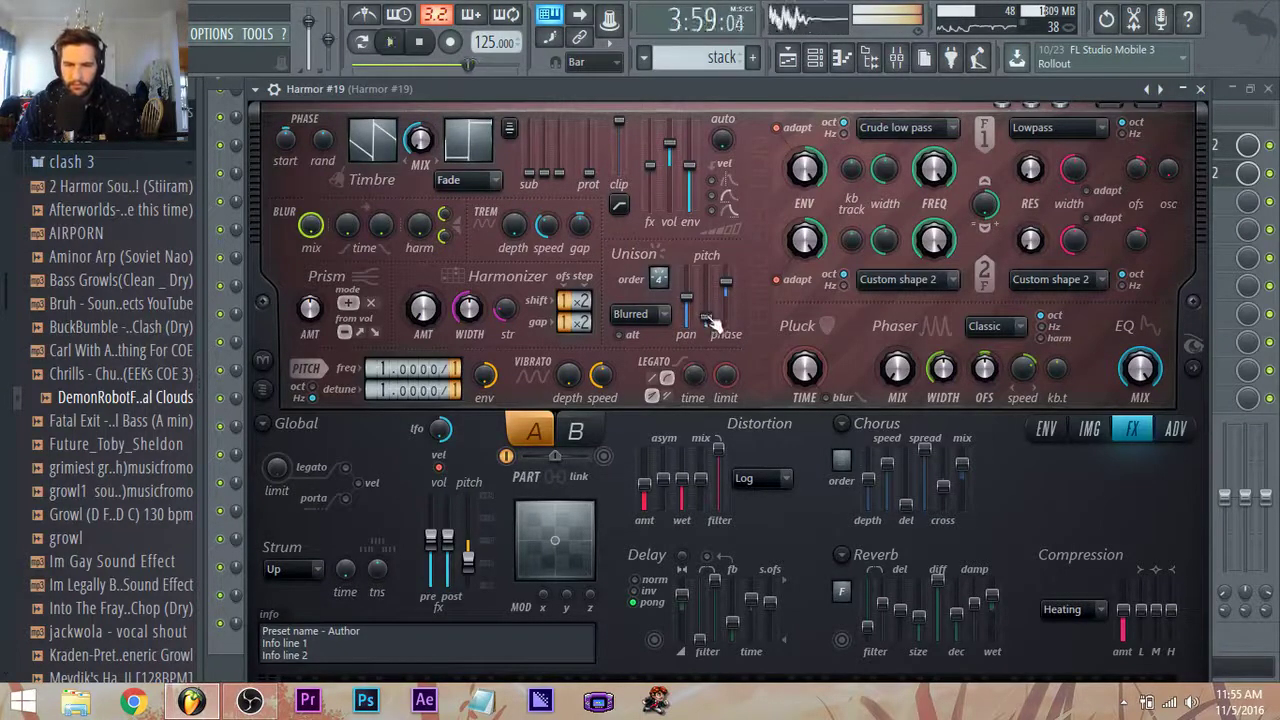
click(1046, 430)
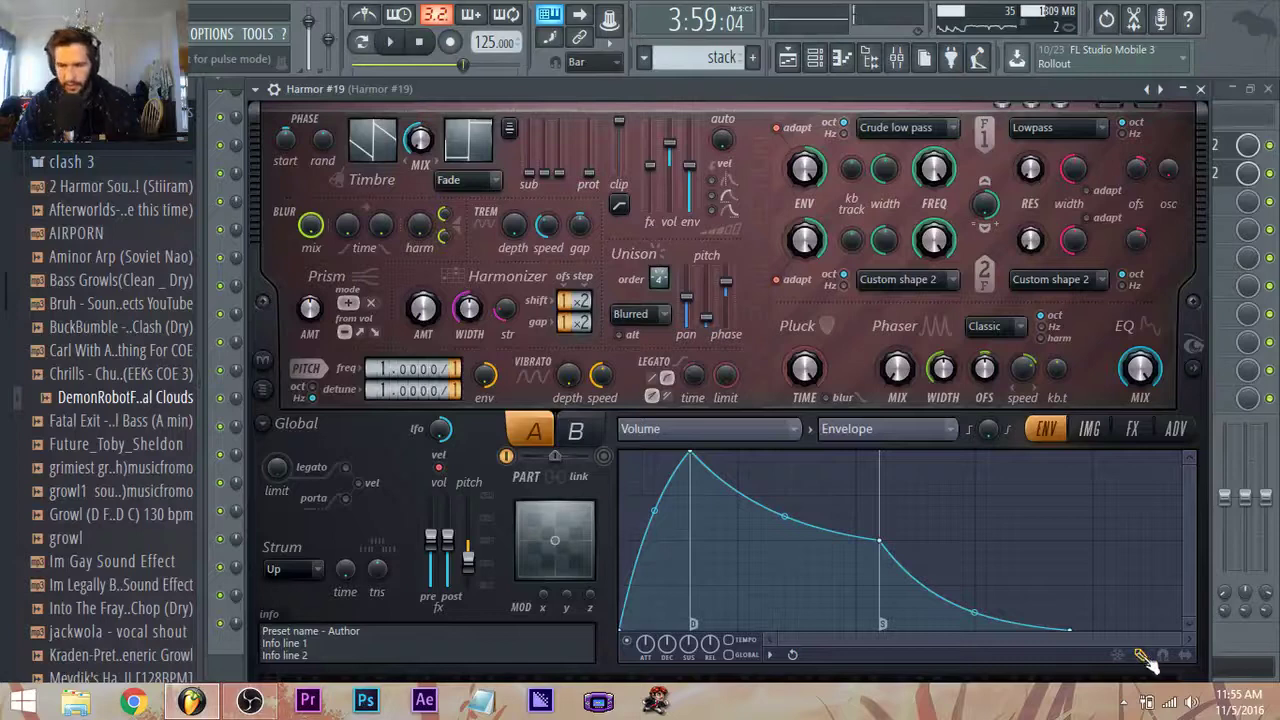
drag(698, 458, 552, 448)
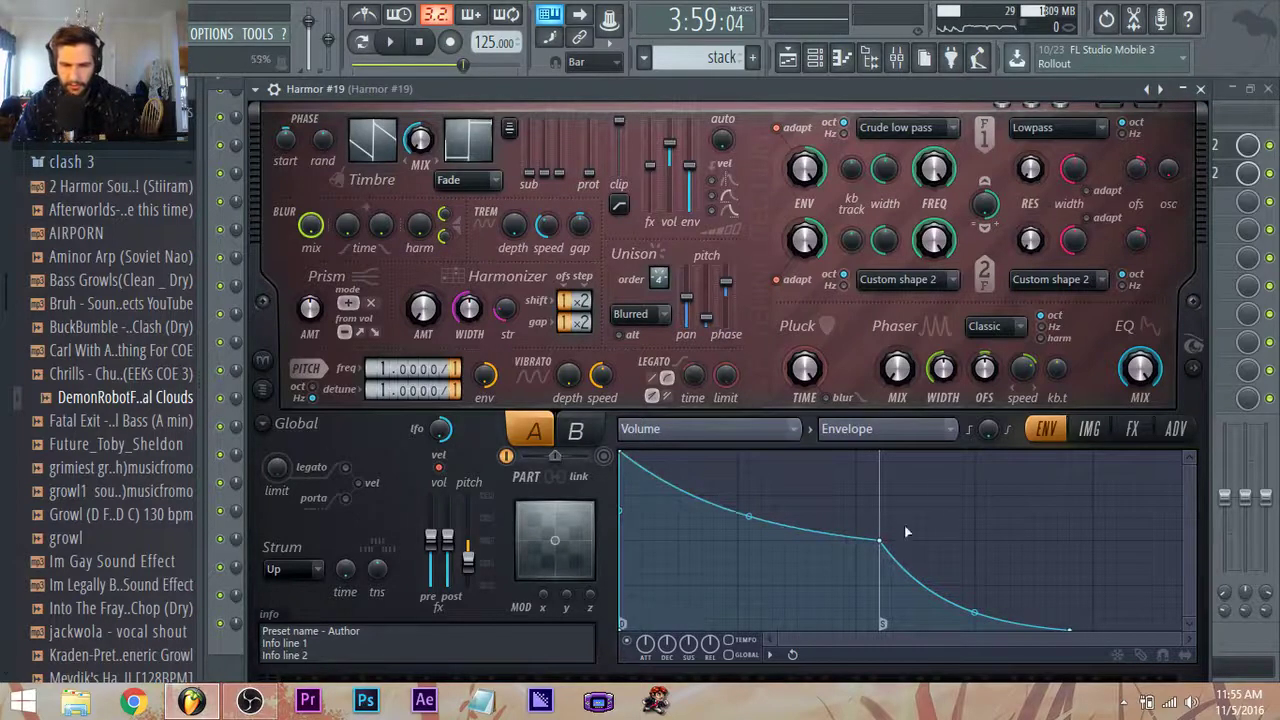
right_click(1079, 630)
click(1111, 403)
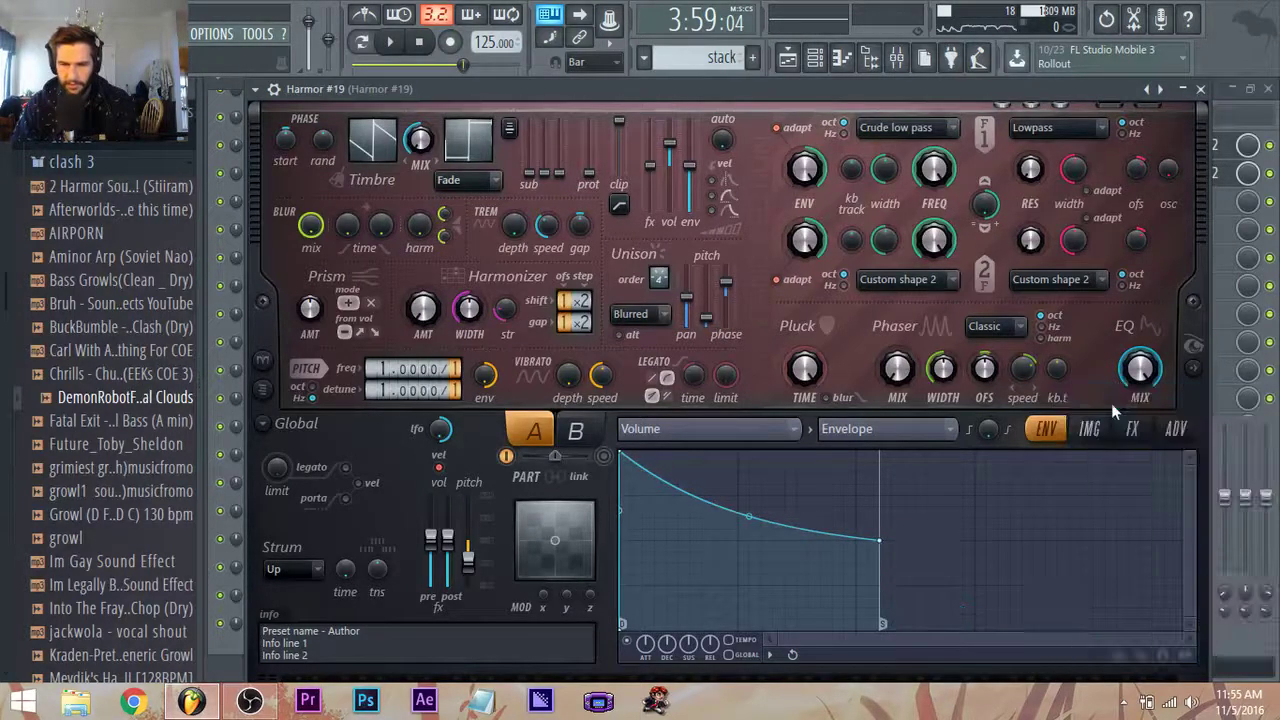
drag(875, 549, 689, 680)
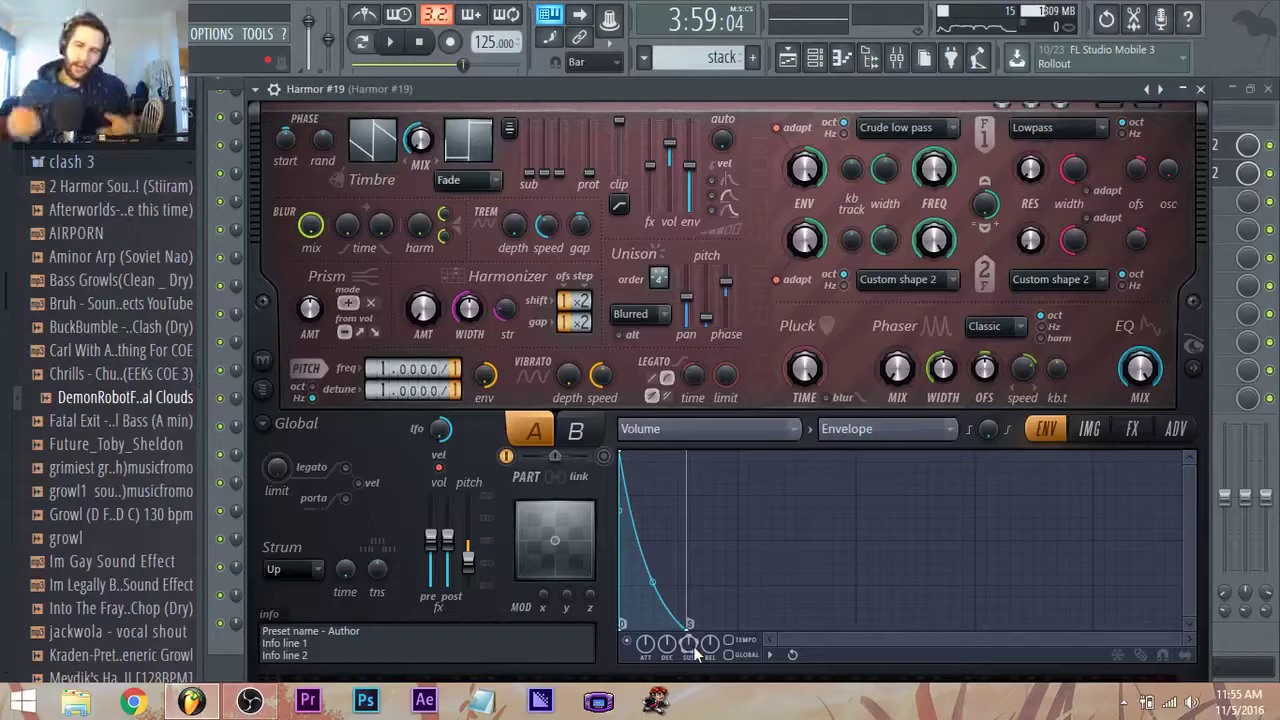
click(252, 702)
click(252, 700)
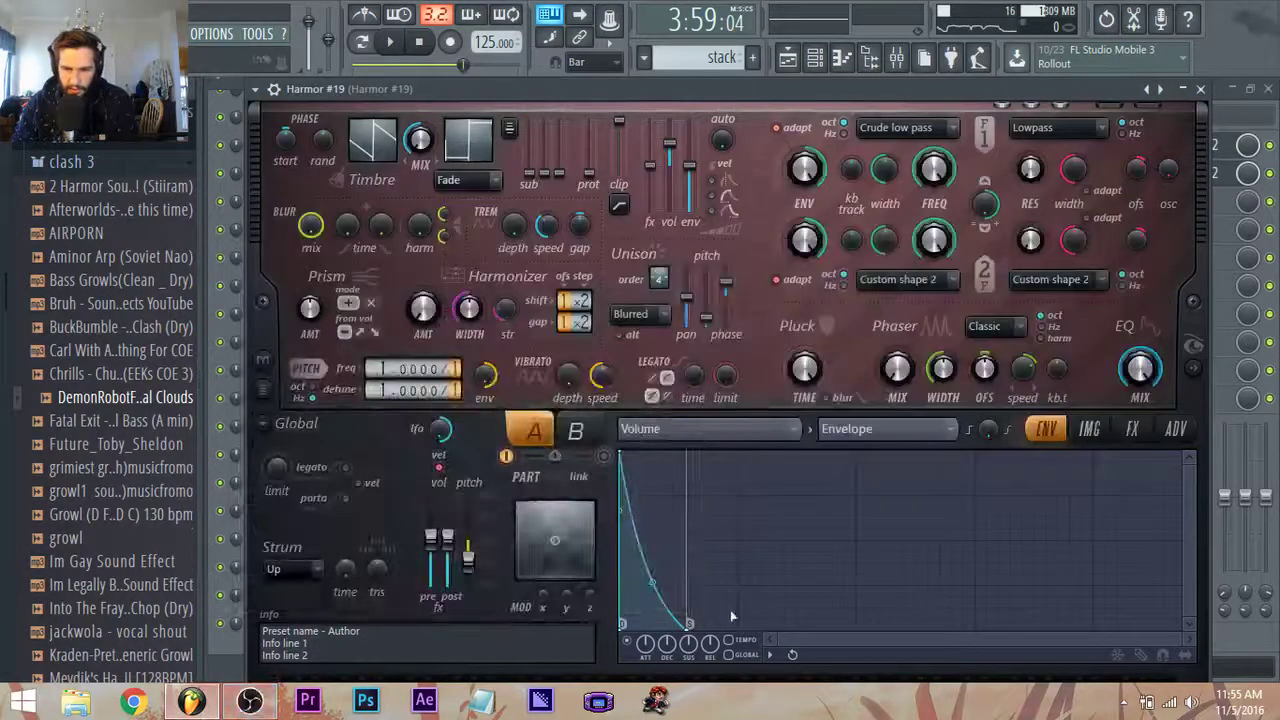
Shorten the volume envelope's decay further and audition Harmor #19 soloed in the mixer.
drag(690, 625, 659, 640)
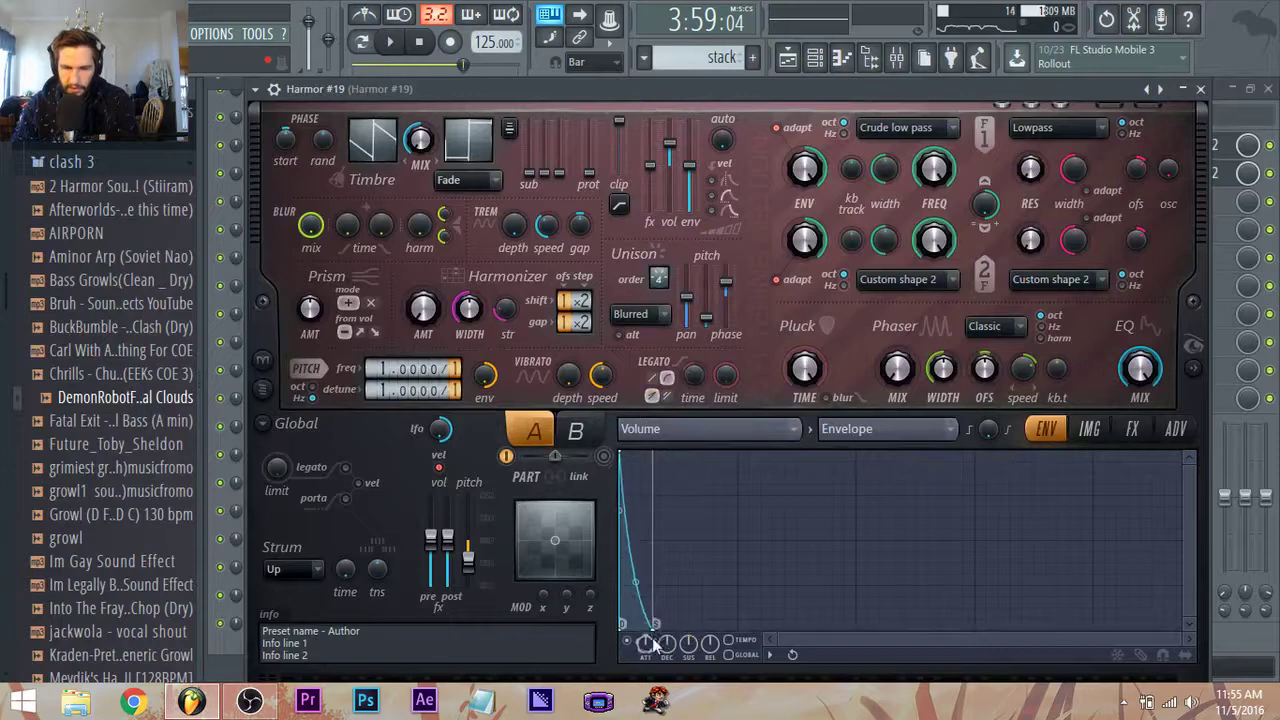
key(space)
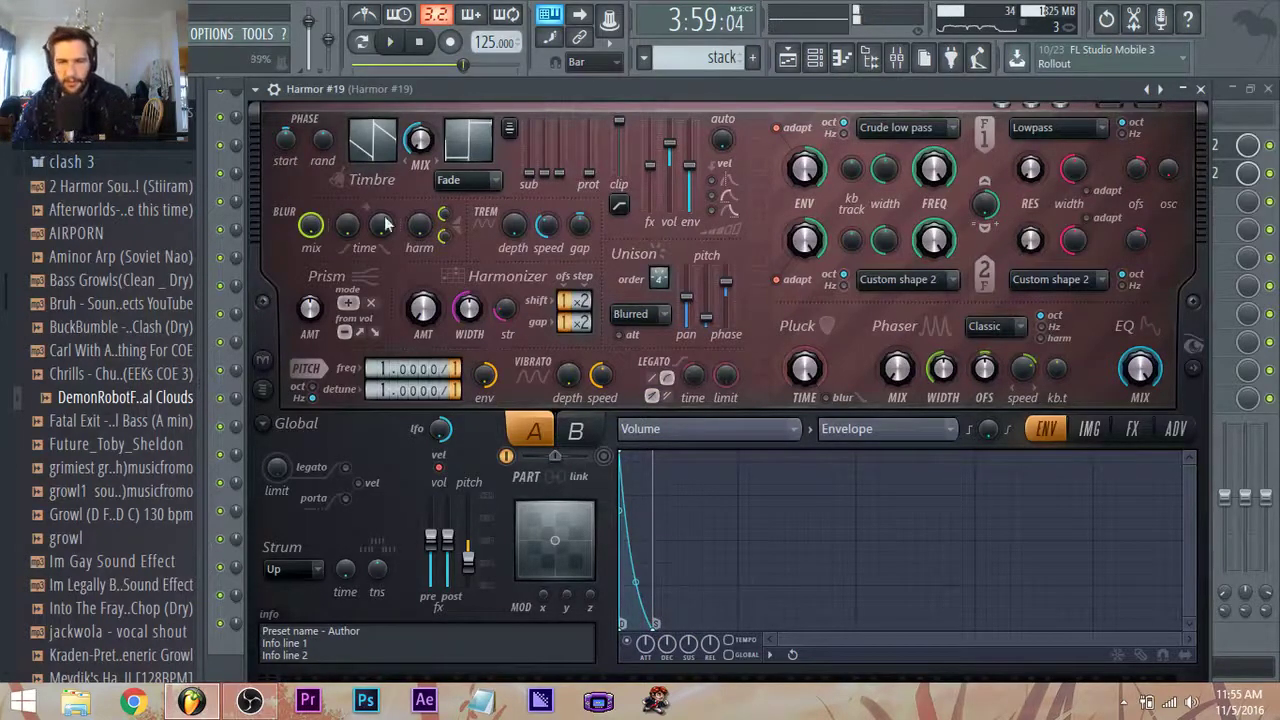
click(898, 60)
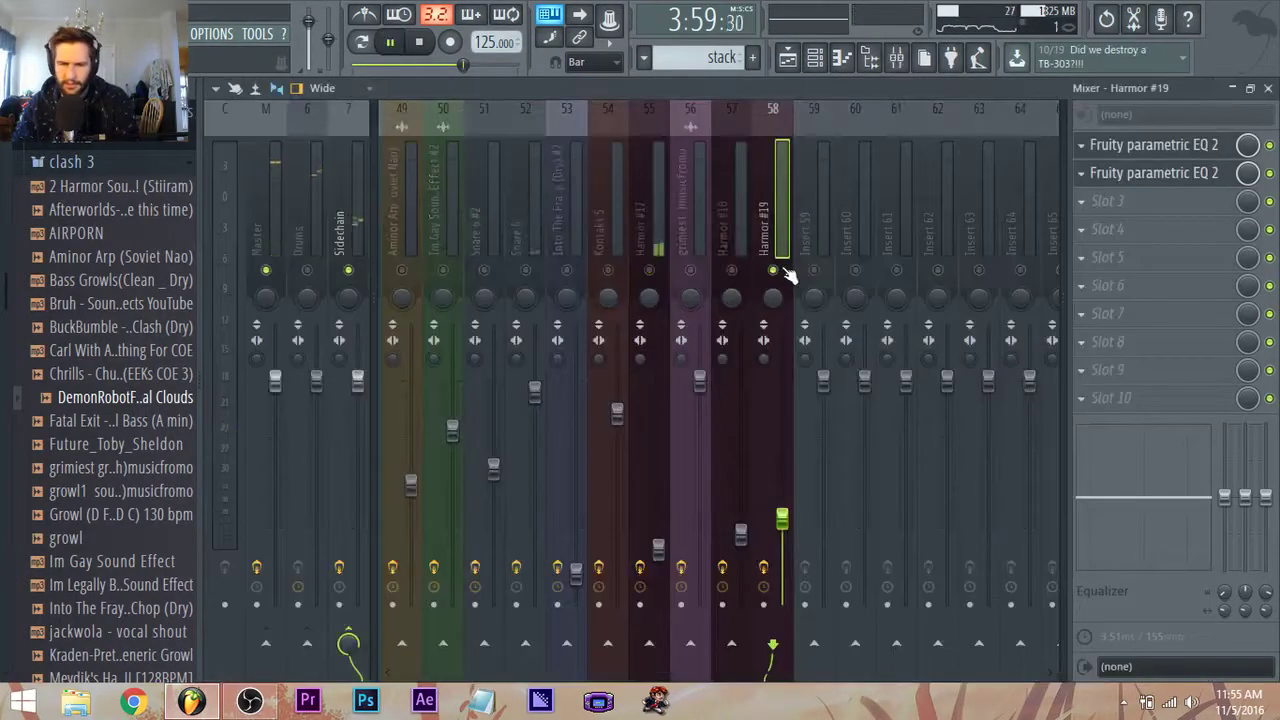
Reopen the Harmor #19 synth and fine-tune its unison pitch while the soloed part plays.
click(816, 58)
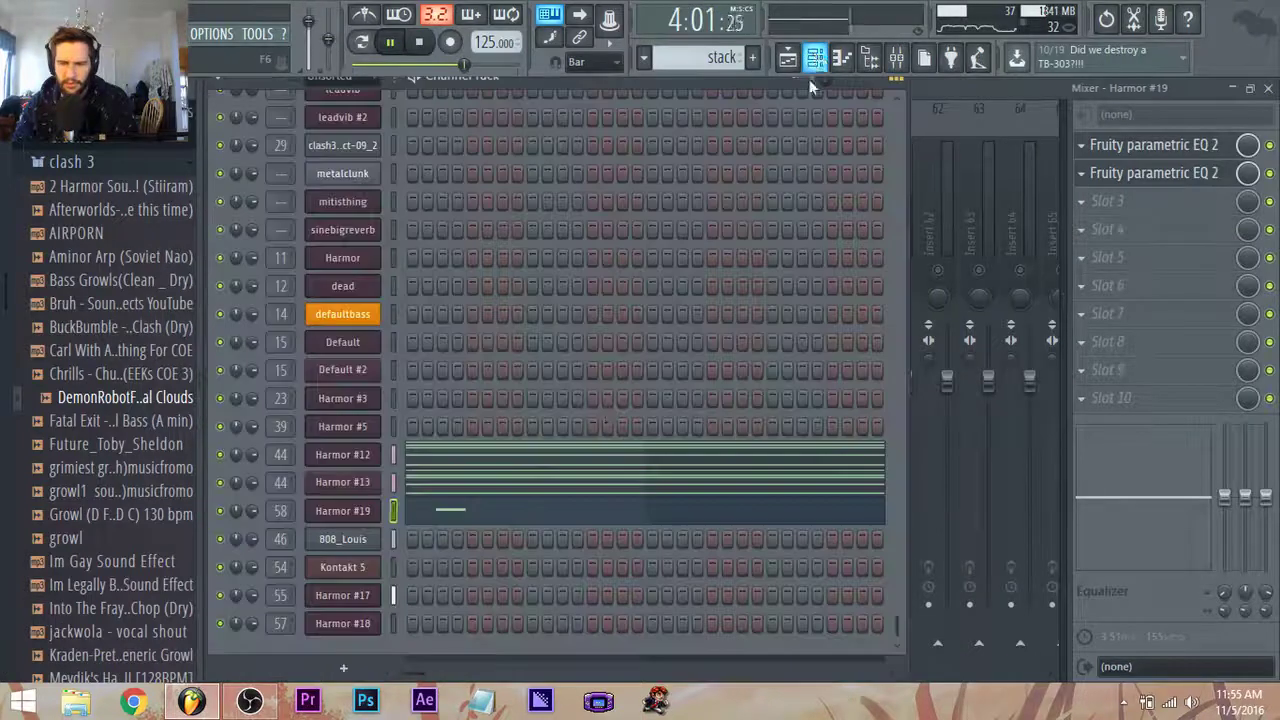
click(356, 515)
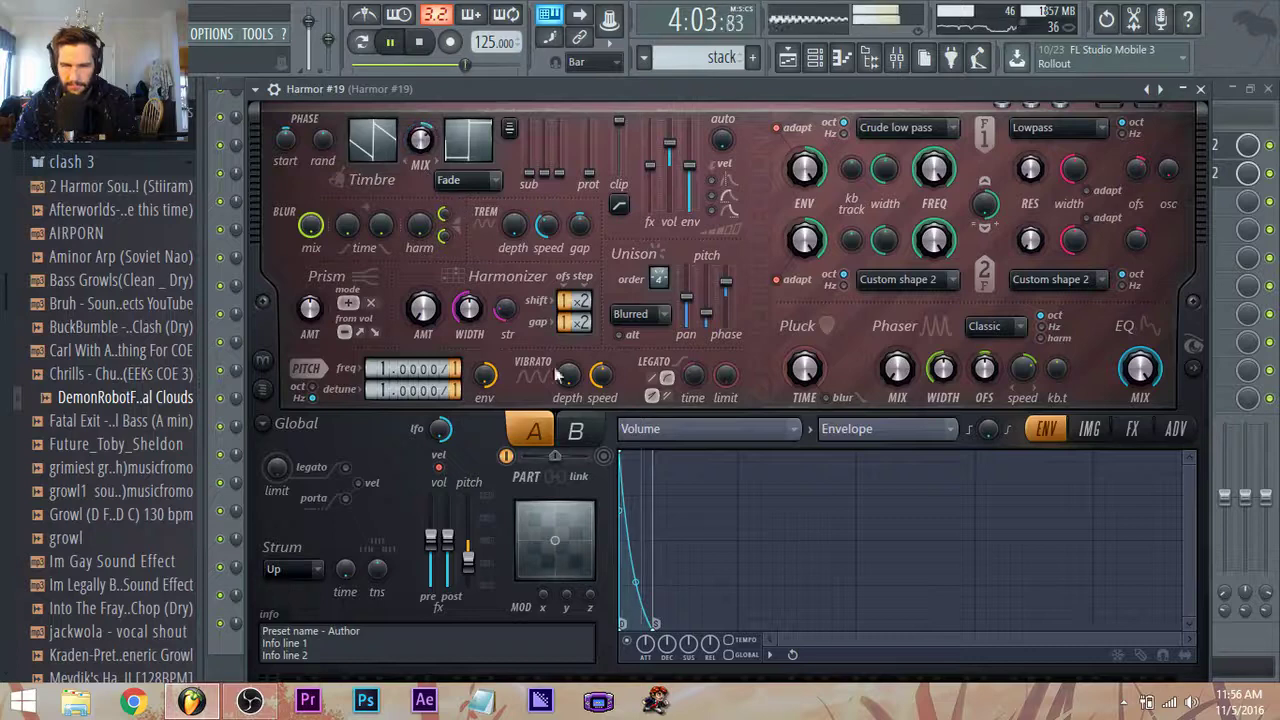
key(space)
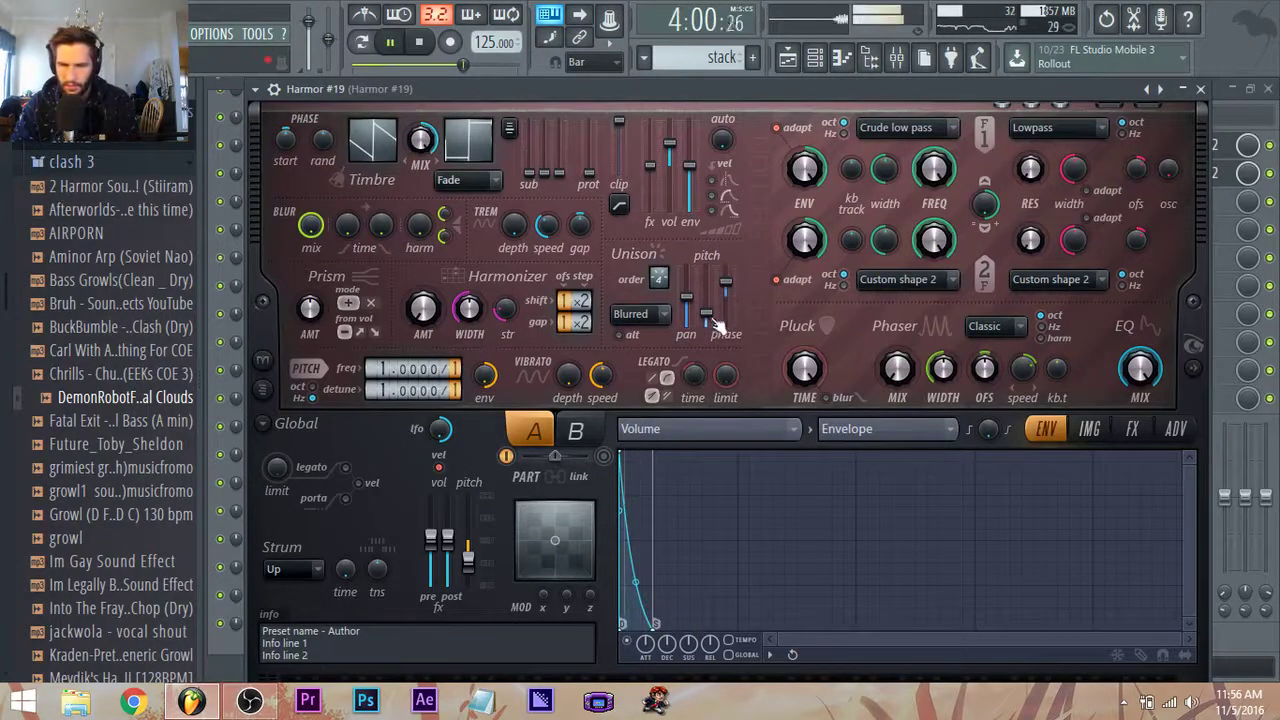
Place the playhead at bar 121 and play the full mix with the mixer levels in view.
click(790, 66)
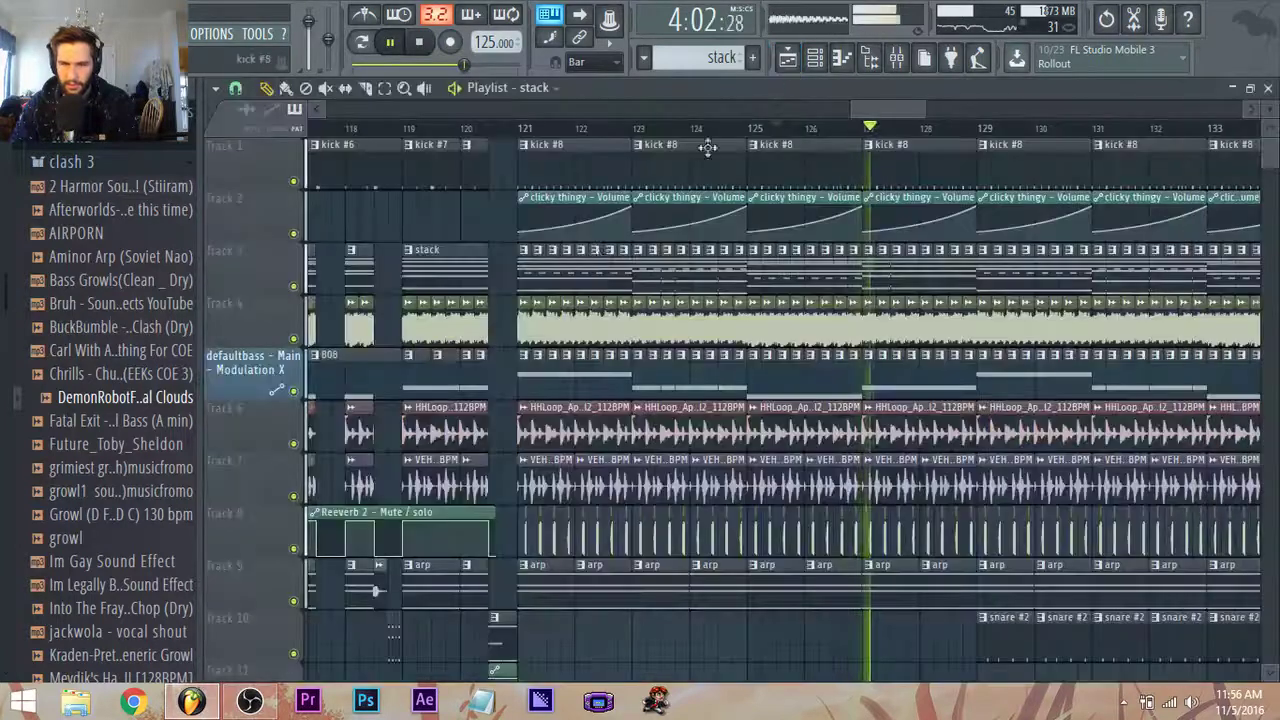
click(525, 128)
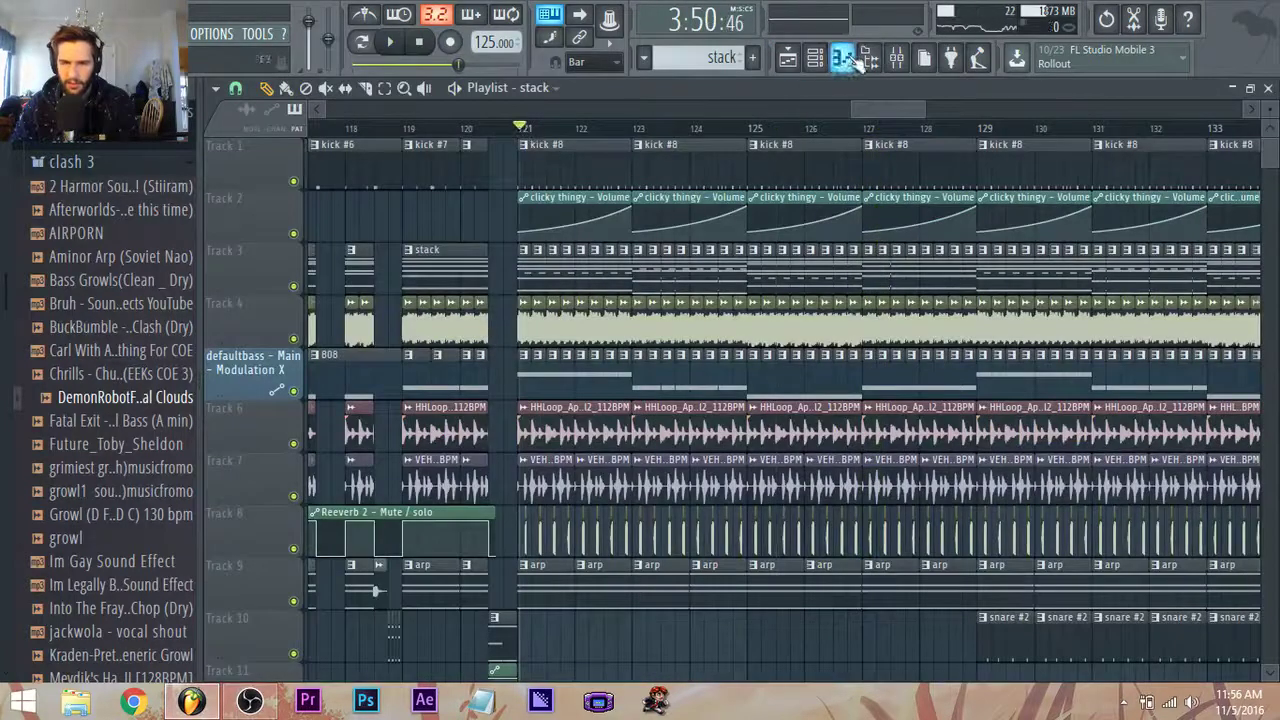
click(896, 58)
key(space)
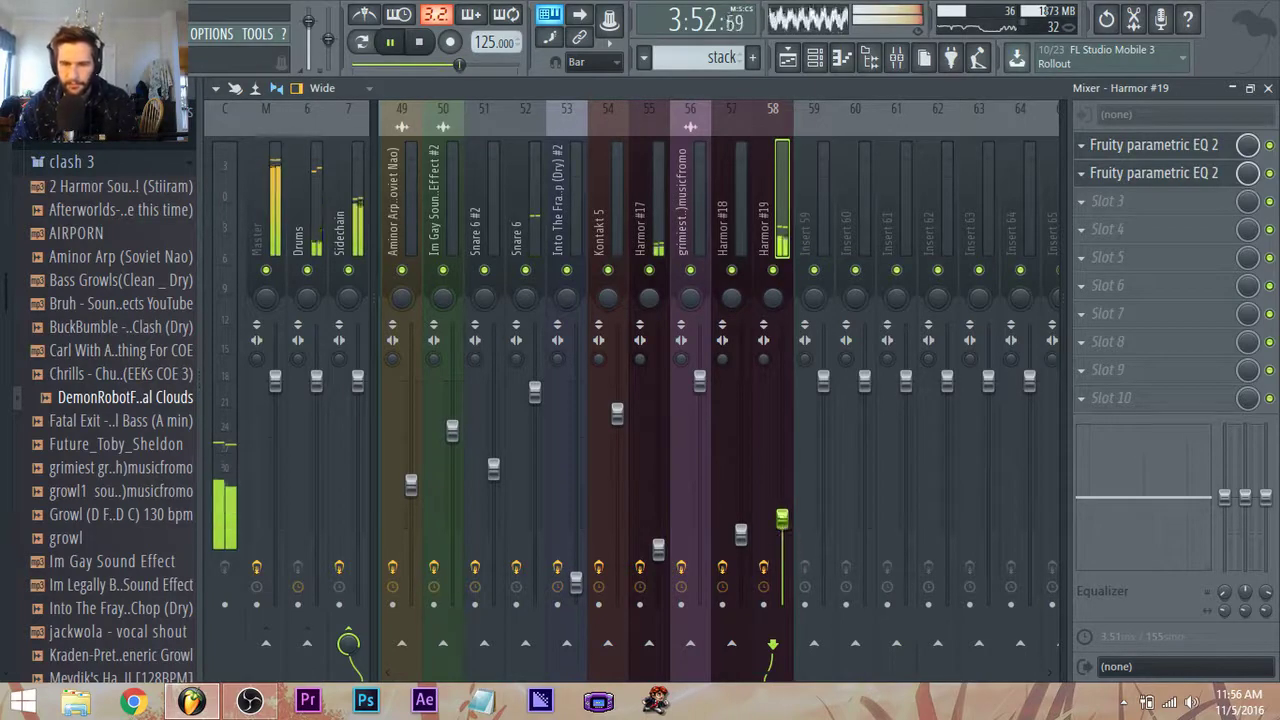
Lower the bar 3 note of Harmor #19 one octave to D4 in the piano roll and audition the part with the mix.
click(789, 58)
click(815, 58)
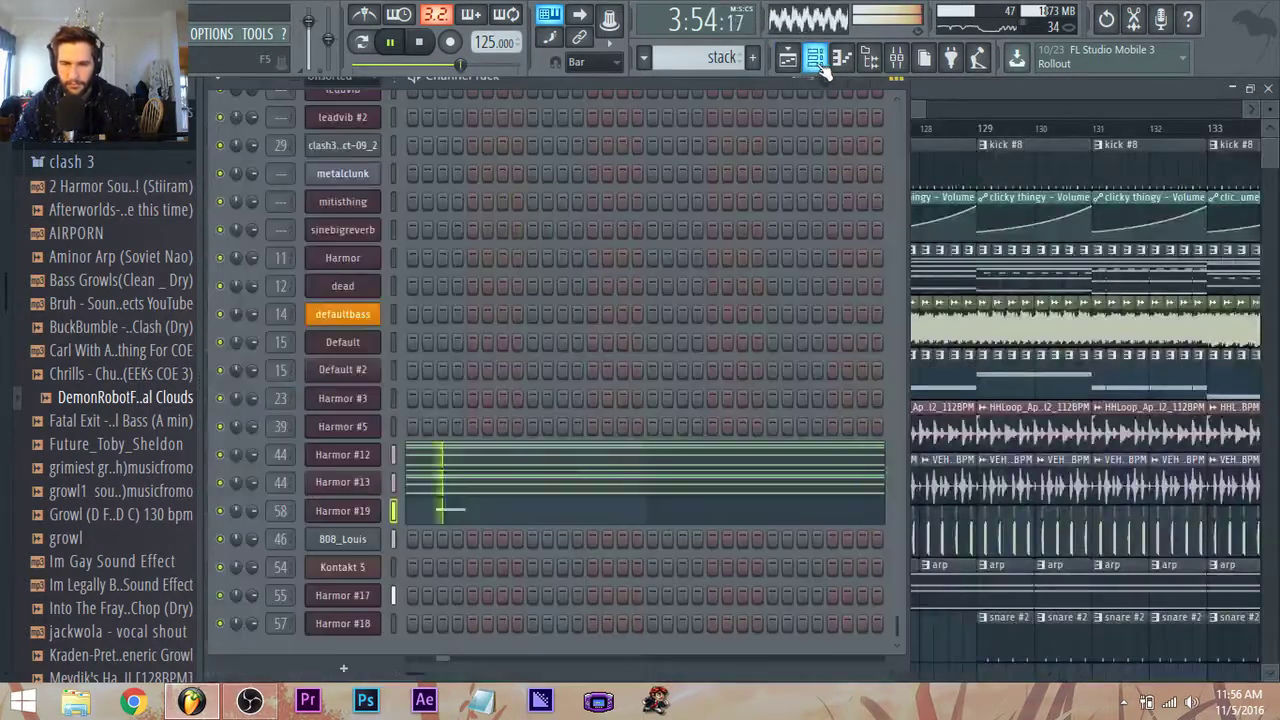
click(466, 518)
scroll(590, 443, down, 3)
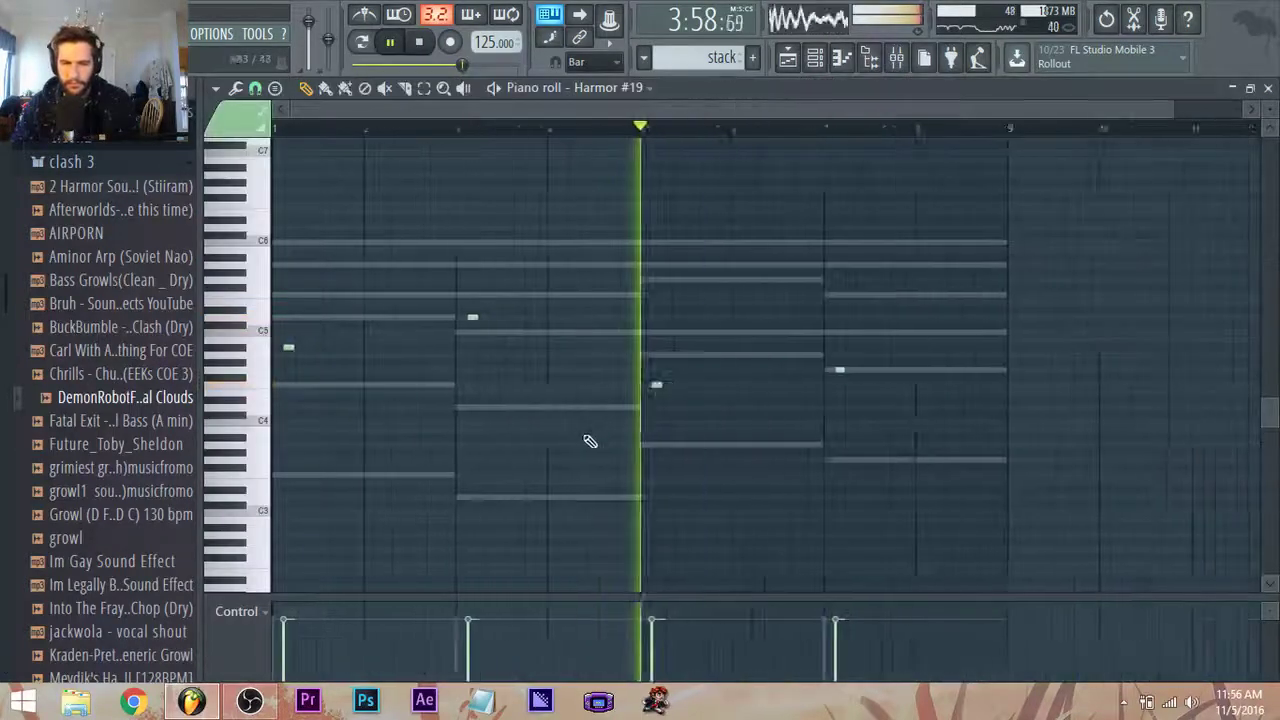
key(space)
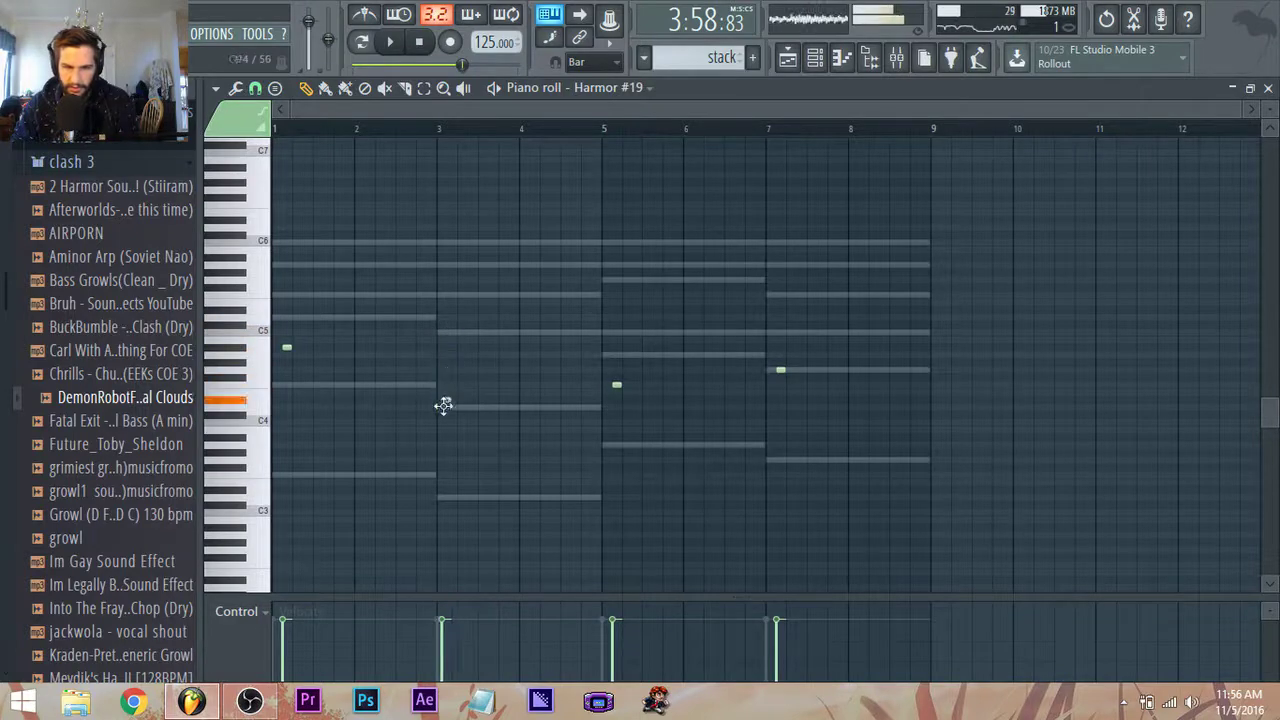
key(space)
key(space)
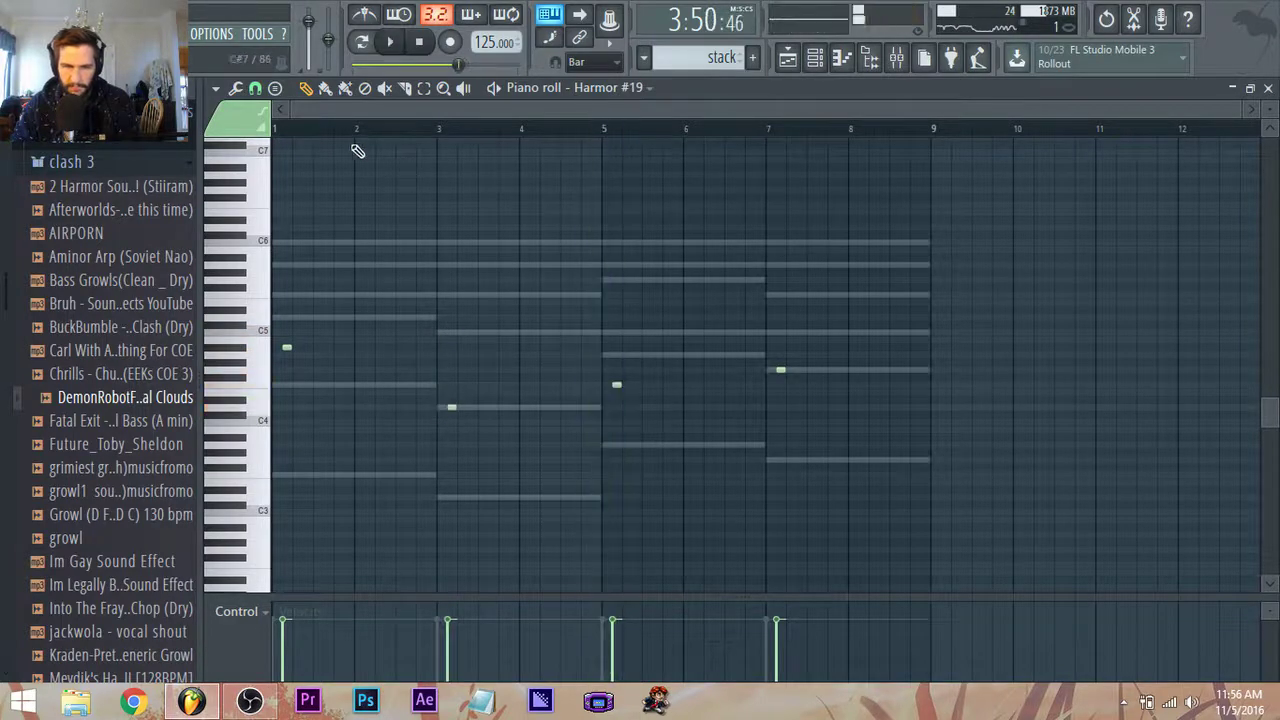
key(space)
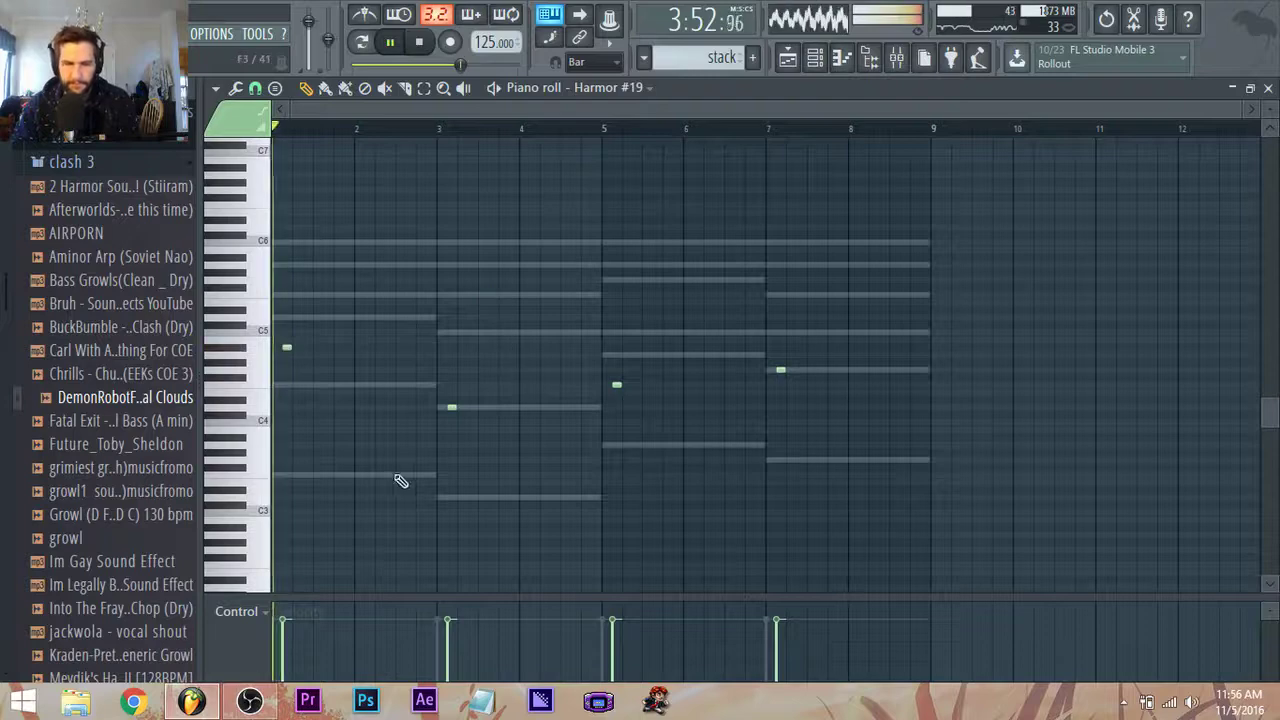
scroll(402, 490, up, 2)
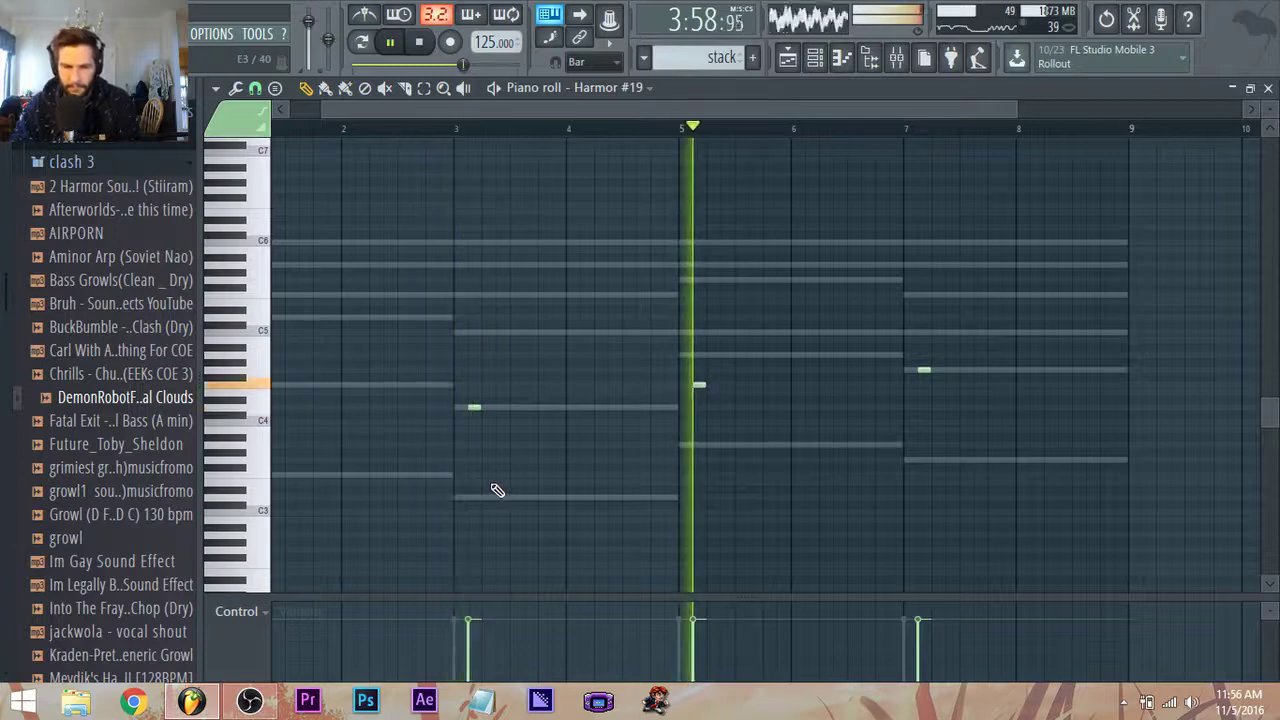
scroll(496, 492, down, 2)
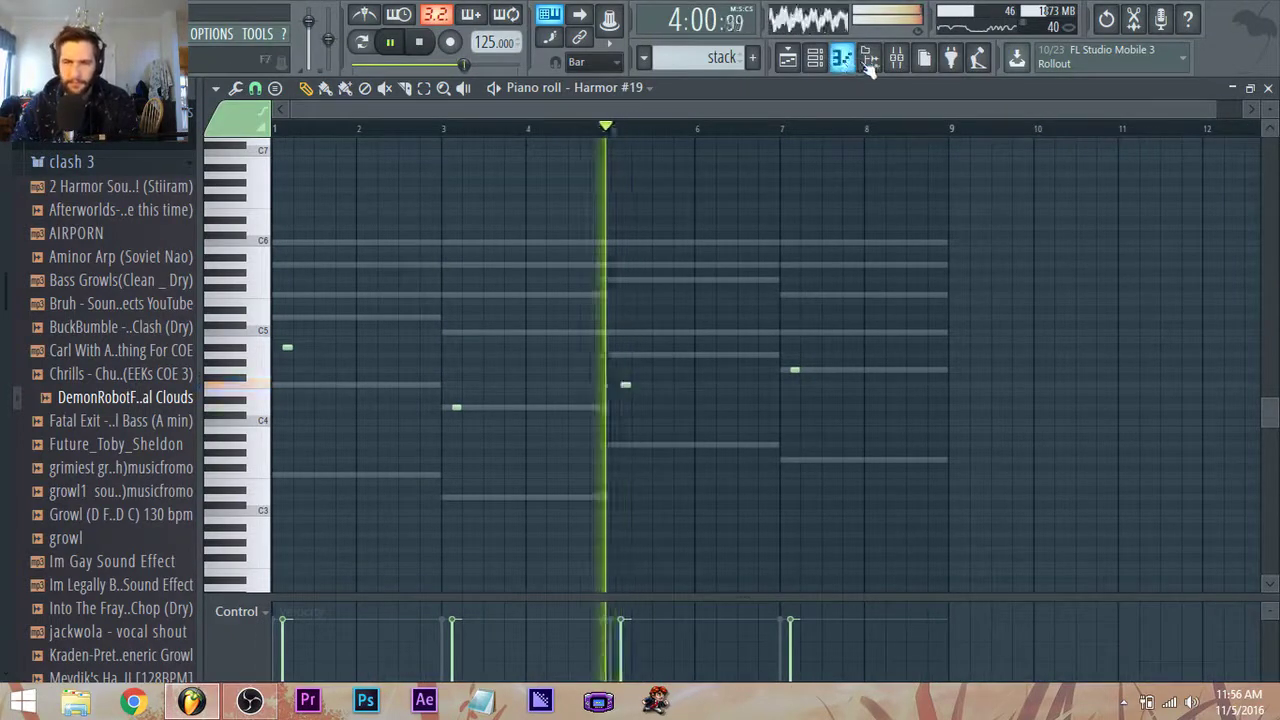
Reopen the Harmor #19 synth and change filter 1 to Classic low pass with playback stopped.
click(818, 62)
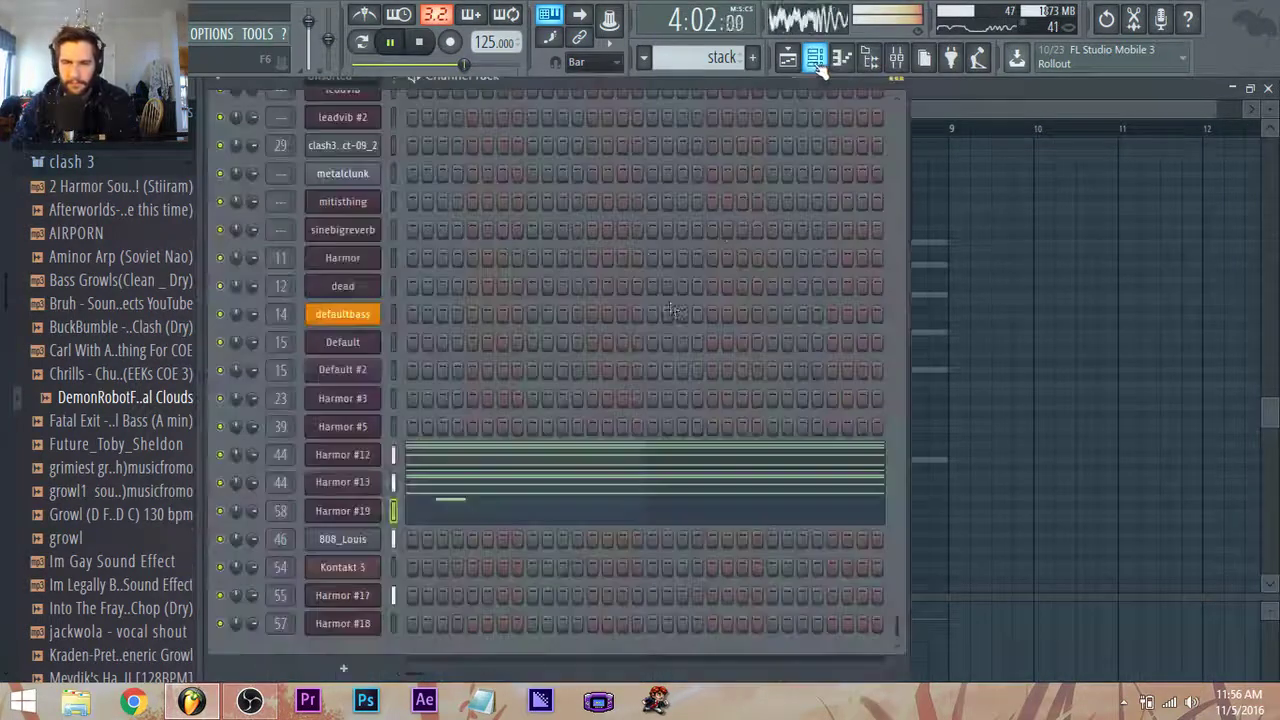
click(367, 511)
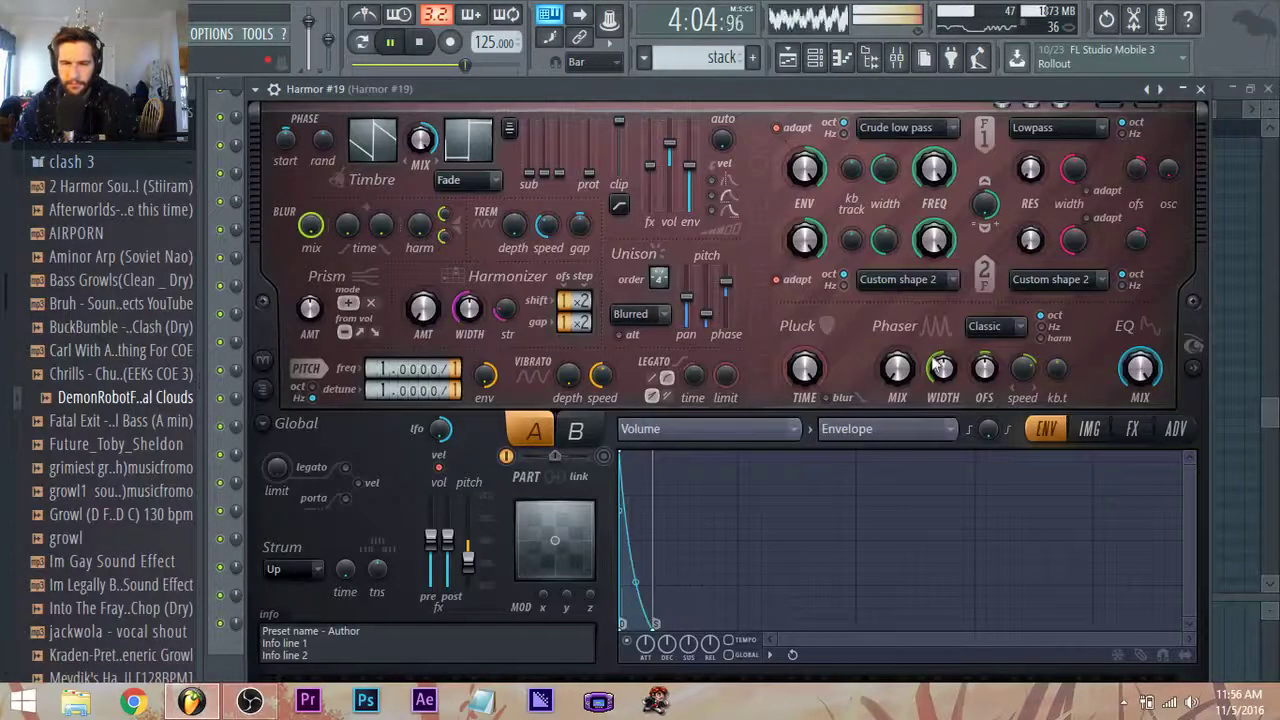
key(space)
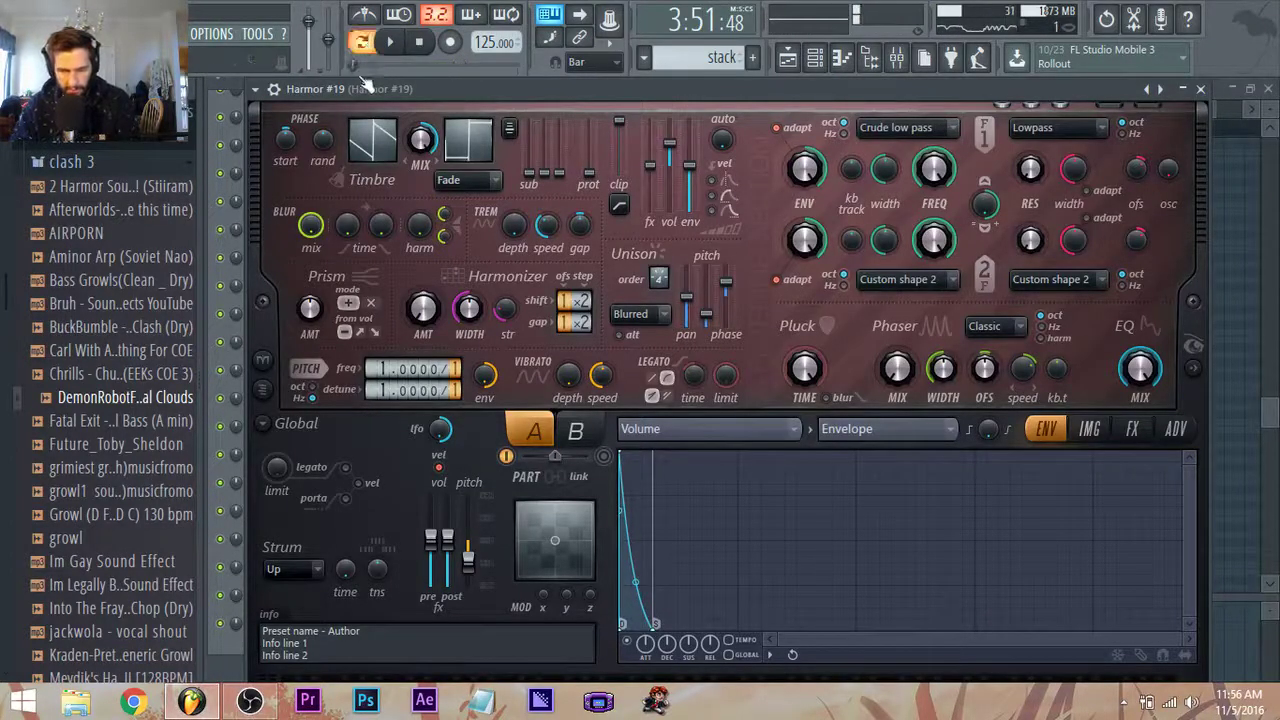
click(948, 135)
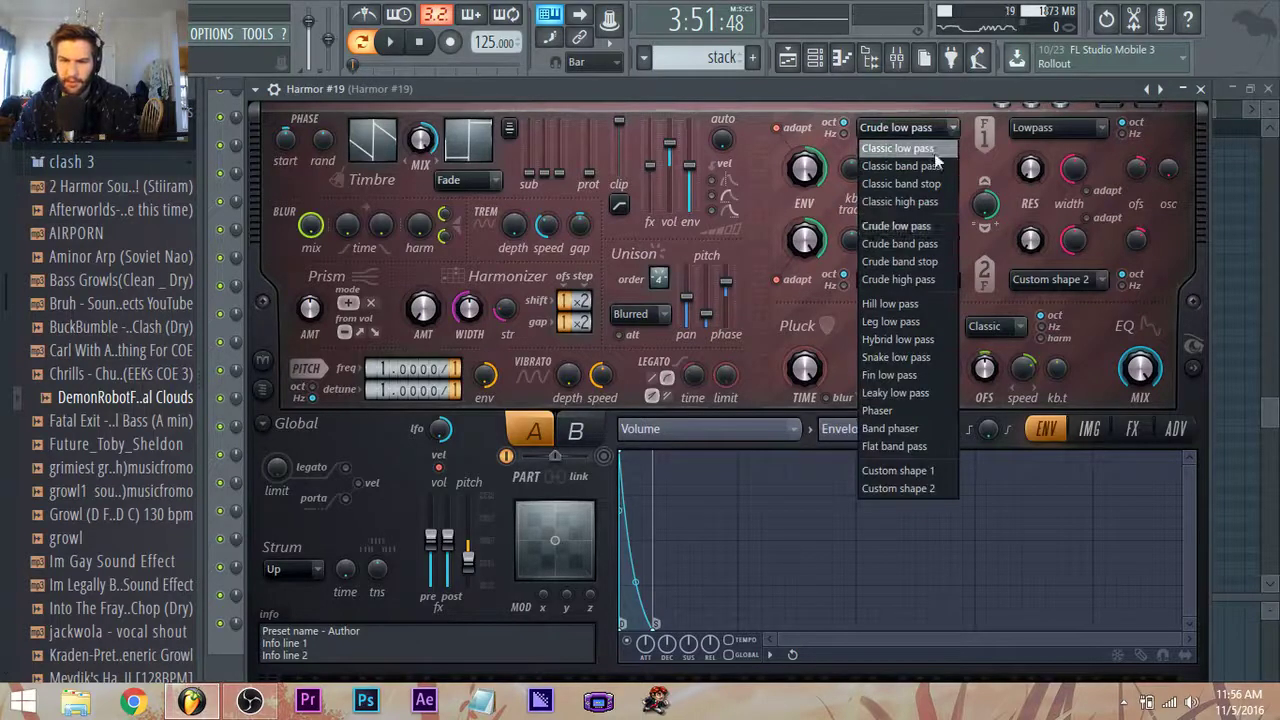
click(934, 150)
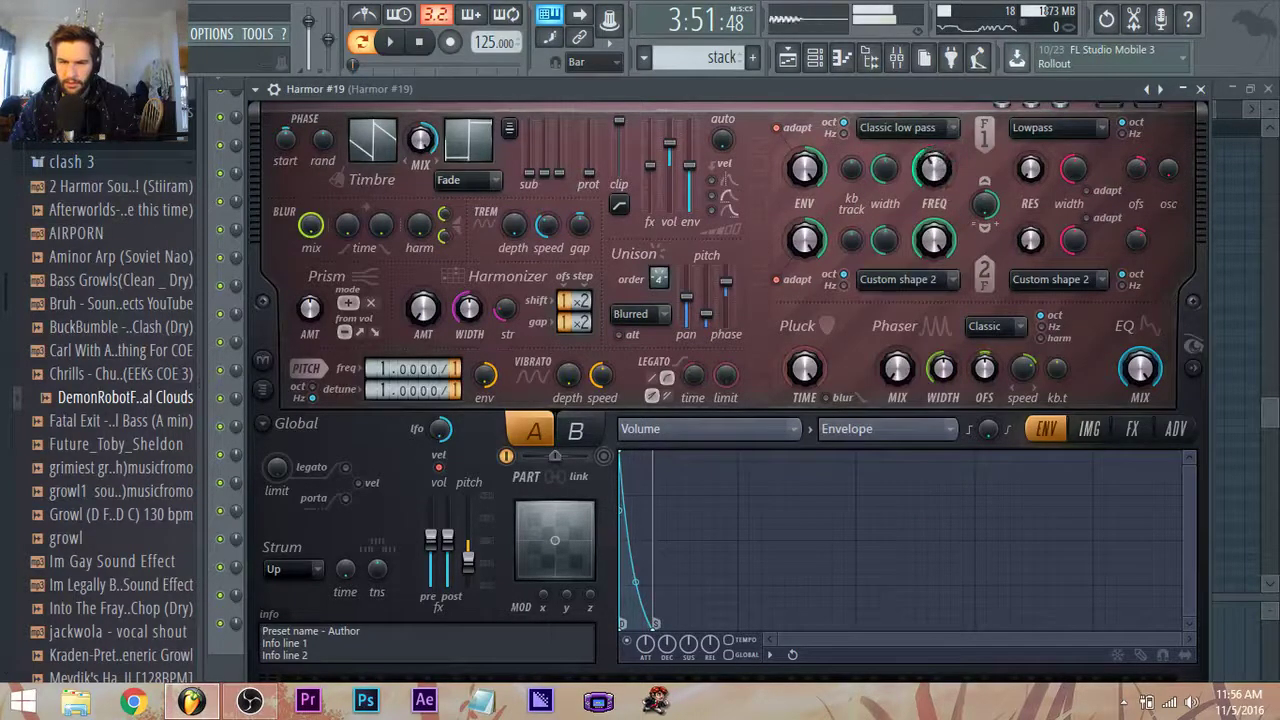
Draw a downward-curving Filter 1 frequency envelope that starts above centre and decays below it.
click(793, 430)
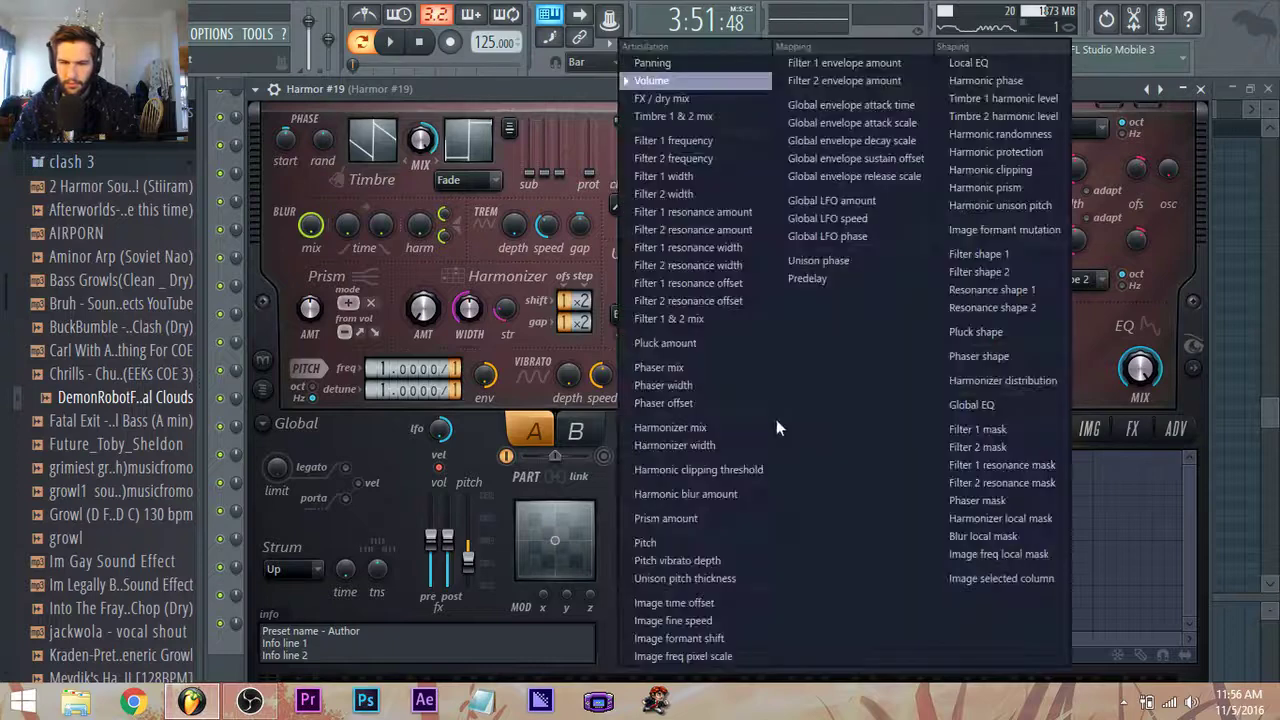
click(690, 140)
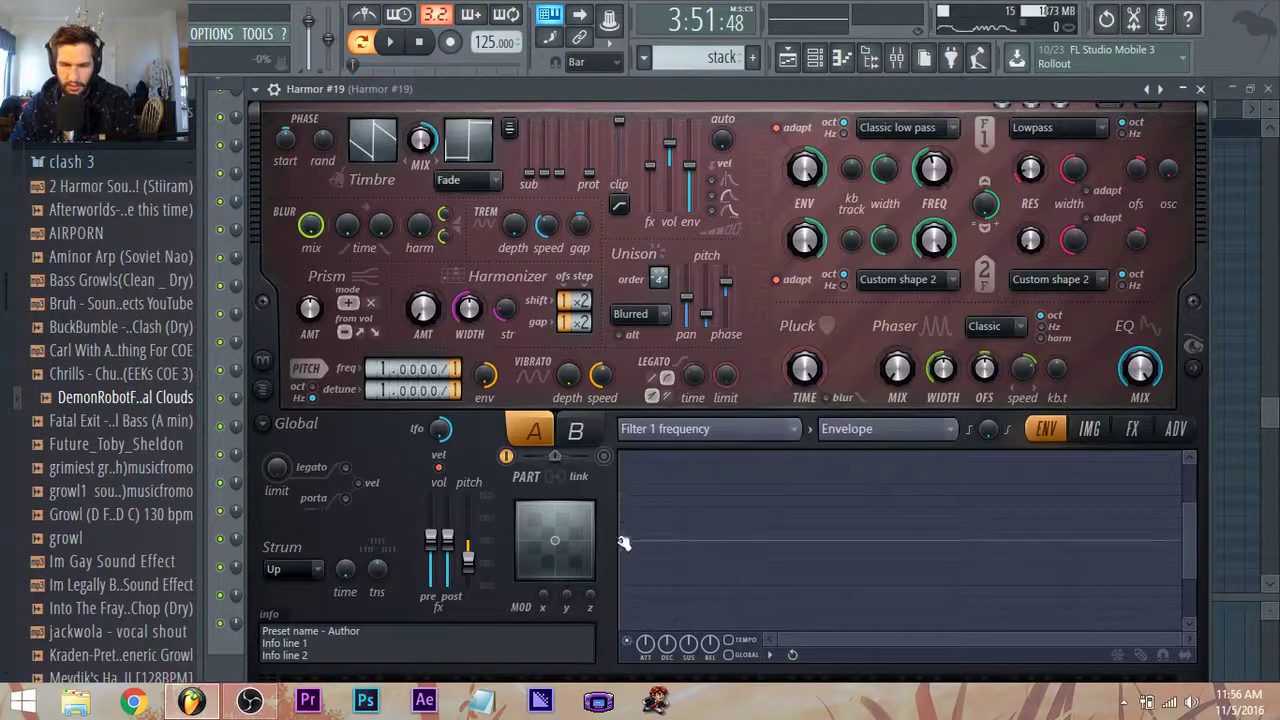
drag(737, 506, 716, 565)
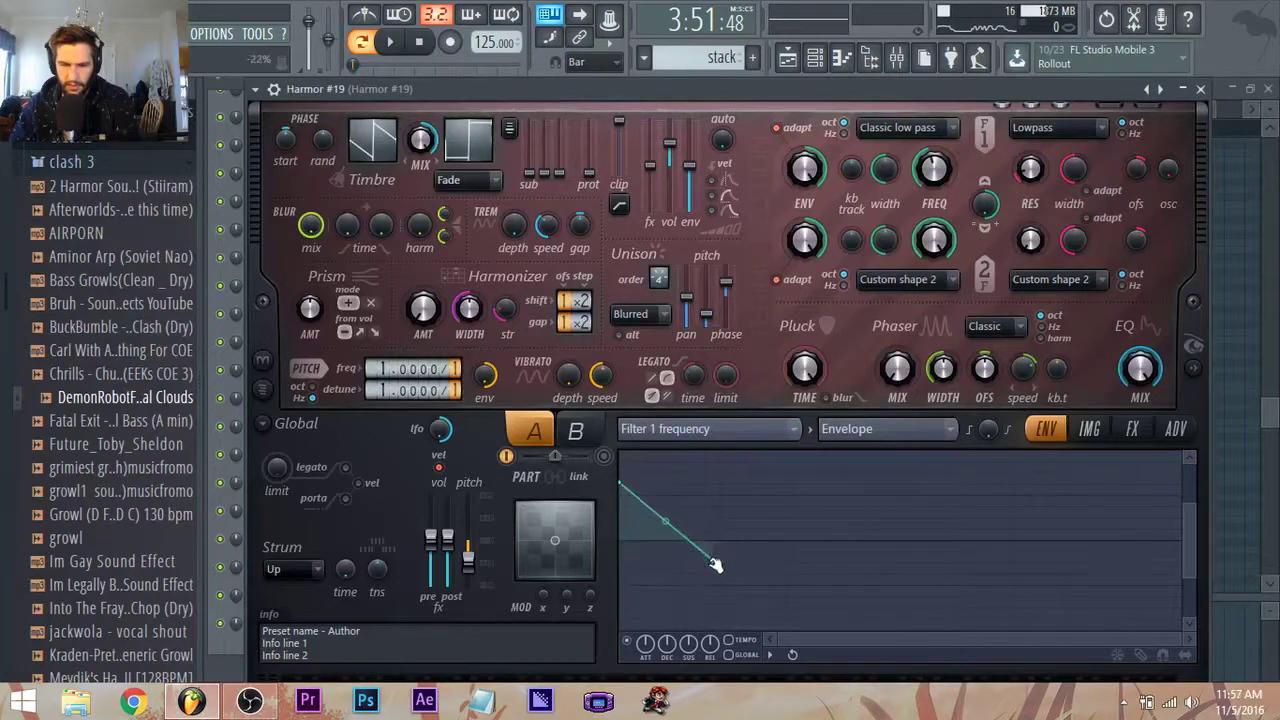
drag(668, 522, 708, 595)
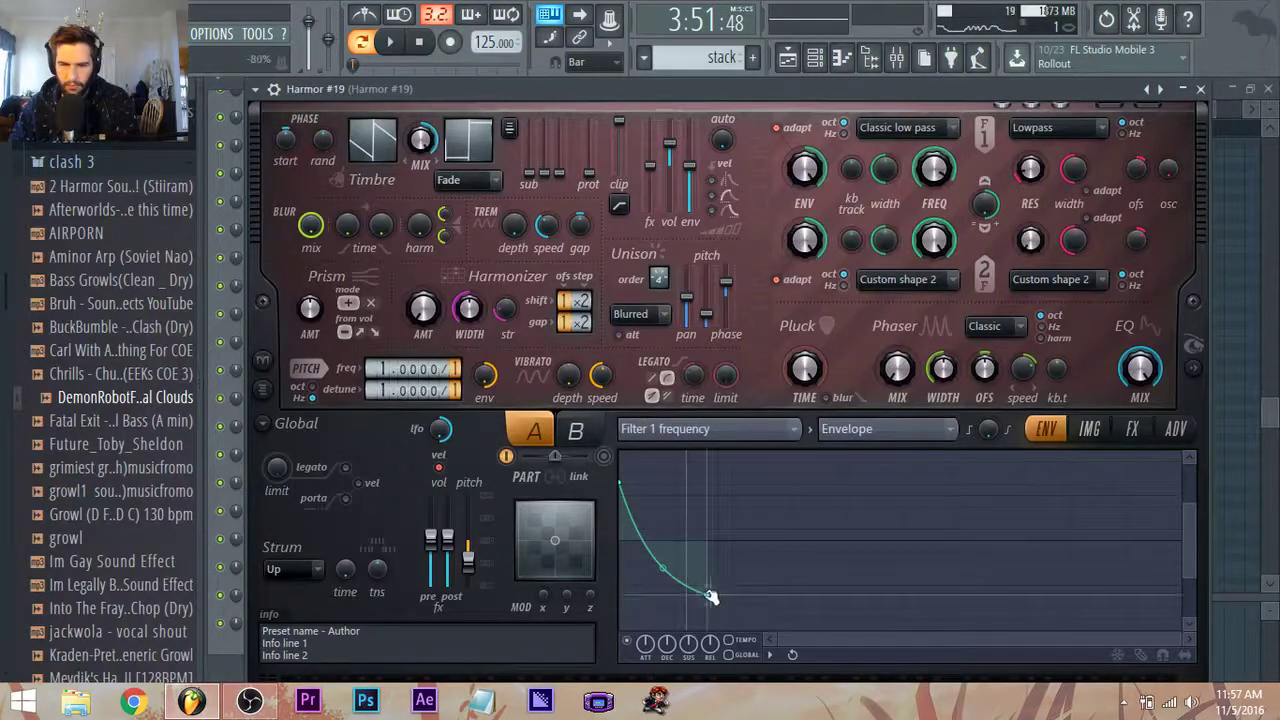
mouse_move(706, 594)
mouse_down()
mouse_move(688, 611)
mouse_move(709, 619)
mouse_move(745, 578)
mouse_move(731, 590)
mouse_up()
Restart playback and play the song from bar 121 in the playlist.
key(space)
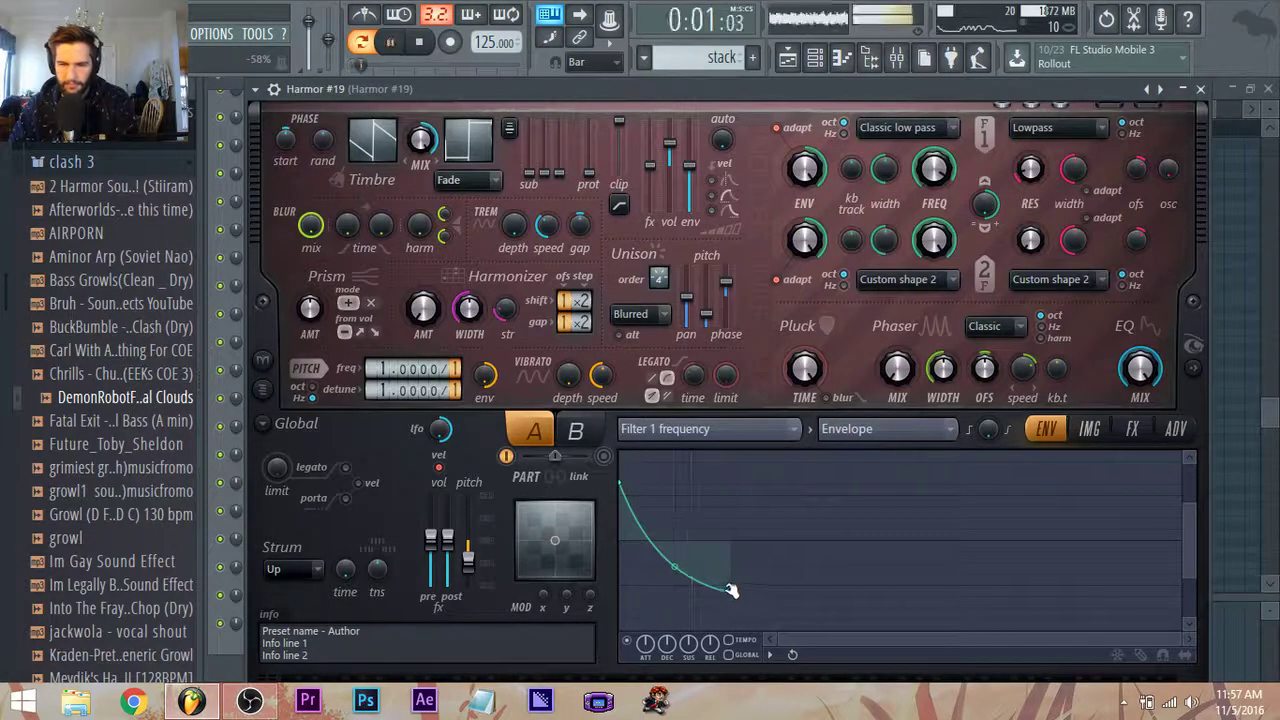
key(space)
key(space)
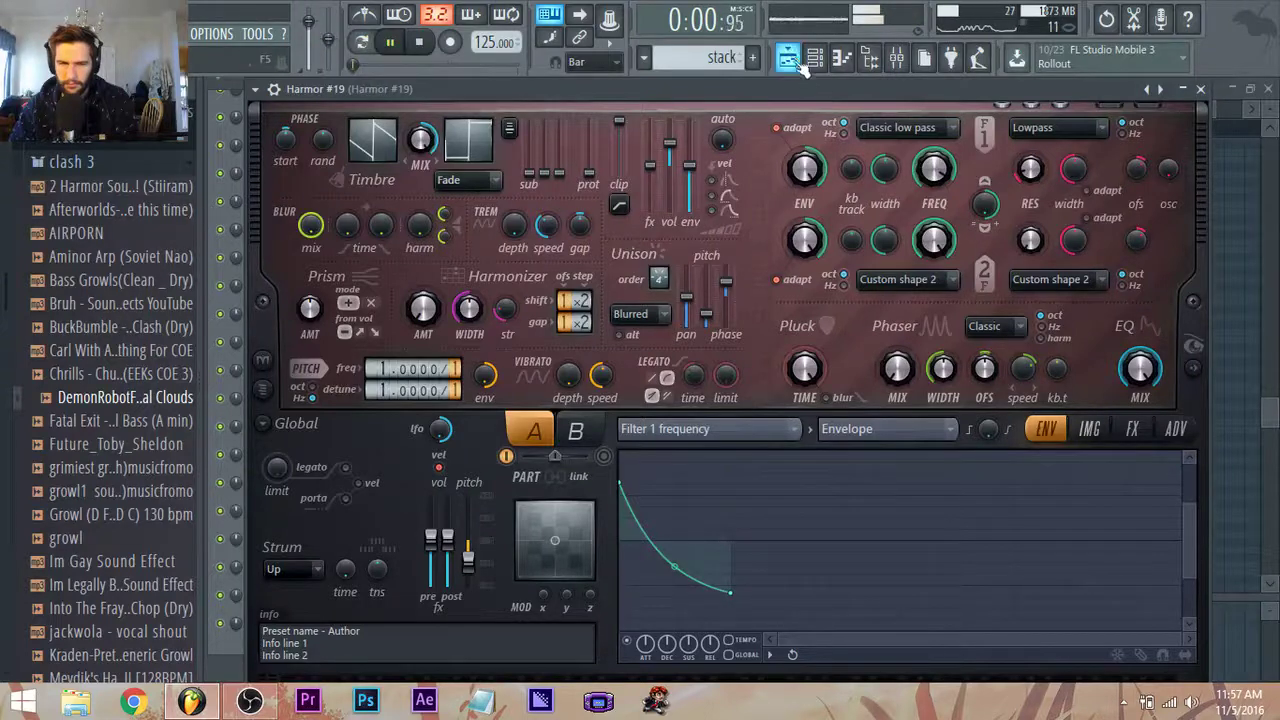
click(797, 63)
click(520, 127)
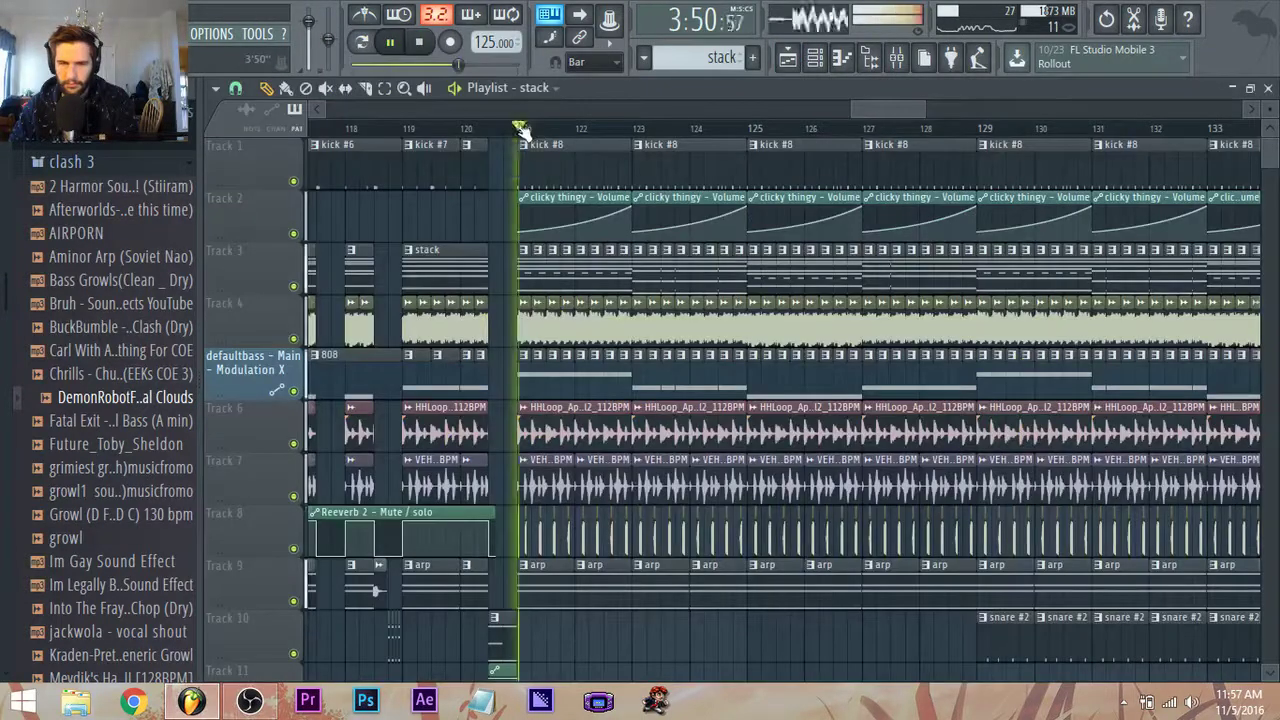
Shorten and steepen the Harmor #19 Filter 1 frequency envelope with a higher start and lower end, and check its level in the mixer.
click(820, 63)
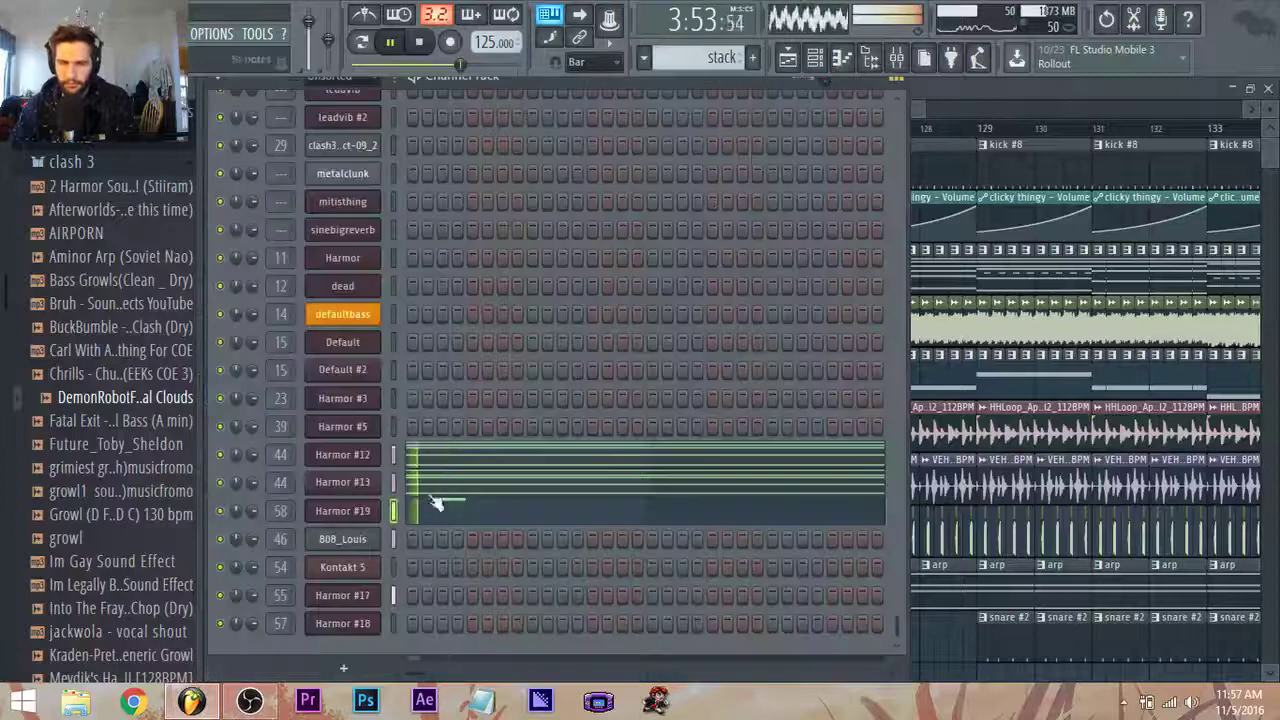
click(364, 512)
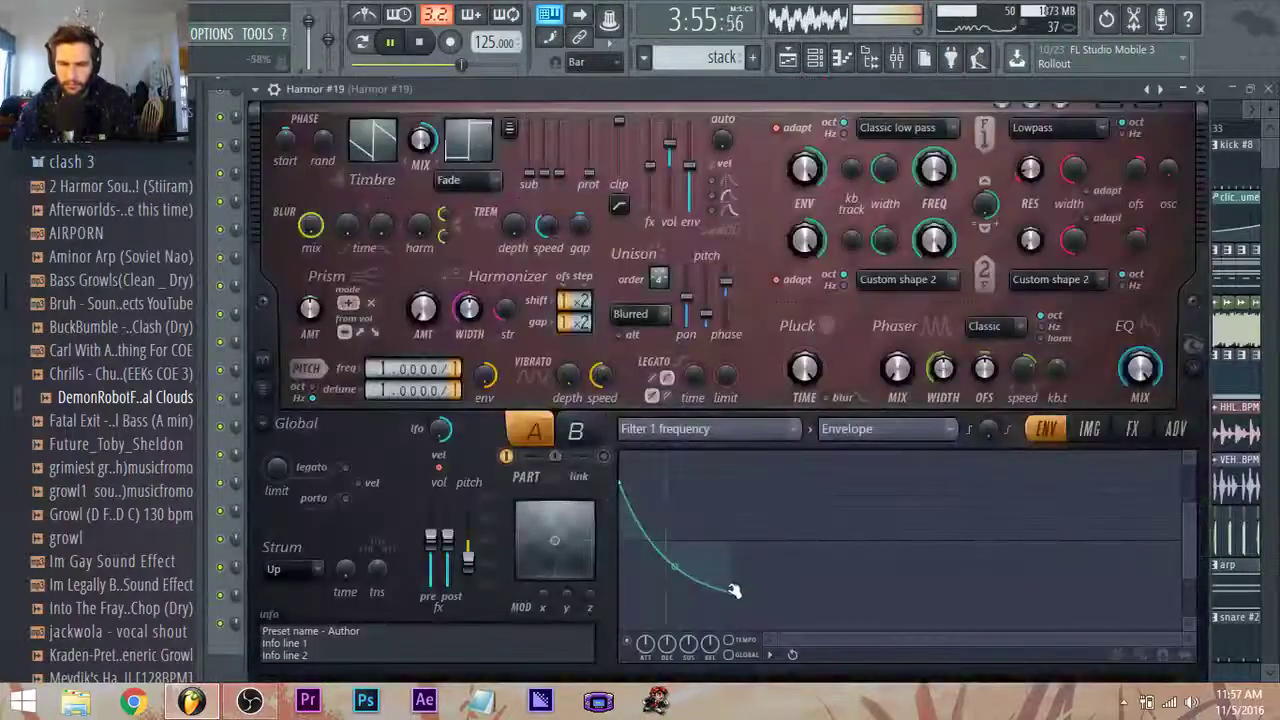
drag(733, 590, 692, 607)
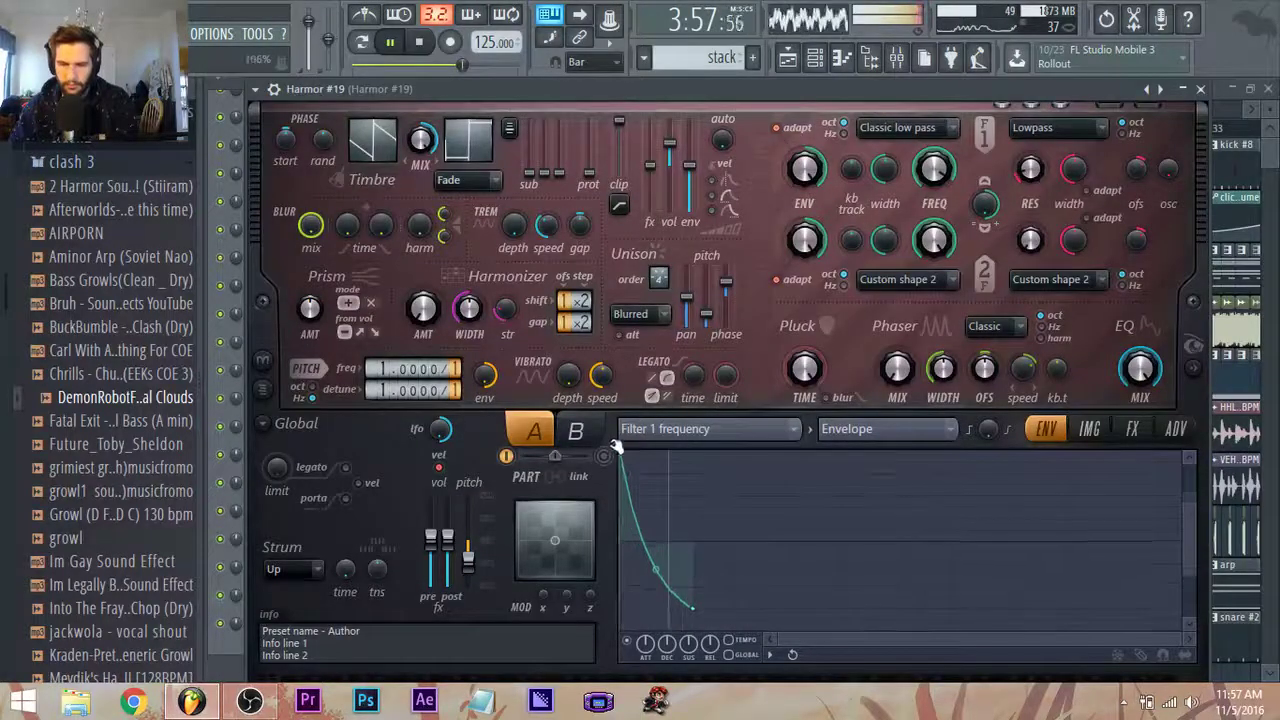
drag(617, 446, 618, 438)
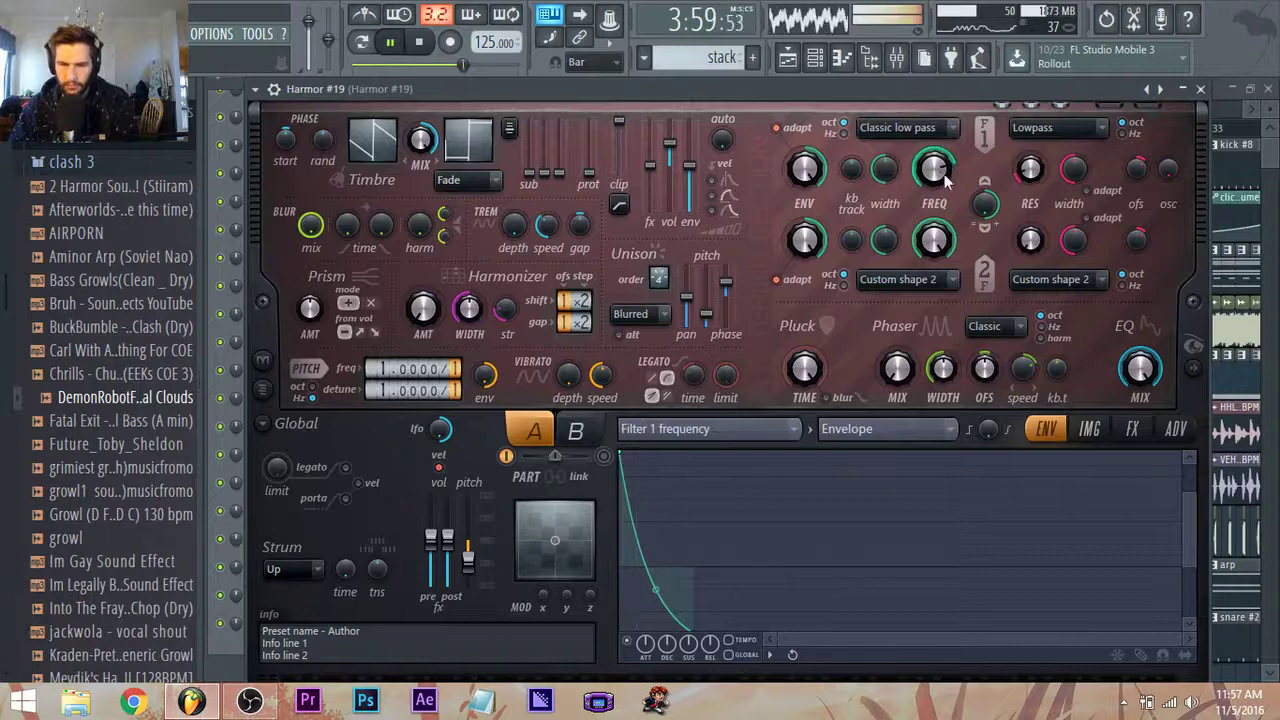
click(1133, 430)
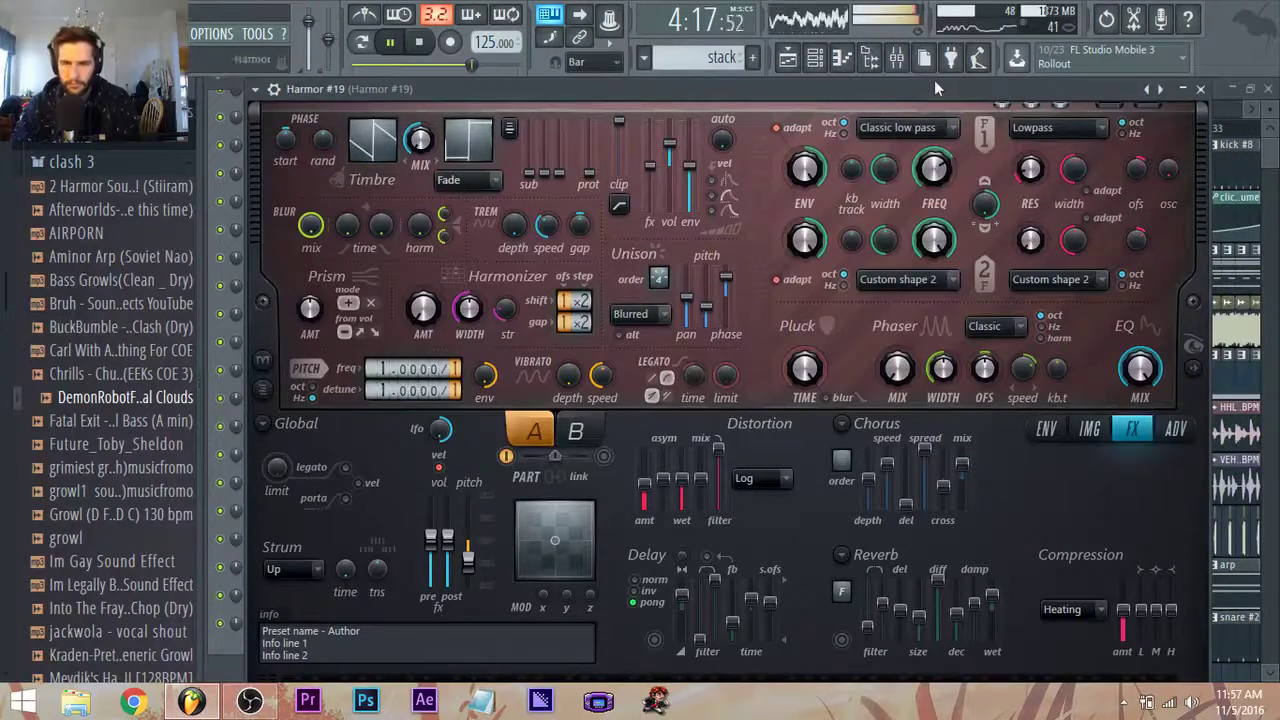
click(900, 60)
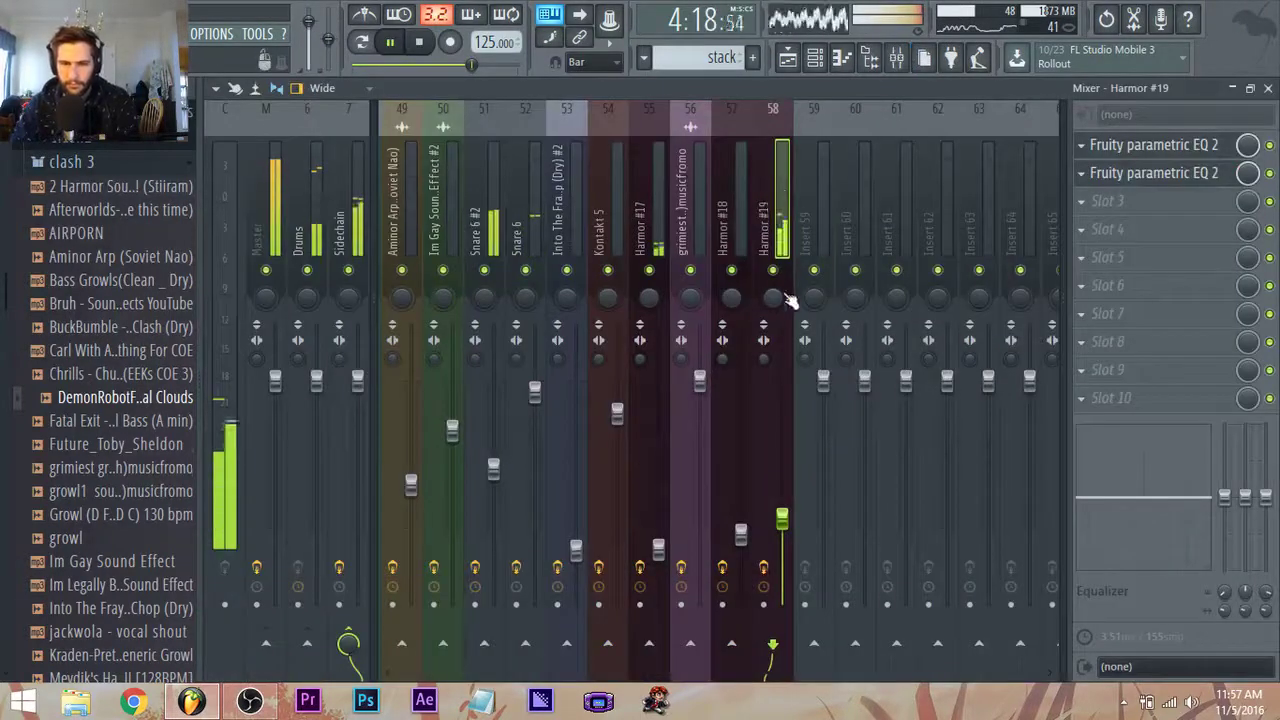
Bend the Filter 1 frequency envelope of Harmor #19 into a sharper initial drop that levels out at its low end.
click(818, 62)
click(362, 511)
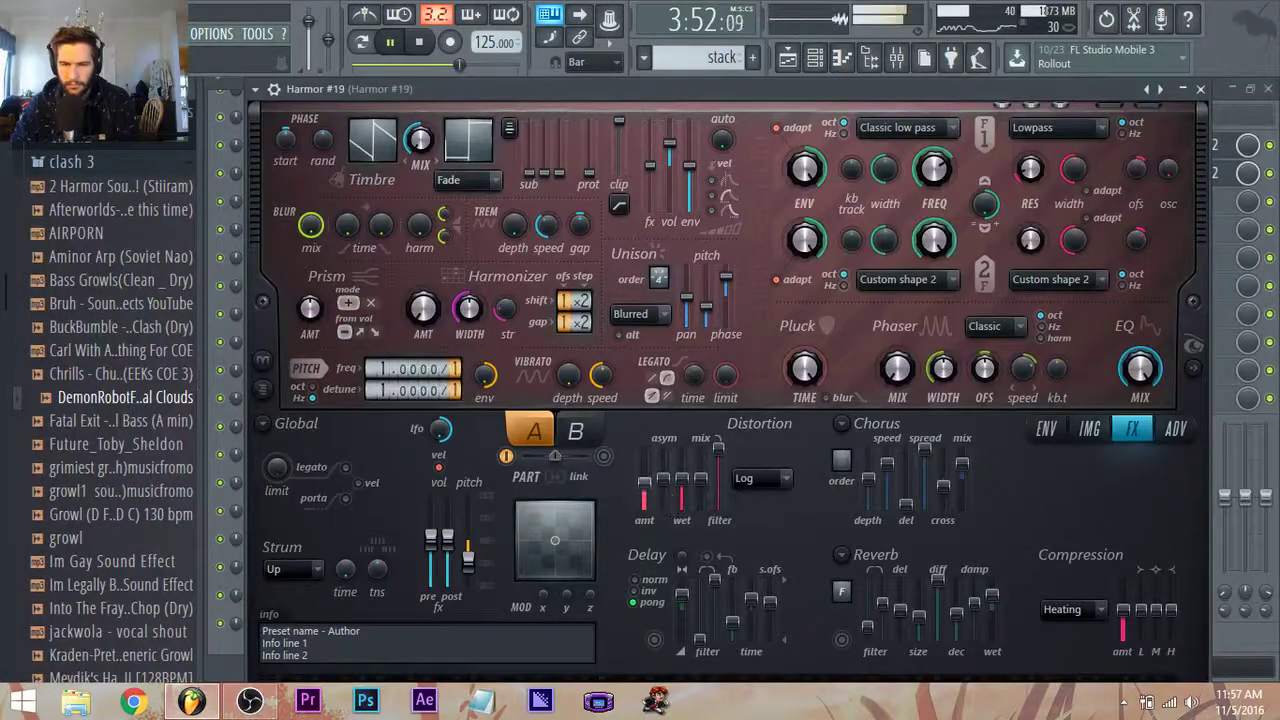
click(1047, 432)
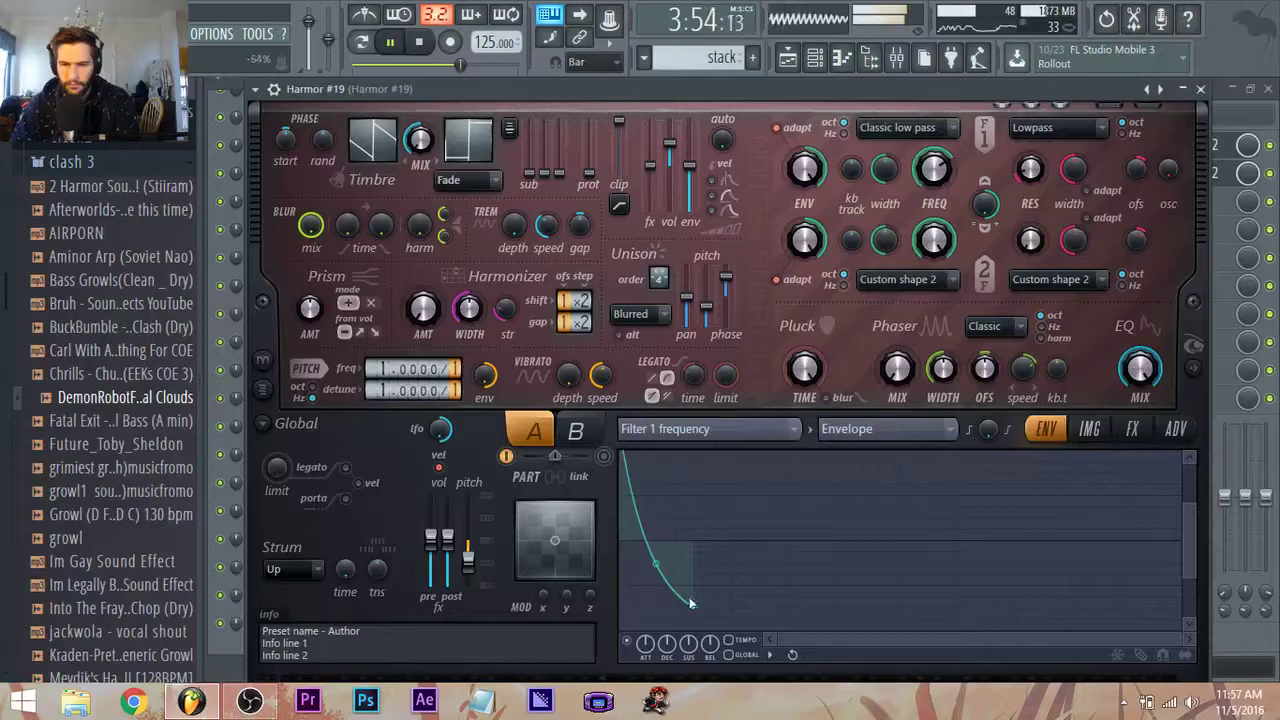
drag(647, 566, 688, 607)
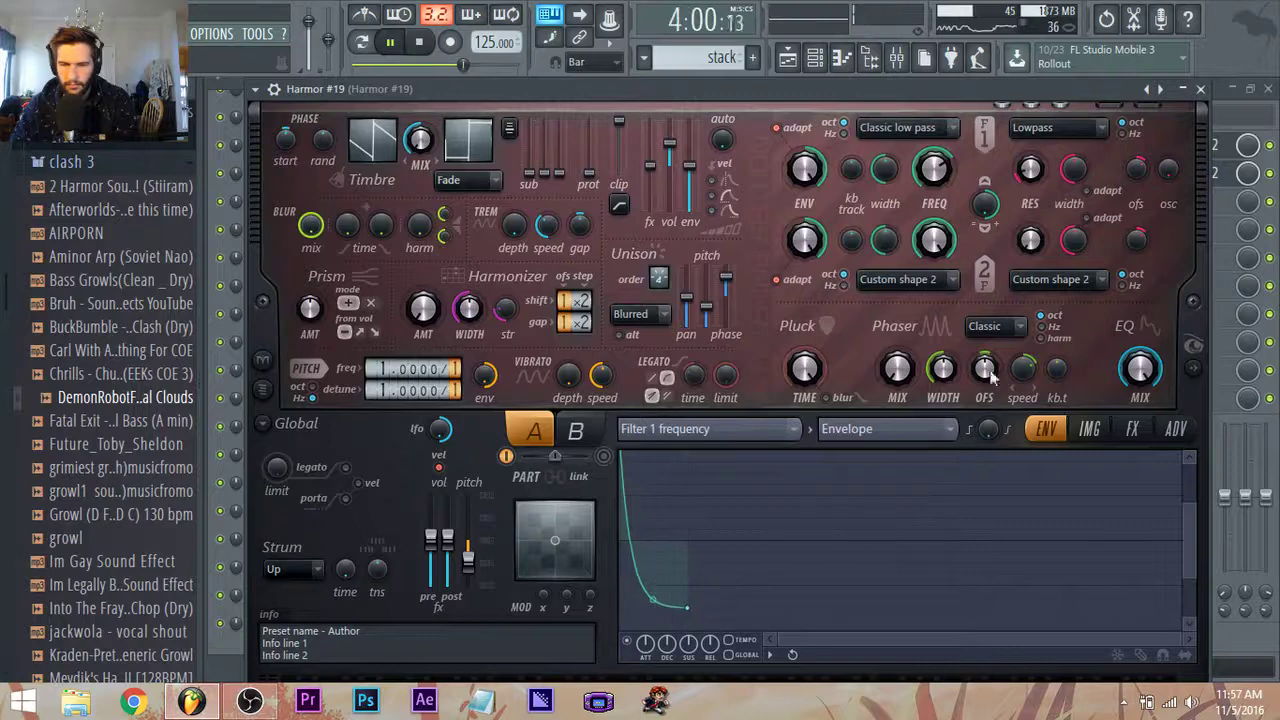
click(1099, 430)
click(1047, 430)
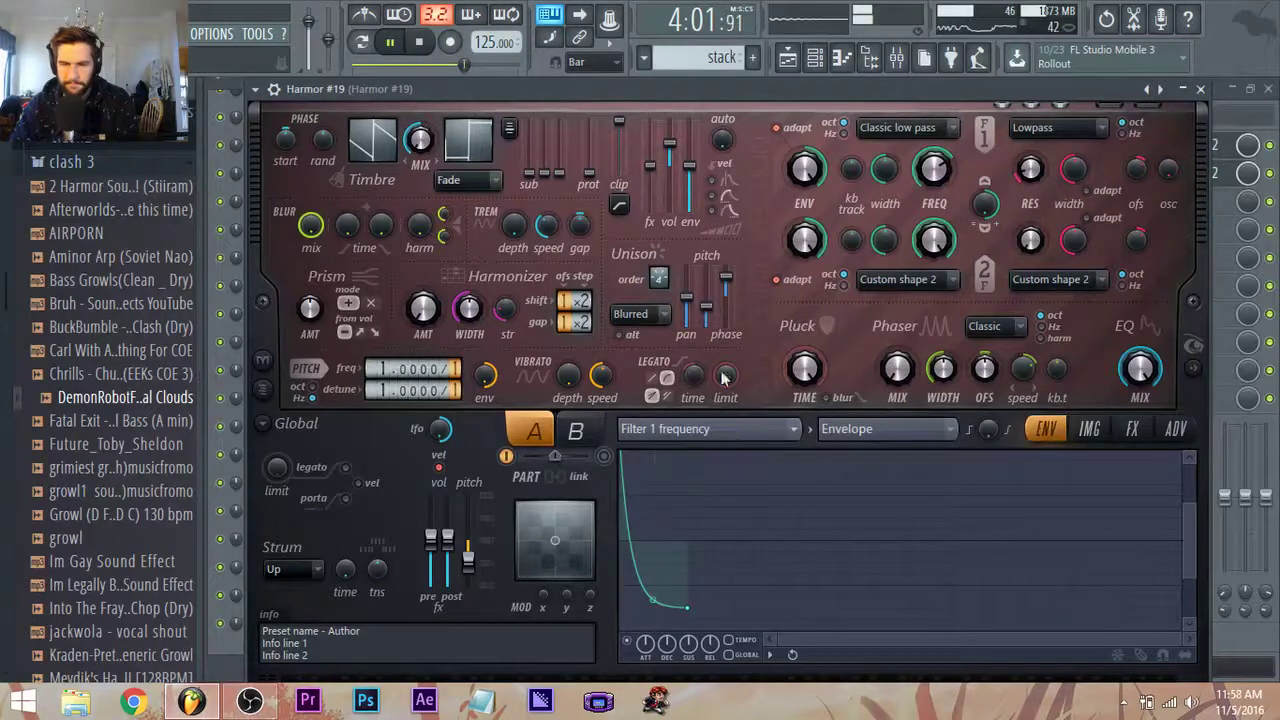
Lengthen the Harmor #19 volume envelope's decay and bend its curve upward so it holds before falling to zero.
click(708, 428)
click(665, 74)
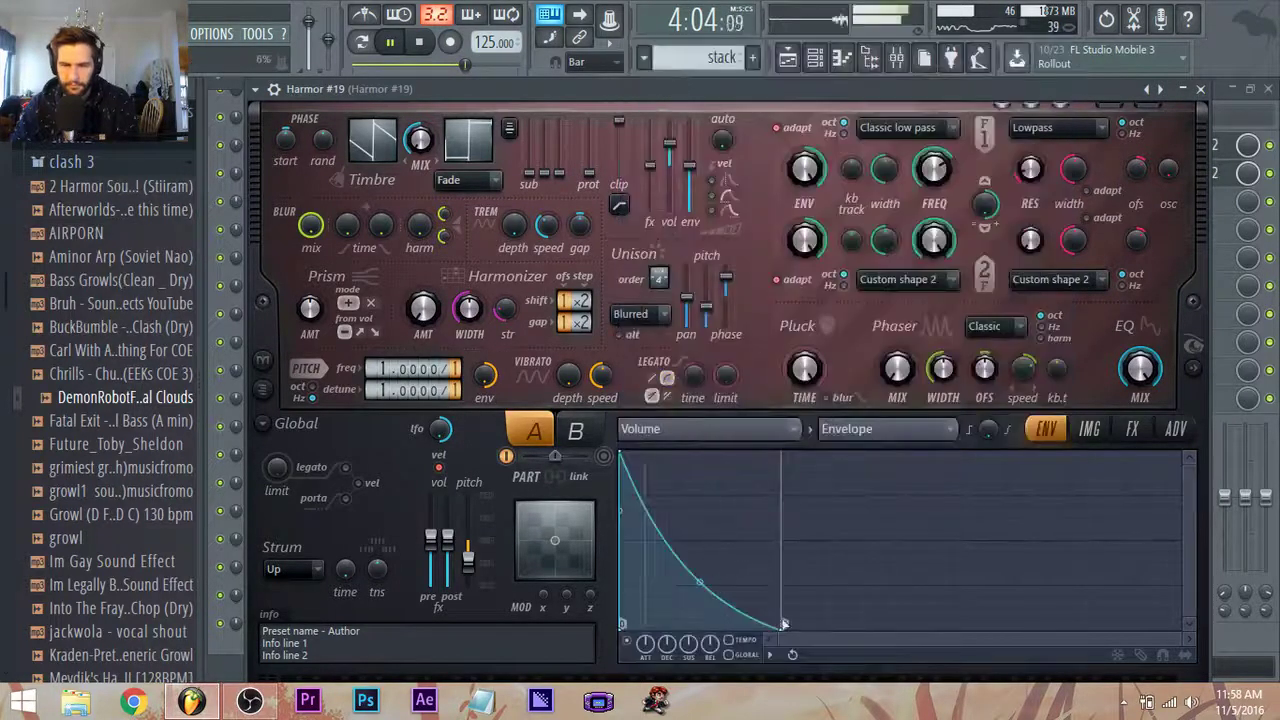
drag(787, 625, 728, 628)
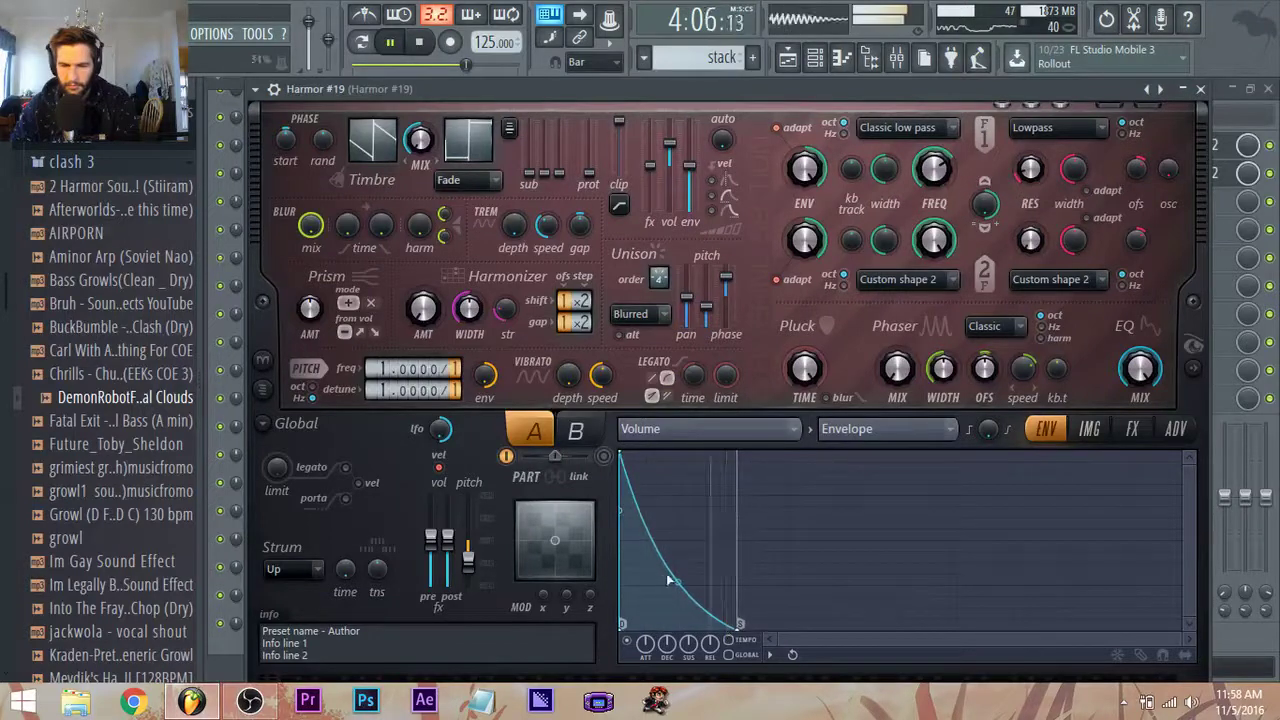
drag(678, 575, 678, 456)
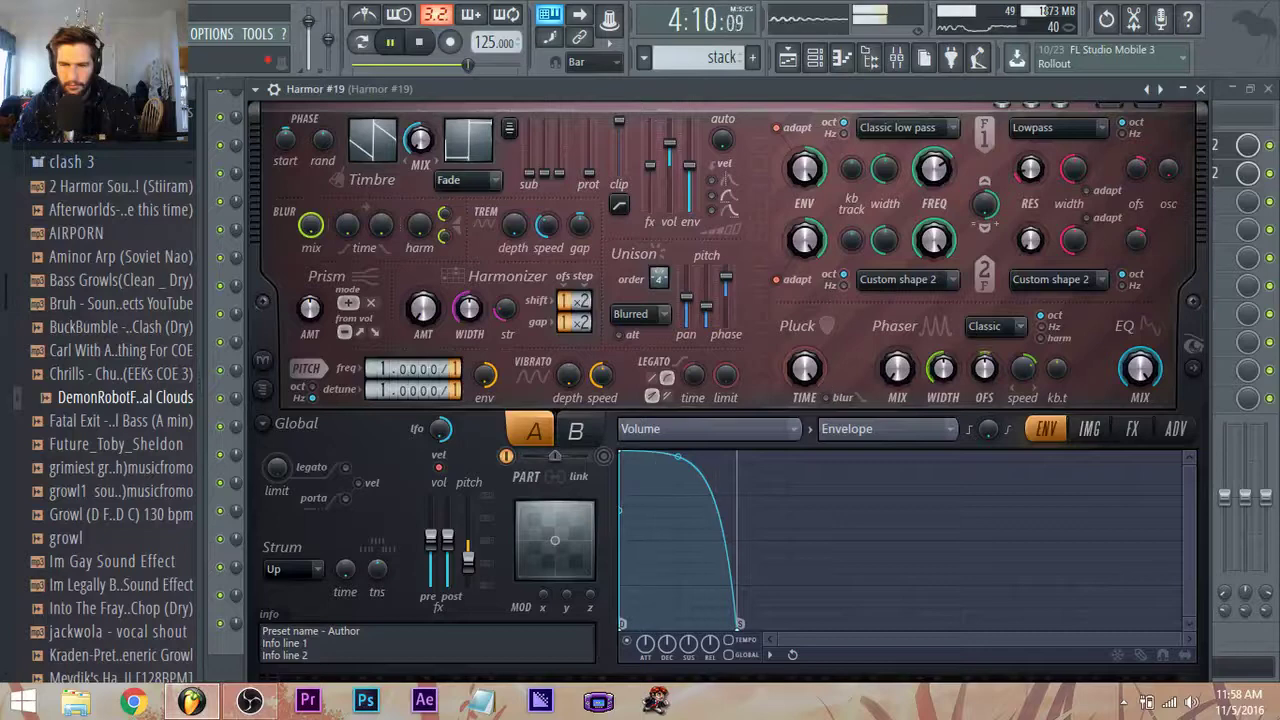
Look over the image and effects sections of Harmor #19 and close the mixer.
click(1088, 430)
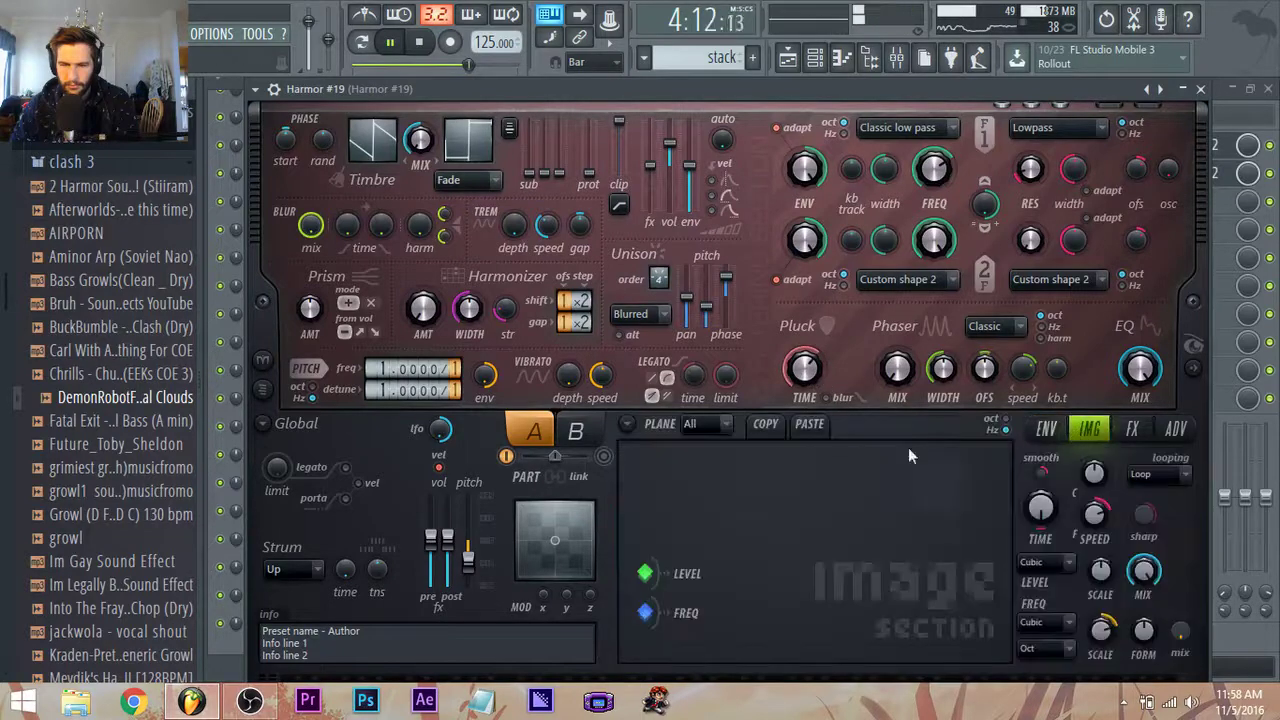
click(1131, 430)
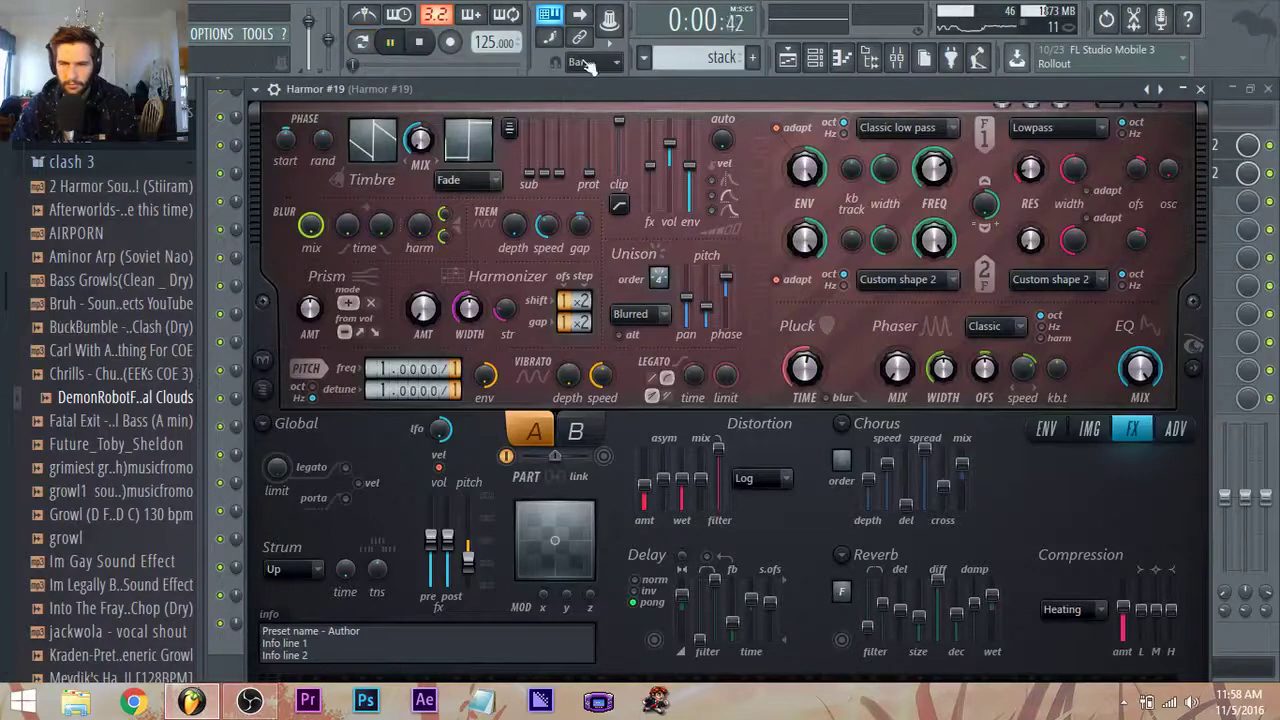
click(1232, 93)
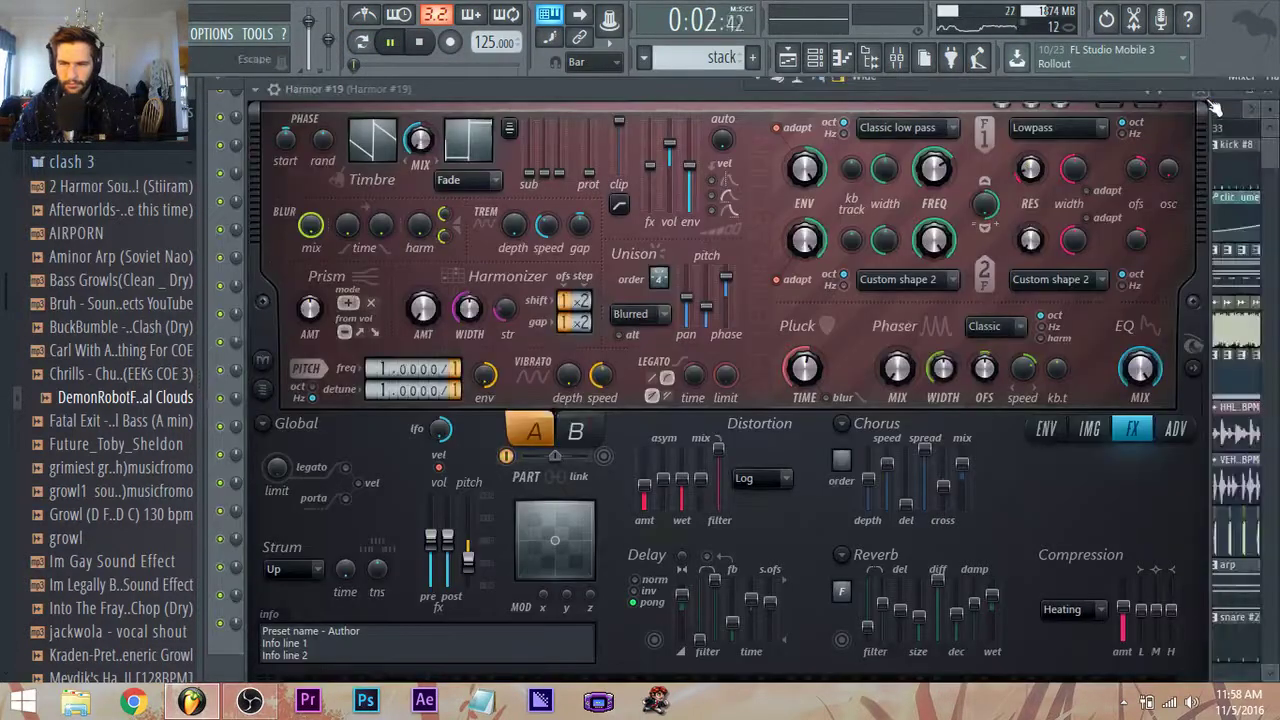
Play the arrangement from just before bar 121 and bring up the channel list.
click(1200, 88)
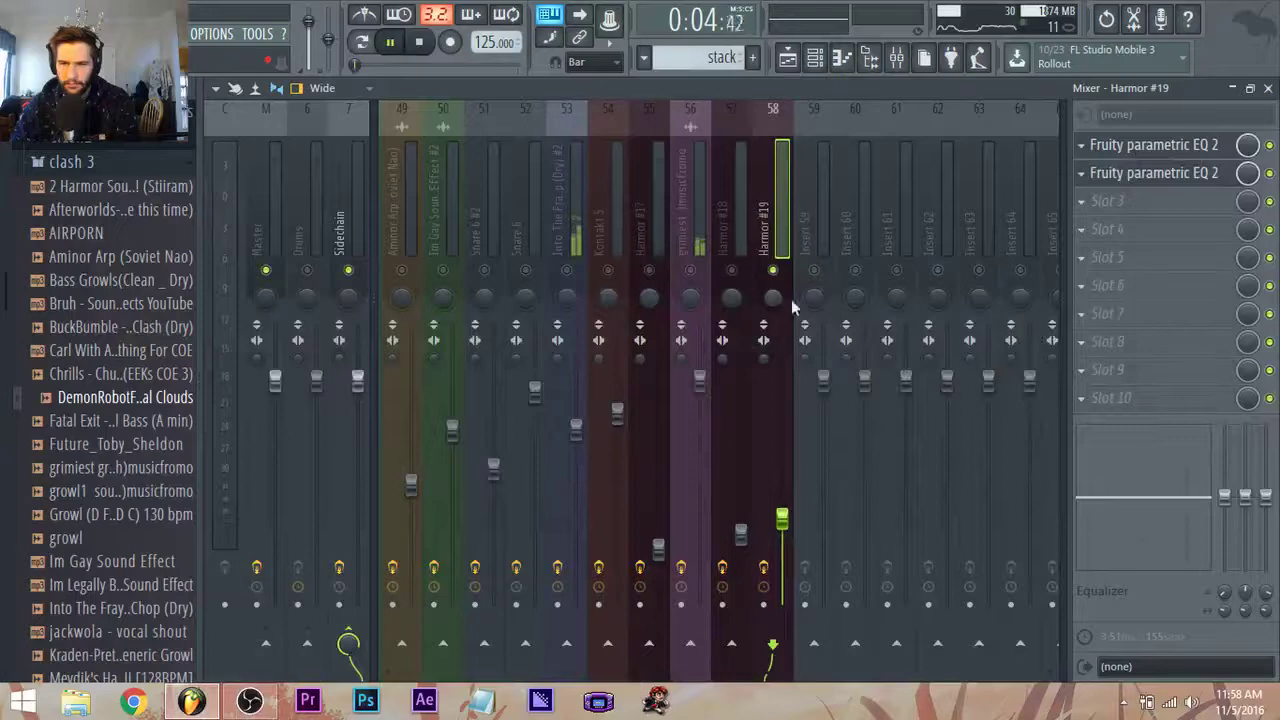
click(788, 58)
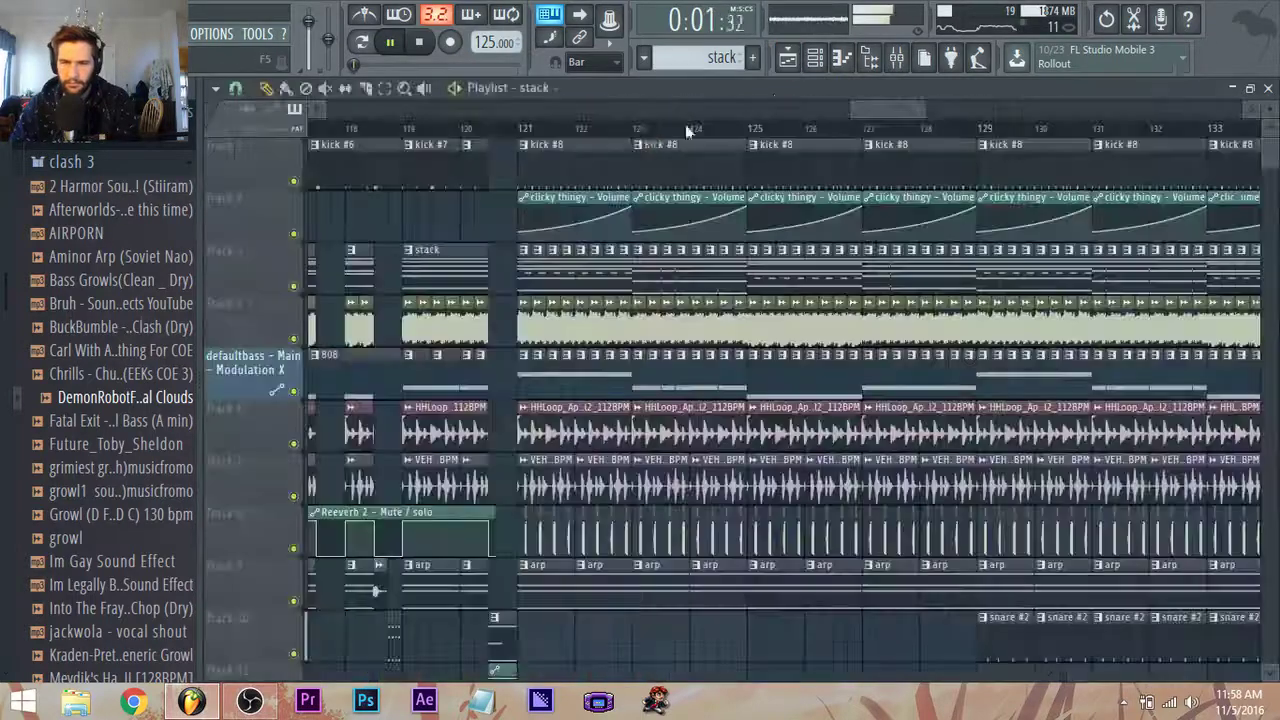
click(502, 129)
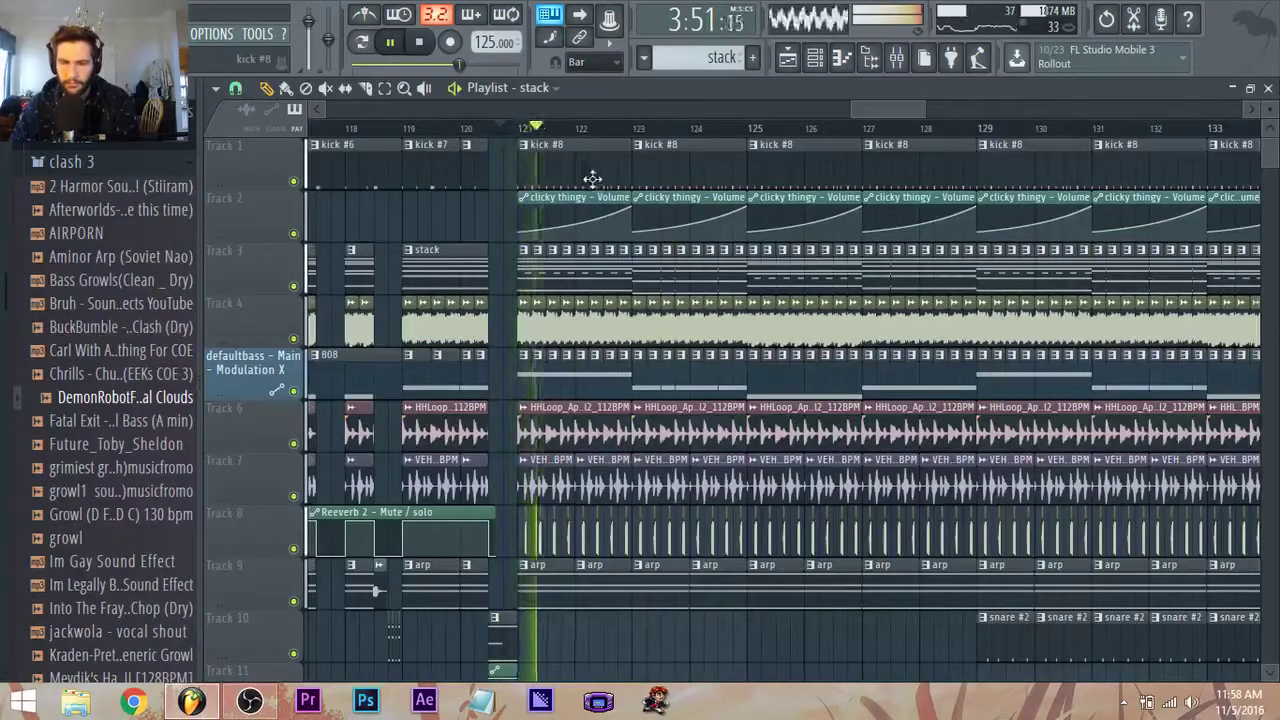
click(815, 58)
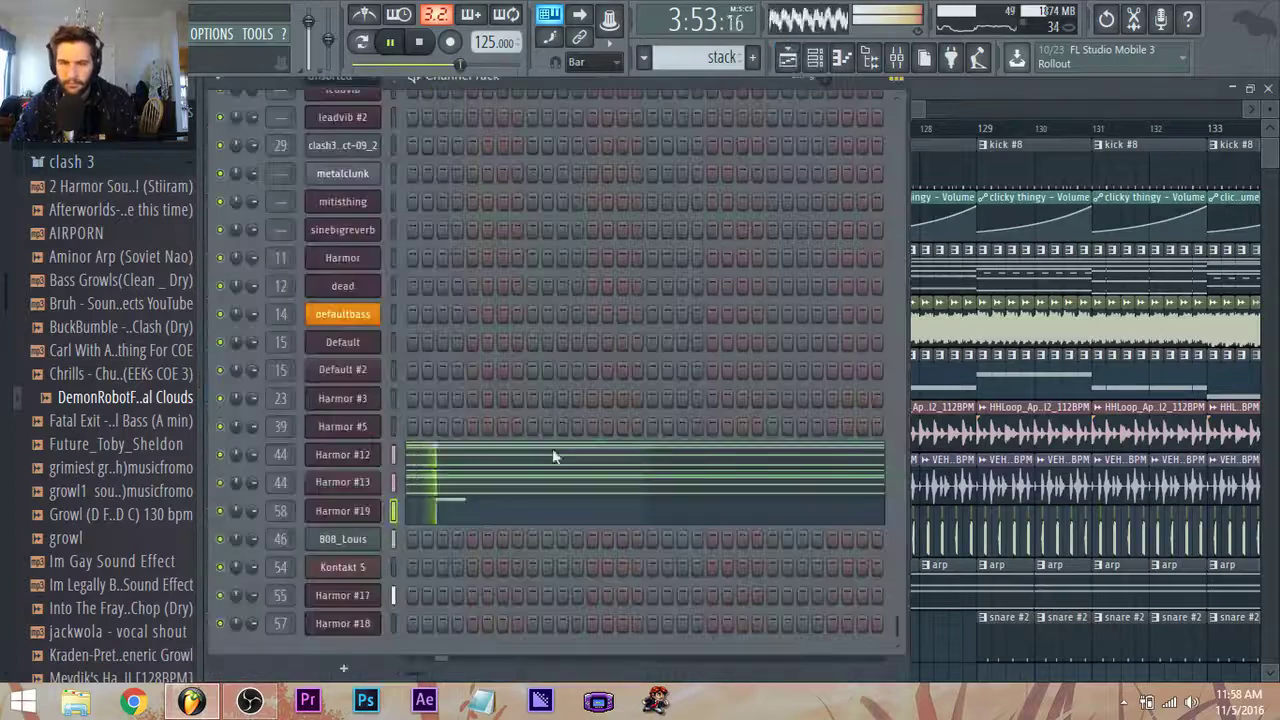
Randomize both the shift and gap settings of the Harmor #19 harmonizer.
click(365, 476)
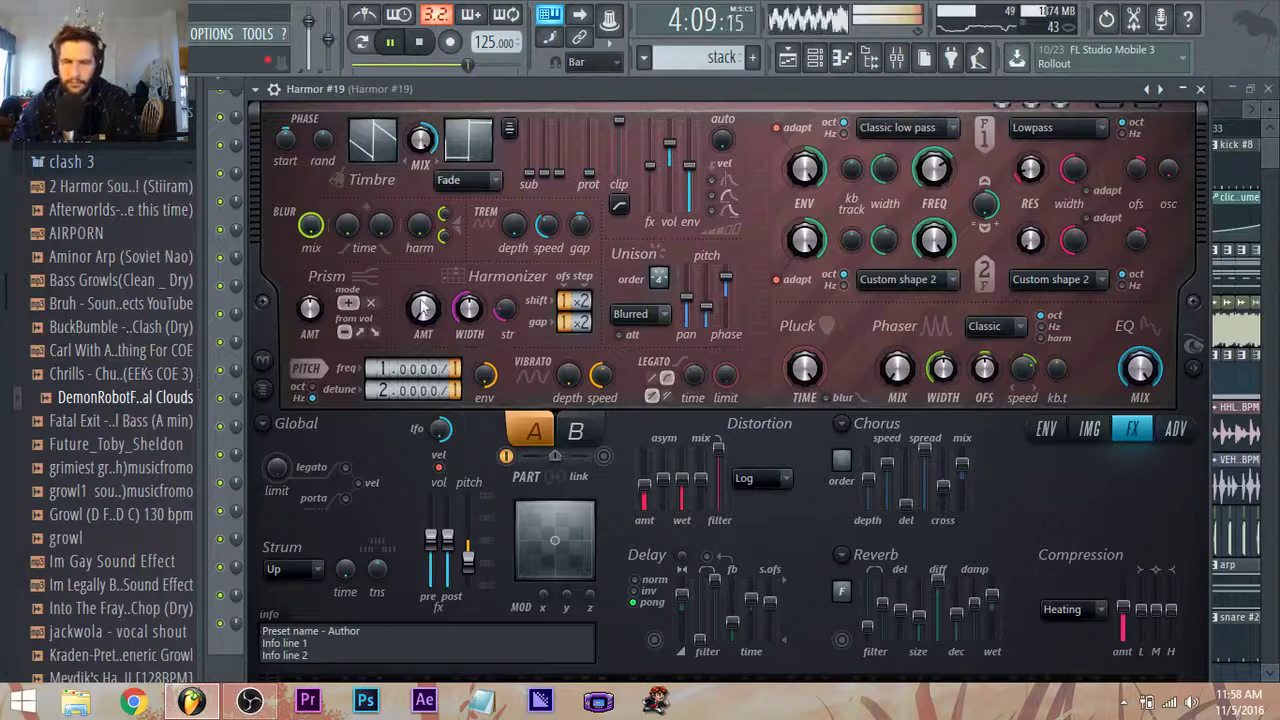
right_click(576, 302)
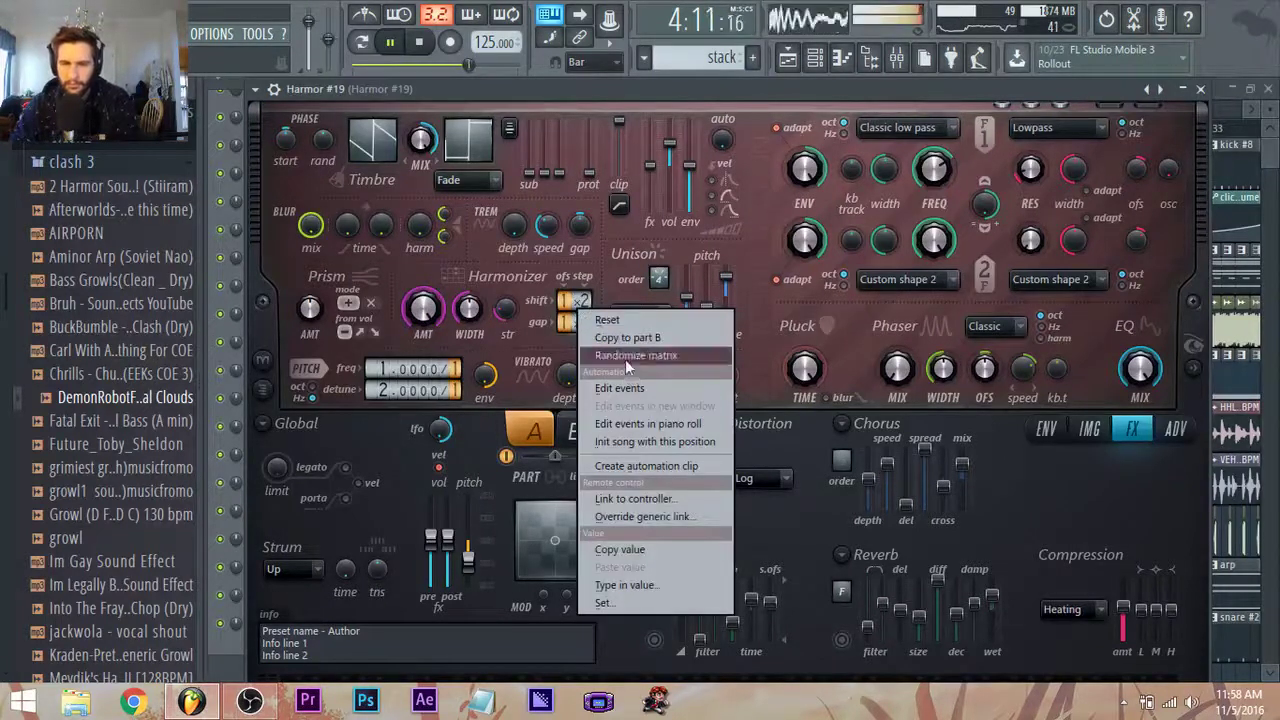
click(630, 352)
right_click(589, 325)
click(620, 372)
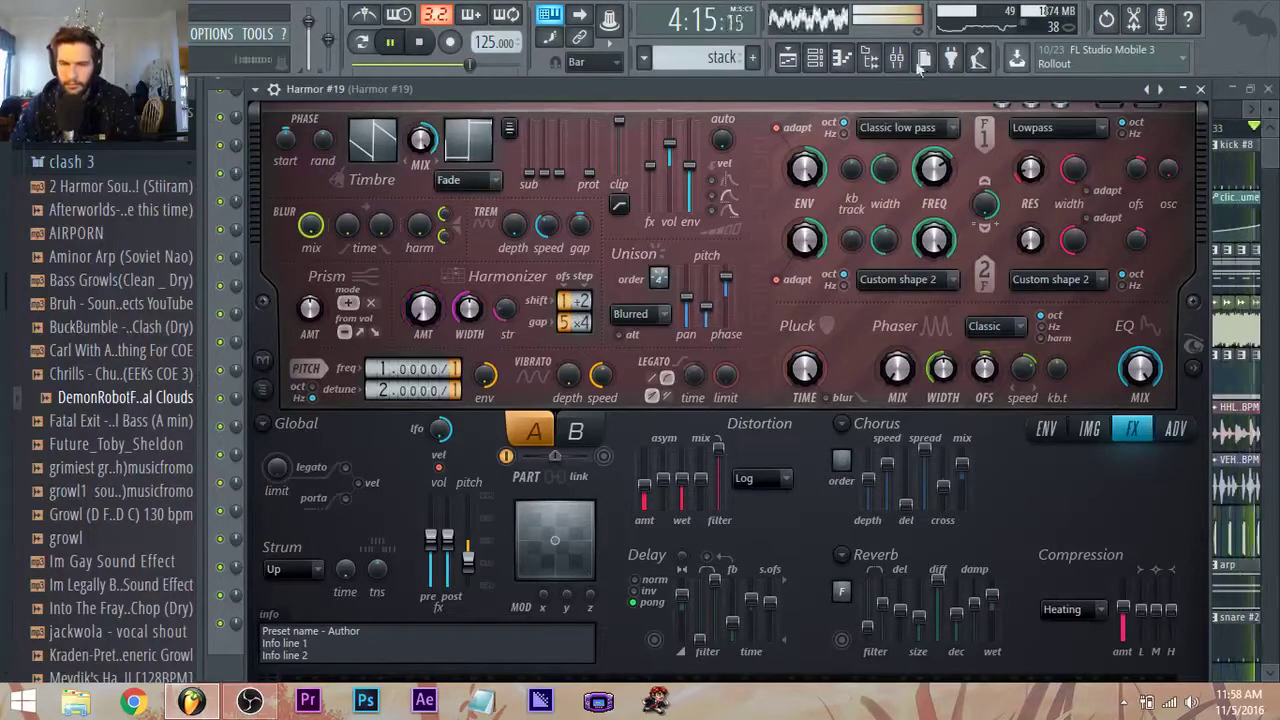
Raise the Harmor #19 mixer level slightly and return to the playlist.
click(787, 60)
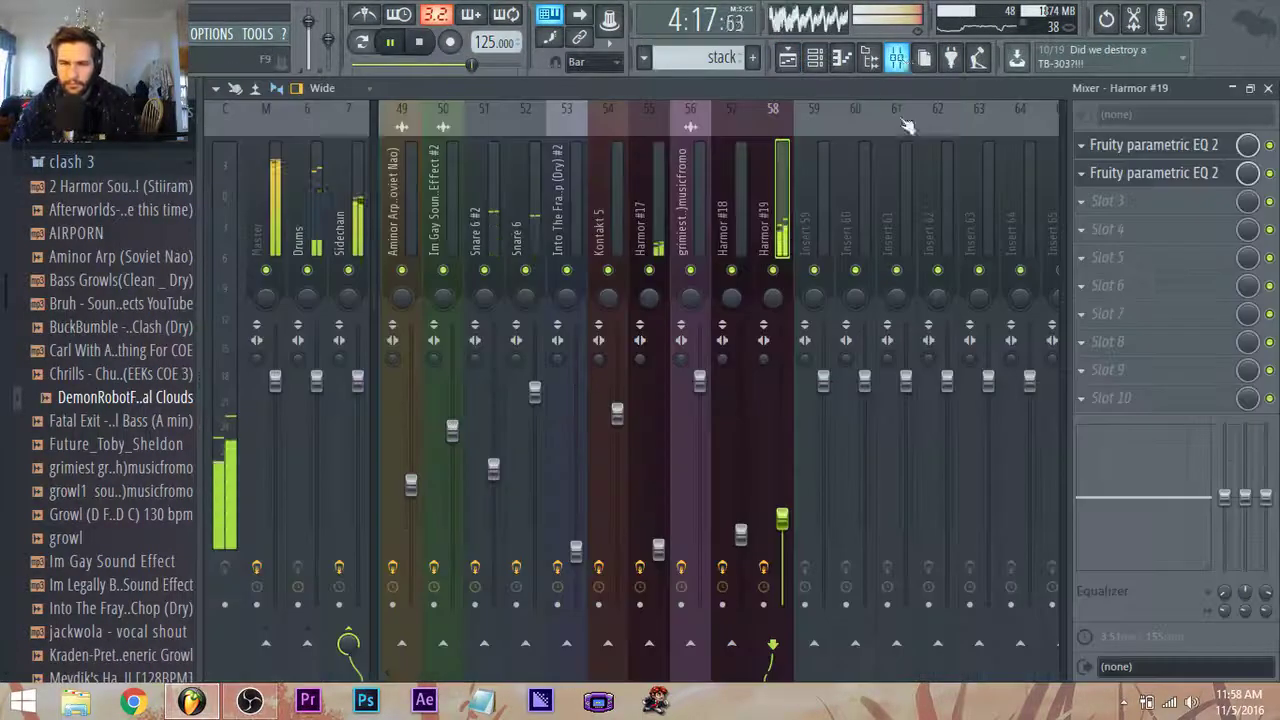
click(896, 57)
drag(782, 520, 783, 510)
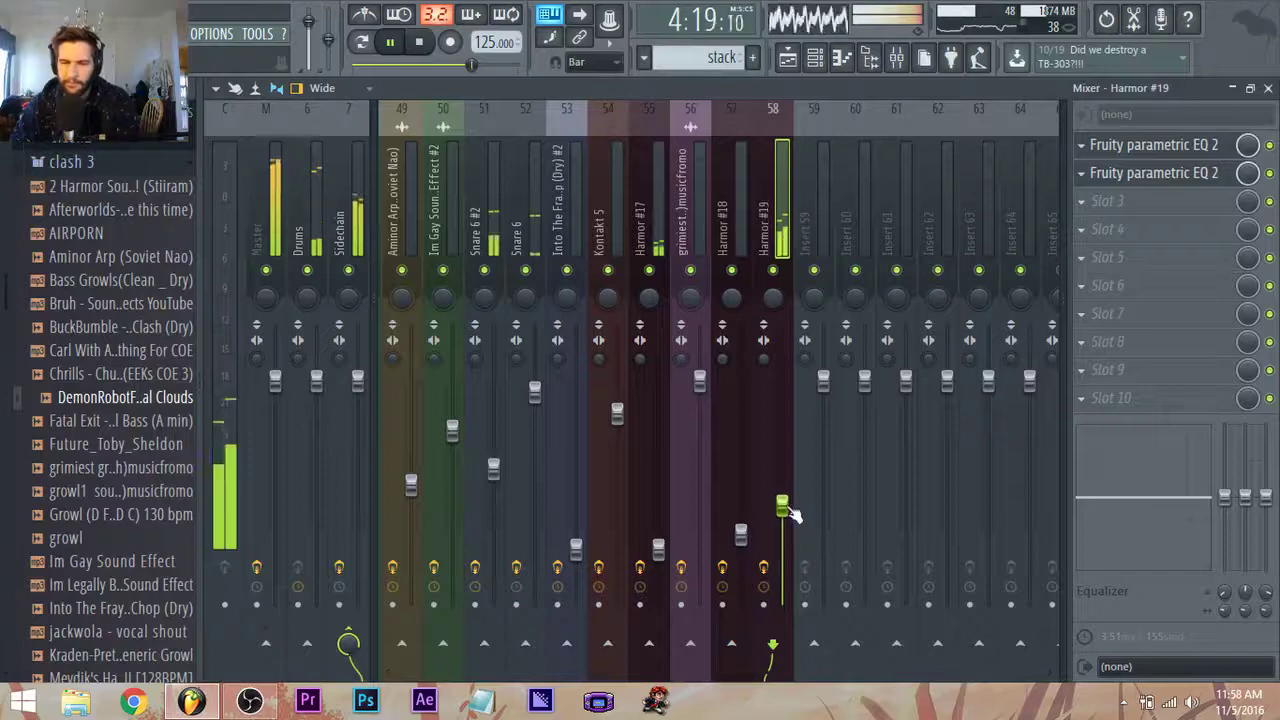
click(788, 60)
Replay the section from just before bar 121, inspect the stack pattern's notes, and reopen Harmor #19 for playback.
key(space)
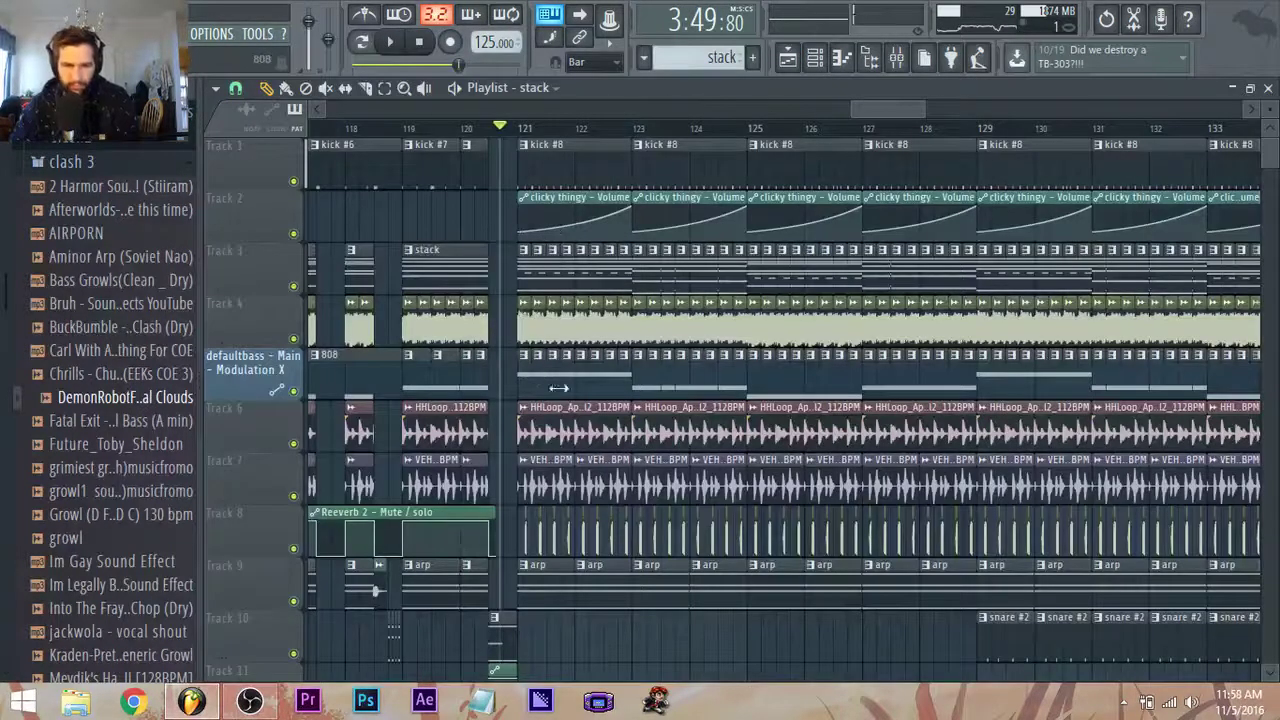
key(space)
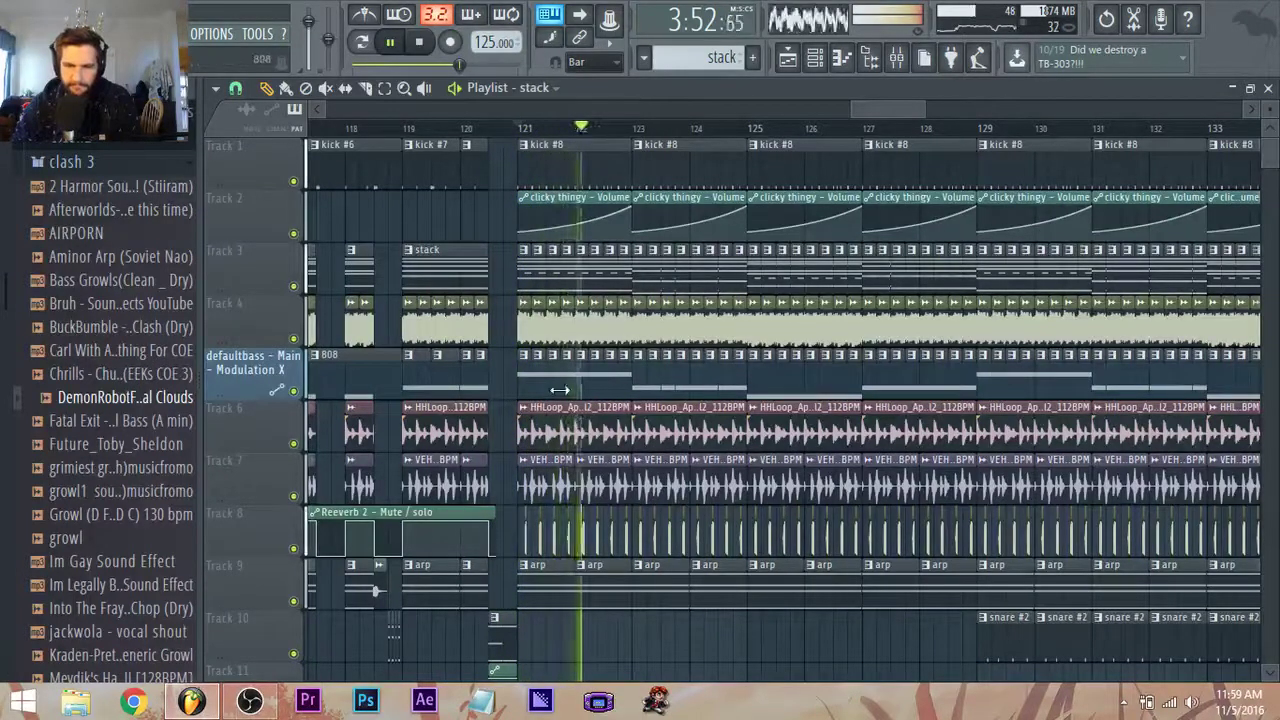
double_click(597, 263)
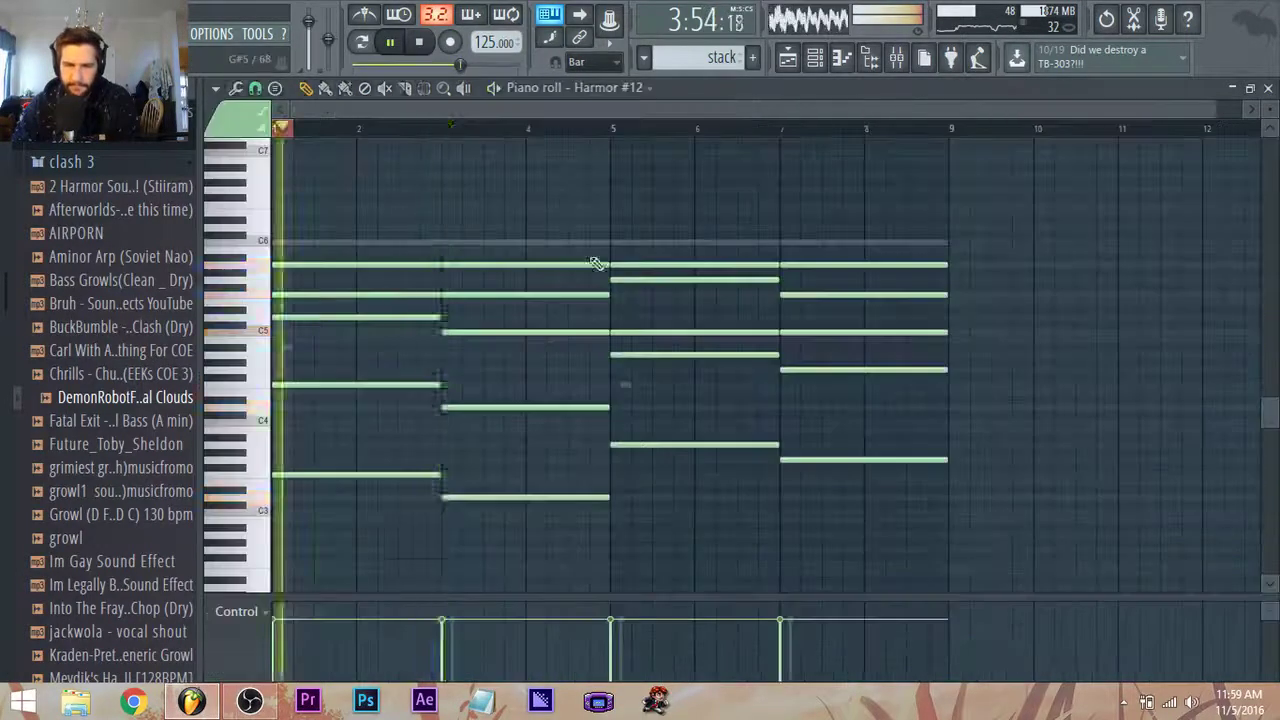
click(788, 58)
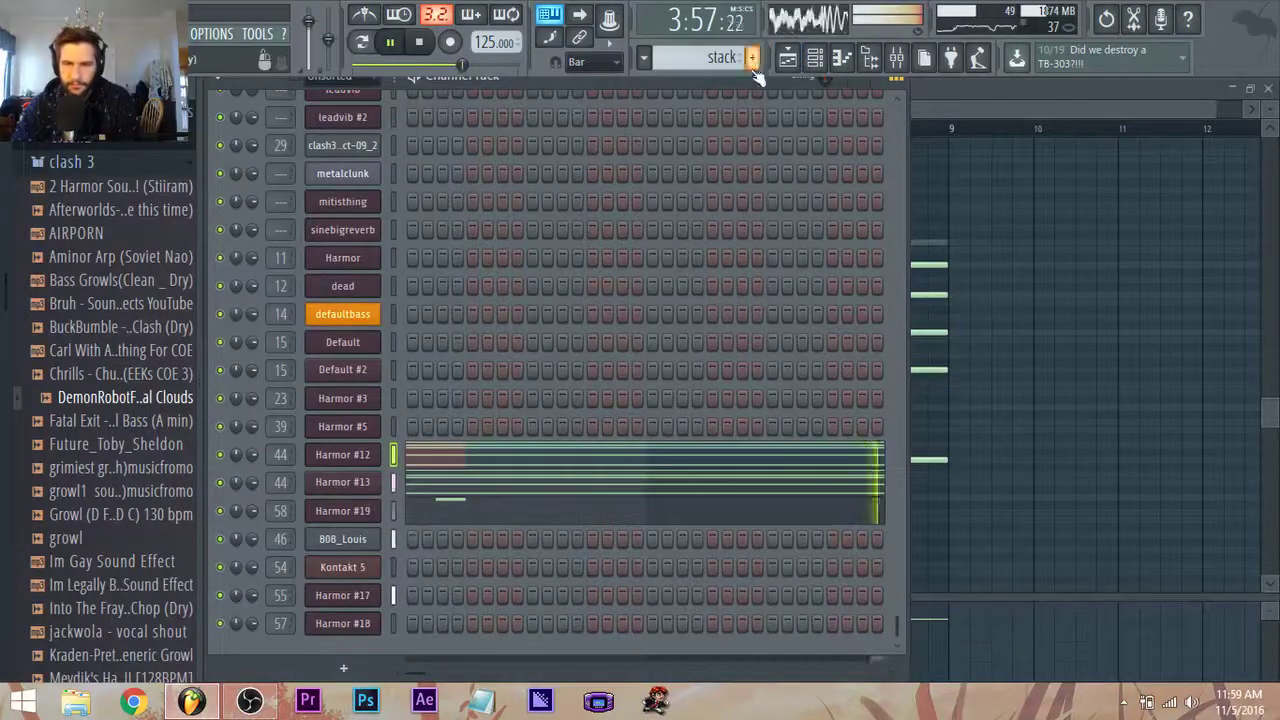
key(space)
click(343, 510)
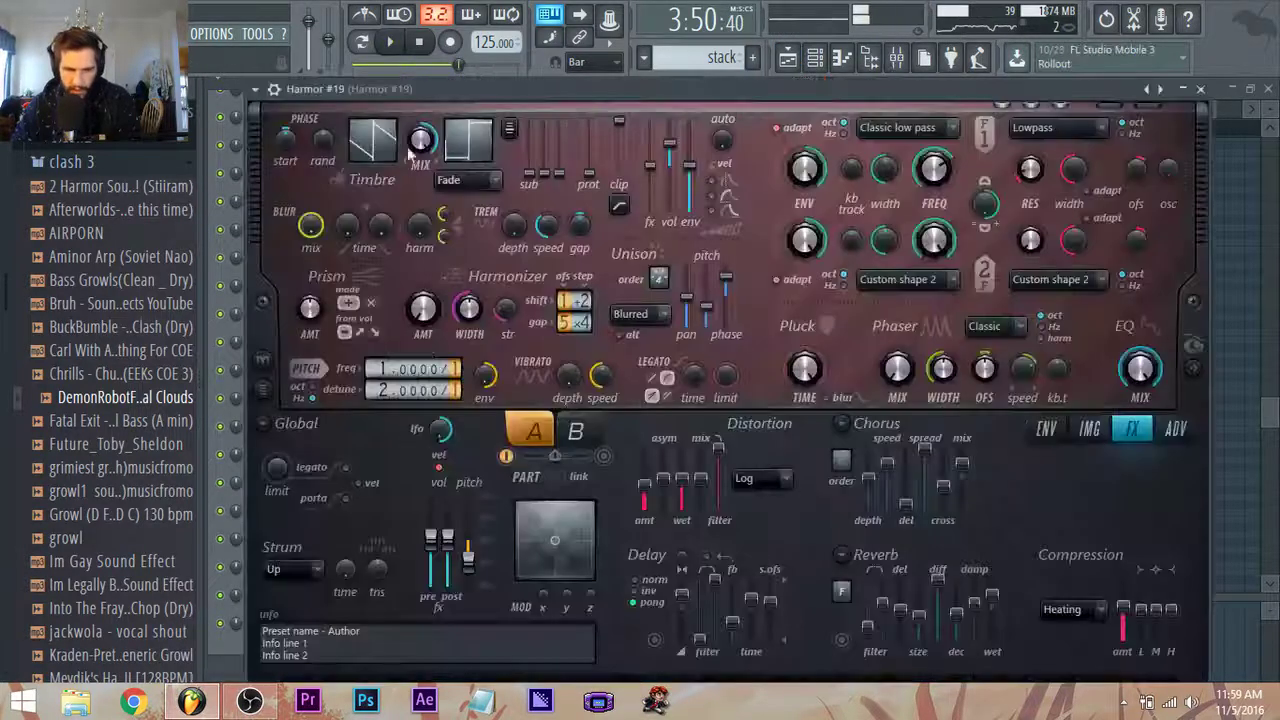
key(space)
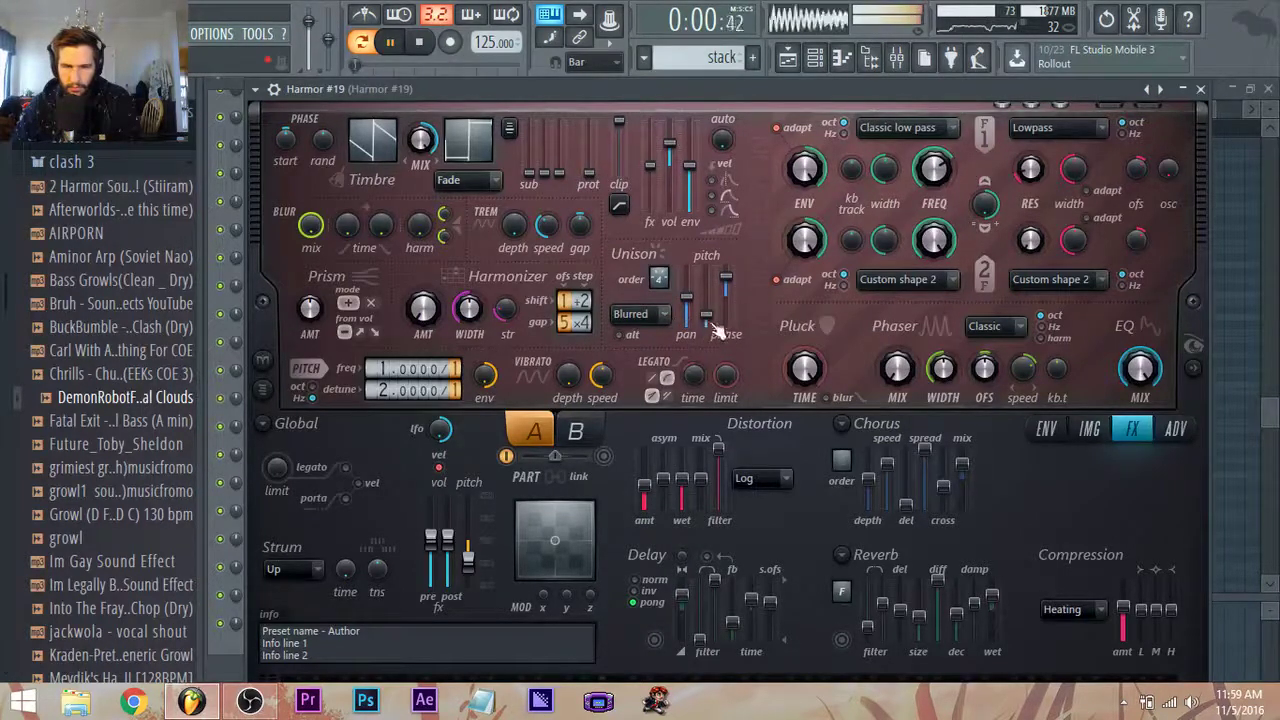
Play the pattern with the Harmor #19 mixer track soloed and open its second Fruity parametric EQ 2.
click(788, 58)
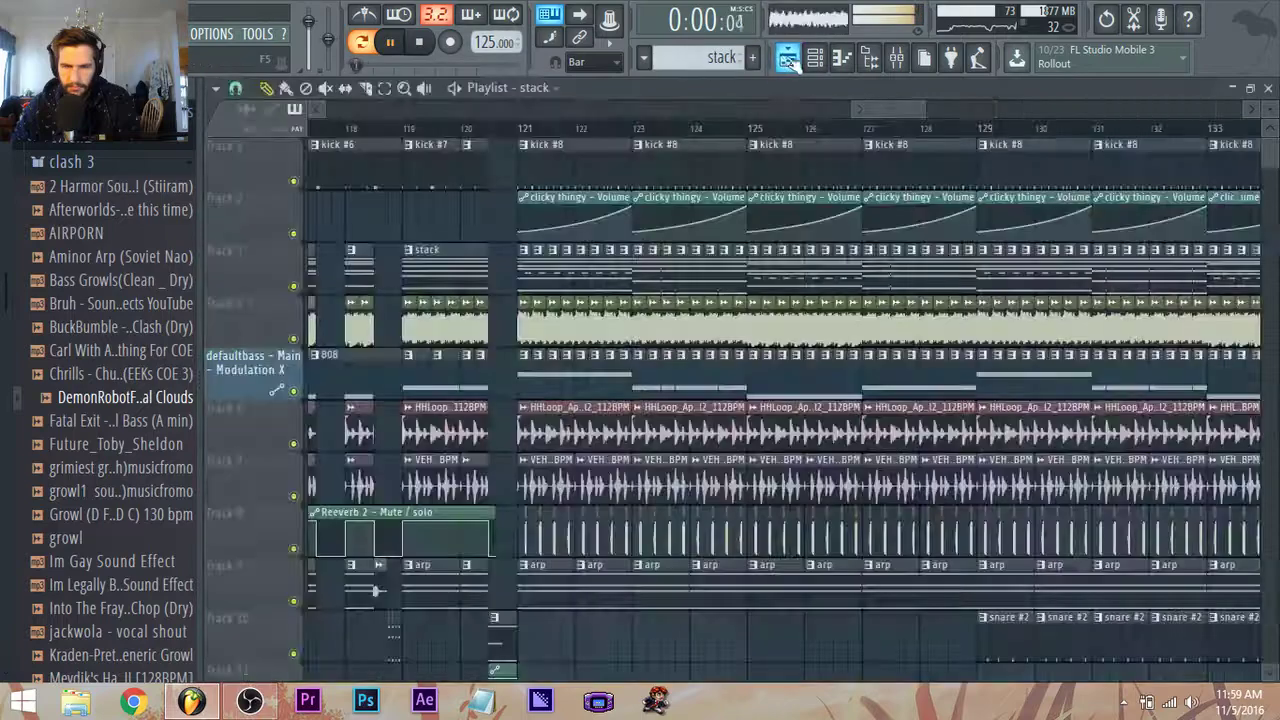
key(space)
click(887, 60)
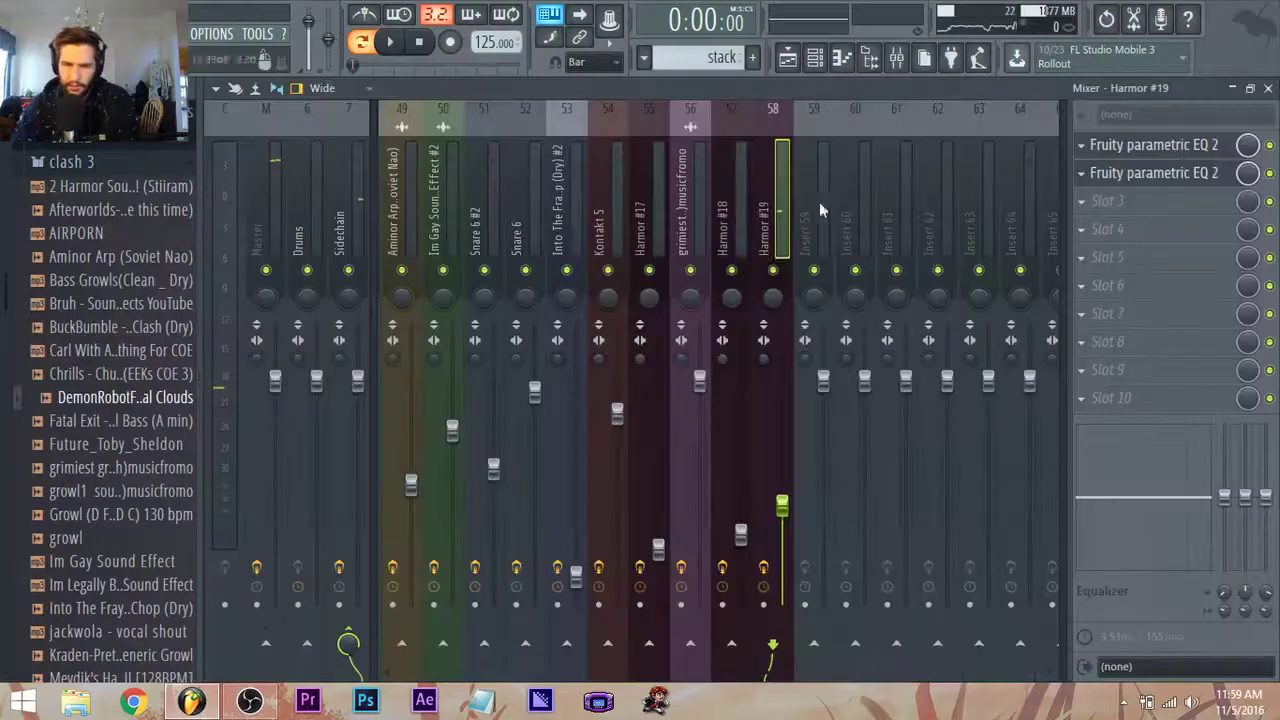
key(space)
click(815, 58)
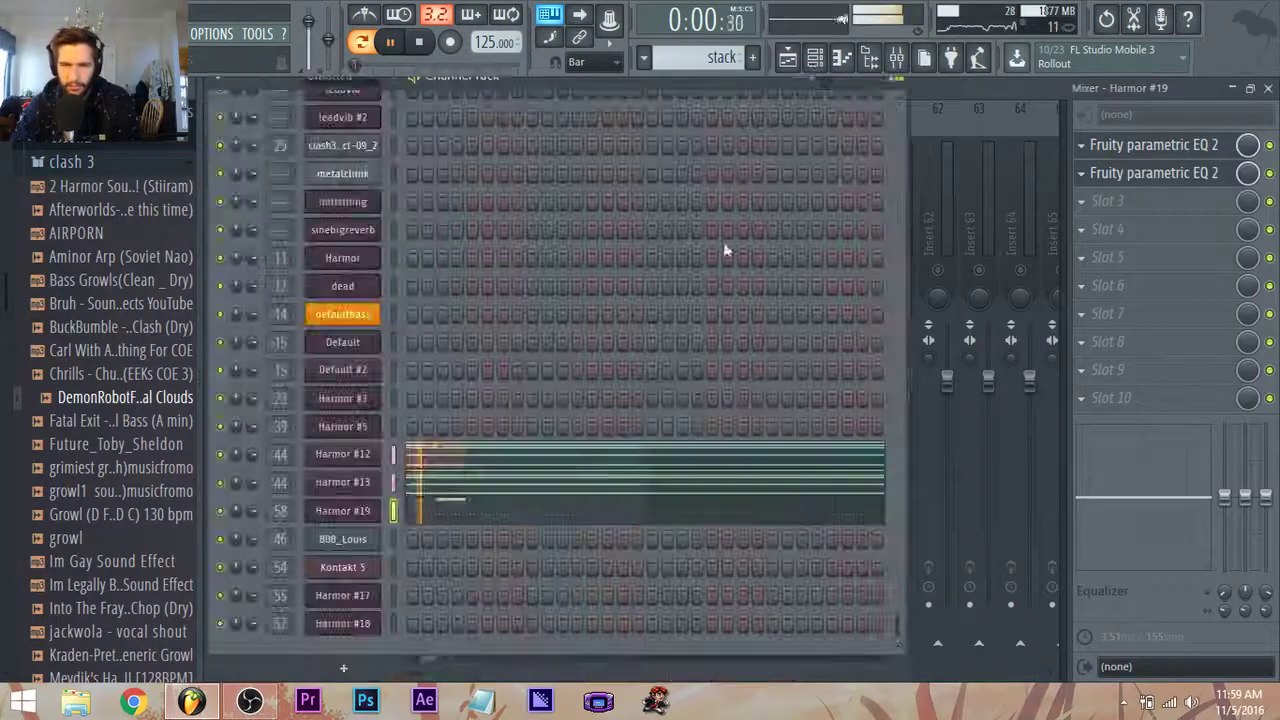
click(1172, 173)
click(1172, 173)
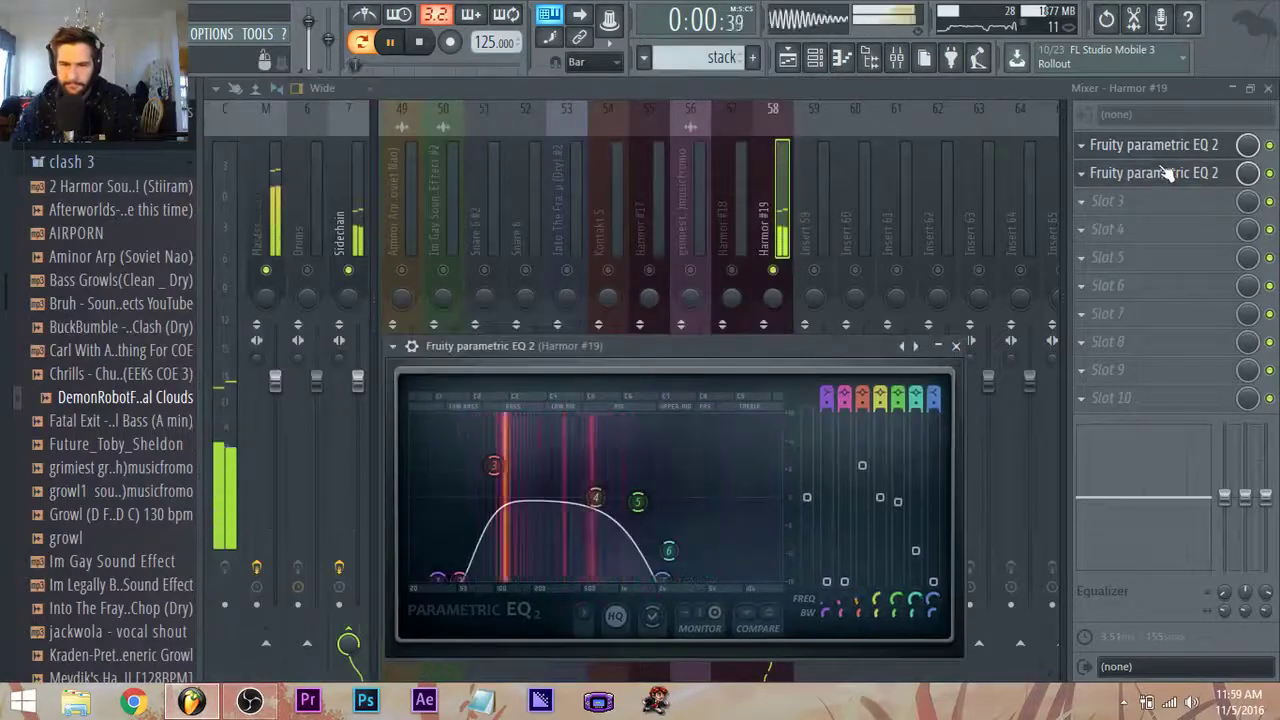
In the second EQ, boost band 6 around 3.6 kHz and shift the band 7 high cutoff slightly upward.
drag(667, 578, 690, 477)
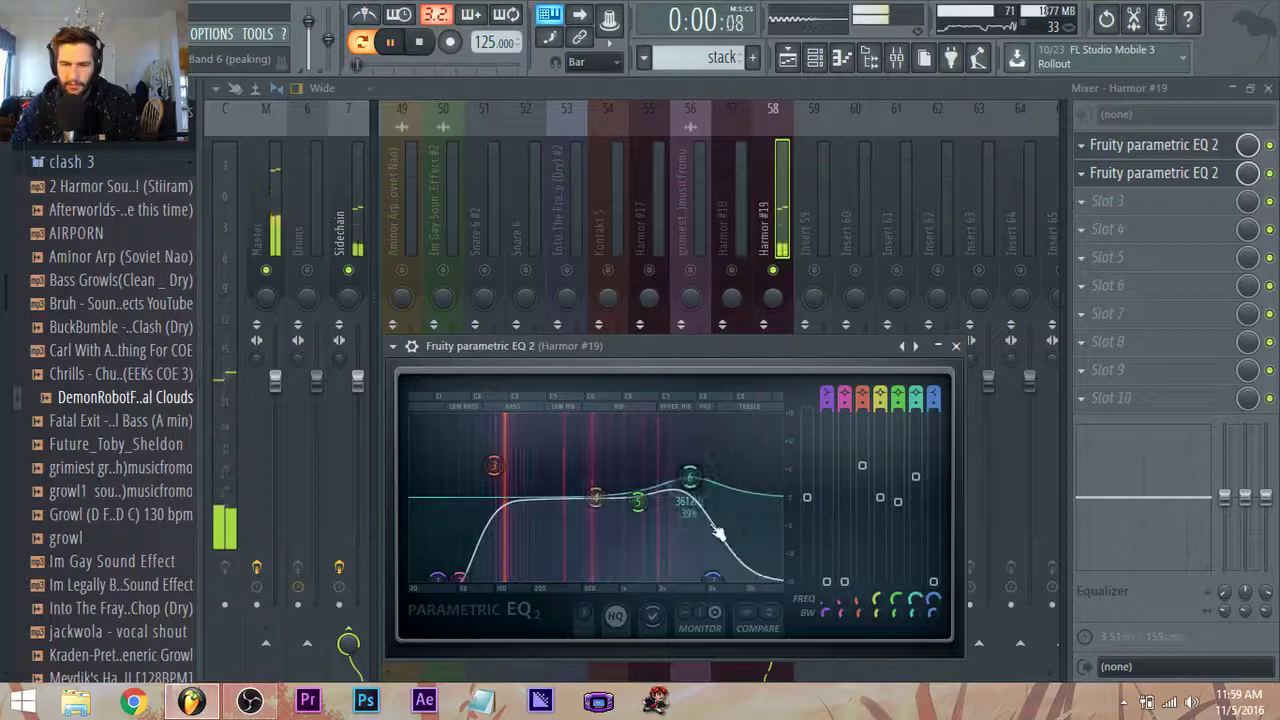
drag(712, 578, 677, 579)
key(space)
key(space)
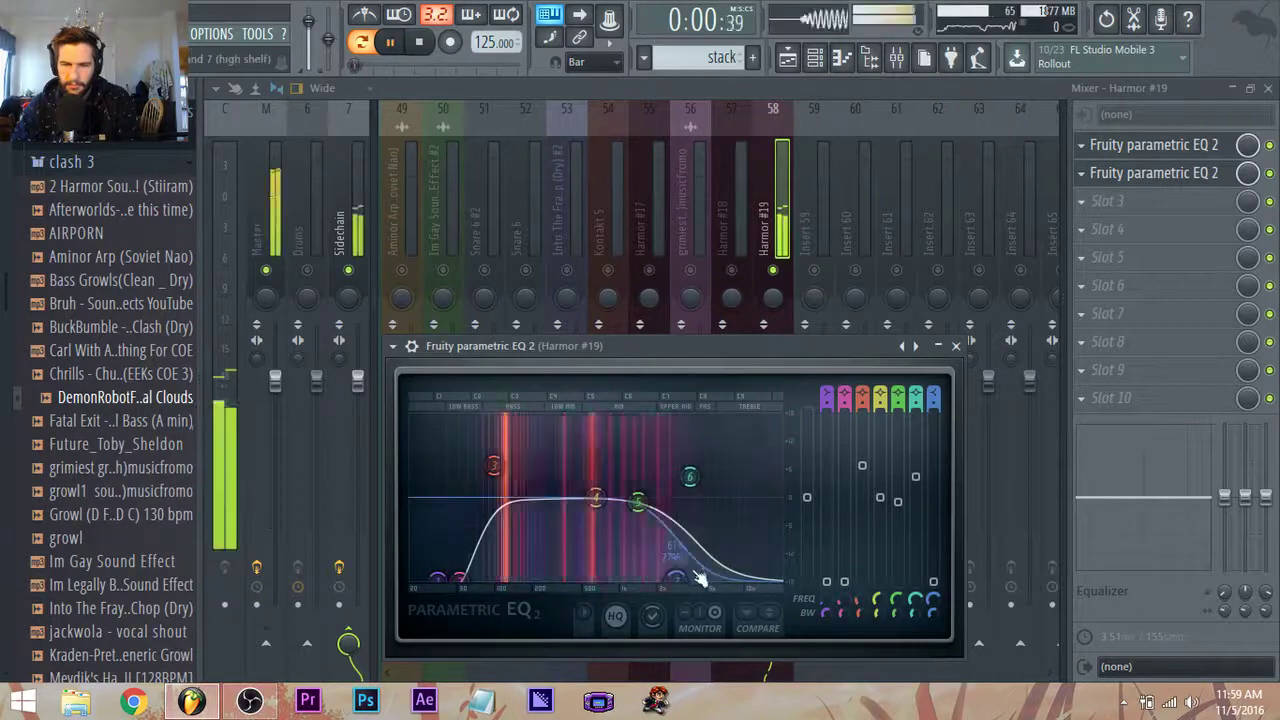
Open the first Fruity parametric EQ 2 and run the macro that switches realtime stretching for all audio clips.
click(1160, 150)
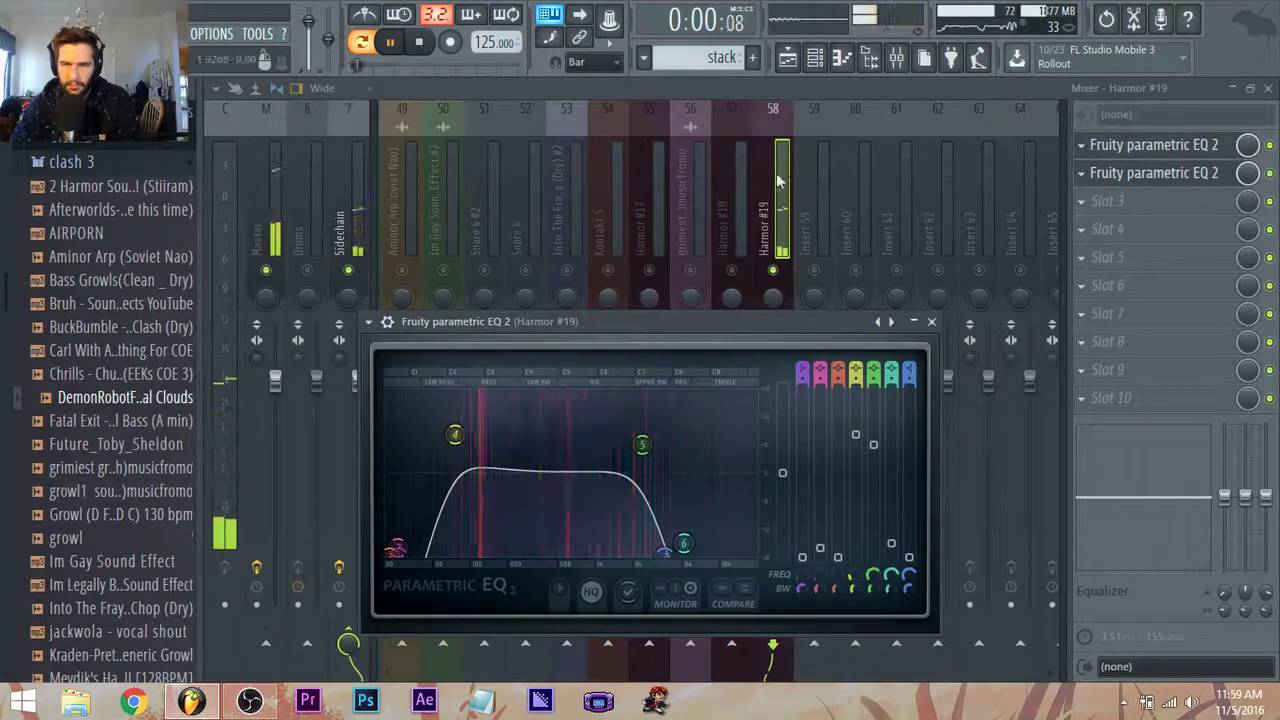
click(257, 33)
mouse_move(270, 90)
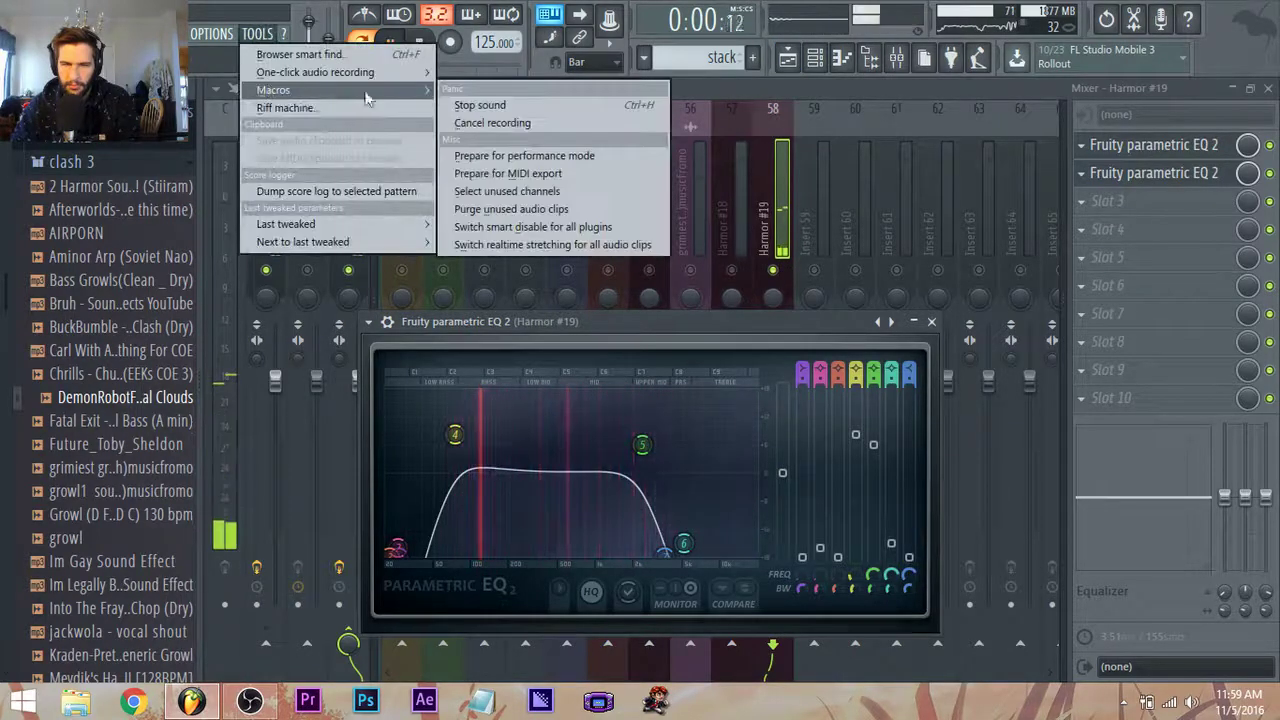
click(523, 244)
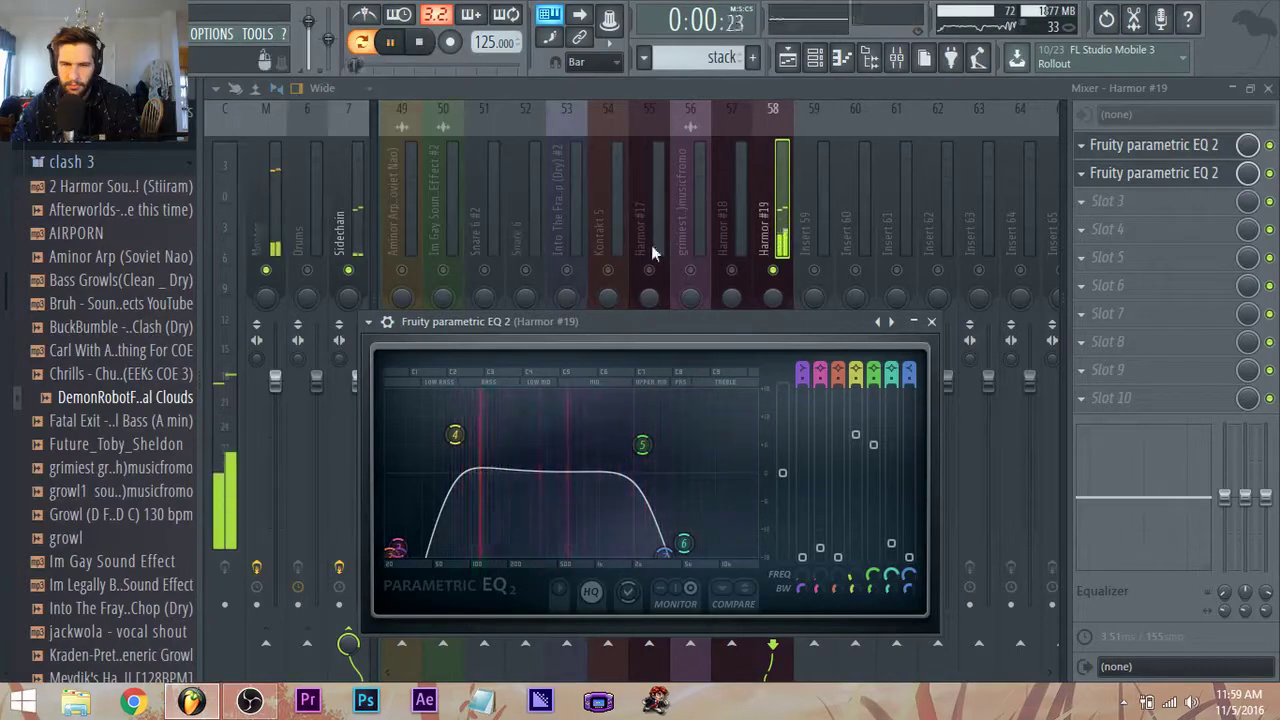
In the first EQ, move band 5 to about 3.4 kHz and shift the band 6 and 7 high cut upward.
drag(648, 442, 669, 419)
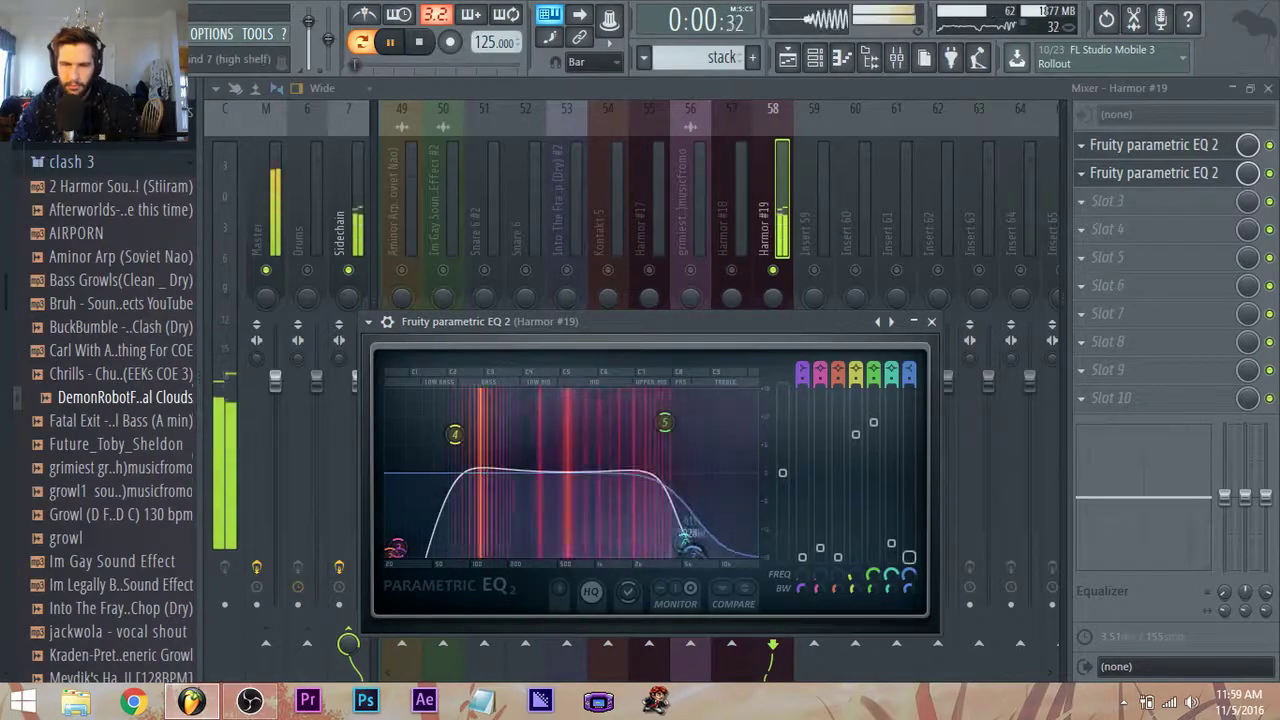
drag(686, 535, 686, 555)
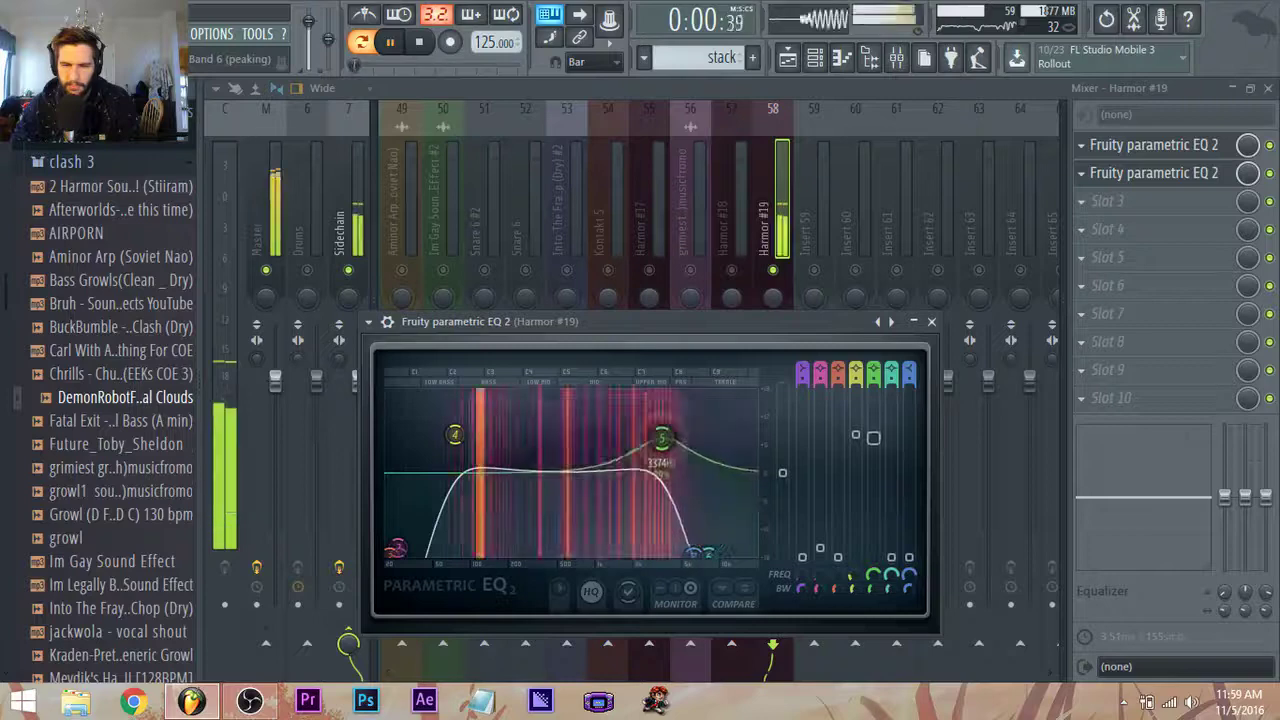
click(1168, 147)
click(1169, 146)
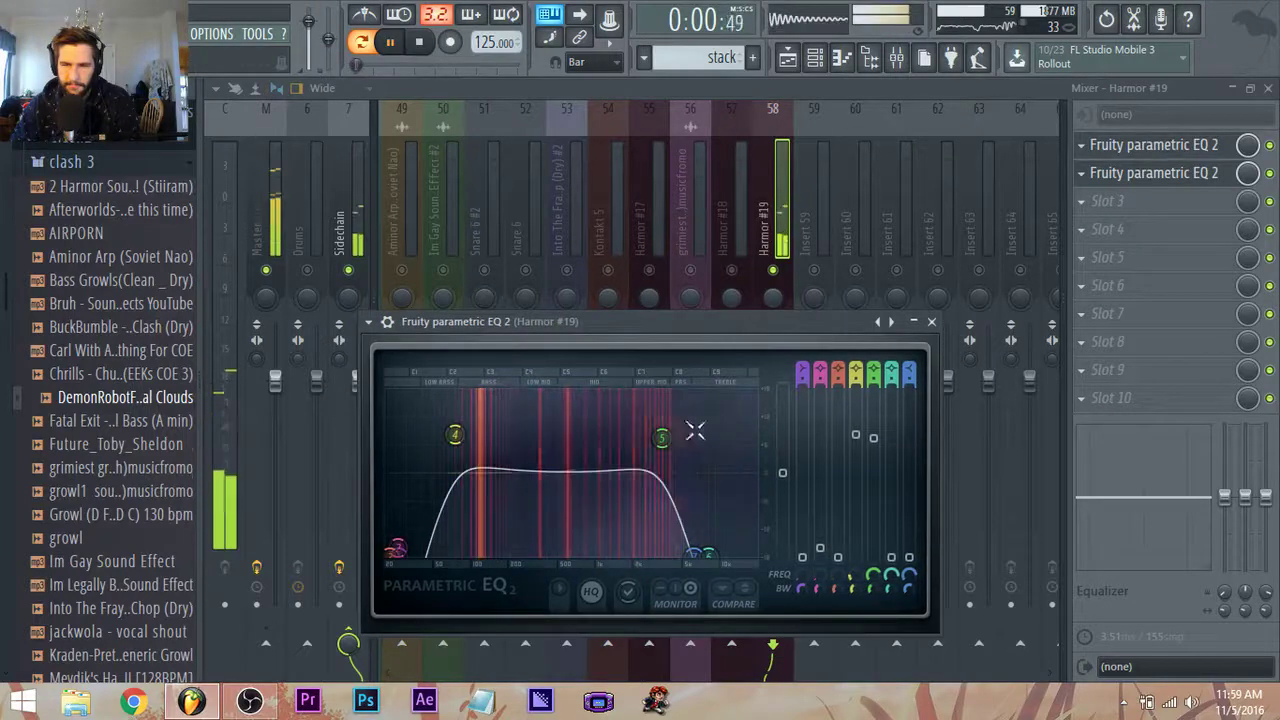
Reshape the second EQ by moving band 6 up to a high-end cut and extending the low end with bands 2 and 3.
click(1148, 149)
drag(690, 478, 760, 579)
drag(638, 501, 570, 490)
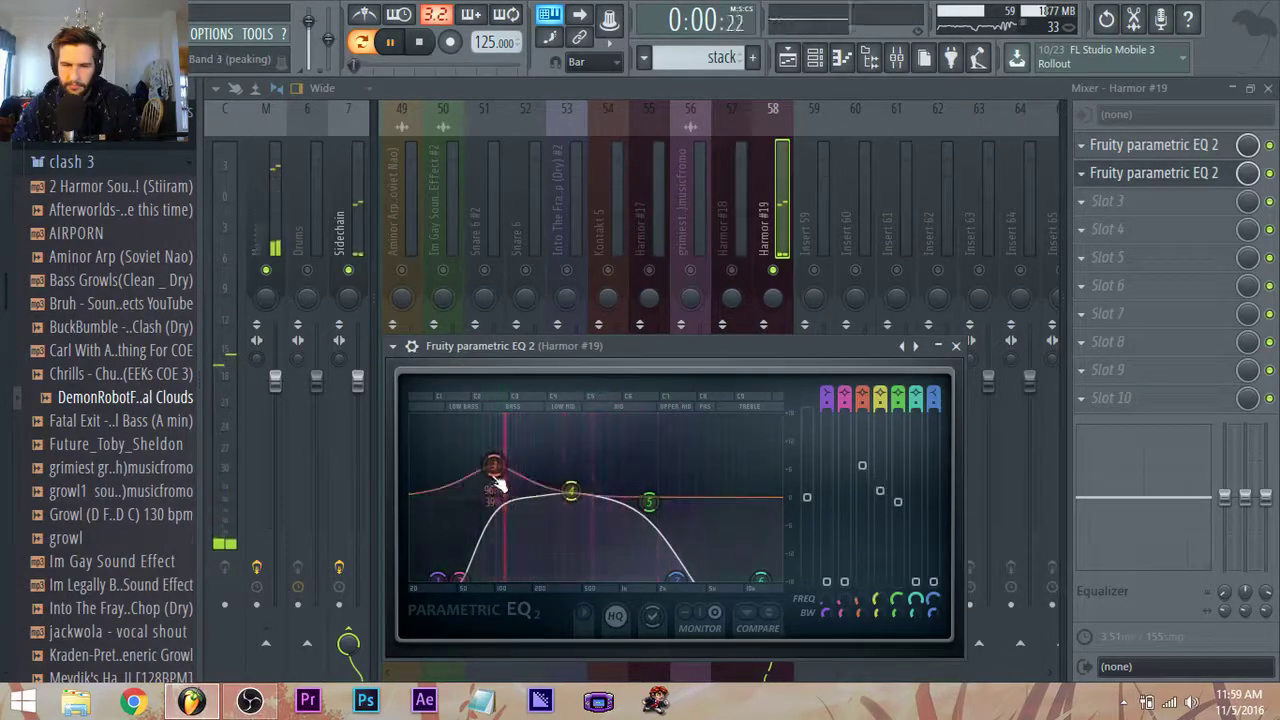
drag(460, 577, 413, 580)
drag(494, 466, 477, 491)
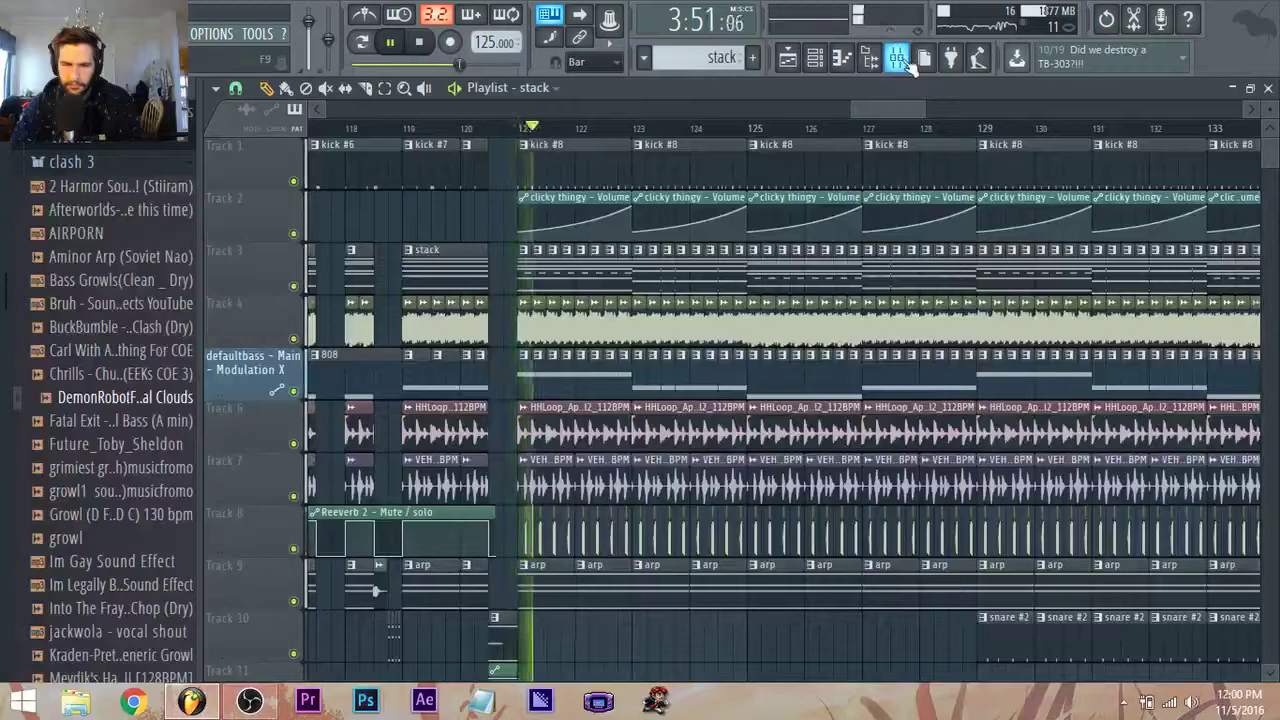
In Harmor #19's second EQ, boost band 3 and flatten band 4 near 402 Hz while the song plays, then unsolo the track.
key(F5)
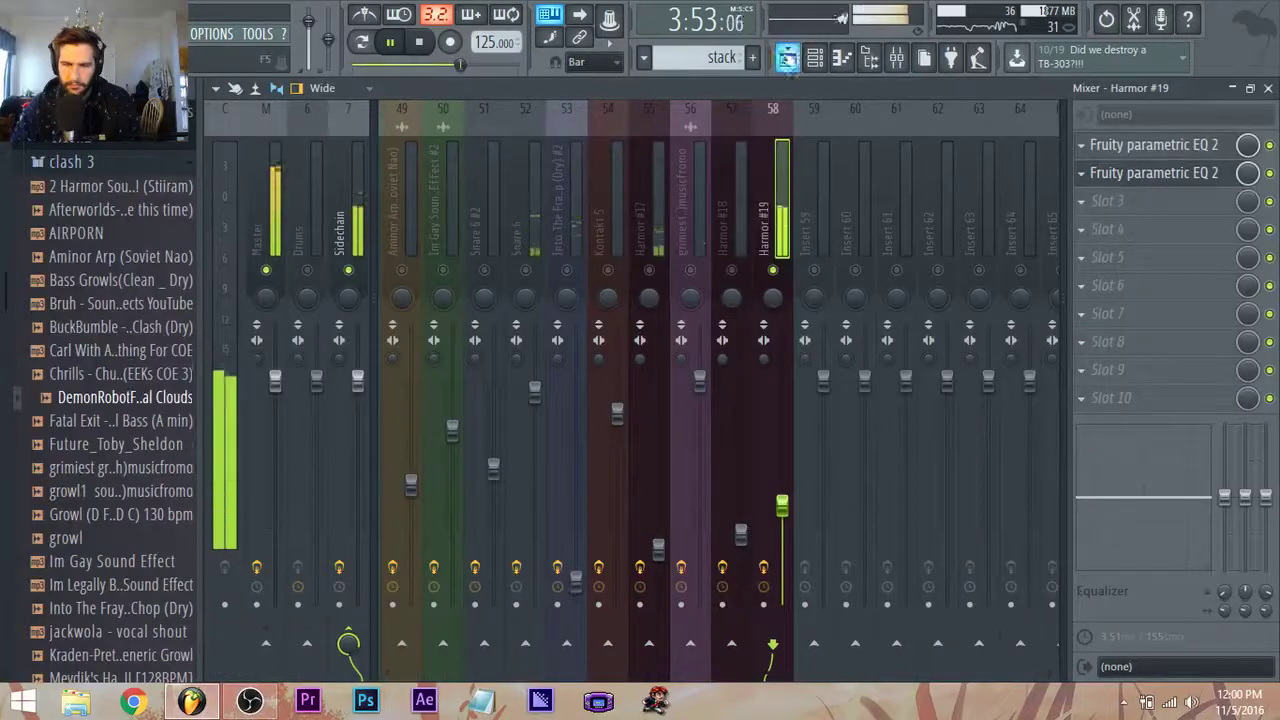
click(816, 60)
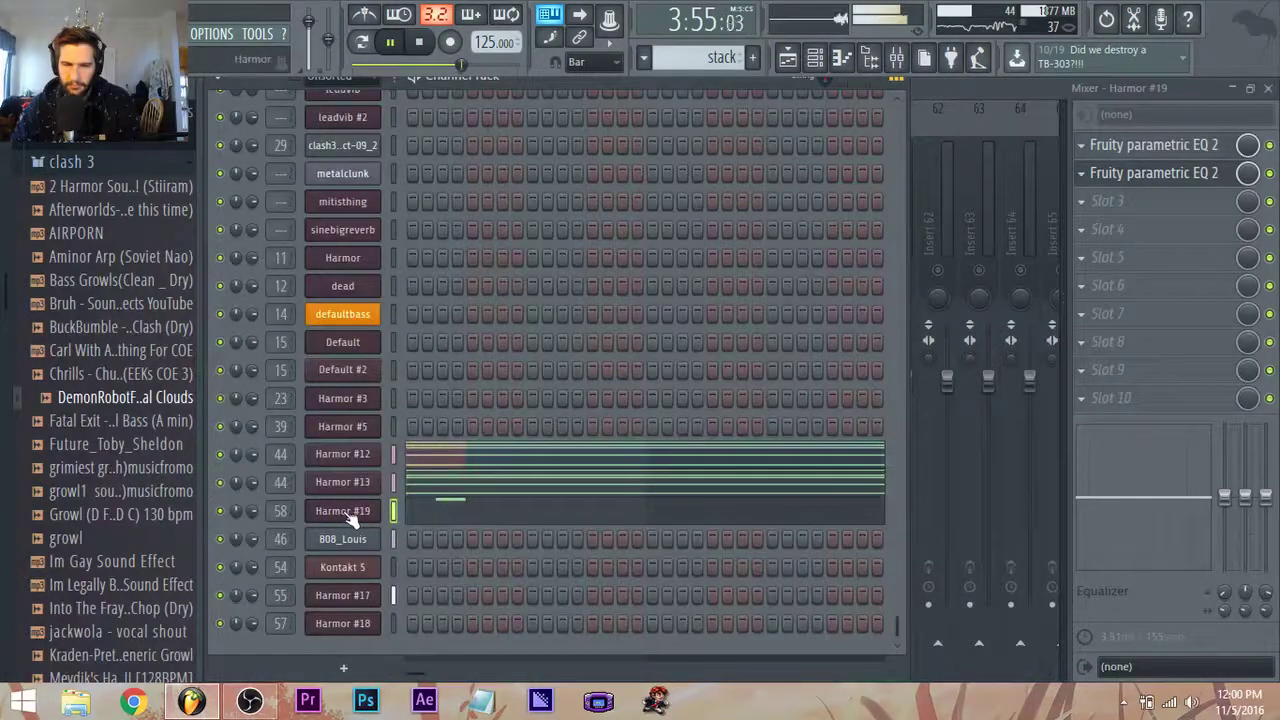
click(1183, 145)
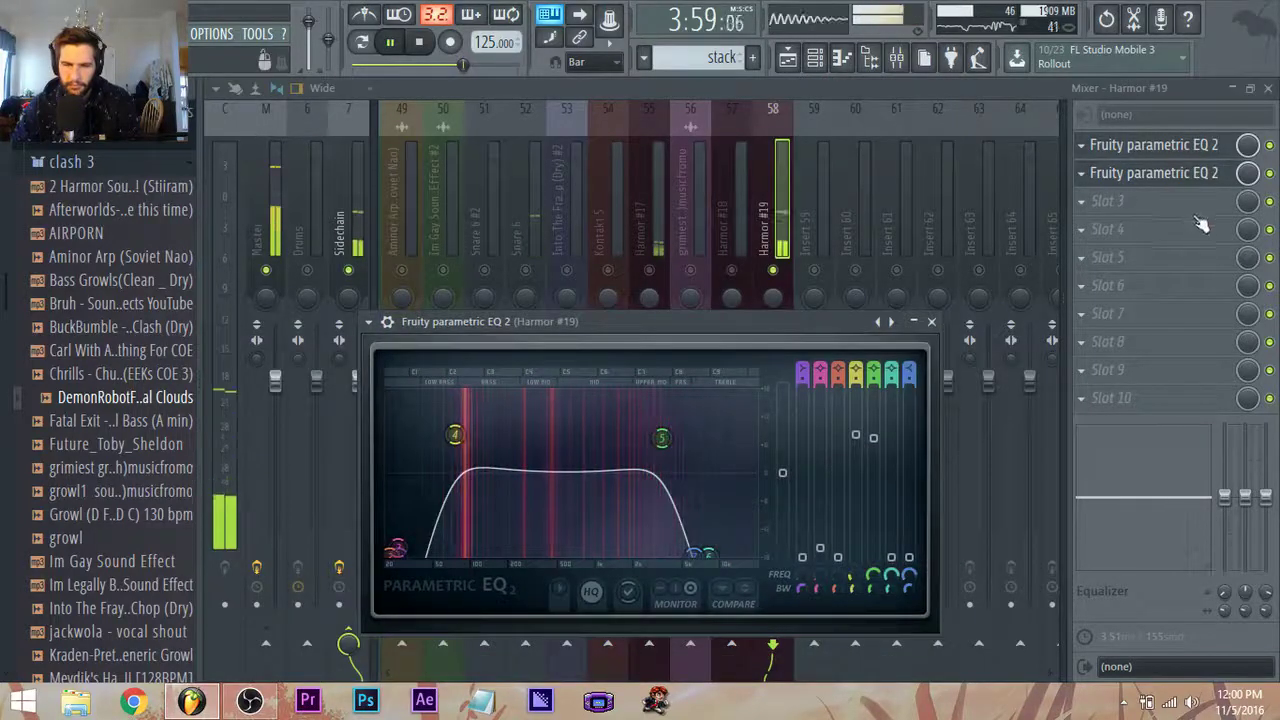
click(1166, 174)
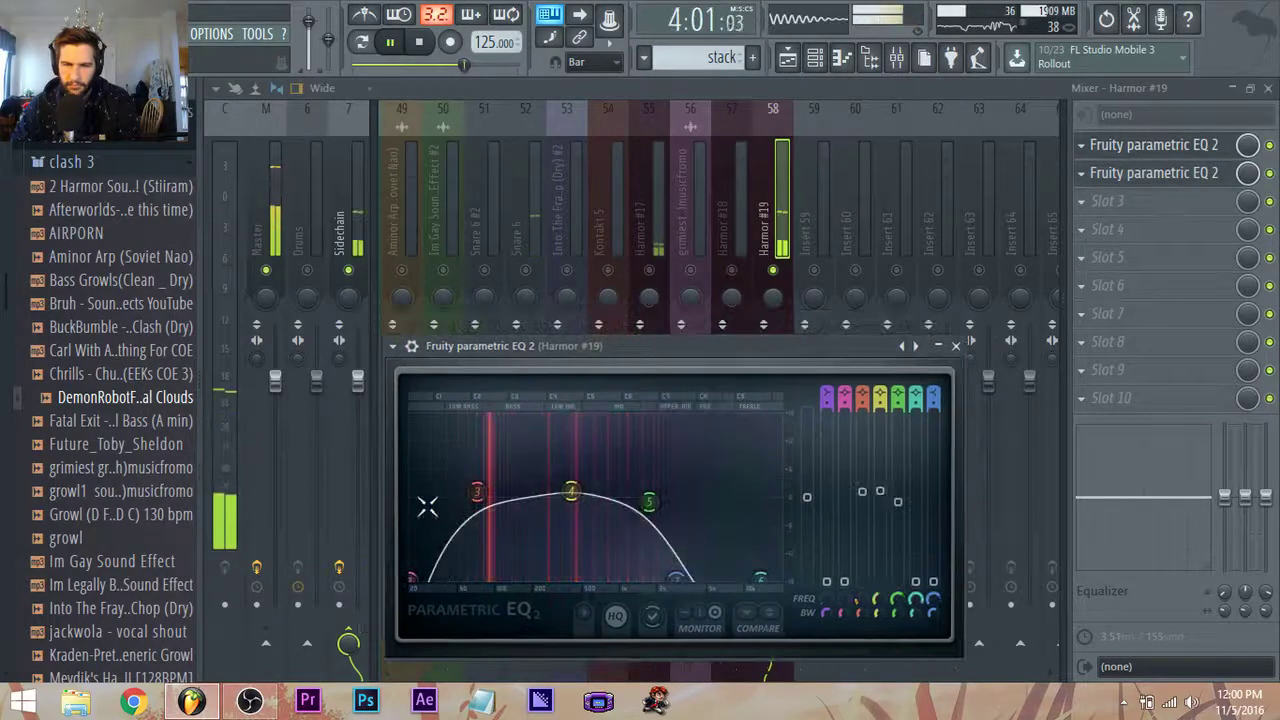
drag(477, 492, 477, 476)
drag(572, 491, 574, 497)
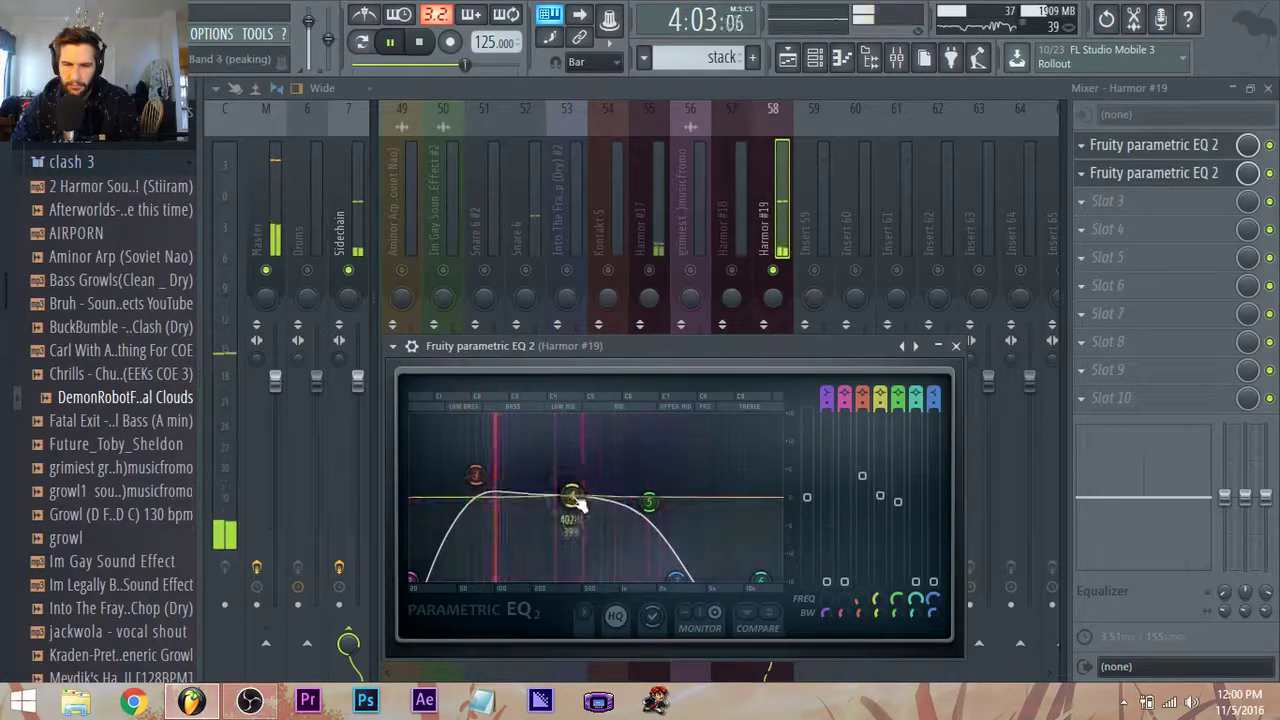
click(790, 278)
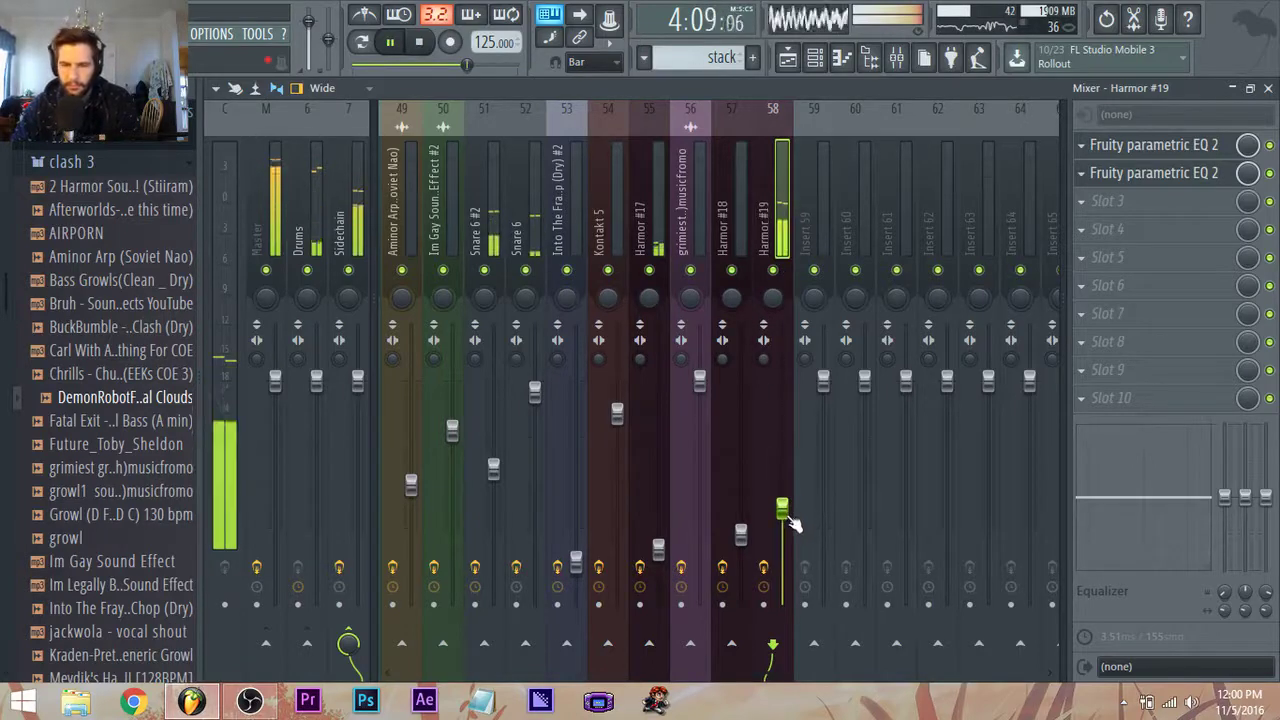
Select Harmor #12 in the mixer and, in its Fruity parametric EQ 2, lower bands 3 and 4 and dip the mids with band 5.
click(789, 57)
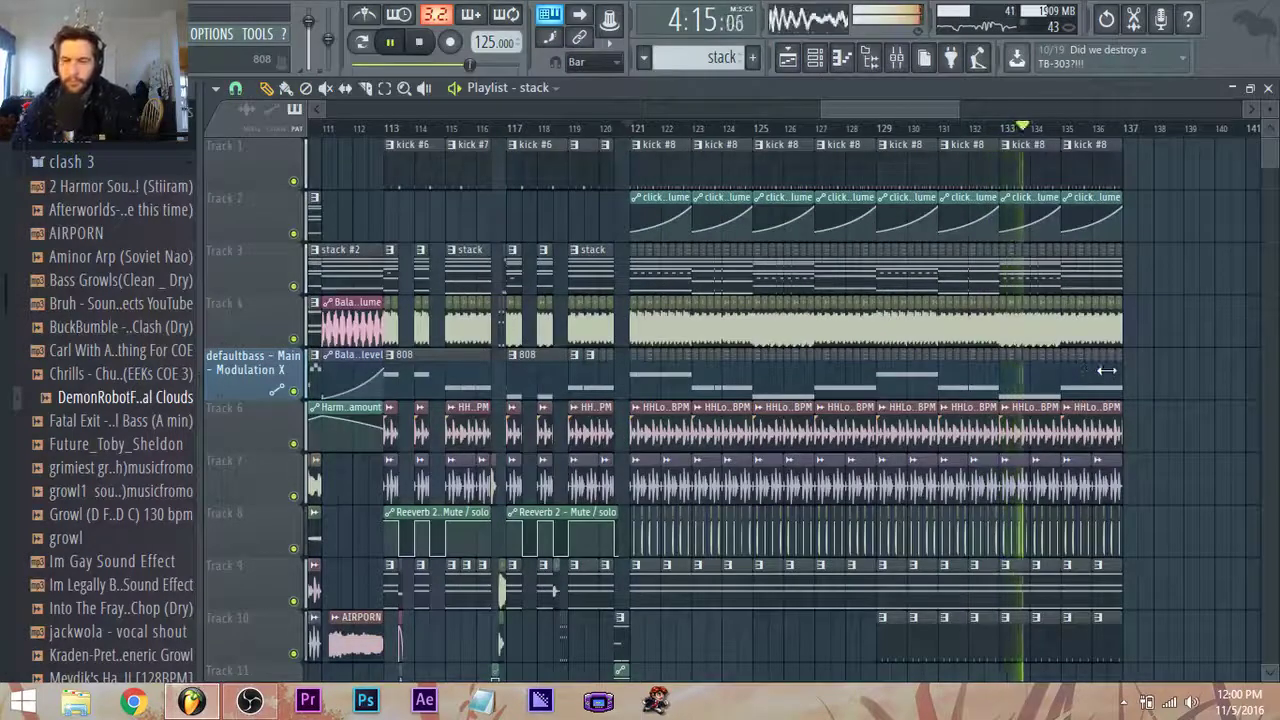
scroll(1107, 371, down, 2)
click(897, 58)
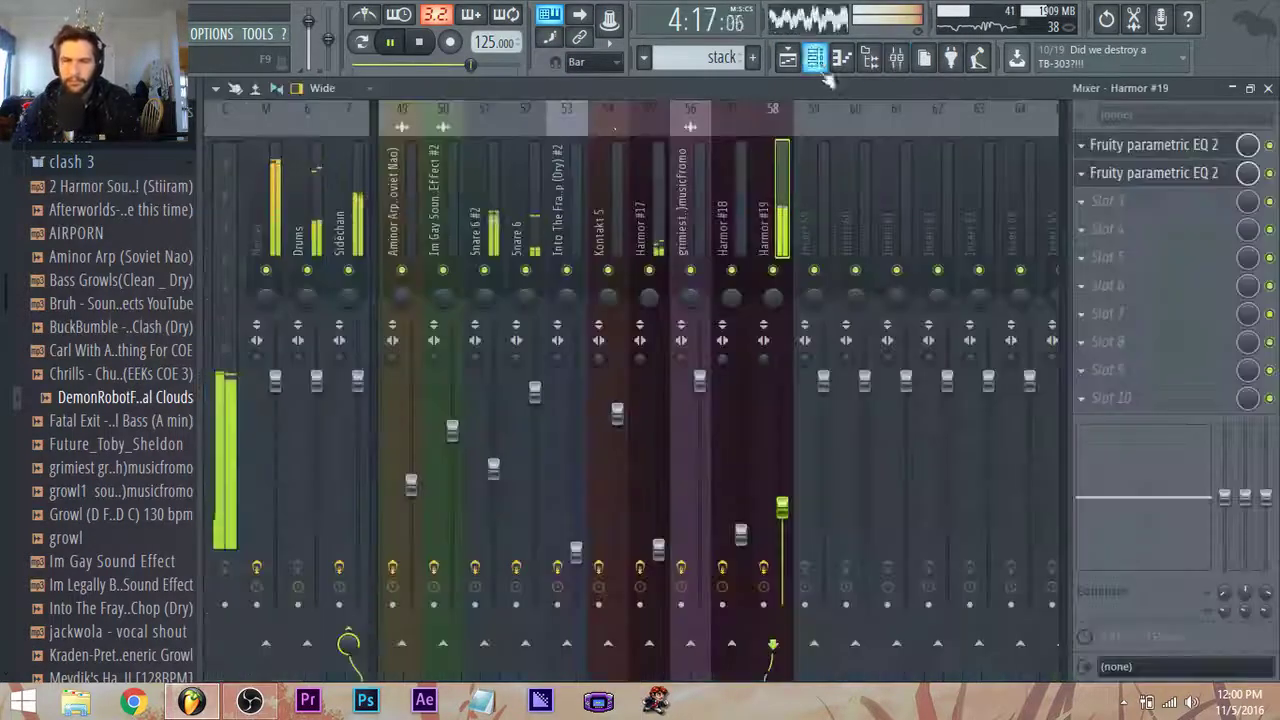
scroll(537, 215, up, 3)
click(437, 235)
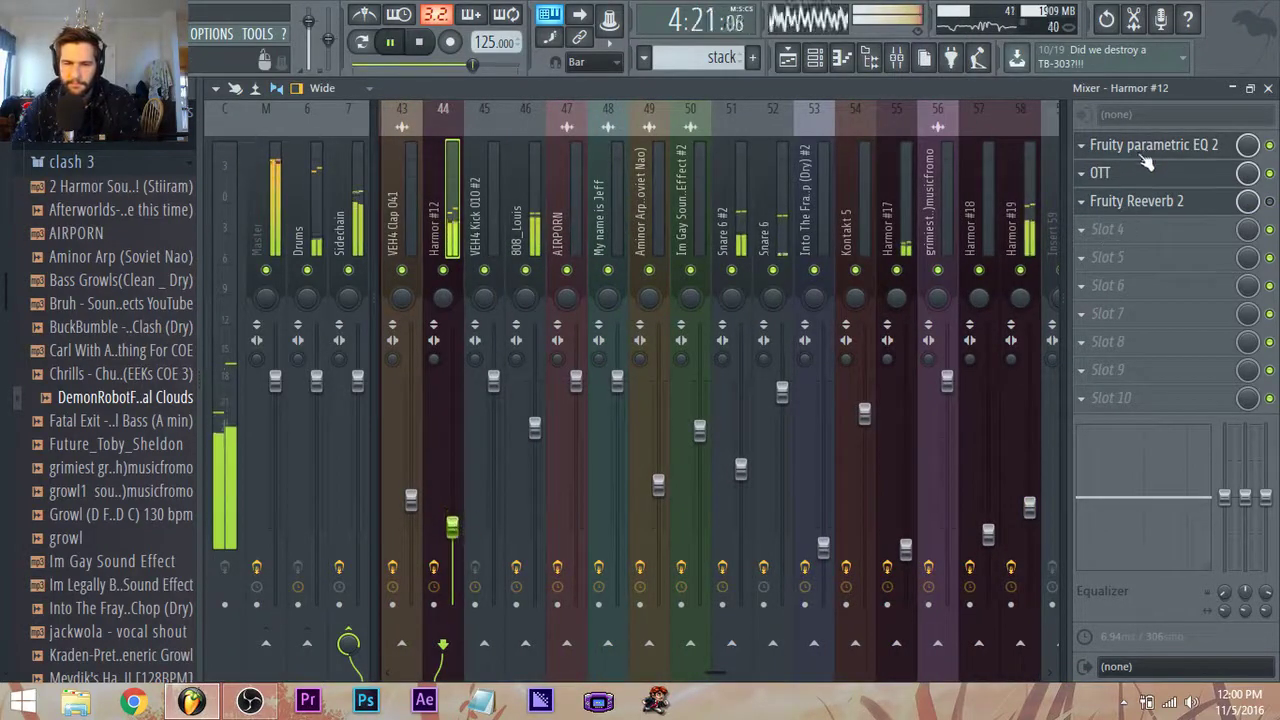
click(1140, 148)
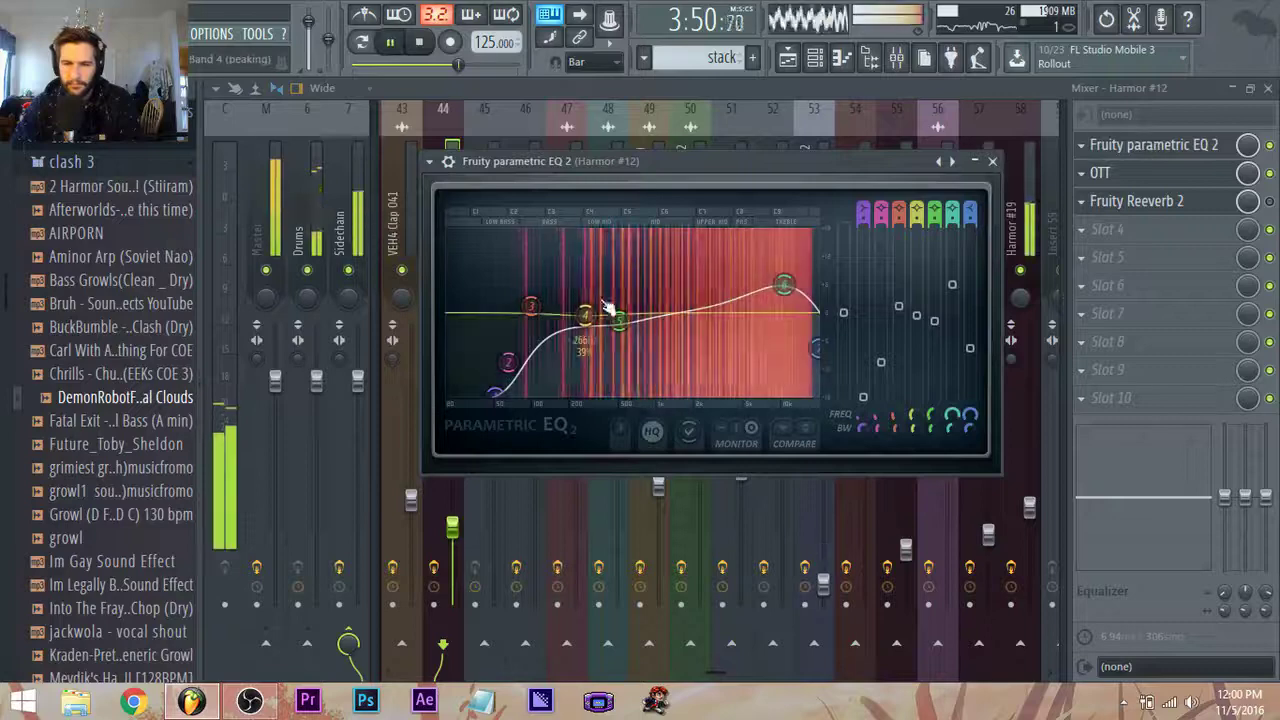
drag(585, 315, 533, 332)
mouse_move(784, 286)
mouse_down()
mouse_move(780, 301)
mouse_move(790, 293)
mouse_up()
drag(619, 321, 681, 350)
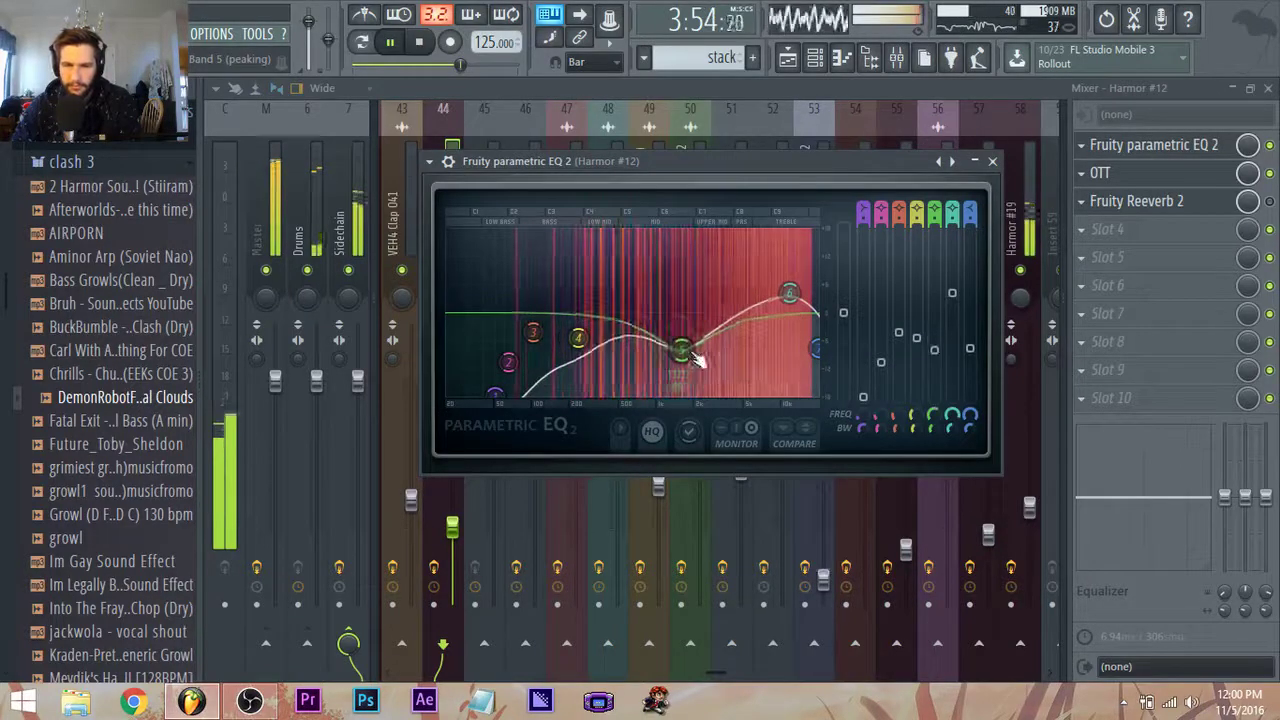
Fine-tune Harmor #12's EQ by easing the band 5 dip, raising band 4, lowering band 3 and shifting band 6 up in frequency.
drag(789, 293, 775, 289)
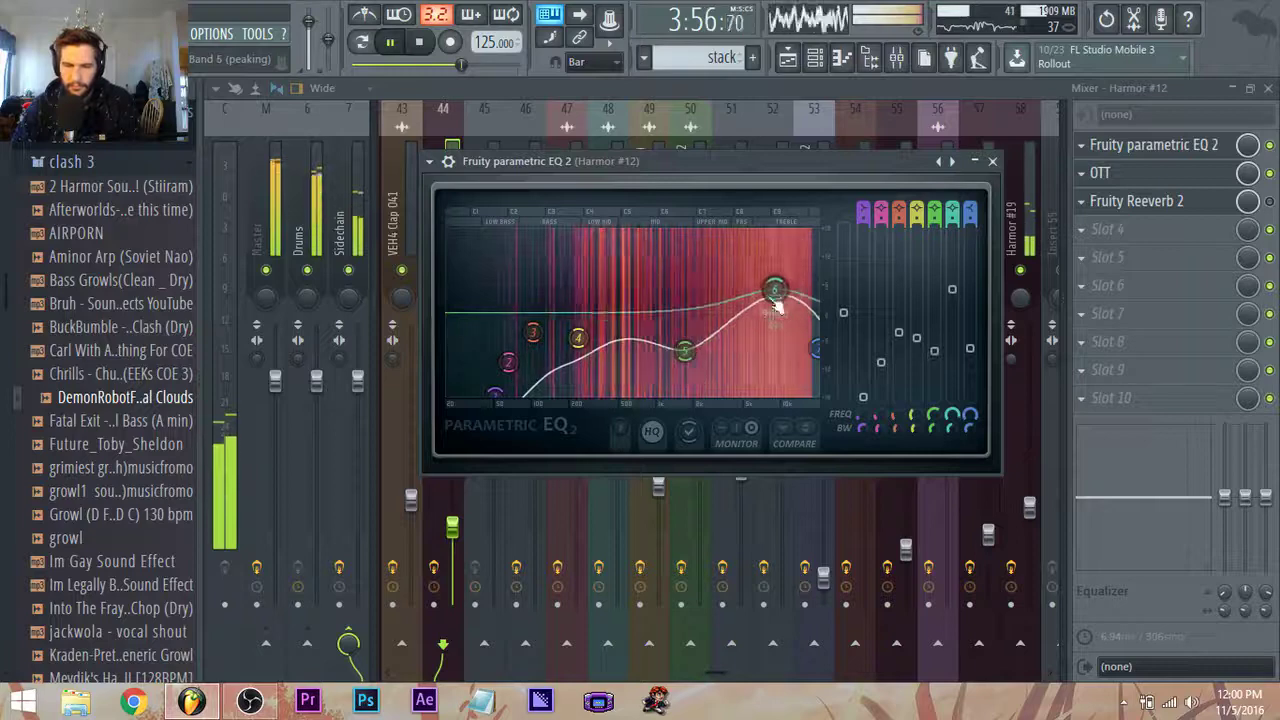
drag(685, 351, 675, 343)
drag(578, 338, 566, 319)
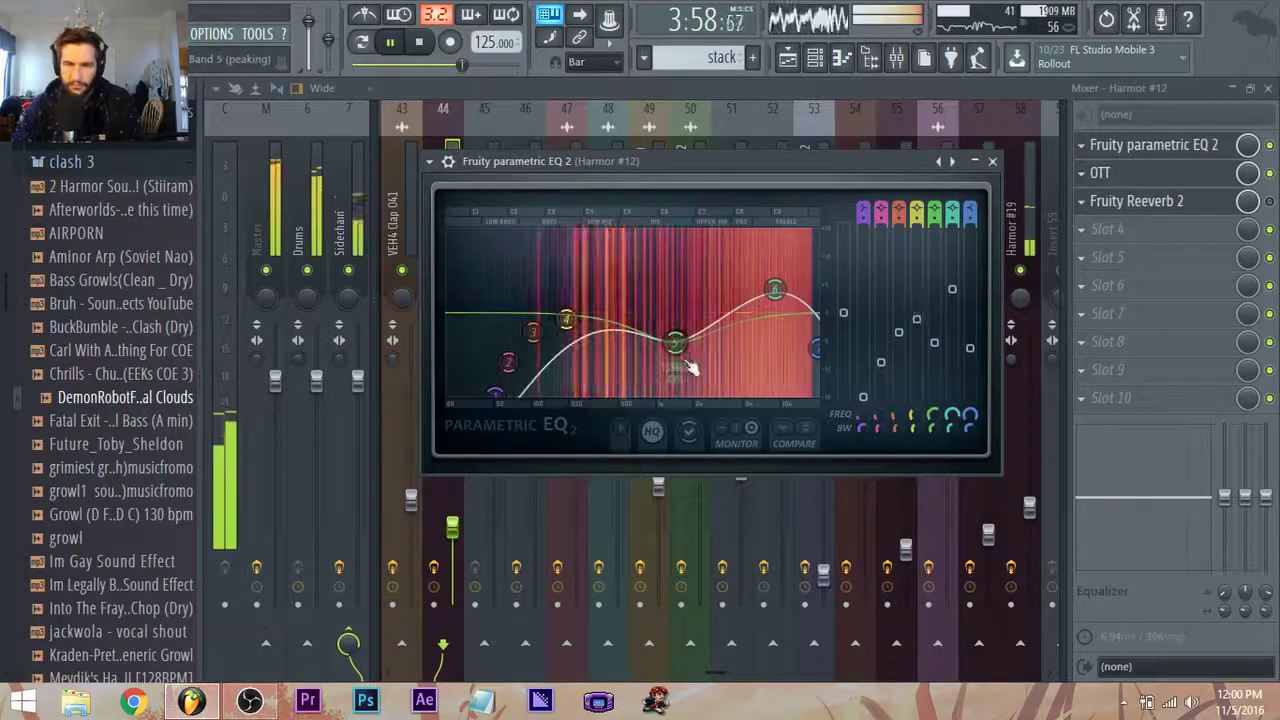
mouse_move(676, 343)
mouse_down()
mouse_move(660, 328)
mouse_move(679, 331)
mouse_up()
drag(775, 289, 790, 292)
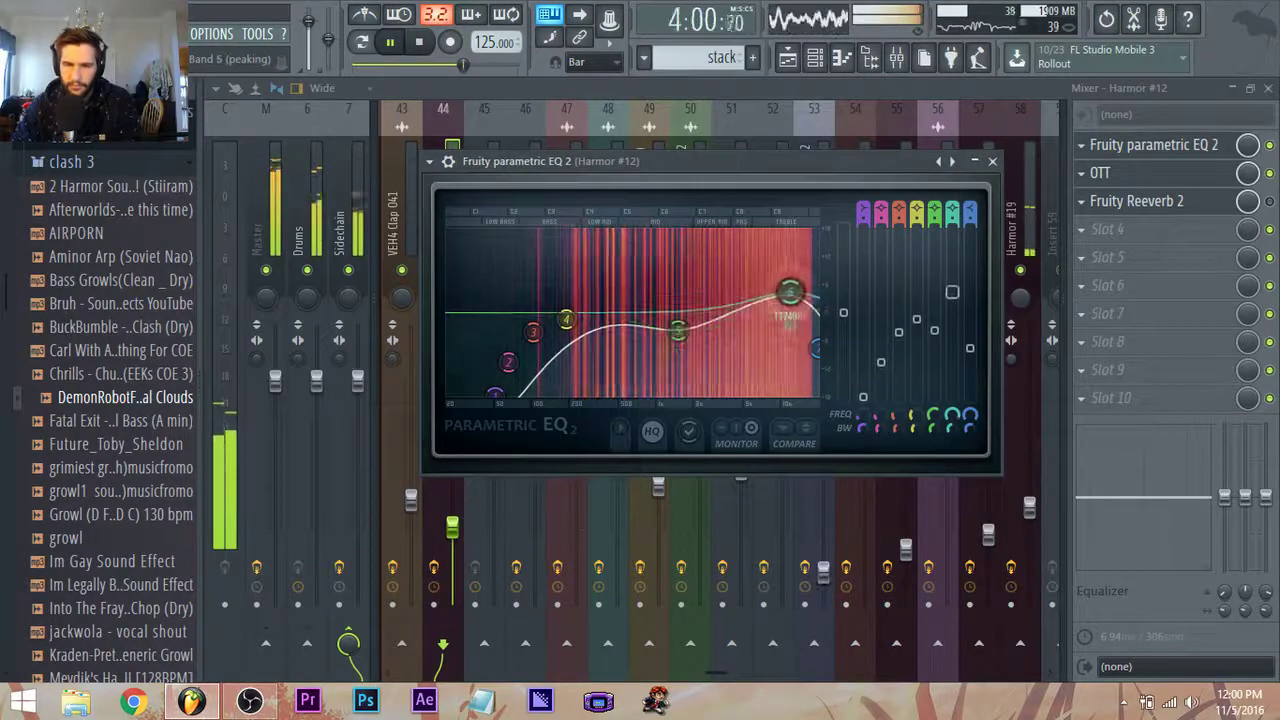
drag(566, 319, 573, 311)
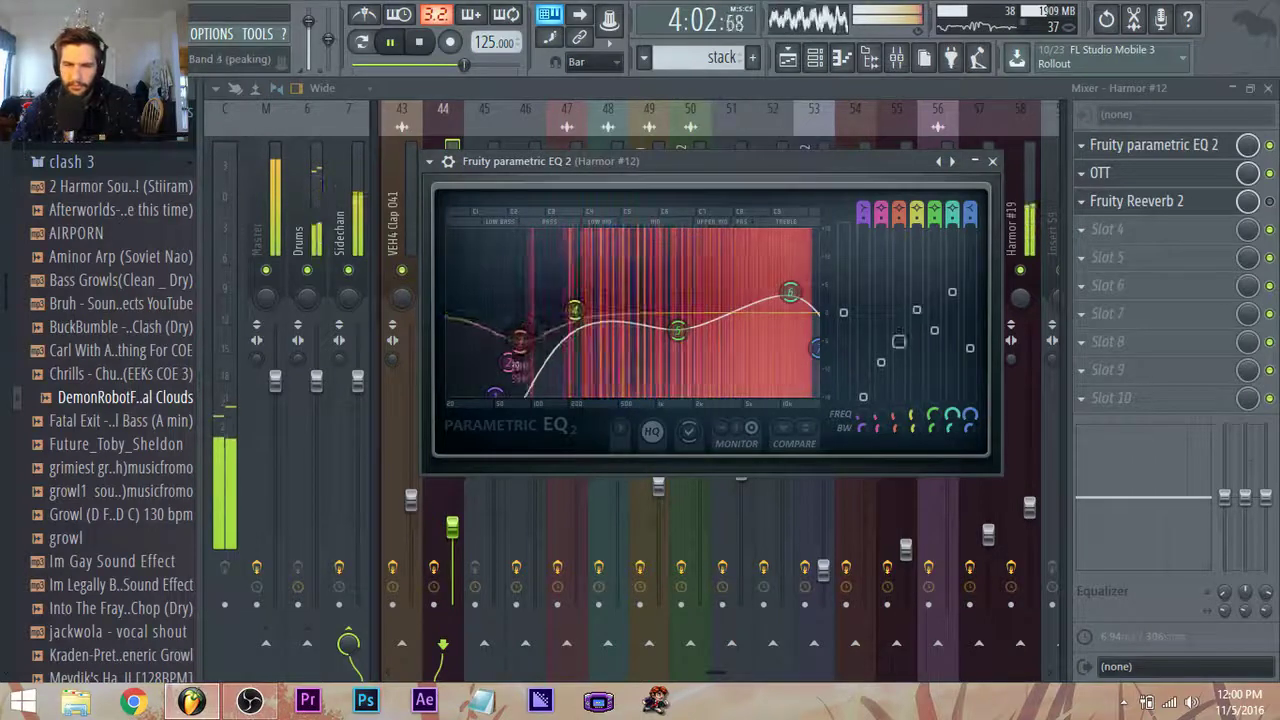
Check the OTT compressor on Harmor #12 and raise the track's mixer fader slightly.
click(1137, 201)
click(1137, 172)
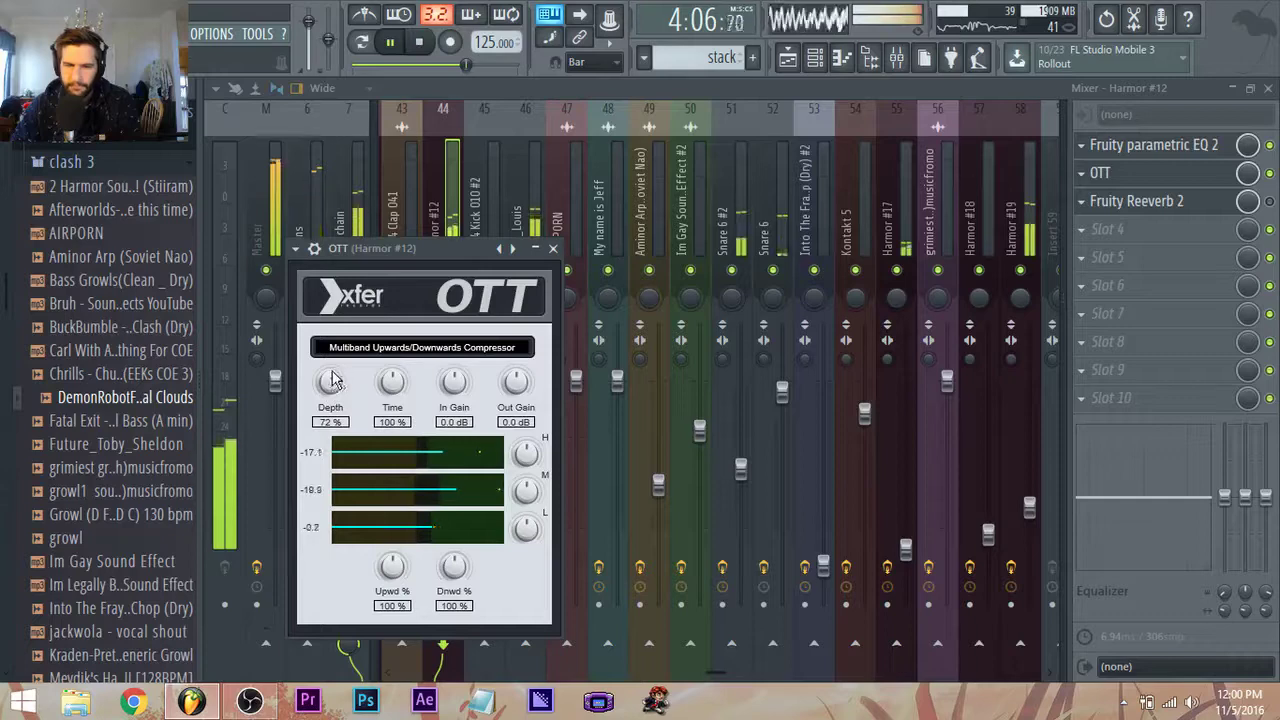
click(440, 217)
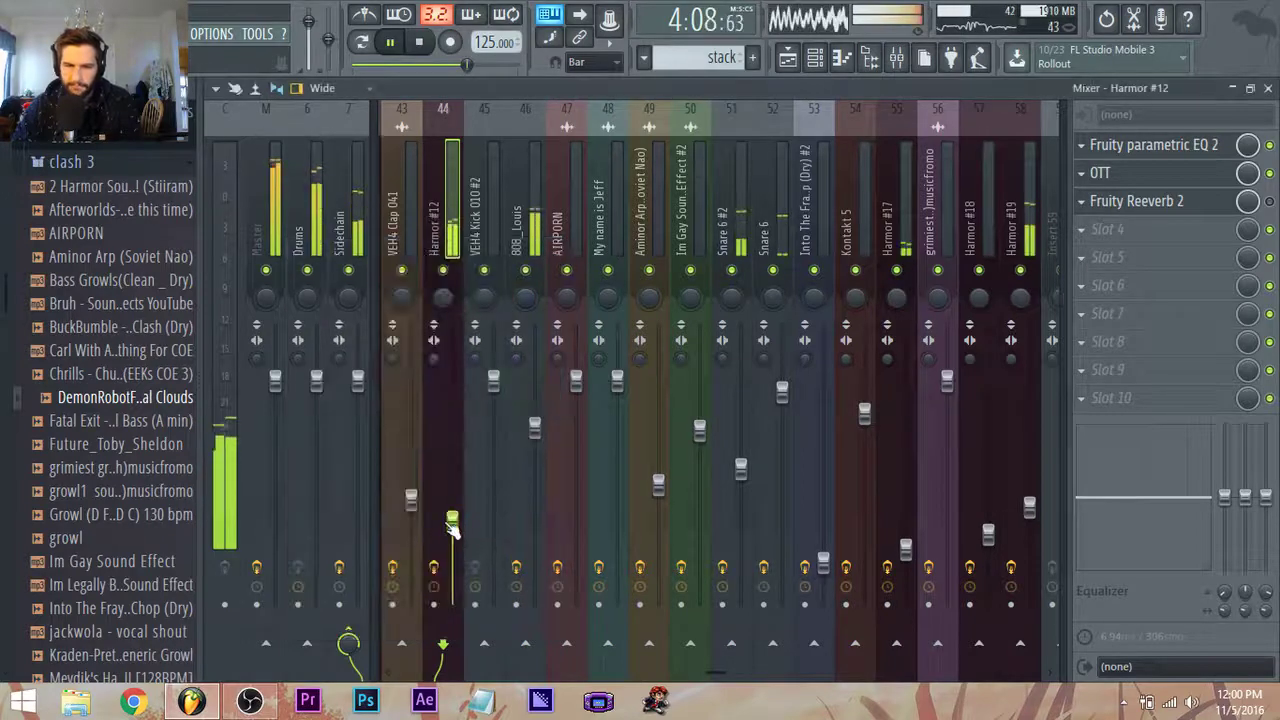
Reshape Harmor #12's EQ by dipping band 5 near 500 Hz, pulling bands 3 and 4 lower in frequency and raising band 6, with playback stopped at the end.
click(1147, 148)
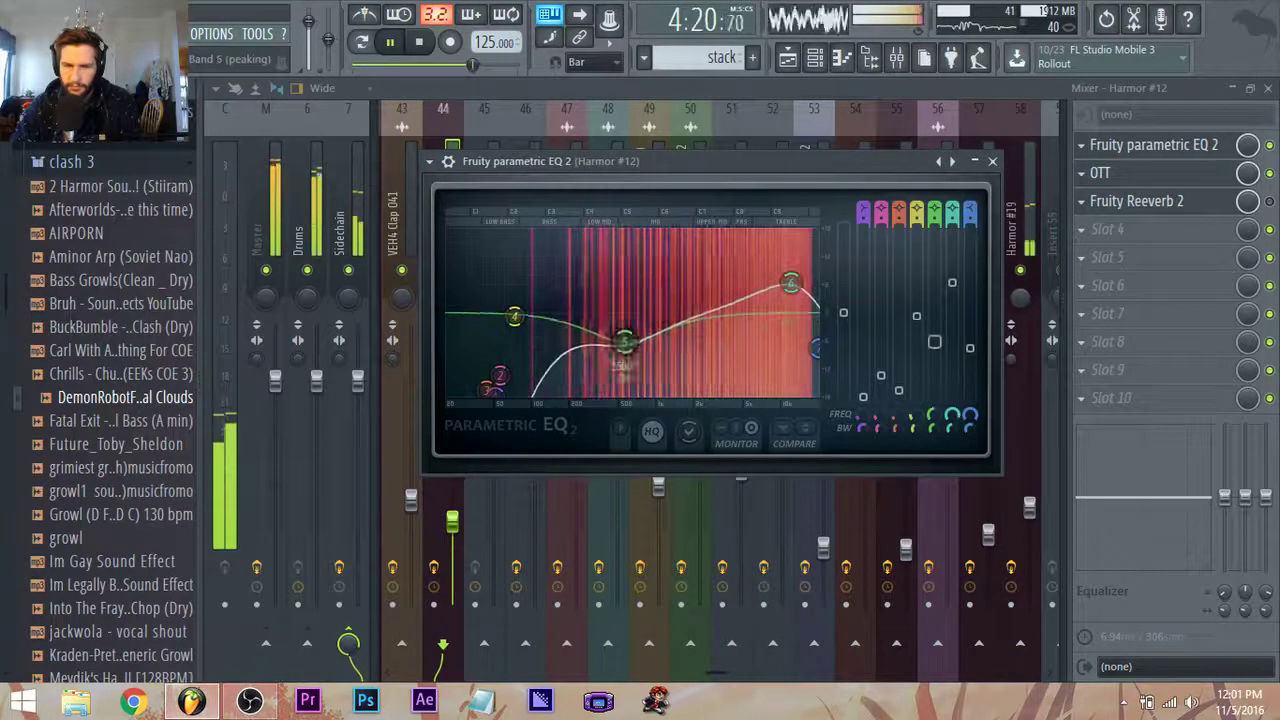
key(space)
Listen to the playlist from bar 97, where the piano and stack clips start.
key(F5)
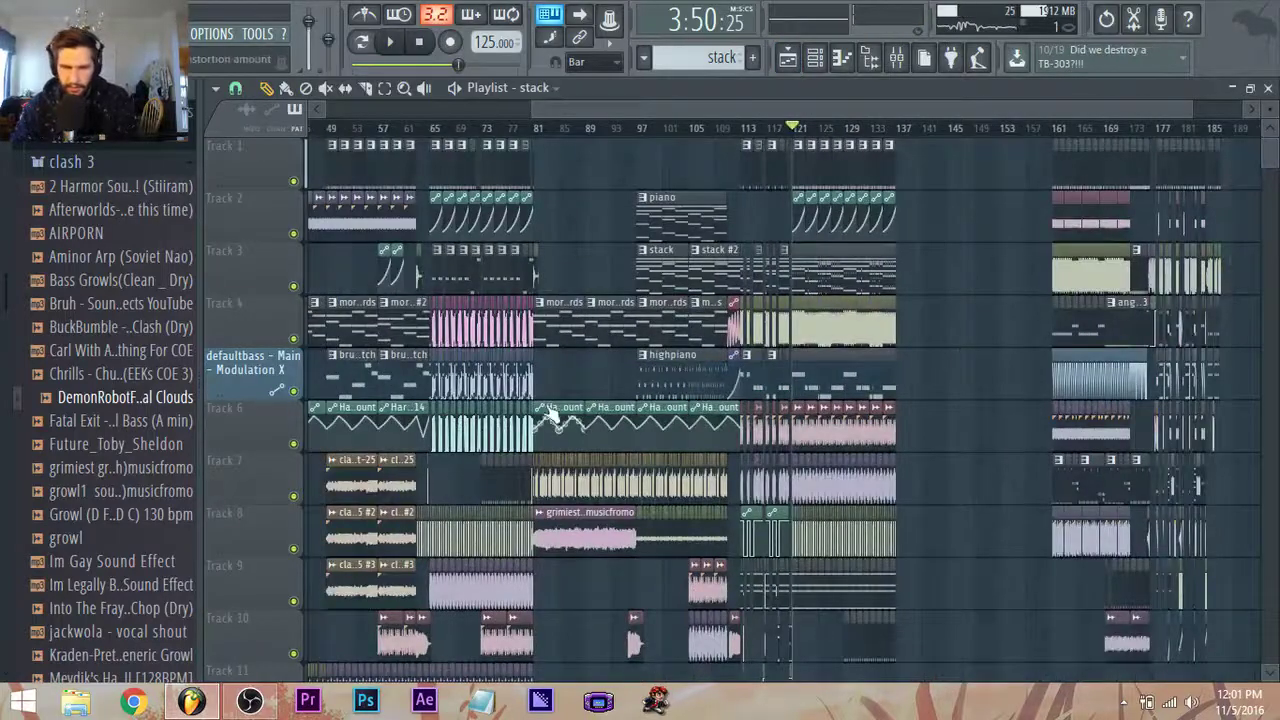
scroll(550, 415, down, 2)
scroll(535, 403, down, 3)
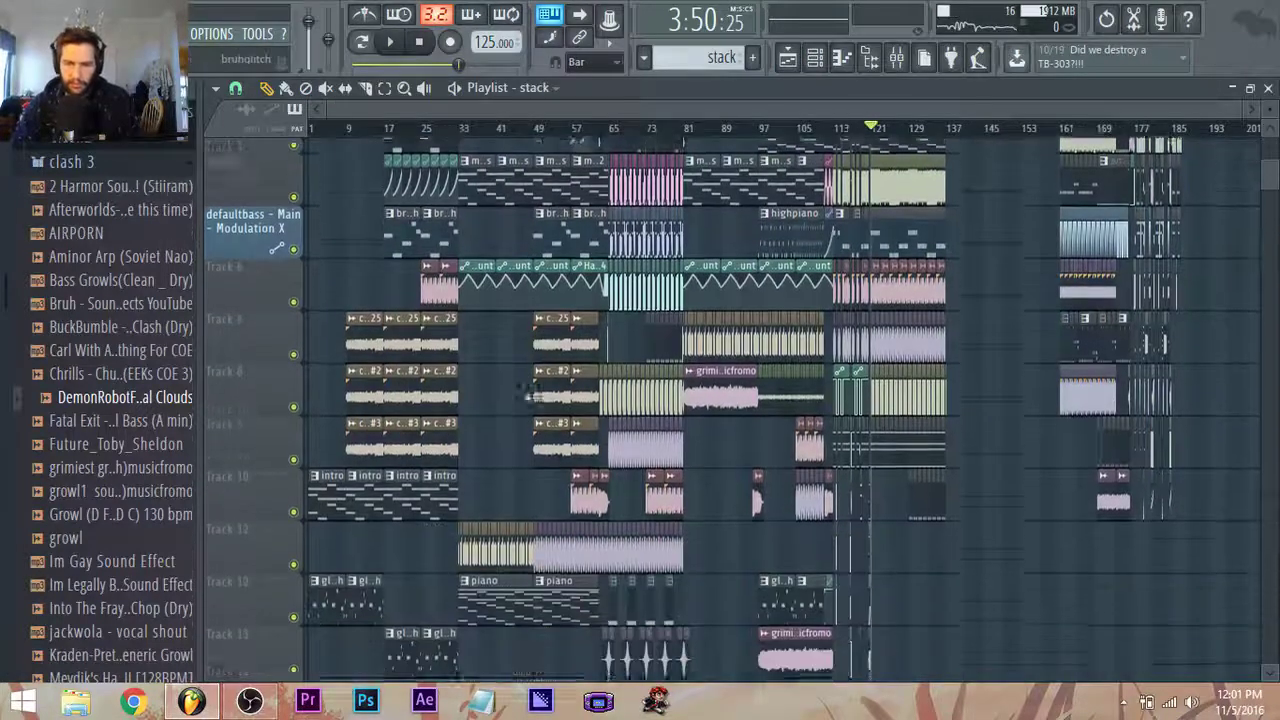
scroll(532, 396, up, 1)
scroll(954, 377, up, 3)
scroll(952, 375, up, 1)
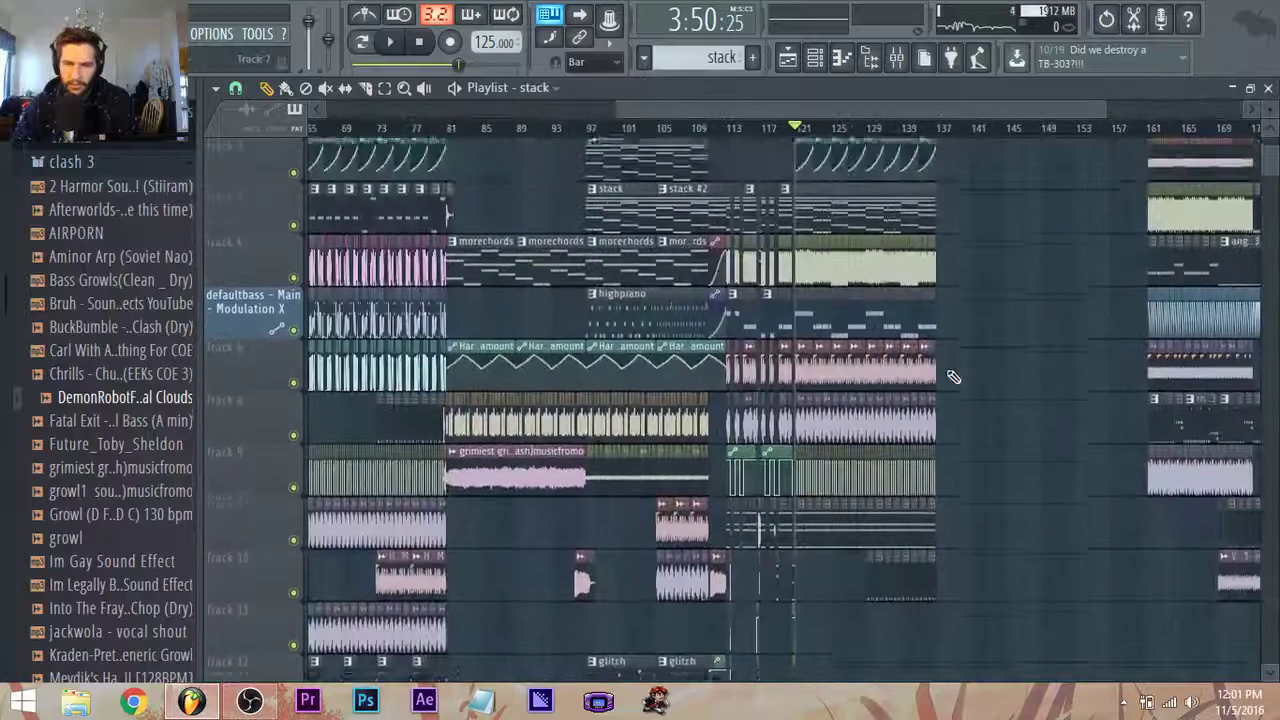
scroll(817, 313, up, 2)
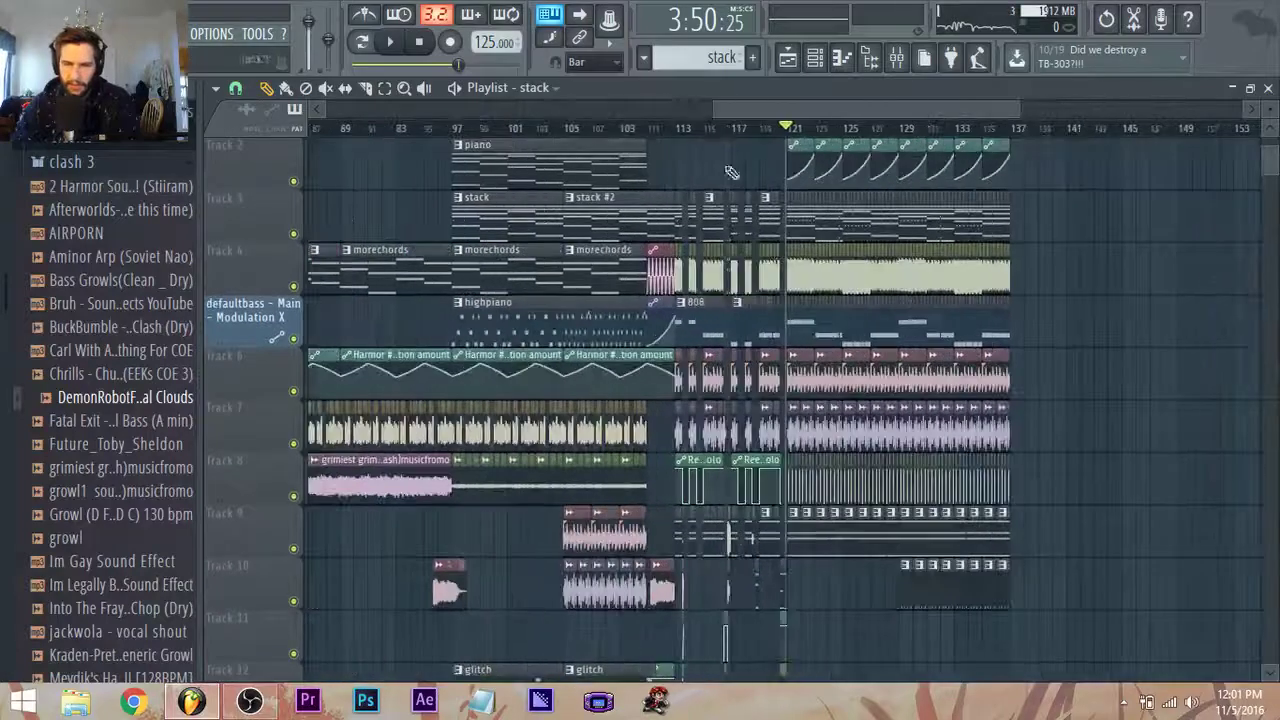
click(451, 133)
key(space)
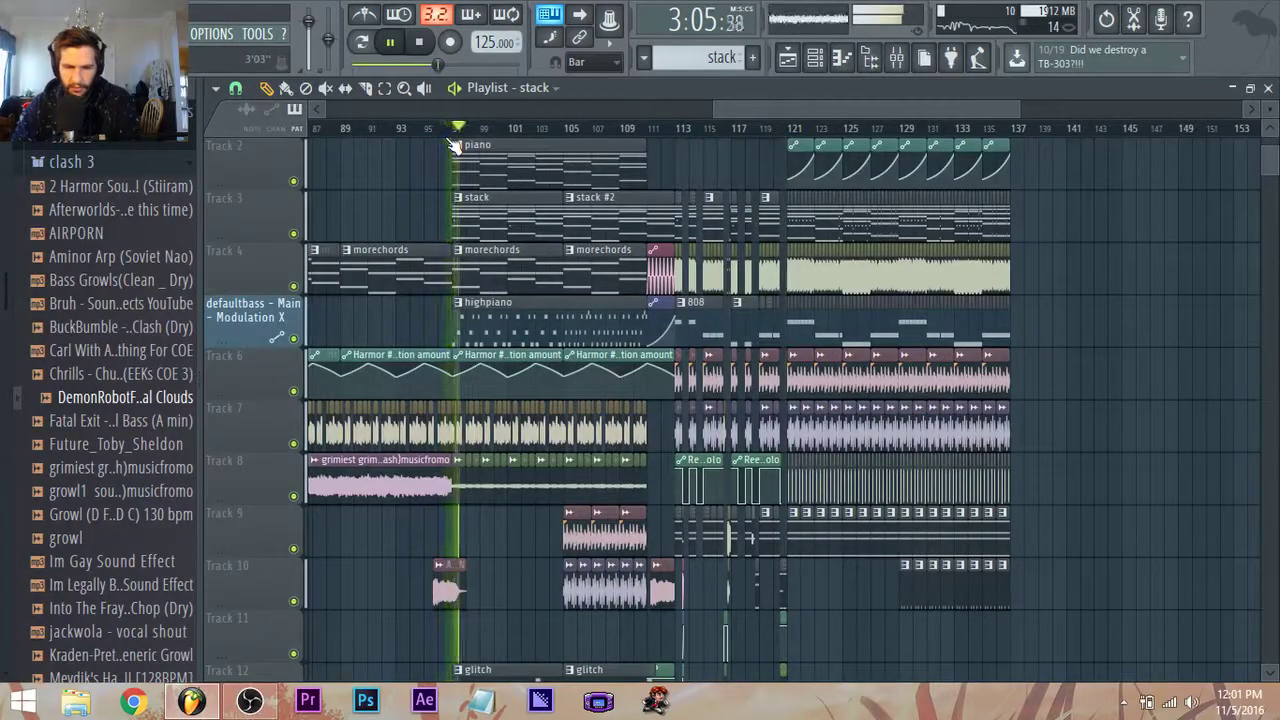
scroll(526, 262, up, 2)
scroll(526, 262, up, 1)
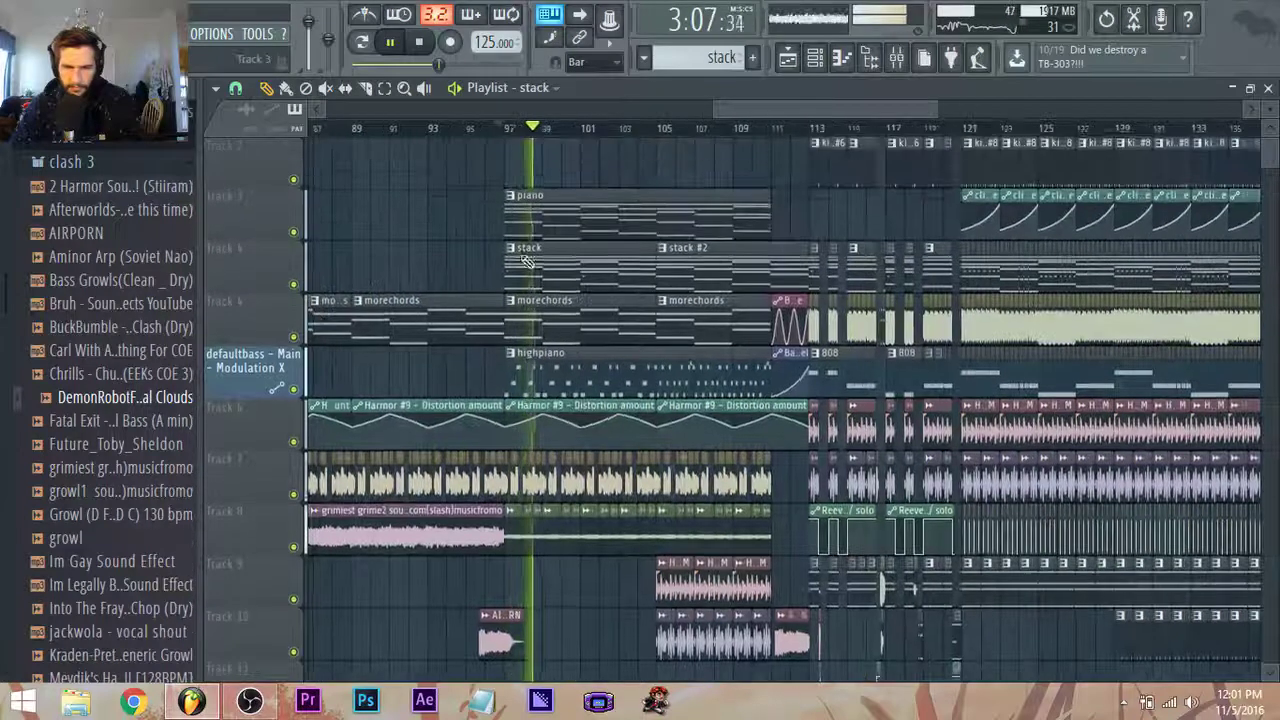
scroll(518, 273, up, 2)
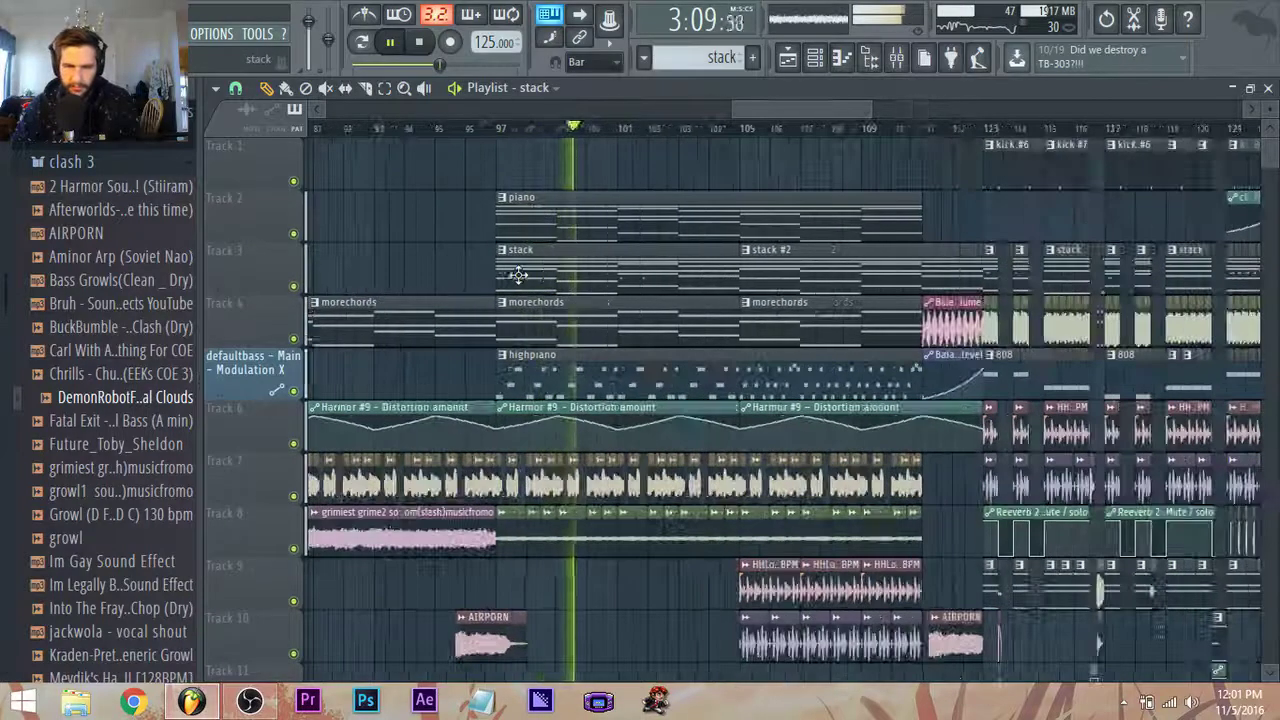
key(space)
Make the stack clip at bar 97 a unique pattern and delete its Harmor #19 notes.
click(501, 250)
click(548, 368)
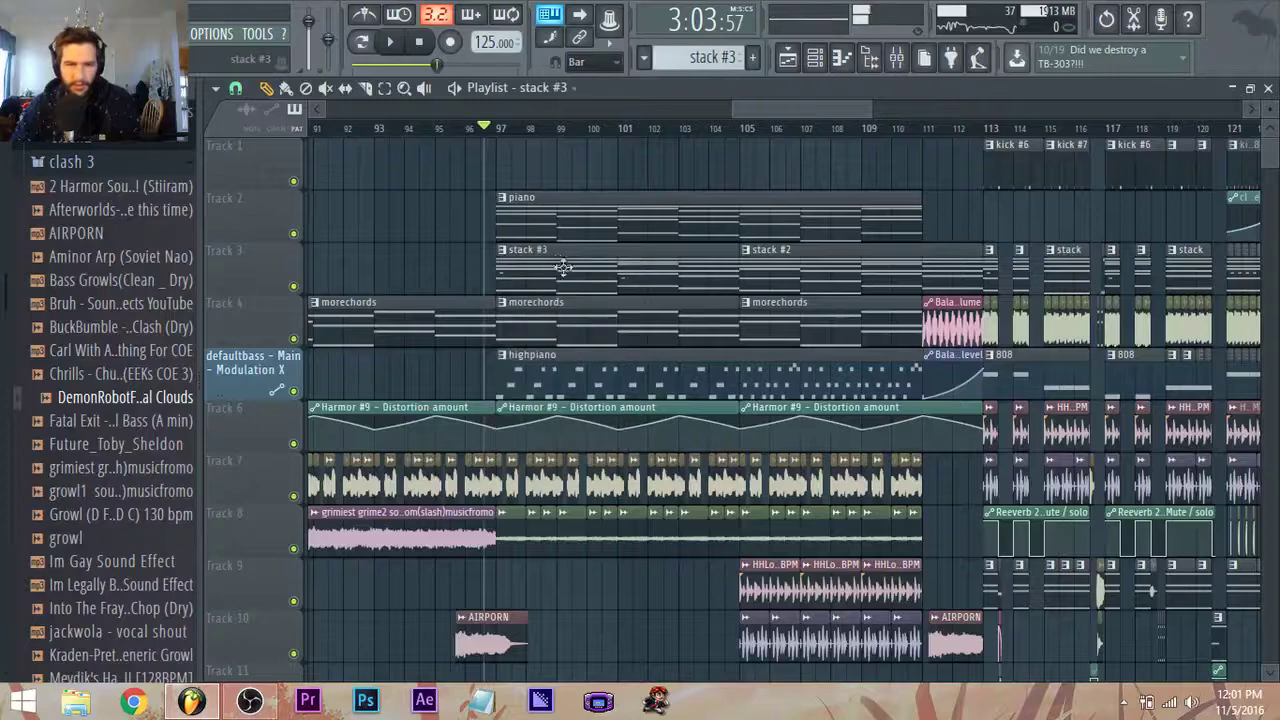
double_click(563, 267)
click(837, 57)
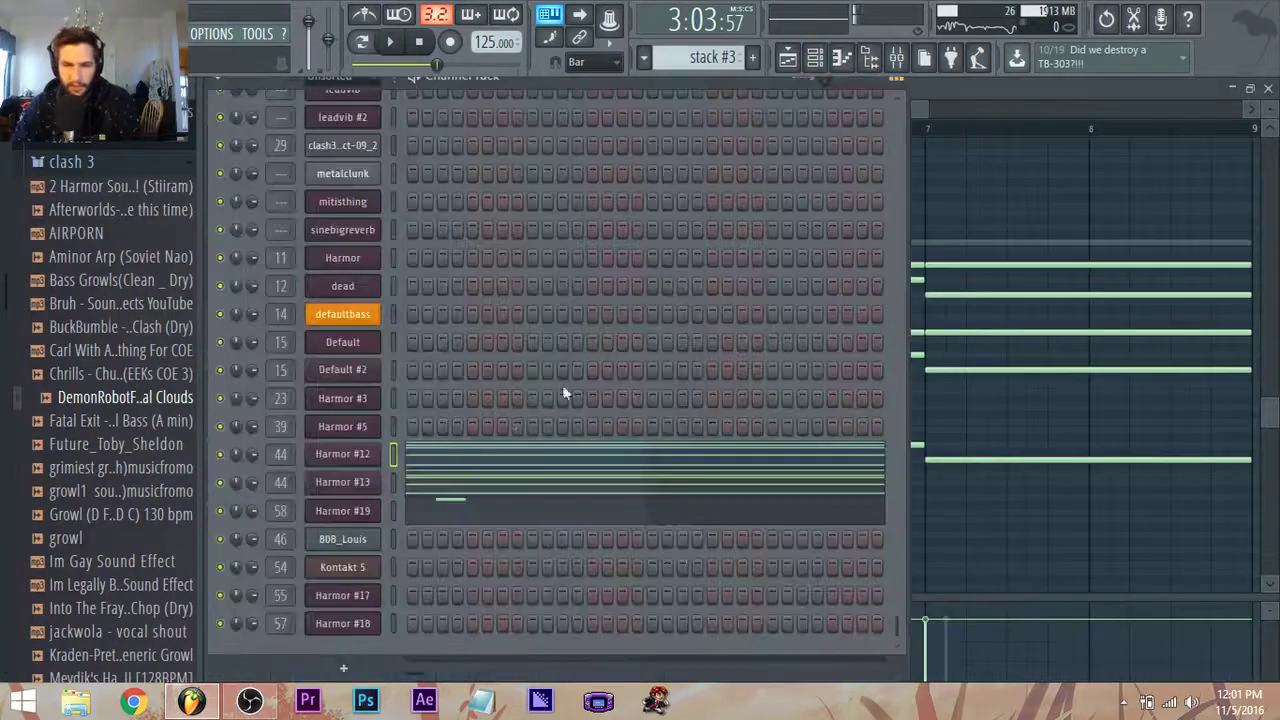
right_click(385, 512)
click(577, 488)
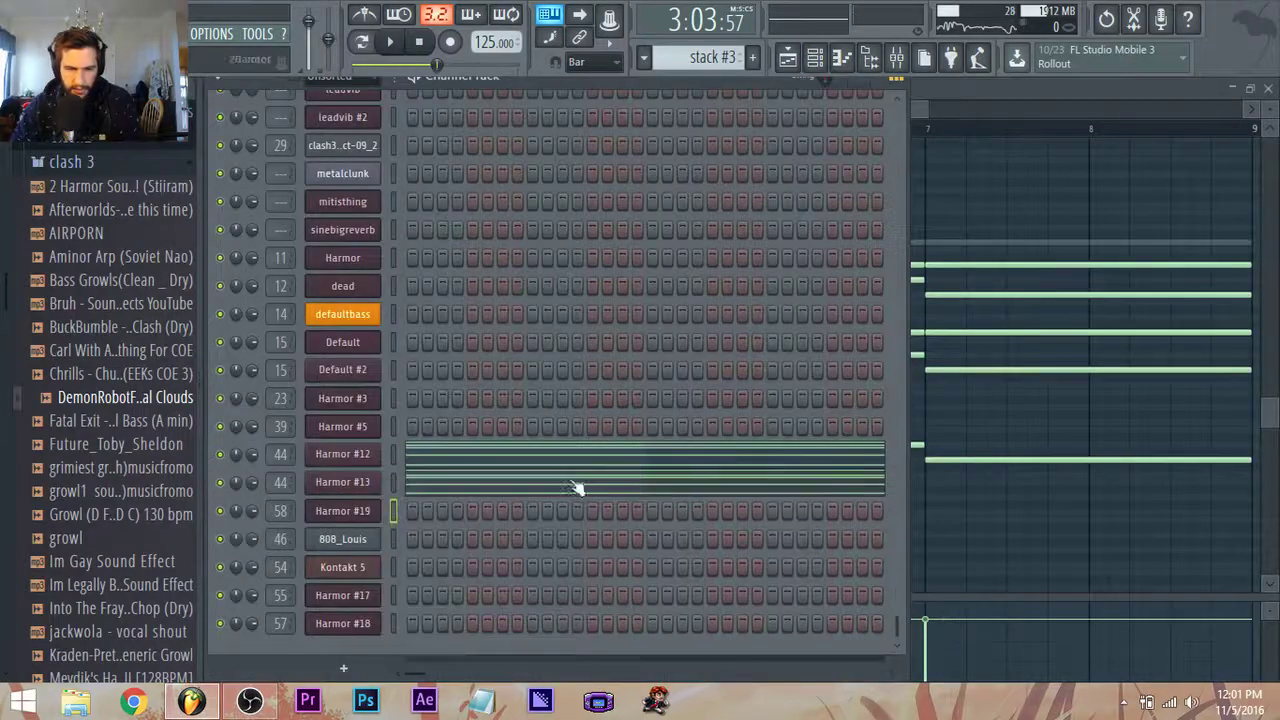
Replace the stack #2 clip at bar 105 on Track 3 with the stack #3 pattern.
click(789, 59)
right_click(766, 264)
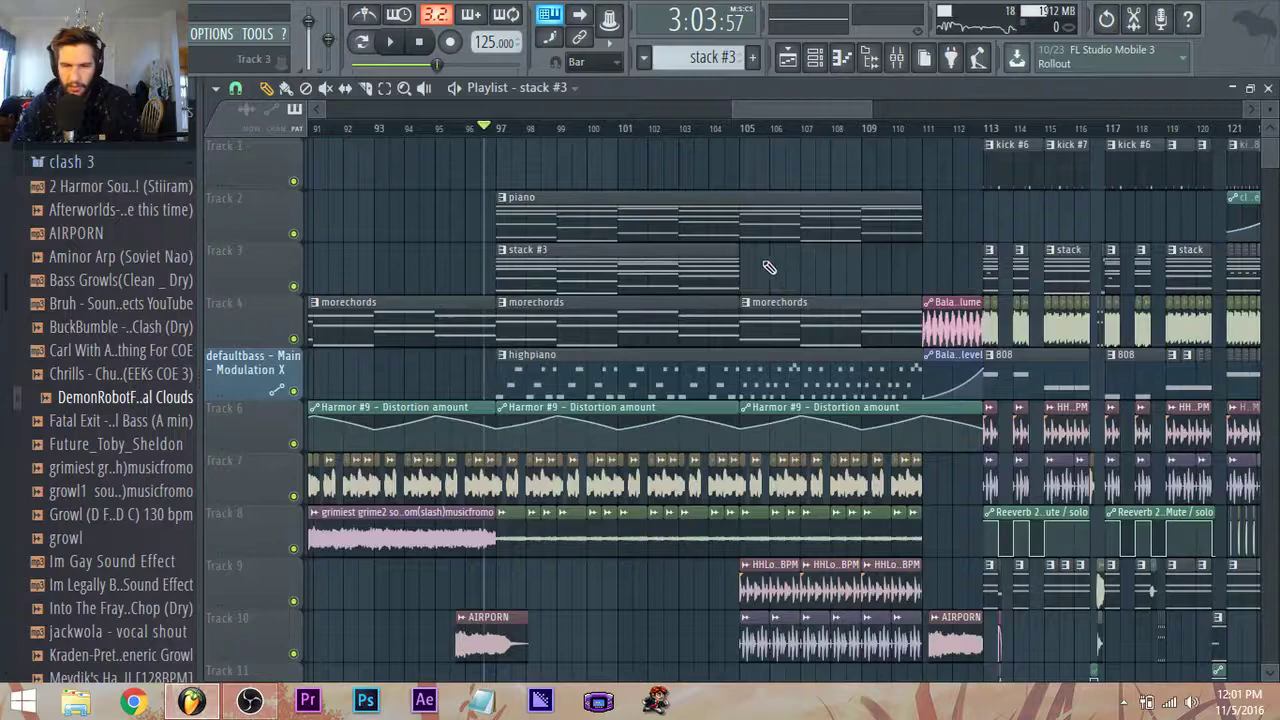
click(741, 265)
scroll(740, 268, up, 4)
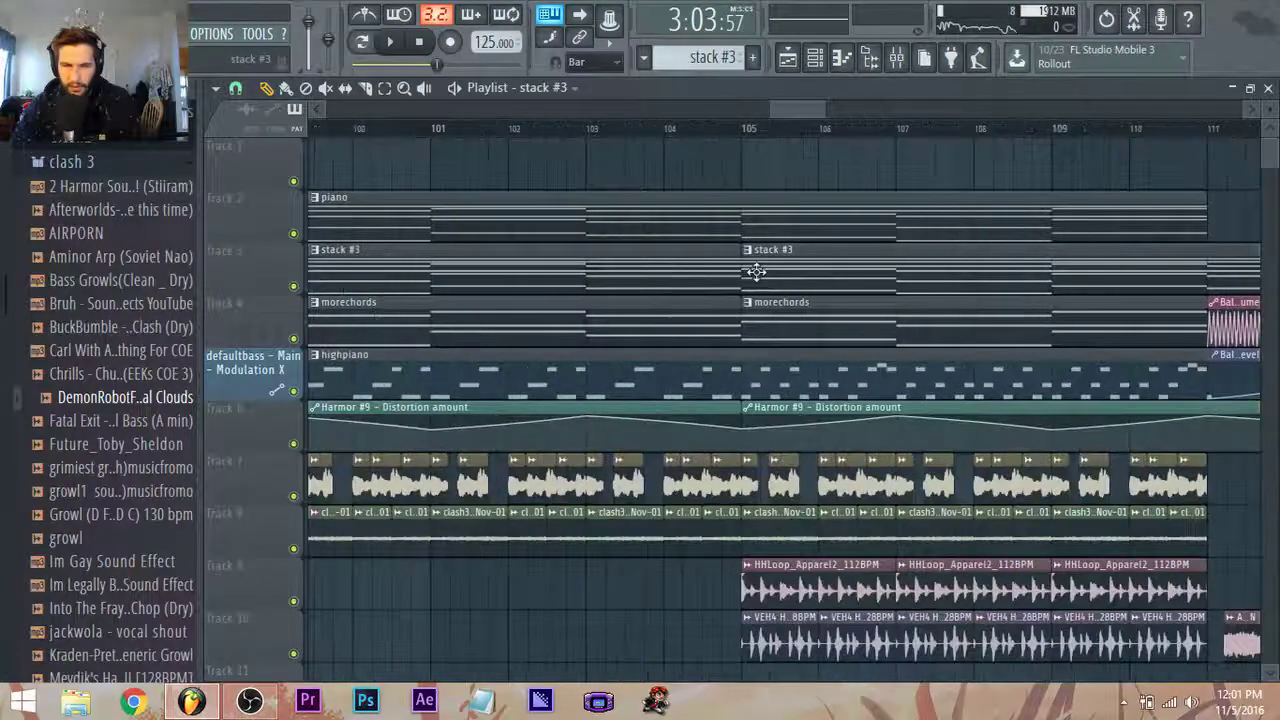
scroll(755, 271, down, 5)
Play the section with the two stack #3 clips from just before bar 97.
key(space)
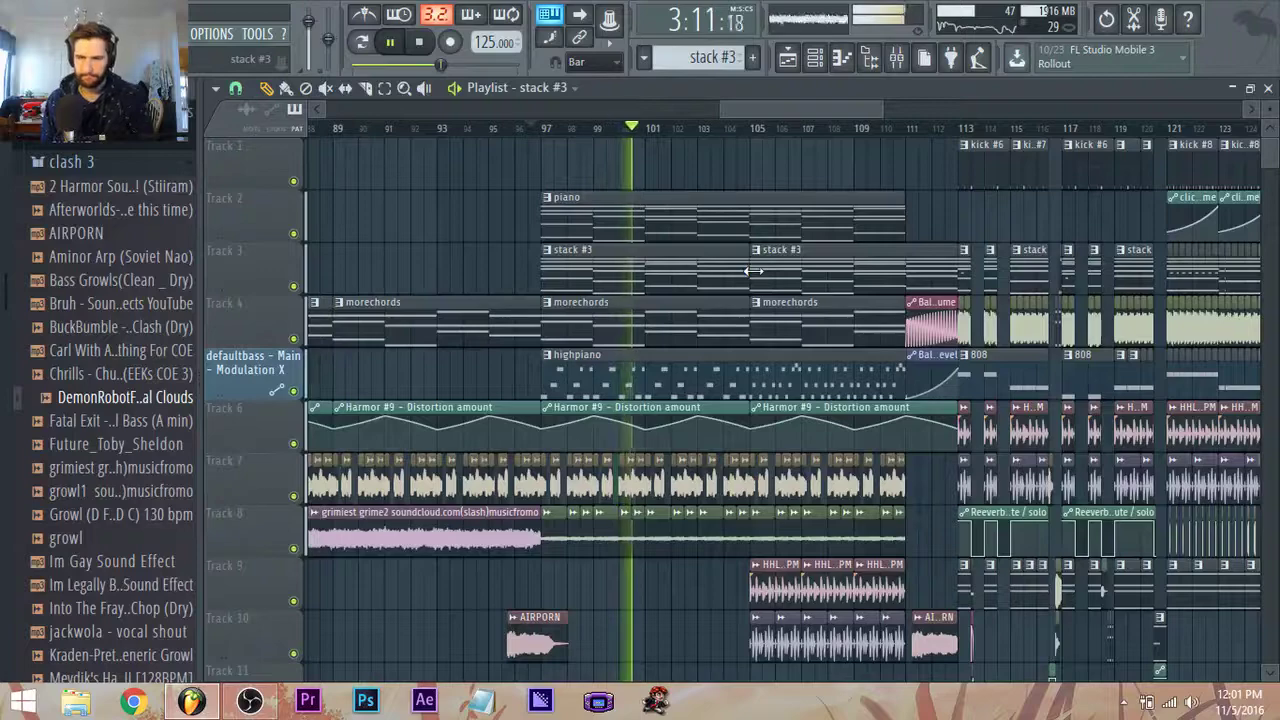
scroll(1082, 302, down, 3)
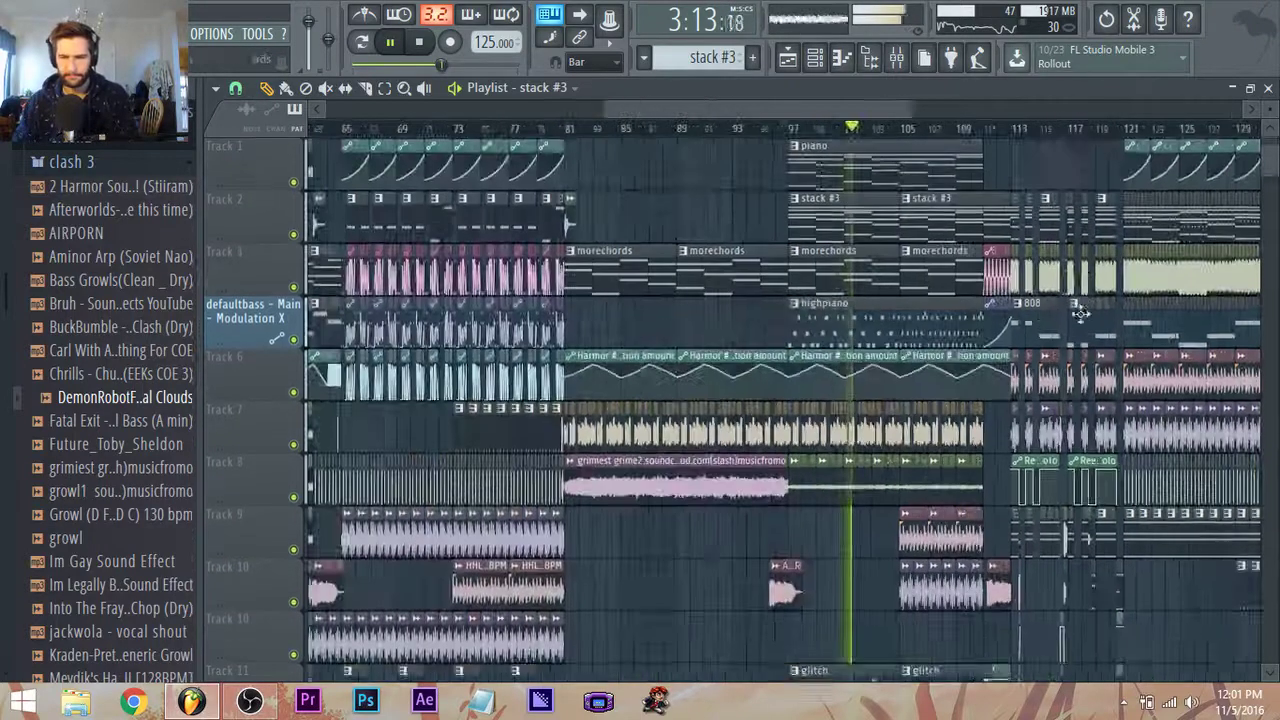
drag(885, 113, 986, 113)
scroll(950, 286, up, 1)
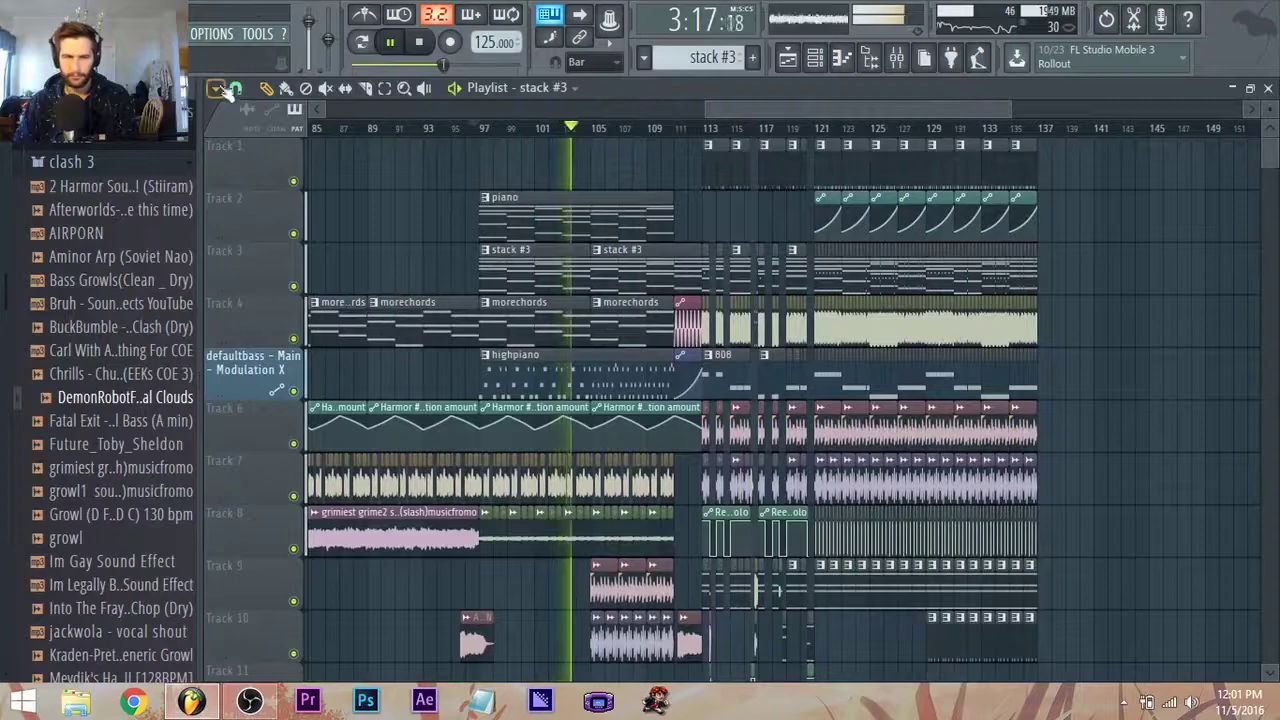
Set the playlist snap to Step and stop playback.
click(235, 88)
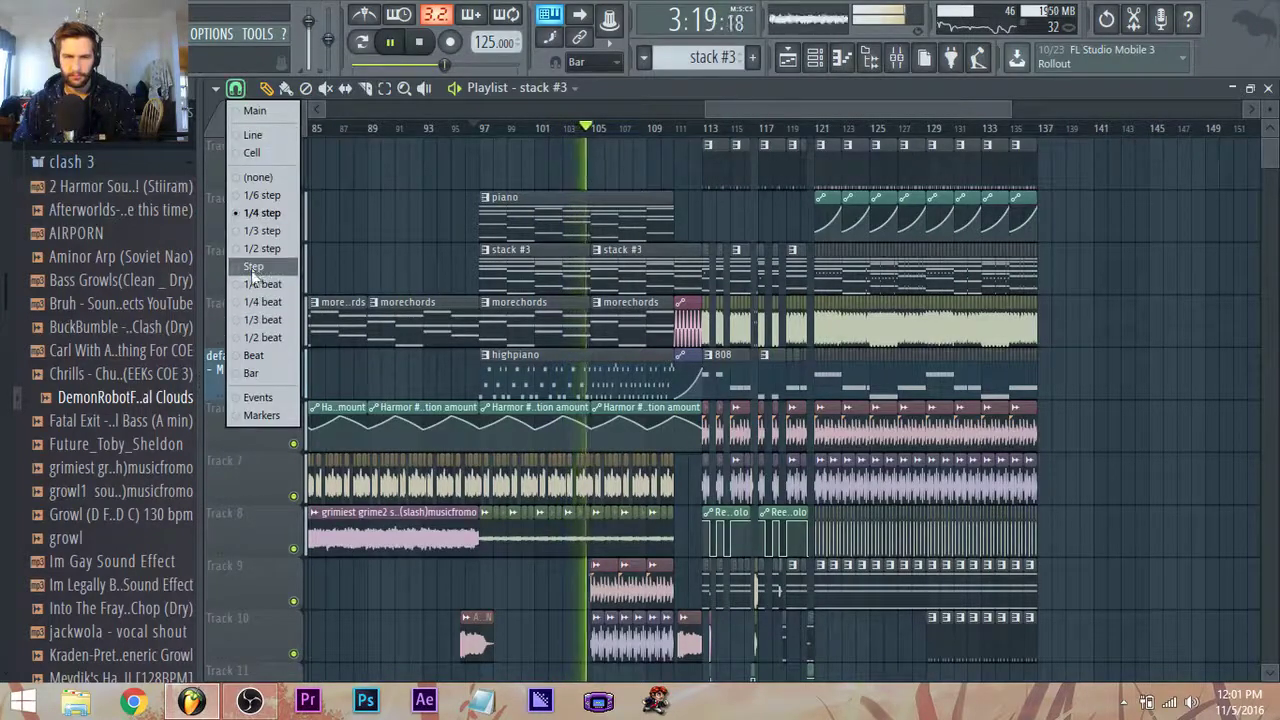
click(250, 268)
click(420, 42)
Briefly play the song from about bar 110, just before the kicks enter at bar 113.
scroll(520, 178, down, 4)
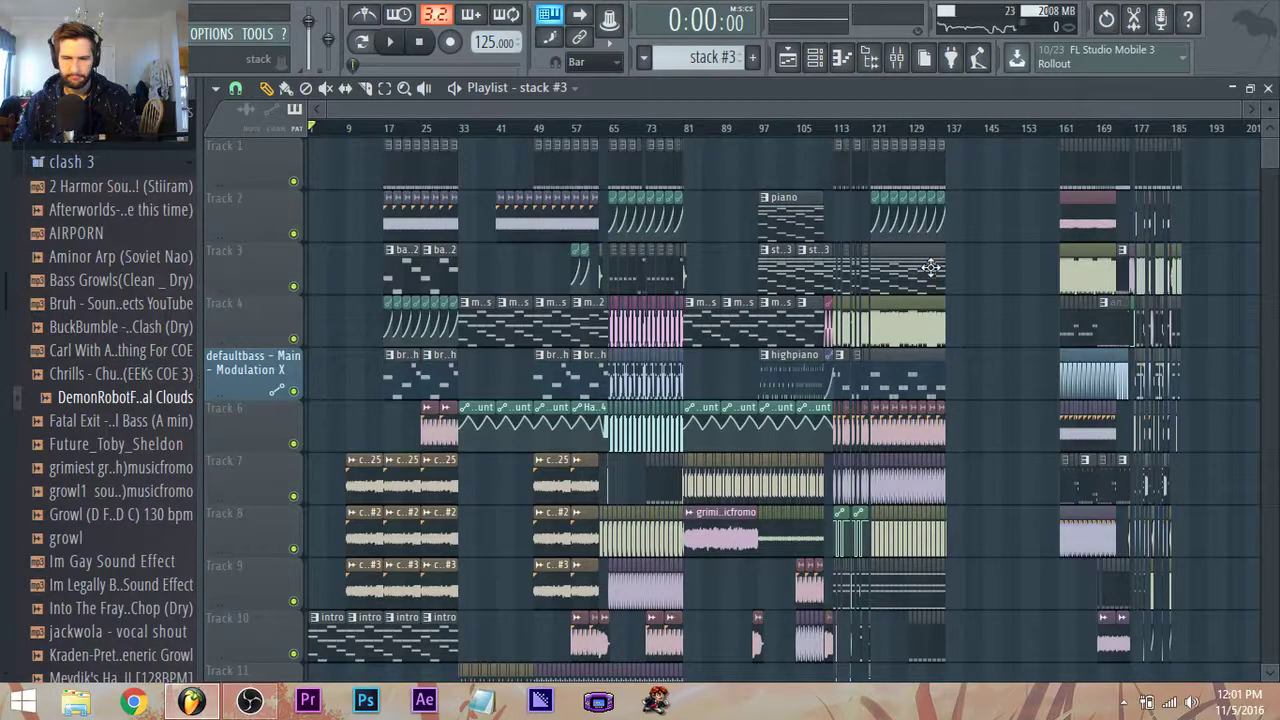
scroll(930, 266, up, 3)
scroll(930, 266, up, 2)
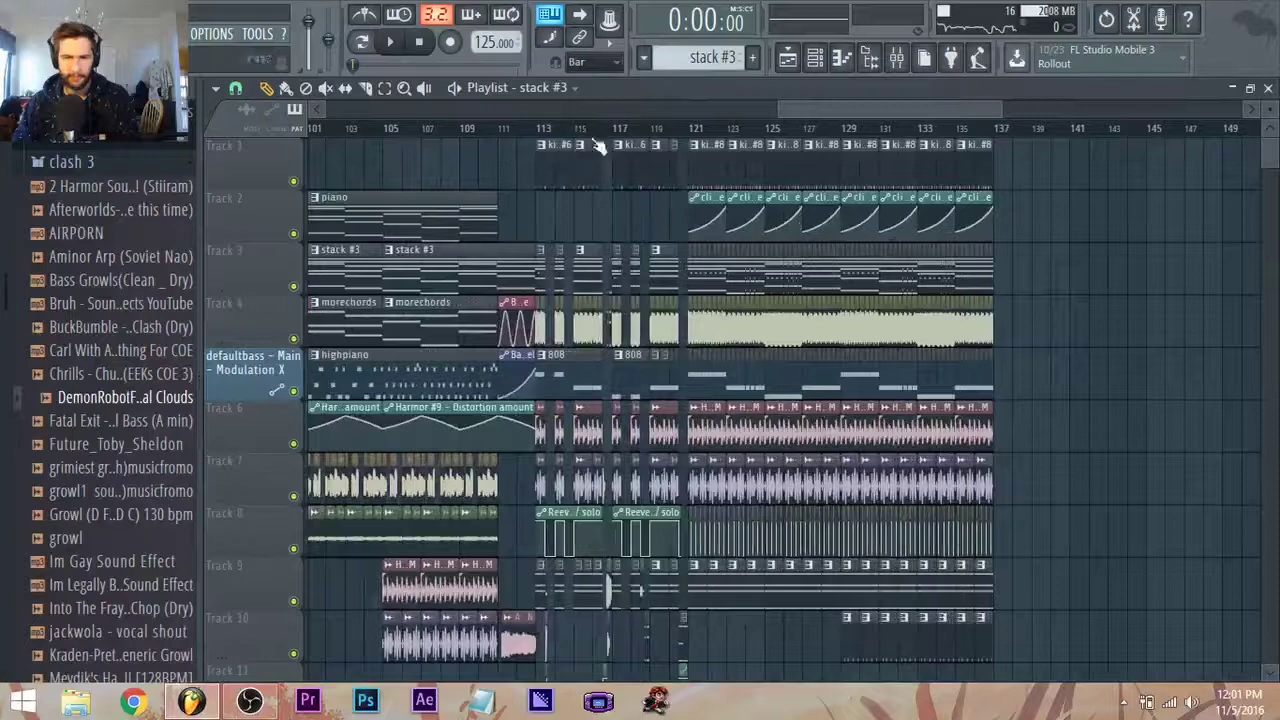
click(478, 128)
scroll(517, 199, up, 2)
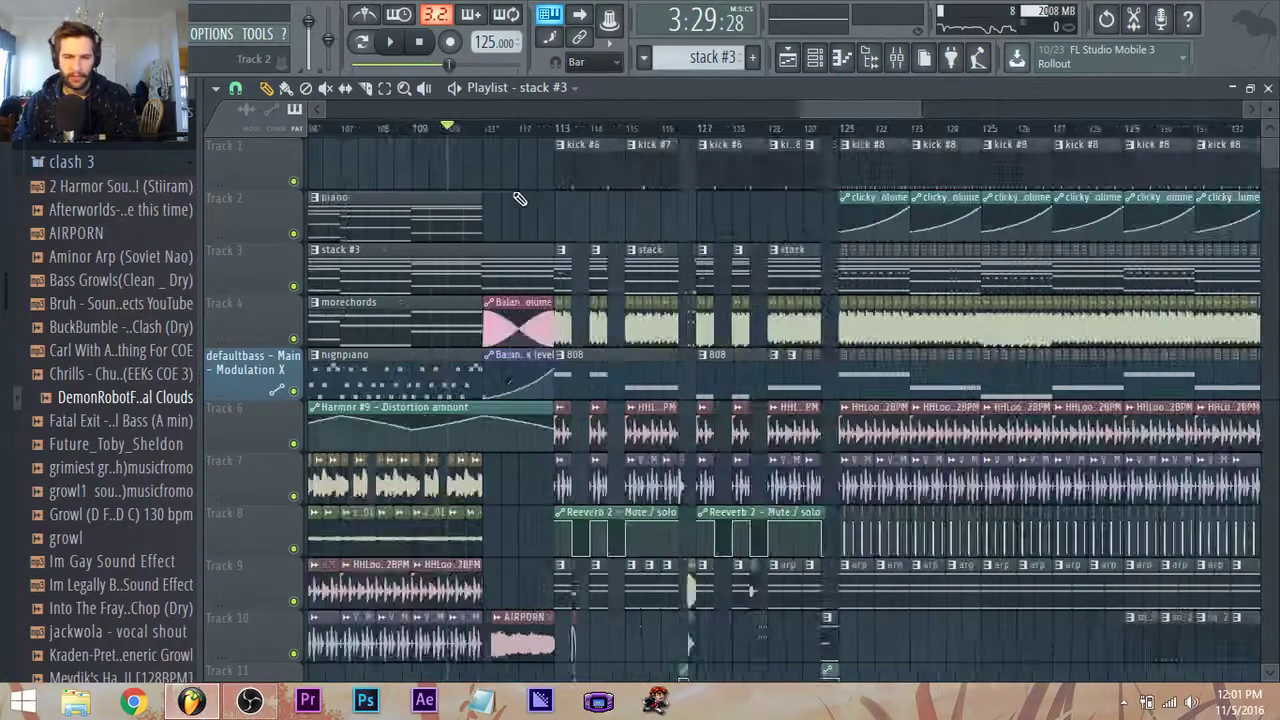
key(space)
key(space)
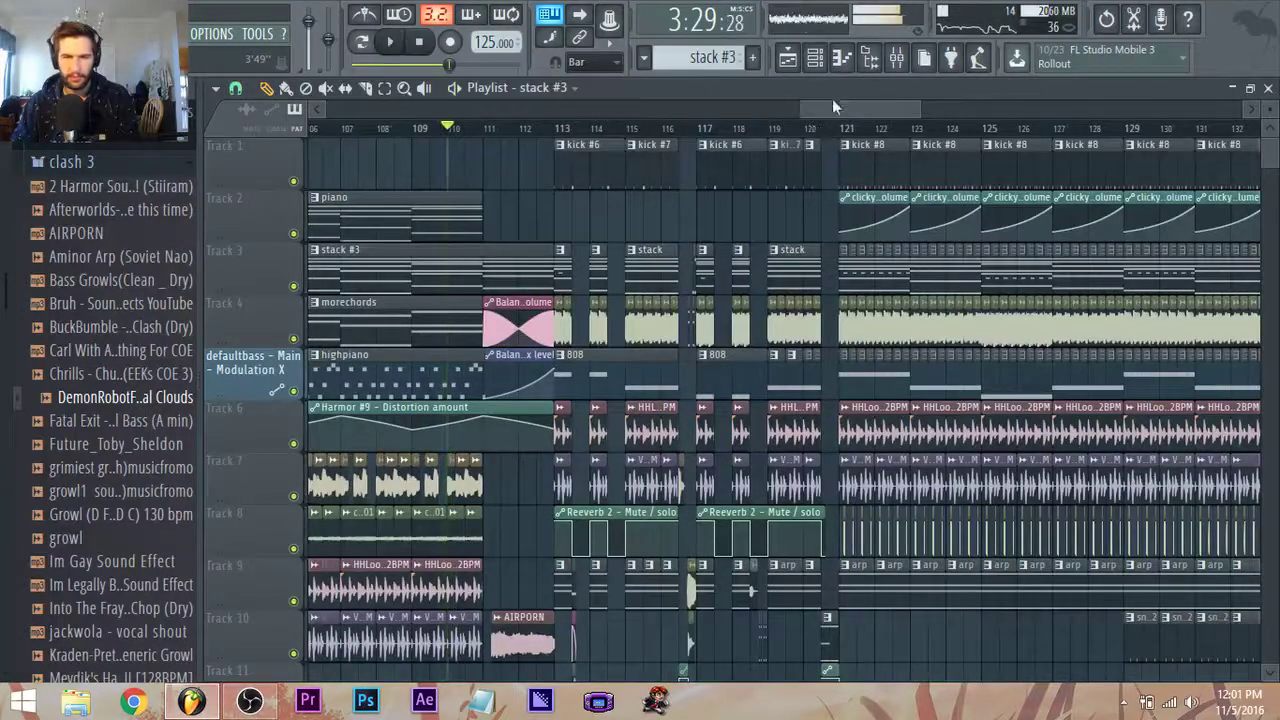
Examine the lower playlist tracks around the build-up before bar 113 and audition the DemonRobot clouds sample in the browser.
drag(832, 107, 786, 120)
scroll(771, 237, down, 3)
scroll(750, 265, down, 4)
scroll(748, 272, down, 1)
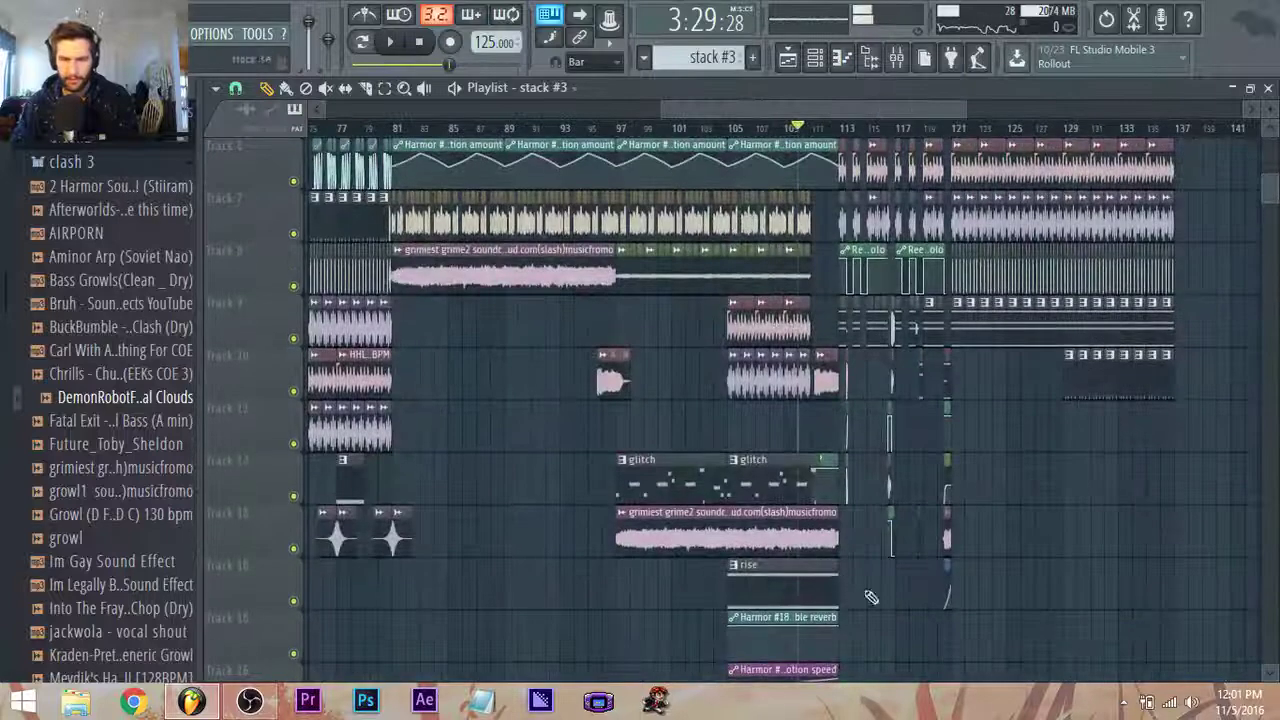
scroll(836, 590, down, 2)
scroll(801, 573, down, 1)
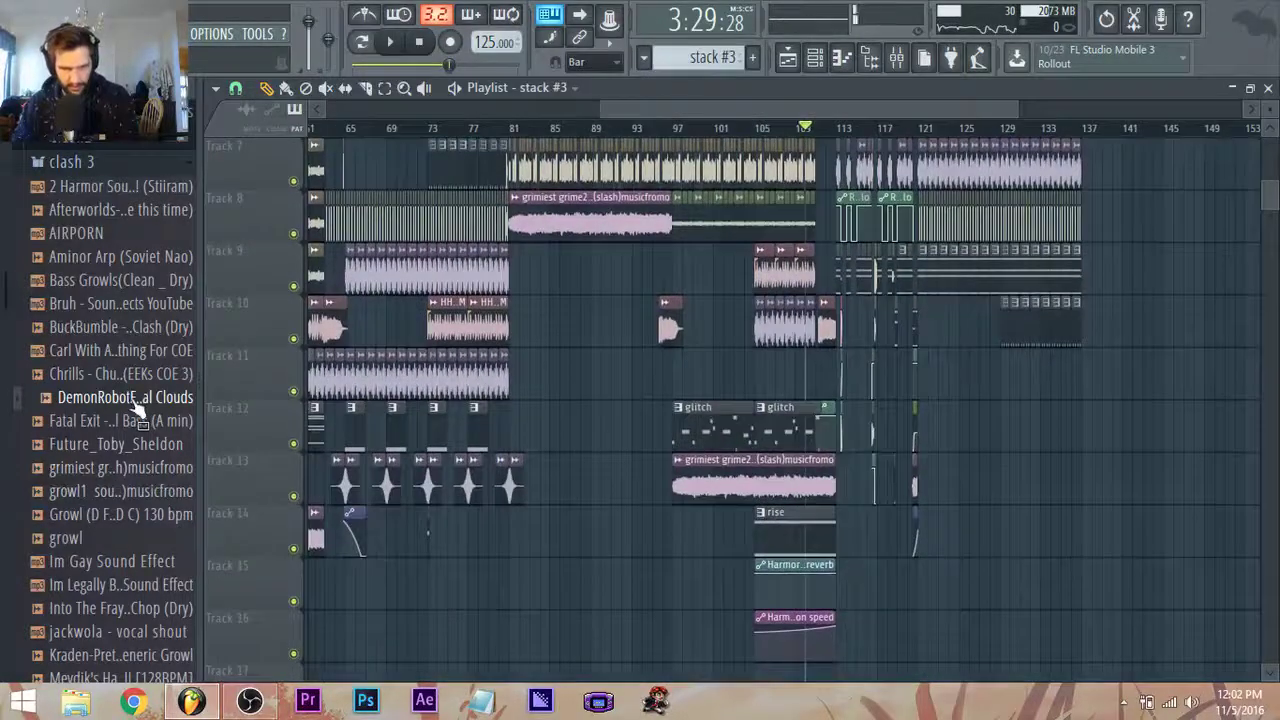
click(137, 403)
click(421, 43)
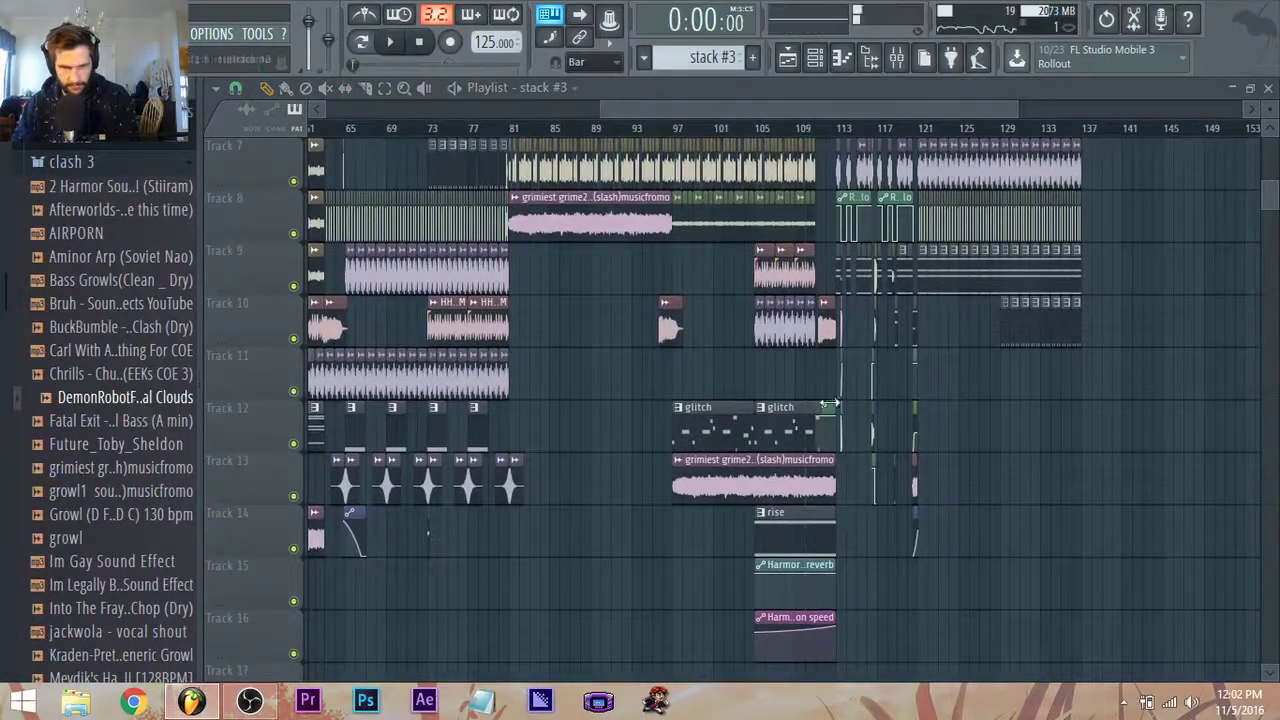
Play the song from about bar 97, following the stack #3 section towards the drop at bar 113.
scroll(726, 210, up, 4)
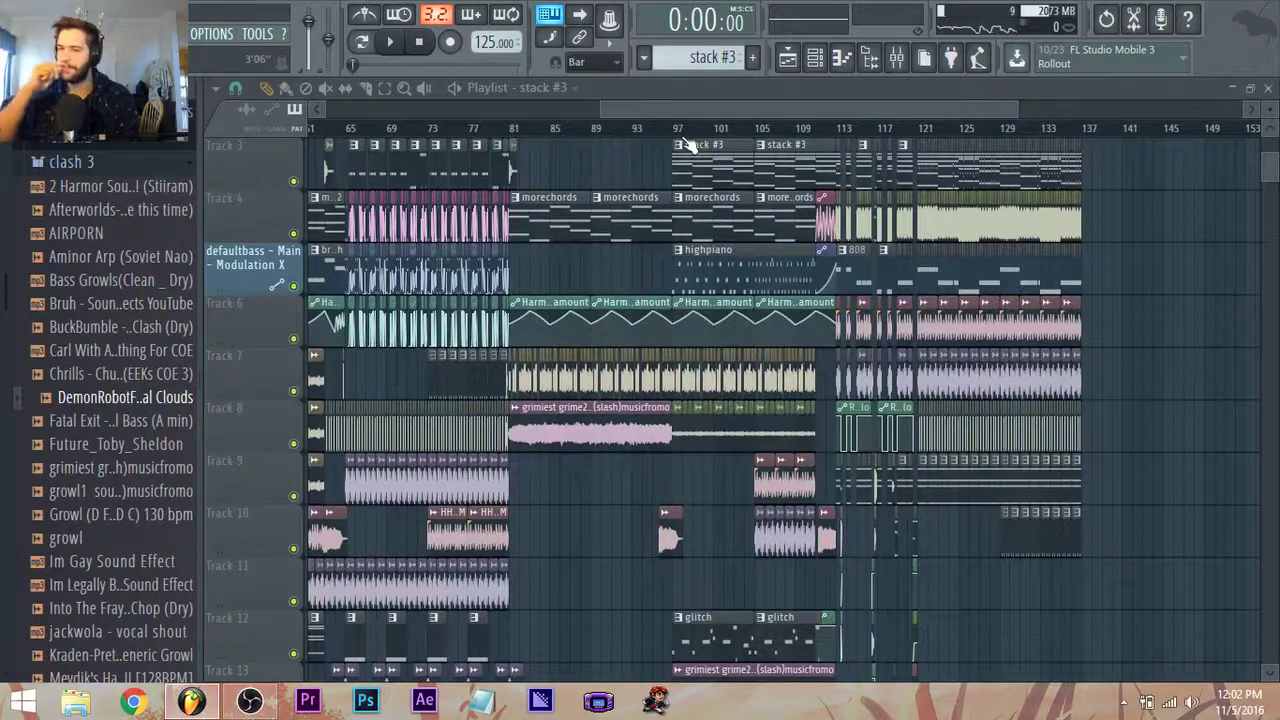
key(space)
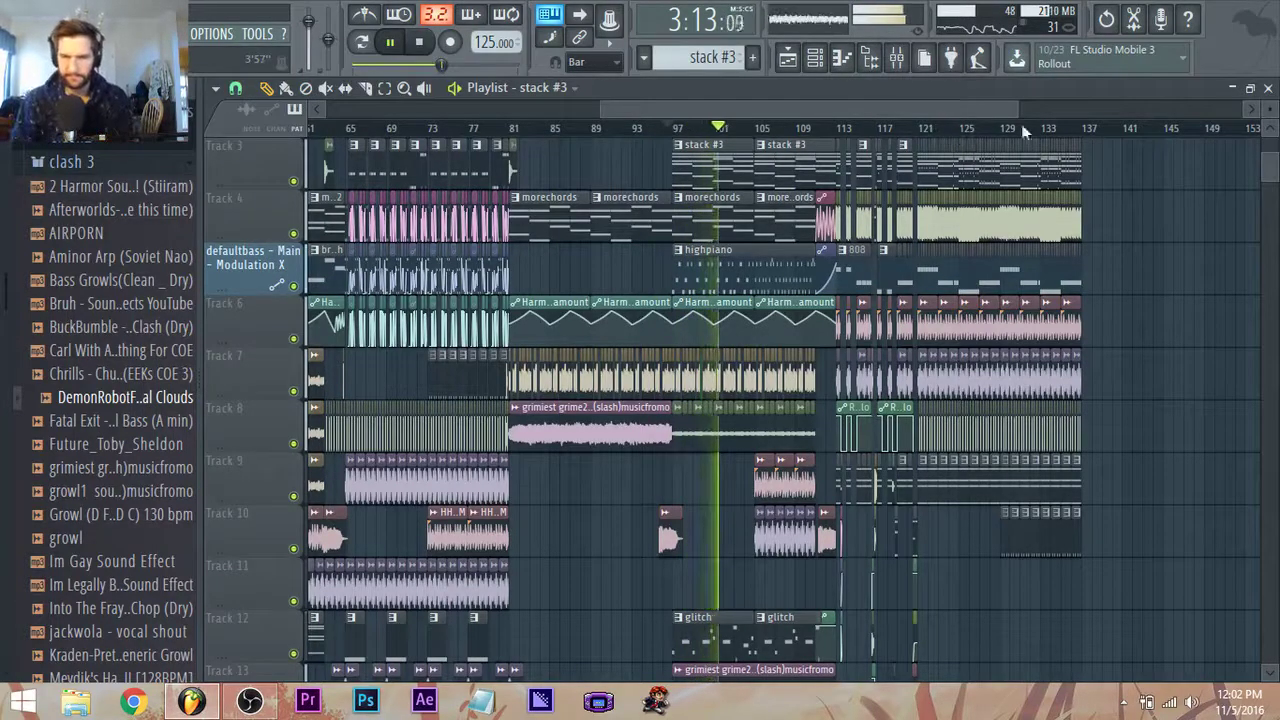
scroll(1150, 465, down, 2)
scroll(1162, 512, up, 4)
scroll(1157, 518, down, 1)
scroll(1154, 525, up, 1)
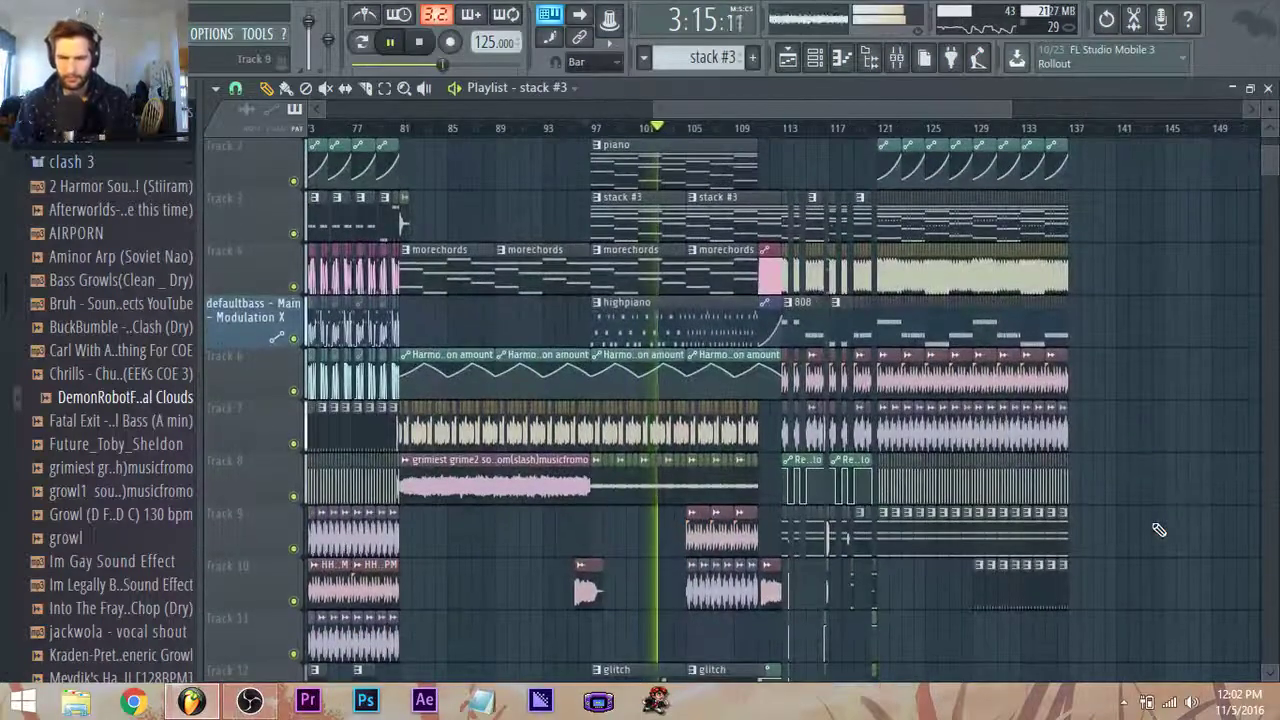
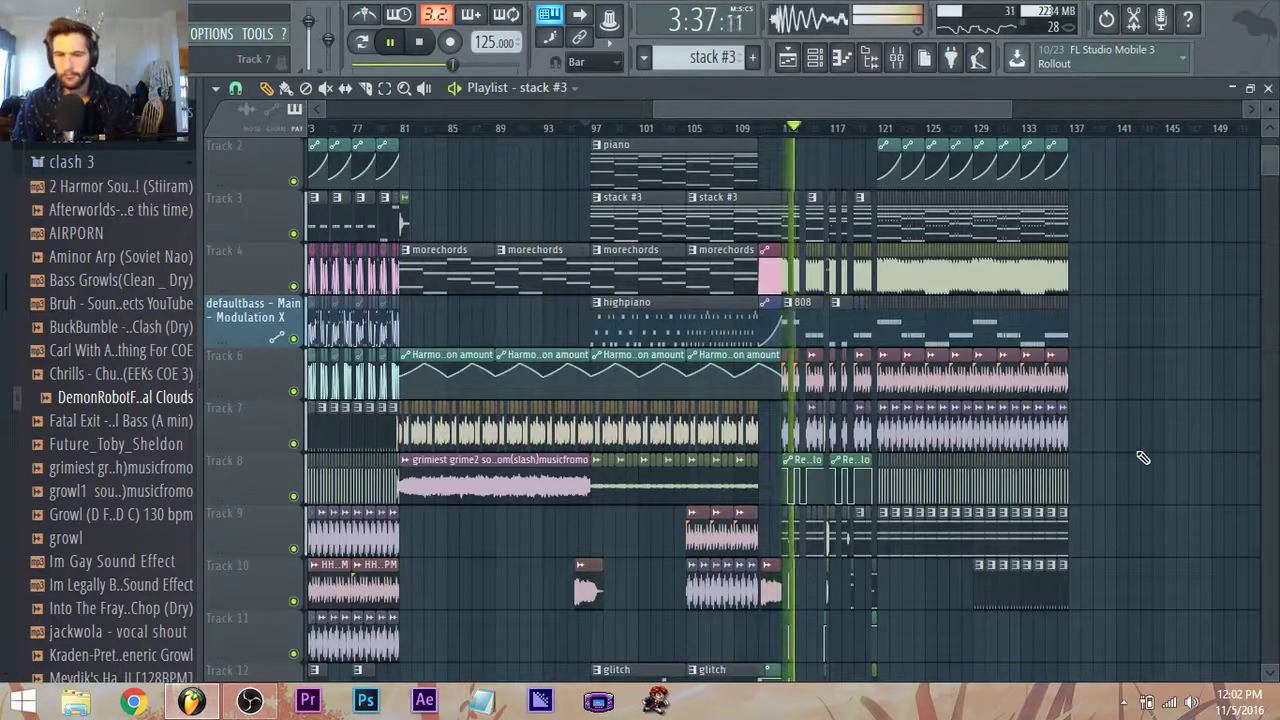
Examine the clips and fills on the upper and lower tracks between bars 113 and 121 while the drop plays.
scroll(1144, 452, up, 4)
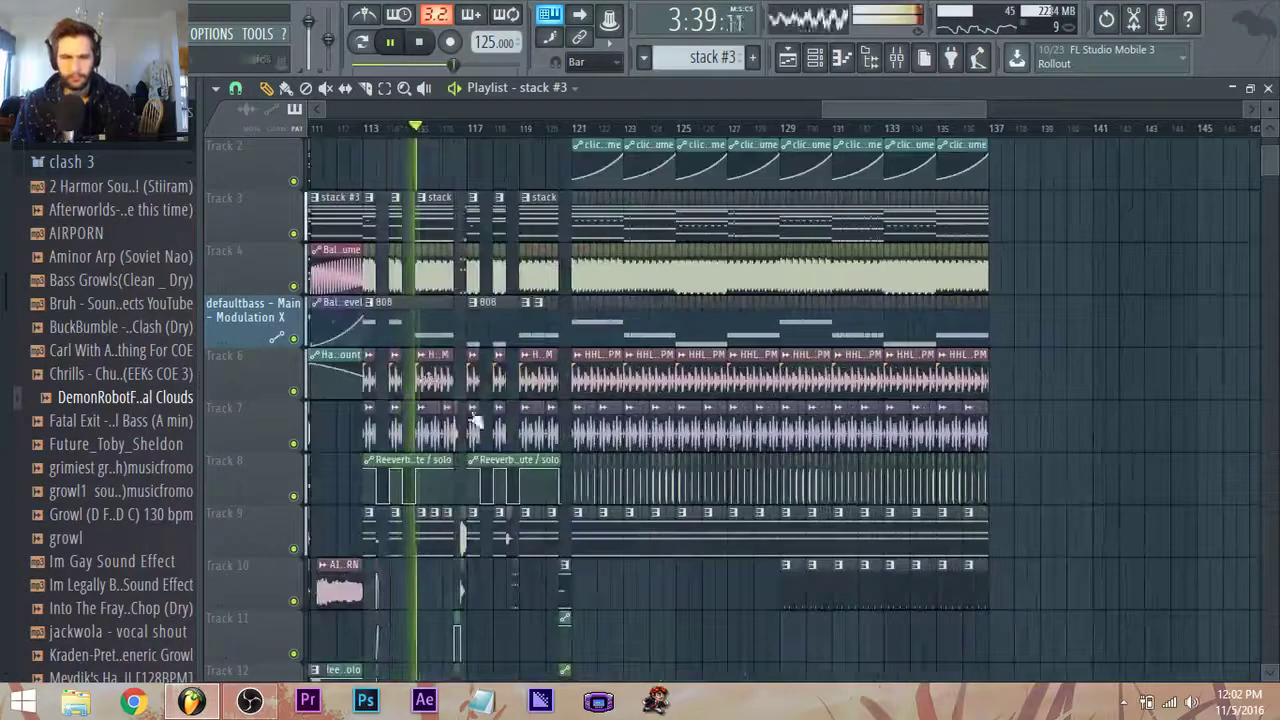
drag(888, 114, 871, 110)
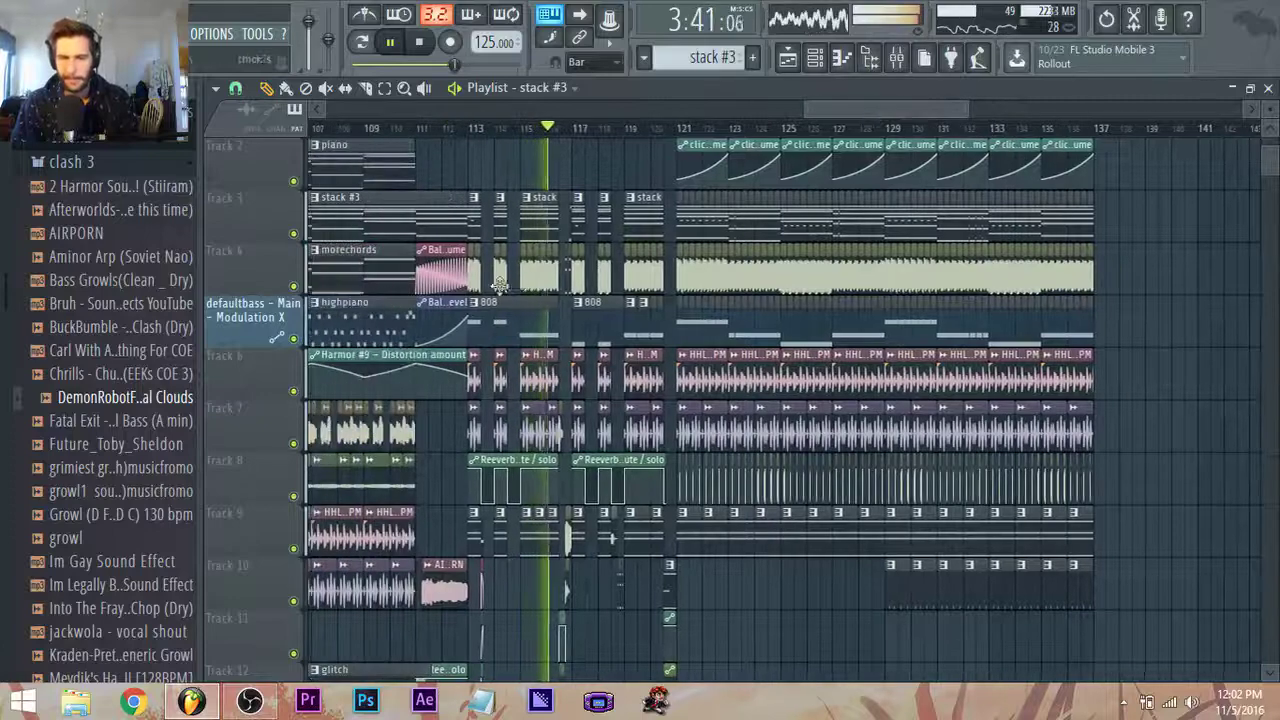
scroll(486, 288, up, 4)
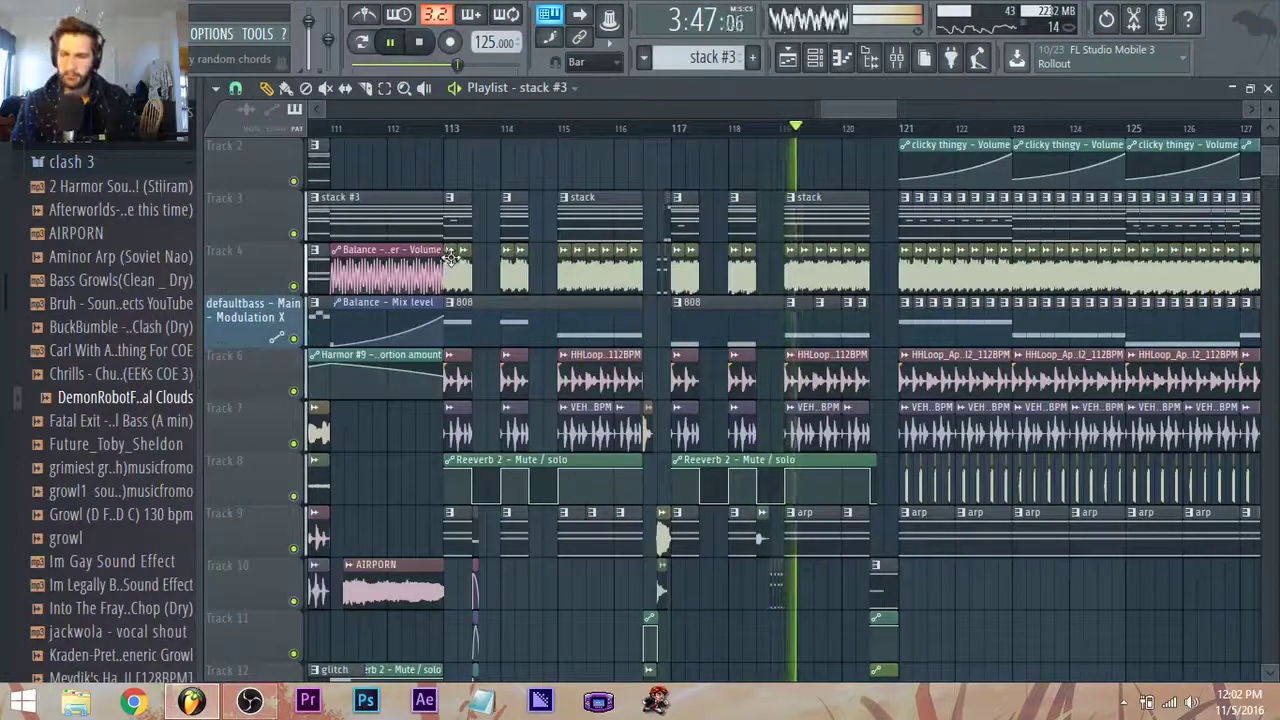
scroll(773, 578, up, 1)
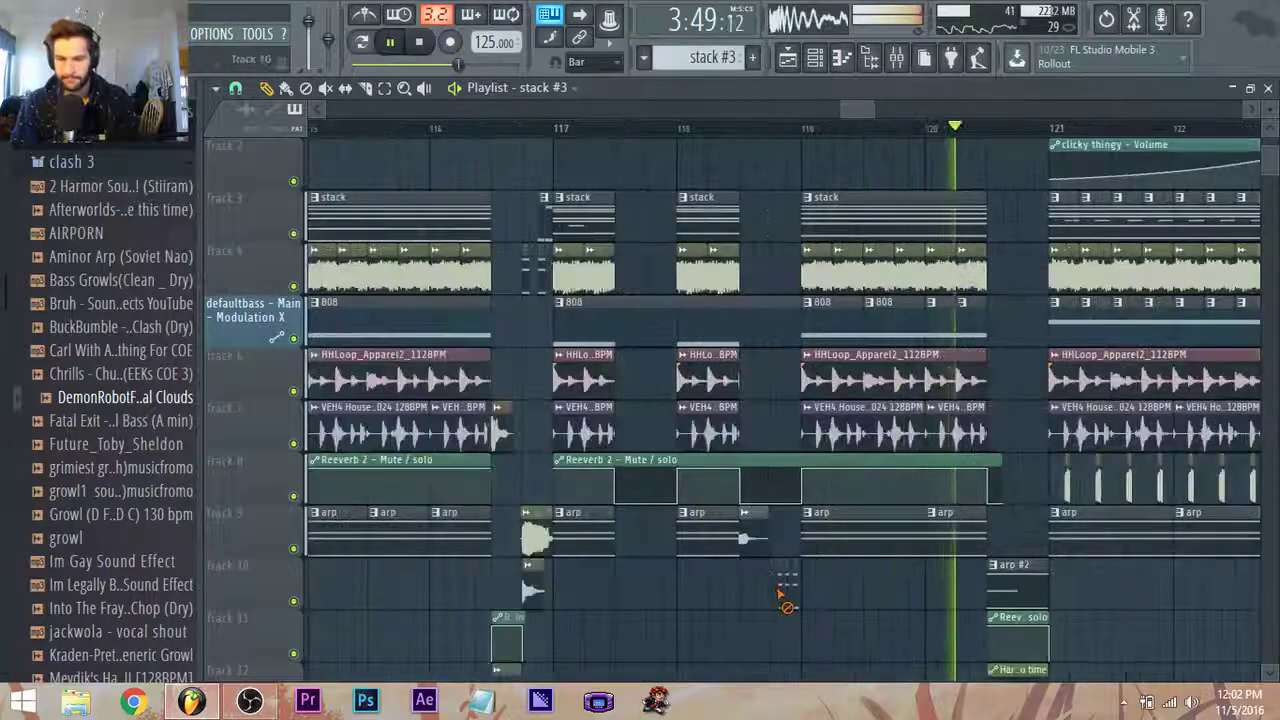
scroll(757, 520, down, 5)
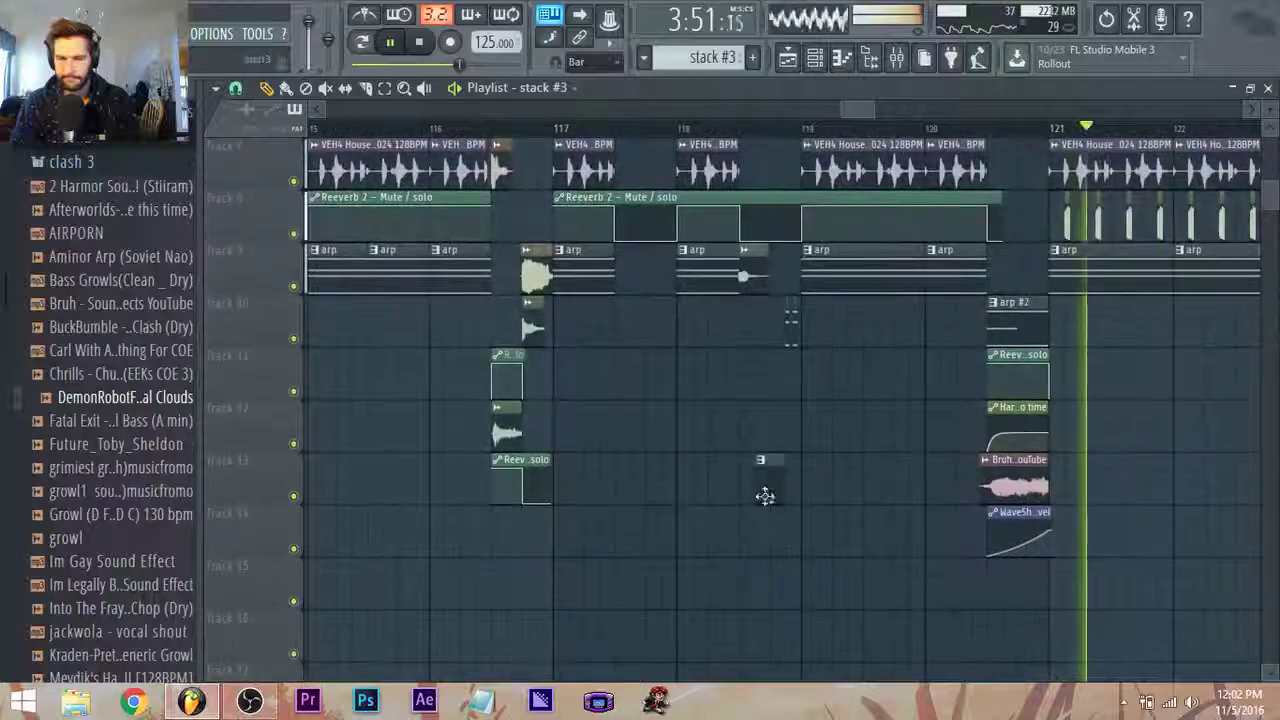
scroll(777, 417, up, 2)
scroll(771, 423, down, 3)
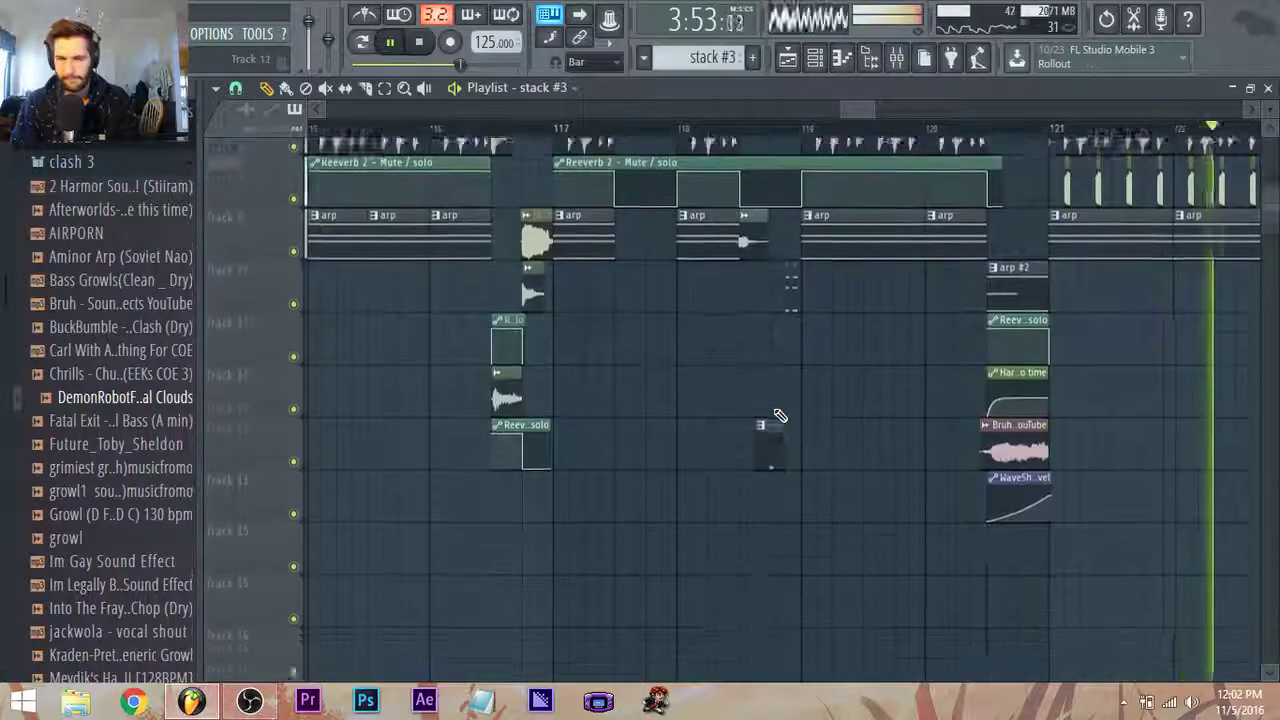
scroll(771, 420, down, 1)
scroll(720, 446, up, 1)
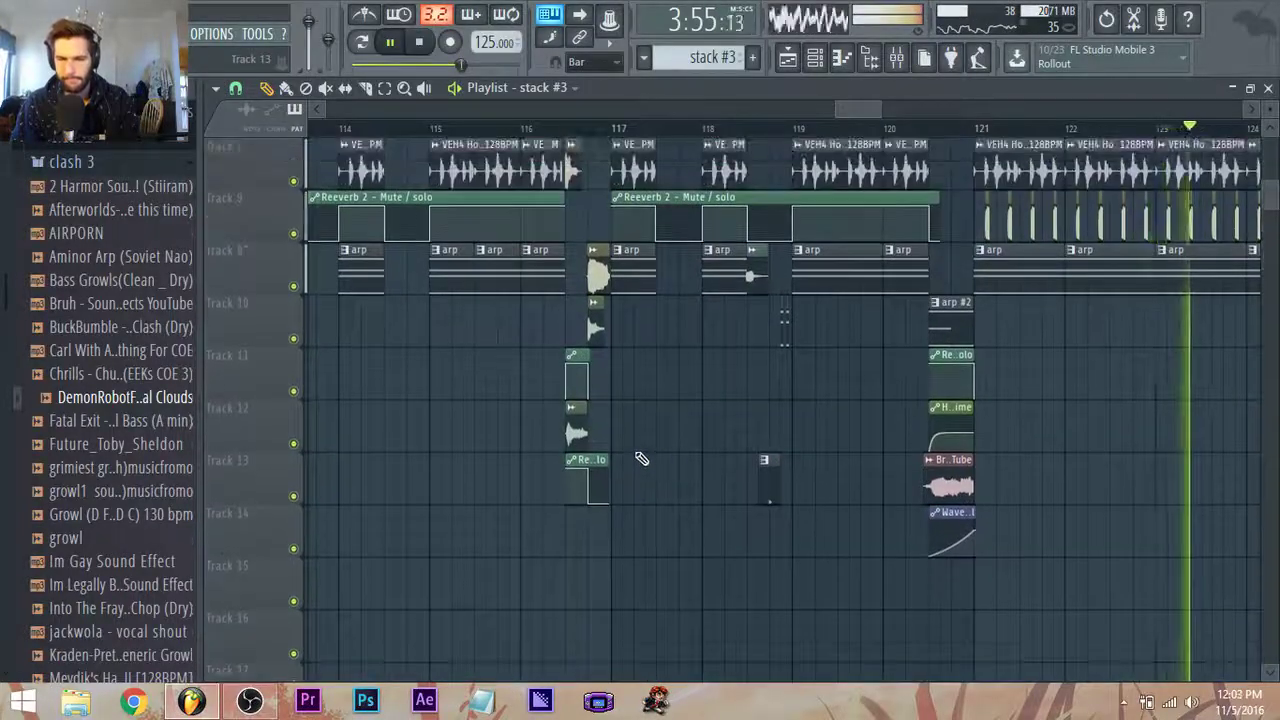
Try moving the Reeverb 2 - Mute / solo clip near bar 116 from track 13 to track 11 near bar 118.
drag(585, 462, 720, 375)
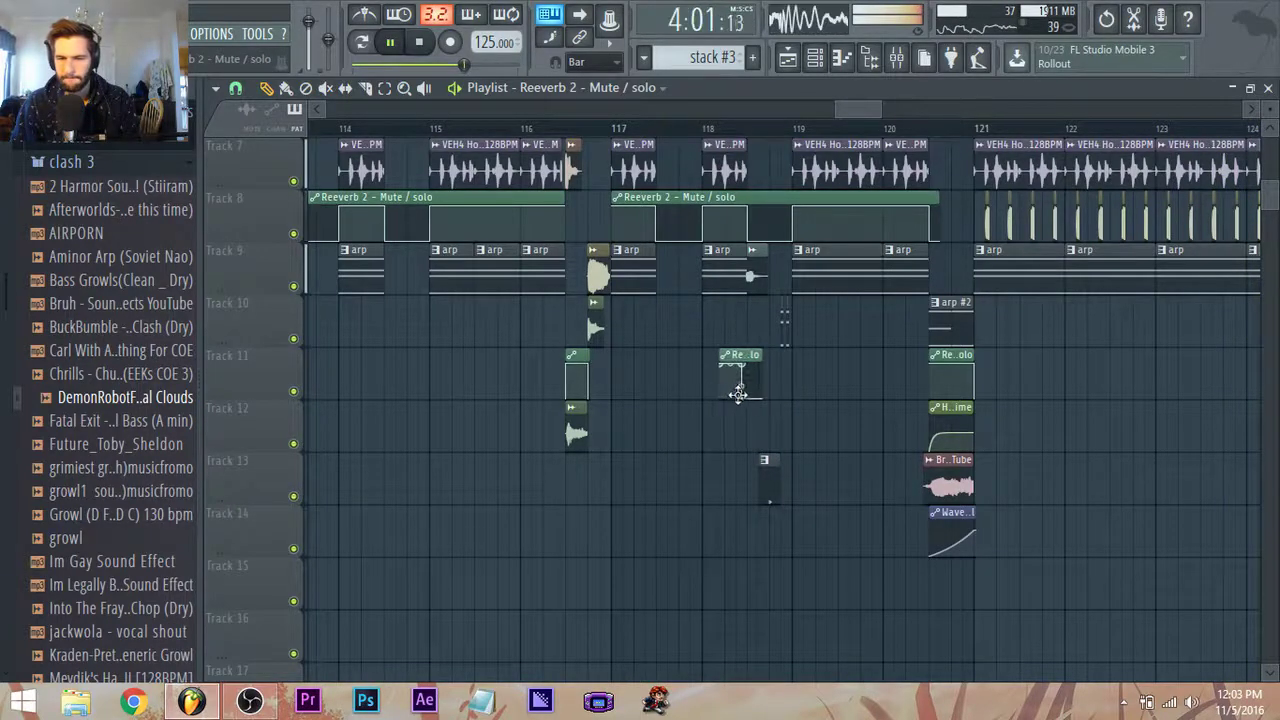
drag(737, 393, 655, 466)
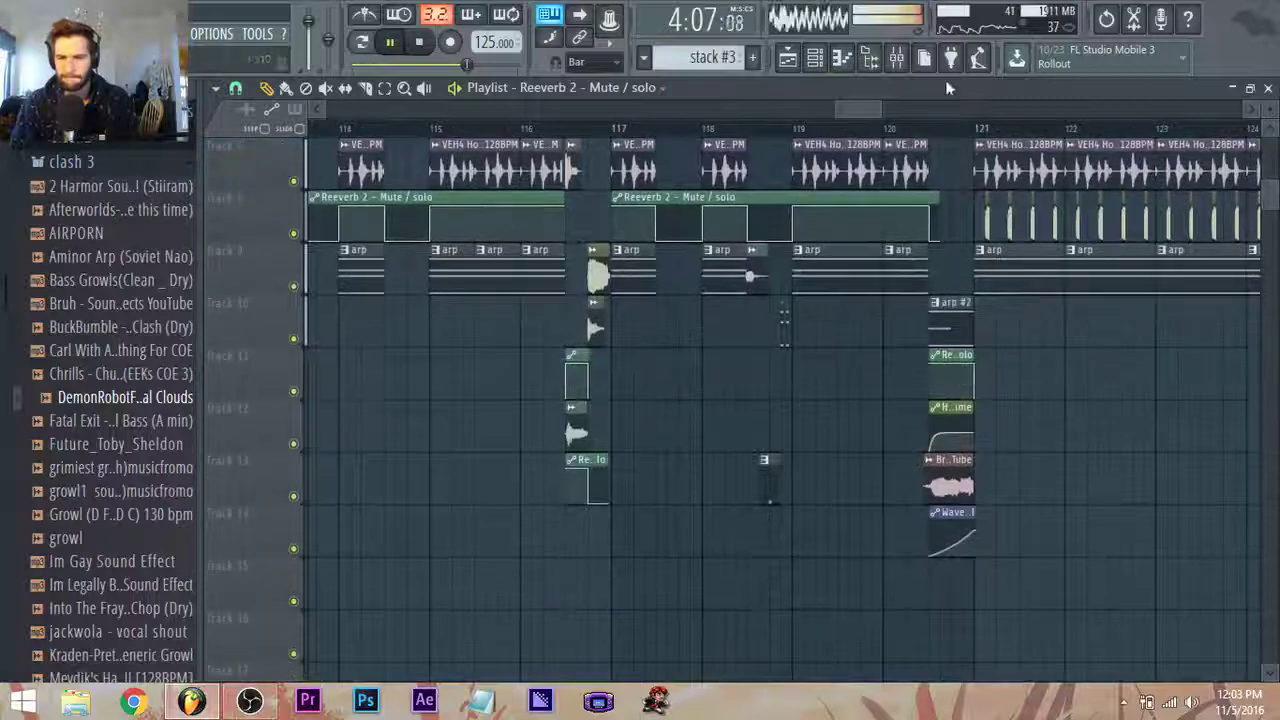
Lower the Harmor #19 fader slightly in the mixer and return to the playlist.
click(897, 58)
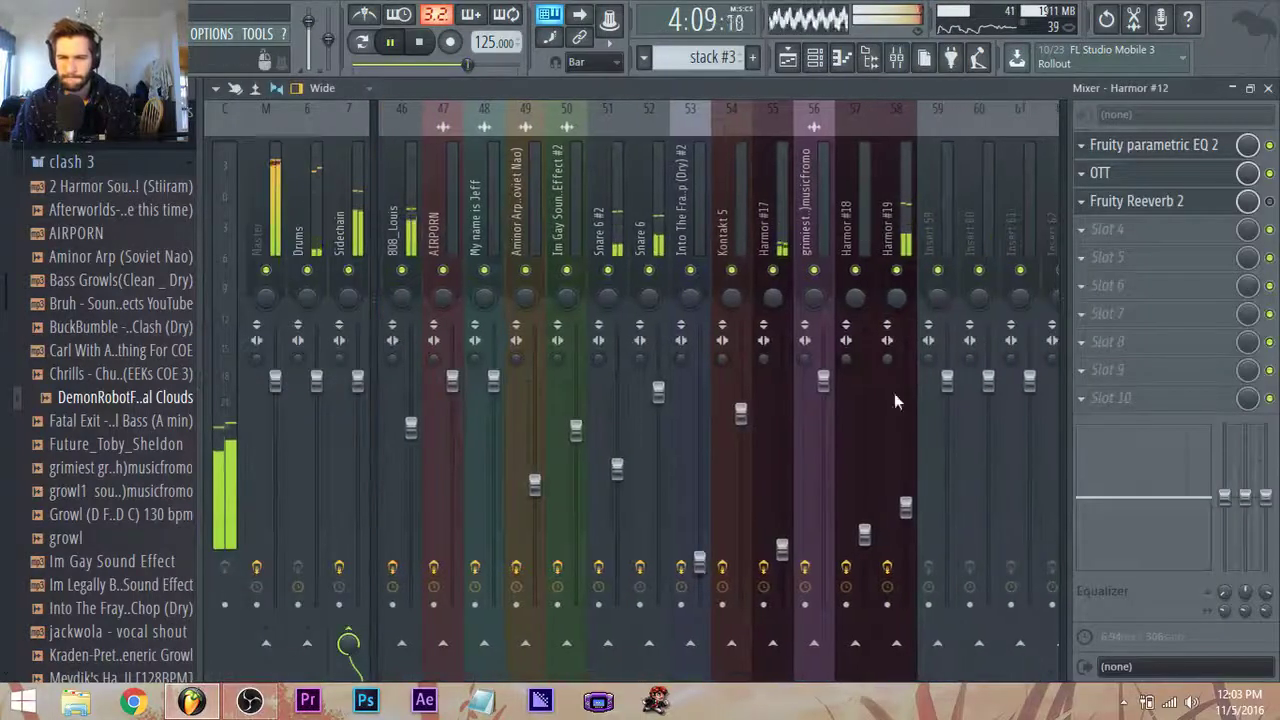
drag(908, 509, 905, 523)
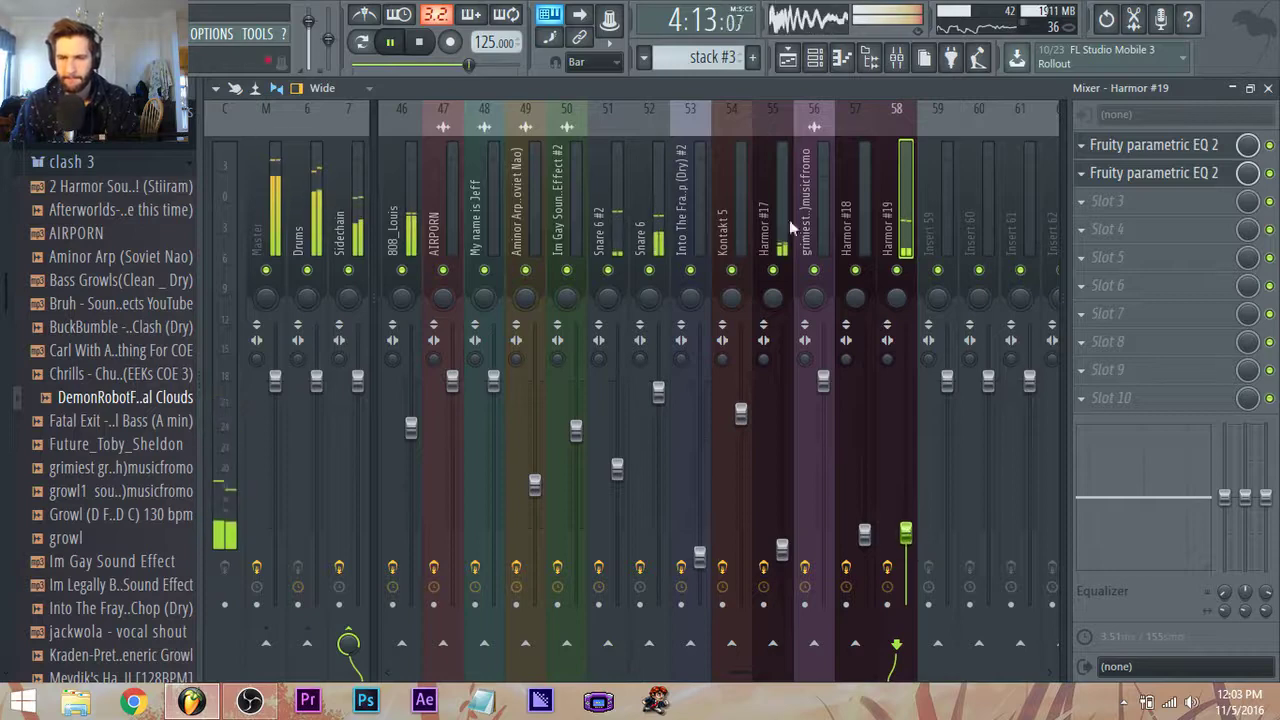
click(788, 58)
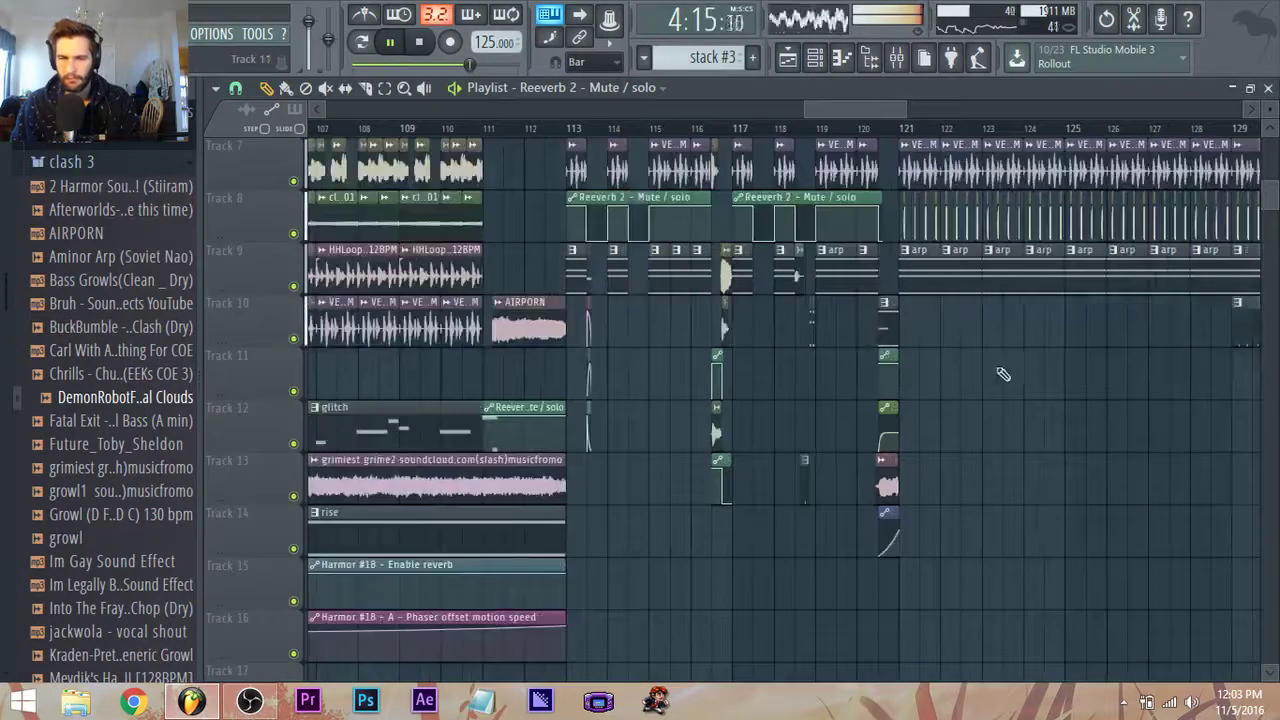
Stop playback, examine the fills between bars 113 and 121, and briefly play from just before bar 117.
scroll(1106, 383, up, 1)
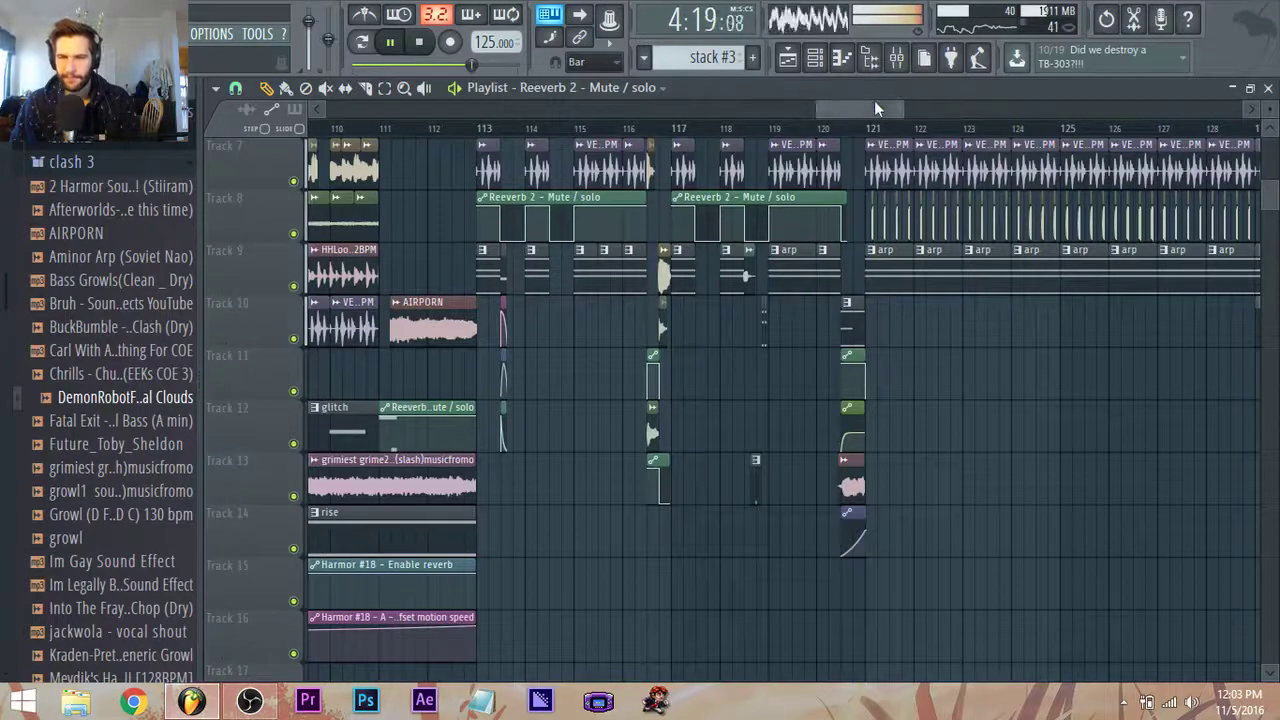
key(space)
scroll(943, 394, up, 1)
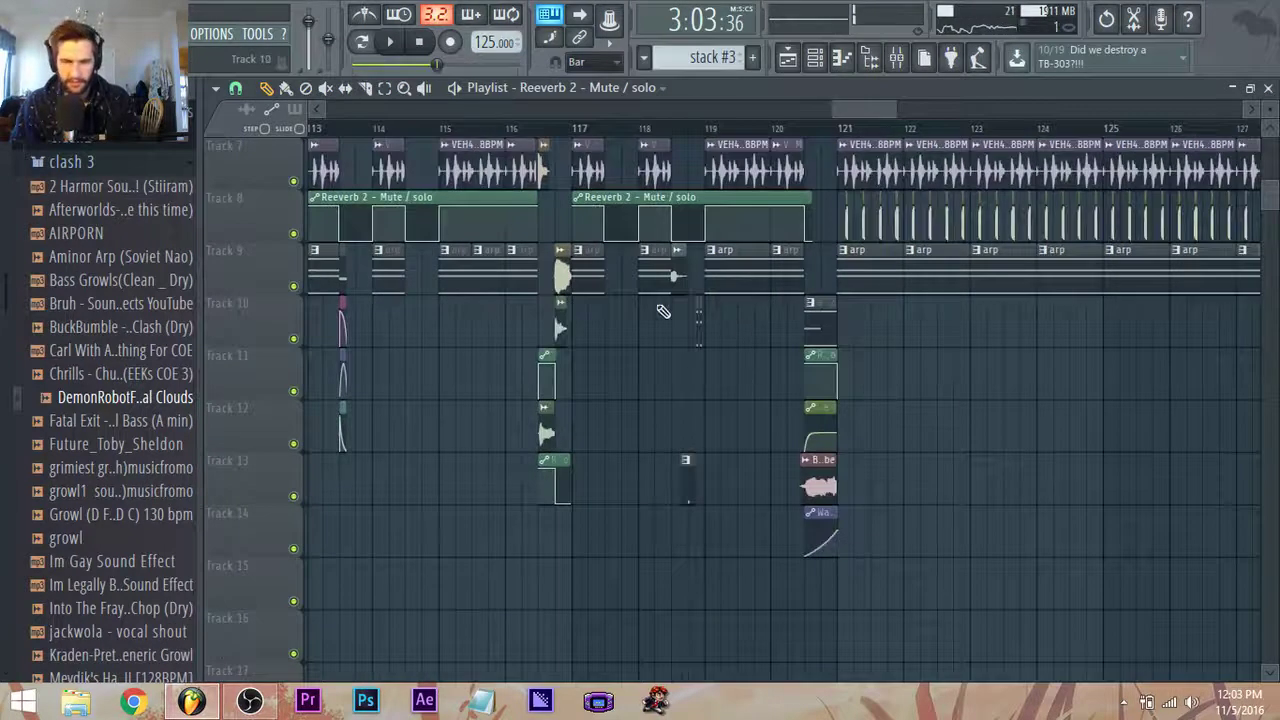
scroll(663, 311, down, 2)
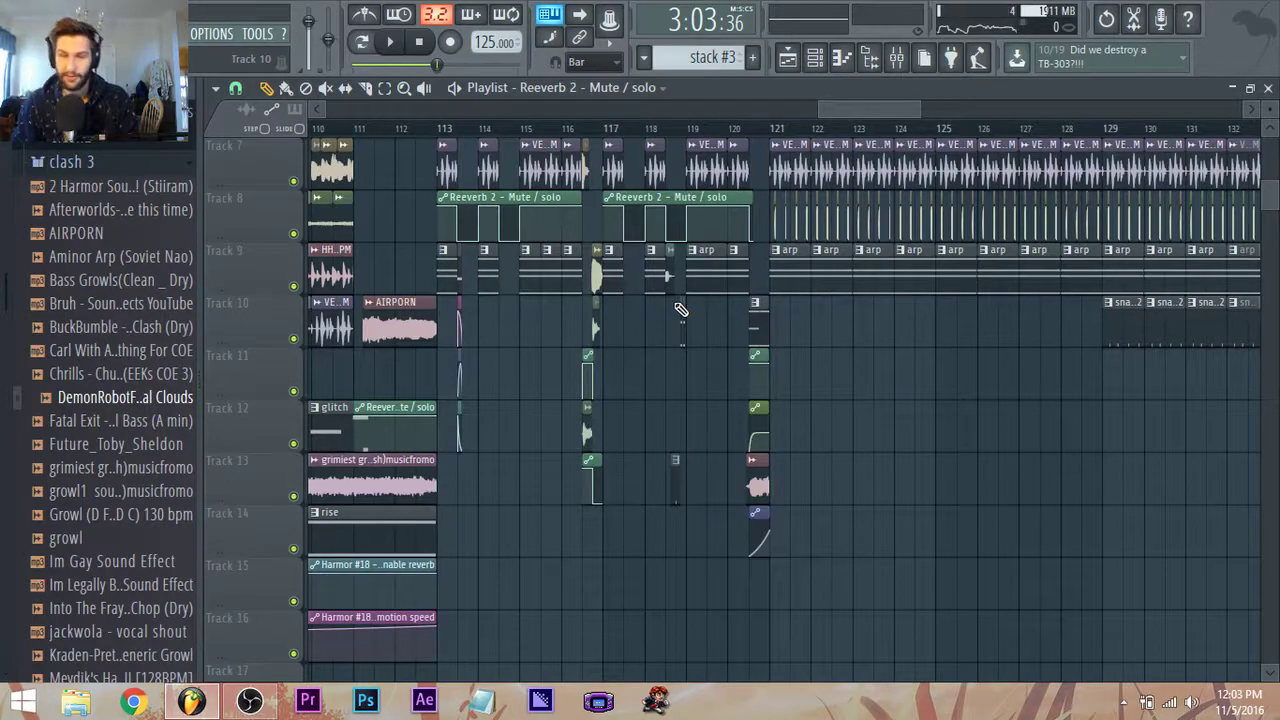
scroll(643, 133, up, 2)
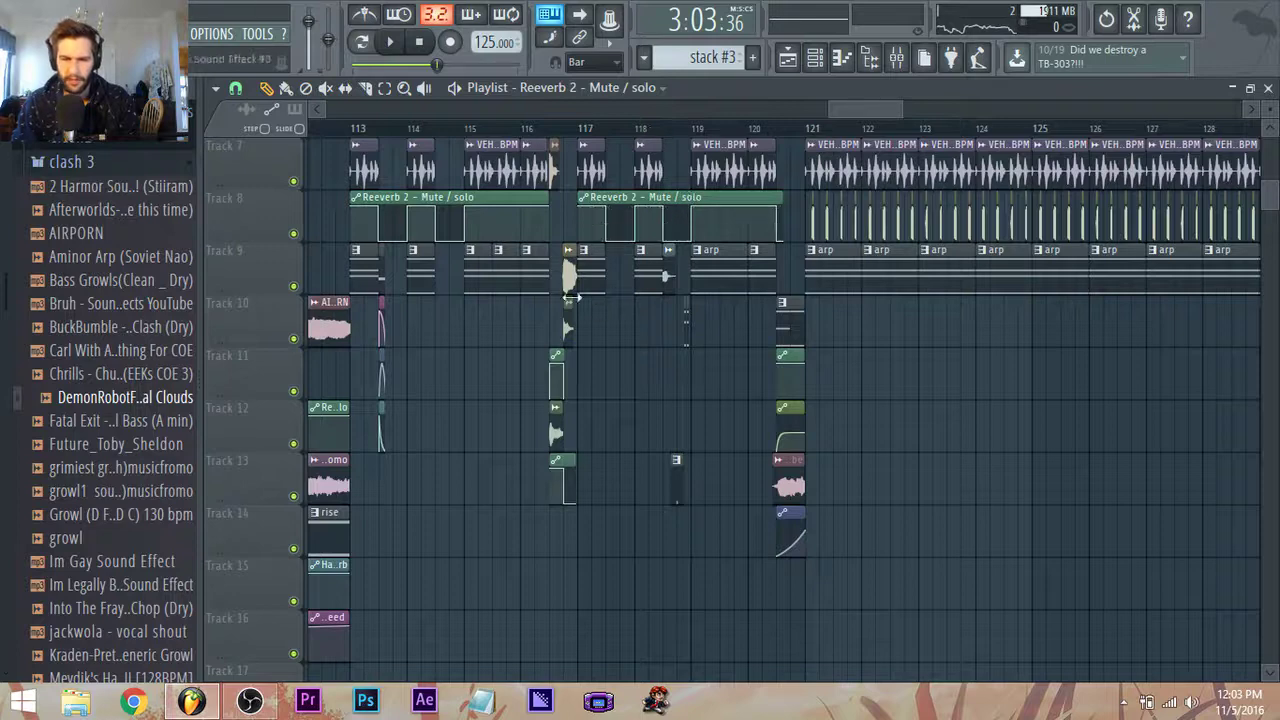
click(565, 130)
key(space)
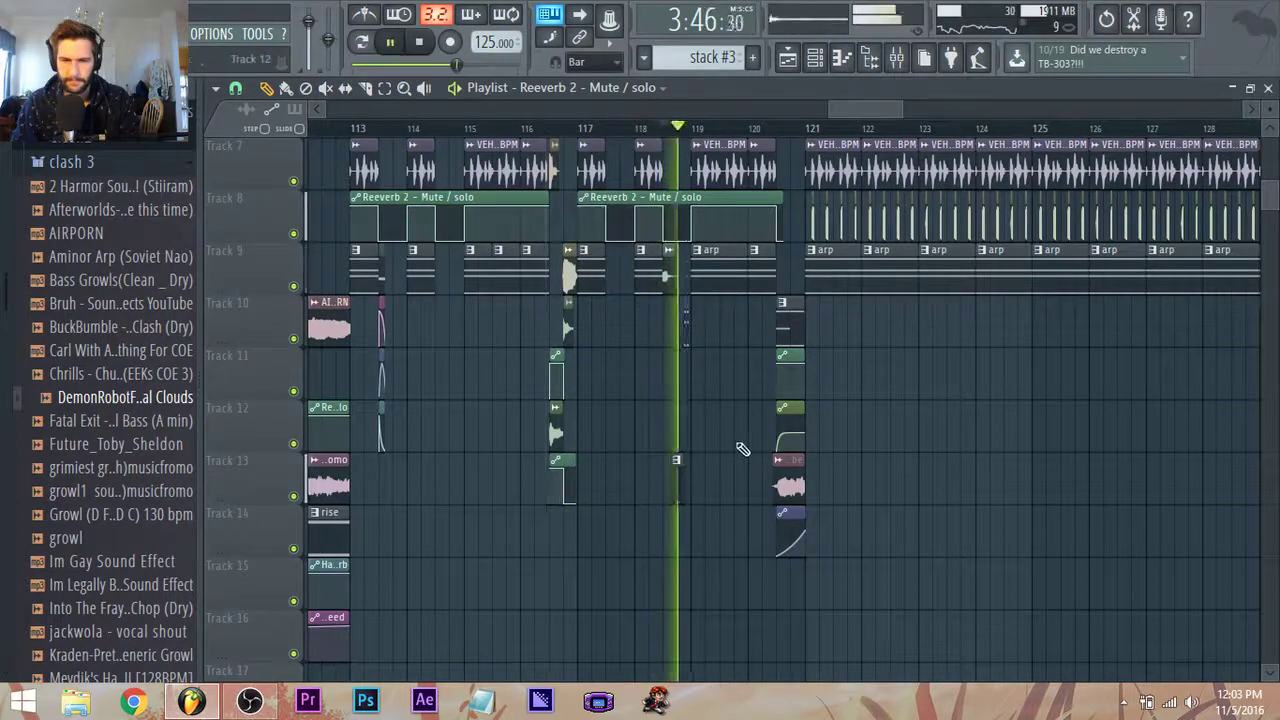
key(space)
Place a Reeverb 2 - Mute / solo clip on track 11 in the gap before bar 119 and delete the one before bar 121.
scroll(677, 402, up, 2)
drag(677, 402, 650, 333)
key(space)
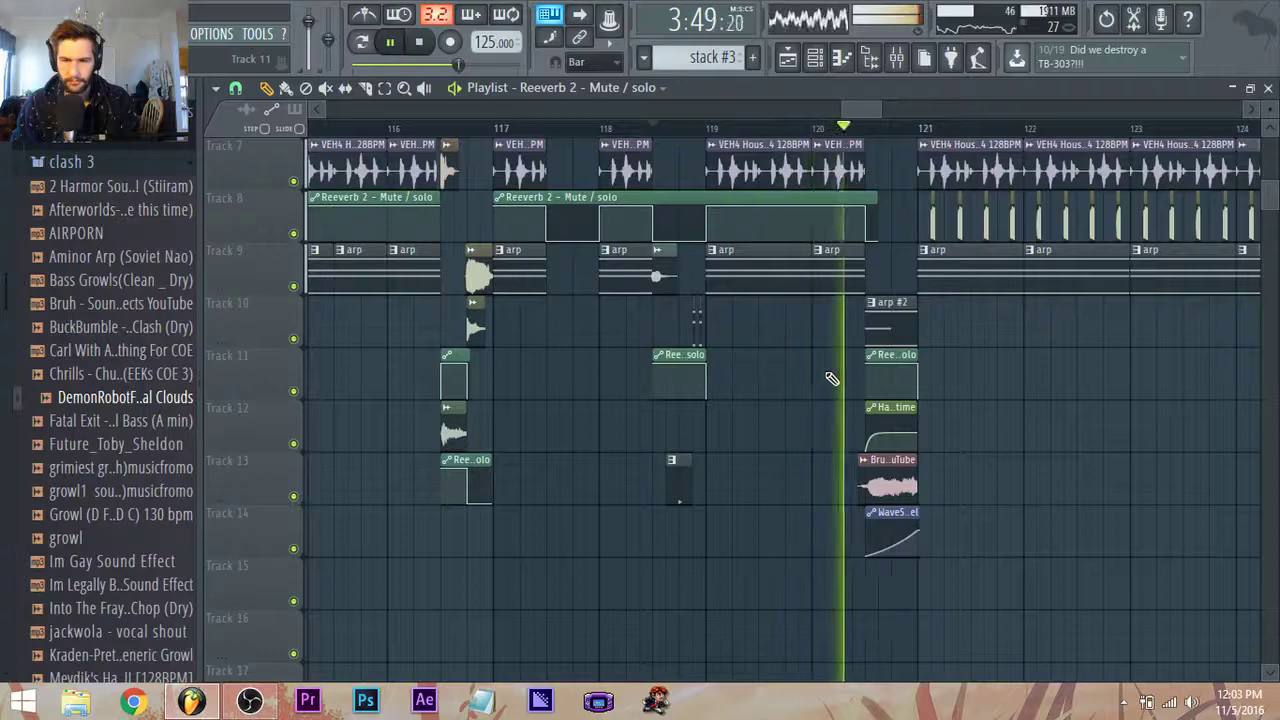
right_click(890, 380)
scroll(1018, 402, up, 2)
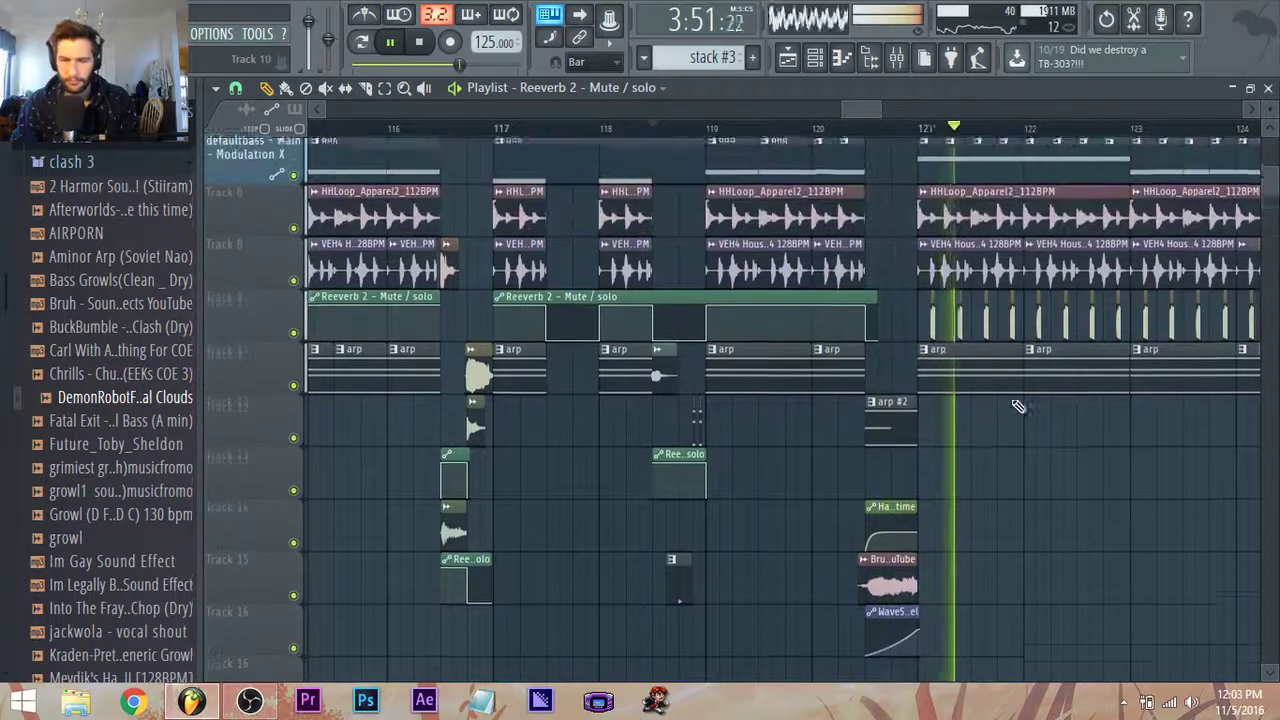
key(space)
Review the arrangement around the drop and briefly play it from bar 113.
scroll(972, 440, down, 3)
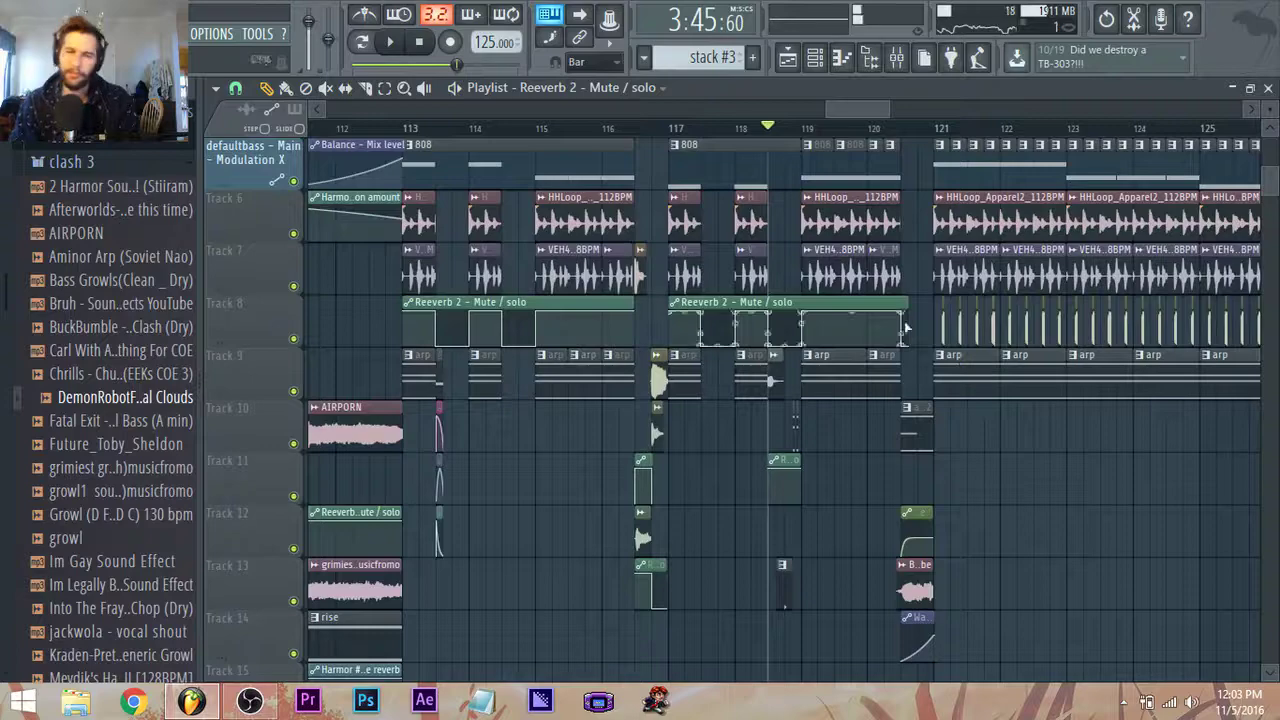
scroll(870, 322, up, 3)
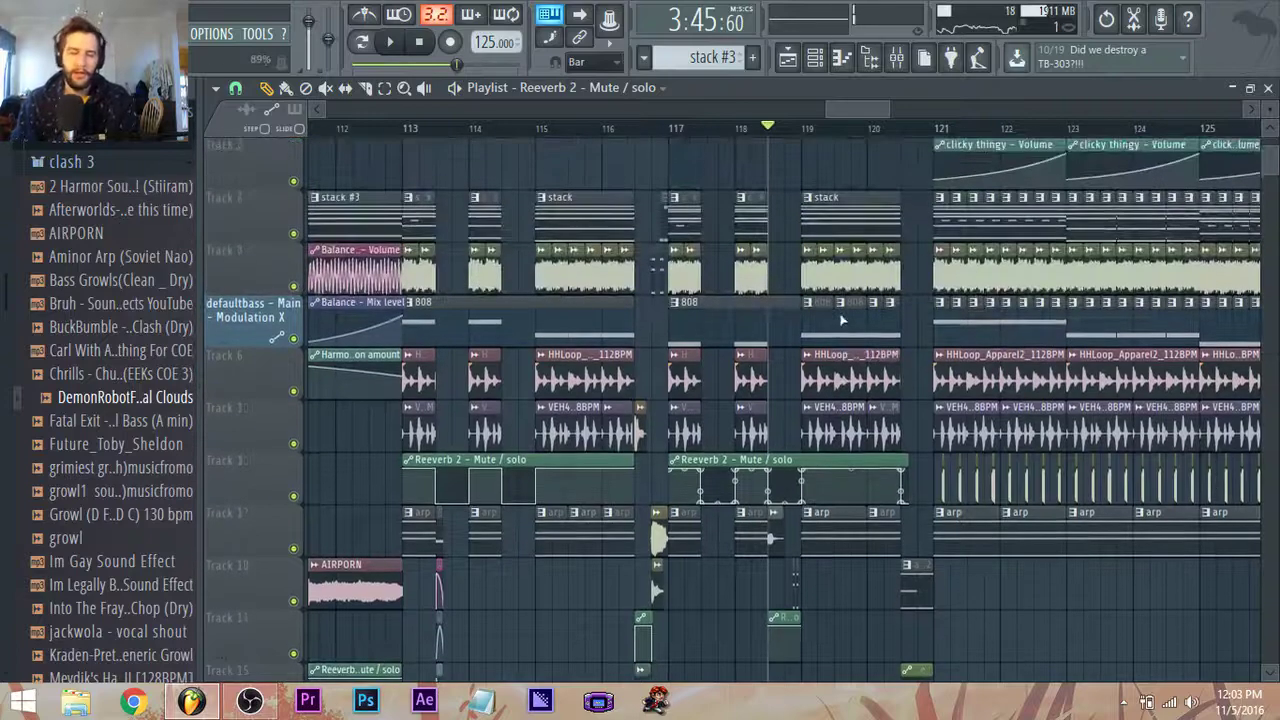
scroll(841, 315, down, 3)
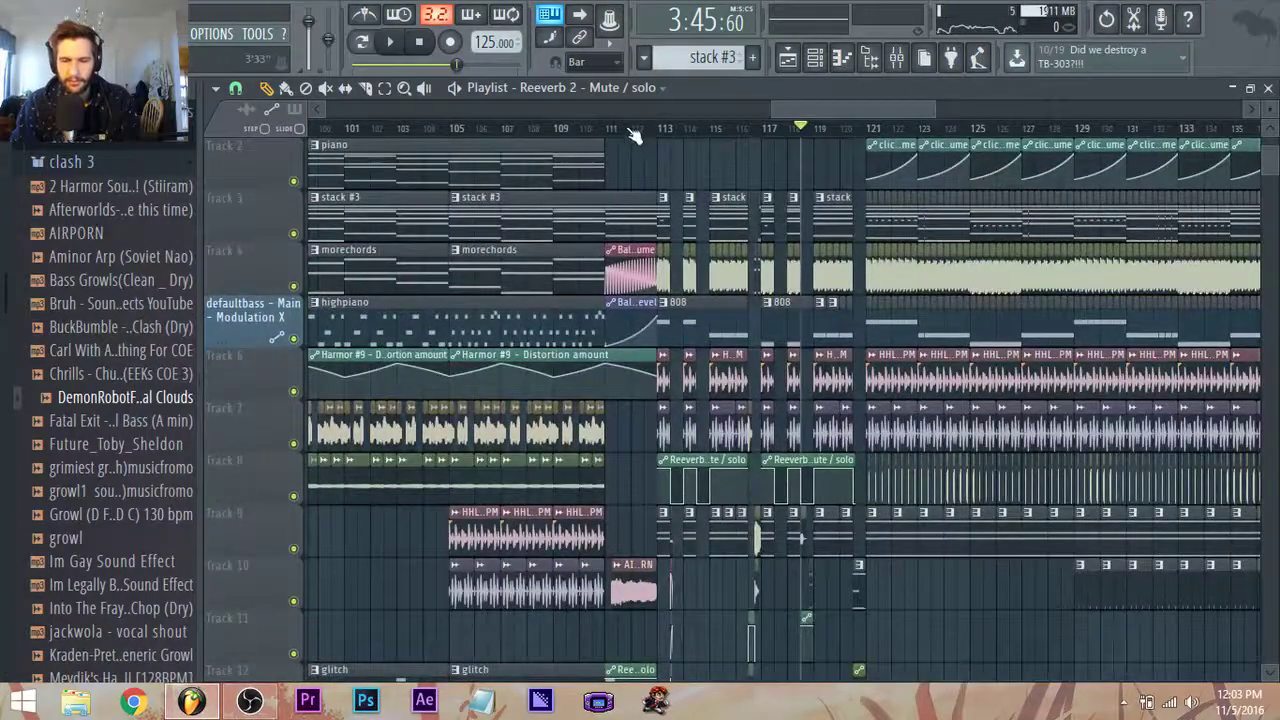
scroll(700, 130, up, 4)
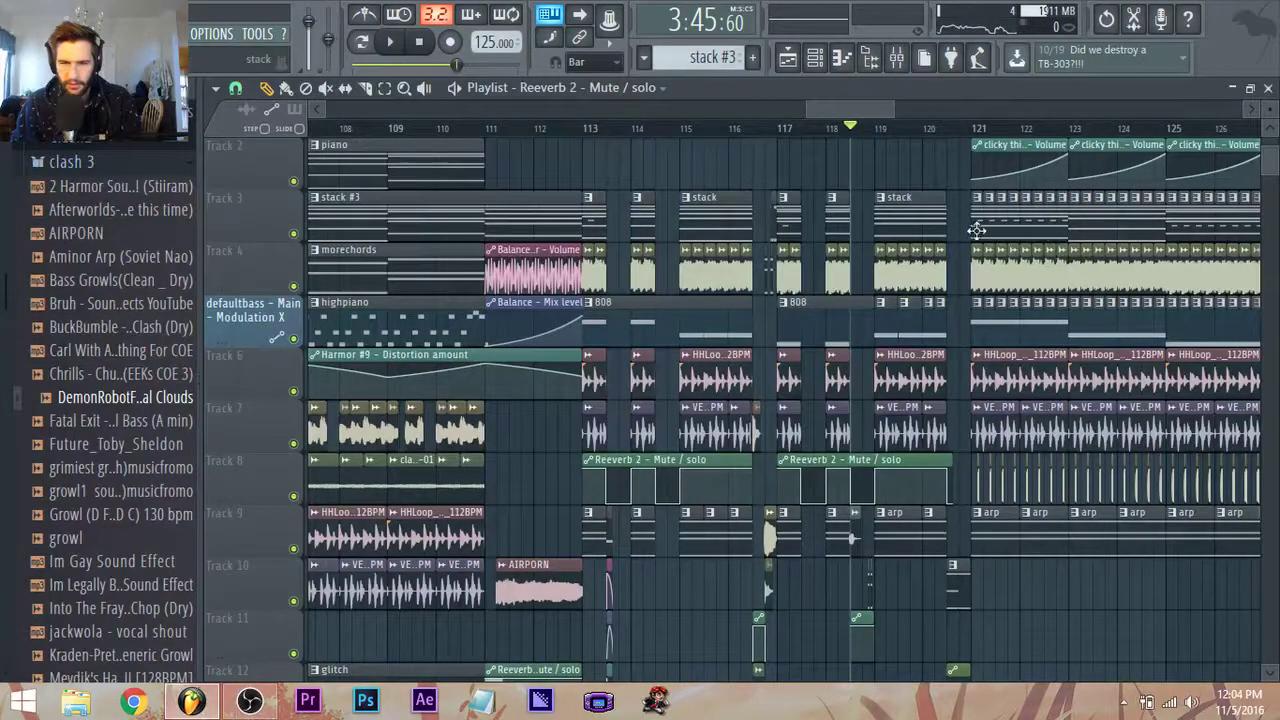
scroll(630, 258, up, 3)
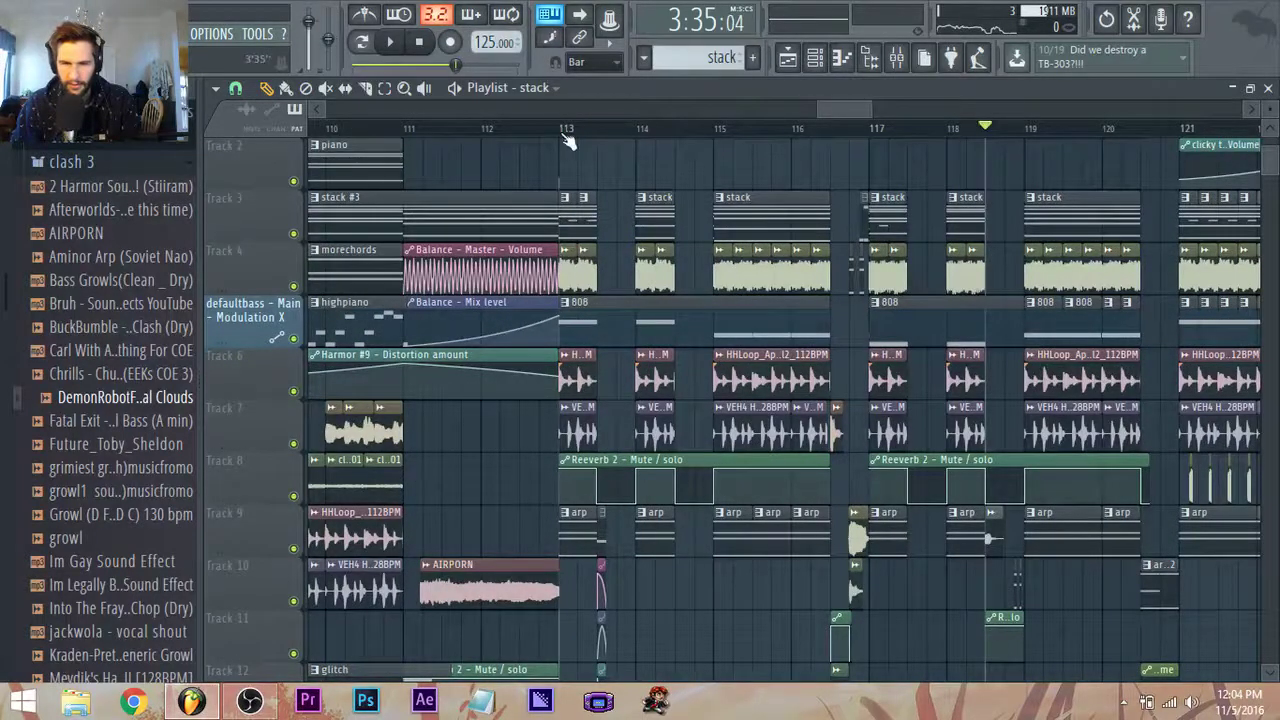
key(space)
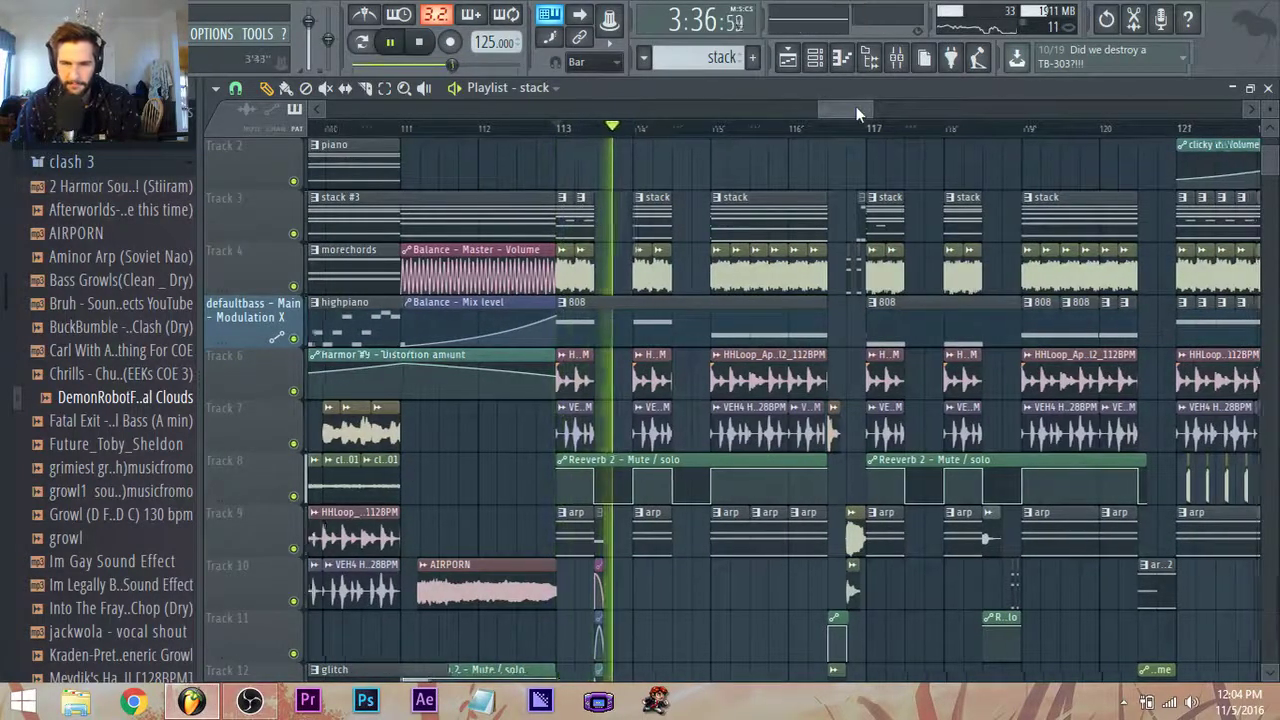
drag(852, 108, 857, 108)
key(space)
Briefly audition the section from about bar 123, where the clicky thingy volume clips repeat.
scroll(1192, 262, down, 3)
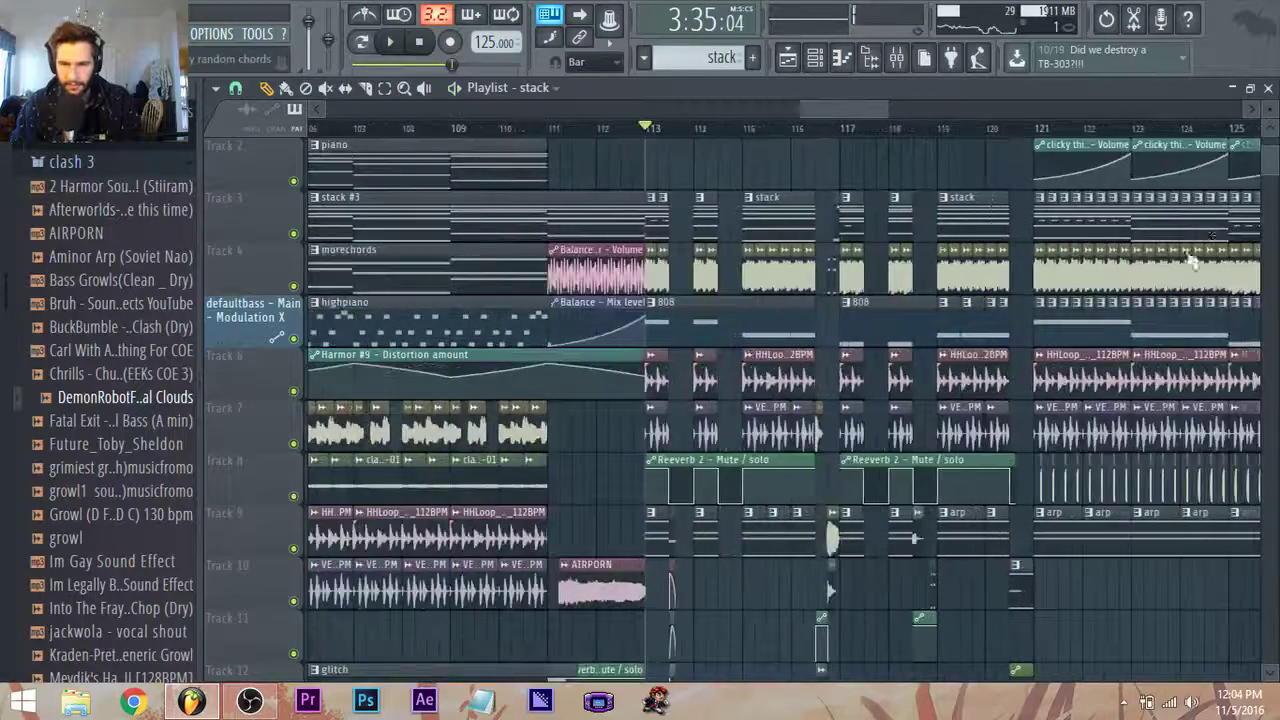
scroll(1142, 230, down, 1)
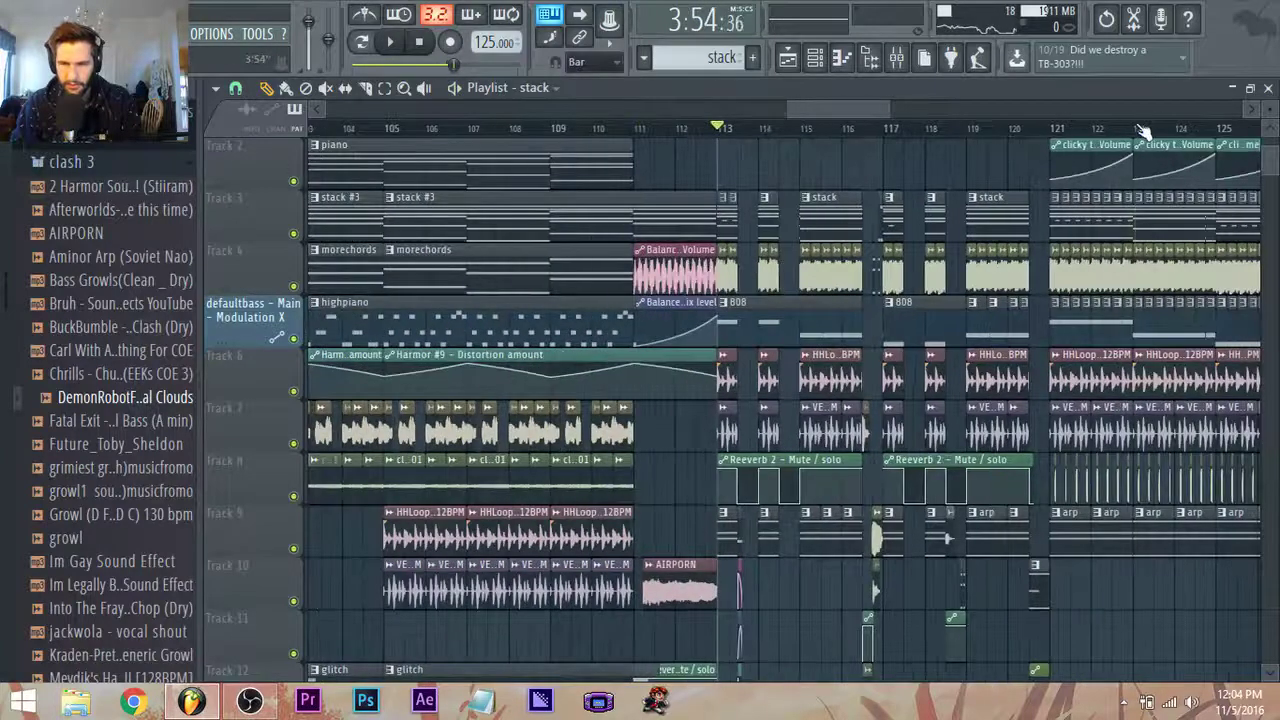
key(space)
Replay the opening of the drop around bars 113 and 114 to compare its stack chops and gaps.
scroll(793, 249, up, 3)
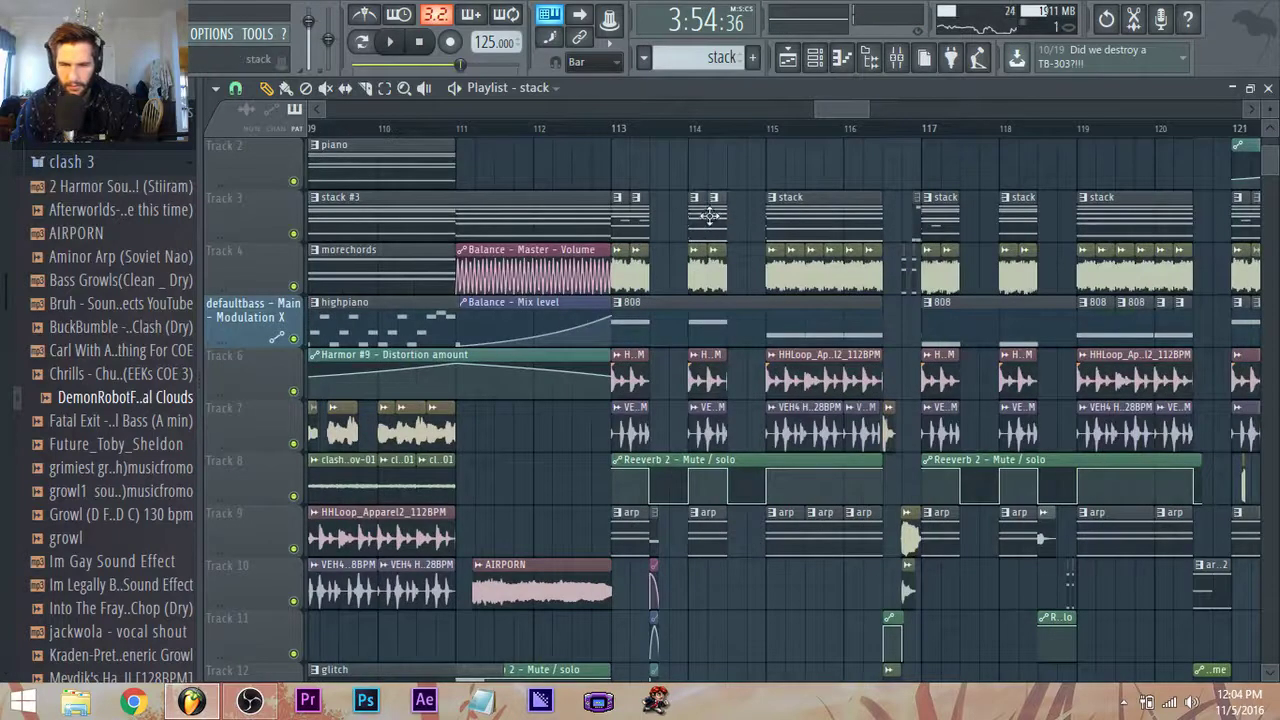
click(689, 129)
key(space)
drag(839, 104, 840, 104)
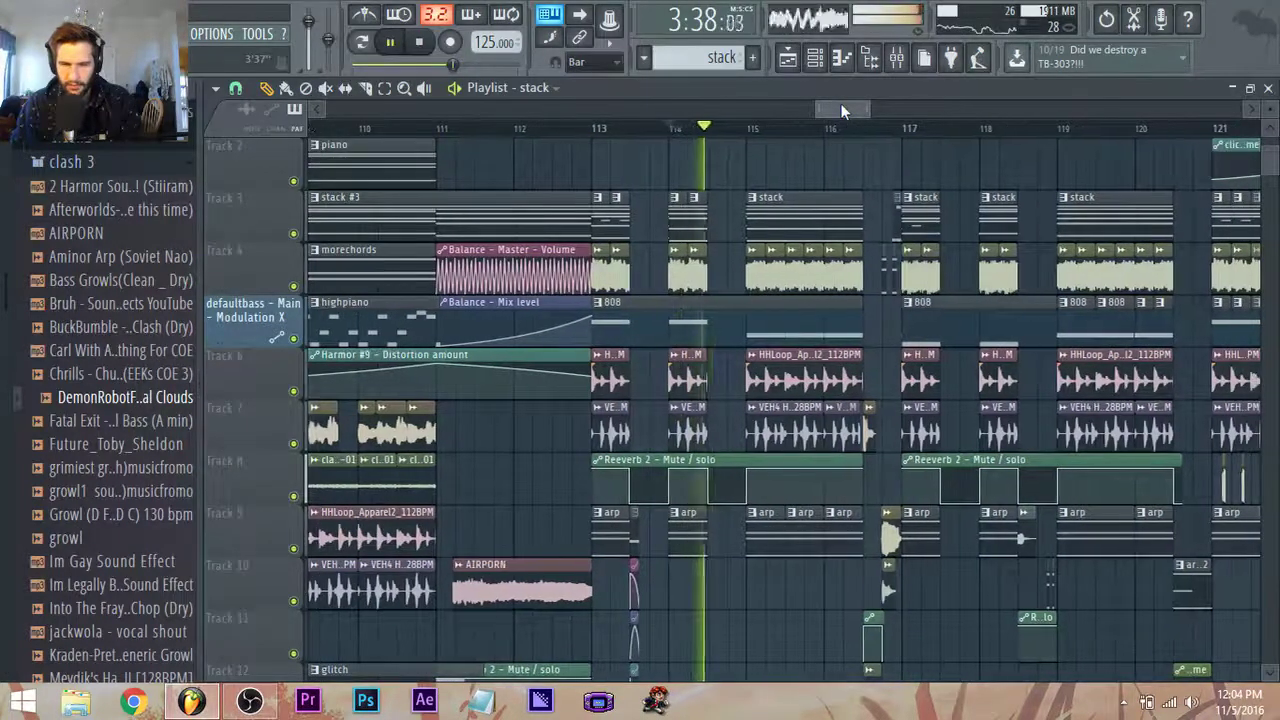
key(space)
key(space)
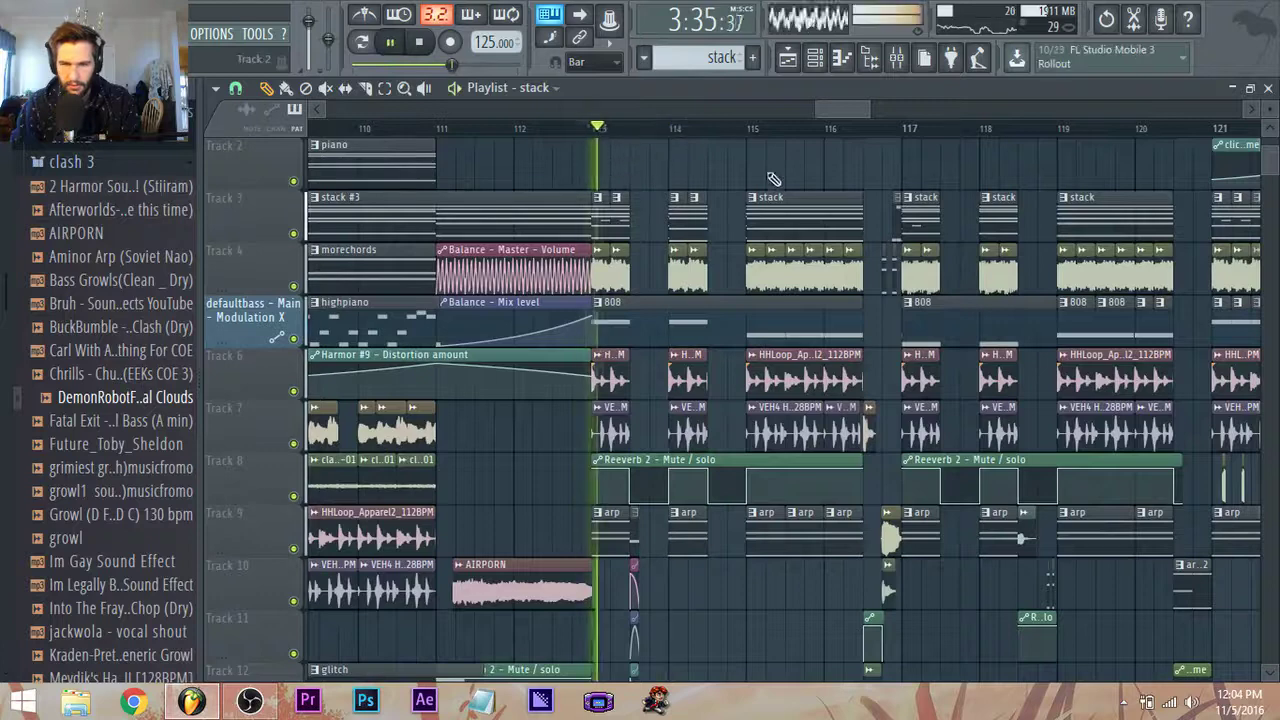
scroll(771, 178, down, 2)
scroll(683, 263, up, 2)
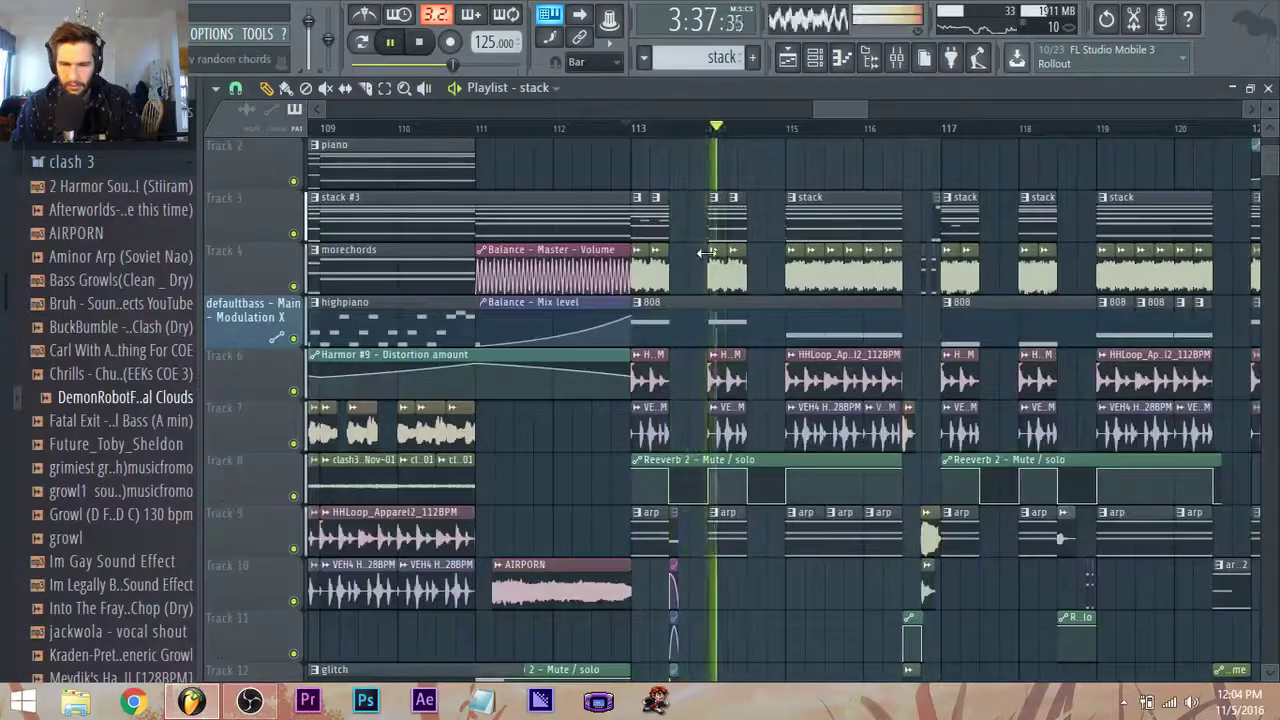
Replace the long stack clip at bar 115 on track 3 with repeated short stack chops running up to the gap before bar 117.
key(space)
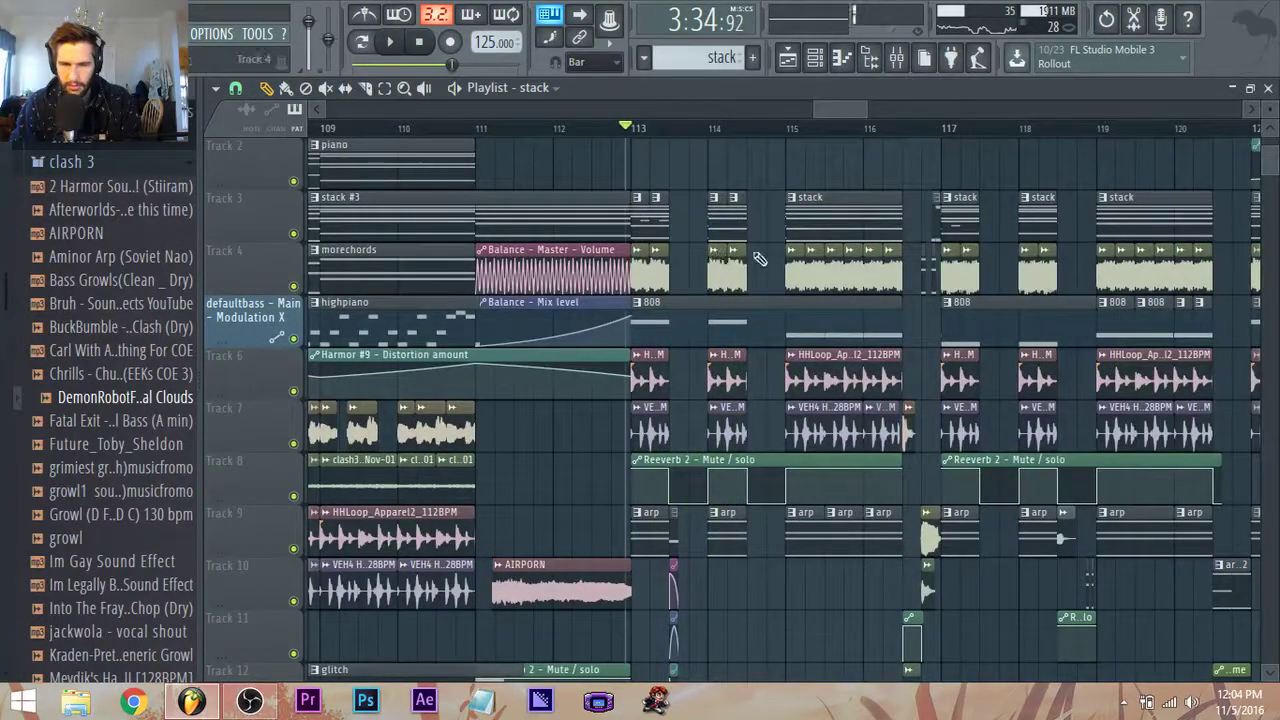
right_click(785, 219)
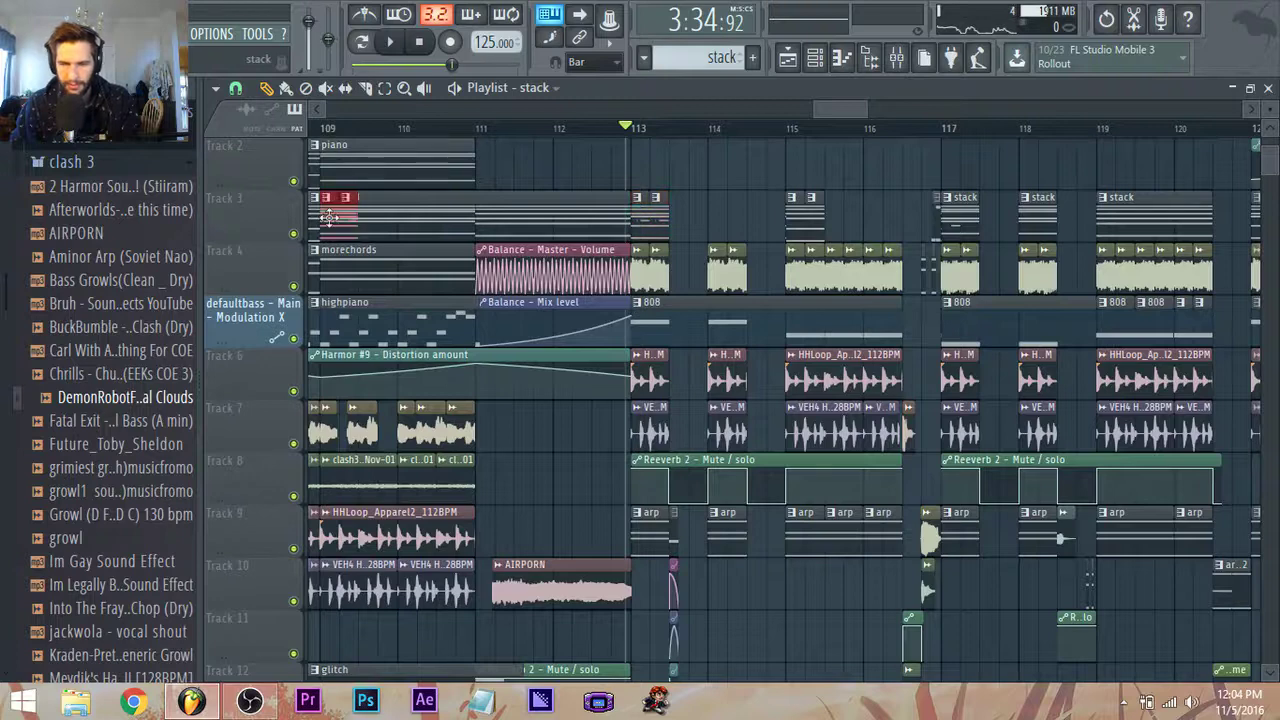
key(space)
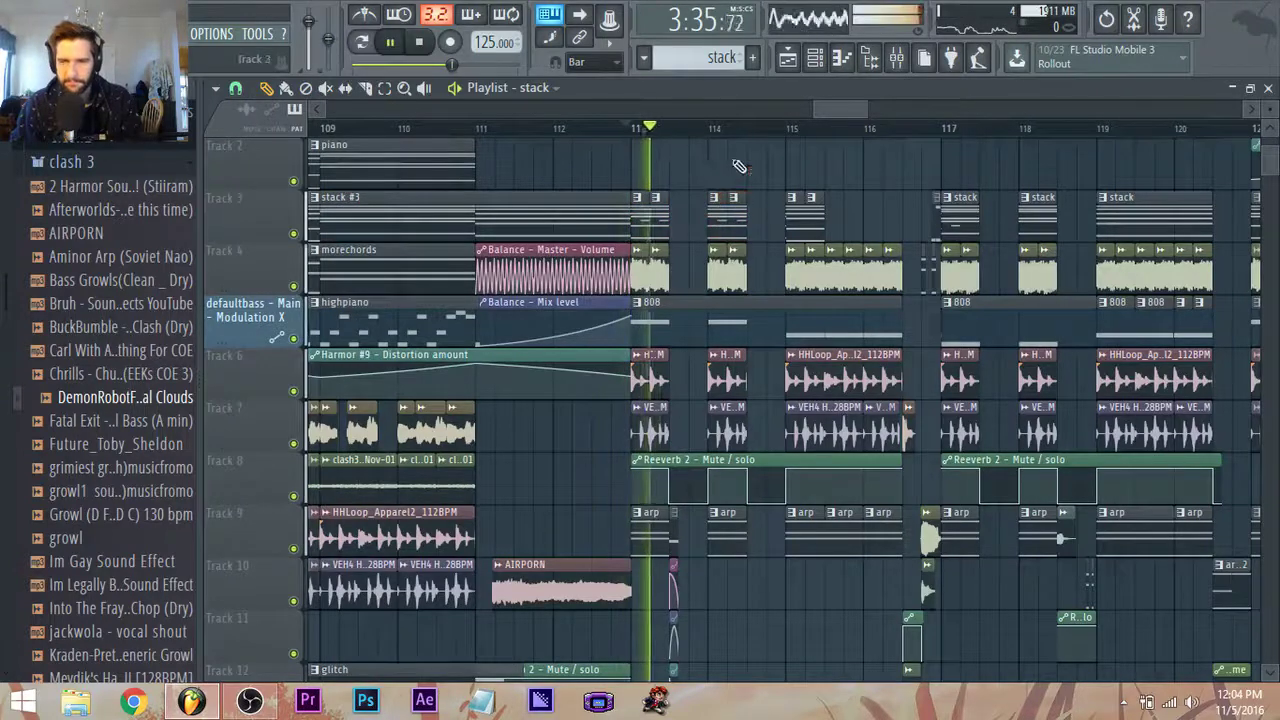
drag(857, 116, 871, 120)
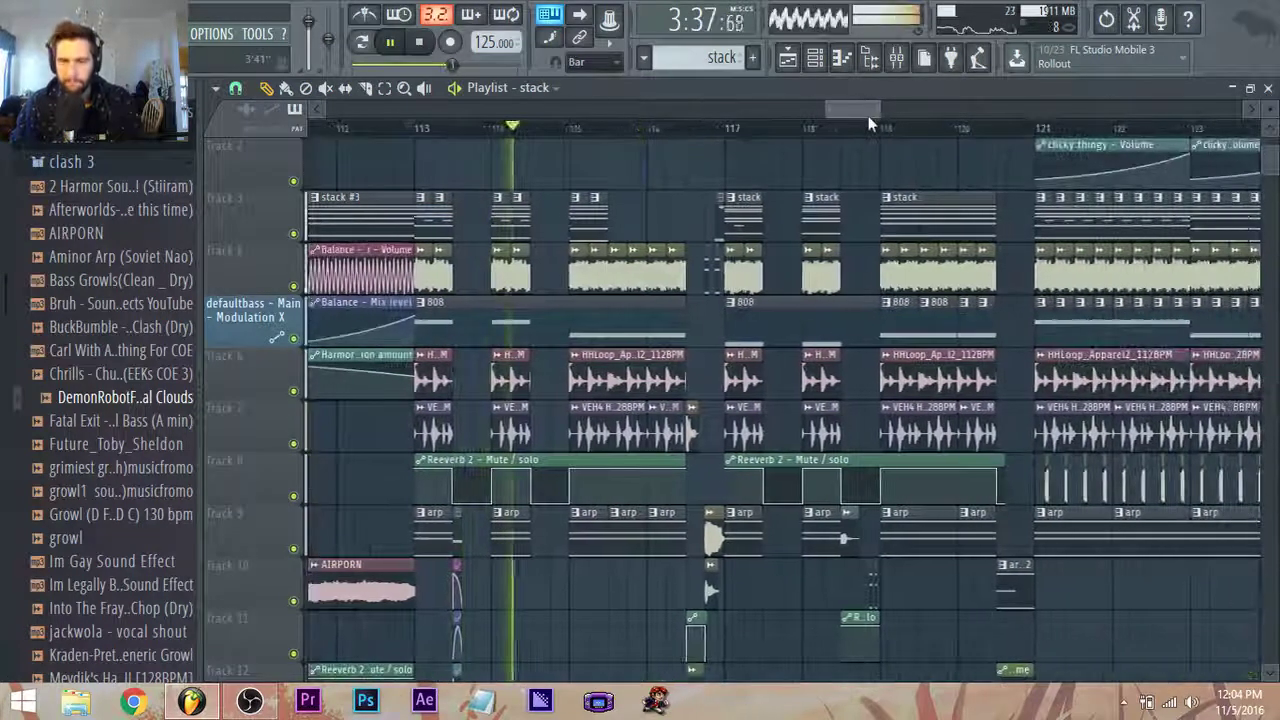
mouse_move(658, 203)
mouse_down()
mouse_move(571, 221)
mouse_move(350, 222)
mouse_move(357, 205)
mouse_move(633, 208)
mouse_up()
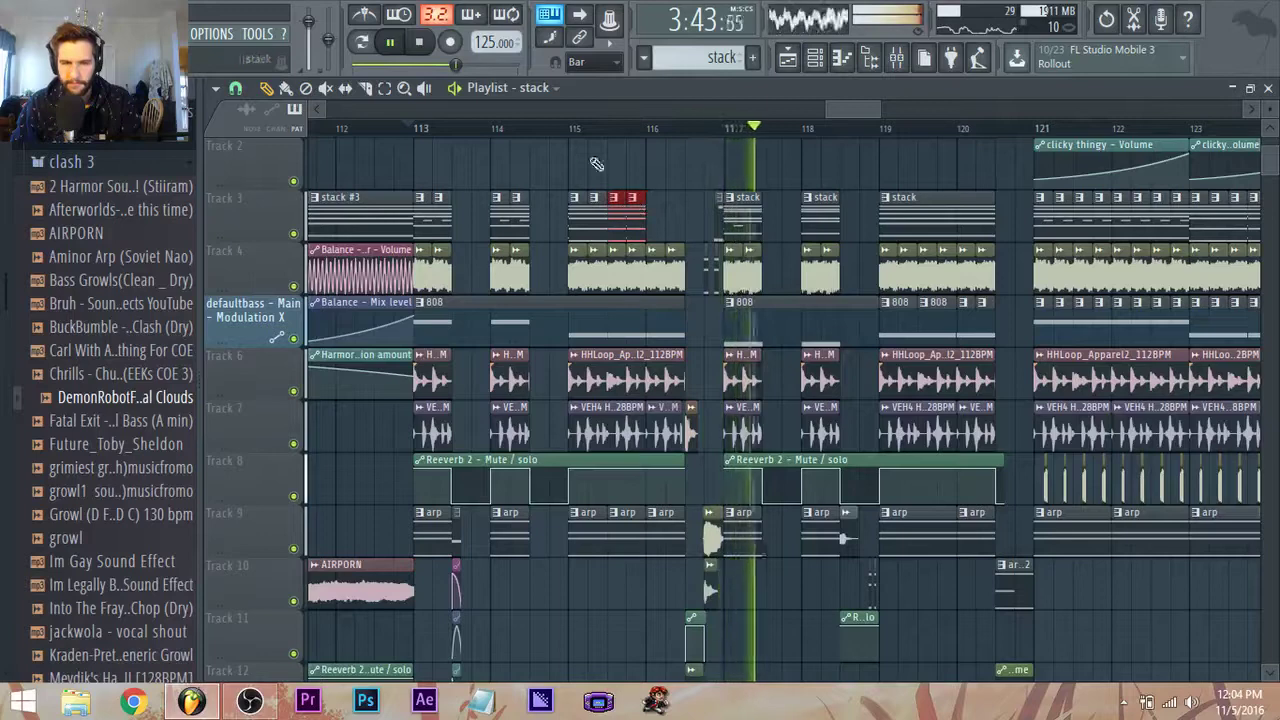
key(space)
click(570, 128)
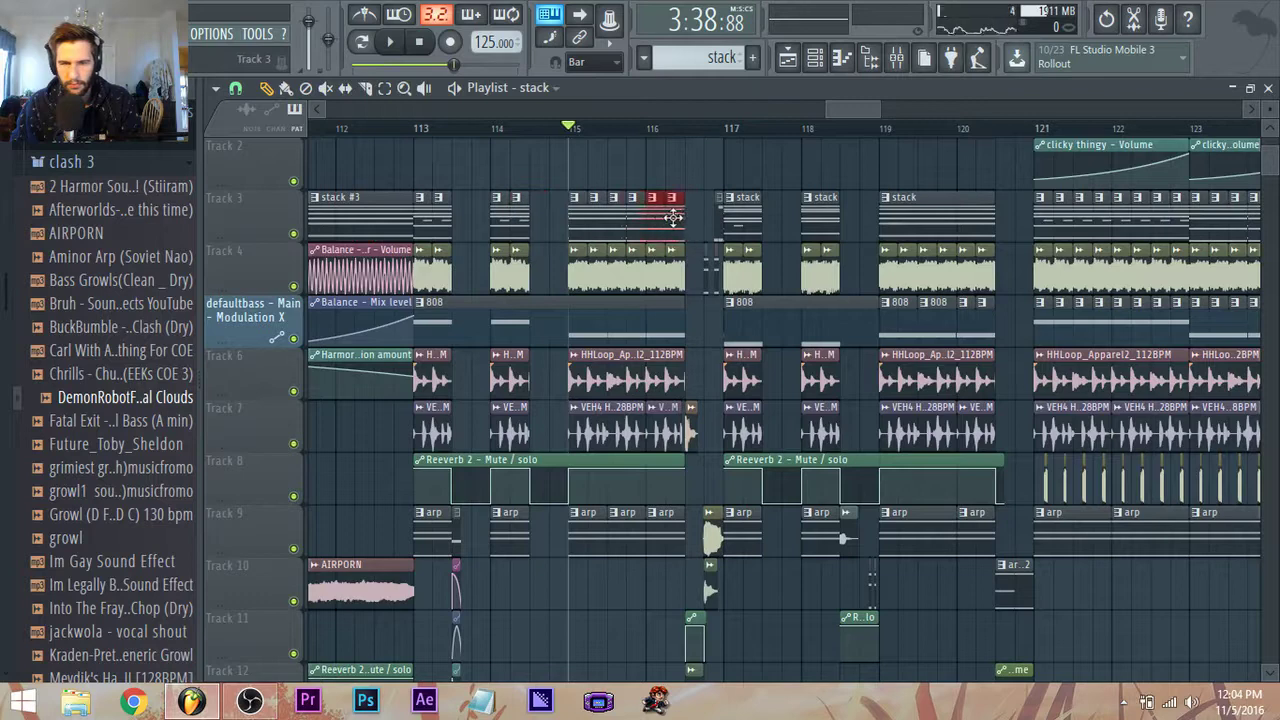
Replace the long stack clips at bars 117 and 118 on track 3 with two short stack chops each.
key(space)
drag(848, 108, 866, 108)
scroll(920, 178, down, 2)
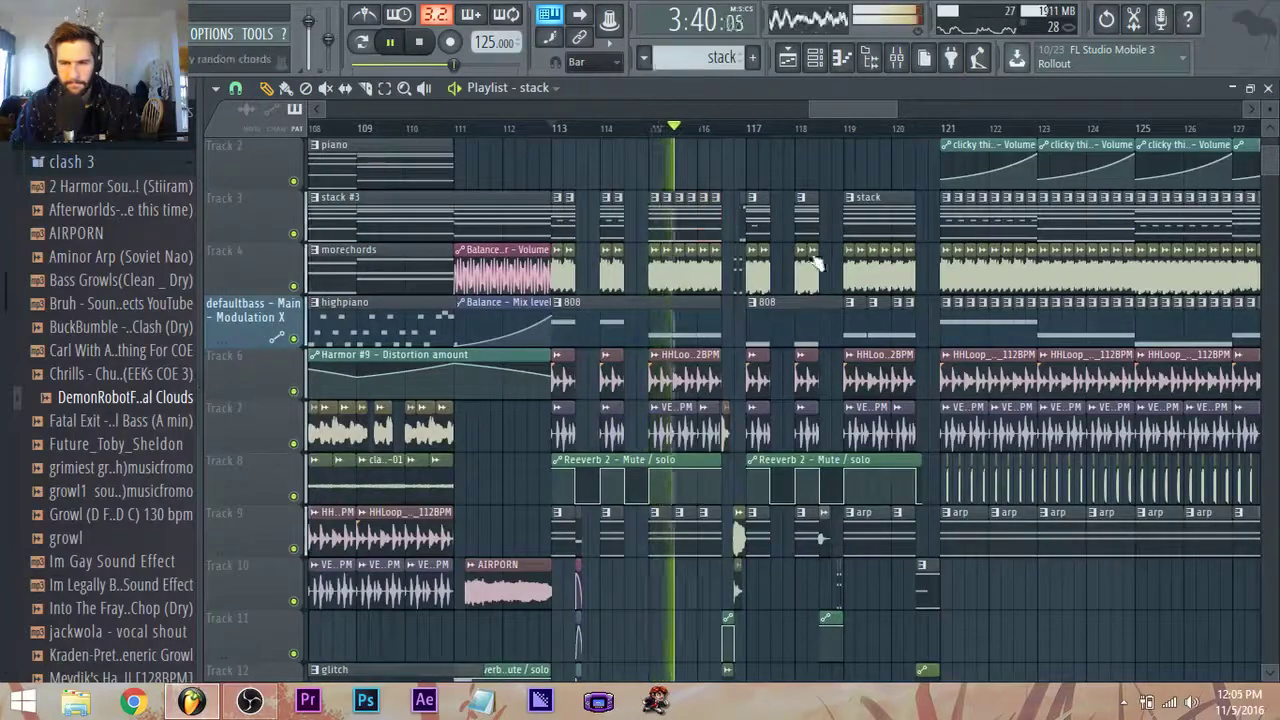
scroll(815, 262, up, 2)
scroll(736, 212, up, 2)
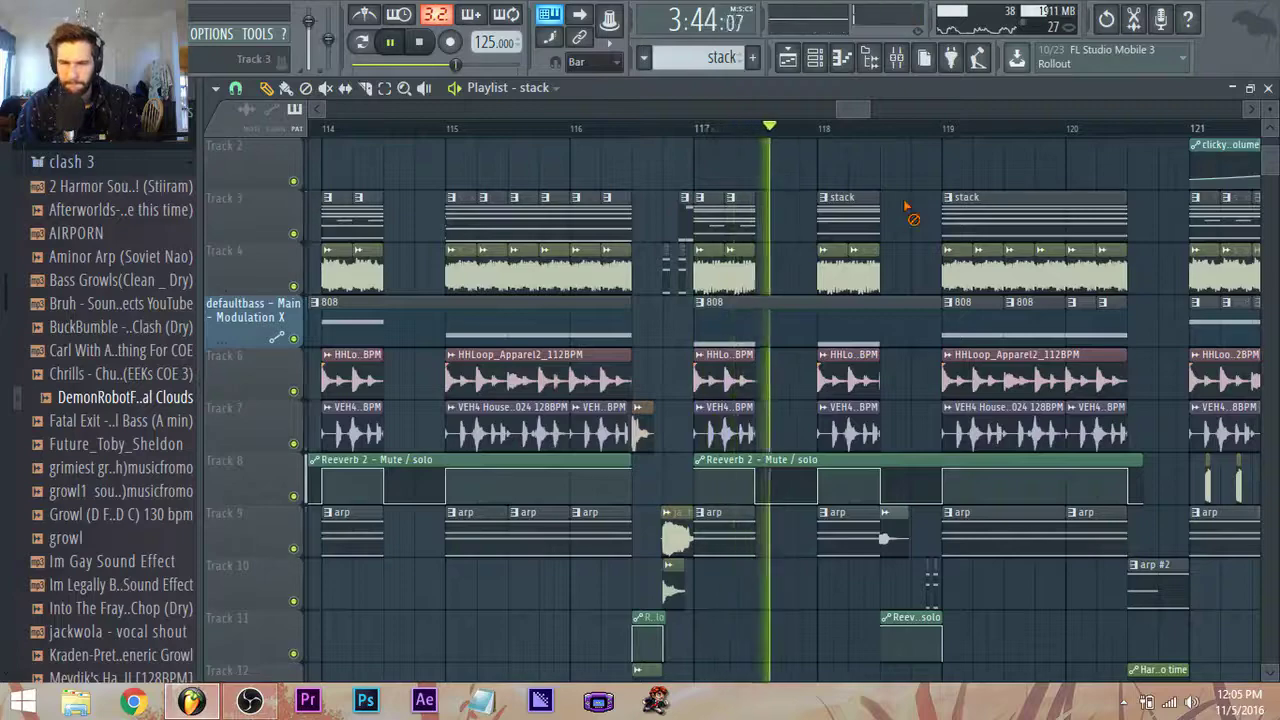
right_click(868, 216)
click(821, 219)
click(857, 214)
scroll(854, 212, down, 3)
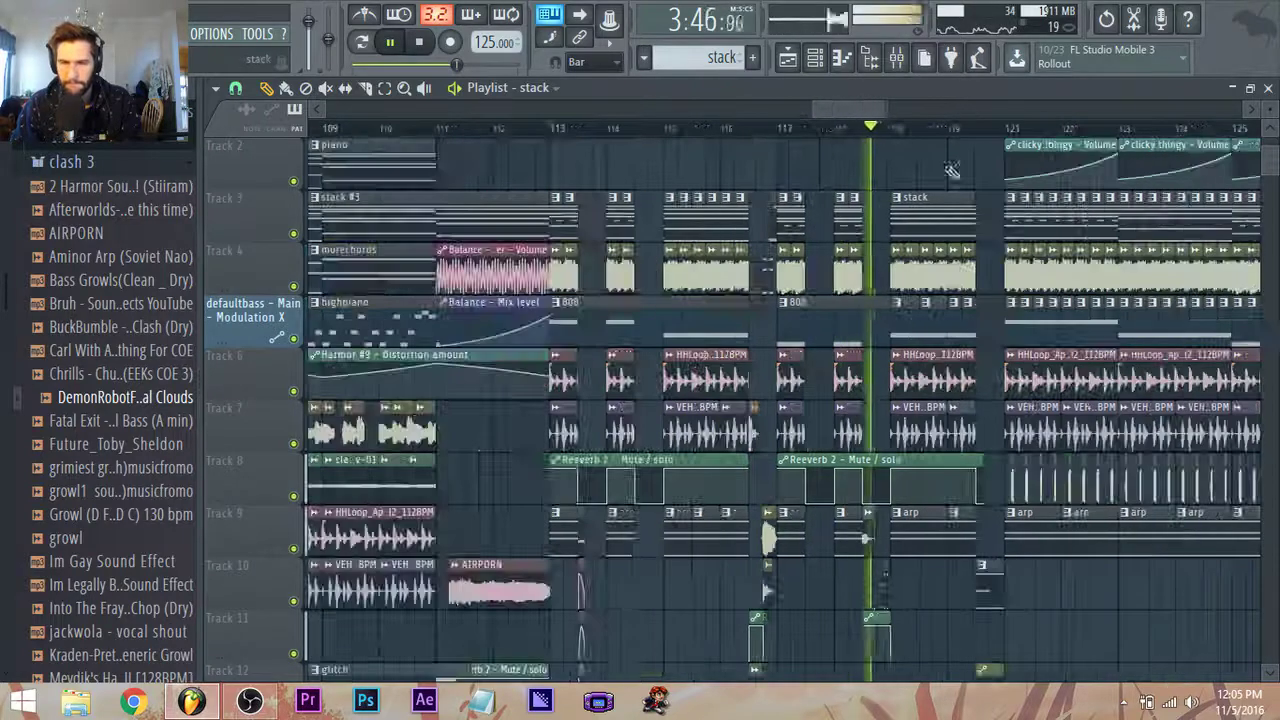
Audition the drop from about bar 118 to check the chopped stack pattern.
key(space)
drag(858, 110, 872, 116)
scroll(1100, 228, down, 3)
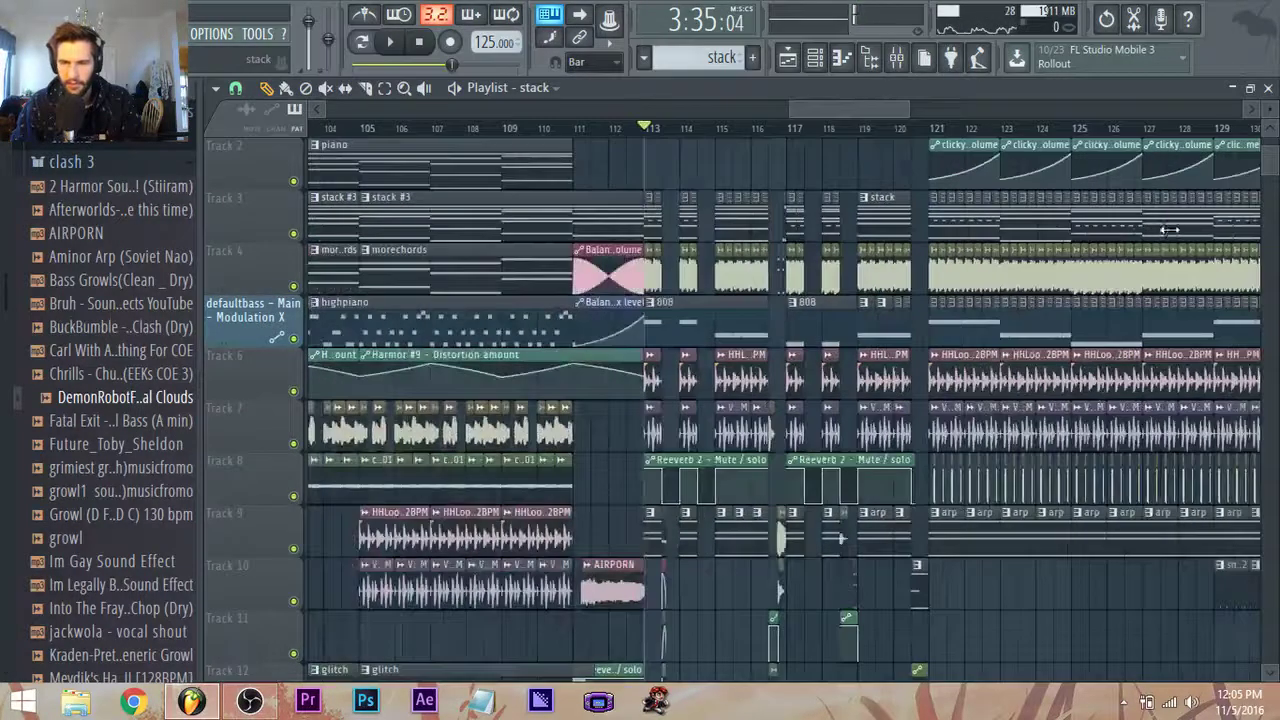
scroll(1150, 236, up, 2)
click(714, 129)
key(space)
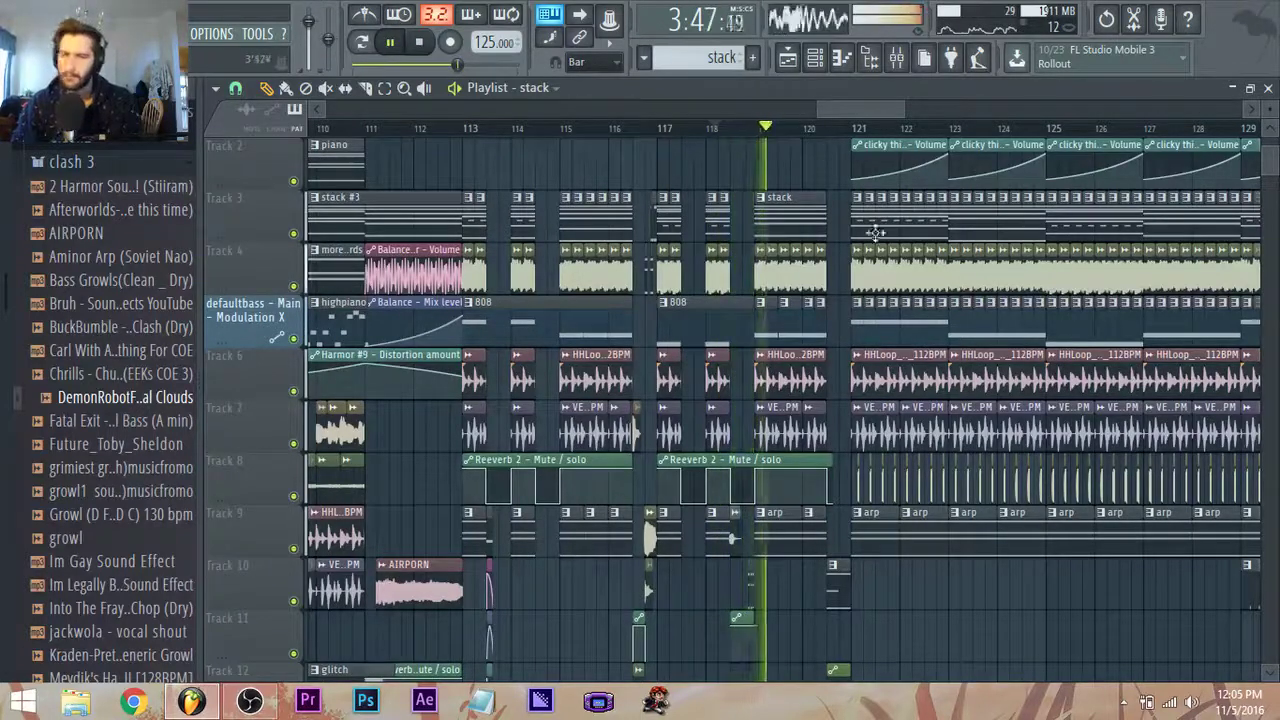
Replace the long stack clip at bar 119 on track 3 with six short stack chops.
drag(890, 108, 899, 110)
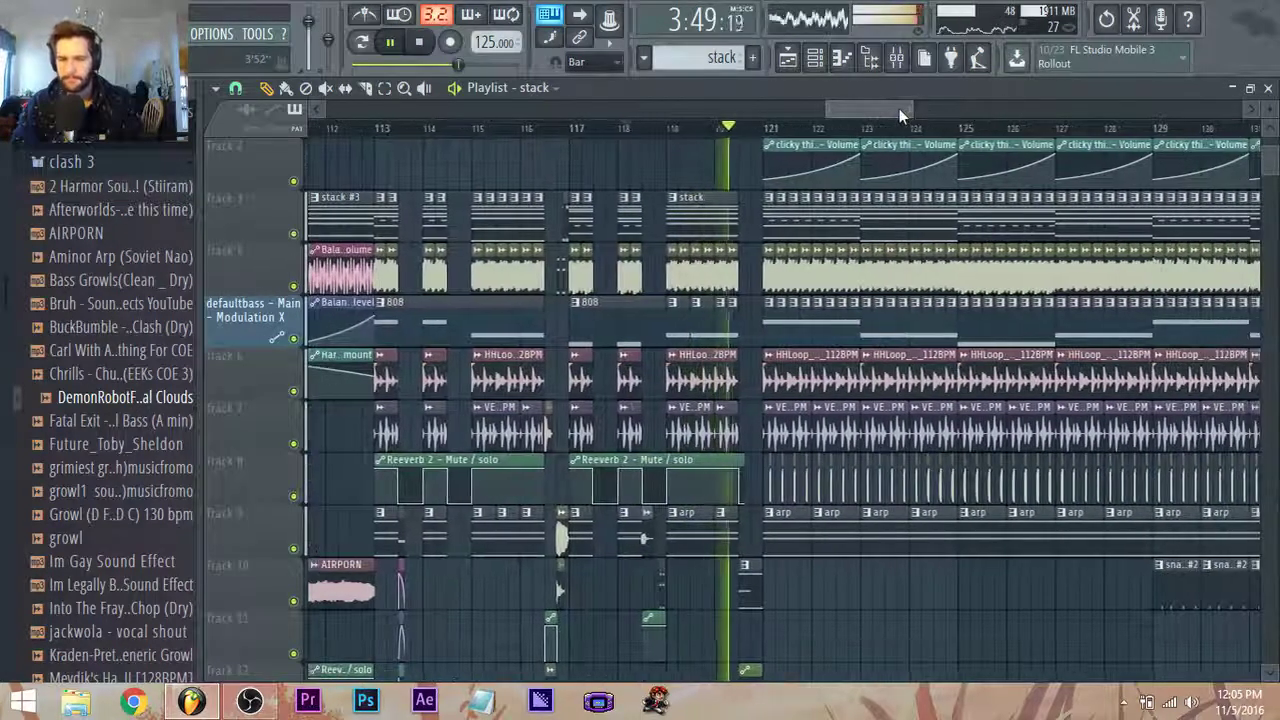
key(space)
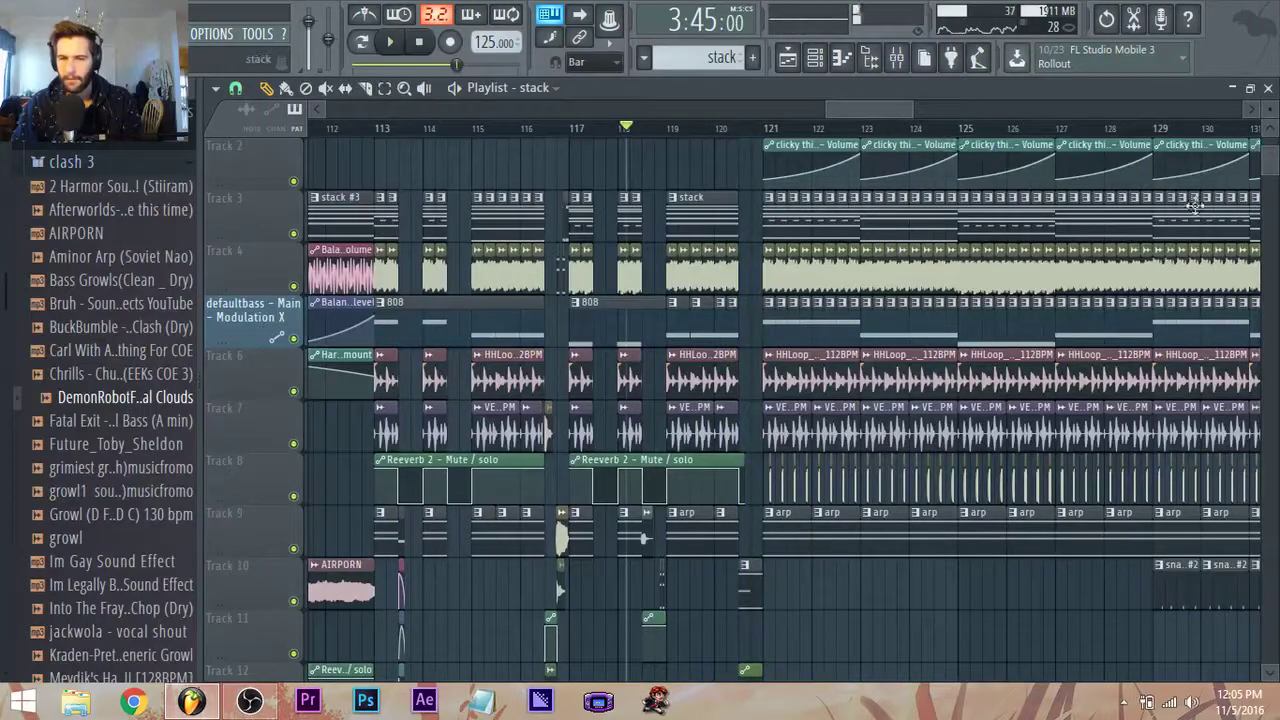
ctrl+scroll(688, 228, up, 2)
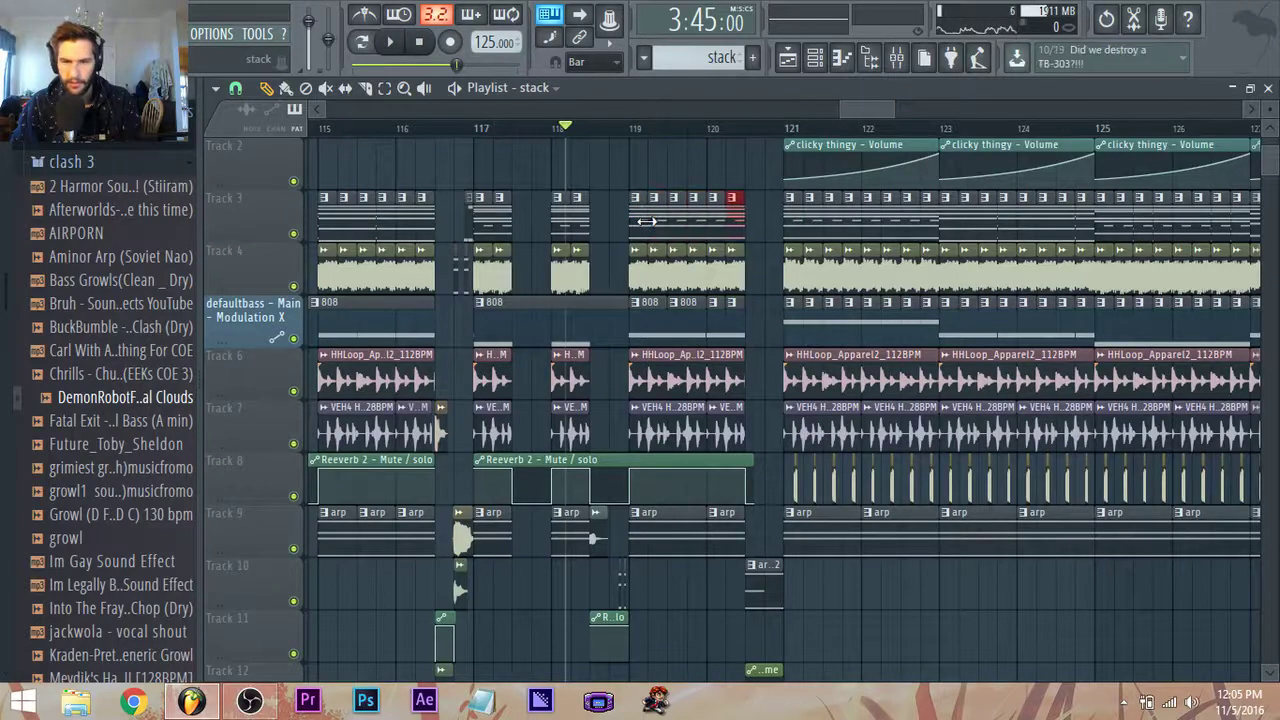
Swap the track 11 Reeverb 2 - Mute / solo clip before bar 119 for one that drops midway, and audition that gap.
ctrl+scroll(620, 250, down, 2)
scroll(590, 300, down, 4)
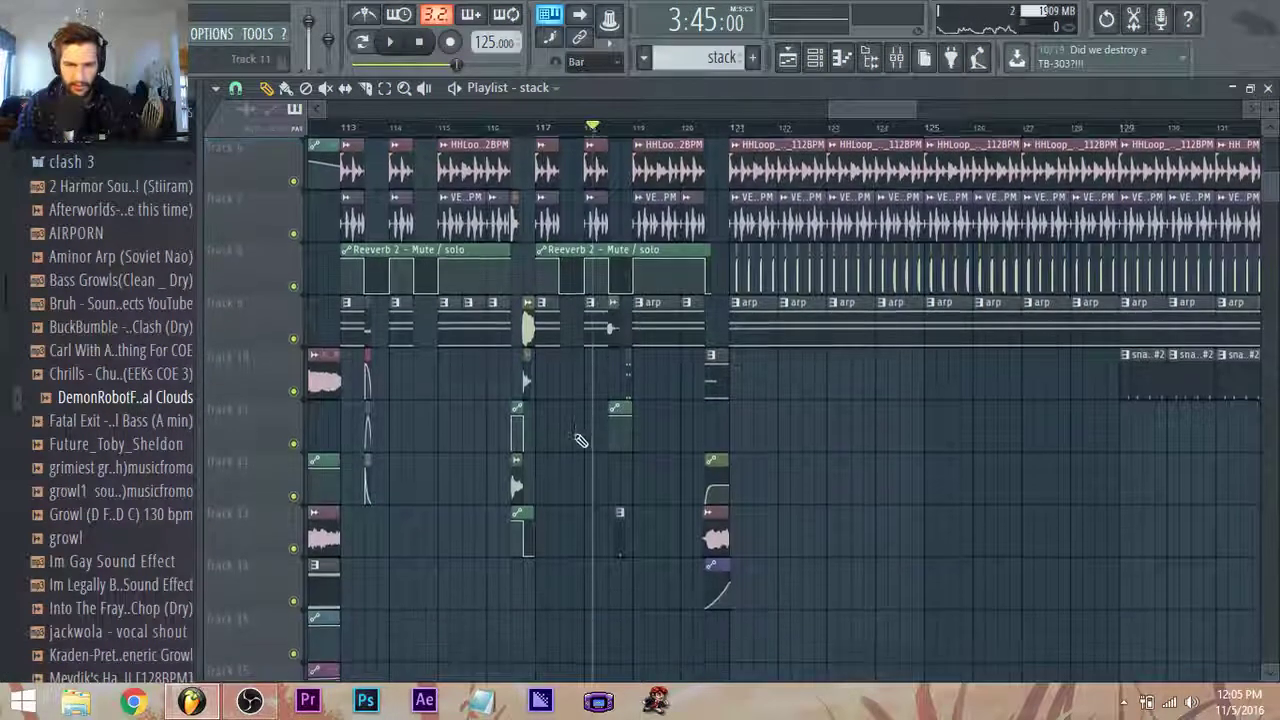
ctrl+scroll(580, 440, up, 4)
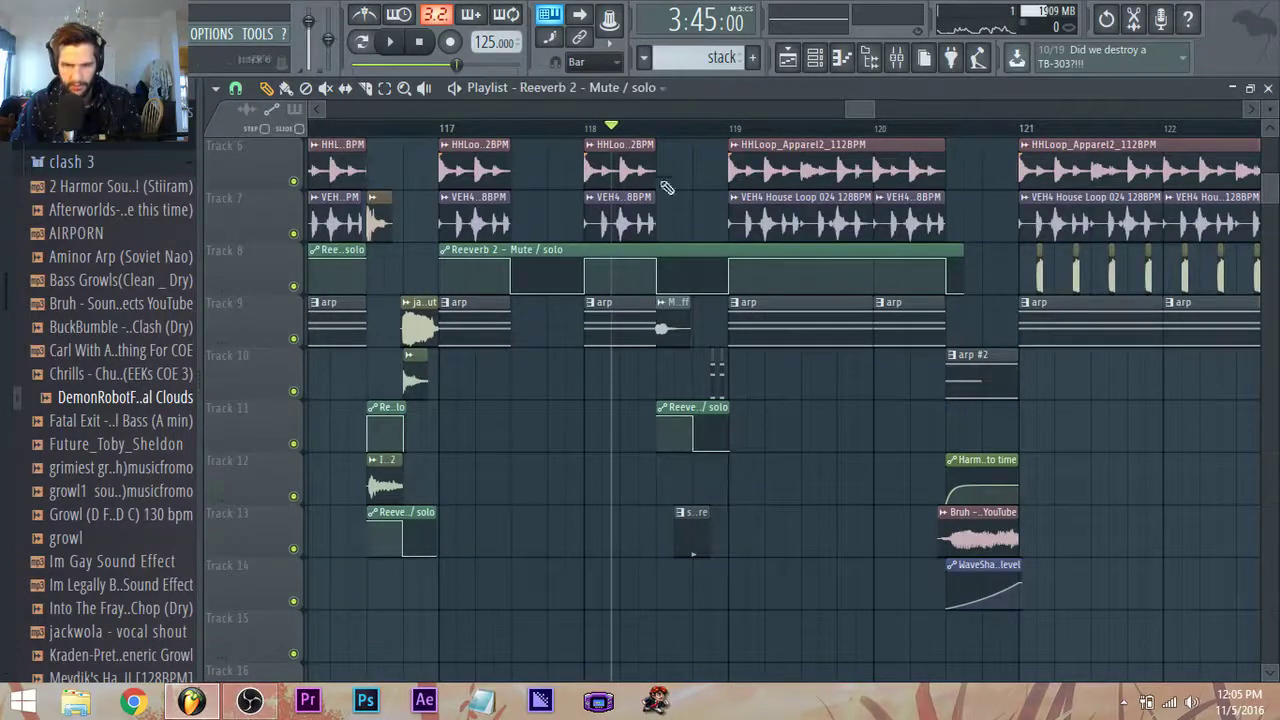
click(657, 135)
key(space)
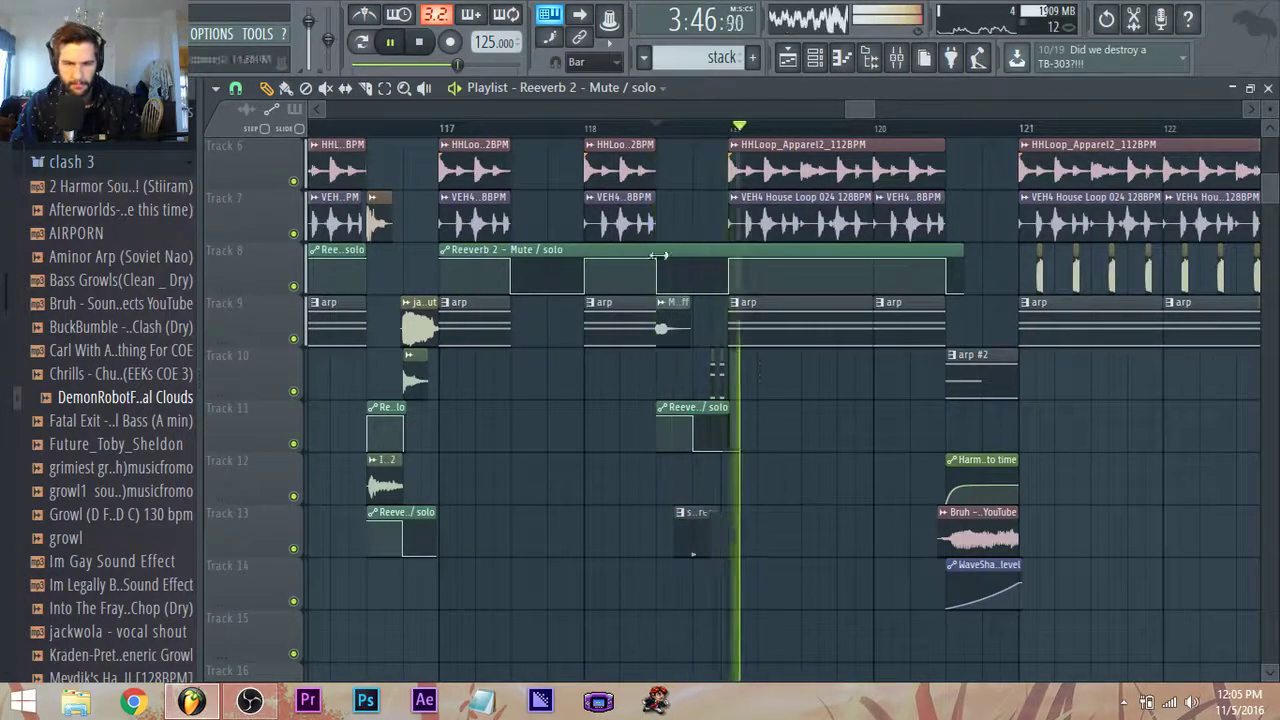
key(space)
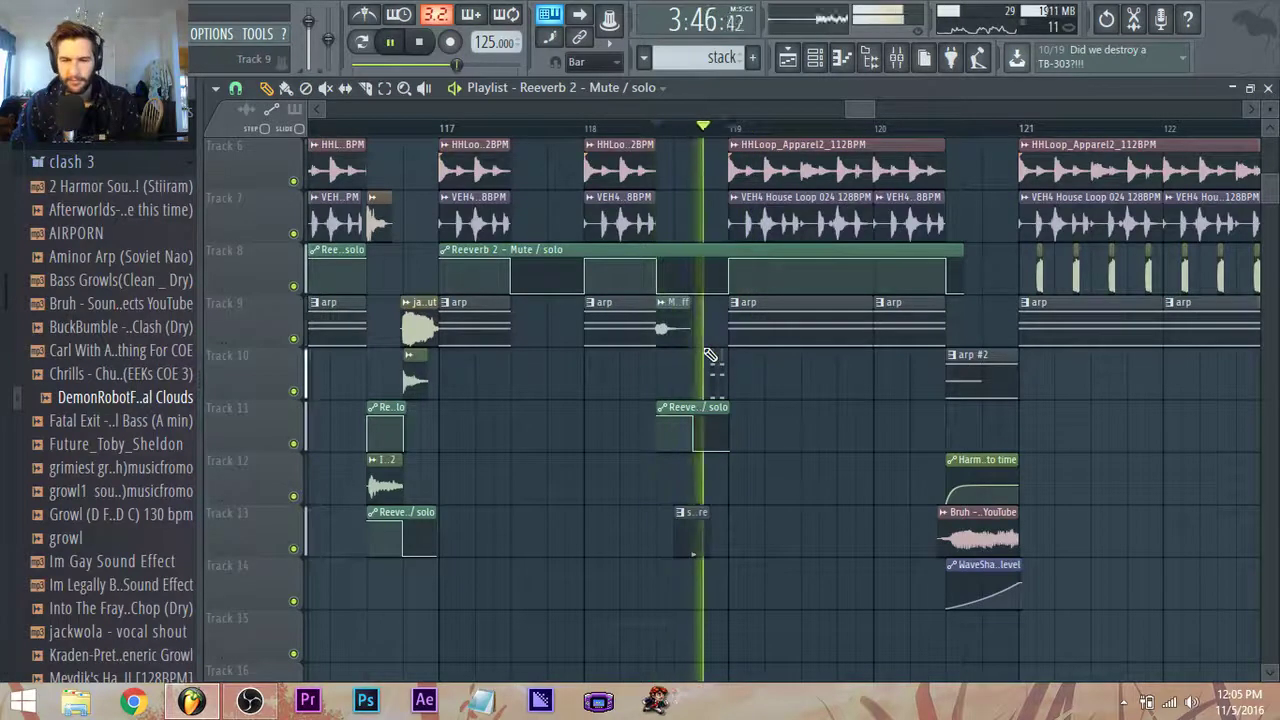
key(space)
Play from about bar 111 into the drop and examine the build-up clips and Harmor #18 automation on the lower tracks.
ctrl+scroll(520, 237, down, 4)
scroll(520, 237, up, 4)
ctrl+scroll(455, 262, down, 4)
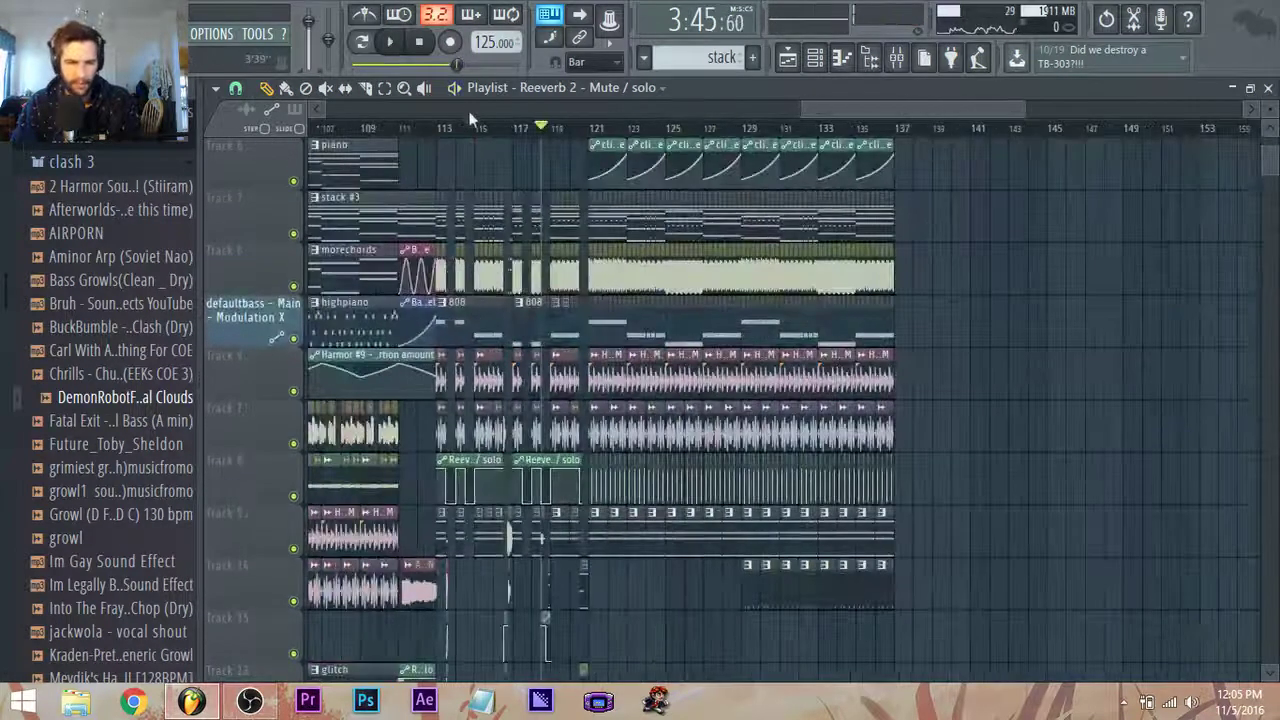
key(space)
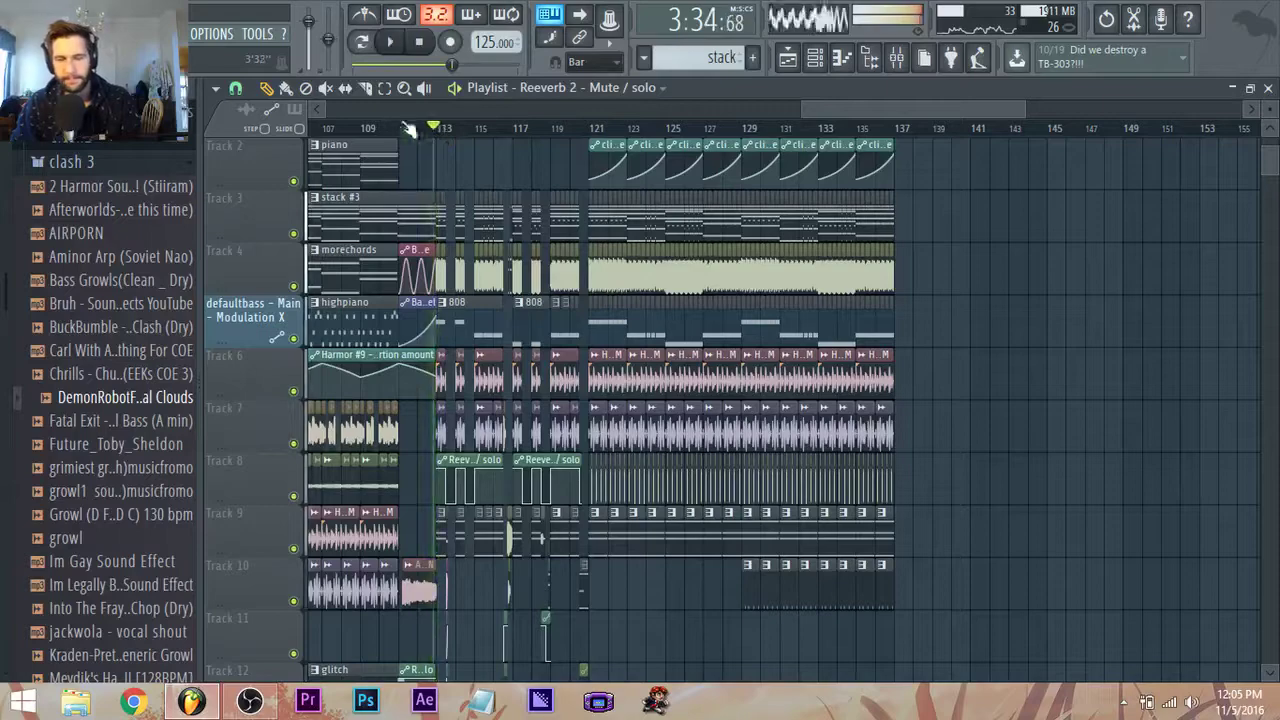
scroll(546, 377, down, 5)
ctrl+scroll(397, 373, down, 4)
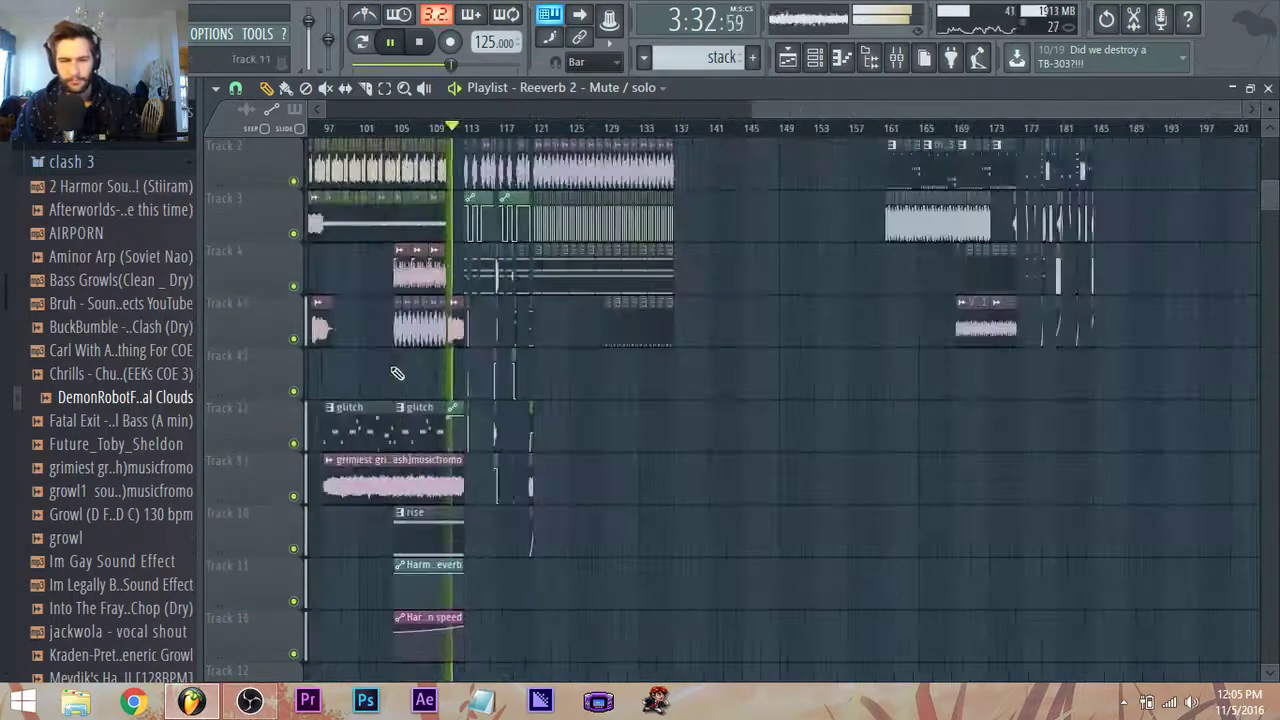
ctrl+scroll(403, 428, up, 3)
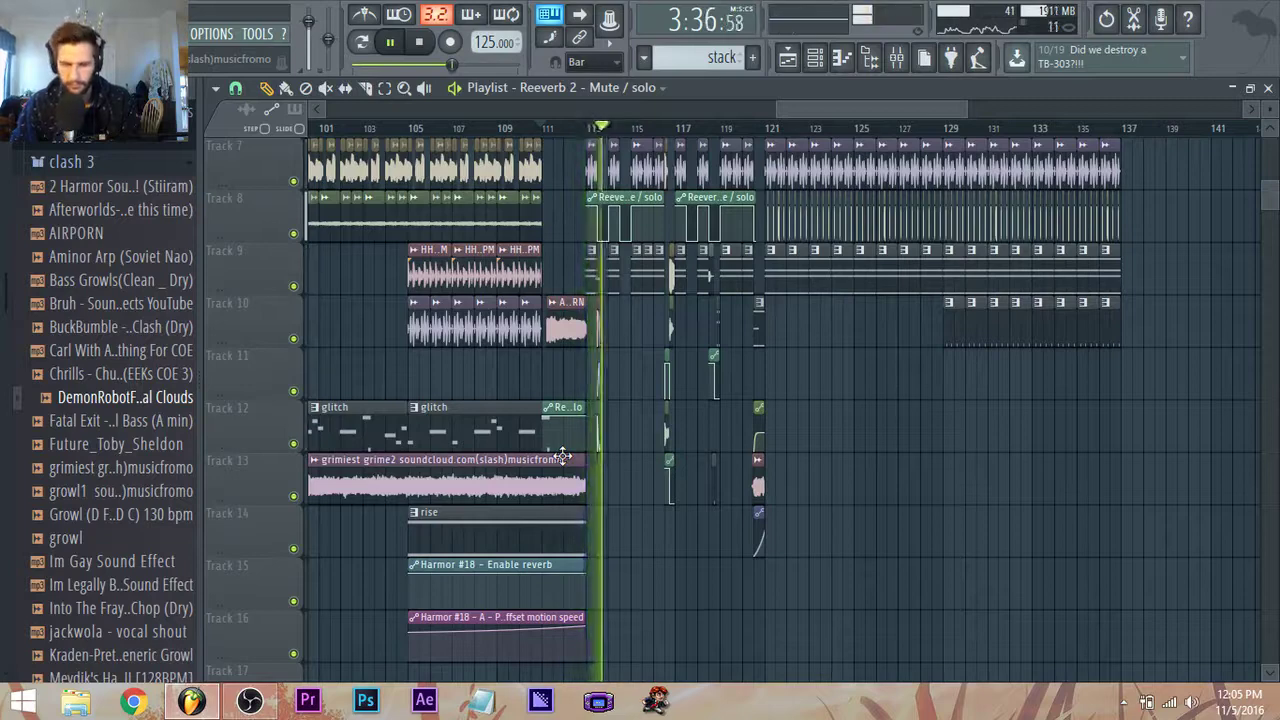
ctrl+scroll(535, 641, up, 2)
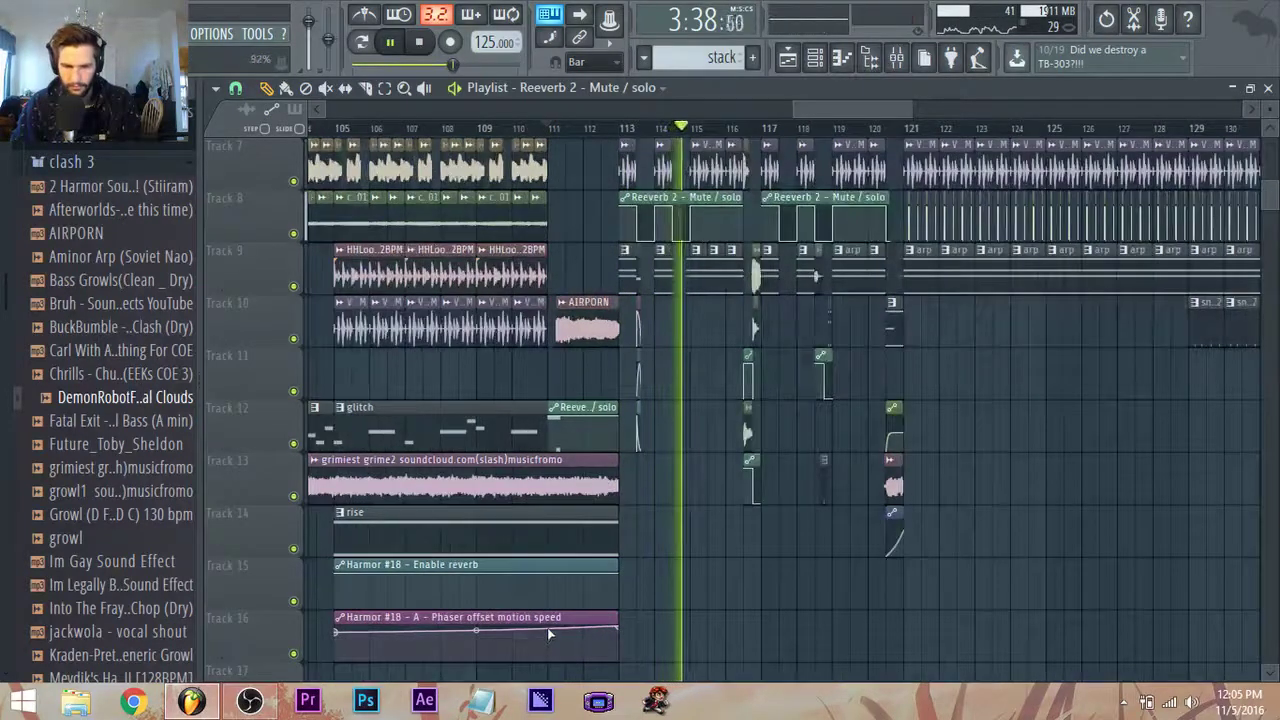
right_click(547, 629)
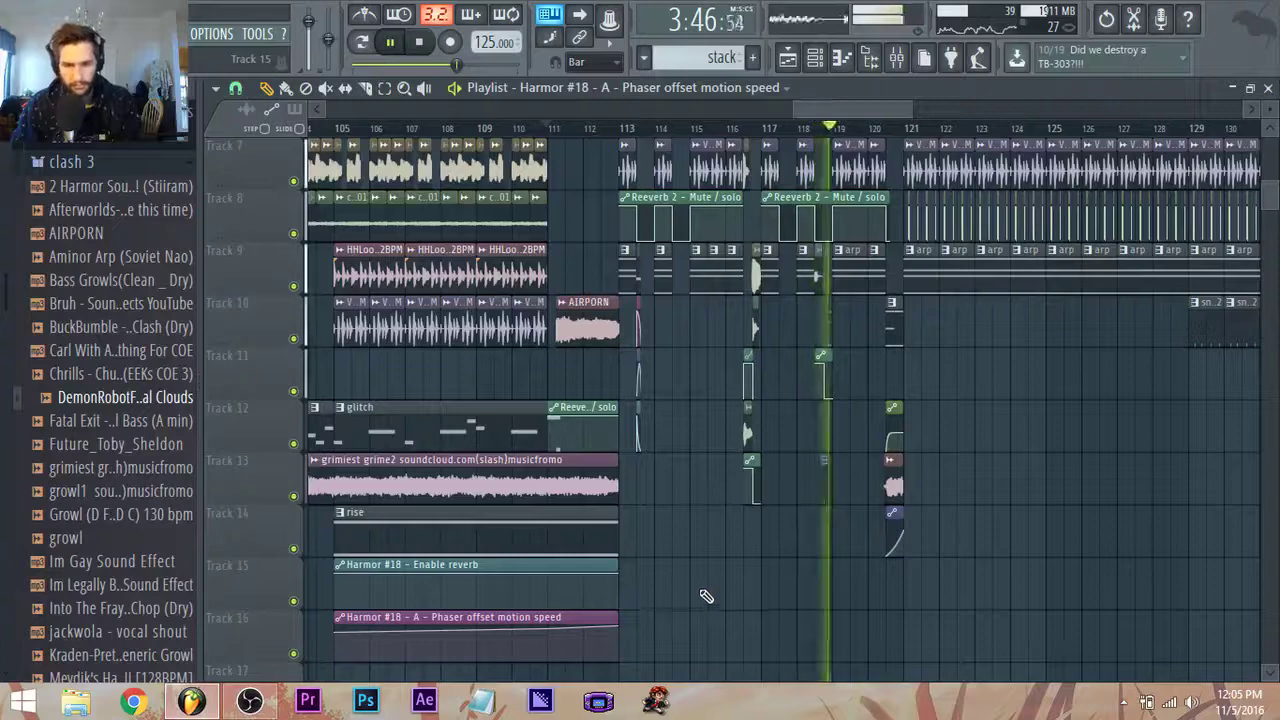
Listen through the second half of the drop past bar 121, following the stack, 808, arp and snare clips.
scroll(705, 588, down, 1)
scroll(866, 526, up, 3)
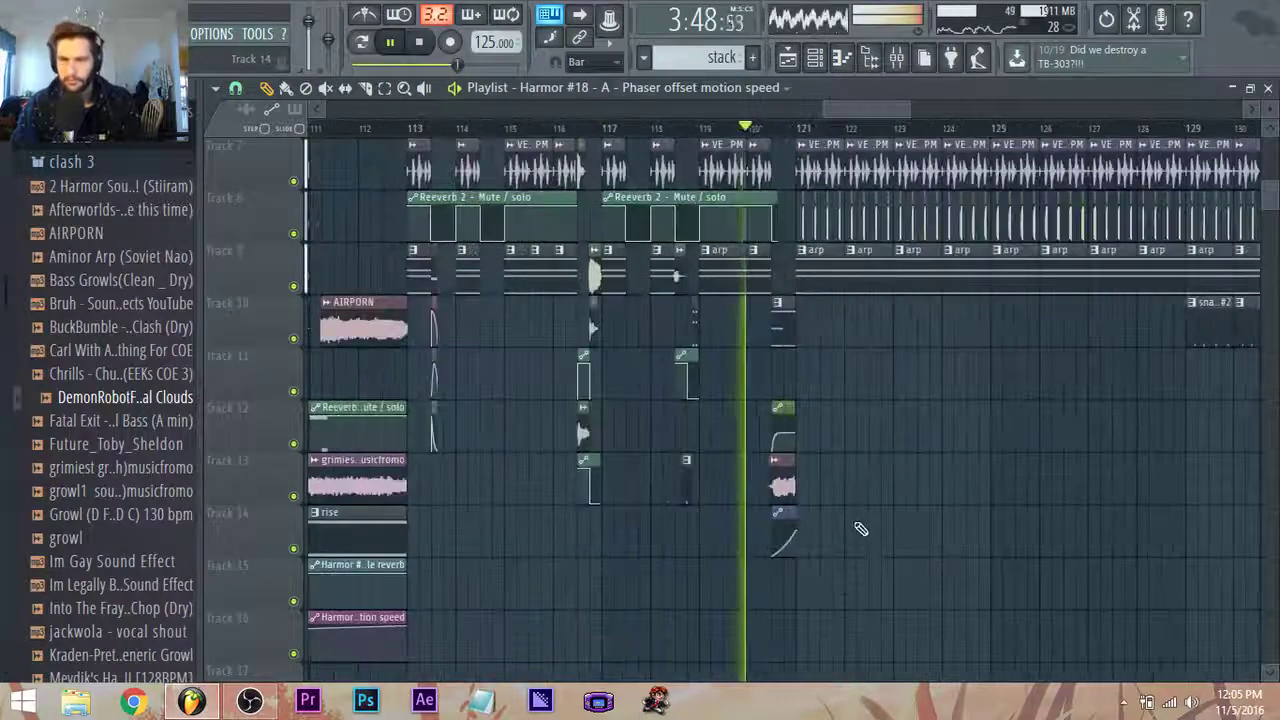
scroll(870, 526, up, 3)
scroll(971, 532, down, 3)
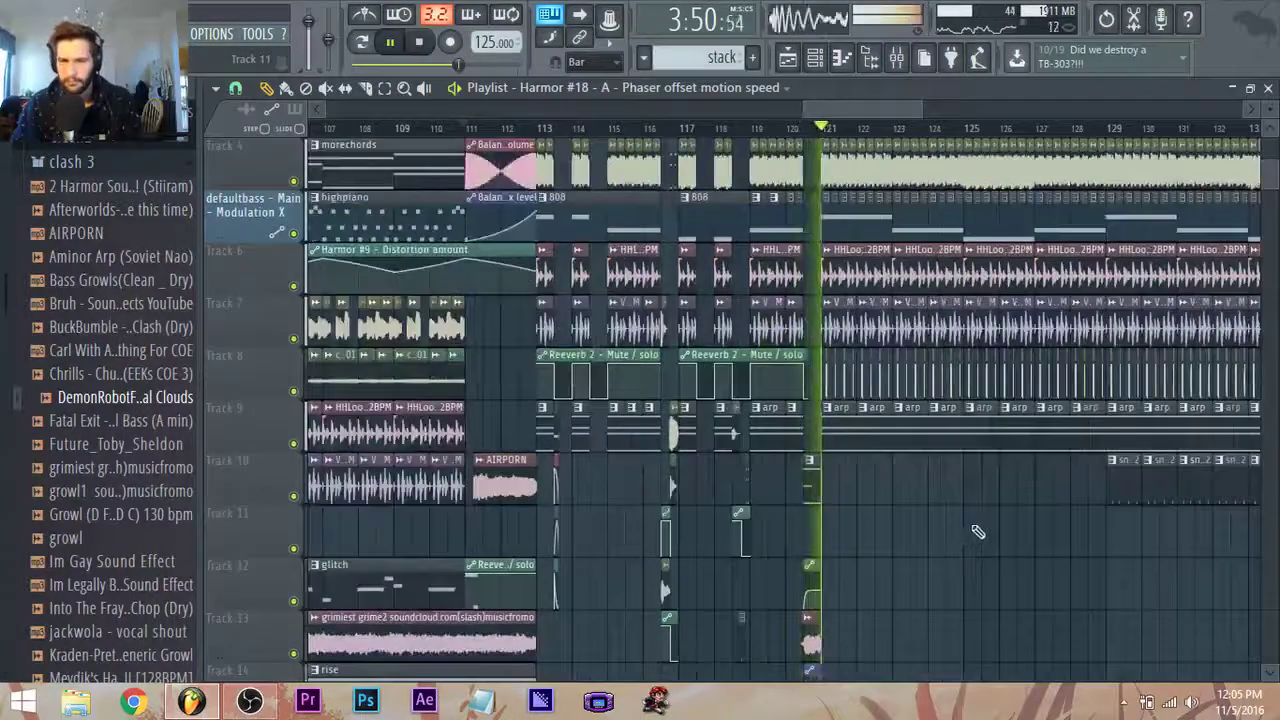
scroll(975, 533, up, 3)
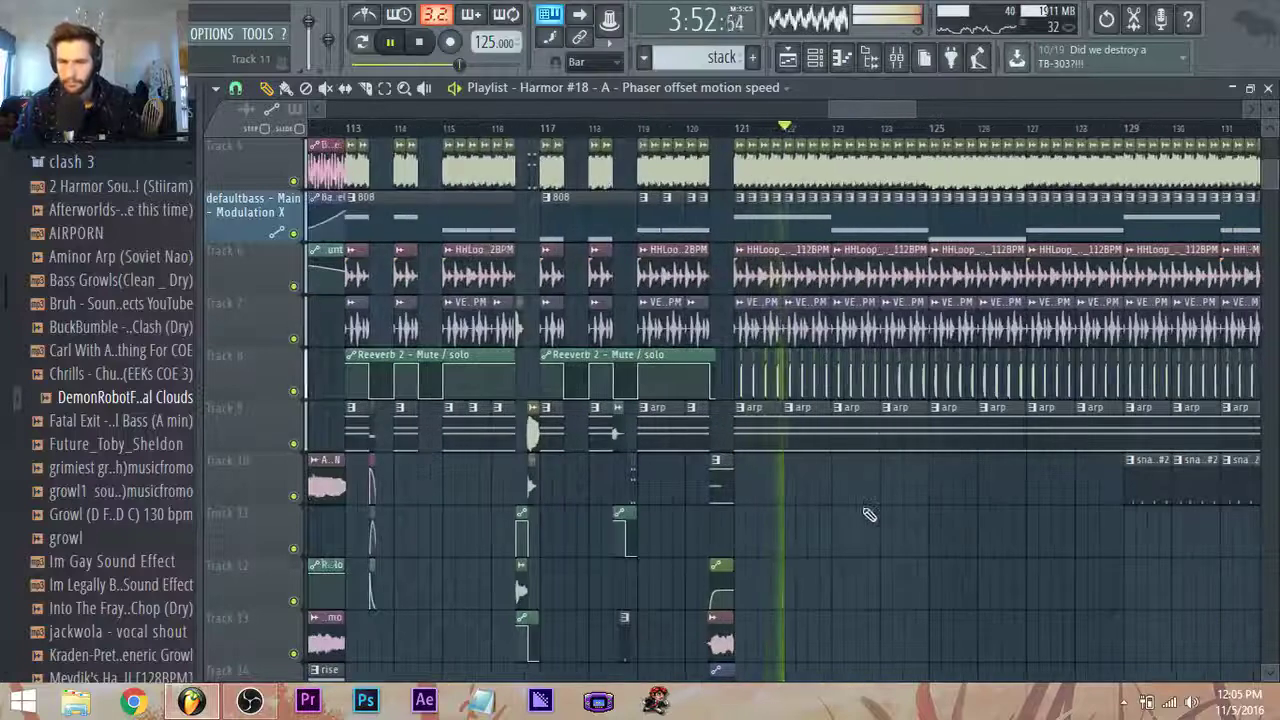
scroll(946, 514, up, 2)
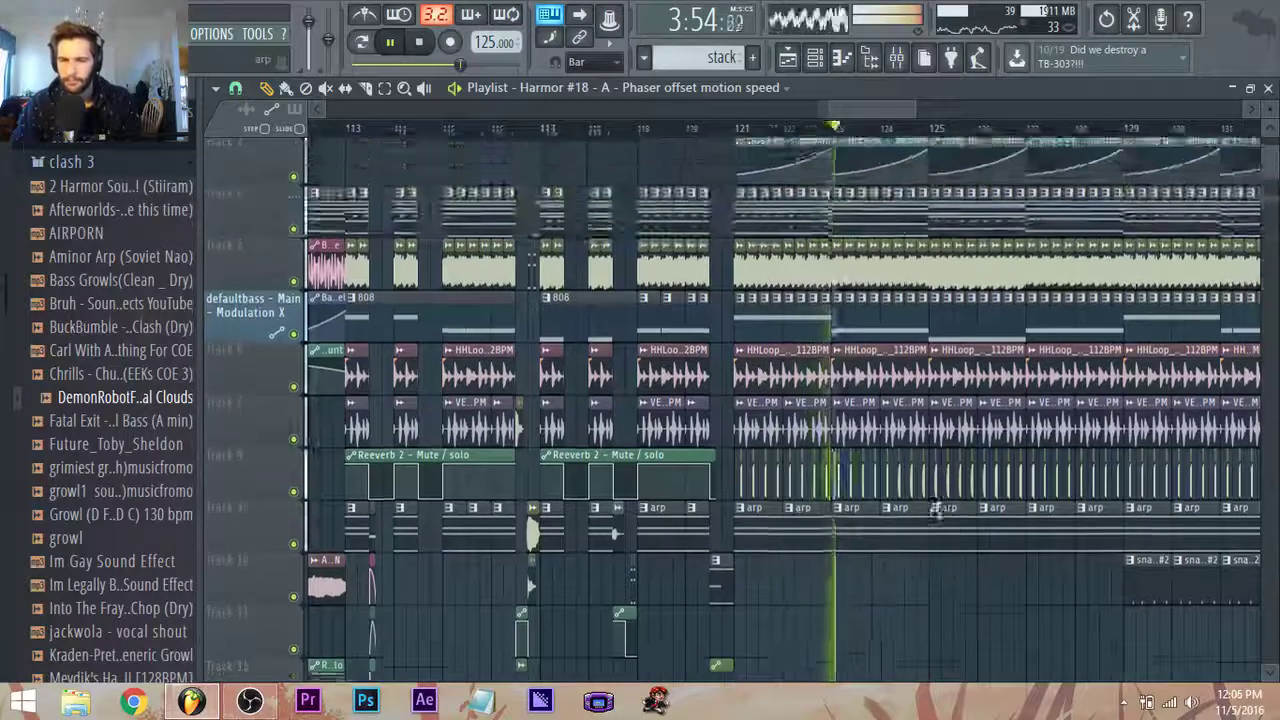
scroll(948, 512, down, 5)
scroll(948, 511, up, 1)
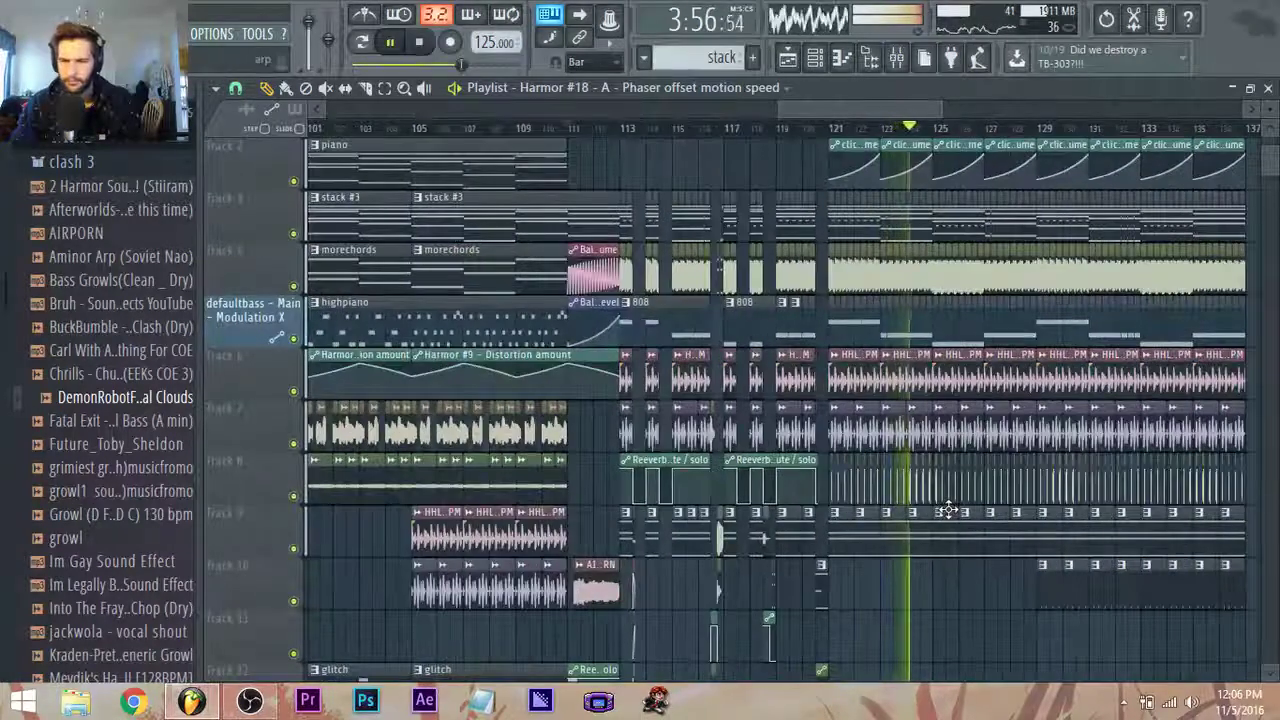
scroll(948, 510, up, 2)
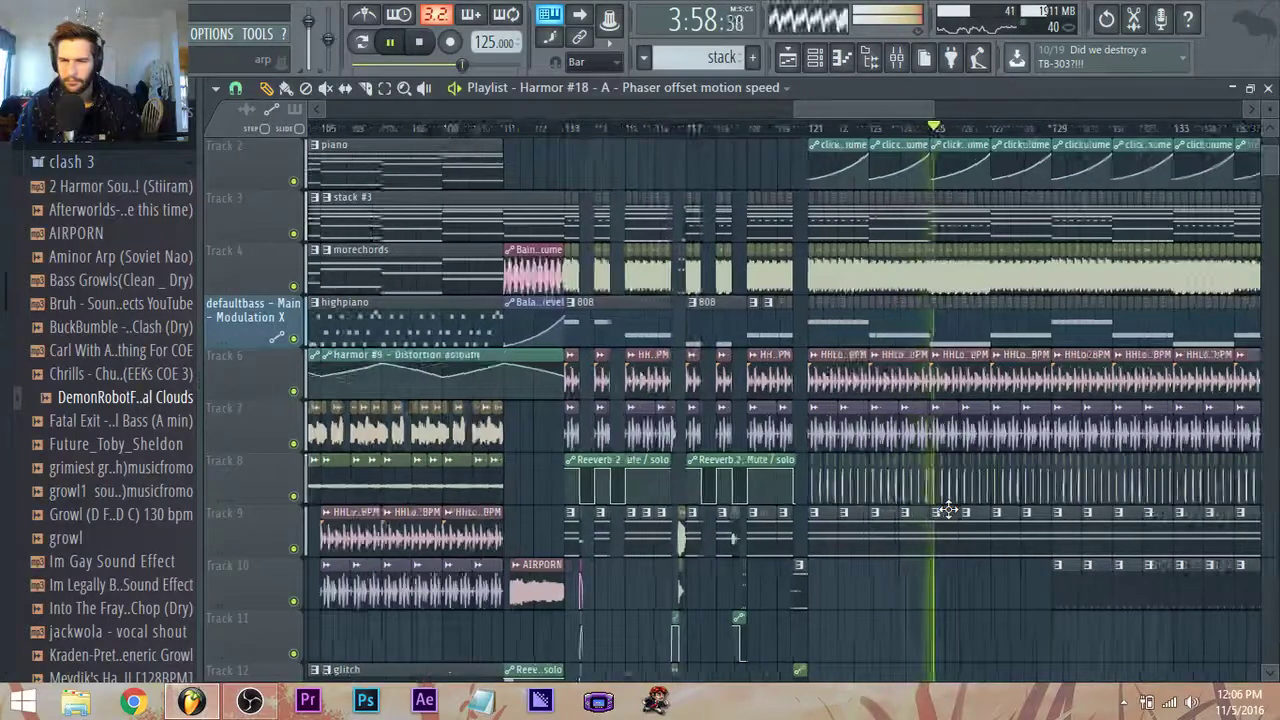
scroll(948, 510, down, 1)
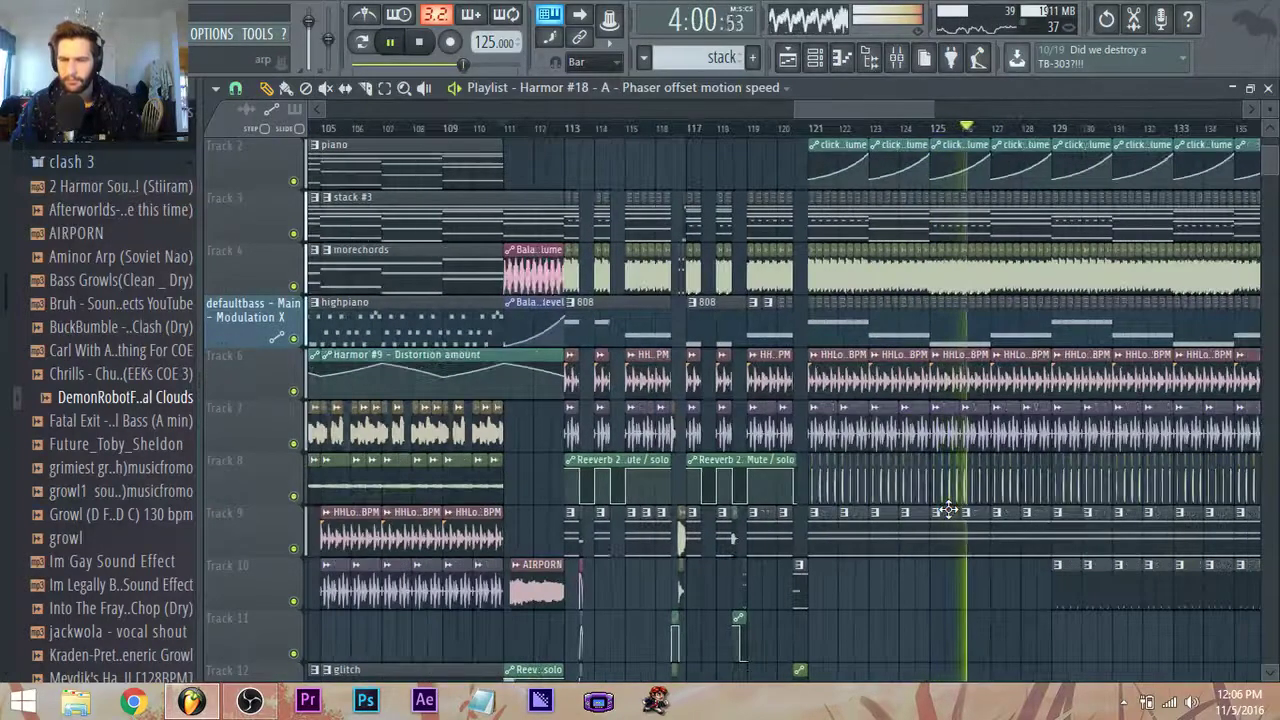
scroll(950, 507, down, 1)
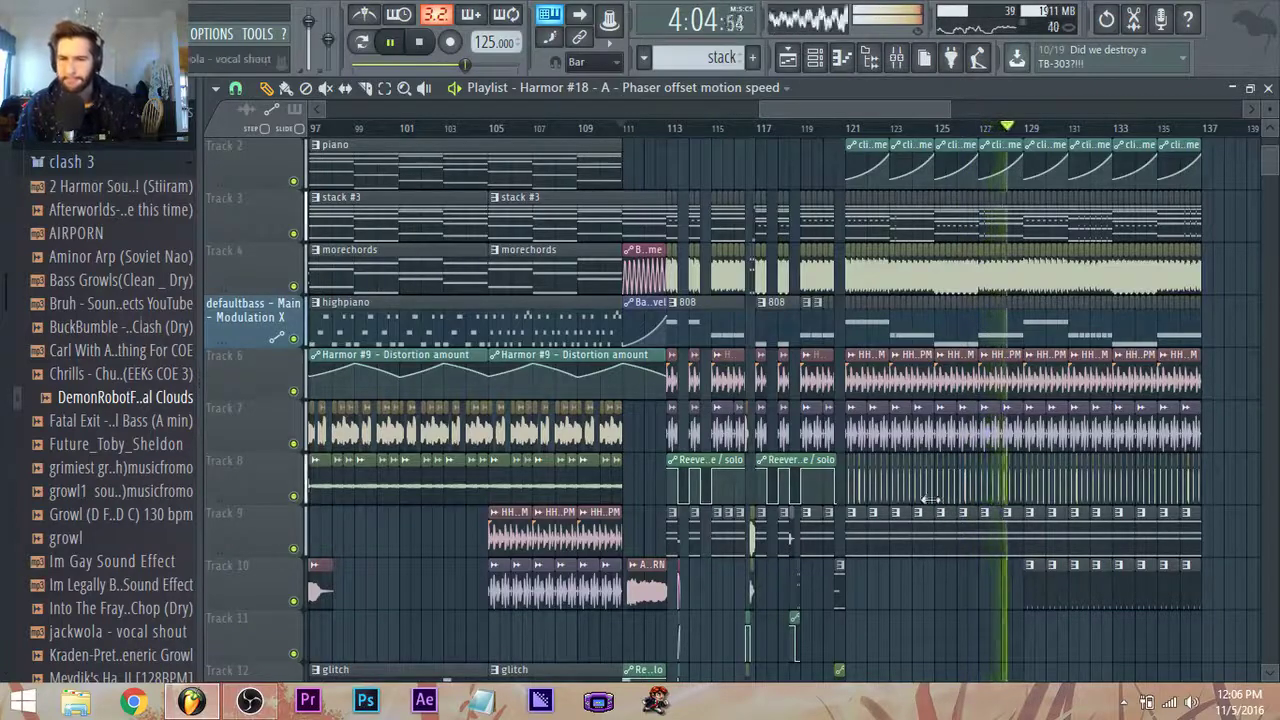
scroll(930, 499, up, 1)
scroll(931, 470, up, 1)
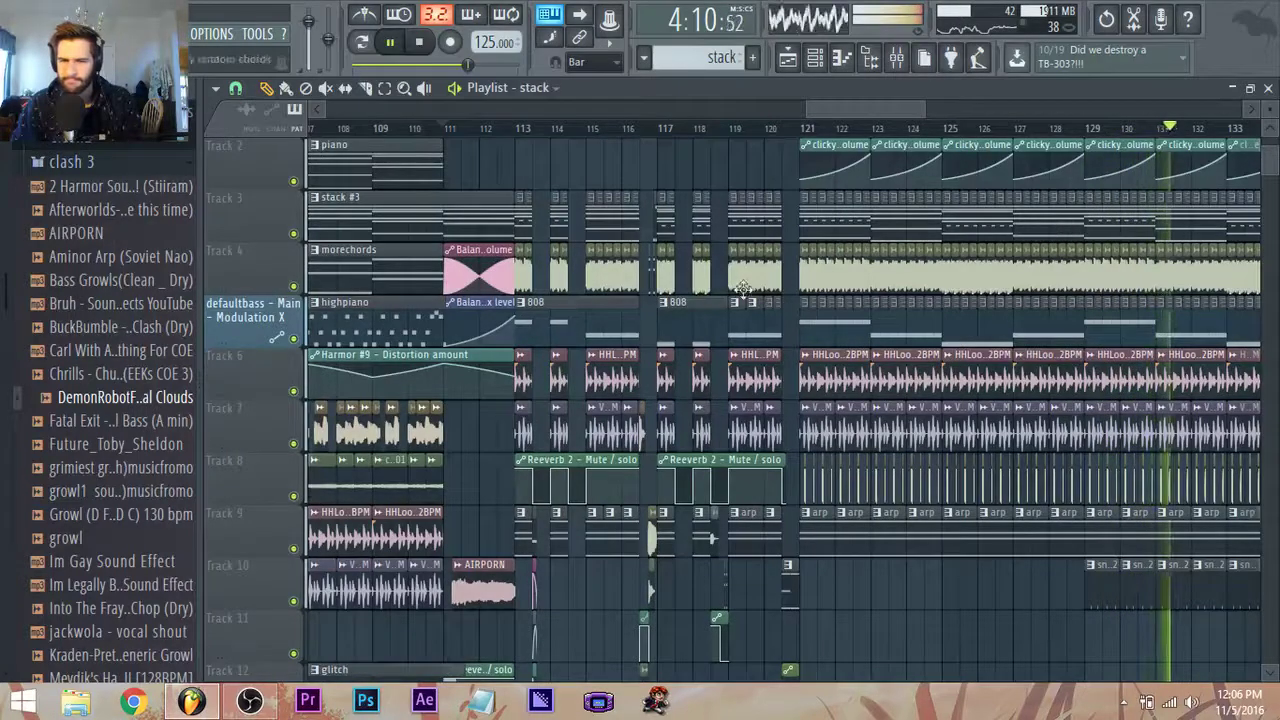
scroll(742, 290, up, 1)
key(space)
Replay the drop from around bar 119 and check its stack chops against the kick and 808 clips.
scroll(733, 298, up, 1)
scroll(727, 240, up, 1)
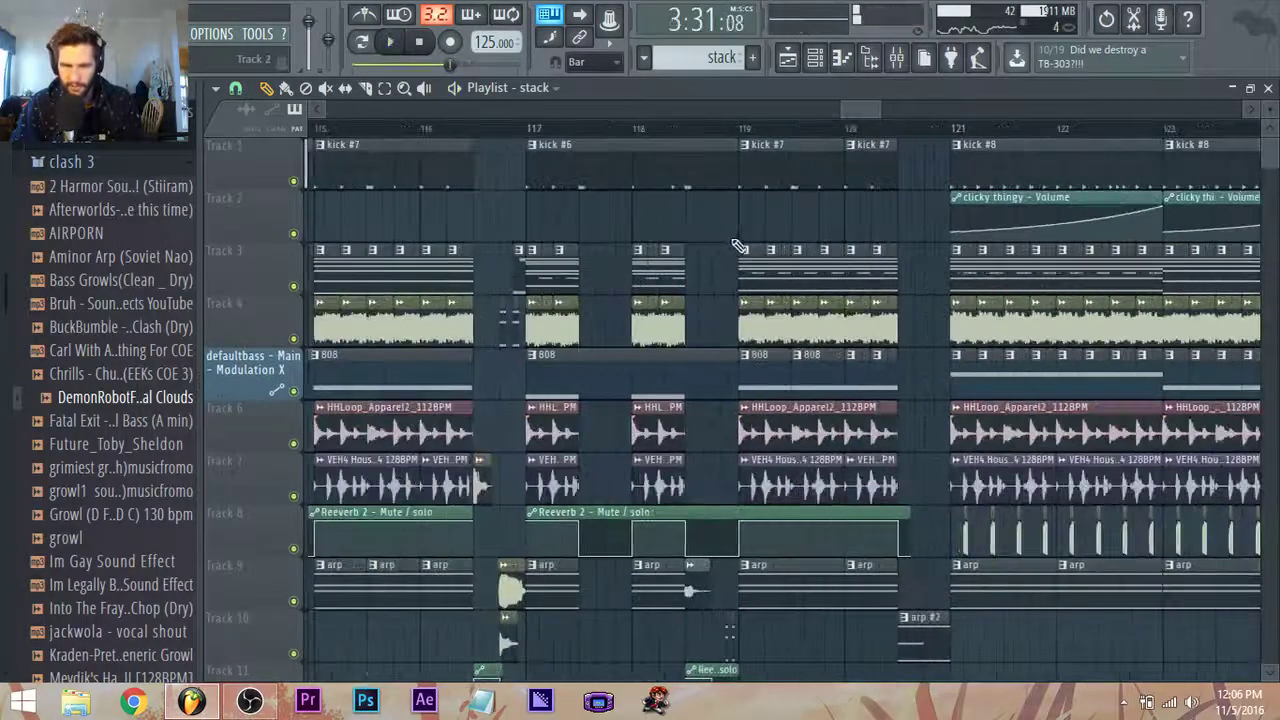
key(space)
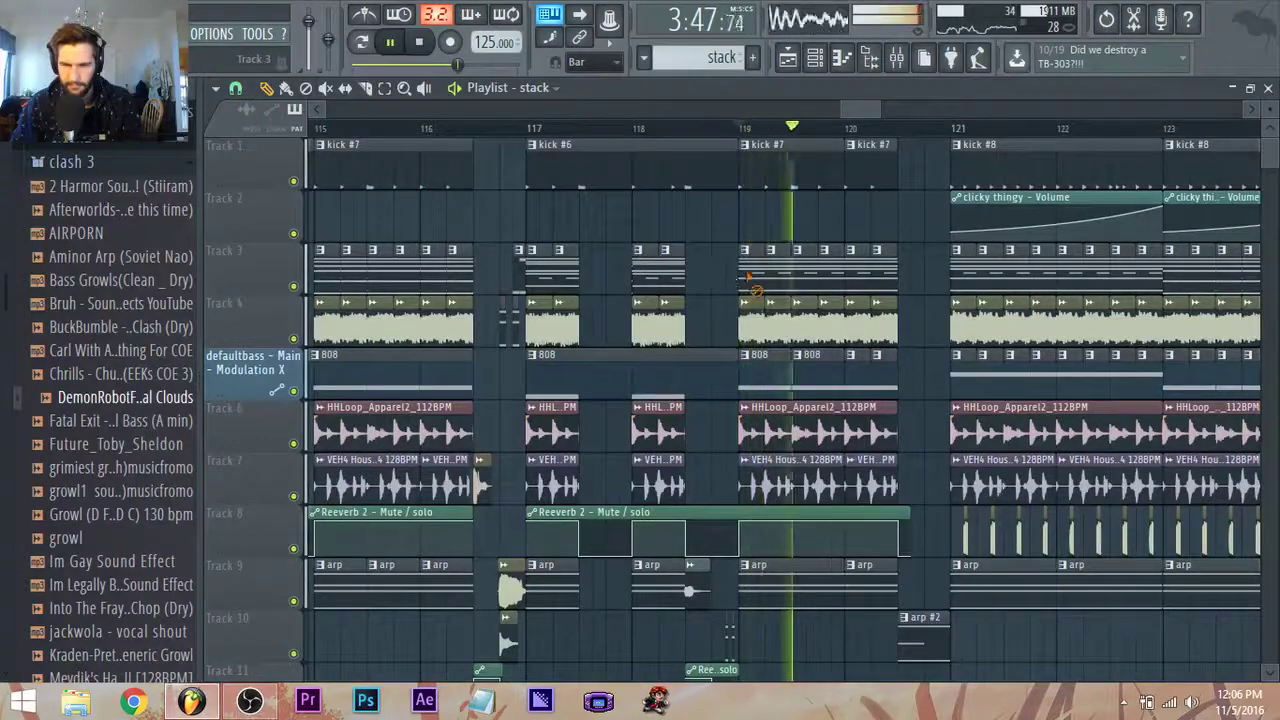
Replace the stack chops on track 3 between bar 119 and the middle of bar 120, and play them back.
right_click(757, 288)
key(space)
click(759, 281)
key(space)
drag(763, 272, 791, 274)
key(space)
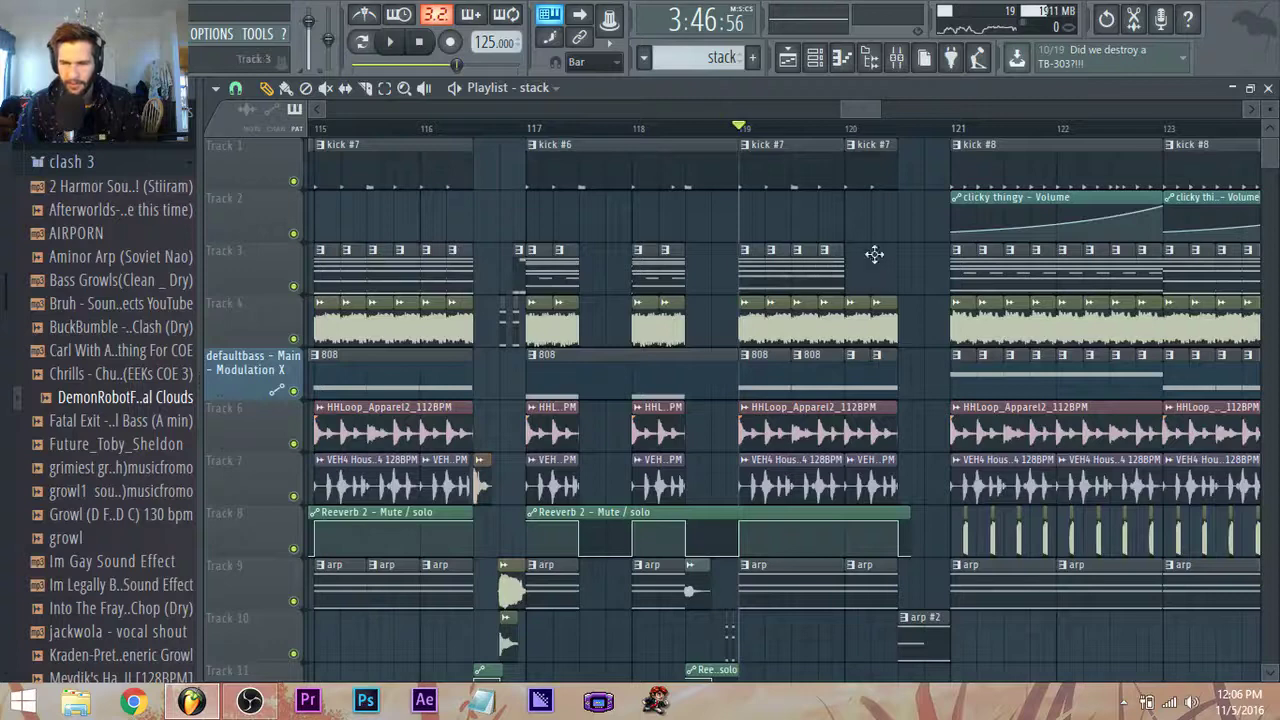
key(space)
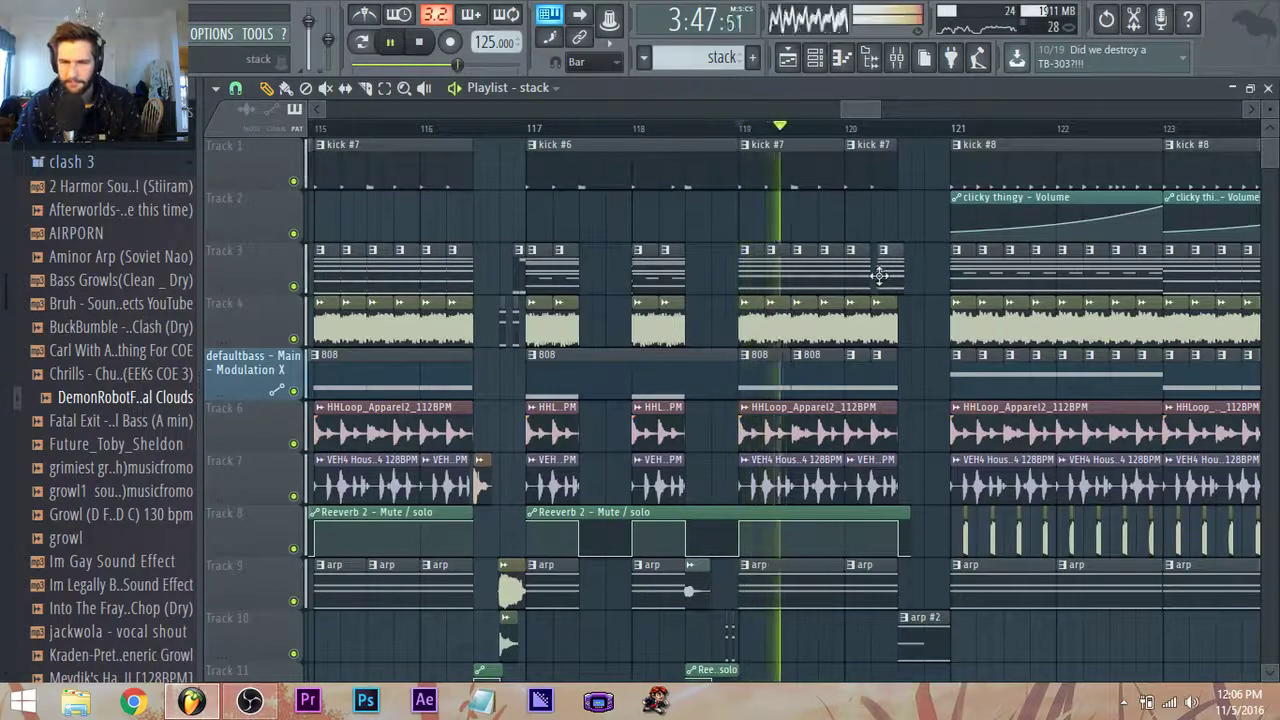
Copy the jackwola - vocal shout clip onto track 11 right before bar 121 and audition it from bar 119.
scroll(882, 300, down, 1)
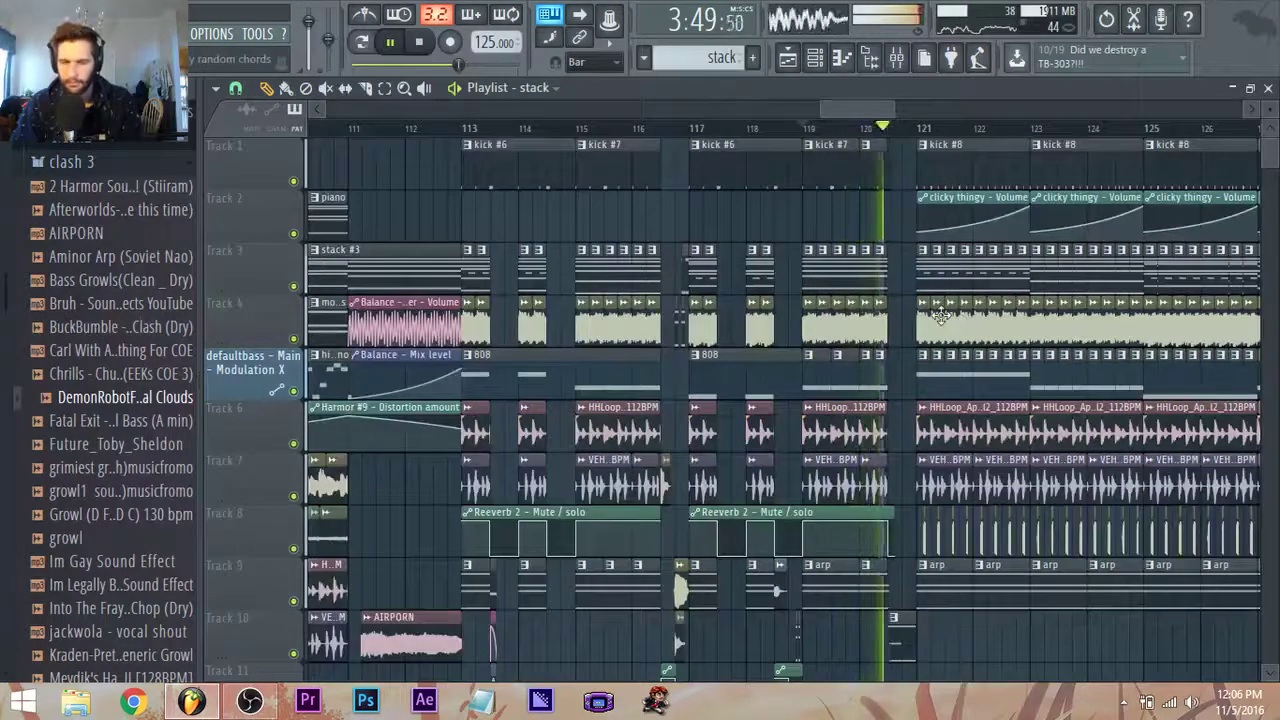
scroll(940, 315, down, 1)
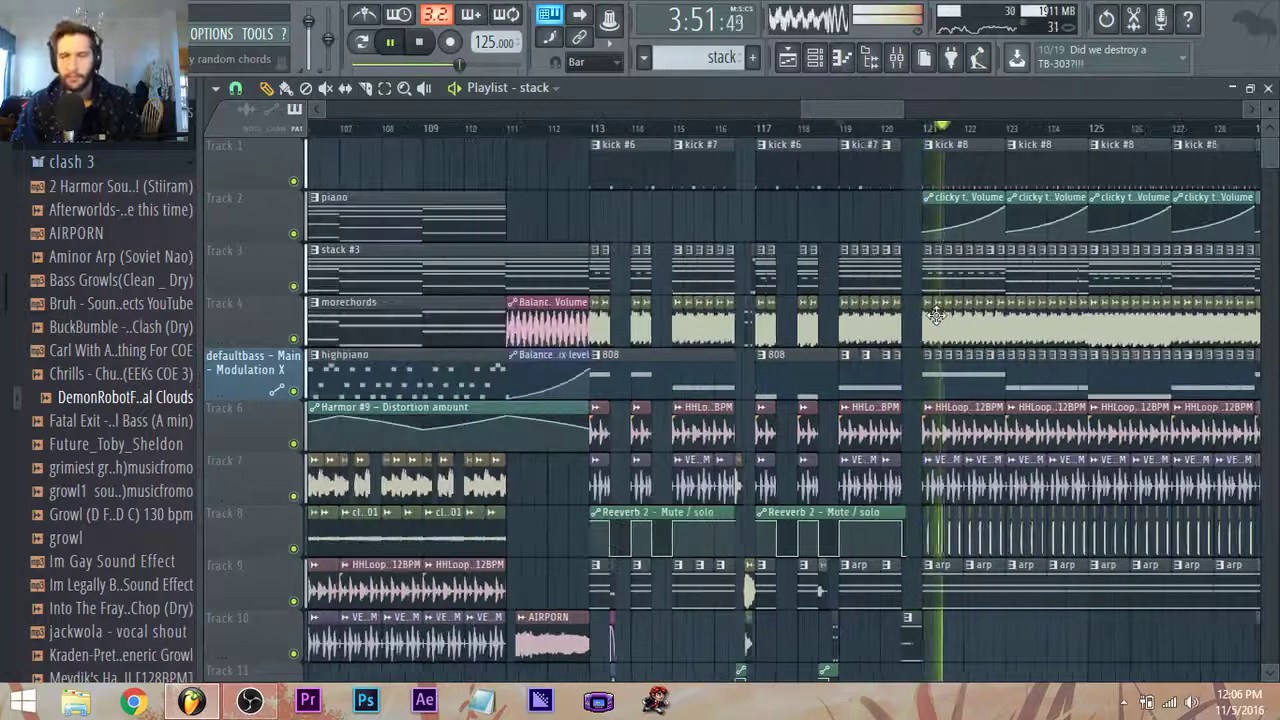
scroll(935, 325, down, 2)
click(749, 549)
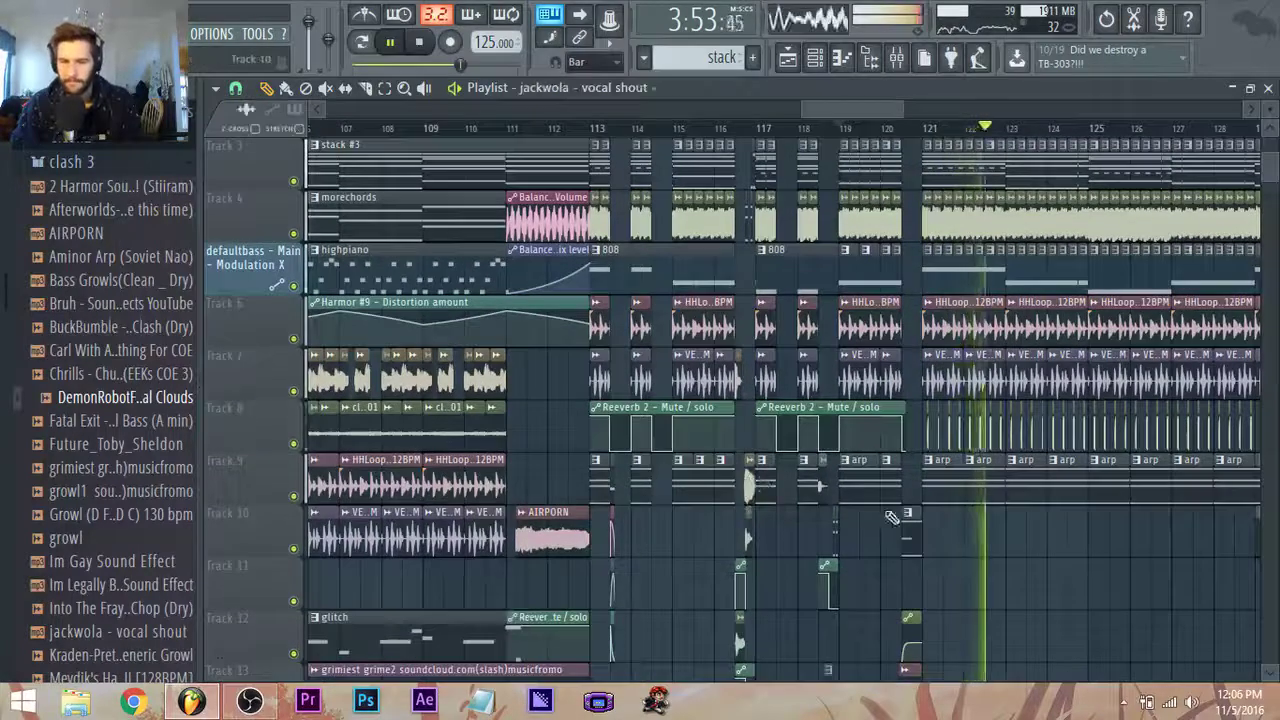
scroll(920, 535, up, 1)
scroll(943, 569, up, 1)
scroll(945, 571, up, 1)
click(912, 584)
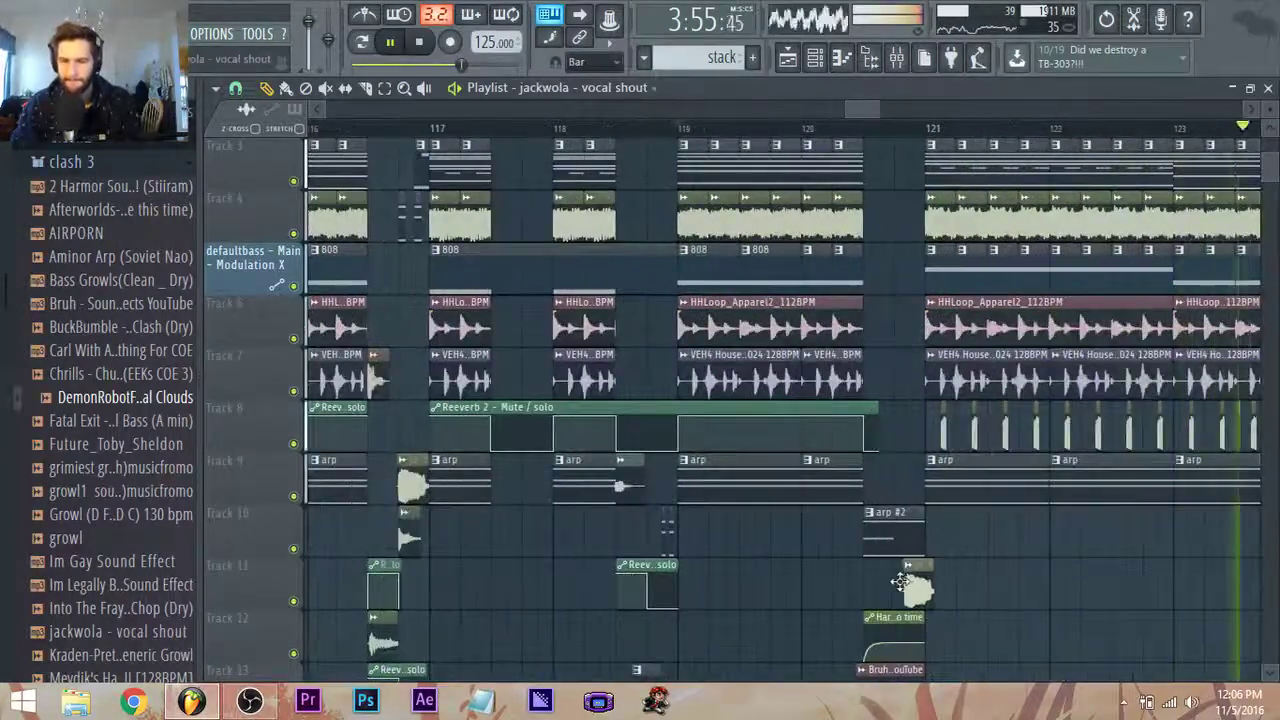
key(space)
key(space)
Try halving the arp #2 and Bruh - Sound Effects YouTube clips before bar 121, and audition that gap.
click(918, 548)
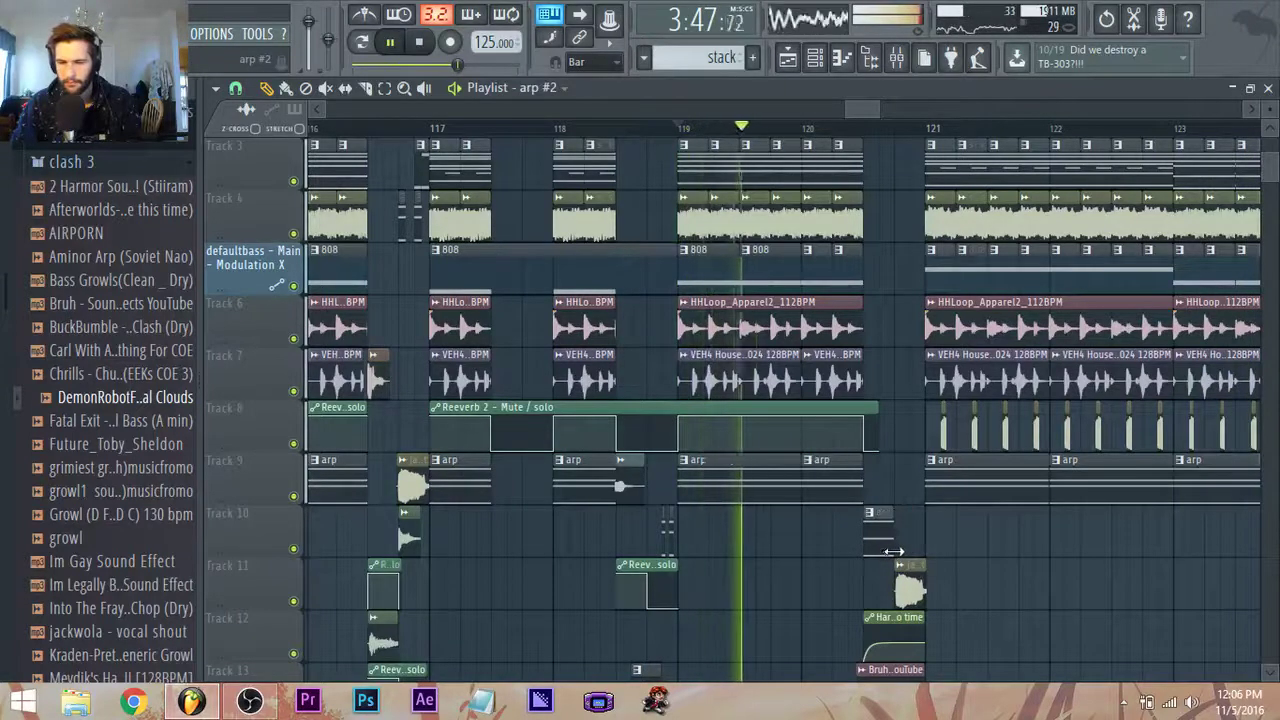
scroll(912, 560, down, 2)
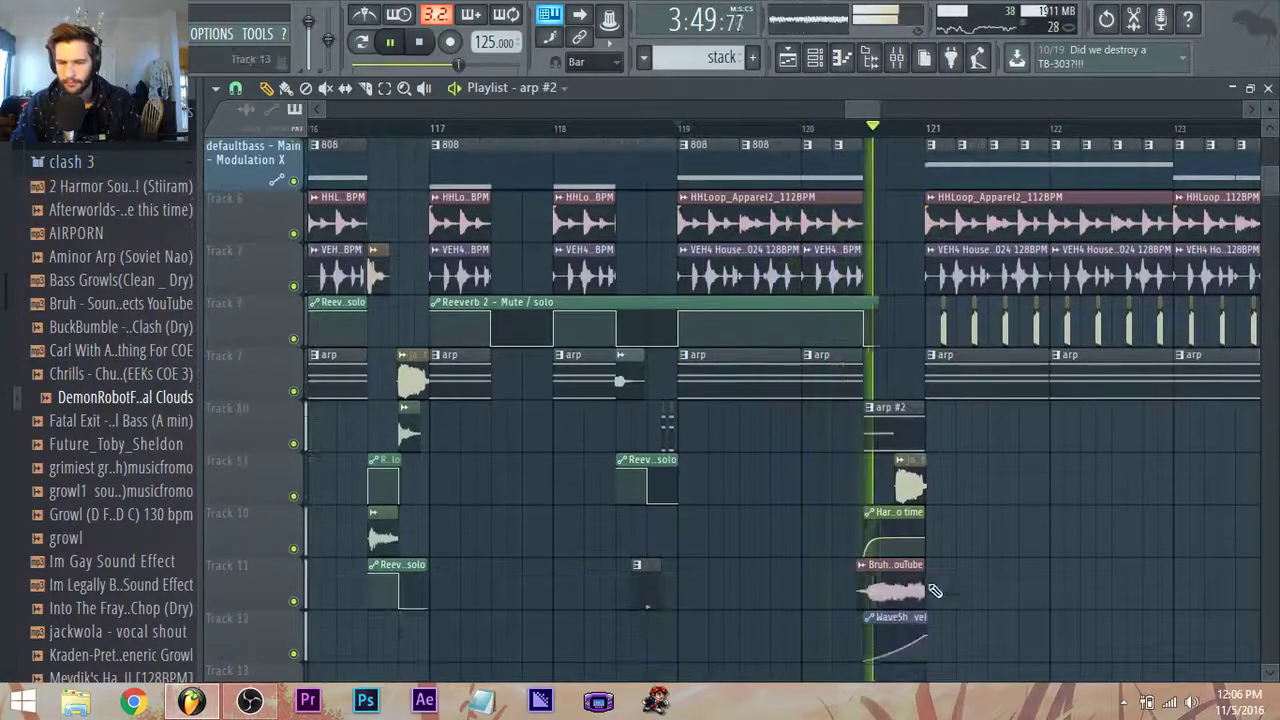
click(912, 588)
key(space)
drag(912, 588, 892, 589)
key(space)
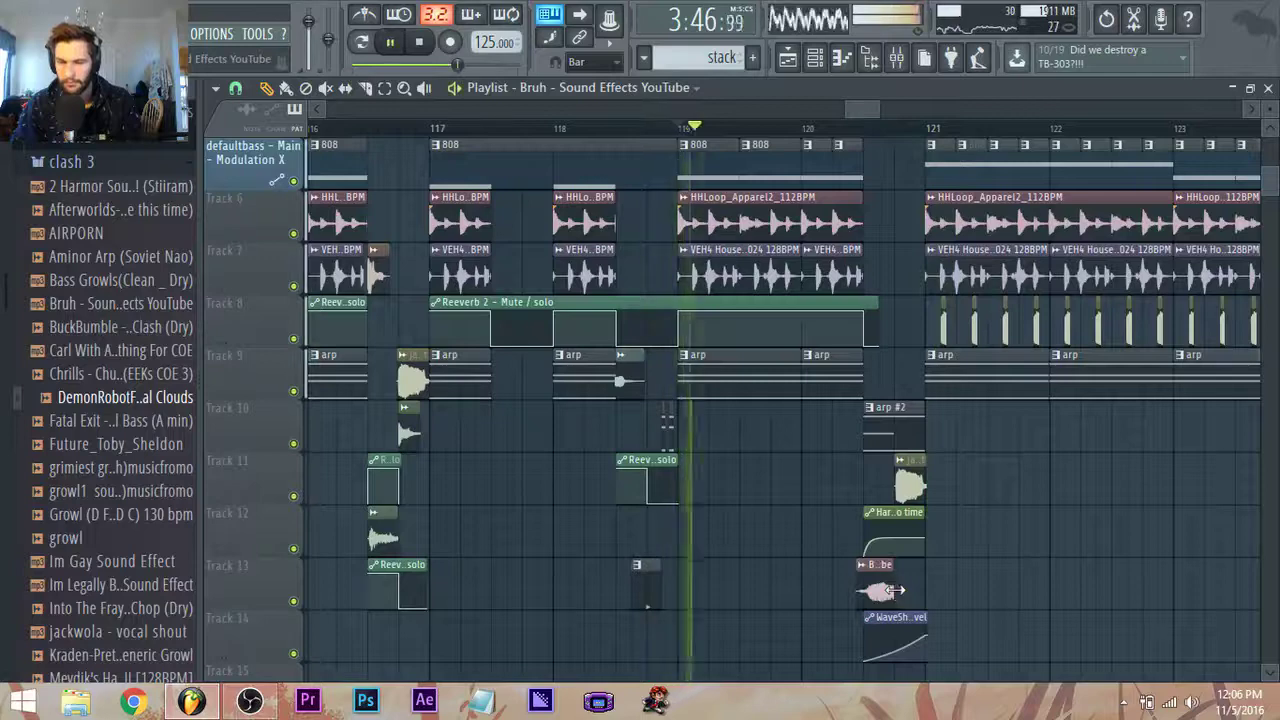
key(space)
click(866, 130)
key(space)
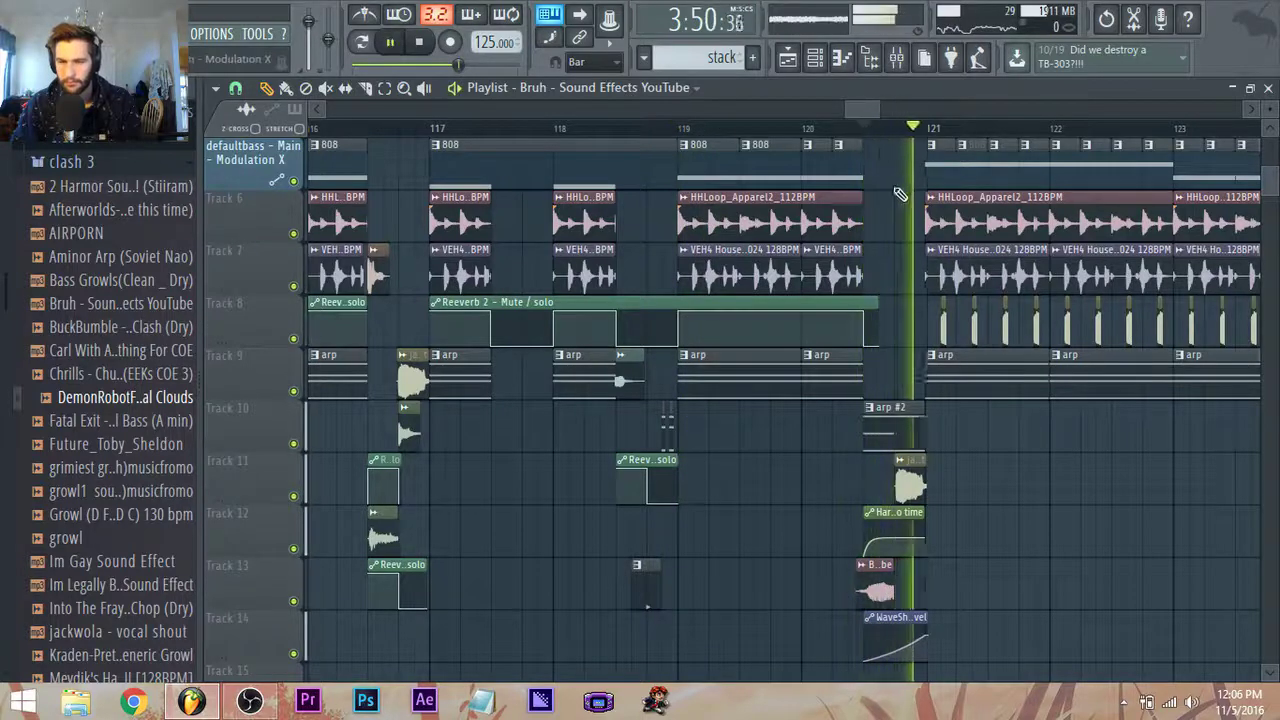
Extend the Bruh - Sound Effects YouTube clip on track 13 back to bar 121 and replay the gap.
key(space)
drag(902, 591, 927, 590)
key(space)
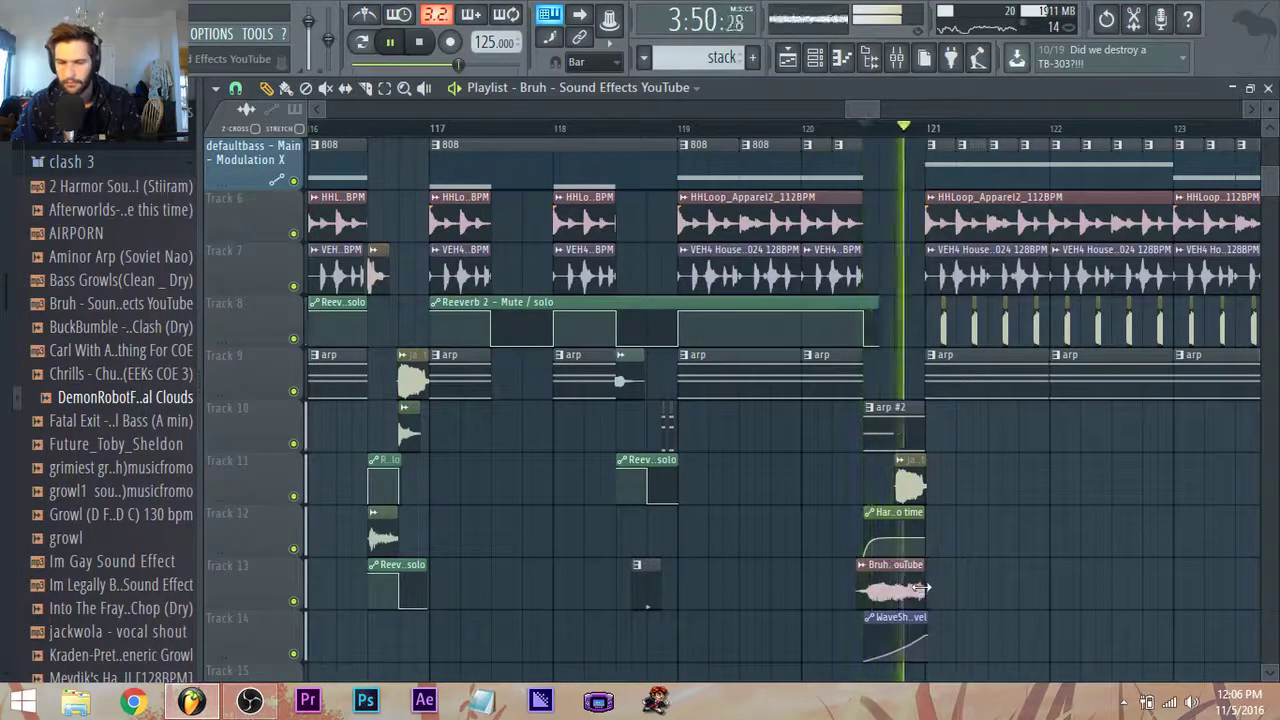
key(space)
key(space)
scroll(957, 545, down, 1)
key(space)
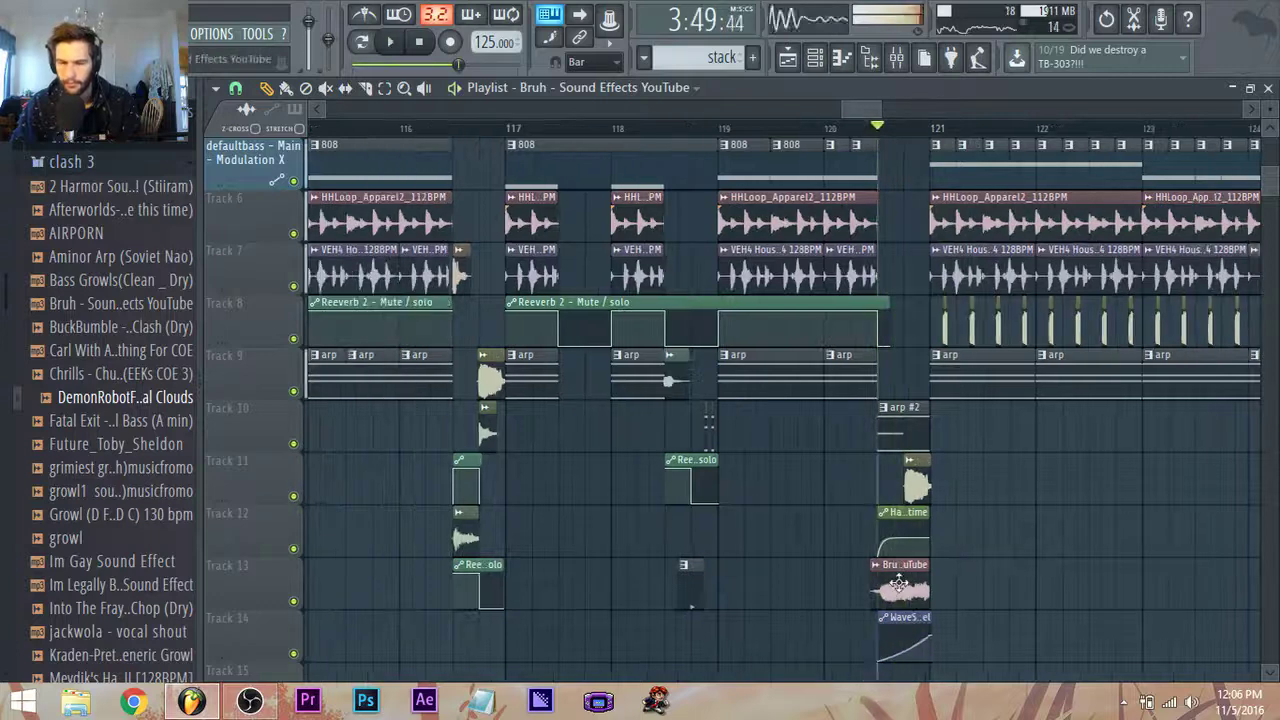
Open the Bruh - Sound Effects YouTube channel settings and listen from the gap into the second half past bar 121.
double_click(902, 583)
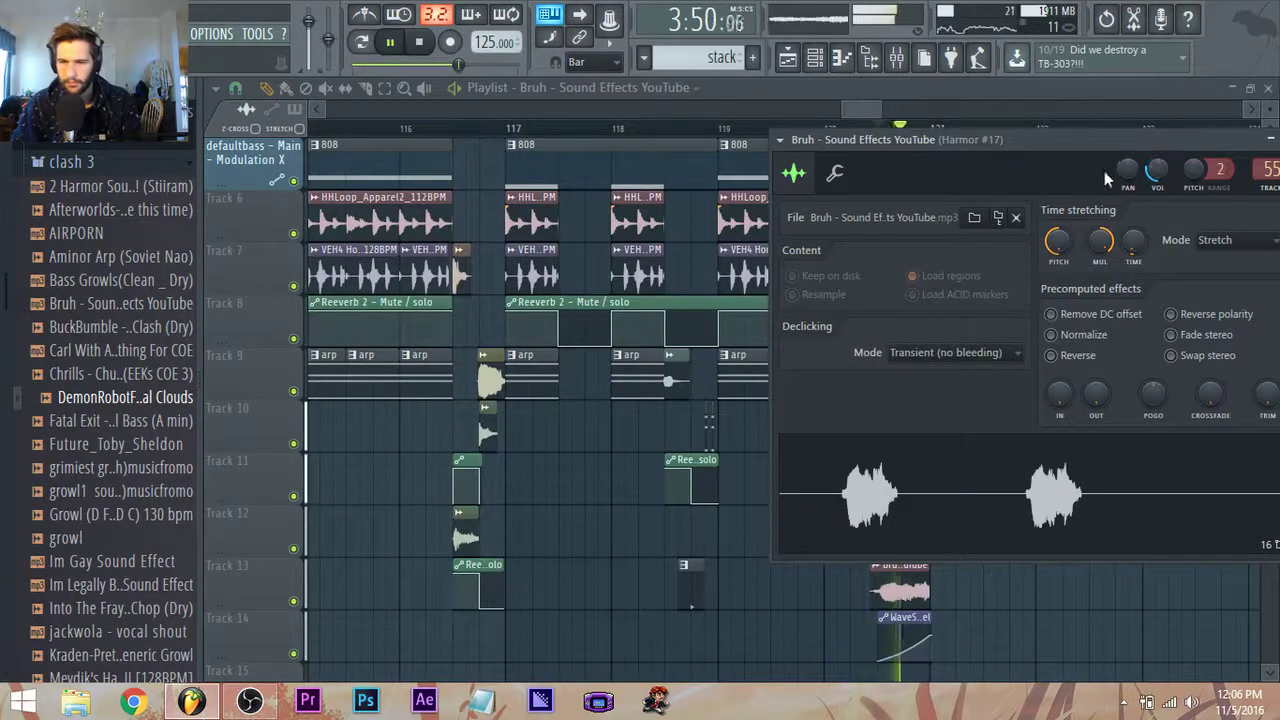
key(space)
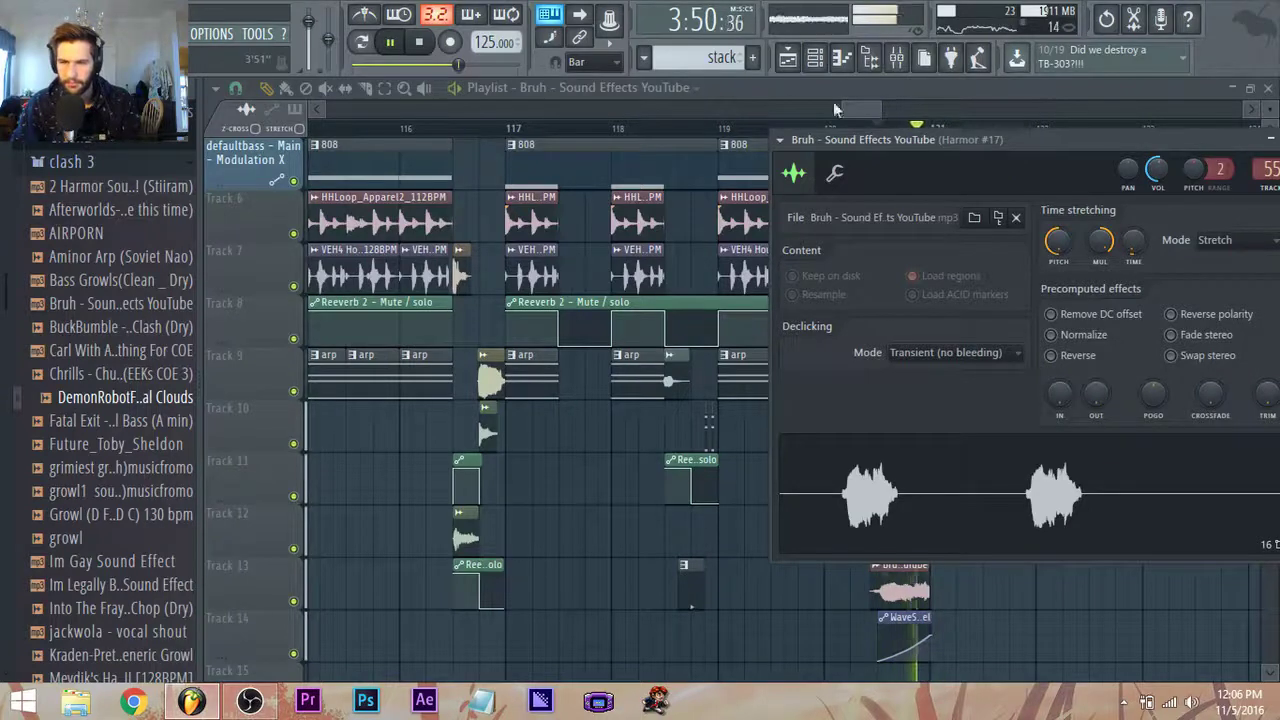
drag(865, 109, 878, 110)
scroll(840, 400, down, 3)
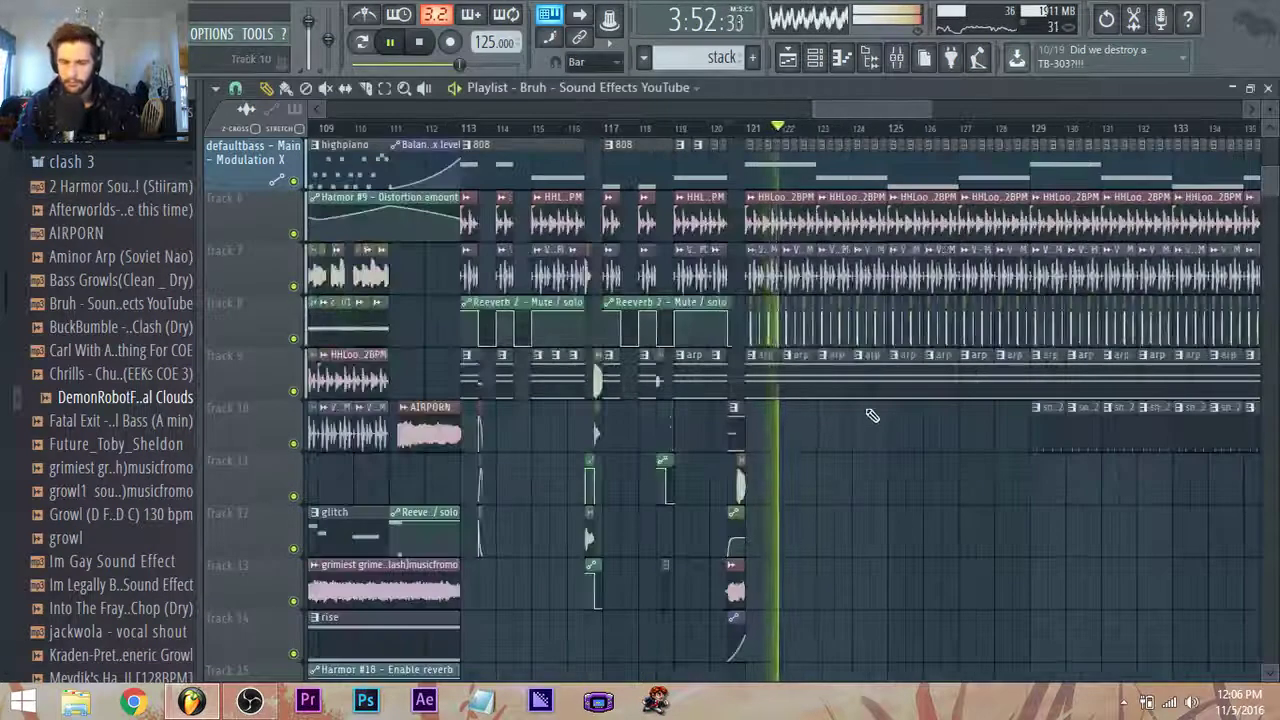
scroll(874, 412, up, 1)
scroll(972, 510, up, 3)
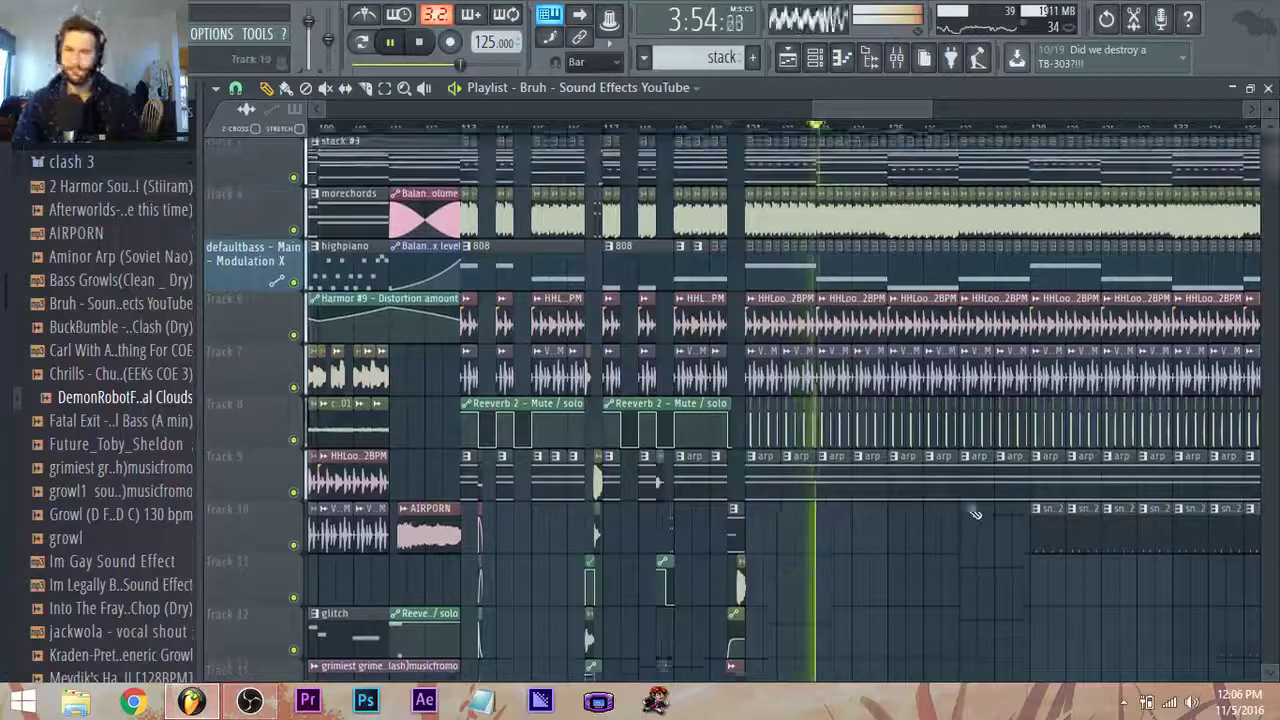
scroll(961, 491, down, 2)
scroll(960, 491, down, 3)
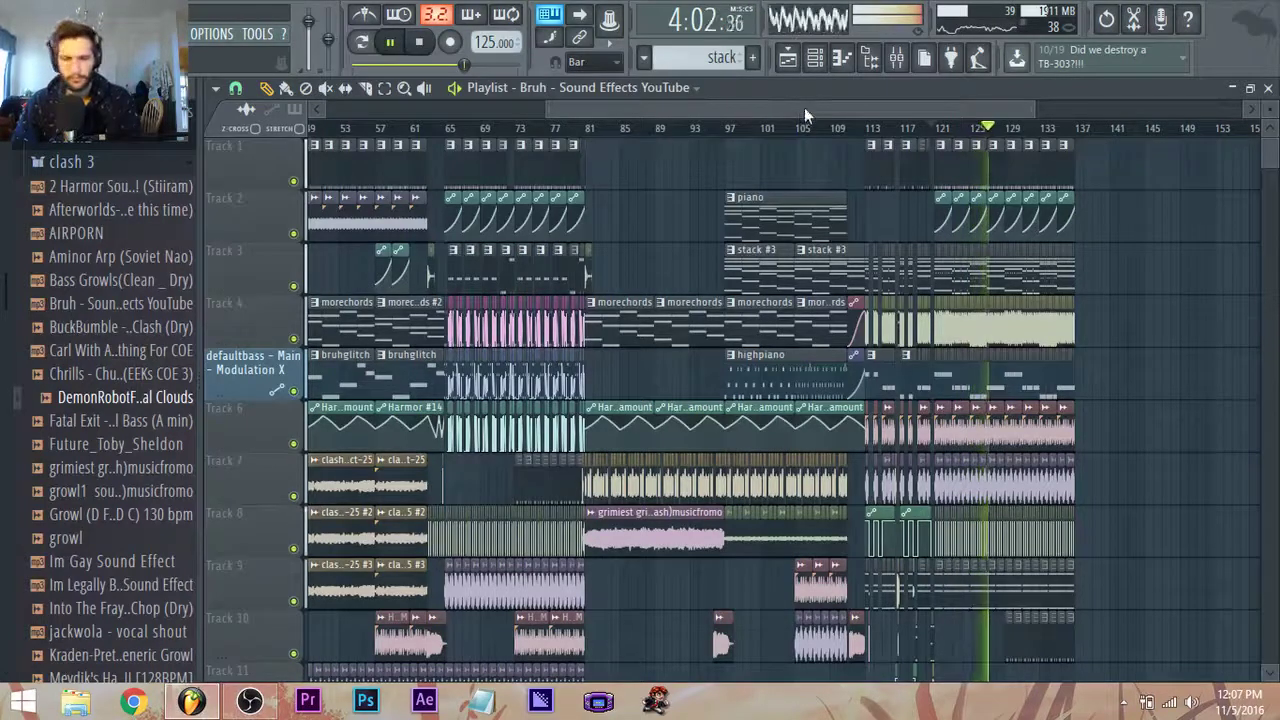
Try the highpiano pattern on track 11 from bar 129, and remove it after listening.
drag(804, 113, 843, 128)
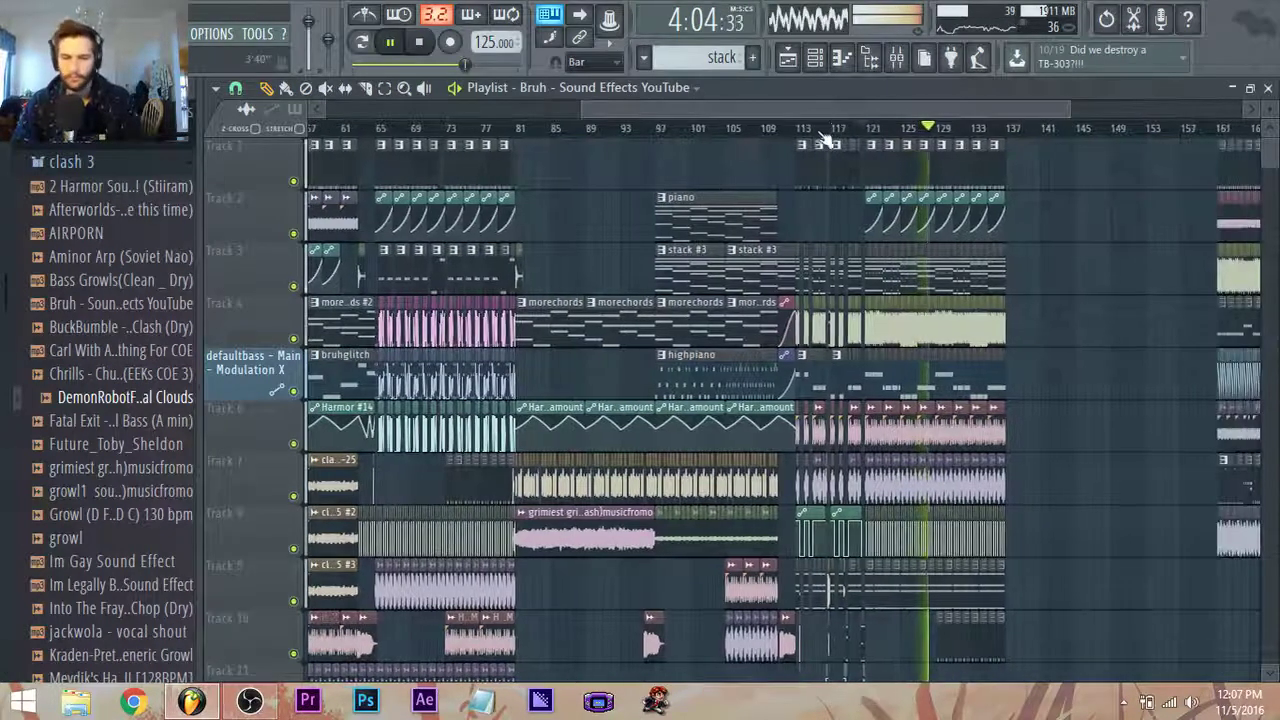
click(682, 356)
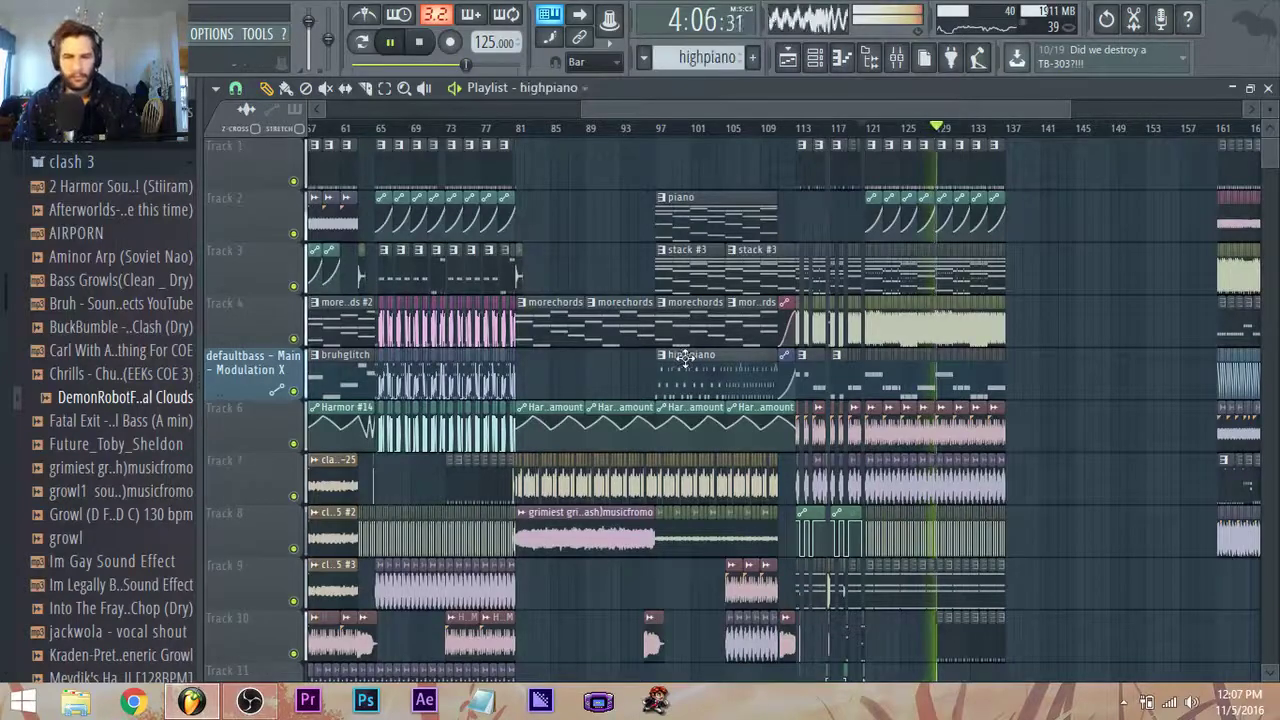
scroll(820, 410, down, 4)
scroll(940, 452, up, 4)
drag(933, 469, 903, 474)
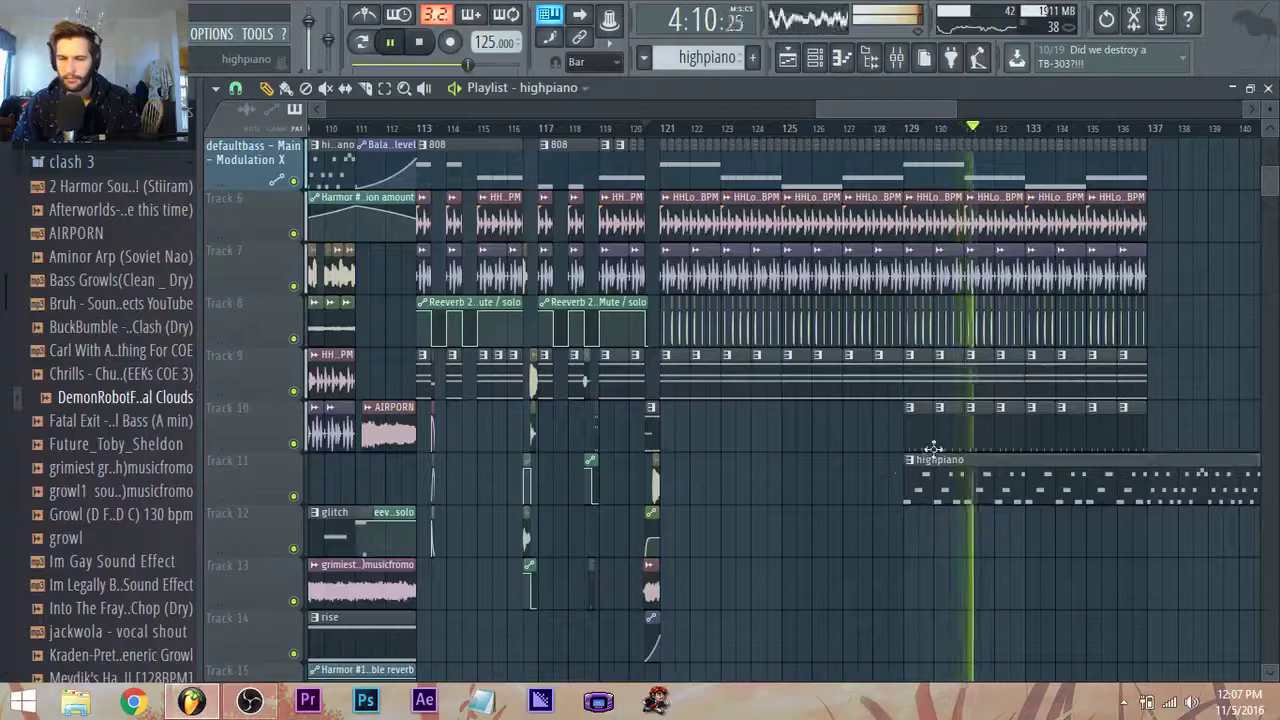
scroll(936, 546, down, 5)
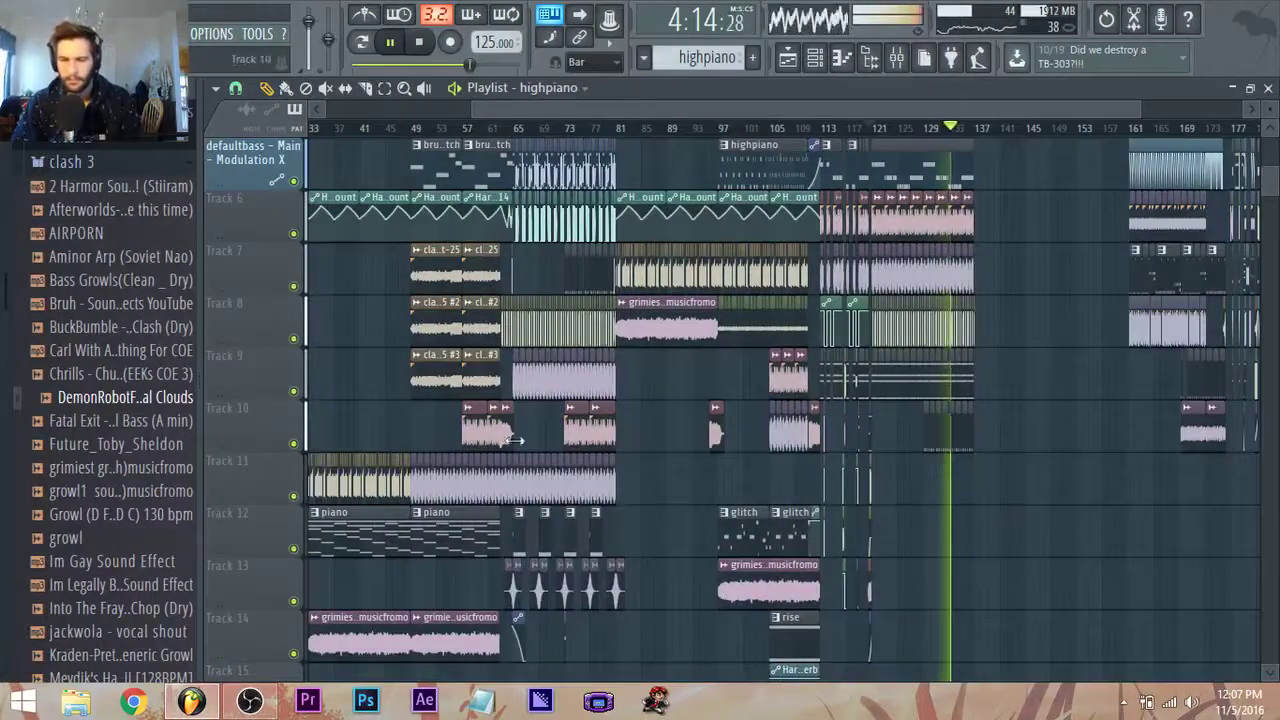
Copy the earlier Untitled project Sample - 2016-Oct-02 song jump clip onto track 11 at bar 129.
key(space)
scroll(510, 452, up, 8)
scroll(708, 436, up, 4)
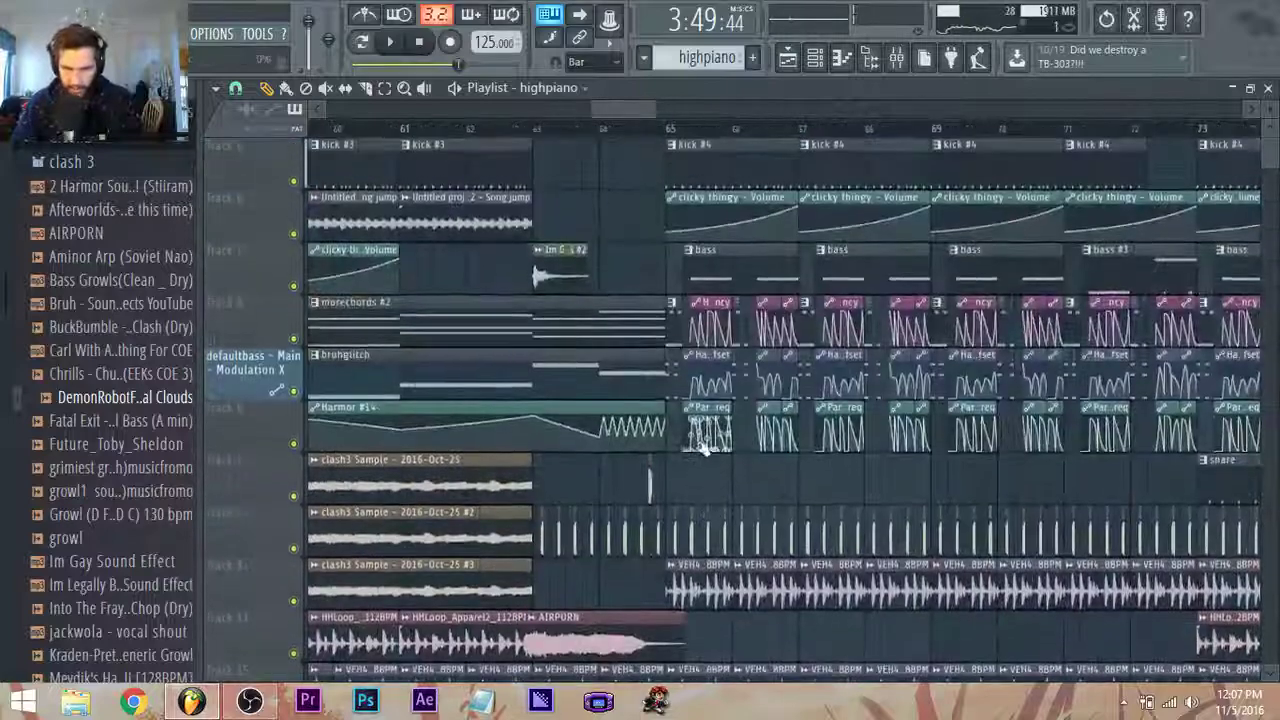
scroll(565, 283, down, 3)
scroll(525, 235, down, 3)
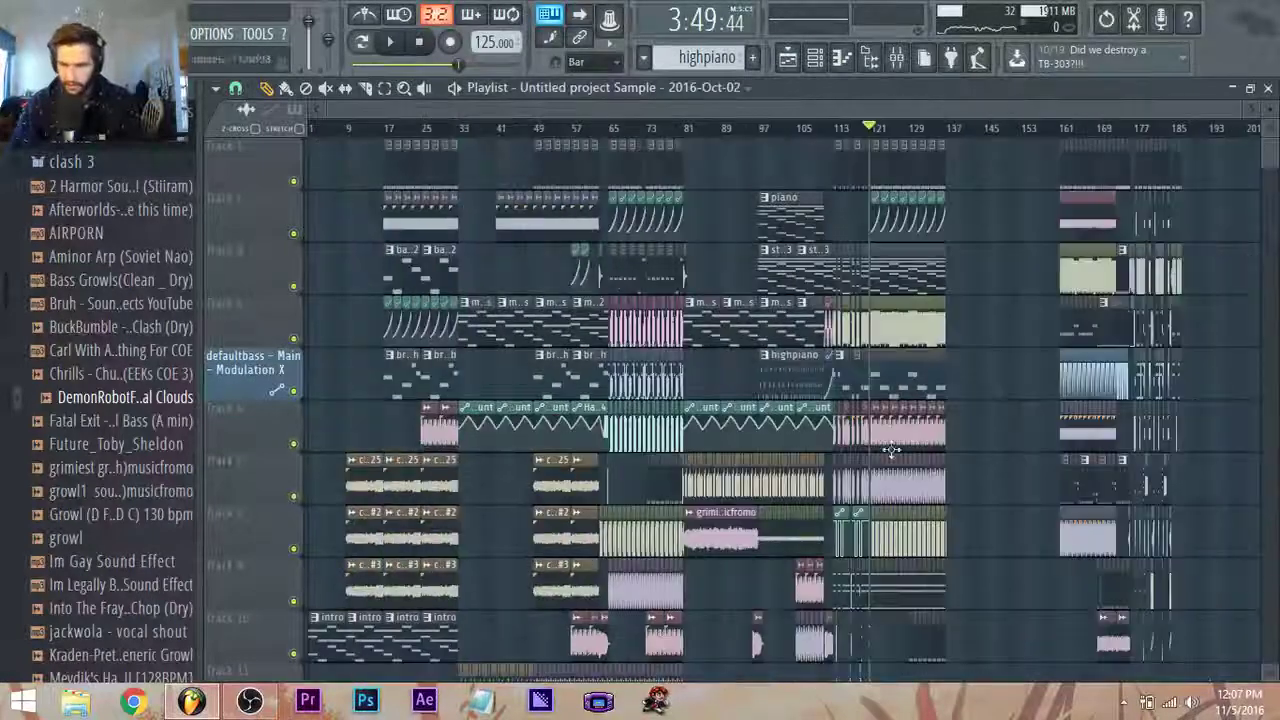
scroll(1006, 566, up, 5)
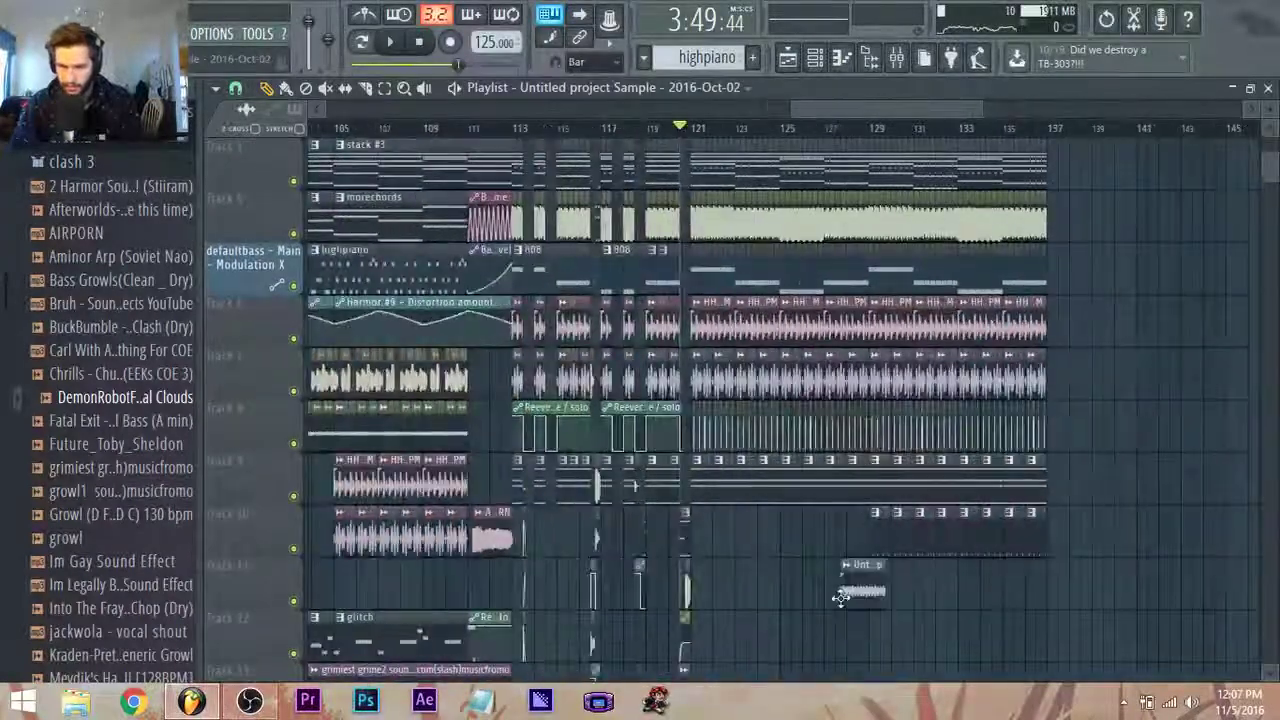
scroll(925, 603, up, 3)
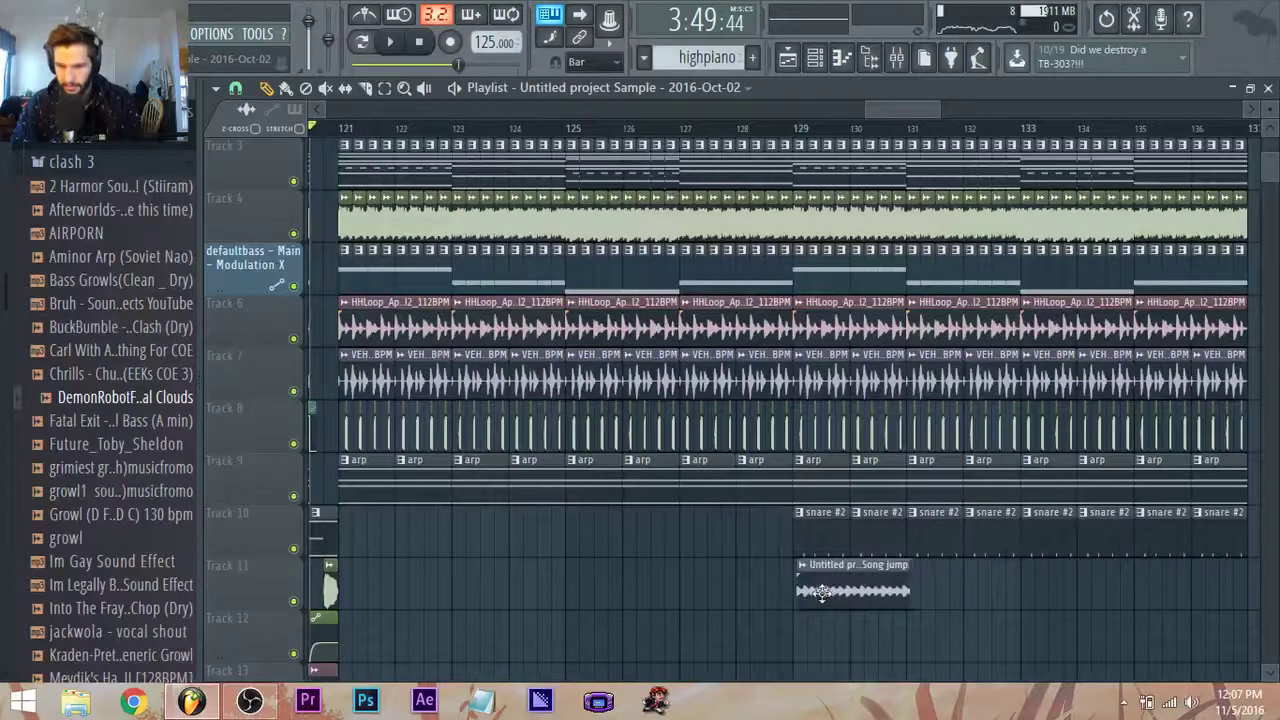
Repeat the song jump clip back to back on track 11 from bar 131 up to bar 137 during playback.
click(968, 595)
scroll(1076, 598, down, 1)
click(1036, 591)
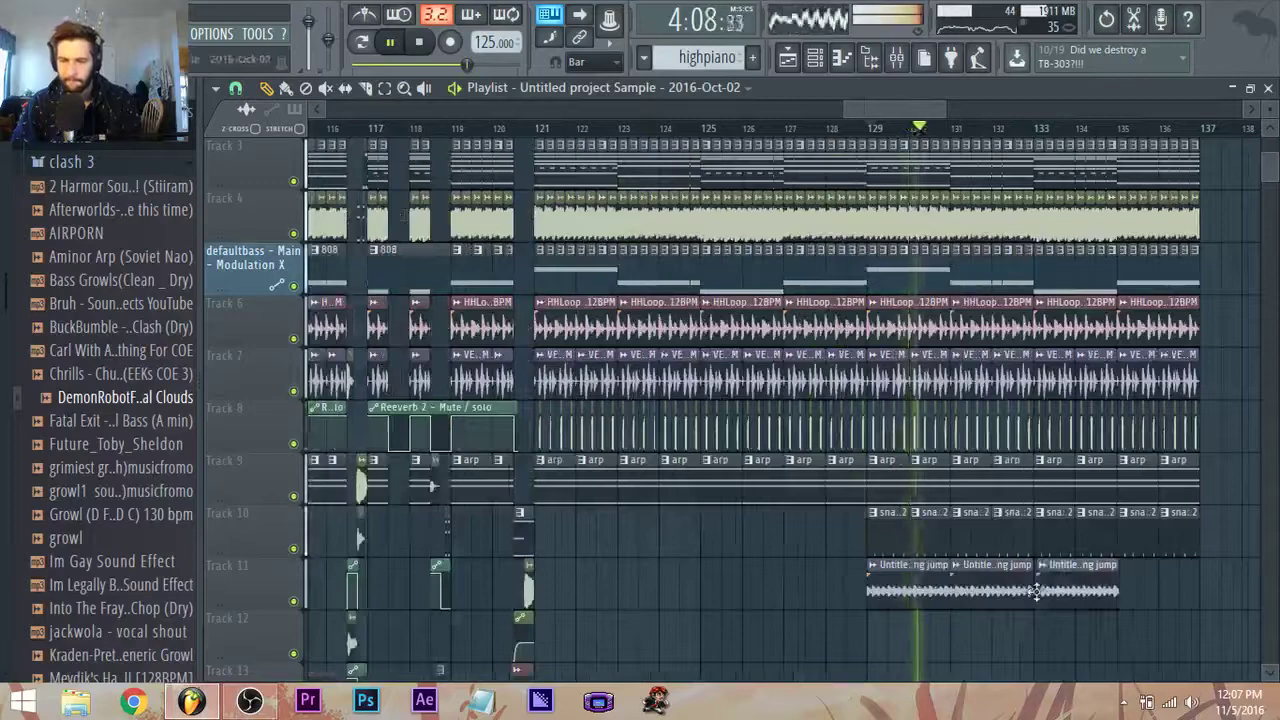
click(1122, 591)
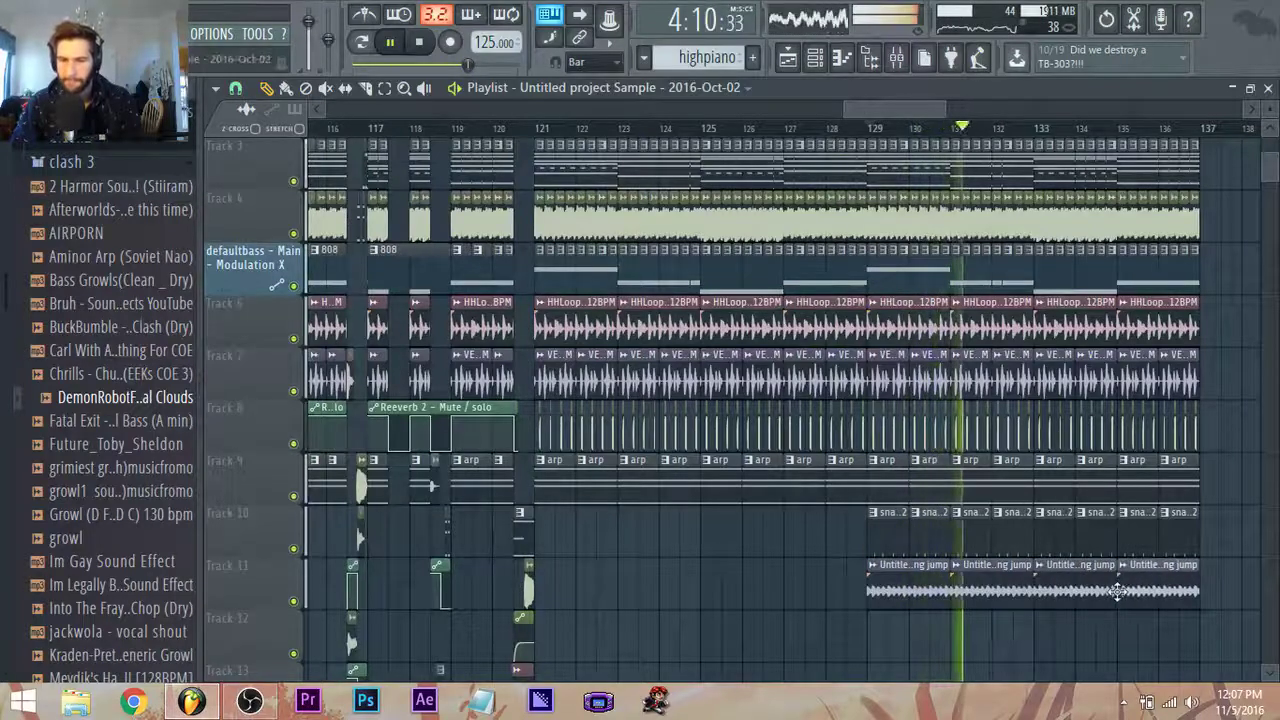
Look through the earlier sections for another layer and try the glitch pattern on track 12 from bar 129.
scroll(1117, 591, down, 5)
scroll(540, 490, down, 2)
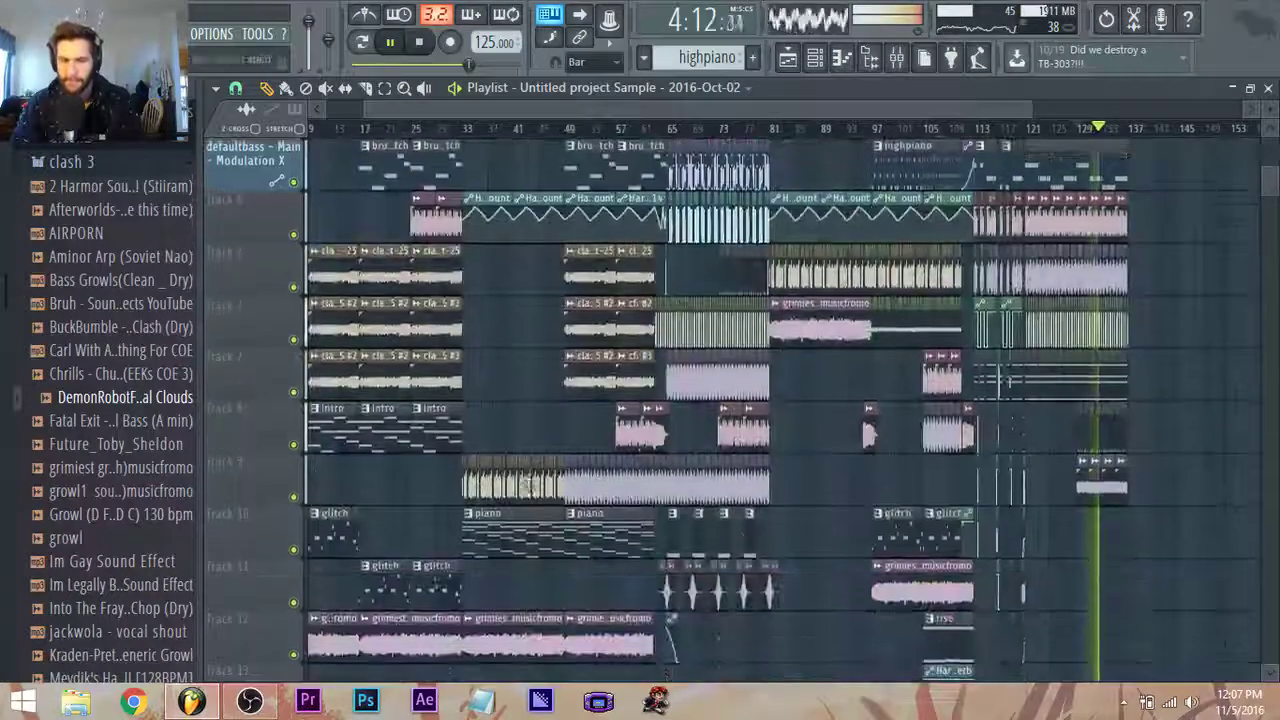
scroll(578, 387, up, 4)
click(586, 371)
scroll(1005, 426, down, 3)
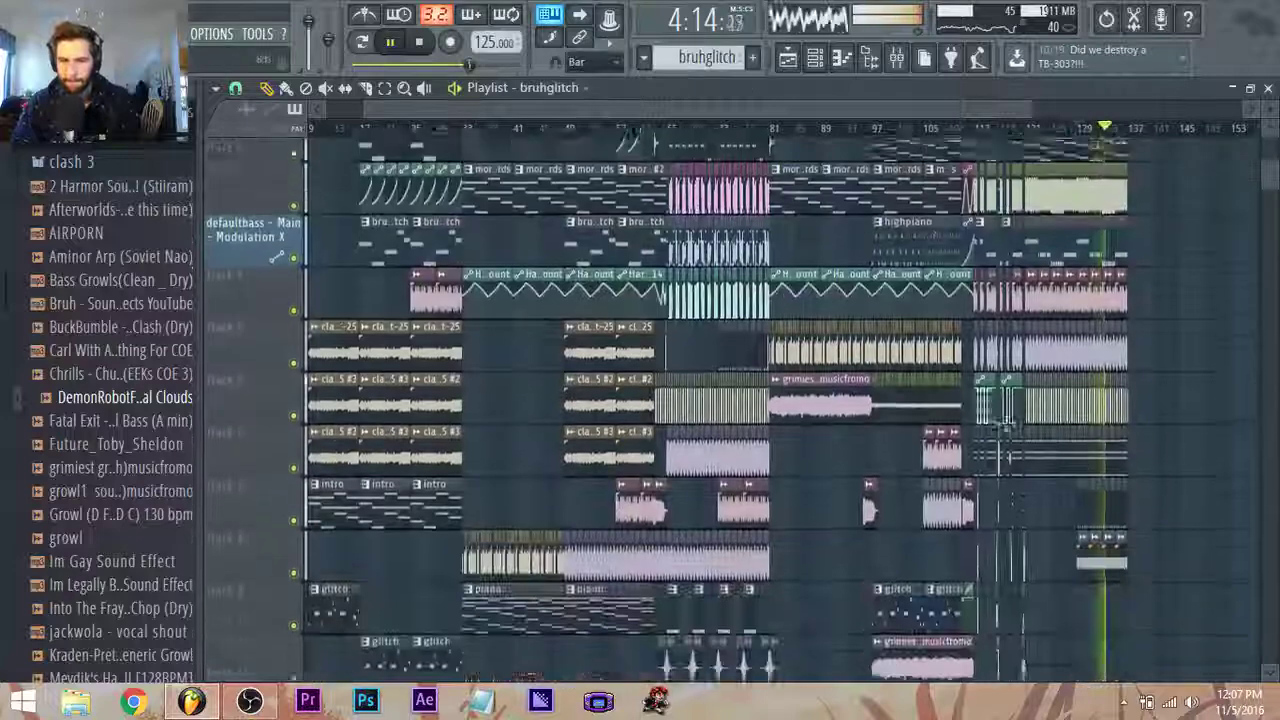
scroll(1172, 553, up, 2)
scroll(1105, 568, down, 2)
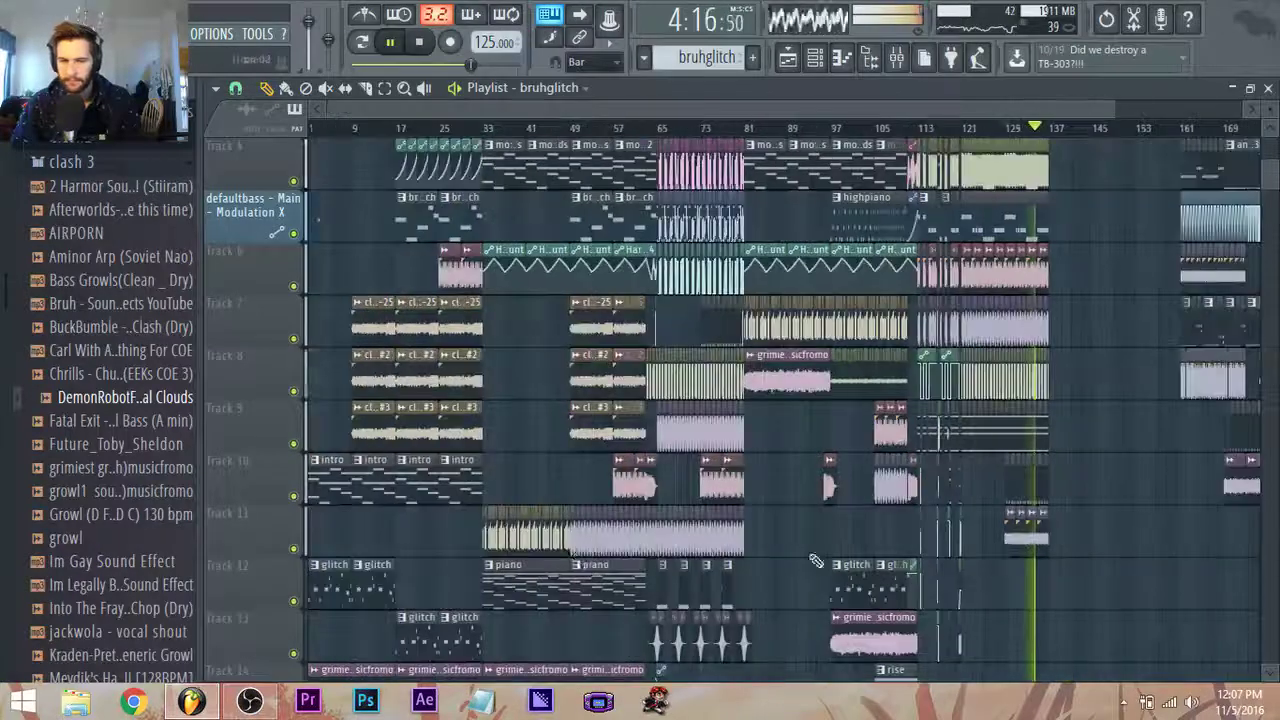
scroll(1079, 637, up, 4)
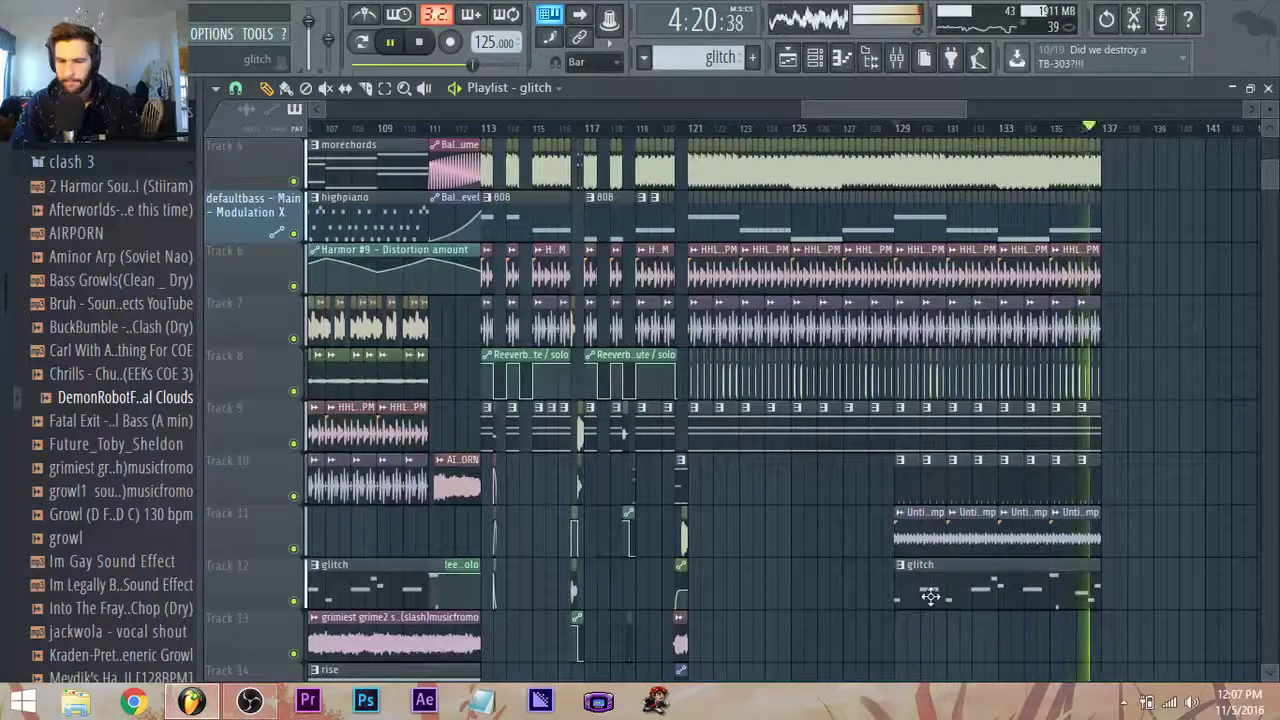
scroll(957, 428, up, 2)
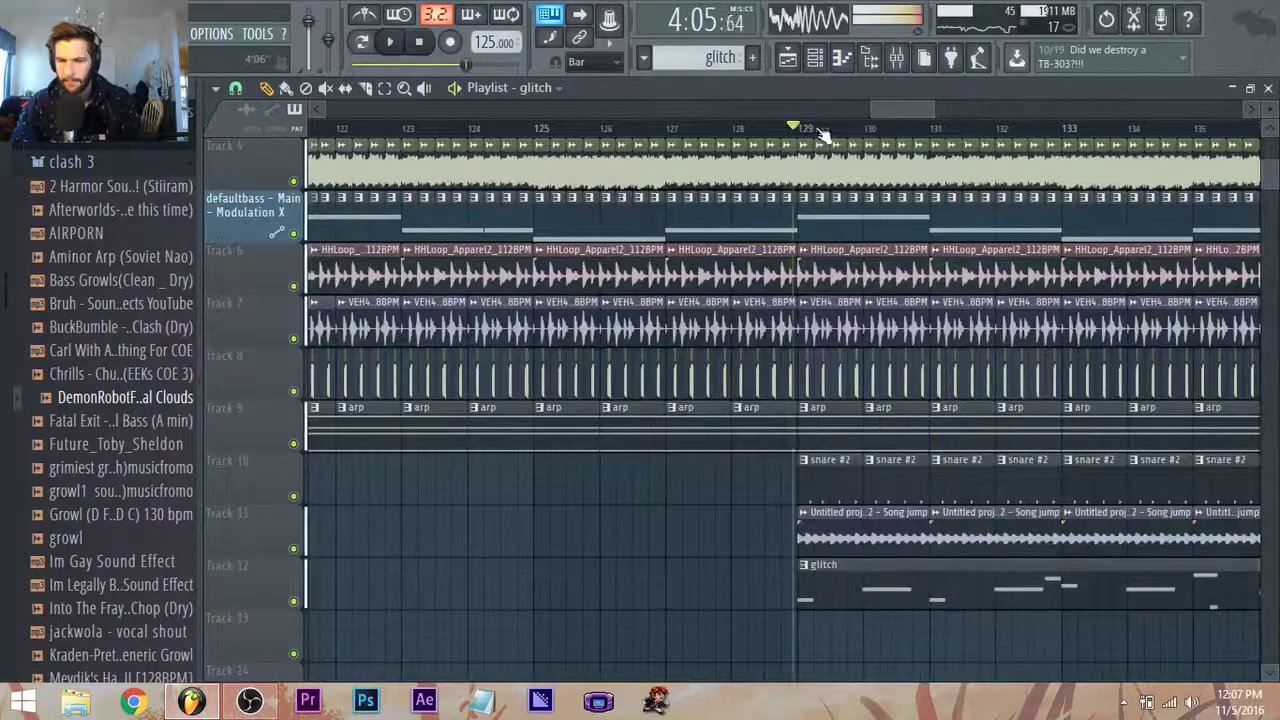
Audition the glitch layer from bar 129 and remove it from track 12.
key(space)
drag(898, 108, 930, 111)
scroll(1060, 573, down, 2)
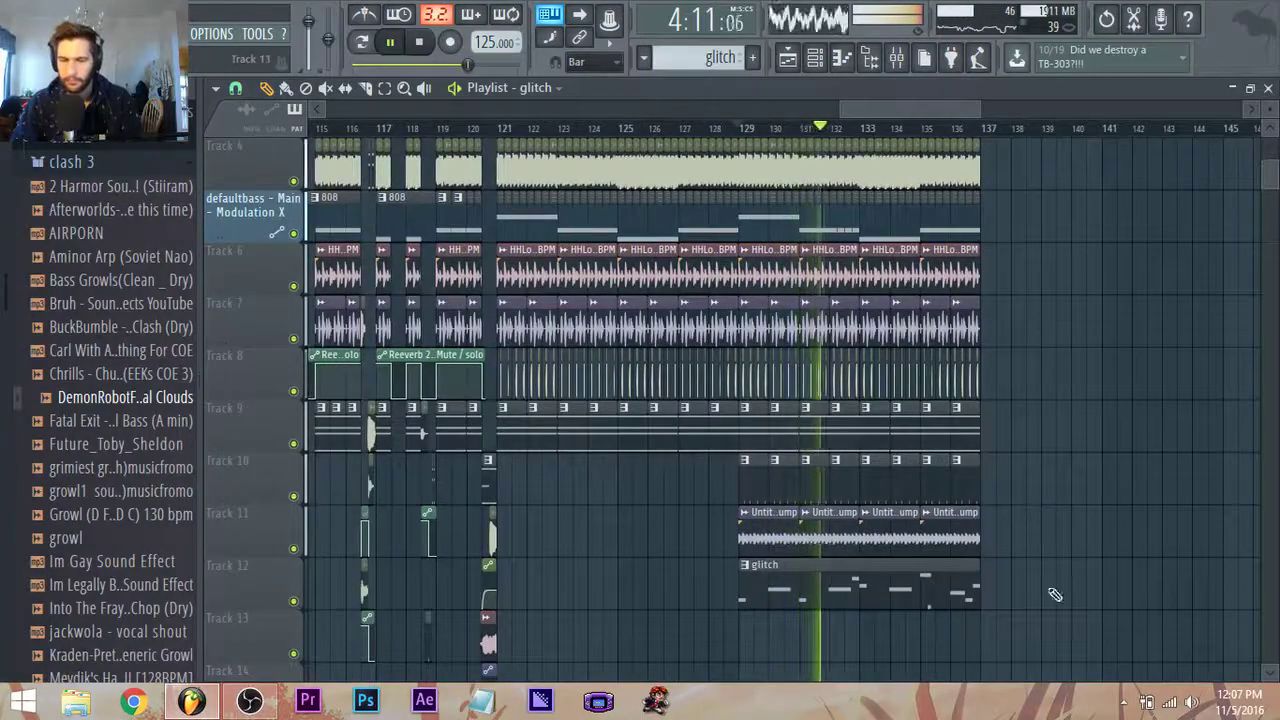
scroll(886, 604, down, 2)
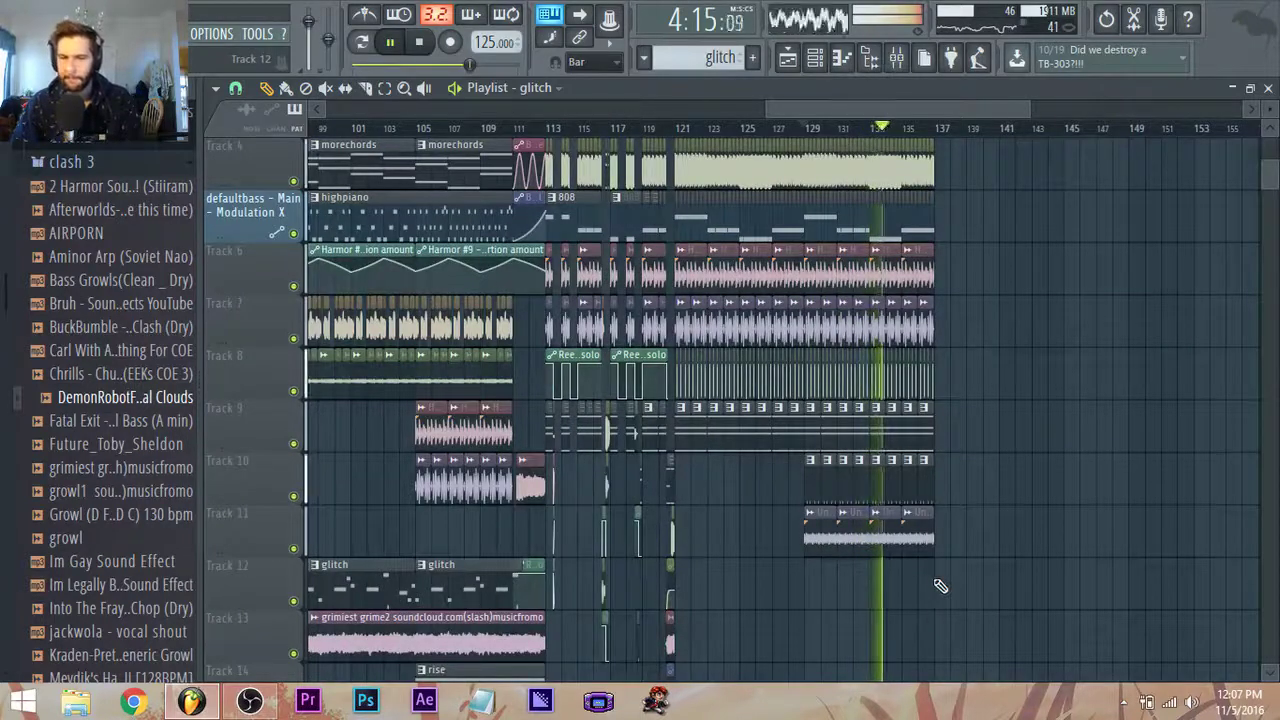
scroll(940, 585, down, 2)
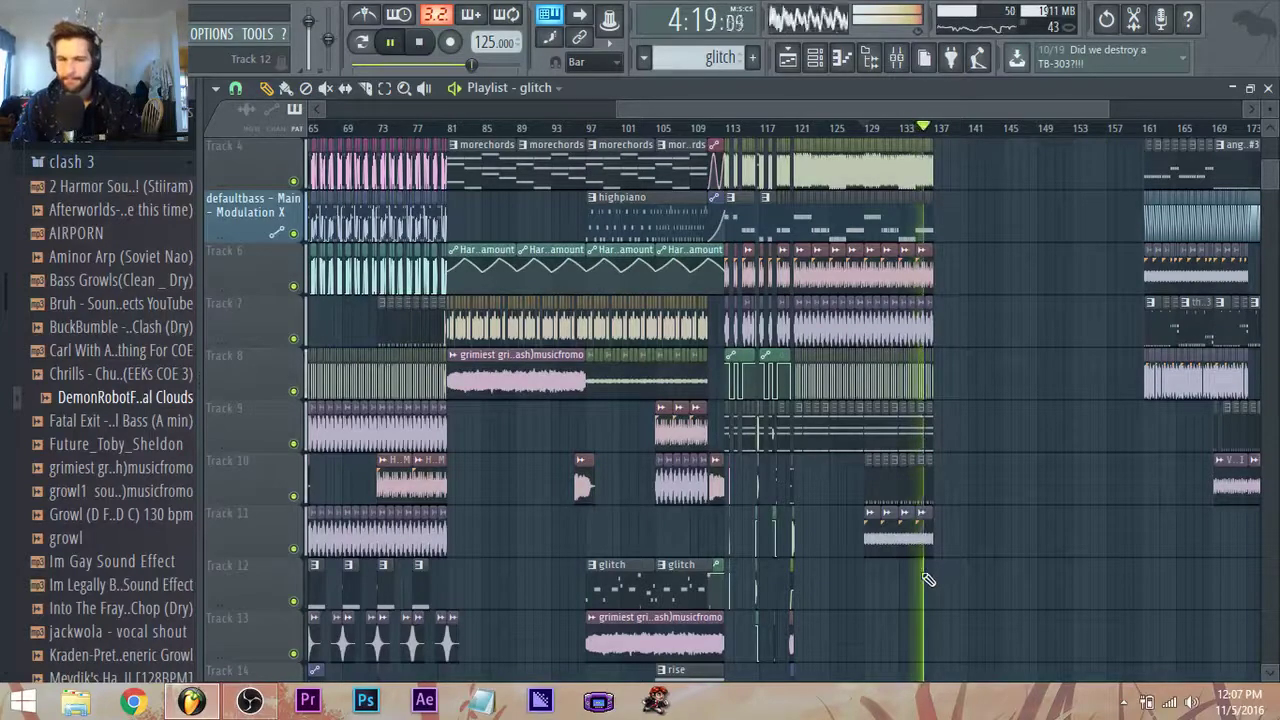
Look through the arrangement for another layer and audition the DemonRobotF..al Clouds sample from the browser.
key(space)
scroll(693, 559, up, 2)
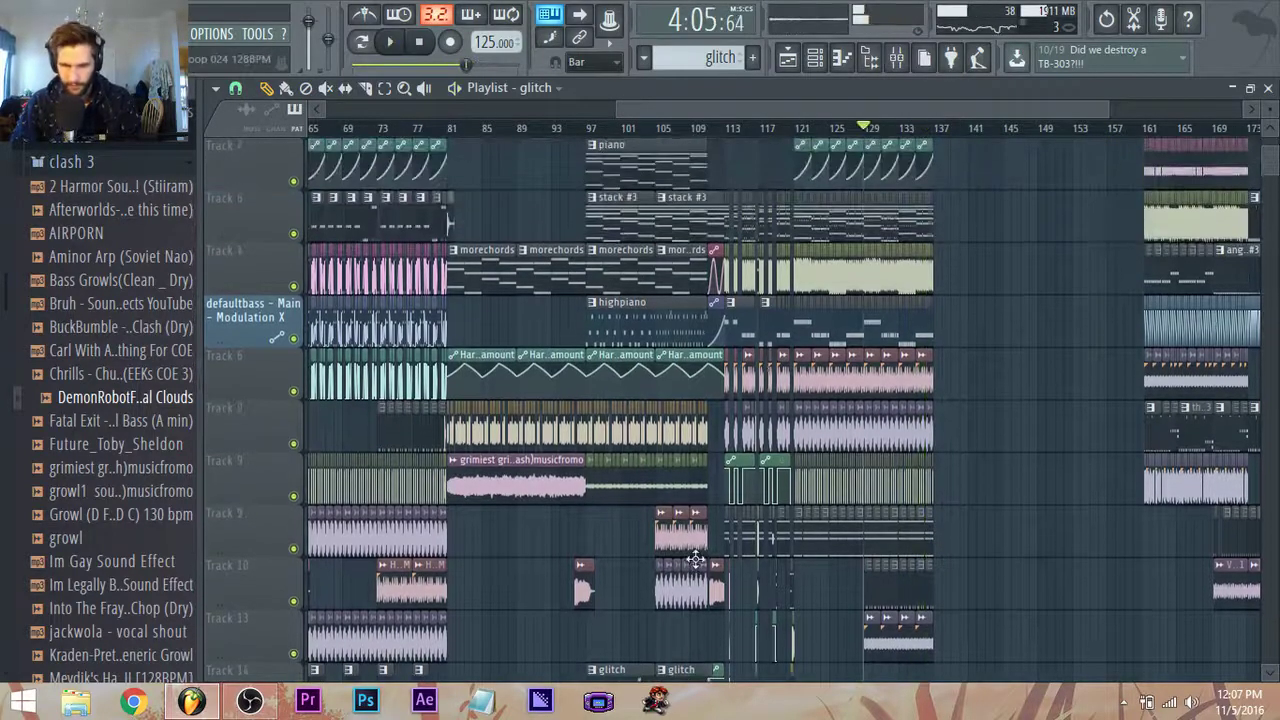
ctrl+scroll(688, 547, up, 3)
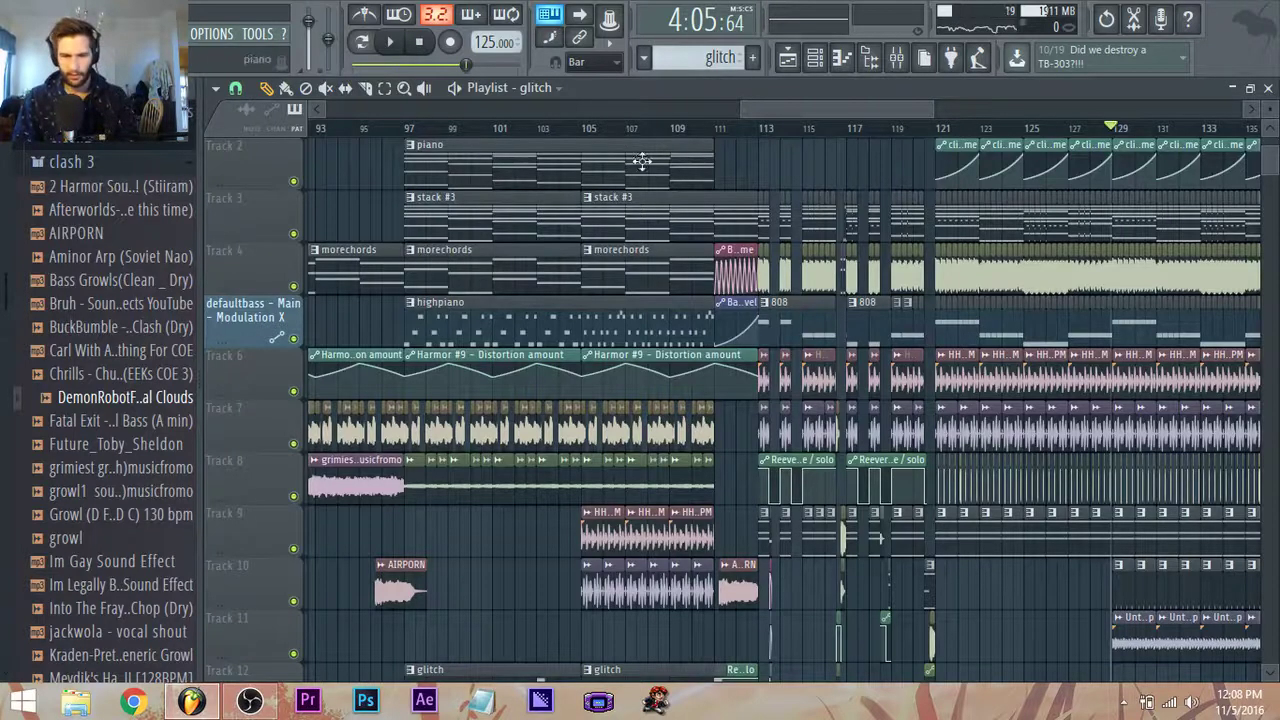
ctrl+scroll(642, 161, down, 2)
scroll(636, 164, down, 3)
scroll(680, 527, down, 2)
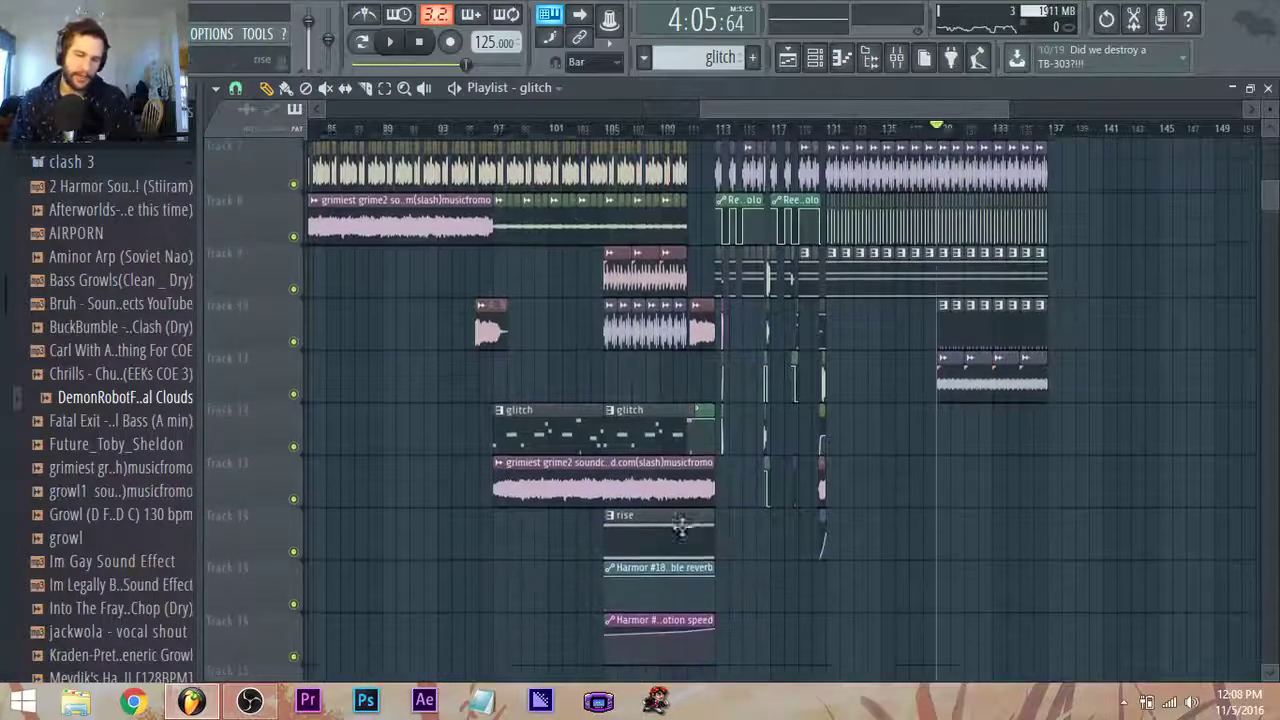
click(125, 400)
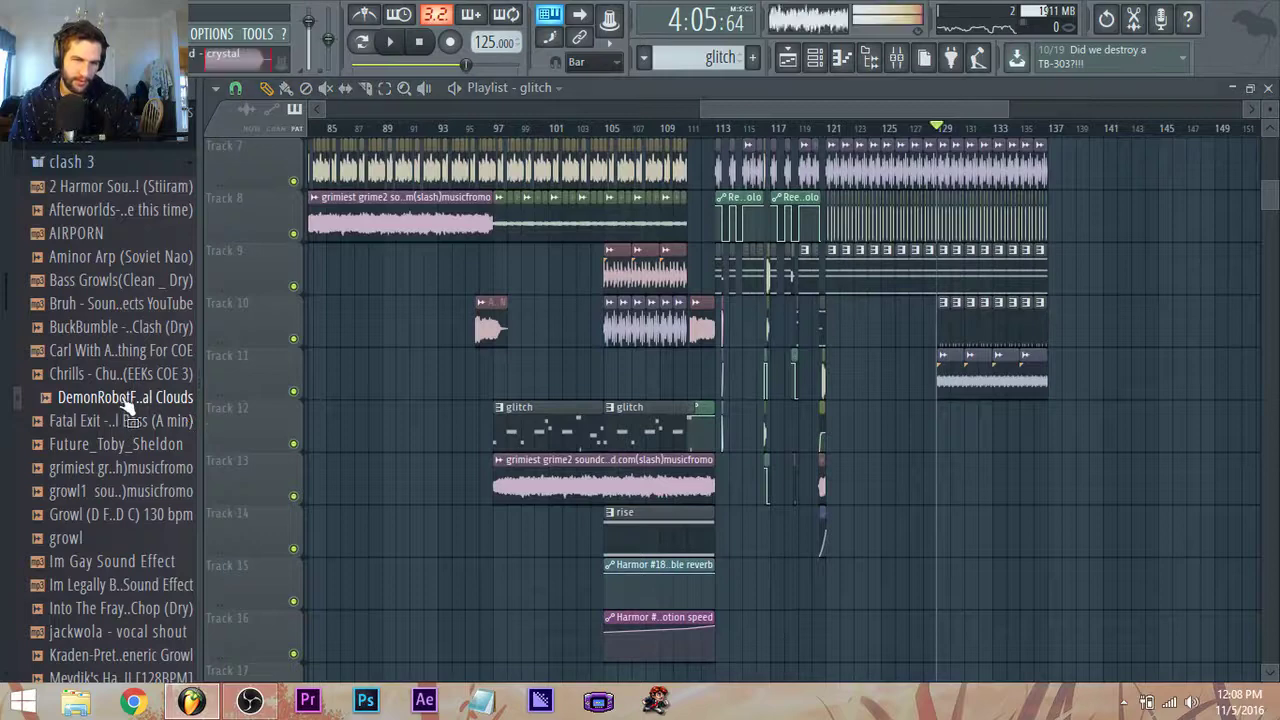
click(421, 44)
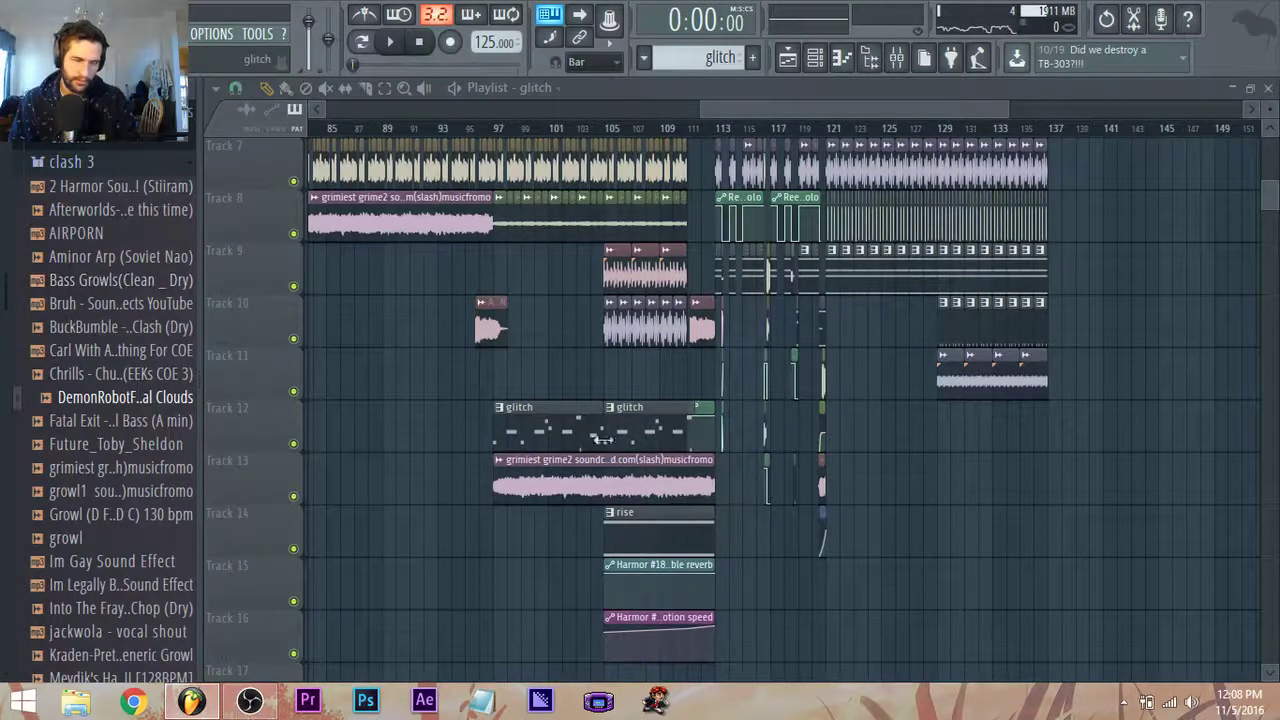
Open the rise pattern from track 14 in the piano roll, audition its notes and return to the playlist.
scroll(652, 455, down, 1)
double_click(659, 503)
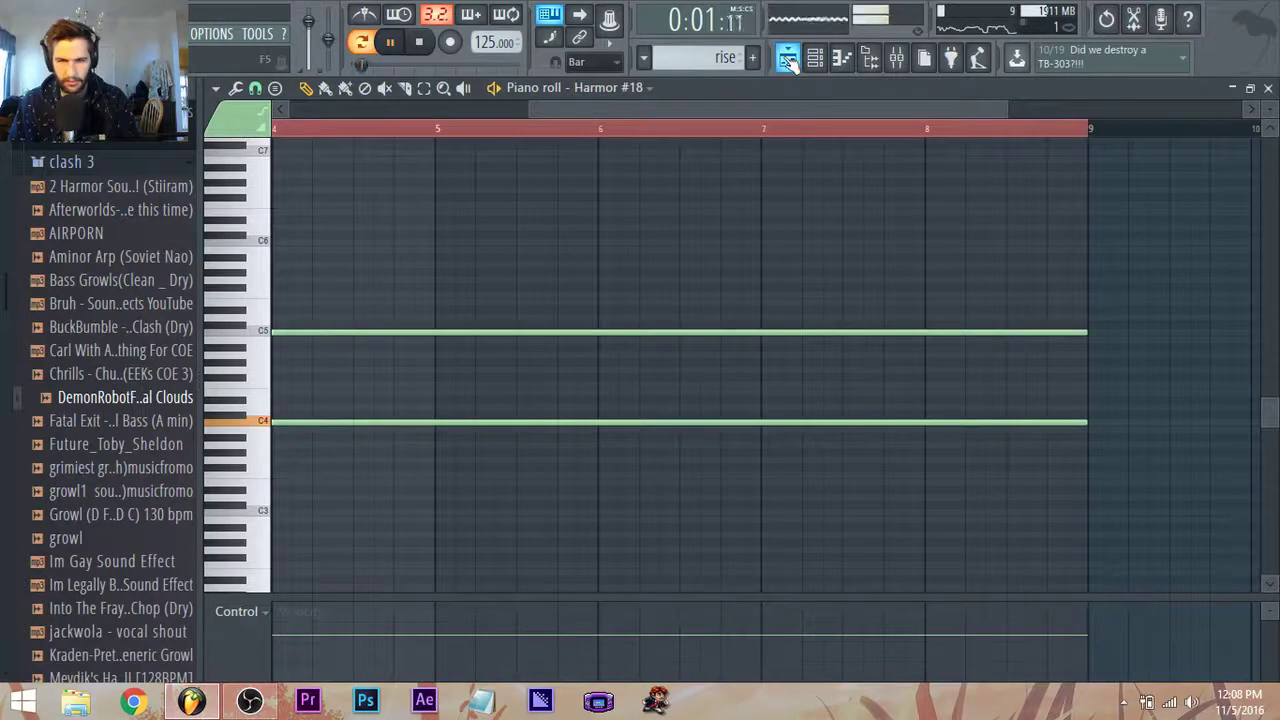
drag(644, 109, 404, 110)
scroll(478, 265, down, 3)
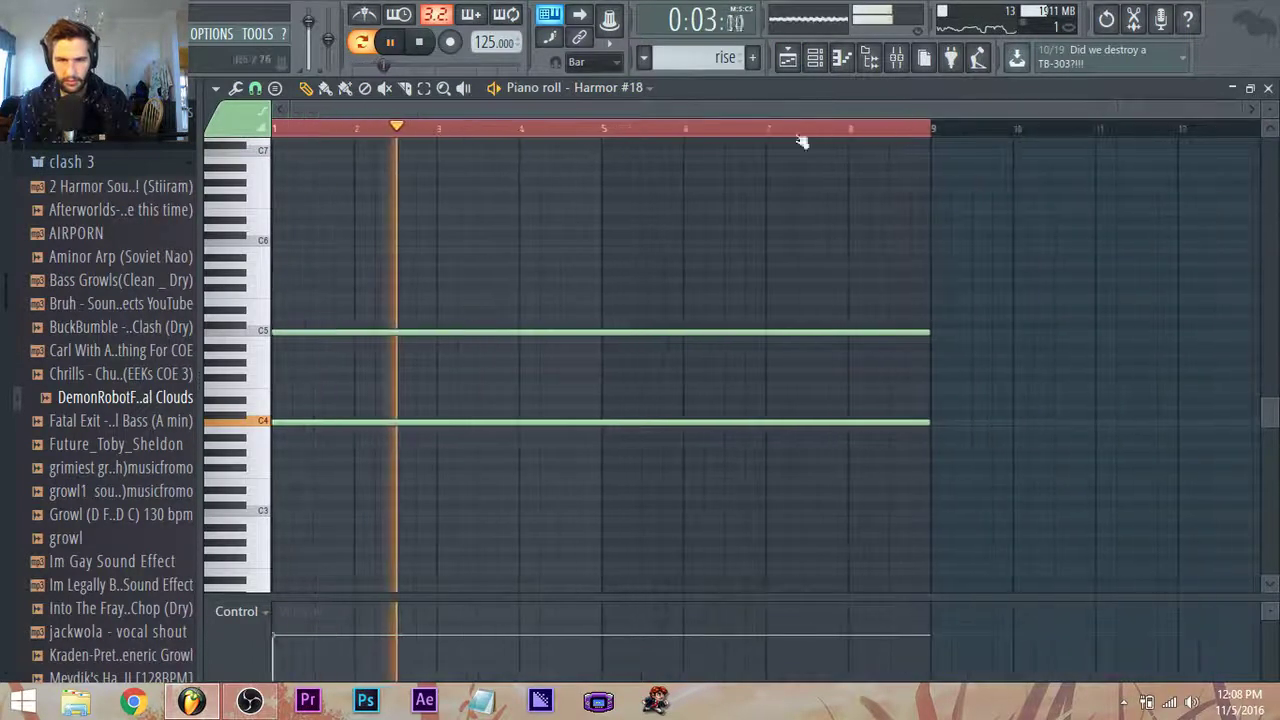
click(816, 66)
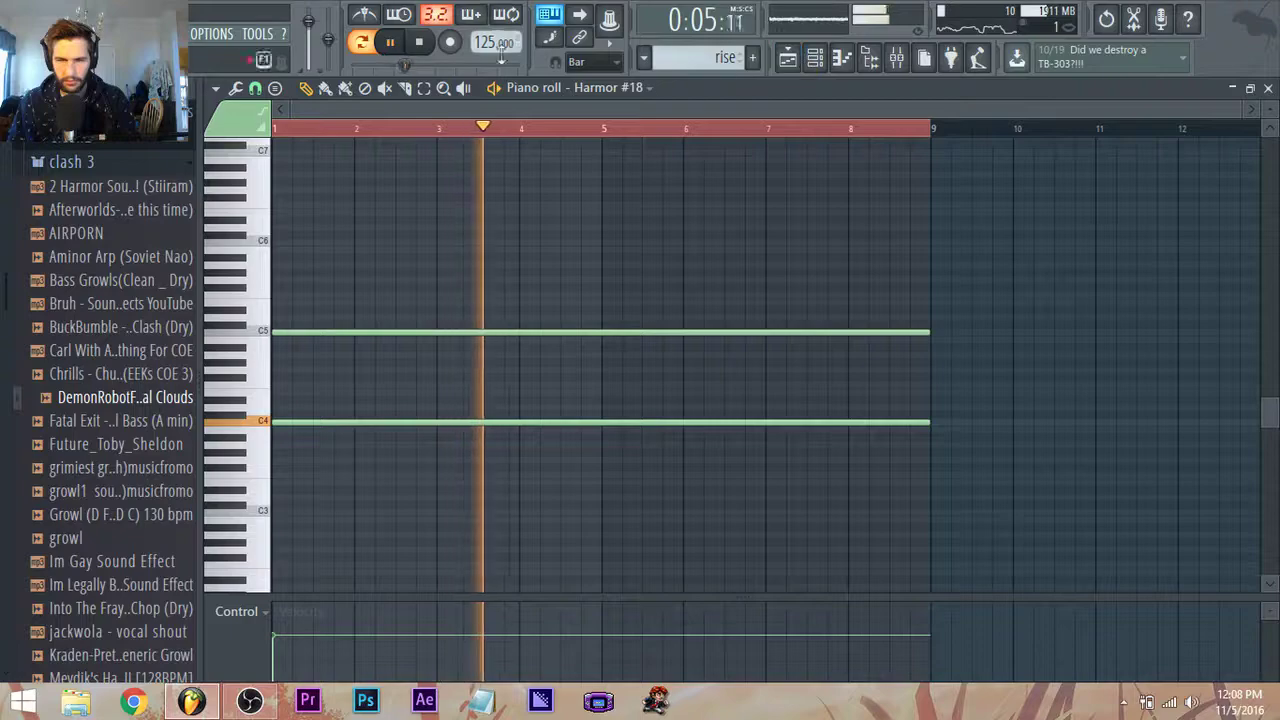
click(420, 42)
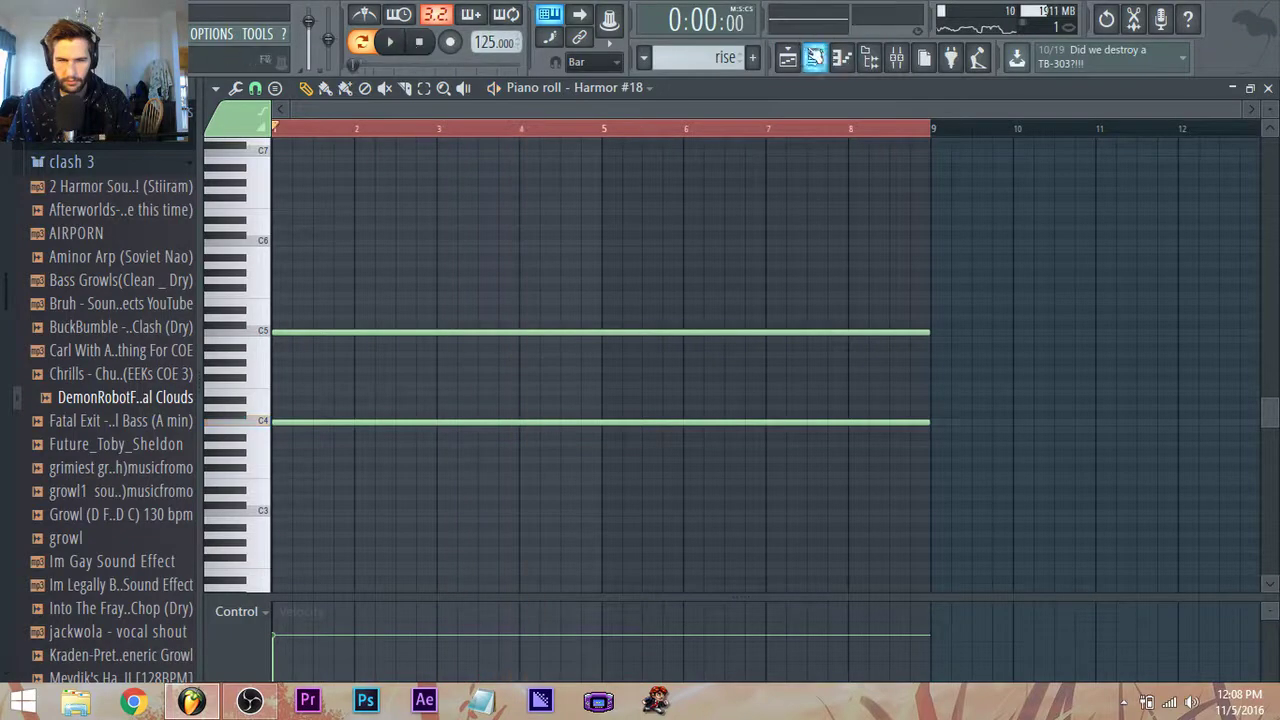
click(797, 64)
Play the song from bar 105 to review the build-up and the drop from bar 113.
scroll(632, 347, up, 4)
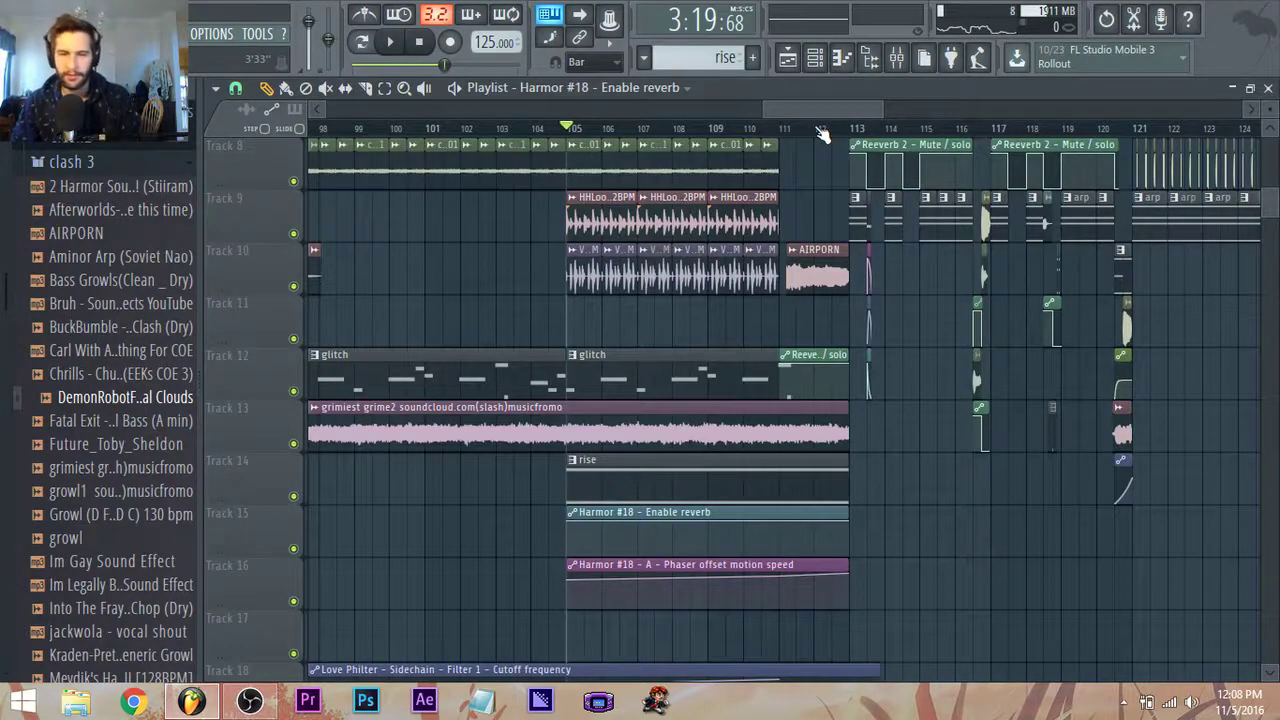
key(space)
scroll(937, 591, up, 1)
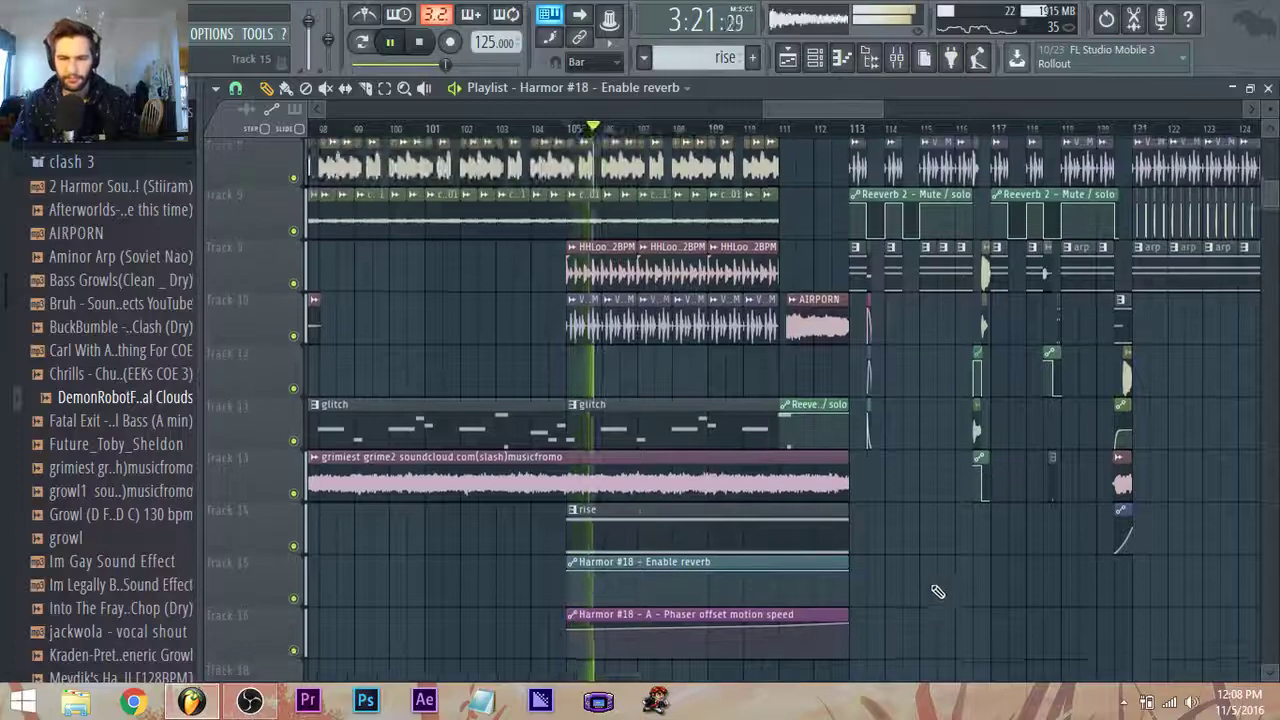
scroll(938, 592, down, 3)
scroll(1090, 560, down, 2)
scroll(1135, 549, up, 2)
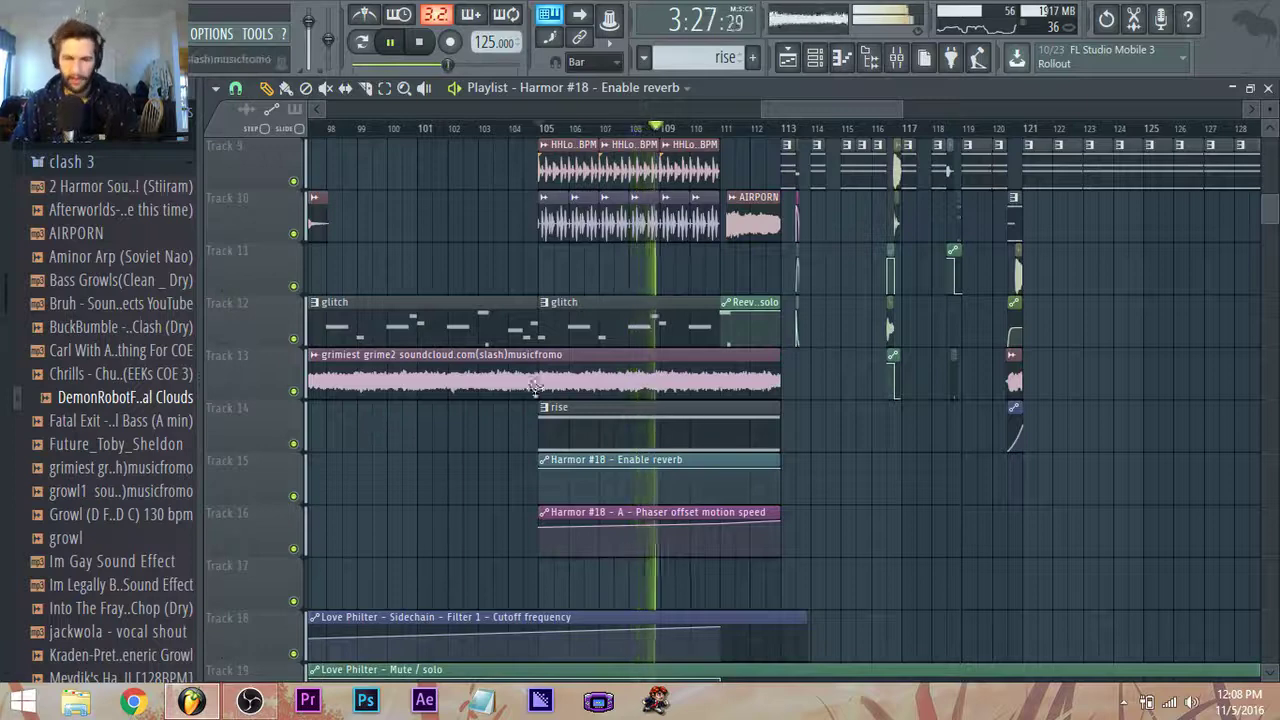
scroll(889, 496, down, 2)
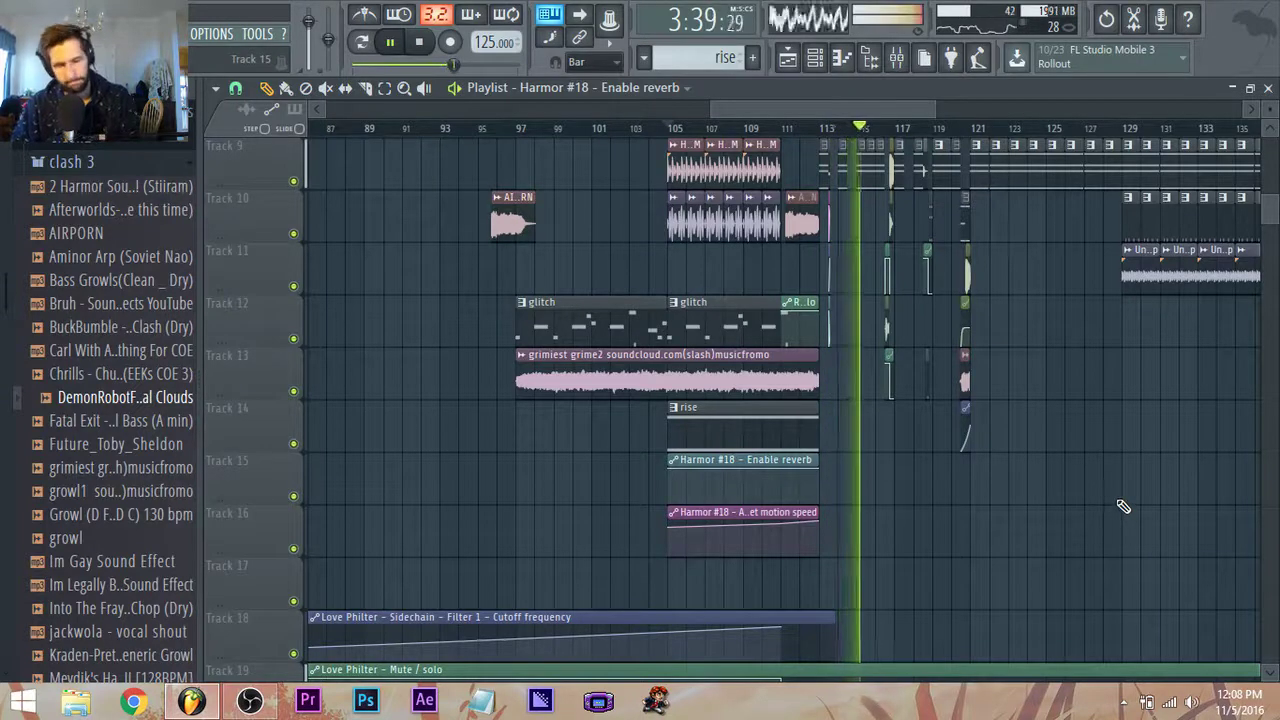
scroll(1112, 498, up, 2)
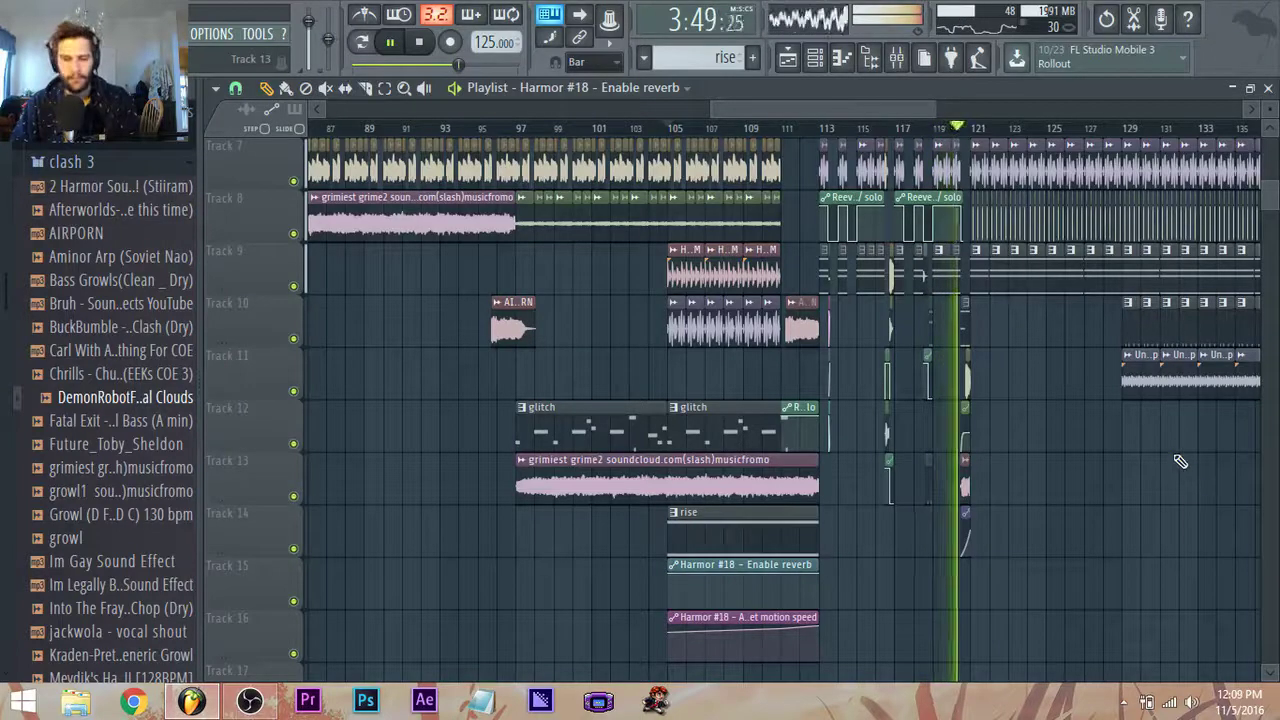
Turn playlist snapping off and nudge the jackwola - vocal shout clip on track 11 to finish just before bar 121.
scroll(1178, 463, up, 5)
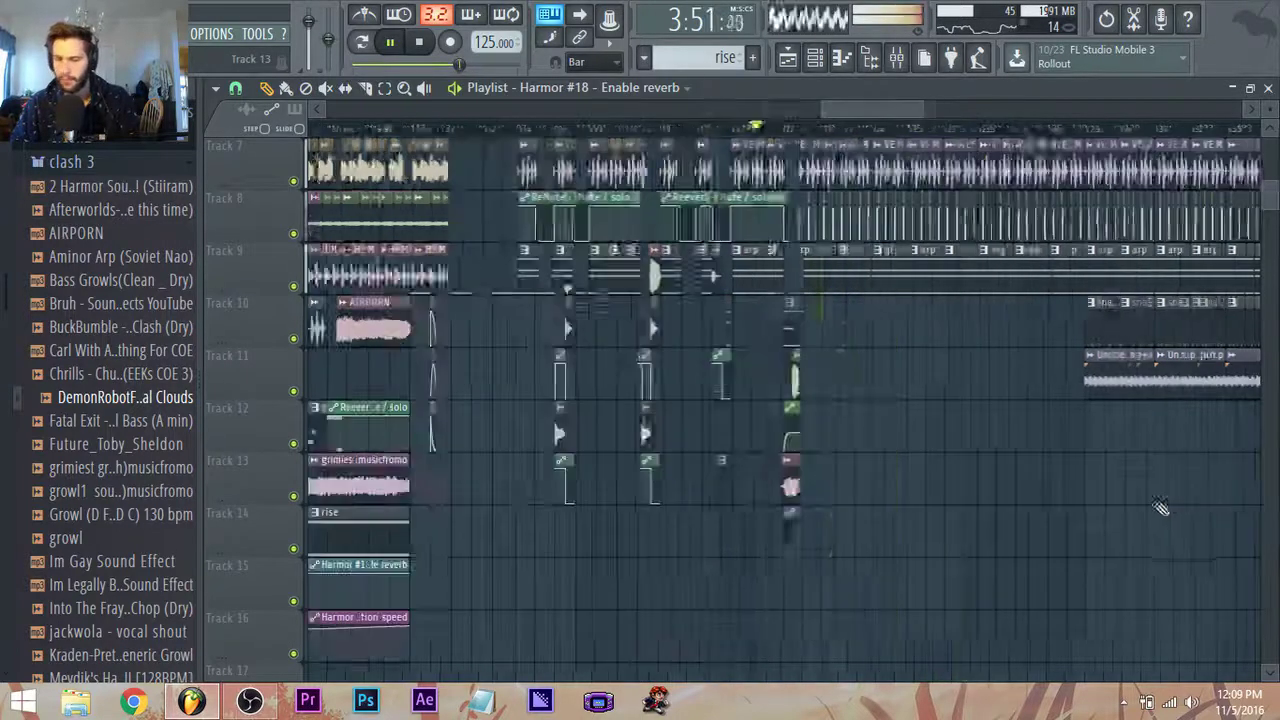
scroll(824, 535, up, 3)
drag(582, 373, 590, 373)
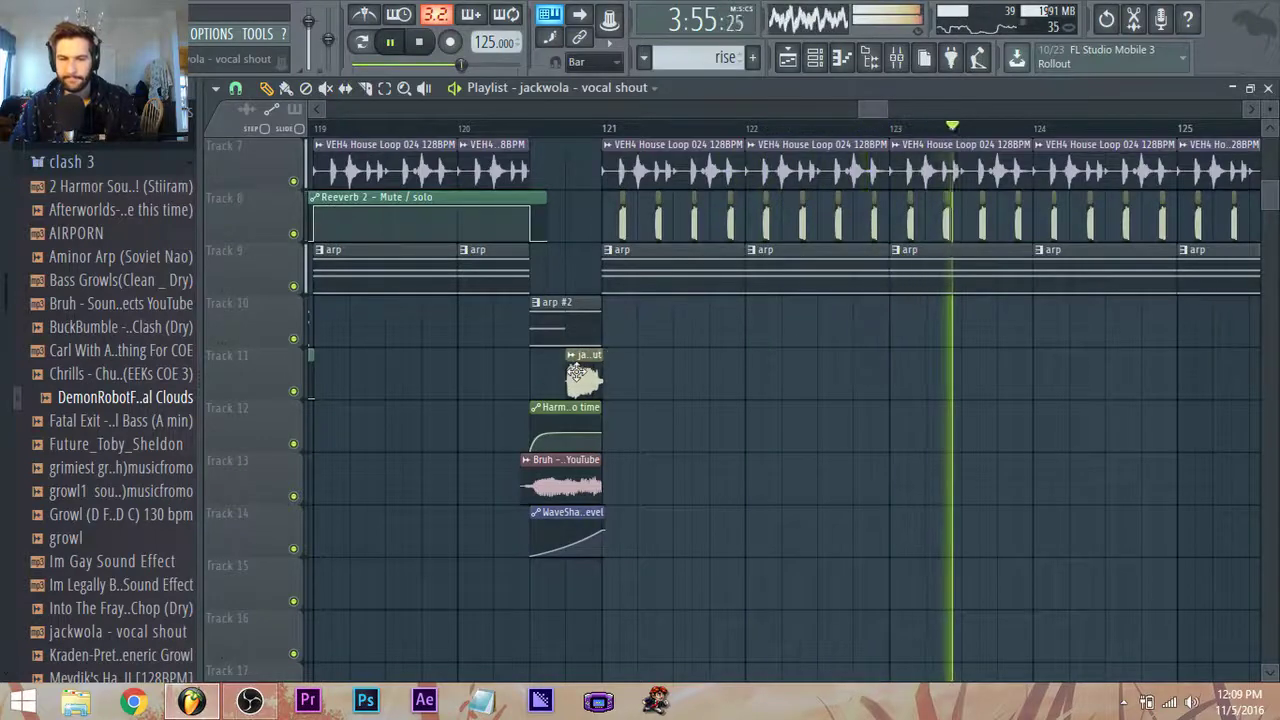
scroll(559, 390, up, 3)
click(236, 89)
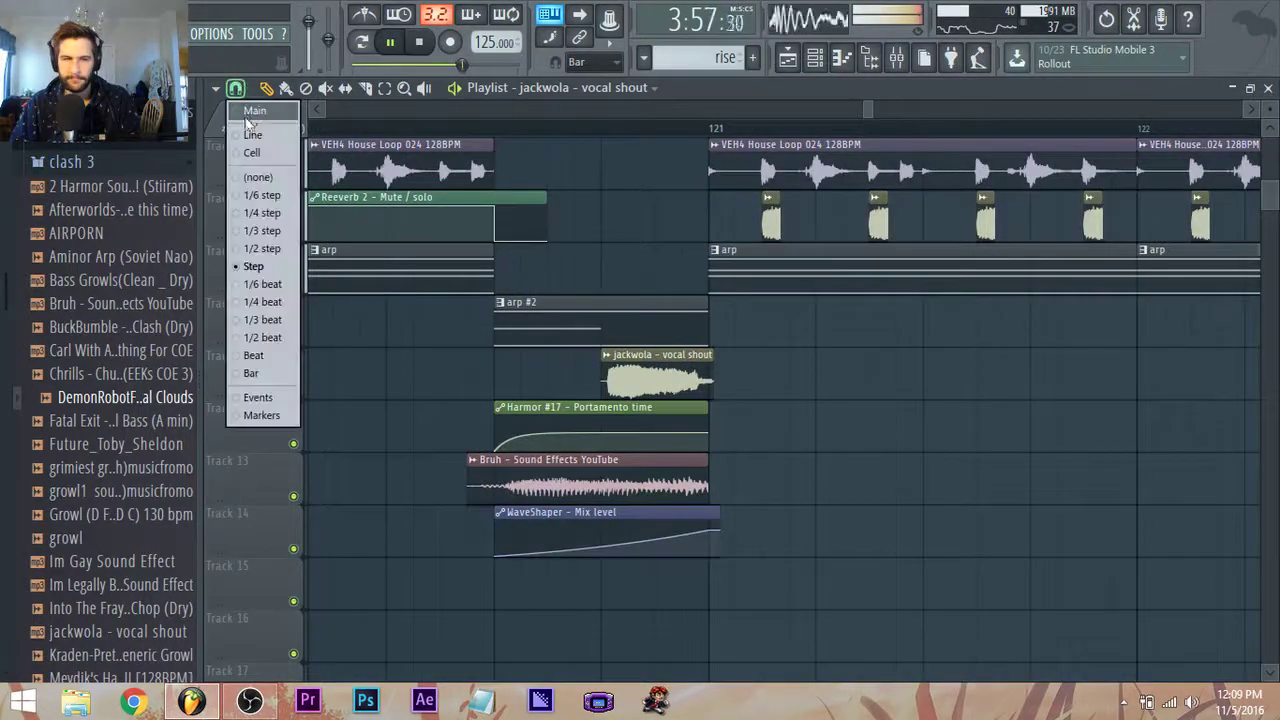
click(262, 177)
scroll(622, 377, up, 1)
drag(660, 377, 650, 378)
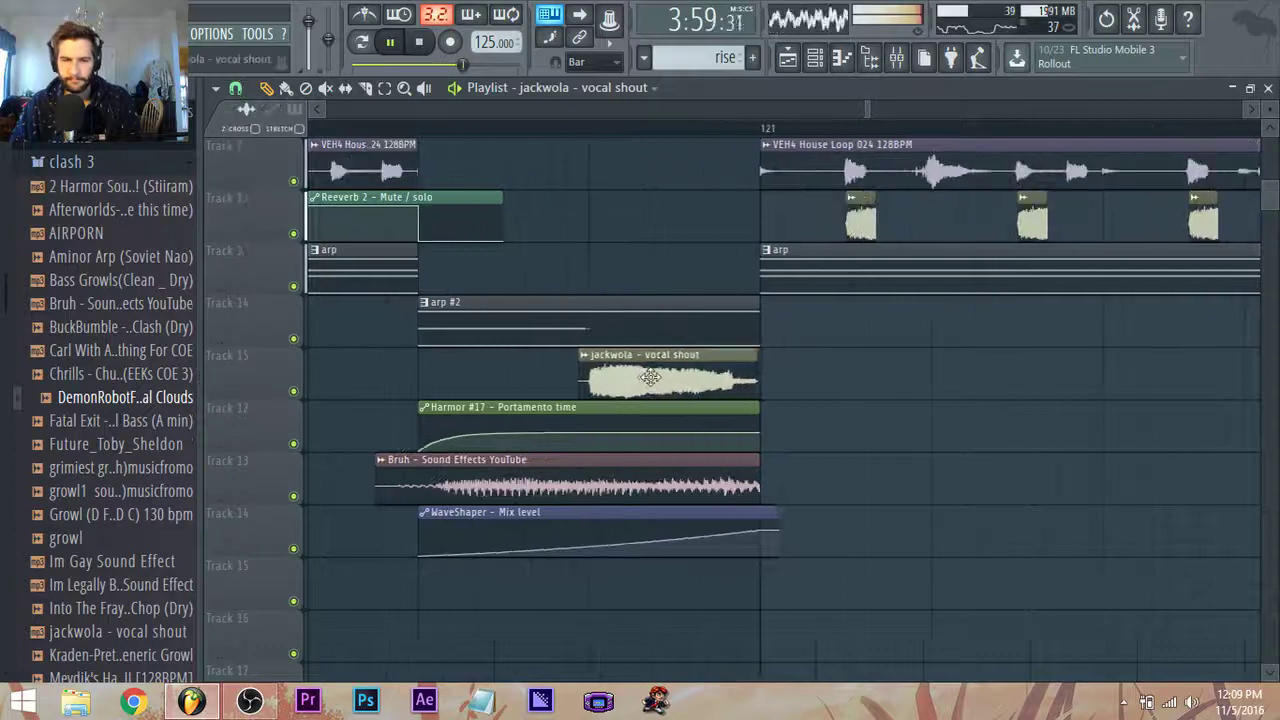
Listen on through the section from bar 129 and set the playlist snapping back to Step.
scroll(675, 376, down, 5)
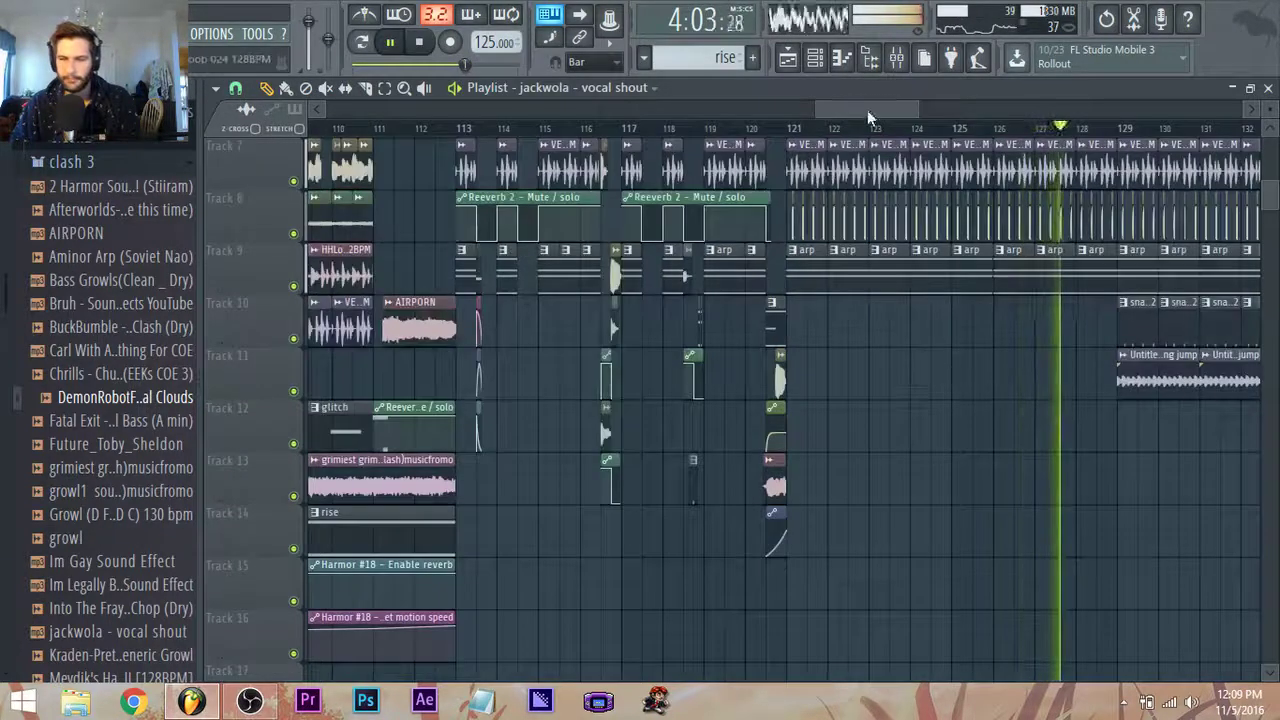
drag(867, 110, 901, 111)
scroll(915, 388, up, 4)
scroll(917, 386, down, 3)
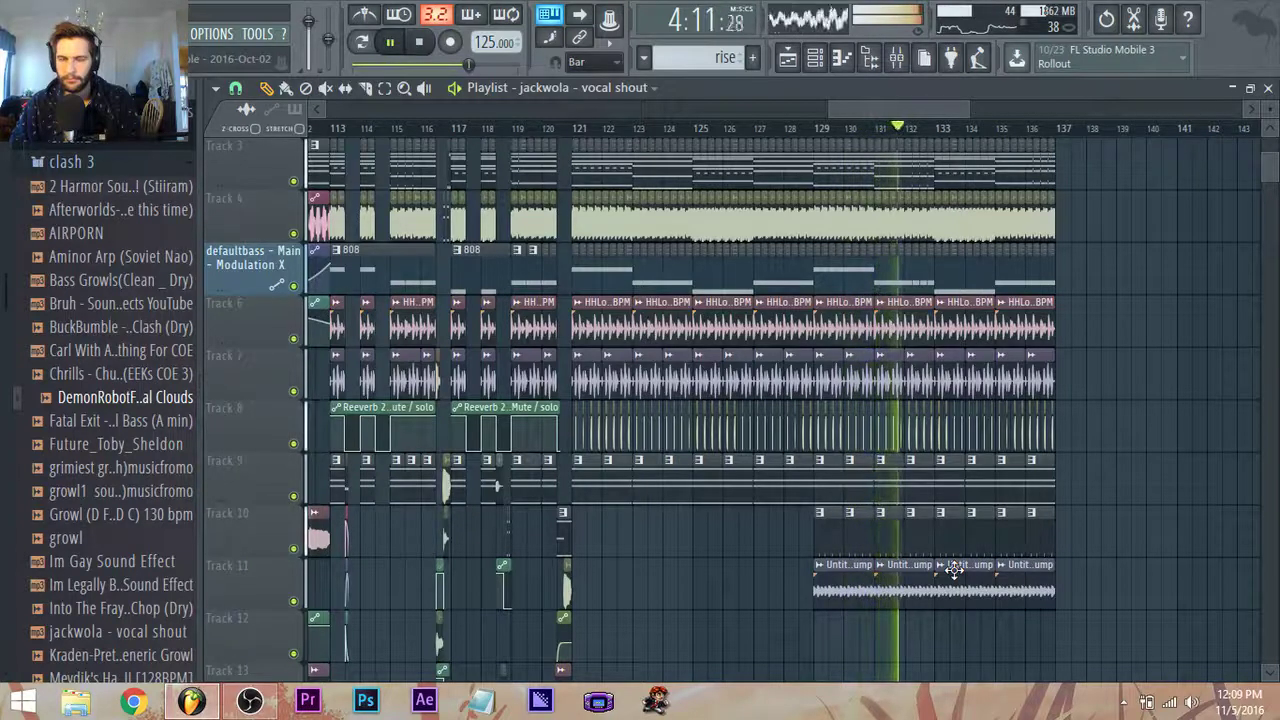
click(238, 91)
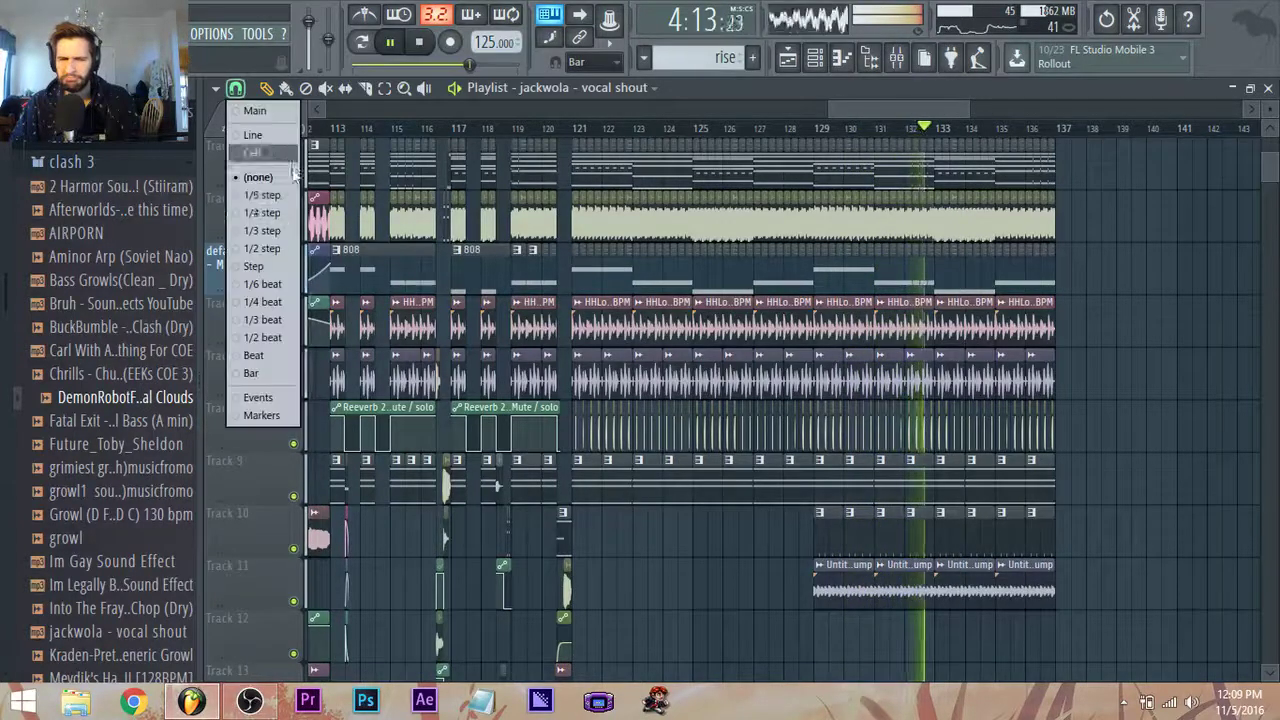
click(275, 267)
Remove all the song jump clips from track 11 between bars 129 and 137 and stop playback.
scroll(934, 538, down, 2)
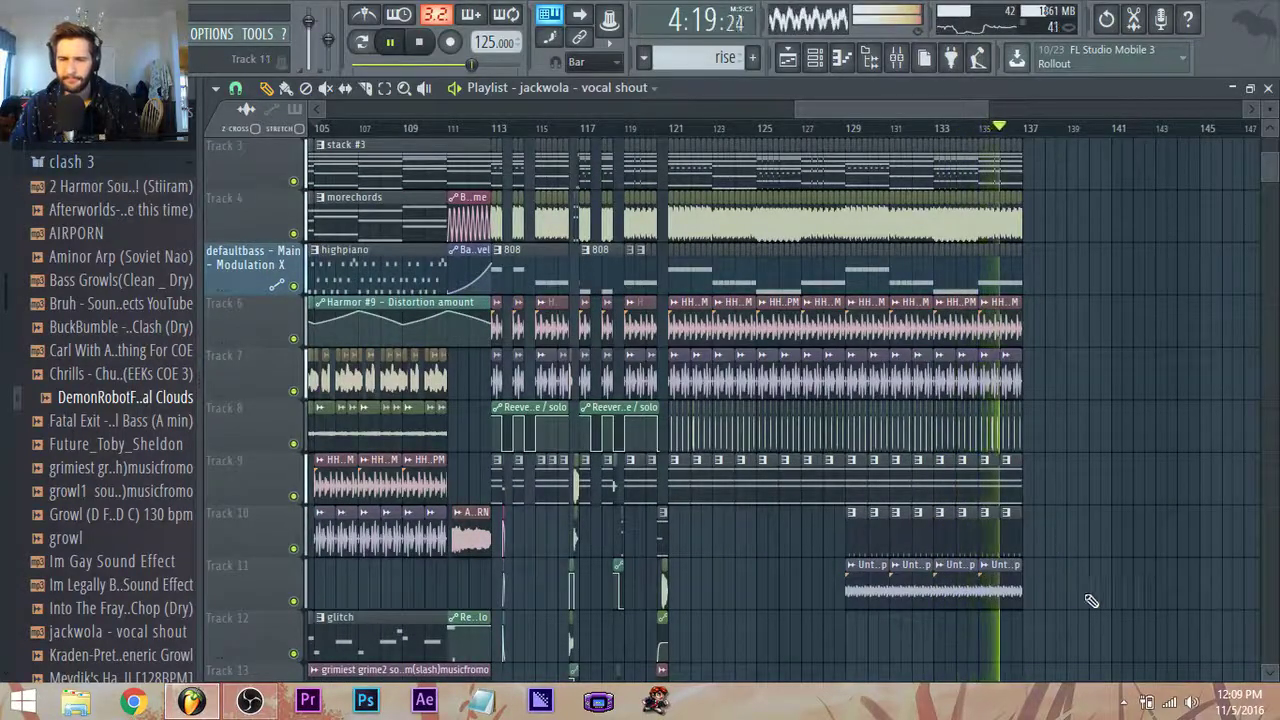
right_click(975, 590)
right_click(890, 590)
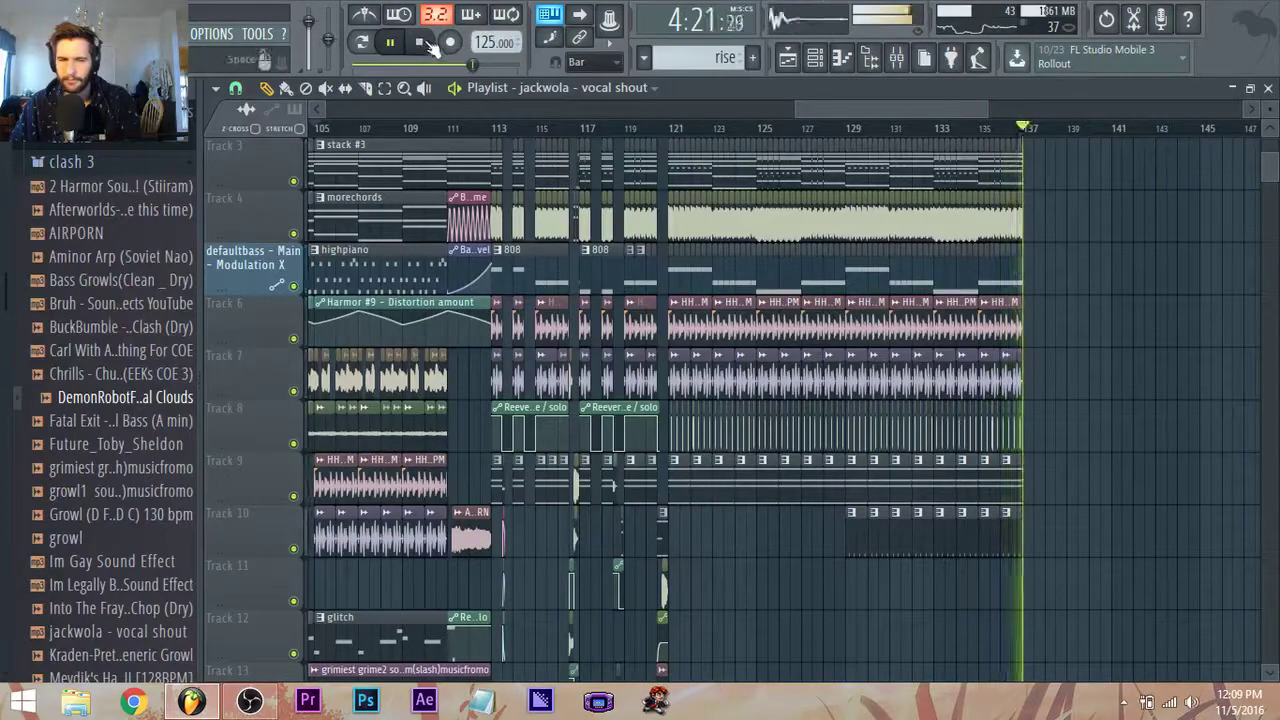
click(421, 41)
Look over the whole arrangement in the playlist and switch to the OBS window.
scroll(800, 288, down, 2)
scroll(800, 288, down, 2)
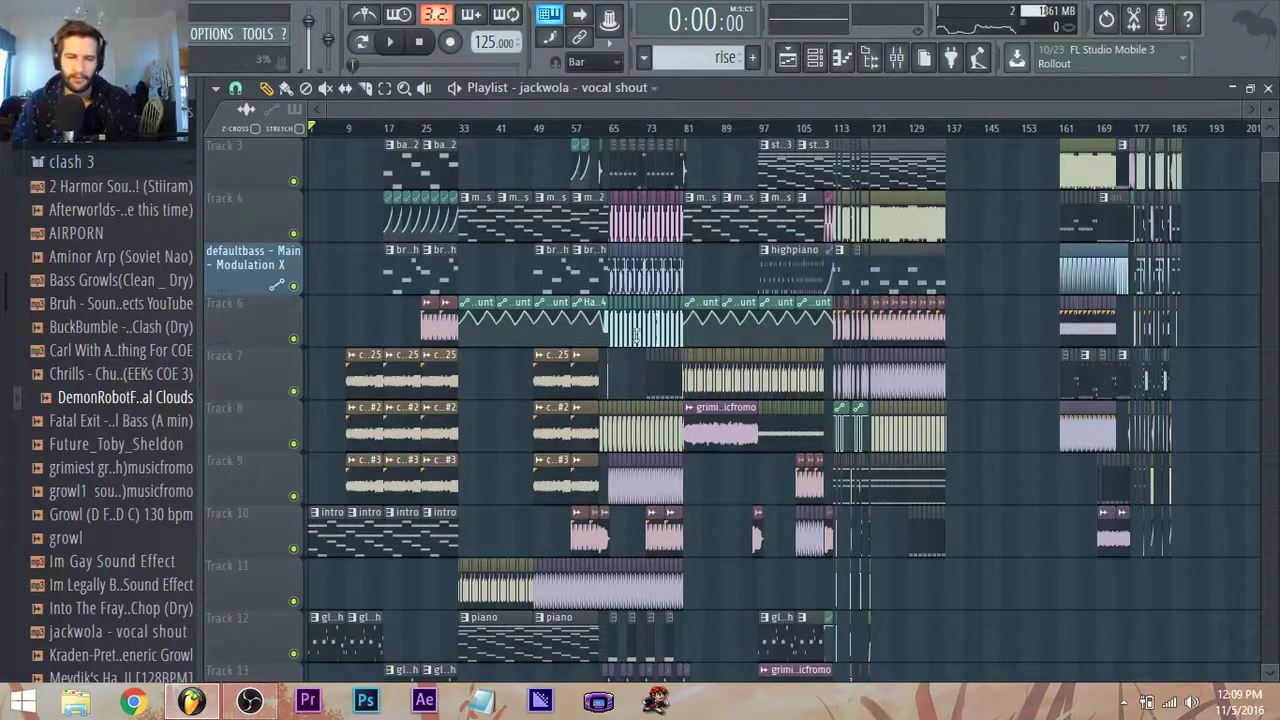
click(244, 712)
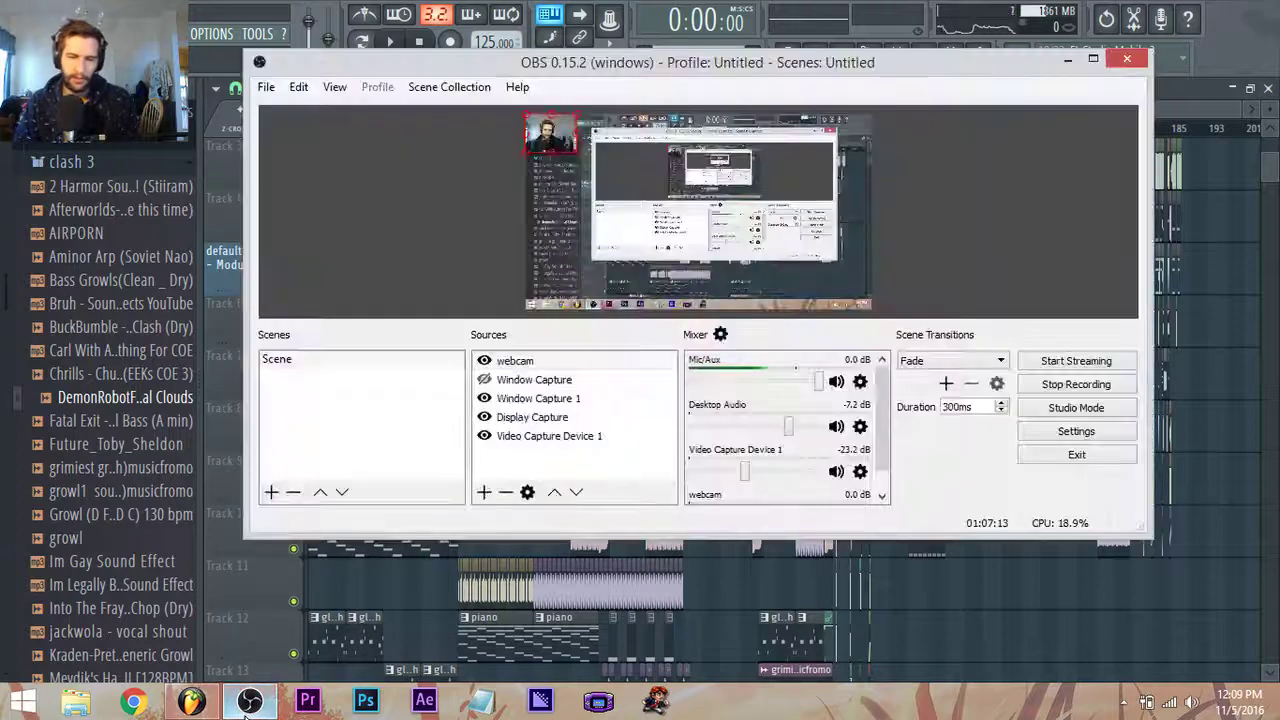